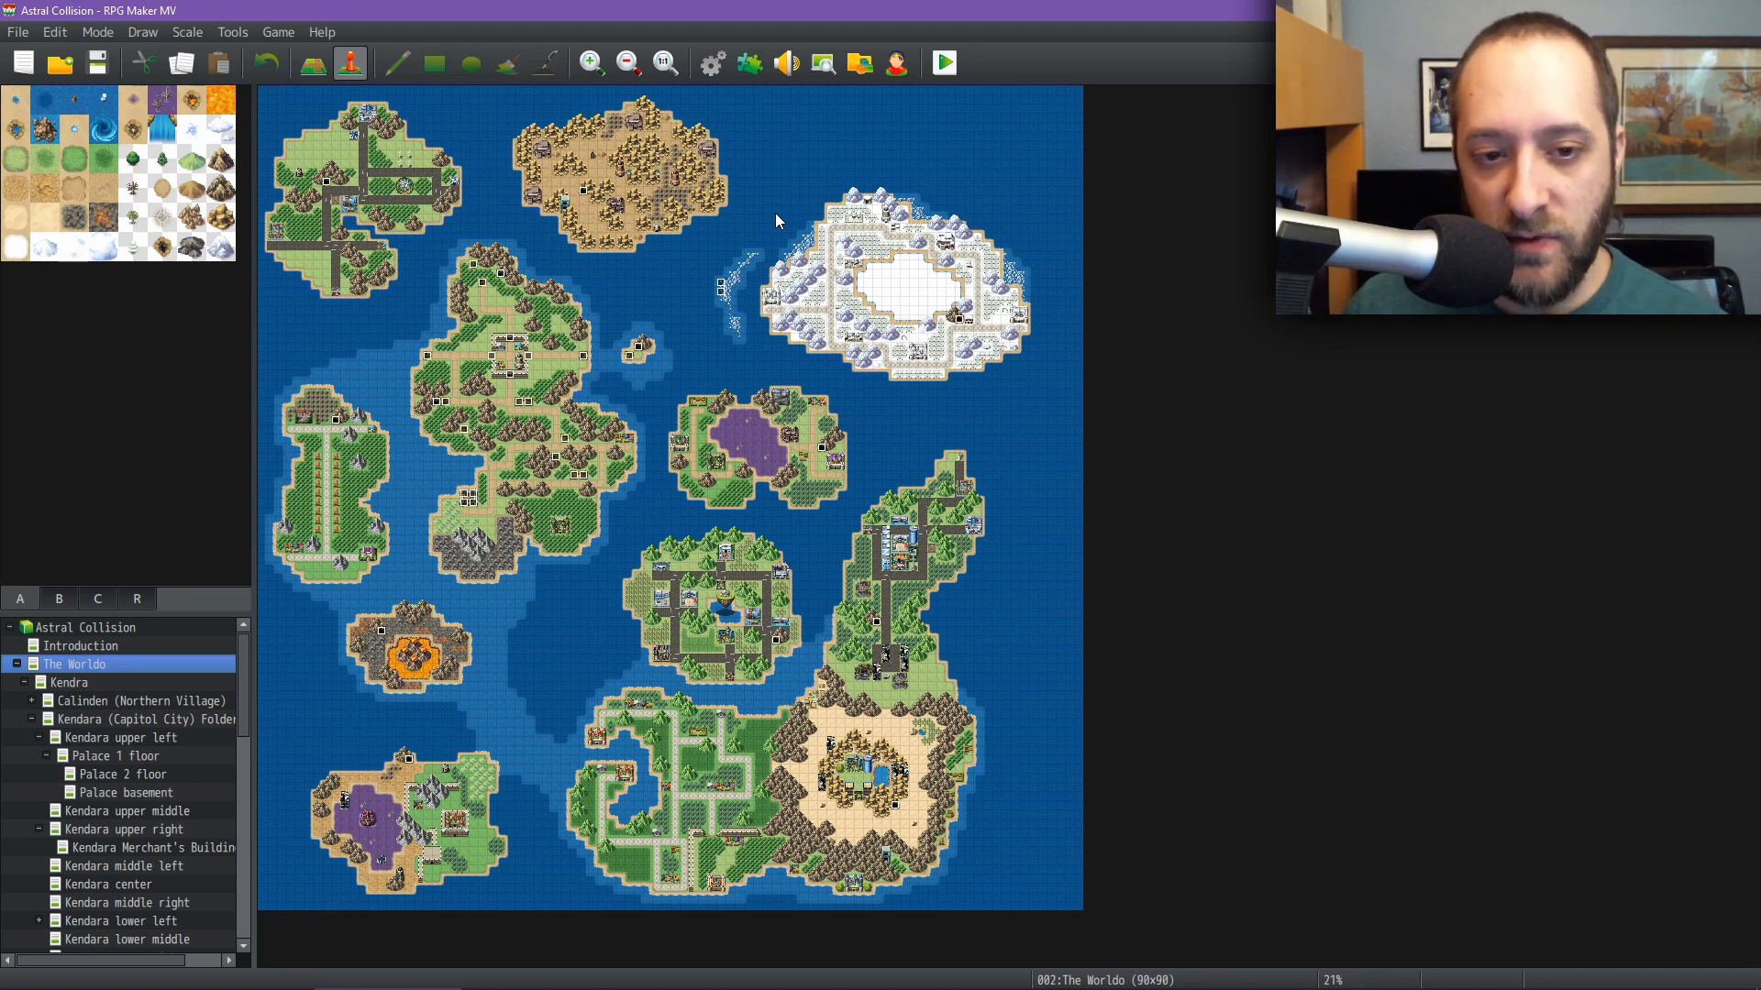
Switch to the Astral Collision Design Documents window and view the class skill tables on the Math/Overview sheet
click(1088, 942)
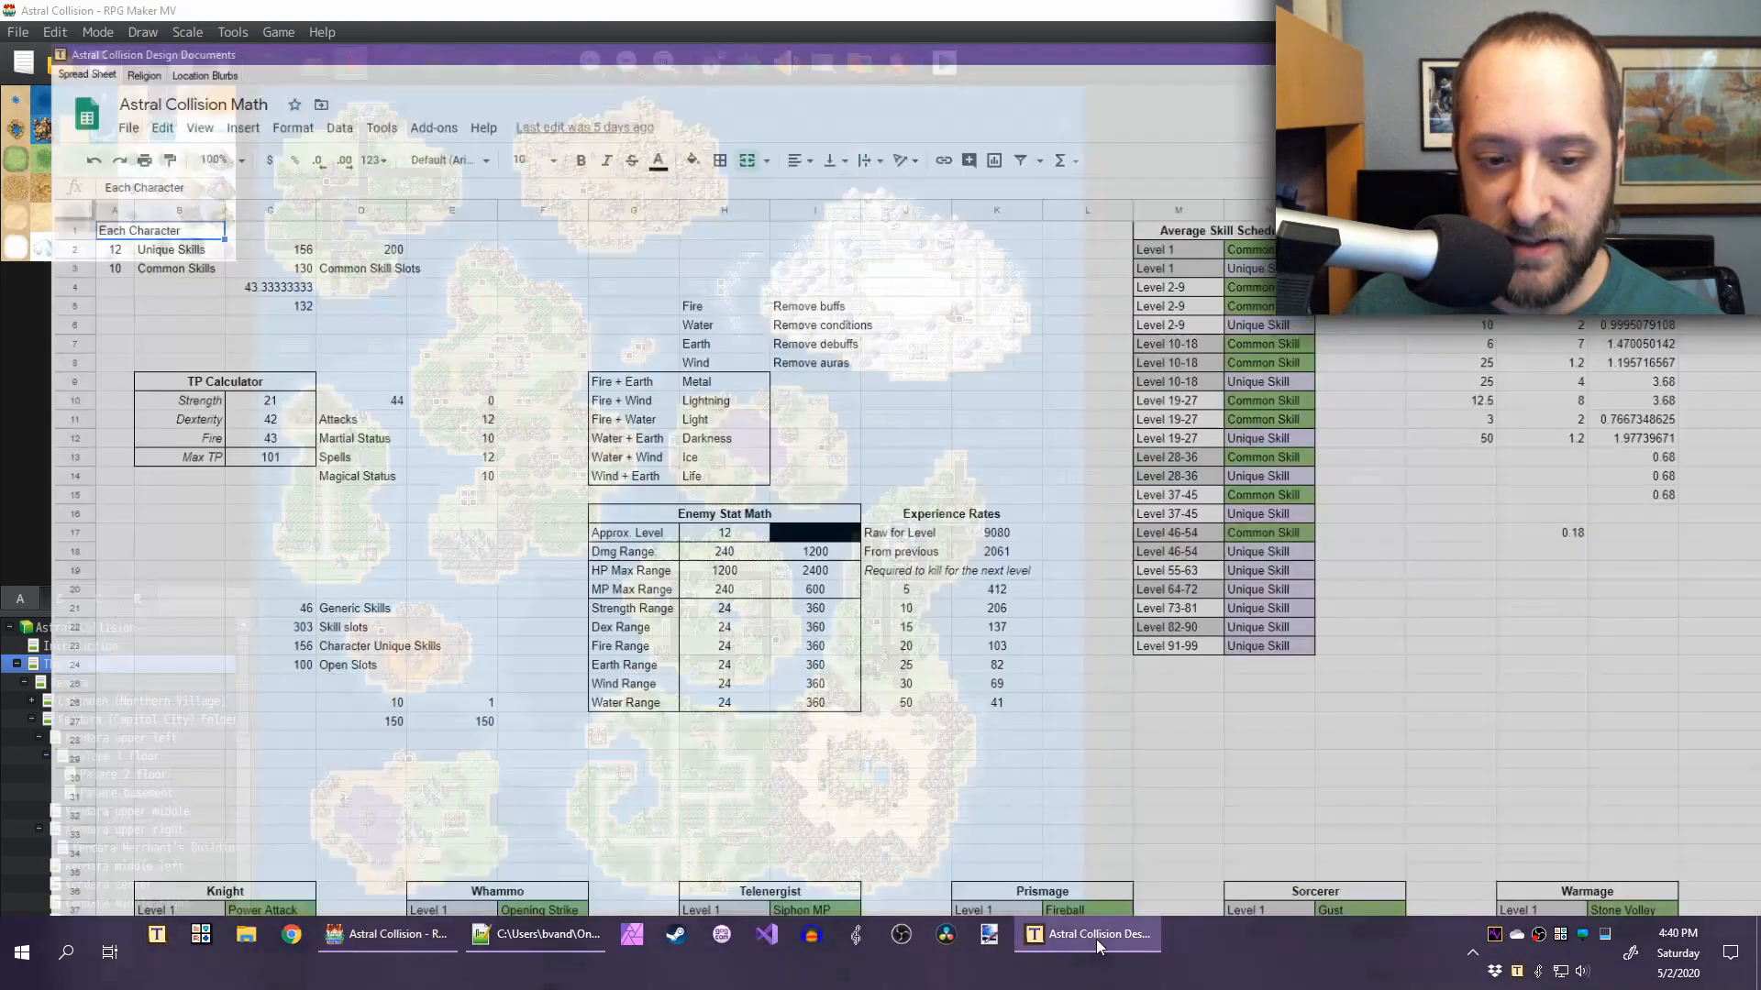
scroll(631, 515, down, 5)
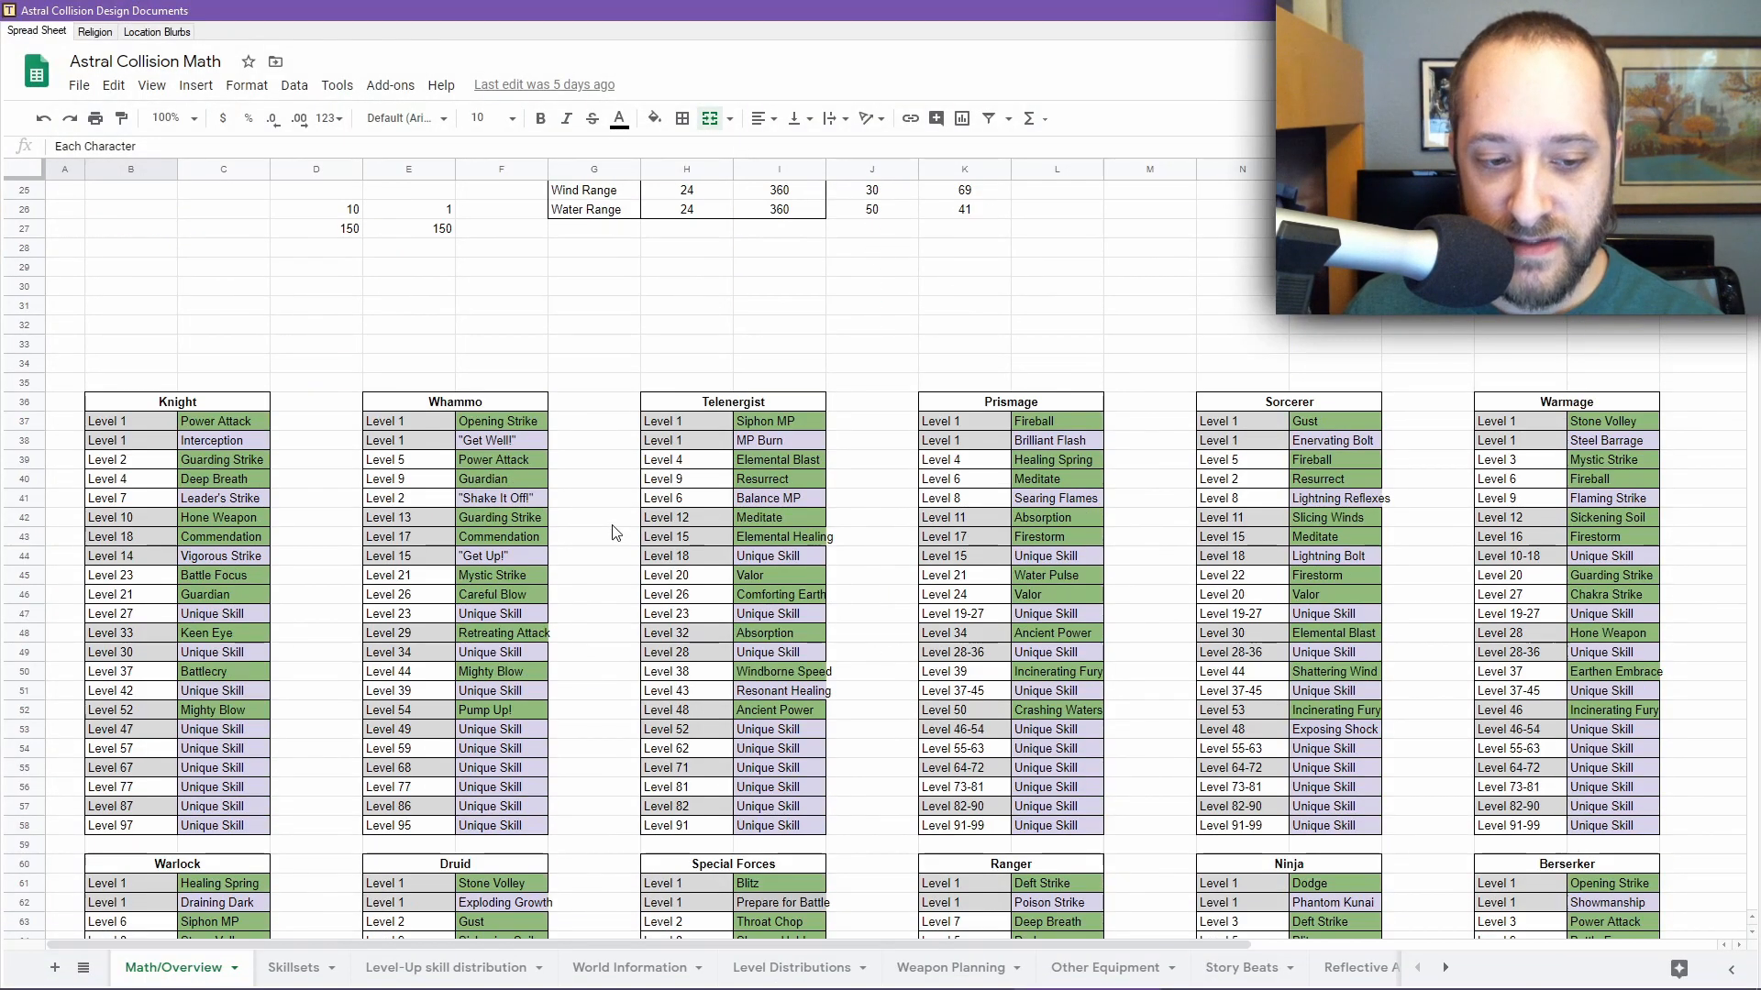
scroll(612, 529, down, 3)
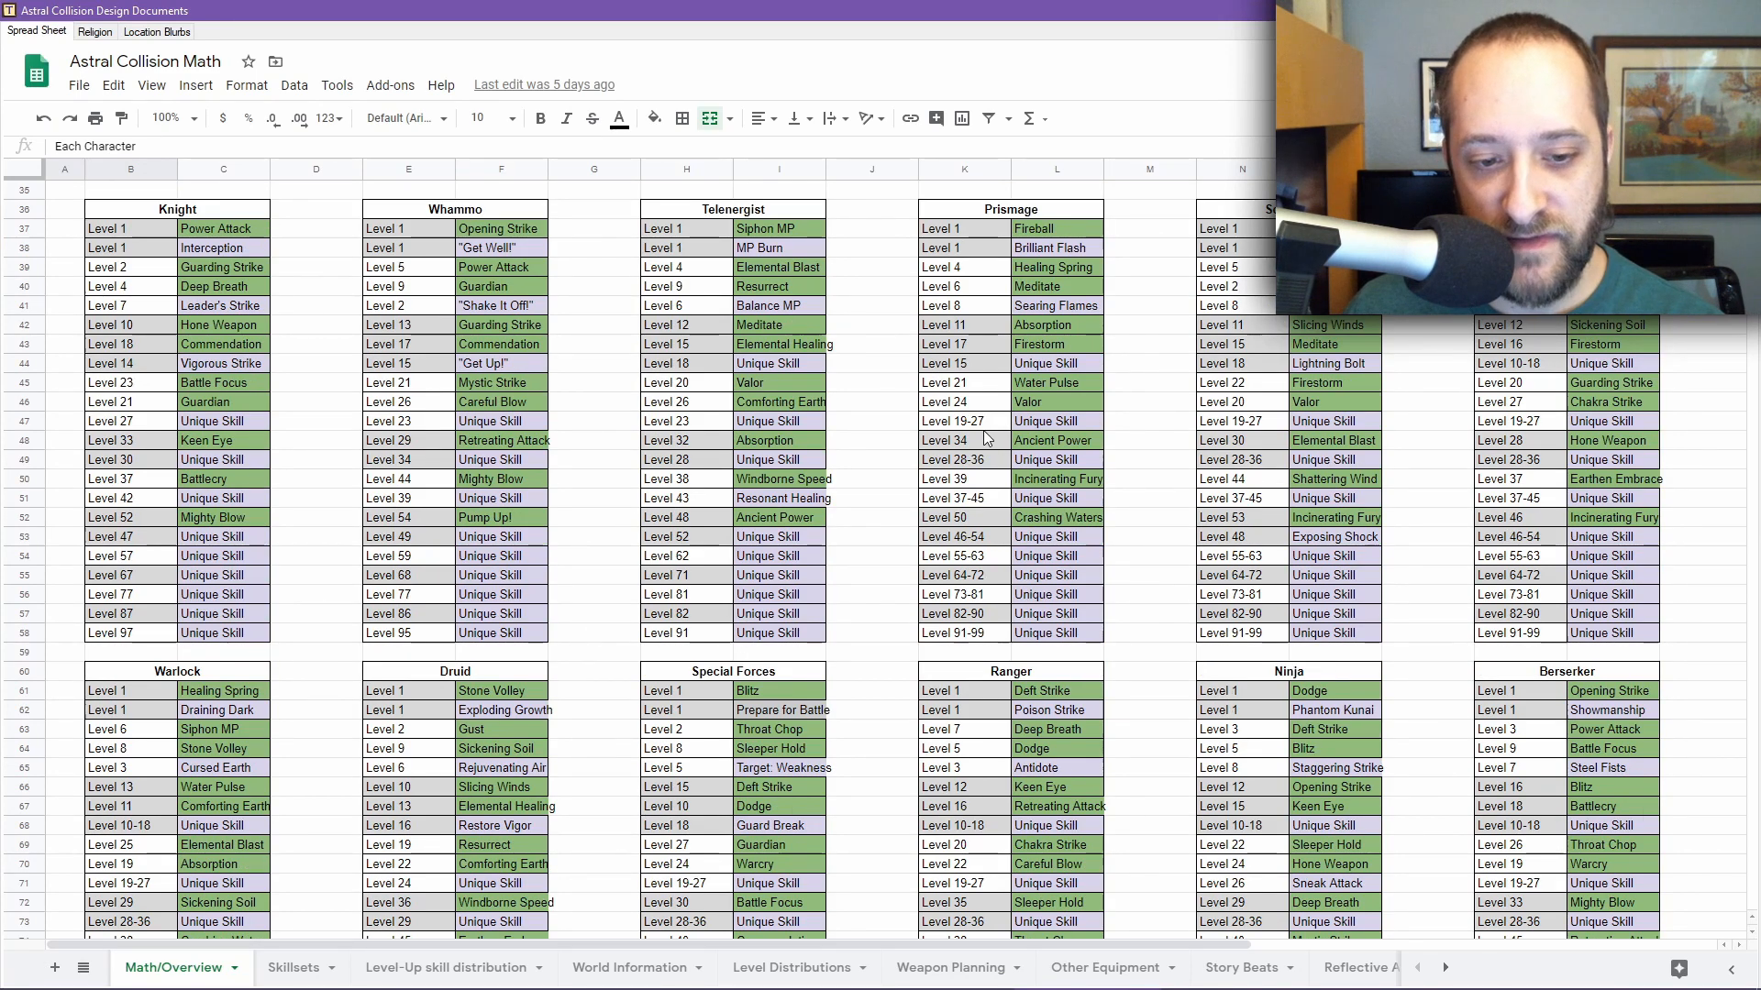
scroll(986, 430, down, 2)
scroll(806, 405, up, 3)
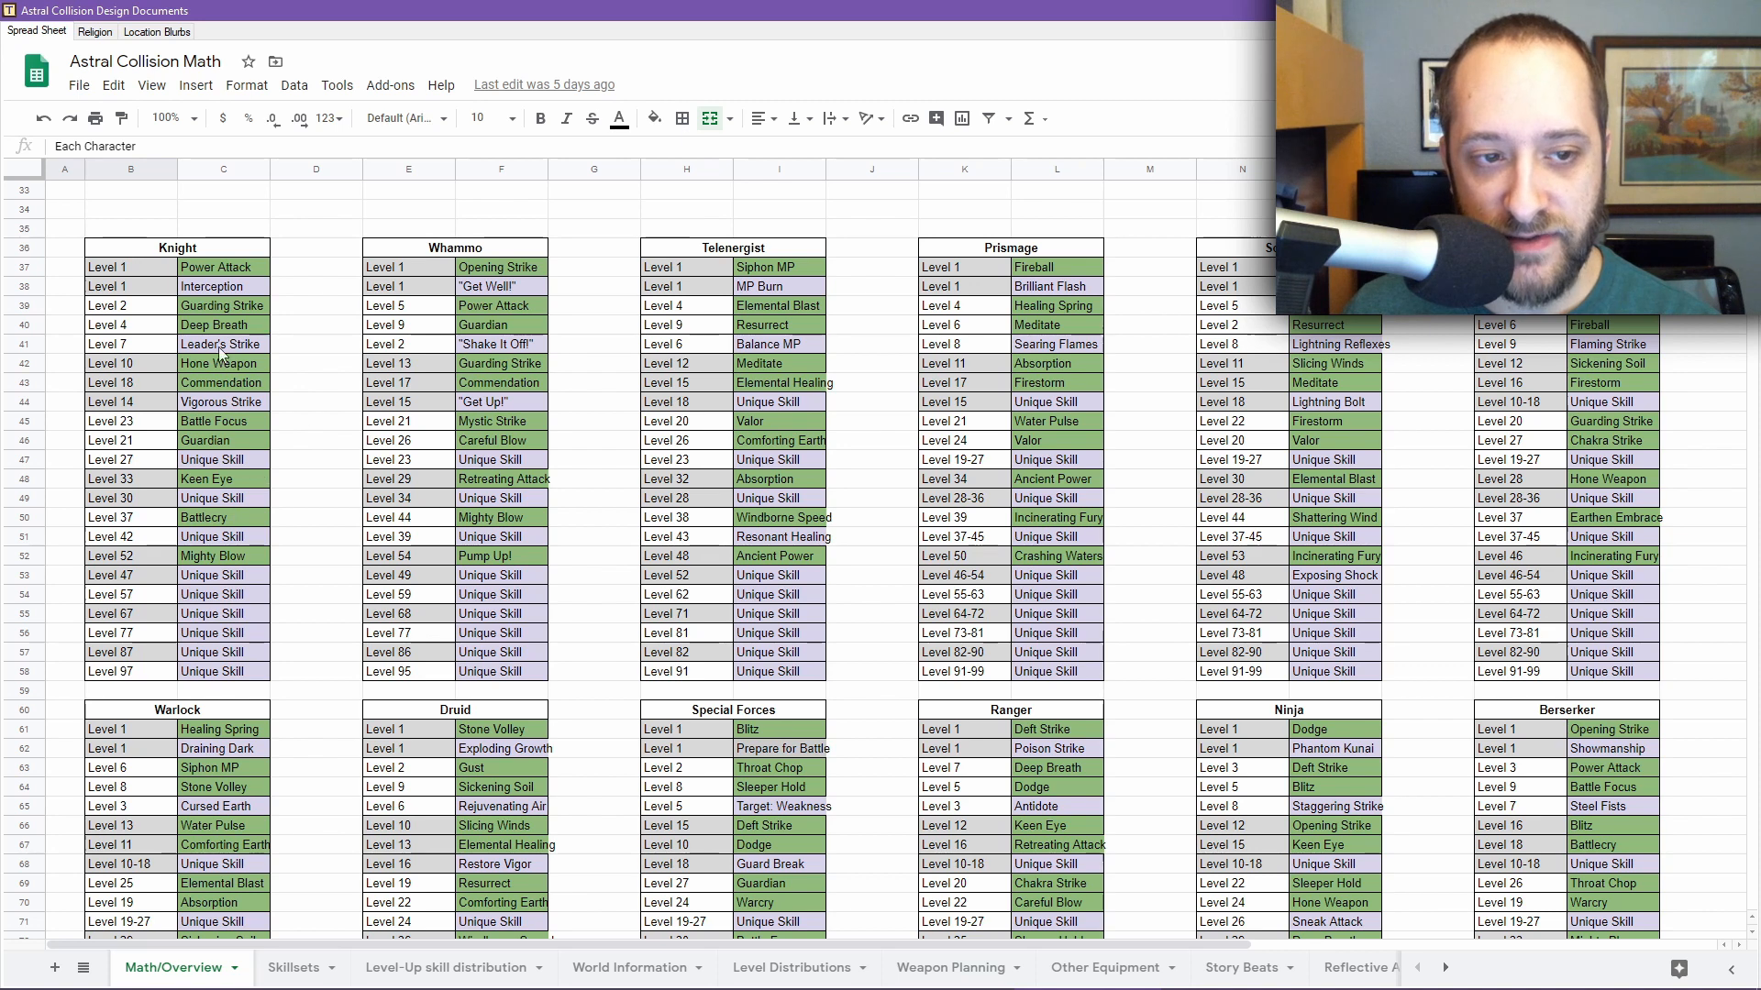
Compare the entries for Power Attack and Opening Strike across the Knight, Whammo and Berserker skill tables
click(218, 271)
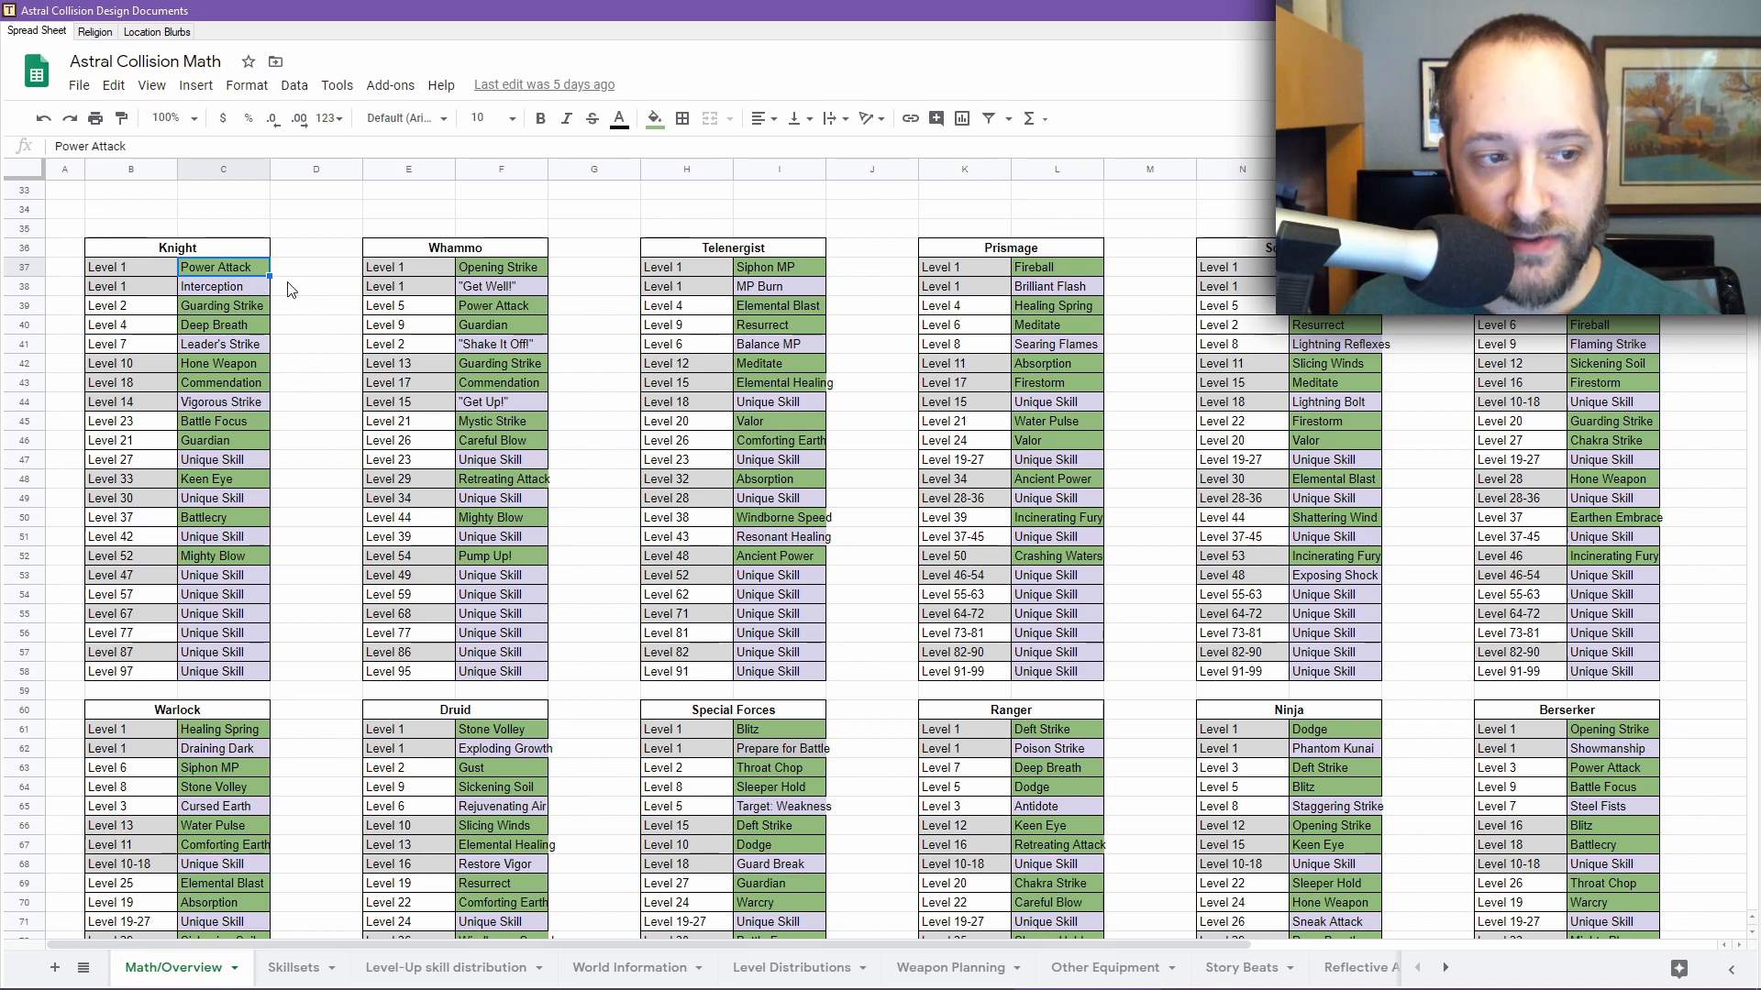
click(491, 304)
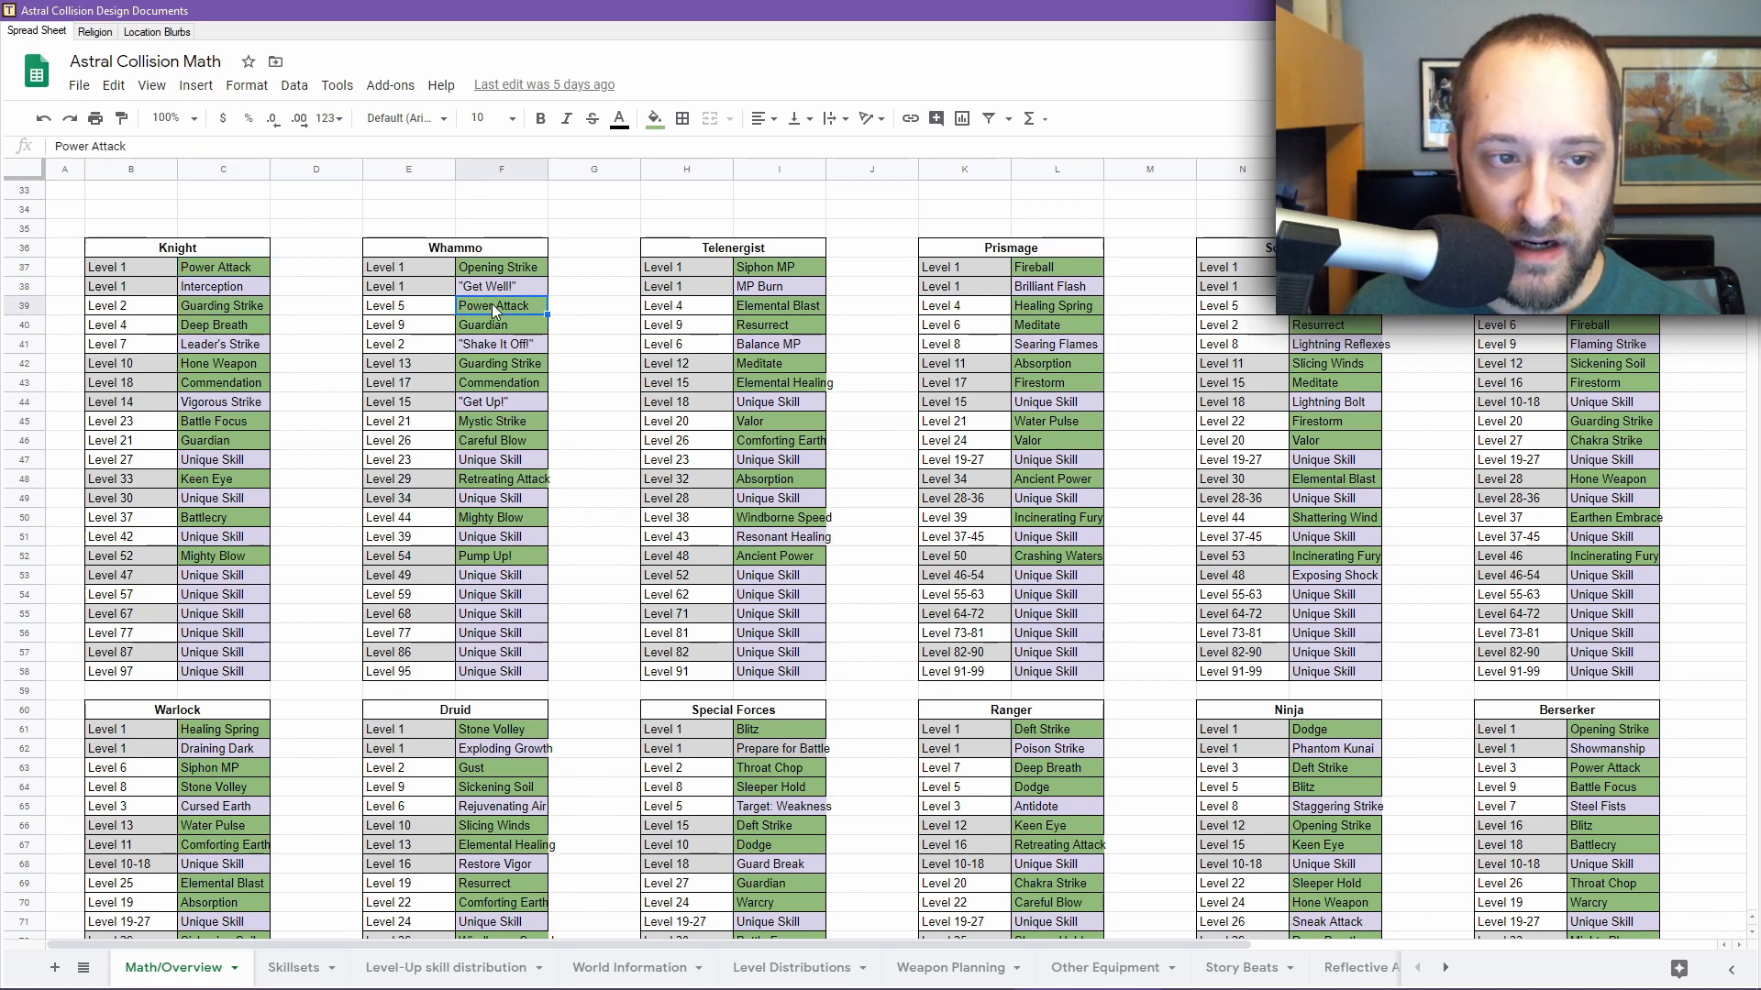
scroll(736, 404, down, 1)
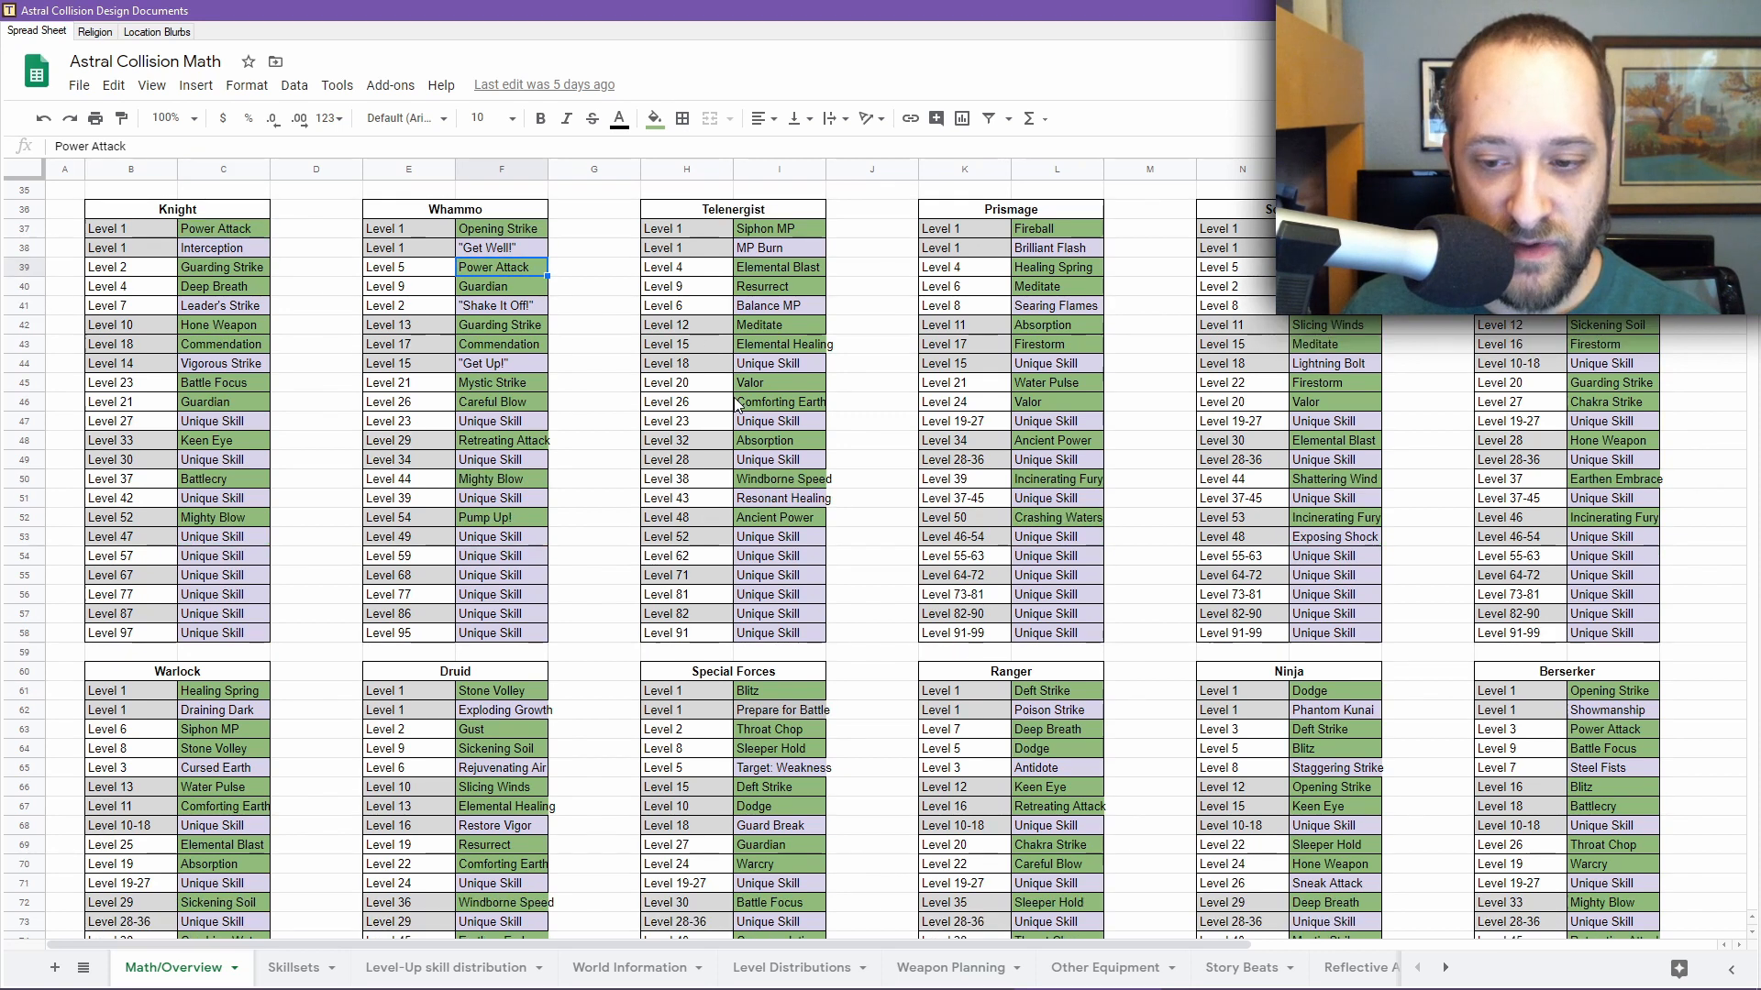
scroll(736, 404, down, 1)
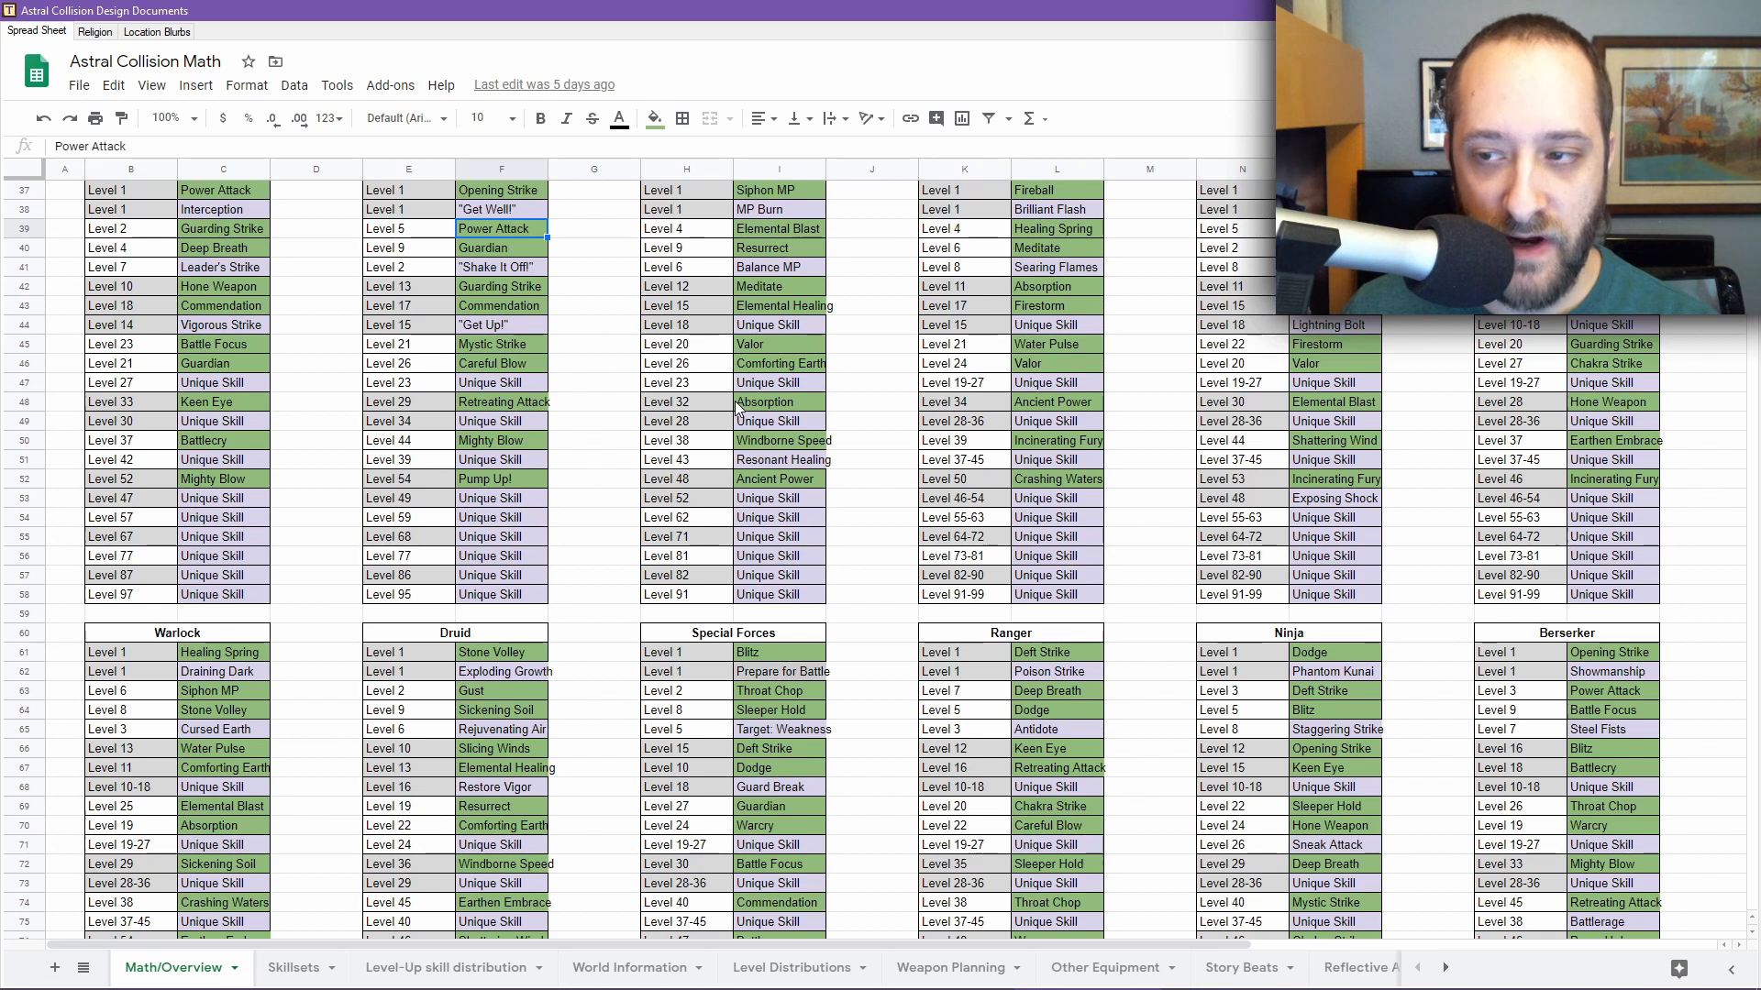
click(1603, 694)
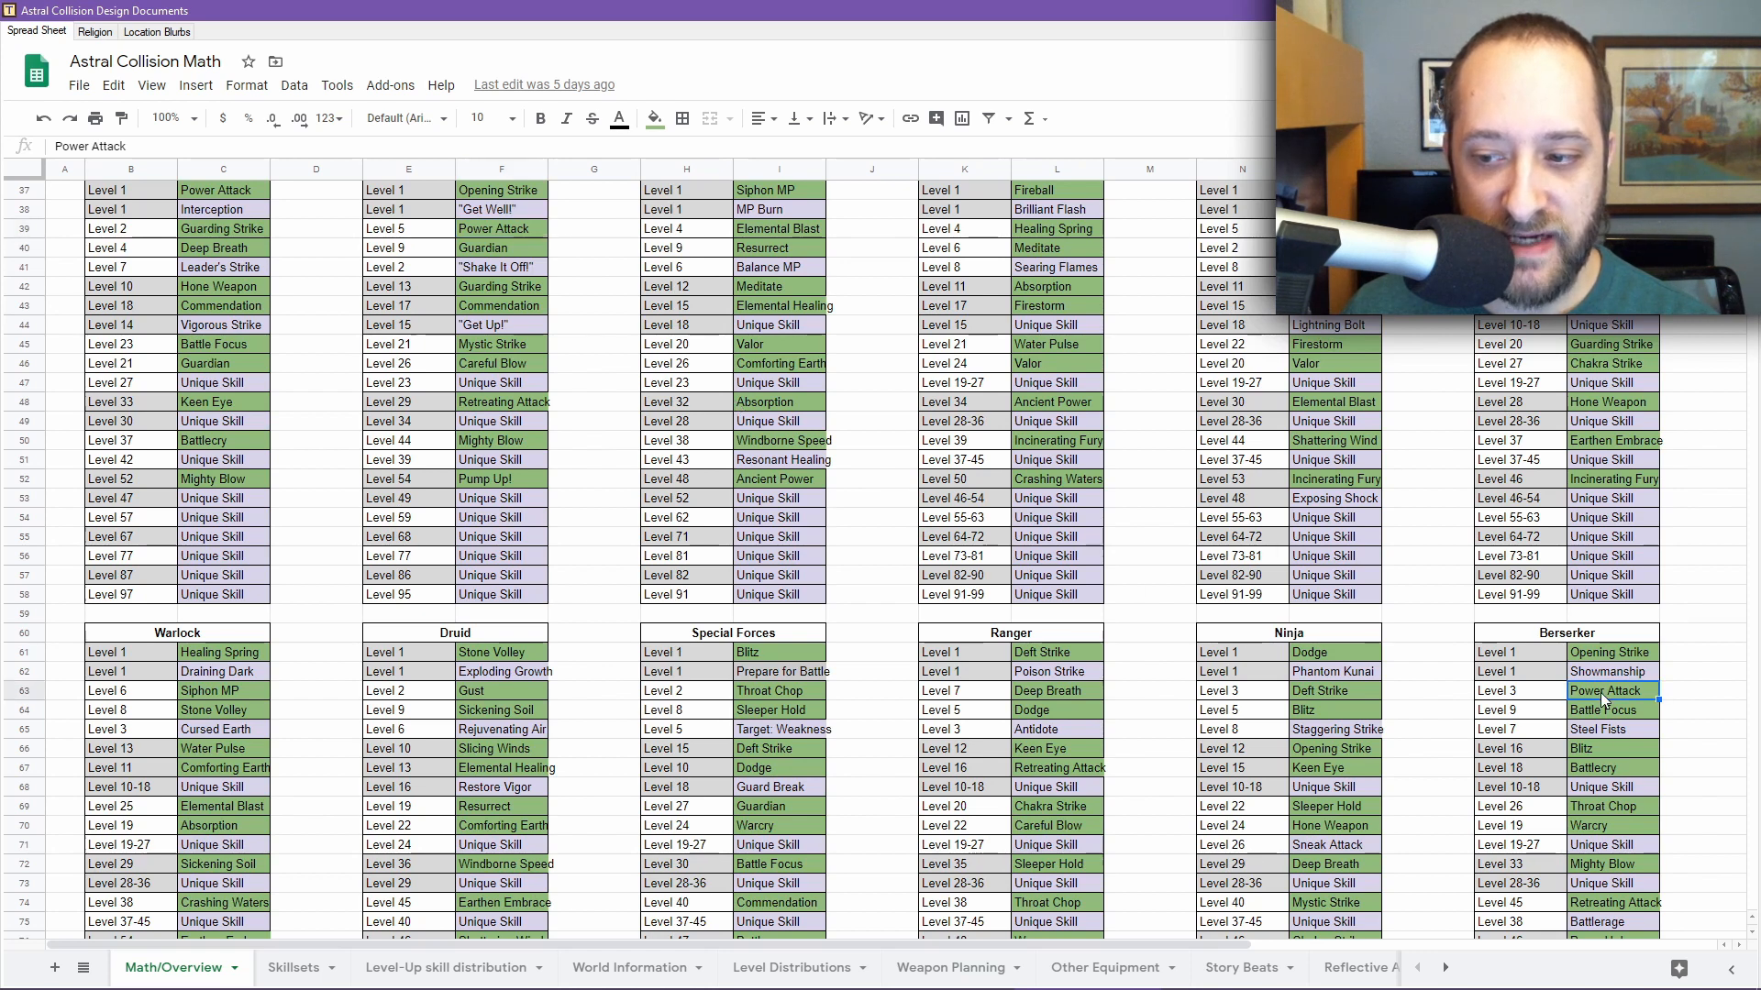
click(1608, 654)
scroll(1483, 667, up, 3)
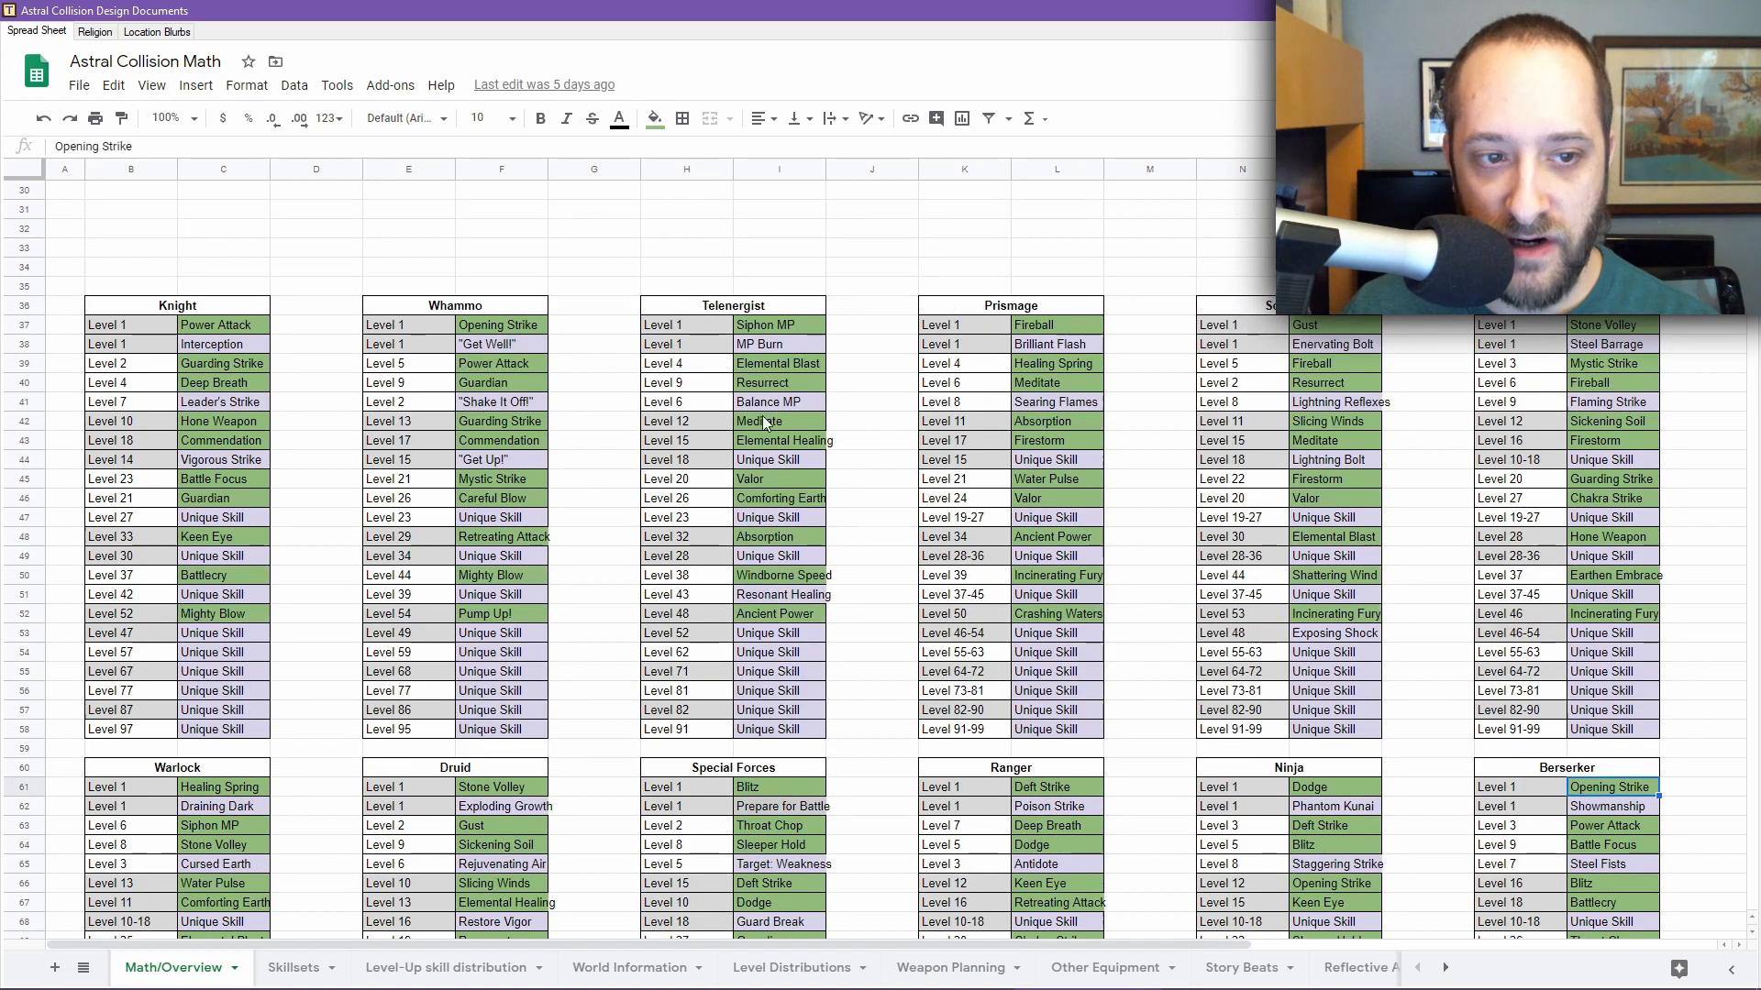
click(514, 323)
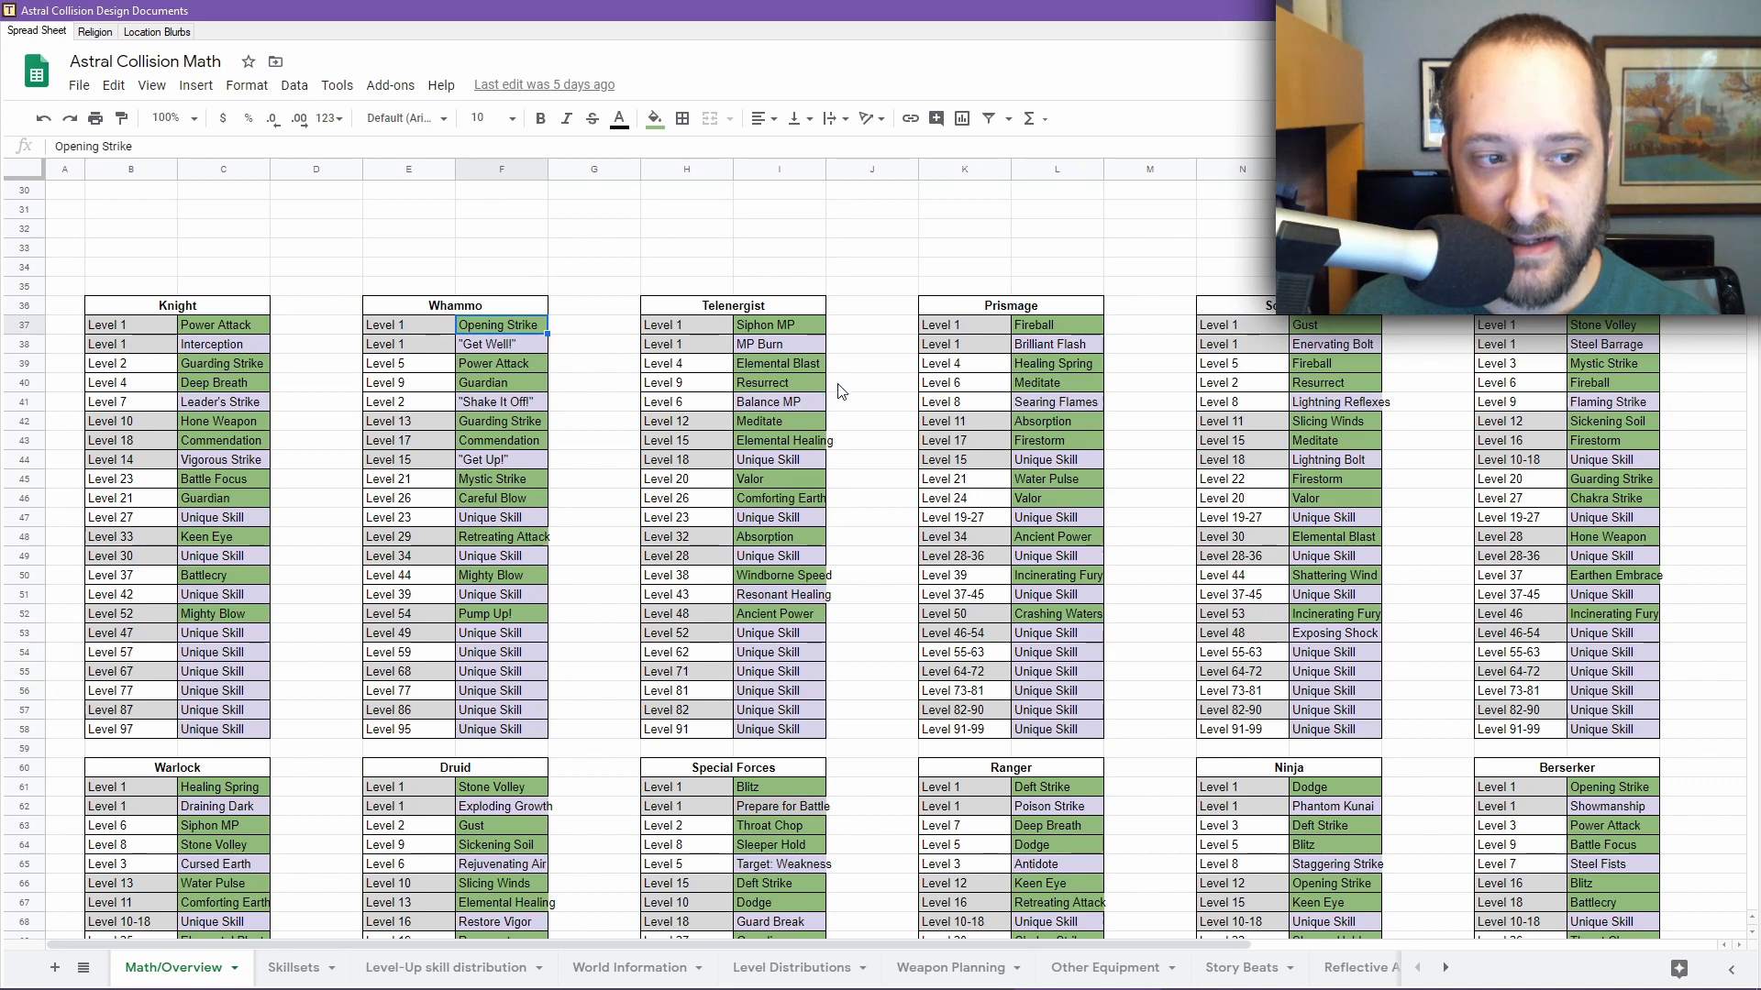
Look over both rows of class skill tables, including the Sage table beyond the Warmage and Berserker columns
scroll(840, 391, down, 3)
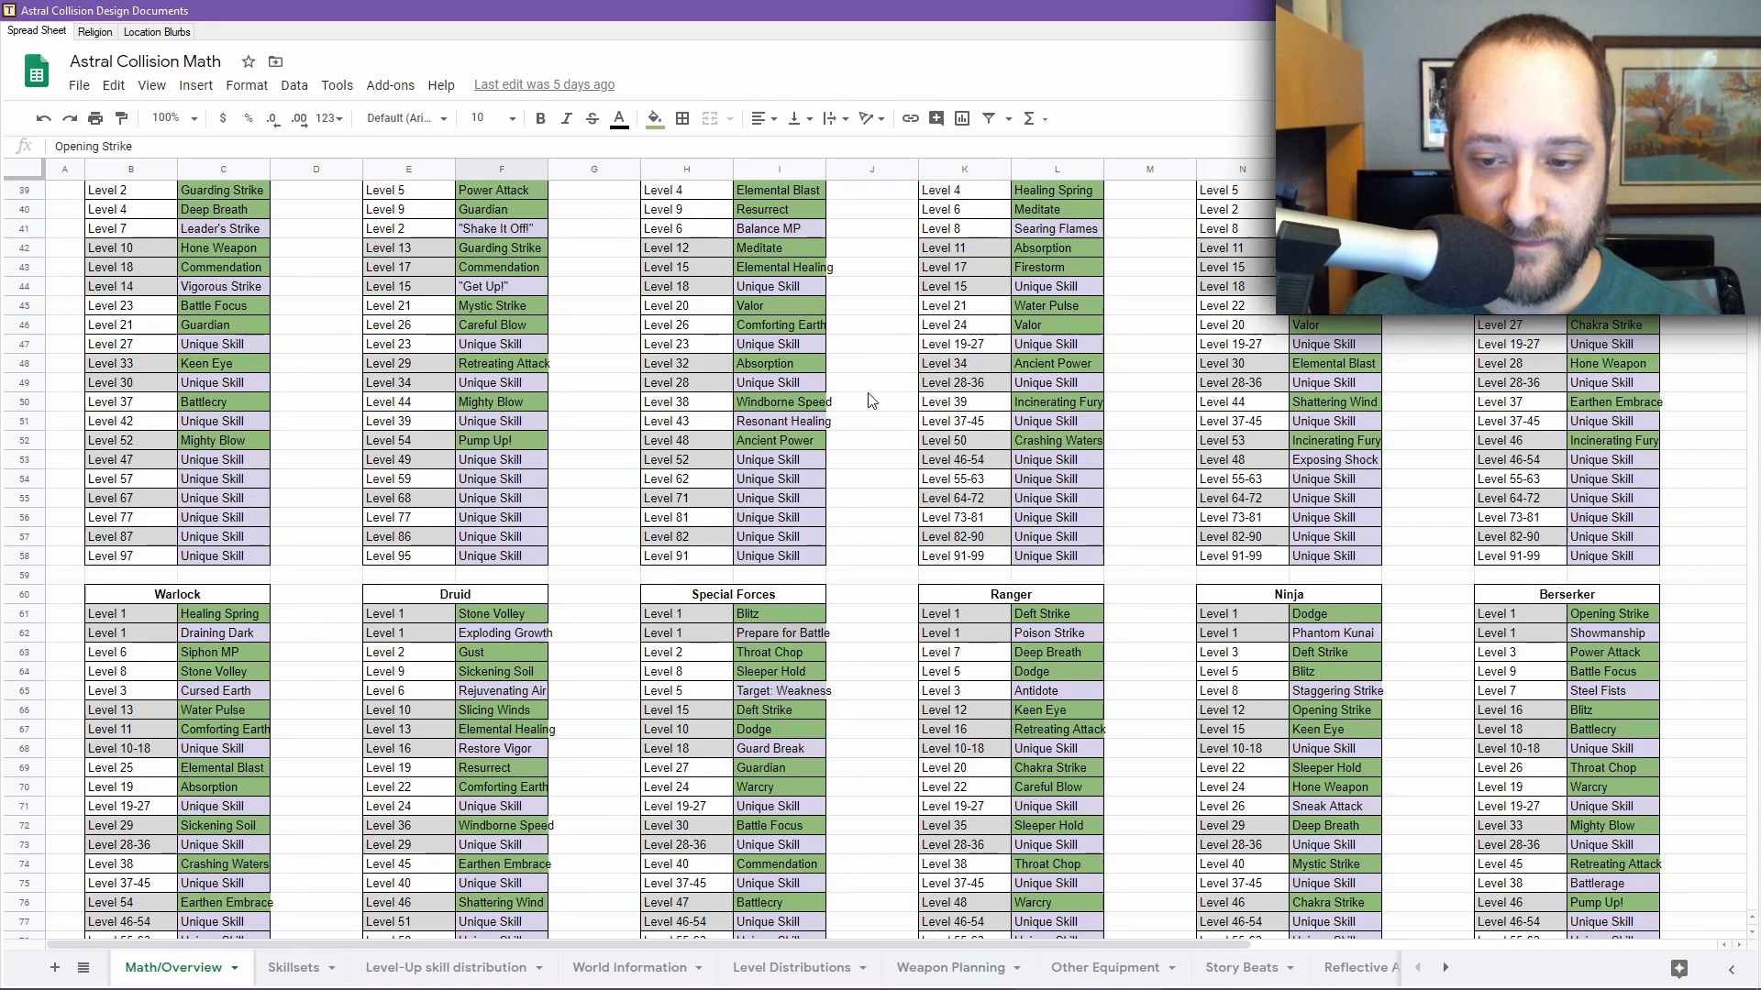
scroll(1183, 518, up, 3)
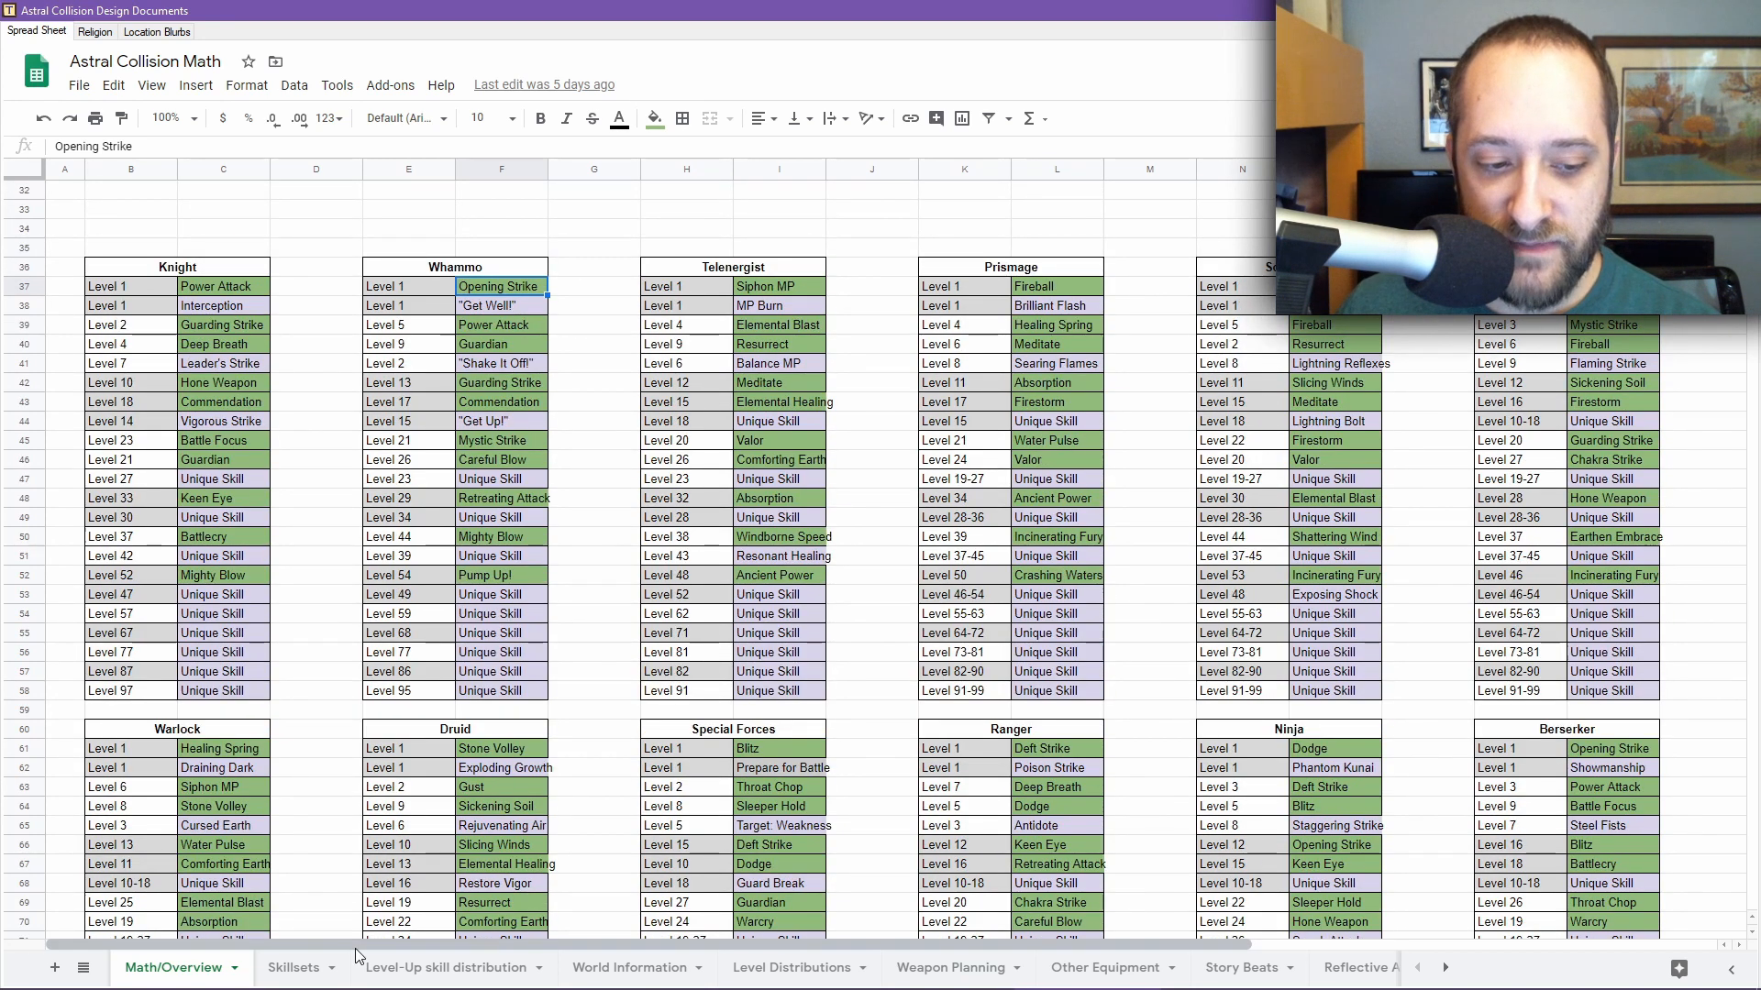
drag(358, 946, 608, 945)
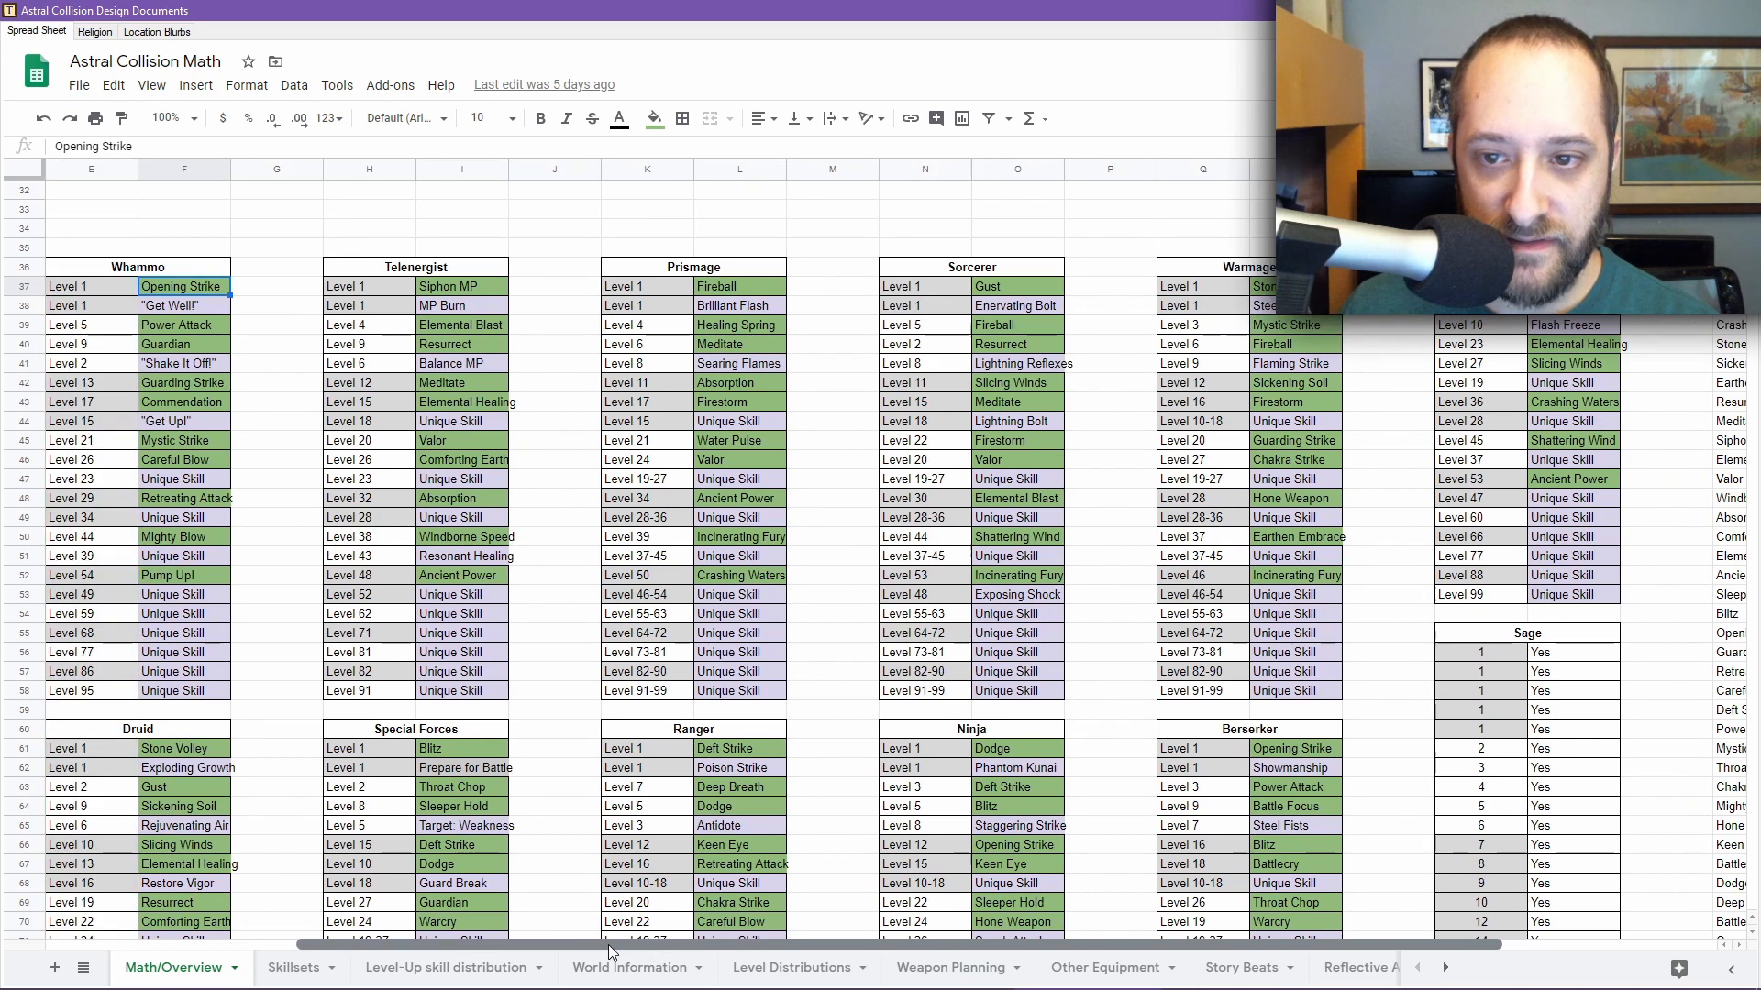
scroll(608, 944, left, 4)
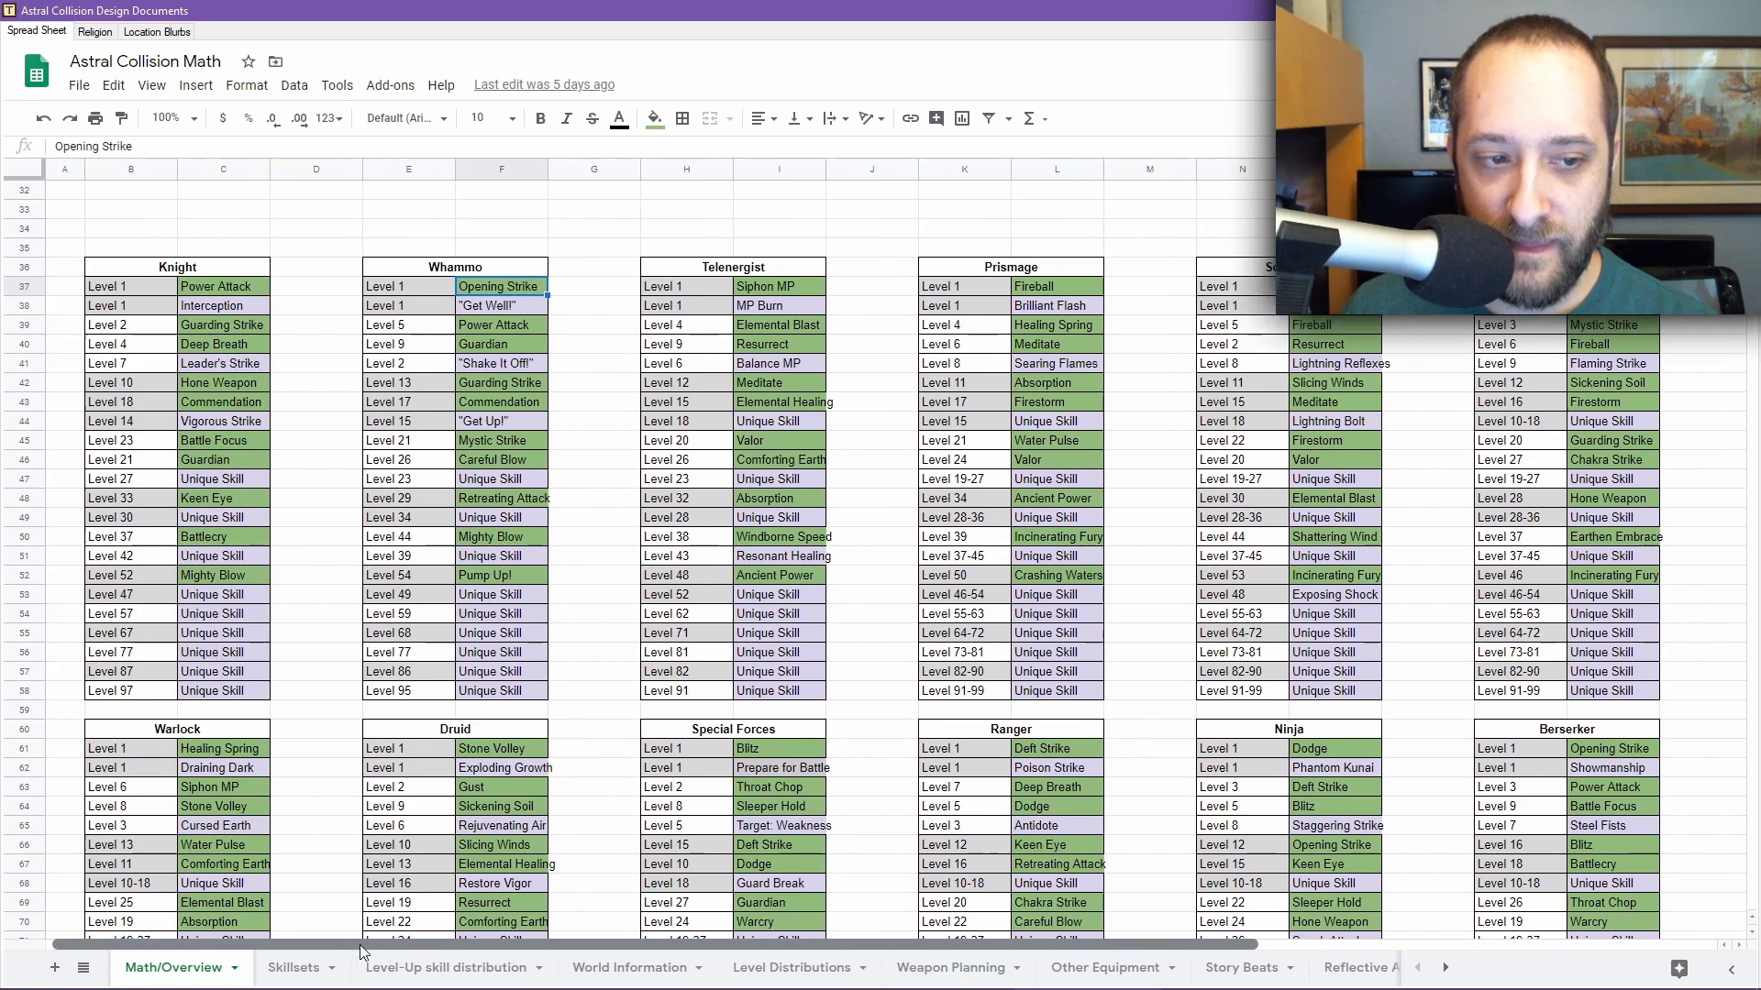
scroll(614, 584, down, 1)
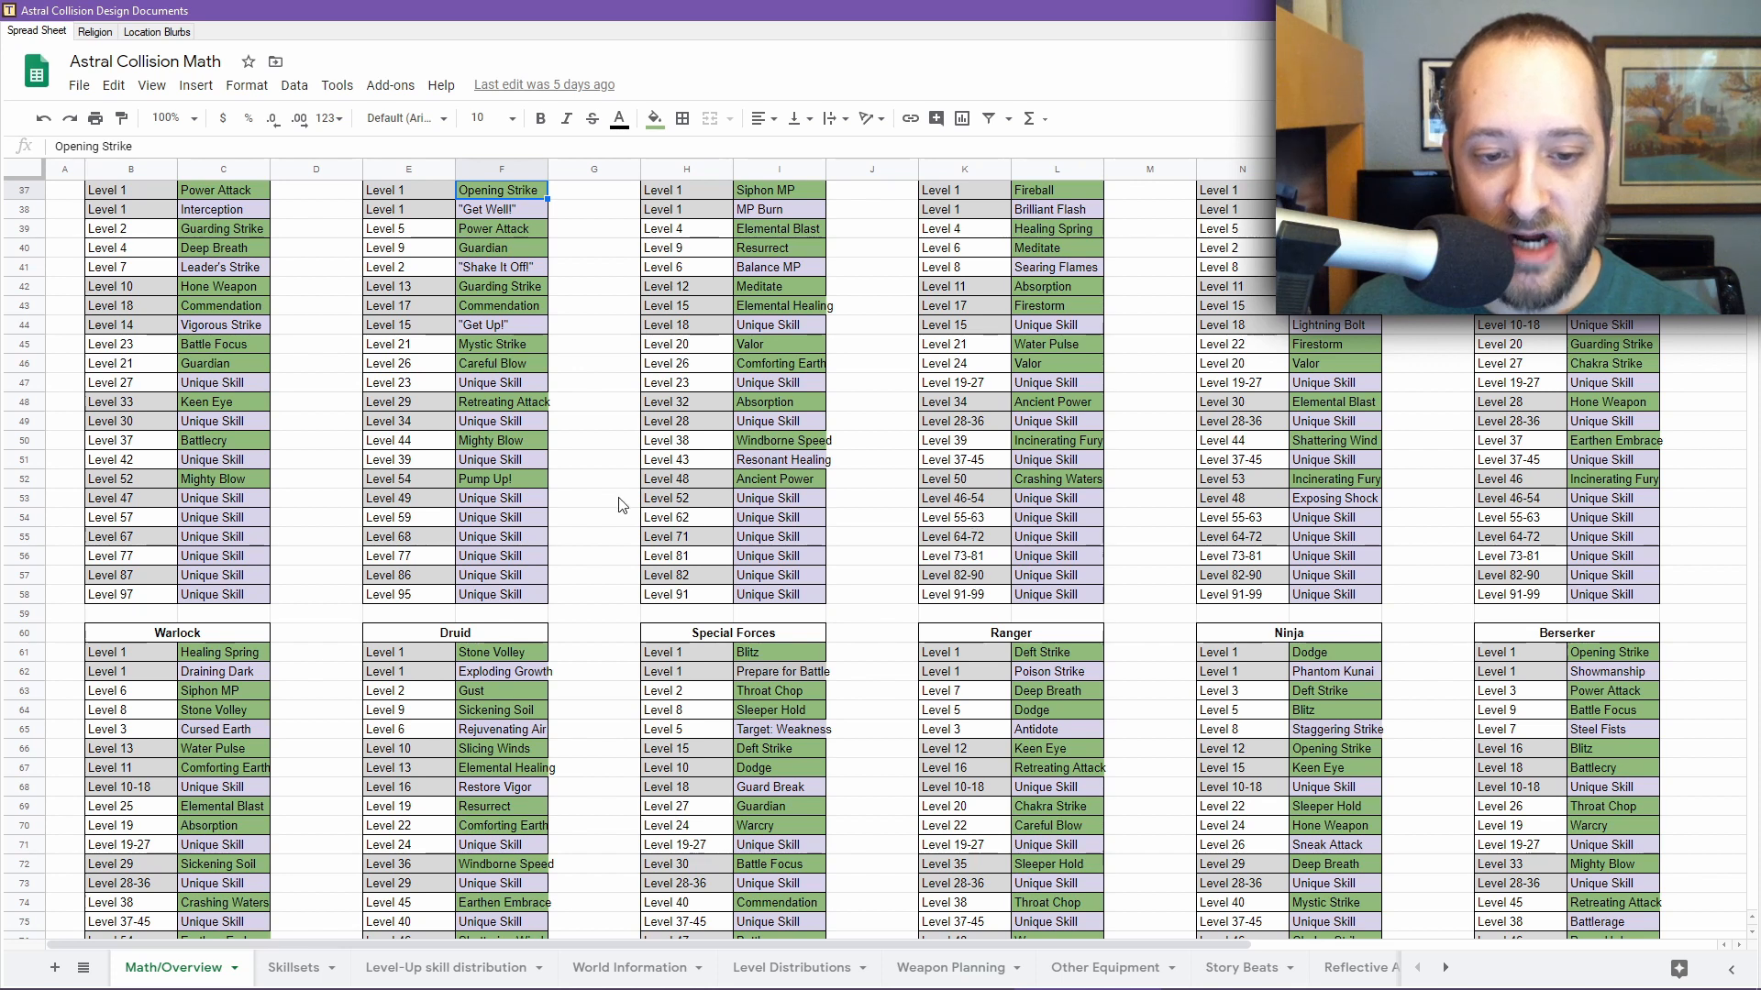
scroll(621, 509, up, 1)
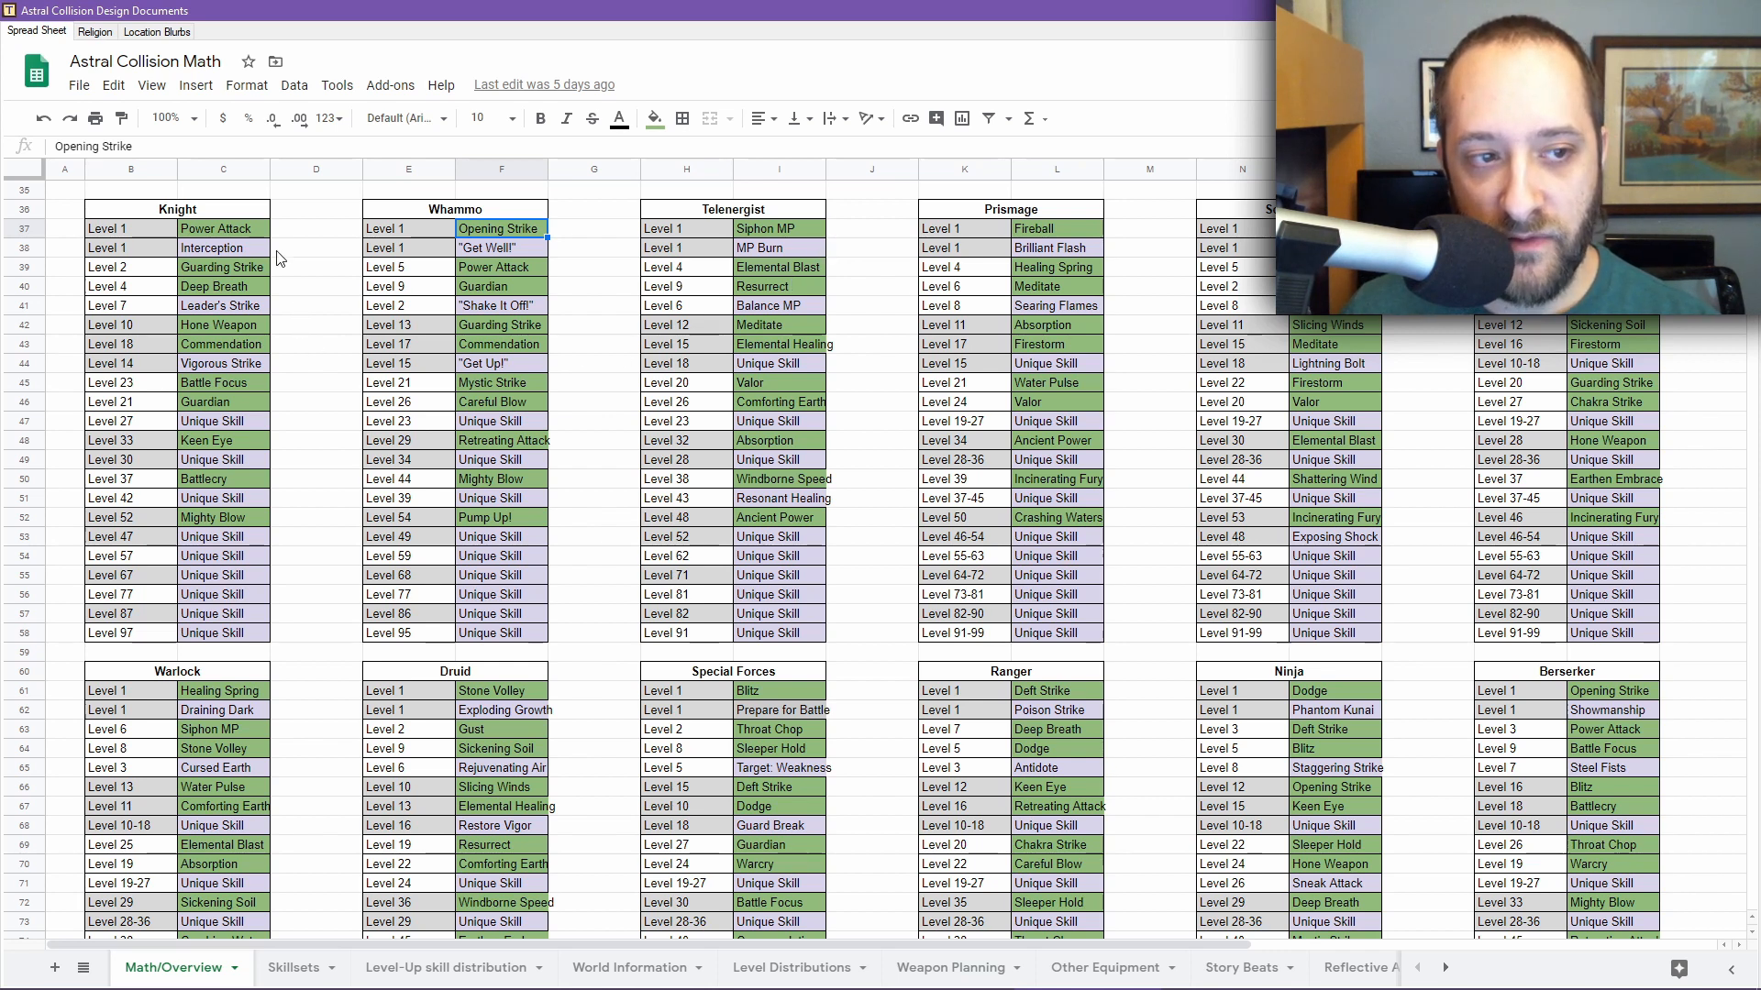
Examine common skills in the Prismage, Warmage, Knight and Whammo tables, including Guarding Strike, Retreating Attack, Healing Spring, Firestorm and Incinerating Fury
click(1057, 224)
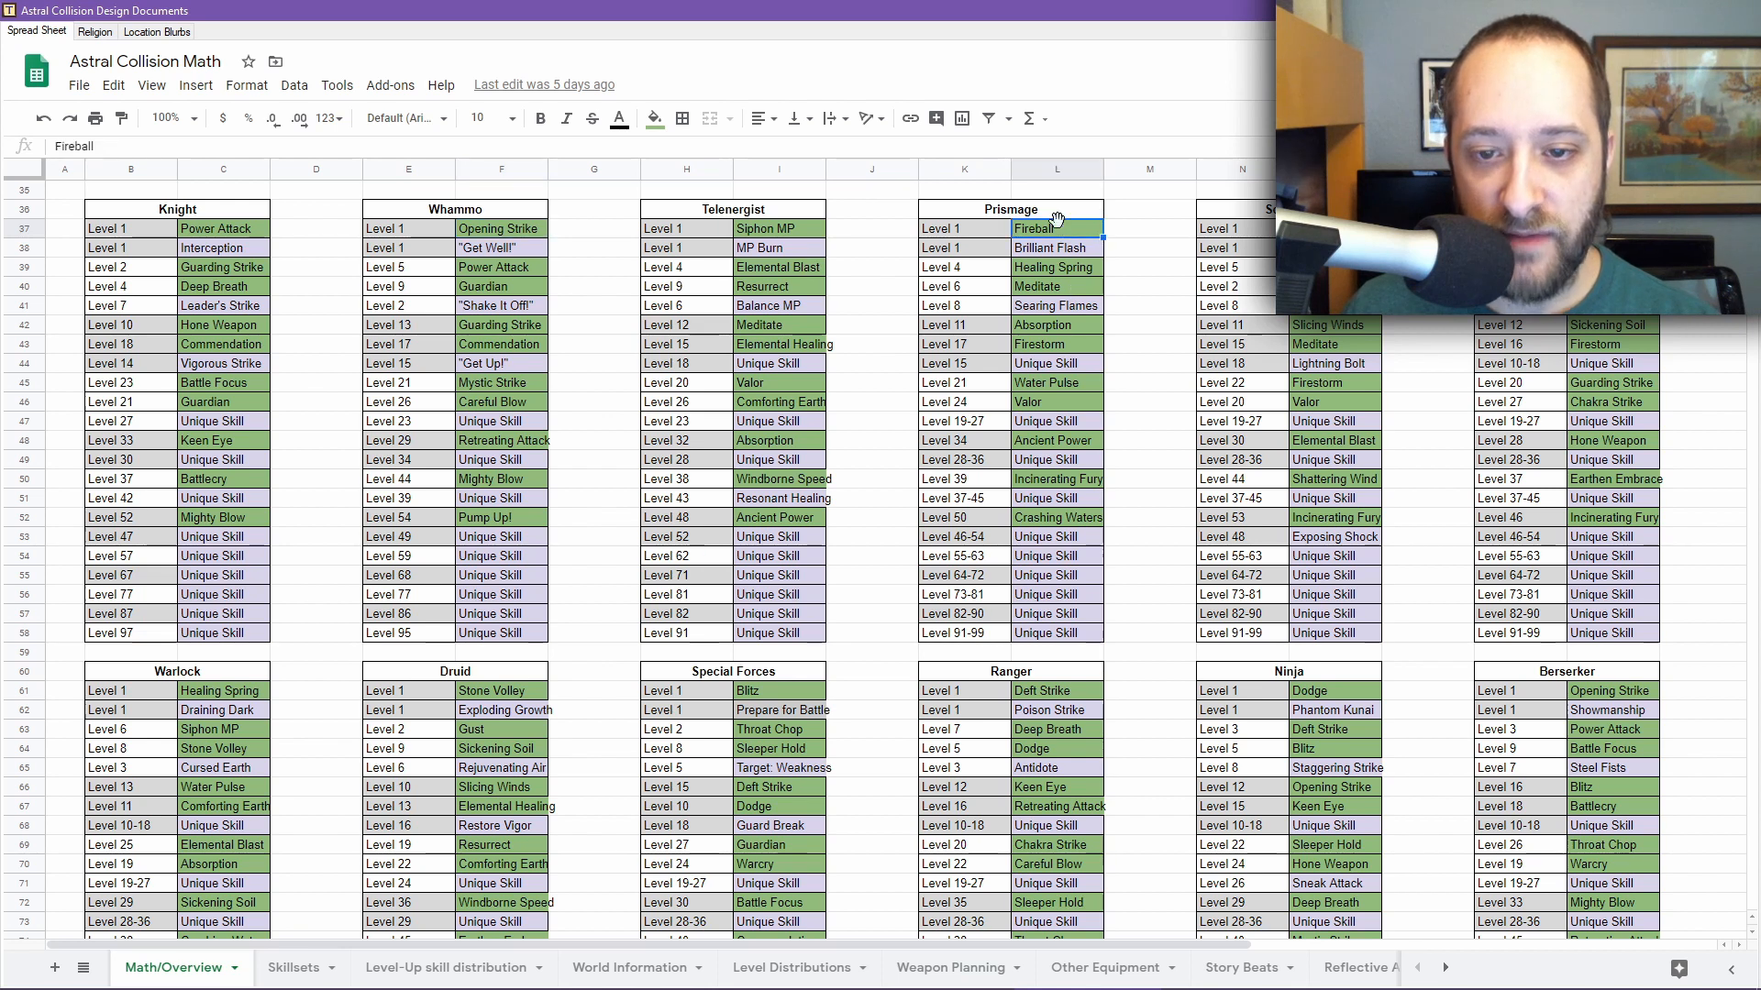
click(1573, 323)
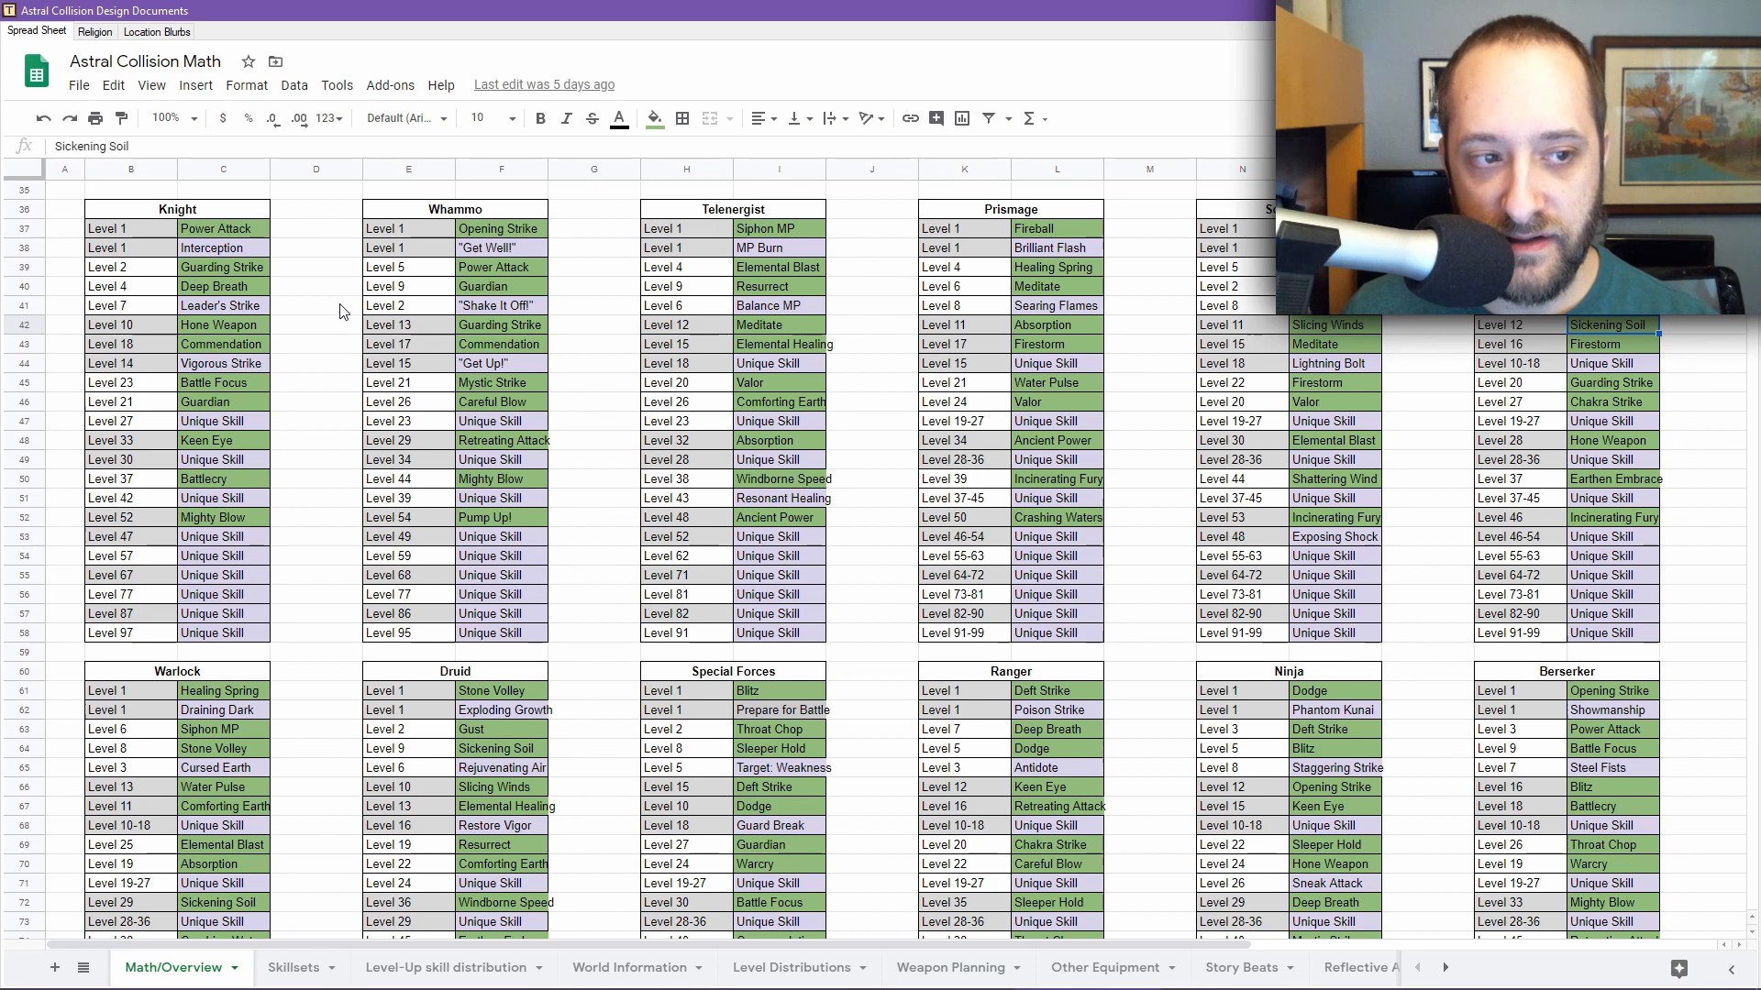
click(246, 270)
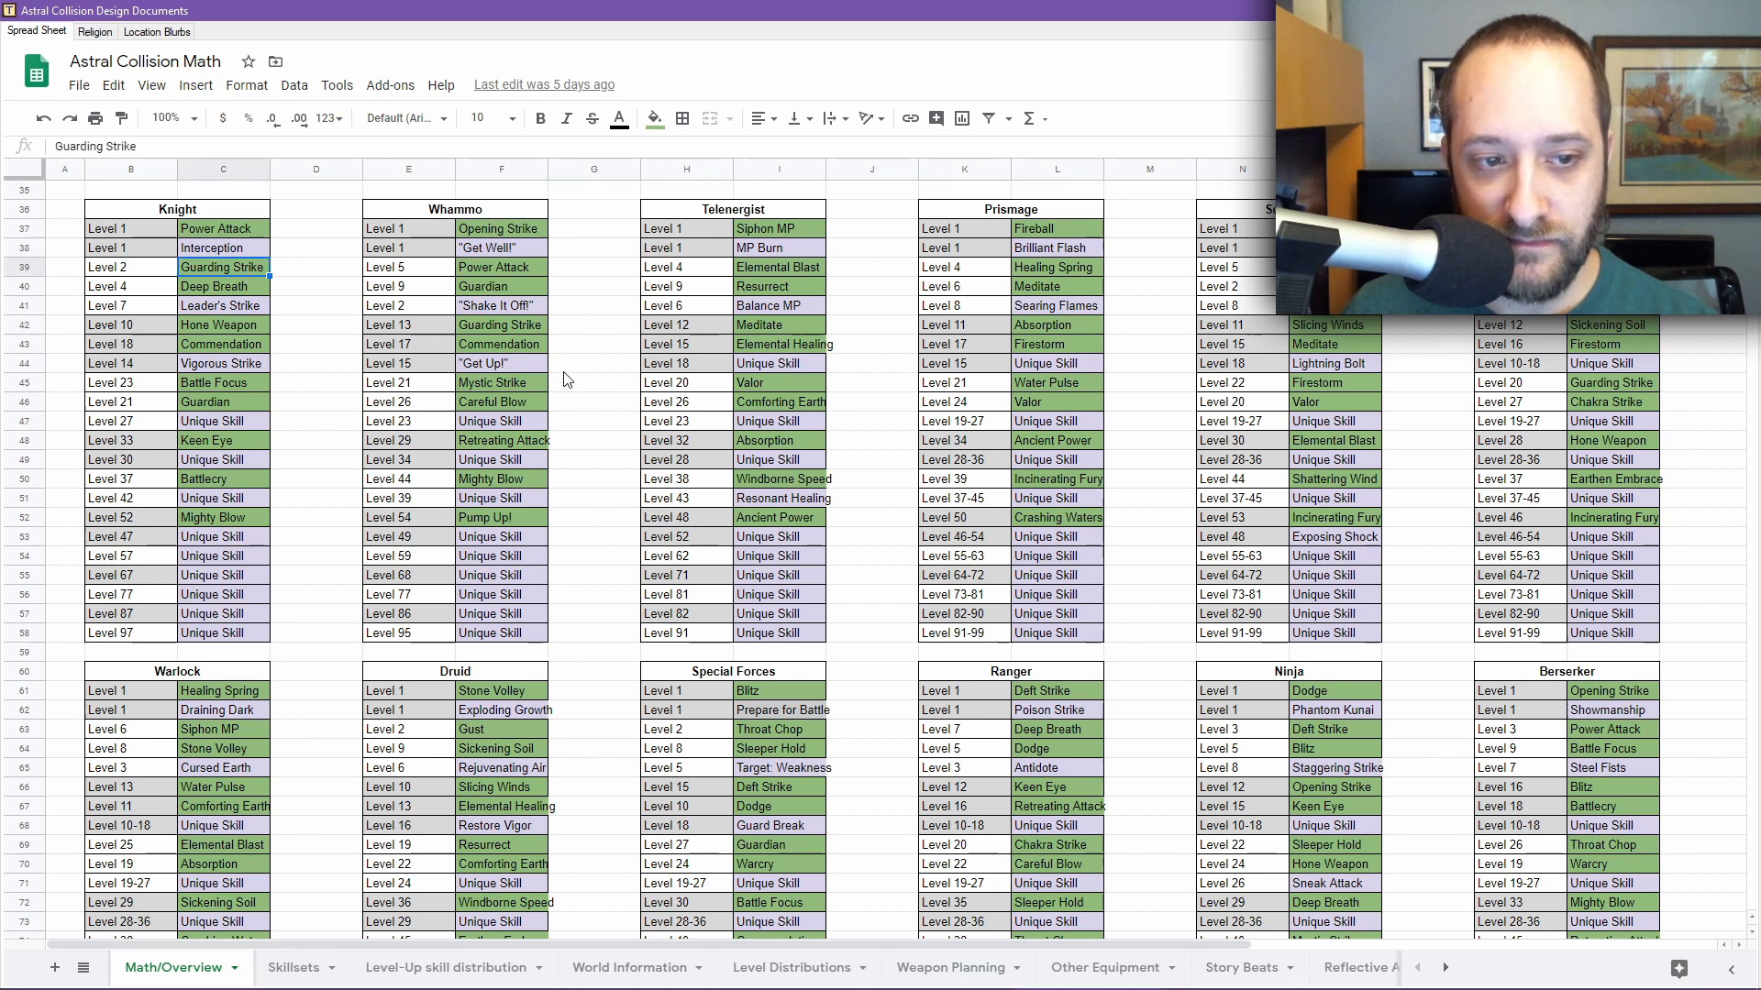
click(528, 444)
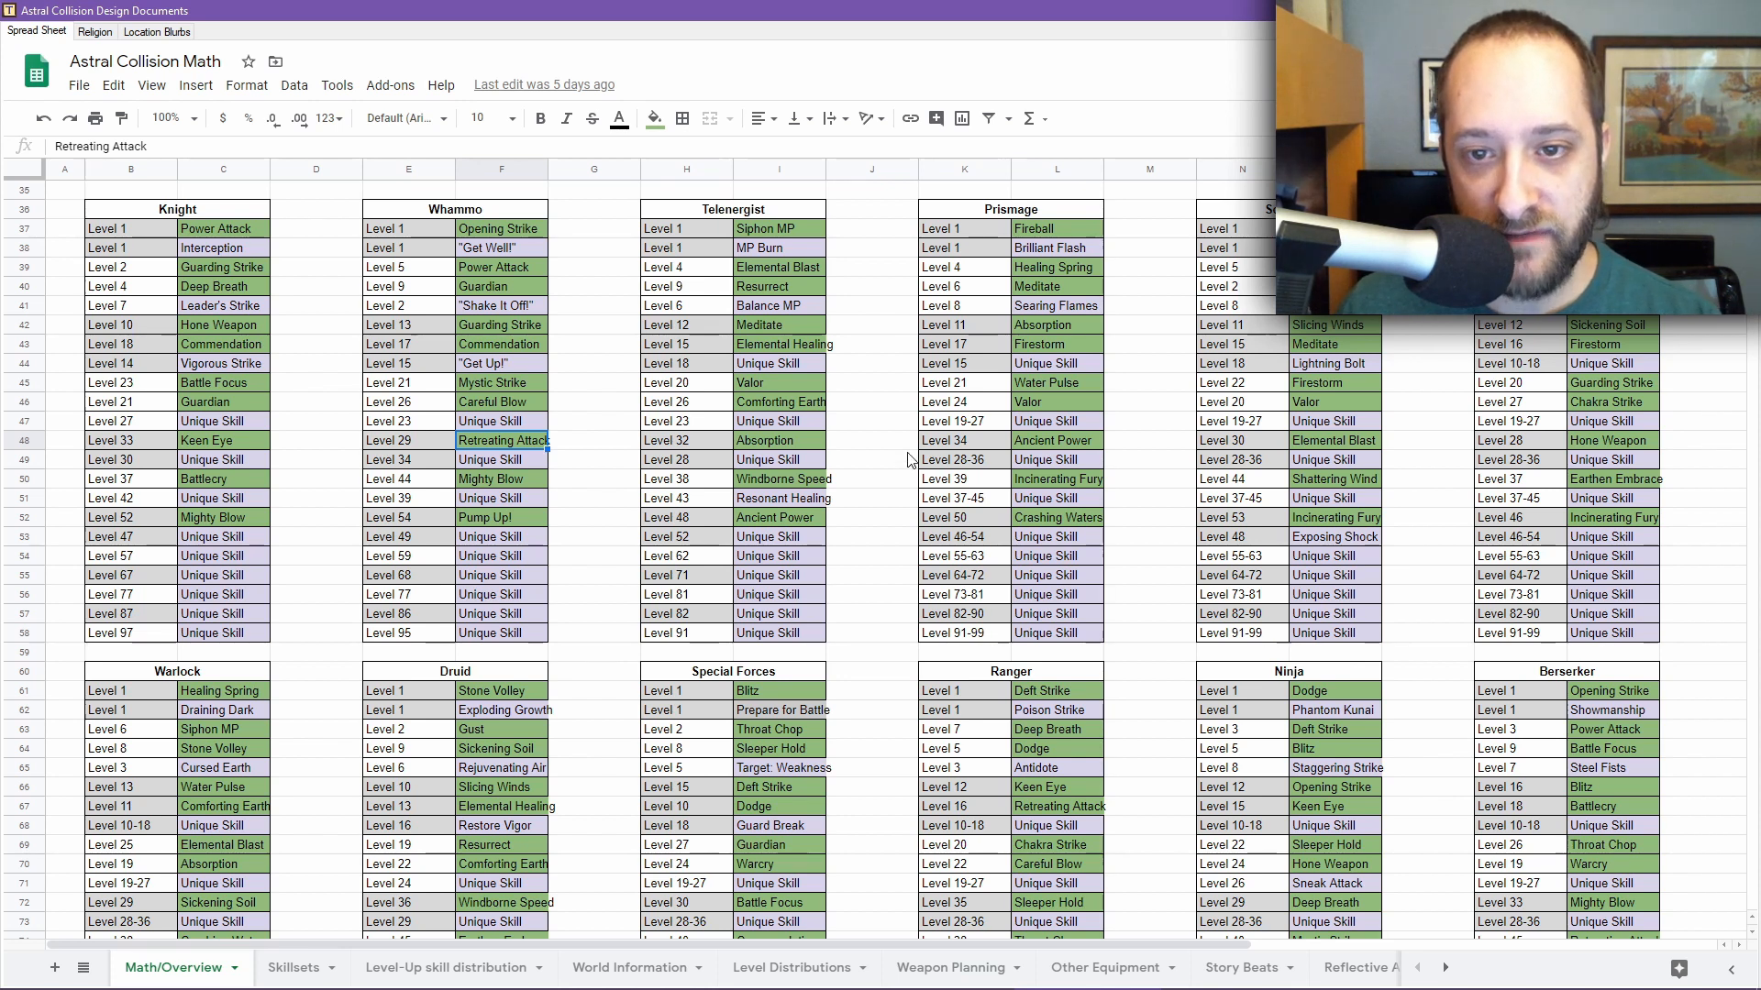
click(1091, 269)
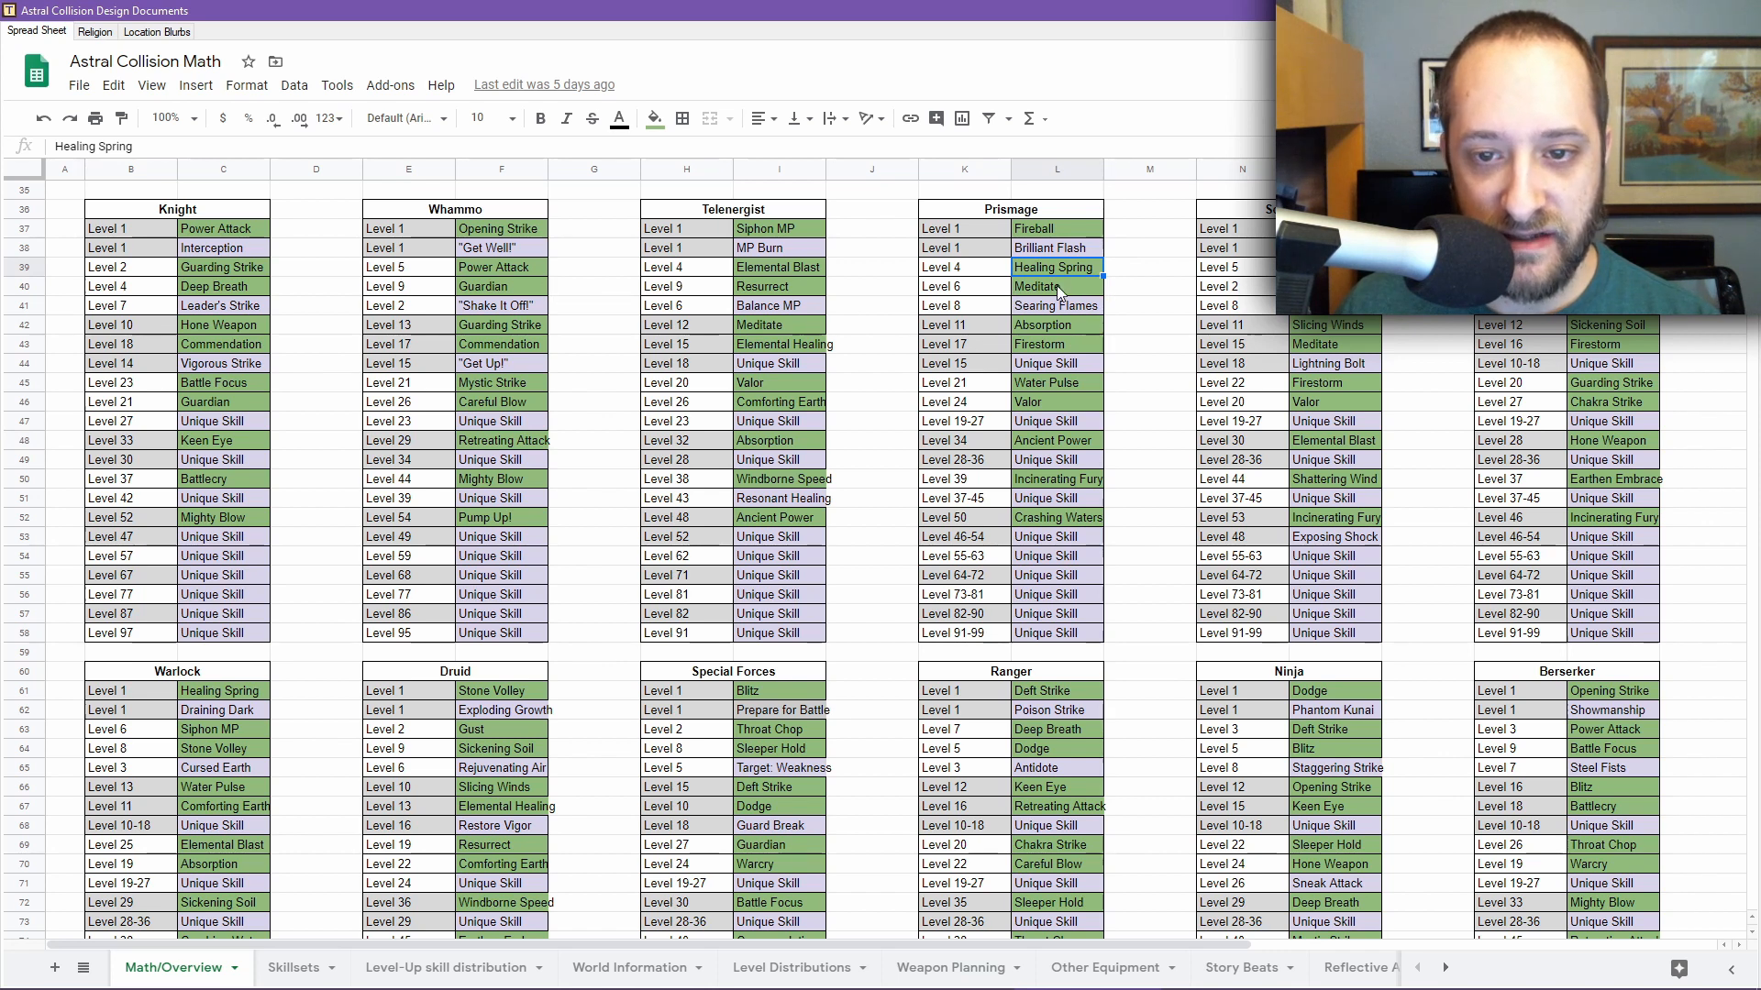
click(1054, 343)
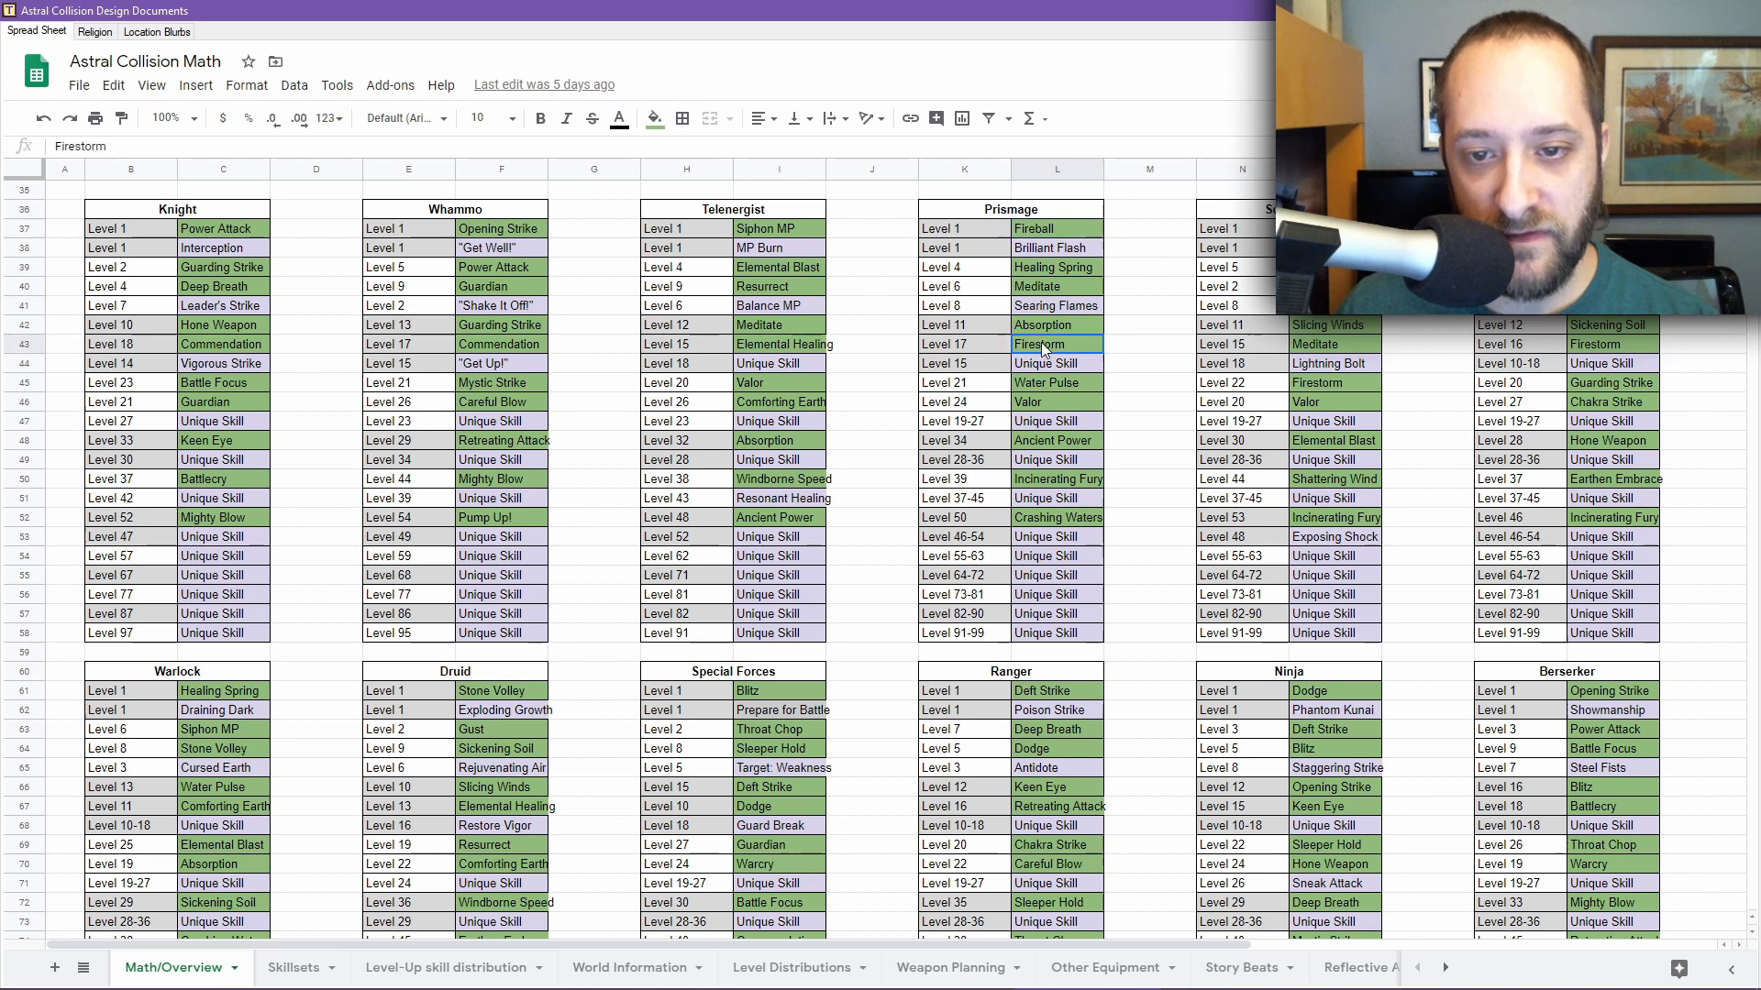
click(1055, 477)
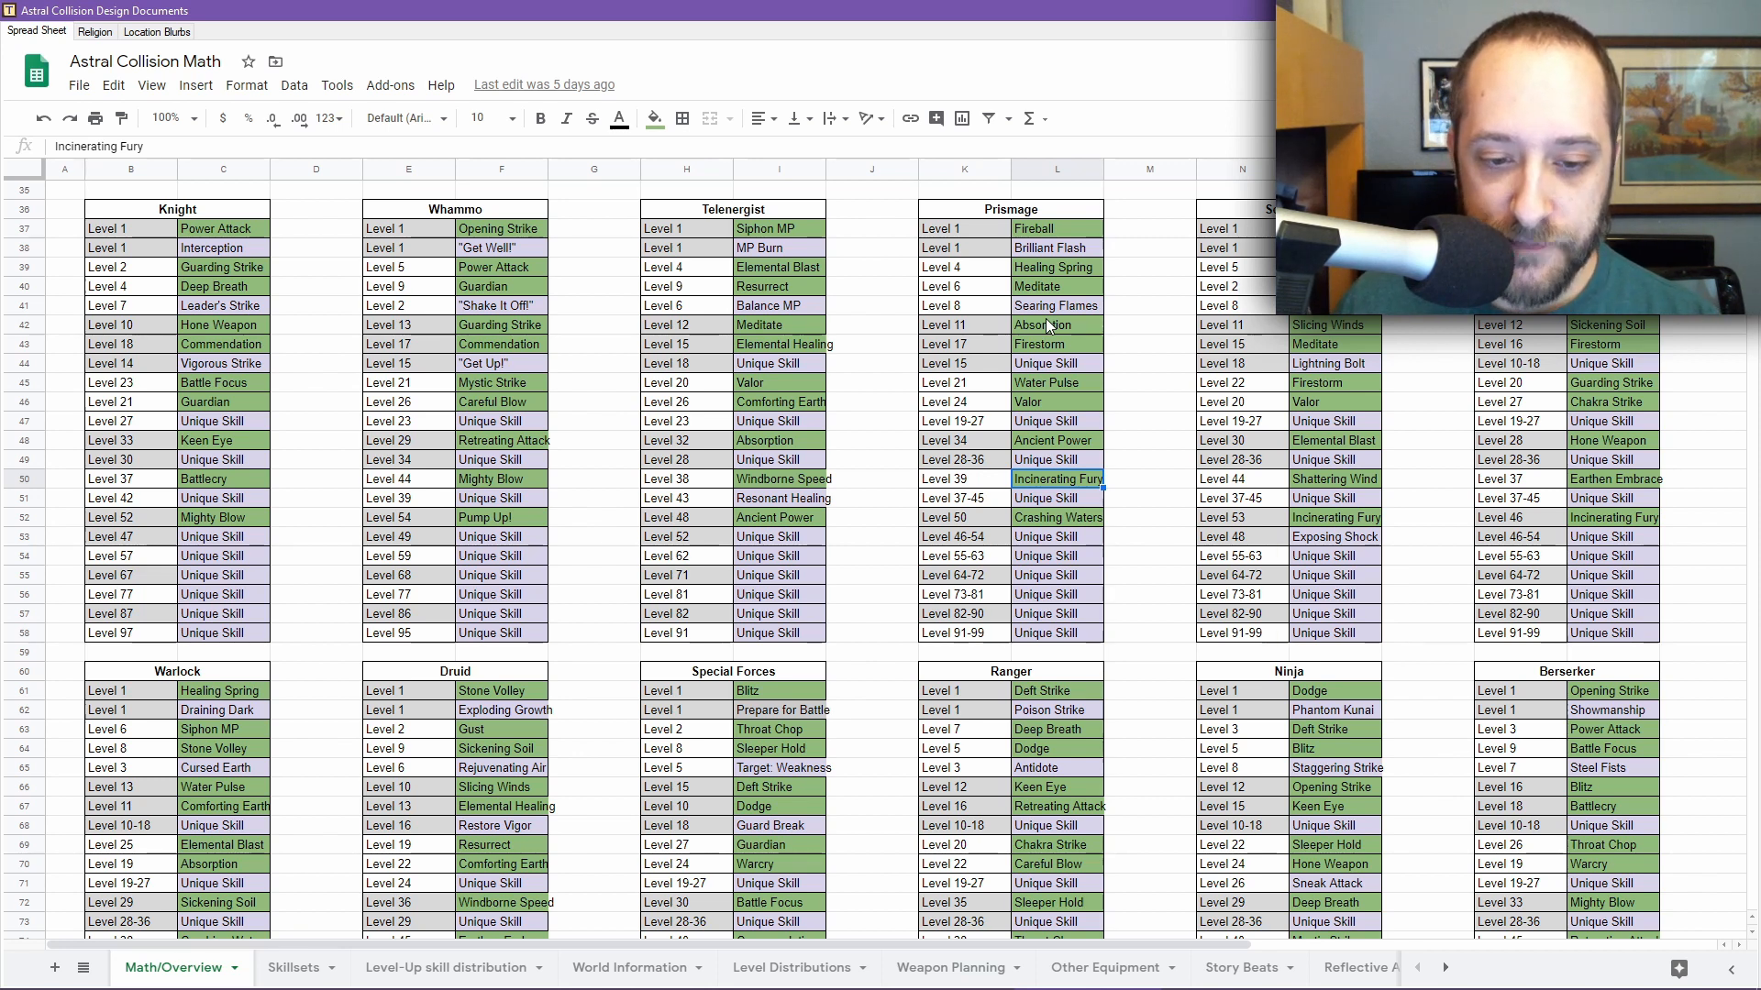
Examine the Special Forces skill table and its unique skill Prepare for Battle
scroll(934, 415, down, 4)
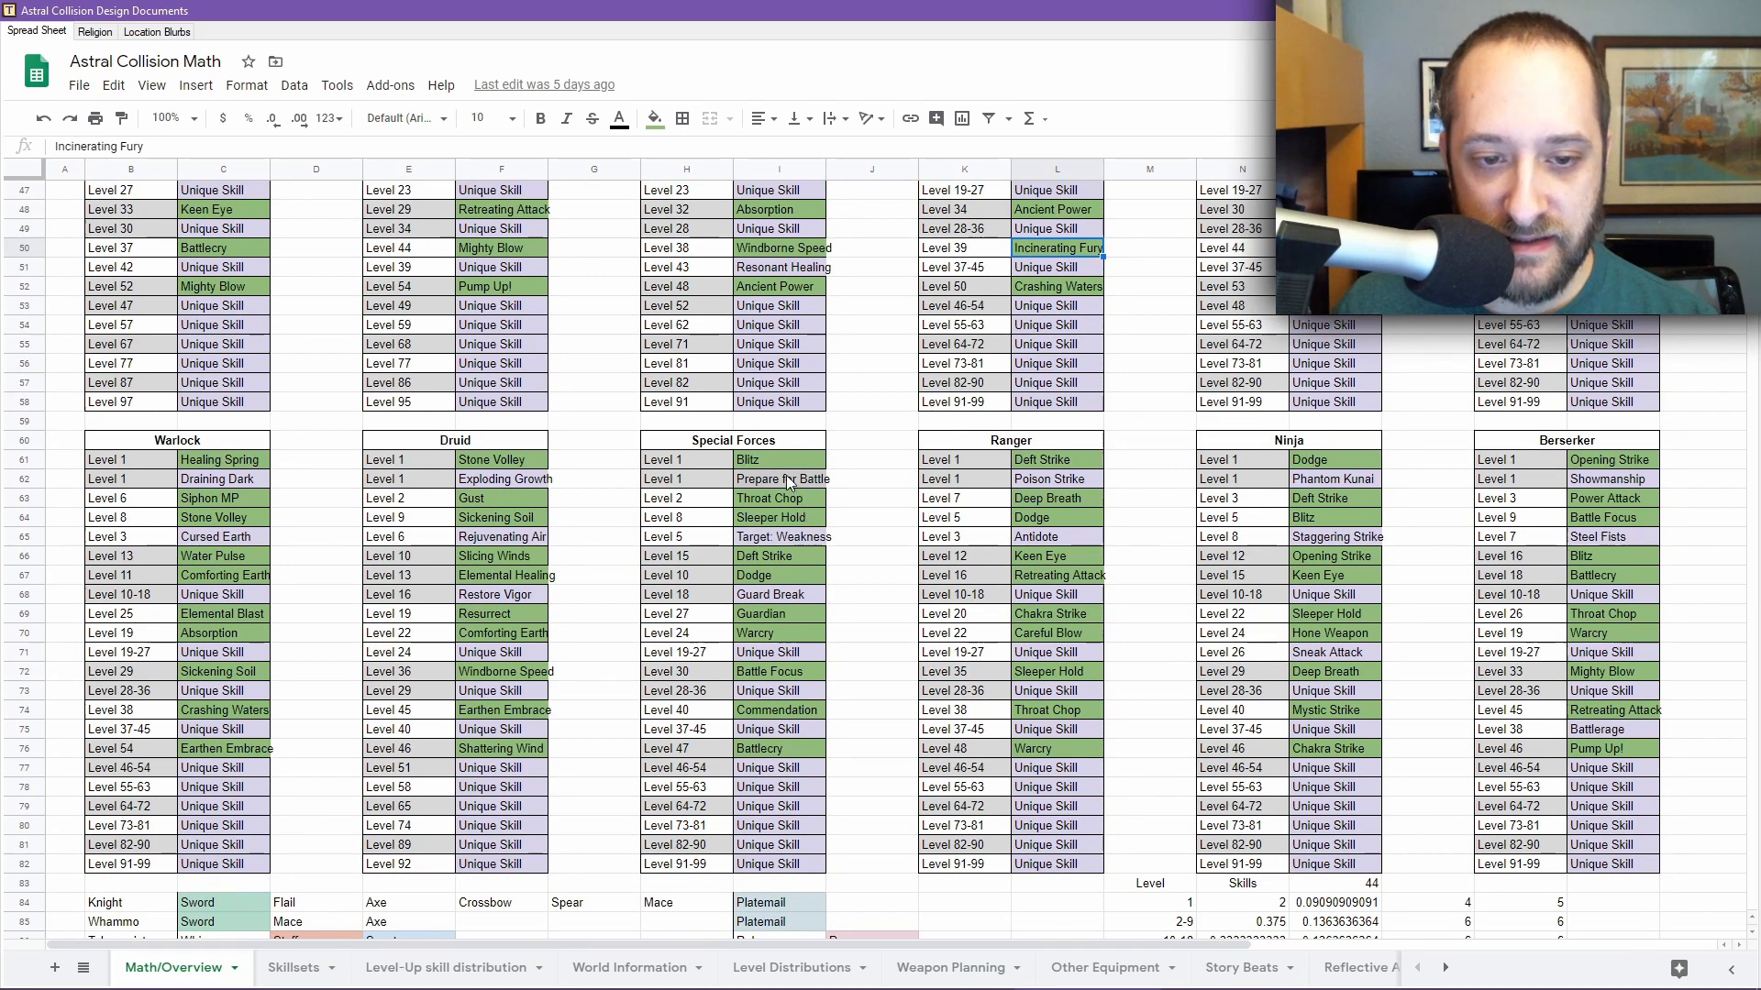
click(785, 477)
click(871, 442)
scroll(894, 455, up, 4)
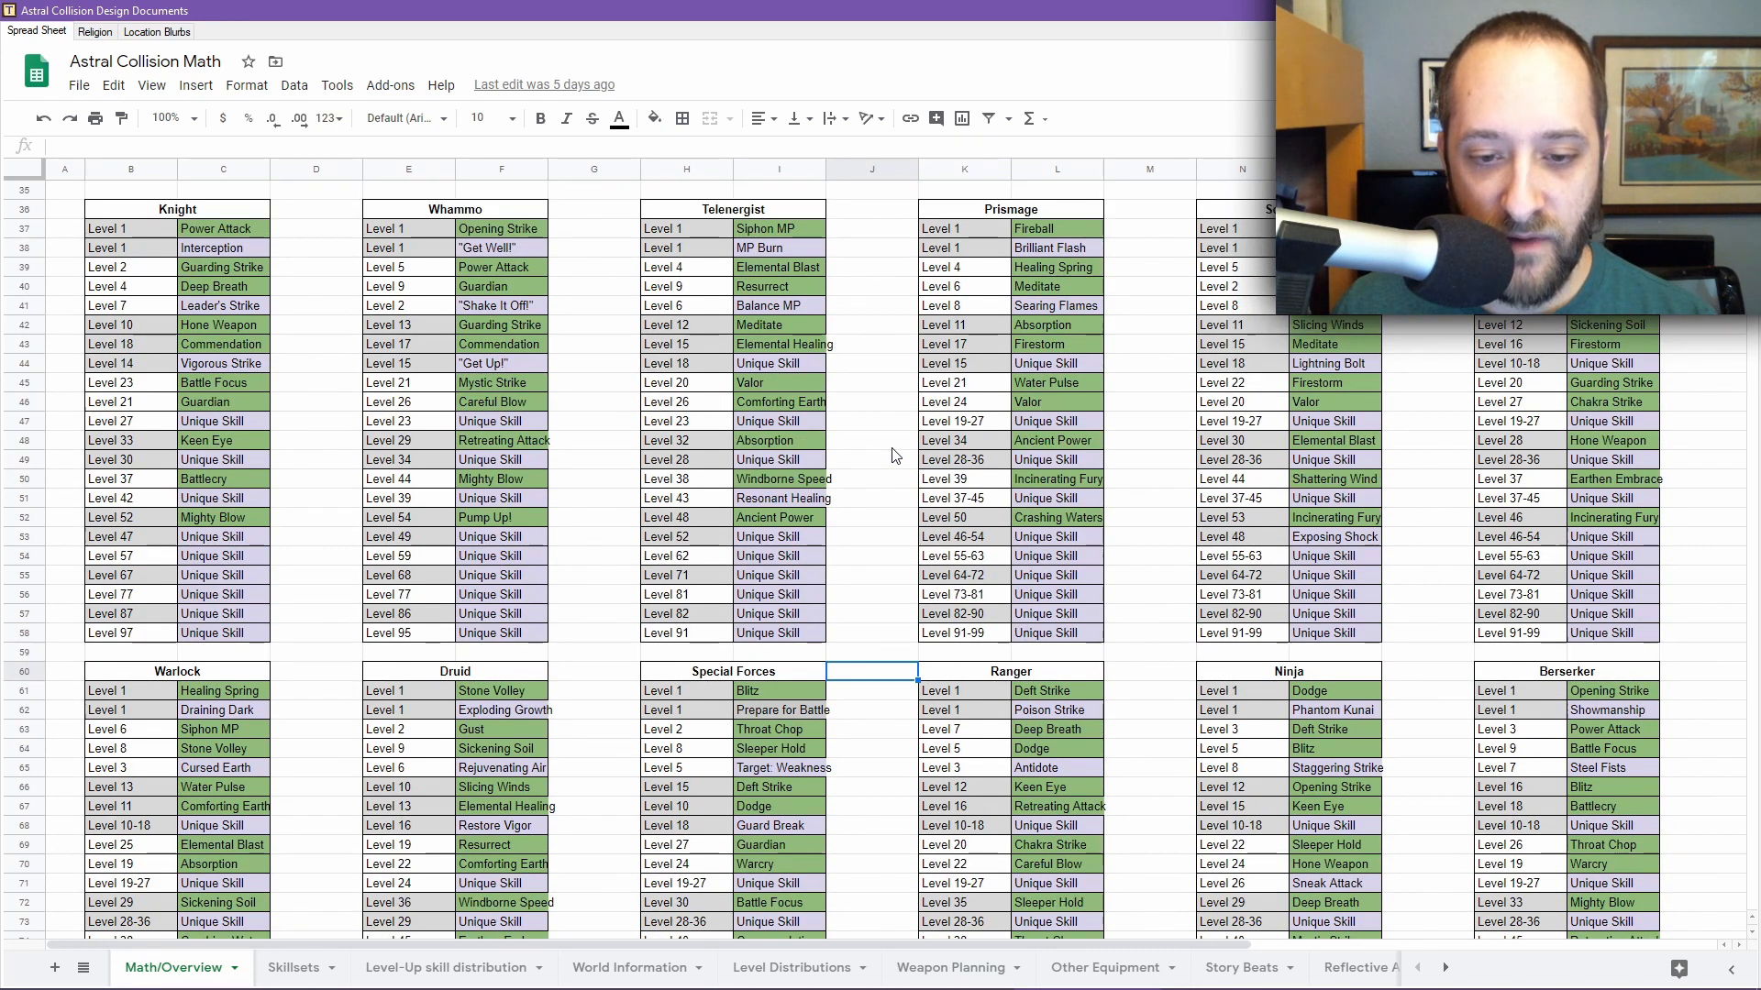
click(813, 712)
click(860, 594)
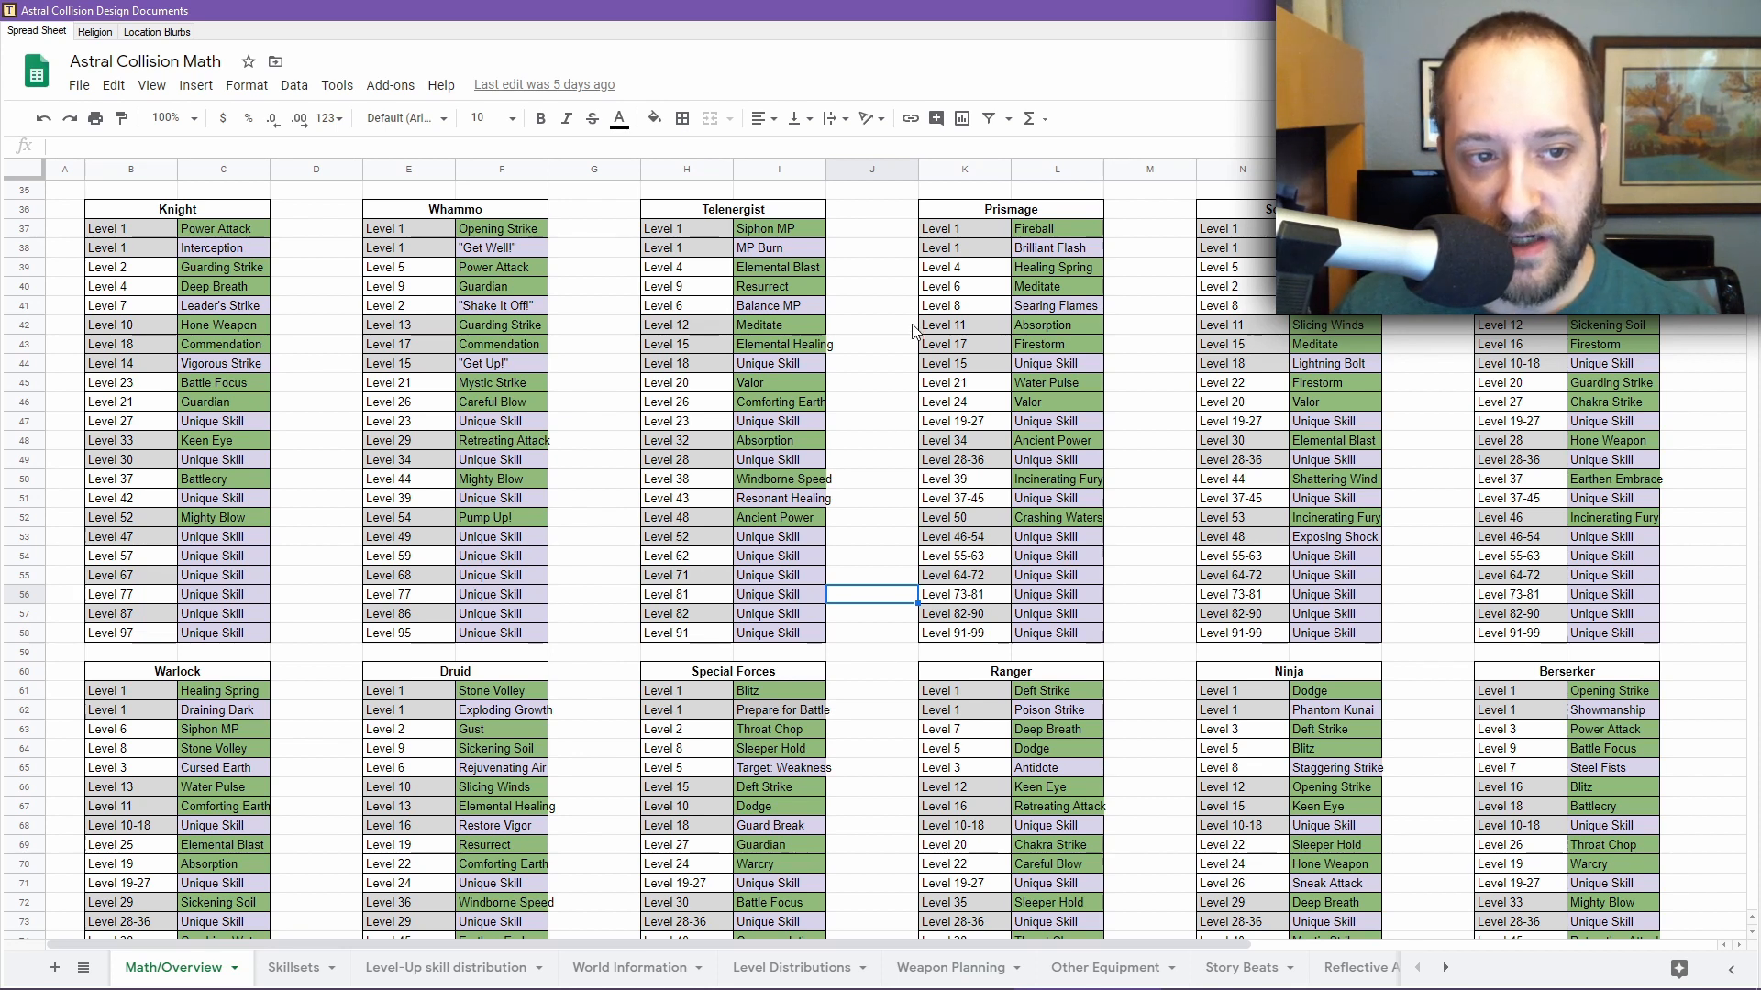
Review the Telenergist's Siphon MP and the Prismage's common skills from Fireball through Water Pulse
click(792, 231)
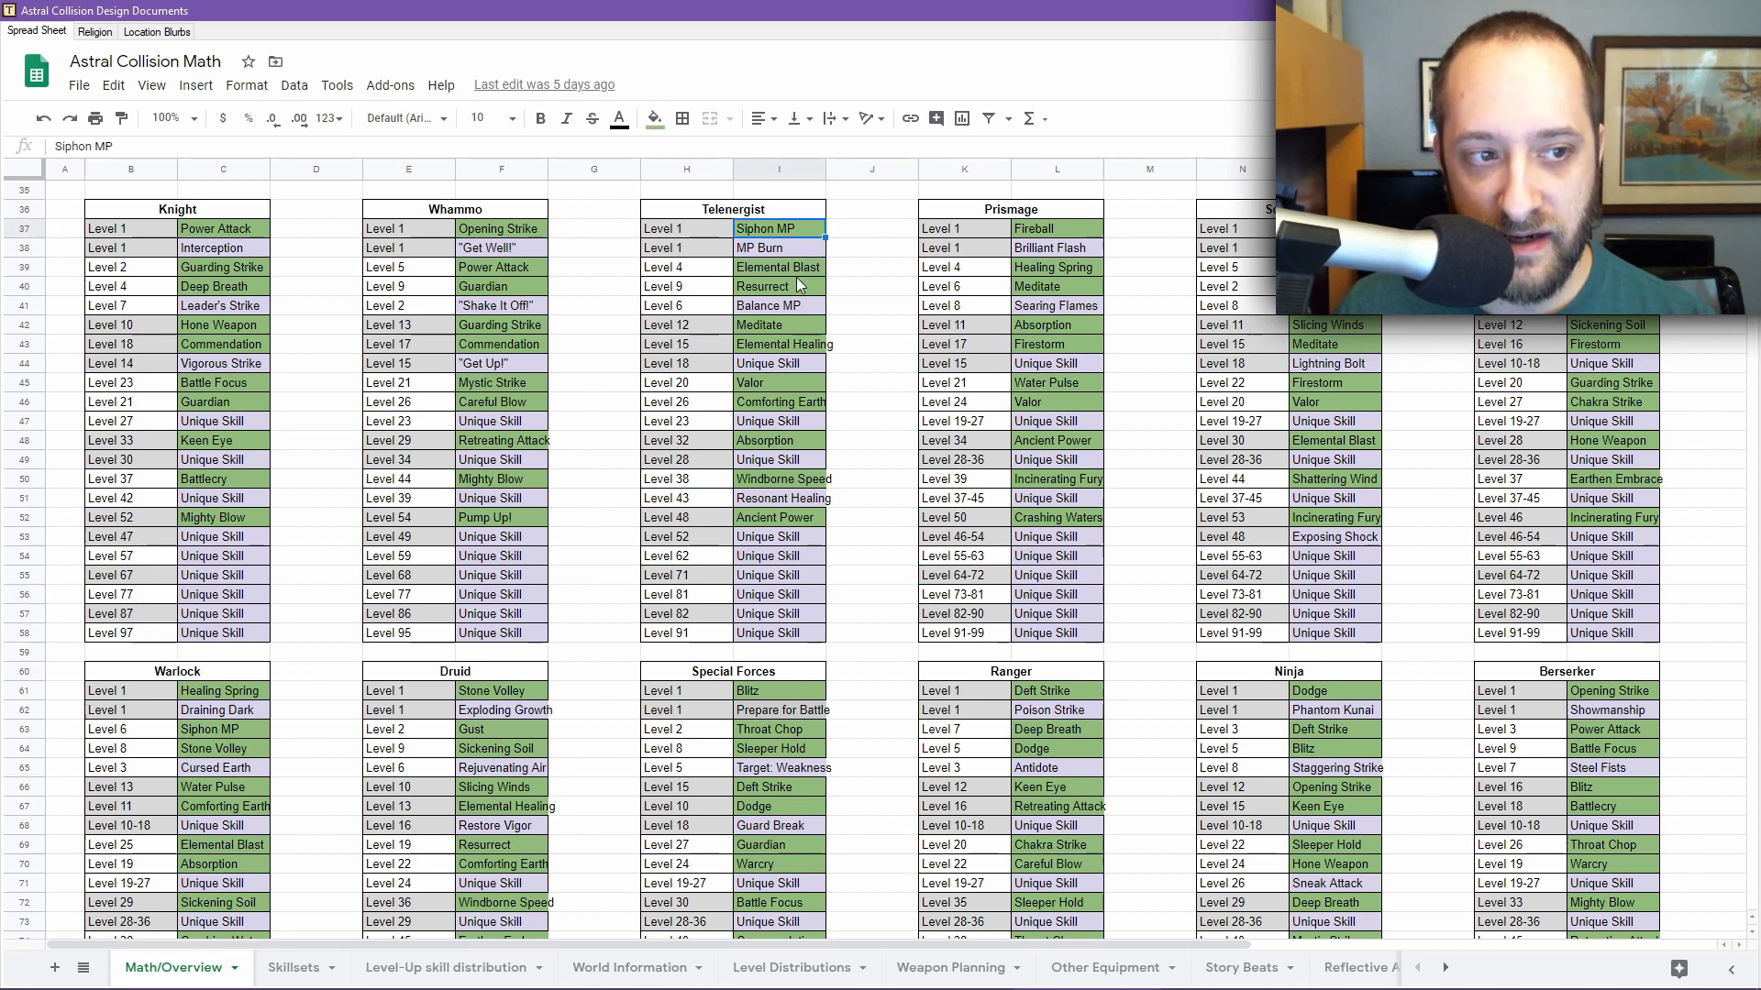
click(1034, 234)
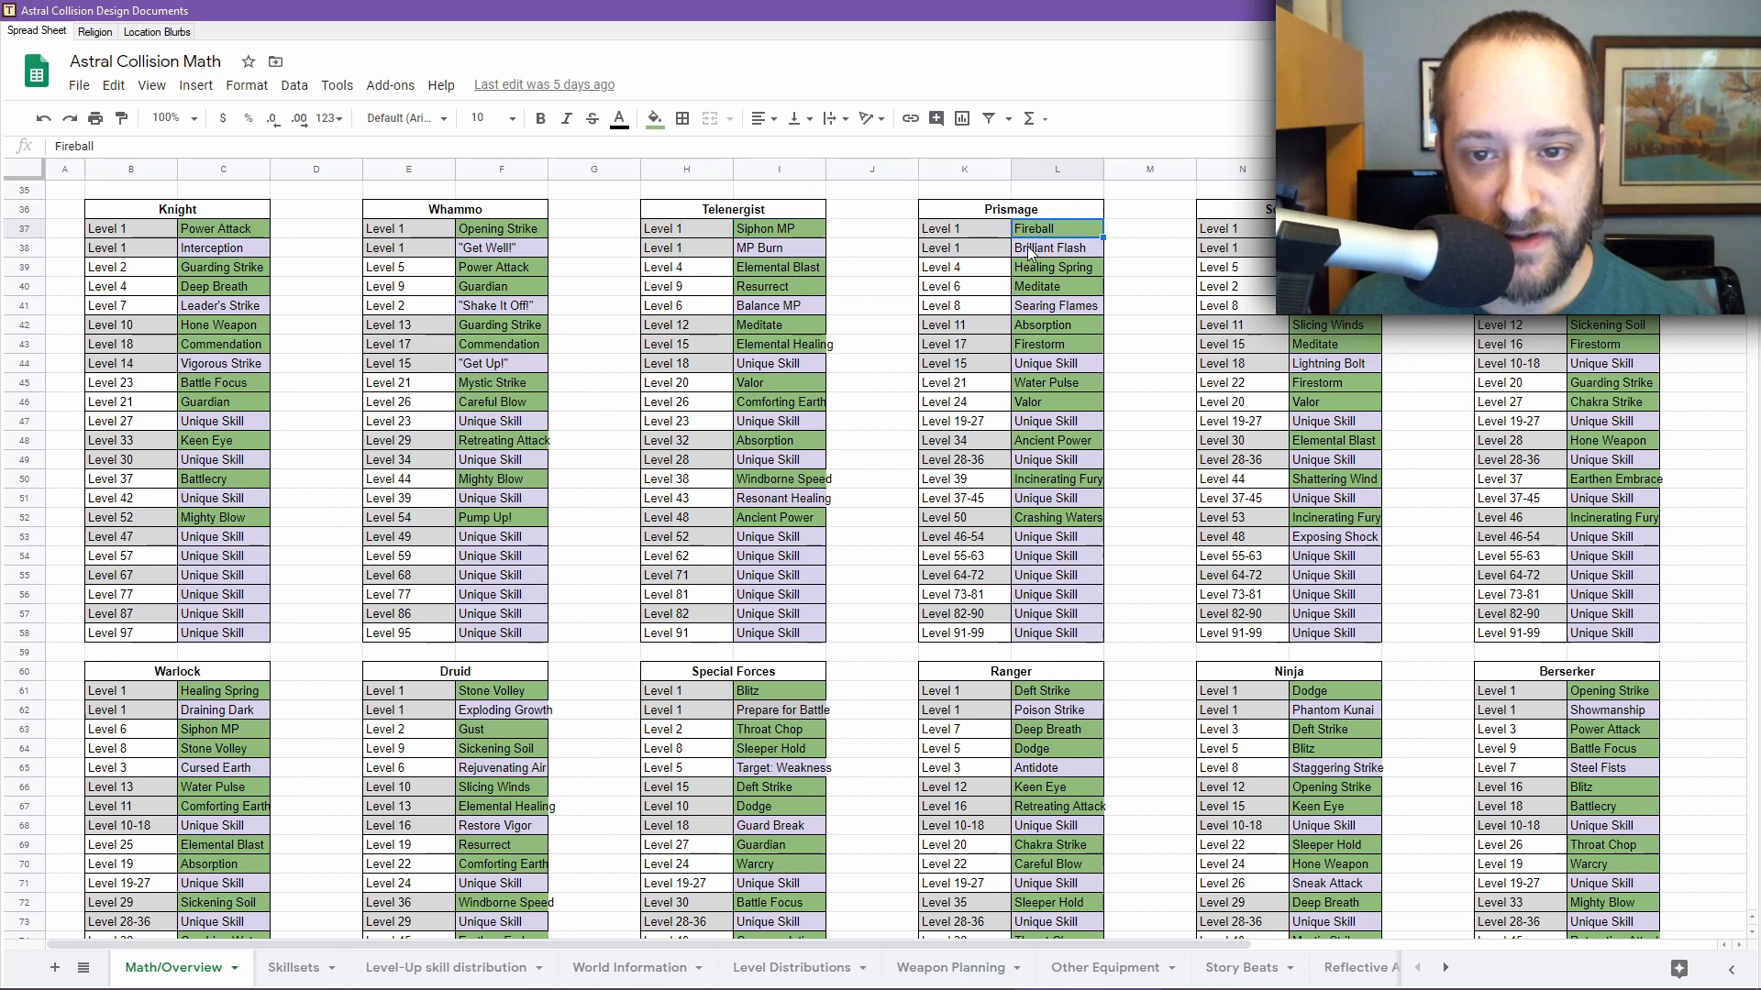
click(1084, 270)
click(1080, 286)
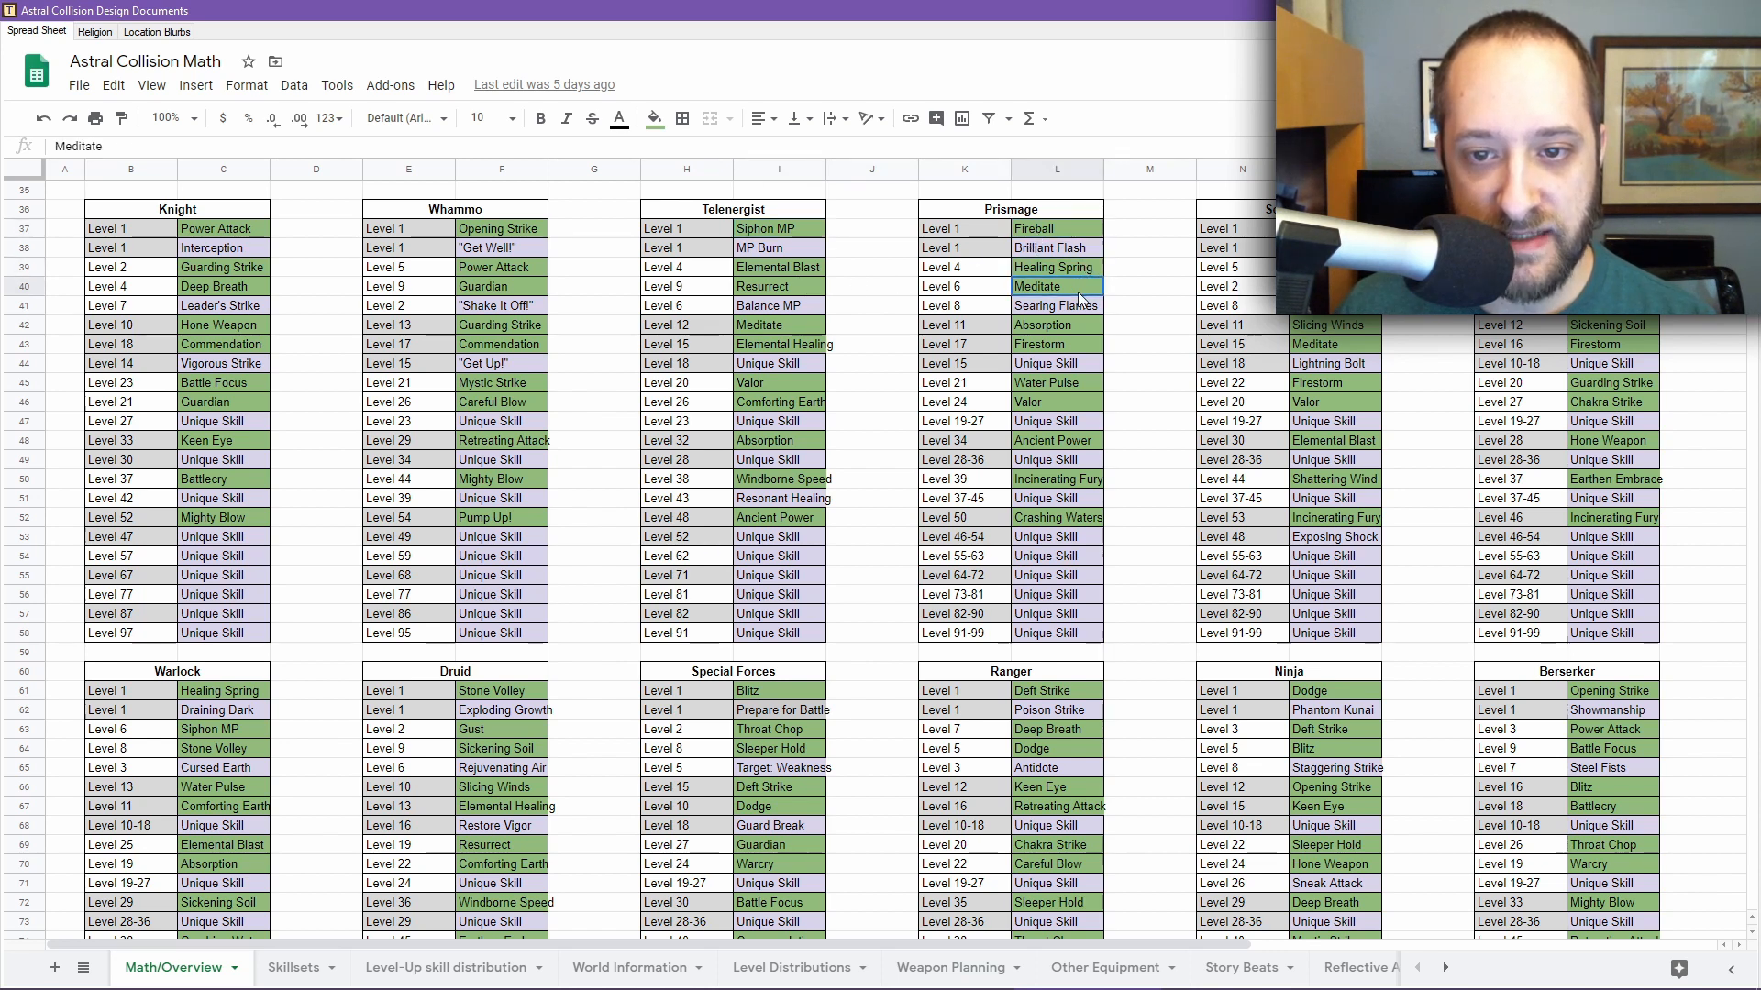
click(1060, 332)
click(1059, 343)
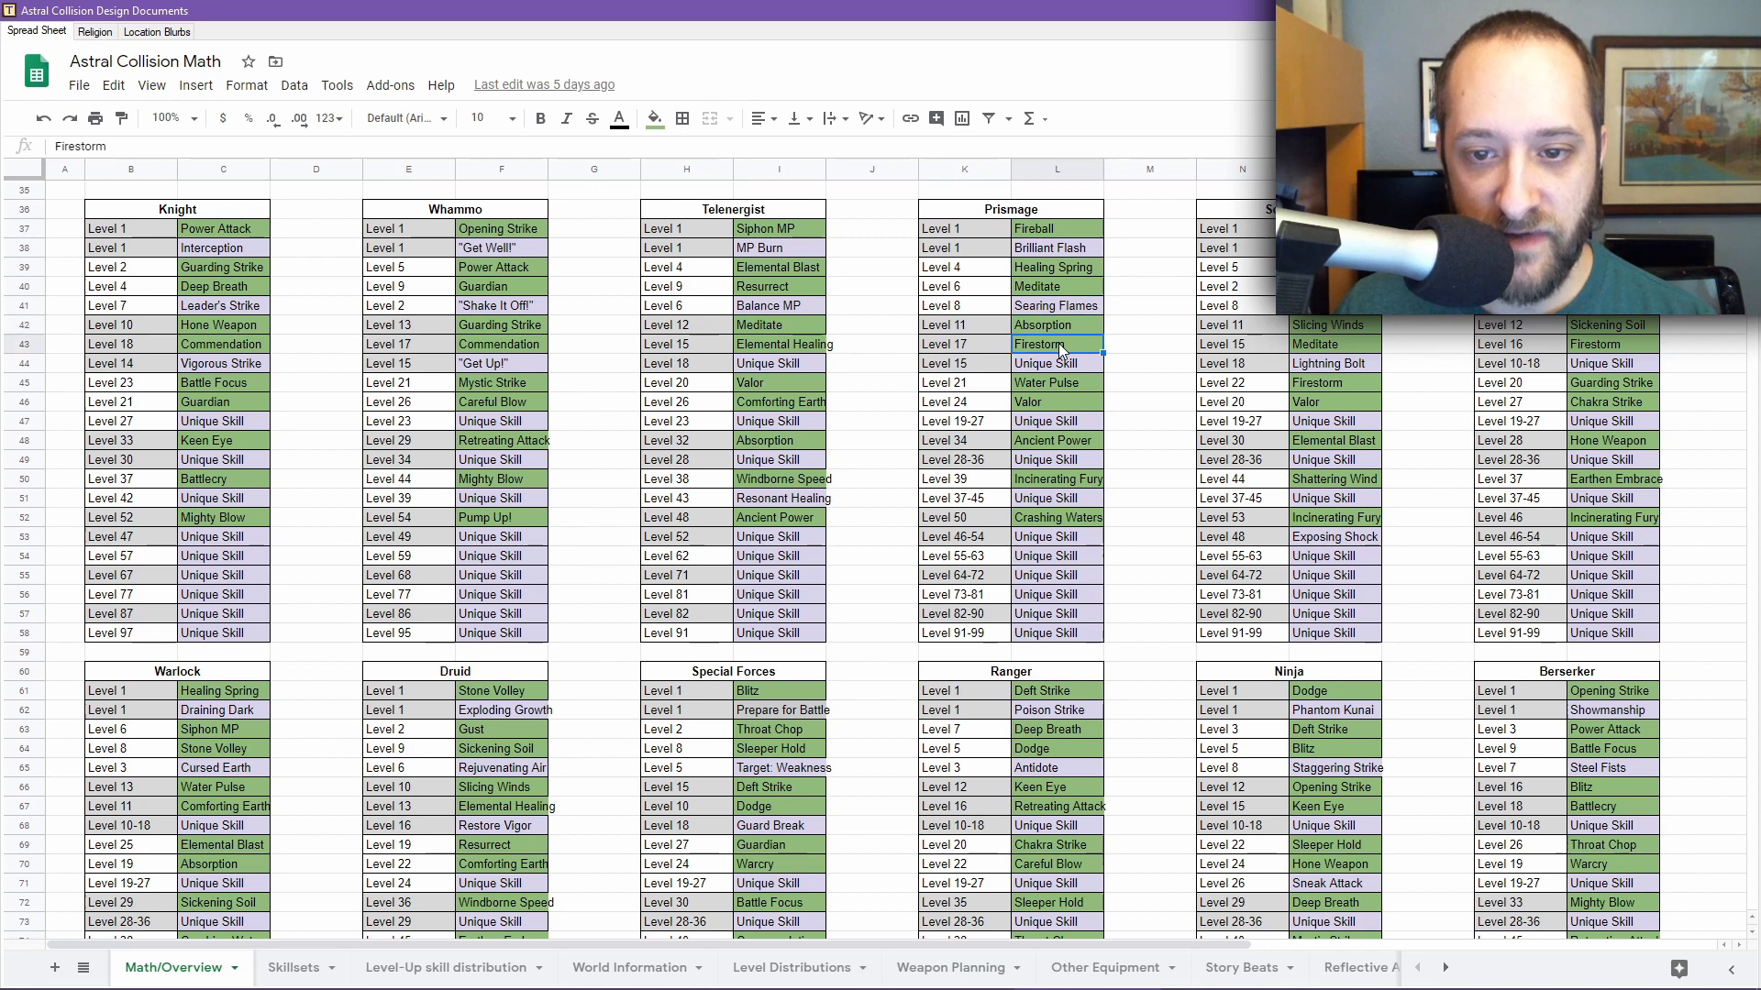
click(1046, 384)
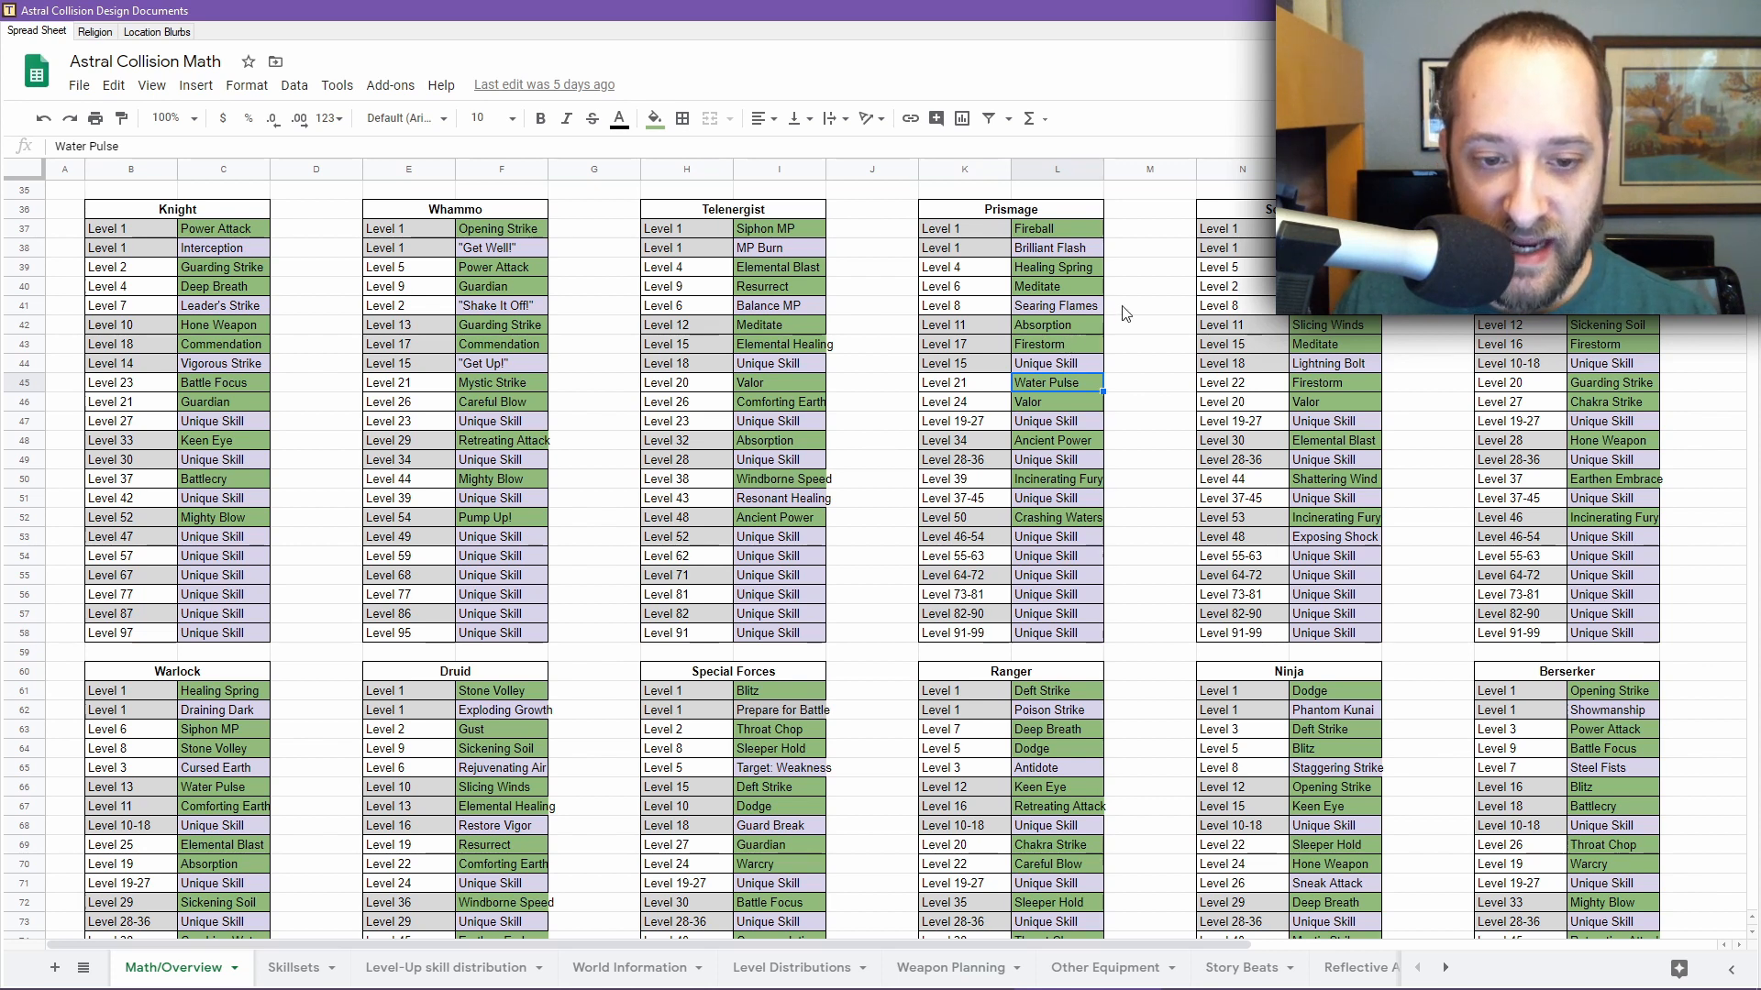
Look over the class weapon and armor lists and the damage math below the skill tables, then return to the tables
scroll(860, 578, down, 5)
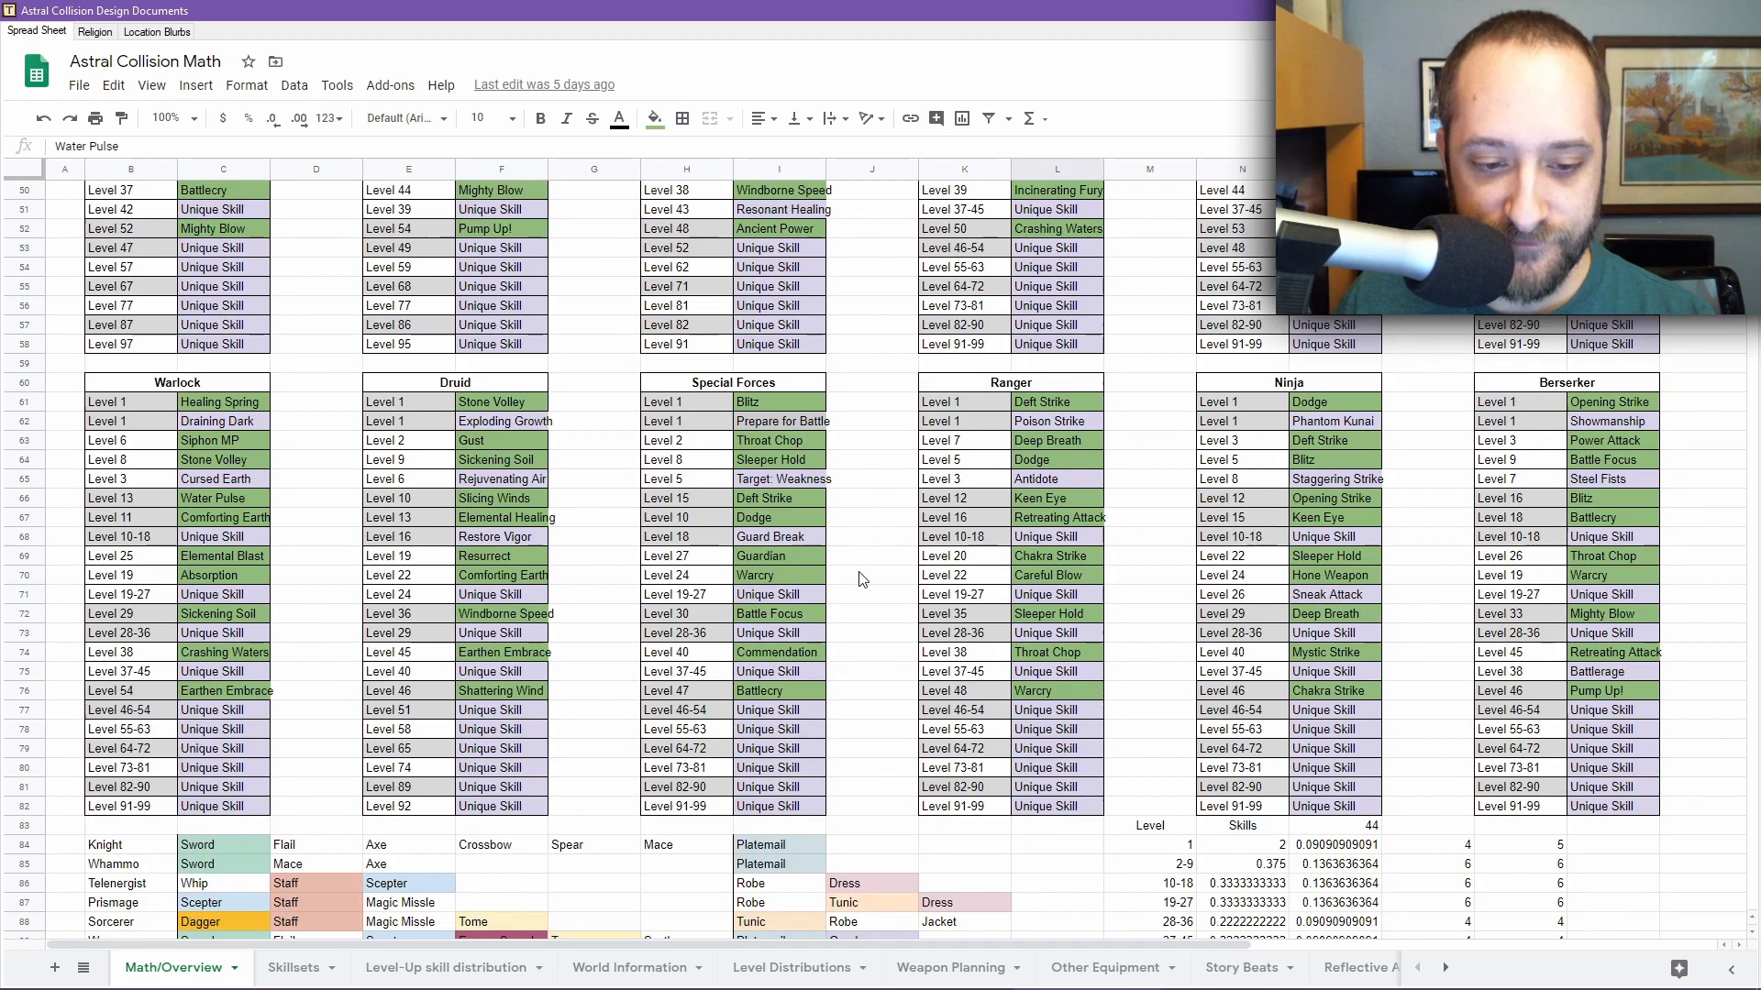
scroll(860, 578, down, 11)
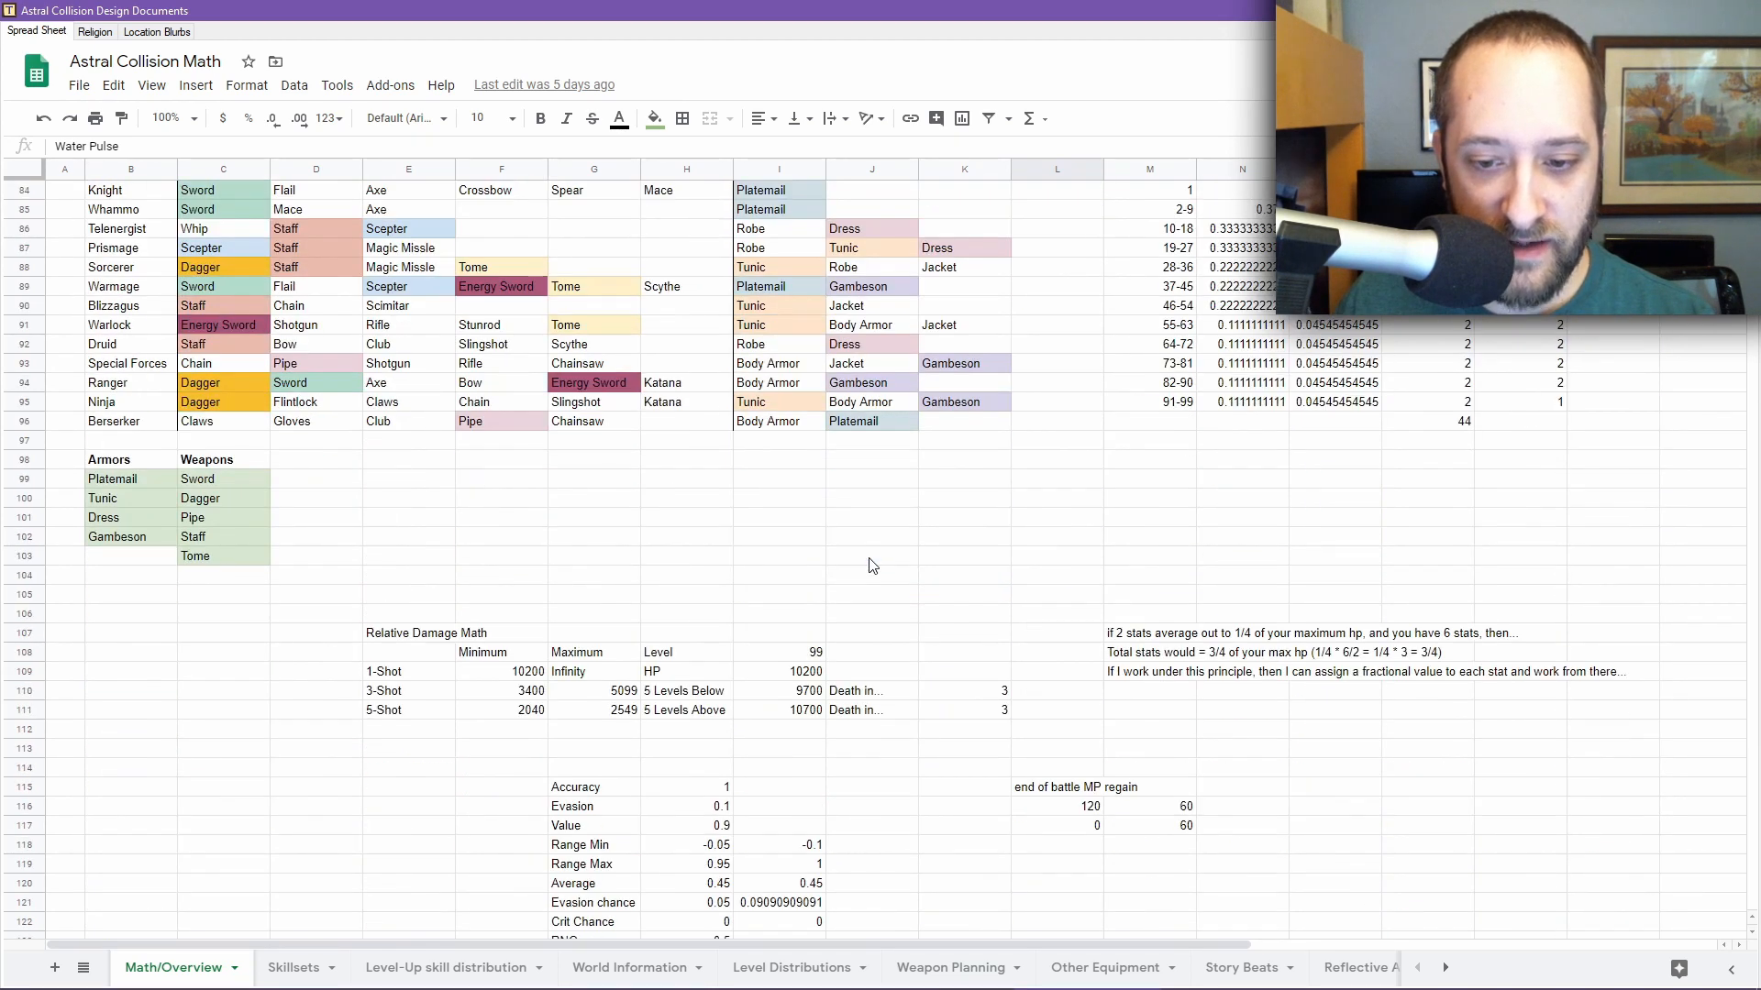
scroll(872, 566, down, 2)
scroll(872, 566, up, 13)
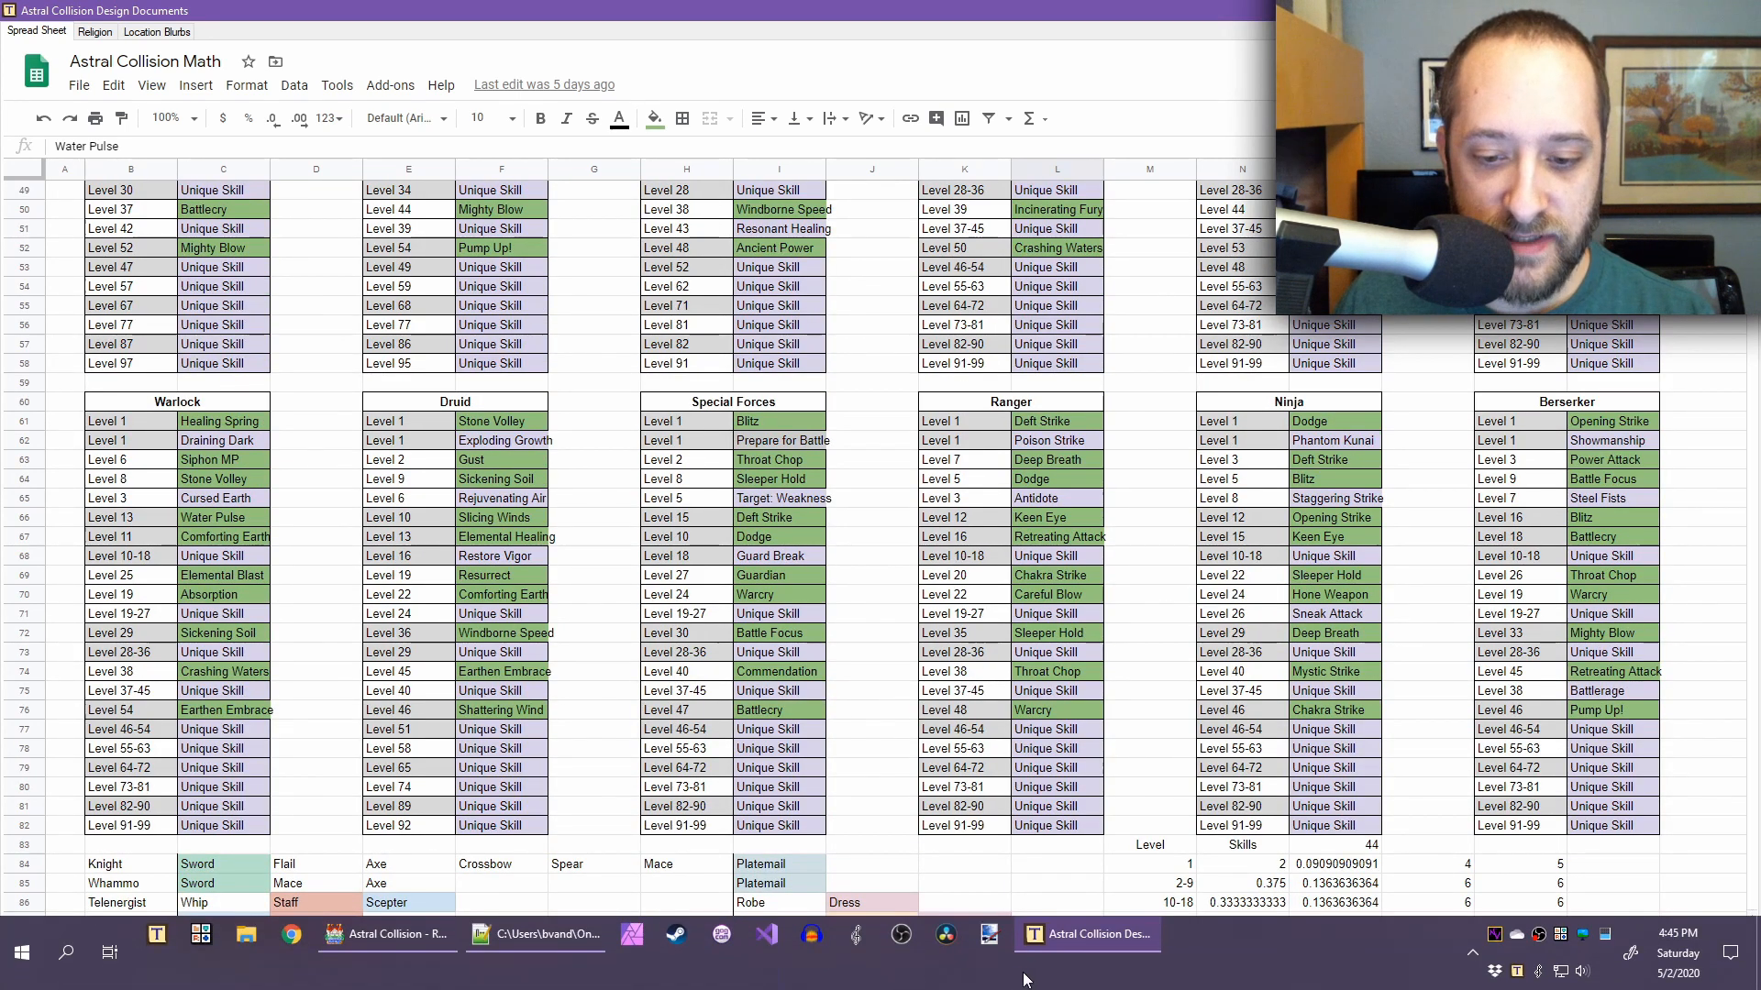
Switch to RPG Maker MV and review the database skills from Fireball through Poisonous Vines
click(387, 935)
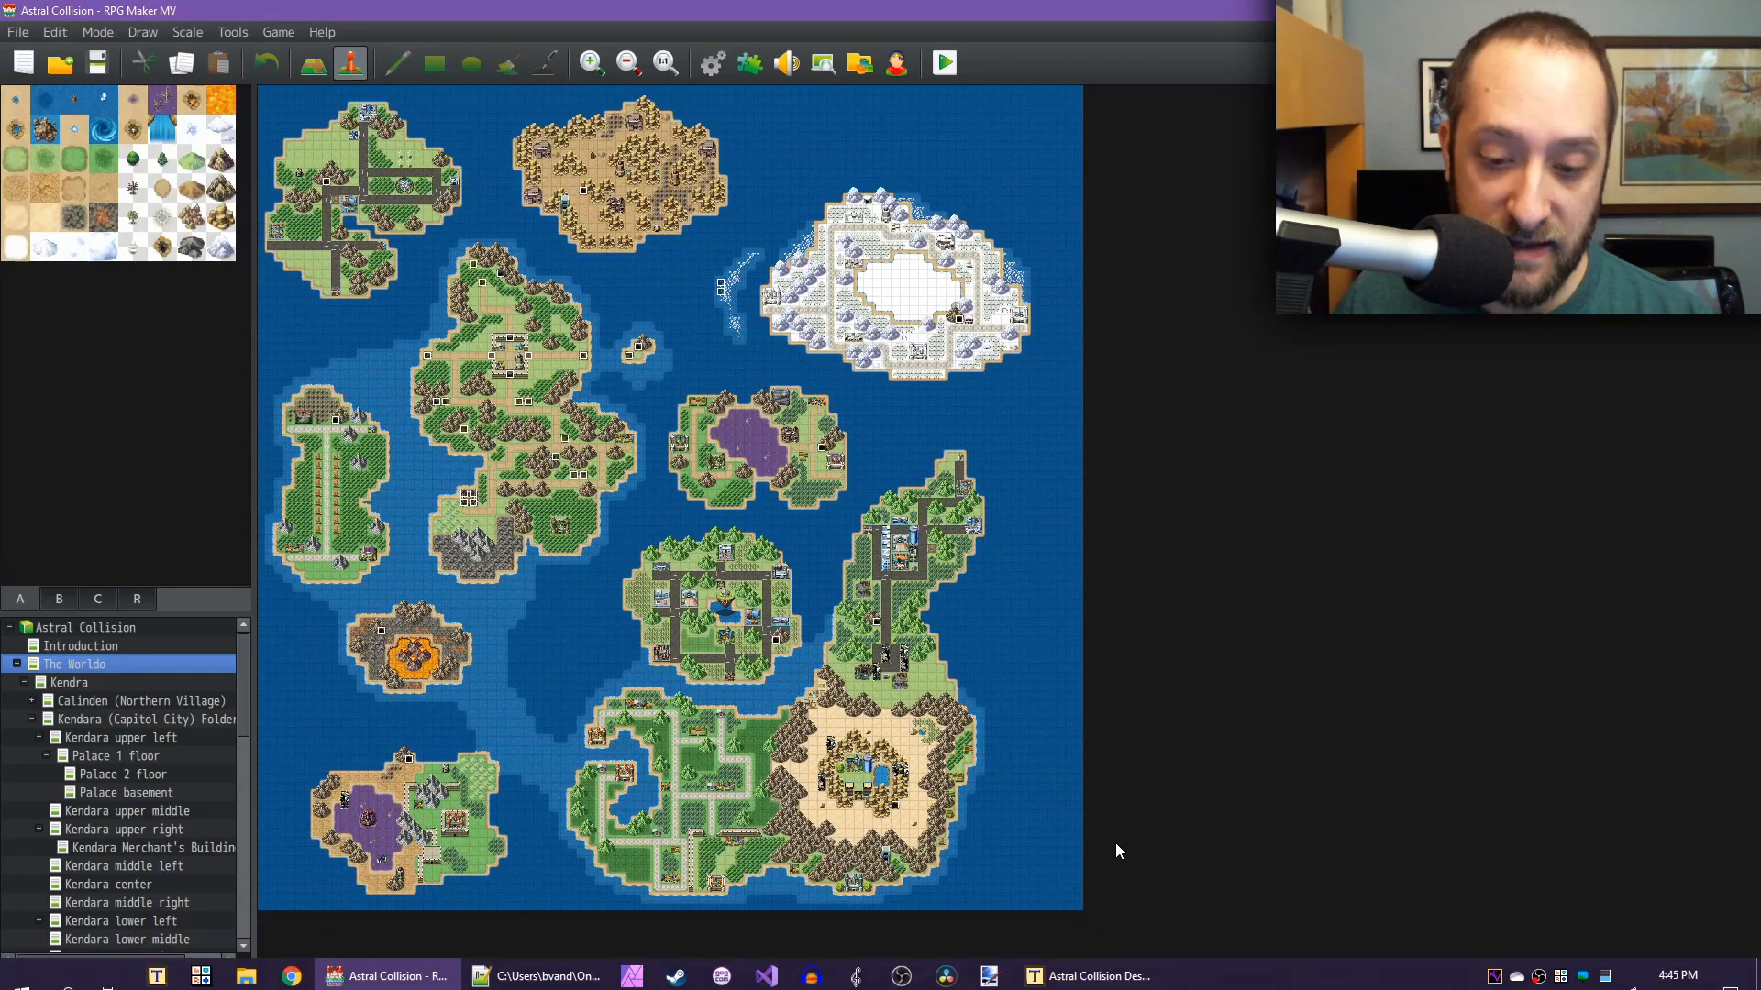
click(707, 71)
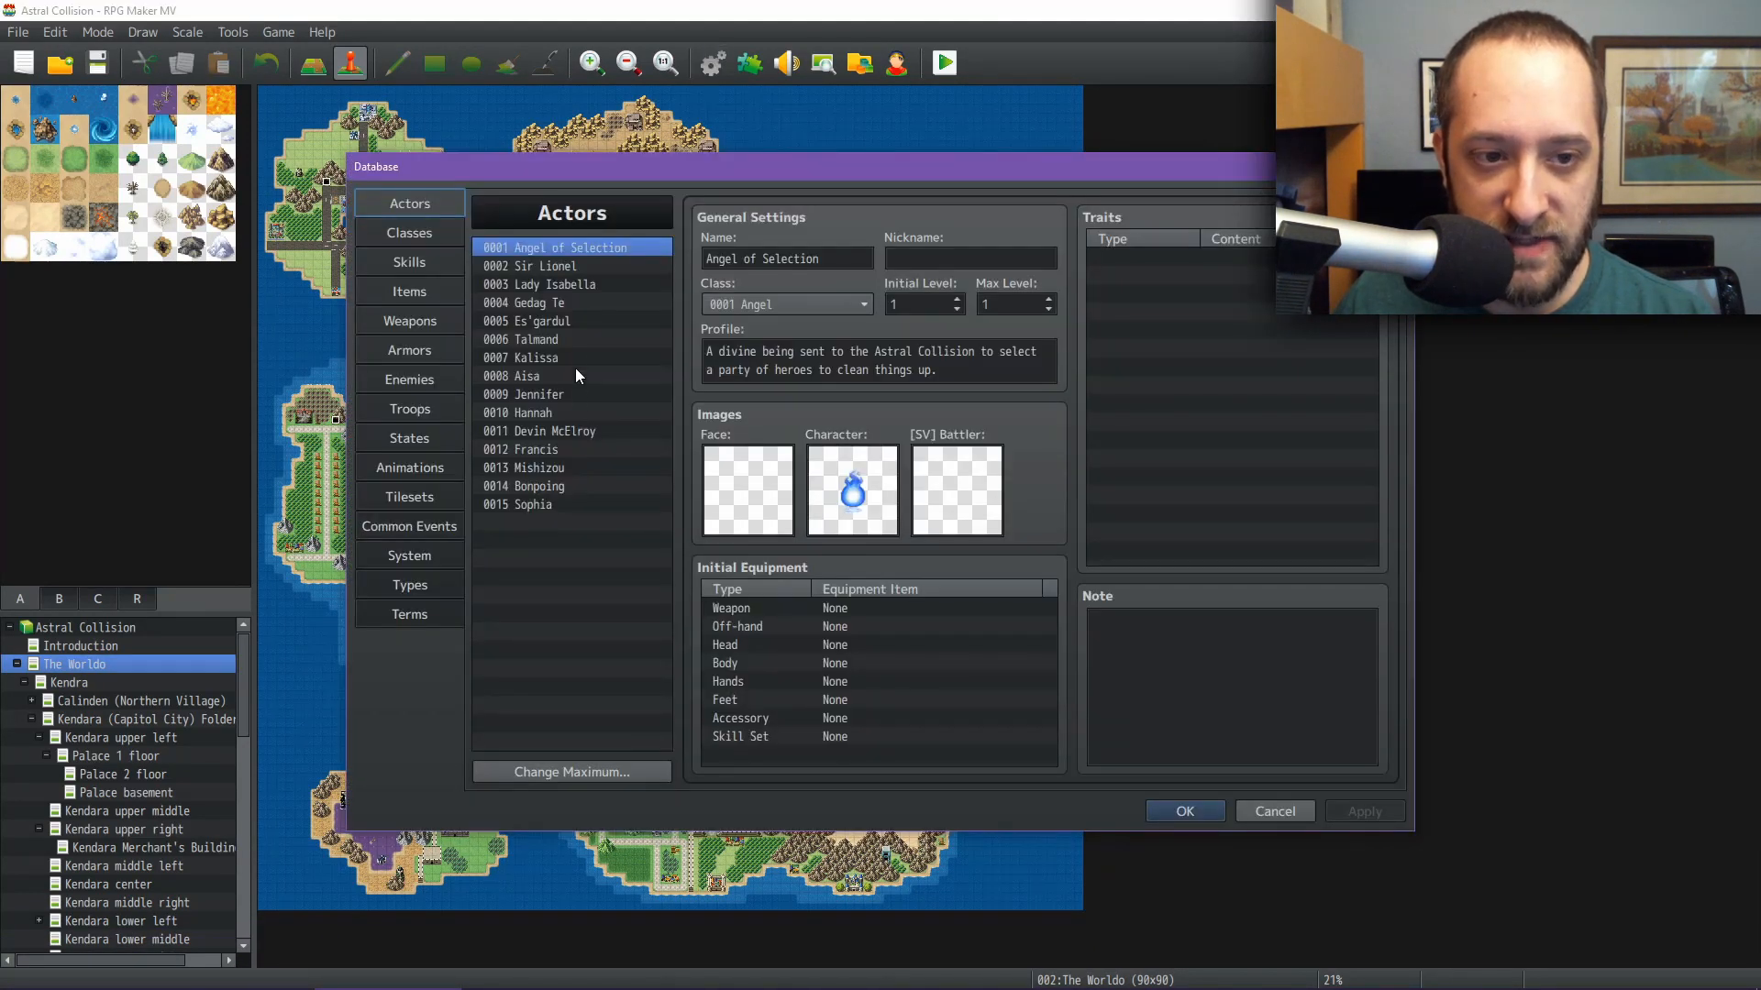
click(409, 262)
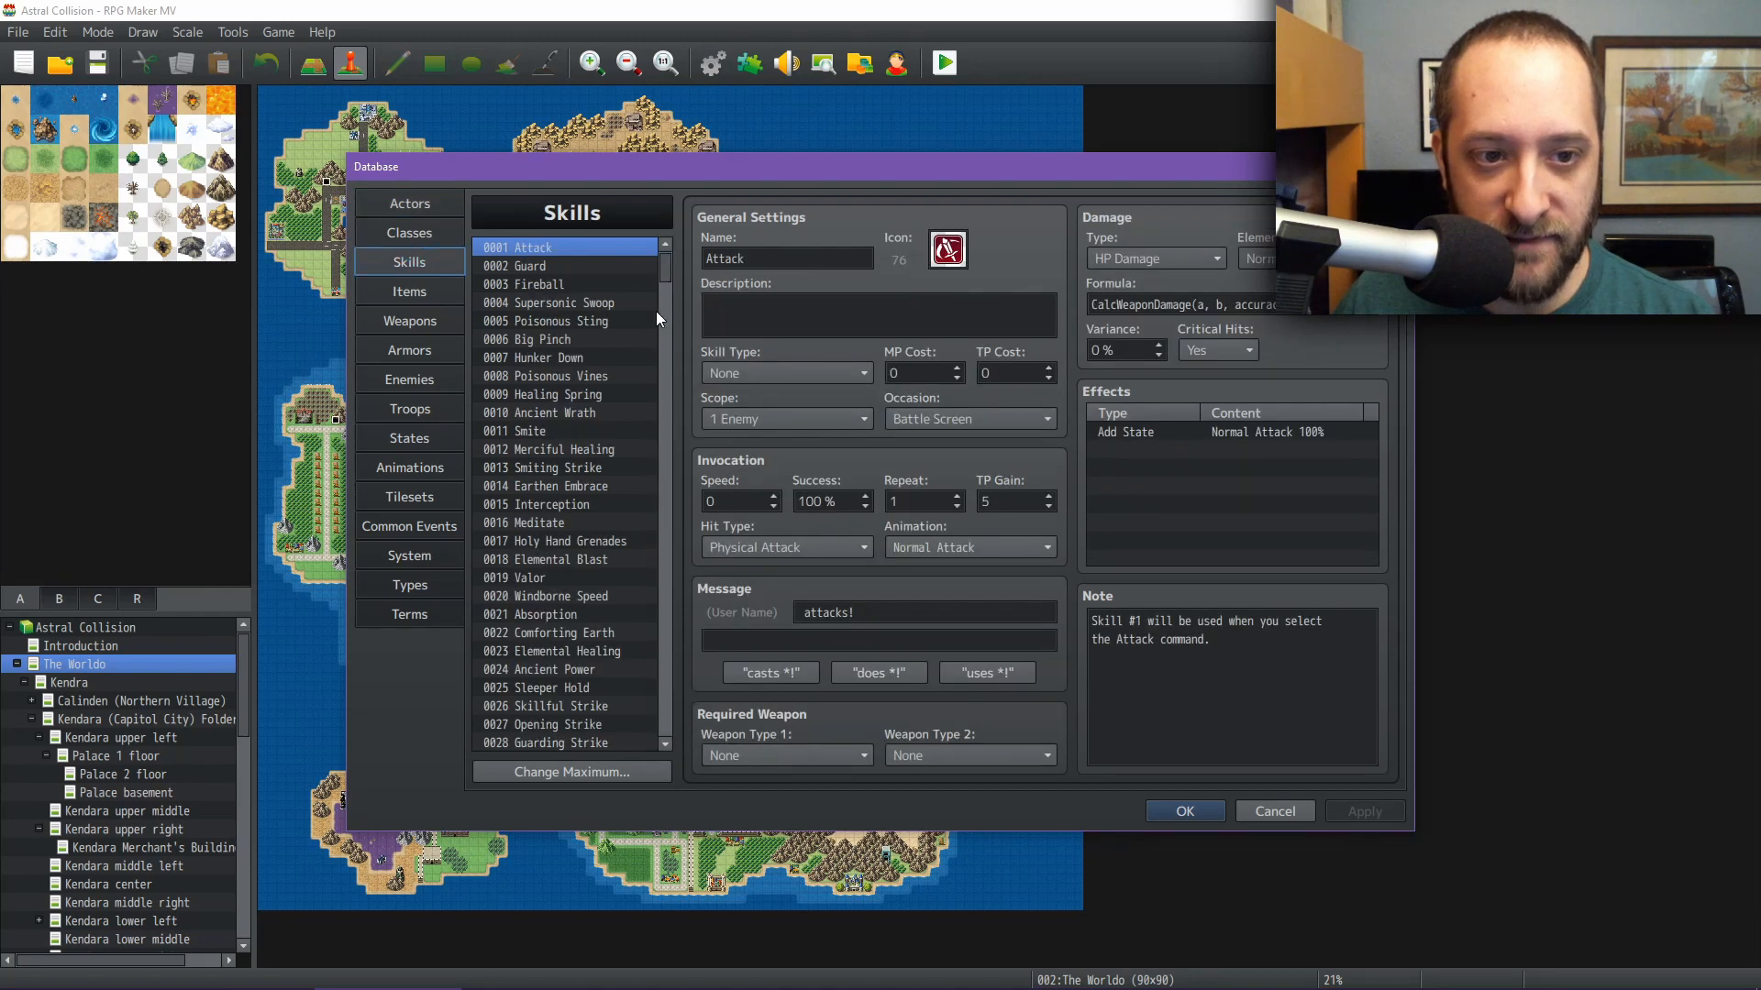
click(575, 286)
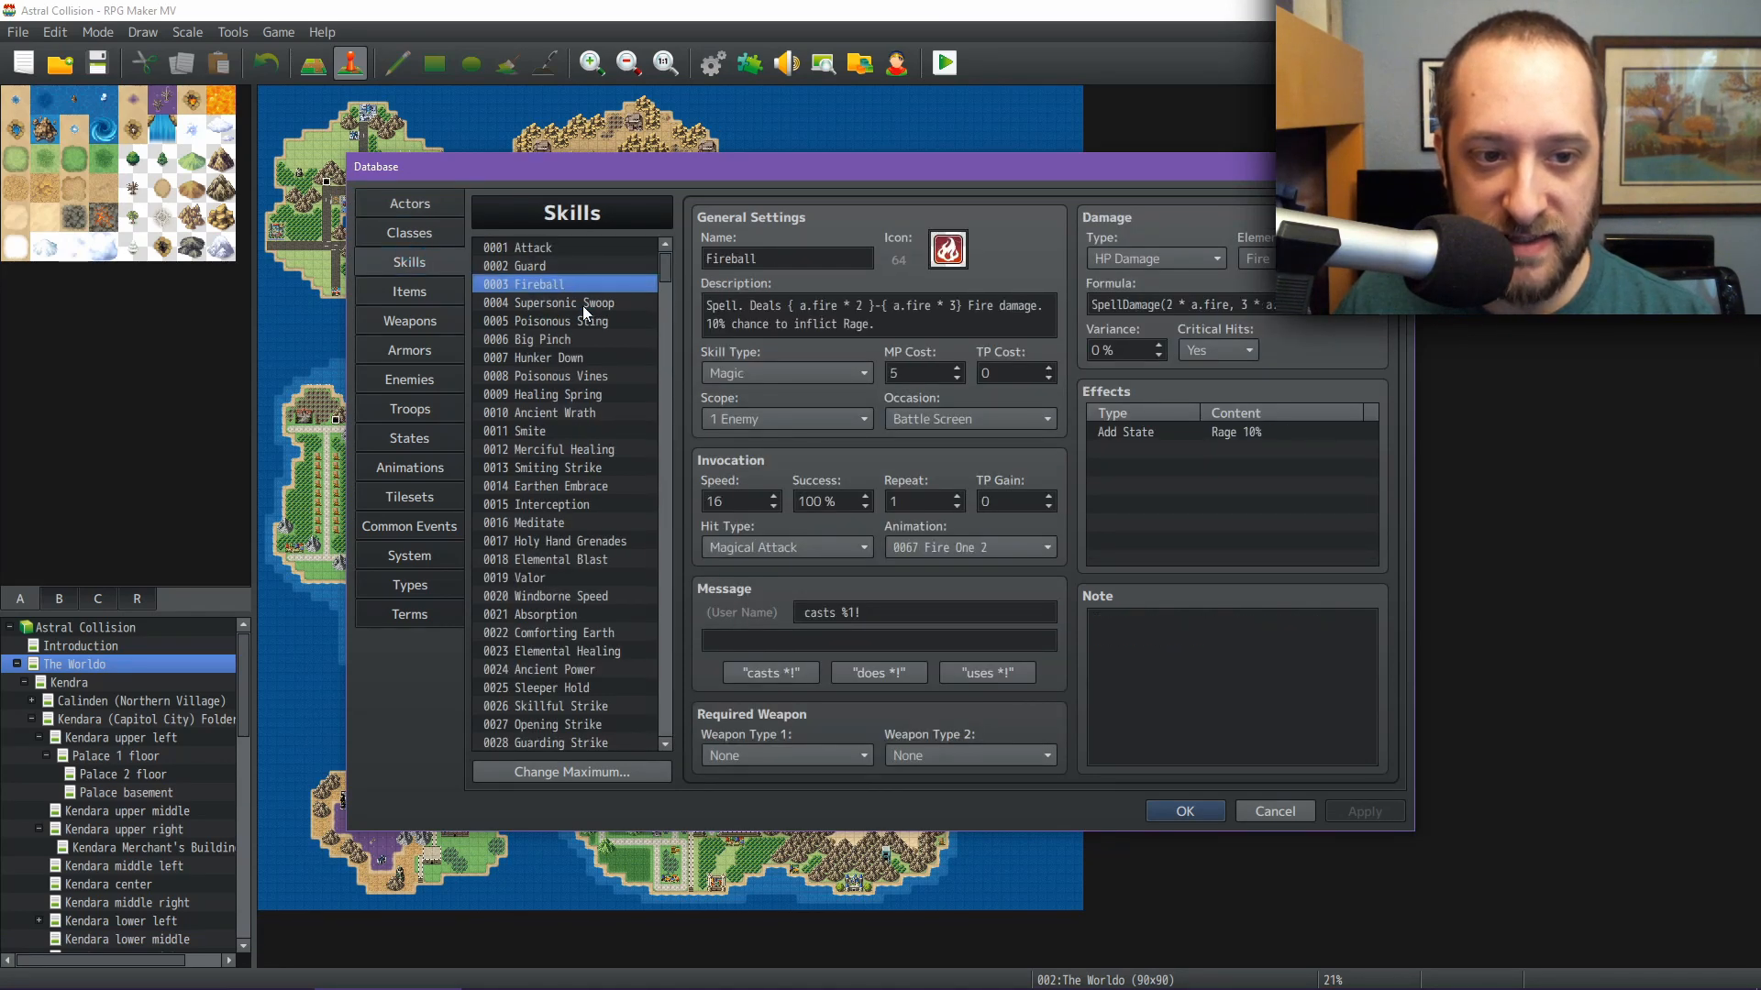
click(582, 303)
click(584, 323)
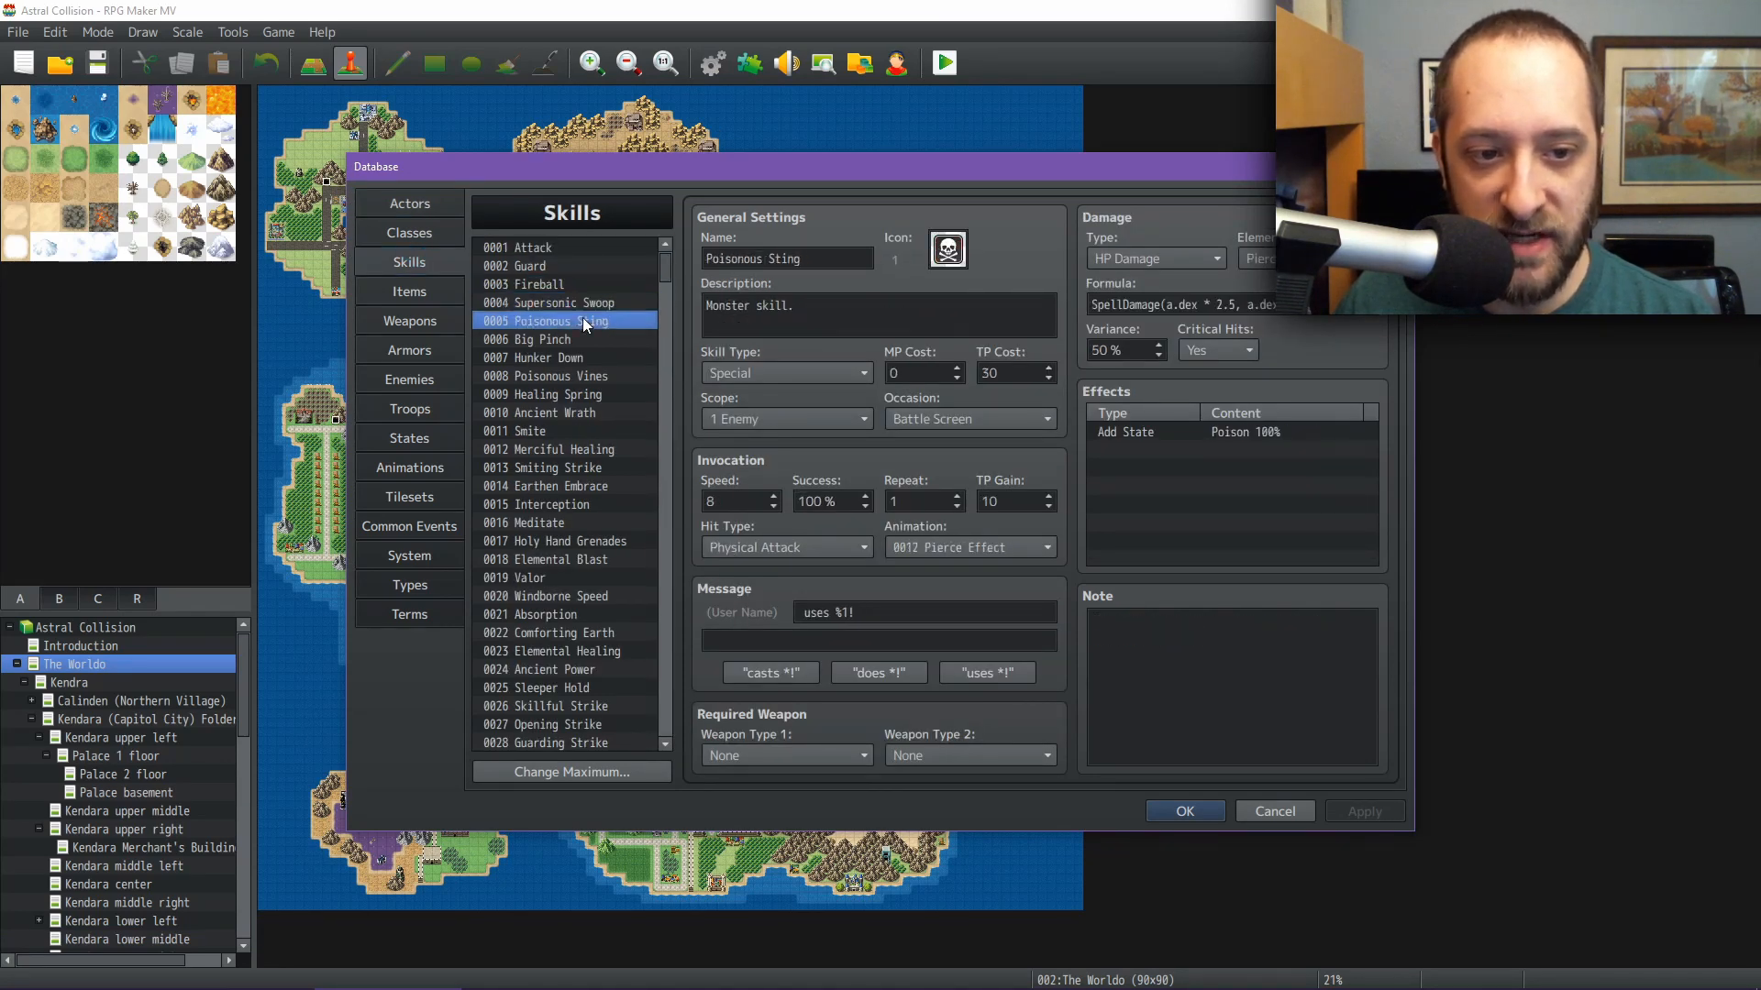
click(574, 341)
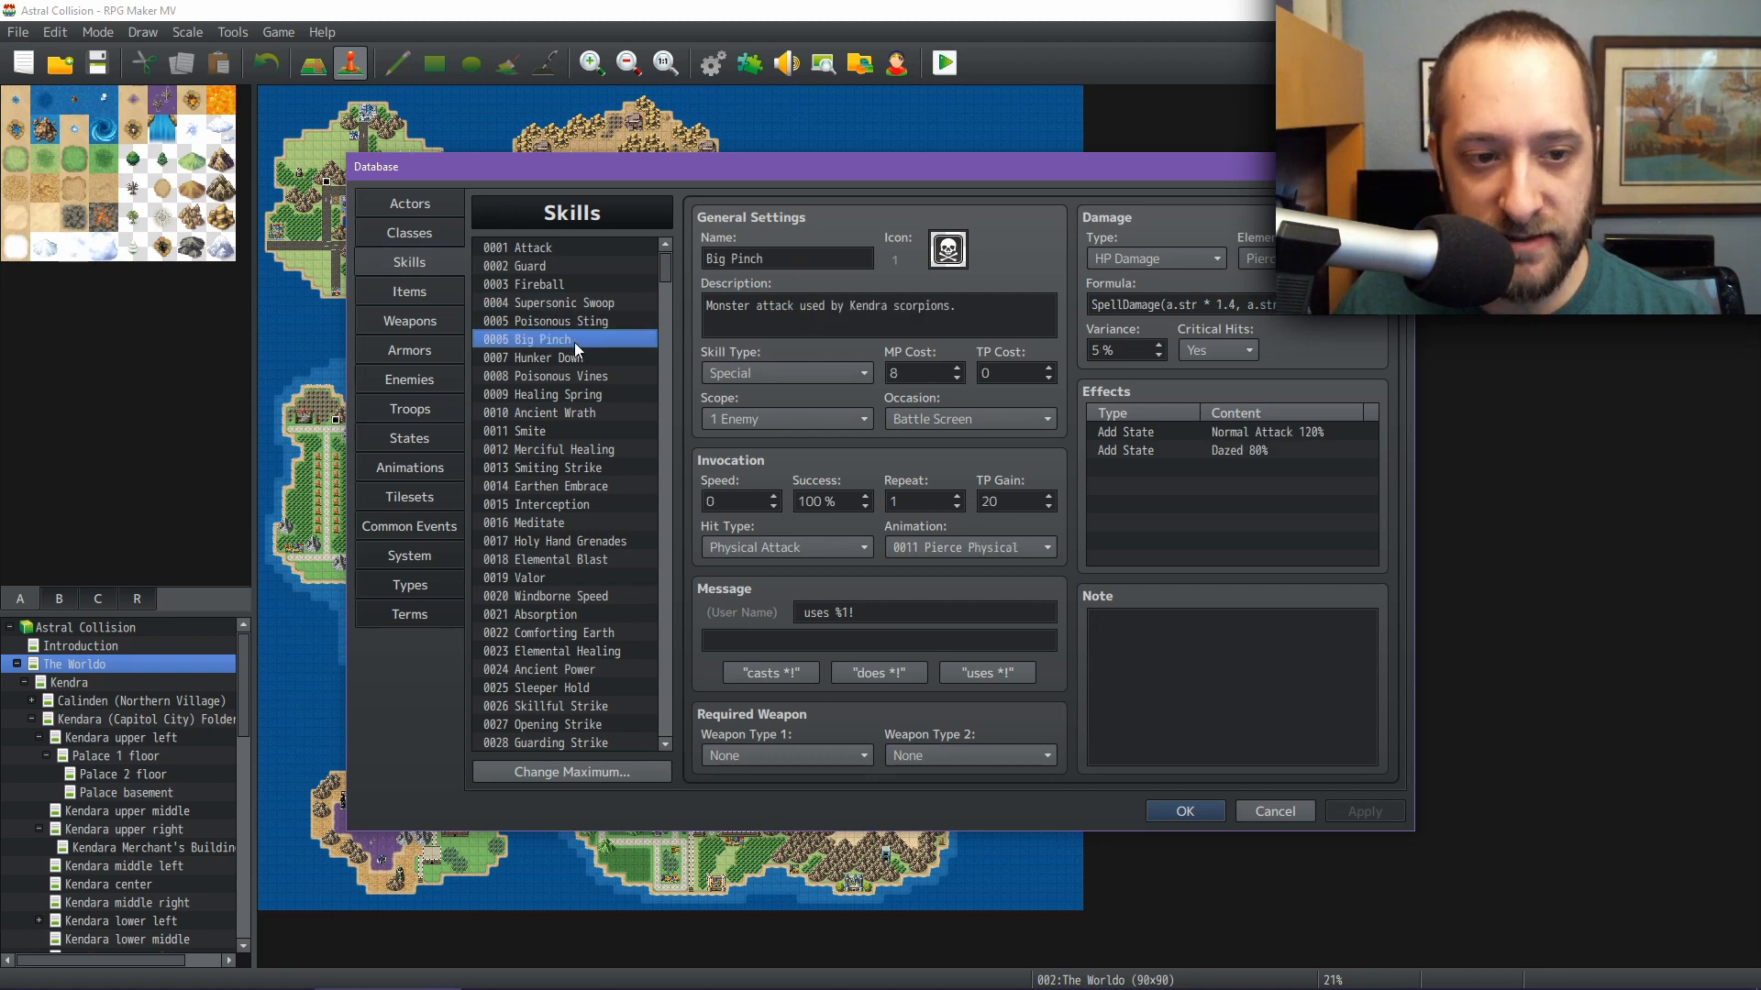
click(578, 360)
click(587, 377)
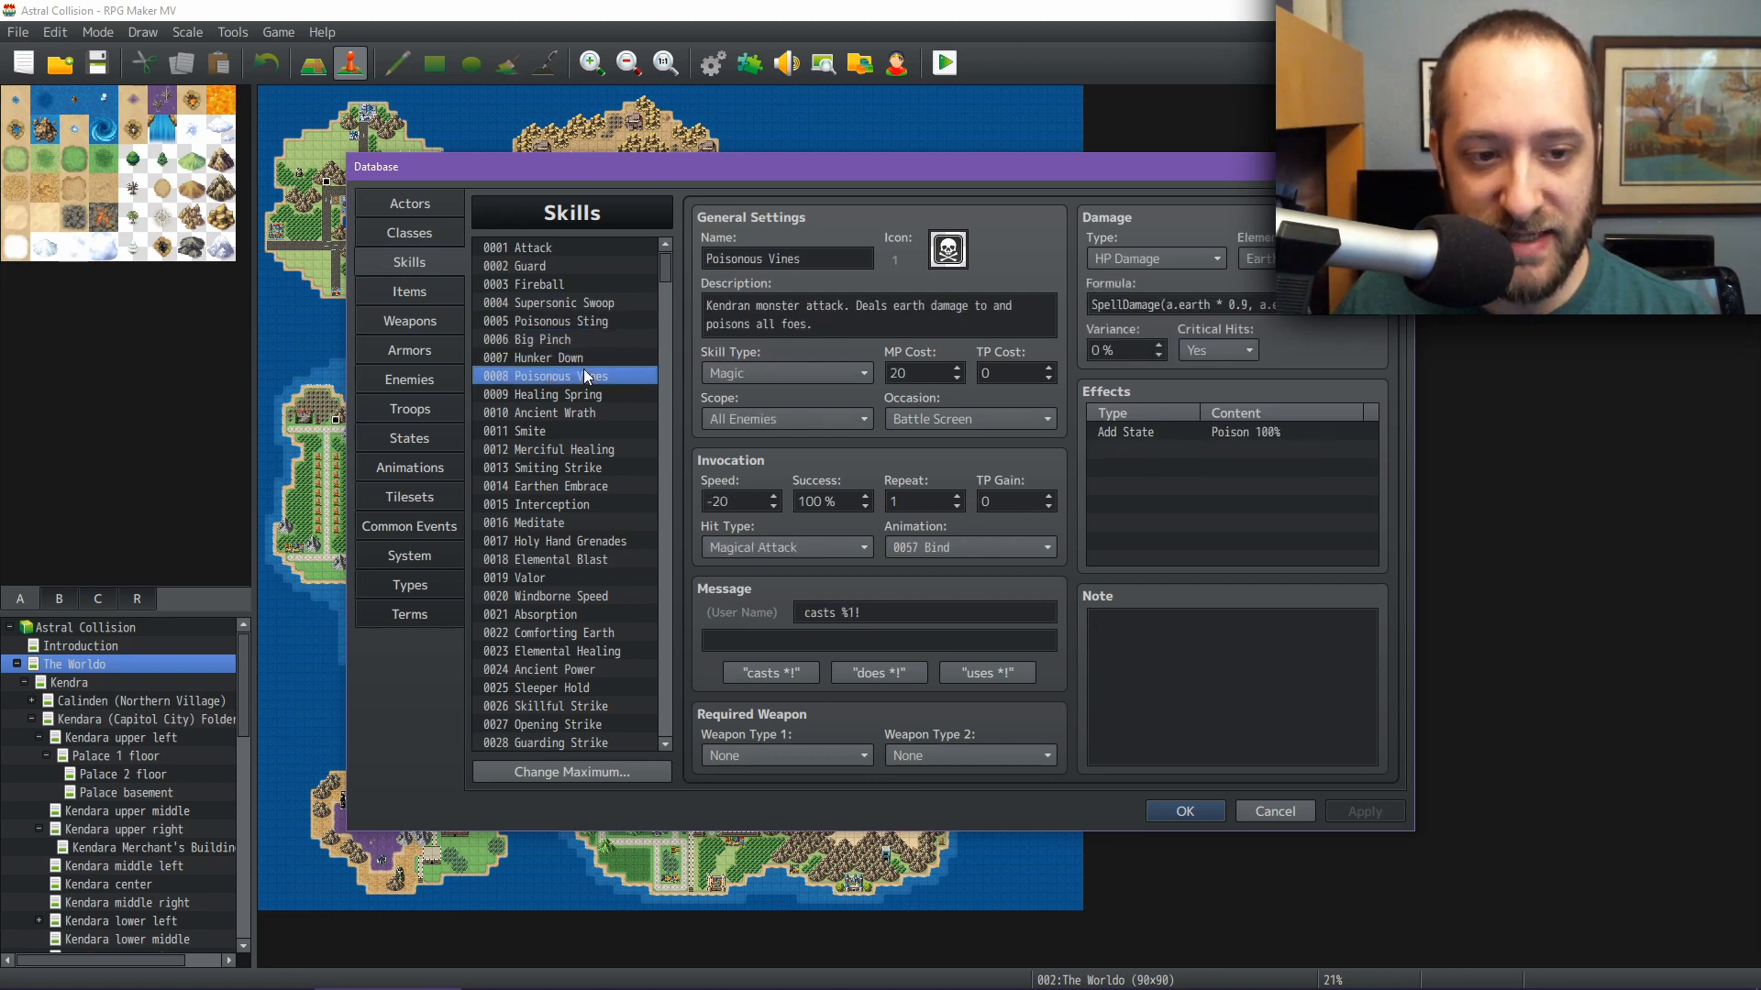
Inspect the settings of the Smite, Merciful Healing and Holy Hand Grenades skills
click(564, 433)
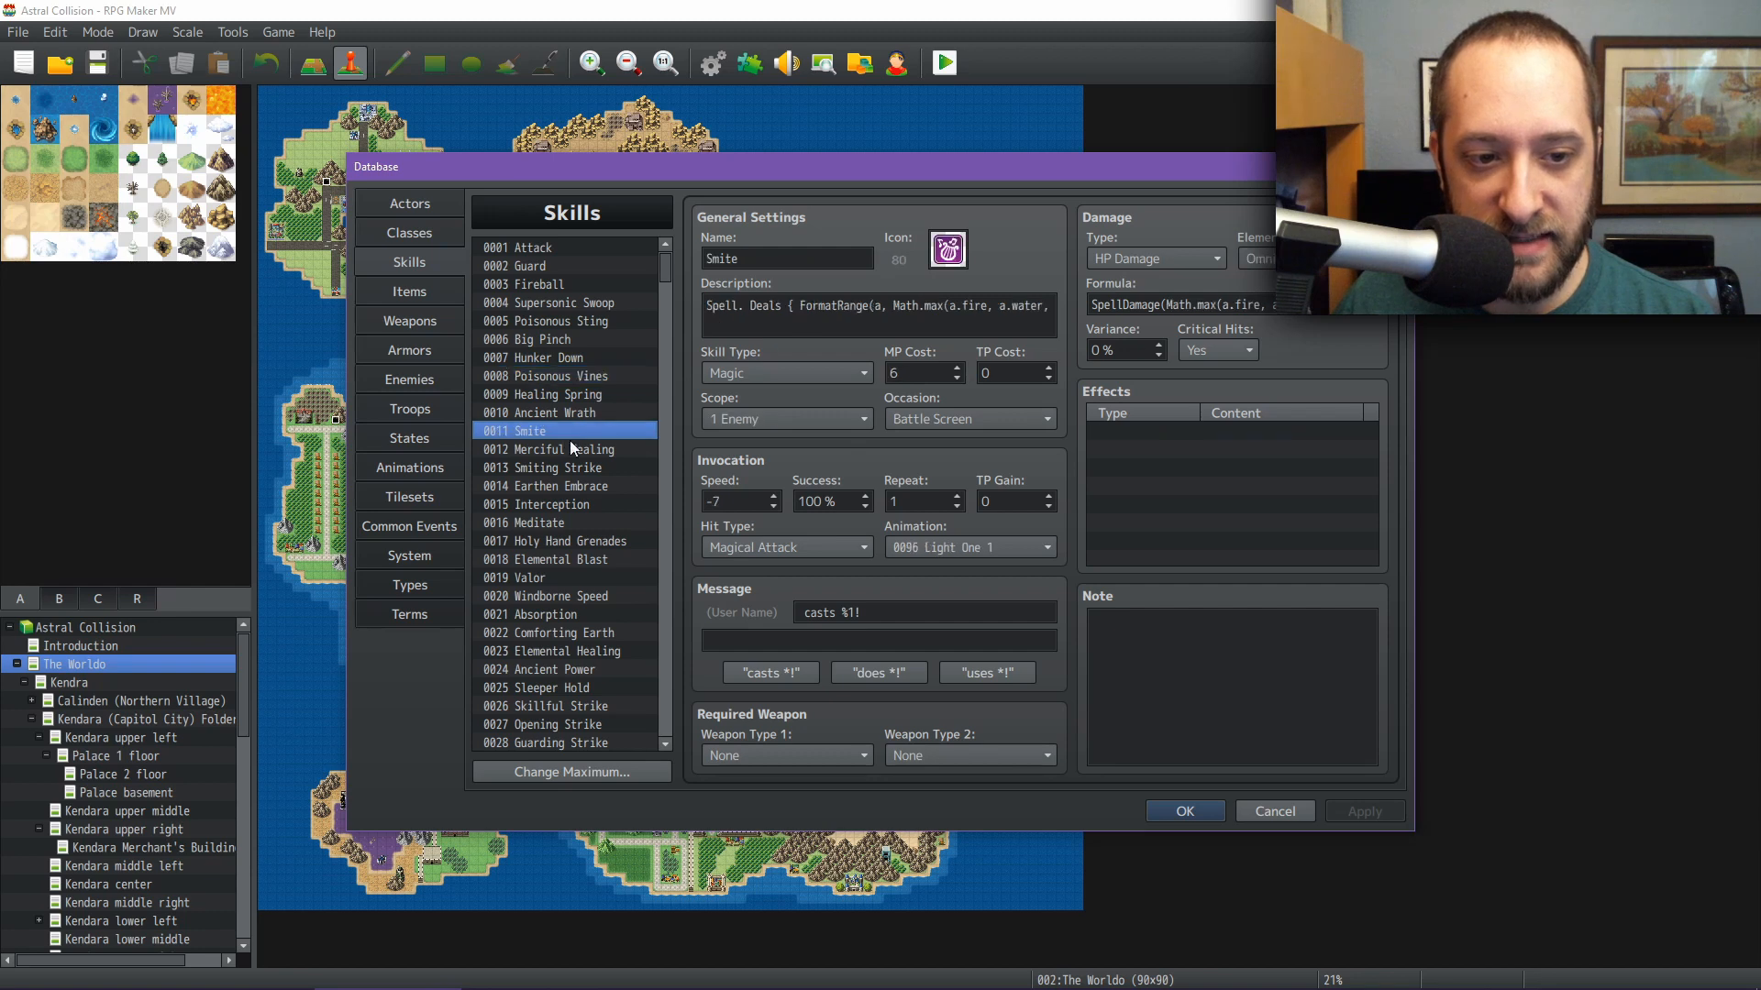
click(576, 451)
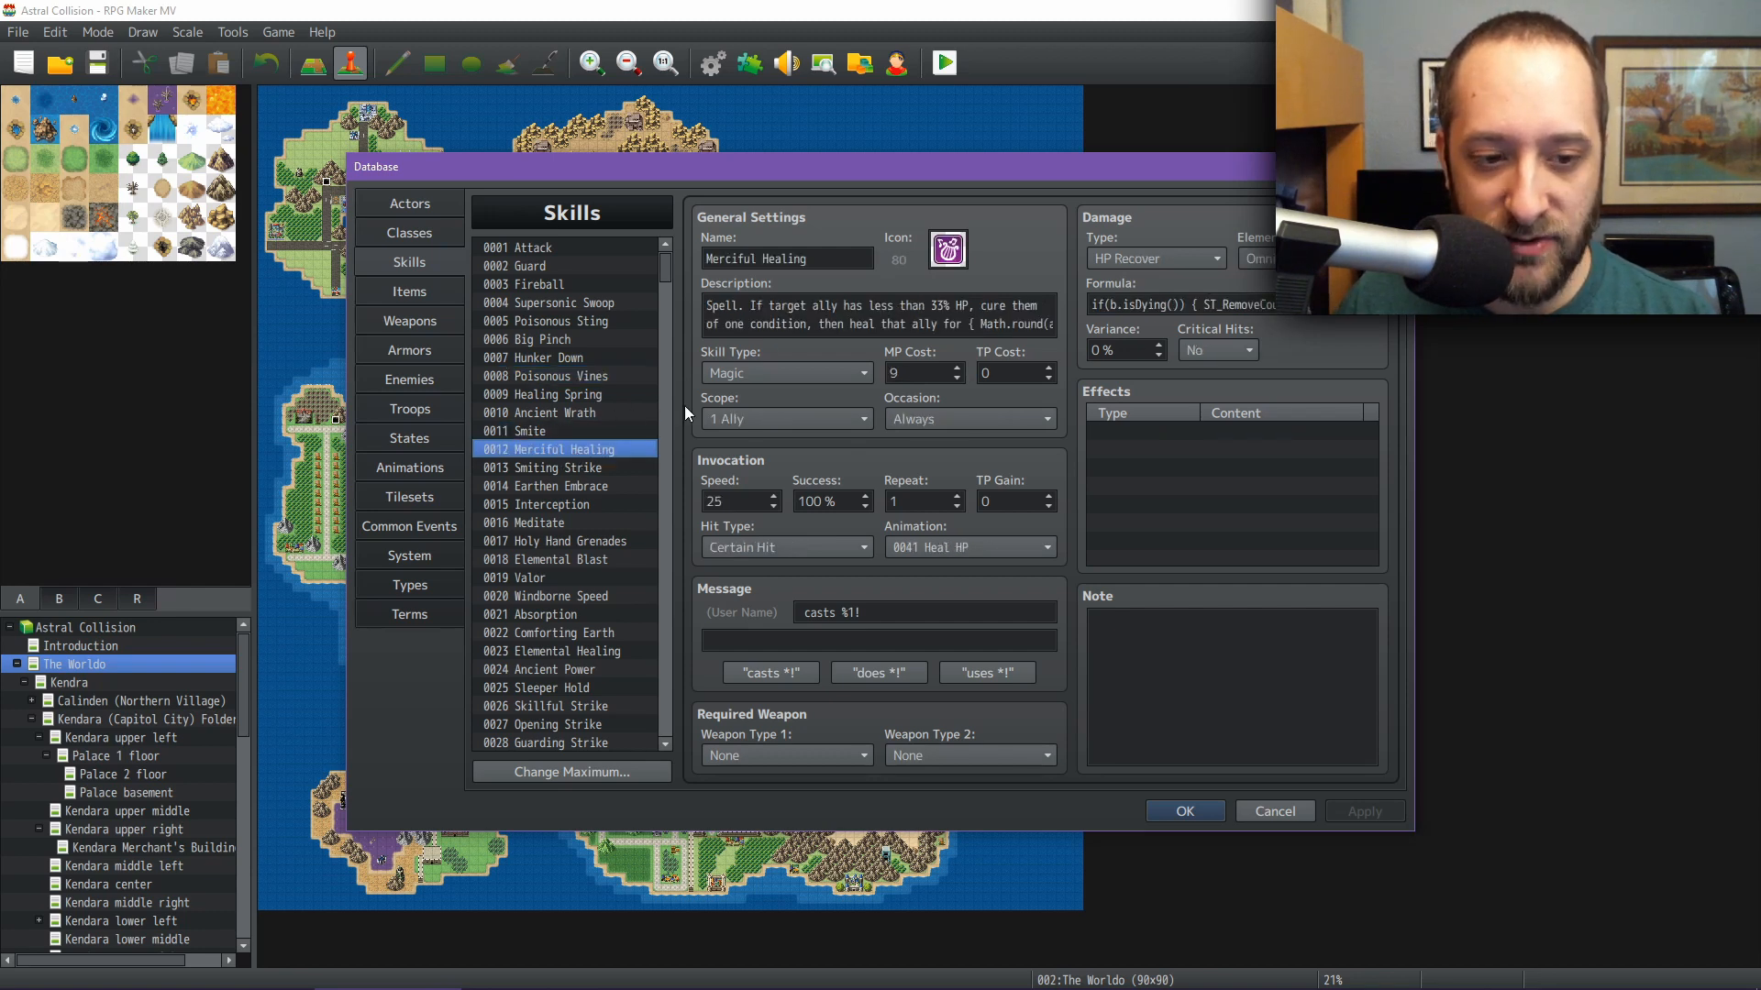
click(579, 543)
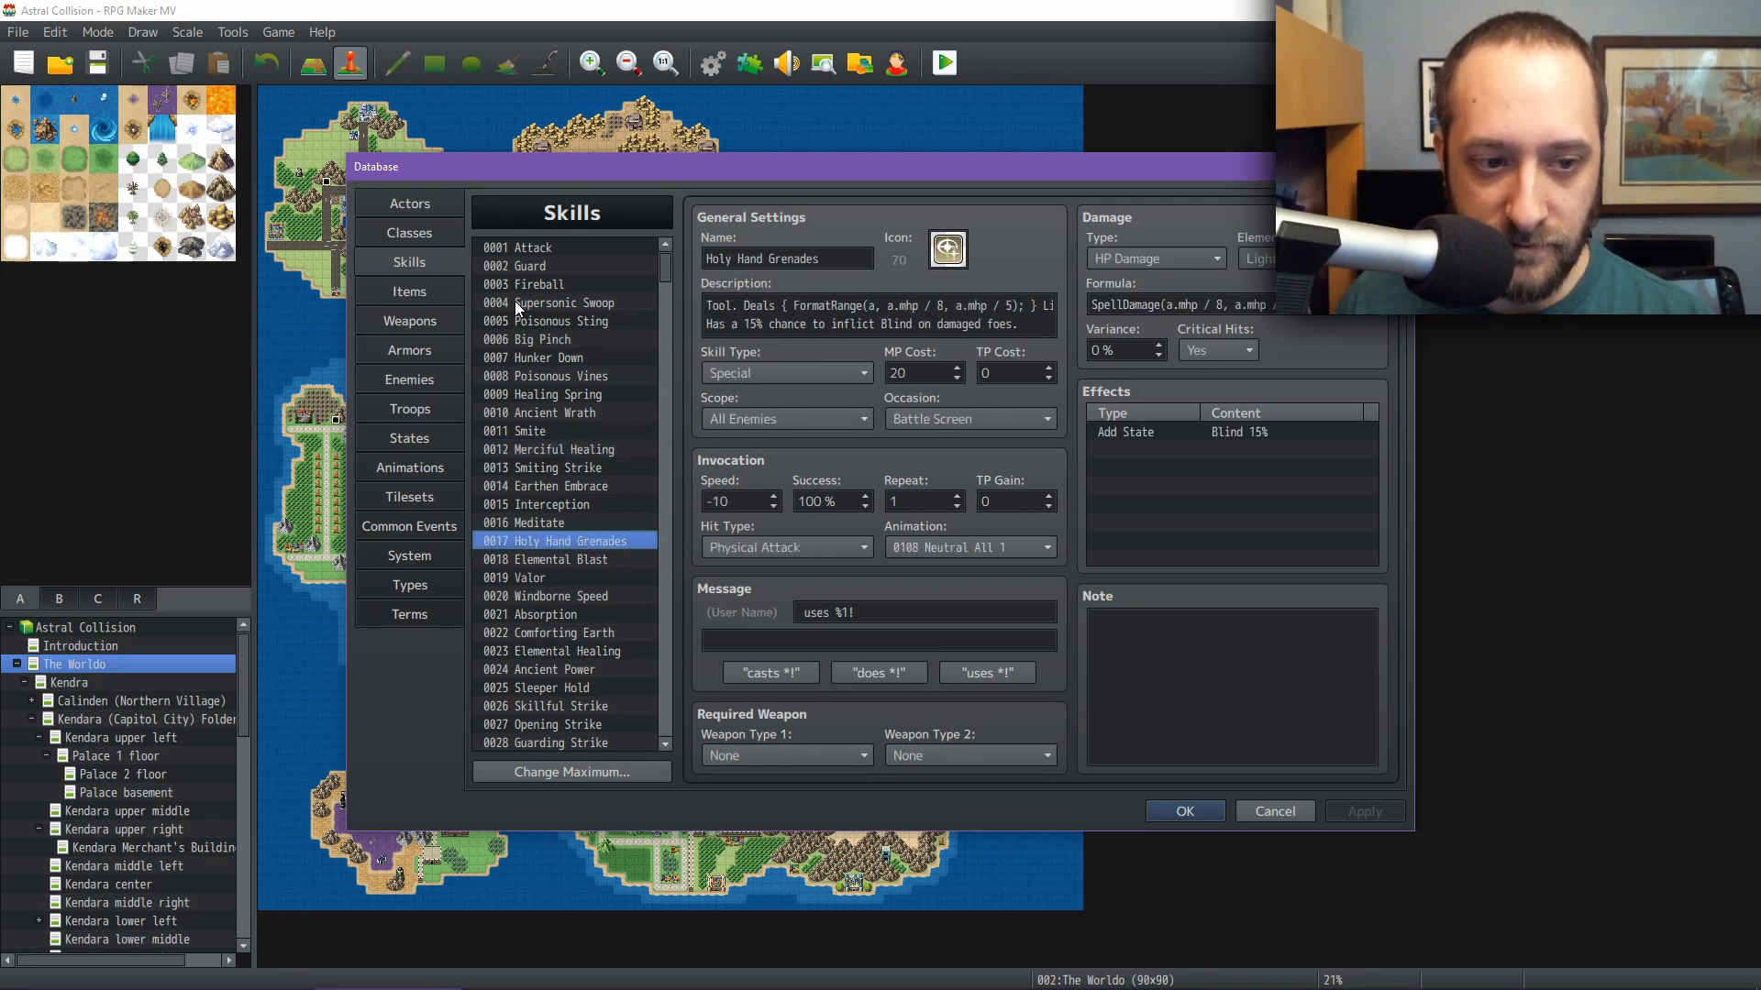
Examine the Giant Rat's stats and action patterns in the enemy database
click(398, 378)
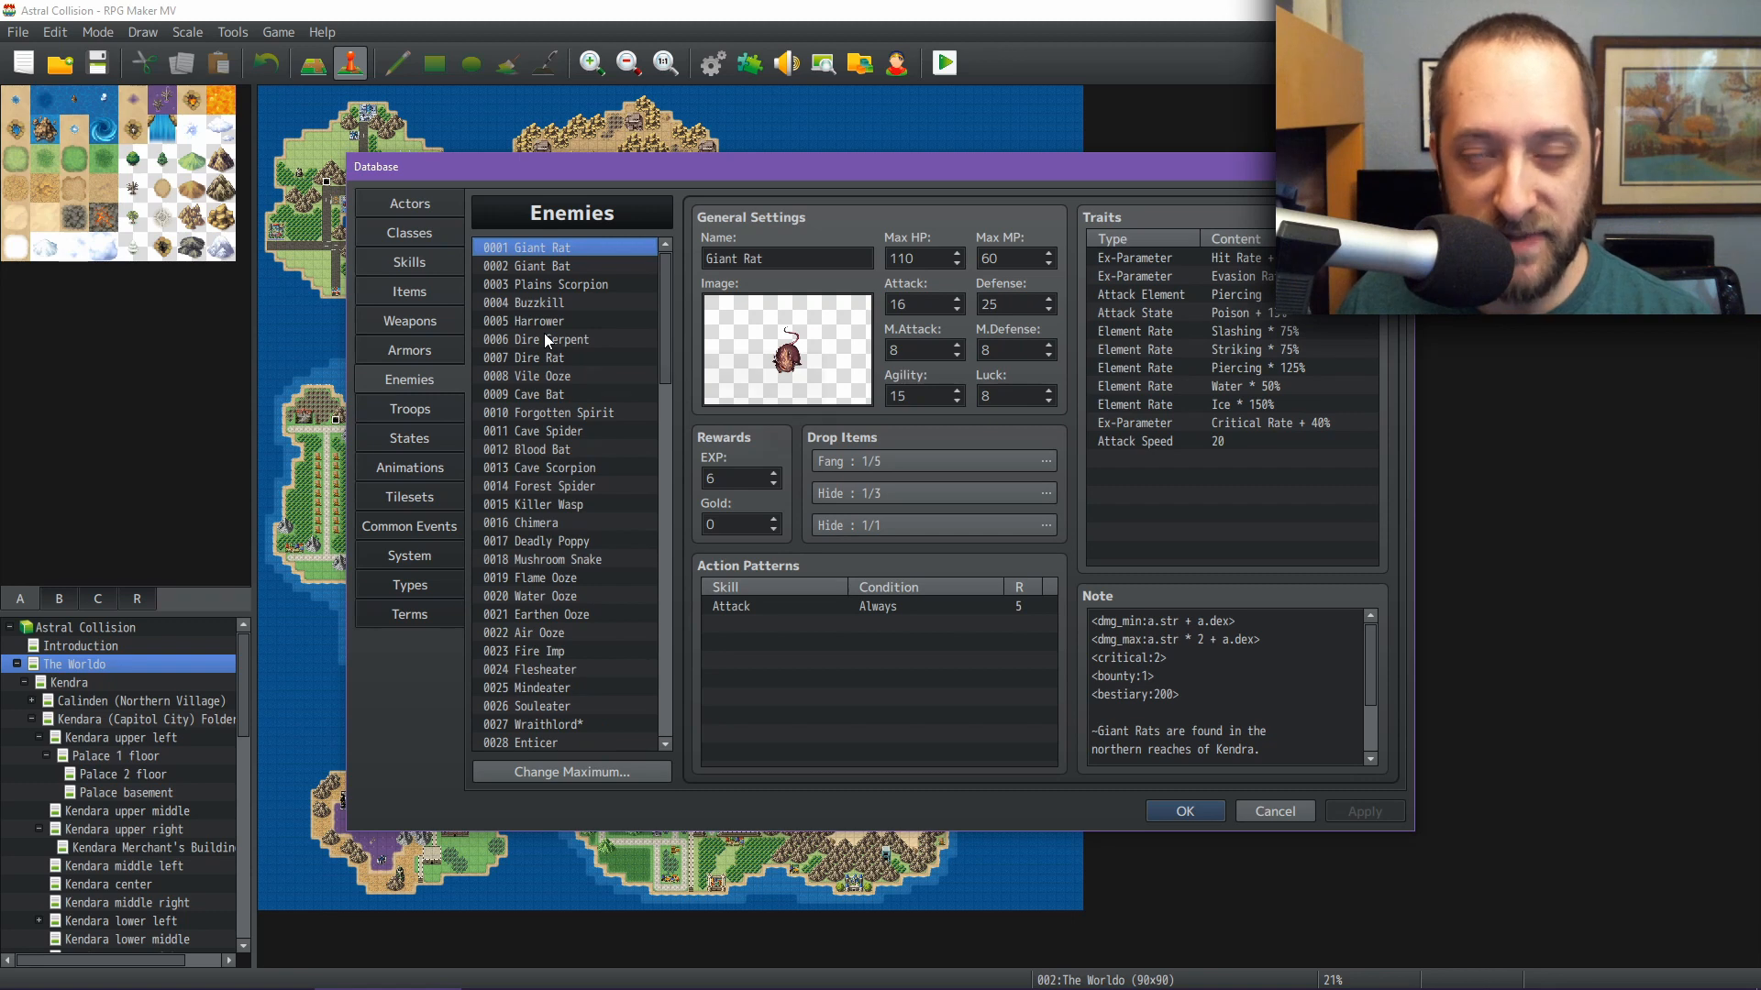
click(602, 265)
click(581, 243)
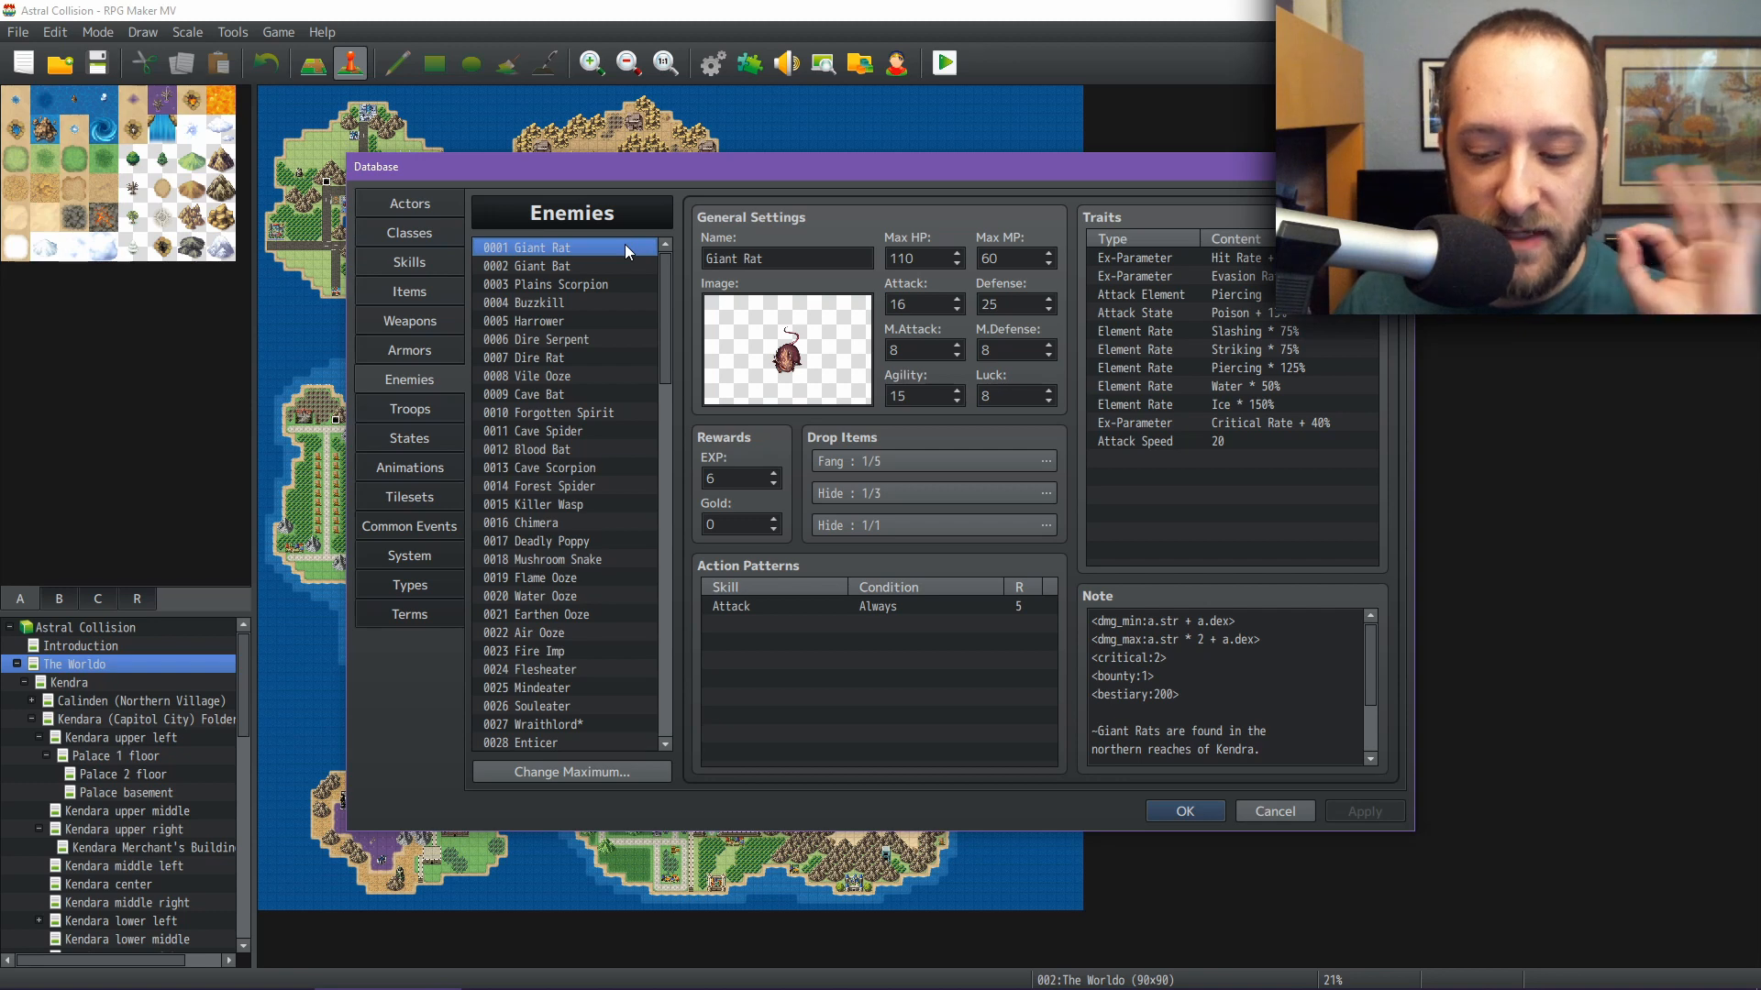
Find Supersonic Swoop in the Giant Bat's action patterns and inspect that skill's own database entry
click(568, 267)
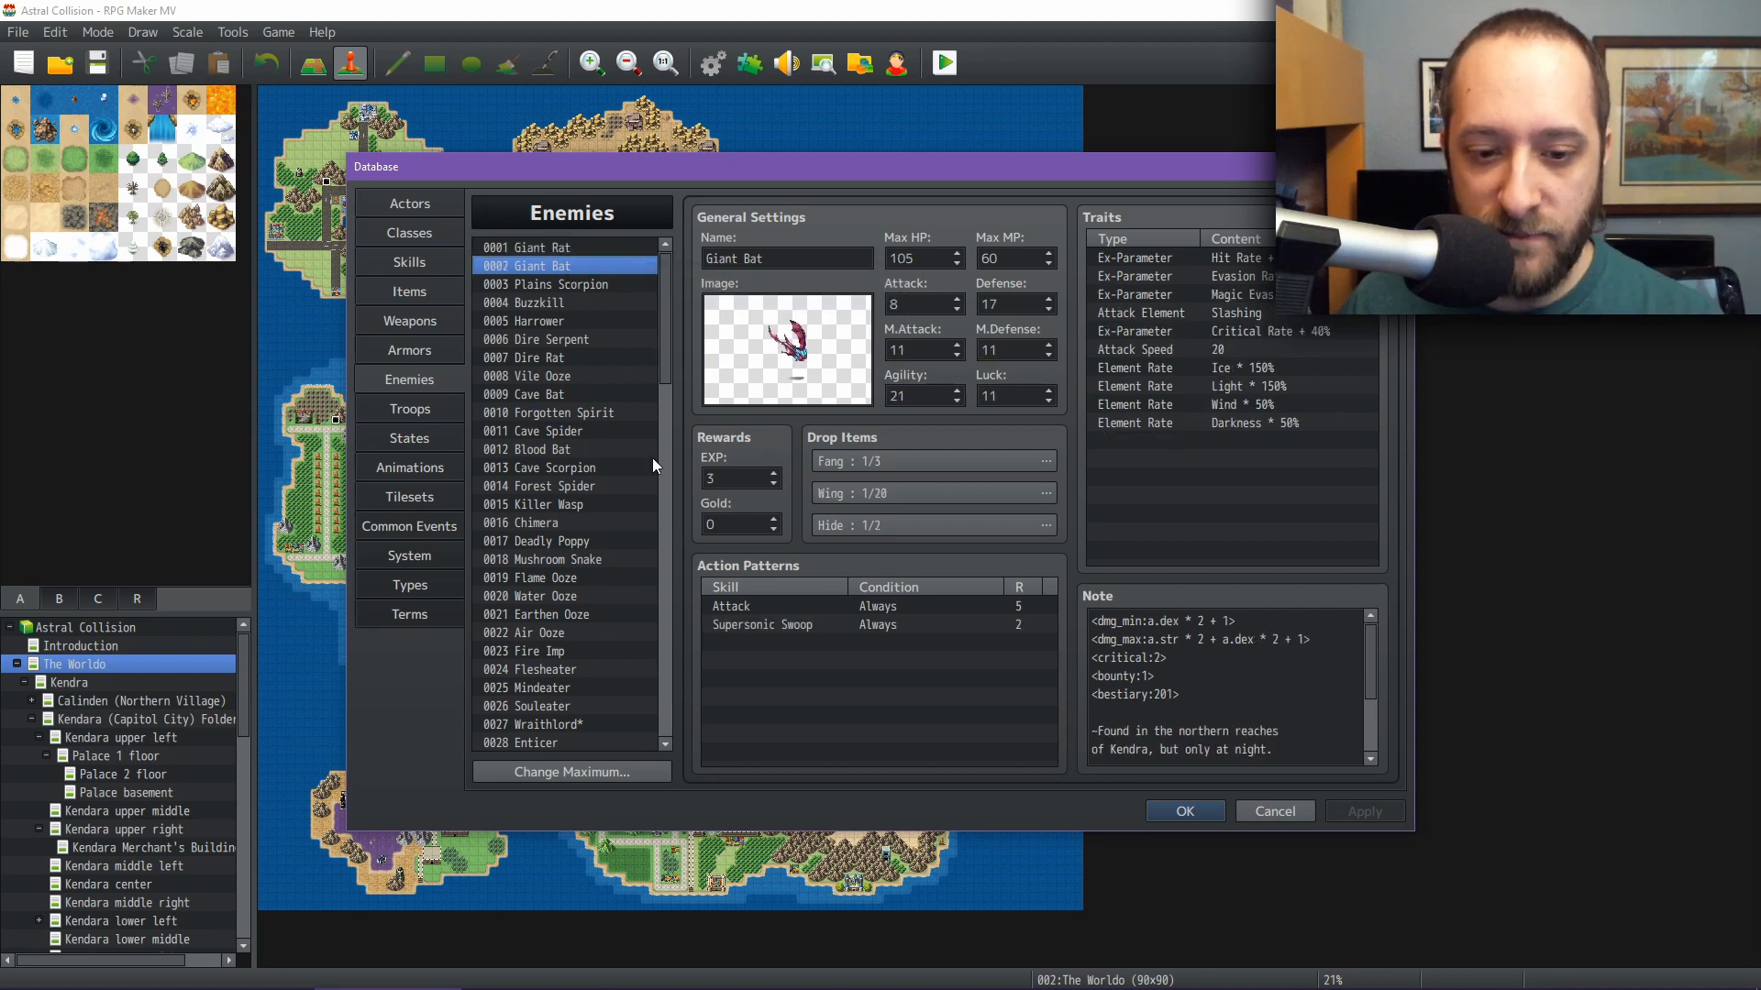
click(804, 631)
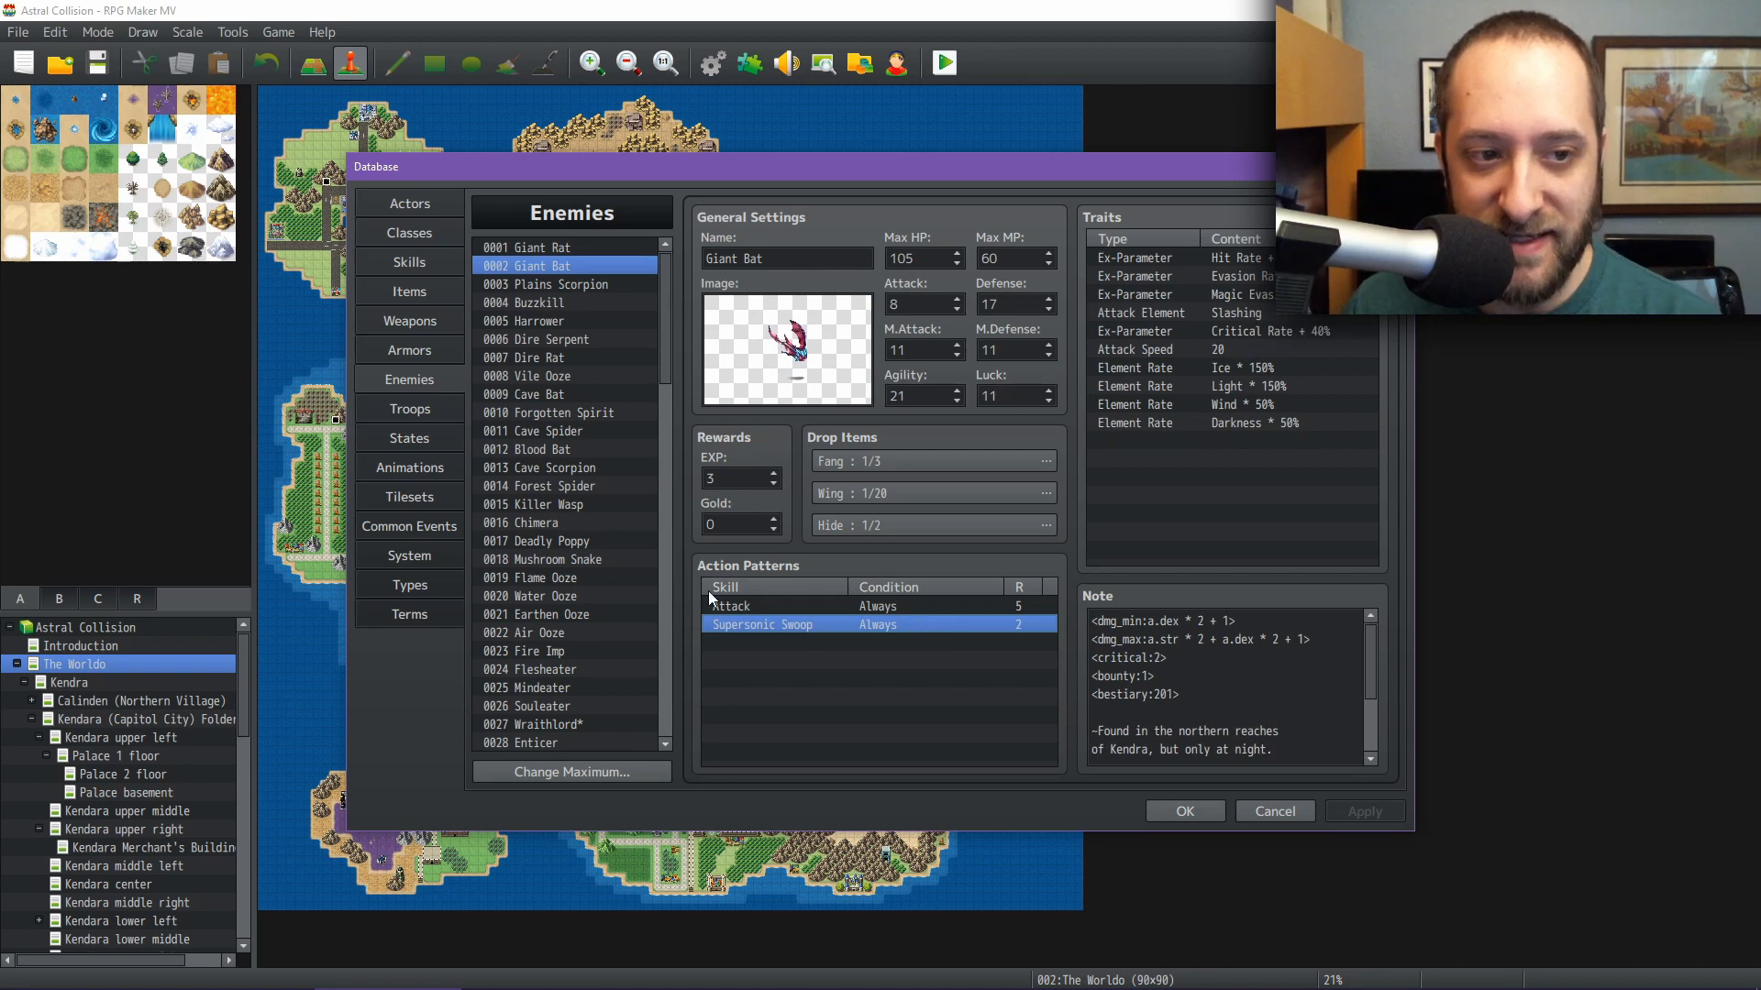
click(404, 263)
click(590, 302)
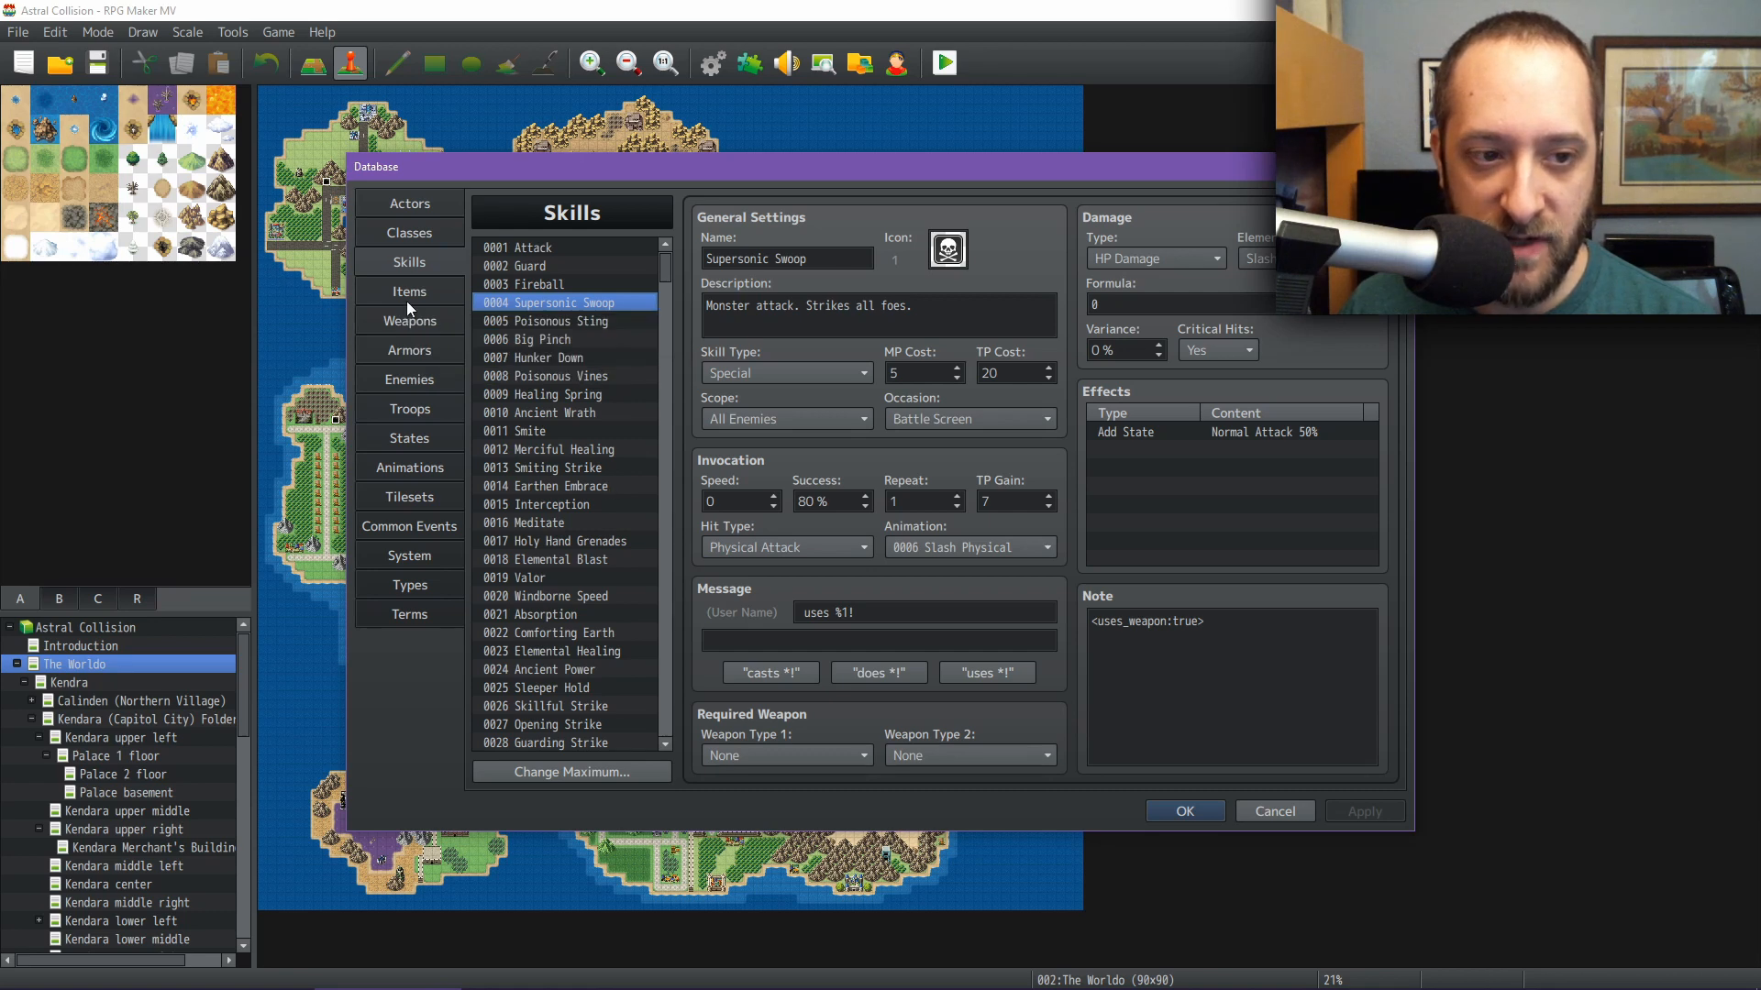
Compare the action patterns of the Cave Bat, Blood Bat, Giant Rat and Plains Scorpion enemies
click(414, 376)
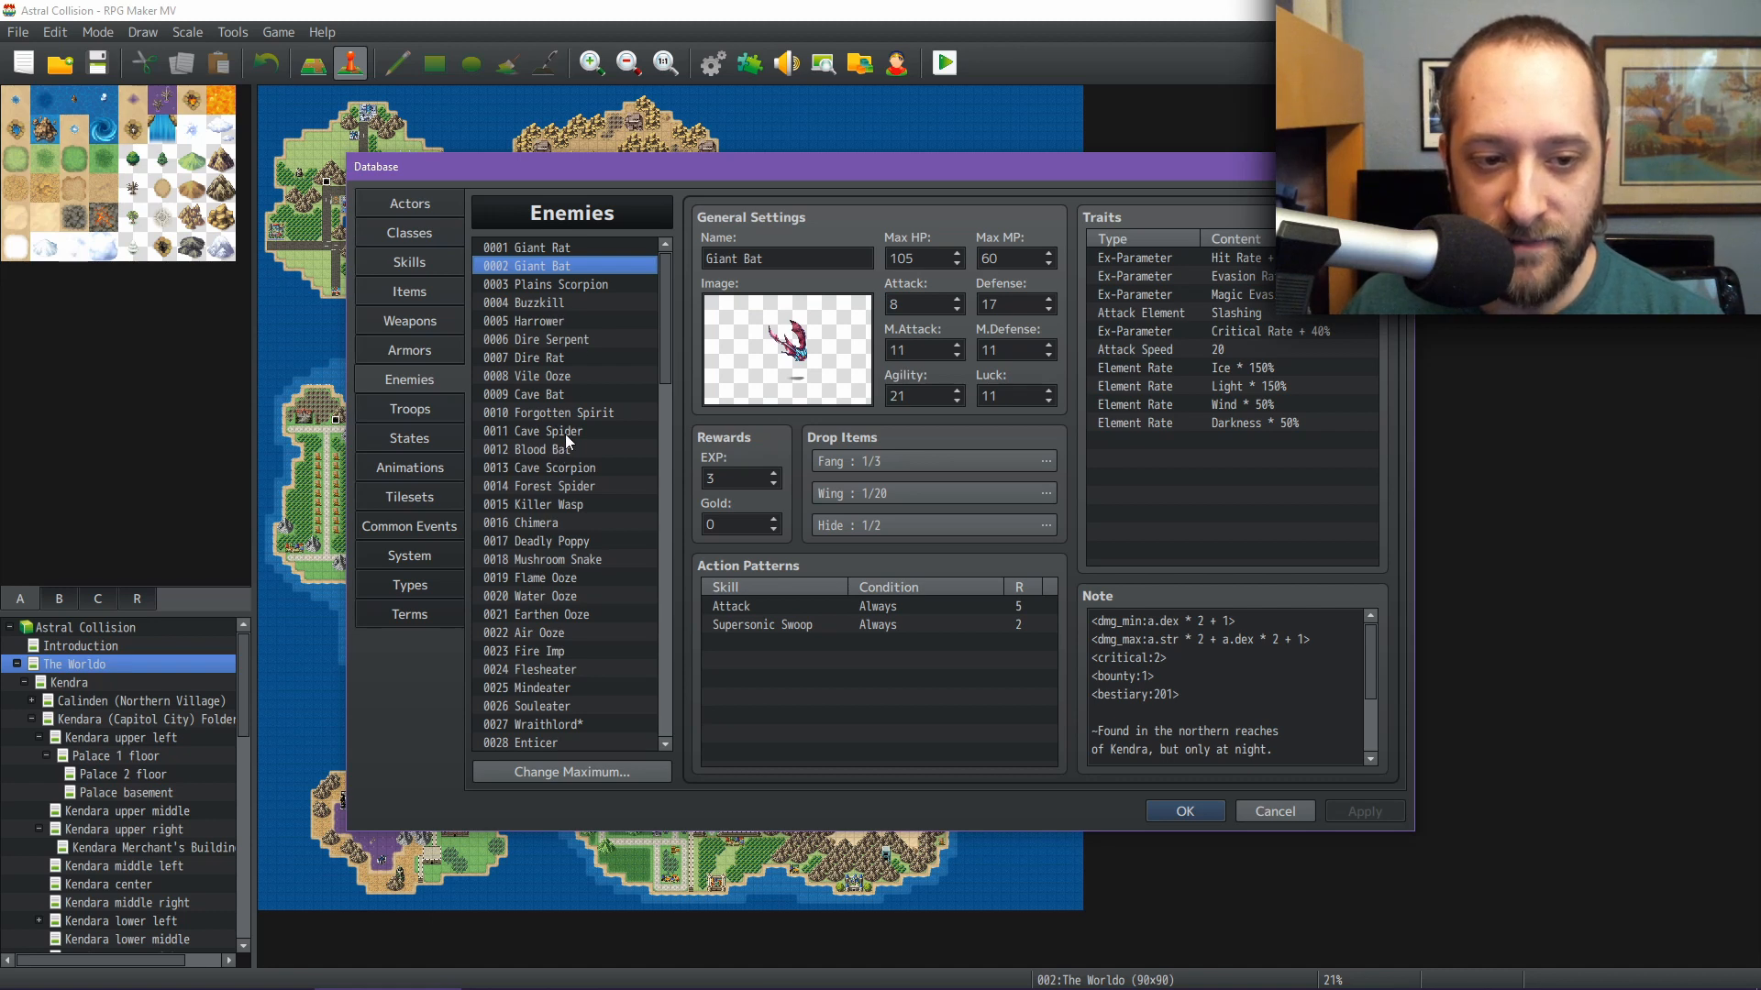
click(562, 394)
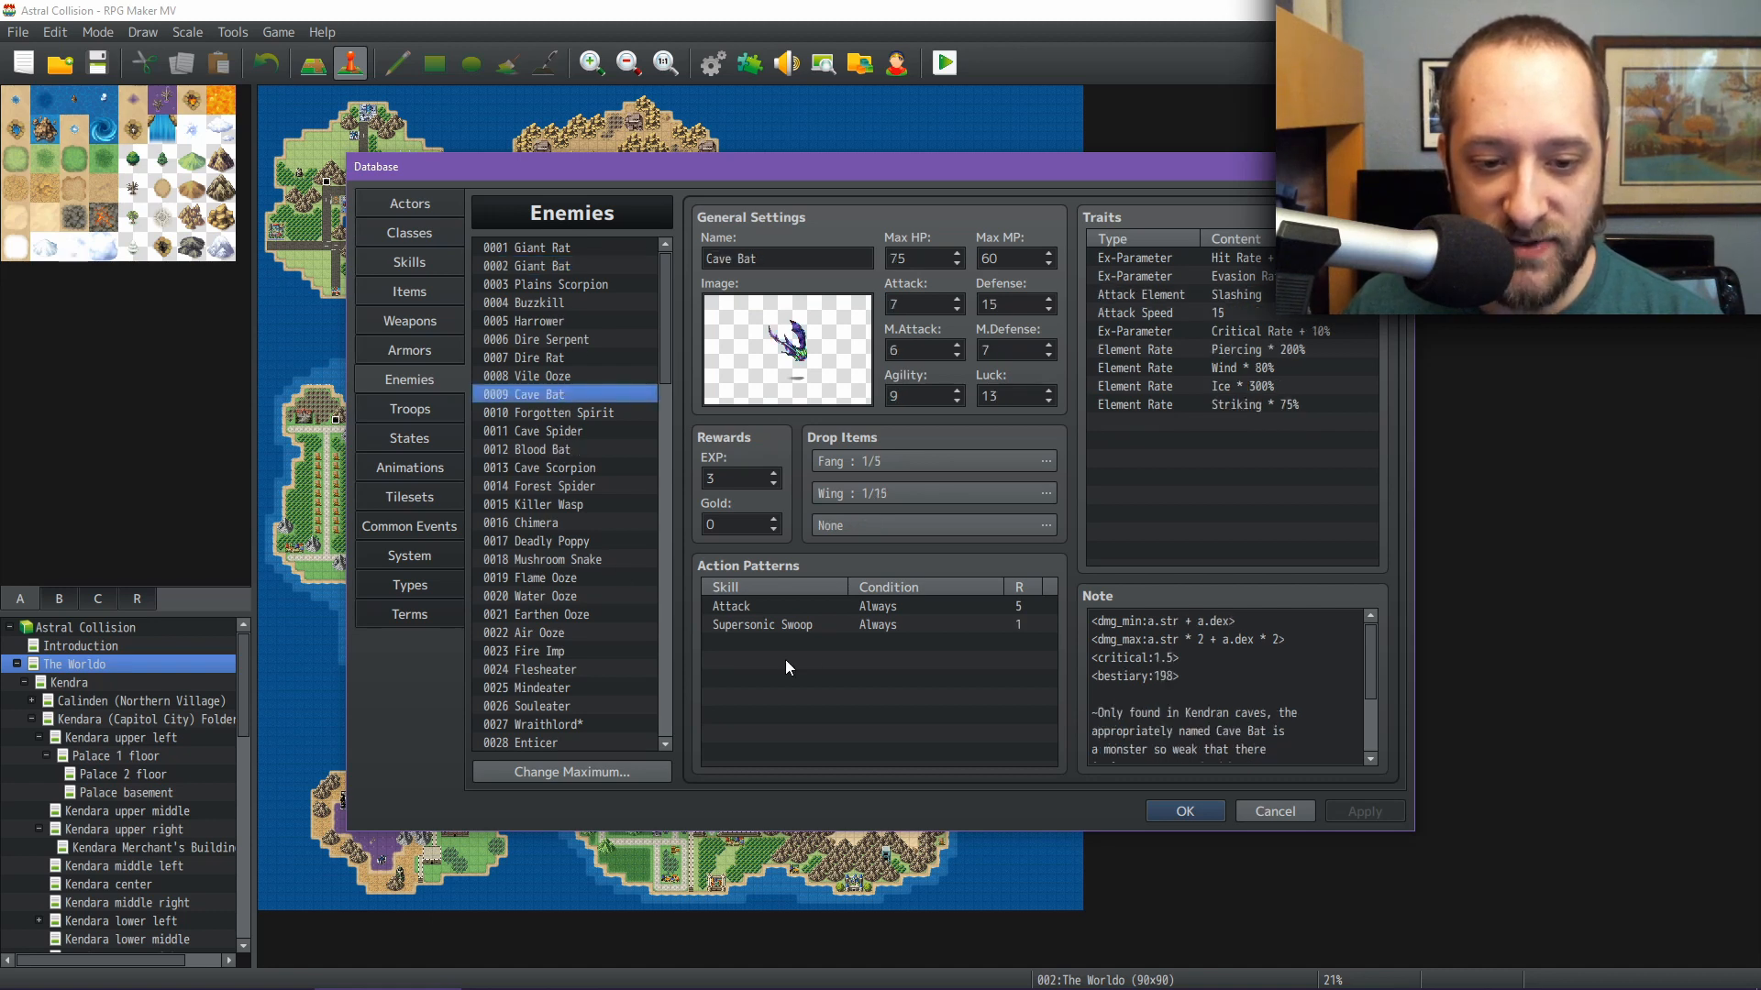
click(561, 451)
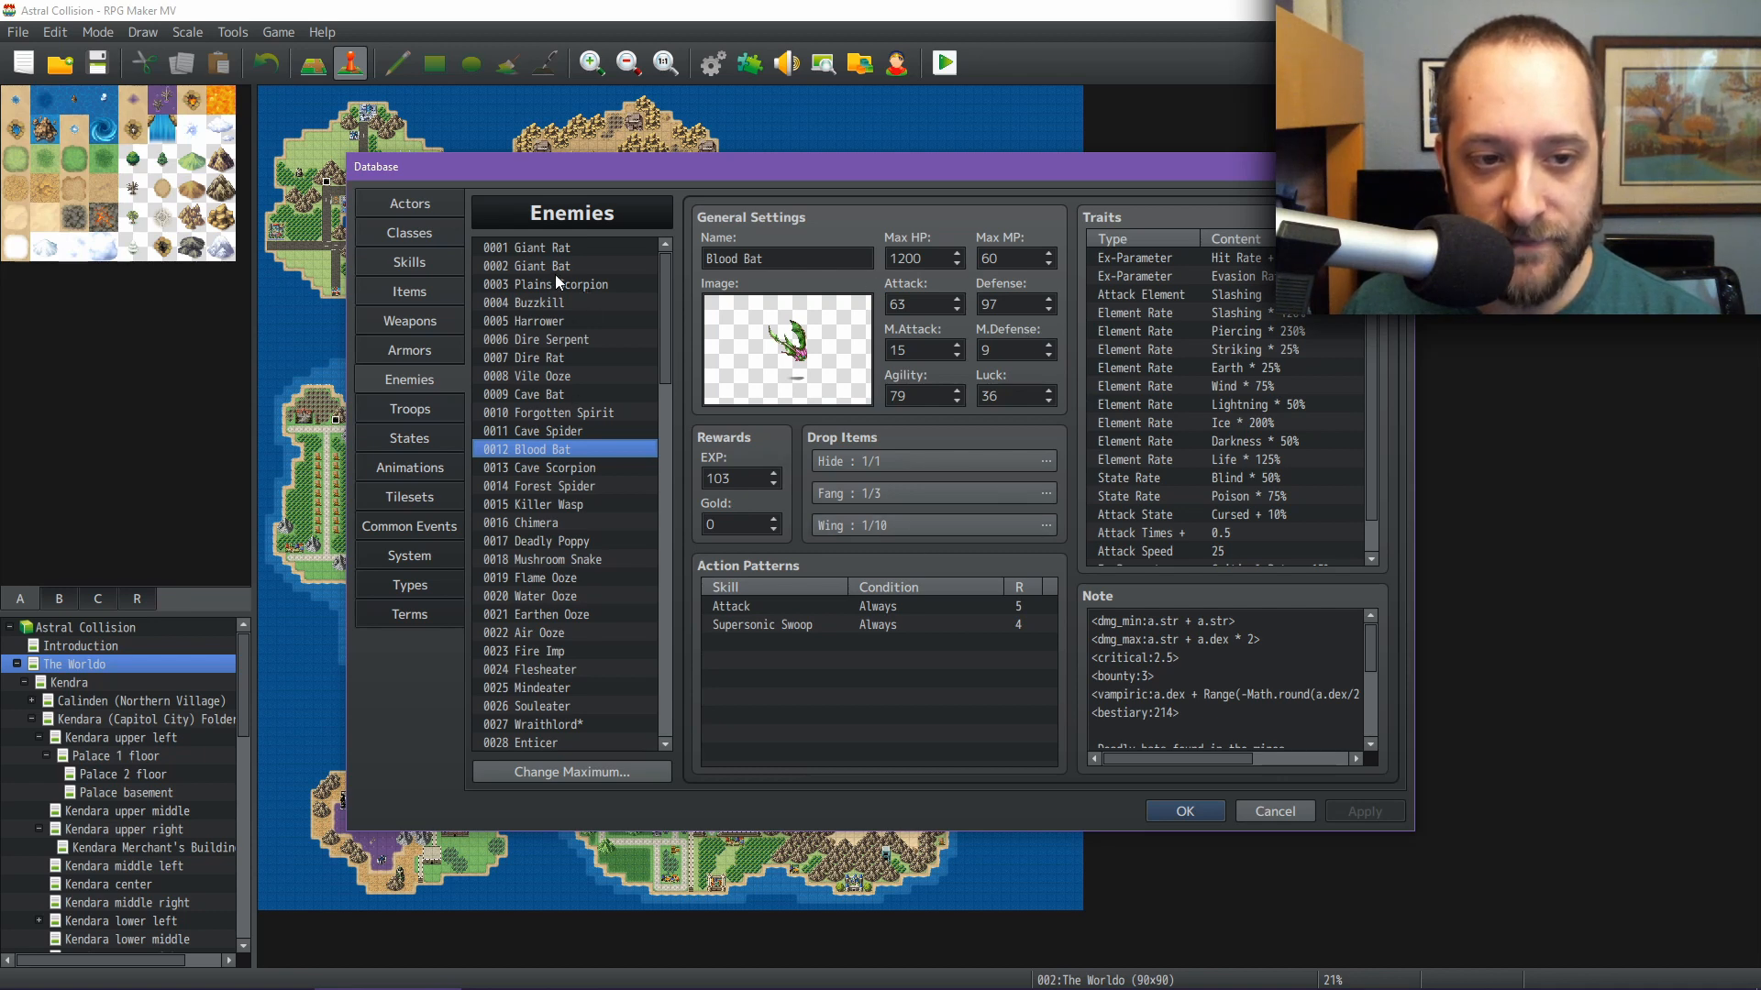
click(539, 247)
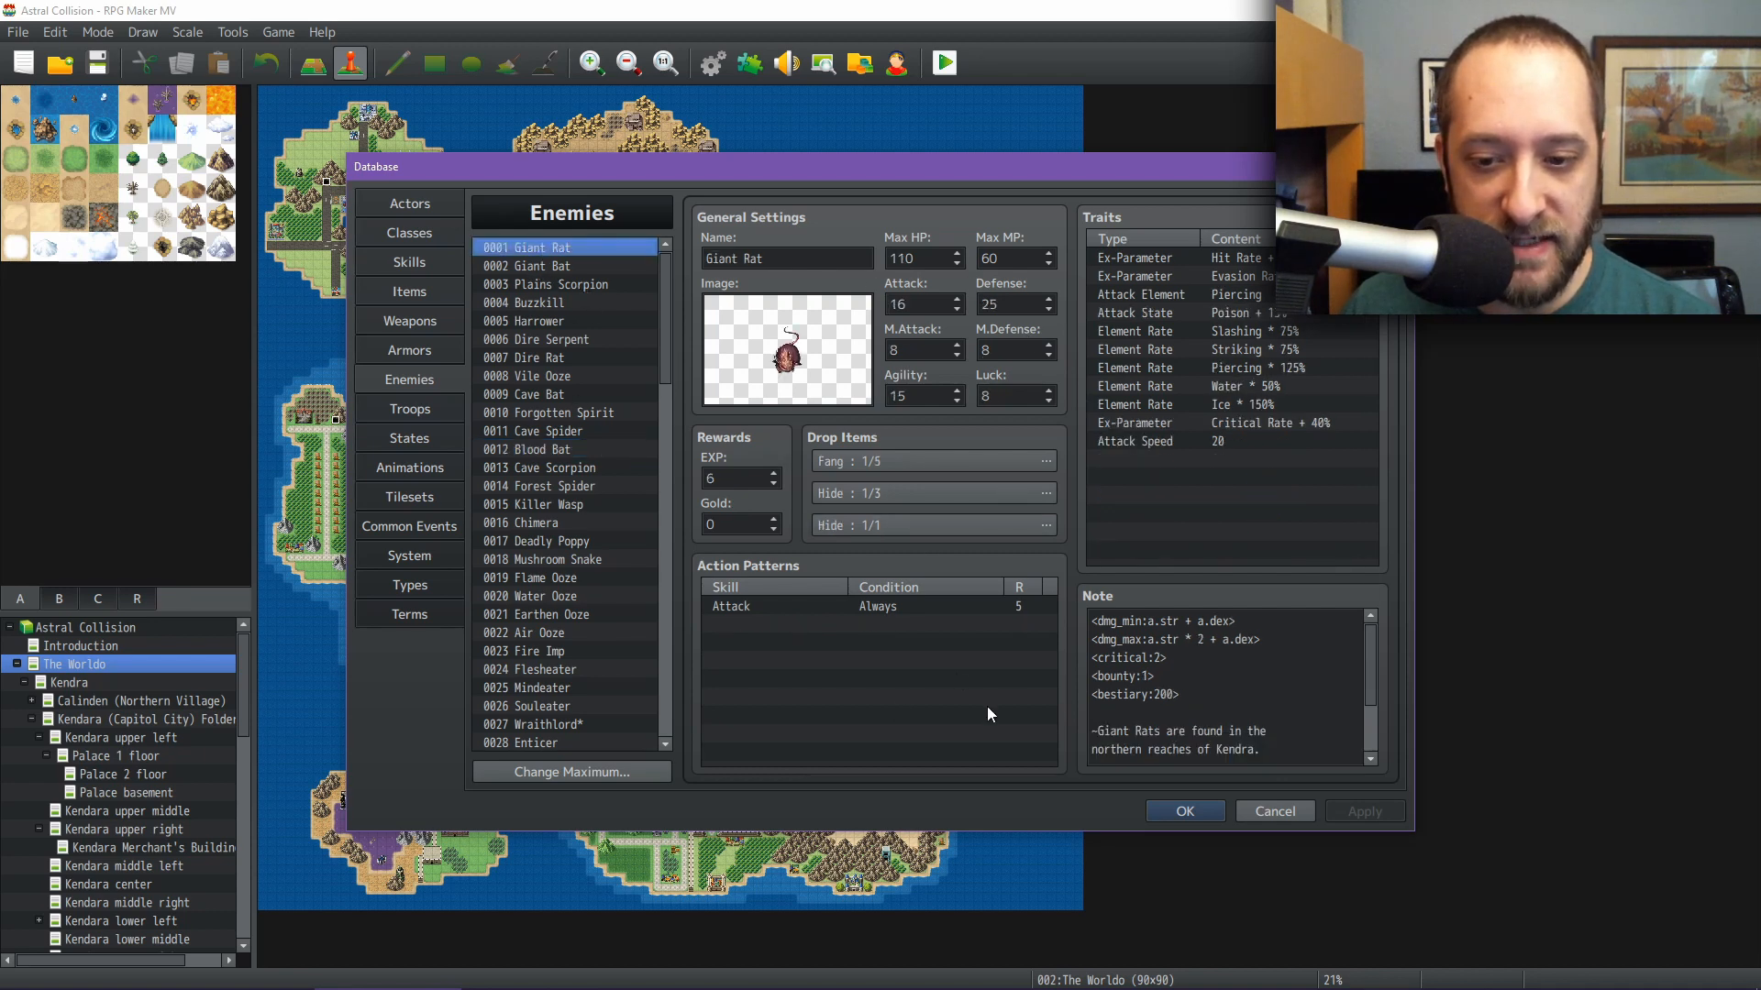
click(570, 287)
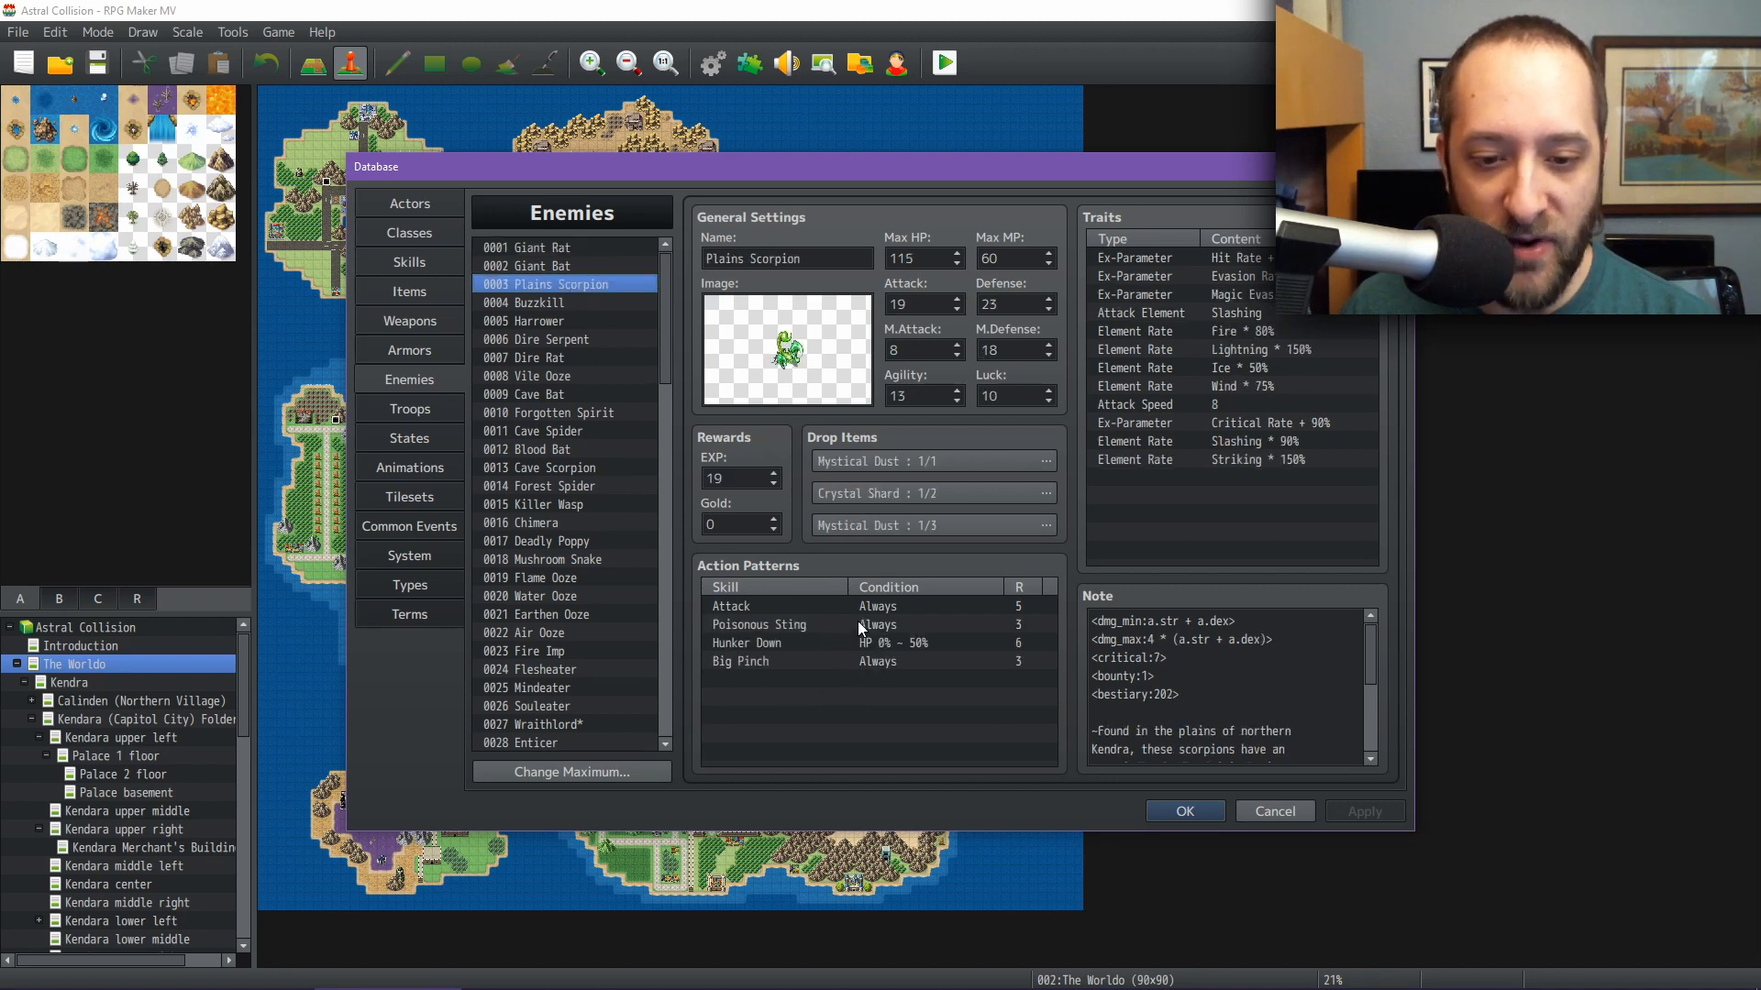
Highlight the SpellDamage function in the damage formulas of the Poisonous Sting and Fireball skills
click(409, 263)
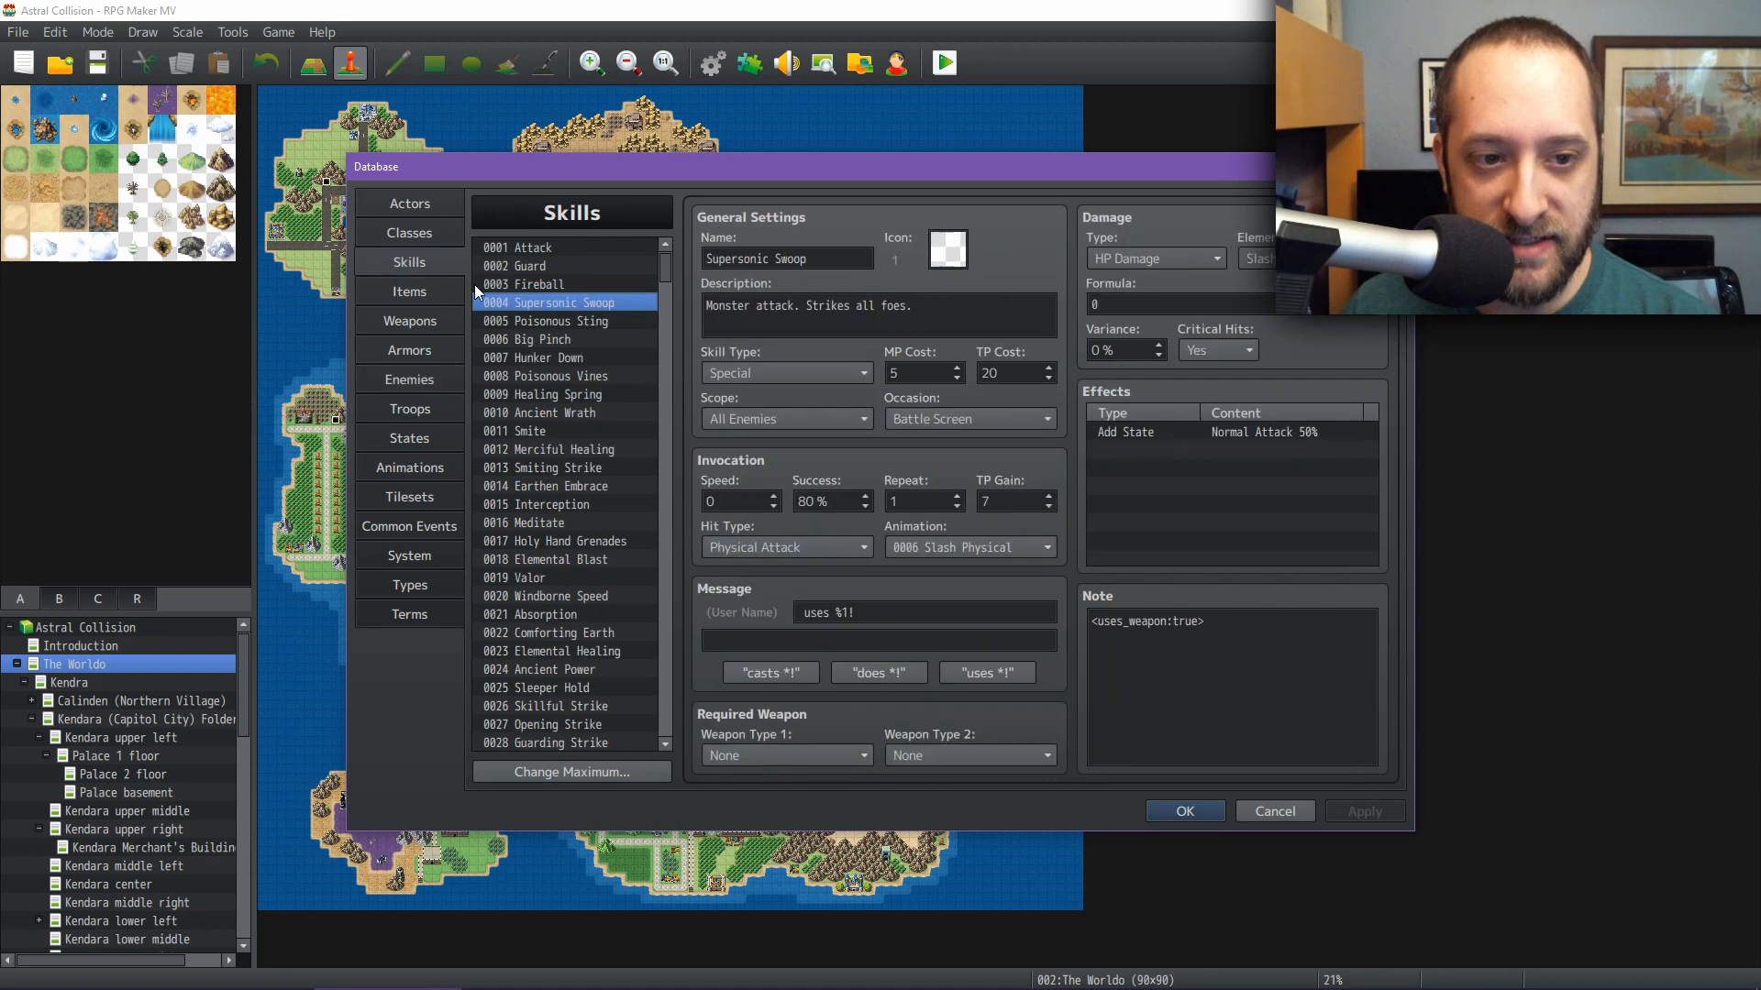
click(569, 319)
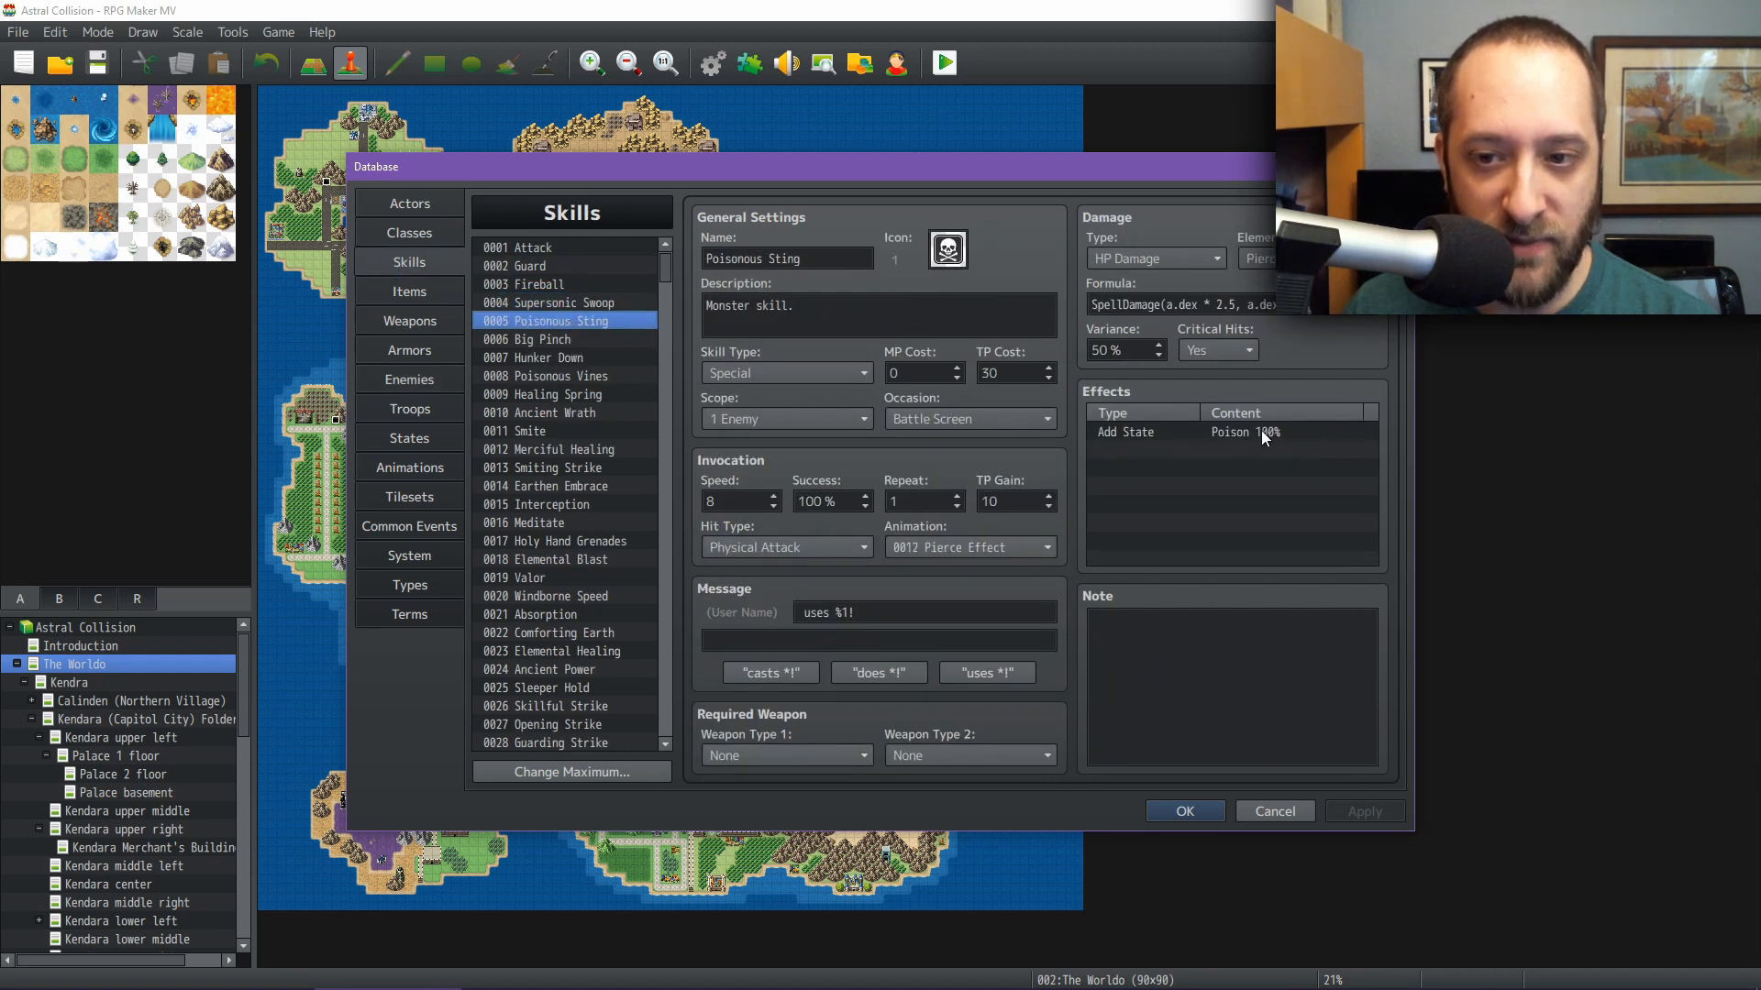
drag(1311, 305, 1088, 317)
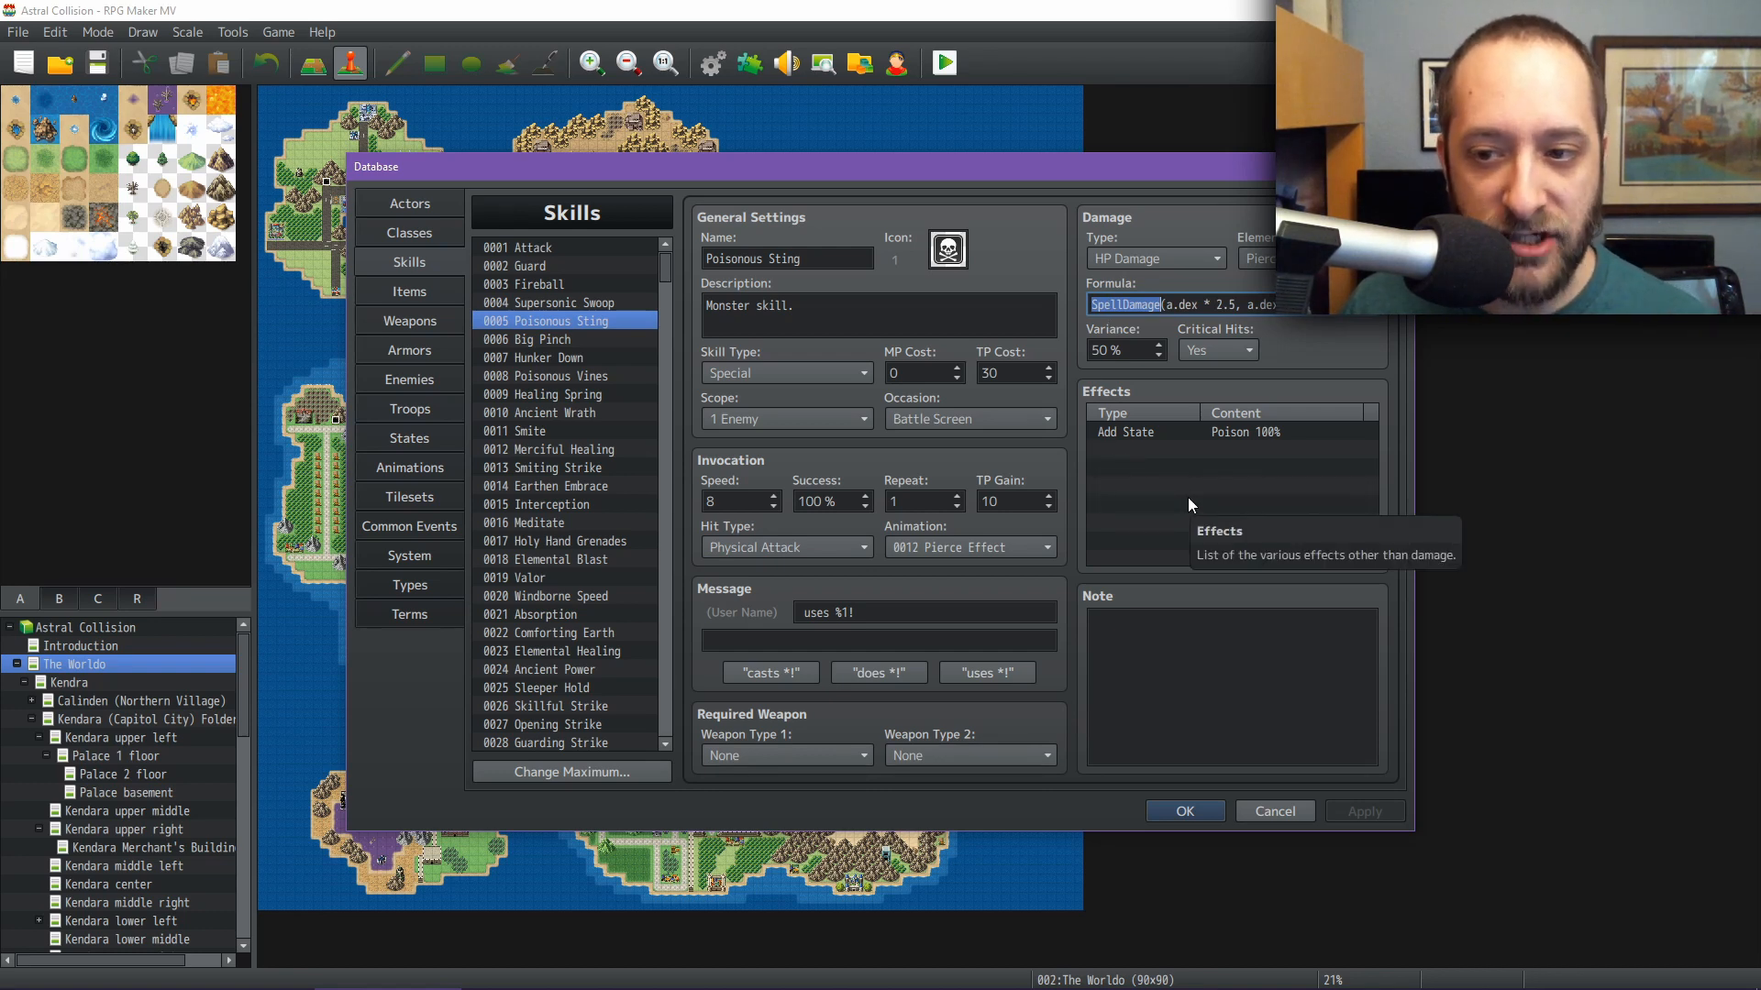
click(574, 286)
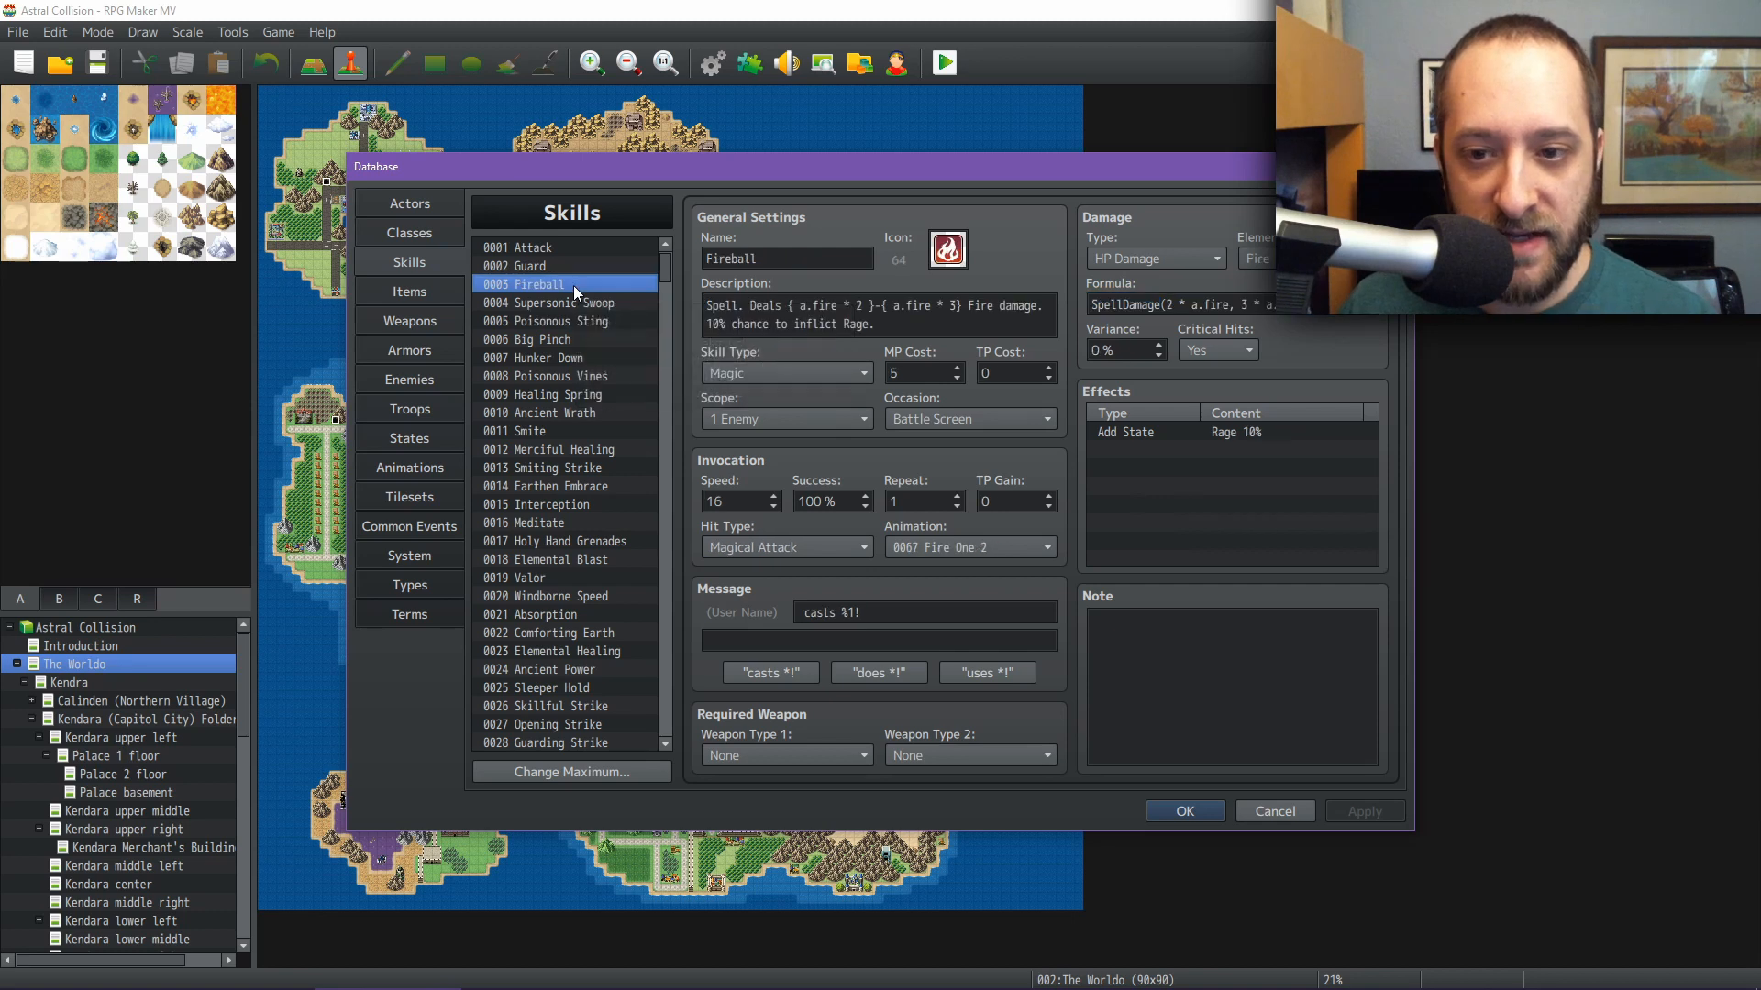
double_click(1126, 304)
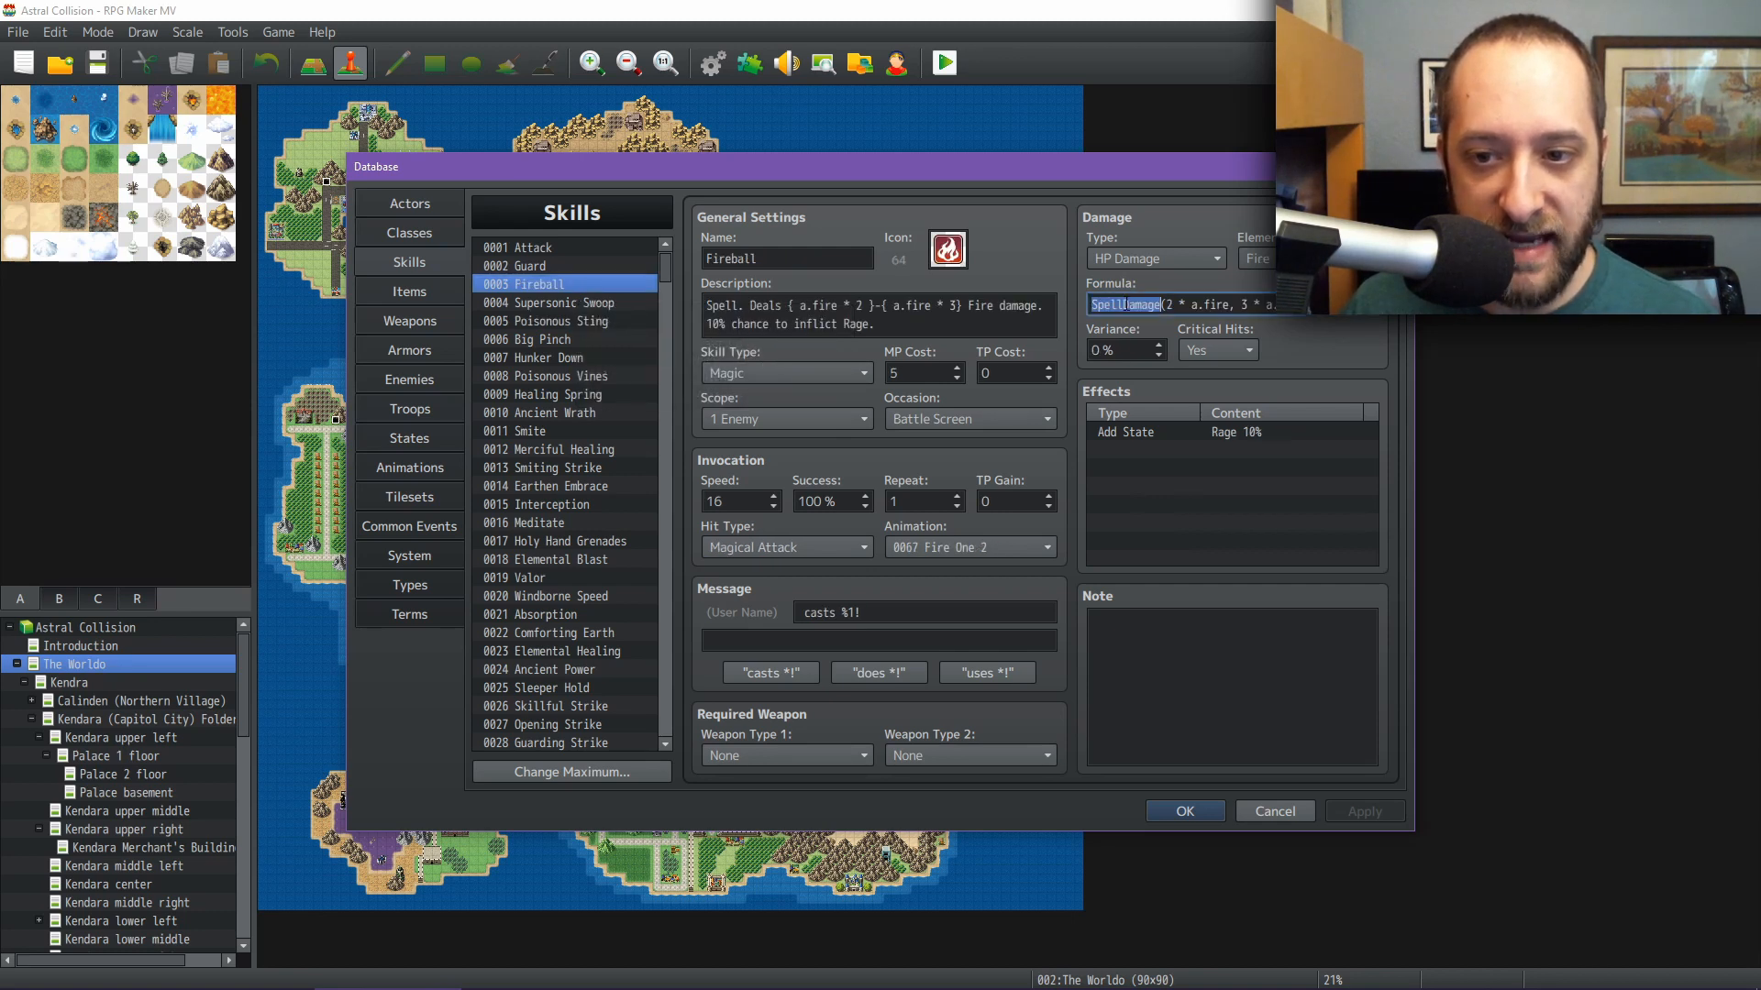
Switch to Notepad++ and look through AC_Modifications.js down to the end of the file
mouse_move(590, 982)
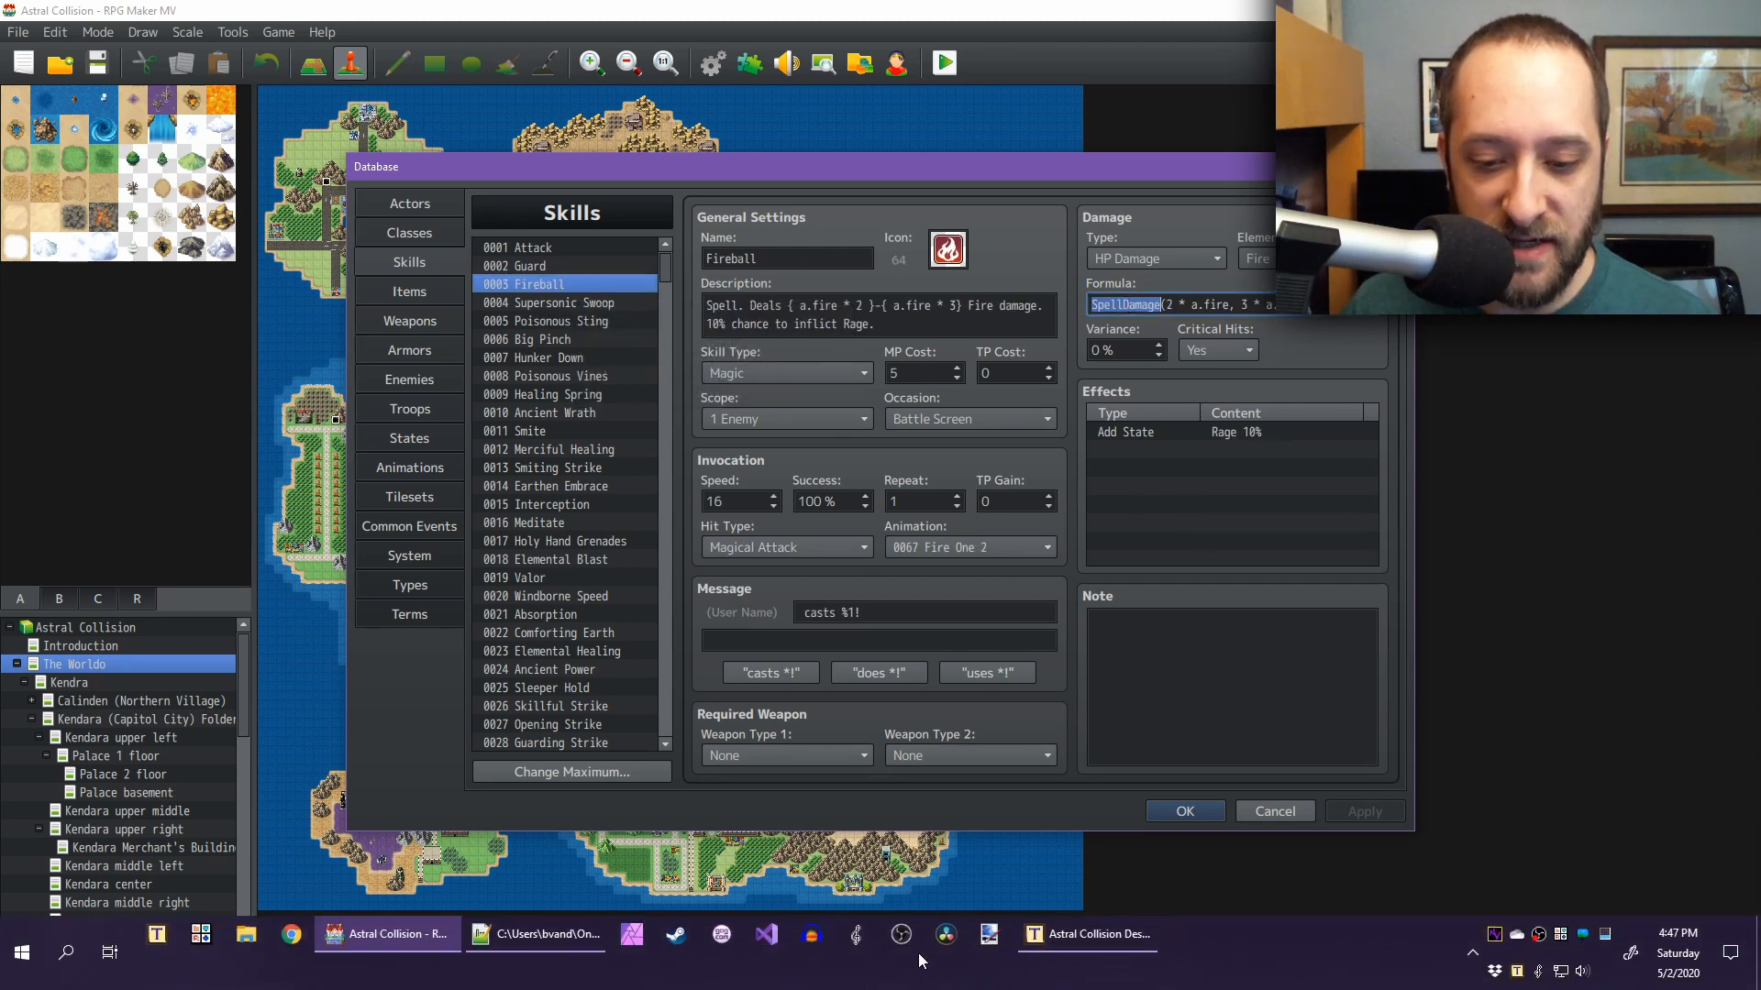
click(510, 940)
scroll(1015, 575, up, 4)
scroll(1015, 575, down, 20)
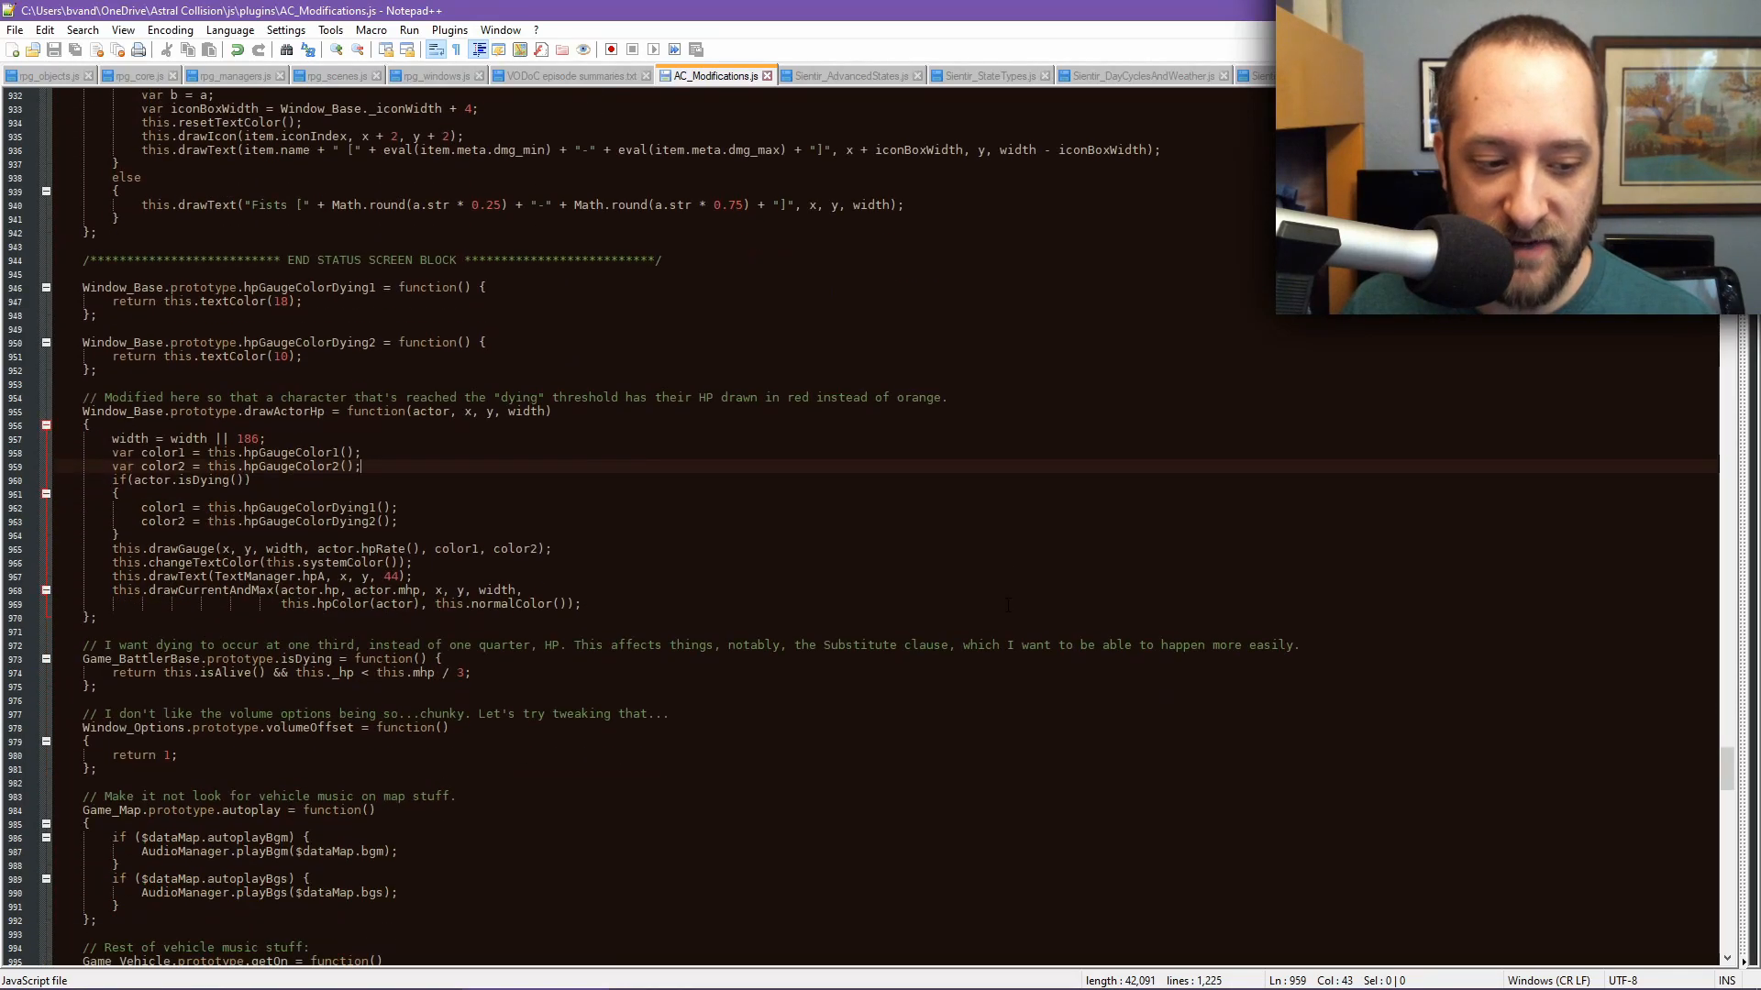
scroll(1007, 605, down, 19)
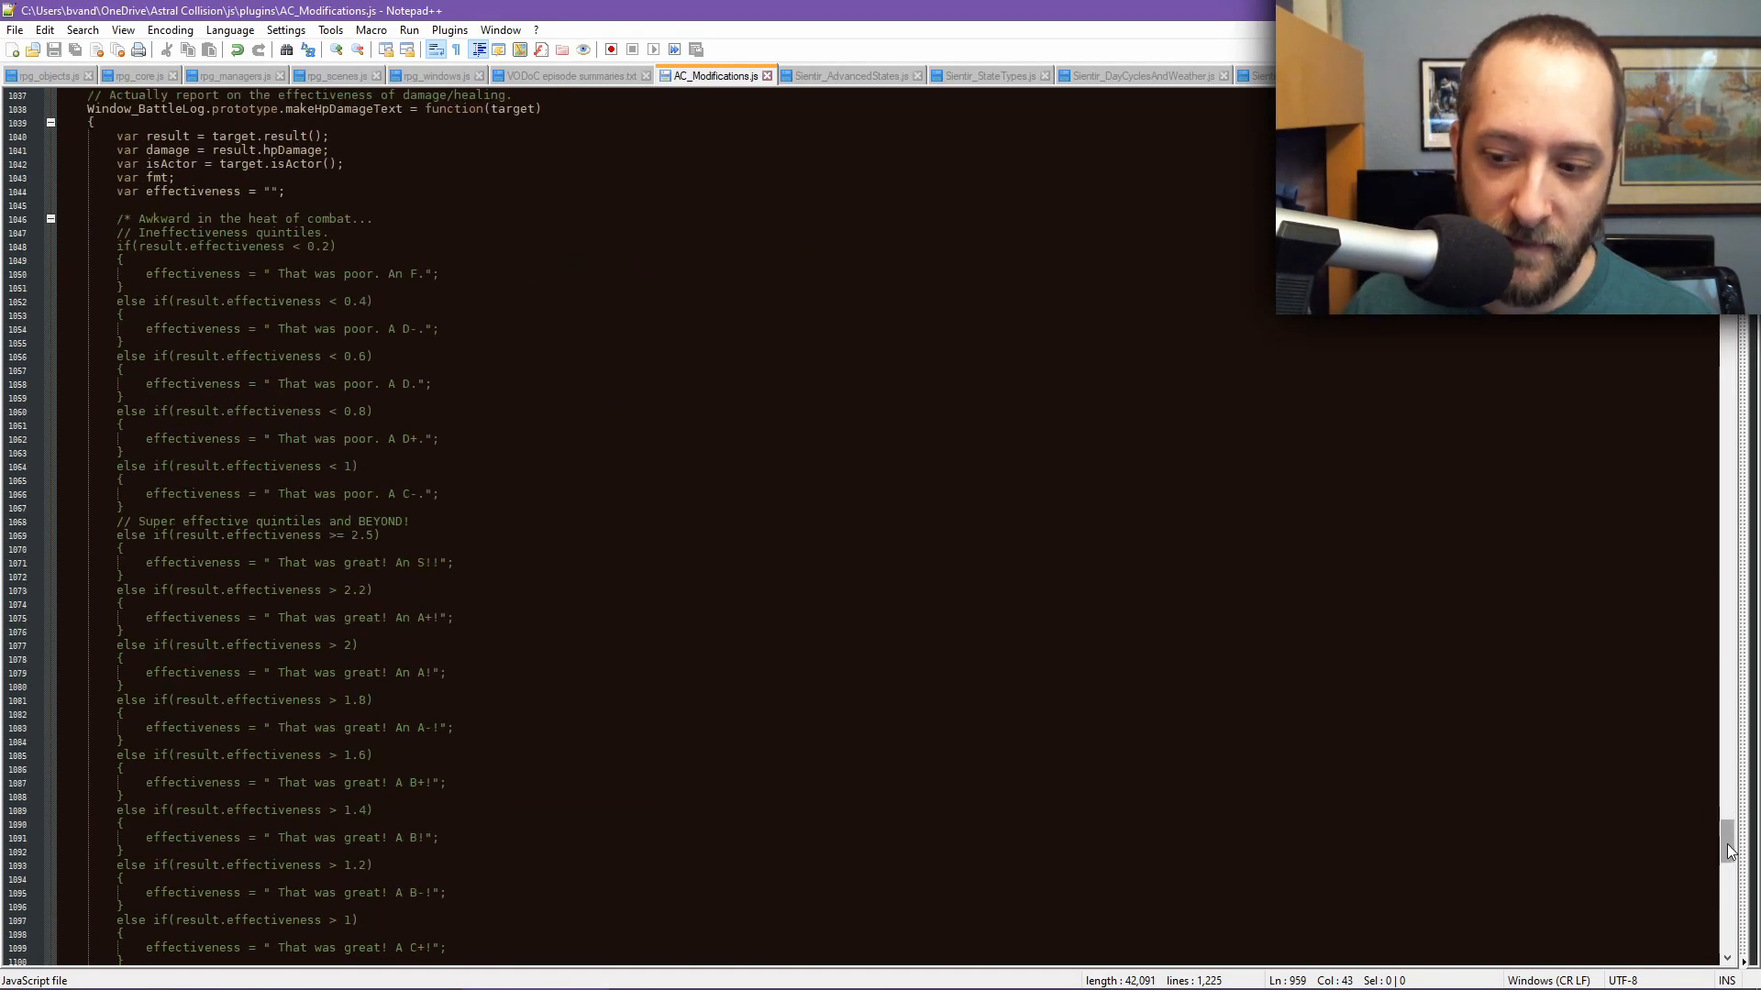
drag(1728, 851, 1728, 935)
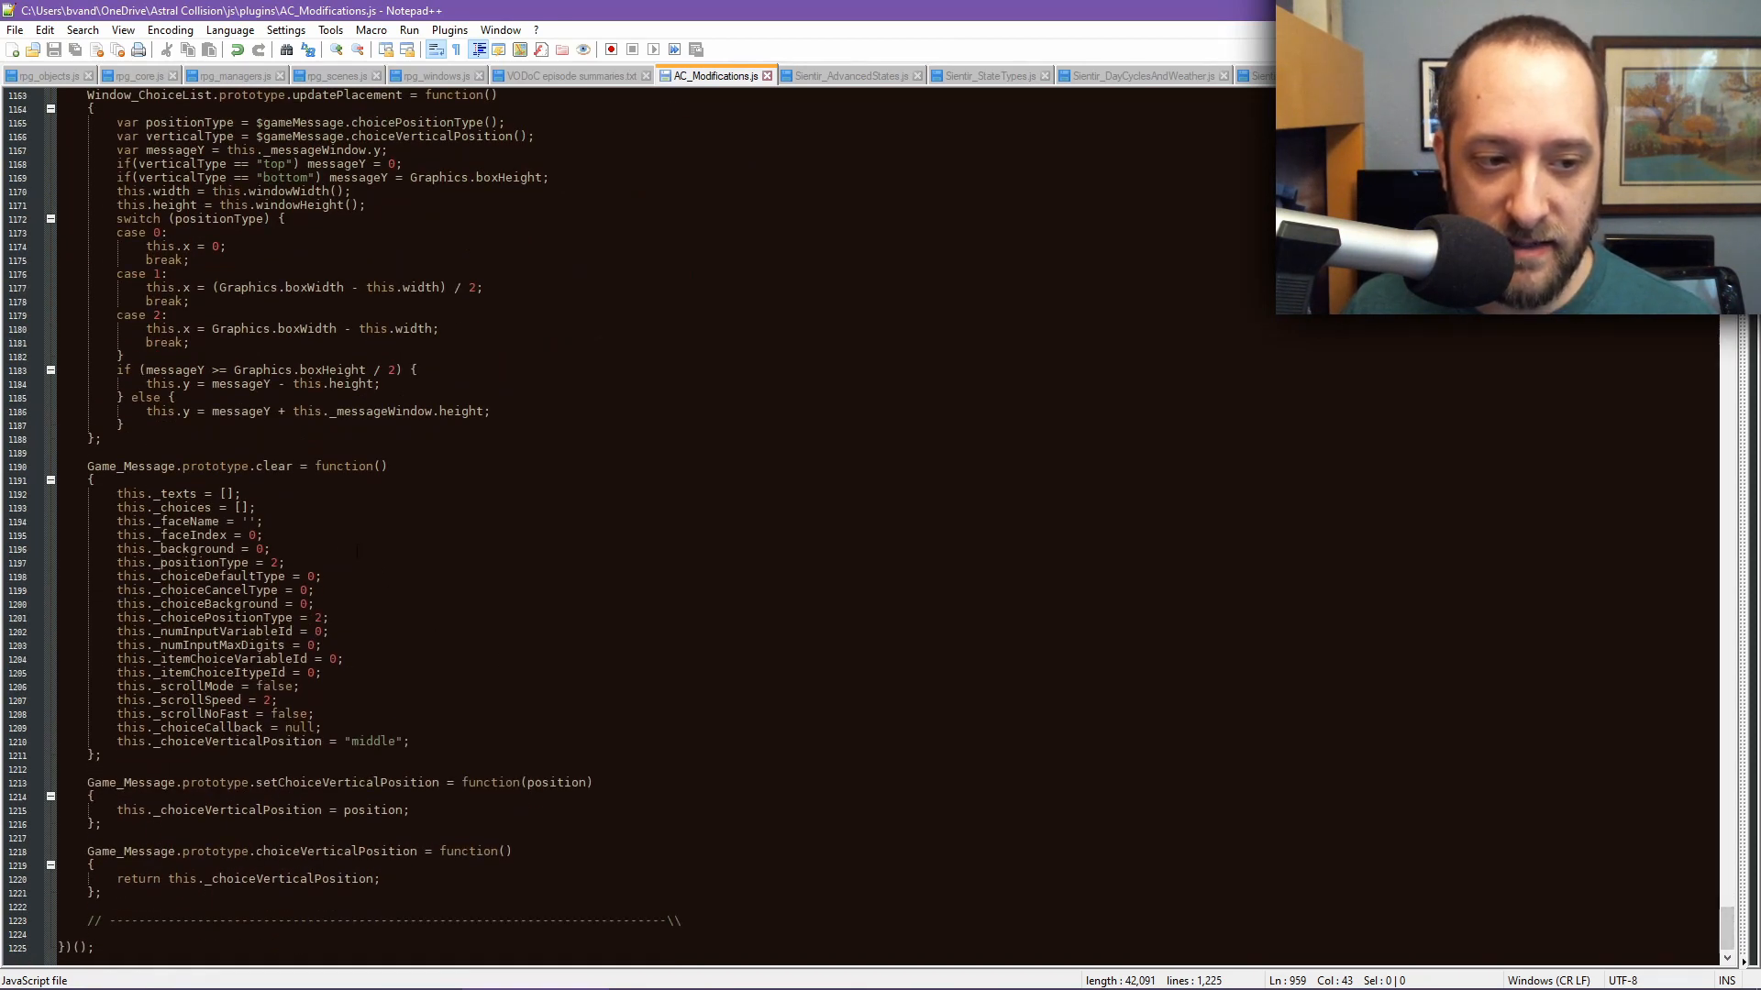
Highlight the code from Game_Message.prototype.clear through choiceVerticalPosition and review the choice list placement code above it
click(180, 891)
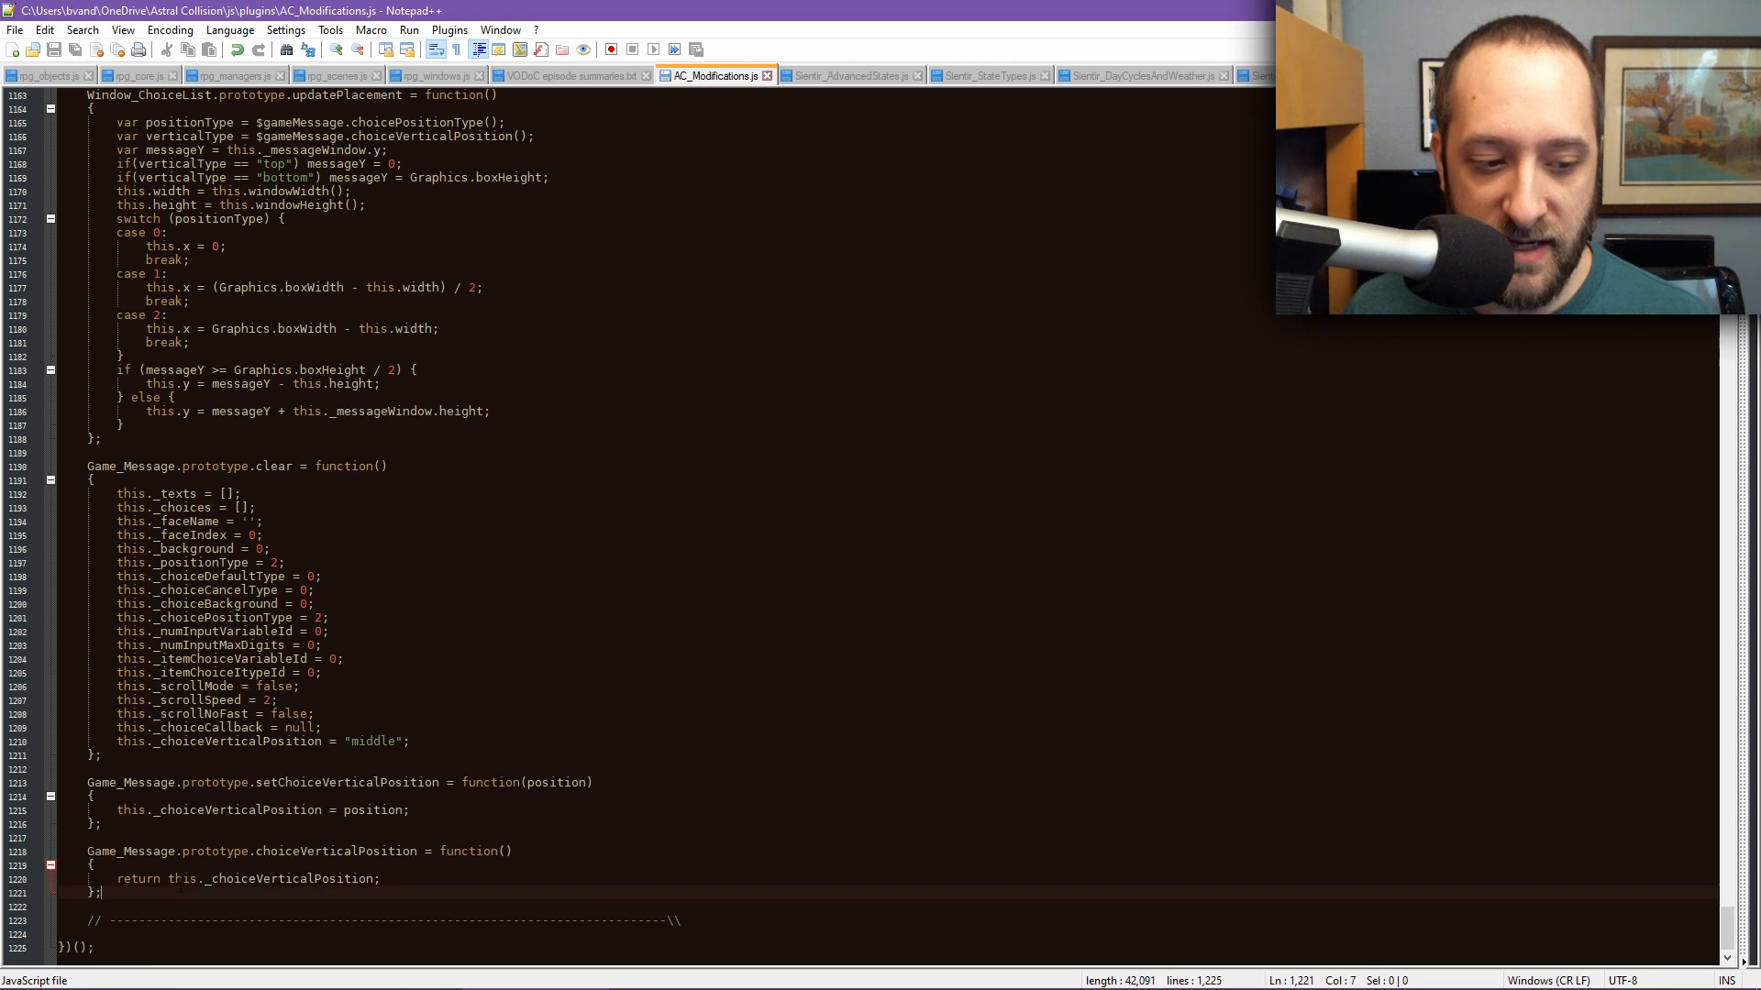
drag(180, 892, 88, 466)
scroll(603, 495, up, 4)
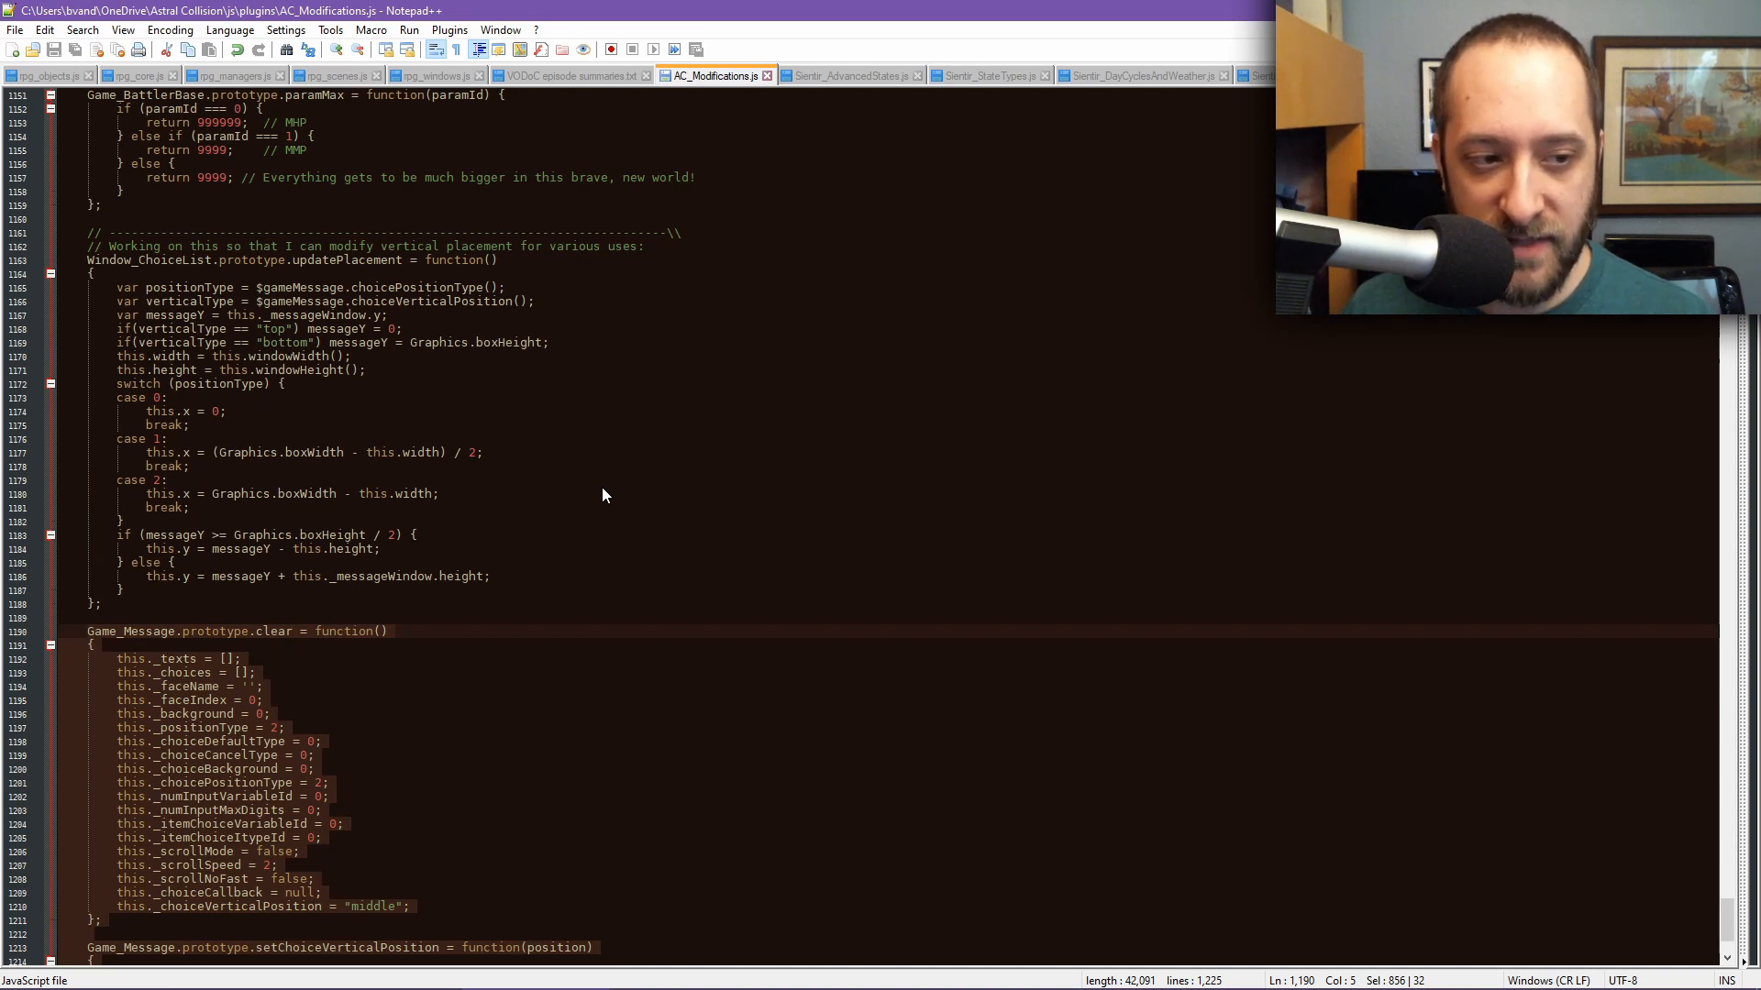
scroll(603, 496, up, 1)
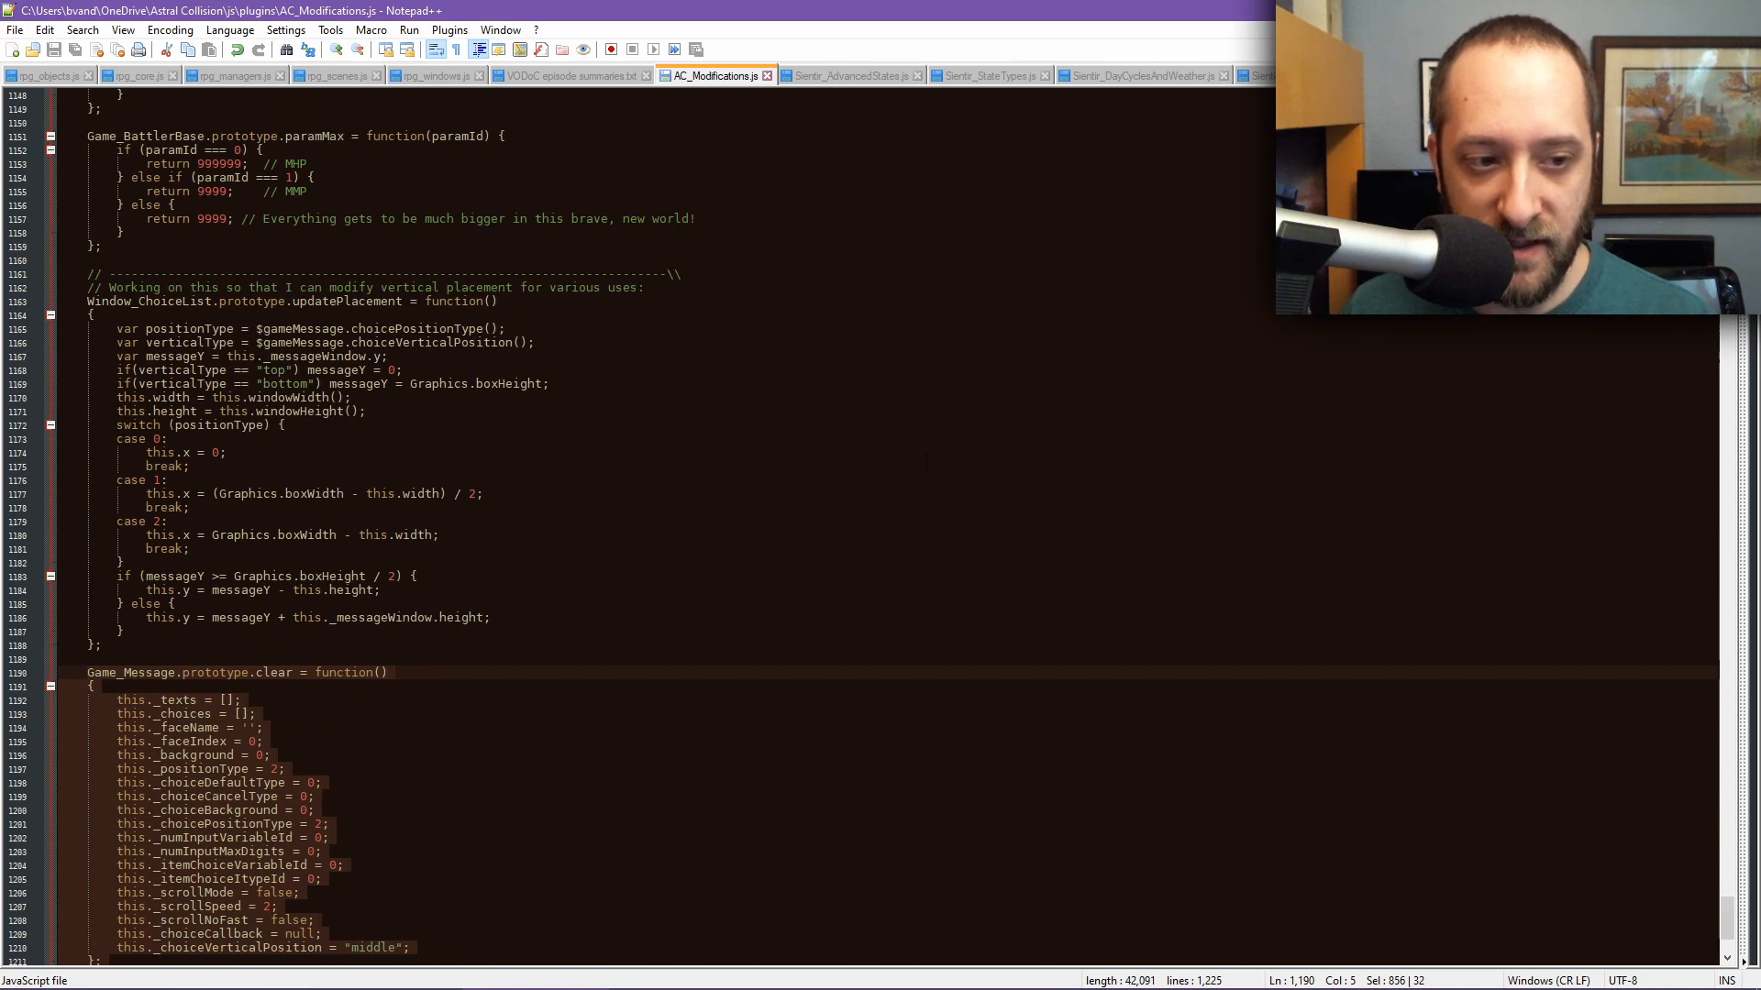
scroll(927, 461, up, 2)
scroll(718, 519, down, 7)
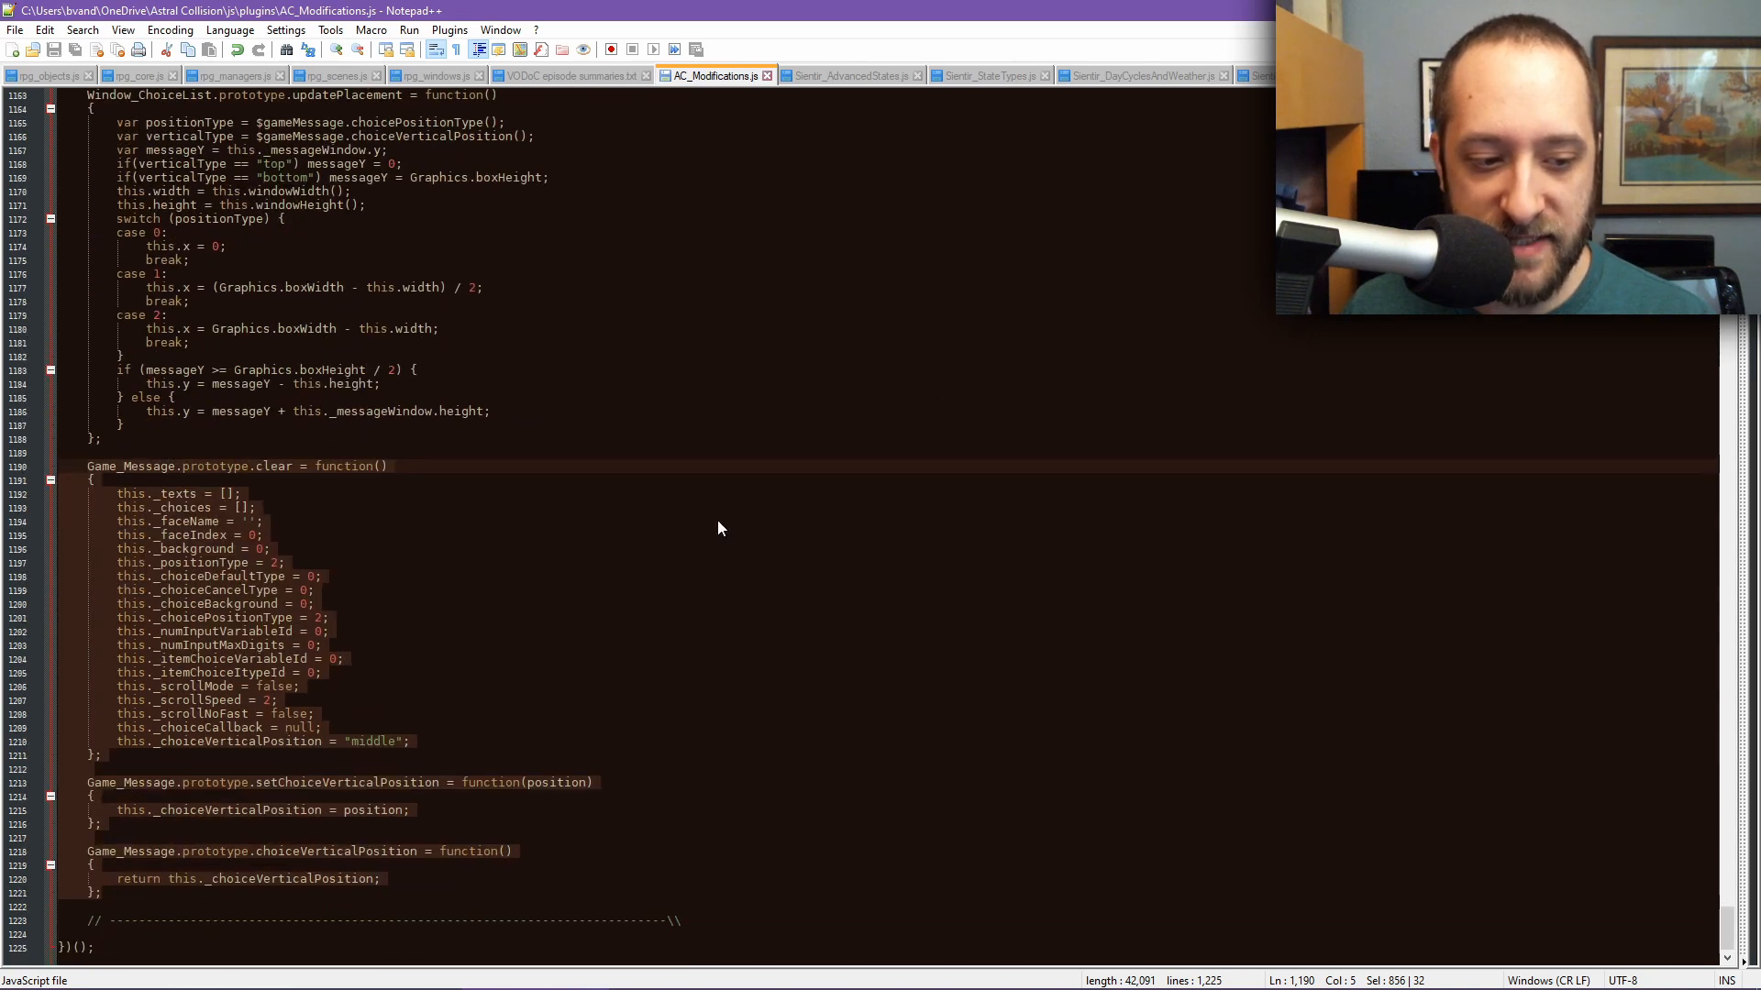
scroll(1109, 610, up, 5)
drag(1728, 923, 1728, 949)
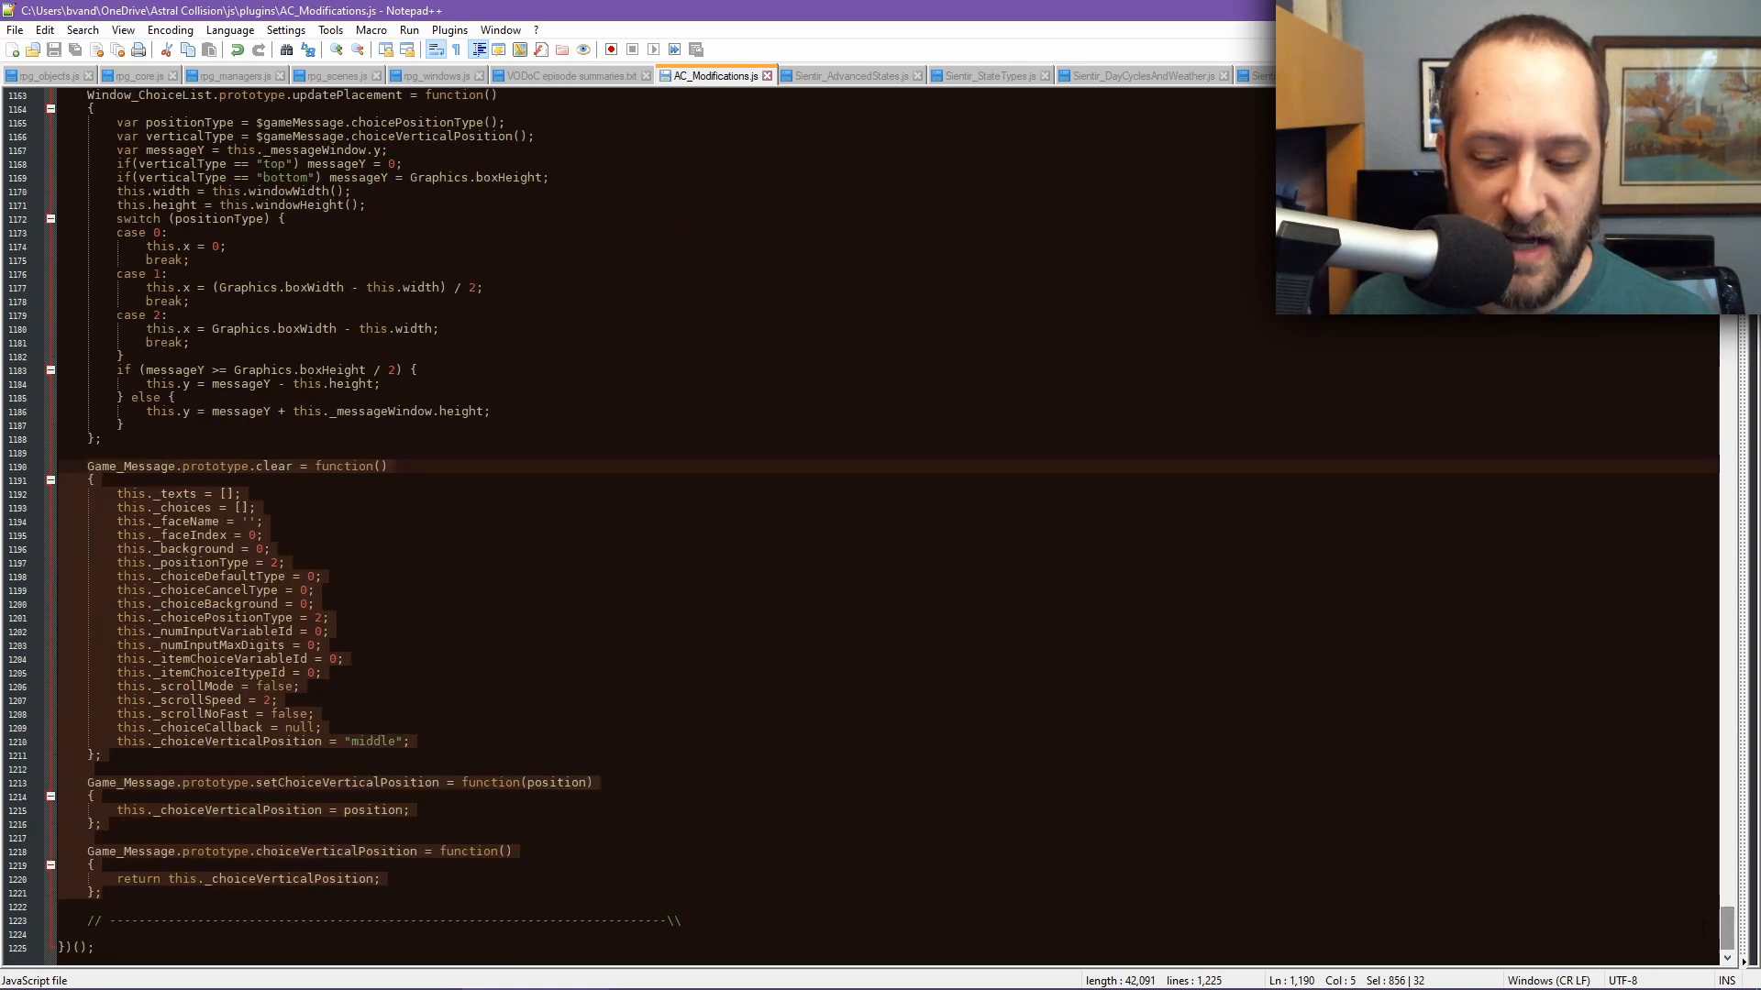
mouse_move(371, 974)
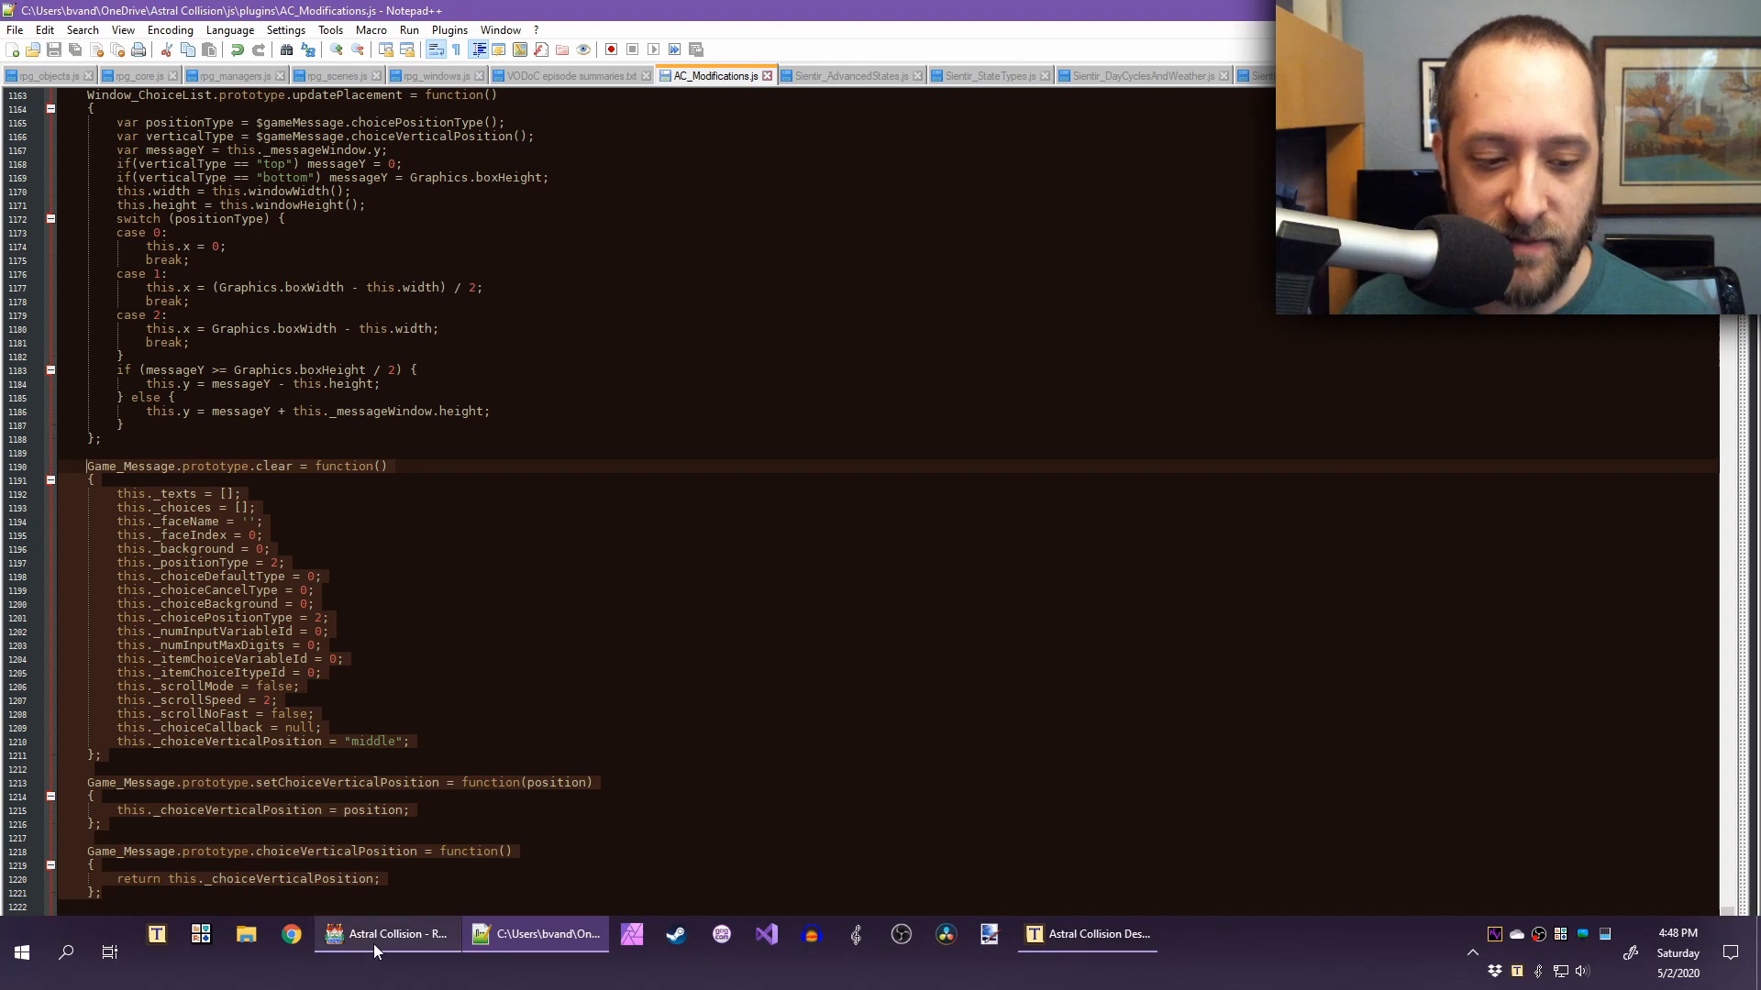
Switch to RPG Maker MV and find the setChoiceVerticalPosition("middle") script line under When Close in the Bestiary Control common event
click(385, 940)
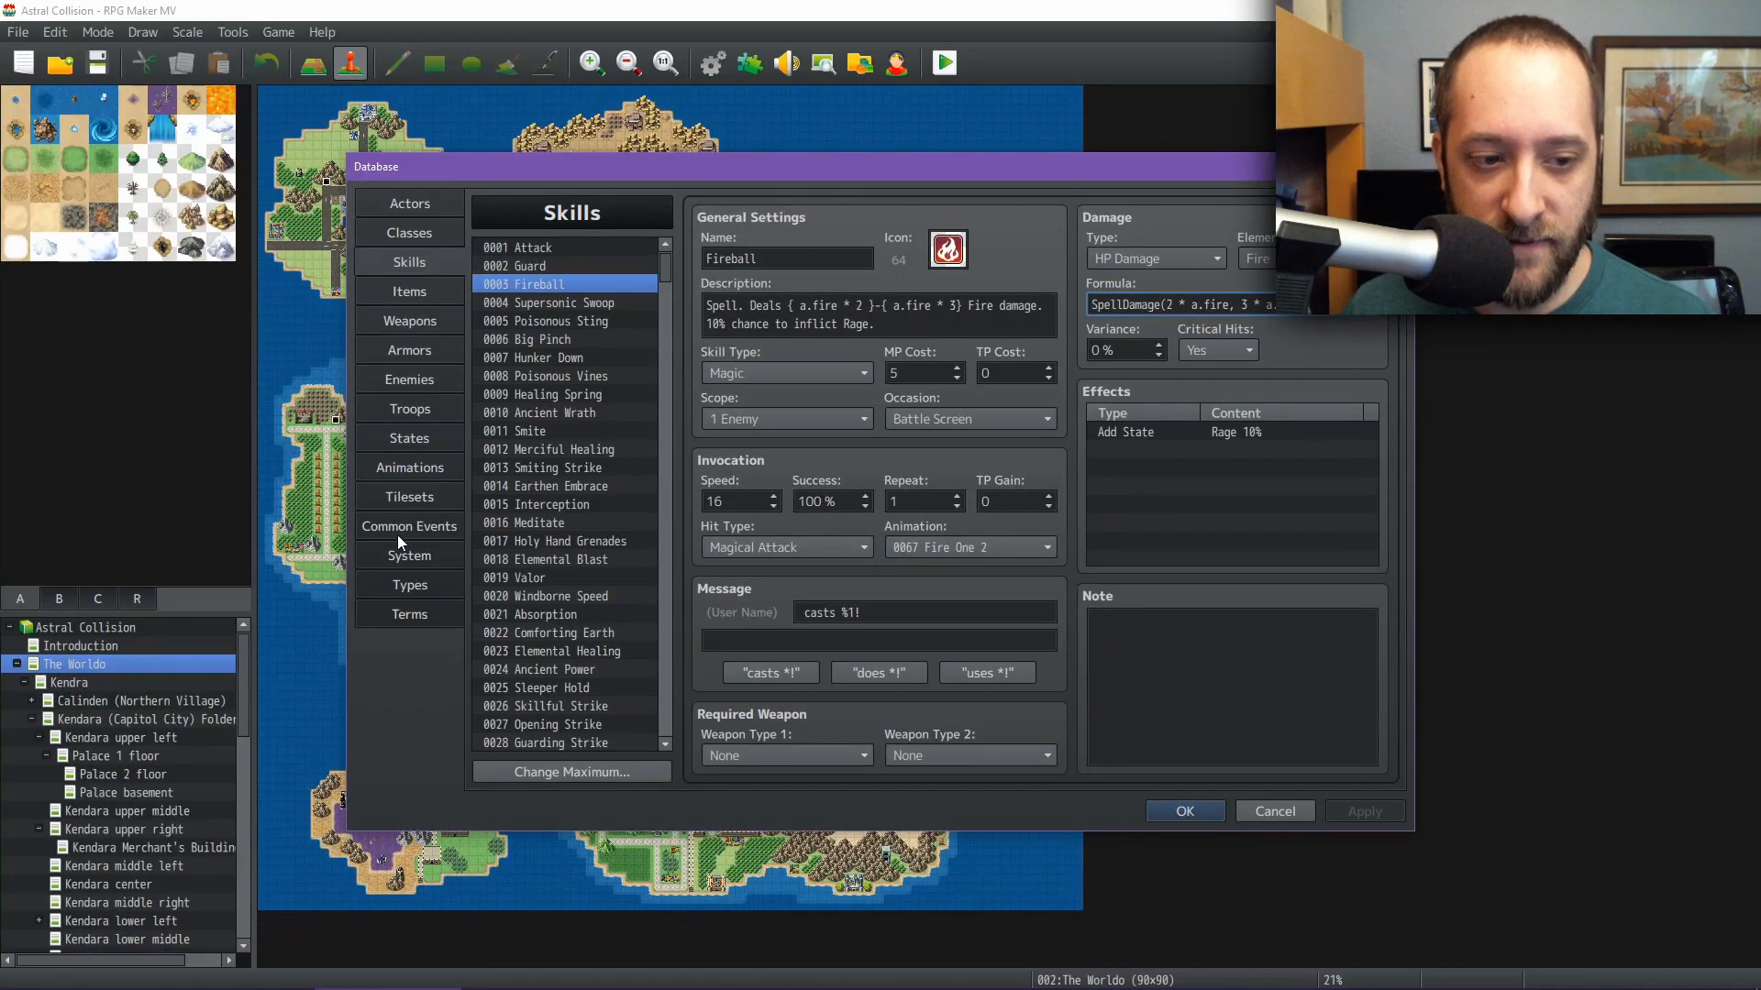
click(400, 534)
click(595, 431)
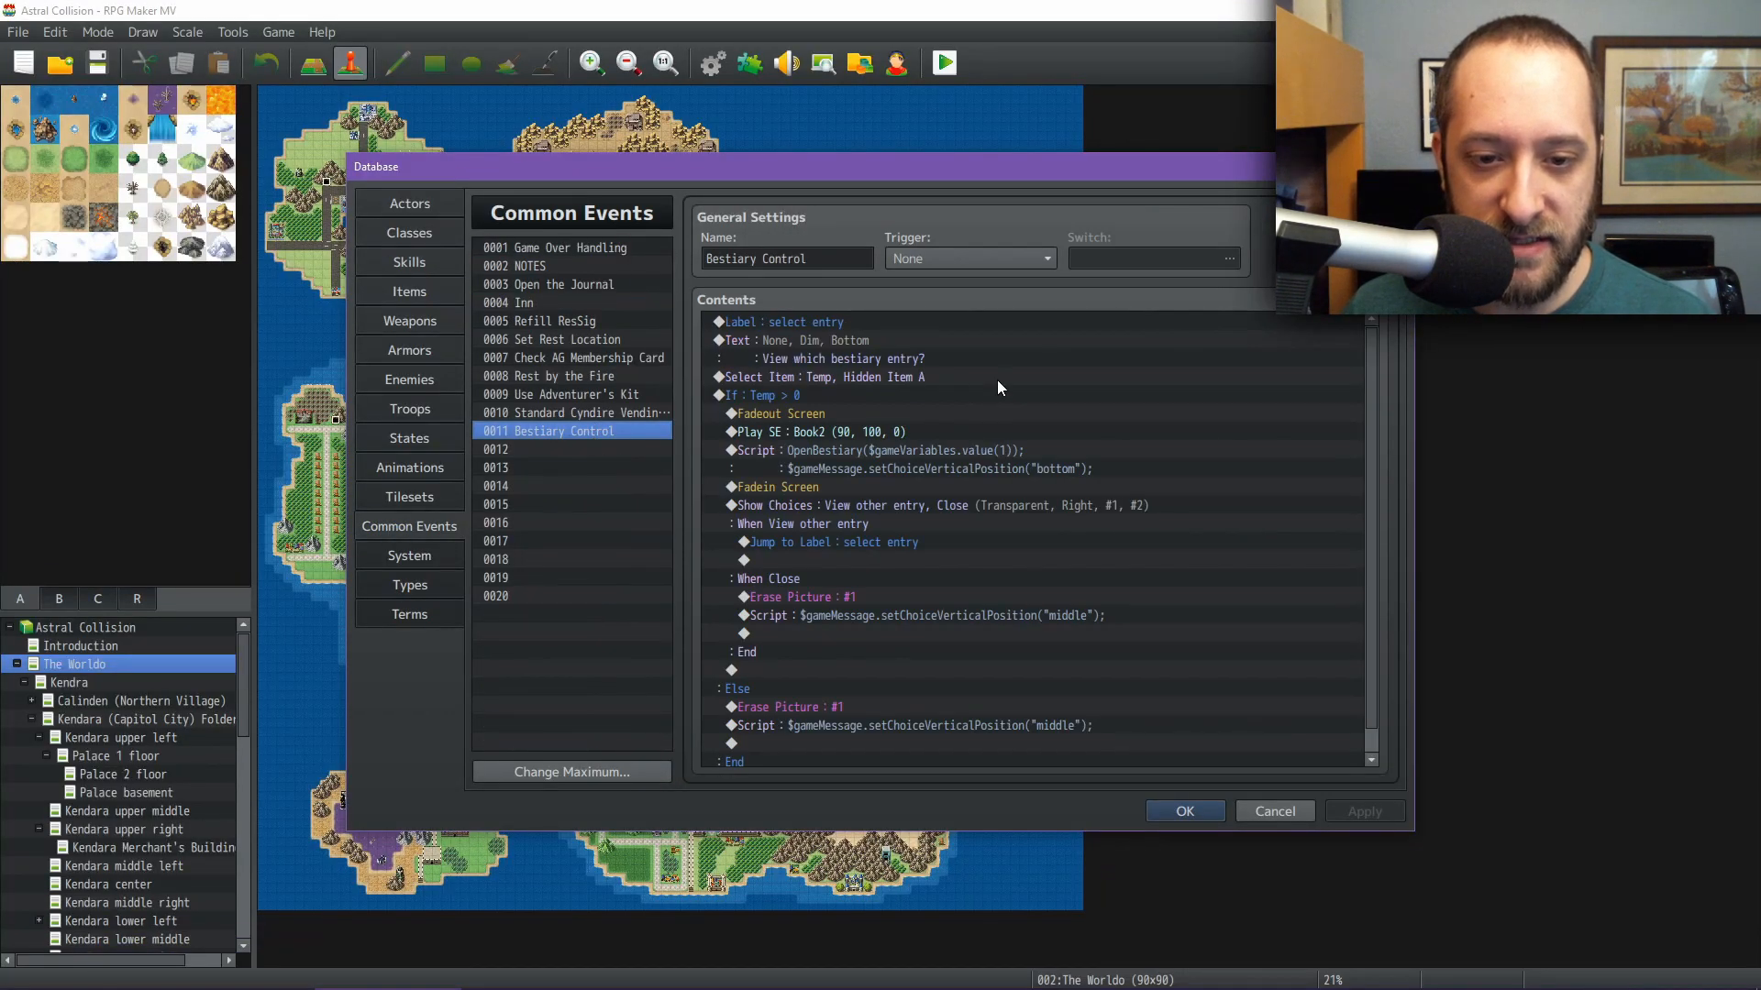
scroll(952, 440, down, 1)
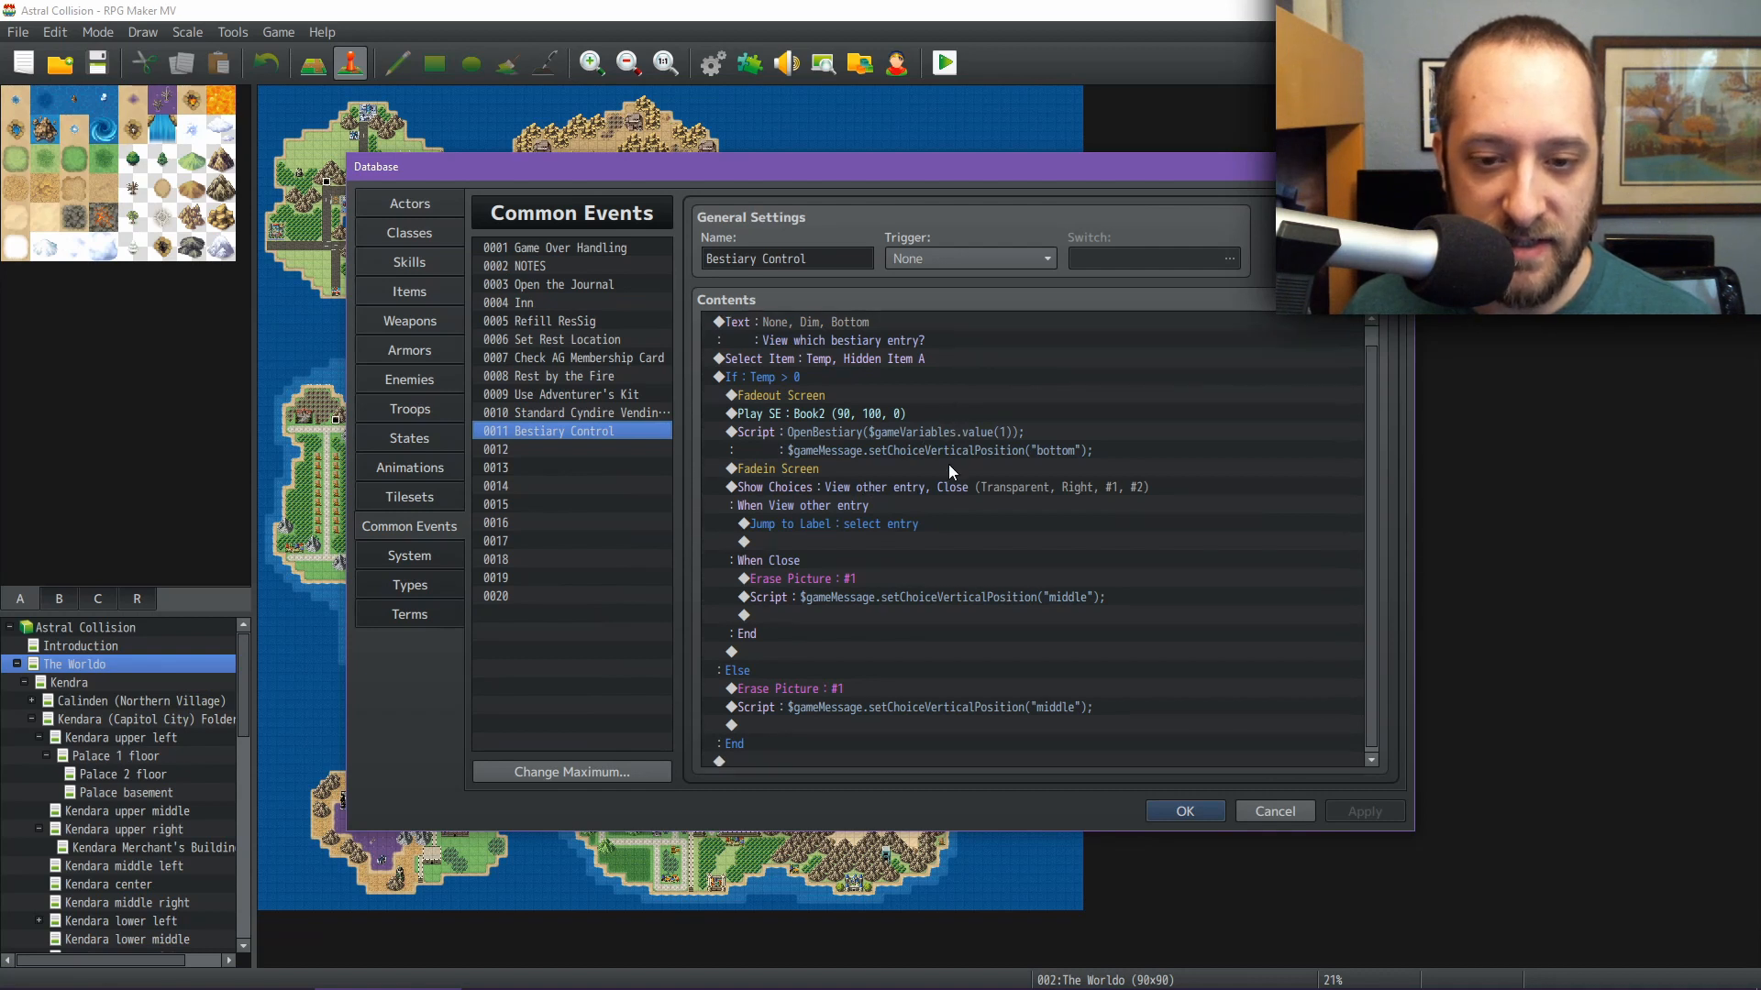
click(946, 591)
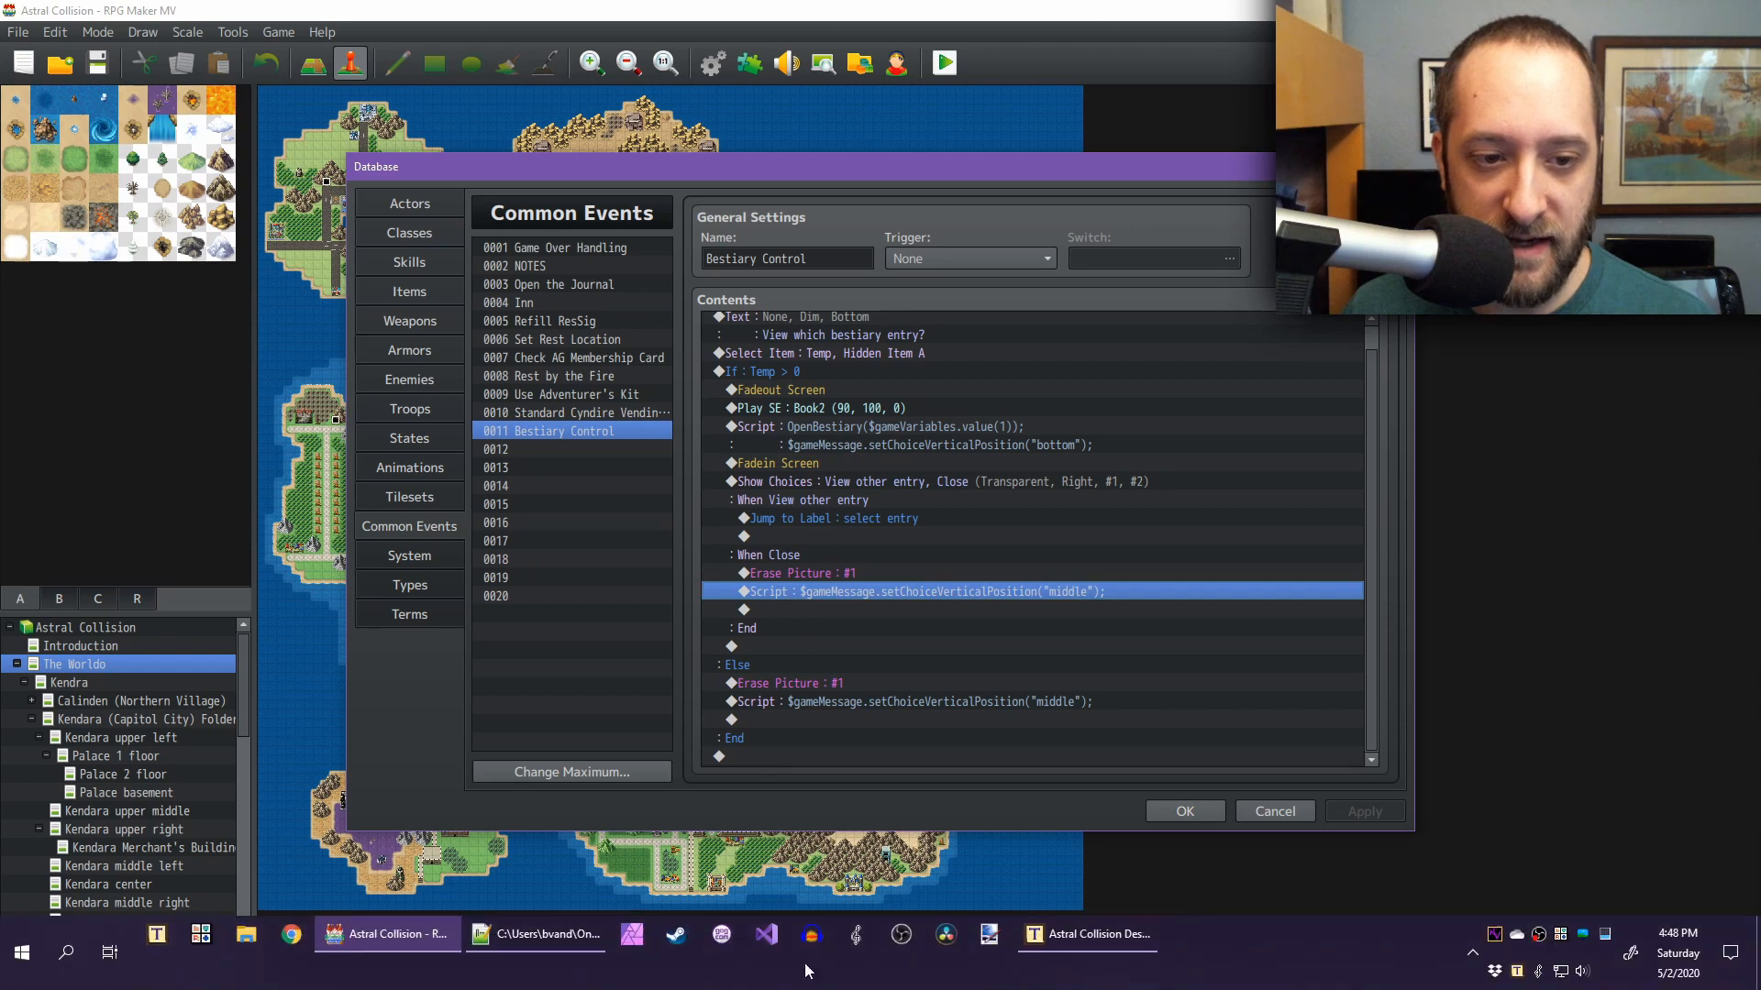
Switch to Notepad++ and highlight the whole SpellDamage function in AC_Modifications.js
click(562, 940)
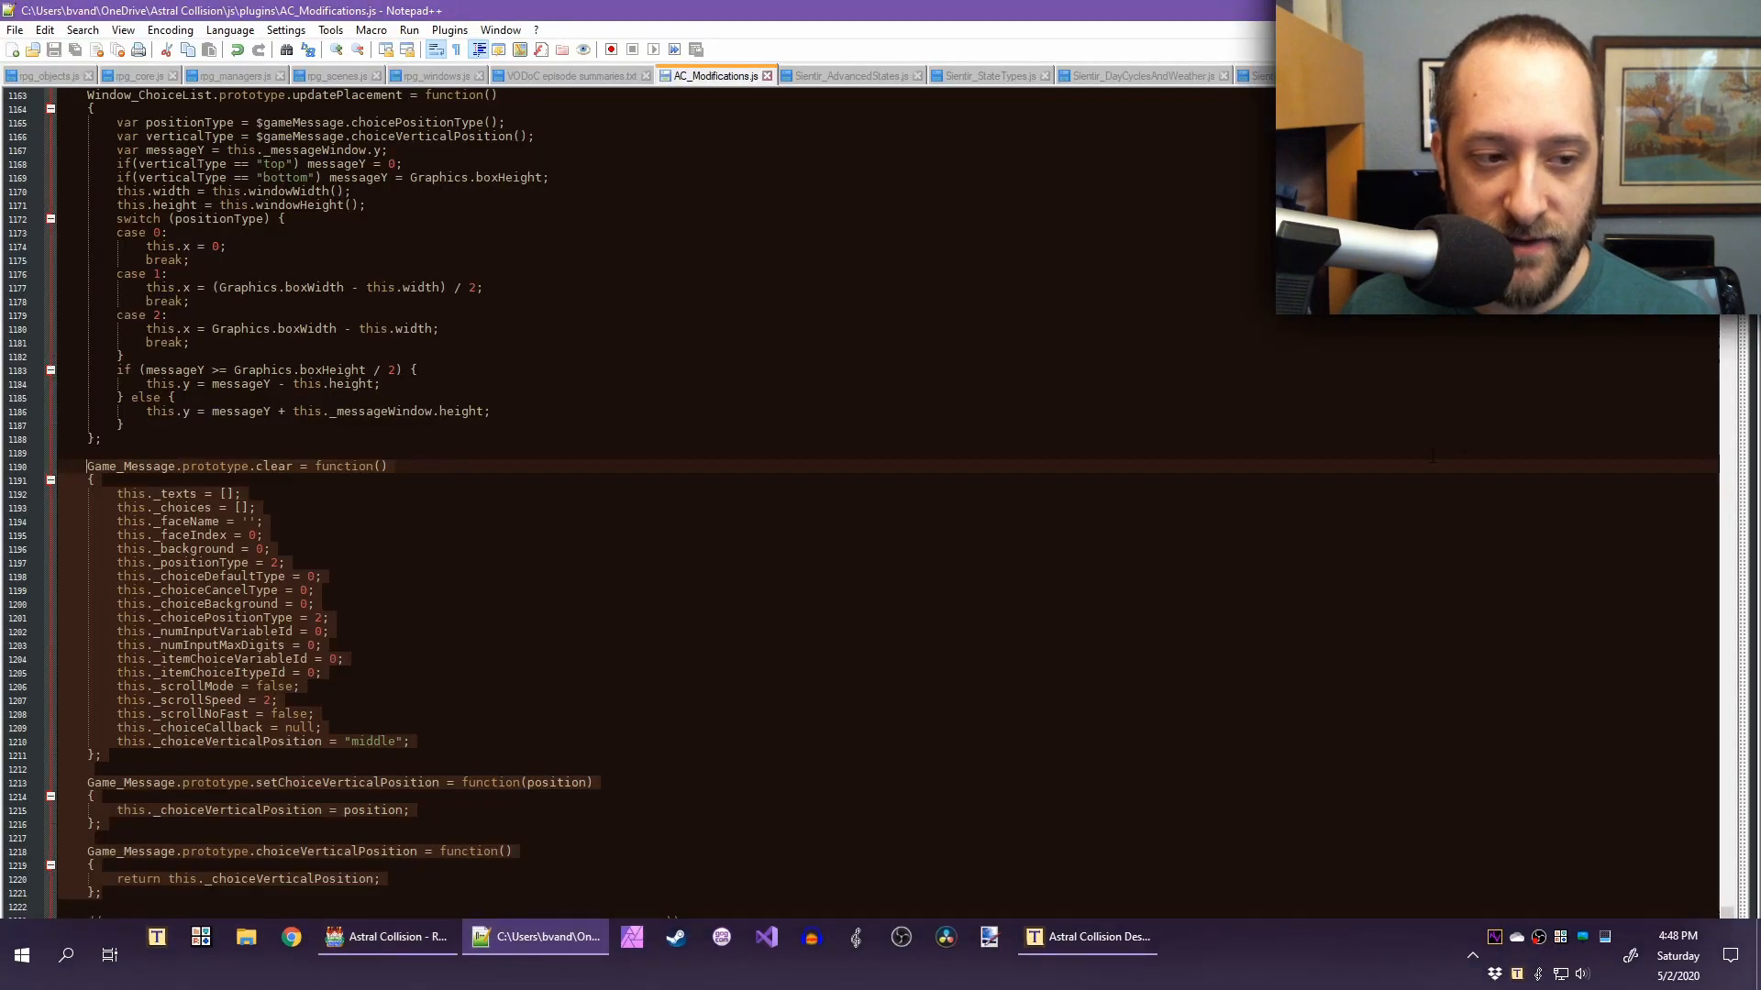
drag(1728, 933, 1728, 214)
scroll(436, 385, down, 5)
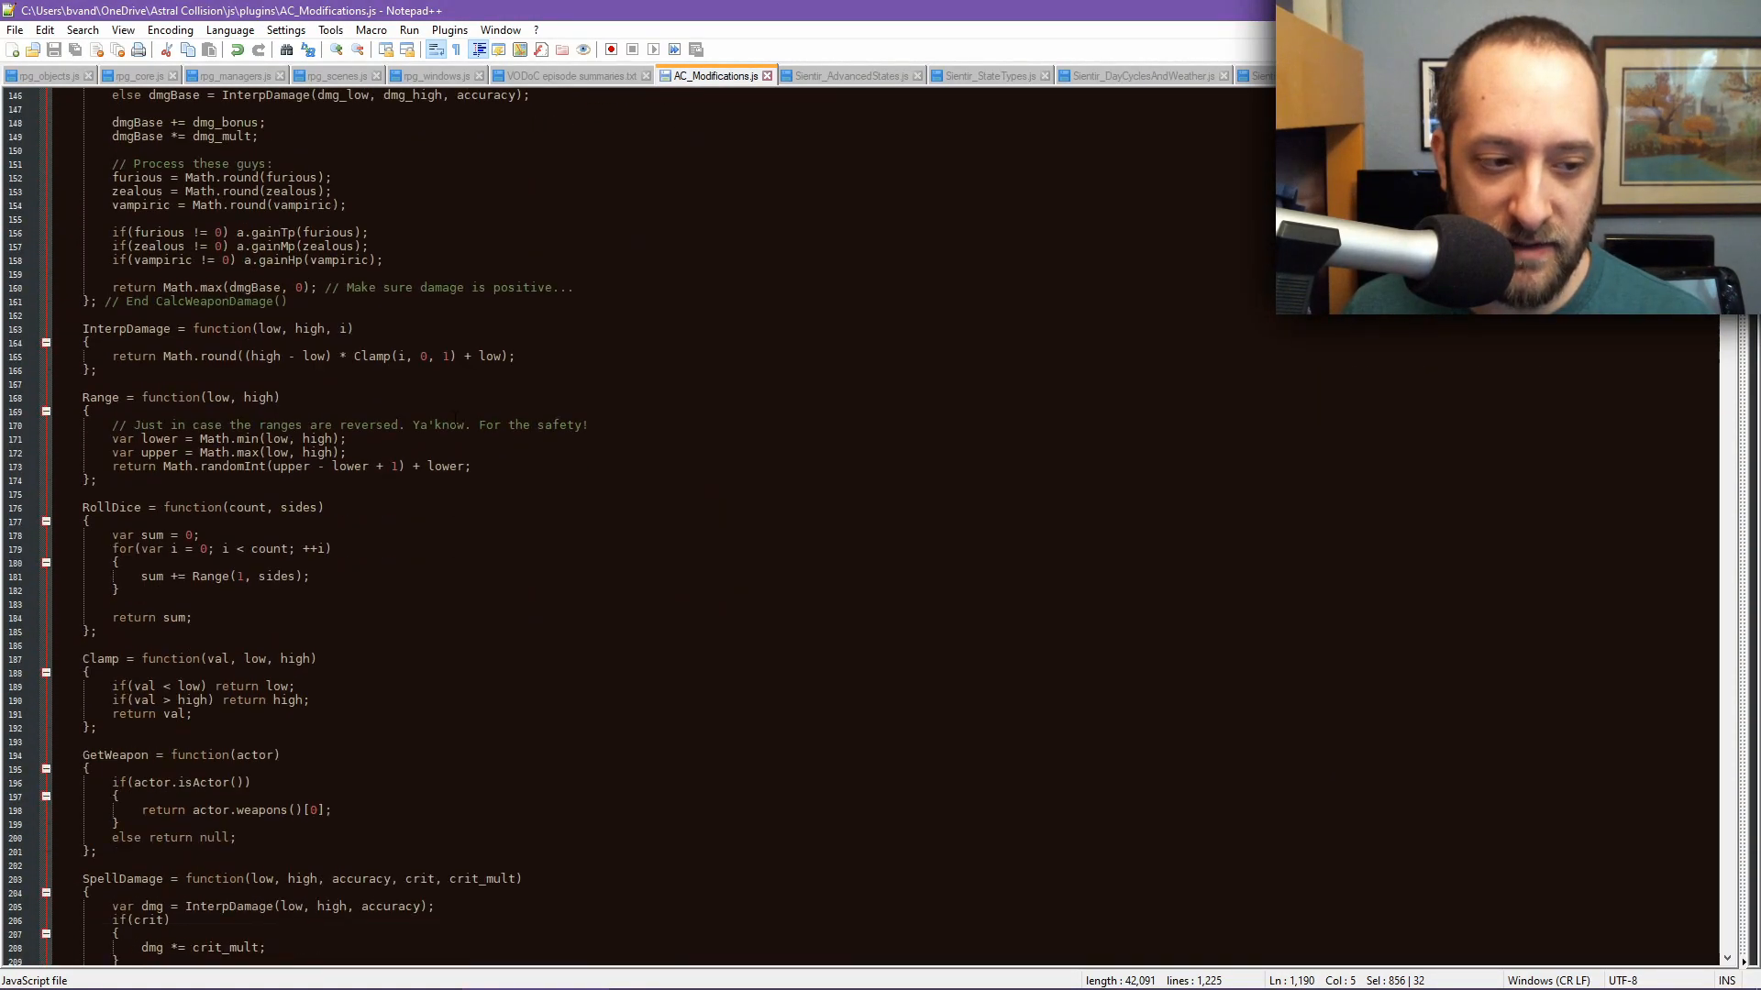
scroll(449, 422, down, 10)
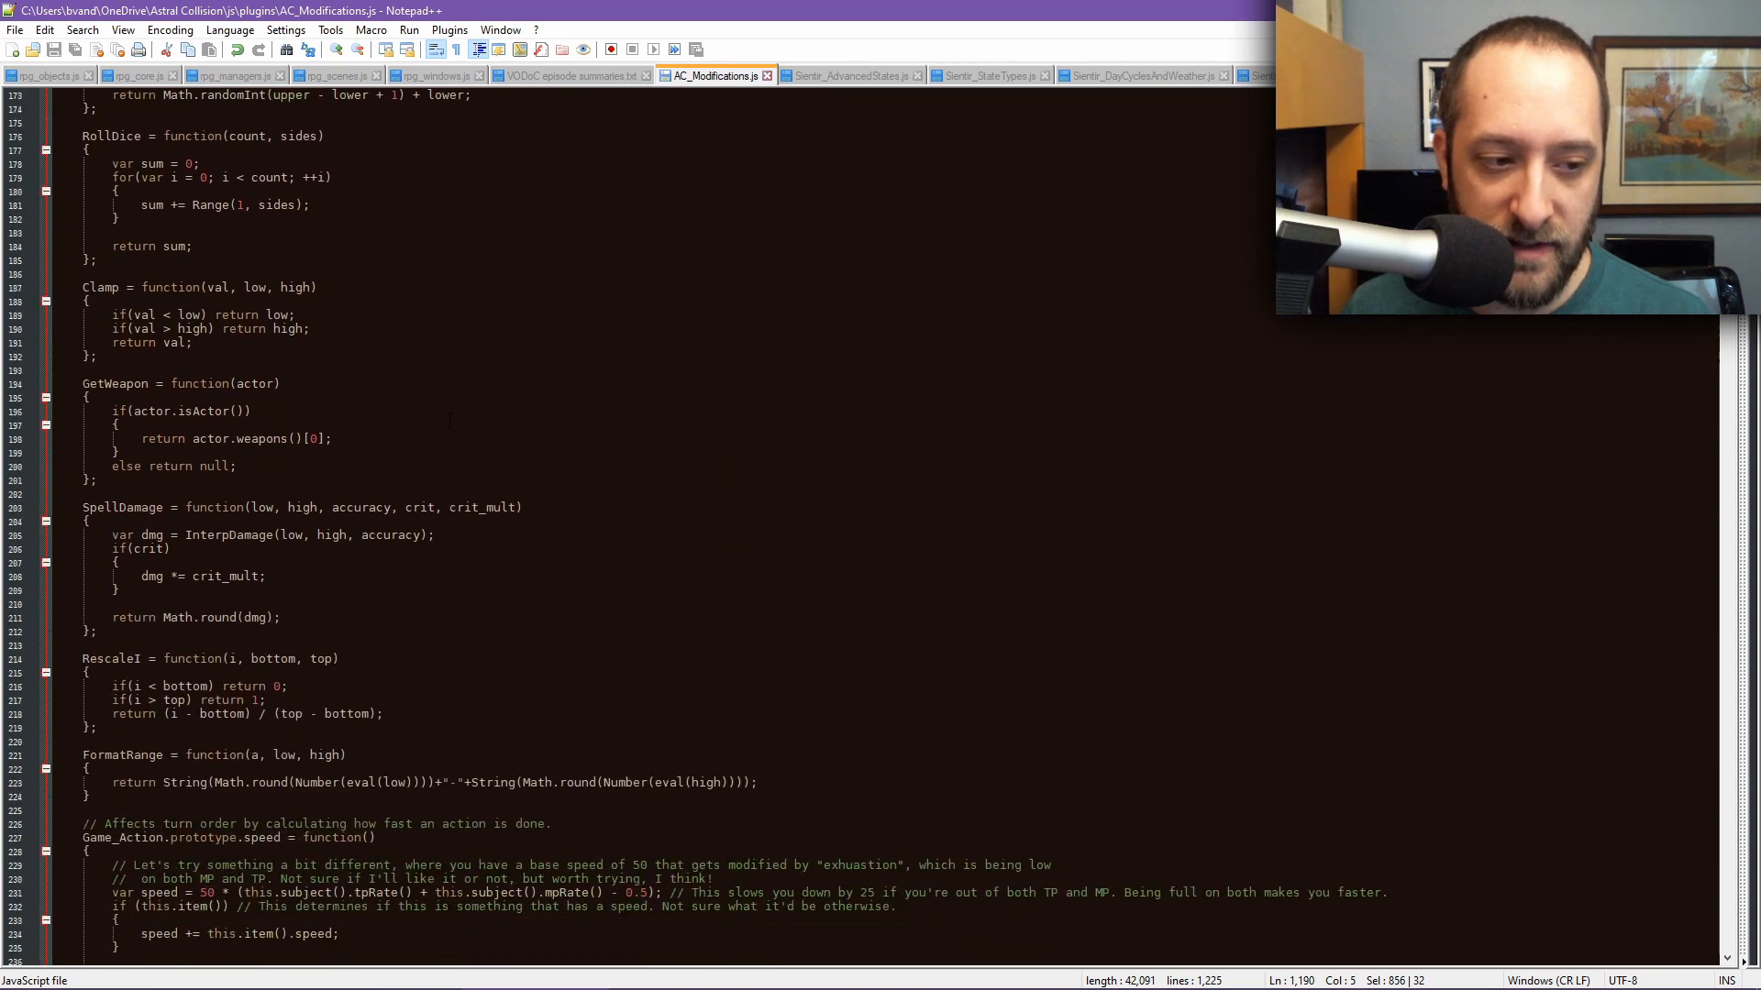
scroll(450, 422, down, 3)
drag(114, 467, 84, 346)
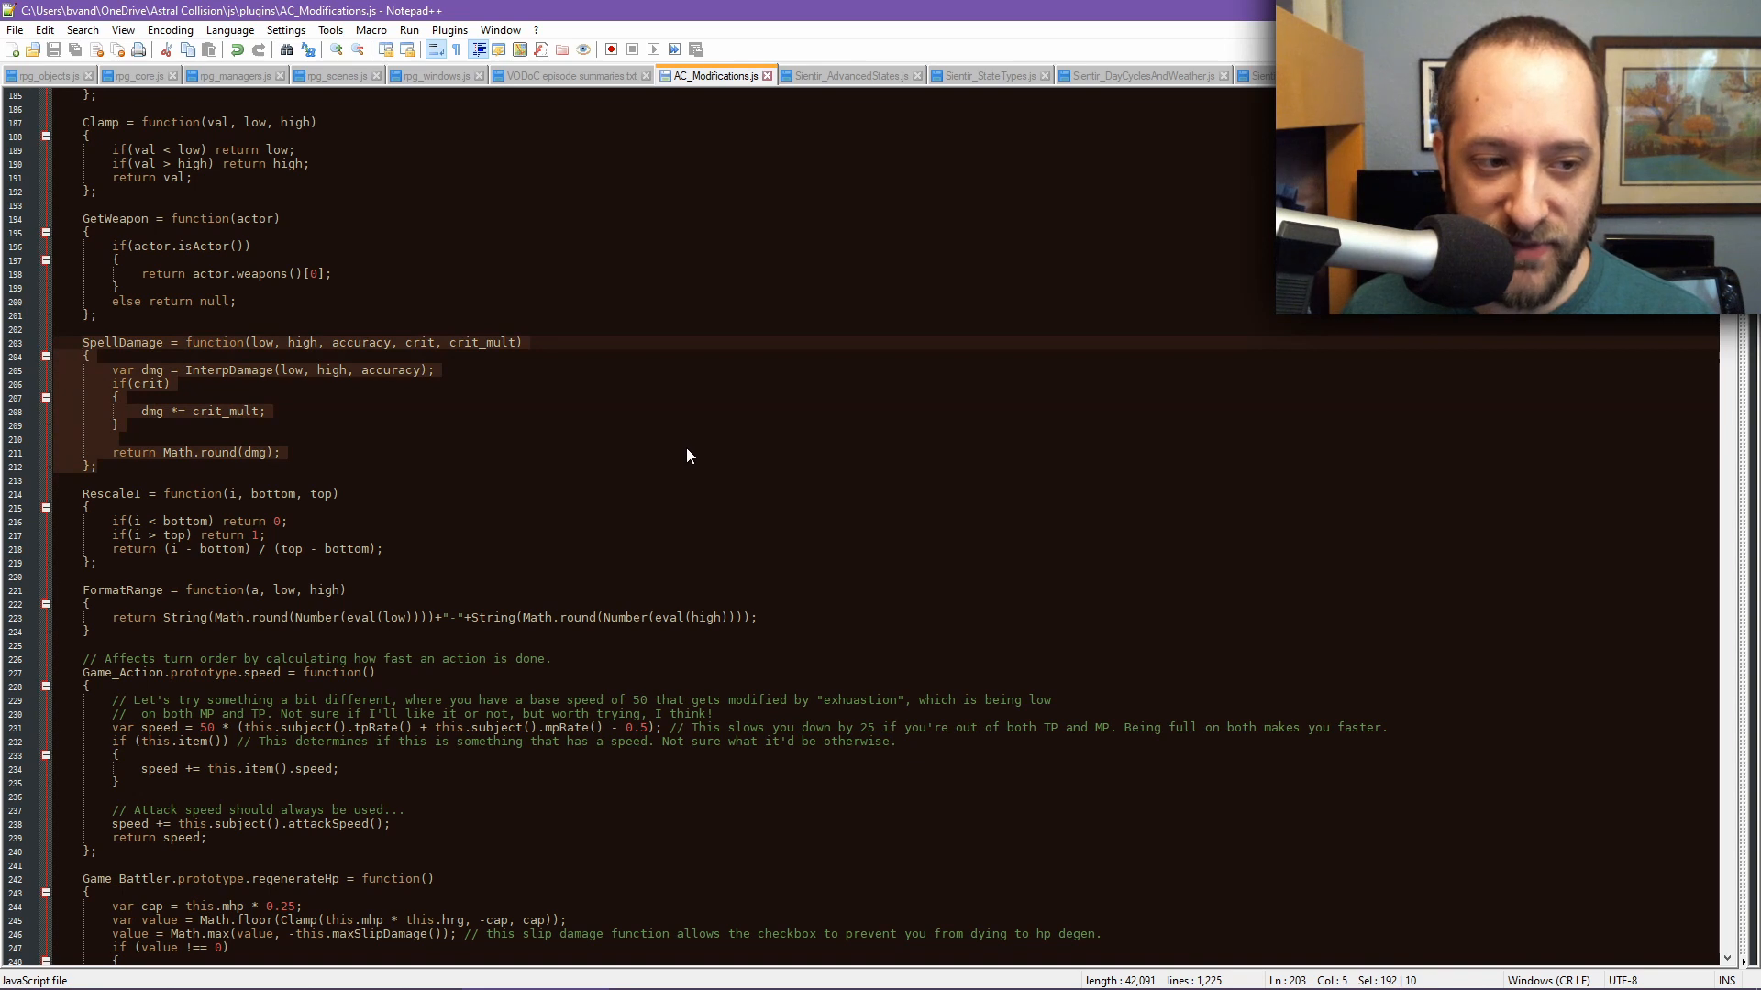
Highlight the parameters of the SpellDamage function one after another, from low through accuracy and crit to crit_mult
scroll(1390, 562, up, 3)
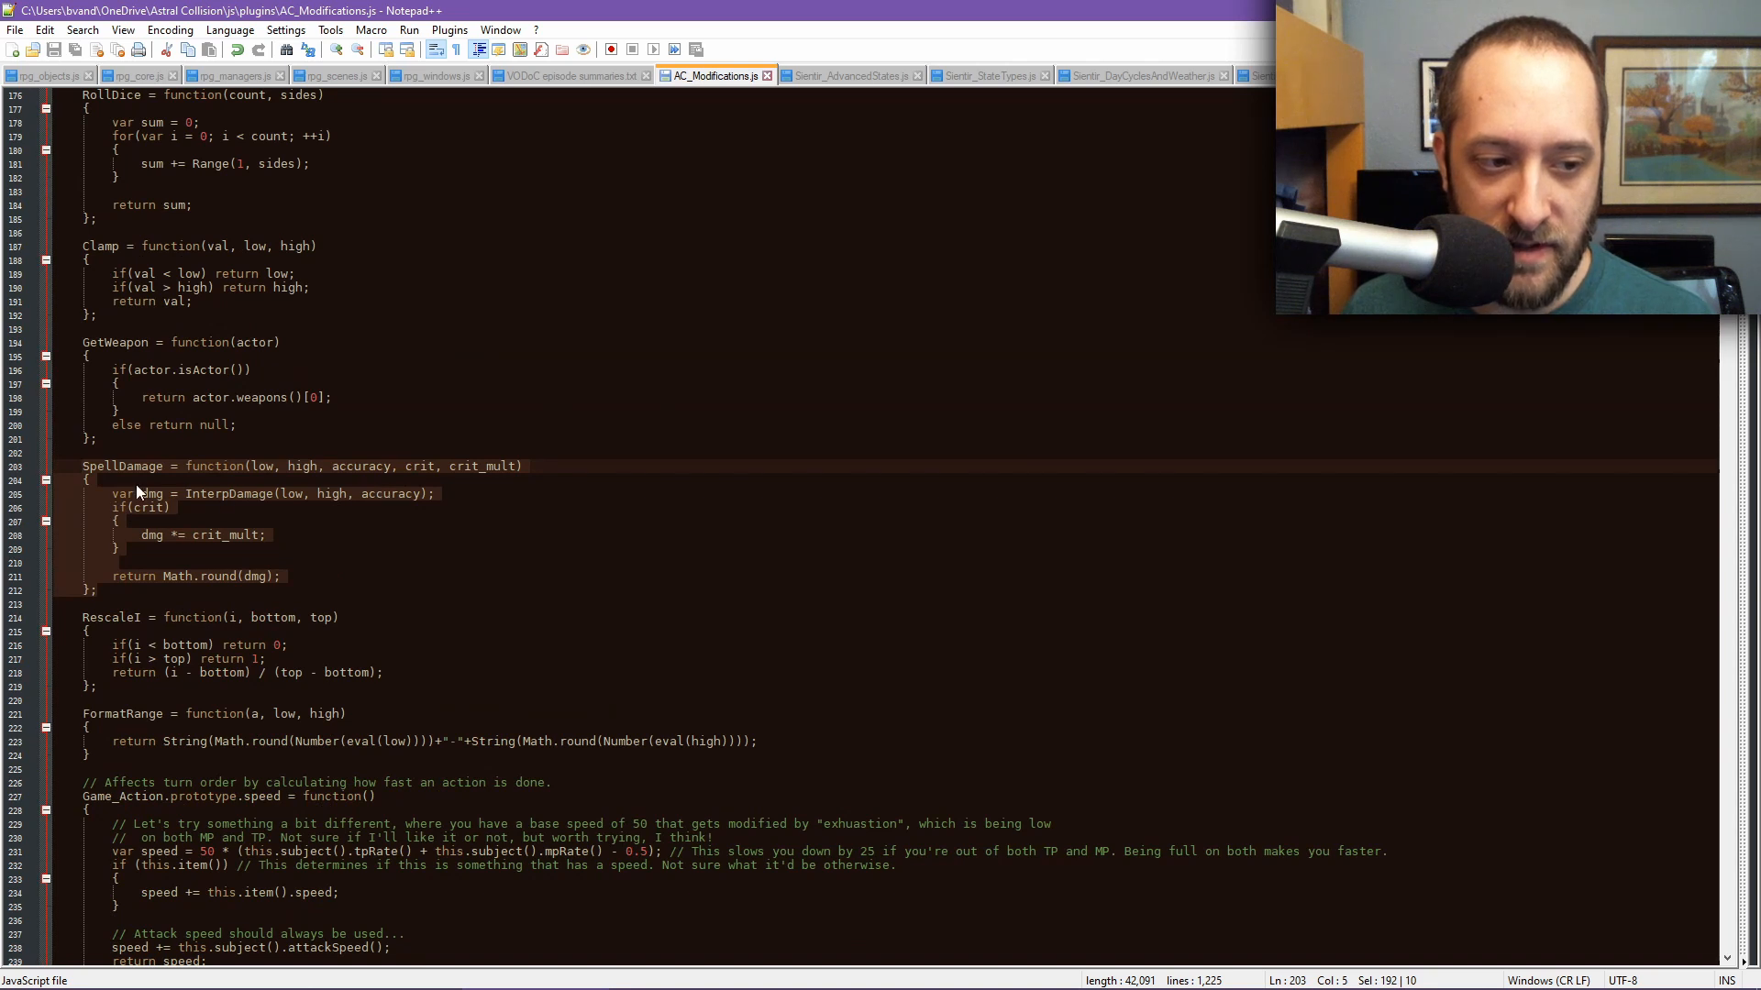
double_click(260, 467)
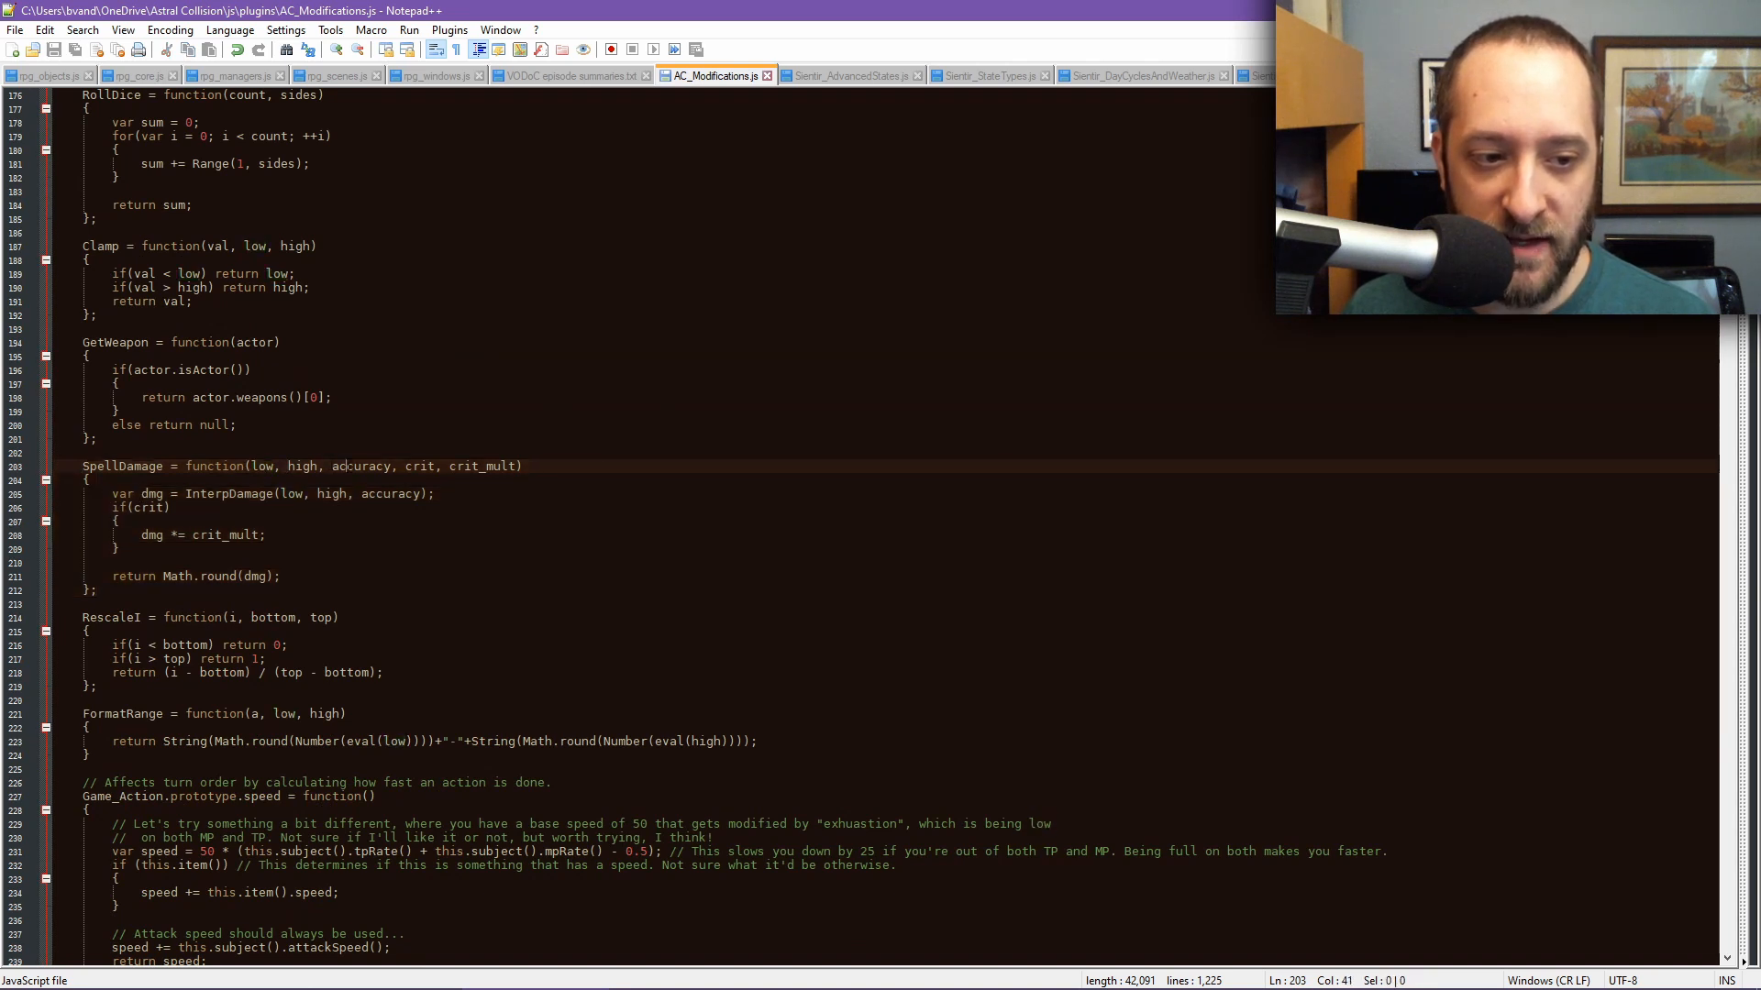
double_click(361, 467)
double_click(417, 467)
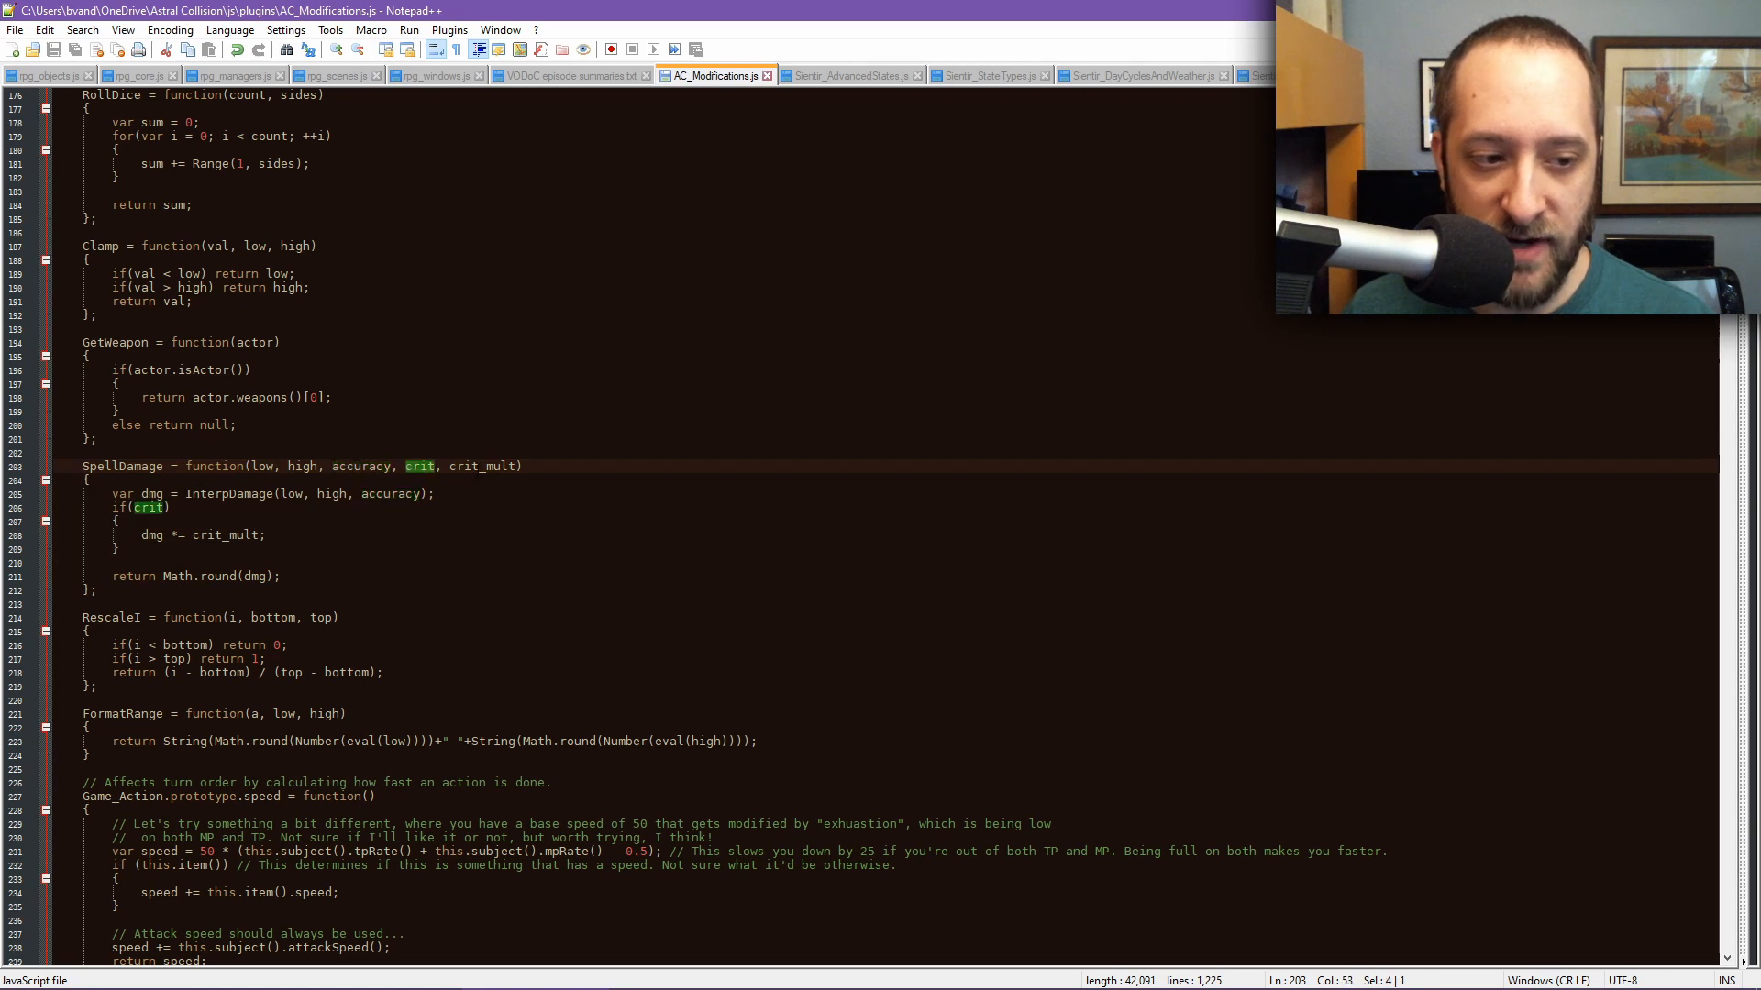
double_click(483, 467)
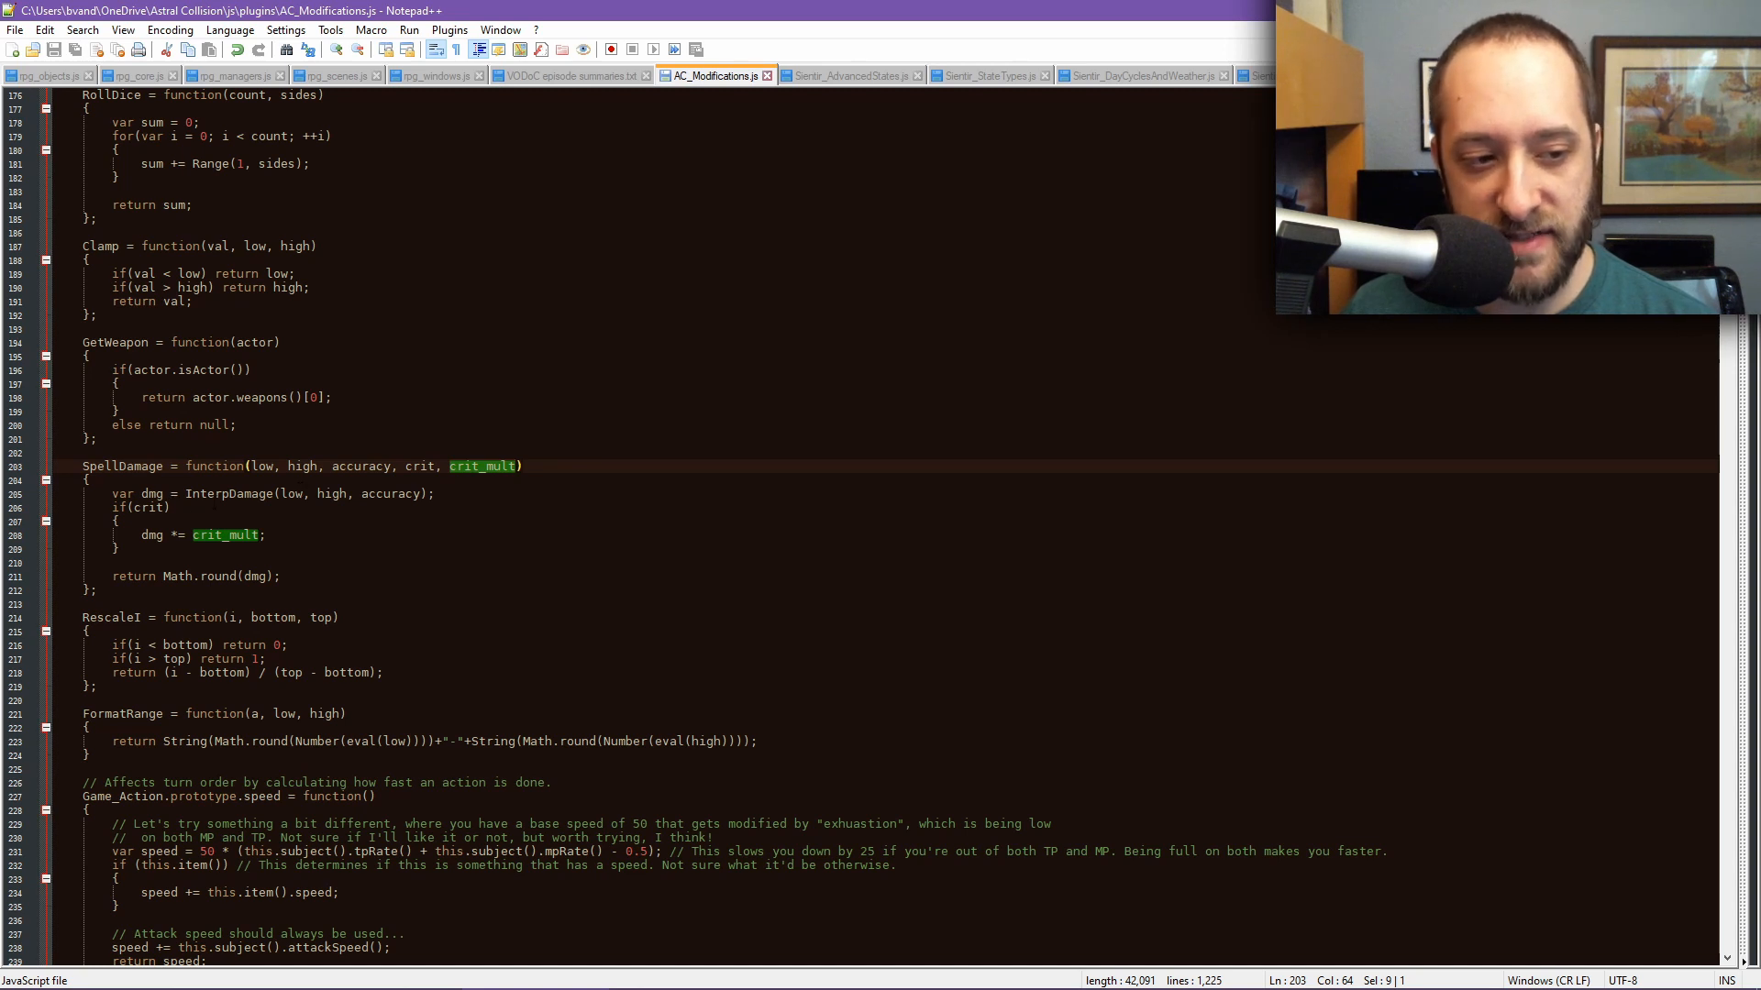
Highlight the InterpDamage call inside SpellDamage and review the InterpDamage definition and its use in the weapon damage code
click(460, 493)
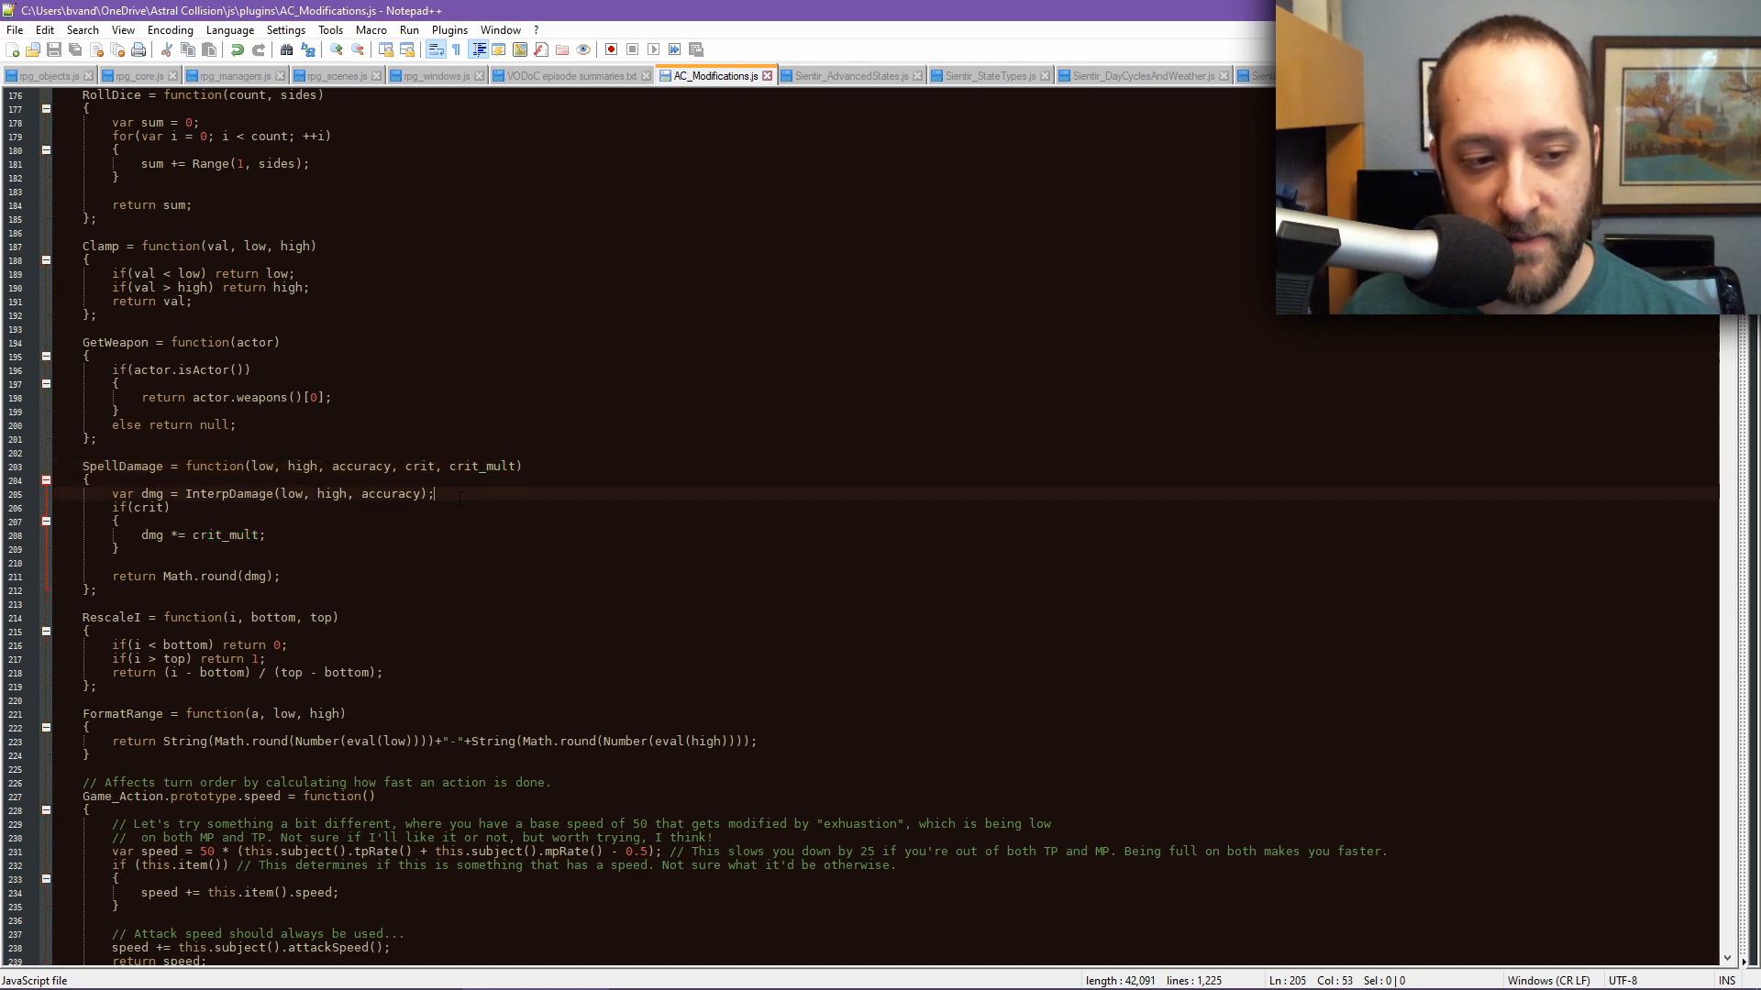
drag(187, 494, 274, 494)
scroll(274, 495, up, 11)
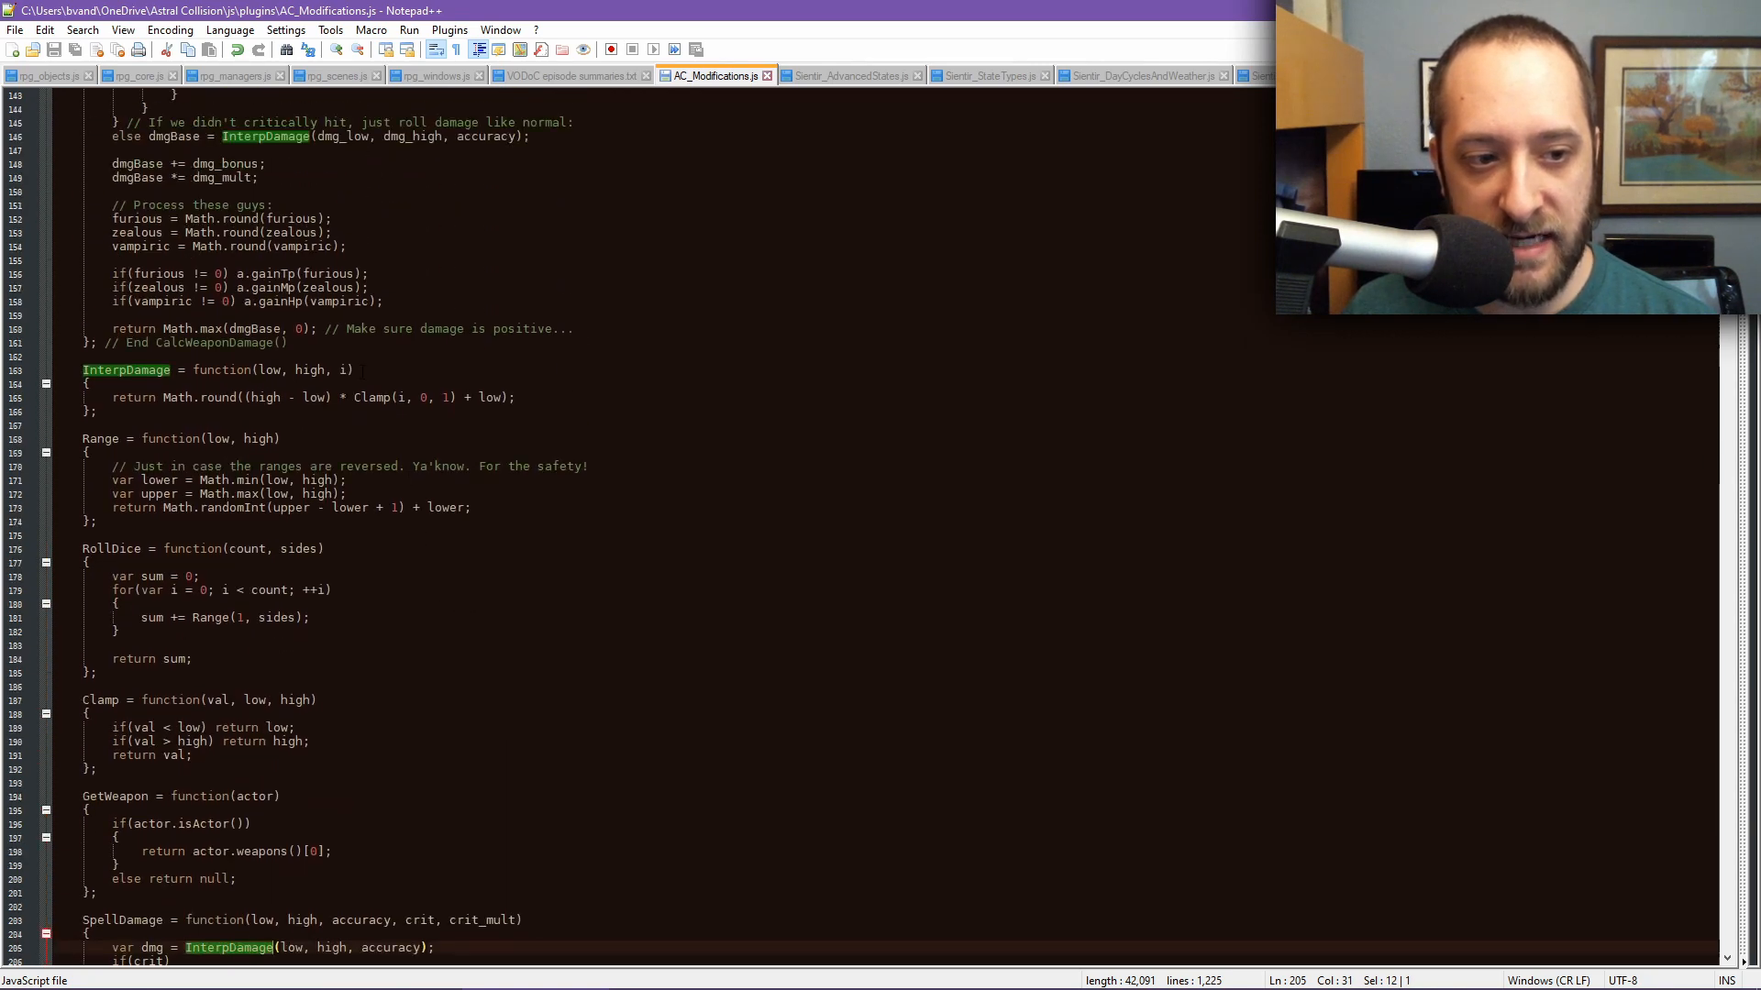
scroll(406, 436, up, 5)
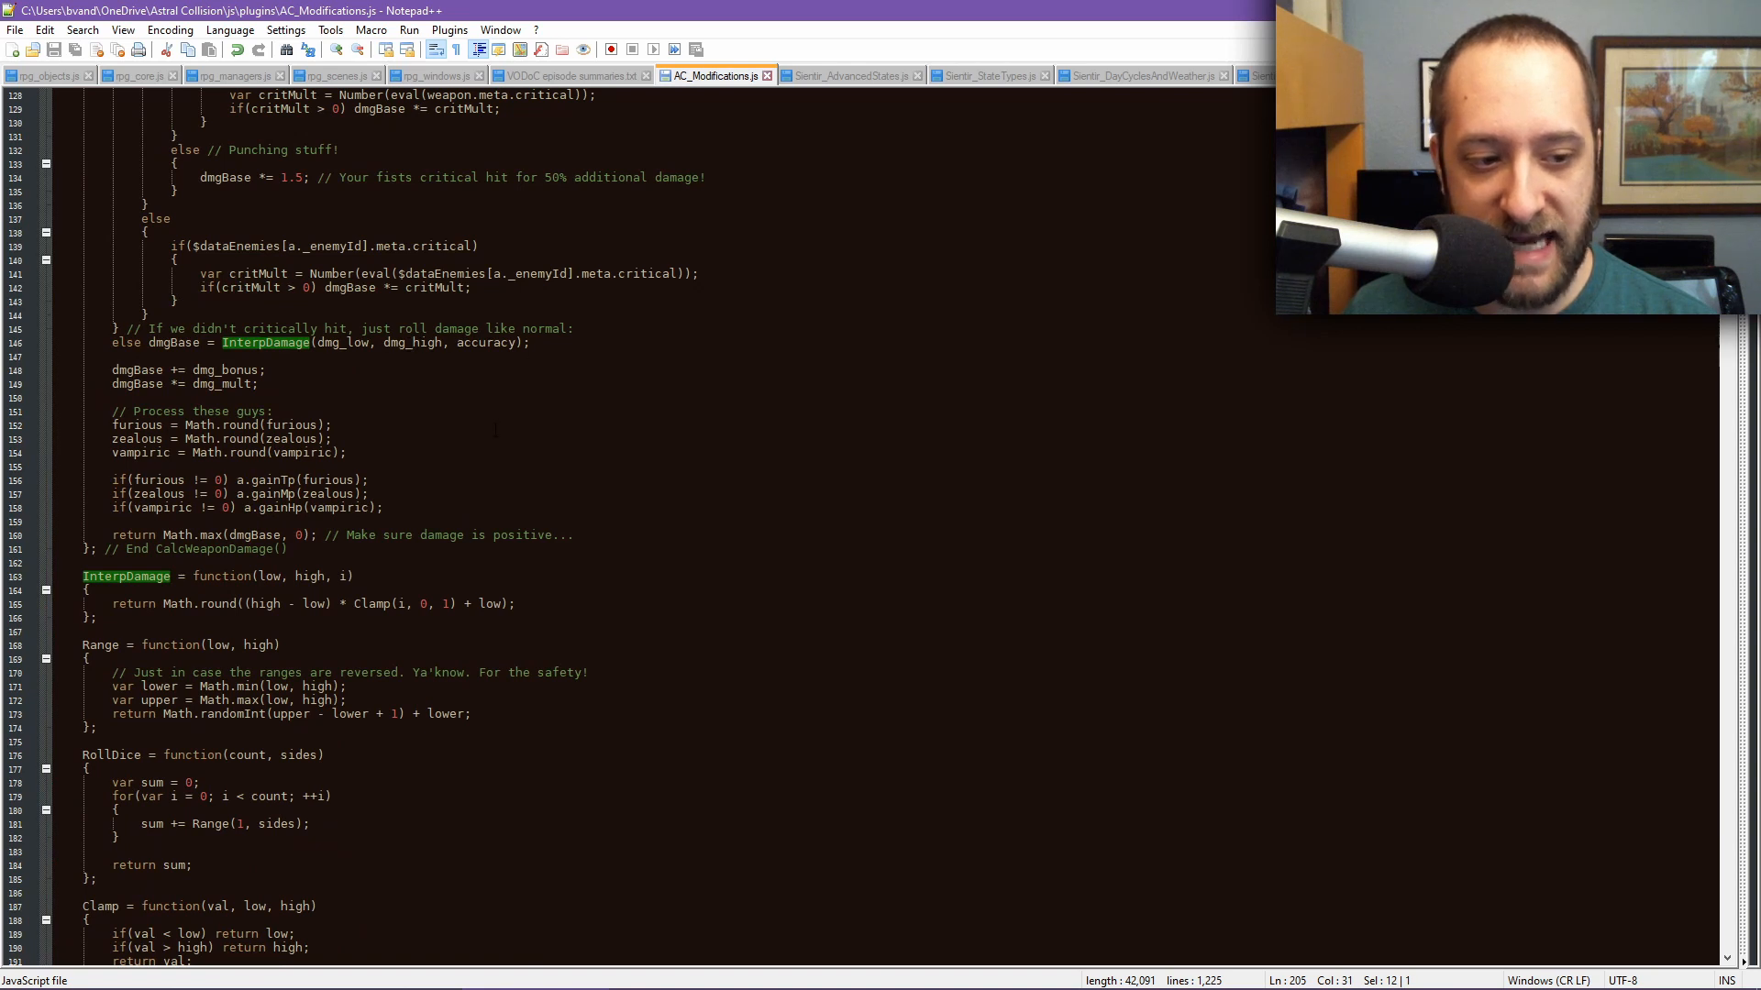
scroll(495, 429, down, 5)
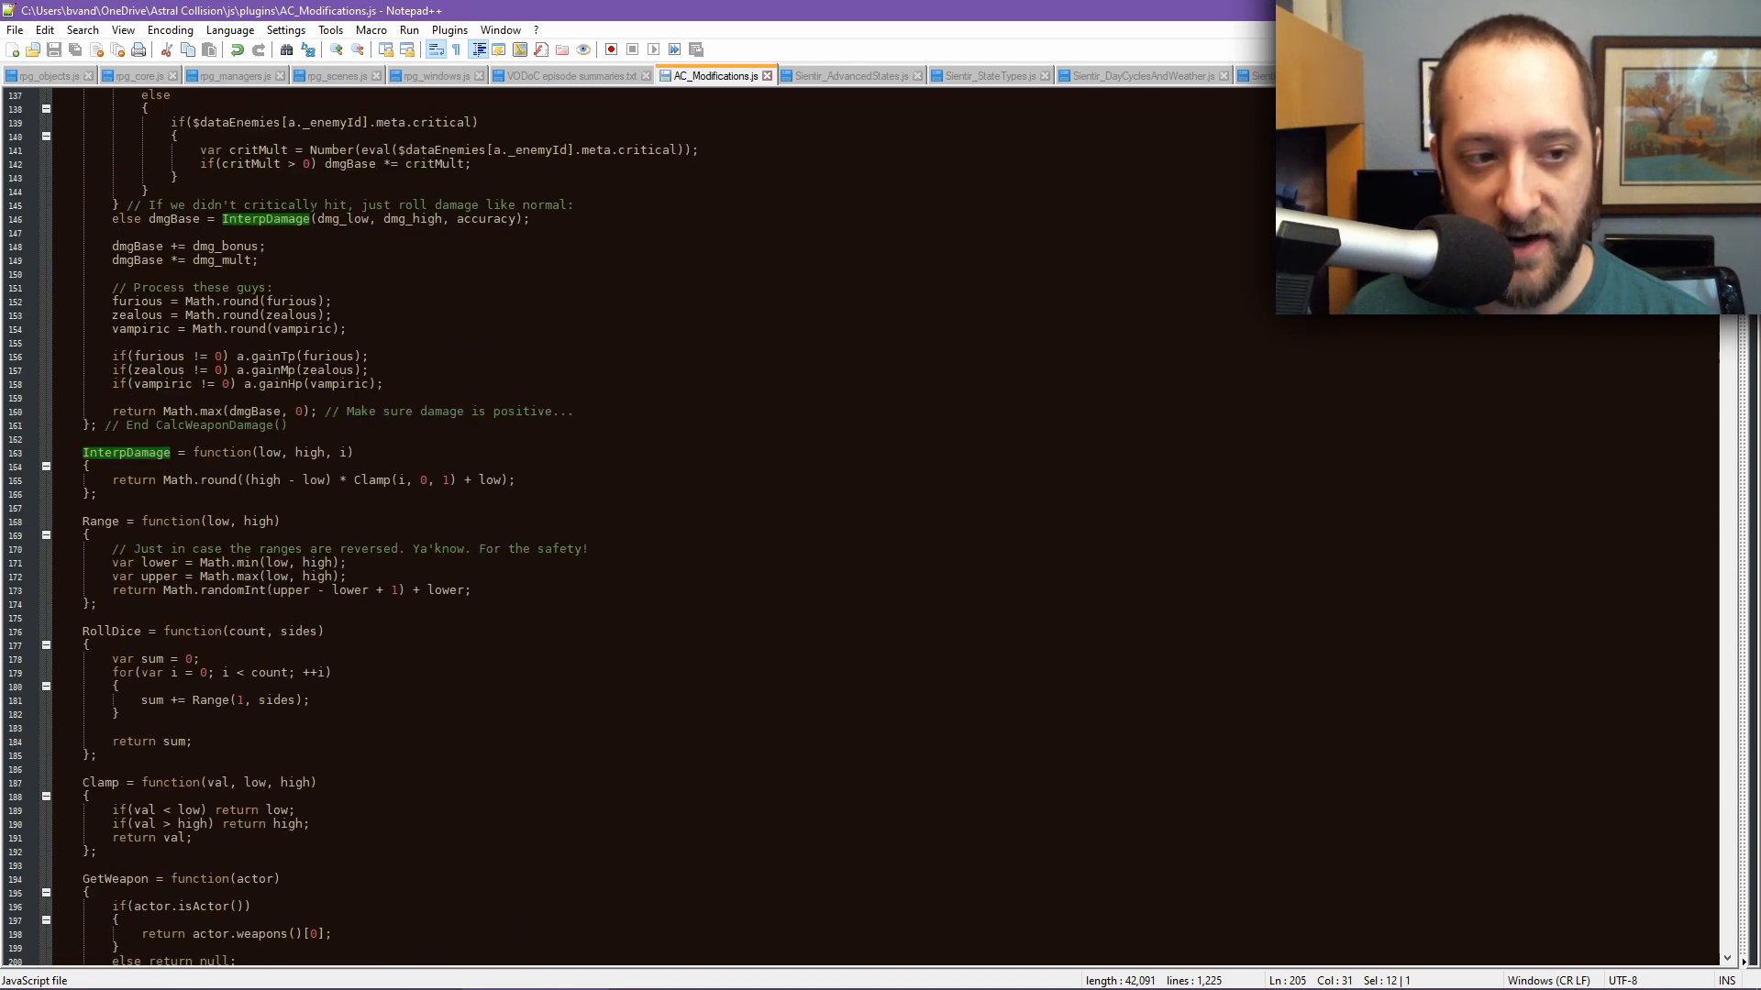
scroll(146, 453, down, 2)
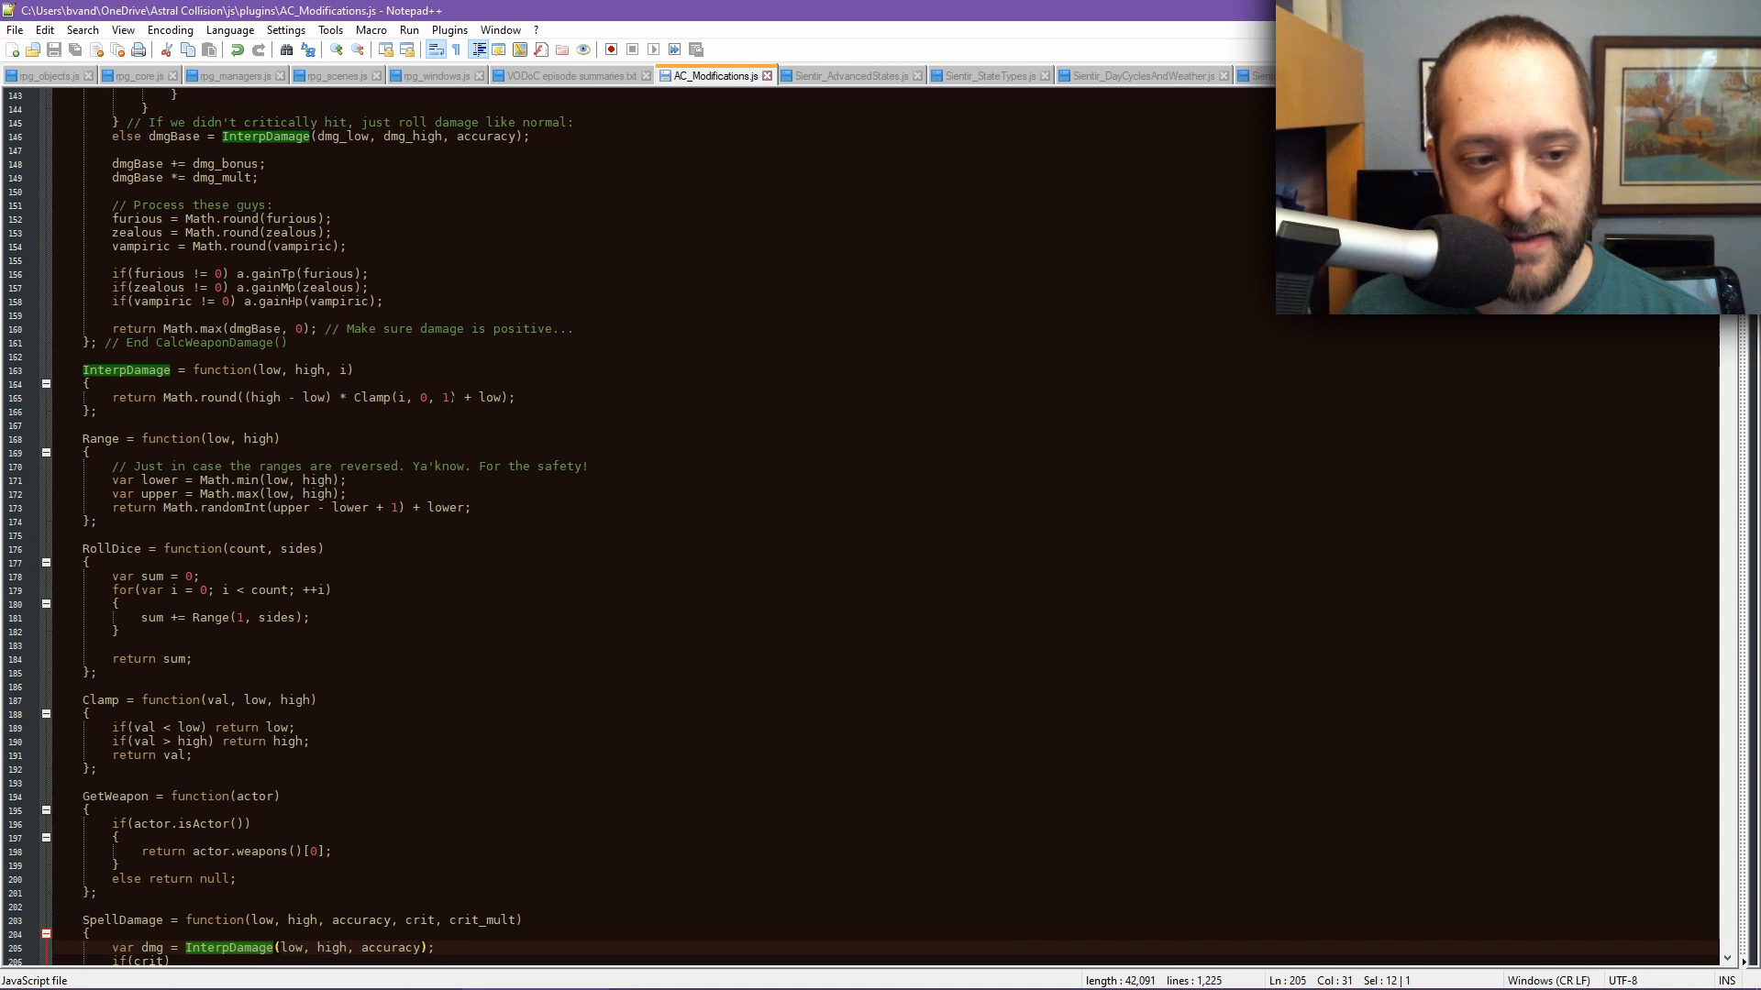
Highlight crit_mult and the returned dmg in SpellDamage, and the name of the RescaleI function below it
scroll(863, 522, down, 10)
scroll(862, 523, down, 2)
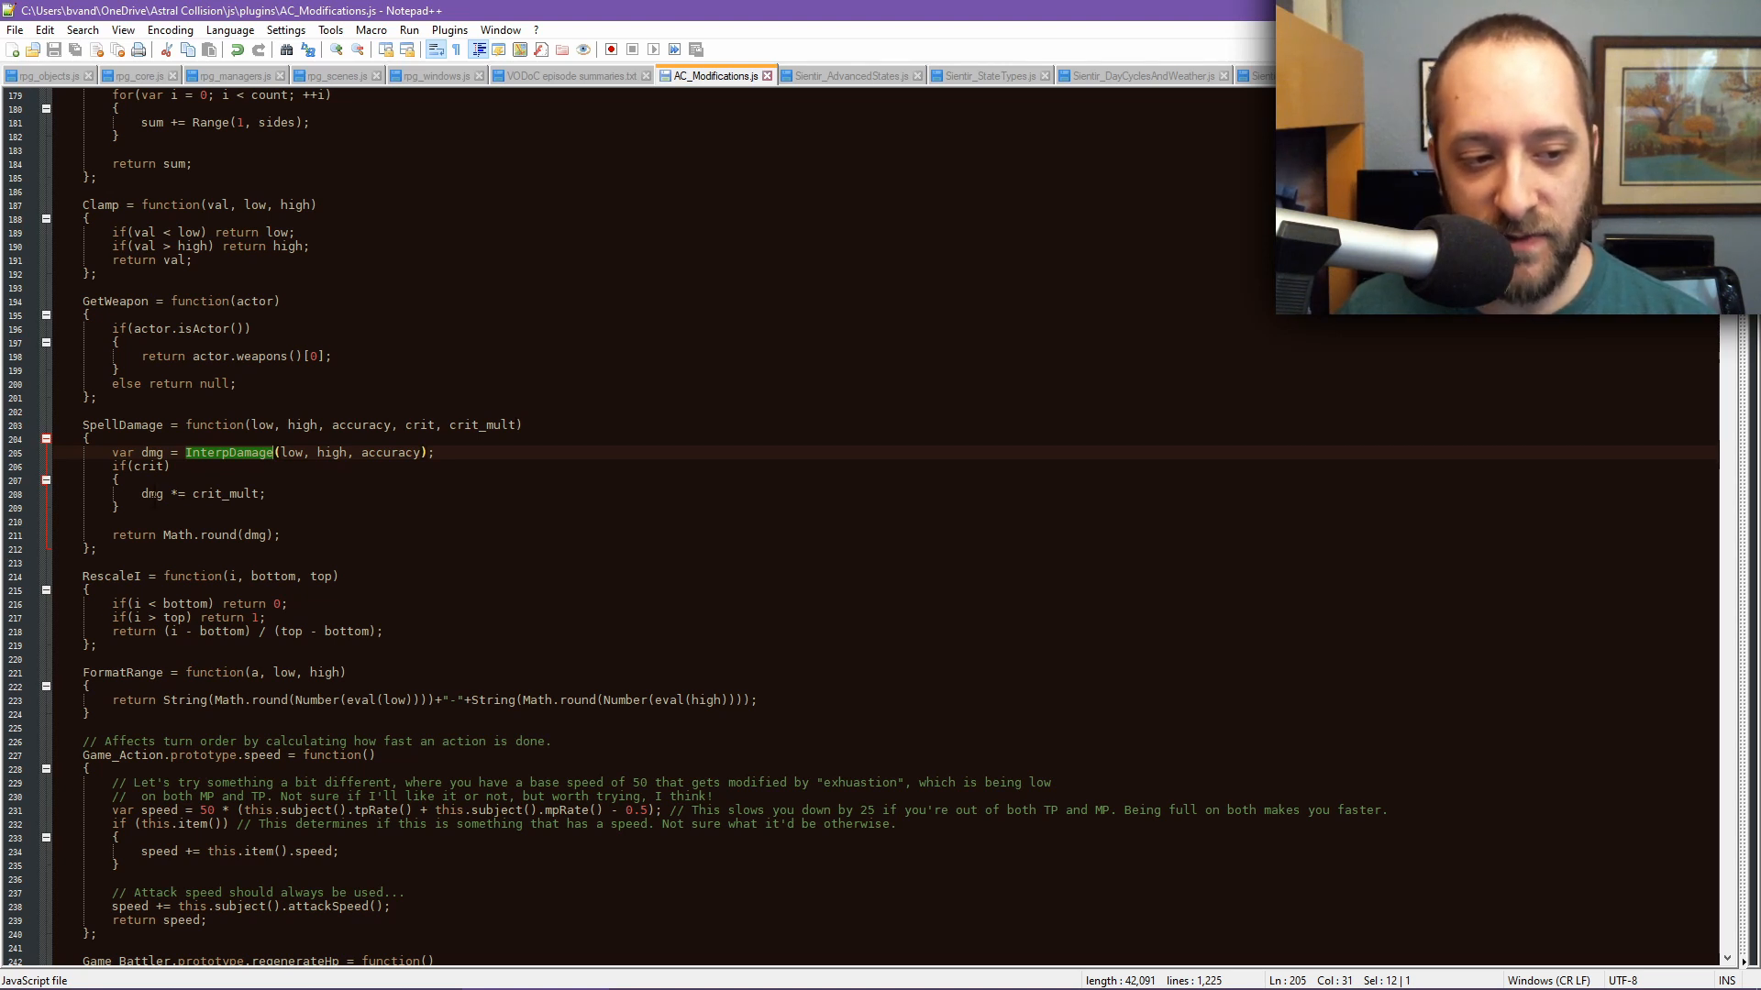
click(151, 495)
double_click(226, 494)
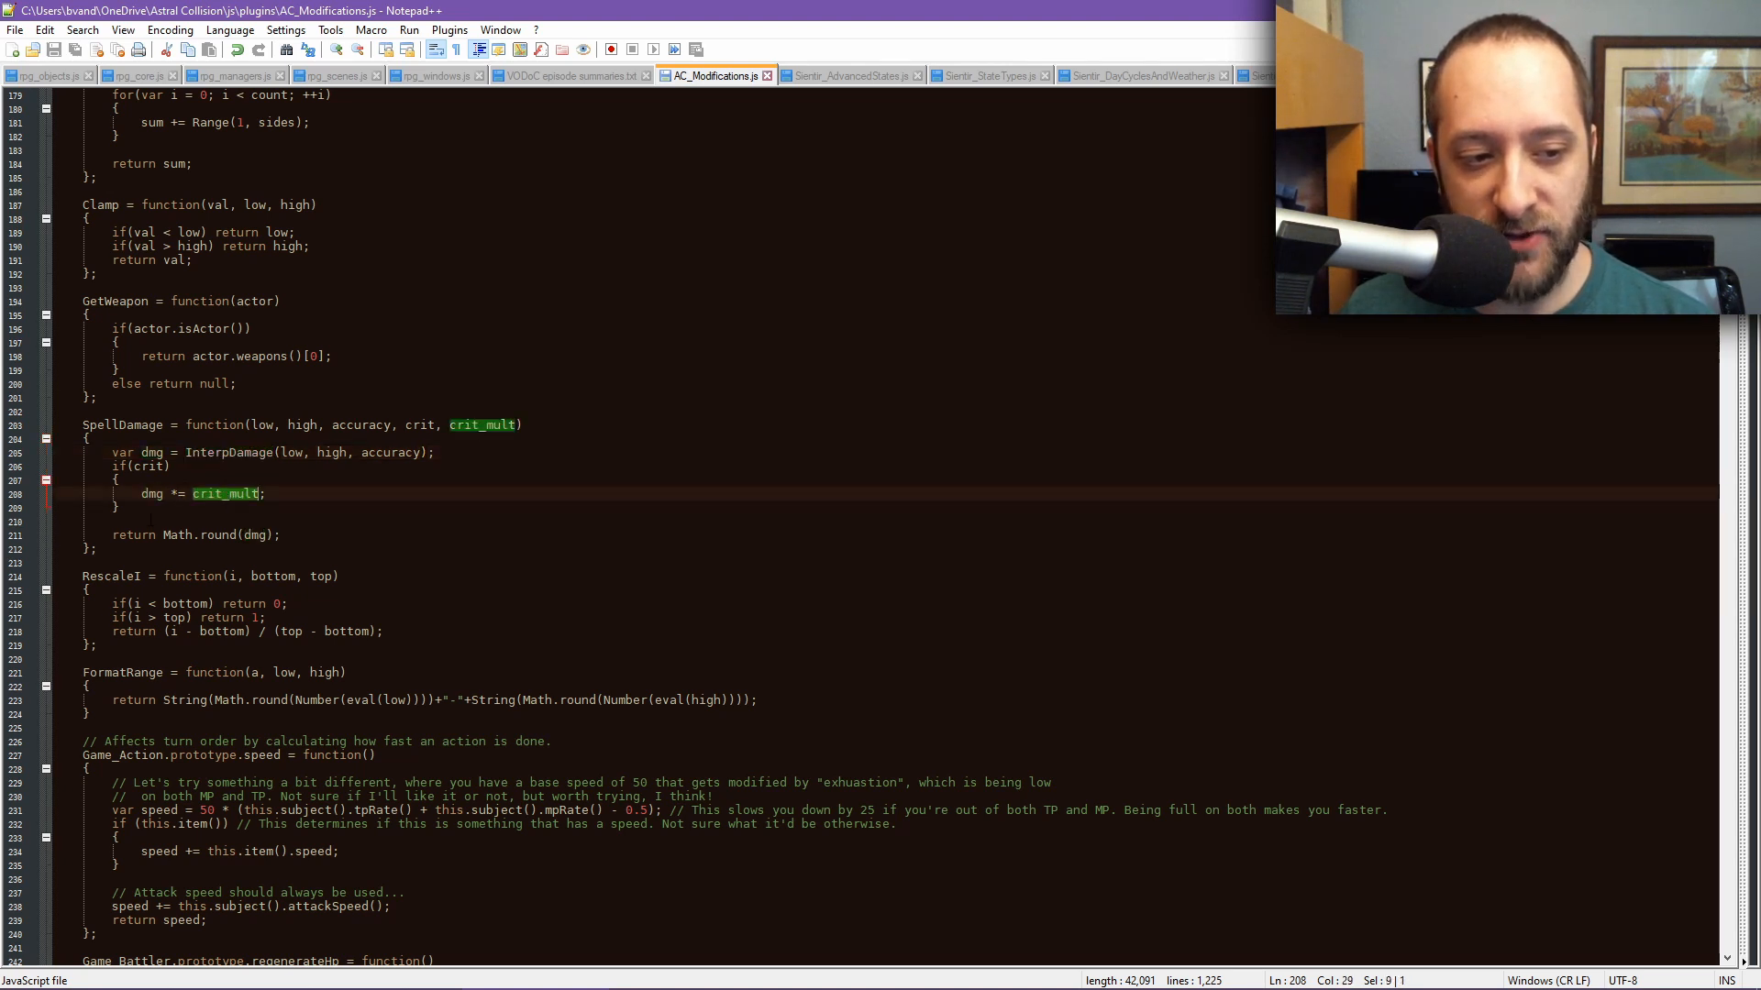
scroll(229, 505, down, 1)
double_click(254, 495)
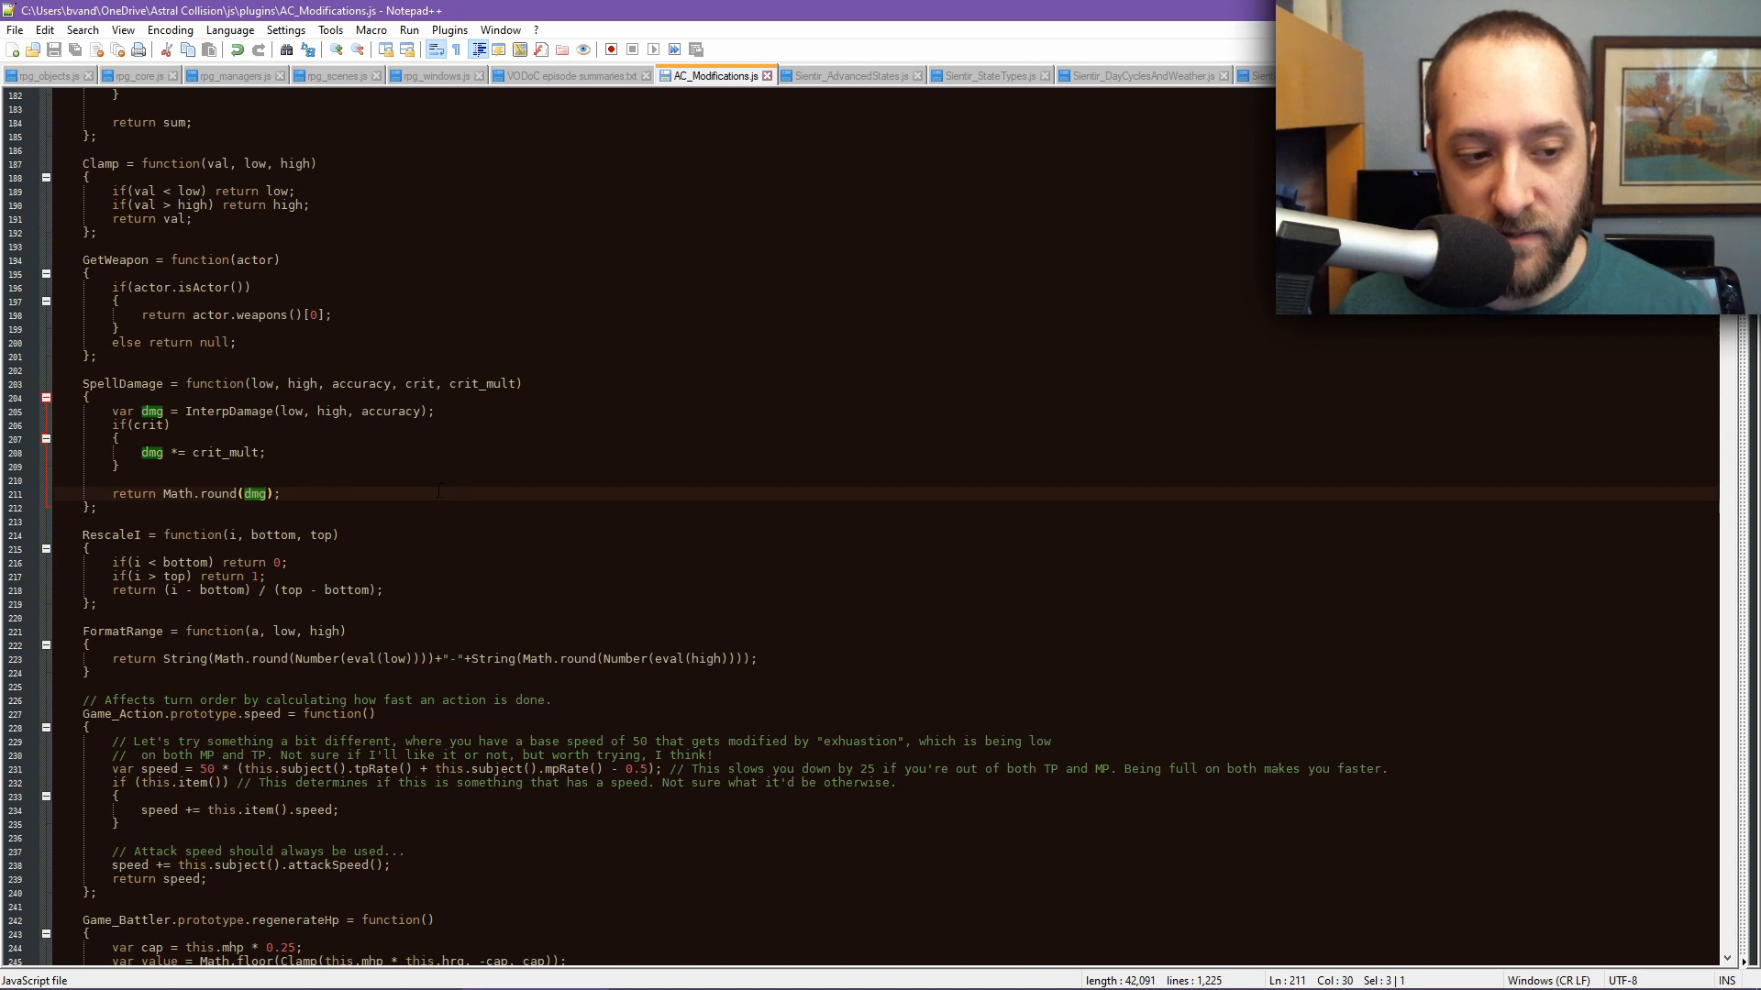
double_click(123, 537)
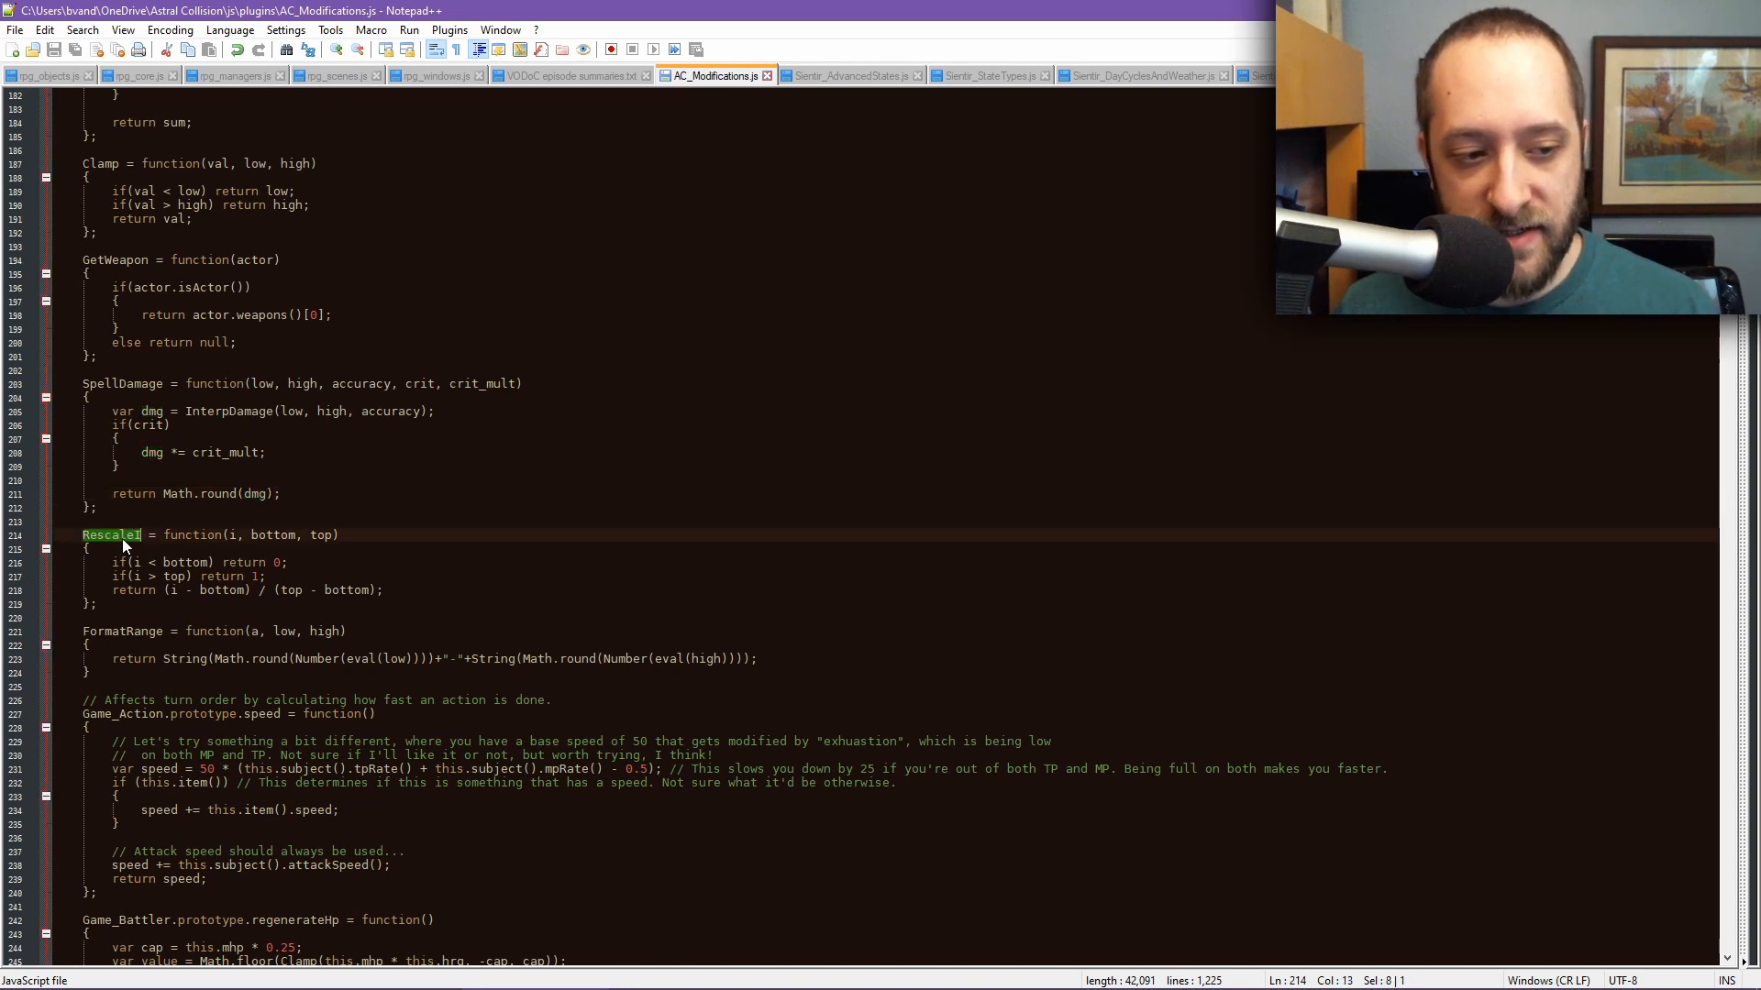
scroll(731, 482, down, 3)
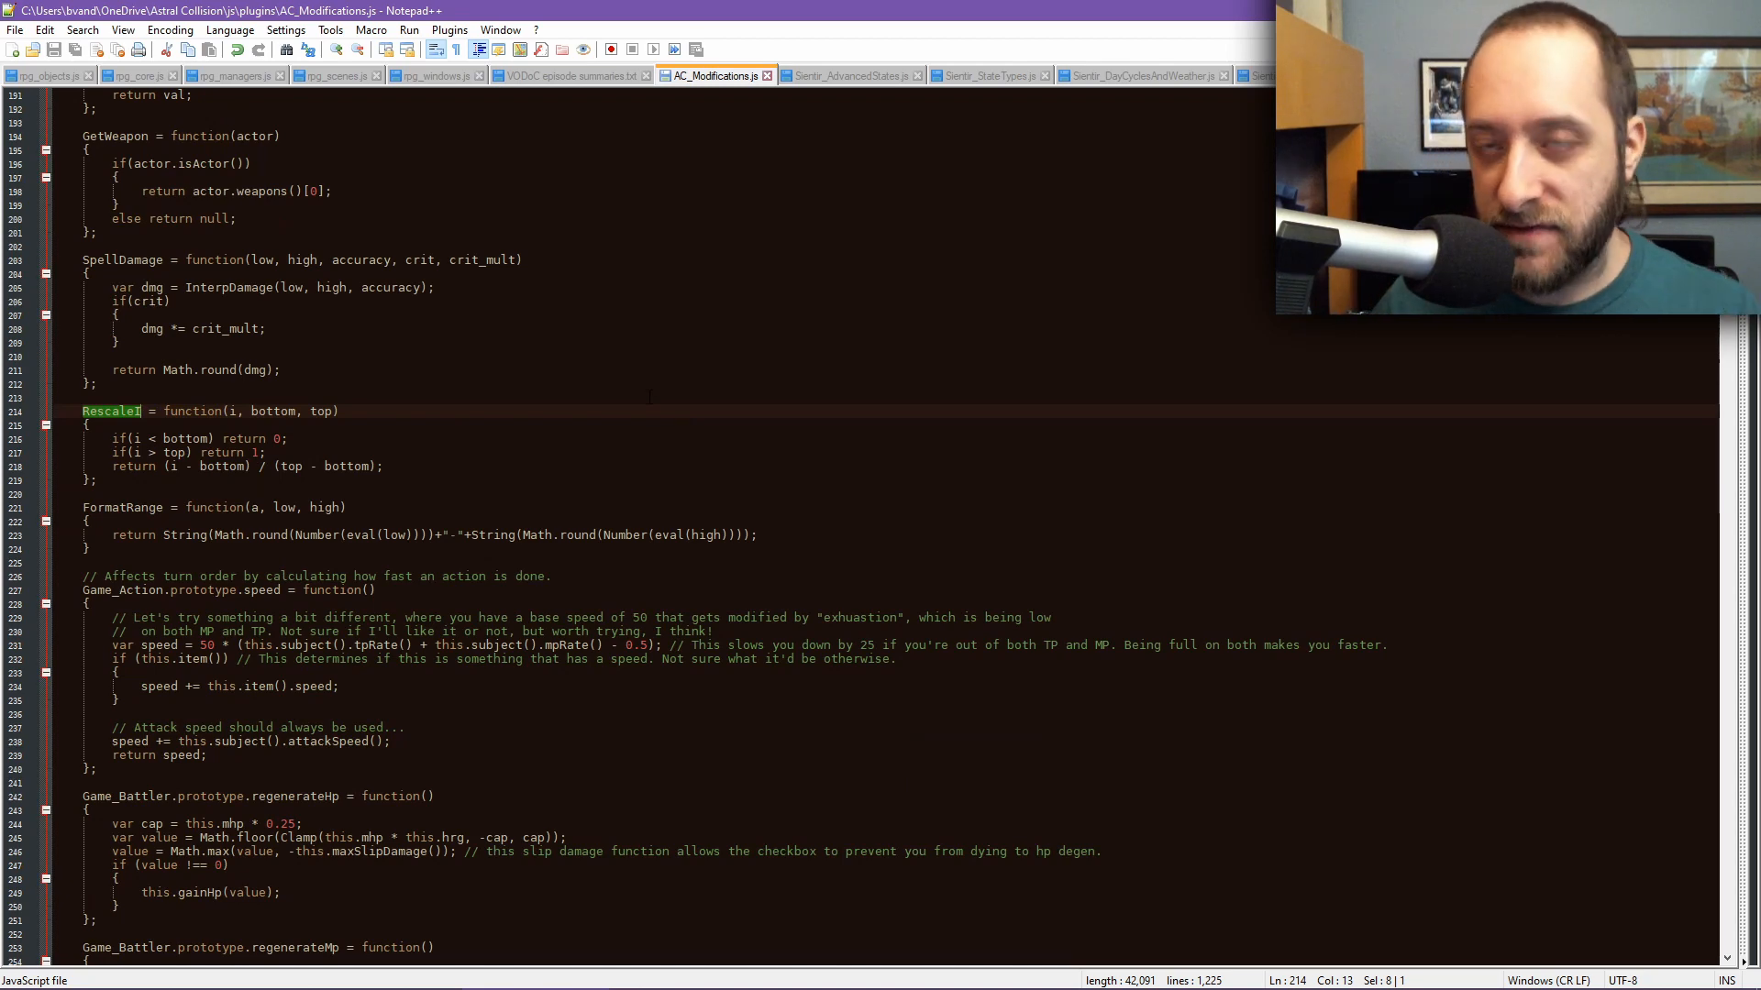
Switch to RPG Maker MV and show the Valiant Attack skill among the unique skills in the database
mouse_move(565, 972)
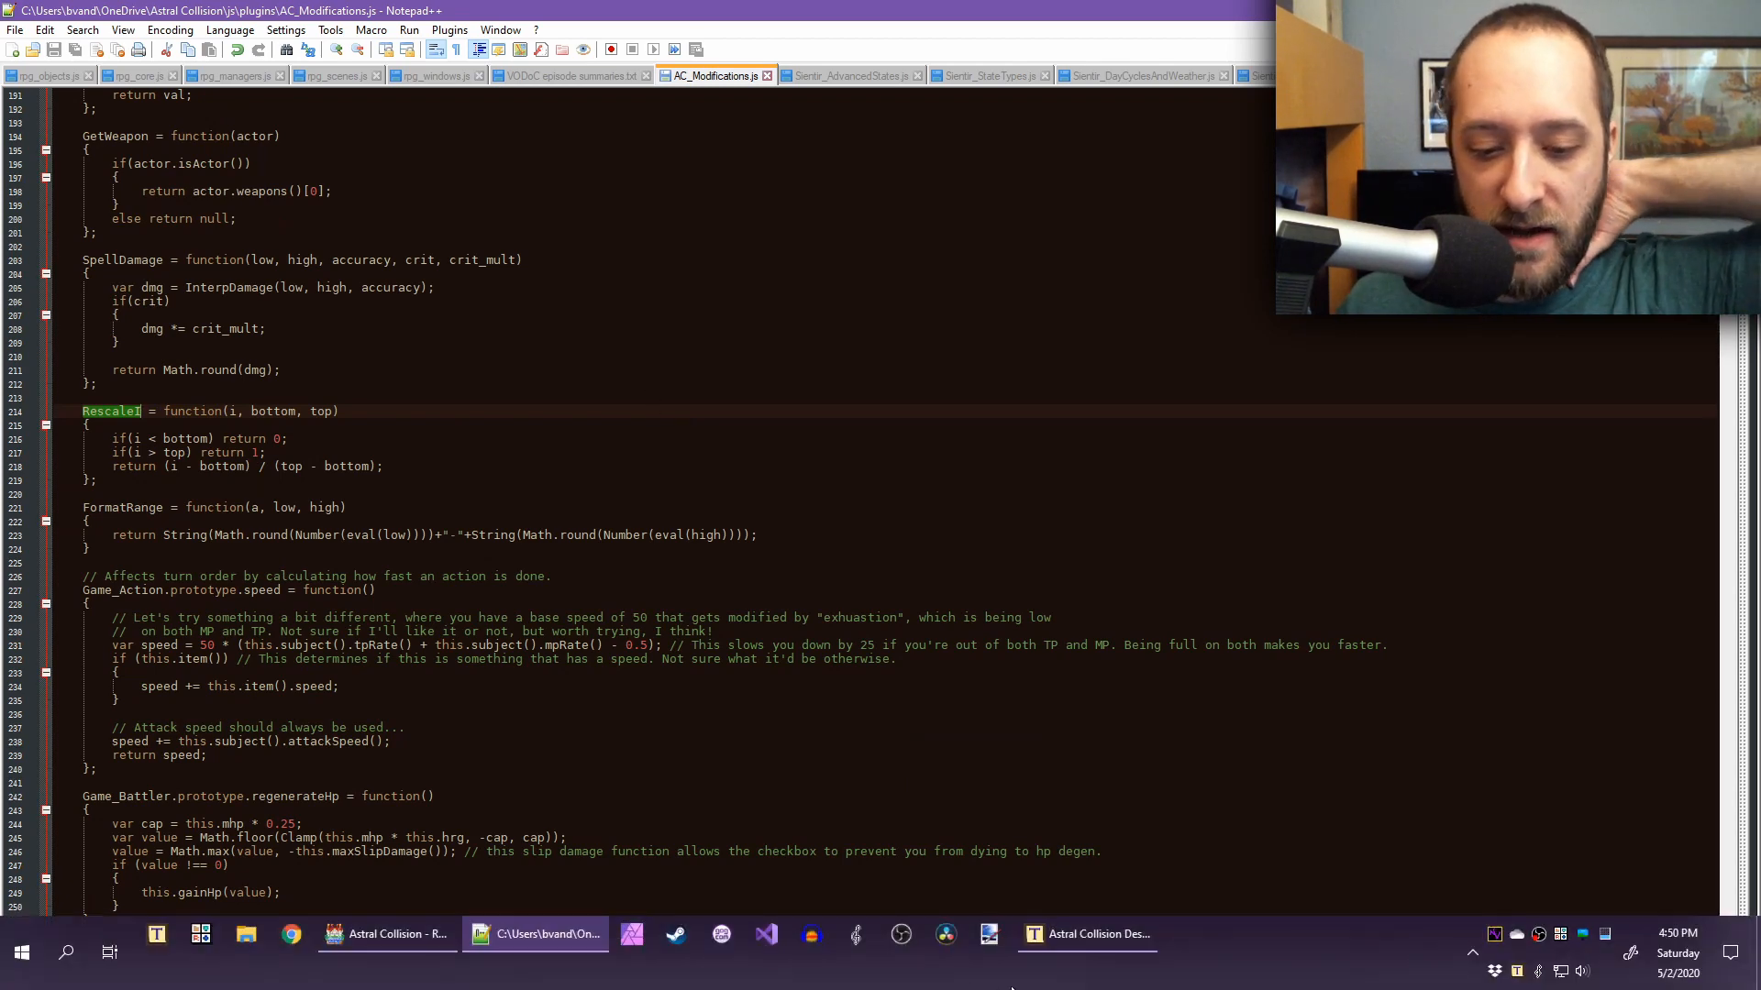
click(387, 935)
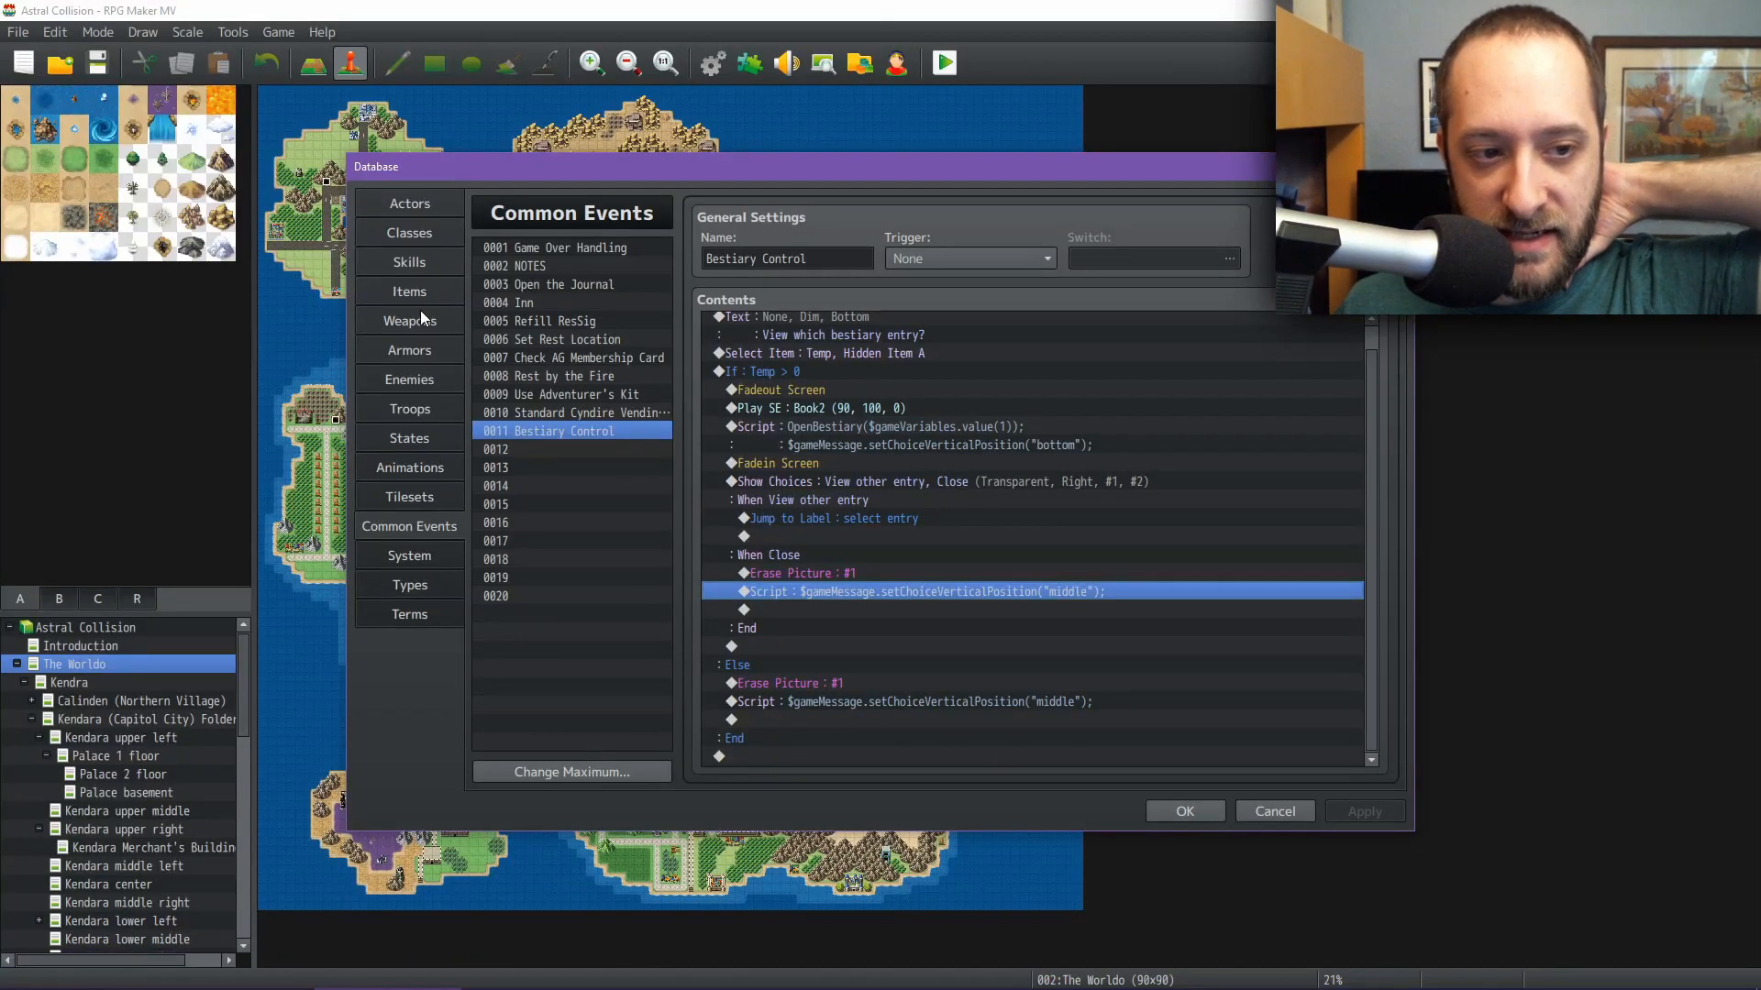
click(409, 262)
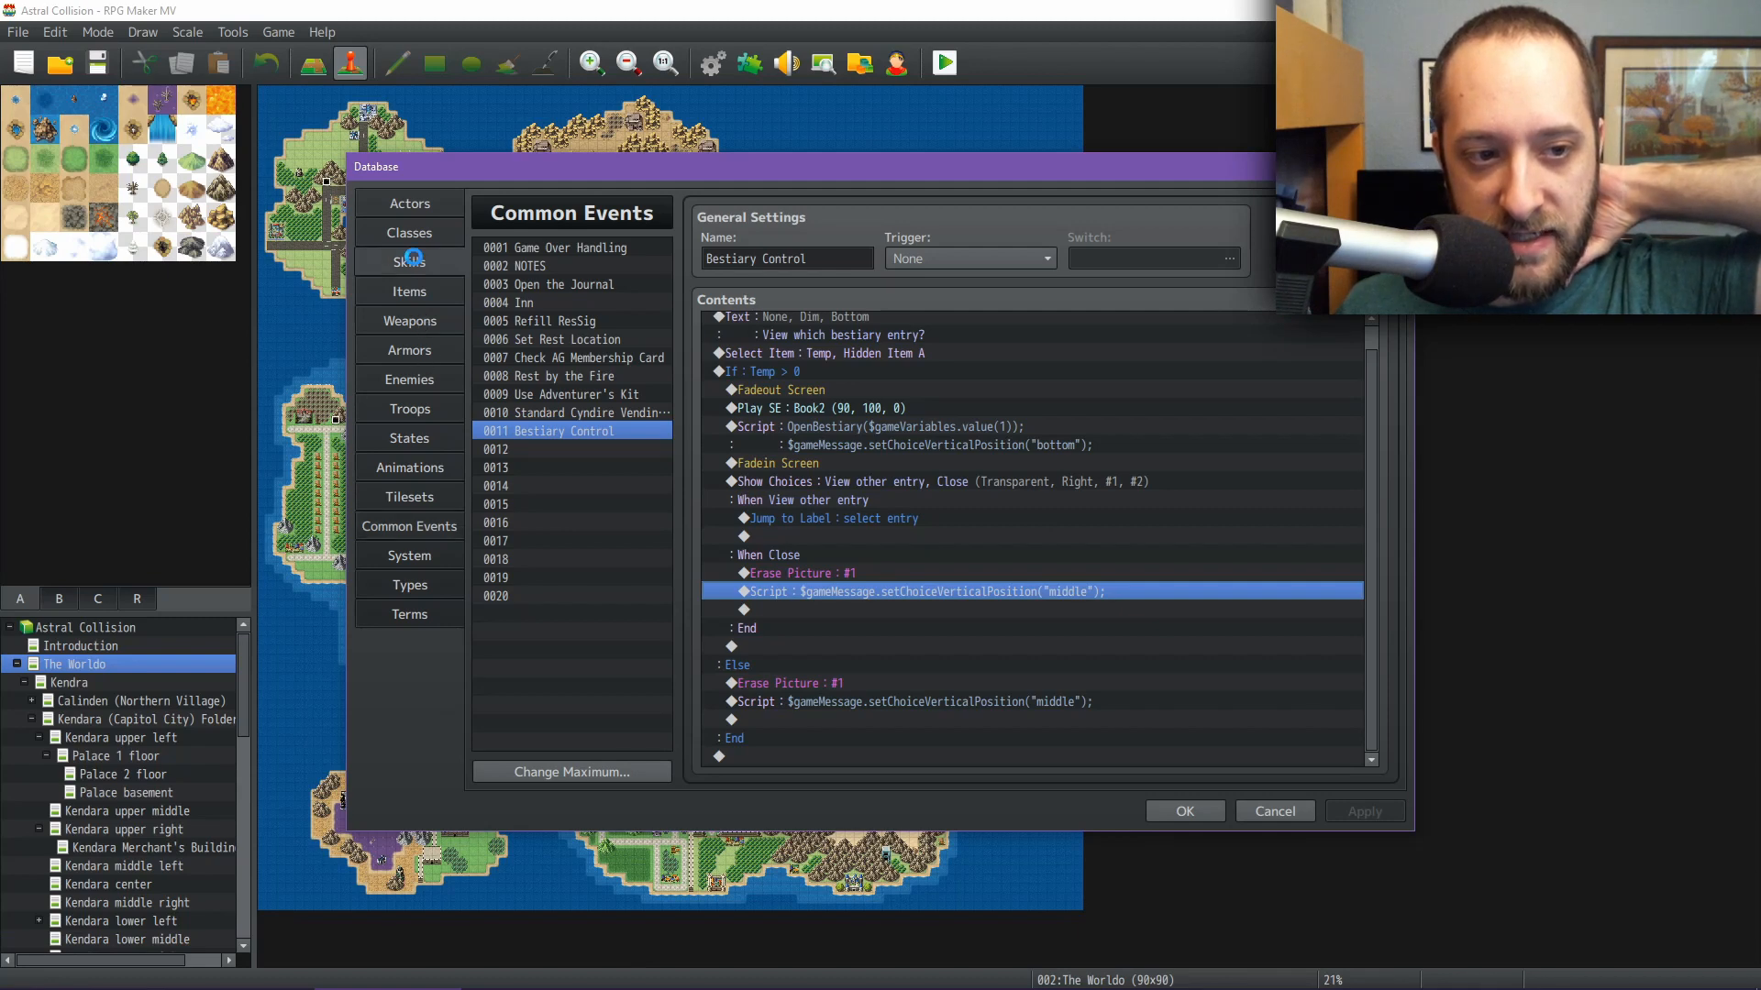
drag(664, 261, 660, 435)
click(600, 360)
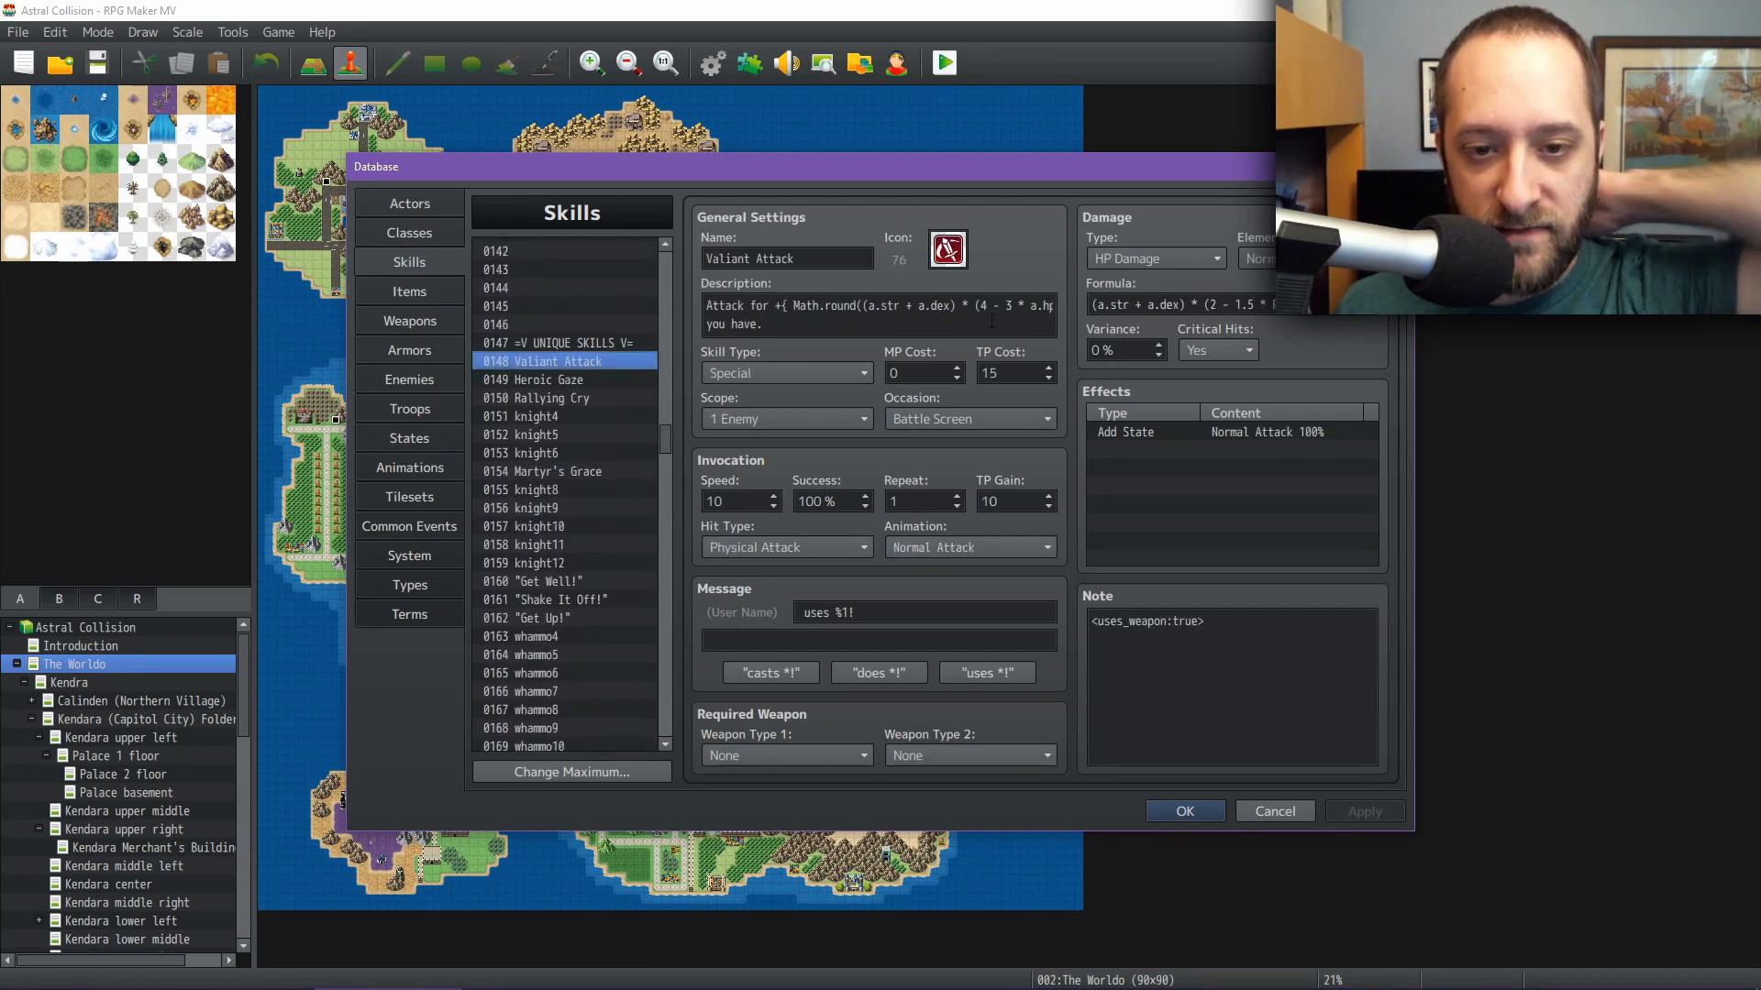
Examine Valiant Attack's damage formula and description, following the formula through to its RescaleI call
triple_click(1307, 305)
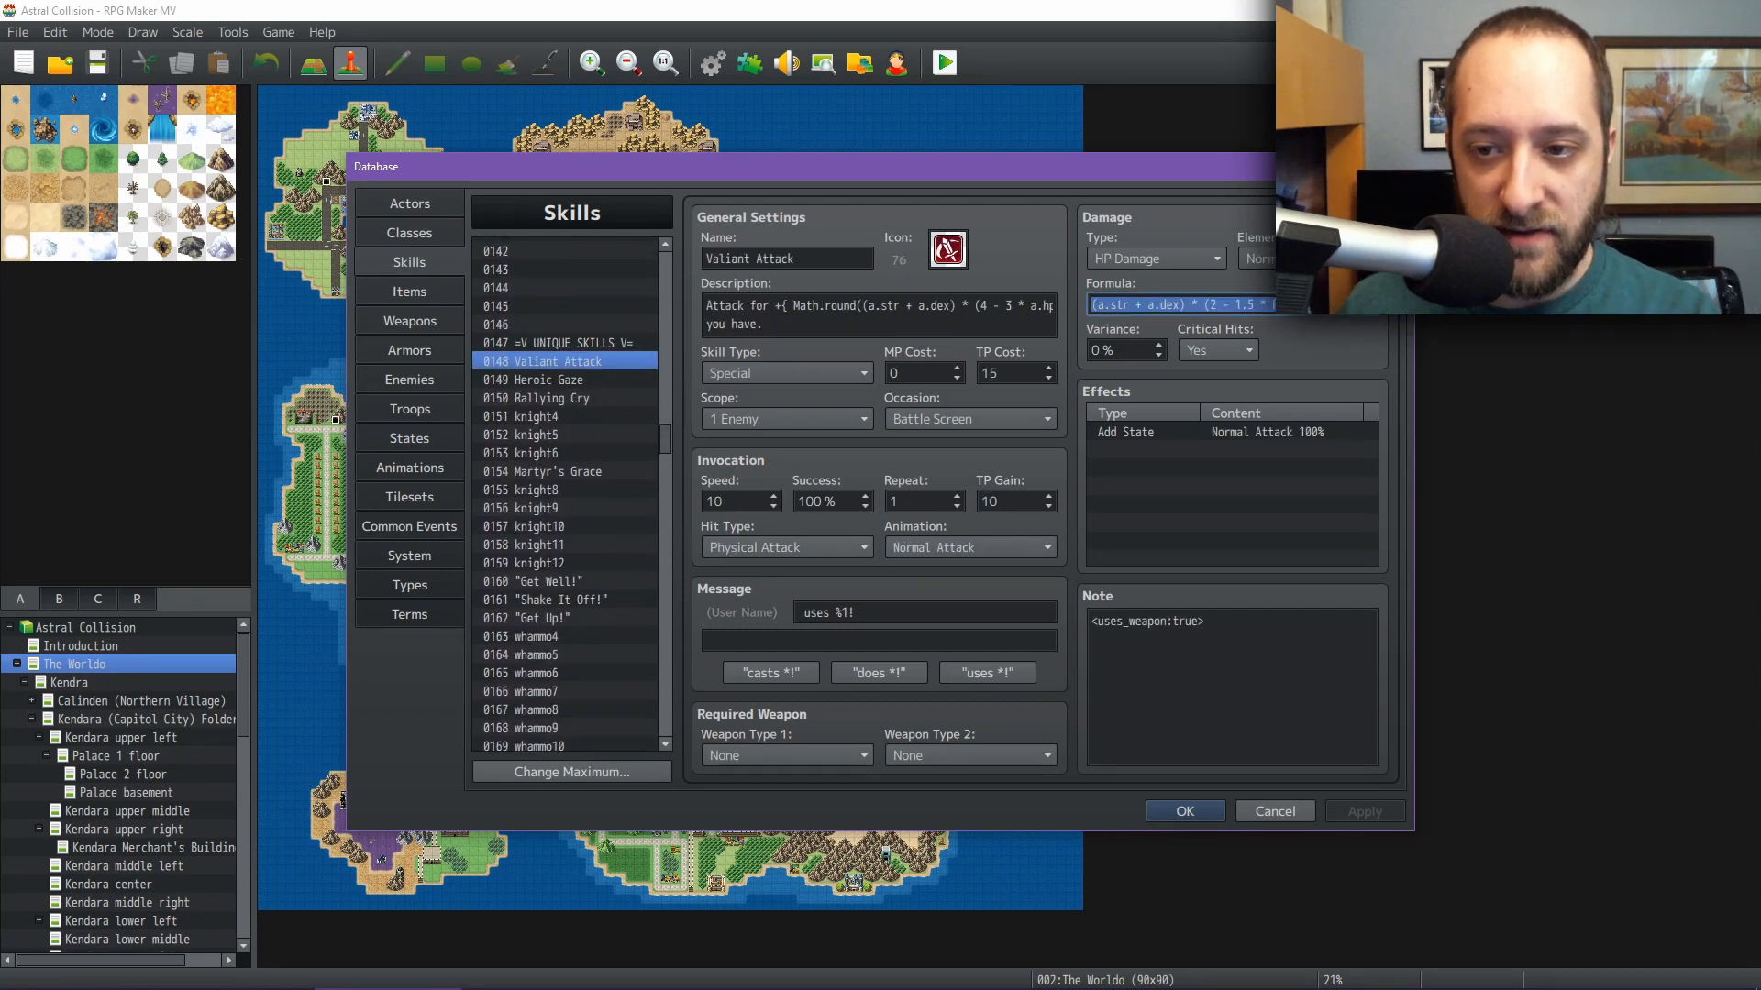
double_click(1304, 304)
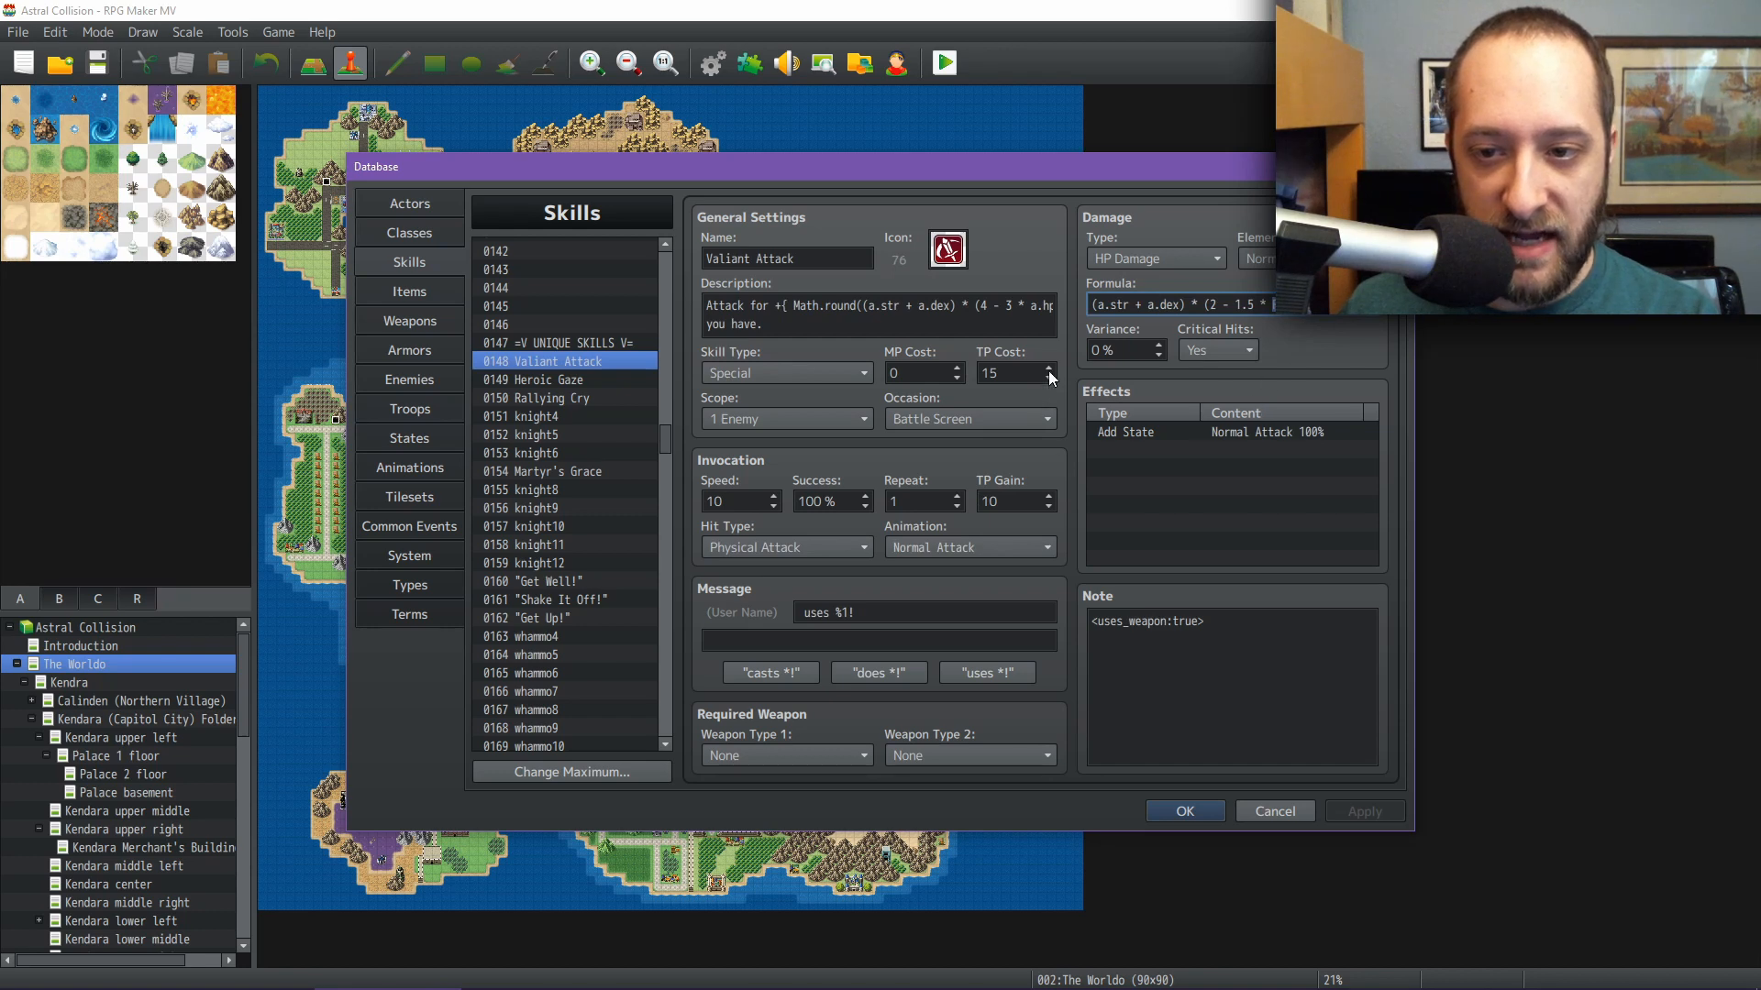
click(1007, 305)
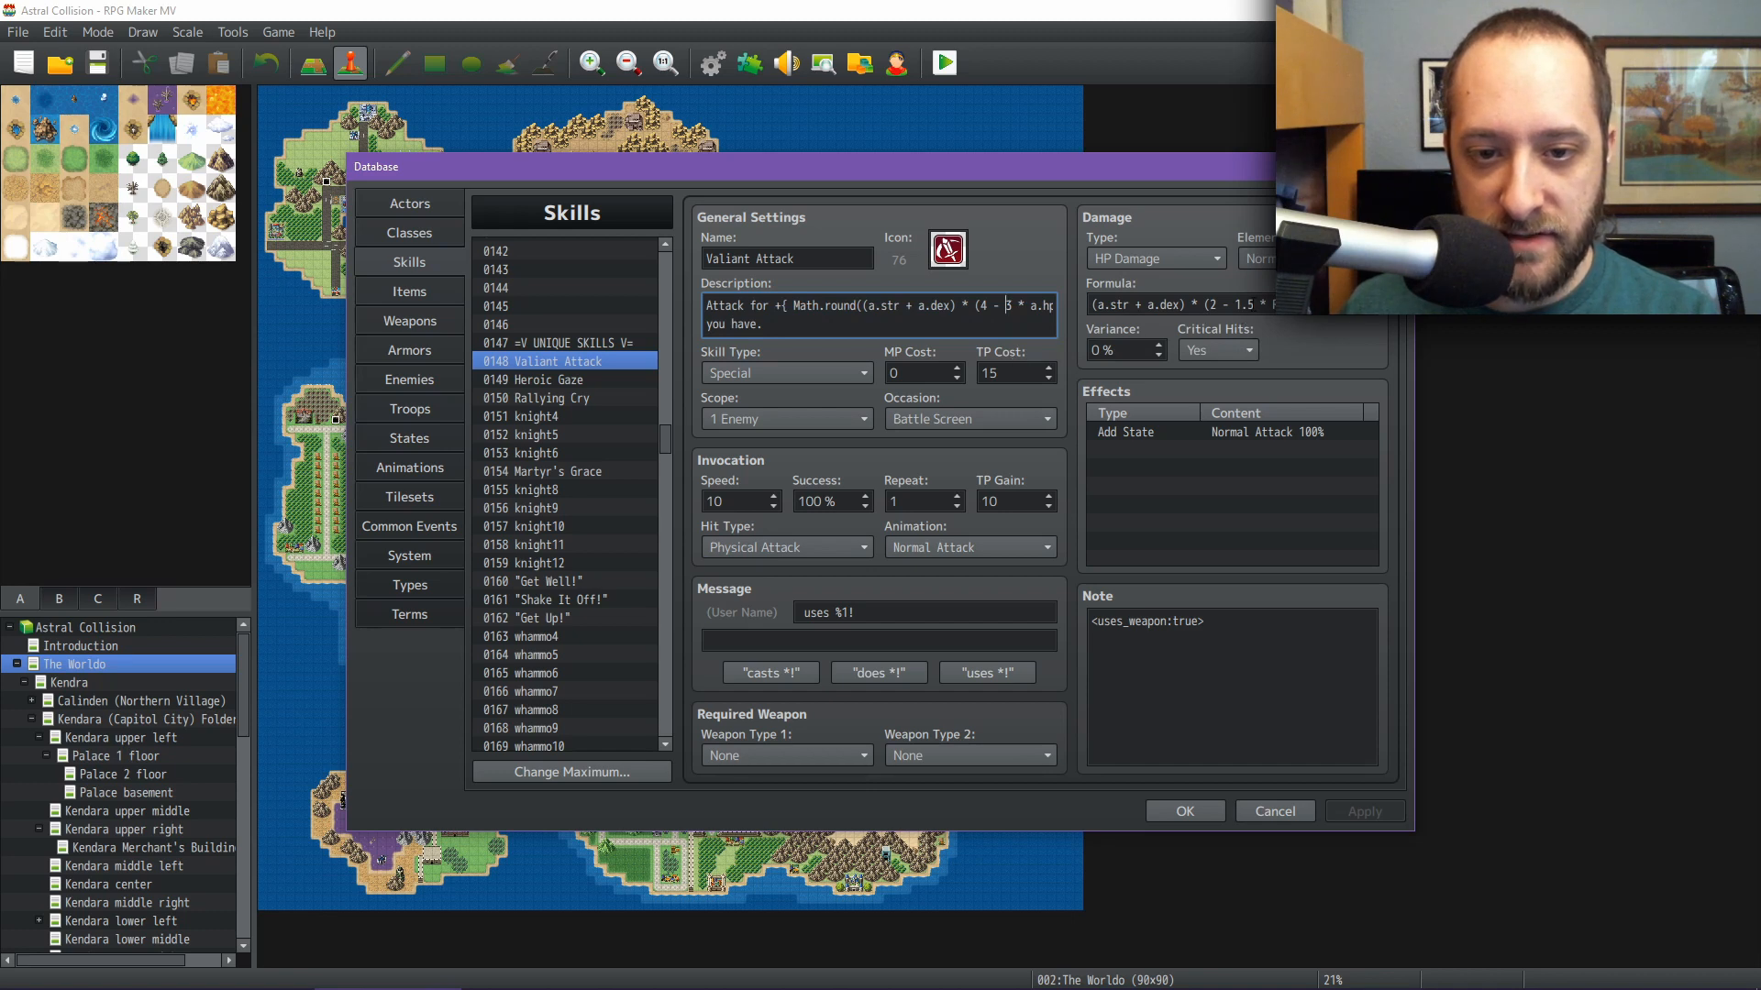
click(1208, 298)
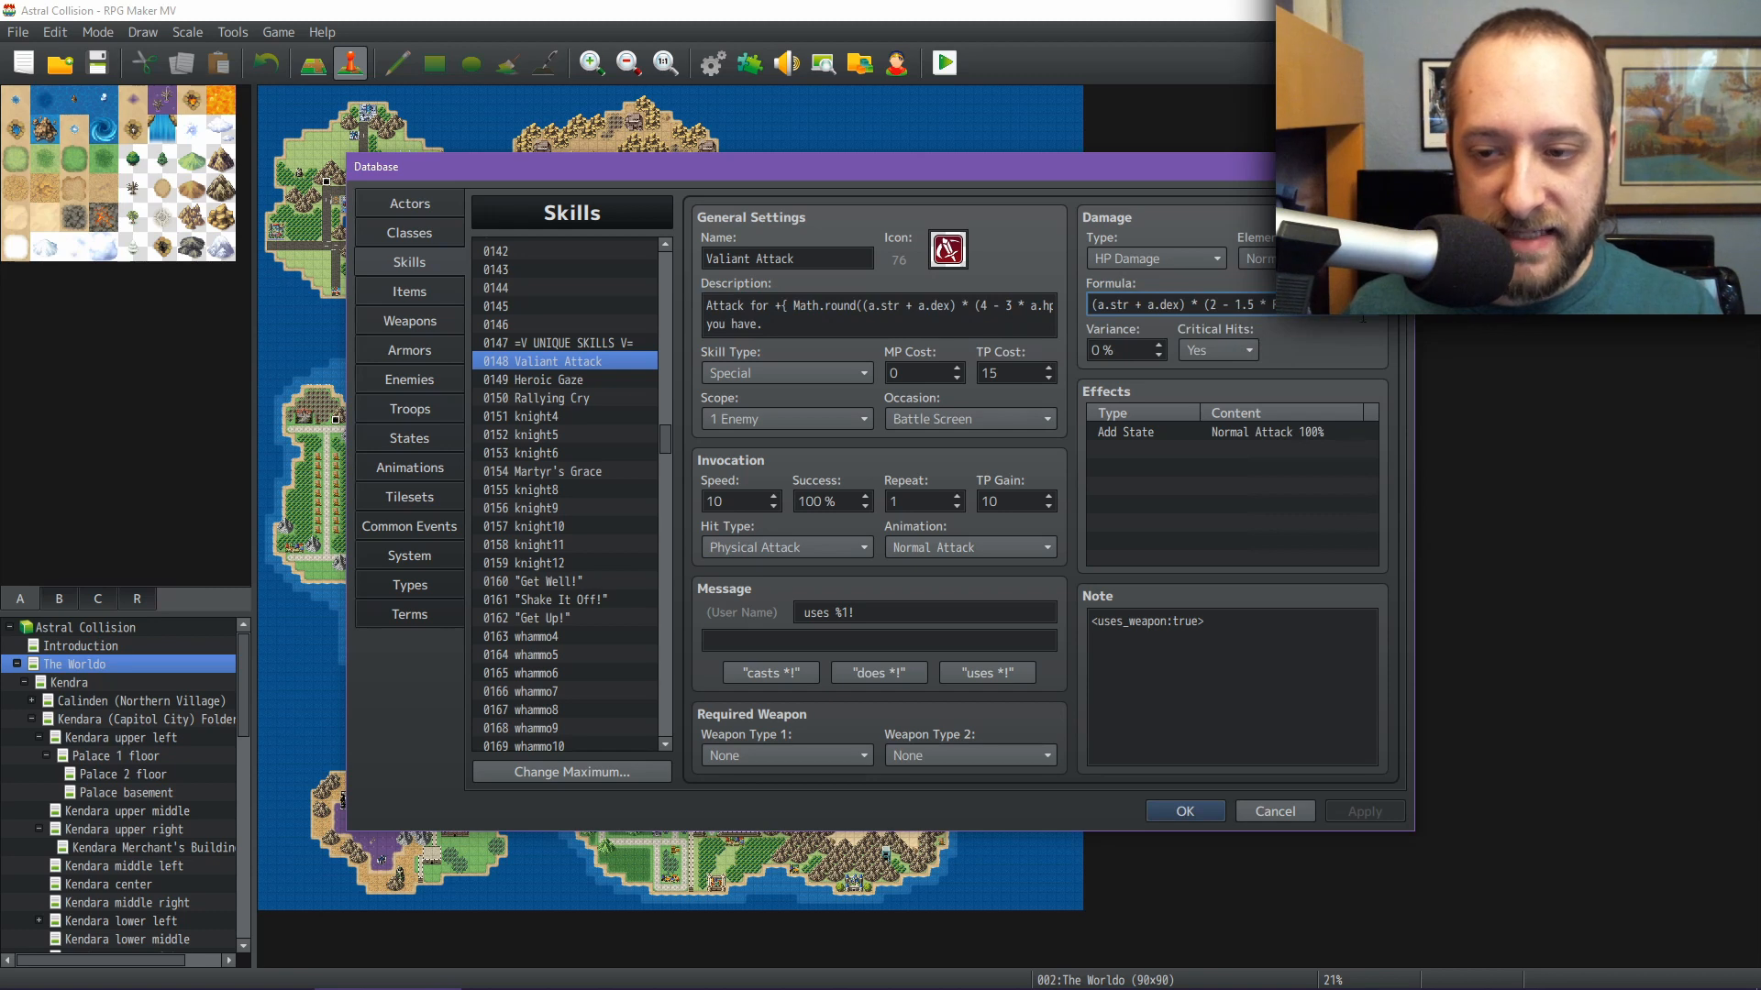
key(End)
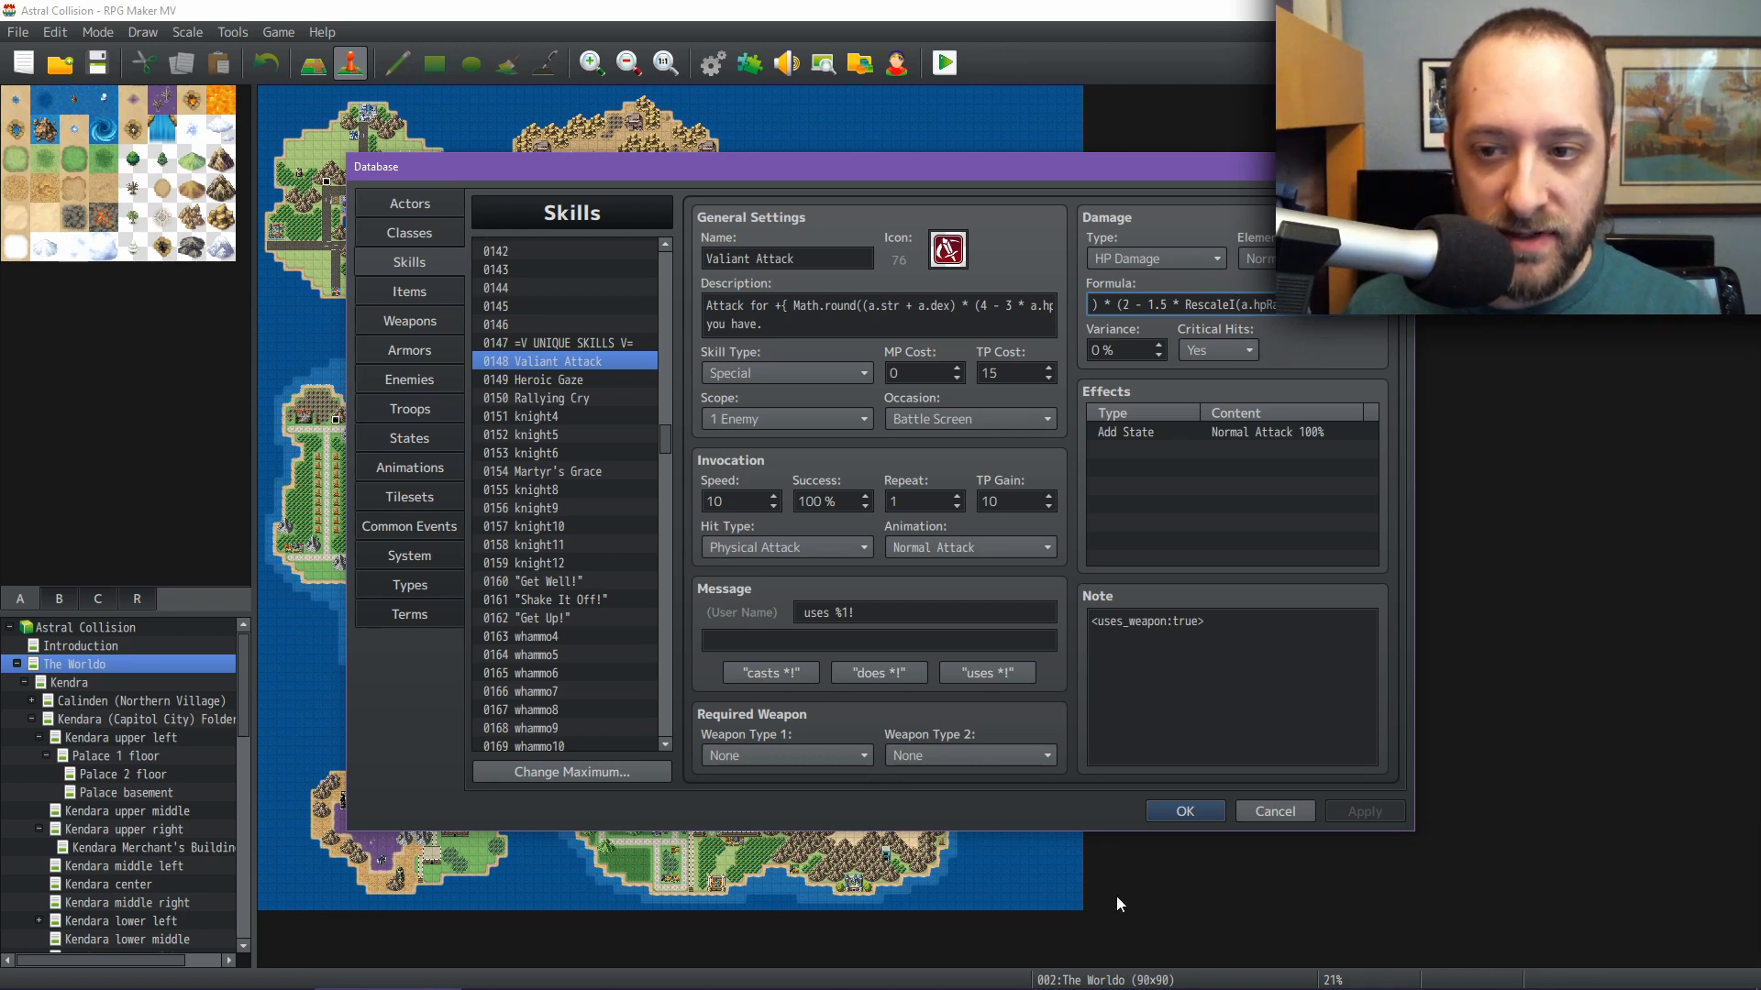
Highlight the top parameter of RescaleI in Notepad++ and return to the Valiant Attack skill in RPG Maker MV
mouse_move(1002, 984)
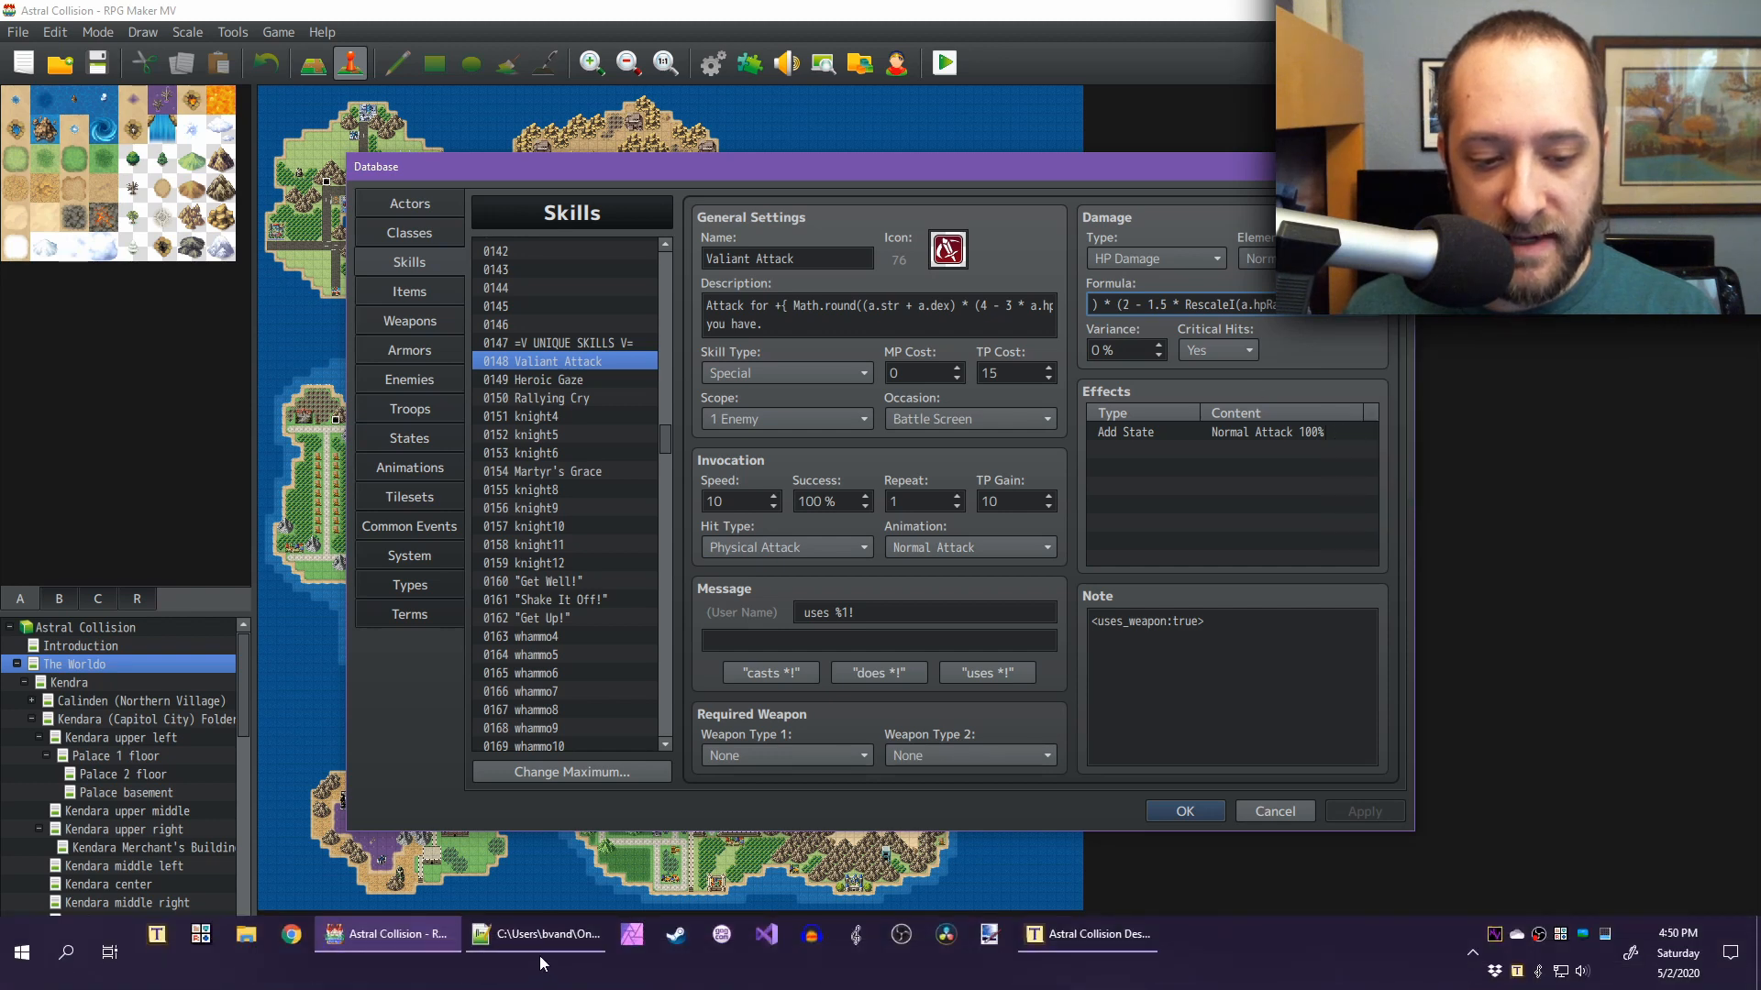
click(539, 943)
click(341, 439)
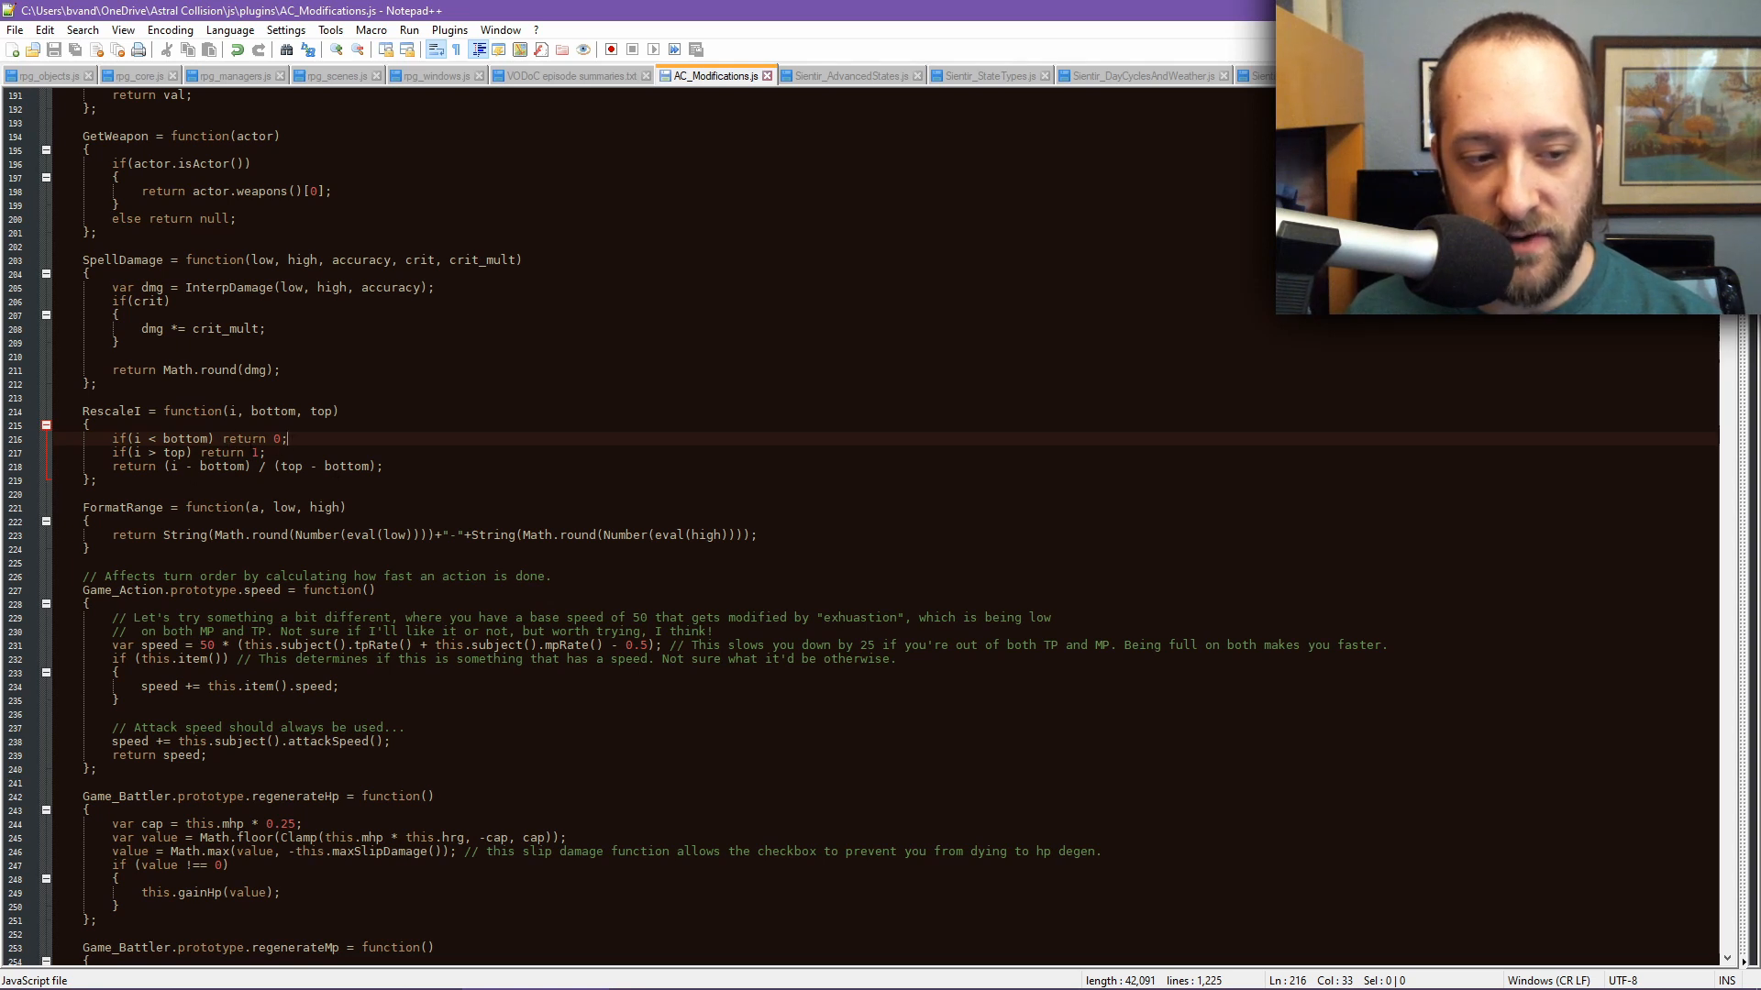
double_click(321, 411)
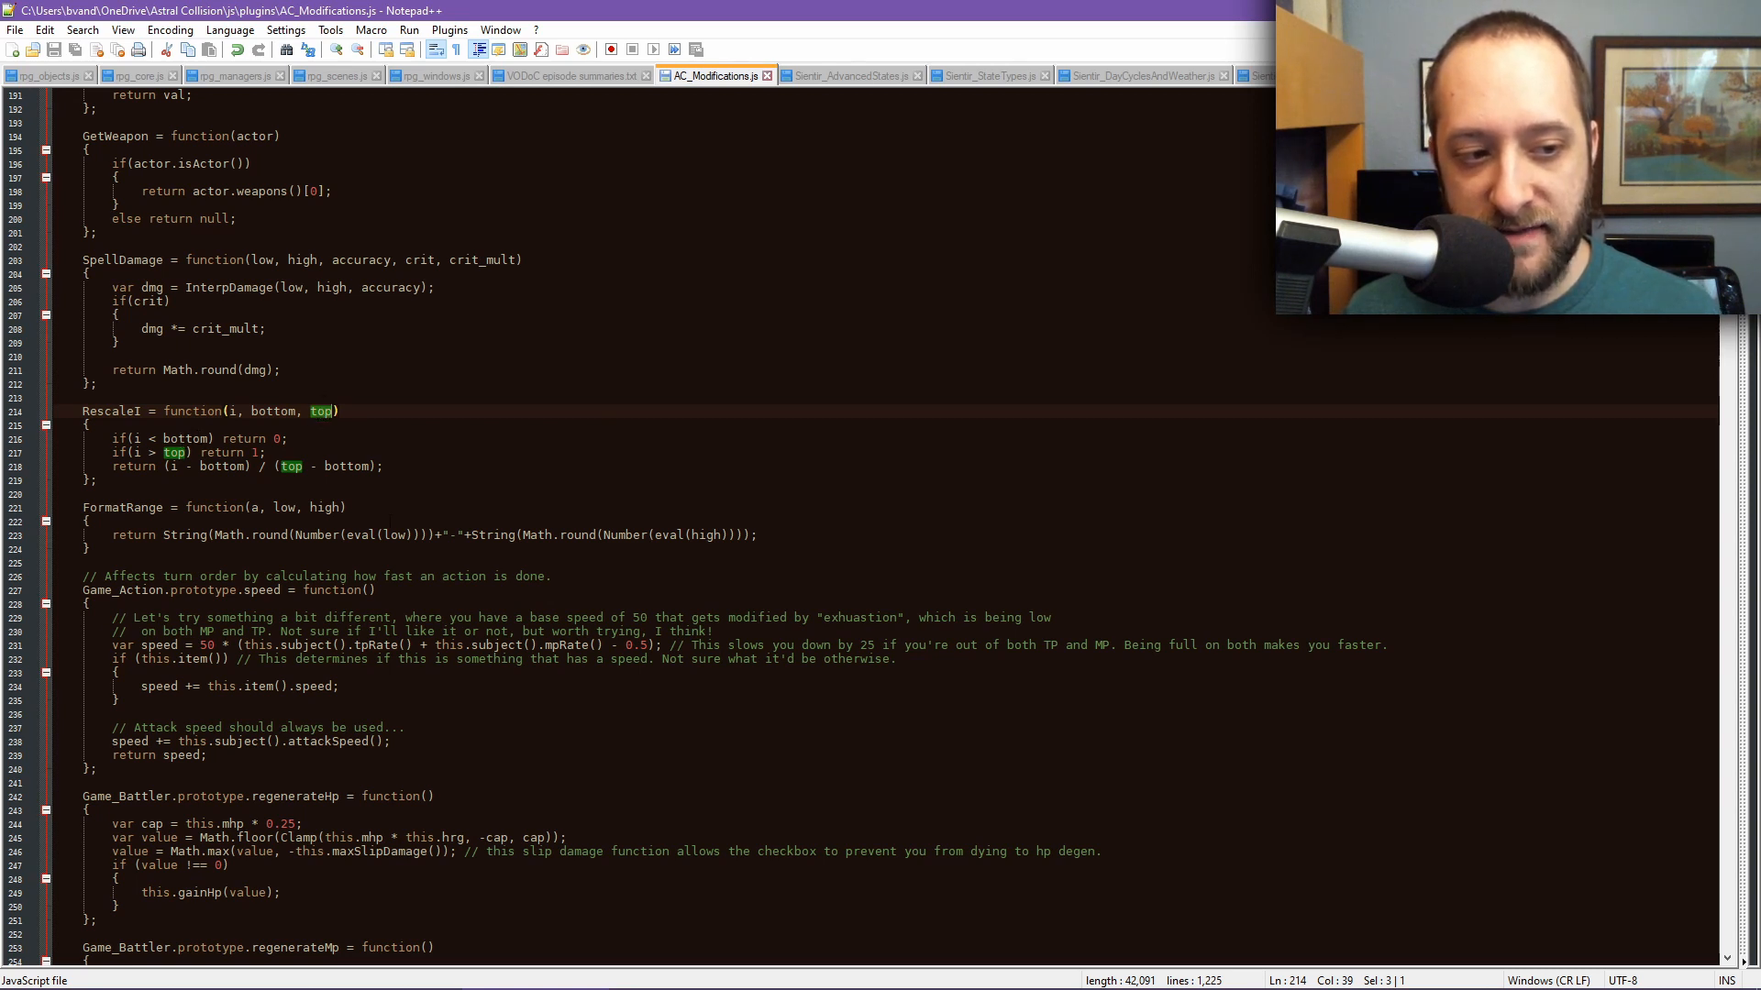
click(393, 938)
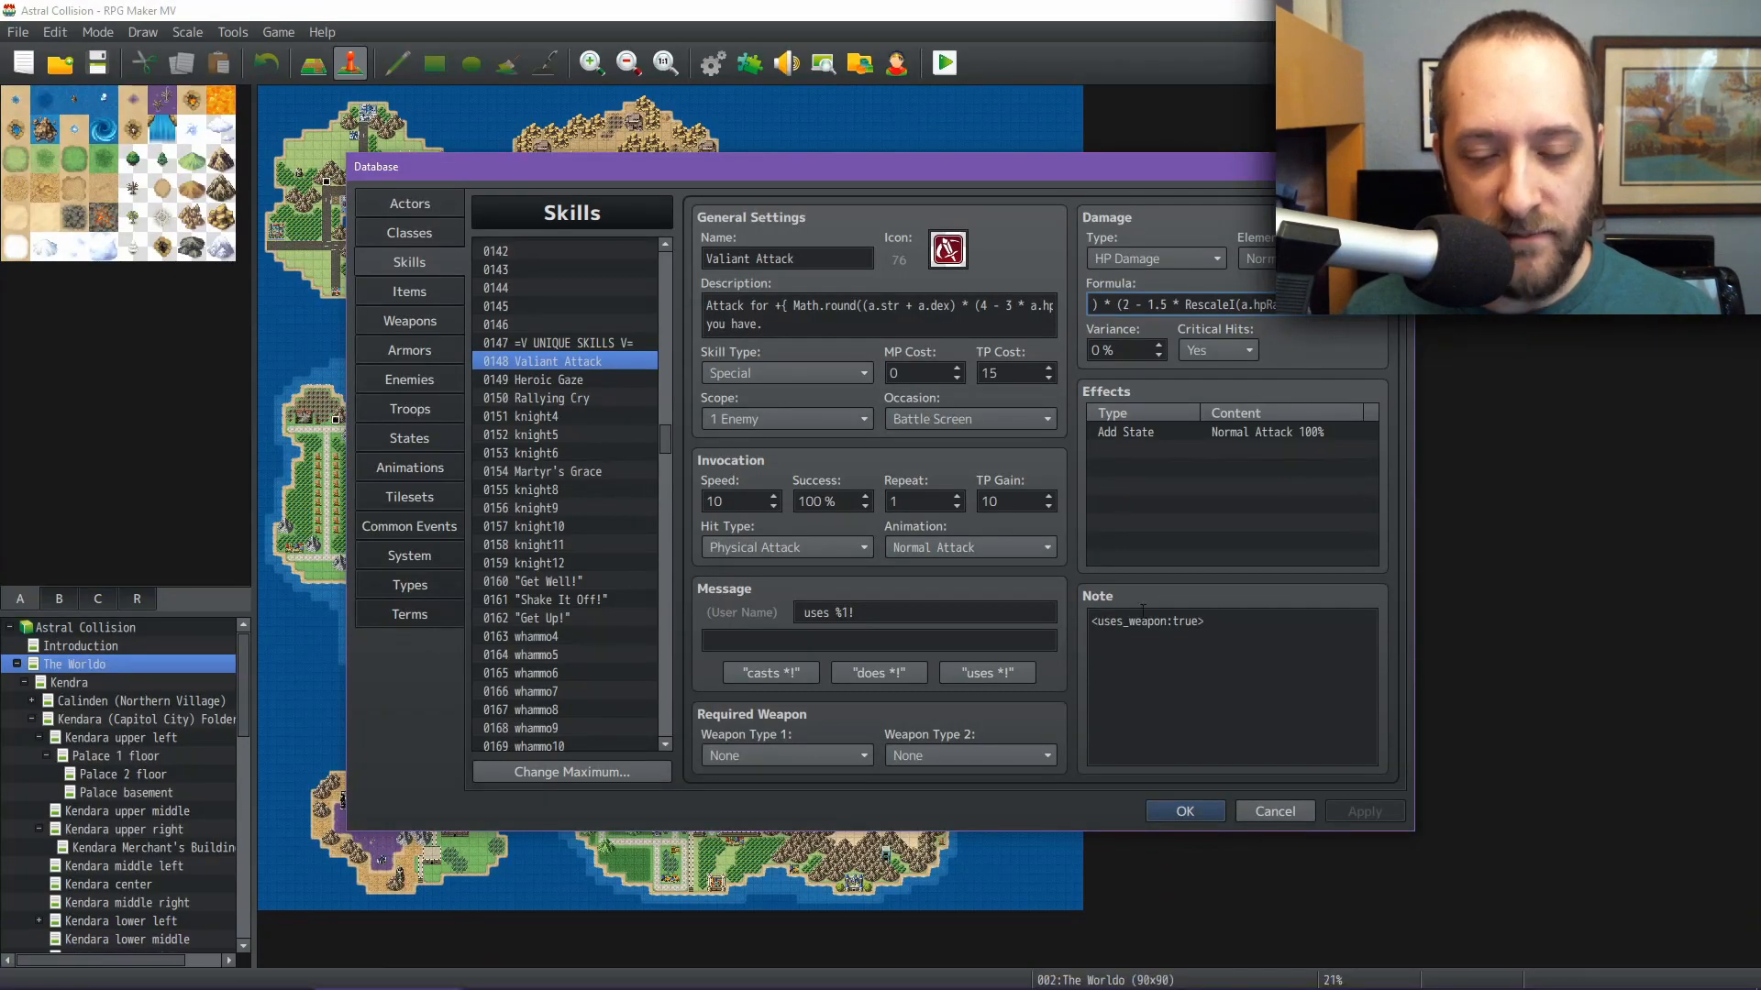
Switch to Notepad++ and highlight RescaleI's i parameter, its return expression and both uses of bottom in that expression
click(605, 954)
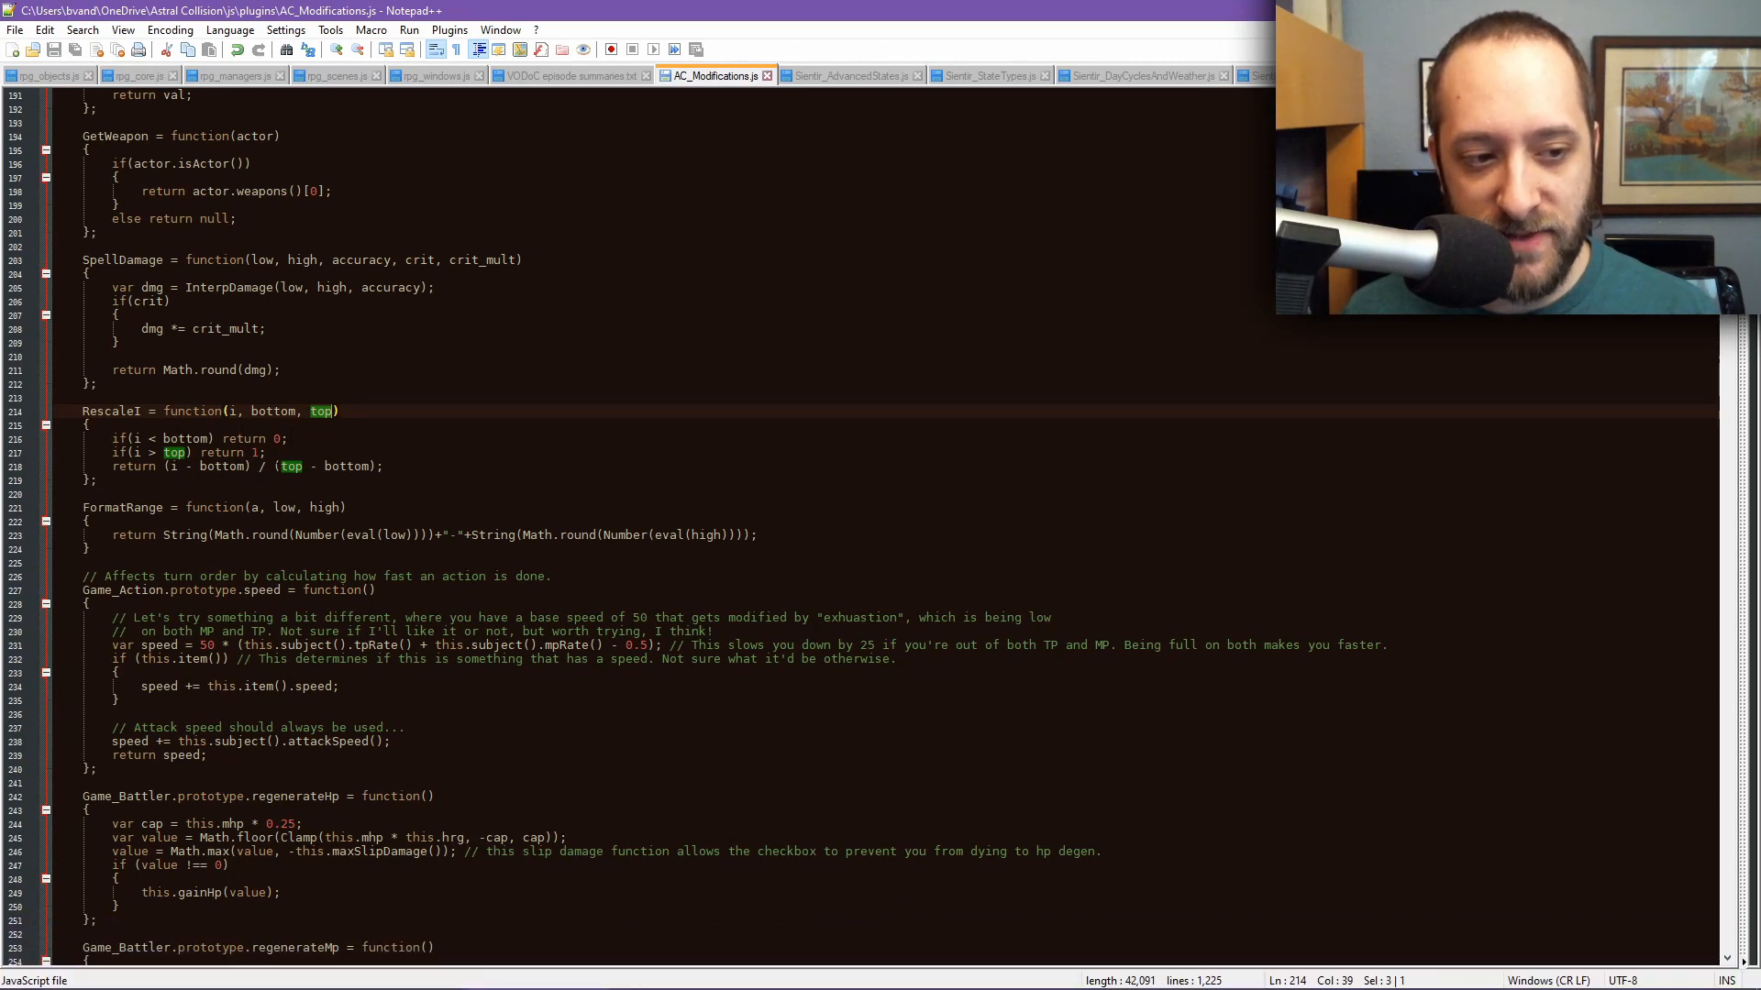
double_click(232, 410)
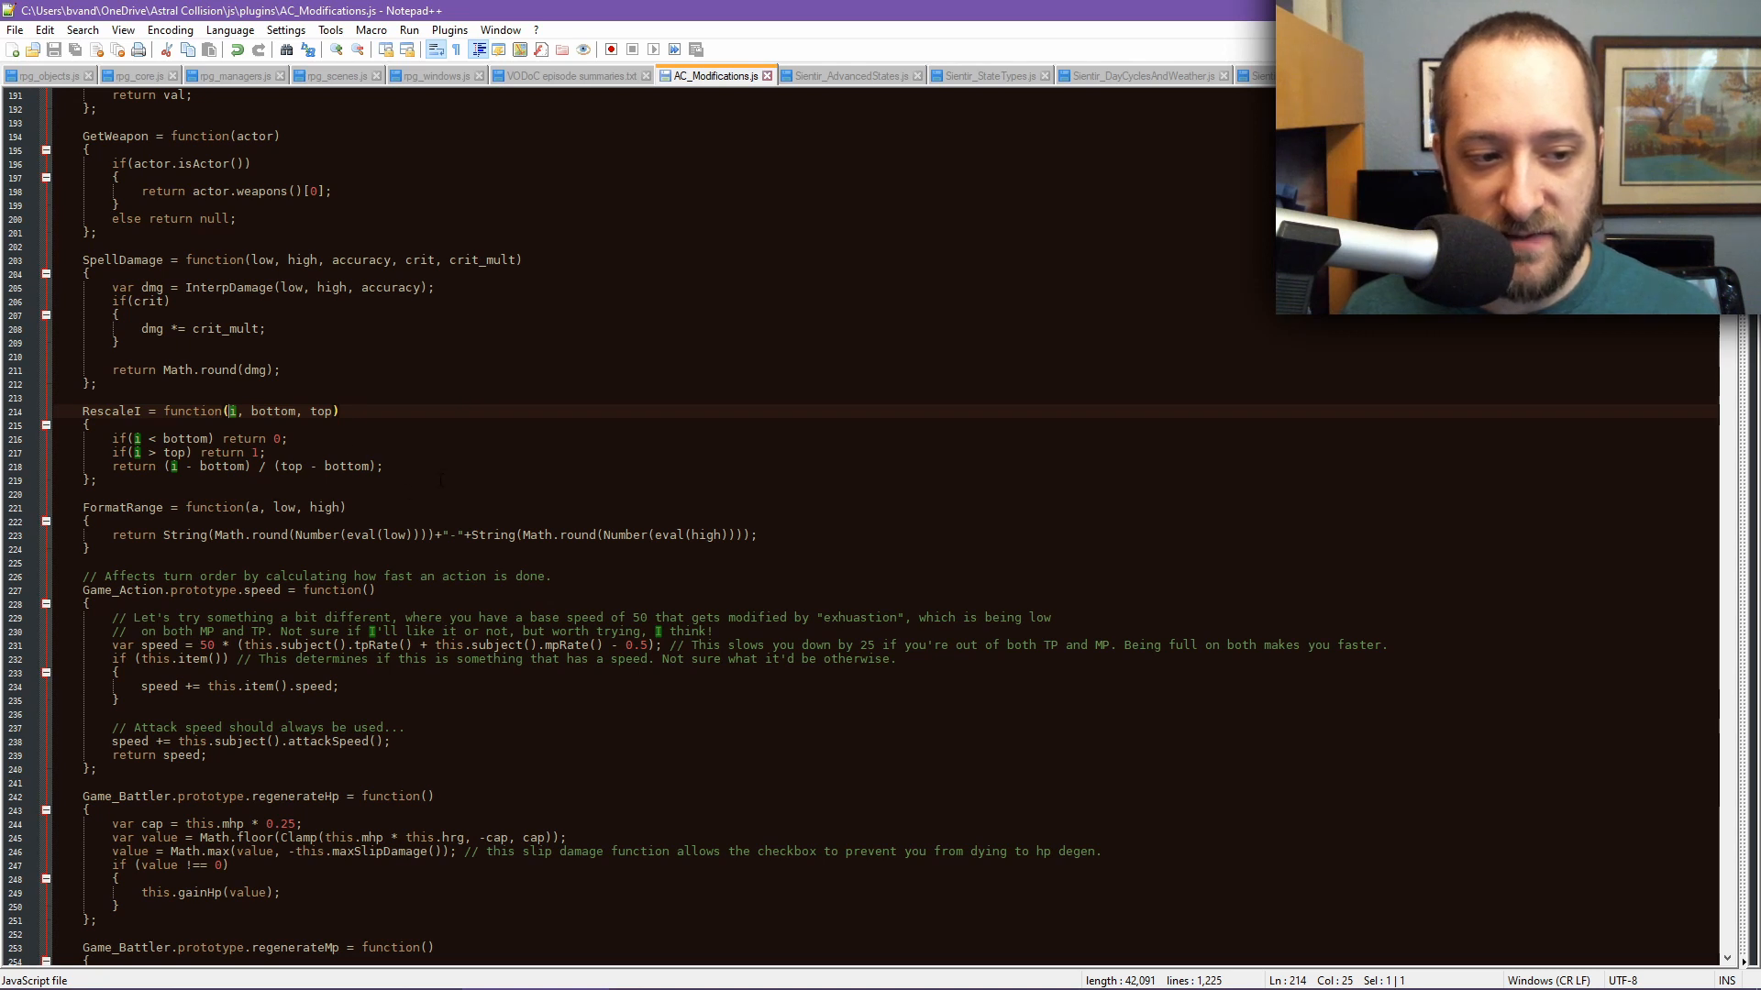
drag(383, 466, 165, 466)
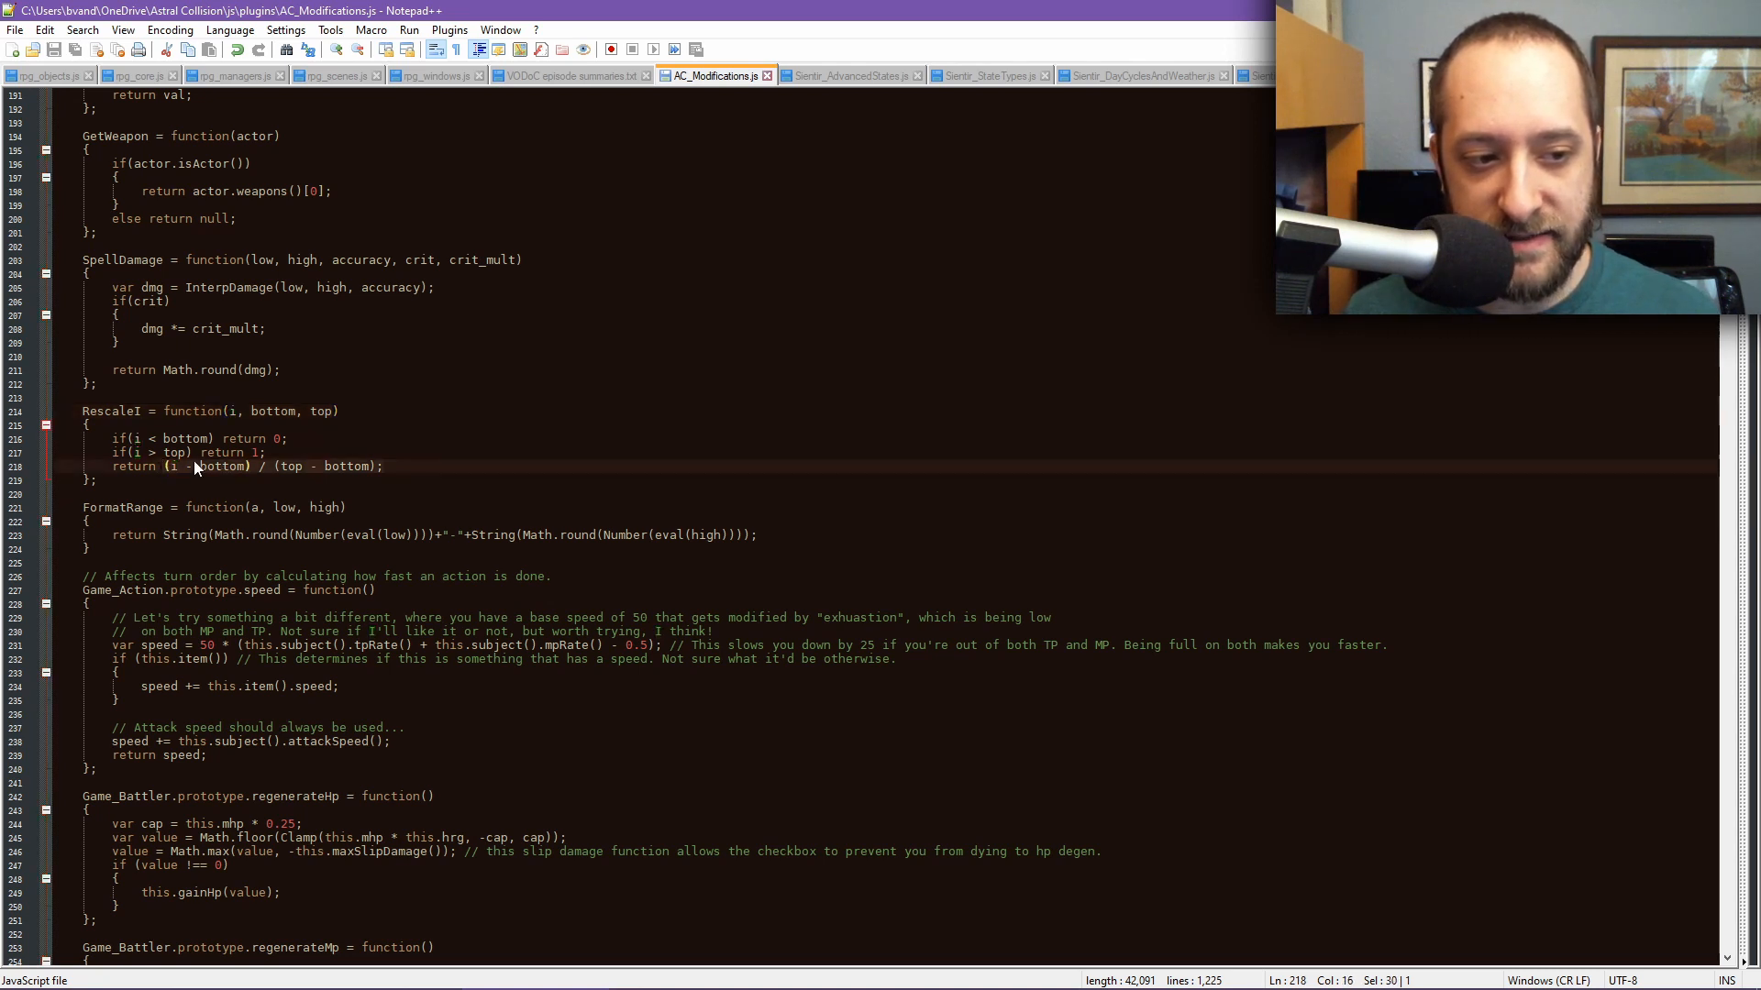
double_click(224, 466)
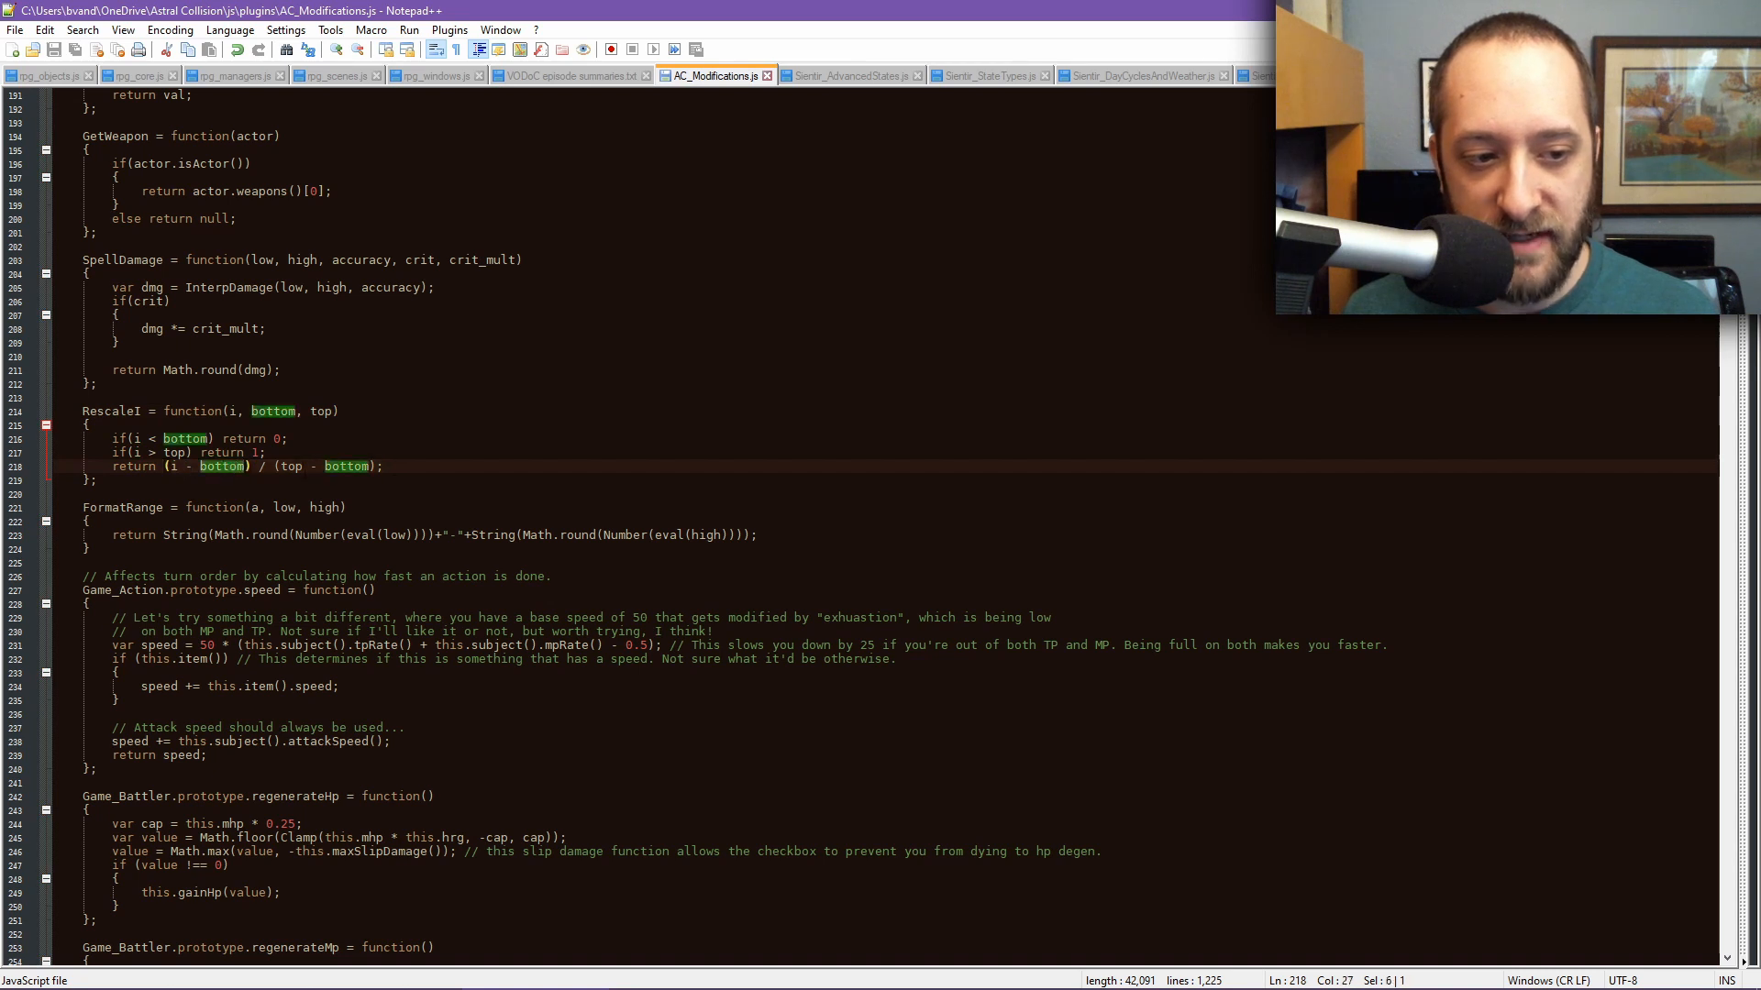
double_click(349, 466)
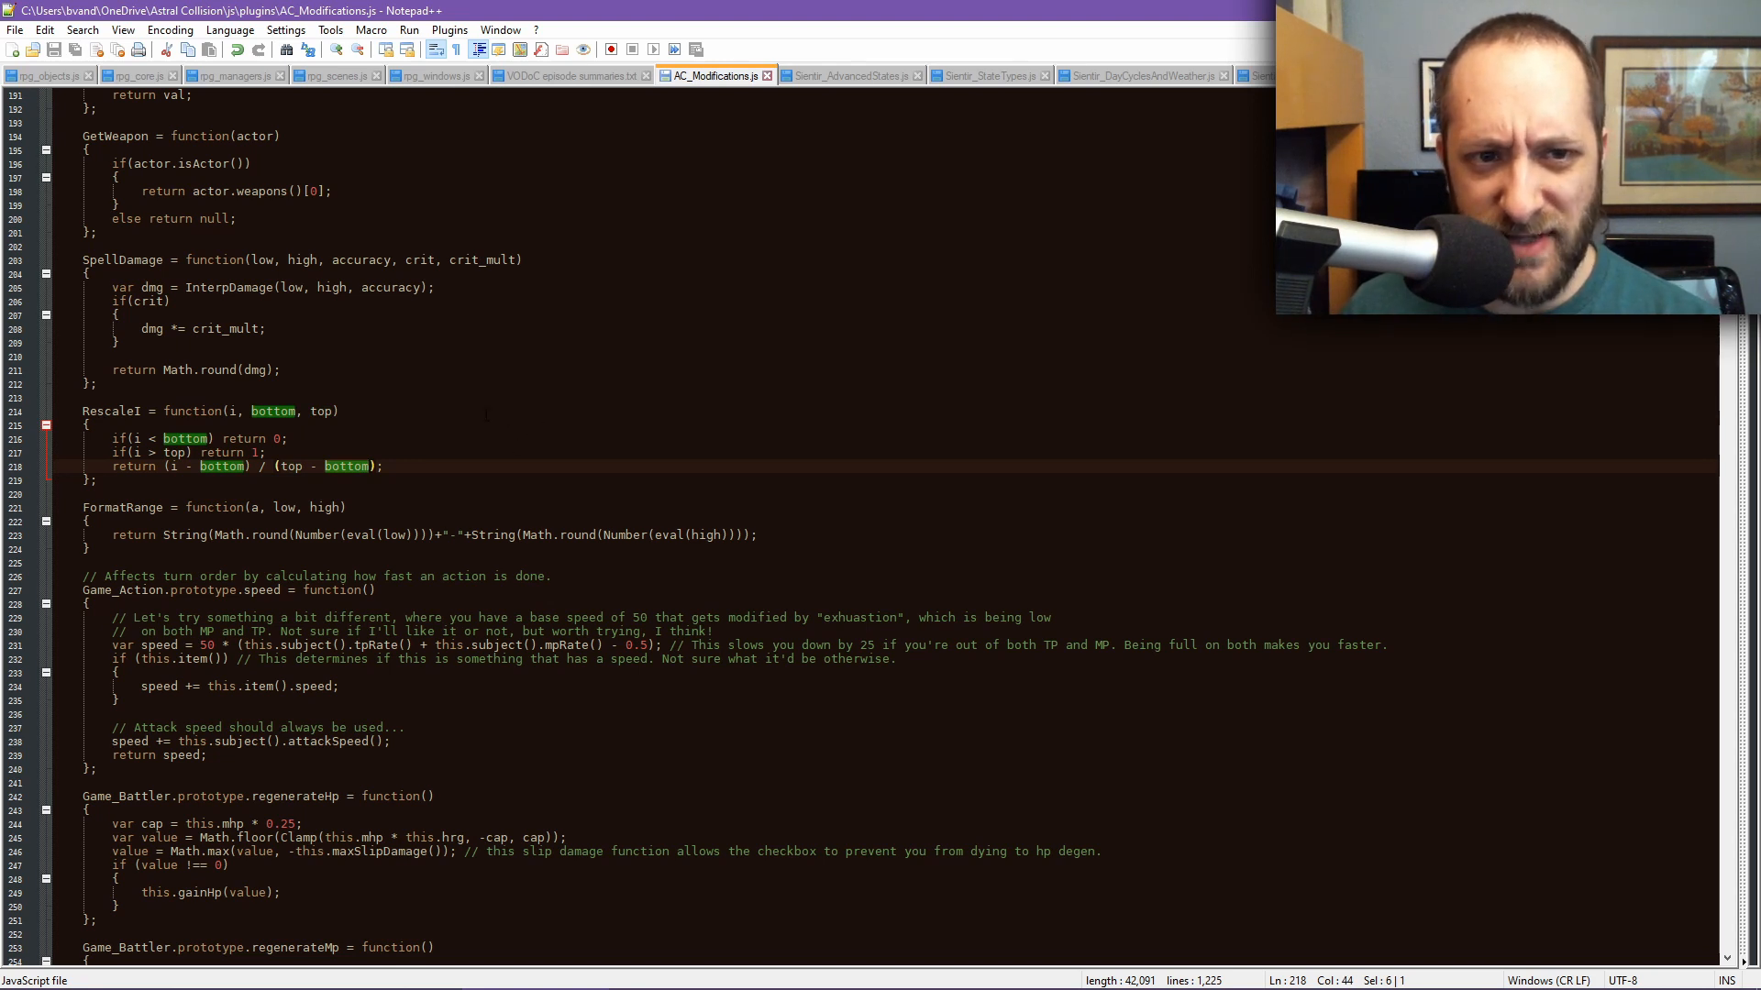
Switch to the design spreadsheet and enter the labels Top and Bottom in cells E100 and E101 of the Math/Overview sheet
mouse_move(721, 986)
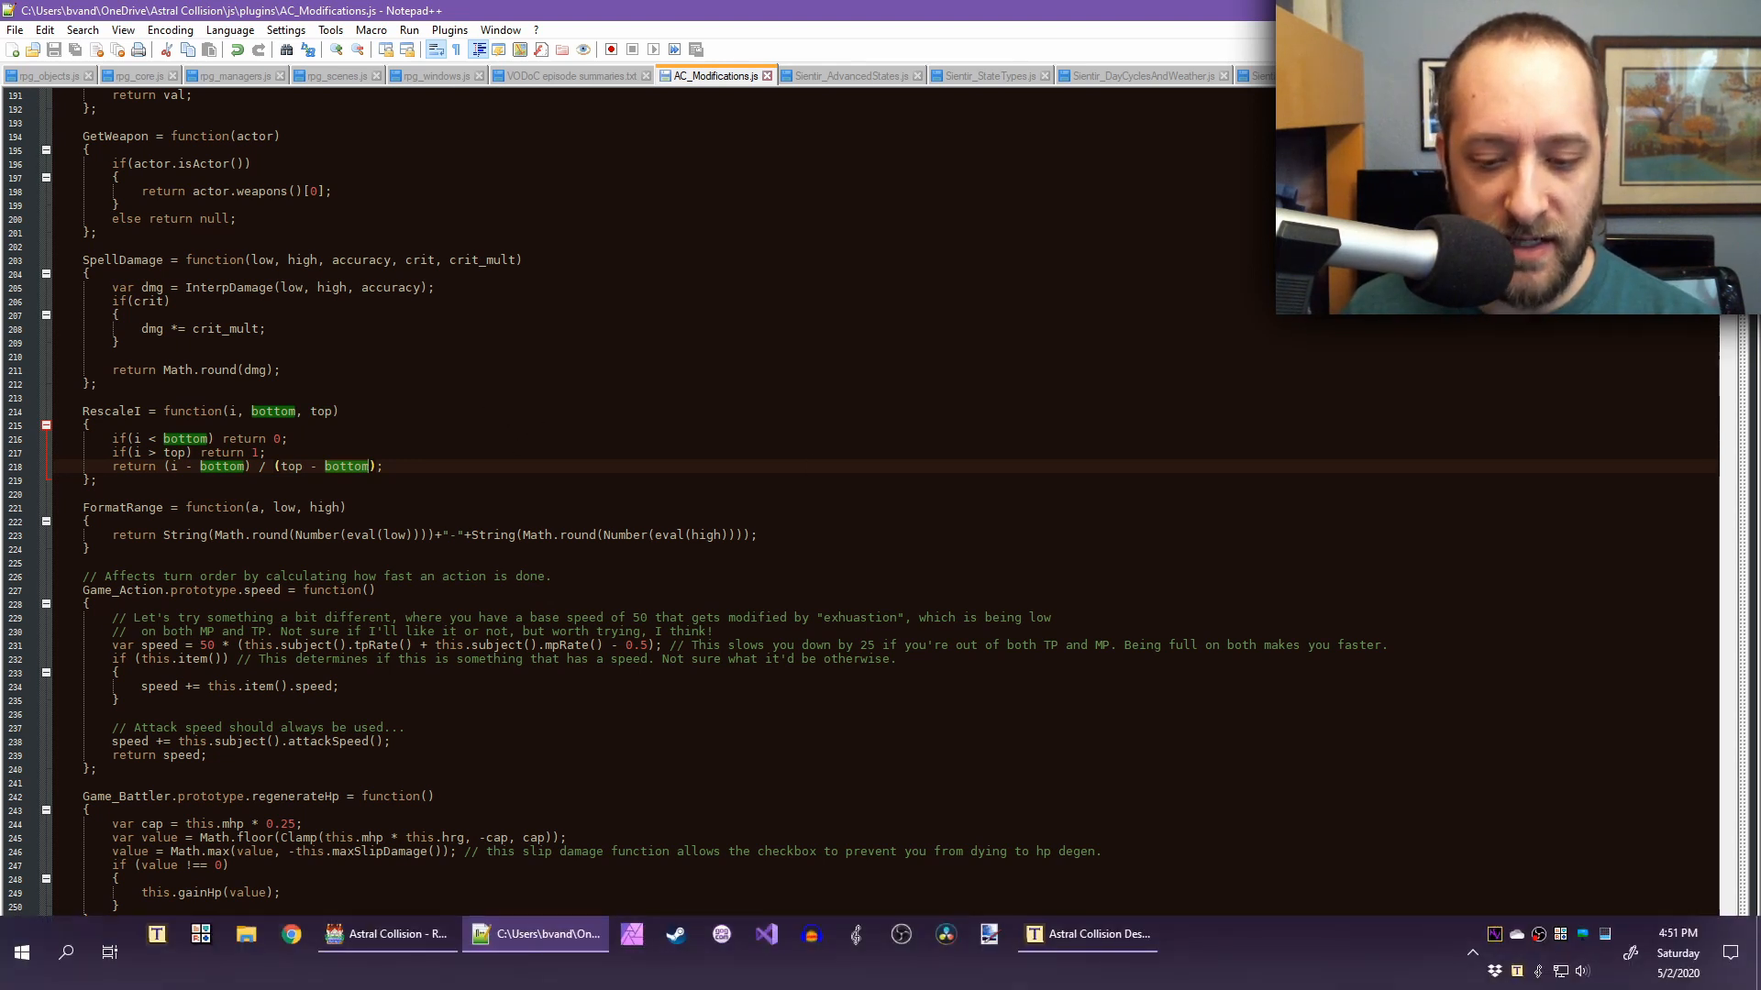
click(1097, 937)
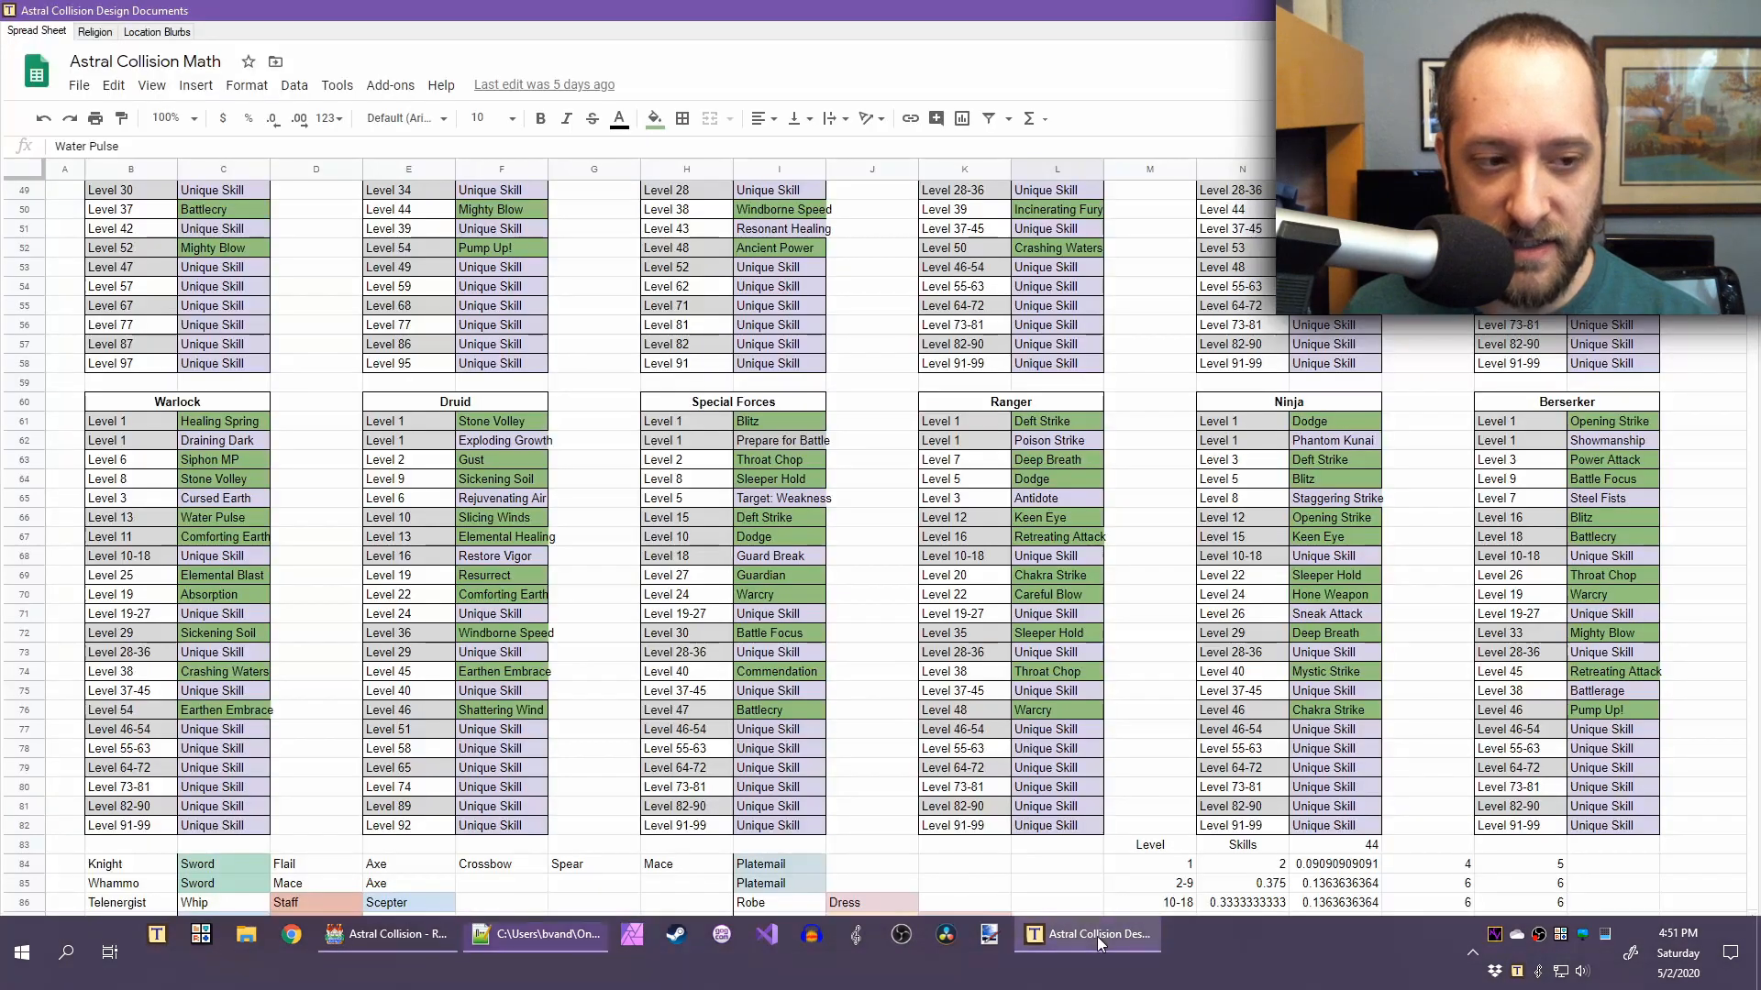
scroll(725, 548, down, 10)
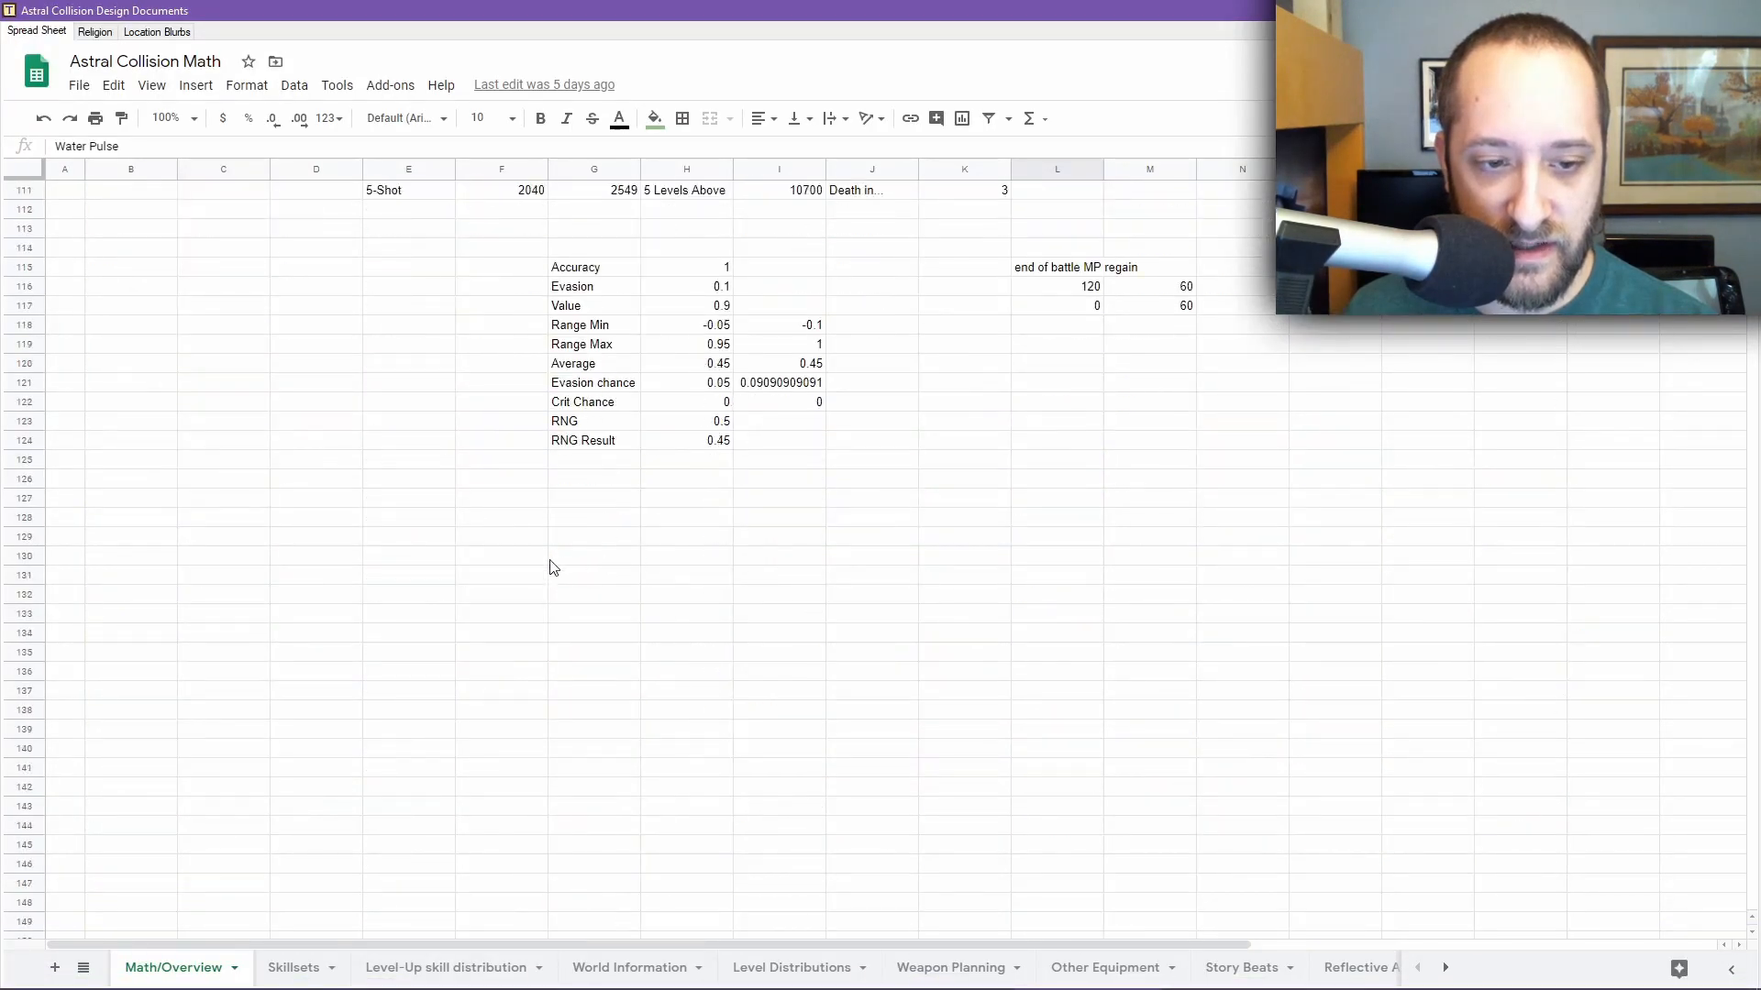
scroll(345, 532, up, 3)
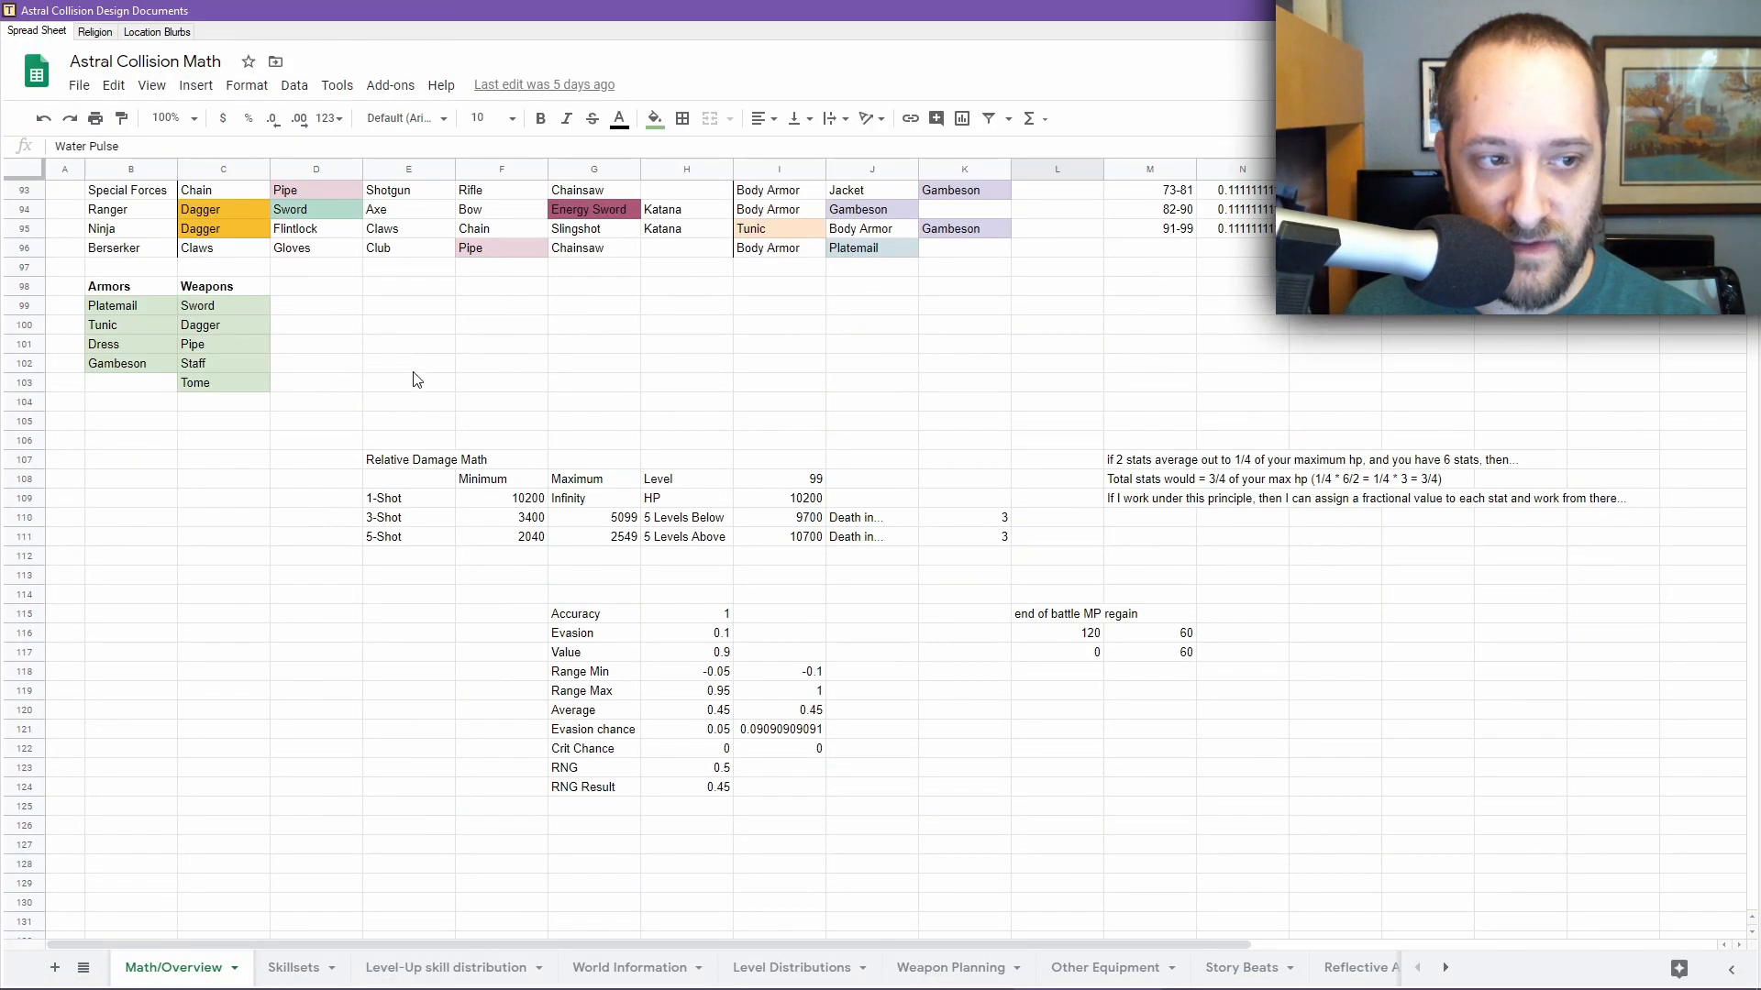
click(411, 326)
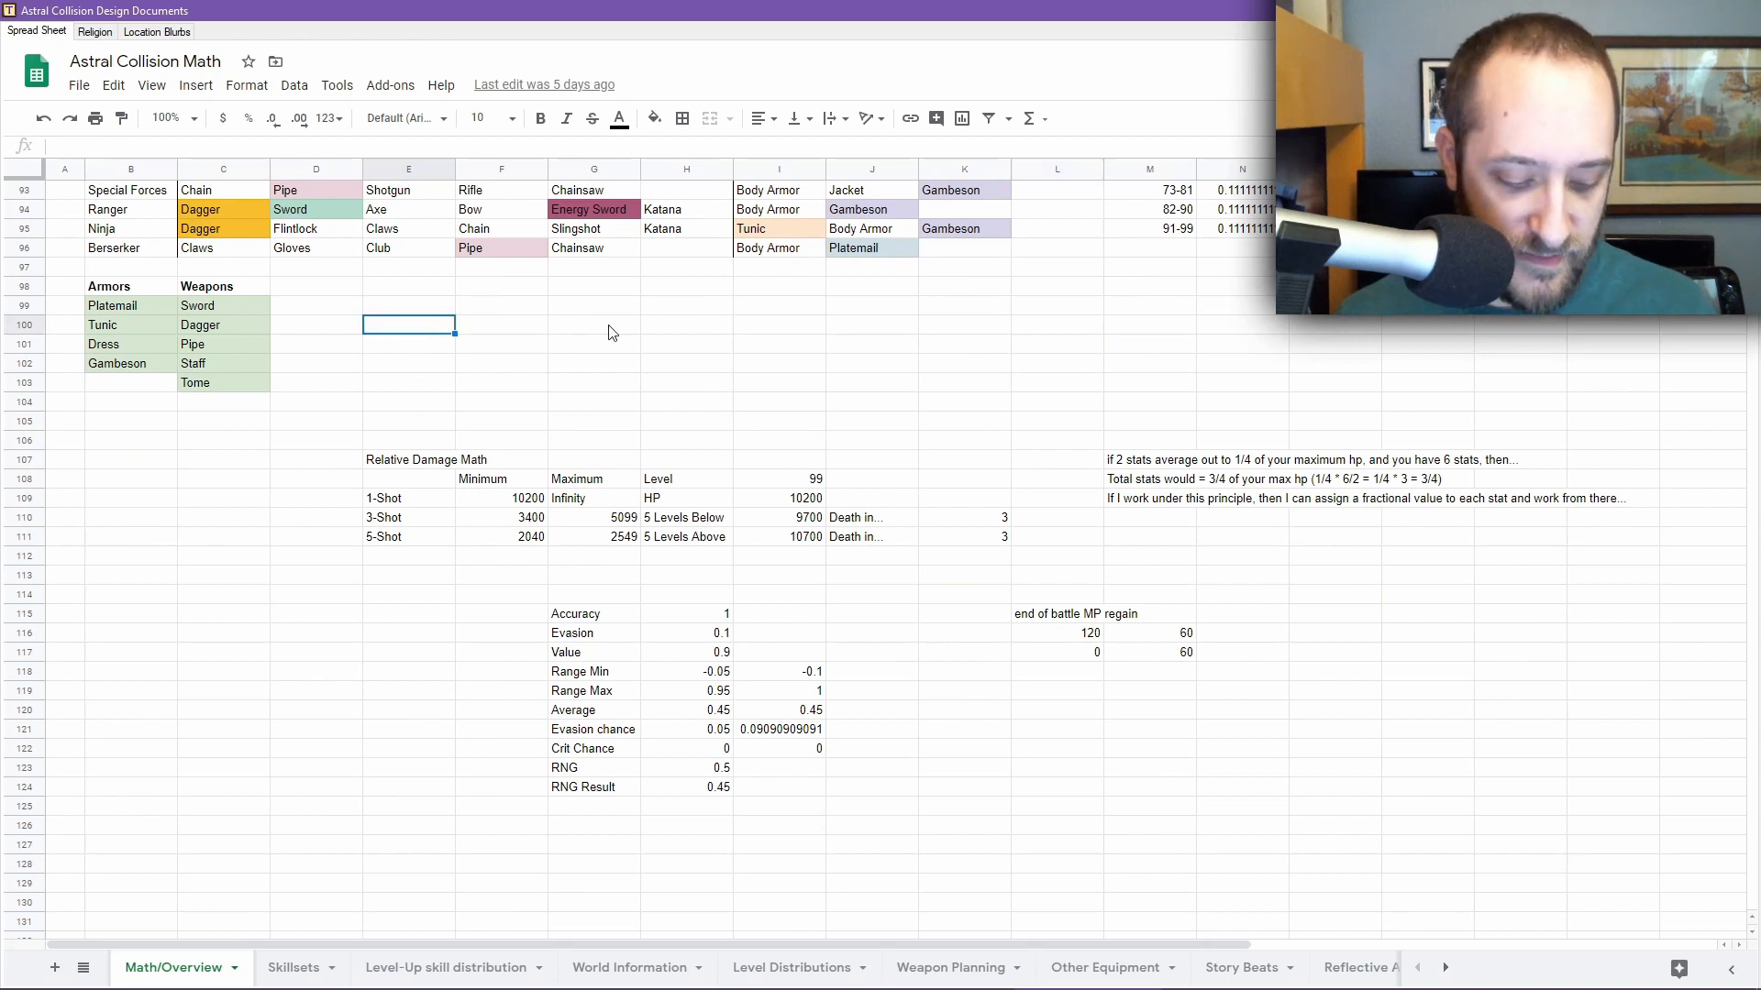
text(Bo)
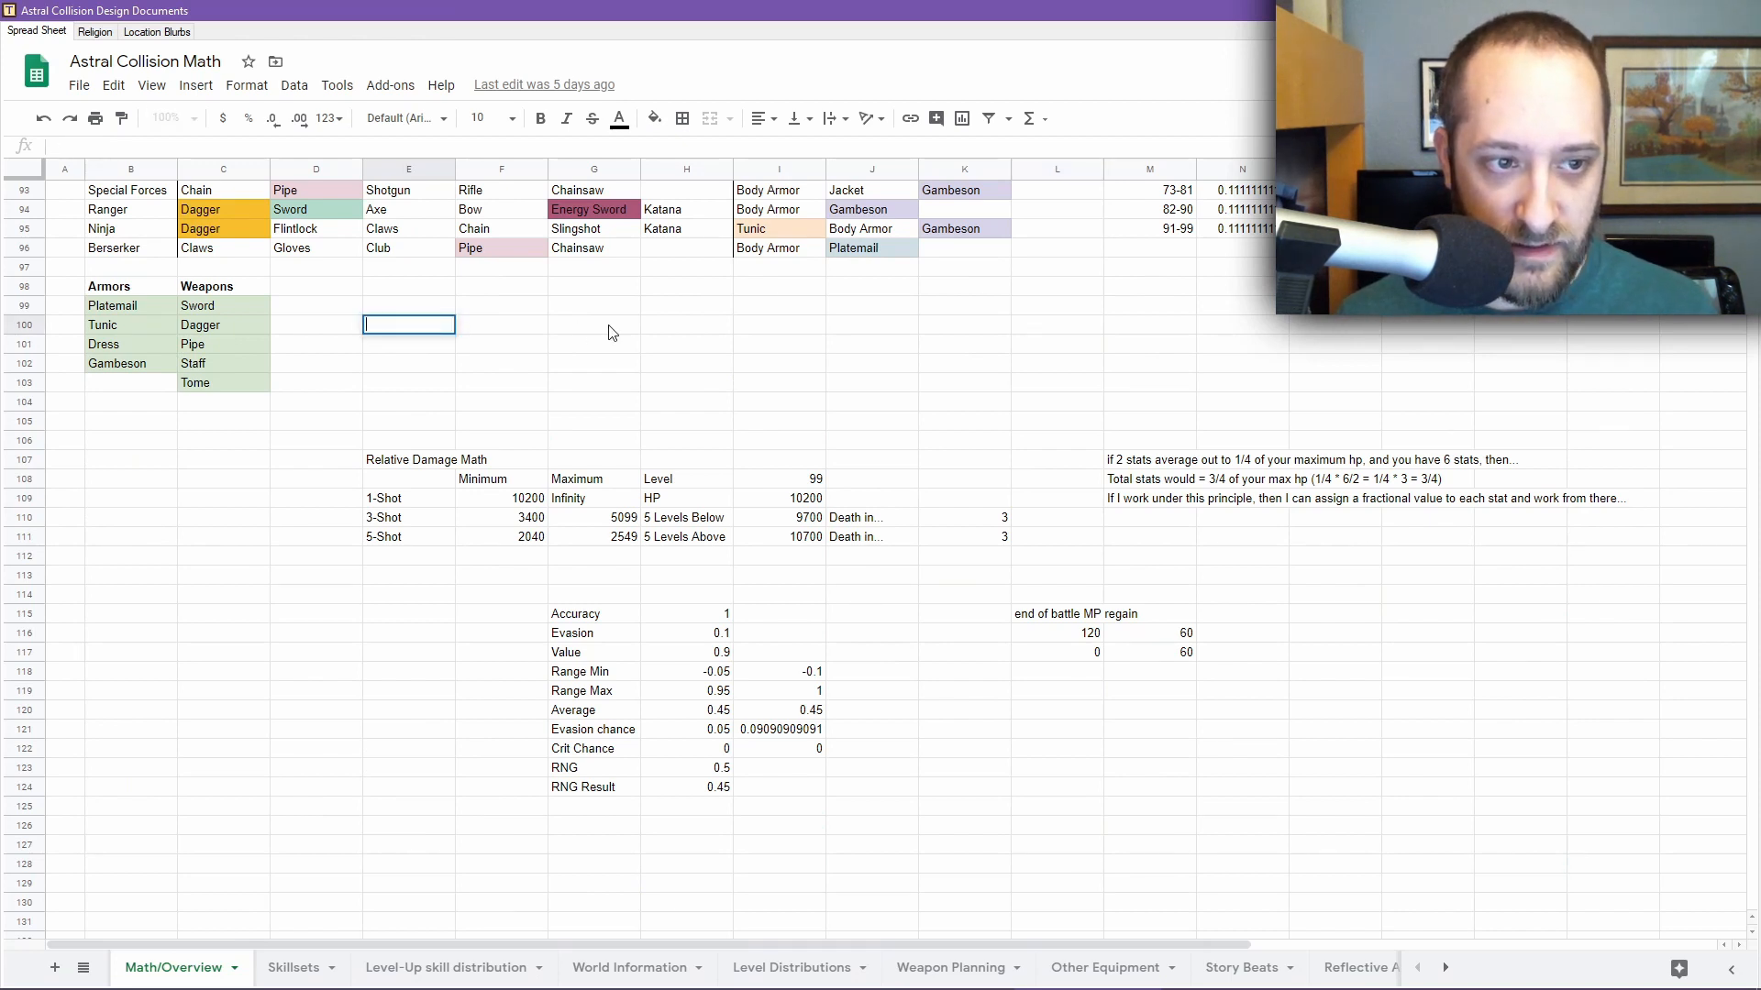
text(Top)
key(Return)
text(Bottom)
key(Return)
key(Up)
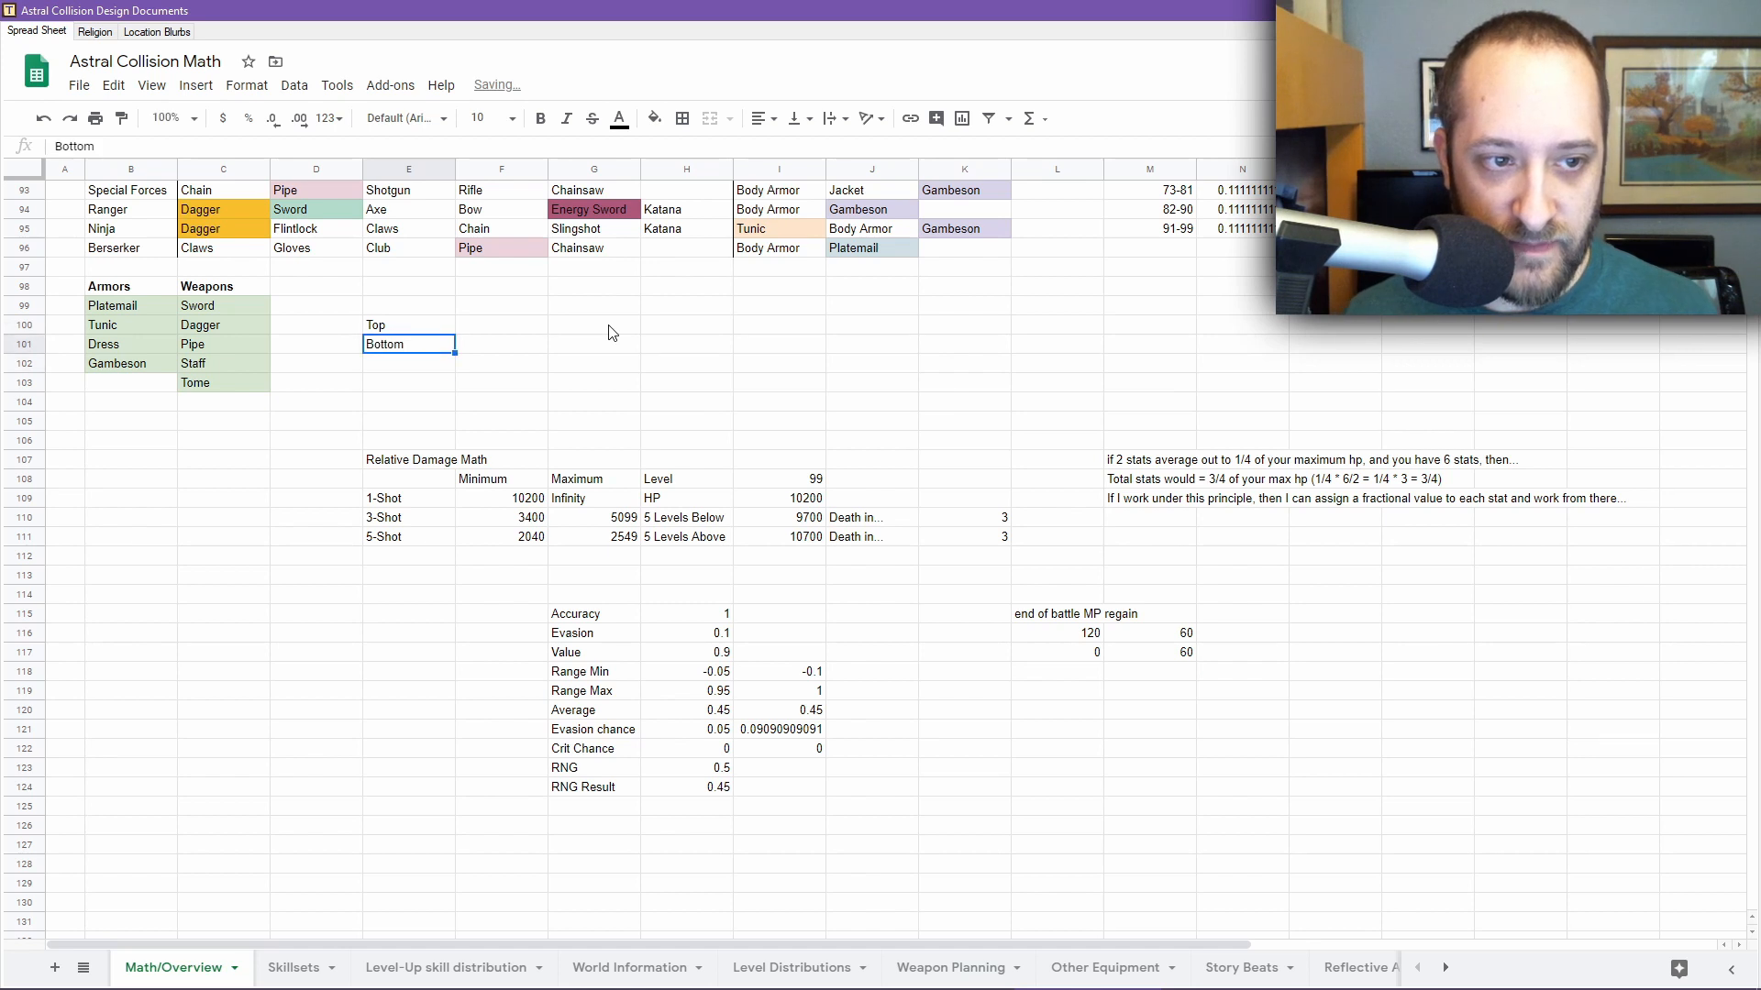
Add the label I in E99 above Top, and enter 0.5 for I and 0.1 for Top in column F
key(Up)
key(Up)
text(I)
key(Return)
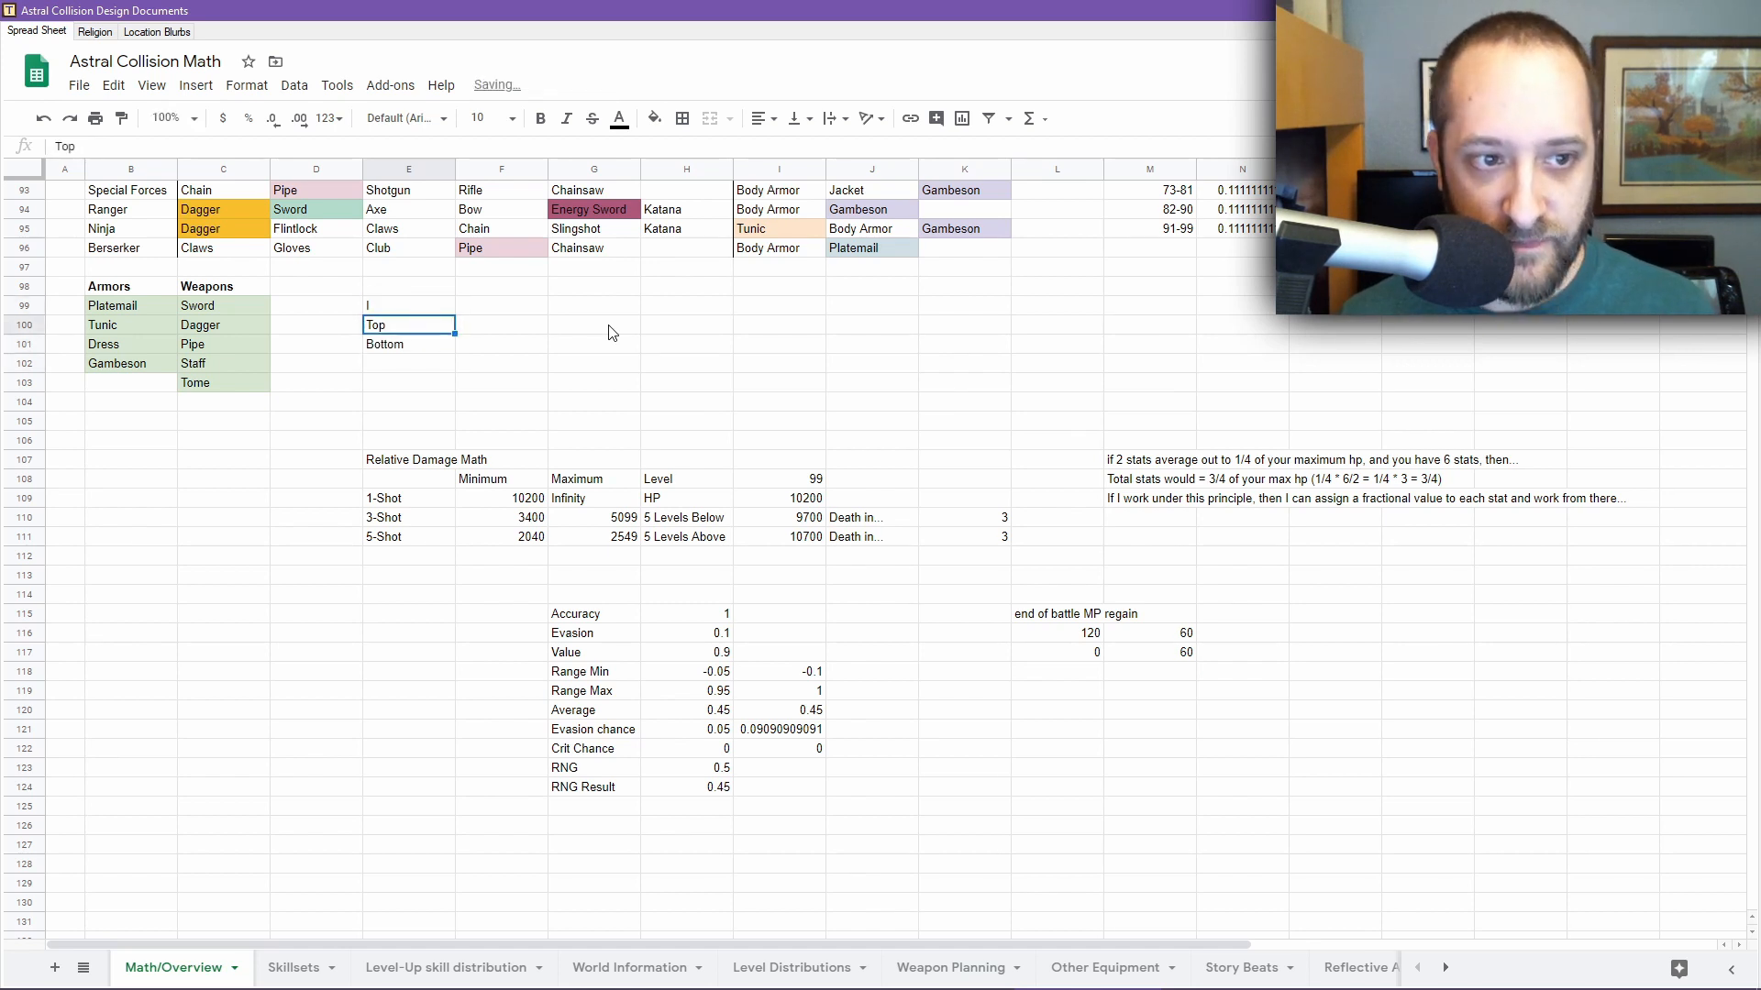
key(Right)
key(Up)
text(0.5)
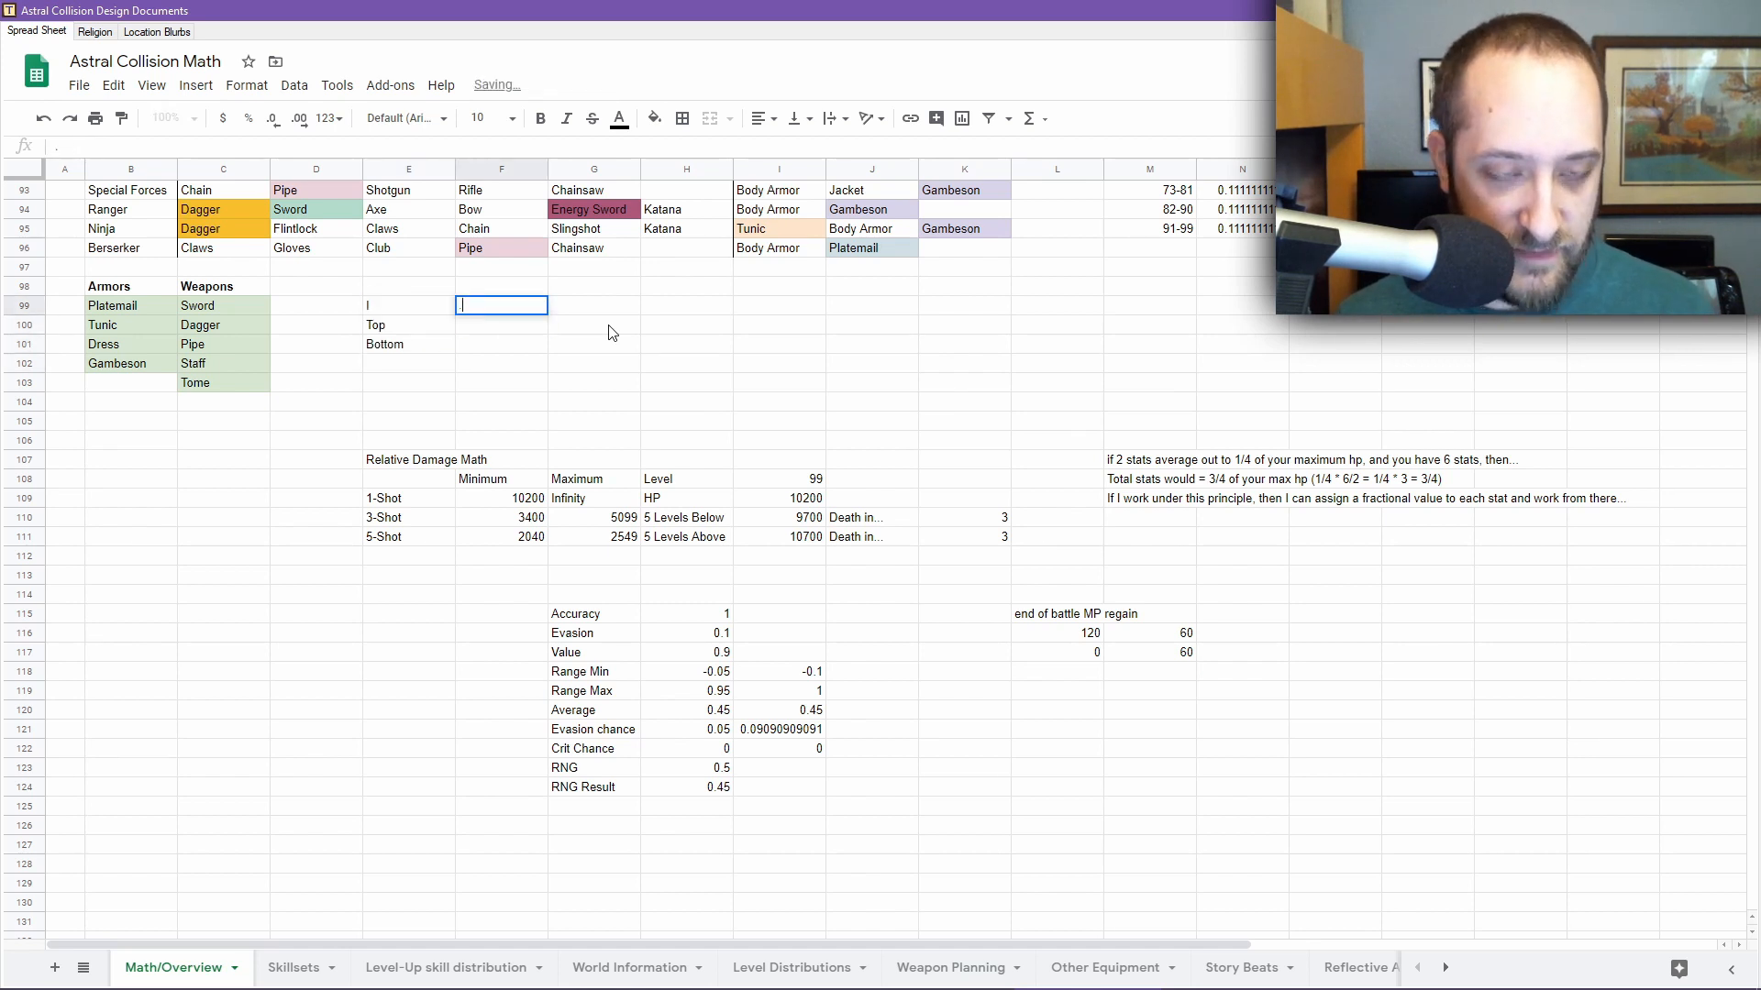
key(Return)
text(0.1)
key(Return)
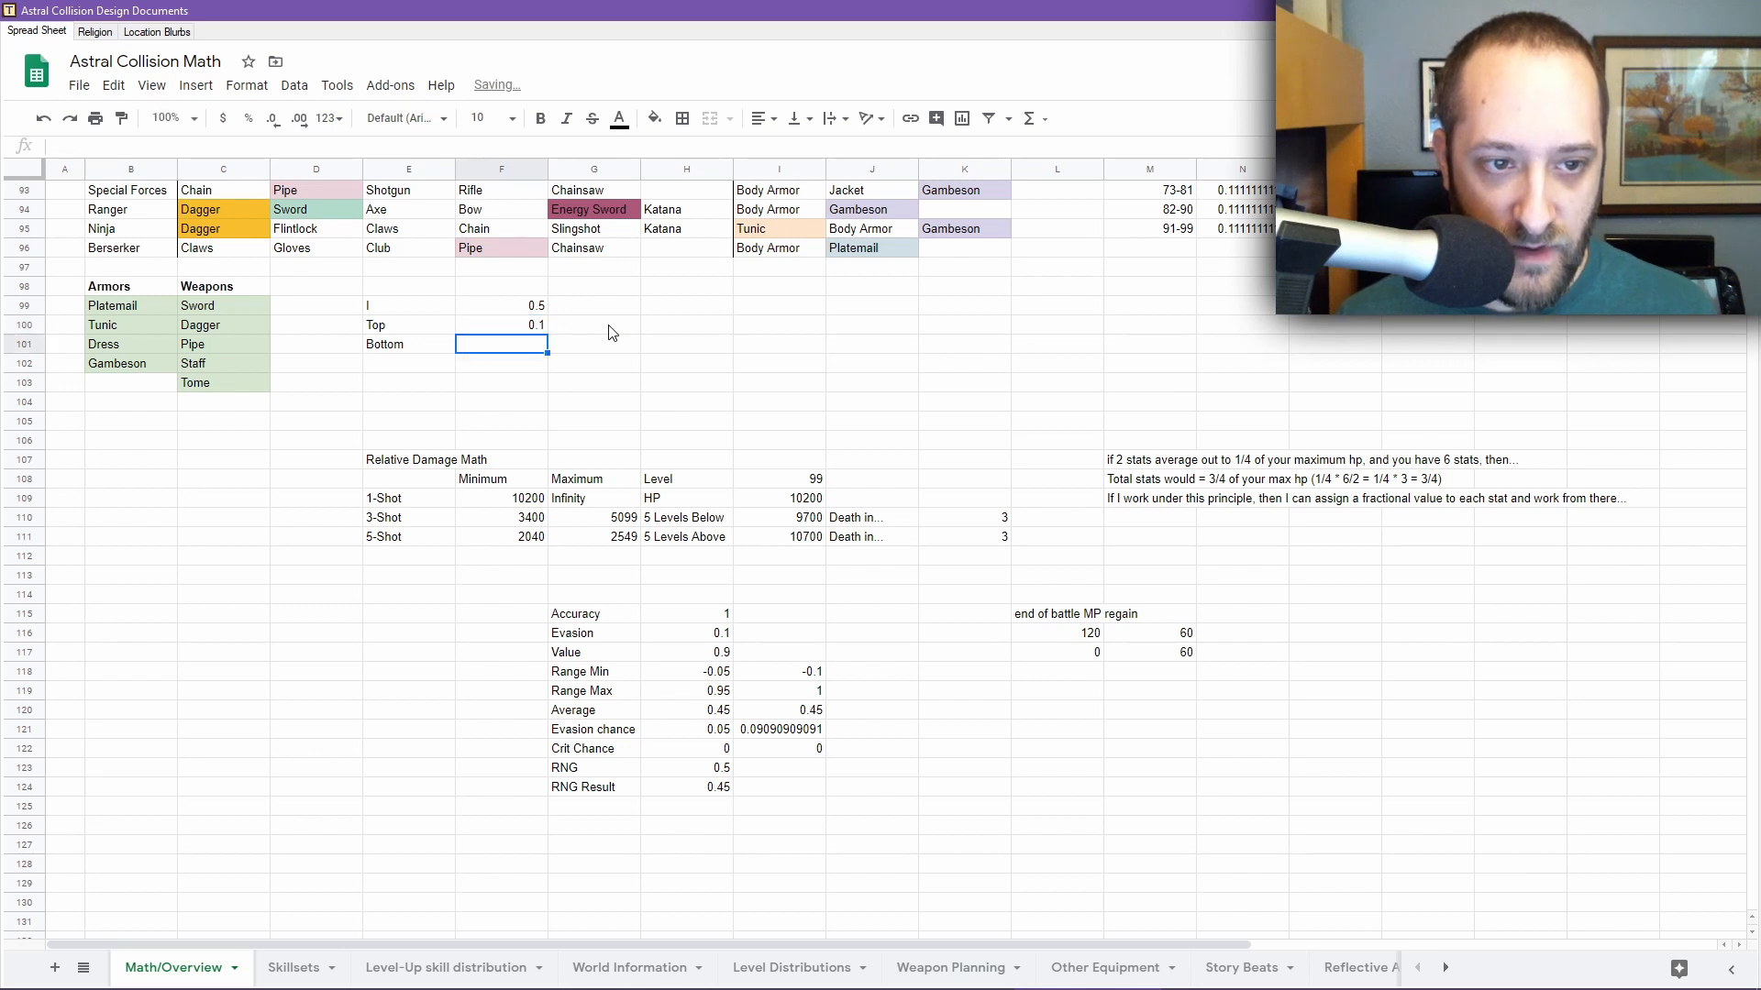
Add the label Result in cell E102 below Bottom
key(Down)
key(Left)
text(Result)
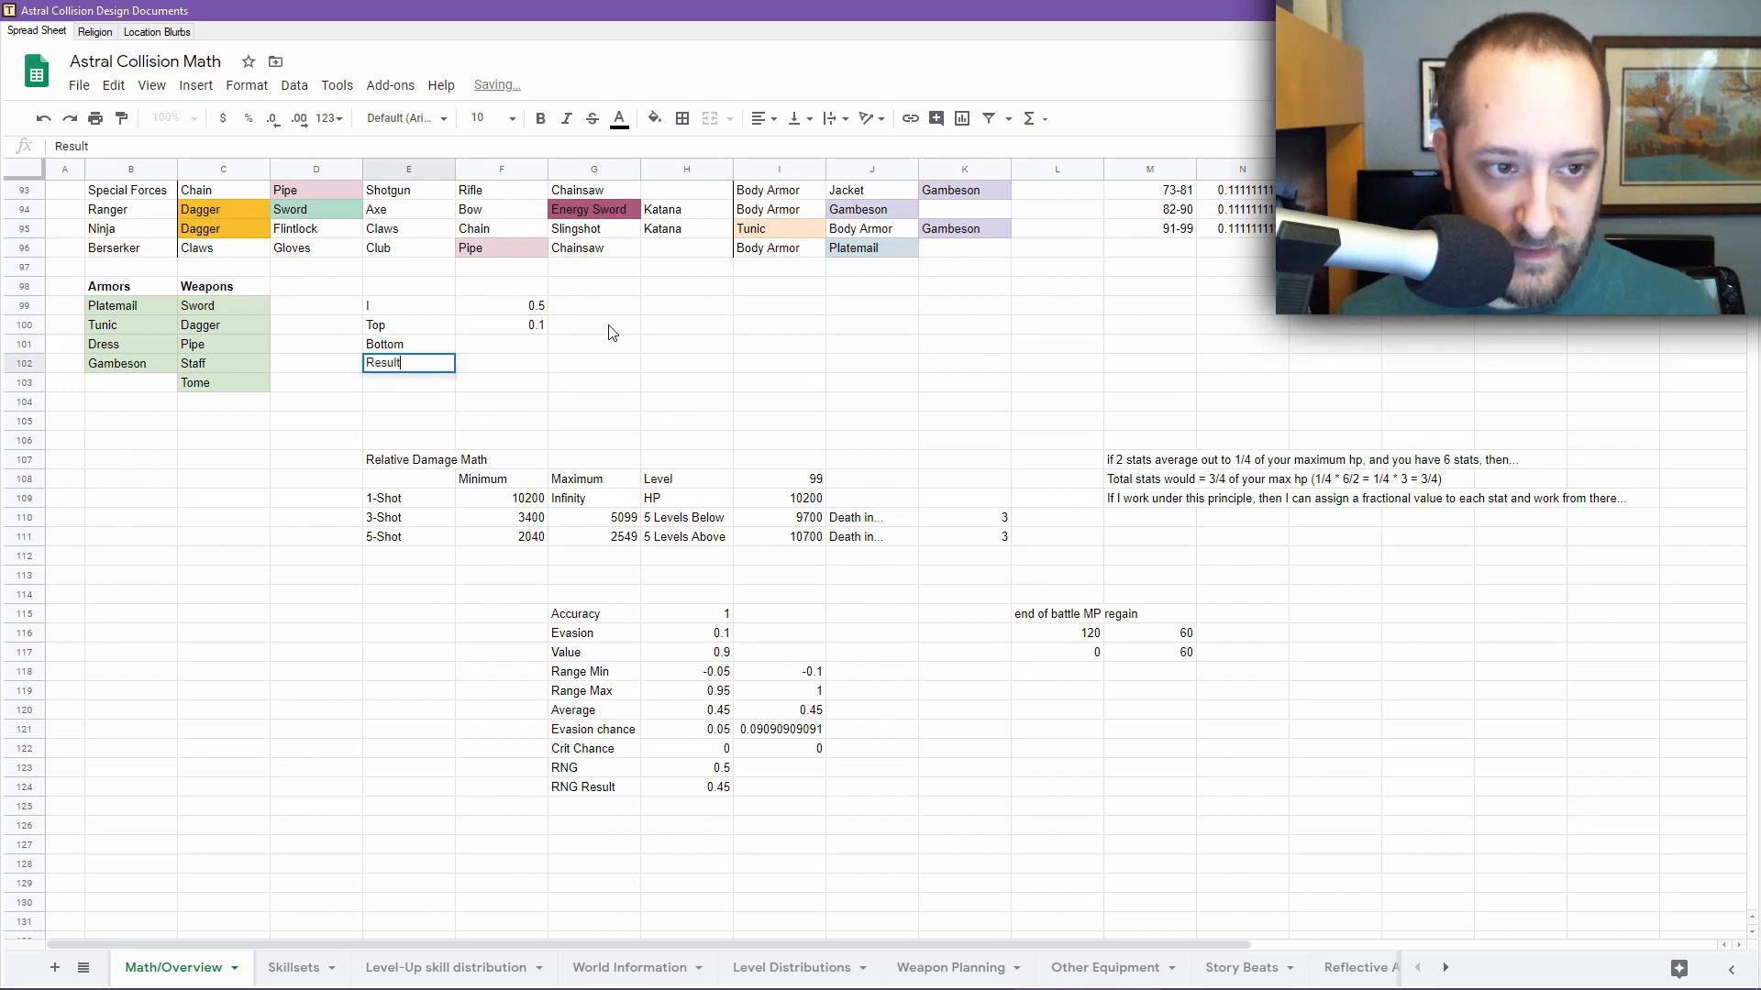
key(Return)
Right-align the I, Top, Bottom and Result labels in E99:E102
key(Right)
key(Up)
key(Up)
key(Left)
key(Up)
key(Up)
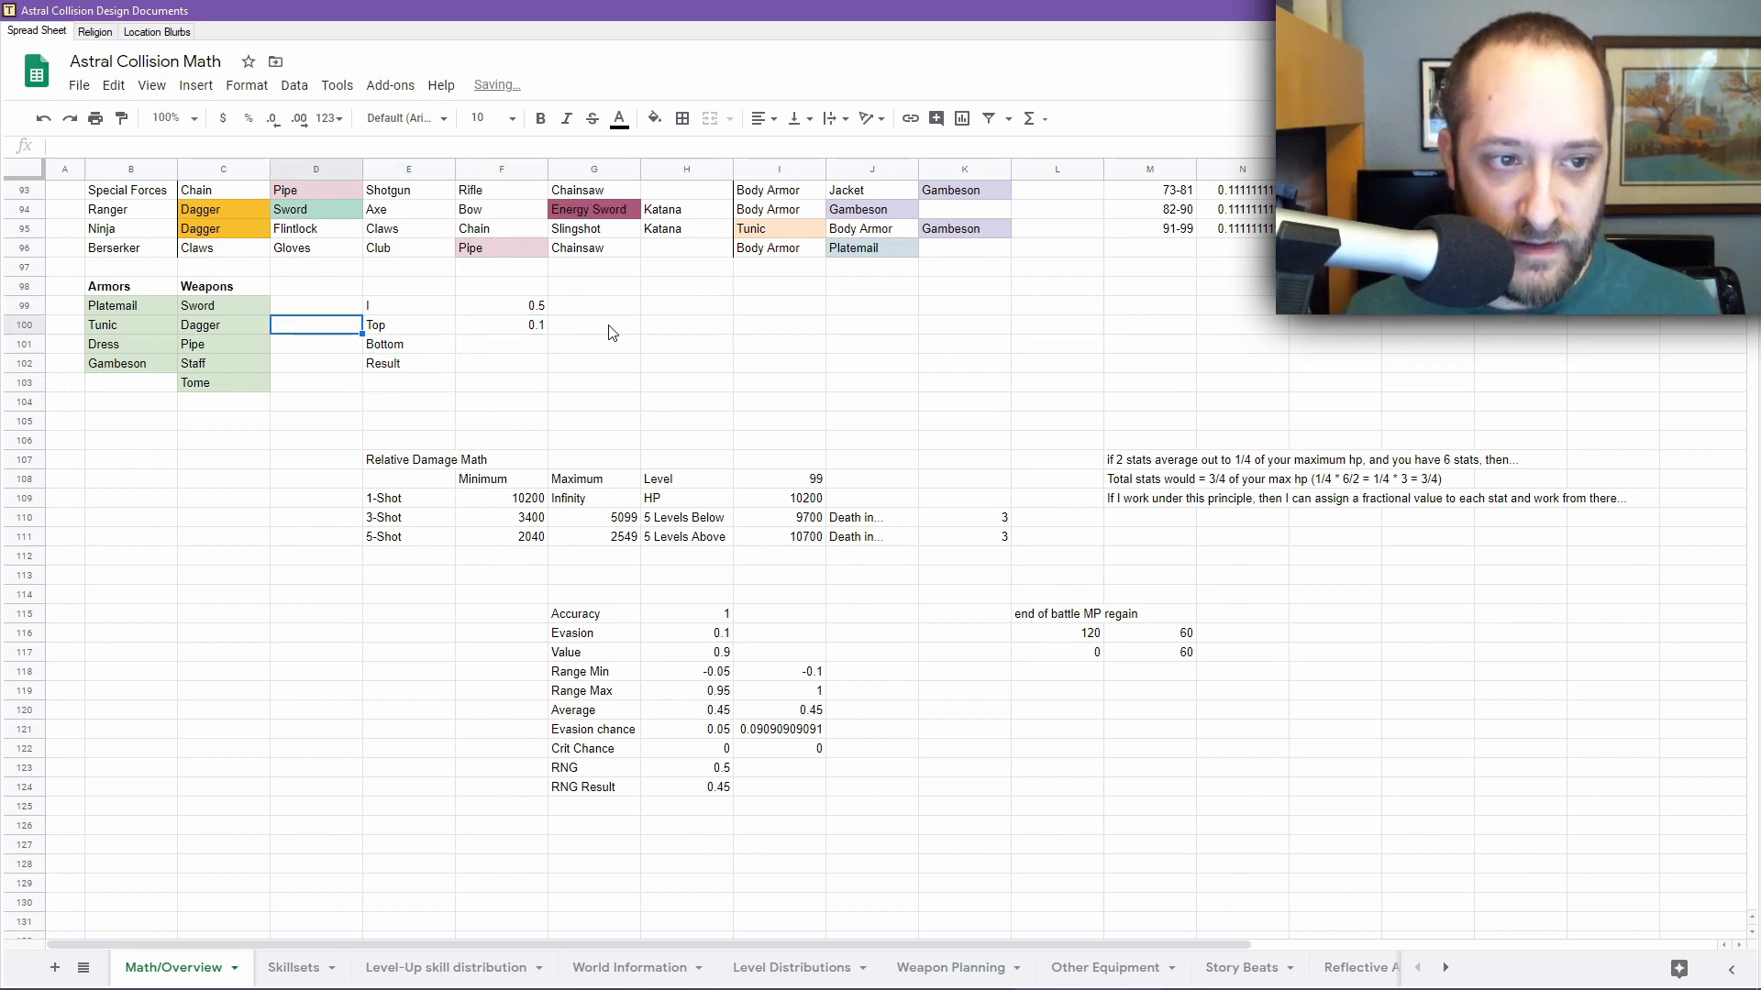
key(shift+Down)
key(shift+Down)
key(shift+Down)
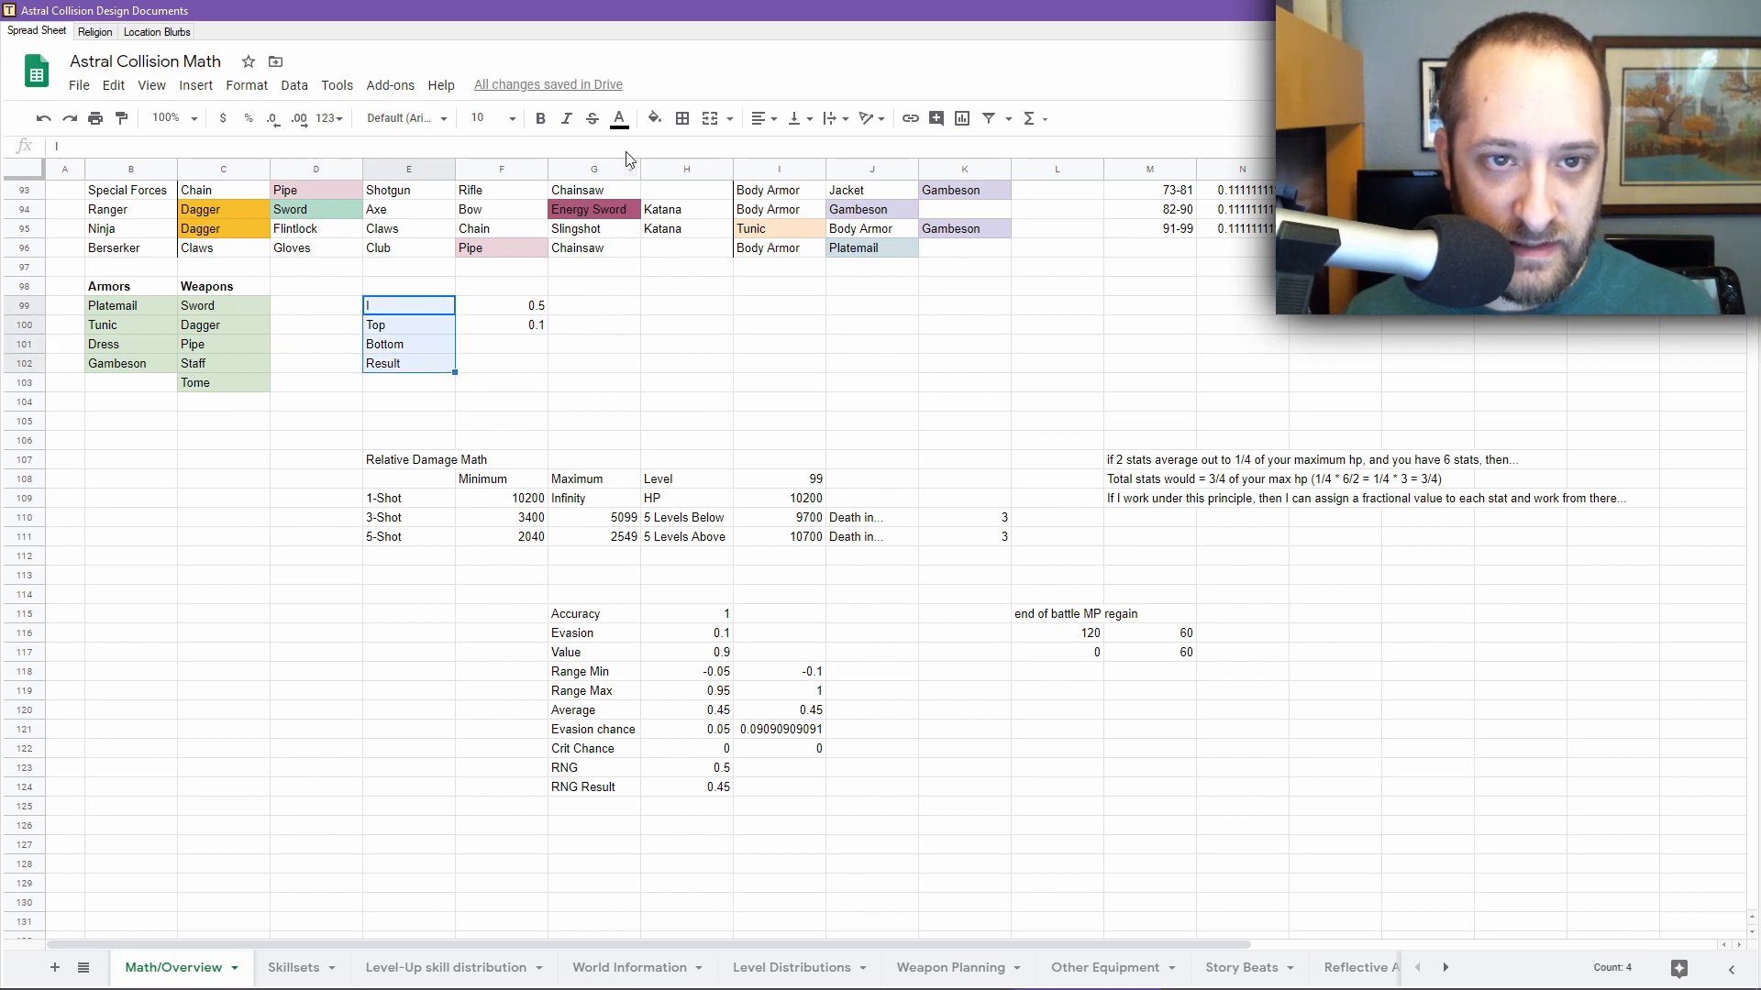
click(756, 119)
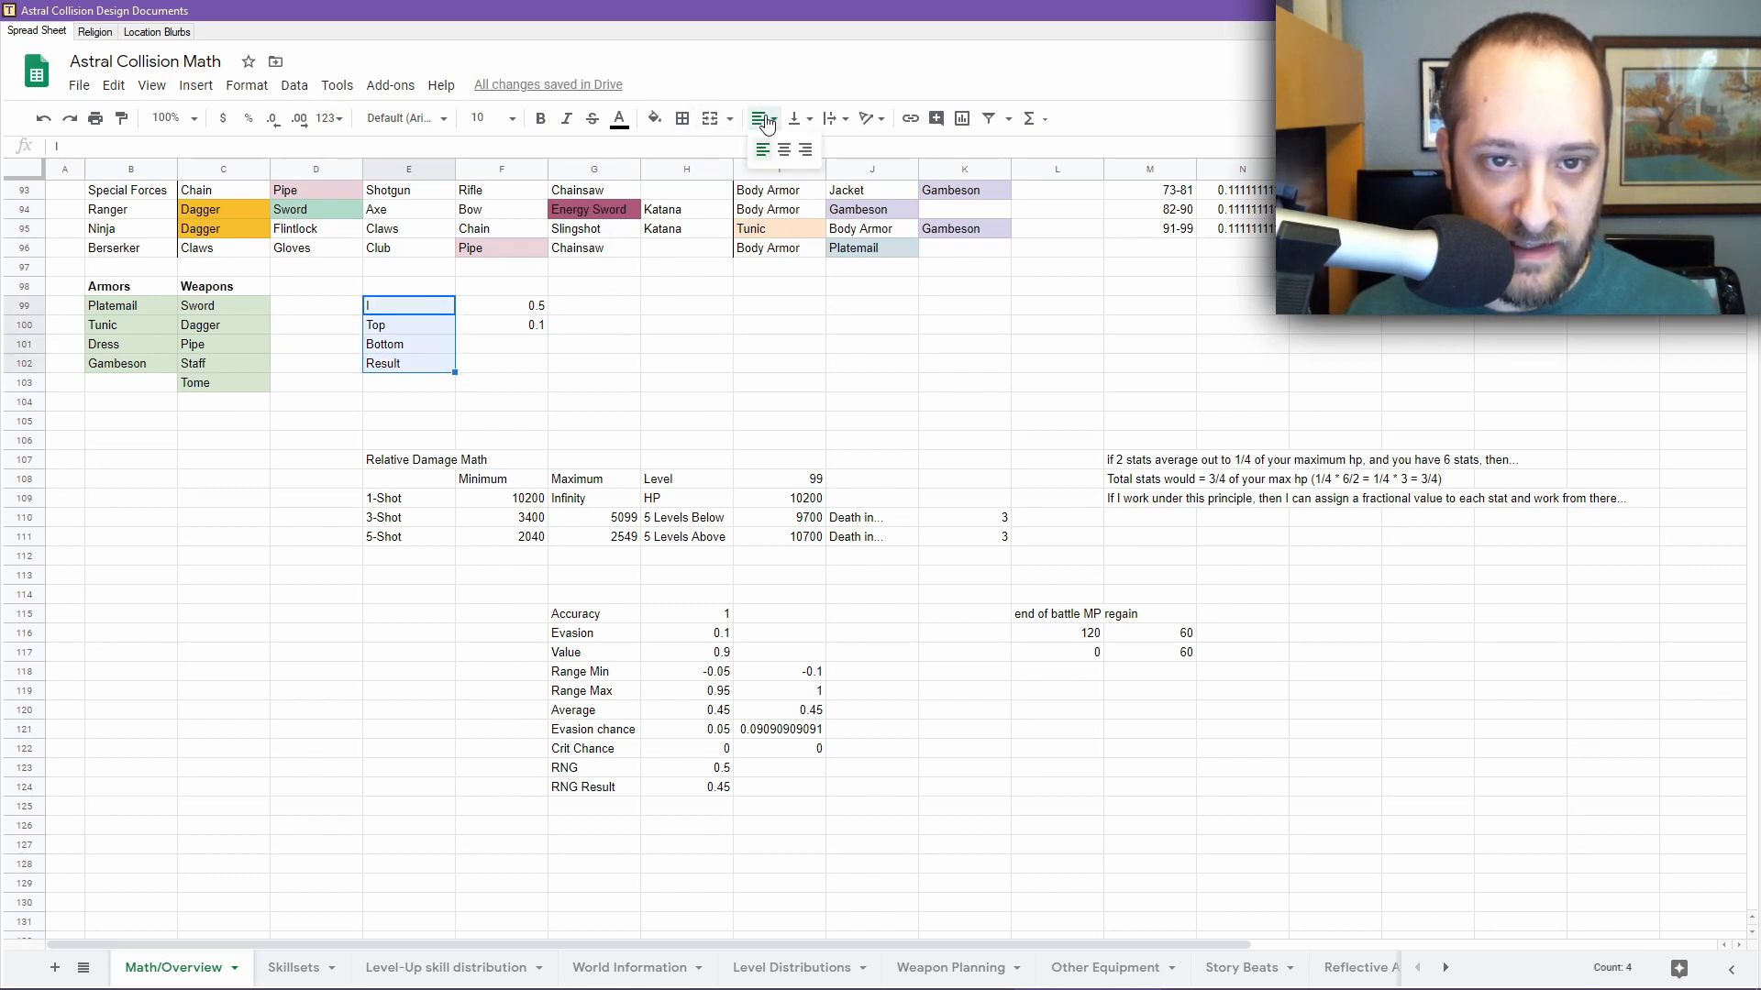
click(808, 150)
Set Top to 1 and Bottom to 0.1, and start a formula in the Result cell F102
click(510, 307)
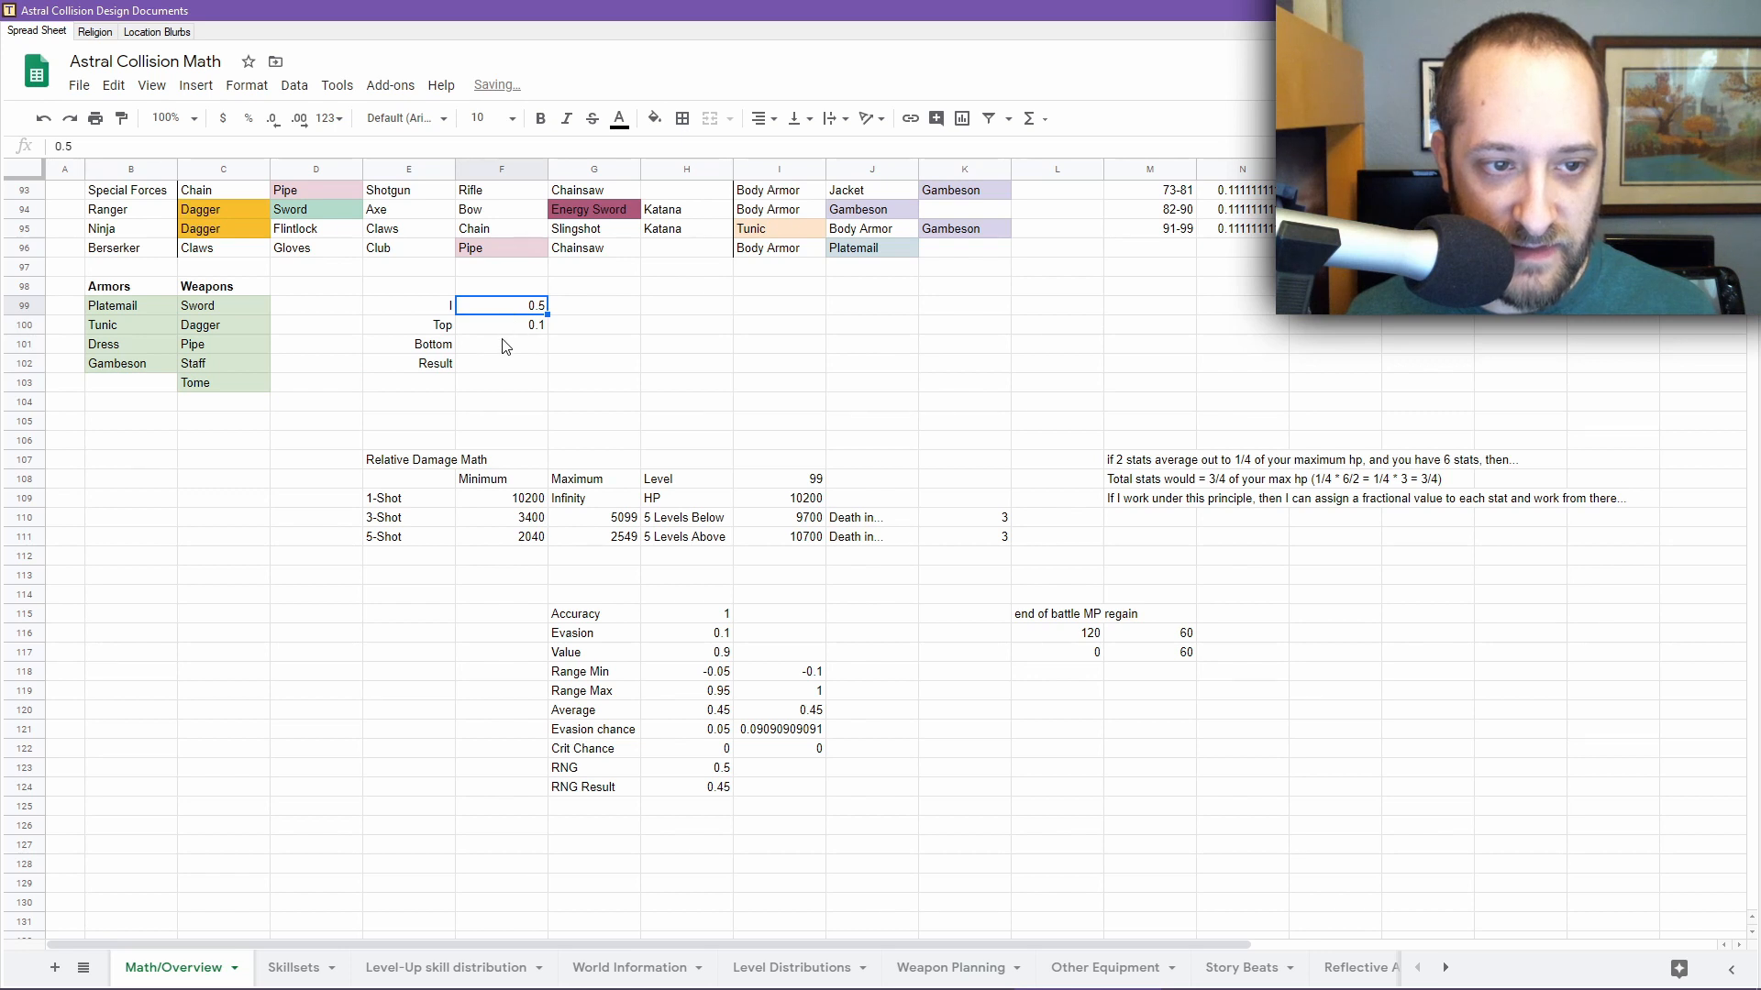
click(519, 345)
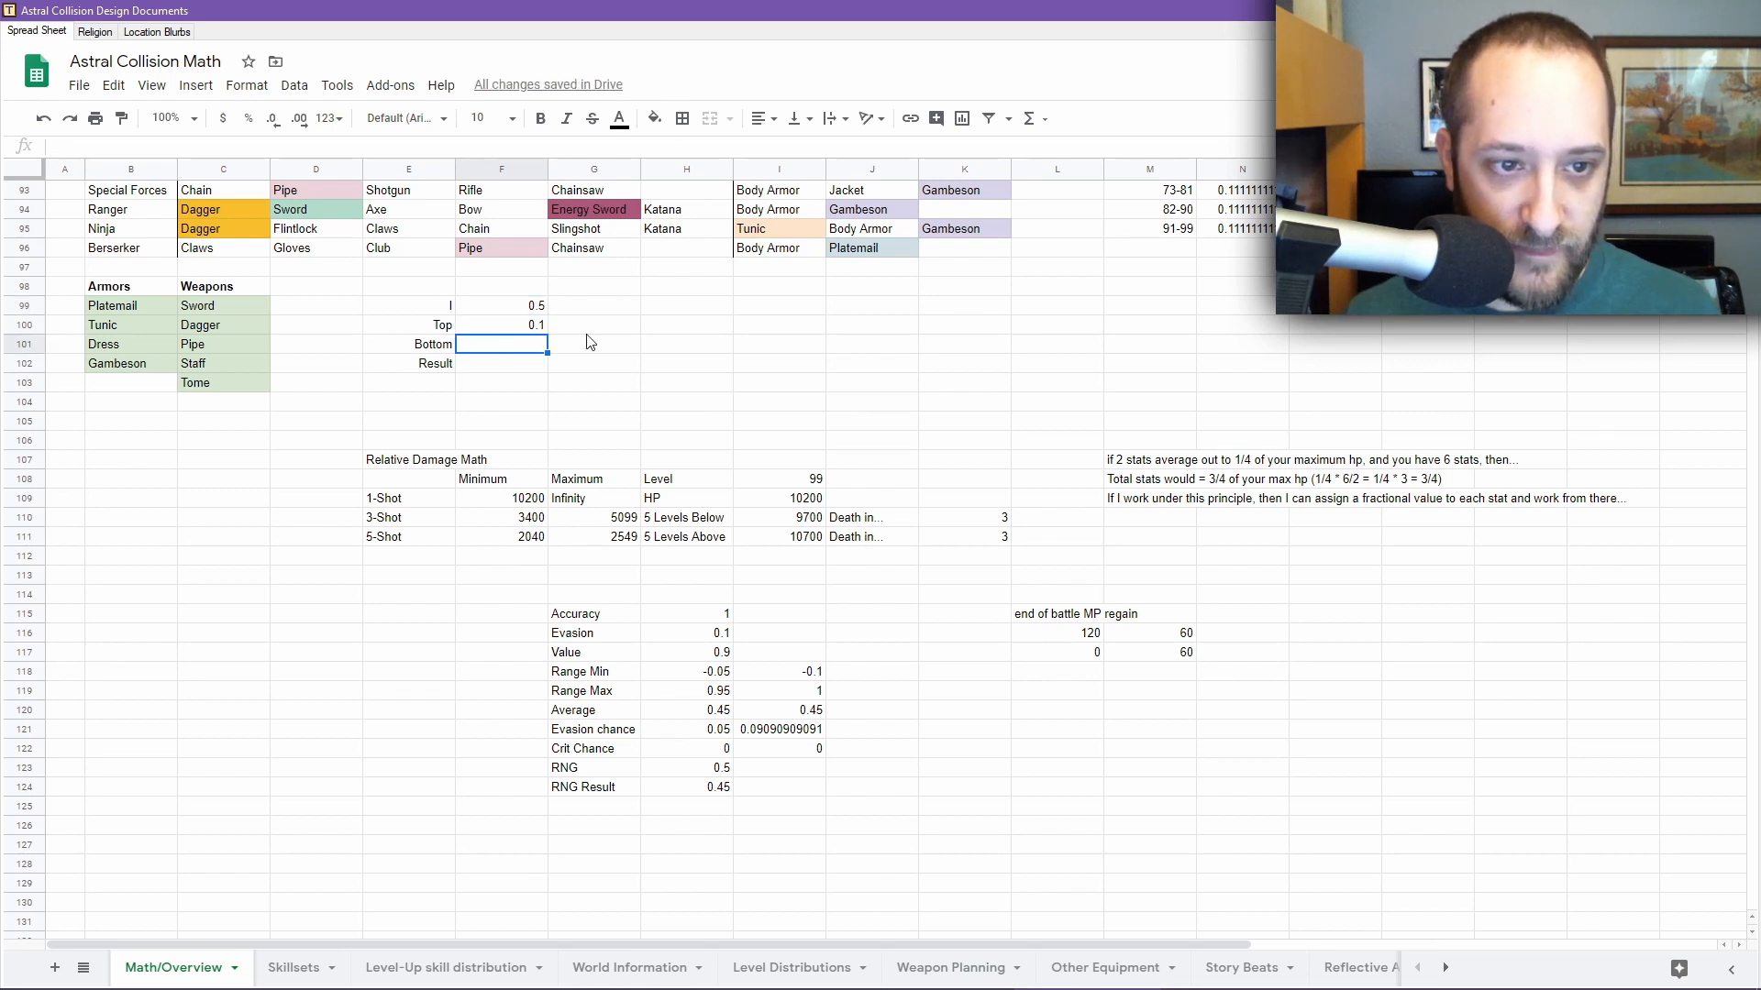
key(Up)
text(1)
key(Return)
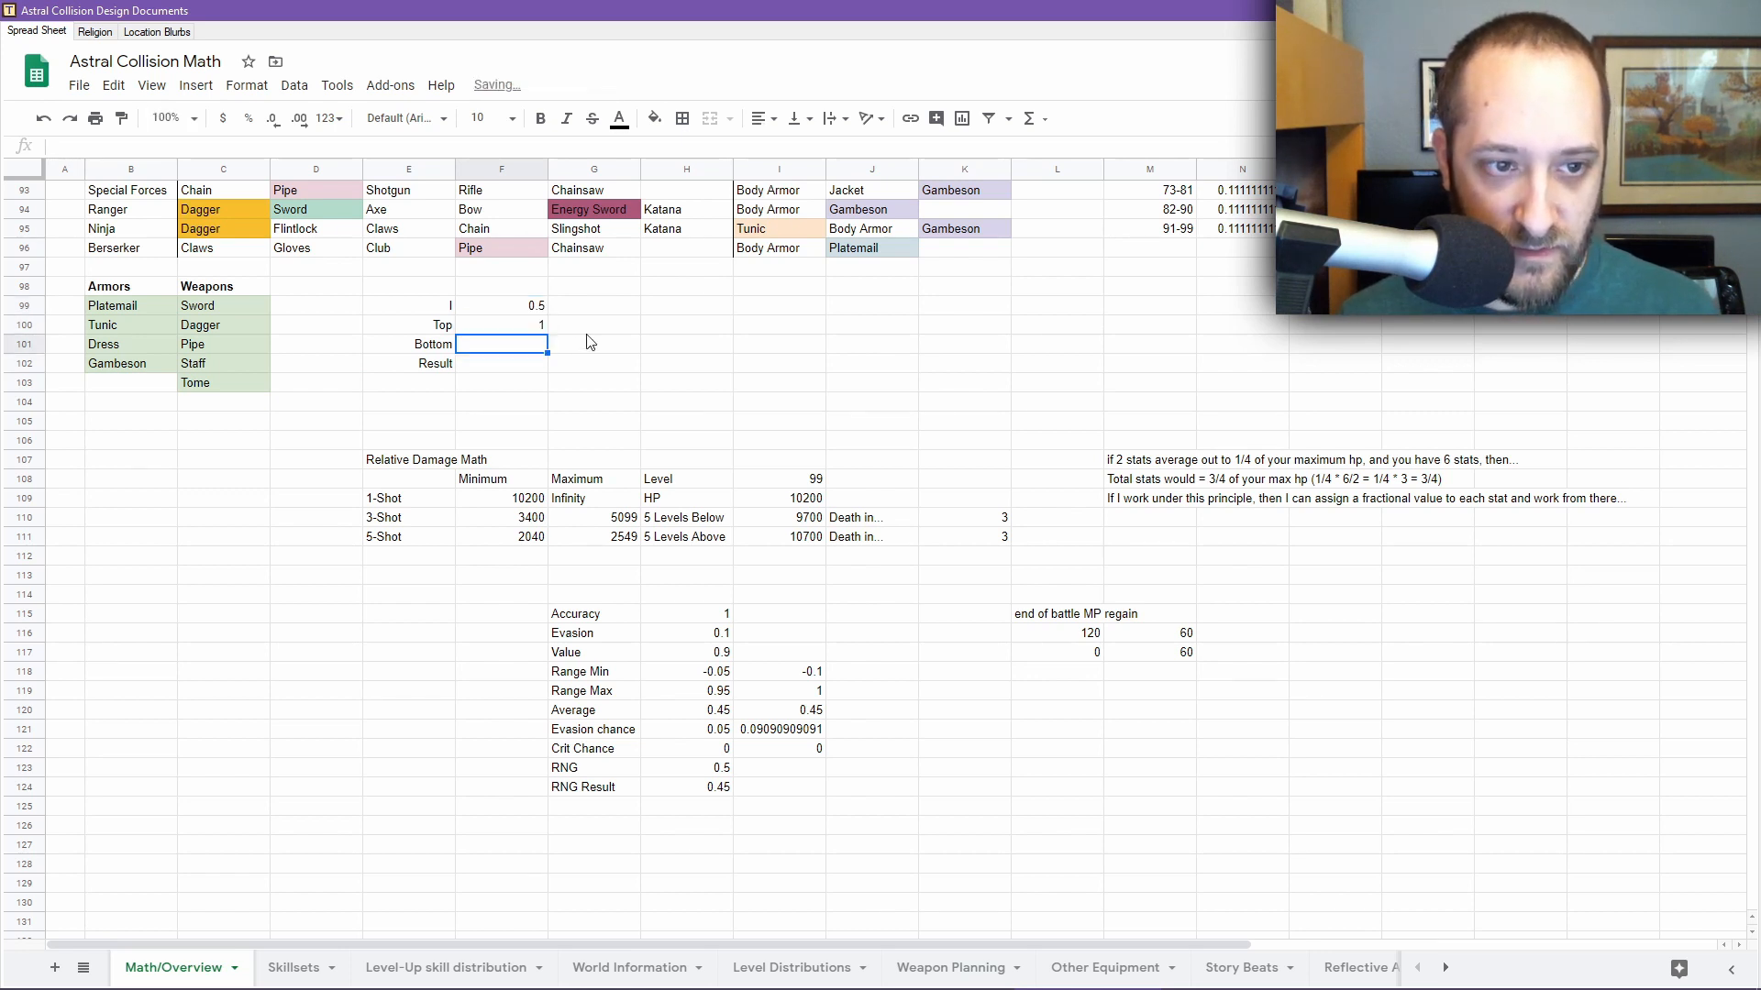
text(0.1)
key(Return)
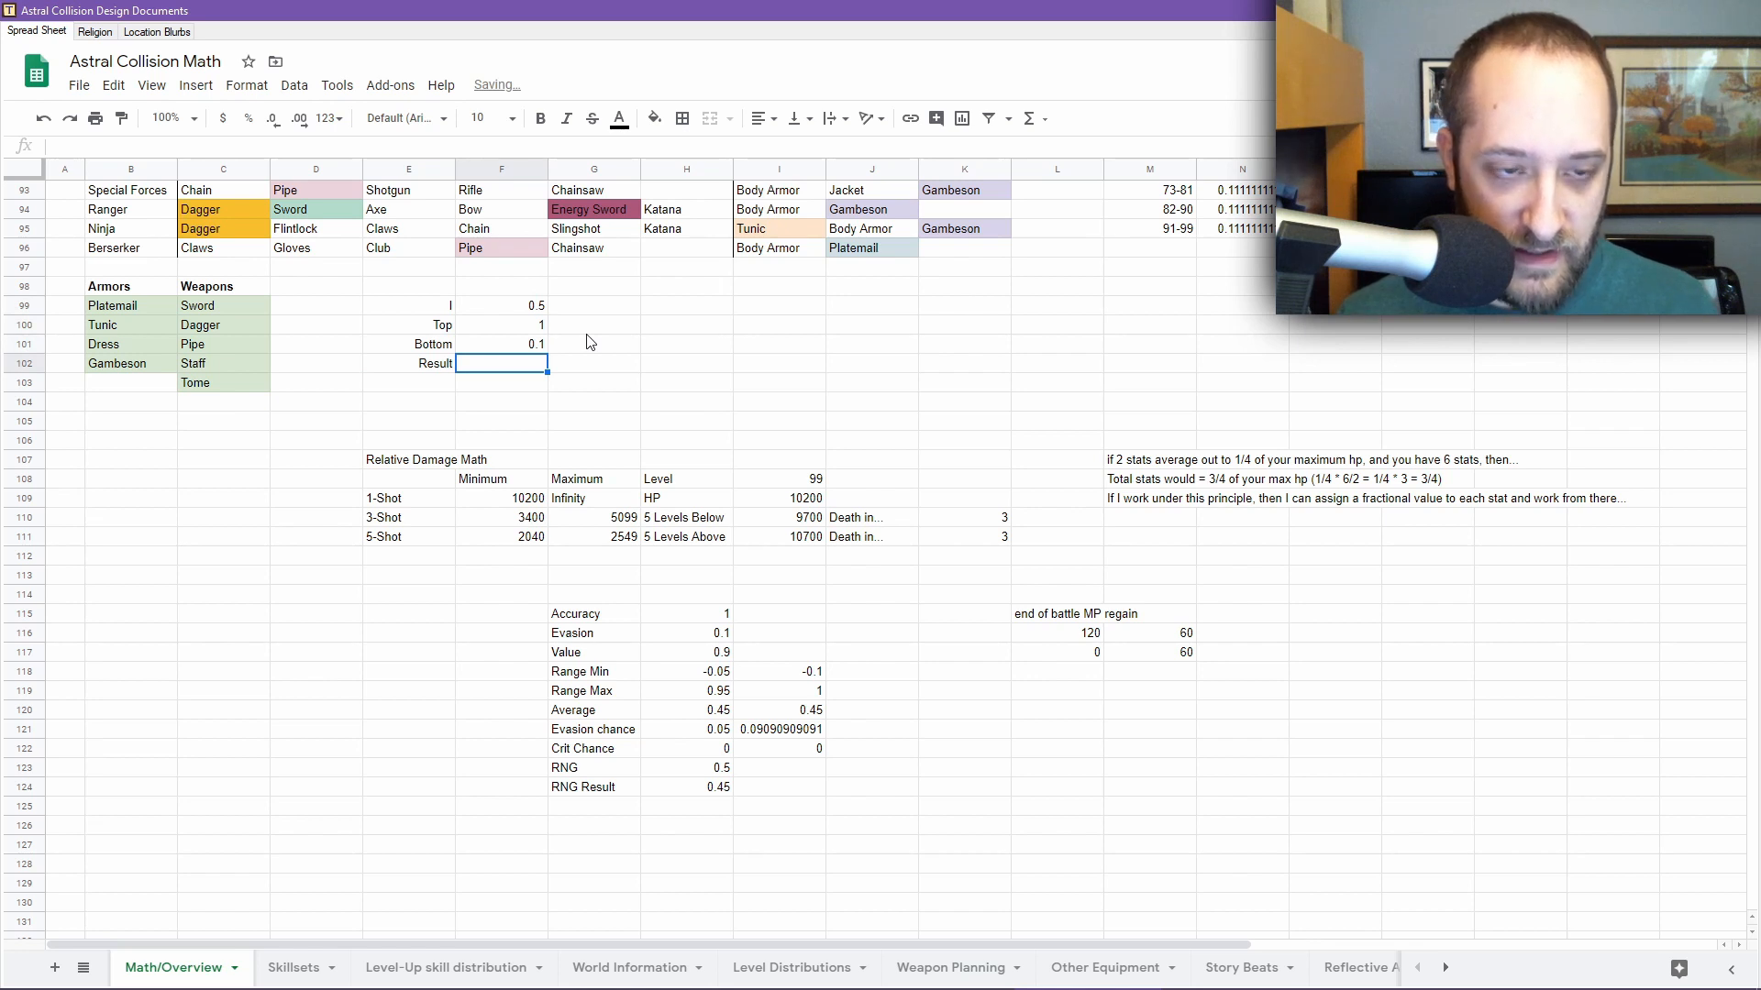
text(=)
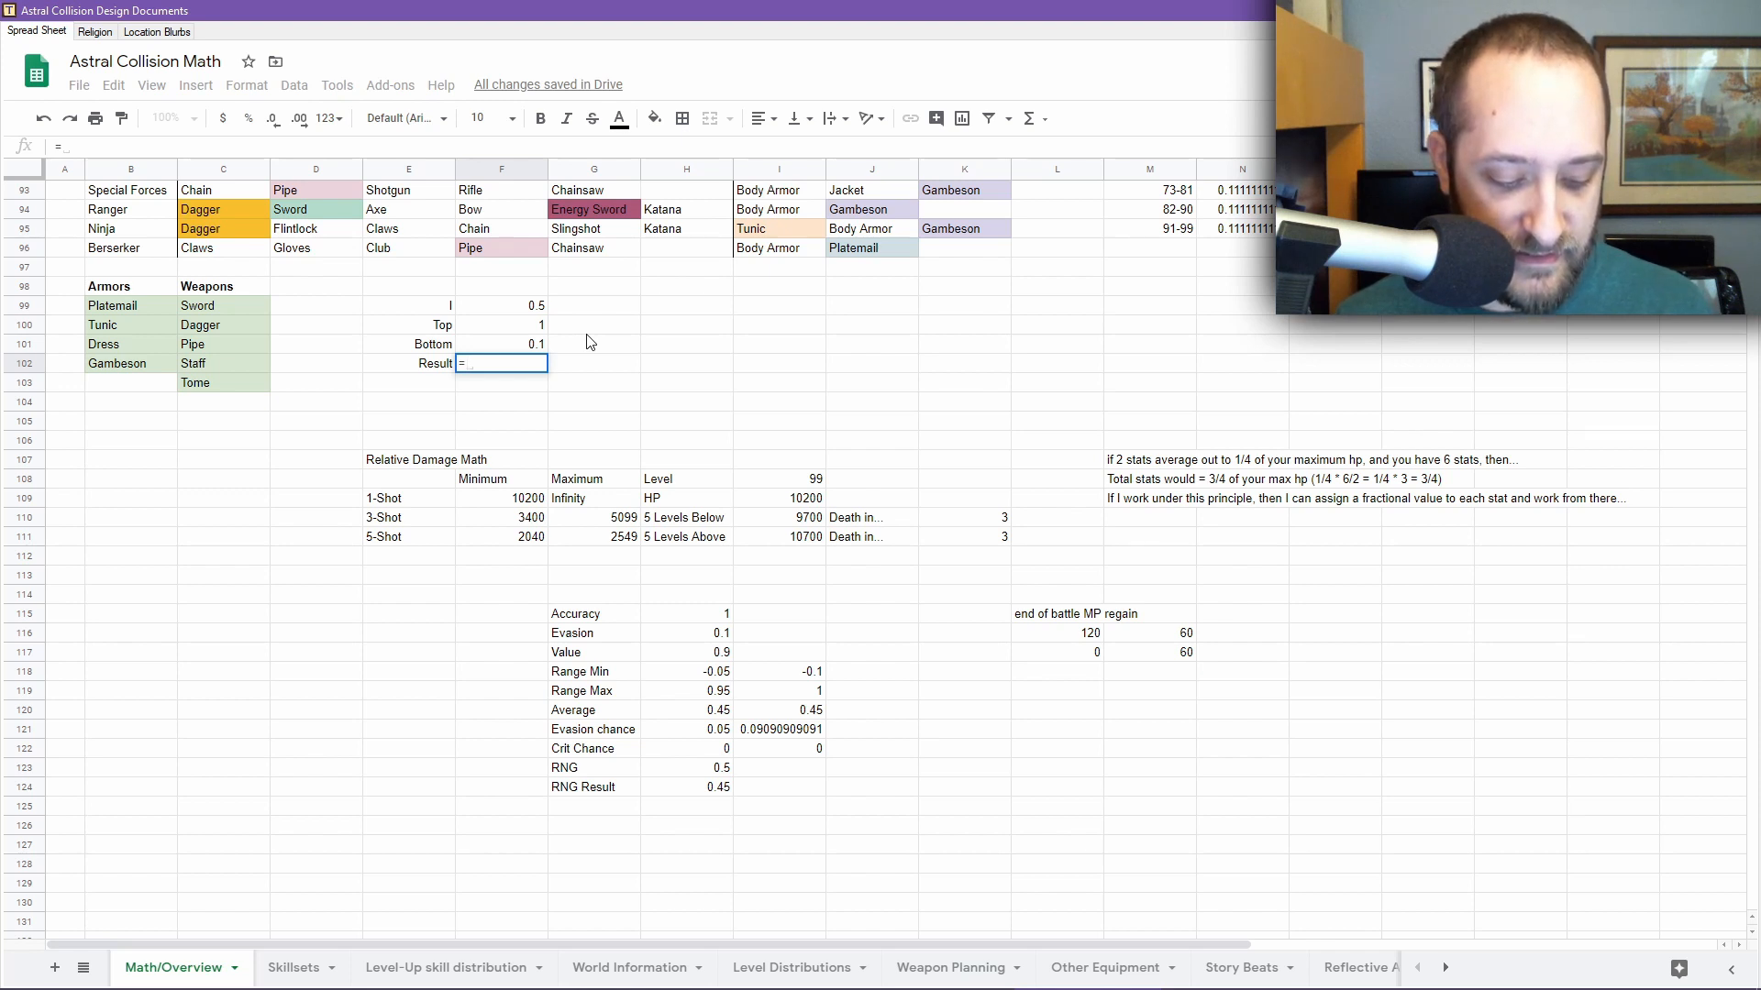
text(IF()
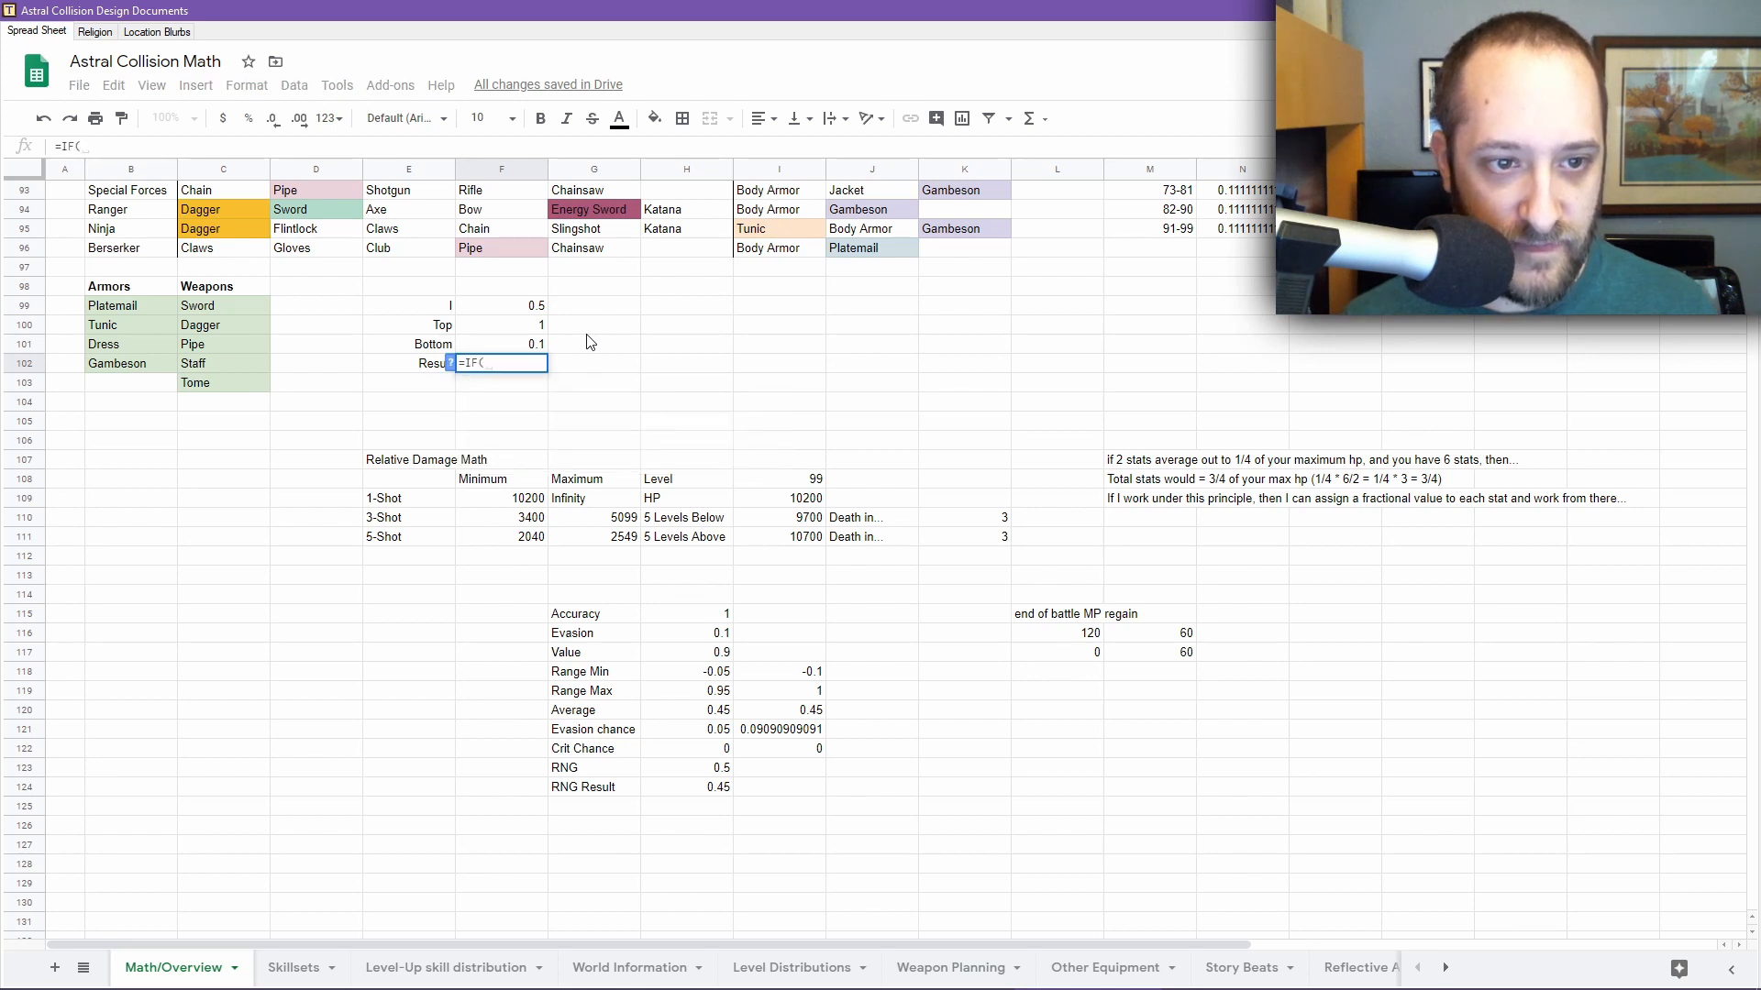
key(Up)
key(Up)
key(Up)
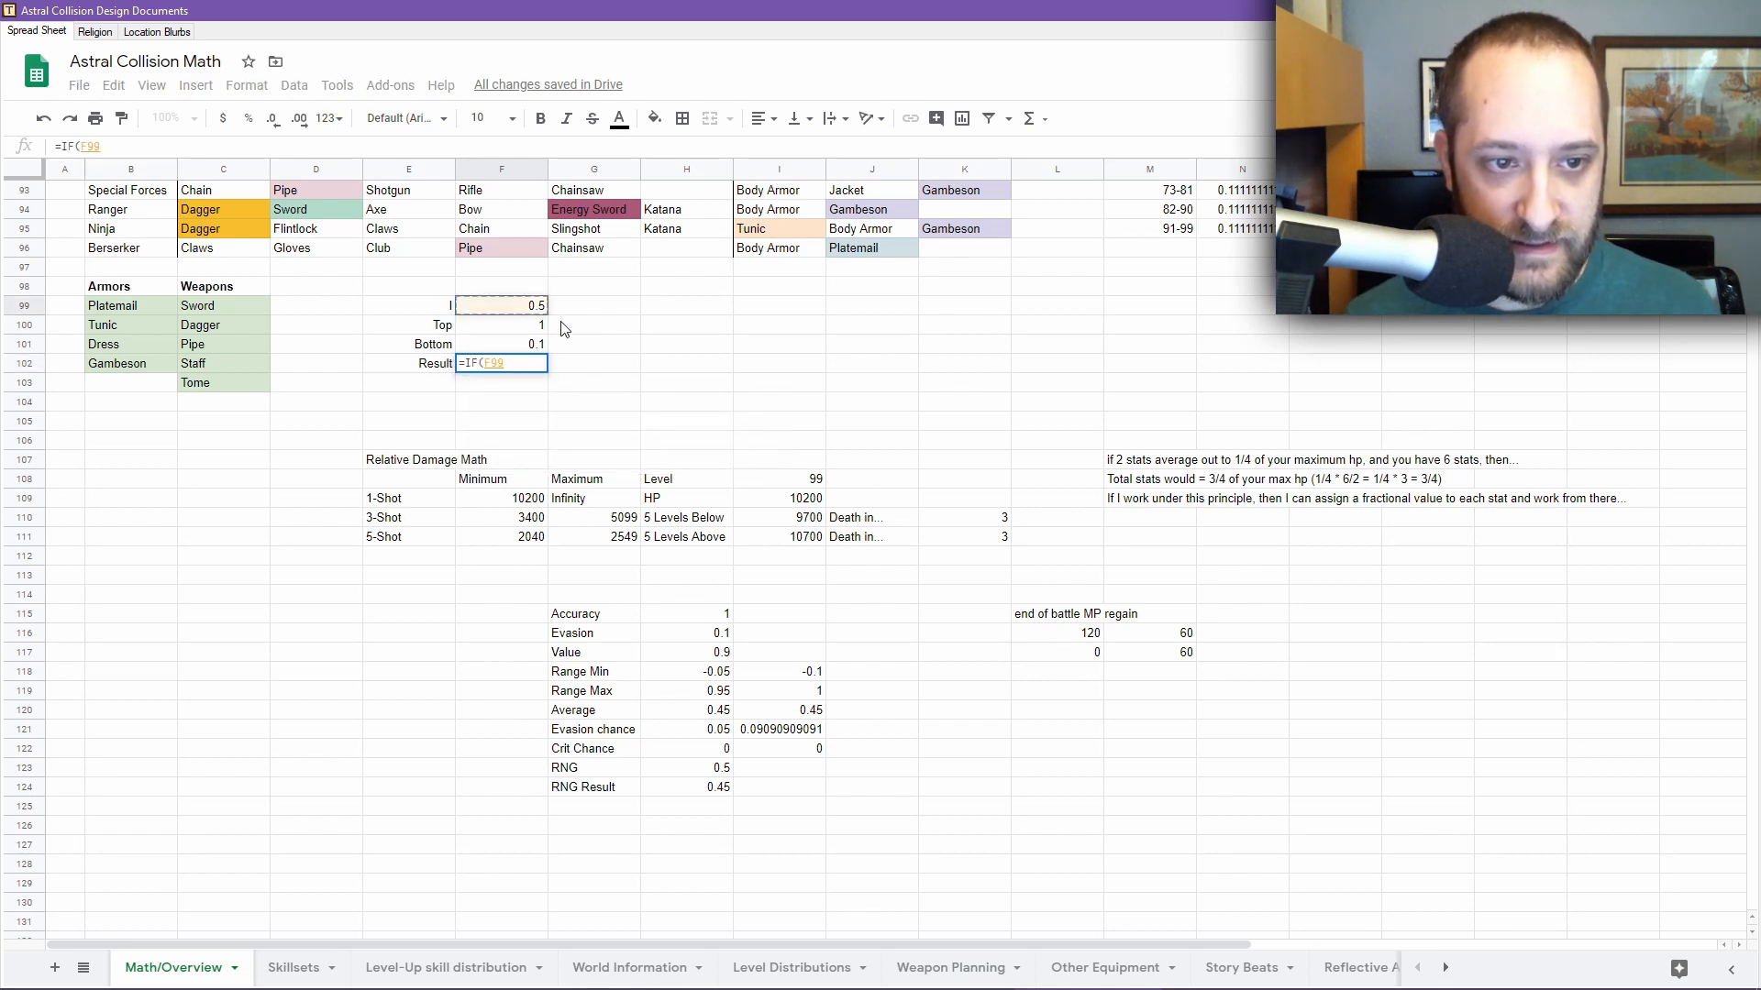
text(<)
click(525, 347)
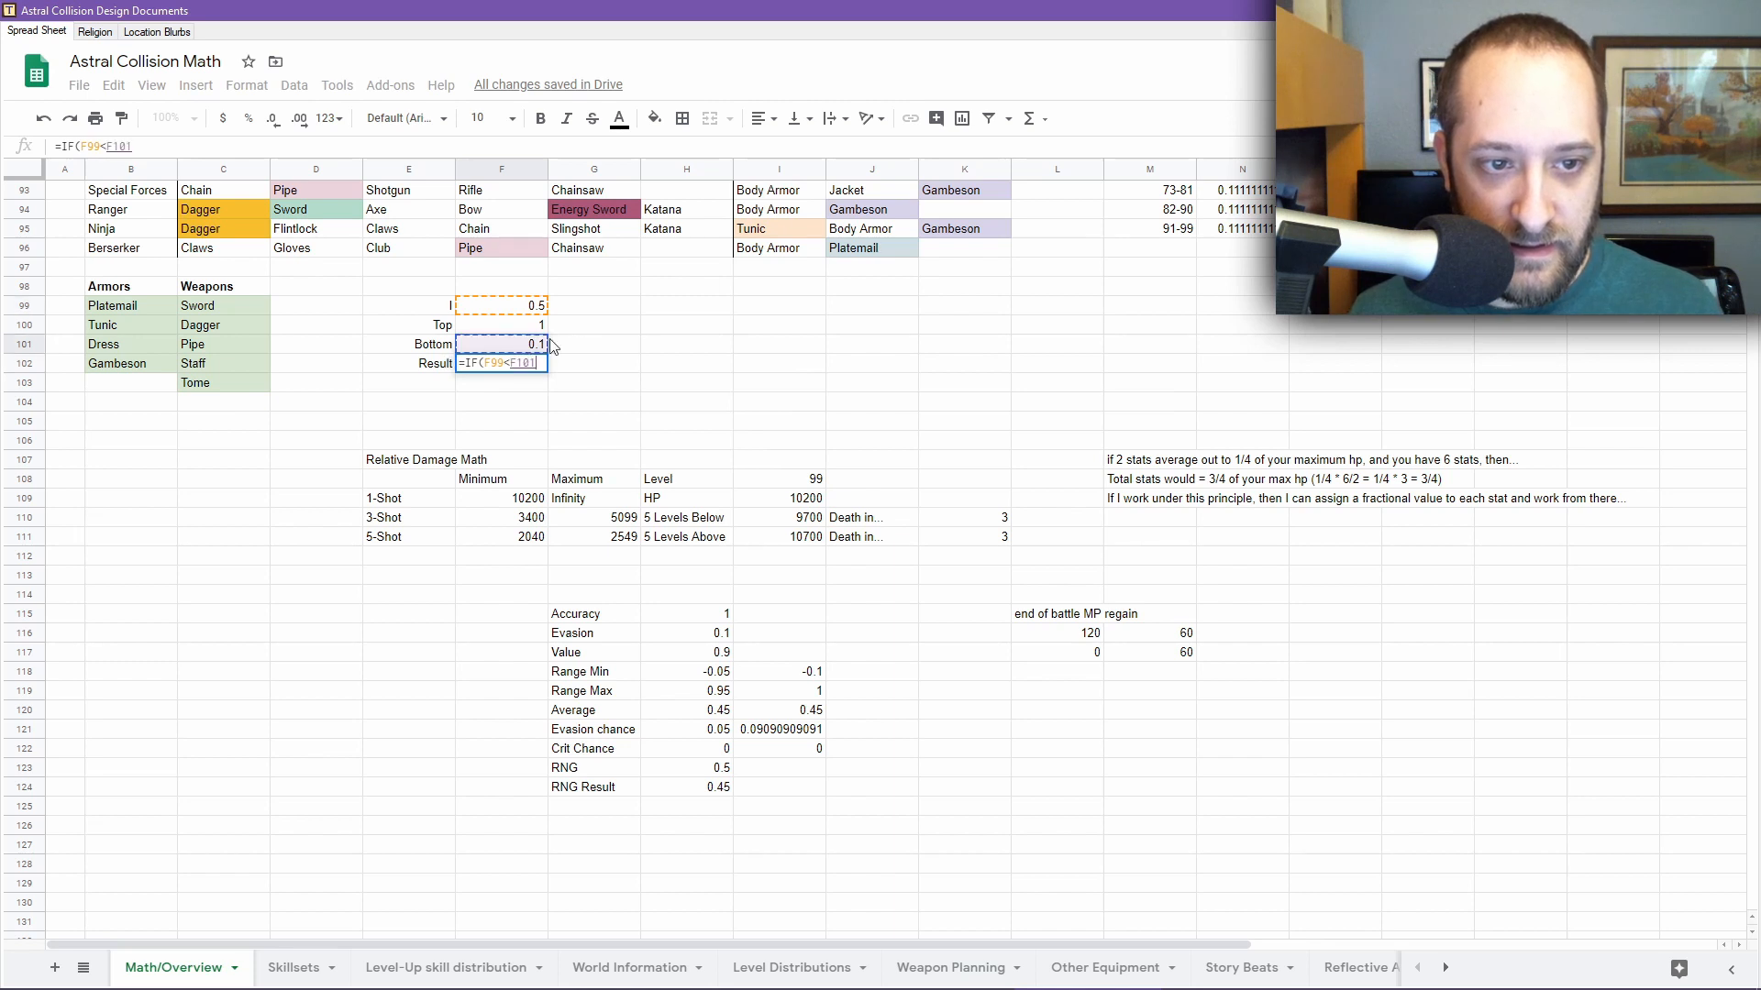
text())
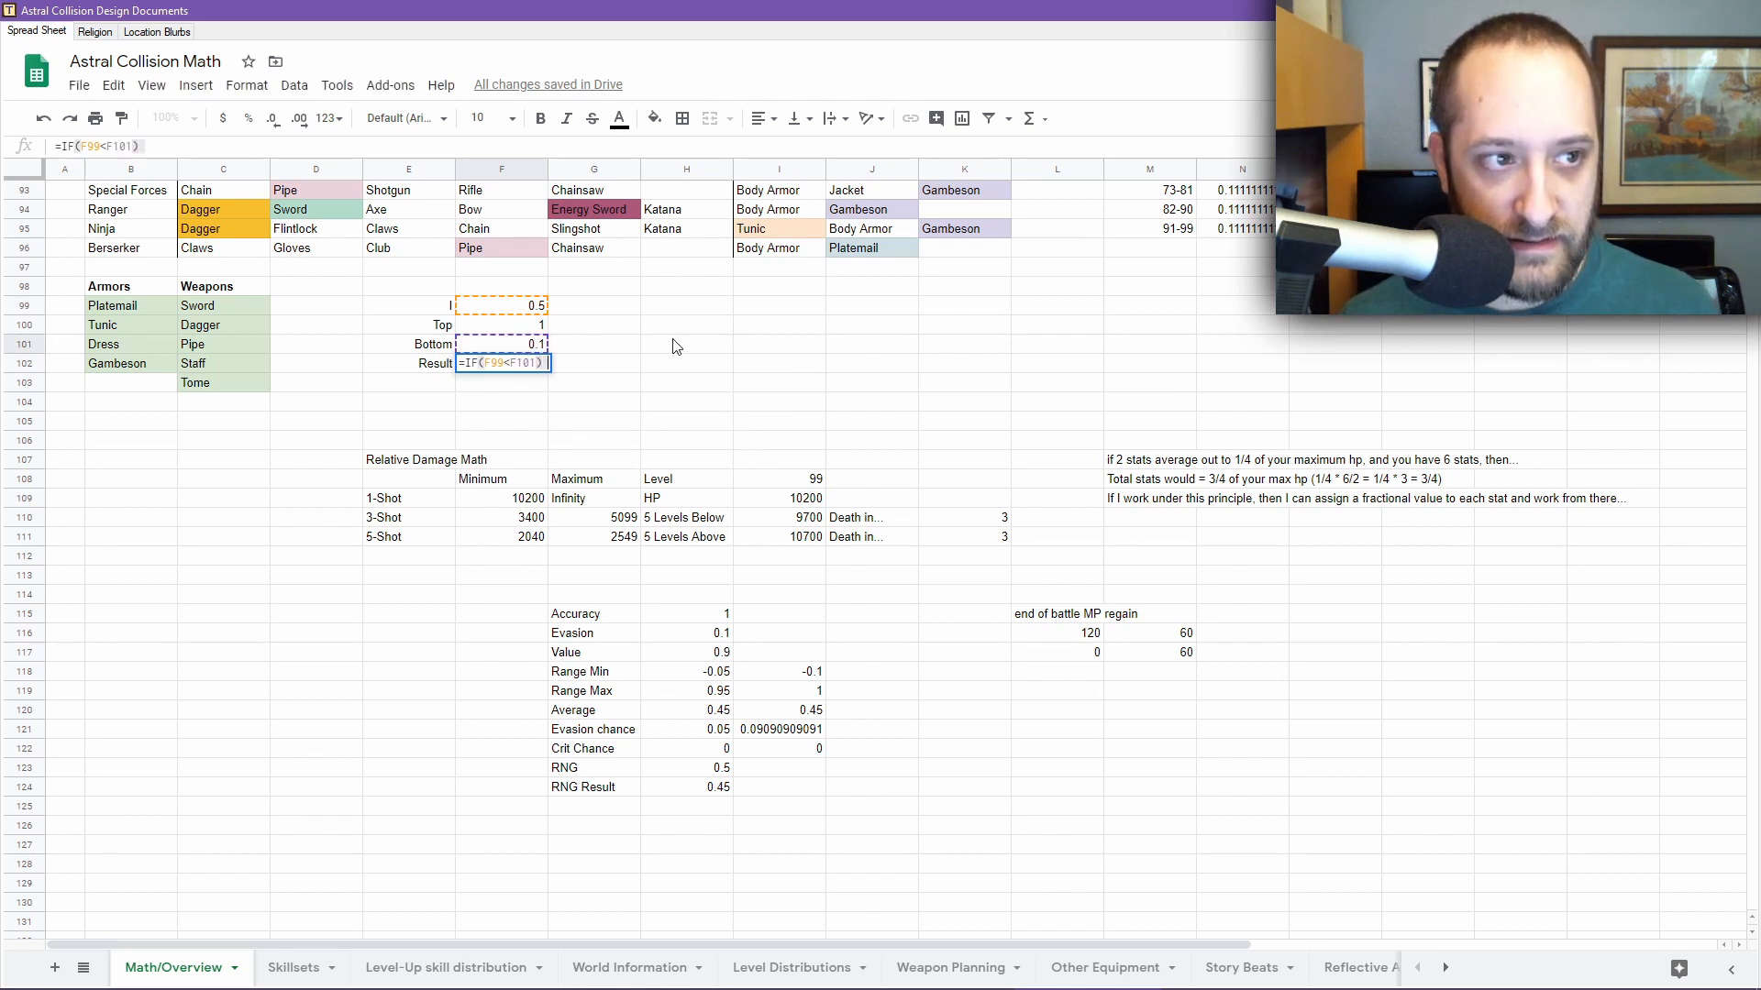
text( {0} else)
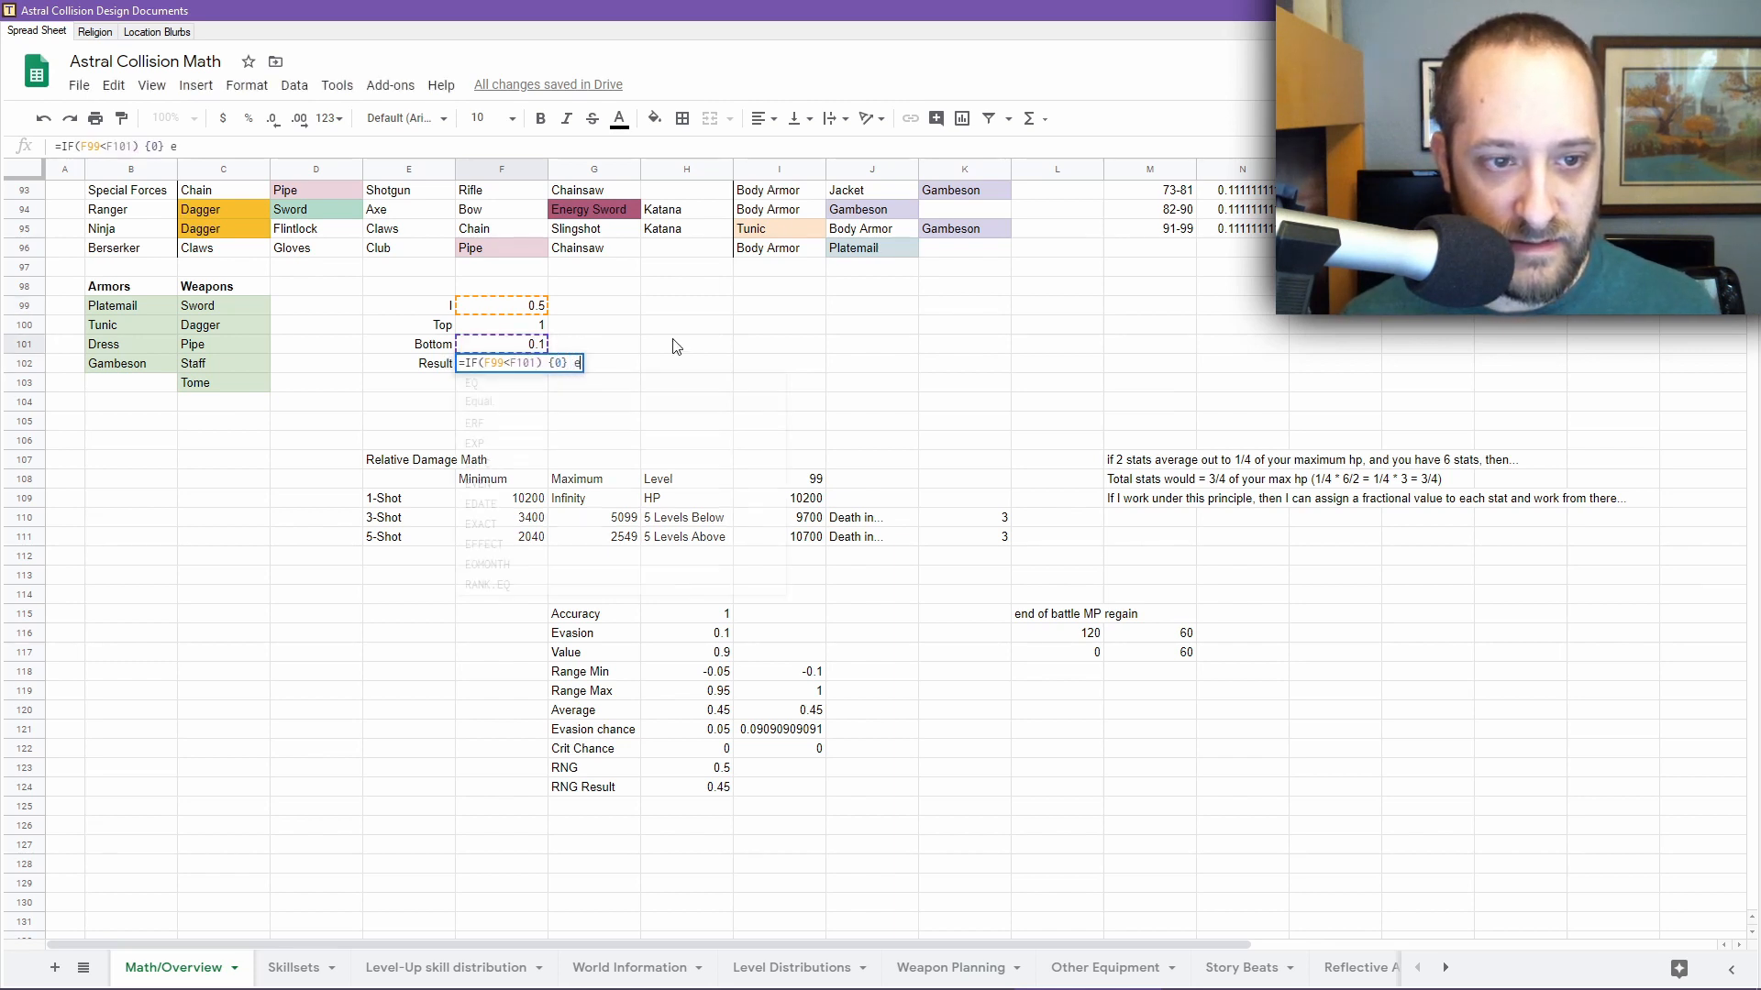
key(BackSpace)
key(BackSpace)
key(BackSpace)
key(BackSpace)
text(e)
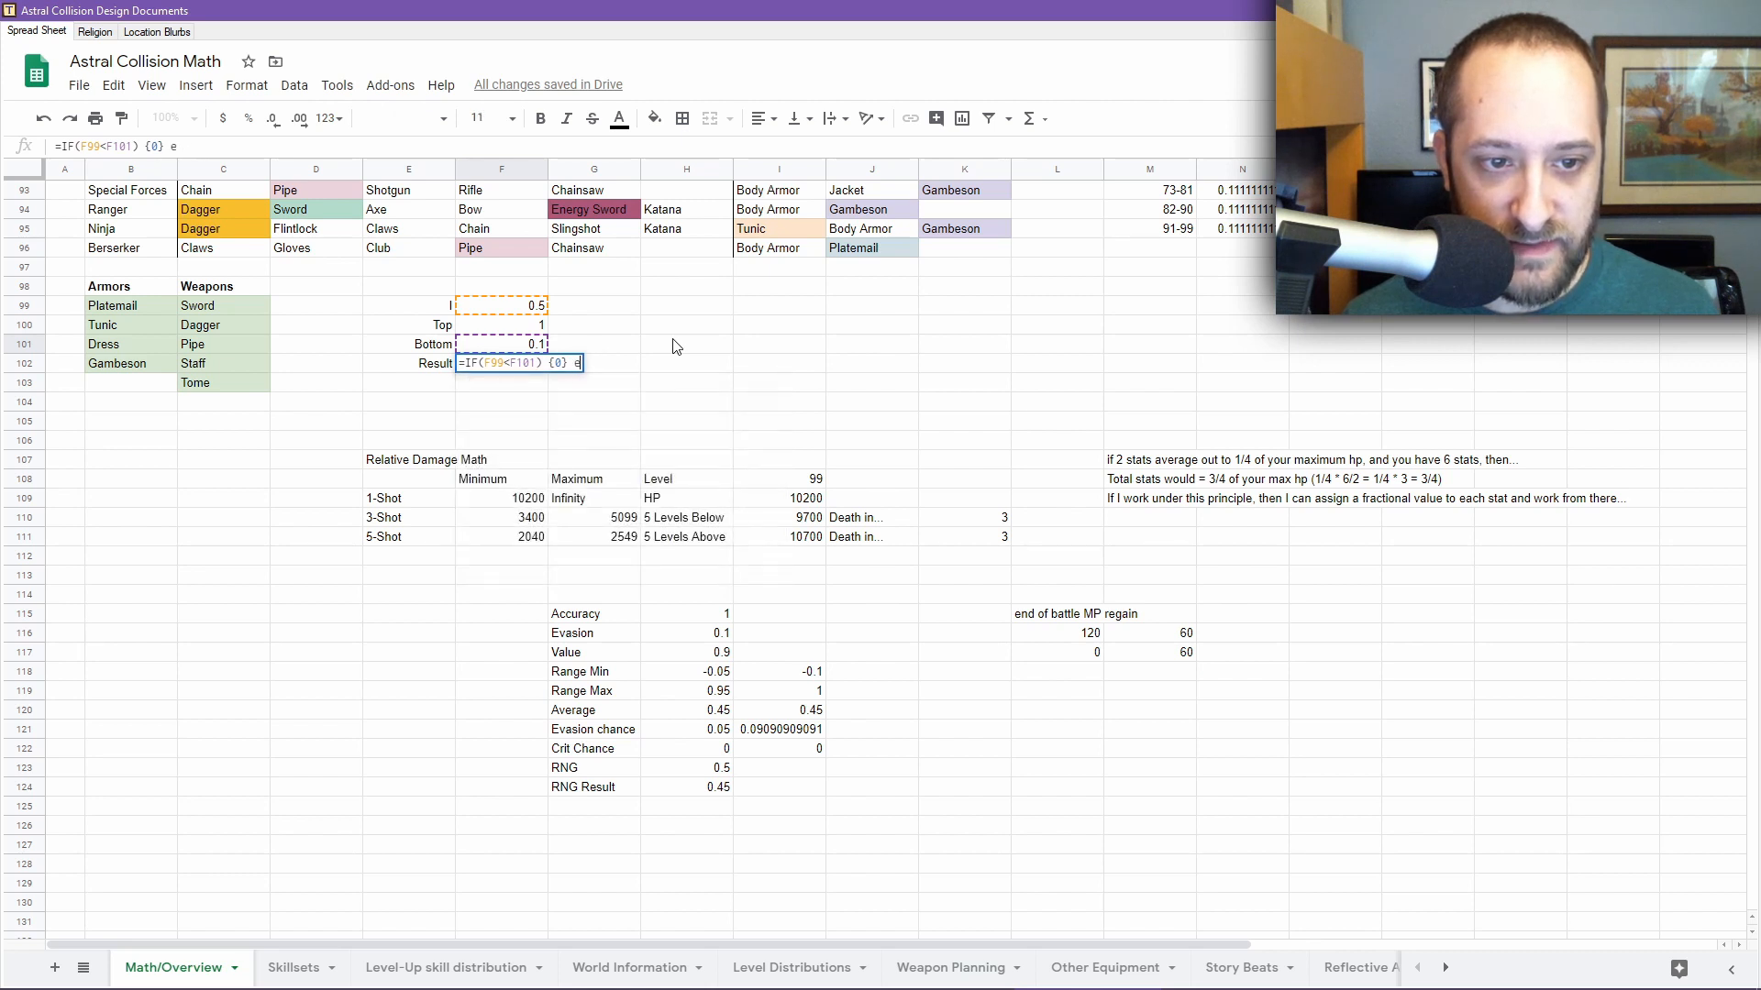
key(BackSpace)
key(BackSpace)
key(BackSpace)
key(BackSpace)
key(BackSpace)
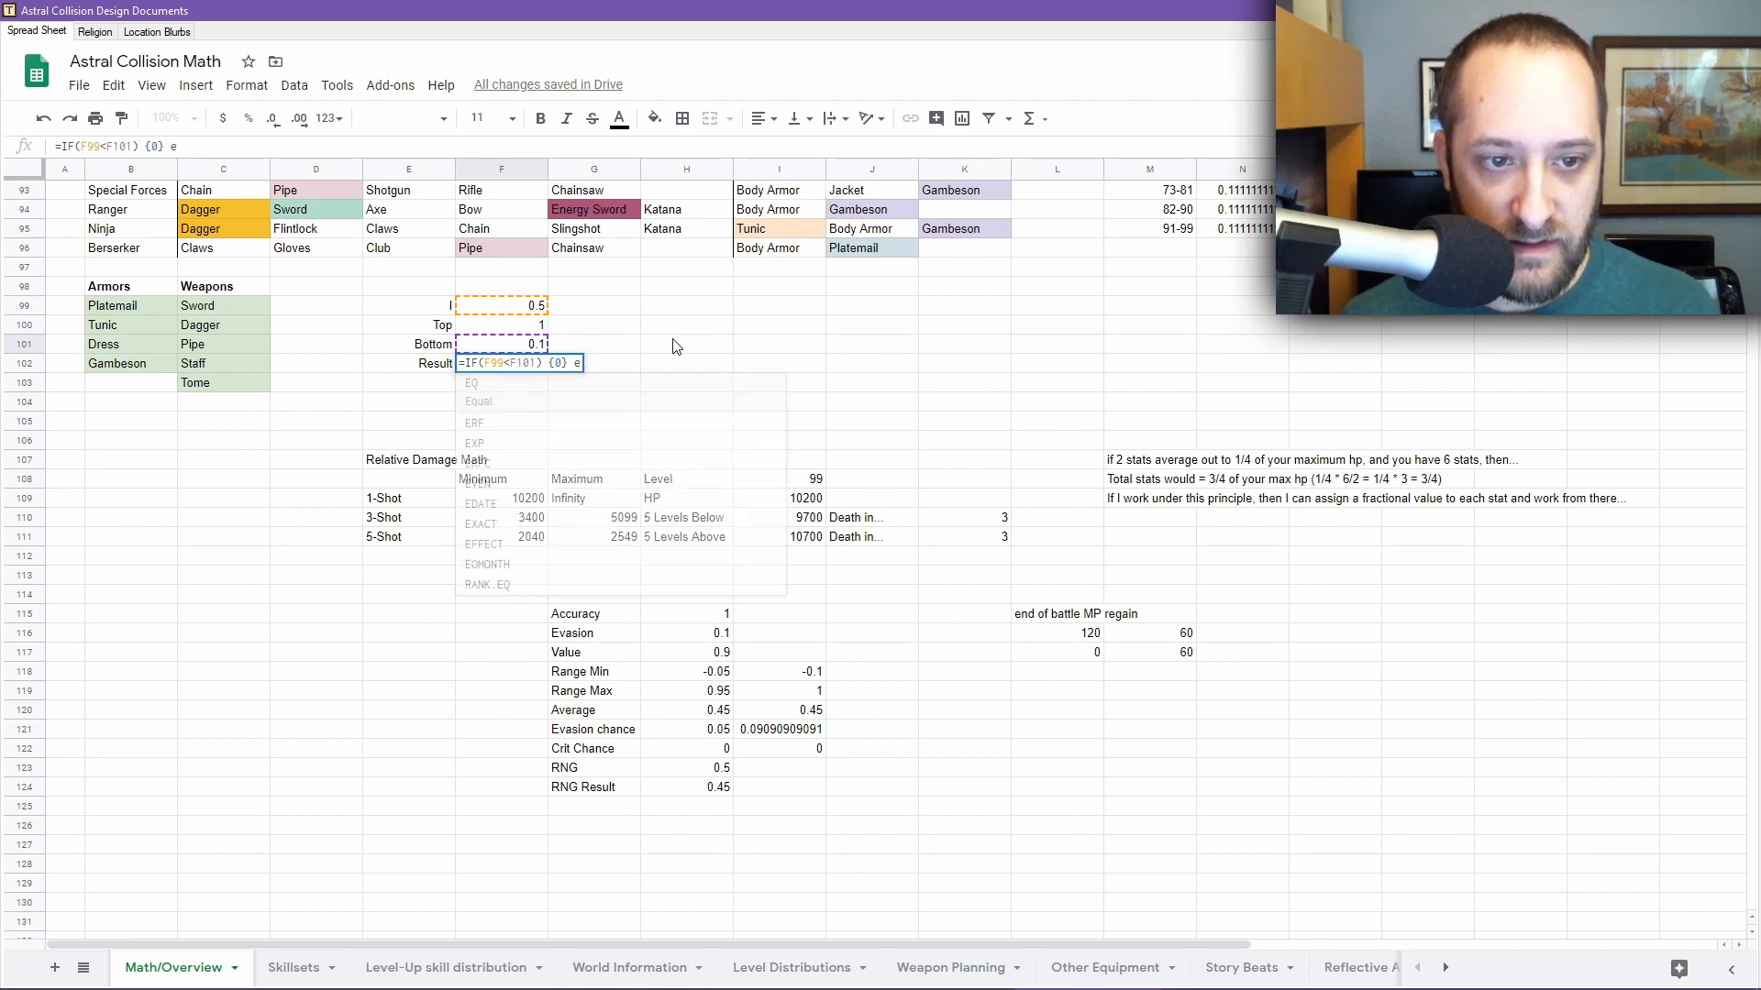
key(BackSpace)
key(BackSpace)
key(BackSpace)
key(BackSpace)
key(BackSpace)
key(BackSpace)
key(BackSpace)
key(BackSpace)
key(BackSpace)
key(BackSpace)
key(BackSpace)
key(BackSpace)
key(BackSpace)
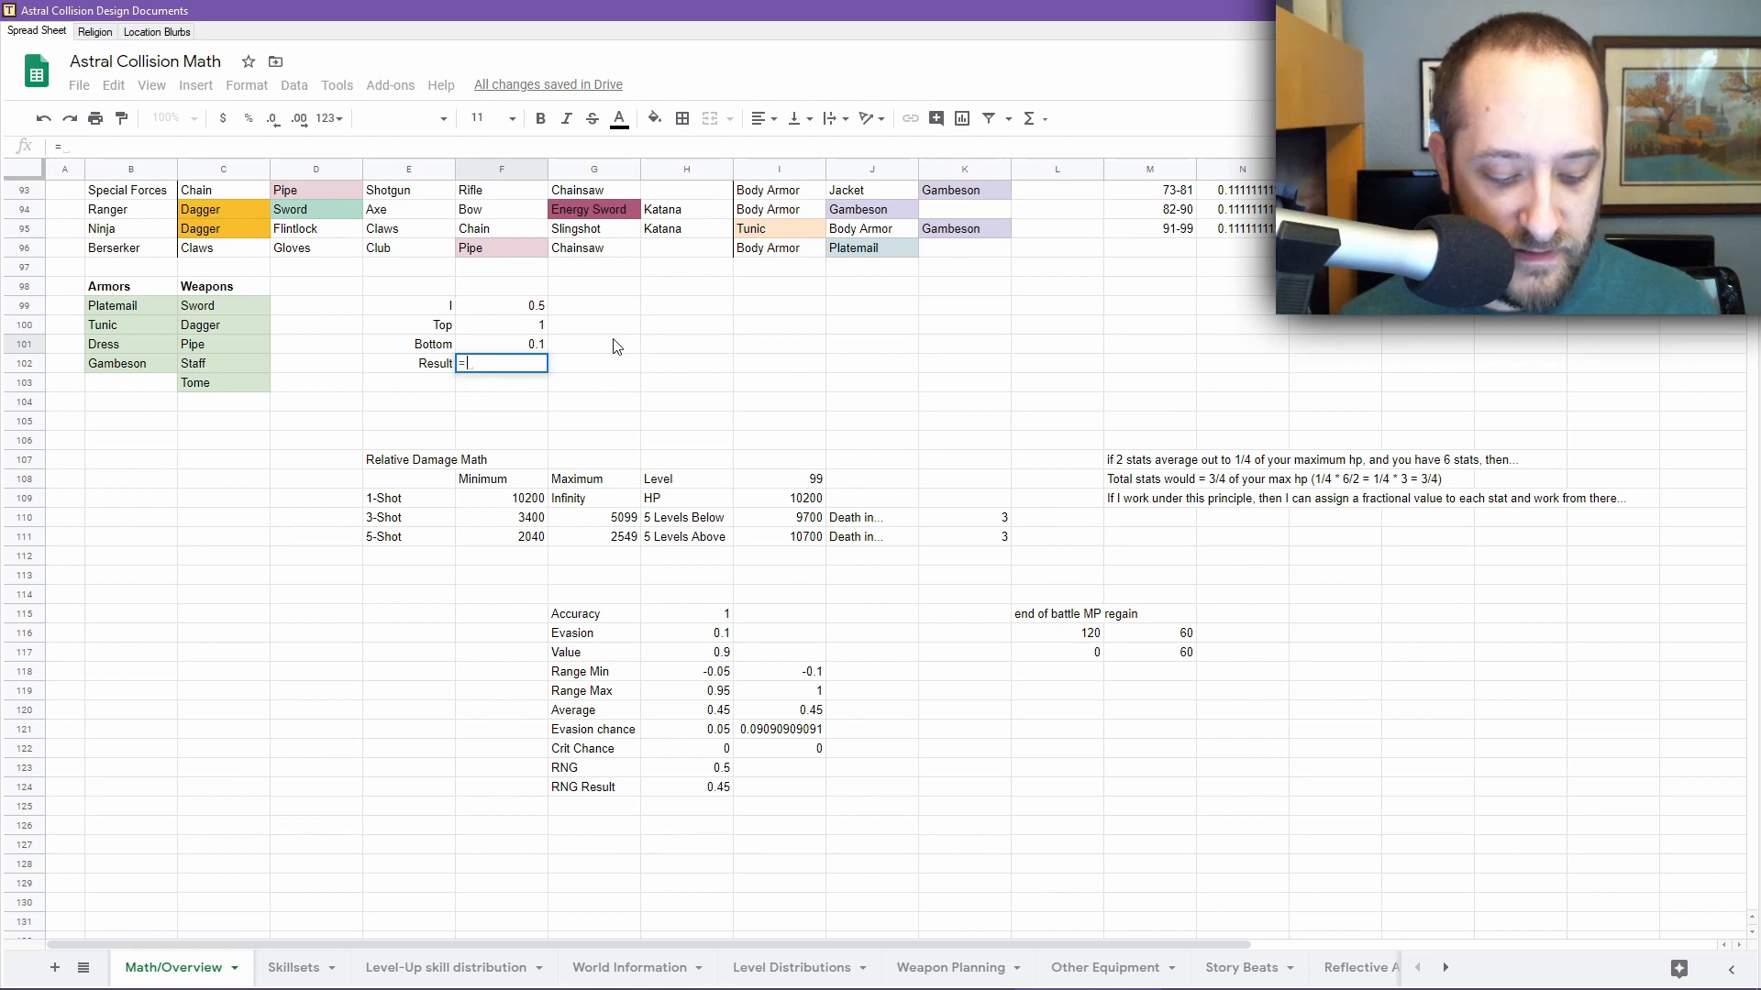
Complete the Result formula in F102 as =(F99-F101)/(F100-F101)
text(()
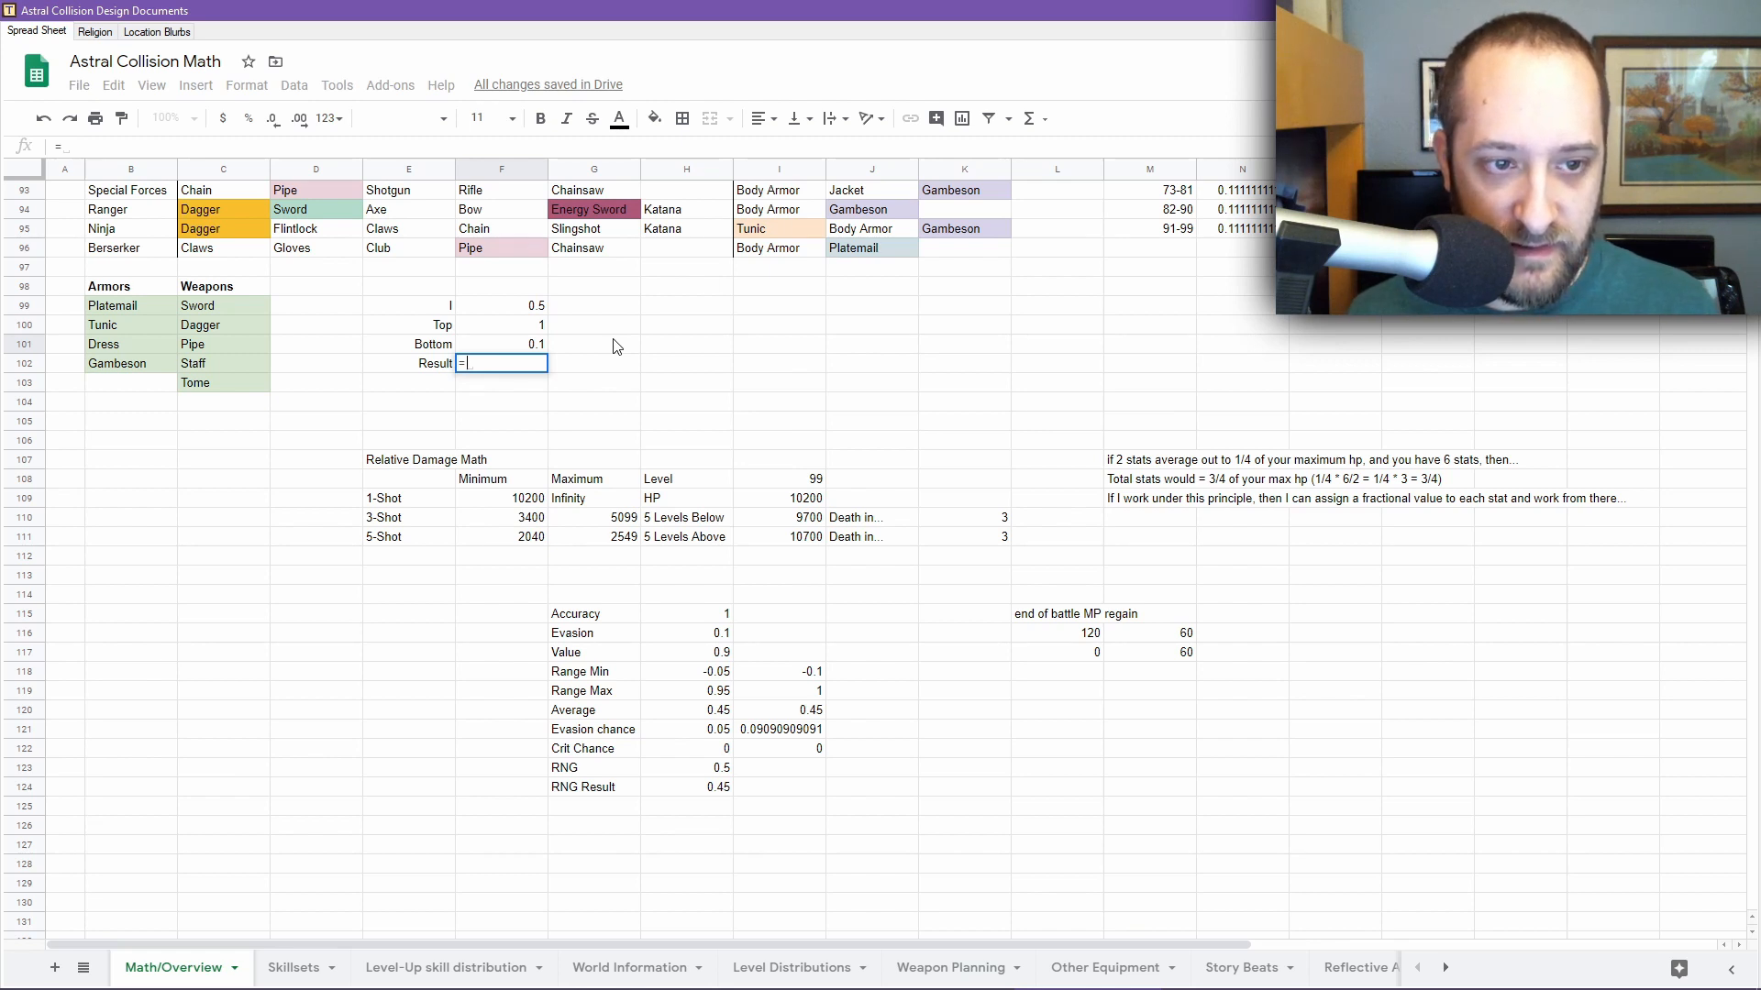
click(534, 308)
text(-)
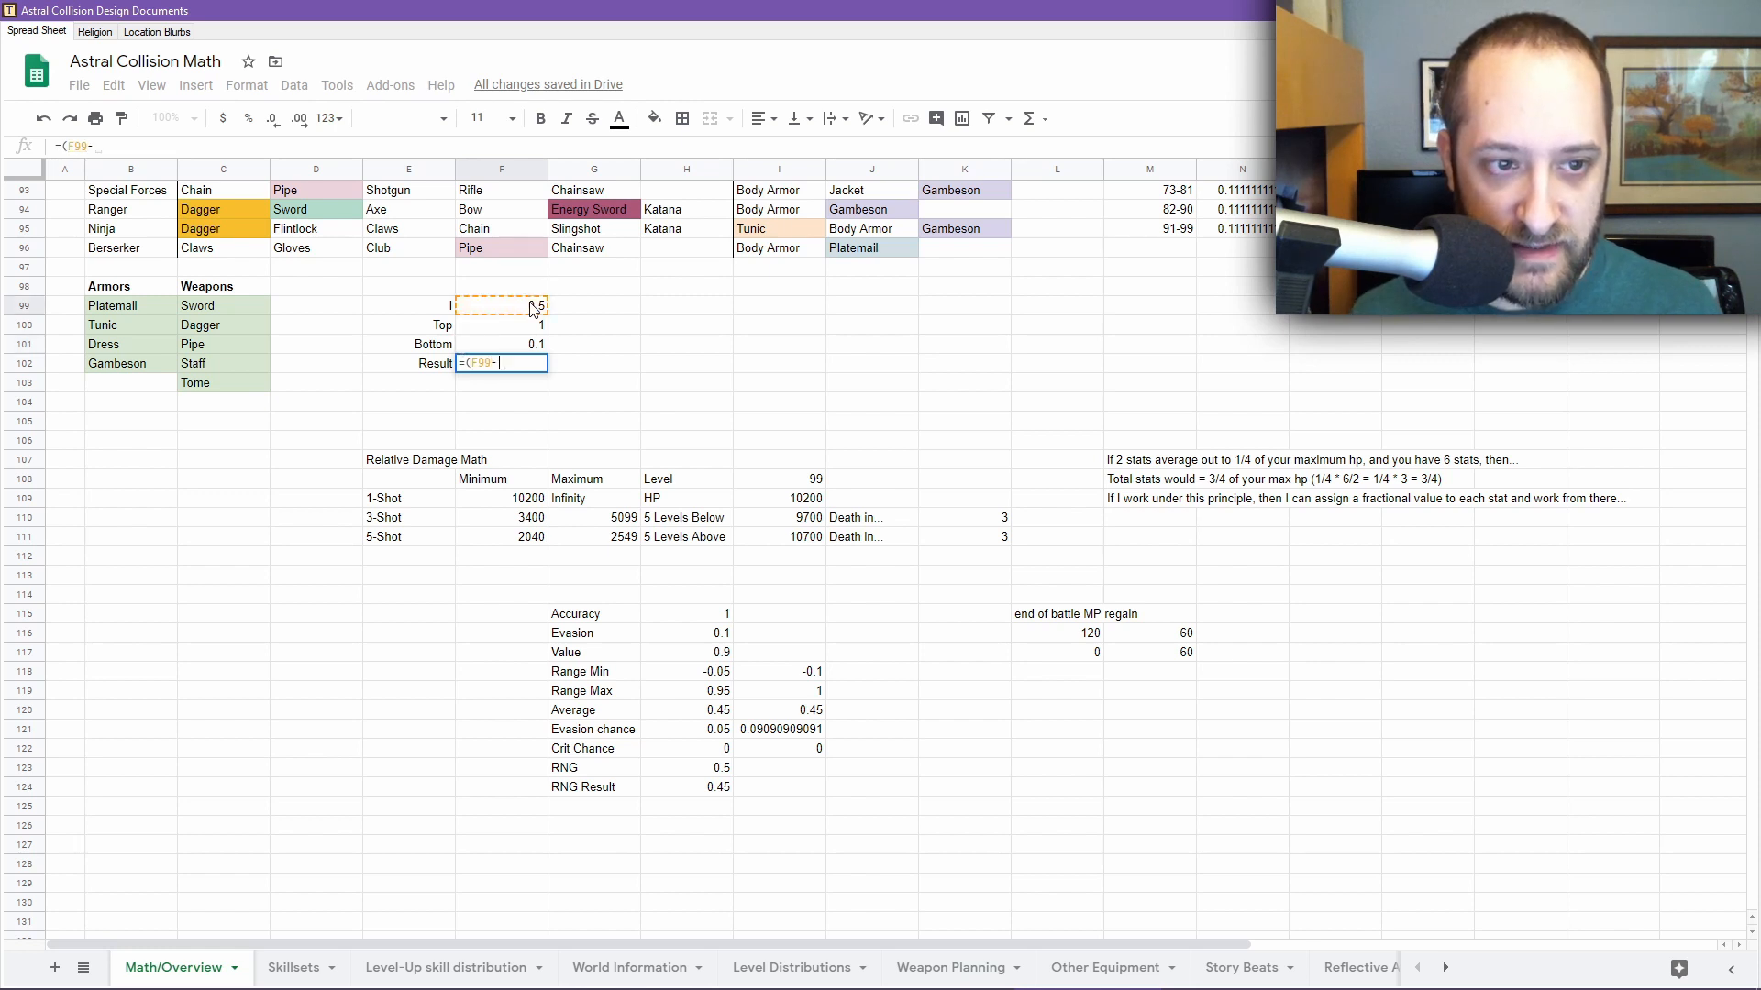
click(527, 349)
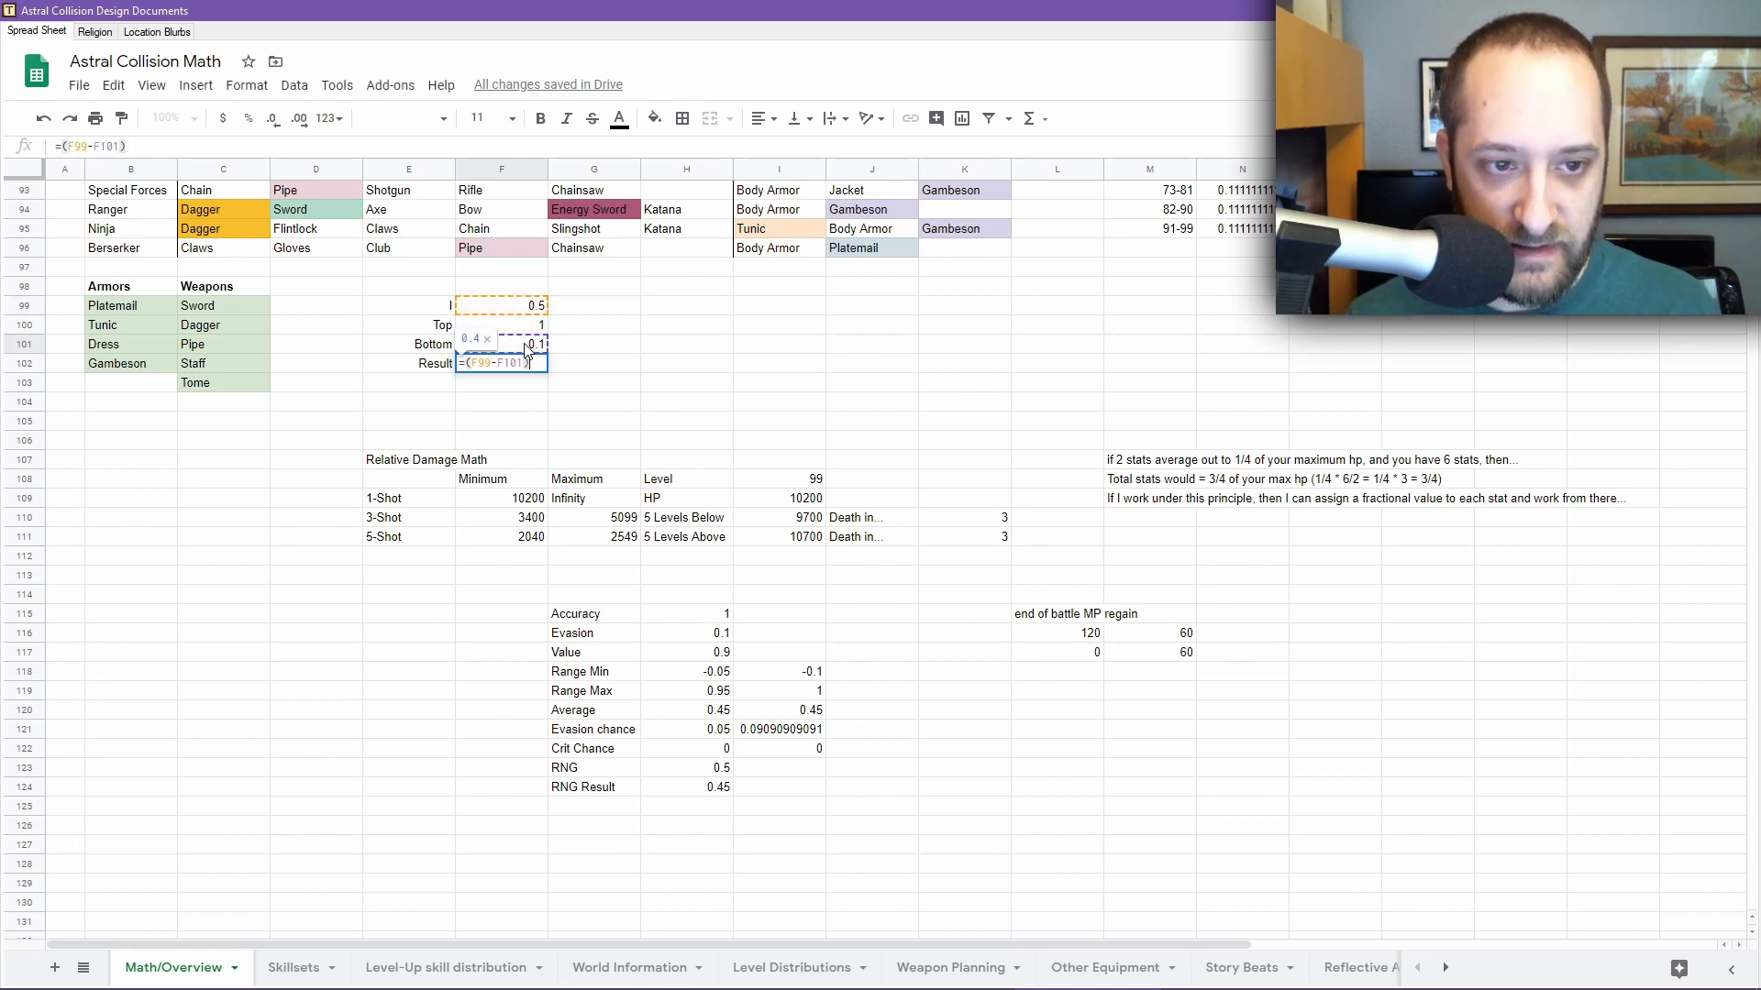
text()/()
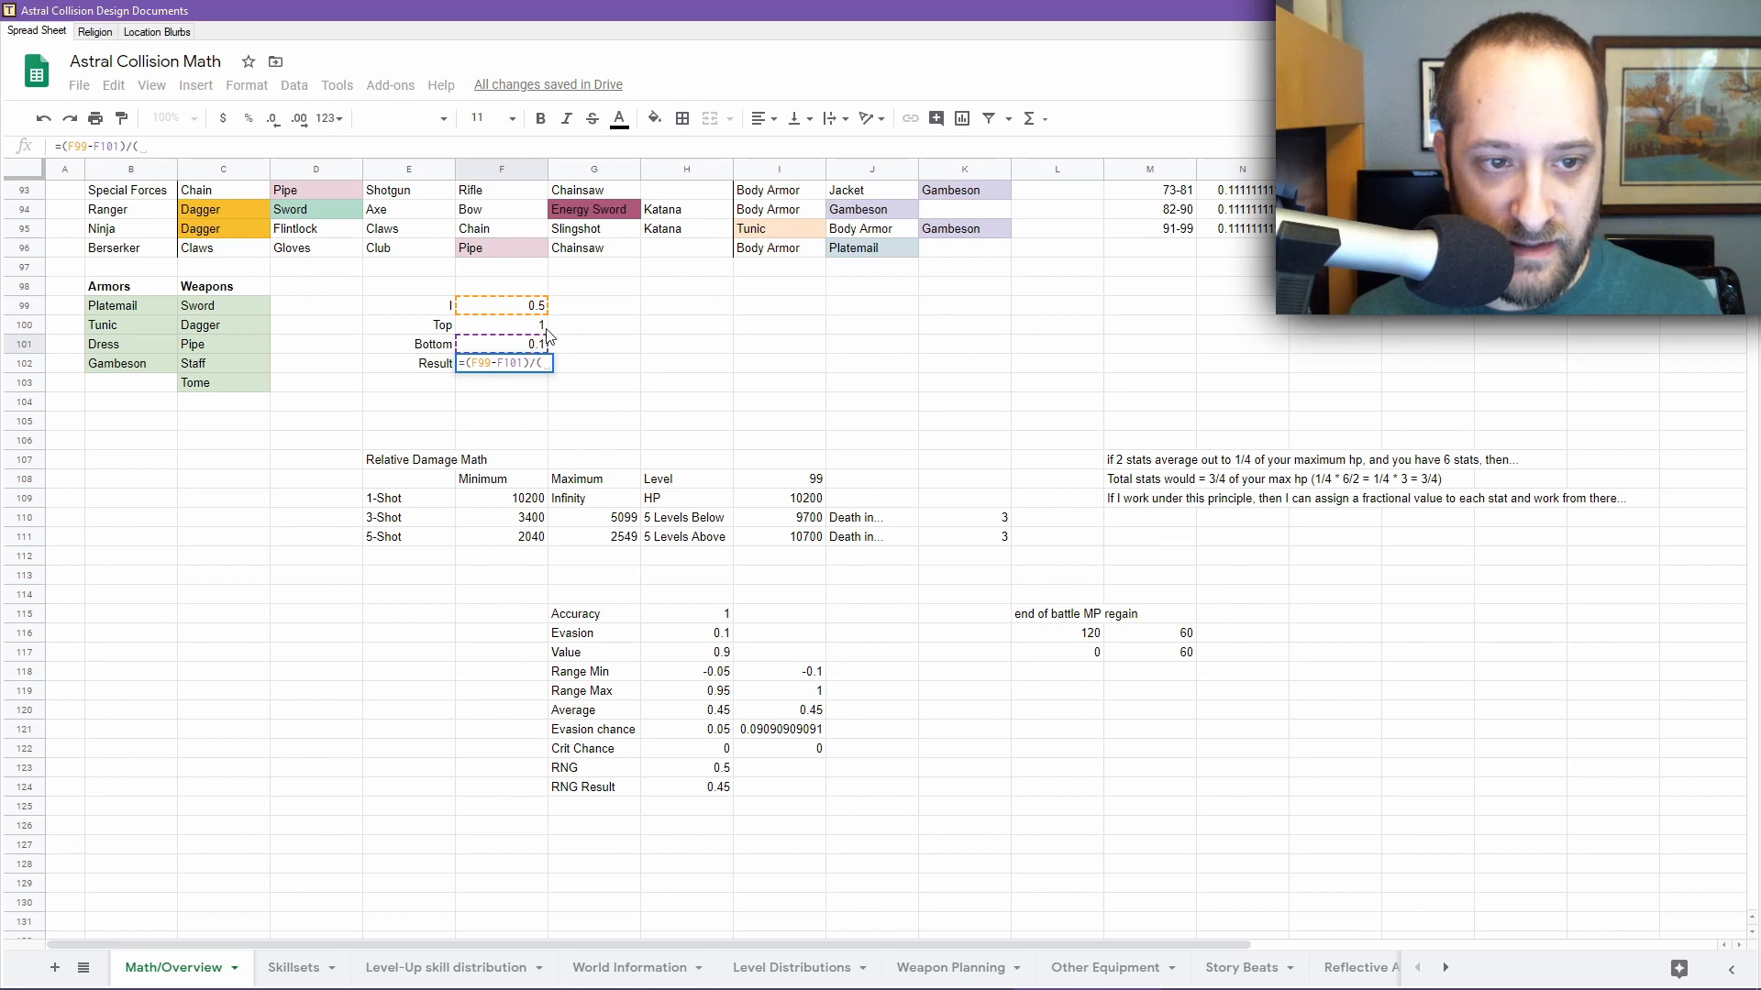
click(522, 328)
text(-)
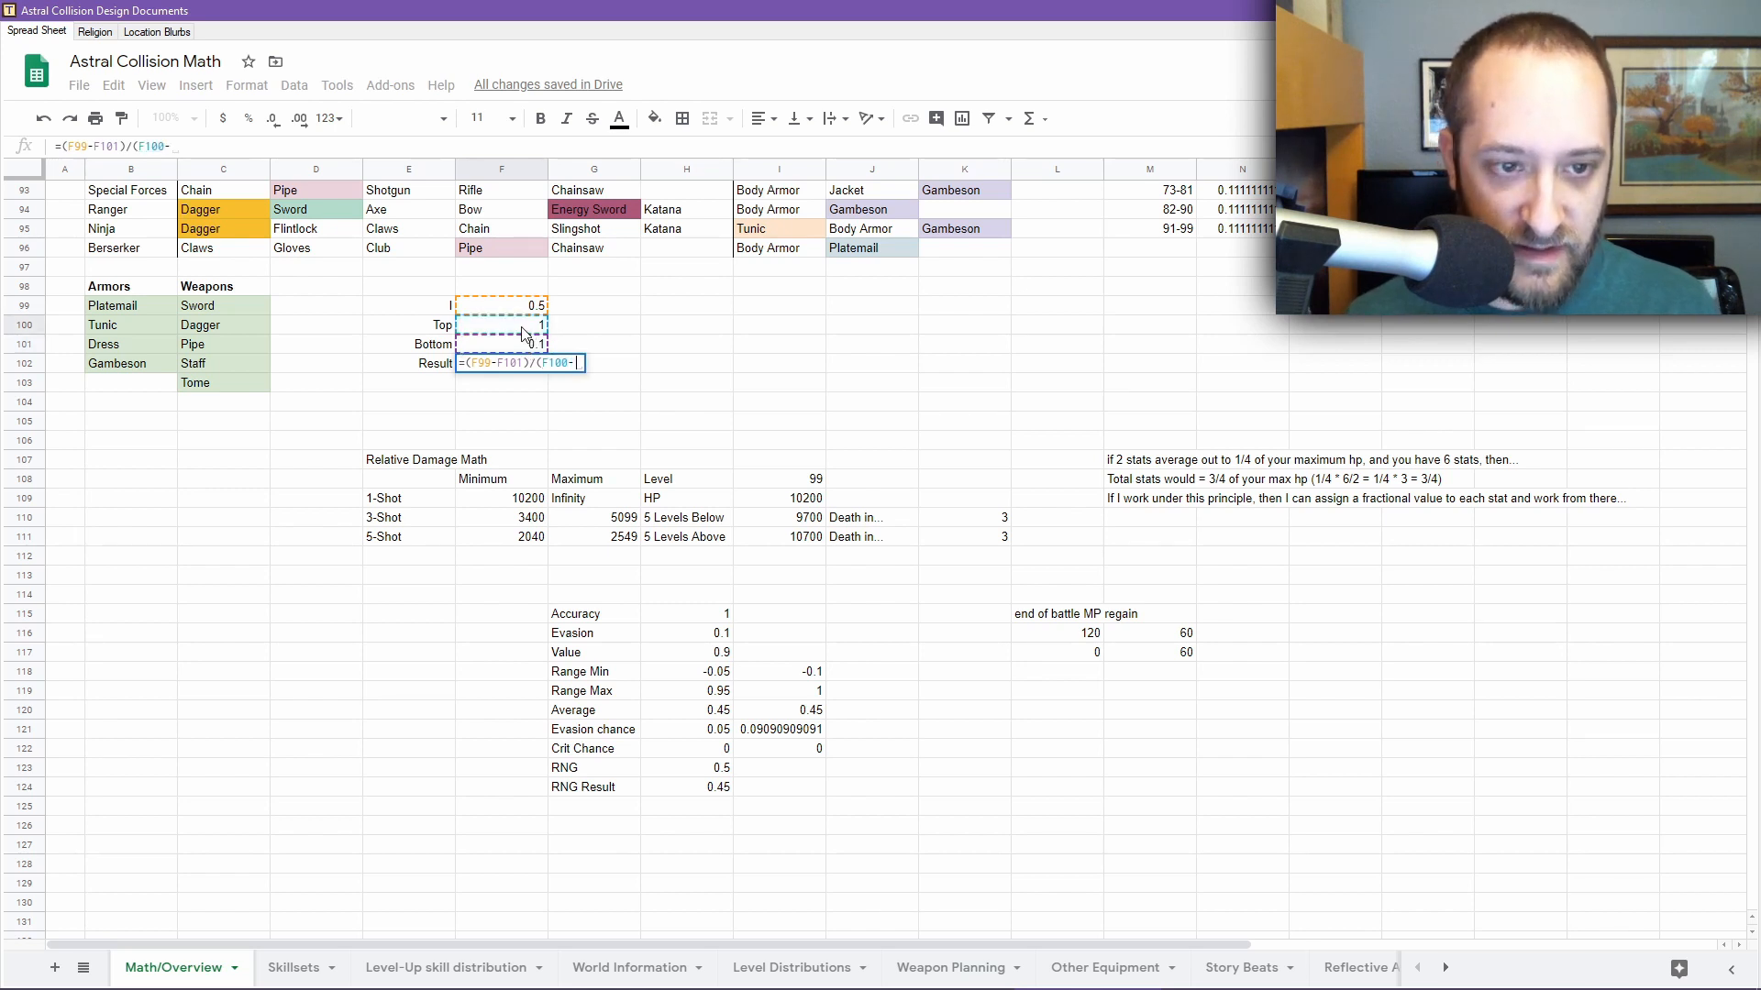
click(520, 348)
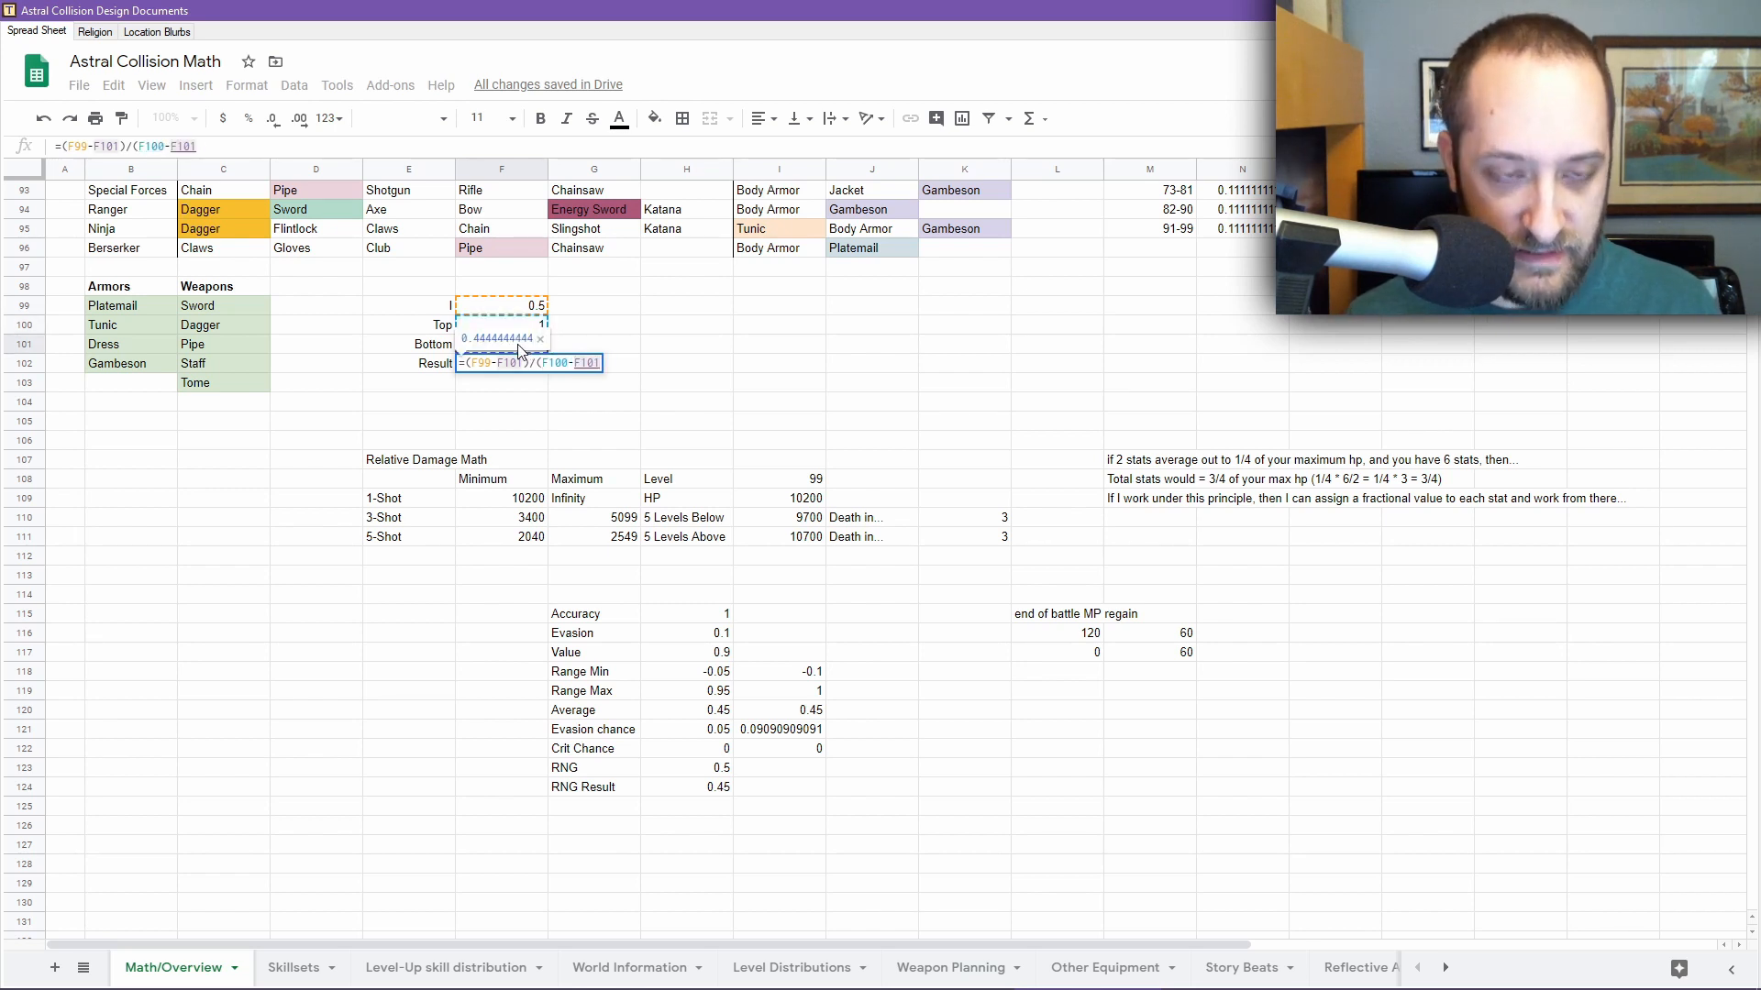
text())
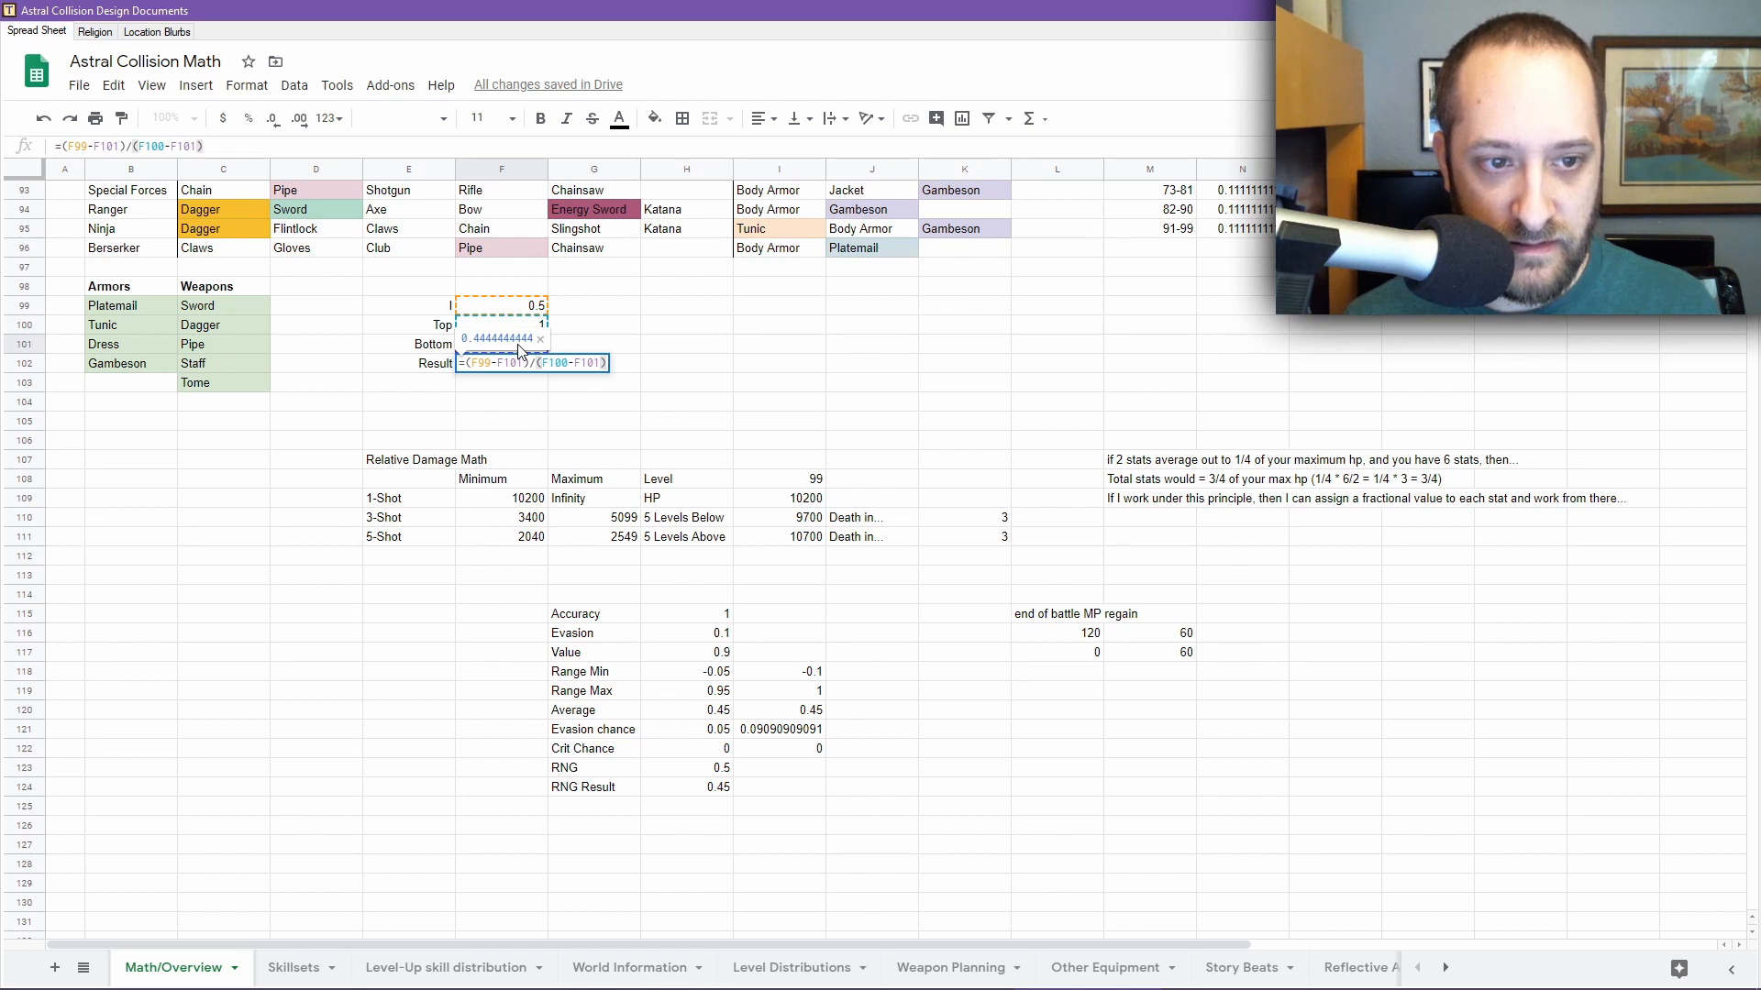
key(Return)
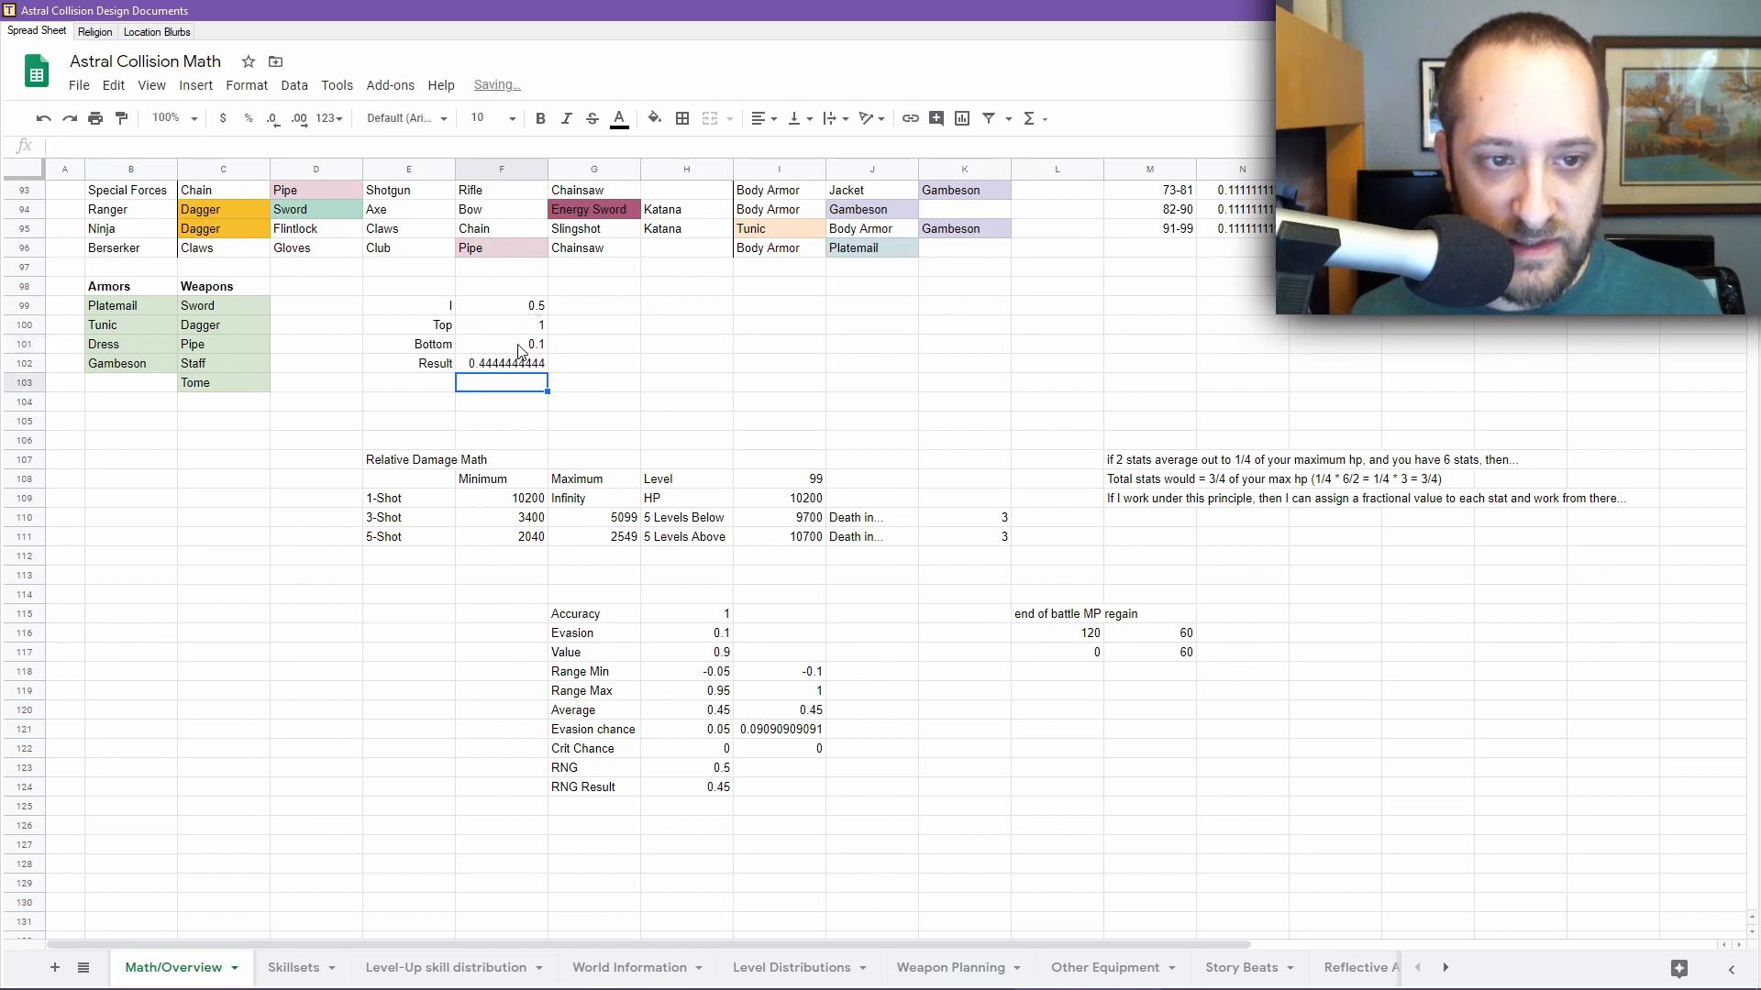
Test the rescale formula by setting I in F99 to 1, and to 0.1 after that
click(541, 310)
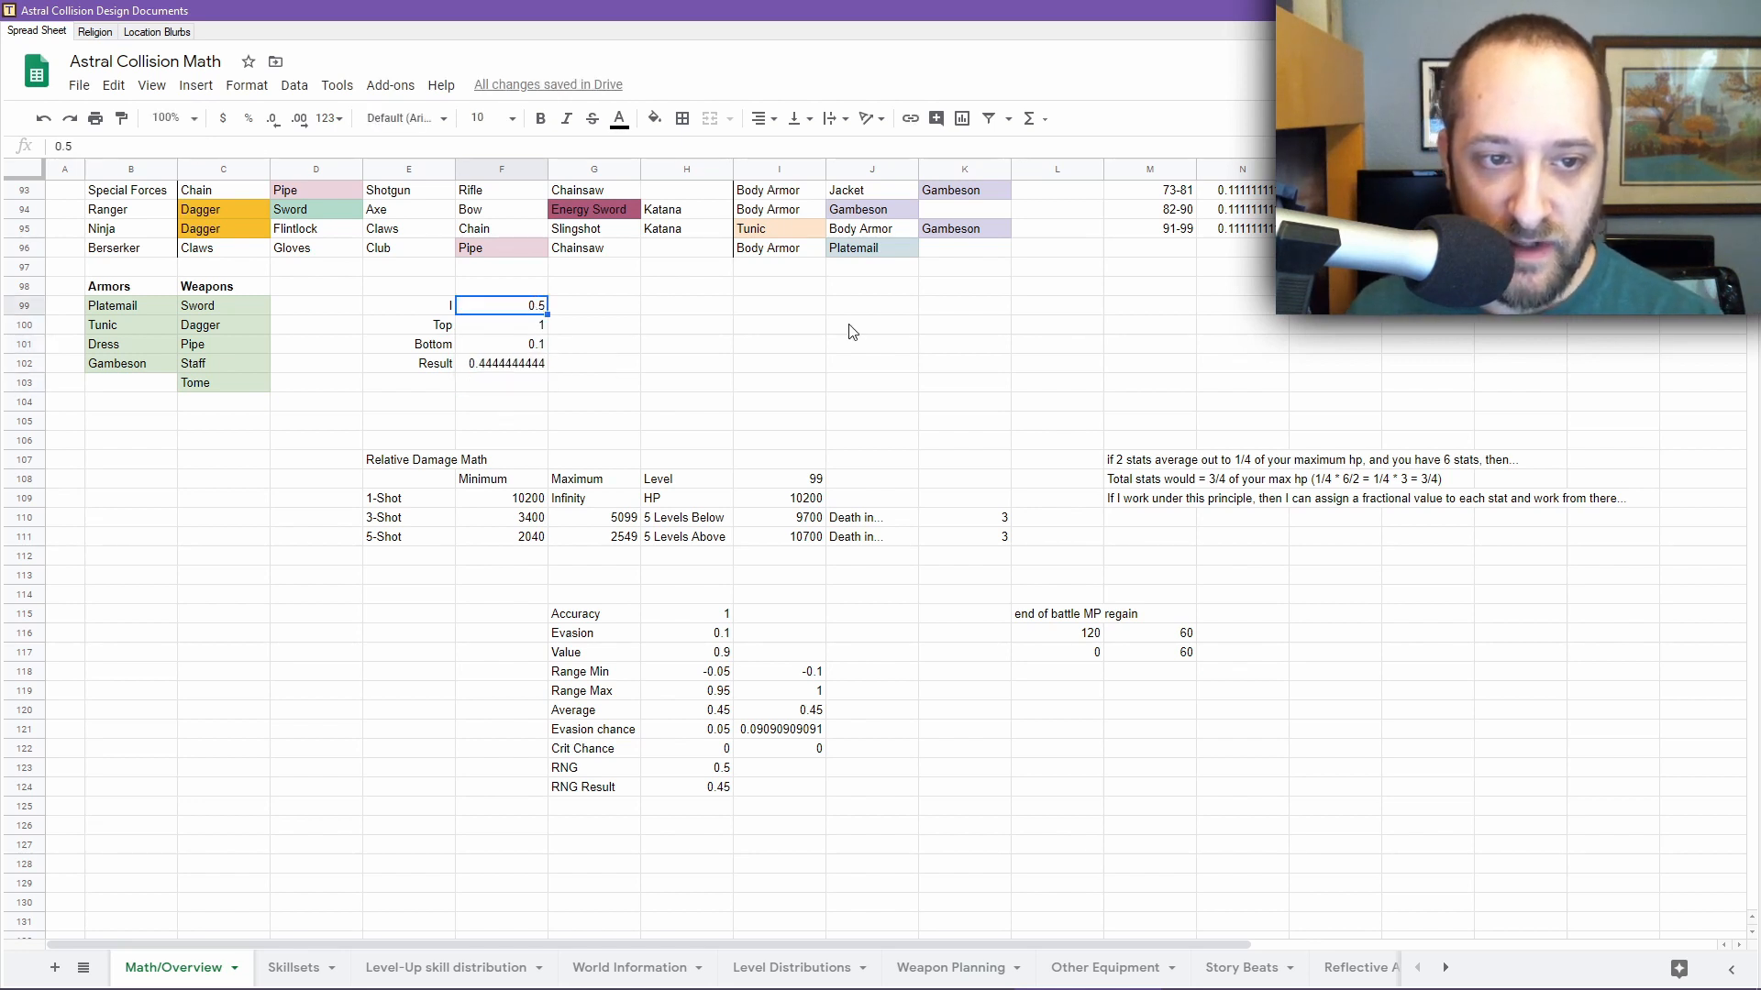
text(1)
key(Return)
key(Up)
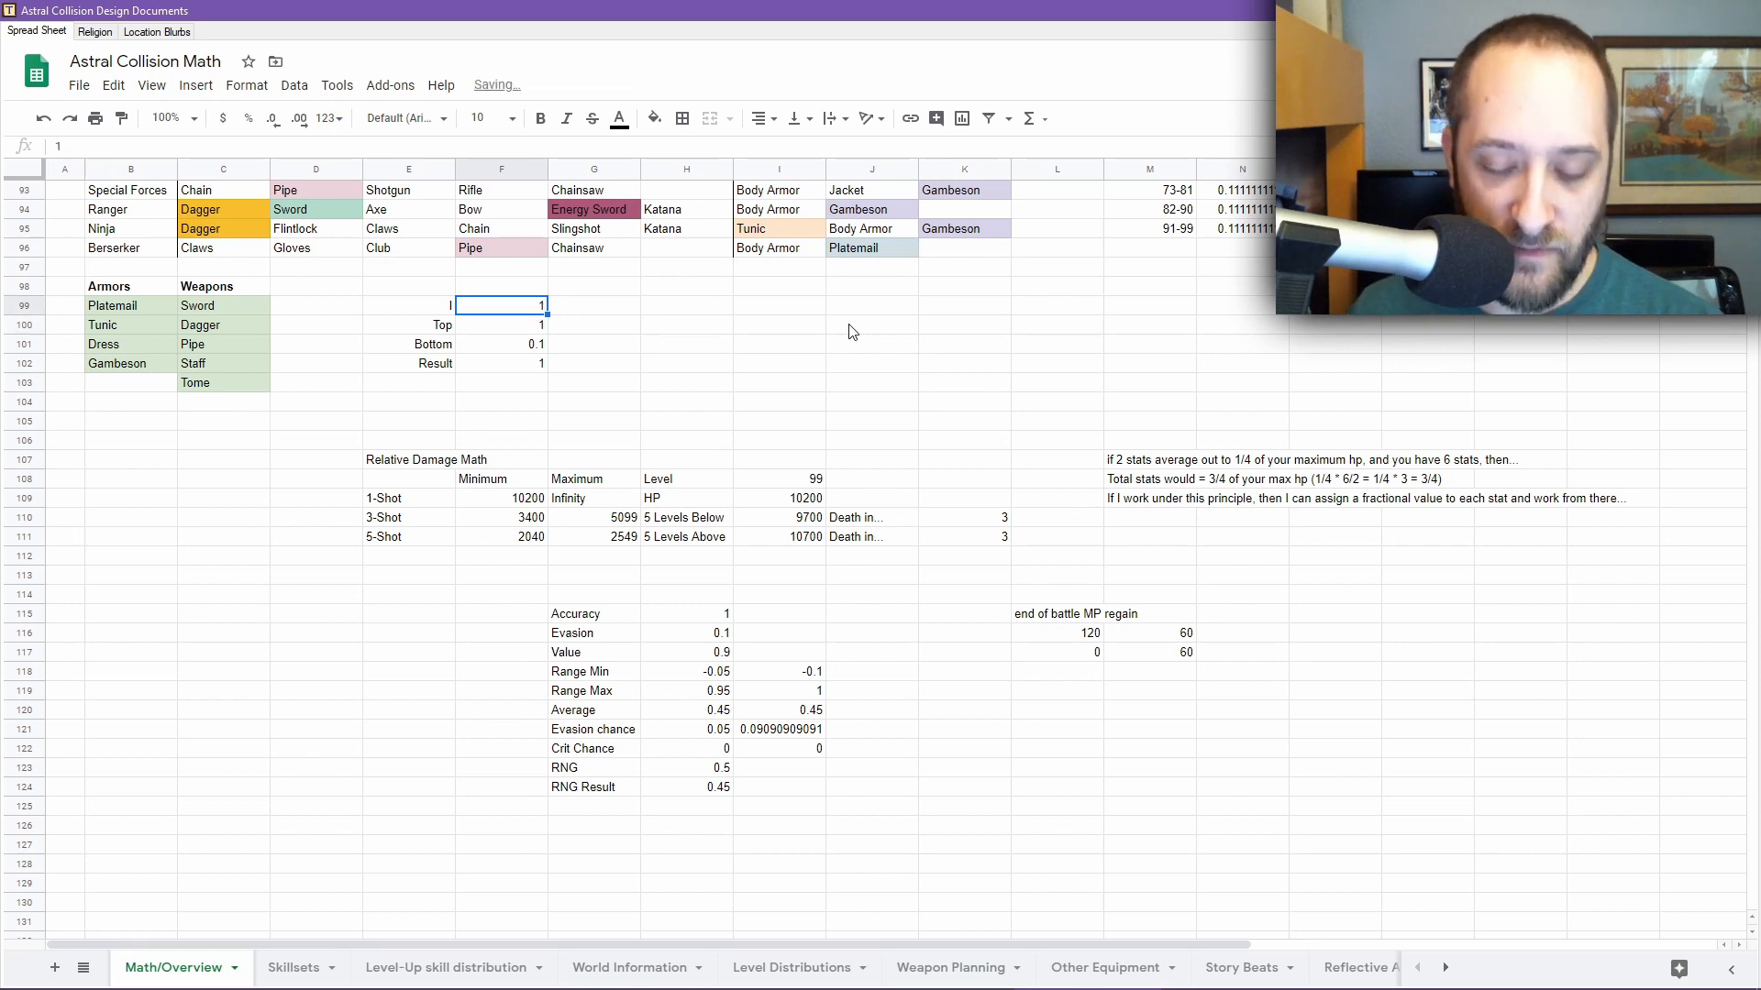
text(0.1)
key(Return)
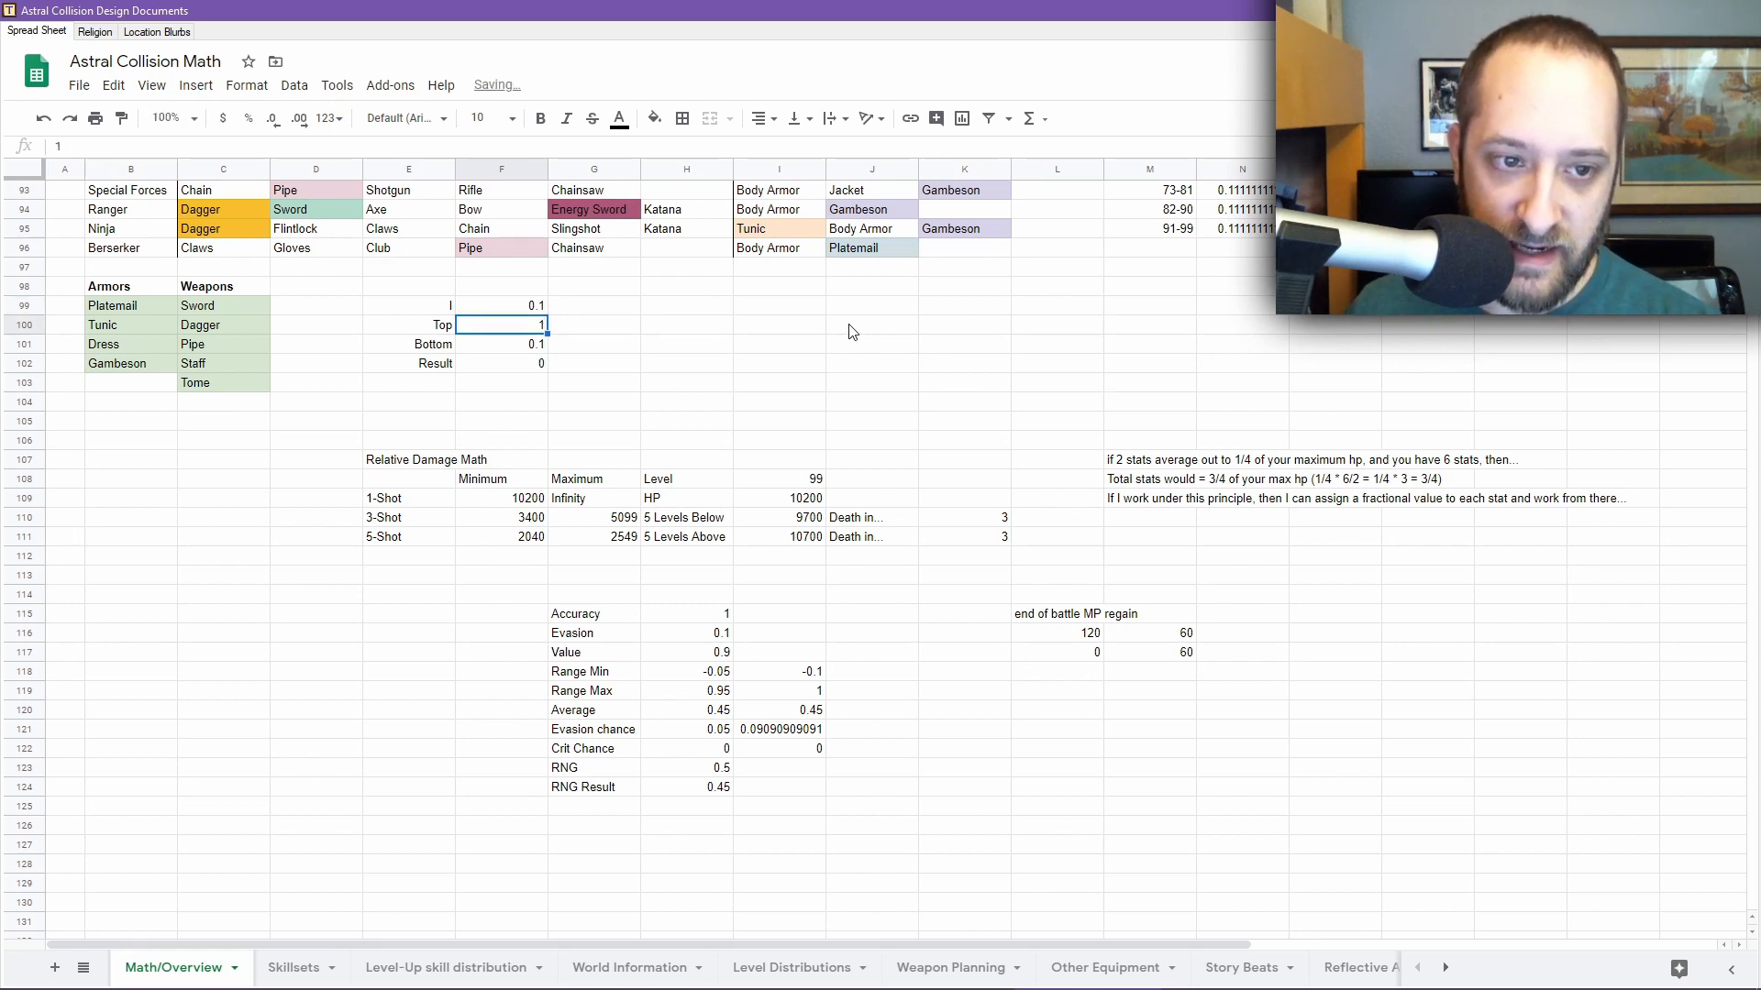
Set Top in F100 to 0.8 and I in F99 to 0.4 to try a narrower range
key(Up)
key(Down)
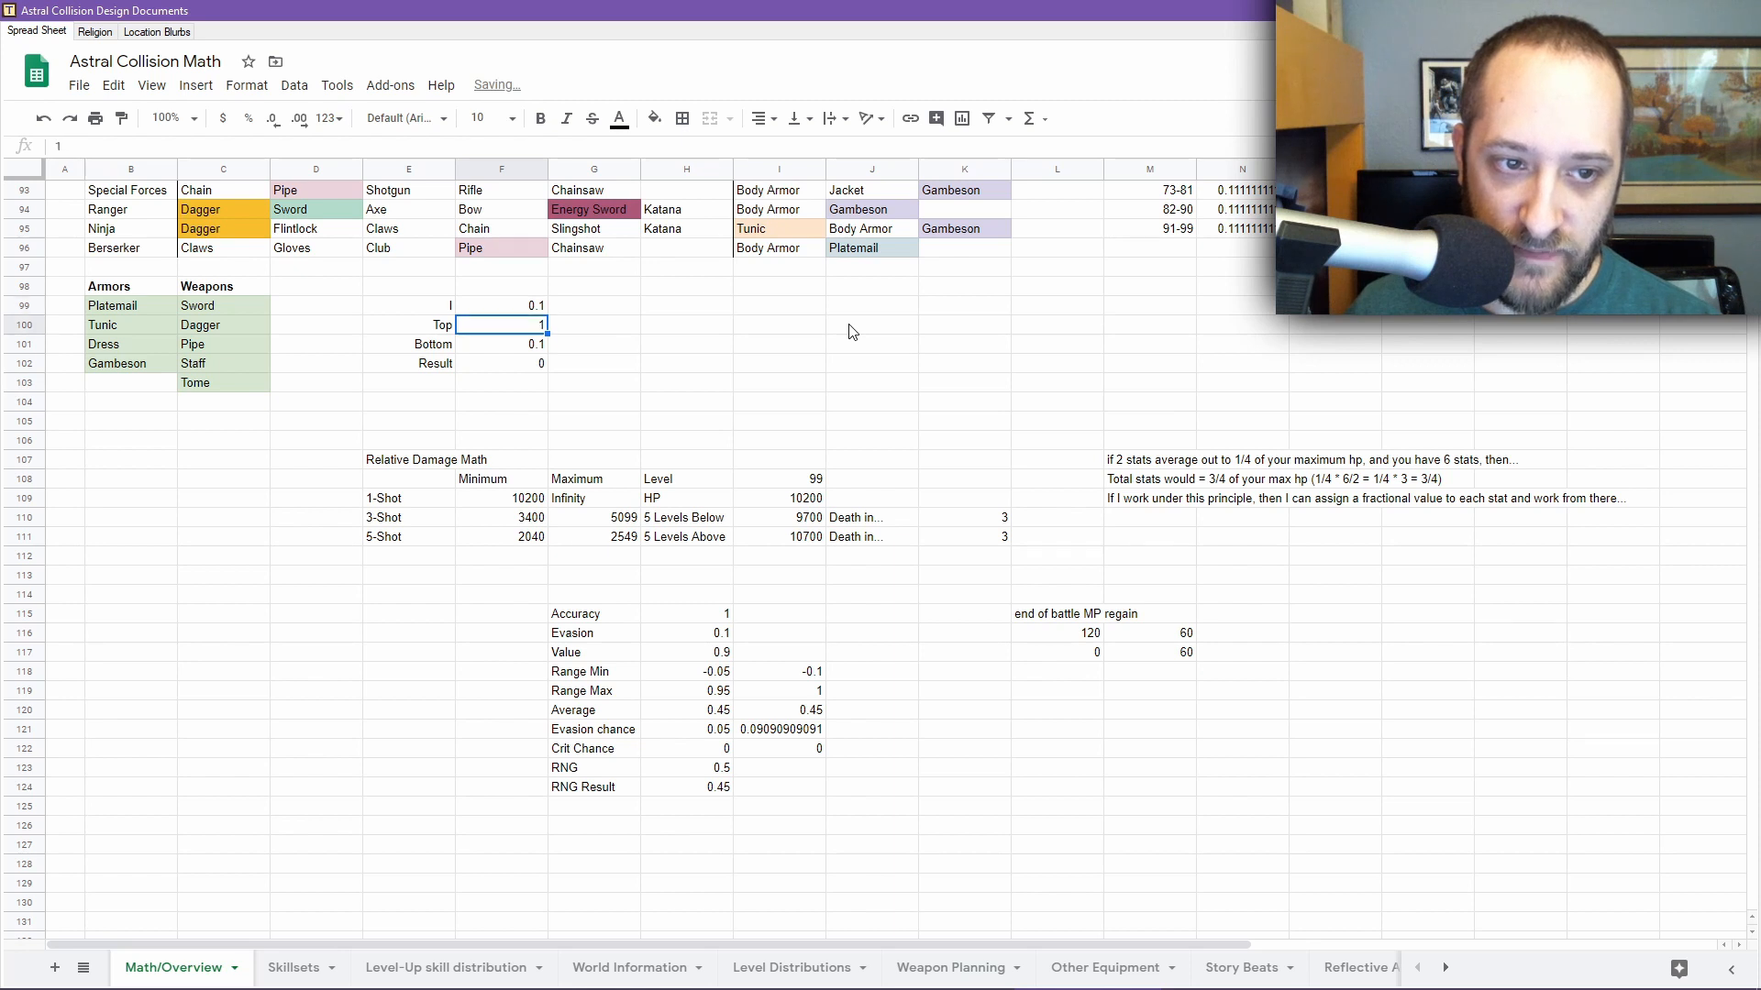
text(.)
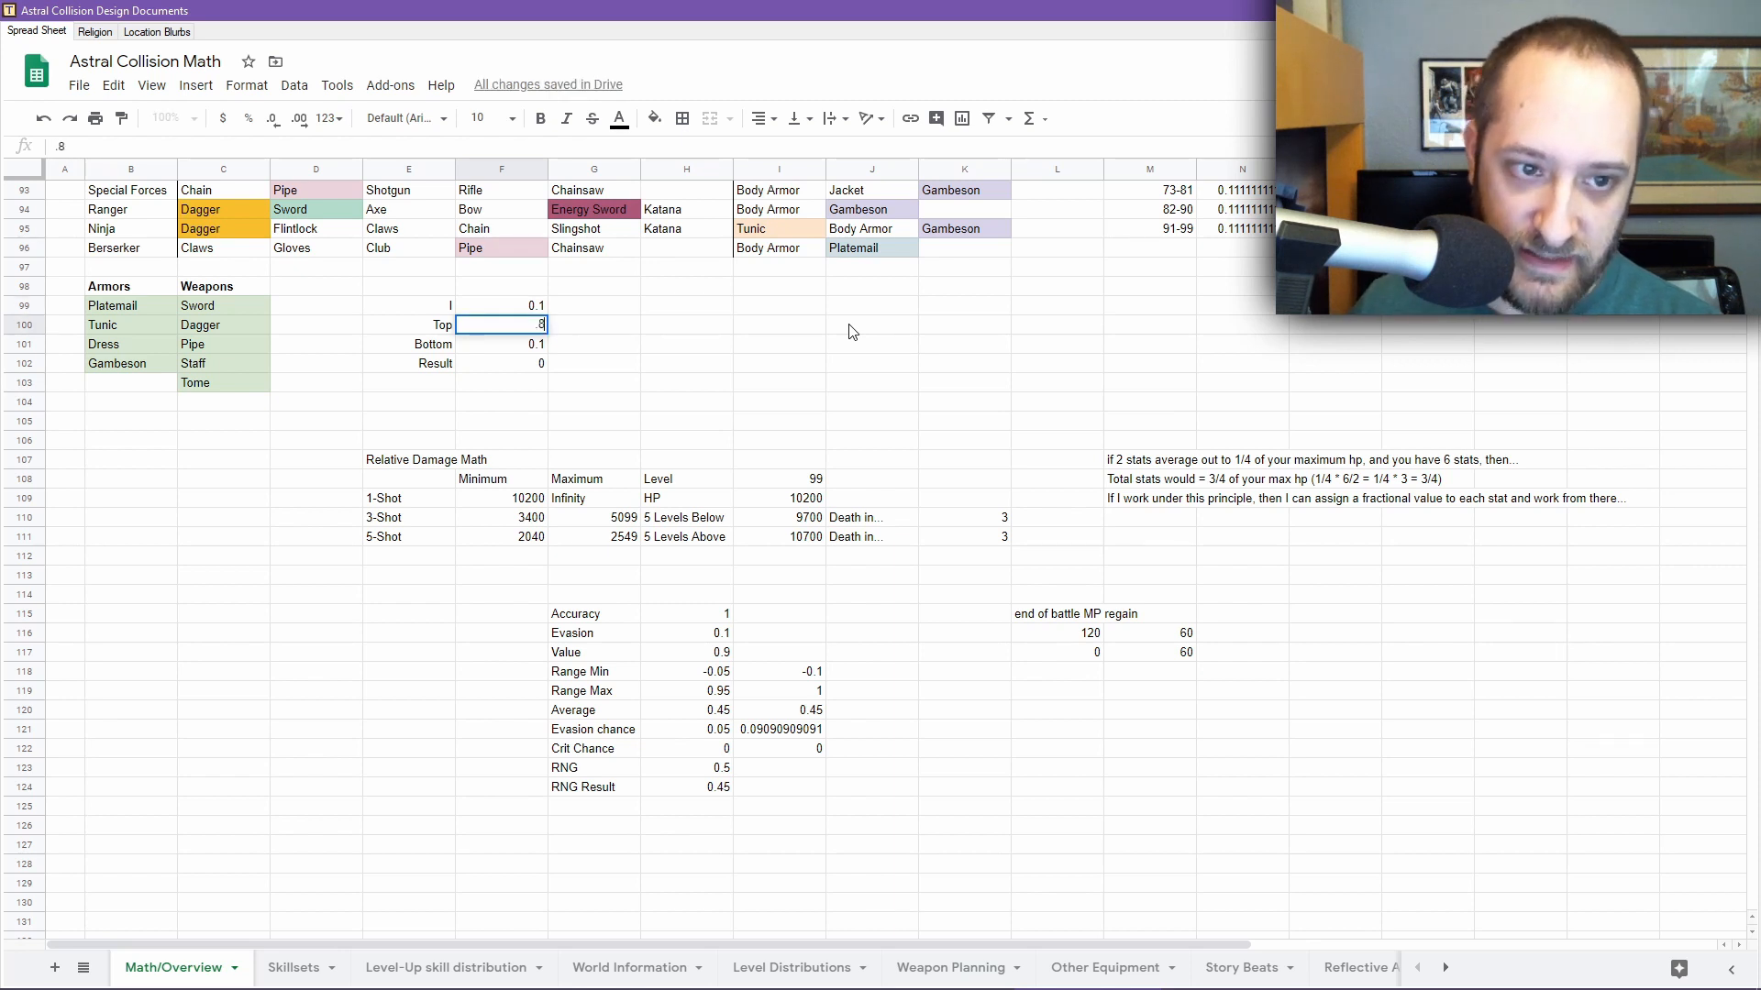
text(8)
key(Return)
key(Up)
key(Up)
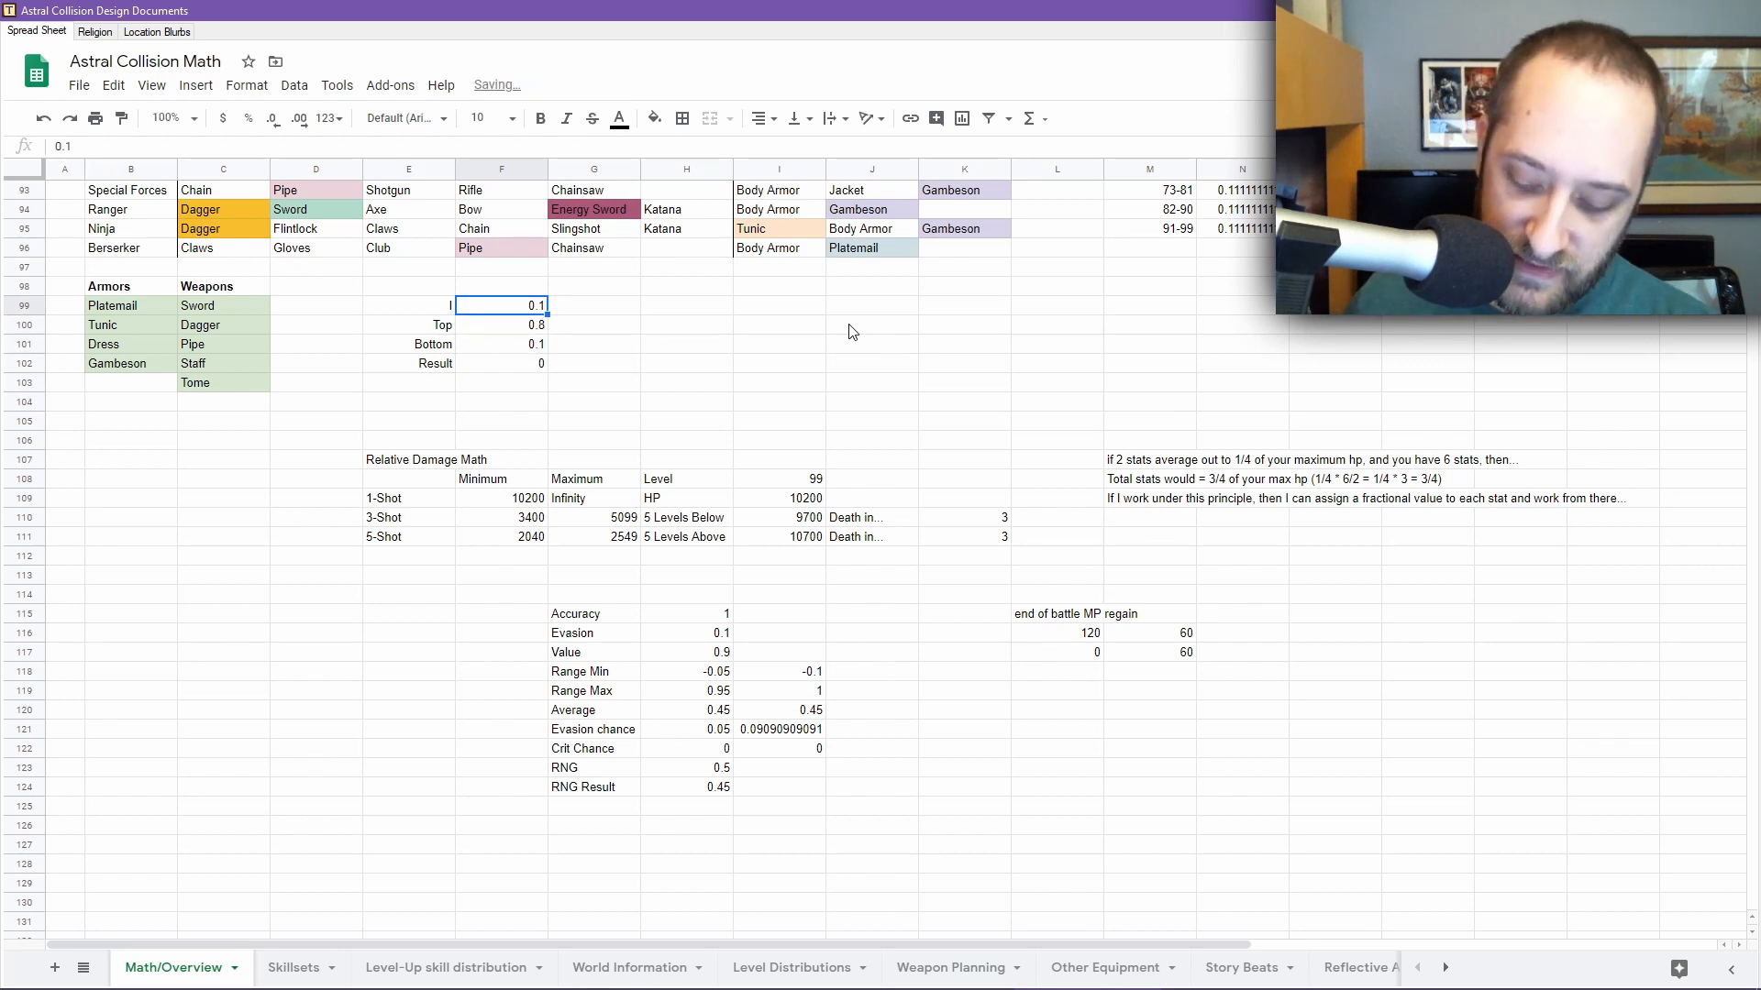
text(.4)
key(Return)
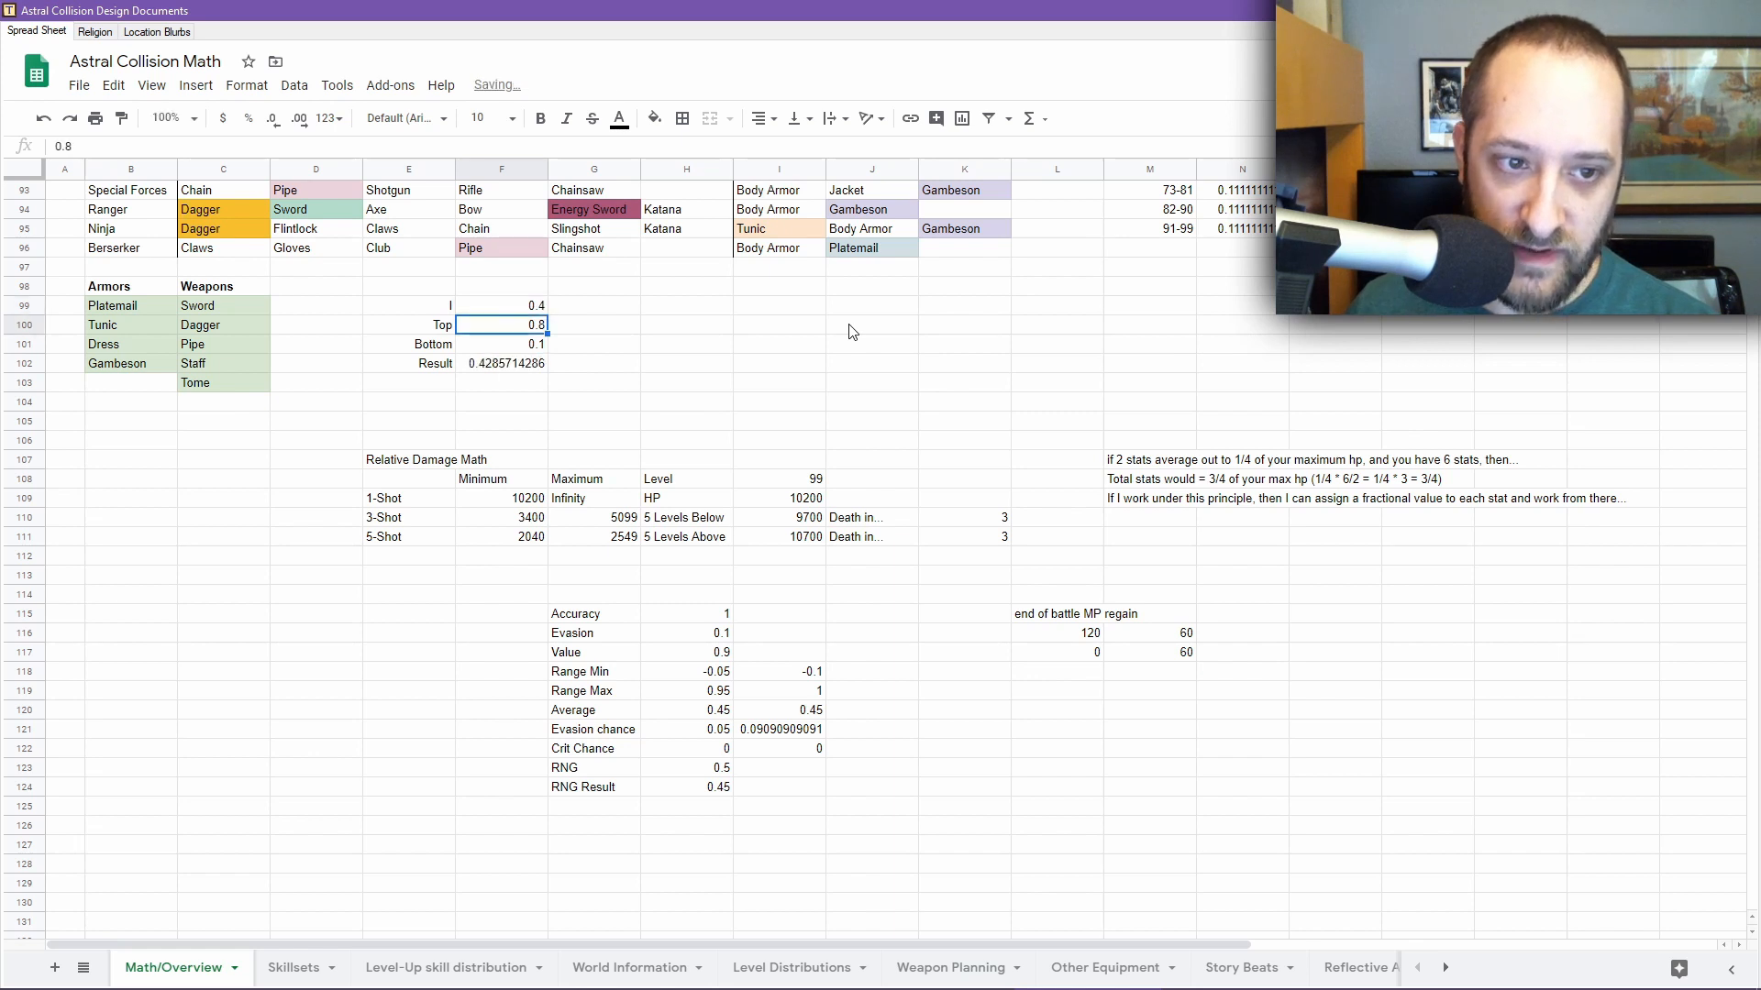
Try I values of 0.8, 1 and 0 in F99 to test inputs at and beyond the range limits
key(Up)
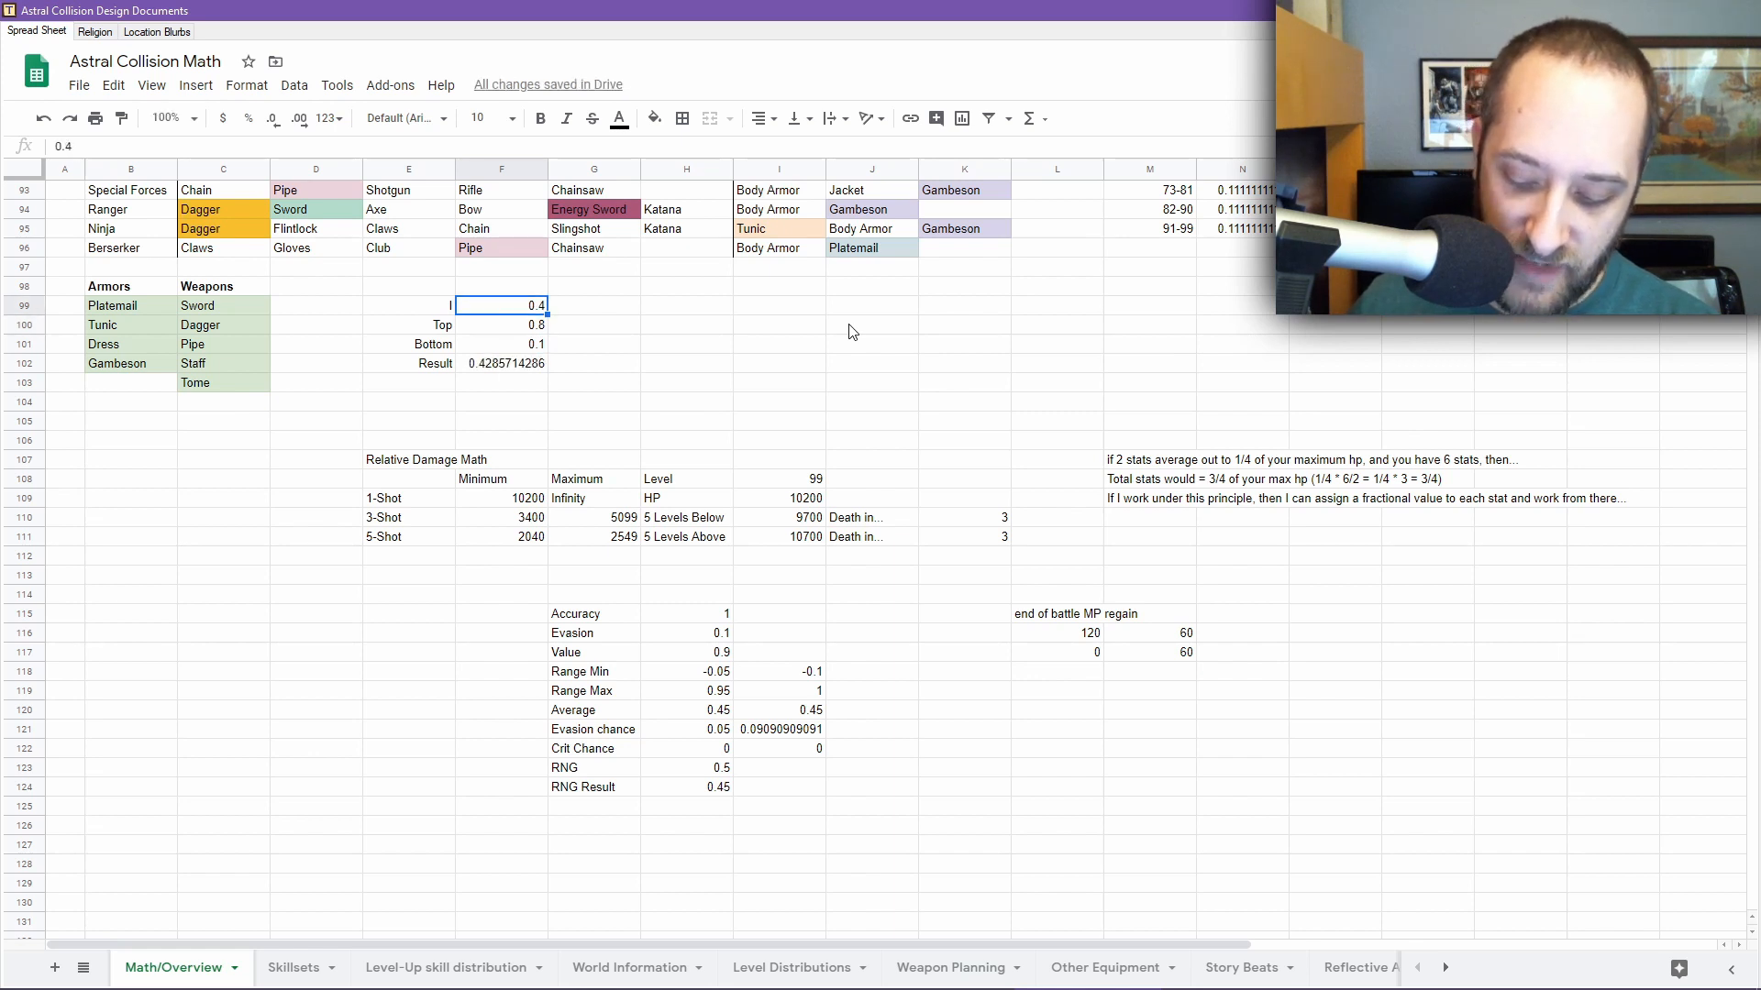
text(.8)
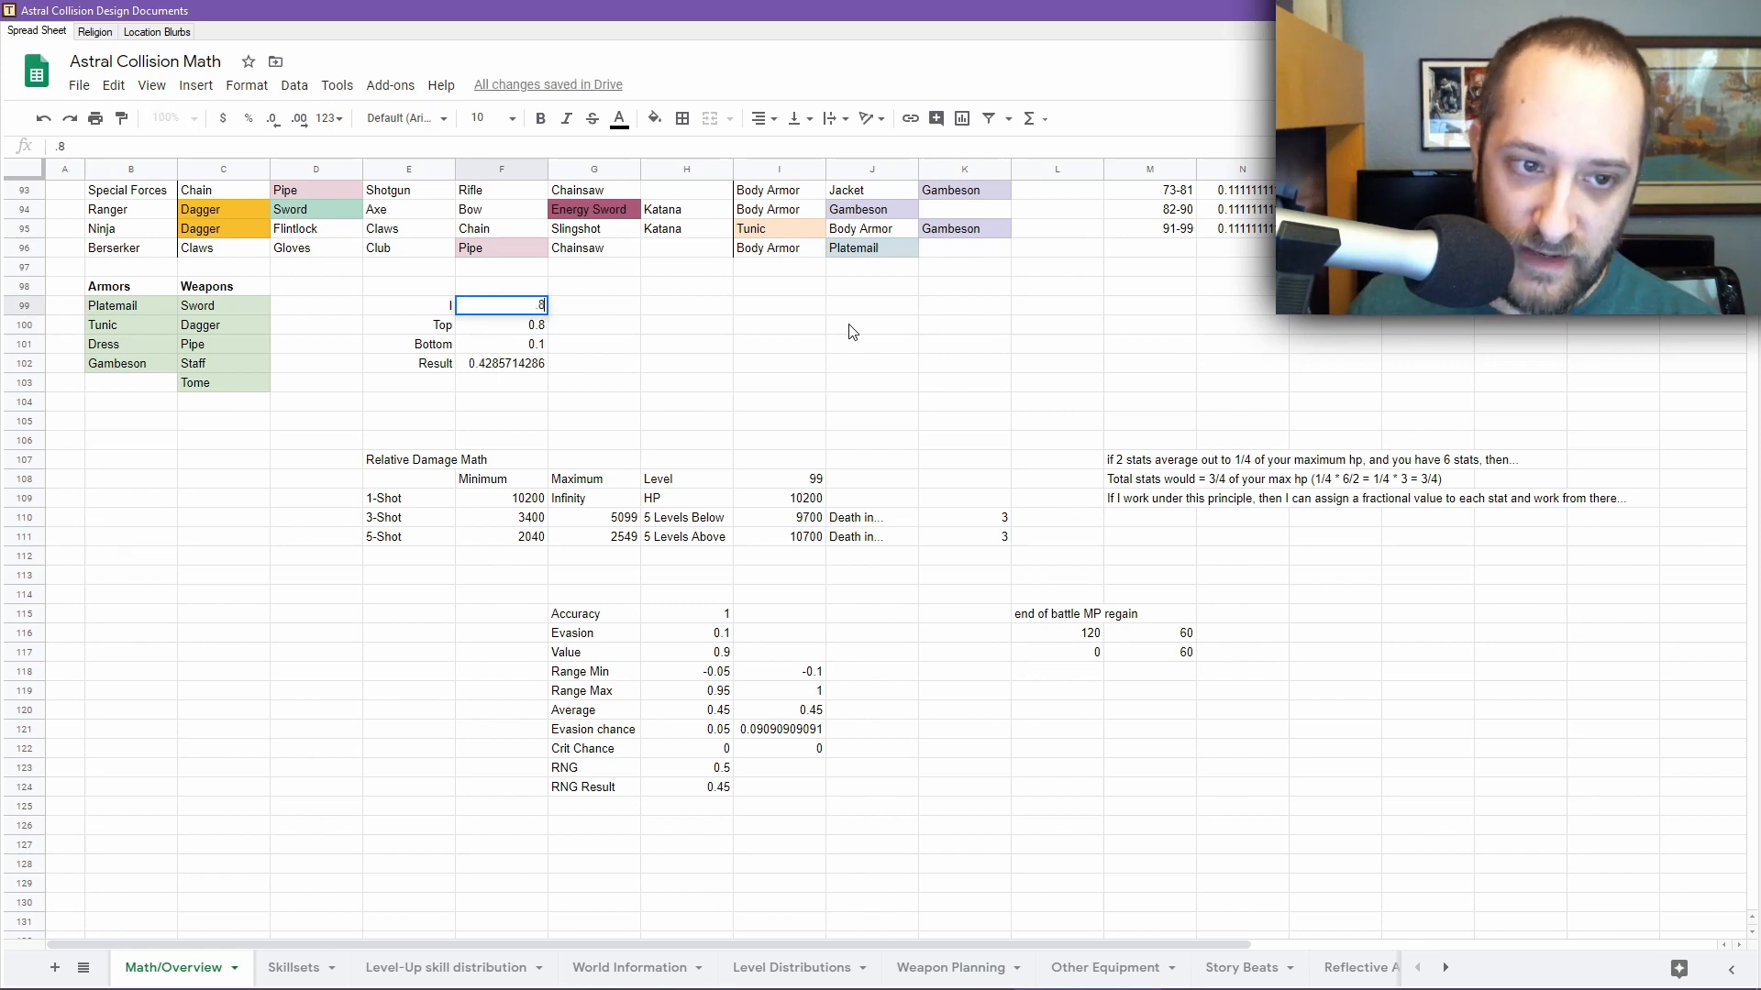
key(Return)
key(Up)
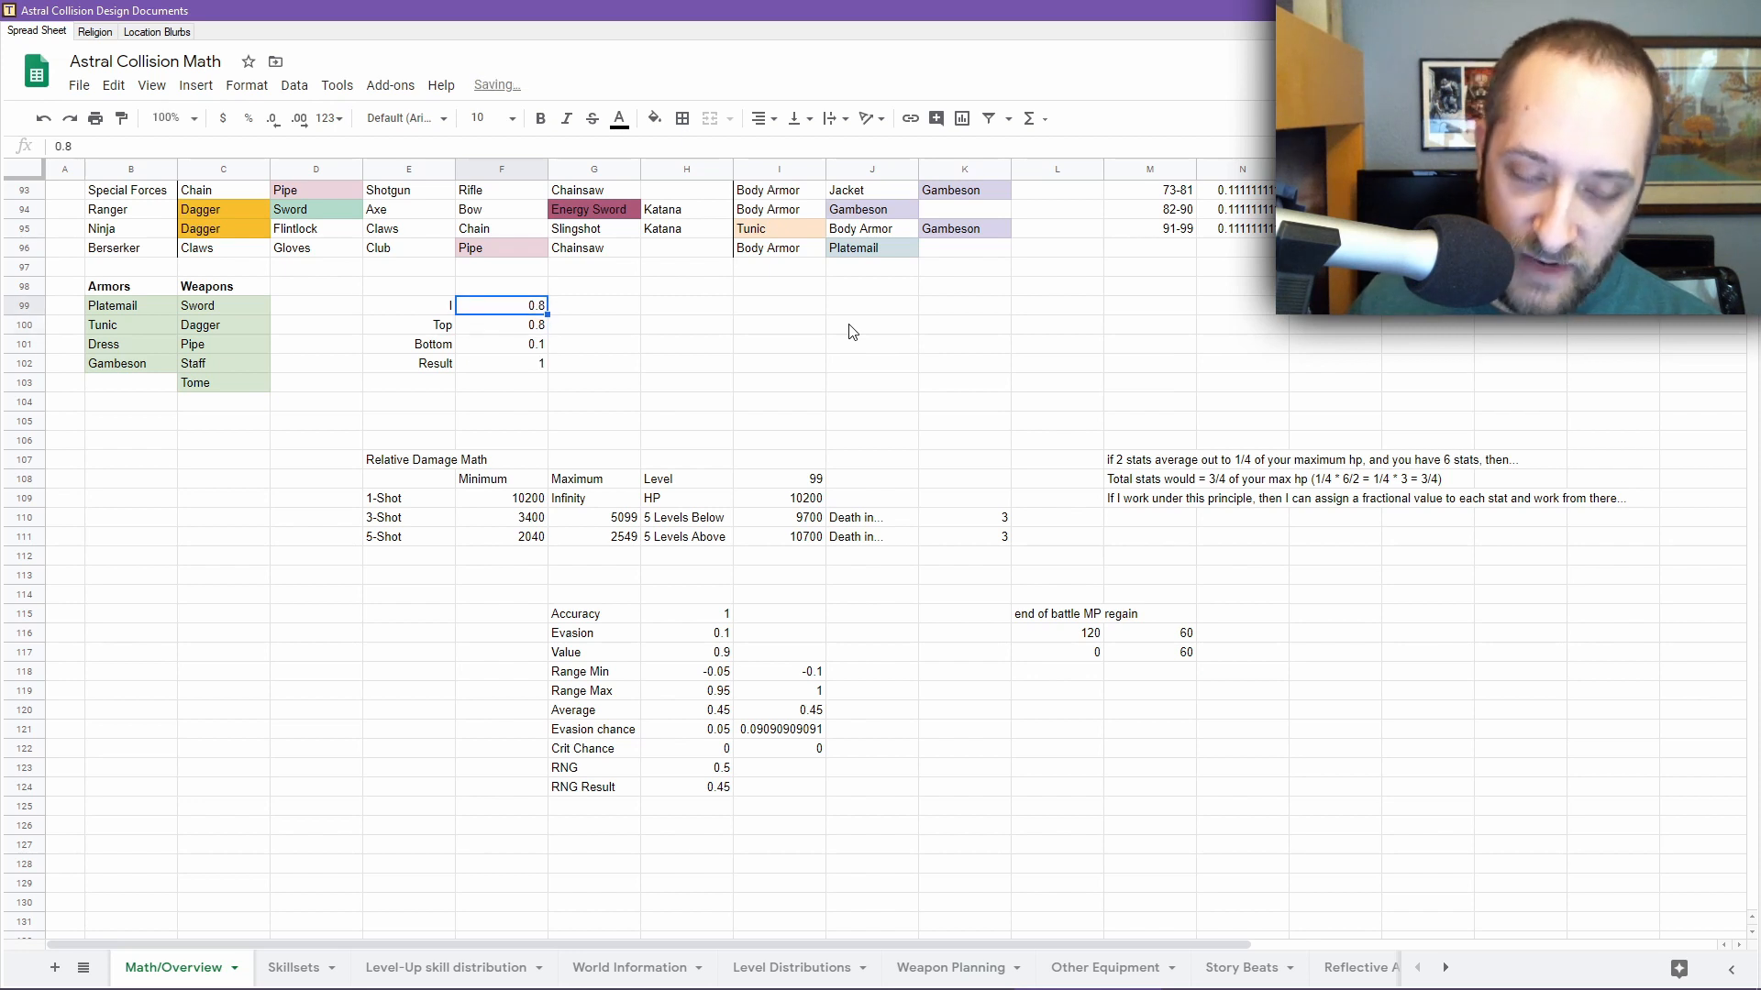
text(1)
key(Return)
key(Up)
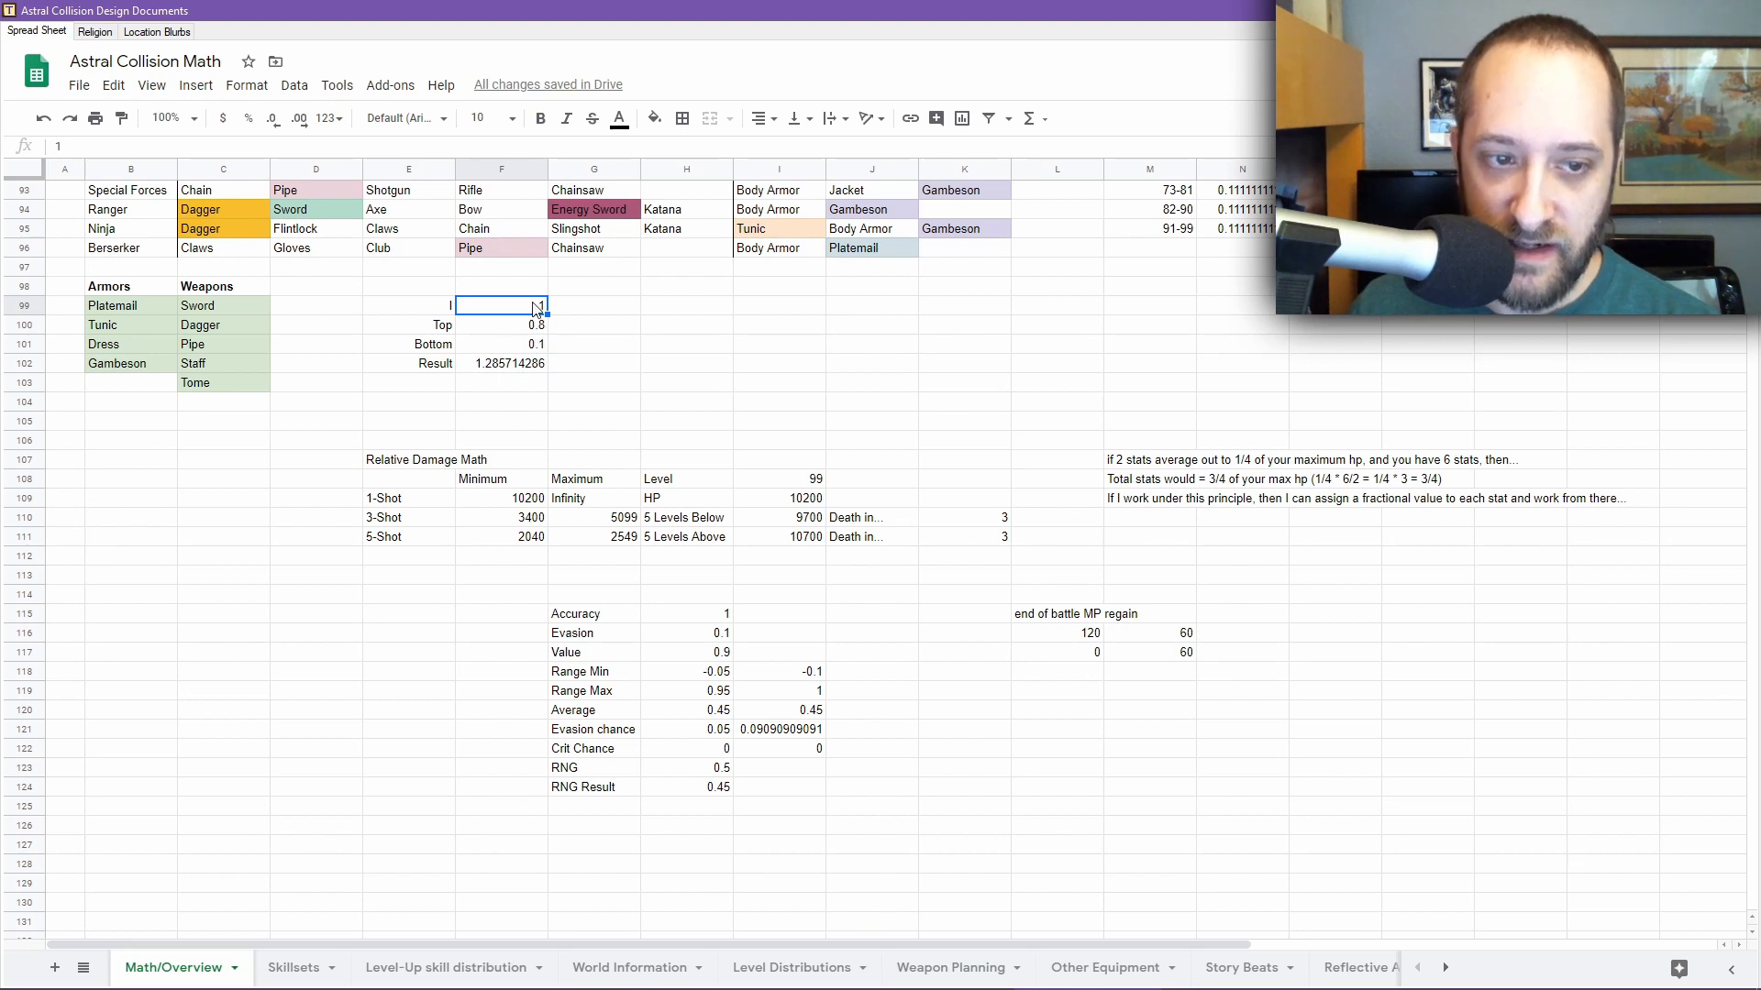
text(0)
key(Return)
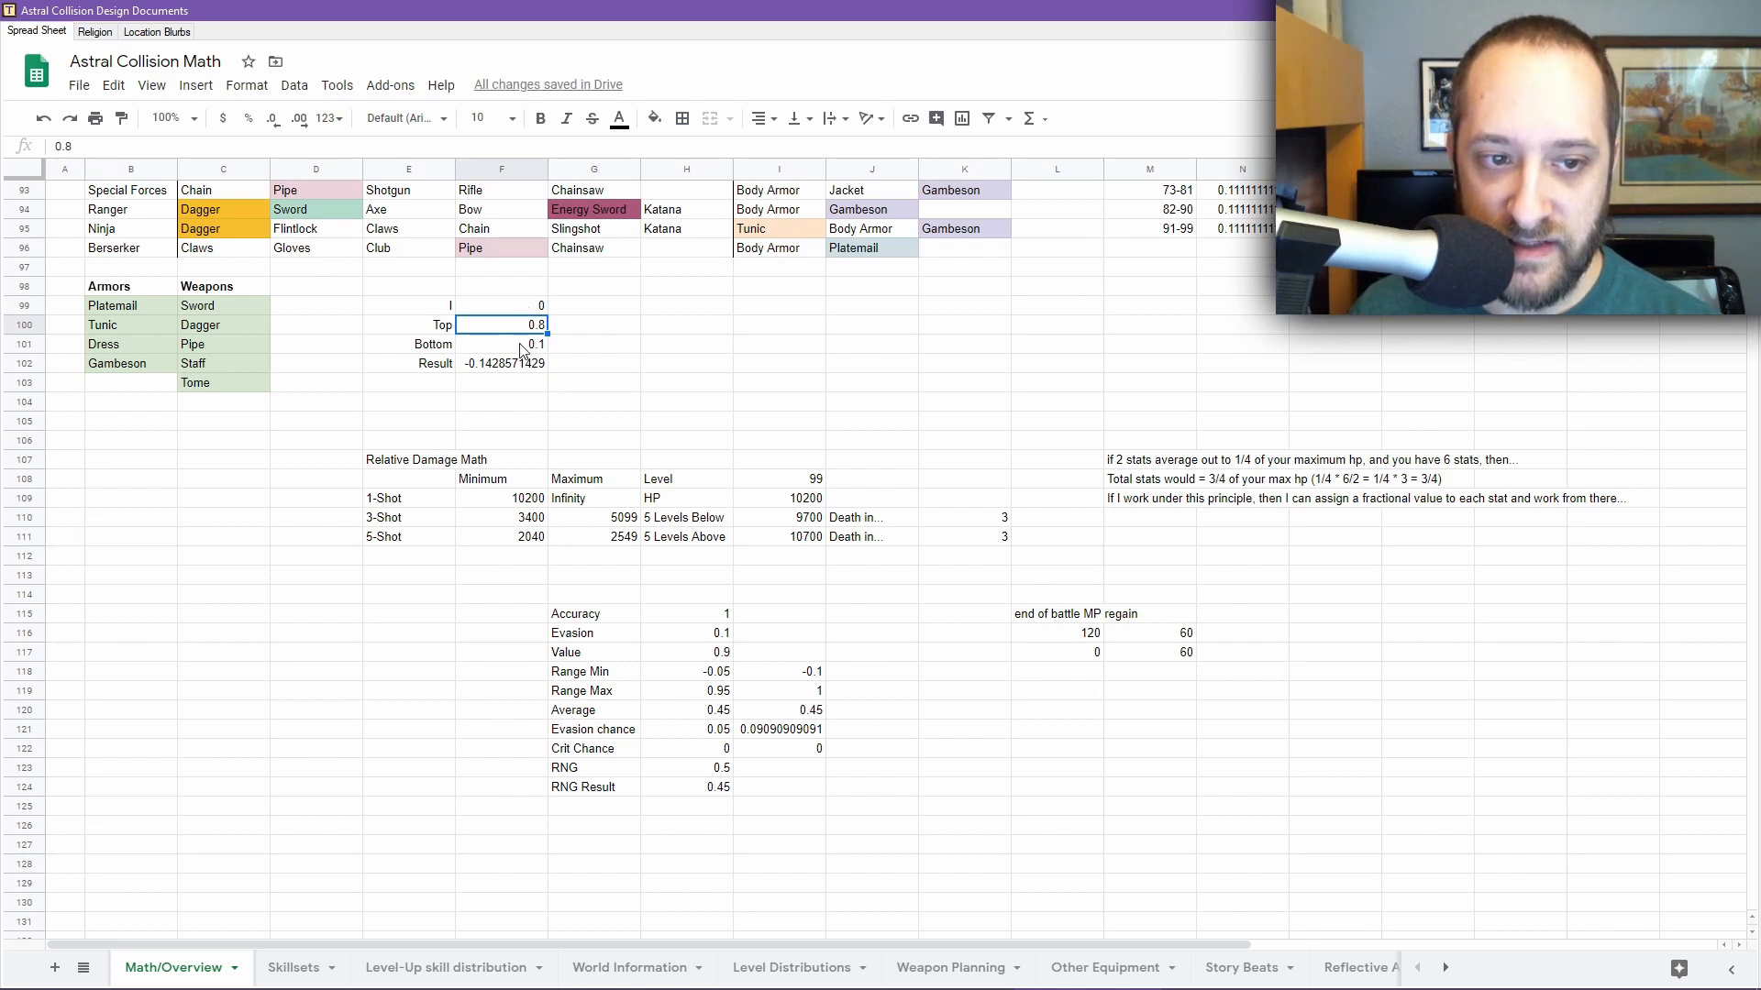
Set Bottom in F101 to -1
click(518, 346)
text(-1)
key(Return)
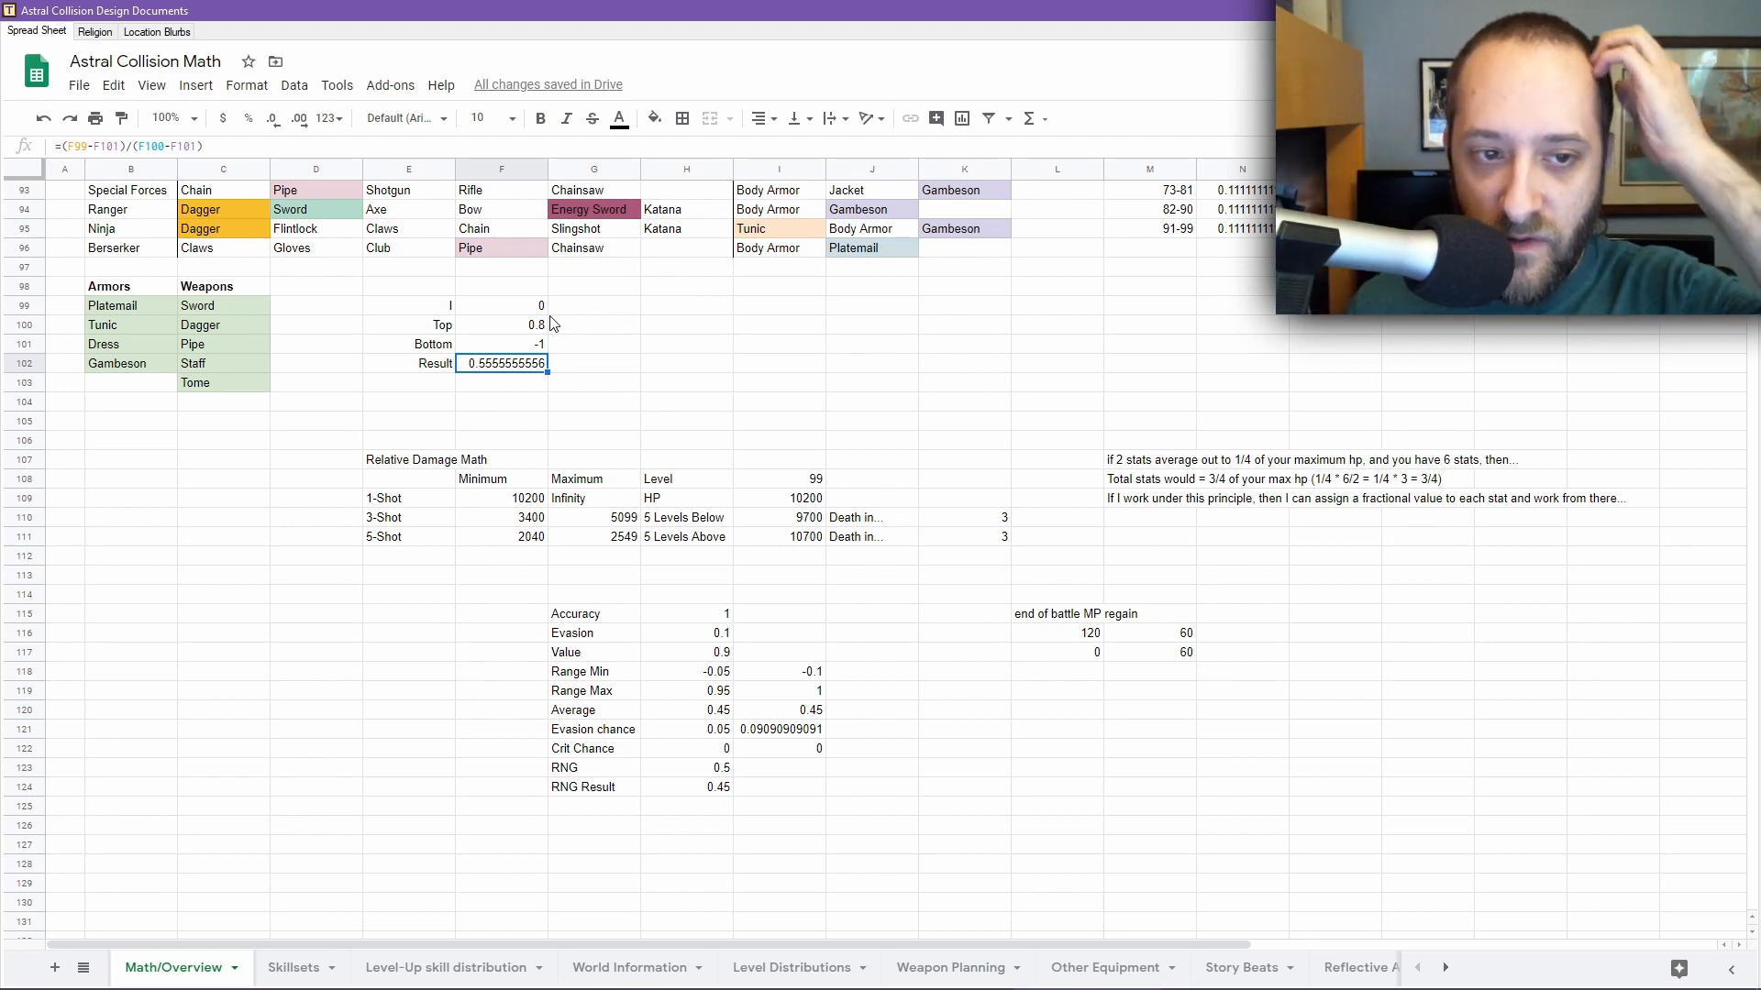
Test the negative Bottom by entering 1 and then 0.8 for I in F99
click(532, 306)
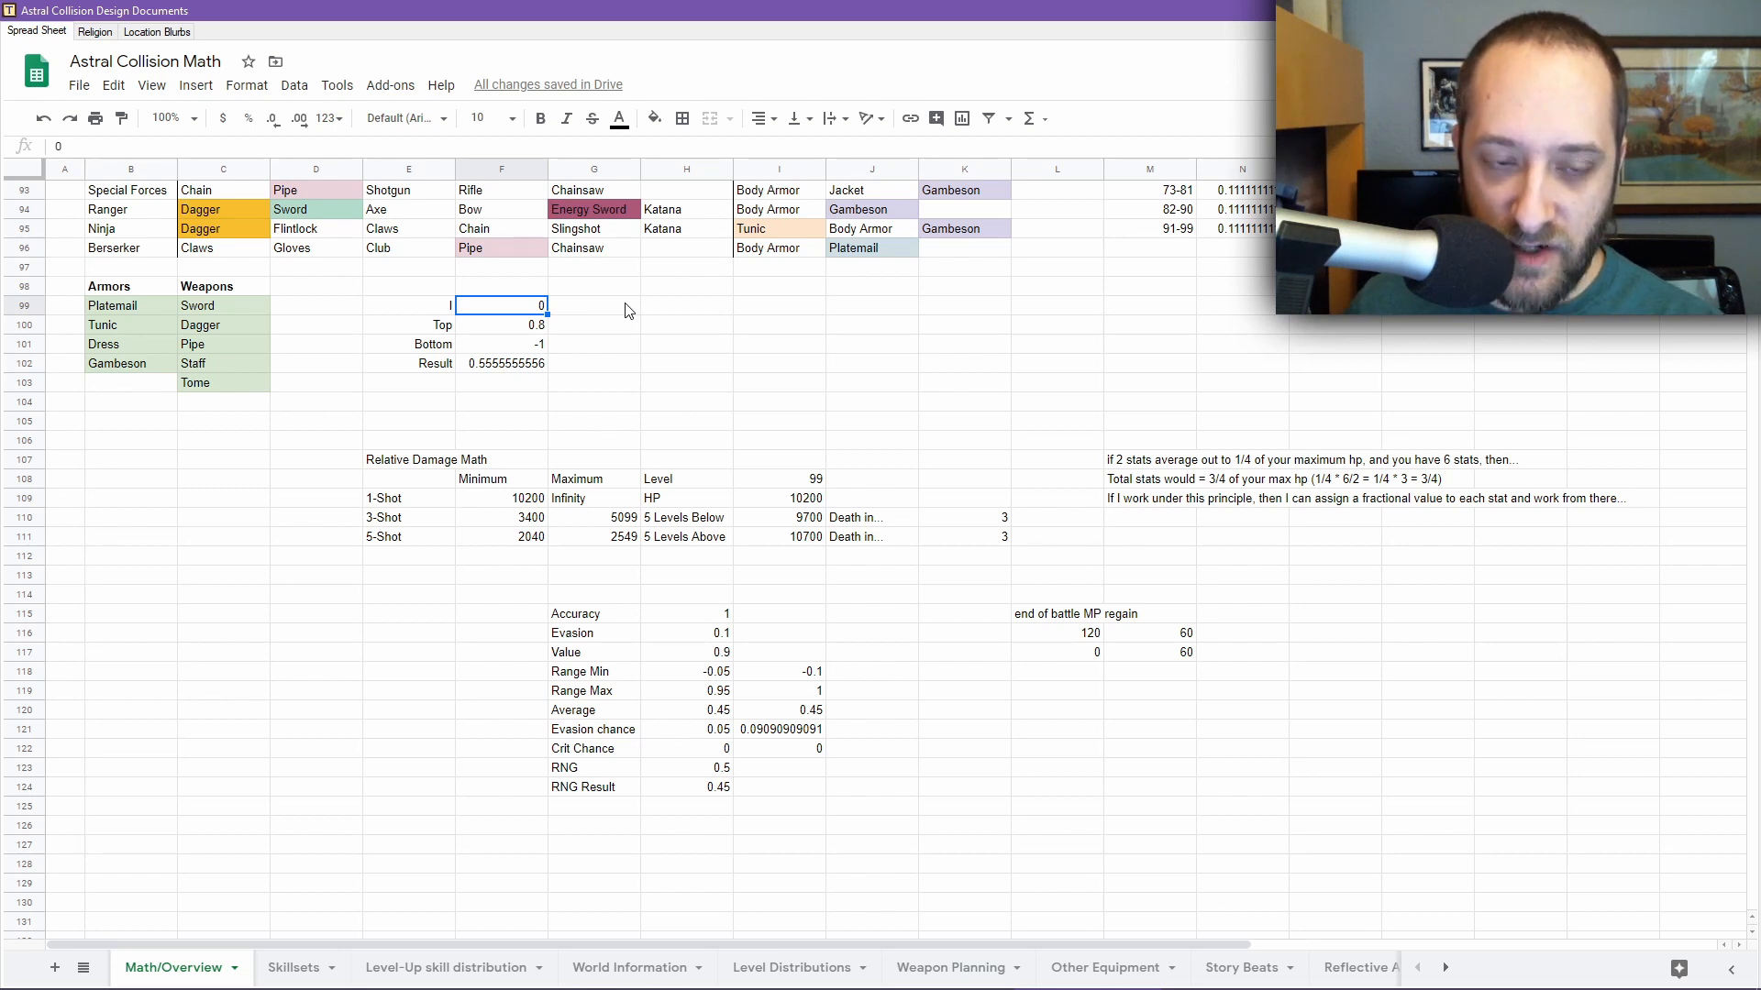
text(1)
key(Return)
key(Up)
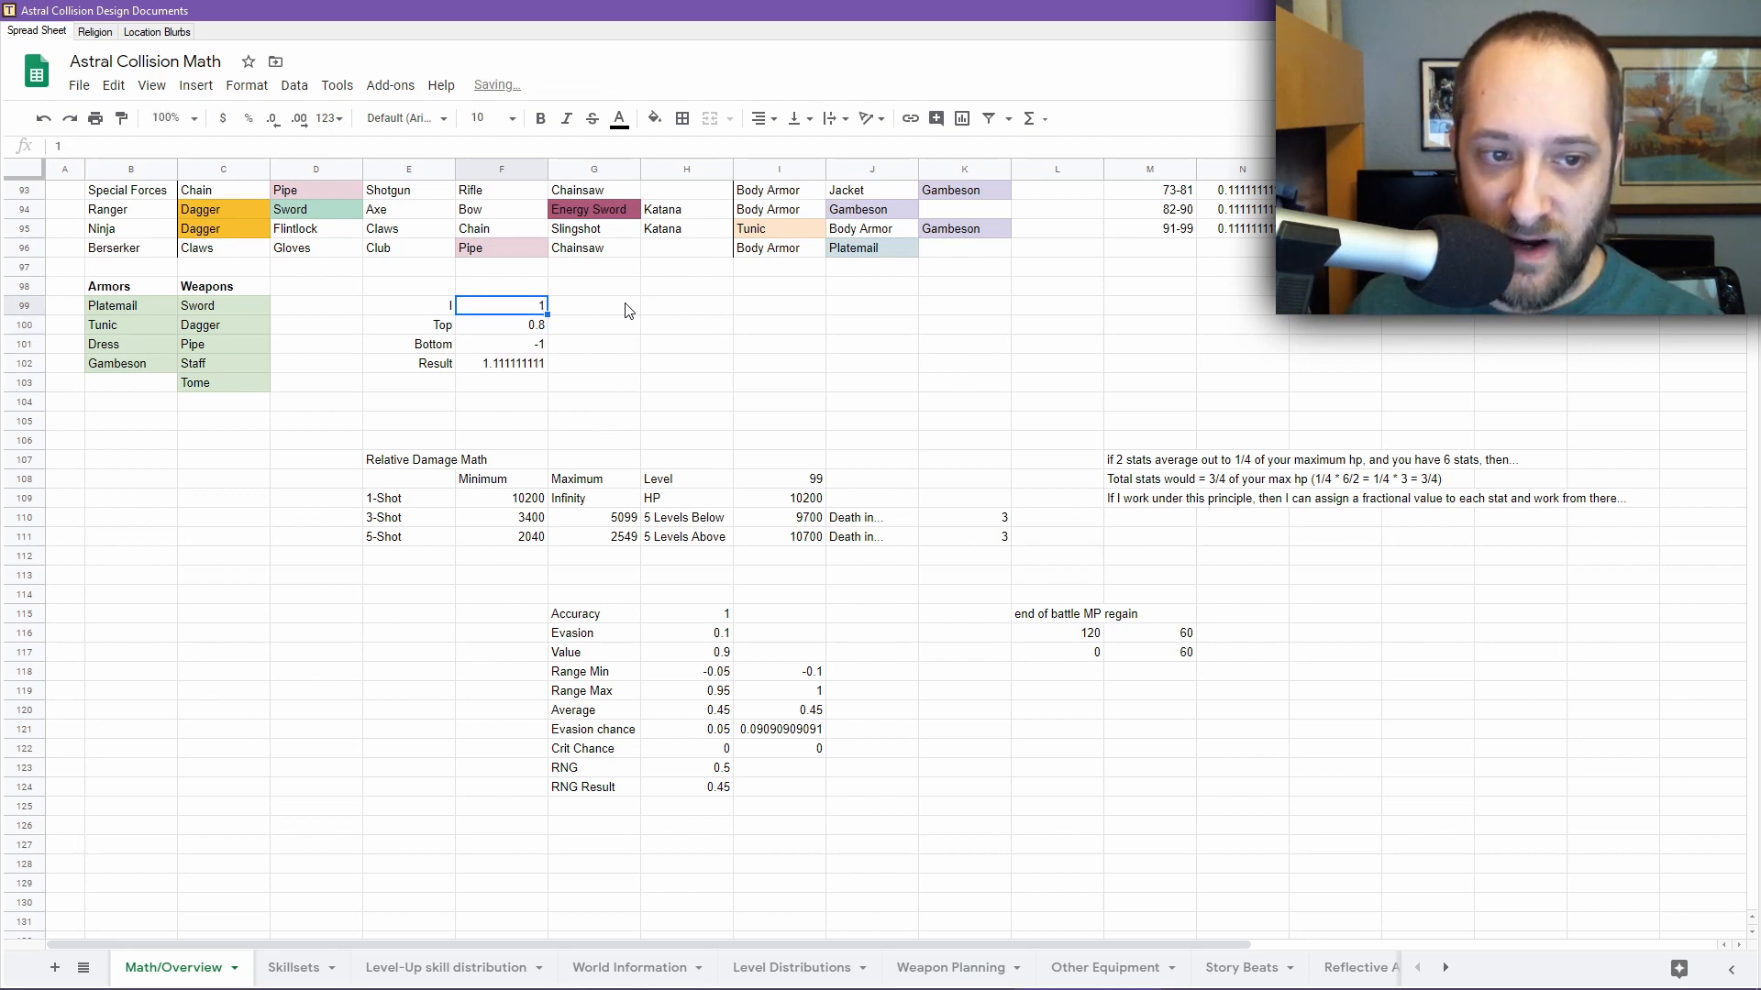
text(0.8)
key(Return)
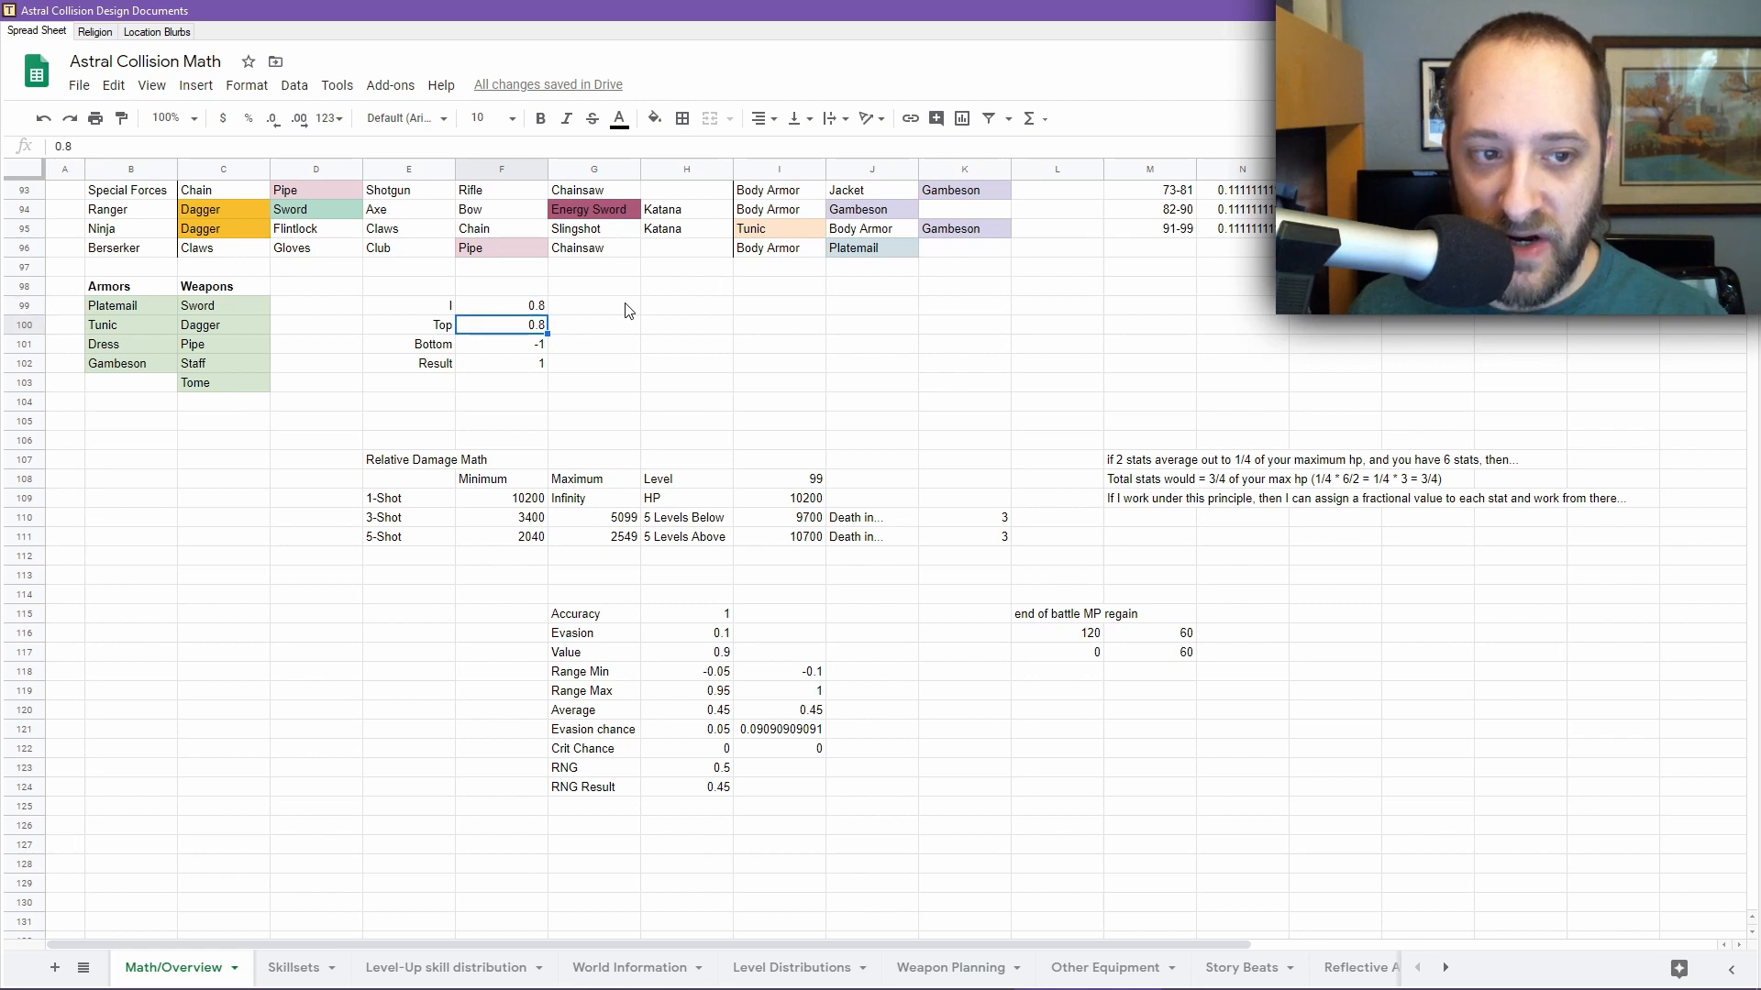
key(Up)
key(Down)
key(Down)
key(Up)
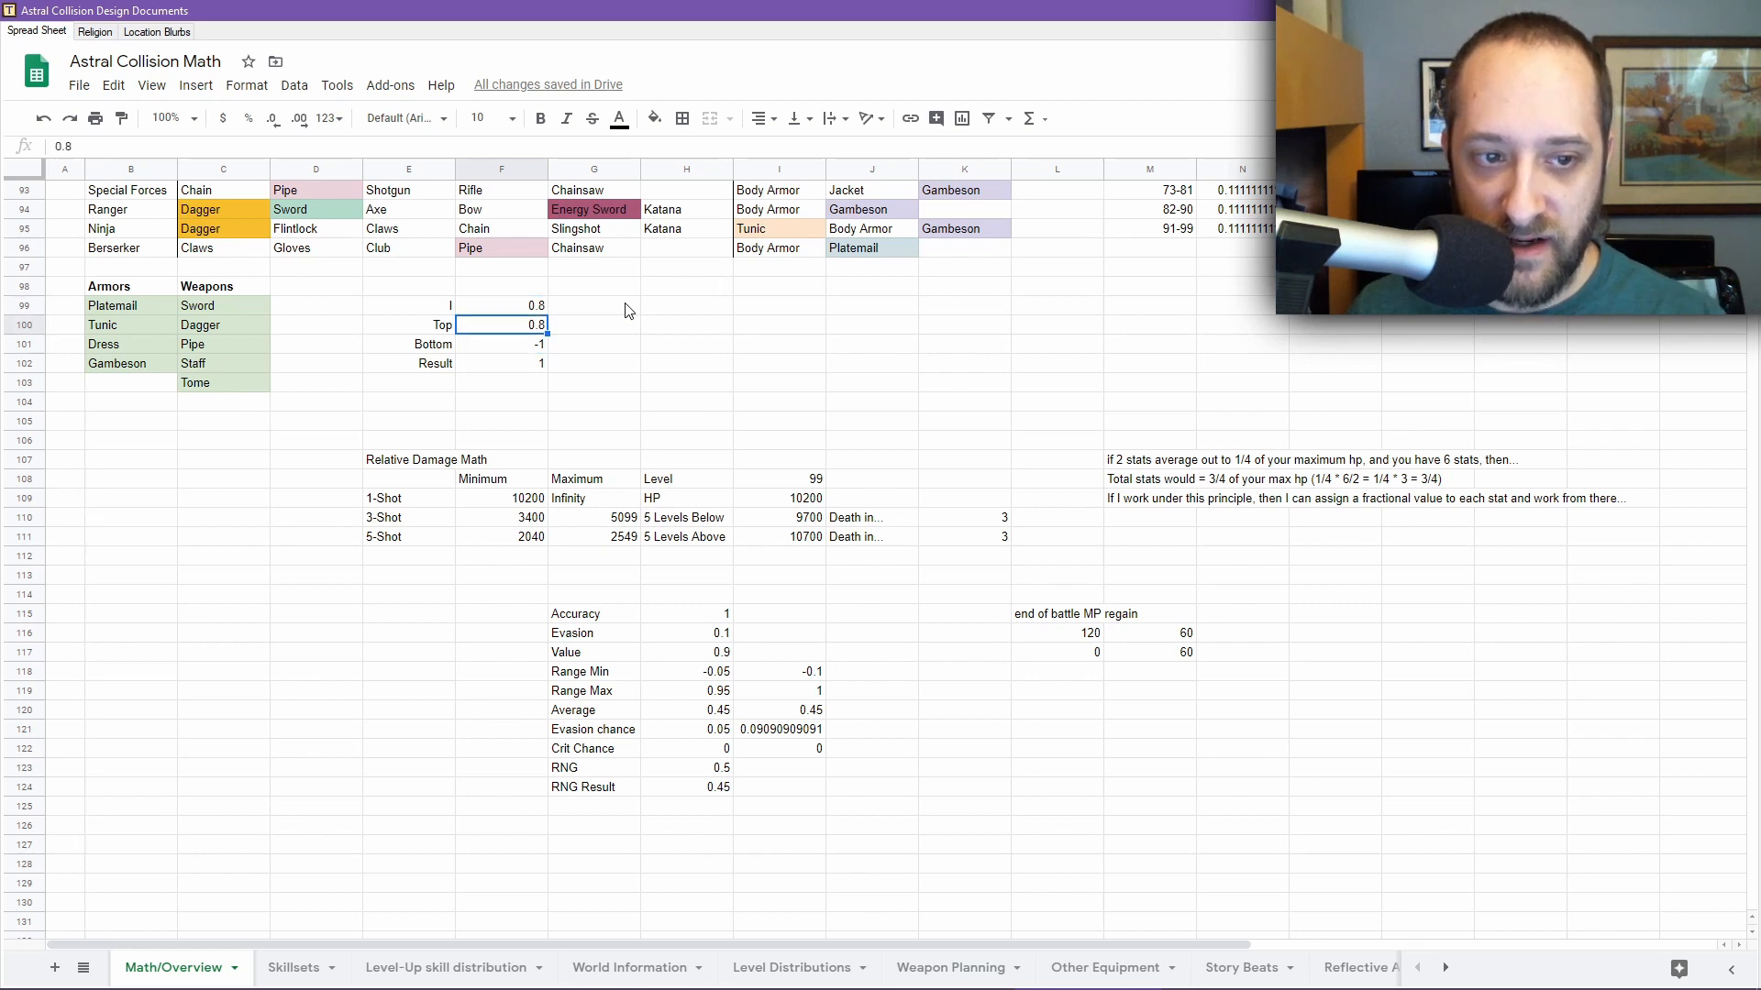
key(Down)
key(Up)
key(Up)
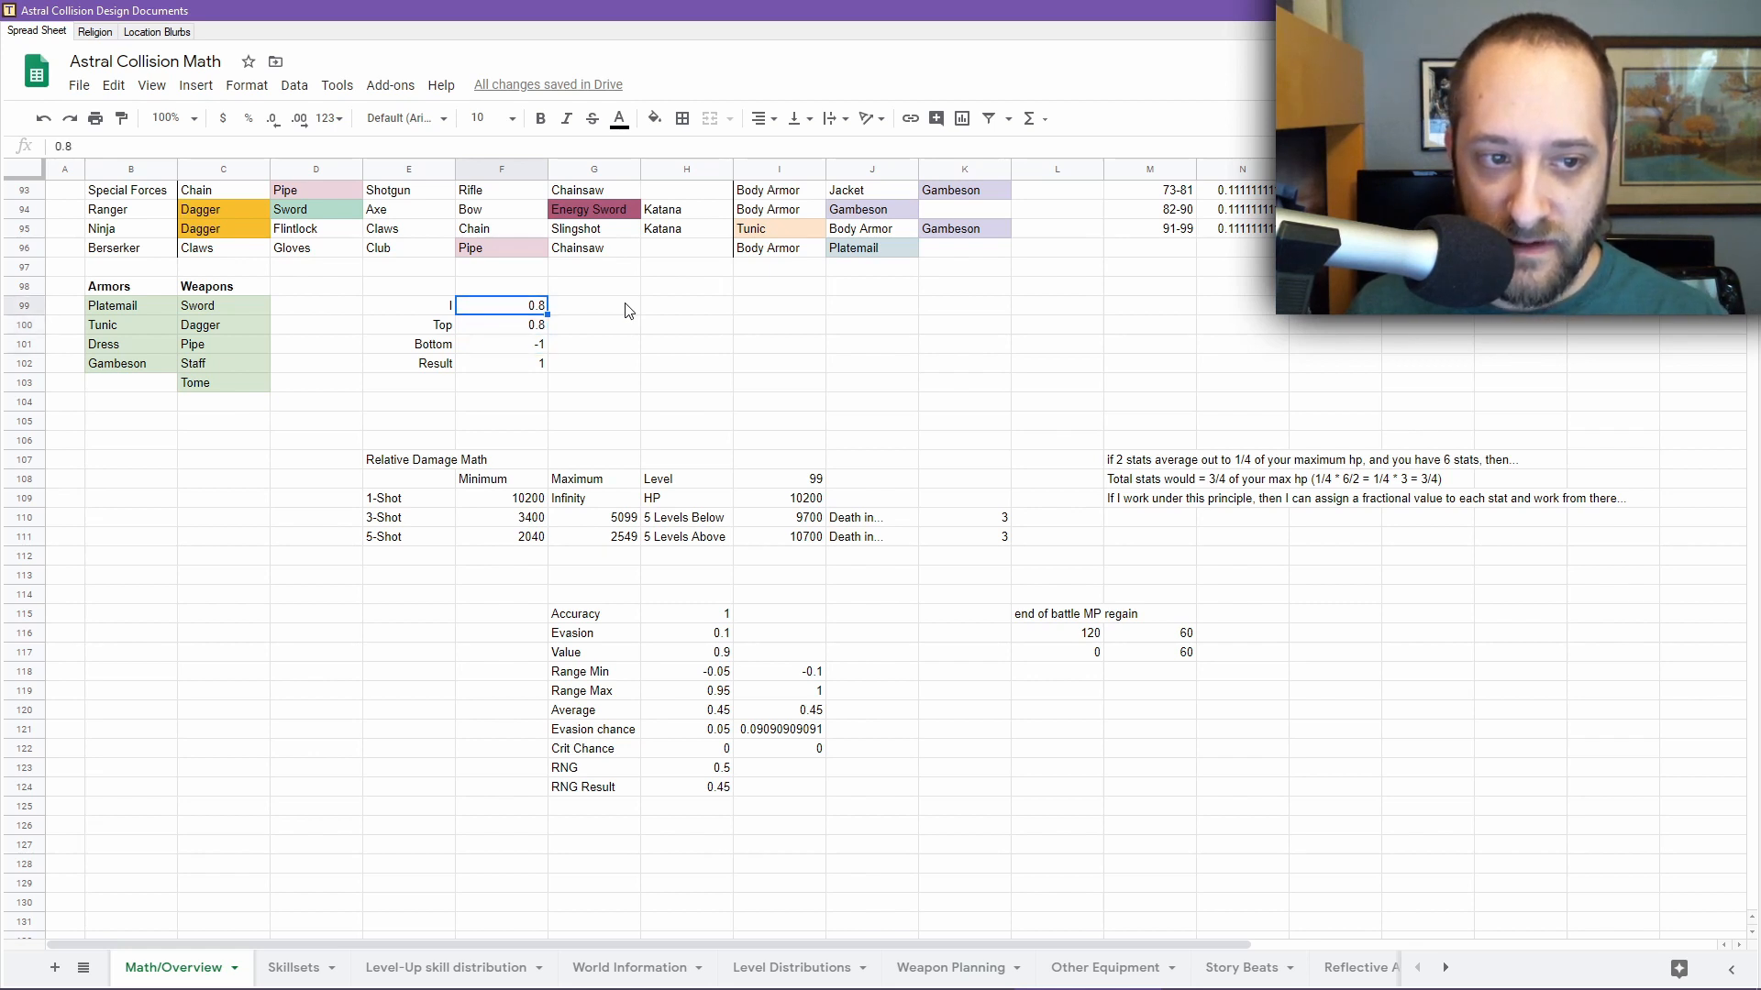
Set Top in F100 to 2
key(Down)
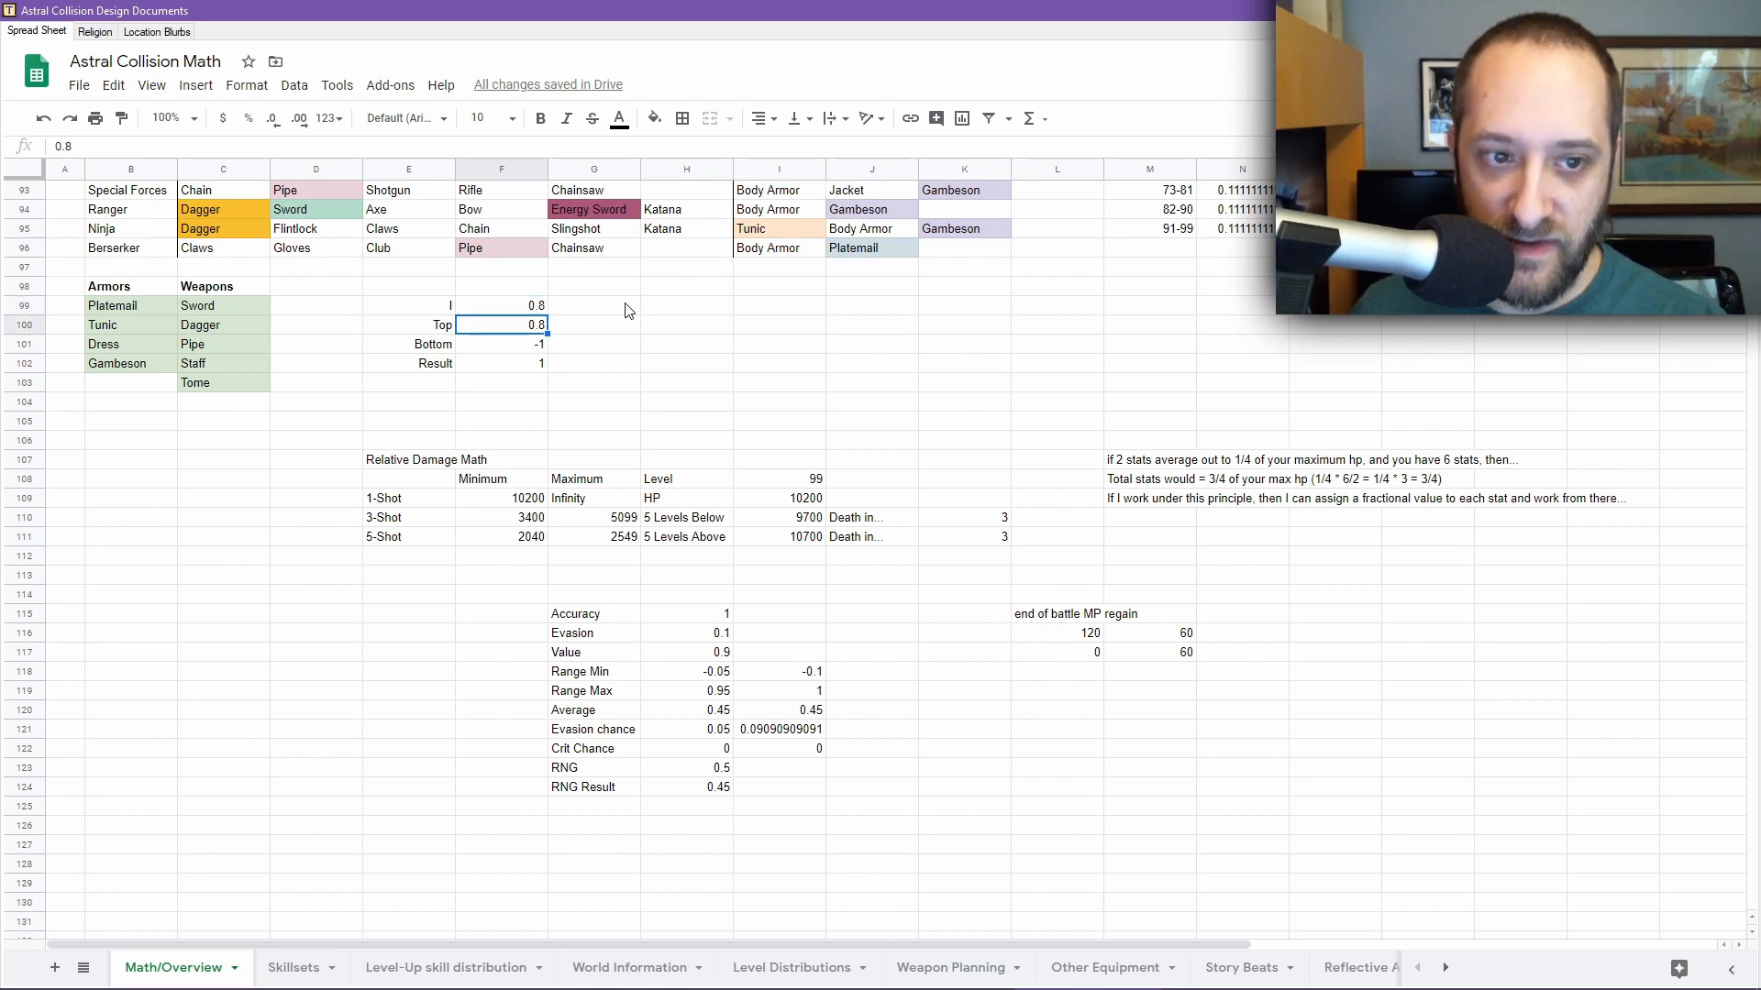
text(2)
key(Return)
Test the widened range by entering 0 and then 1 for I in F99
key(Up)
key(Up)
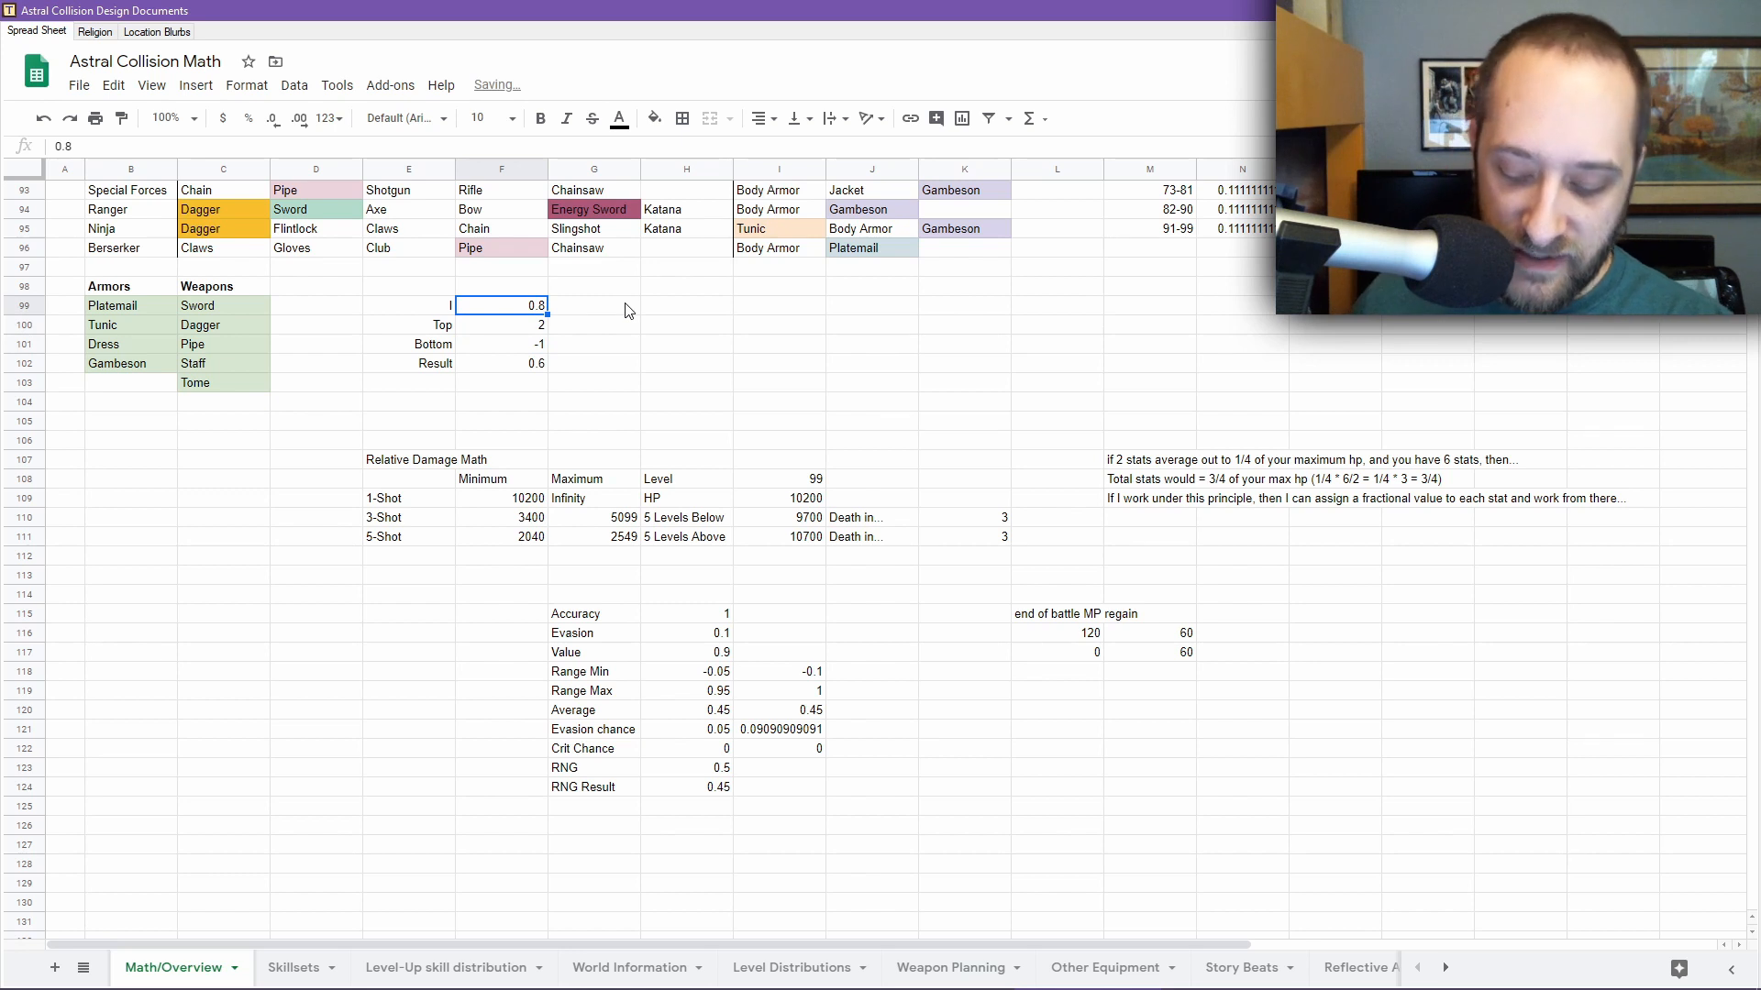
text(0)
key(Return)
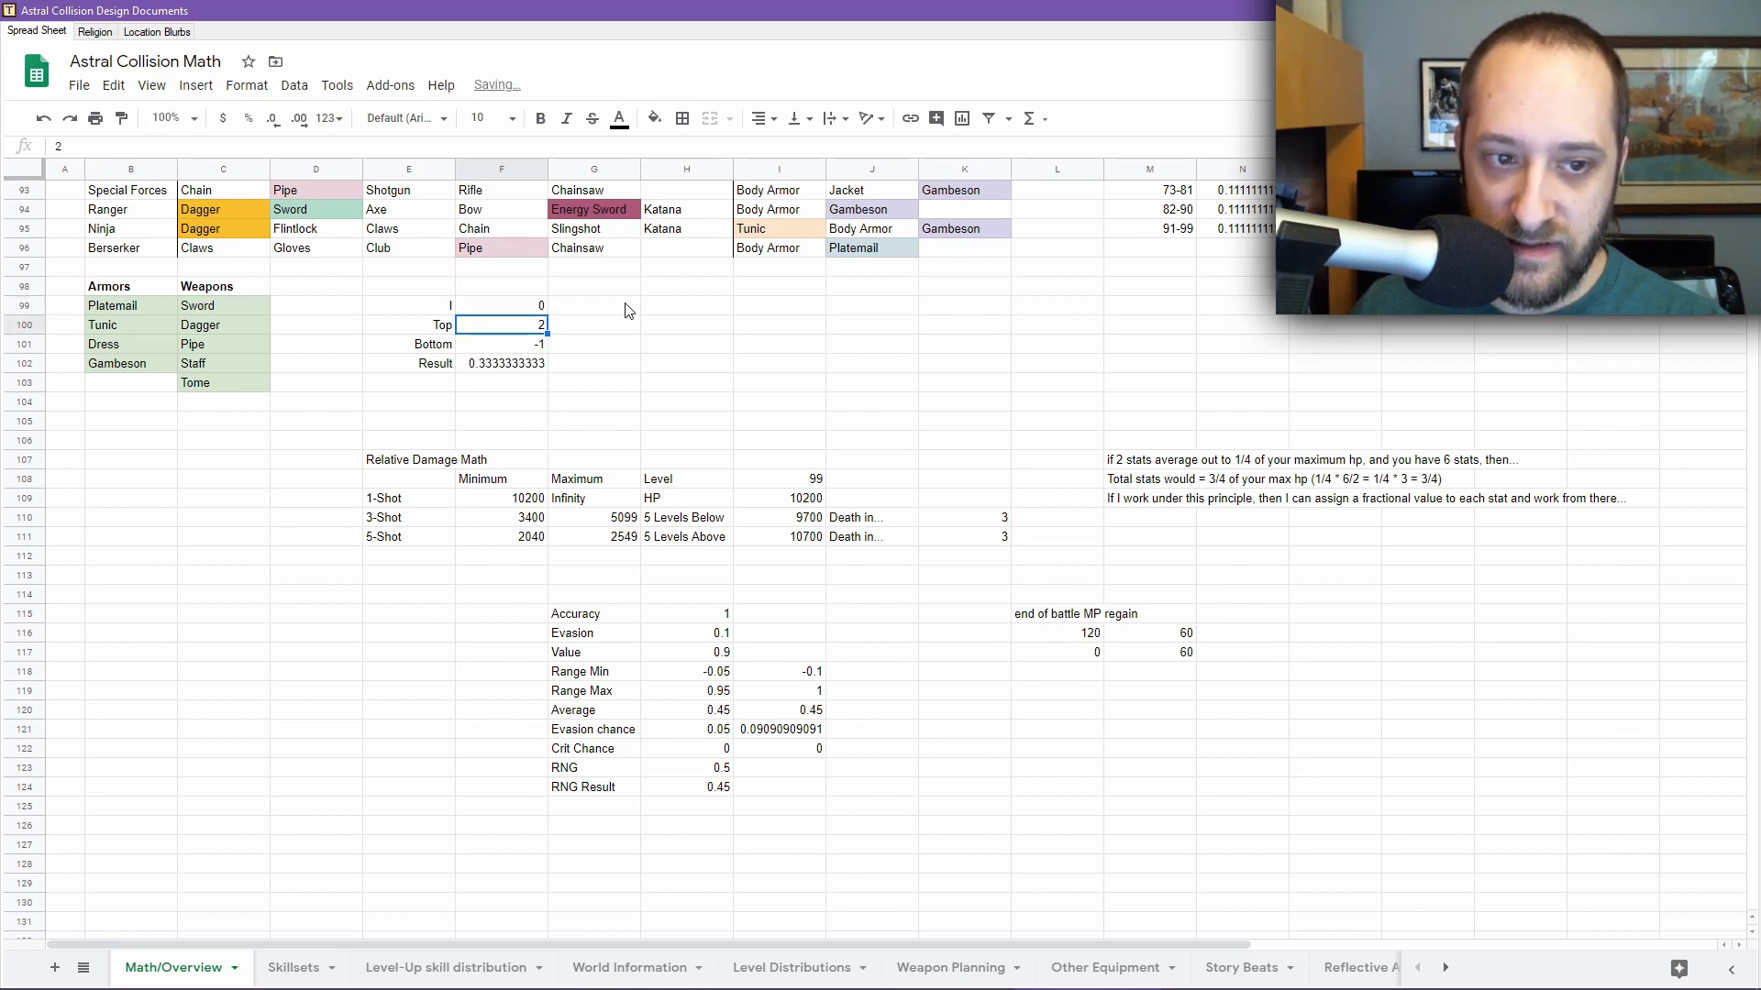
key(Up)
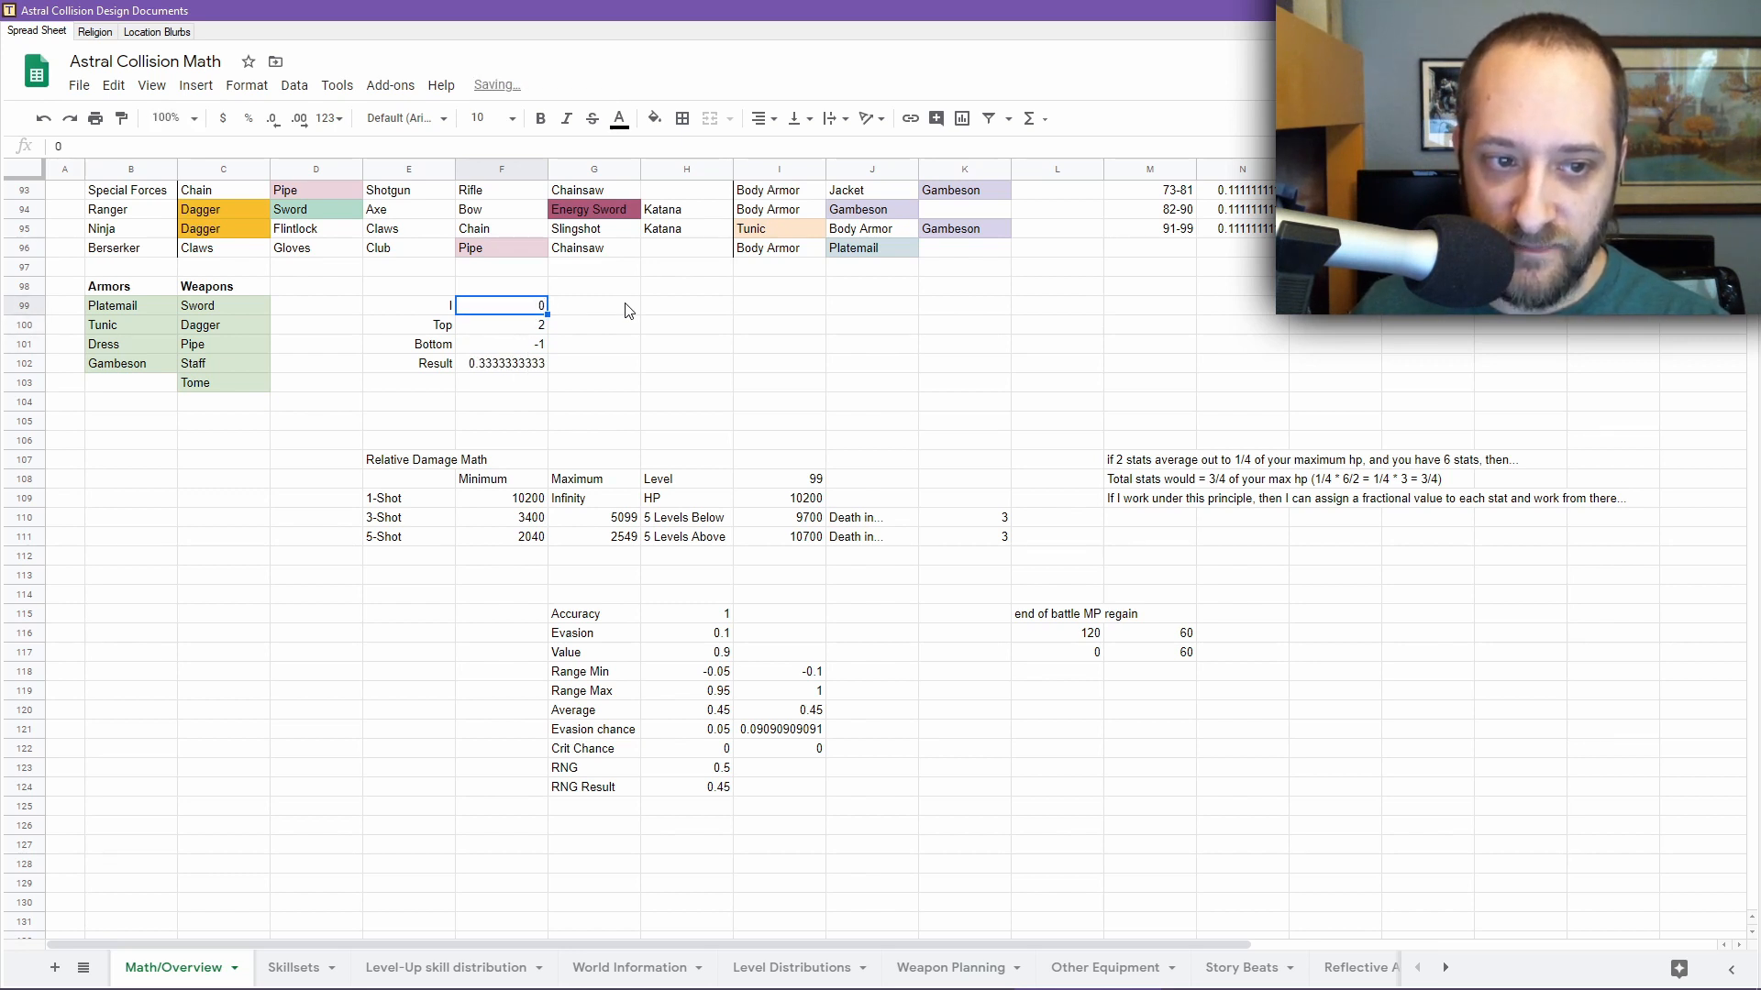
text(1)
key(Return)
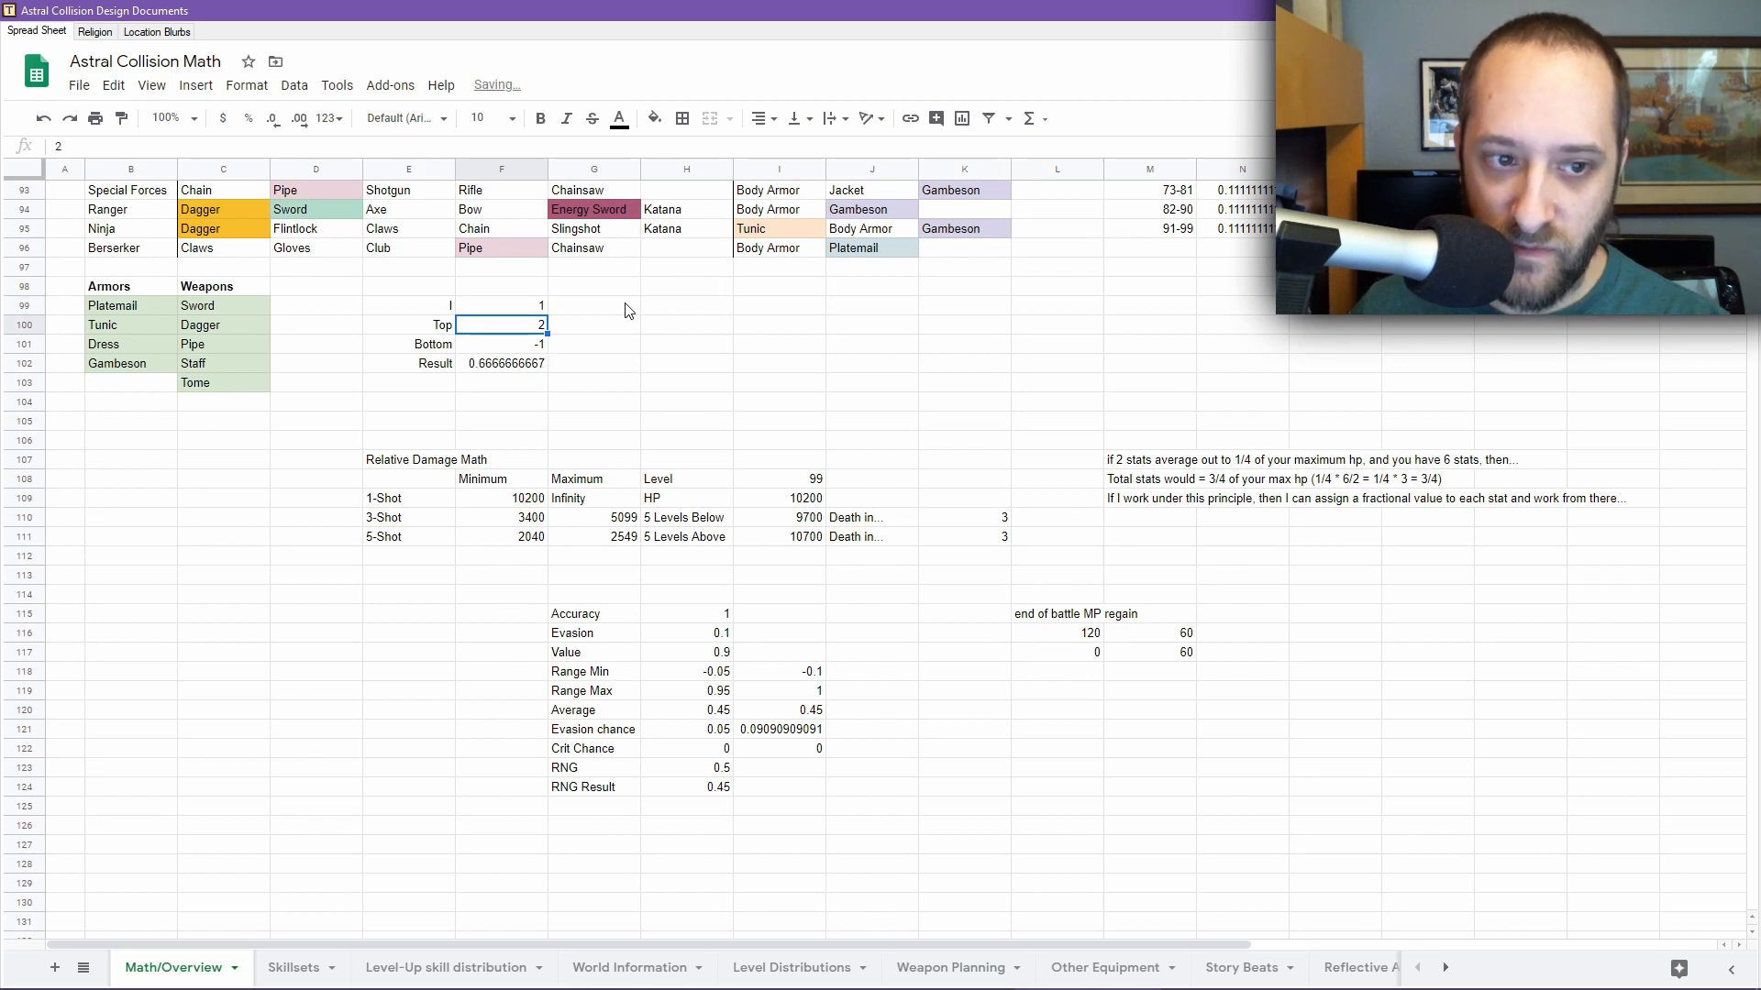
Set I in F99 to -1 to match the Bottom value
key(Up)
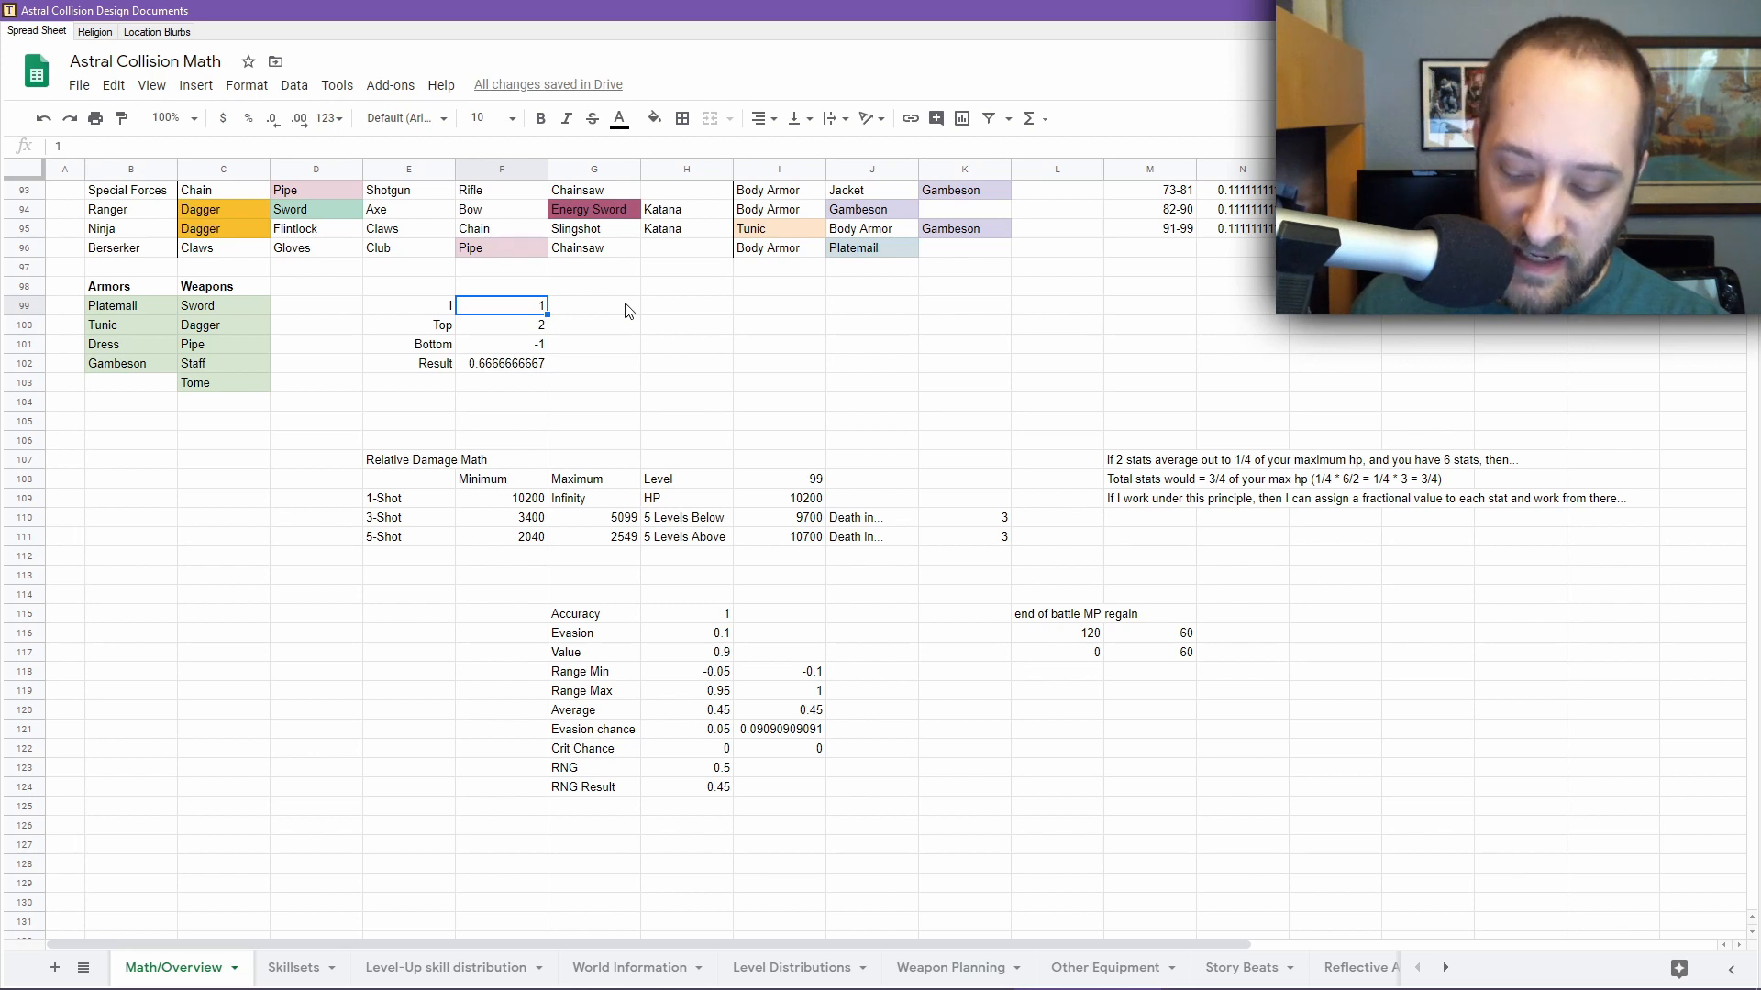
text(-1)
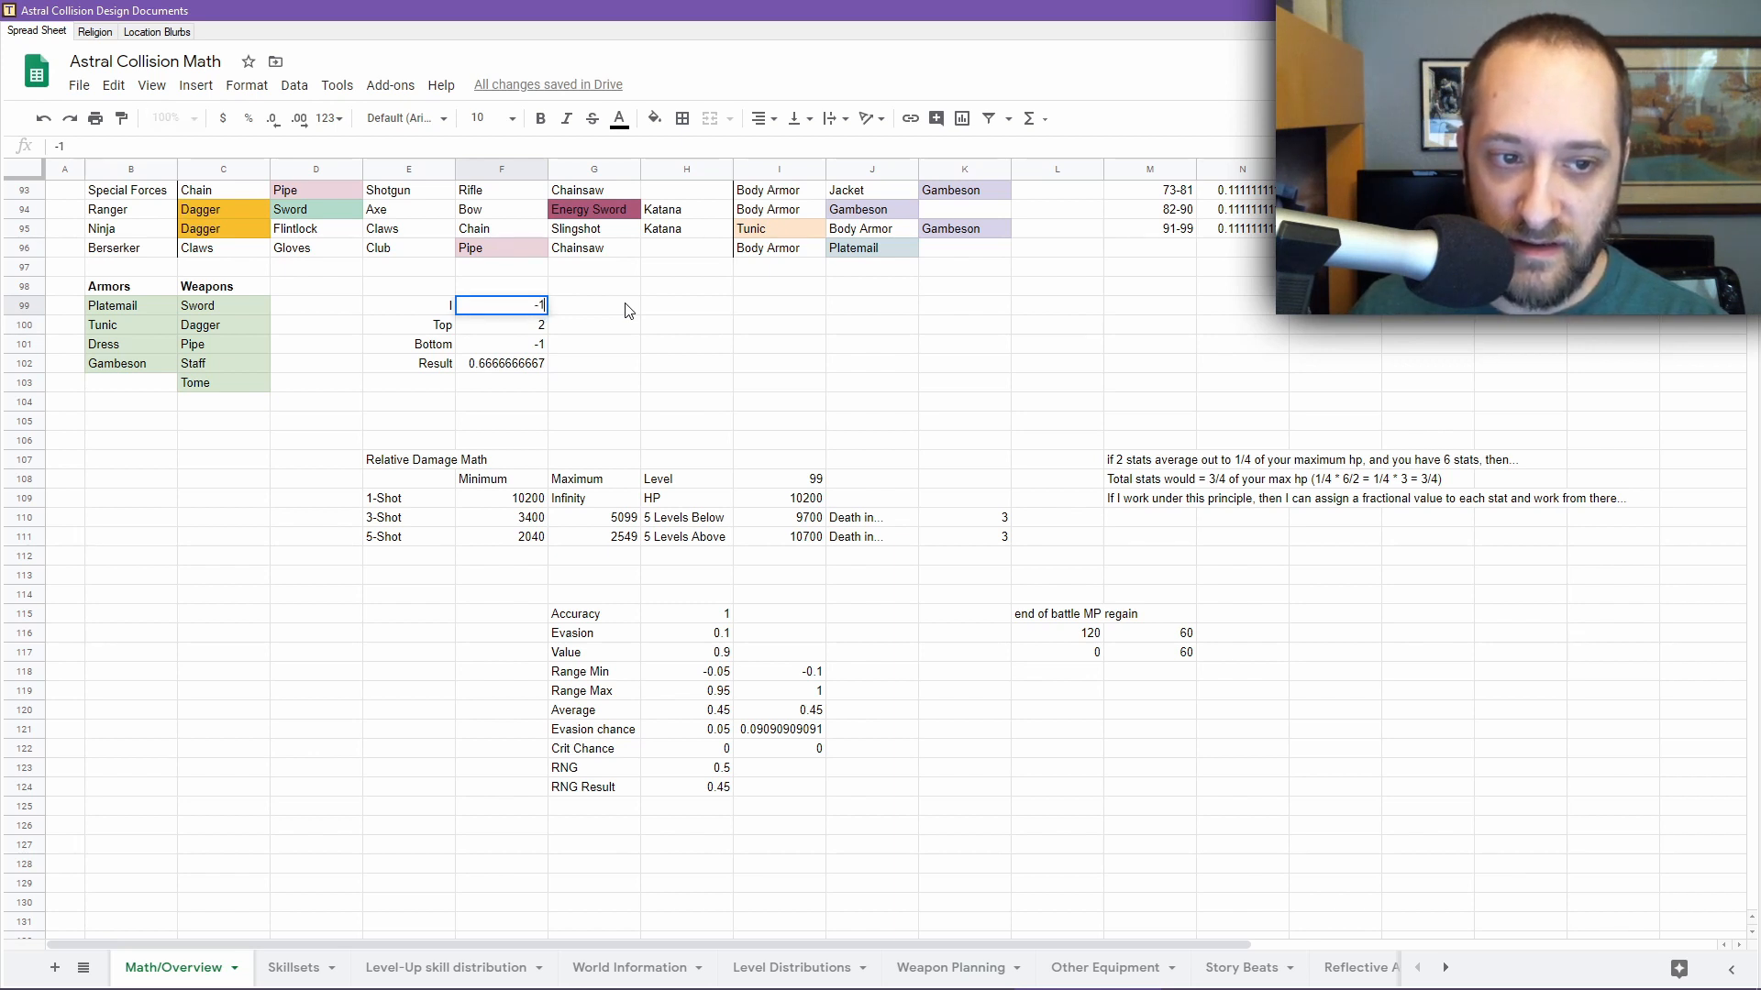
key(Return)
key(Down)
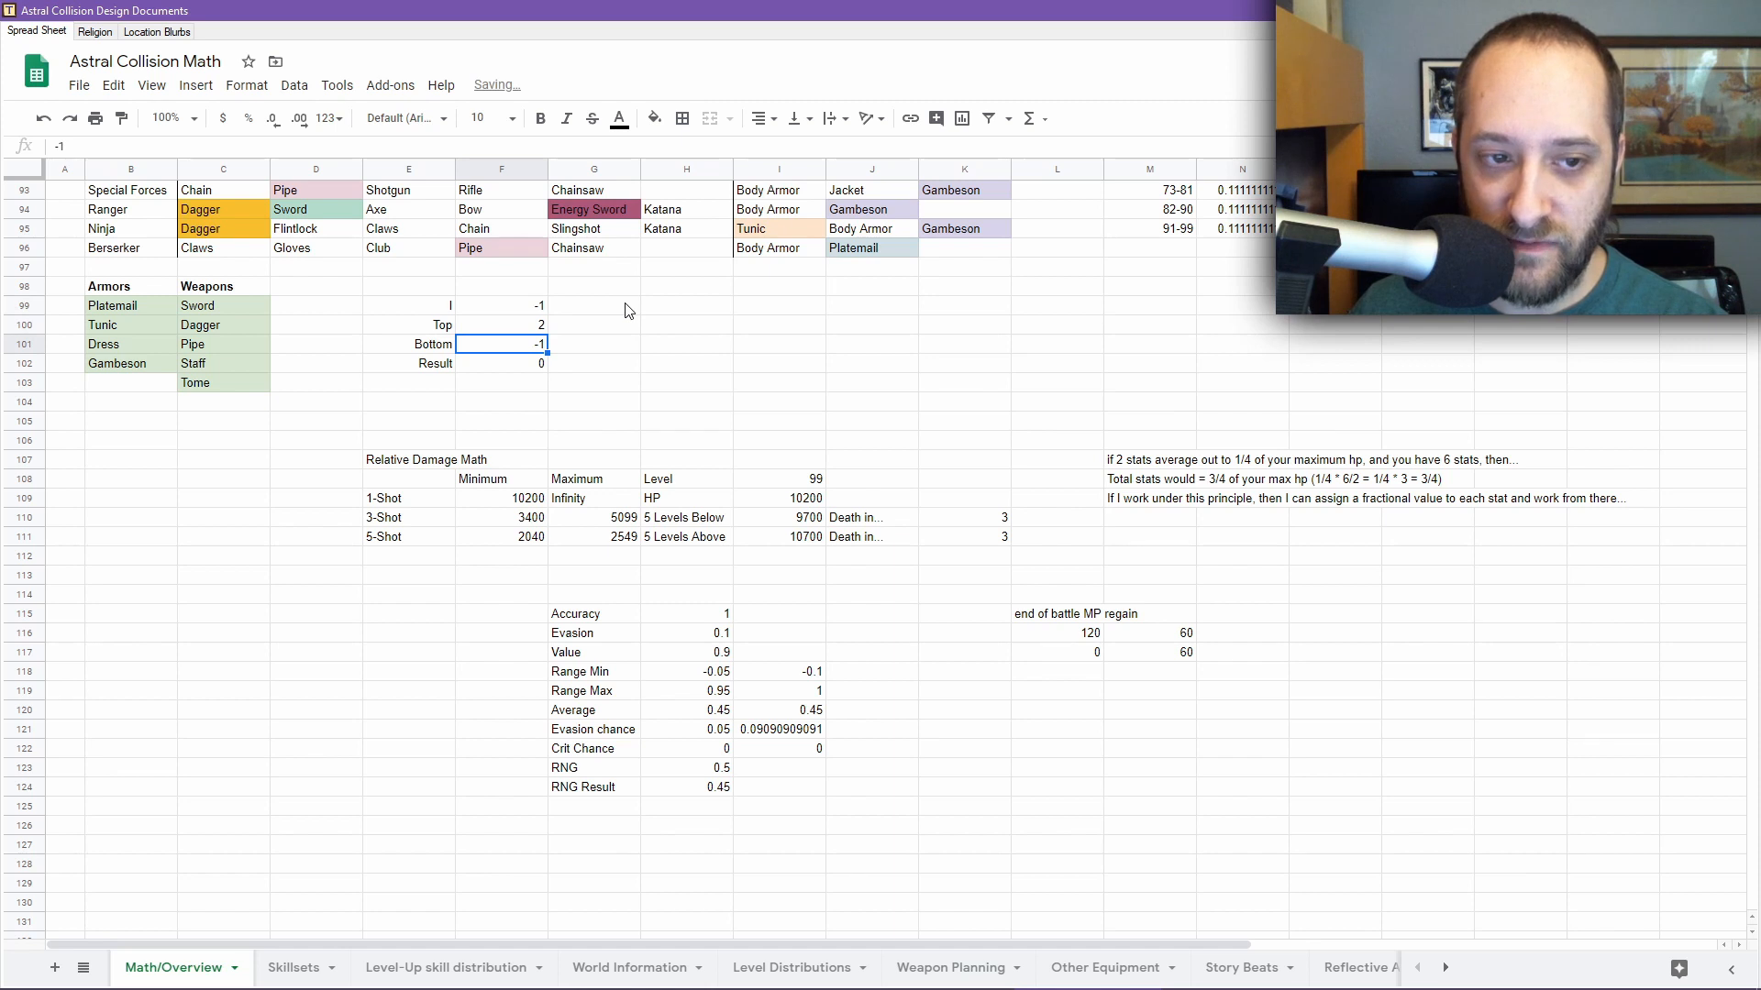
key(Up)
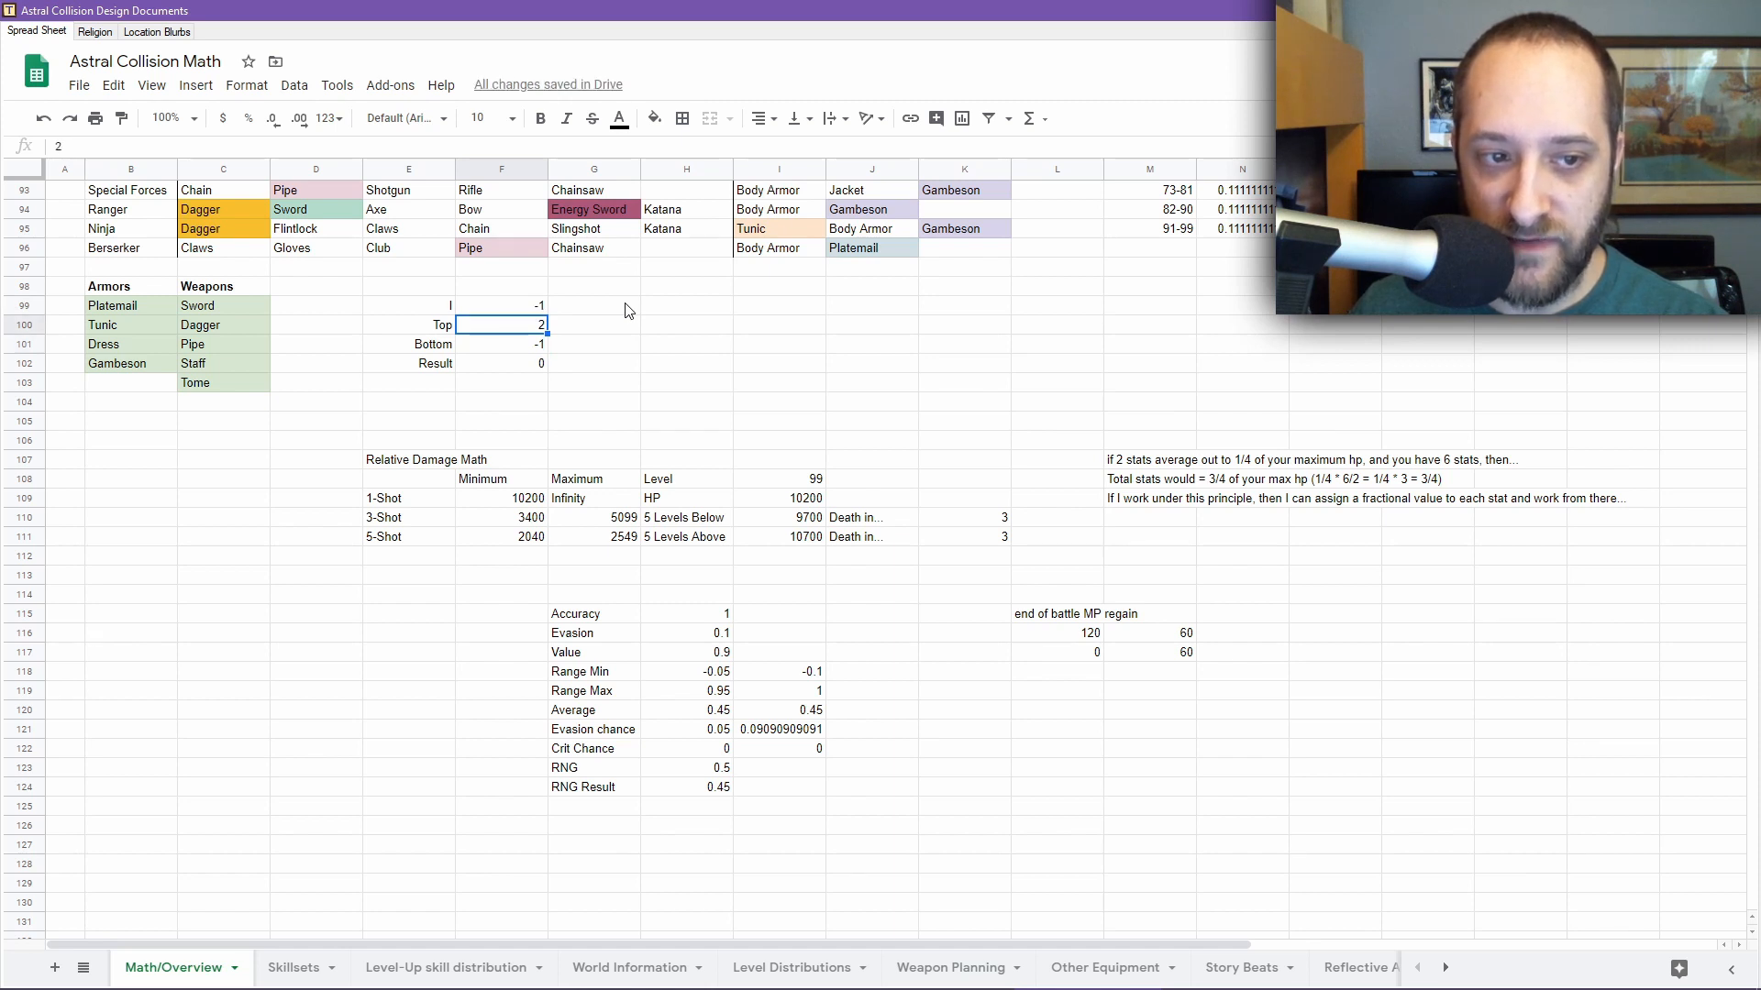
key(Down)
key(Up)
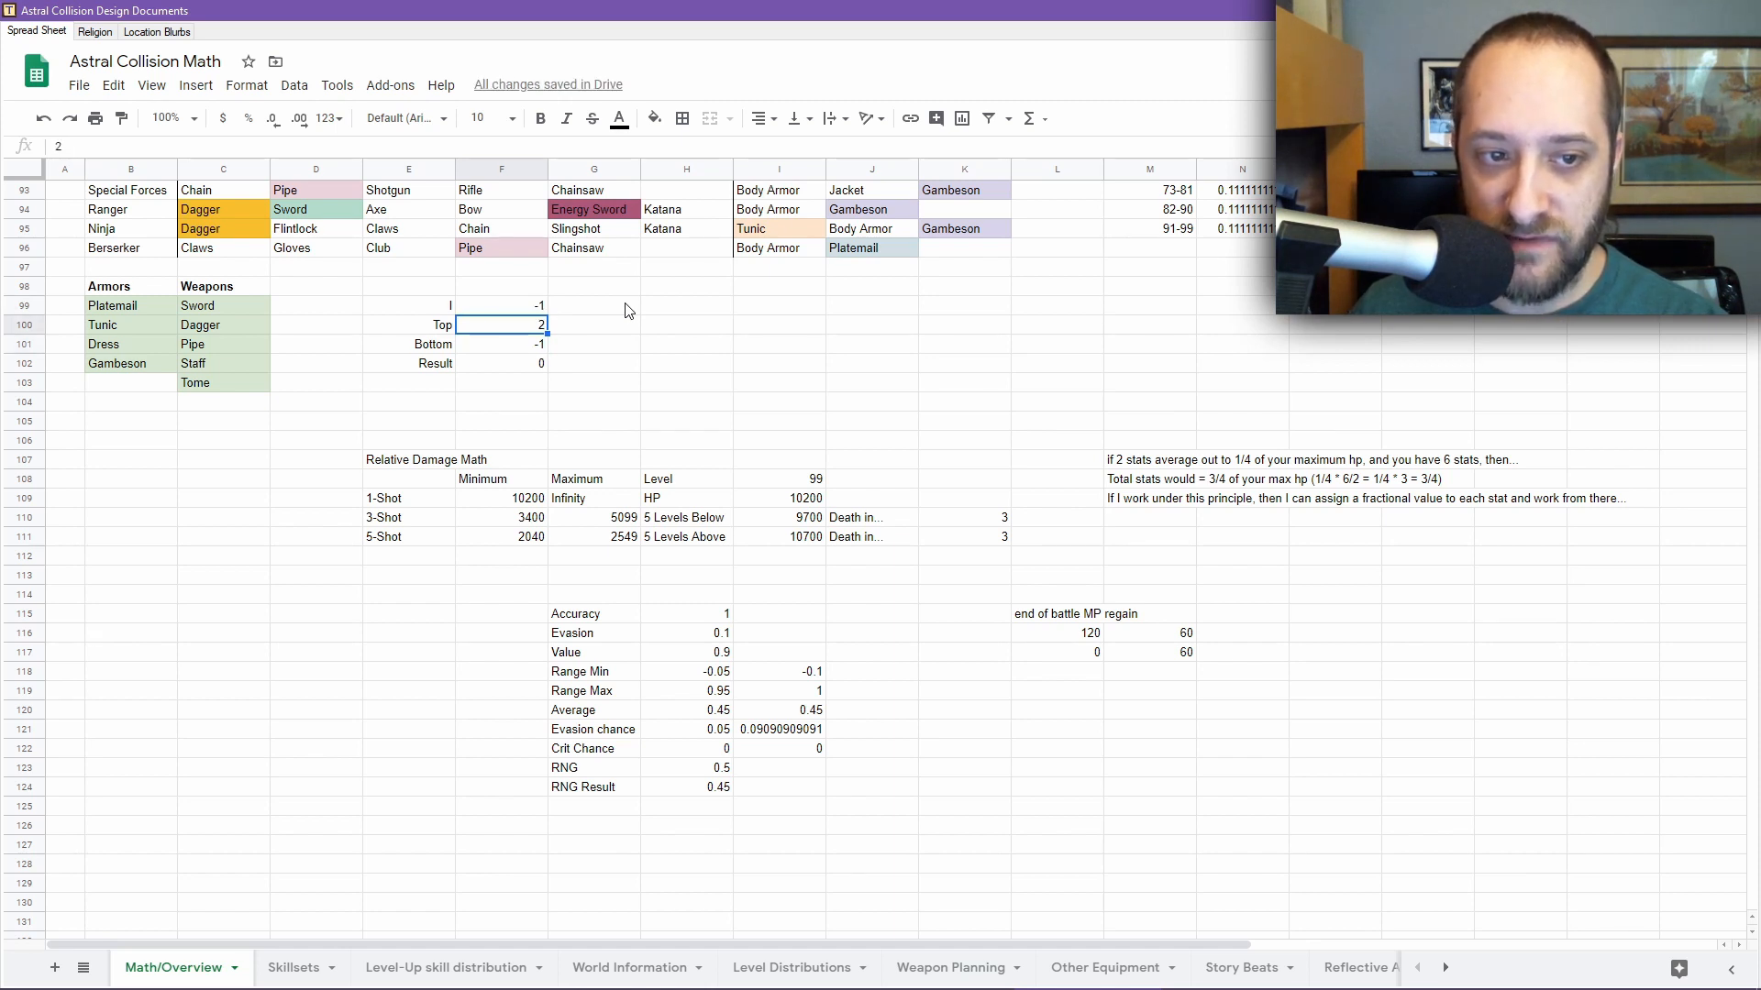
key(Up)
key(Down)
key(Down)
key(Up)
key(Down)
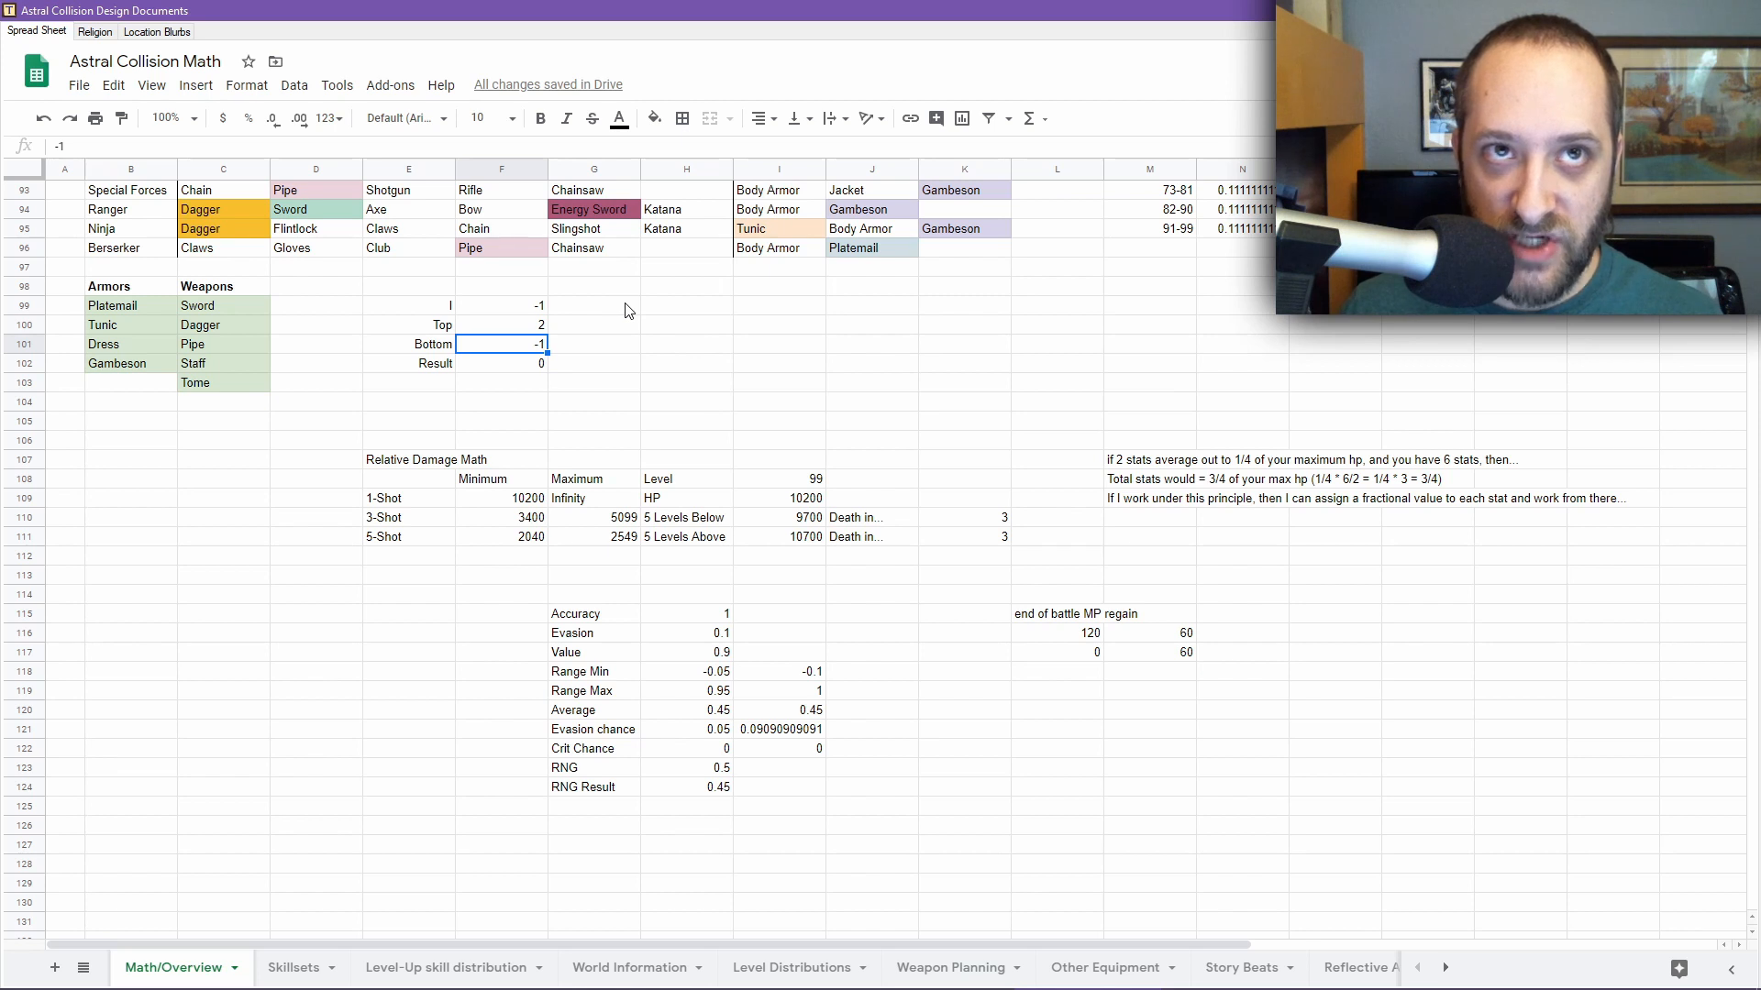
key(Up)
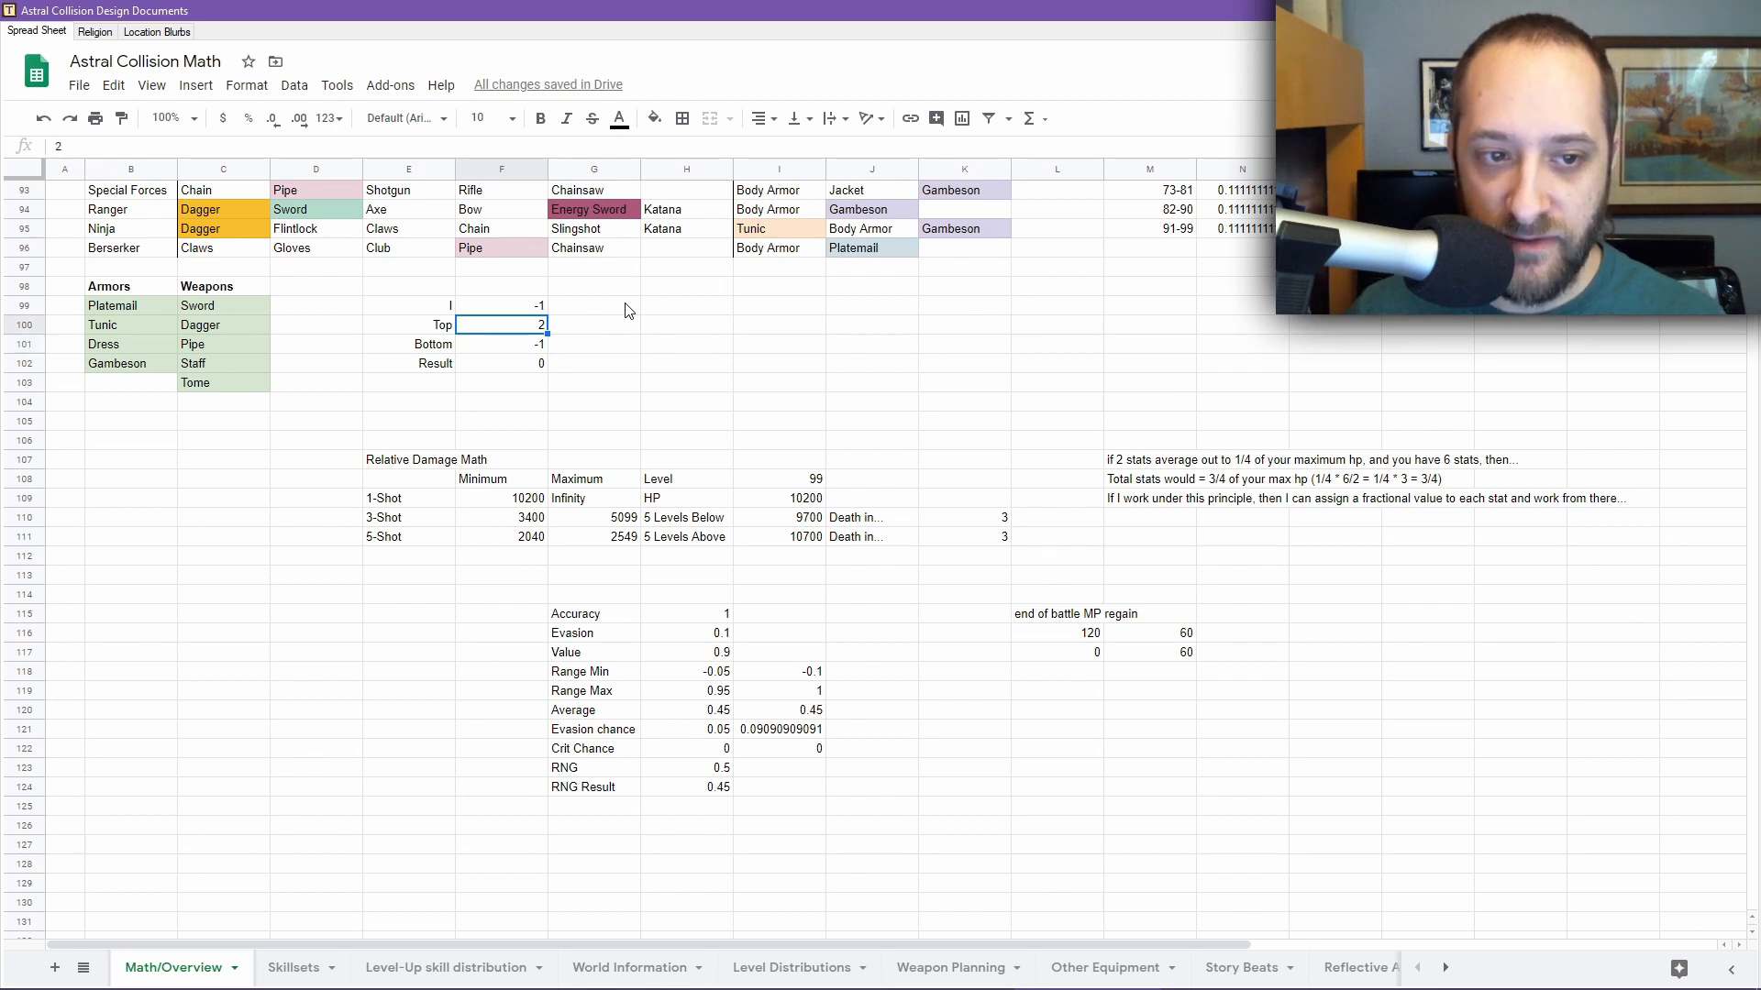
key(Down)
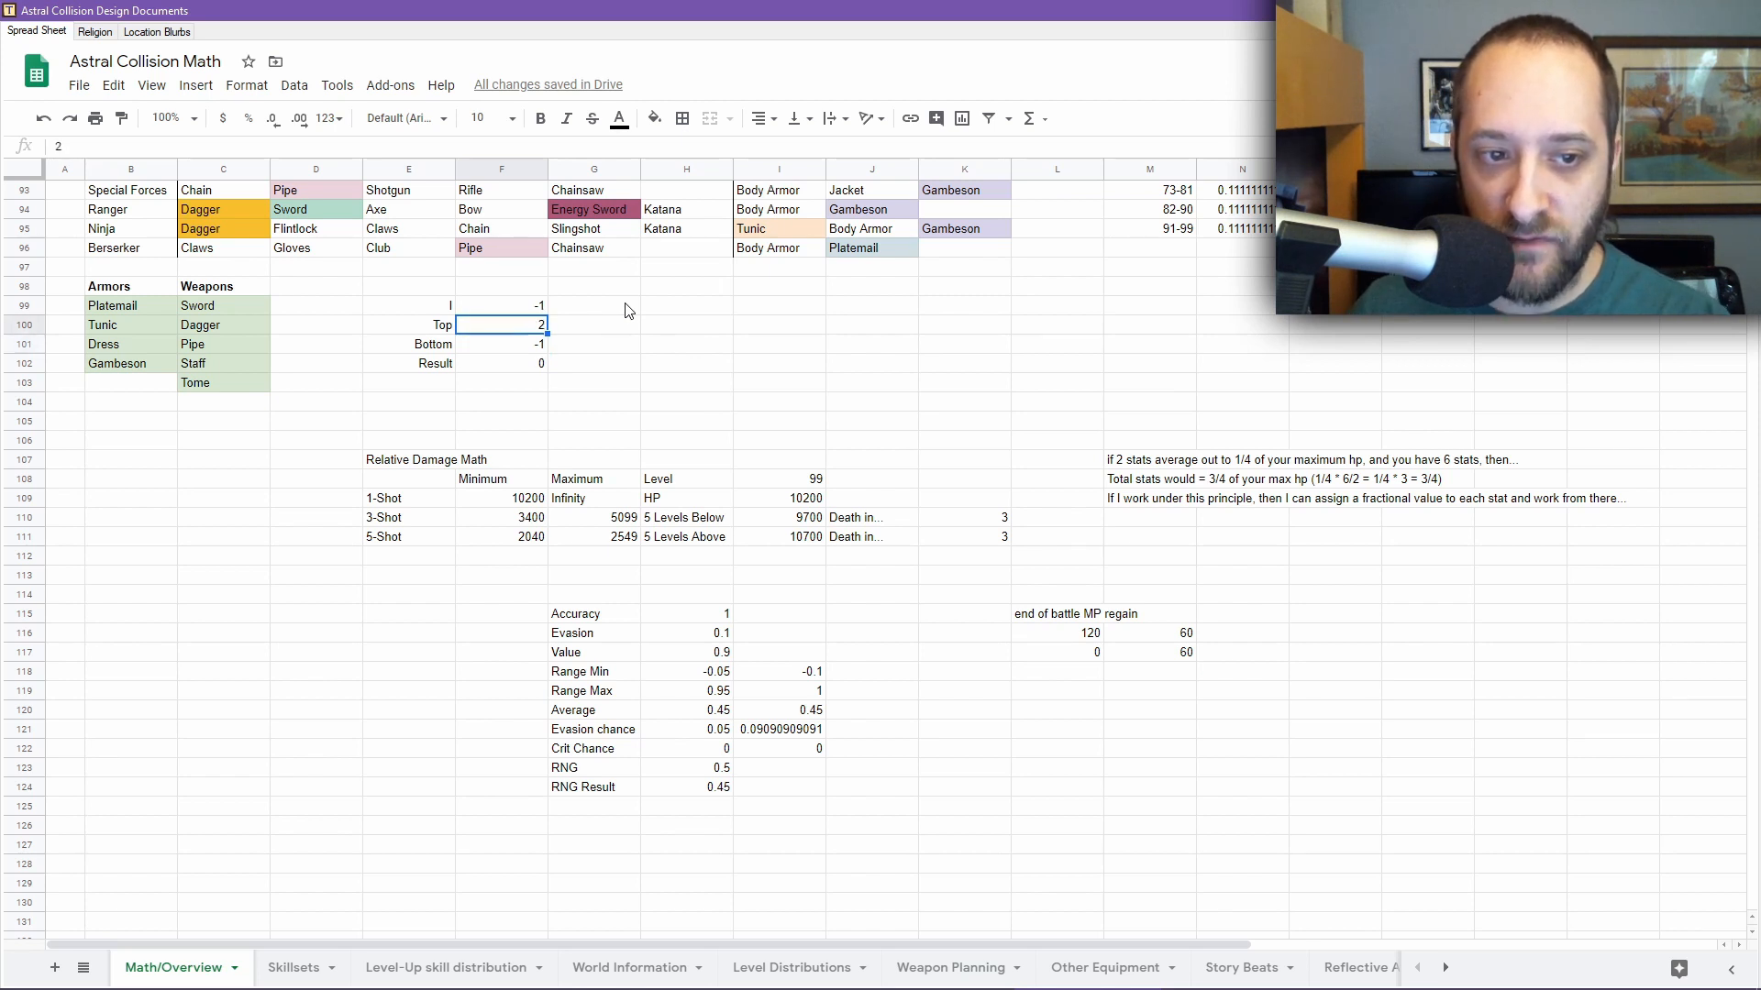
key(Up)
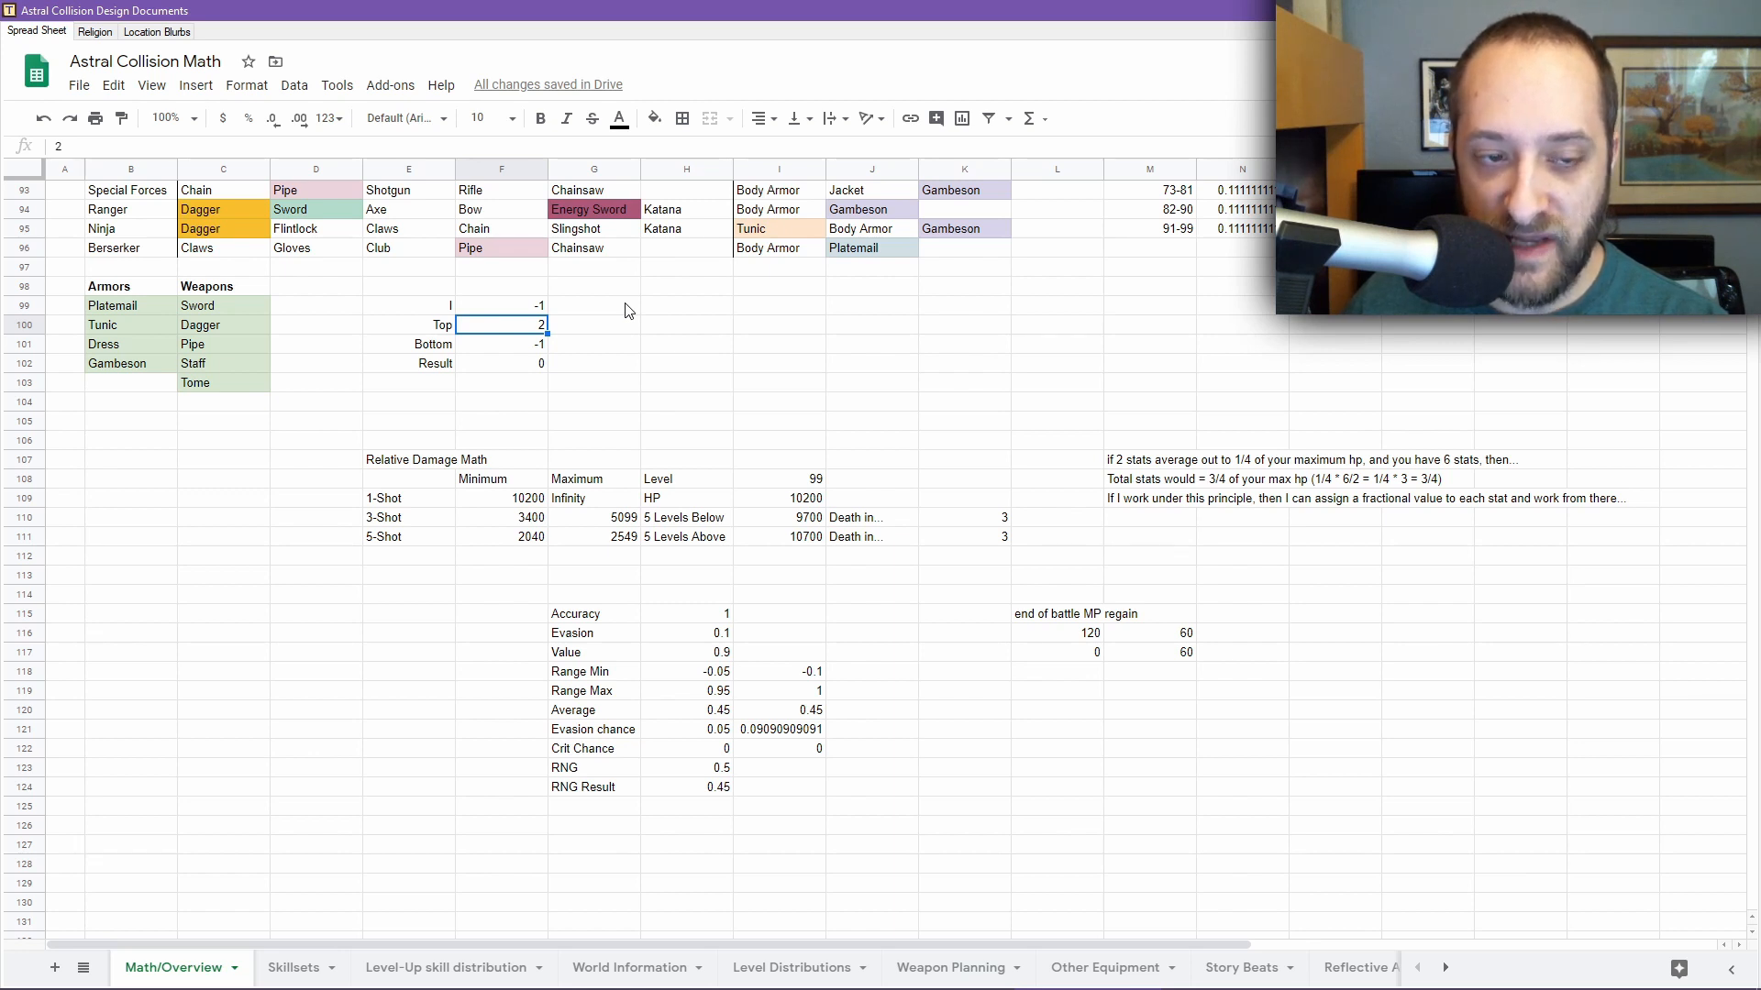
key(Up)
key(Down)
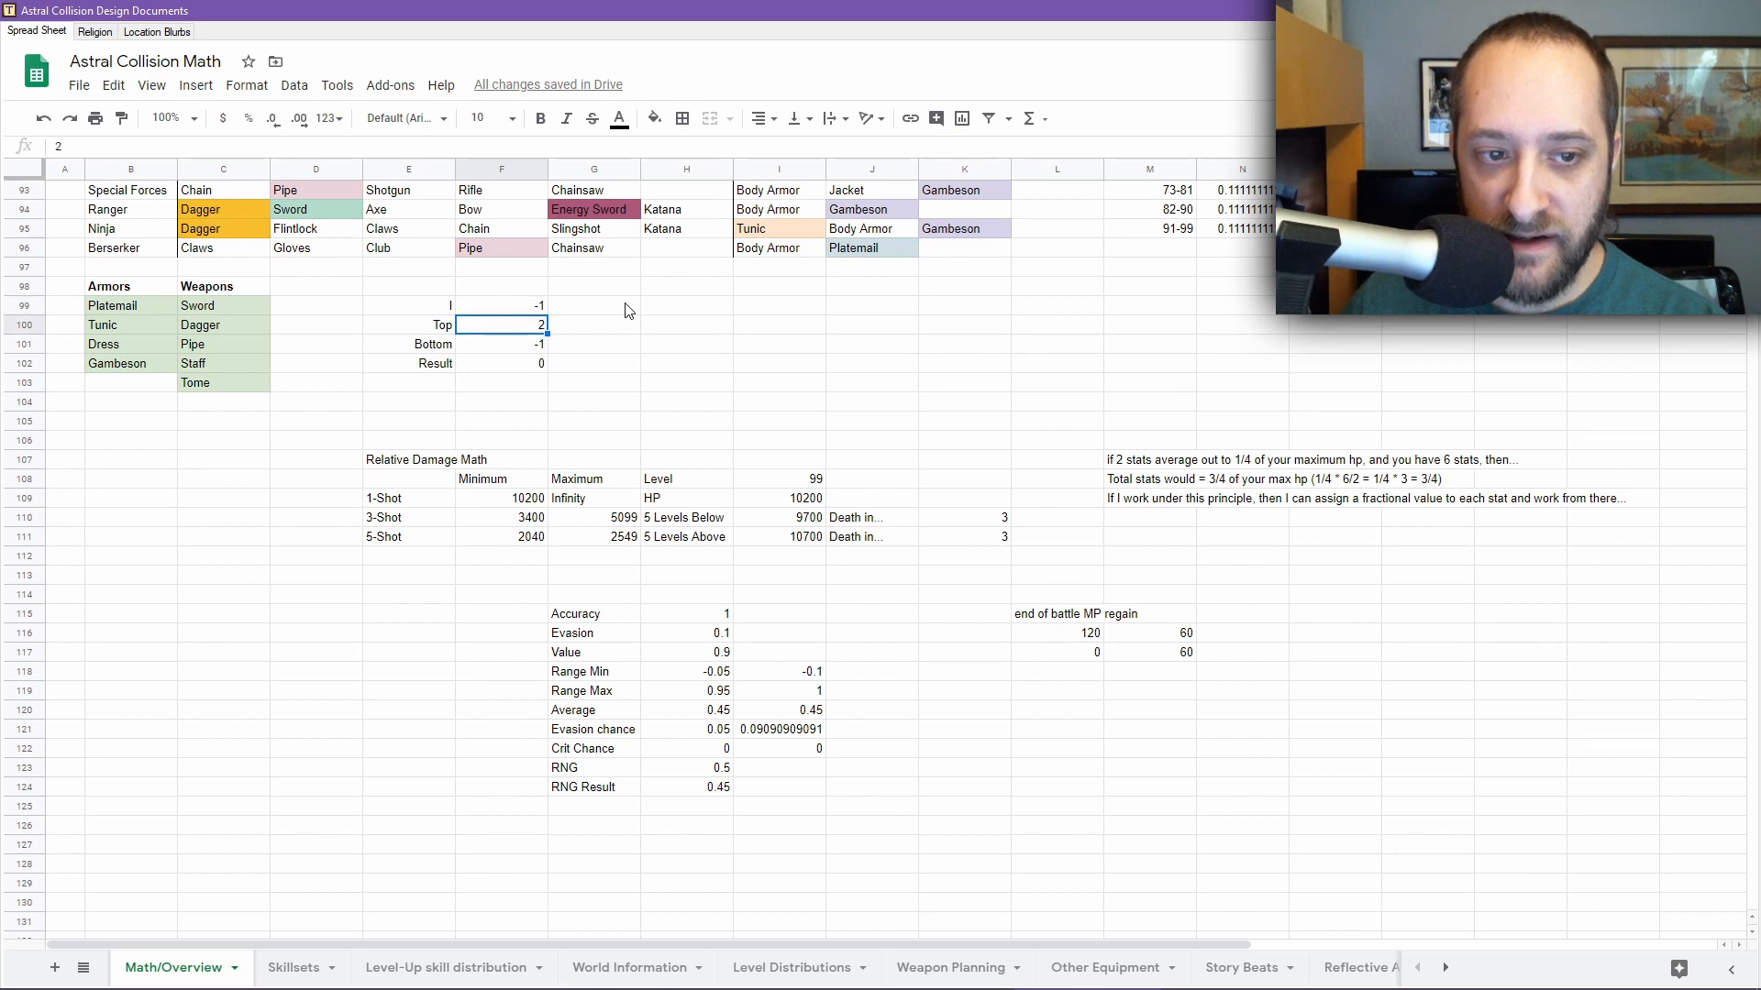
Set the Bottom value in F101 to 0.1
key(Down)
text(.1)
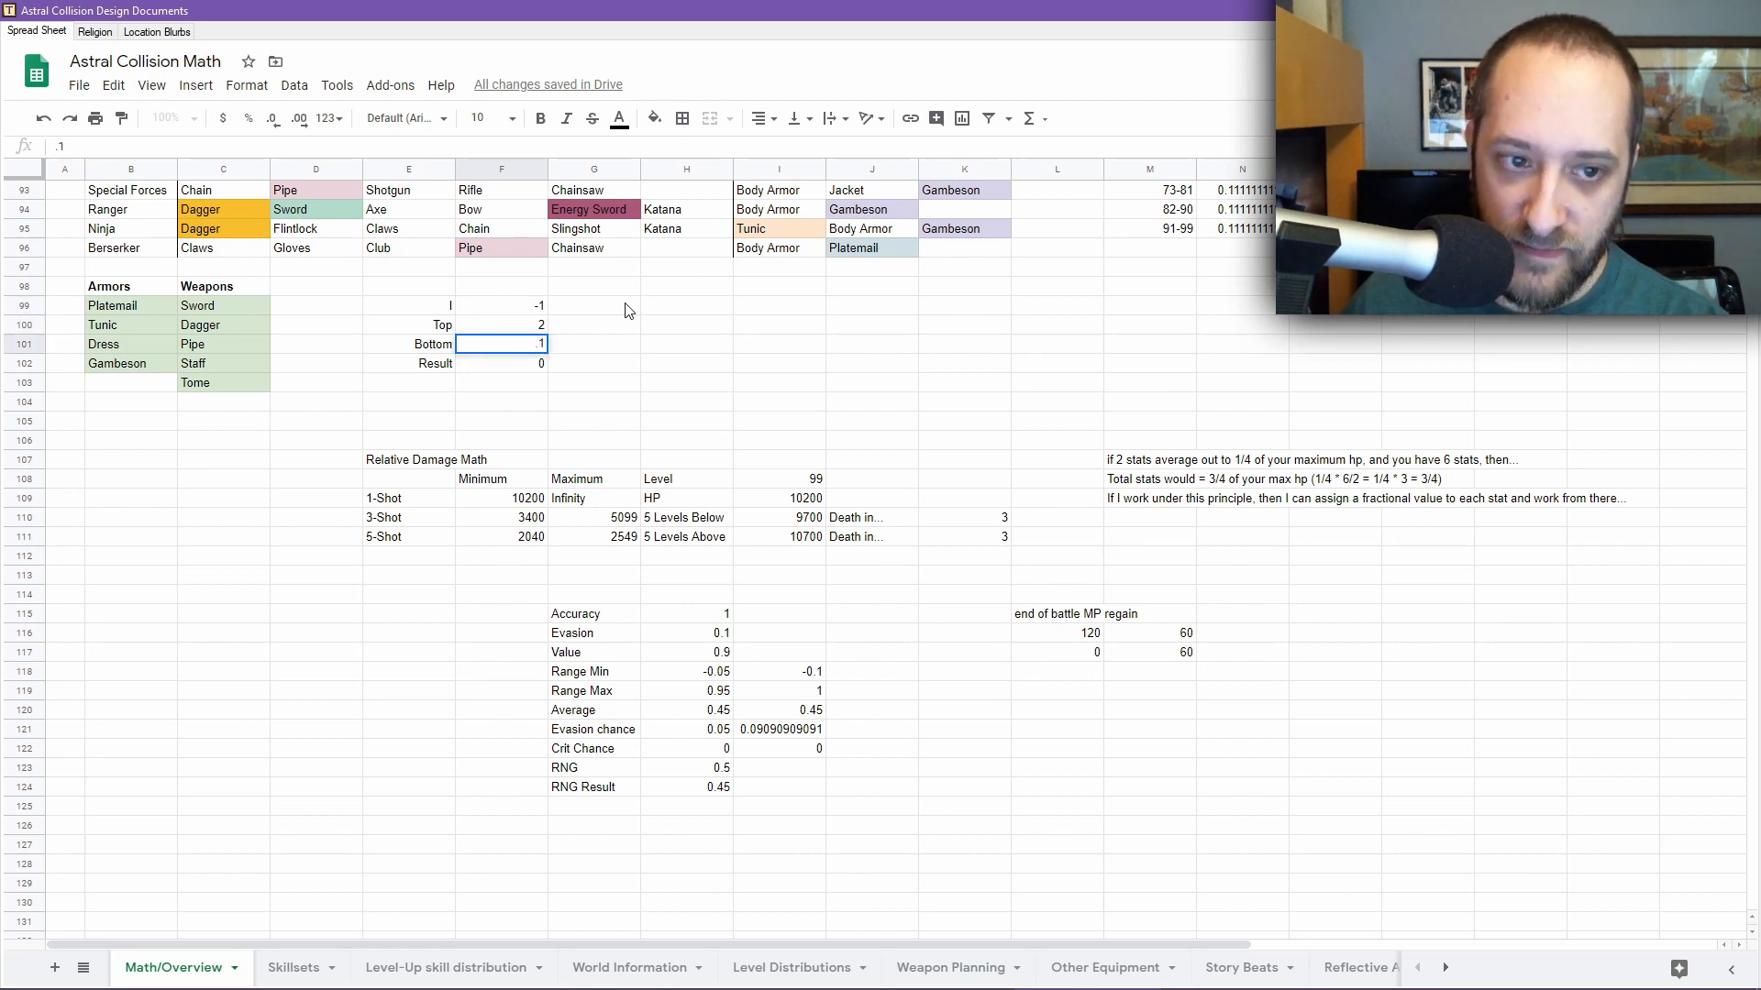
key(Return)
key(Up)
key(Up)
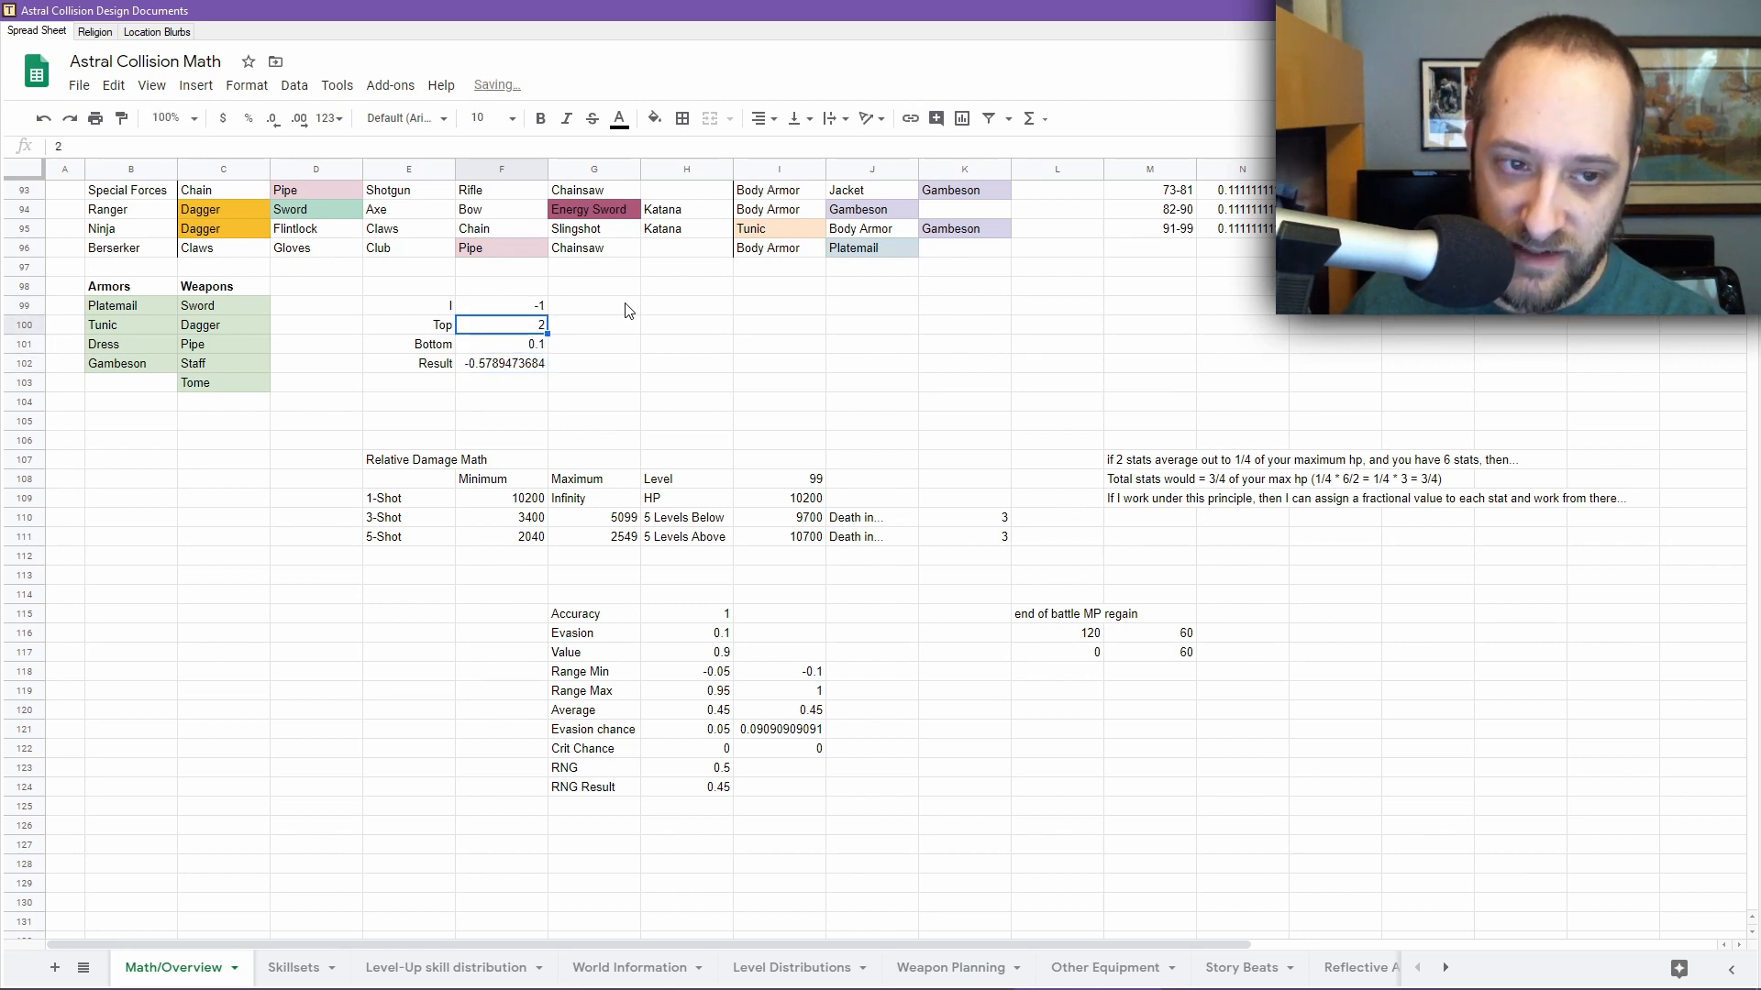
key(Up)
key(Down)
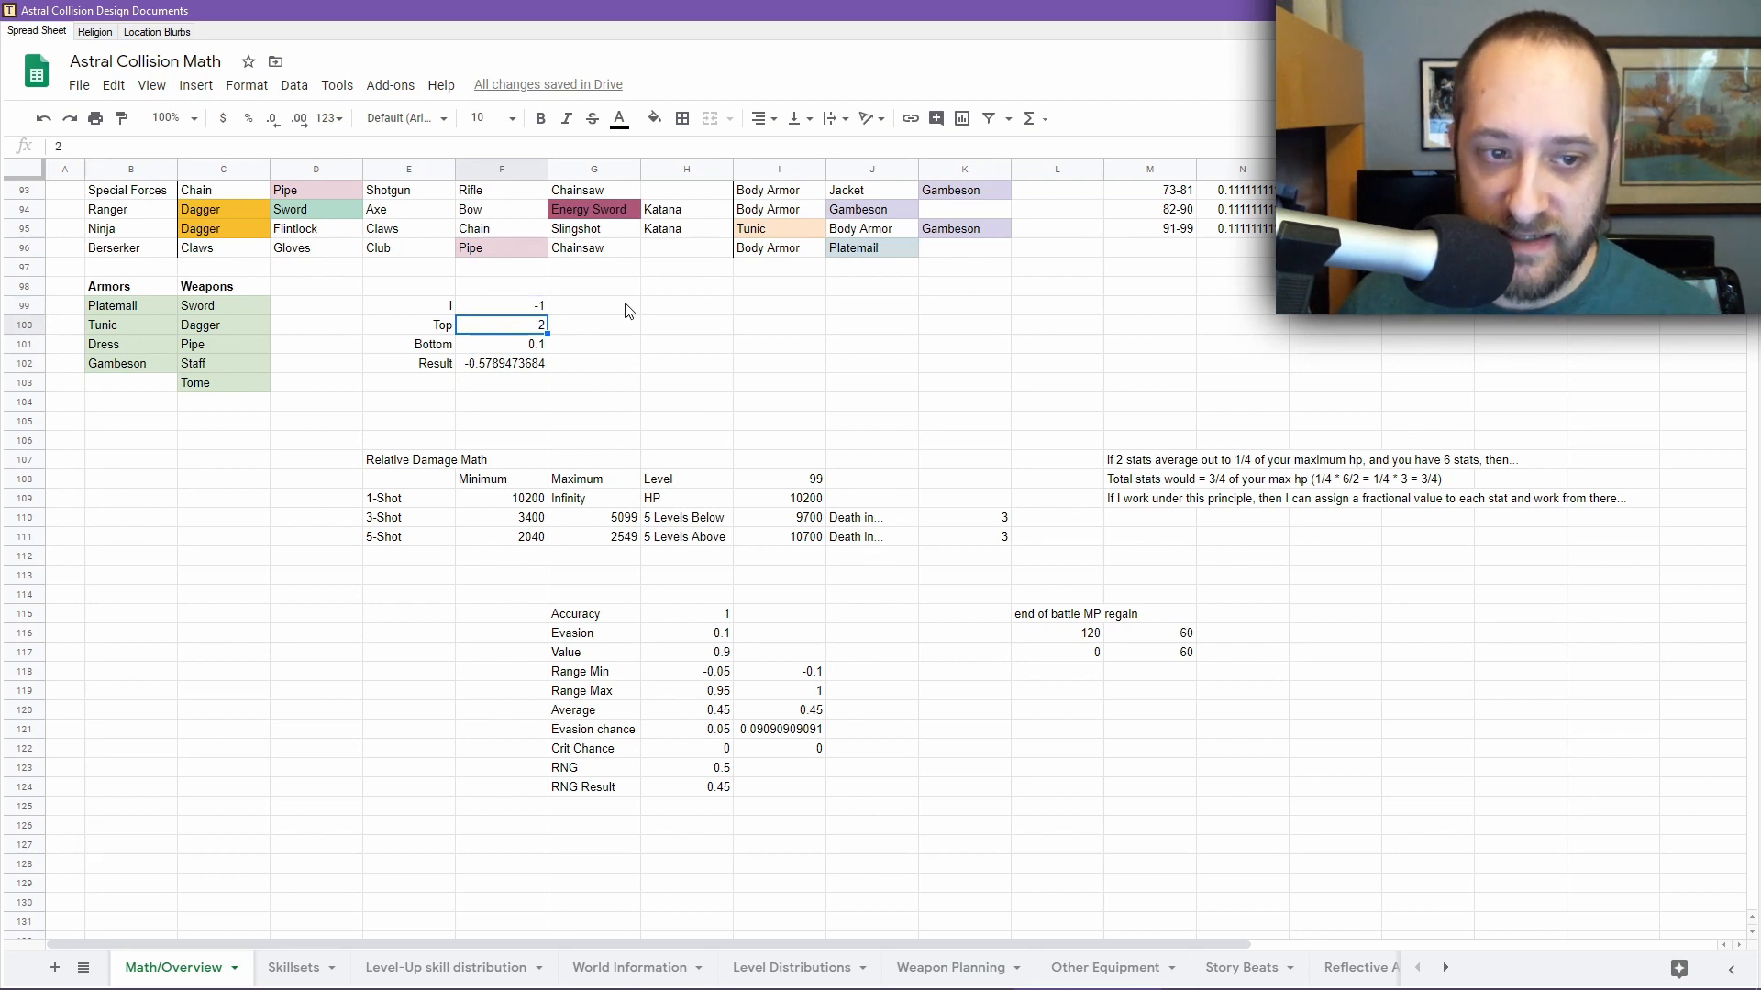
Set Top in F100 to 1 and I in F99 to 0.1 to test the lower end of the range
text(1)
key(Return)
key(Up)
key(Up)
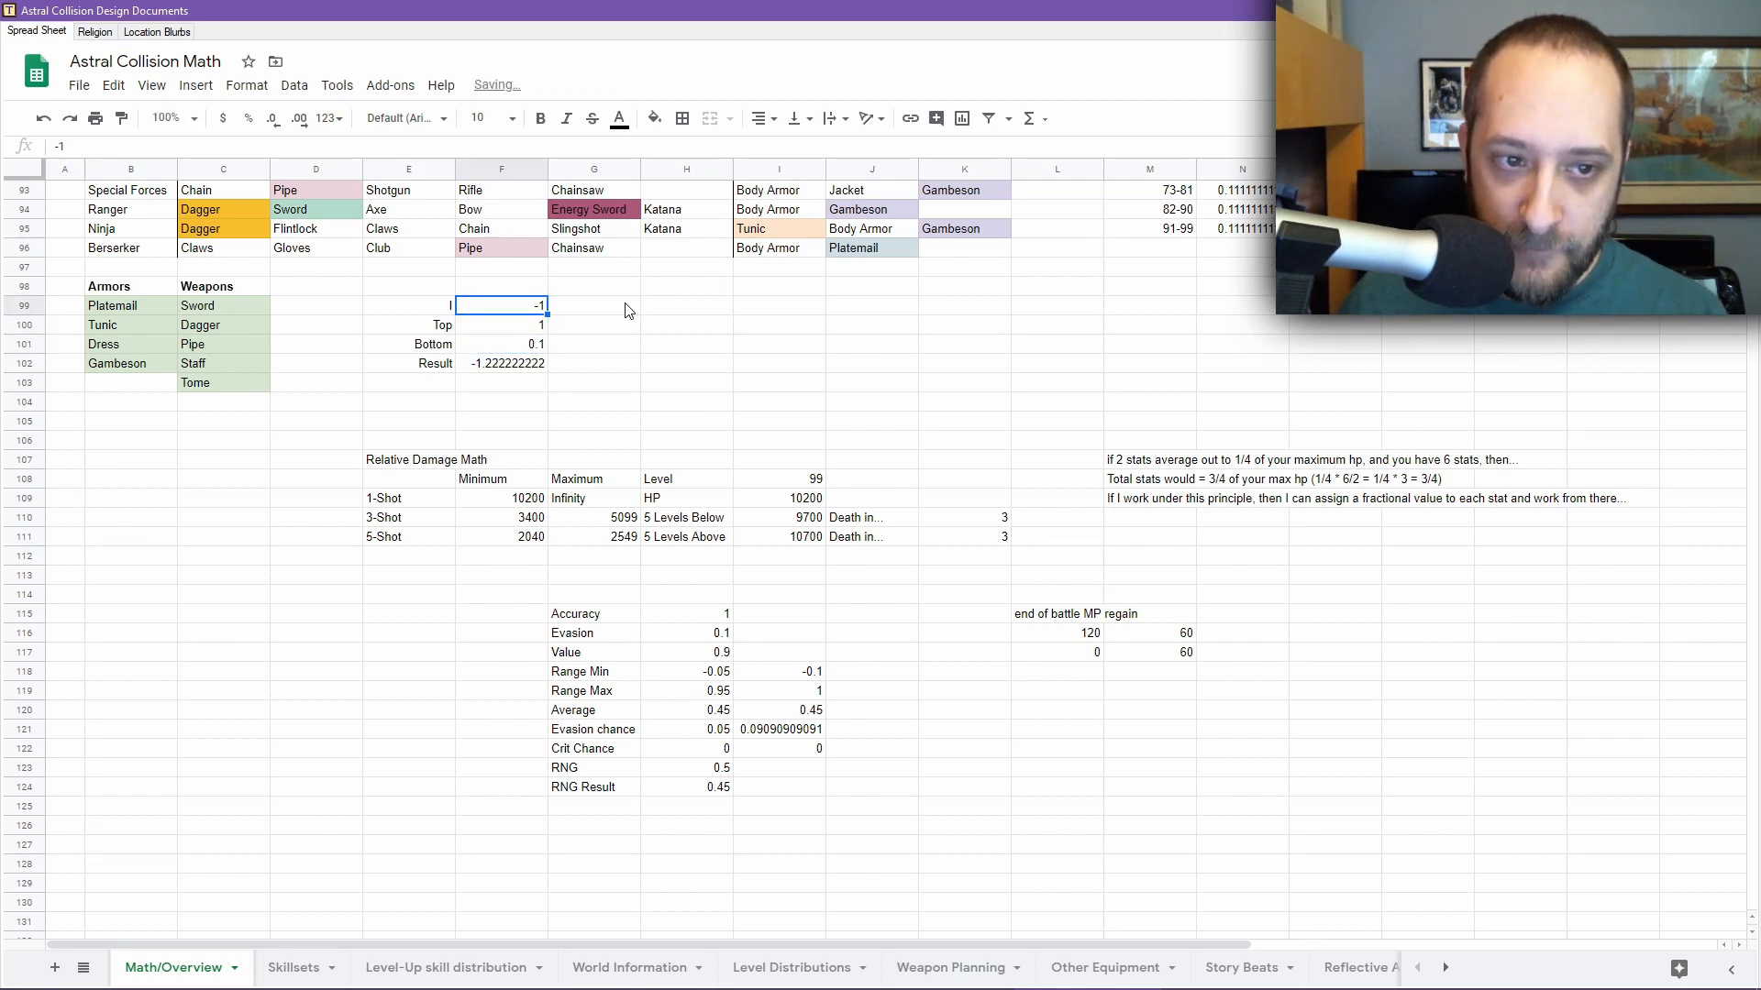
text(0.1)
key(Return)
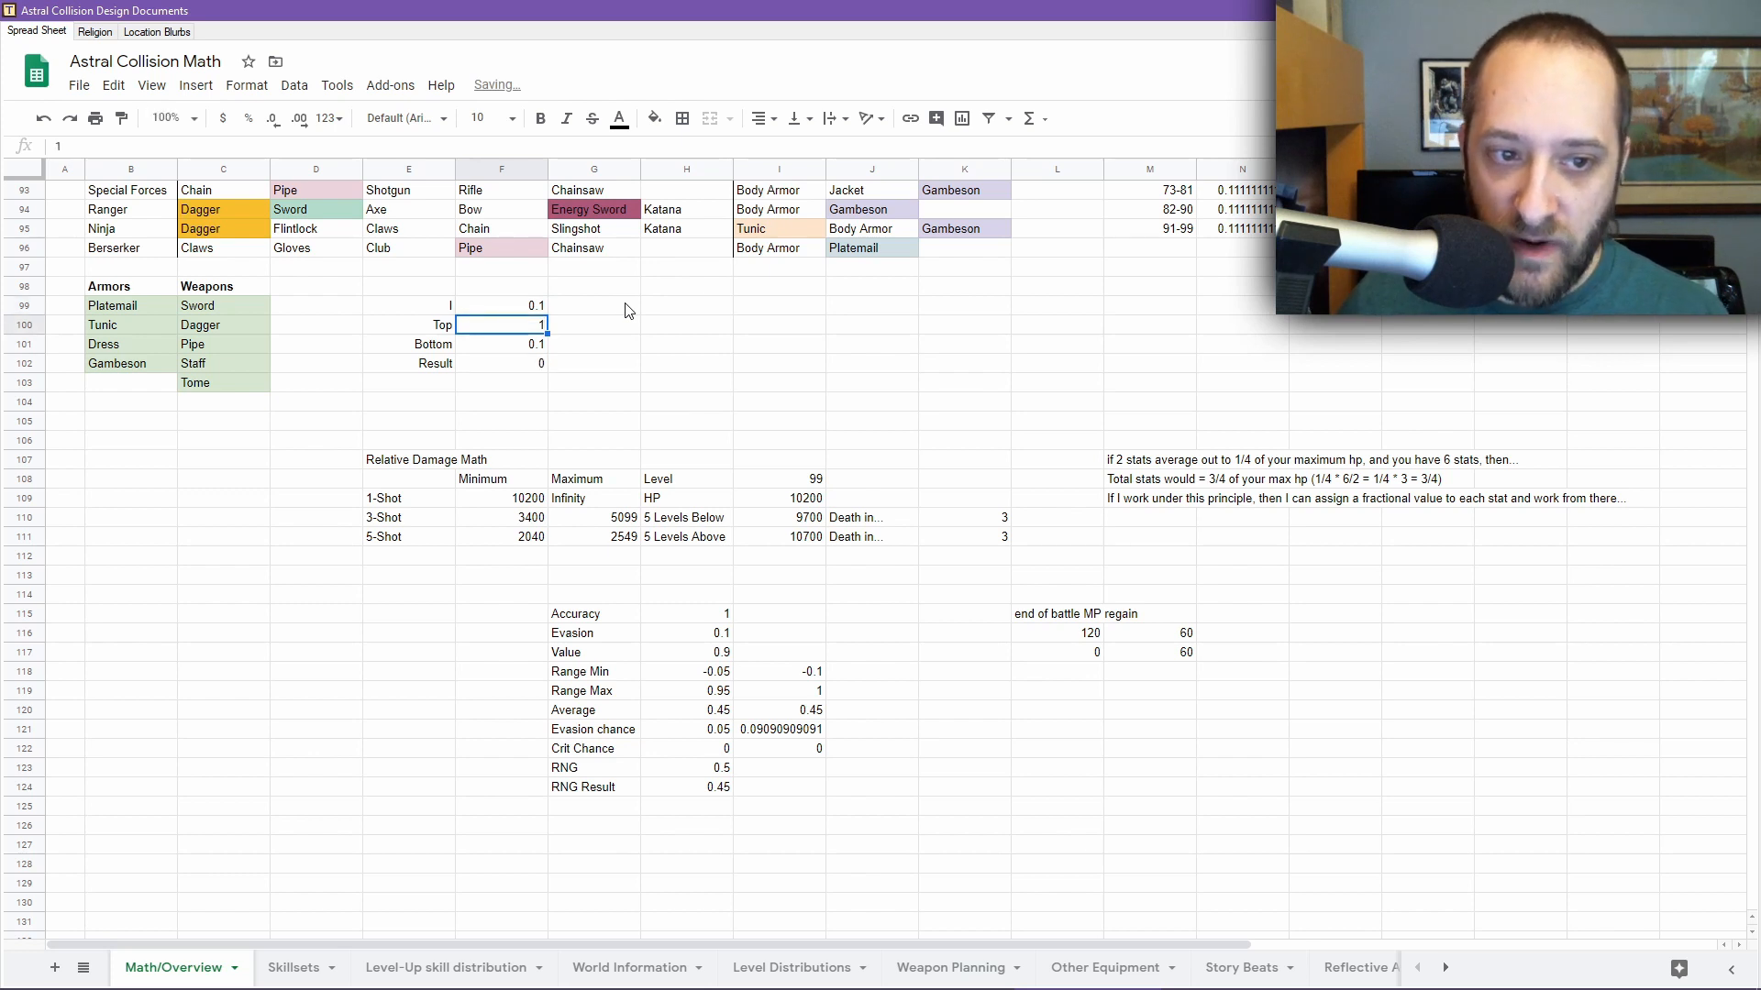
key(Up)
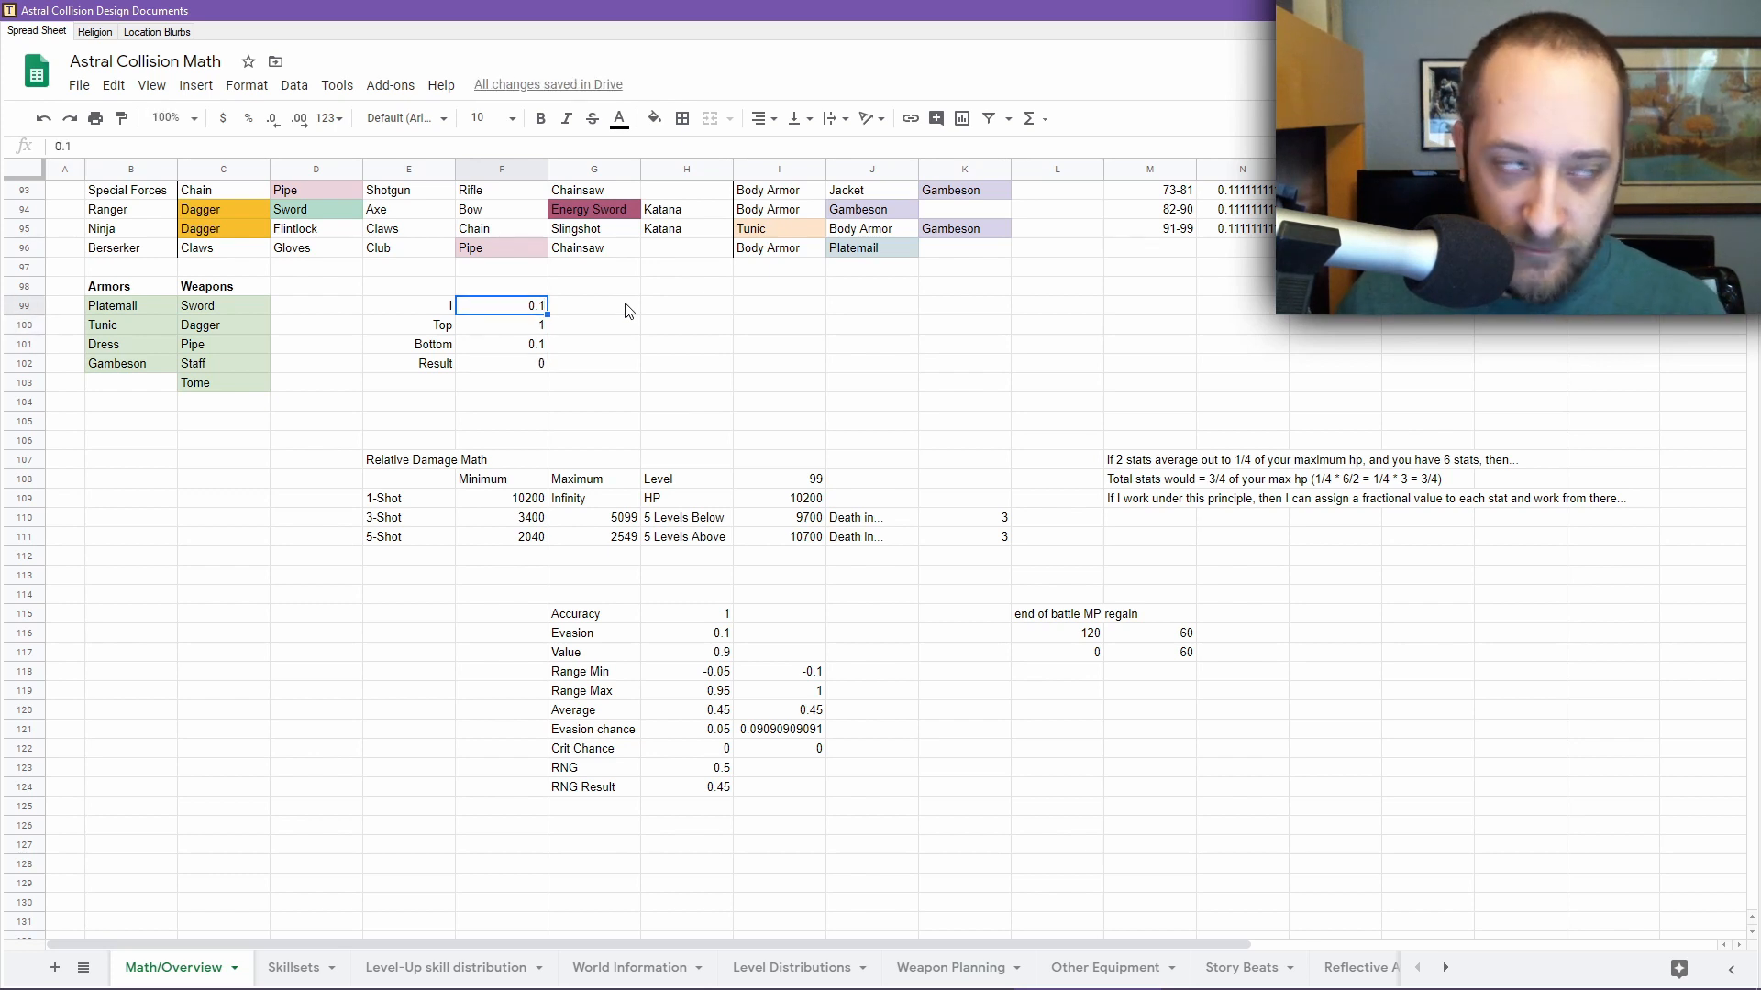
Switch to RPG Maker MV and examine the 2 and 1.5 multipliers in Valiant Attack's damage formula
mouse_move(789, 981)
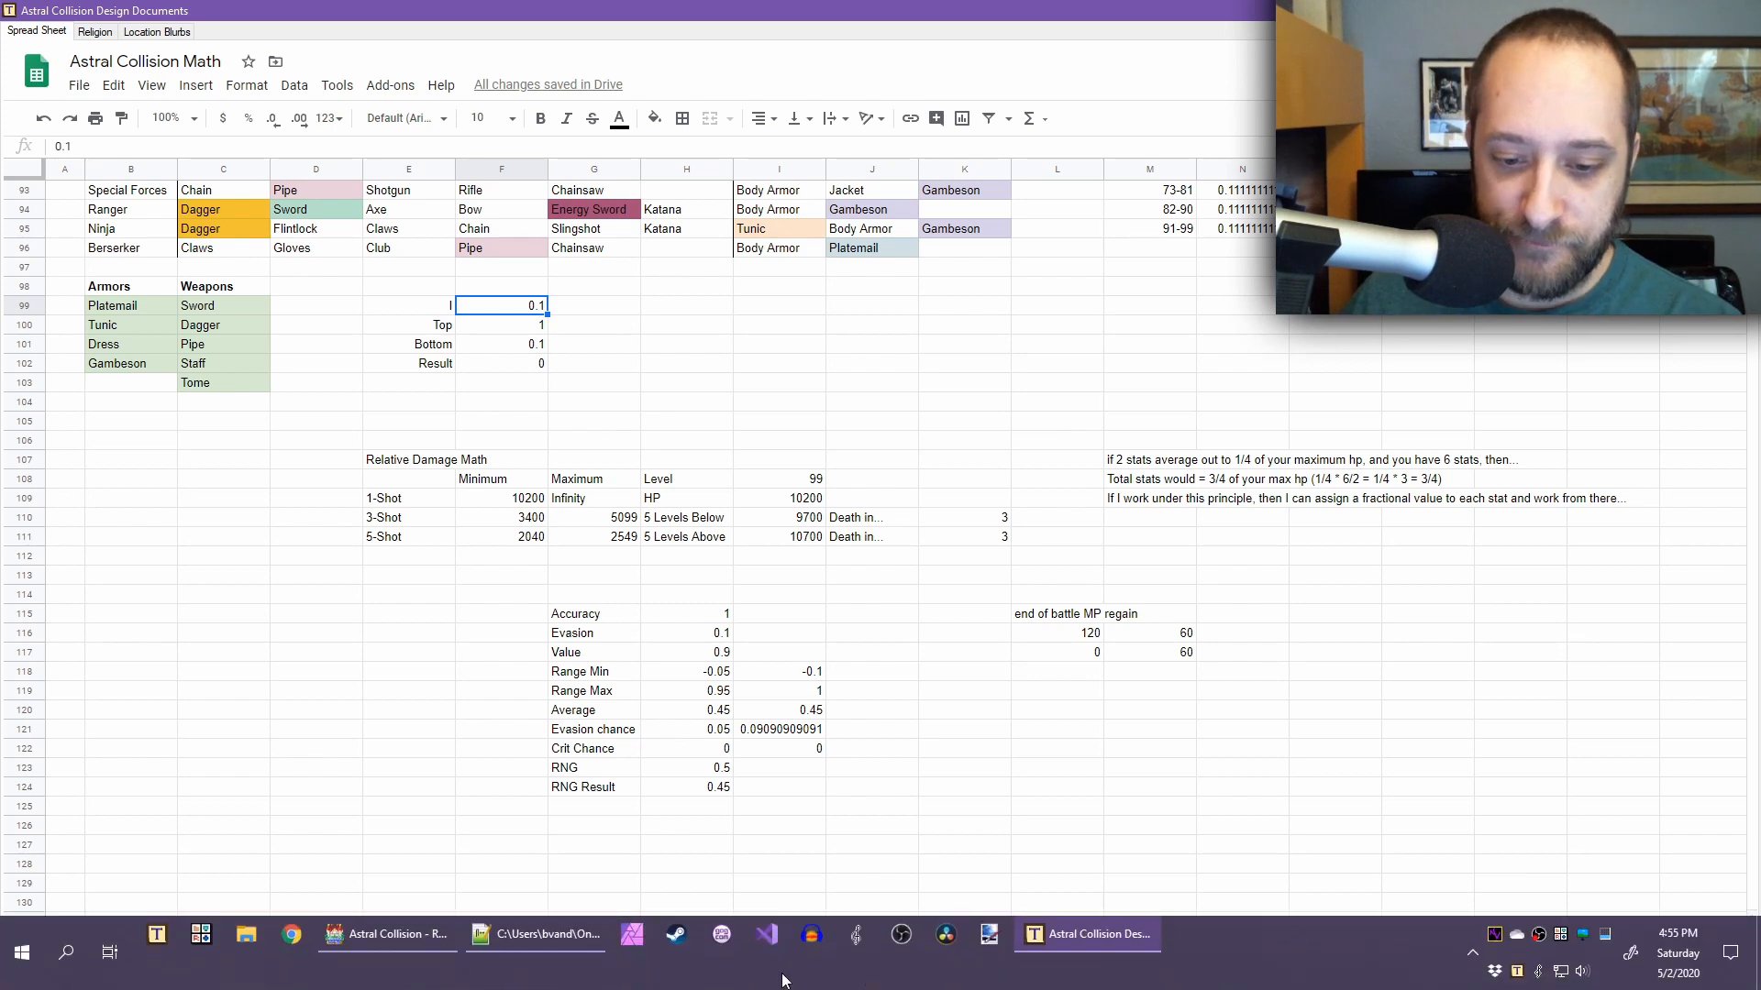
click(425, 959)
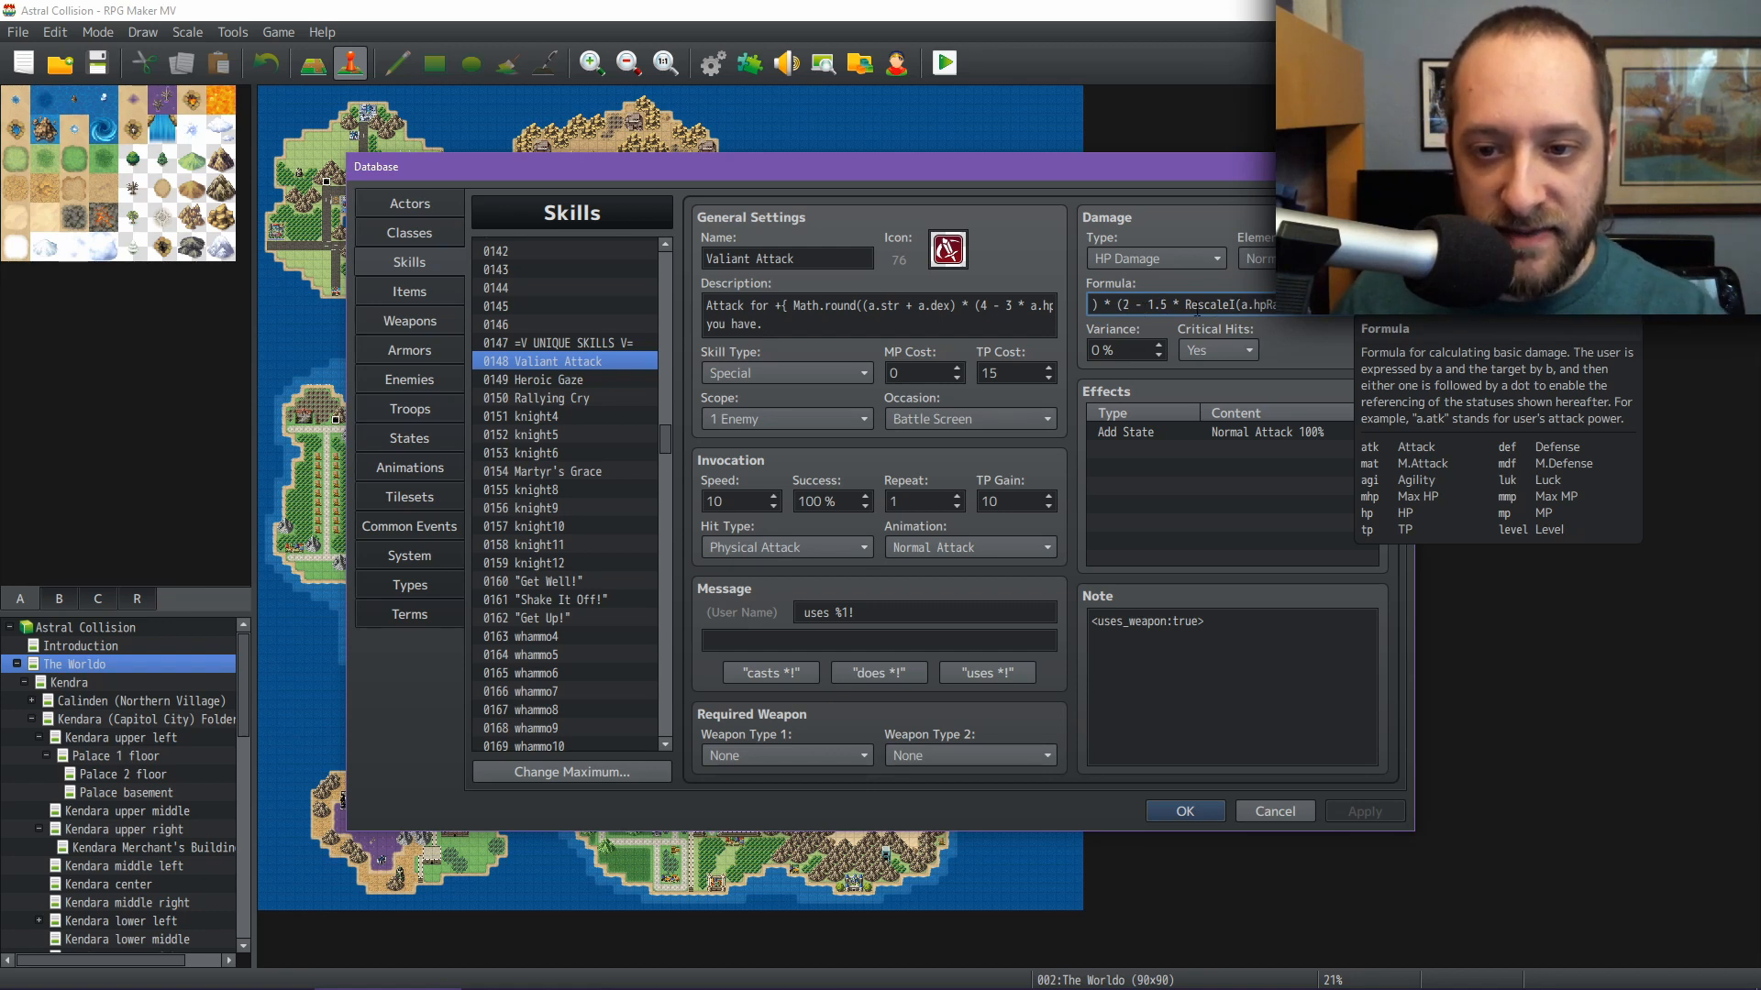
double_click(1156, 304)
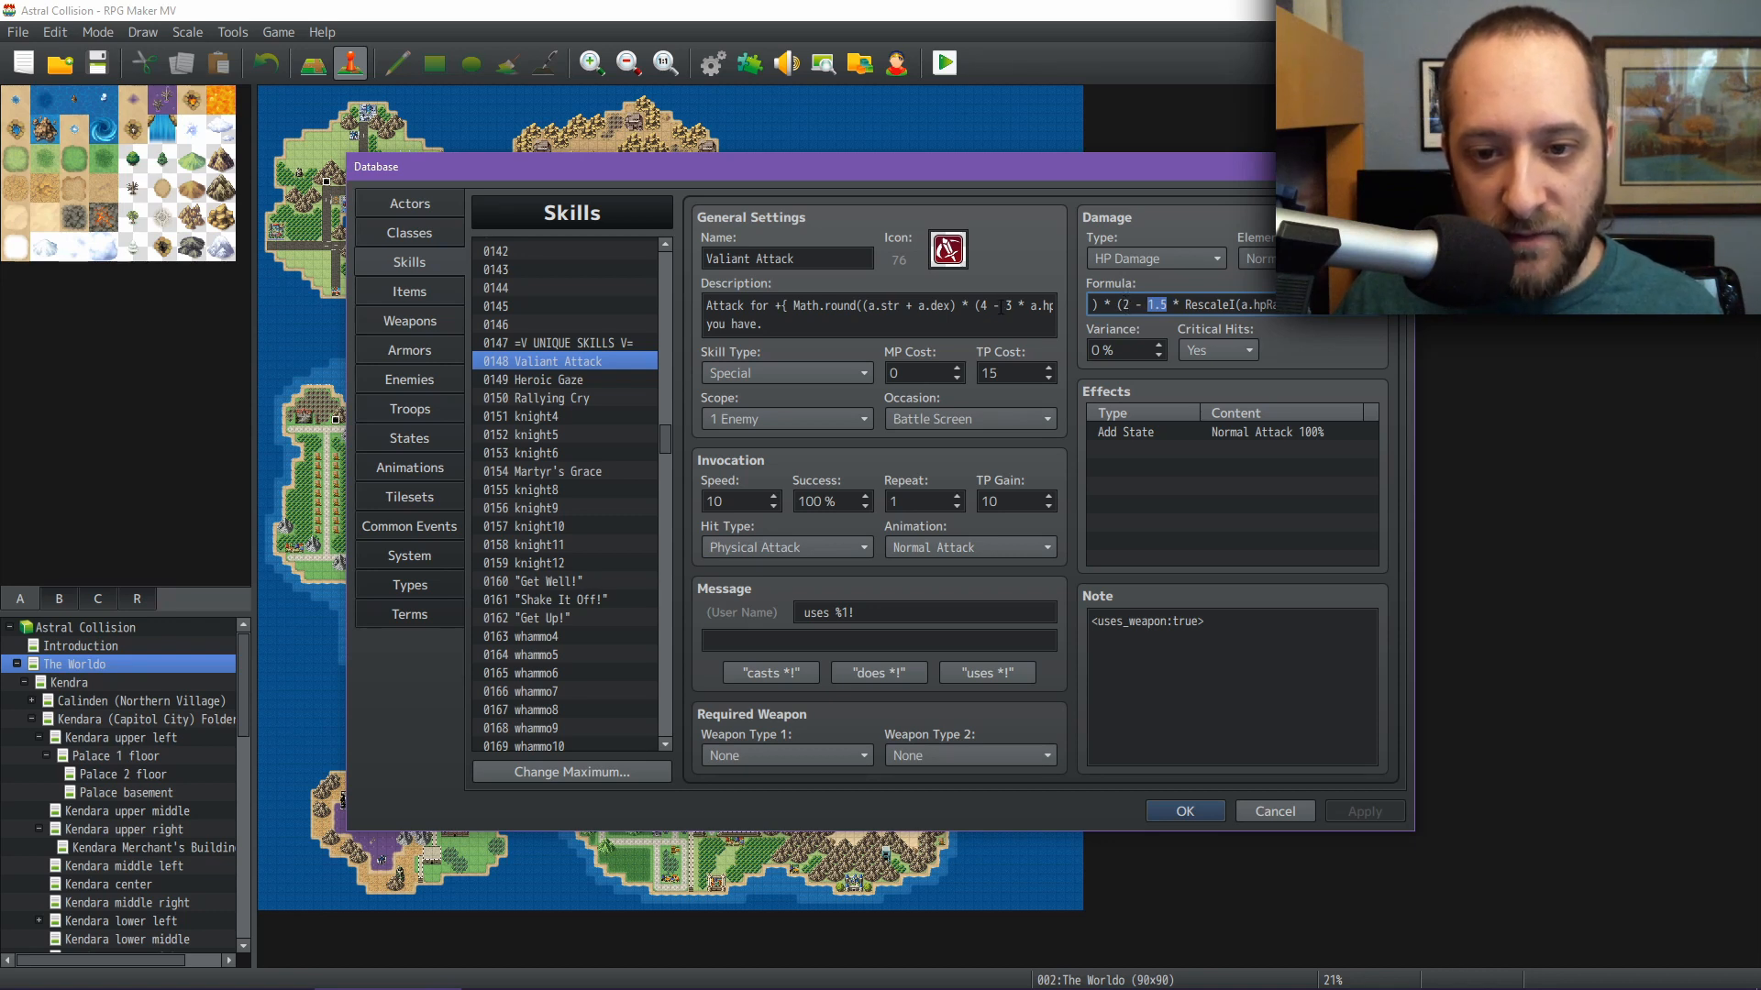
click(1135, 308)
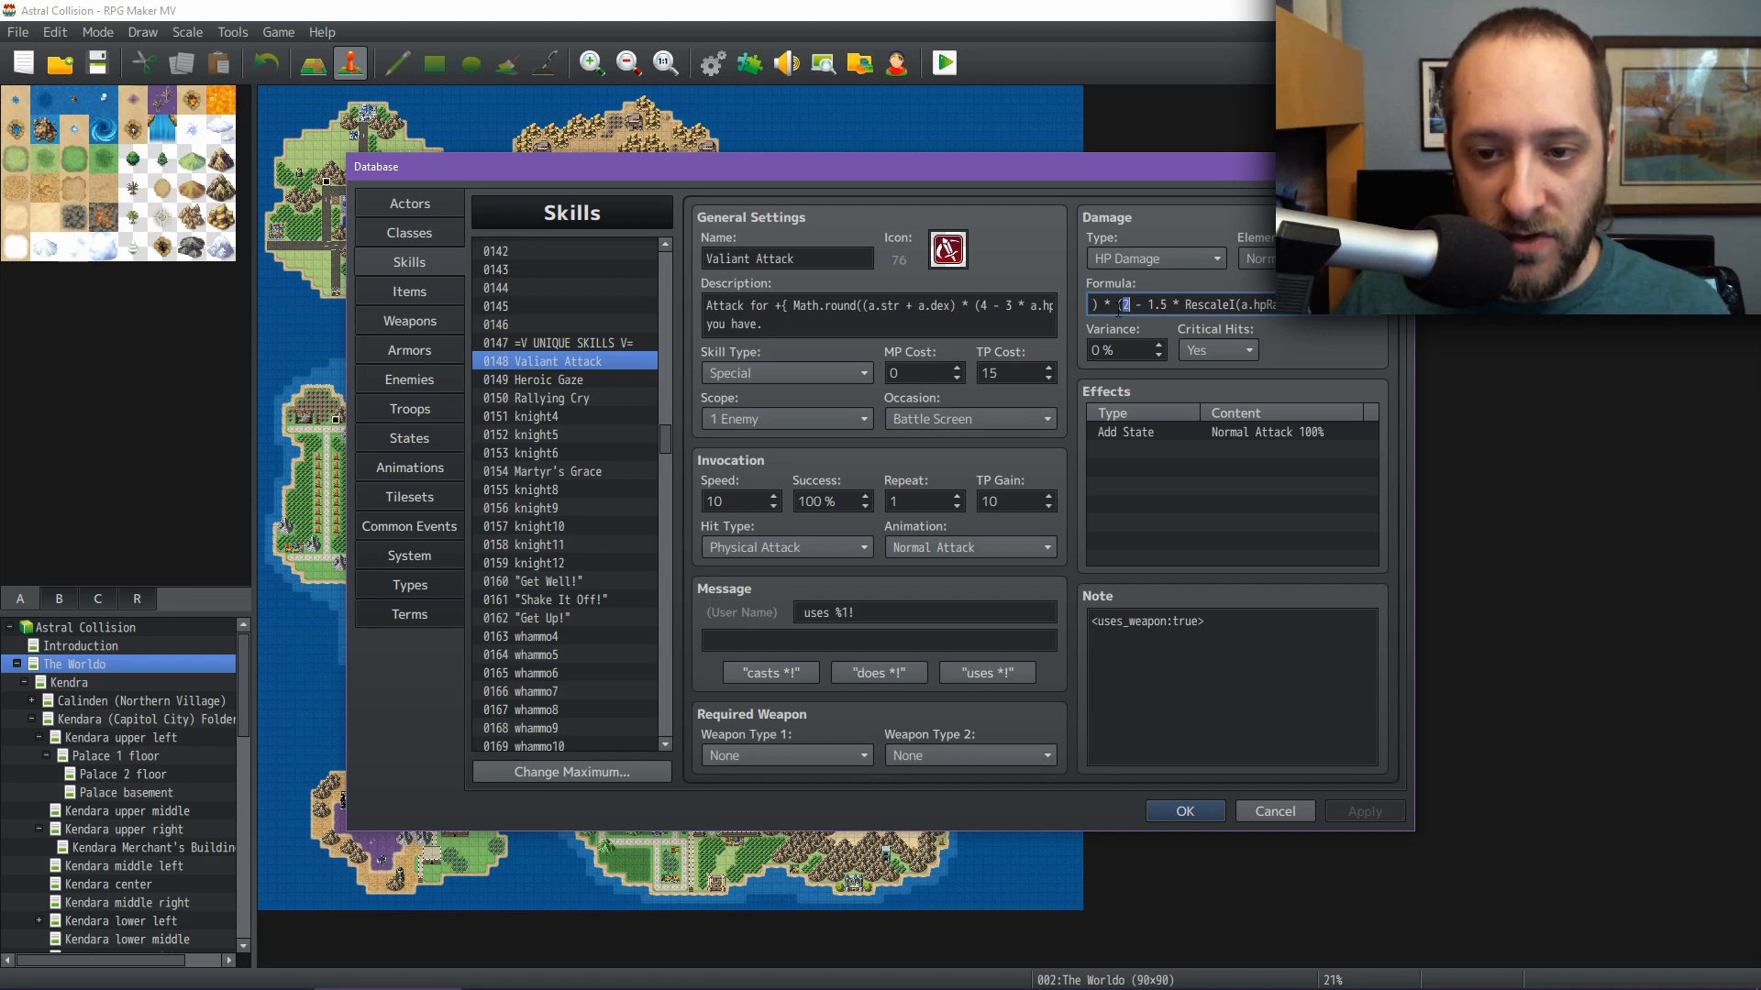
key(Home)
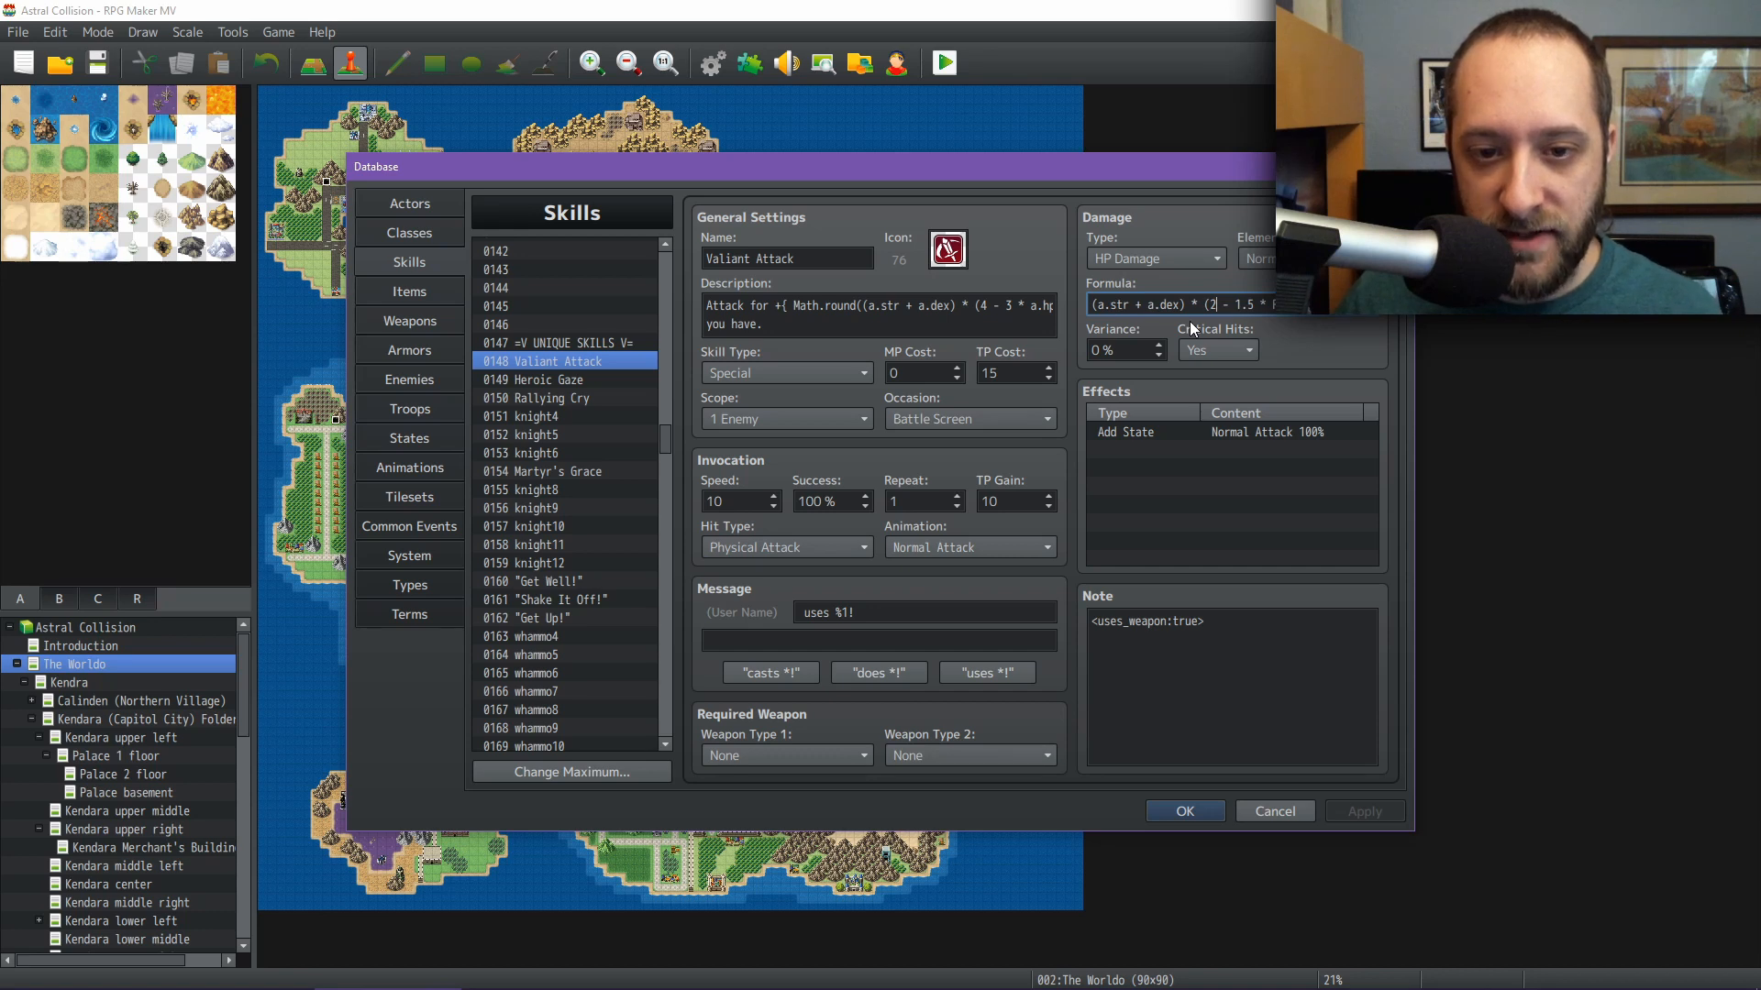
Replace the expression inside Math.round in Valiant Attack's description with its damage formula, (a.str + a.dex) * (2 - 1.5 * RescaleI(a.hpRate(), 0.1, 1))
key(End)
key(ctrl+a)
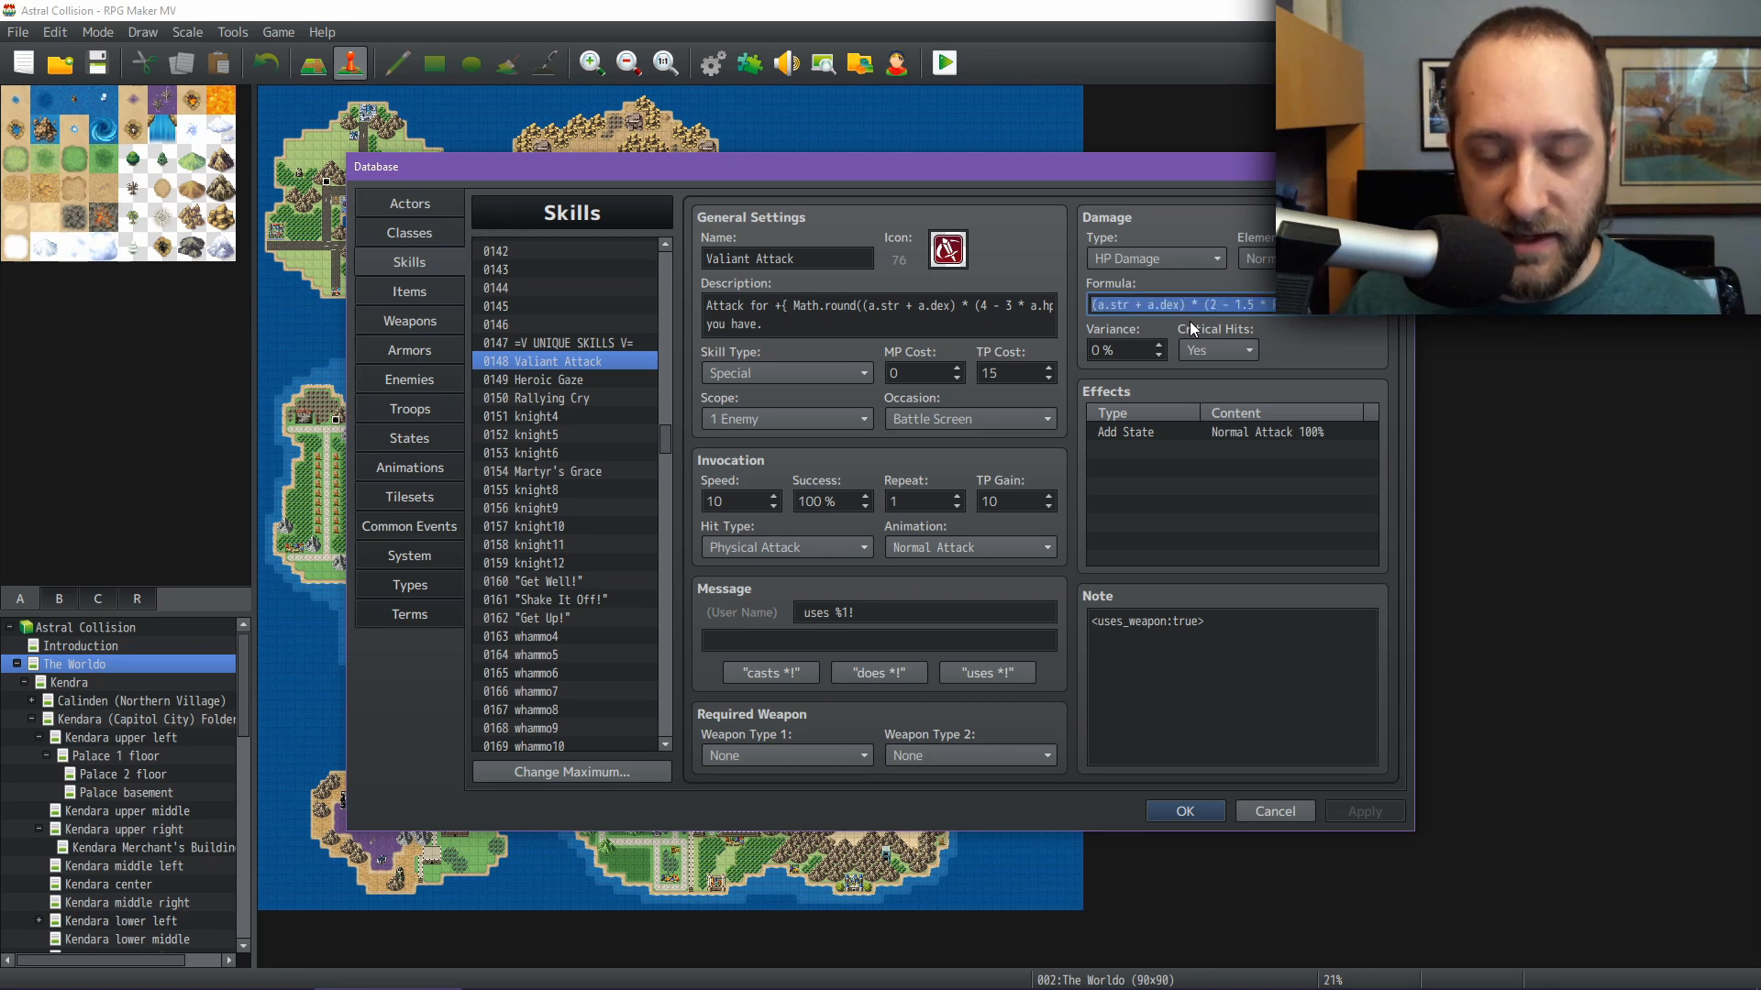
click(855, 303)
click(865, 306)
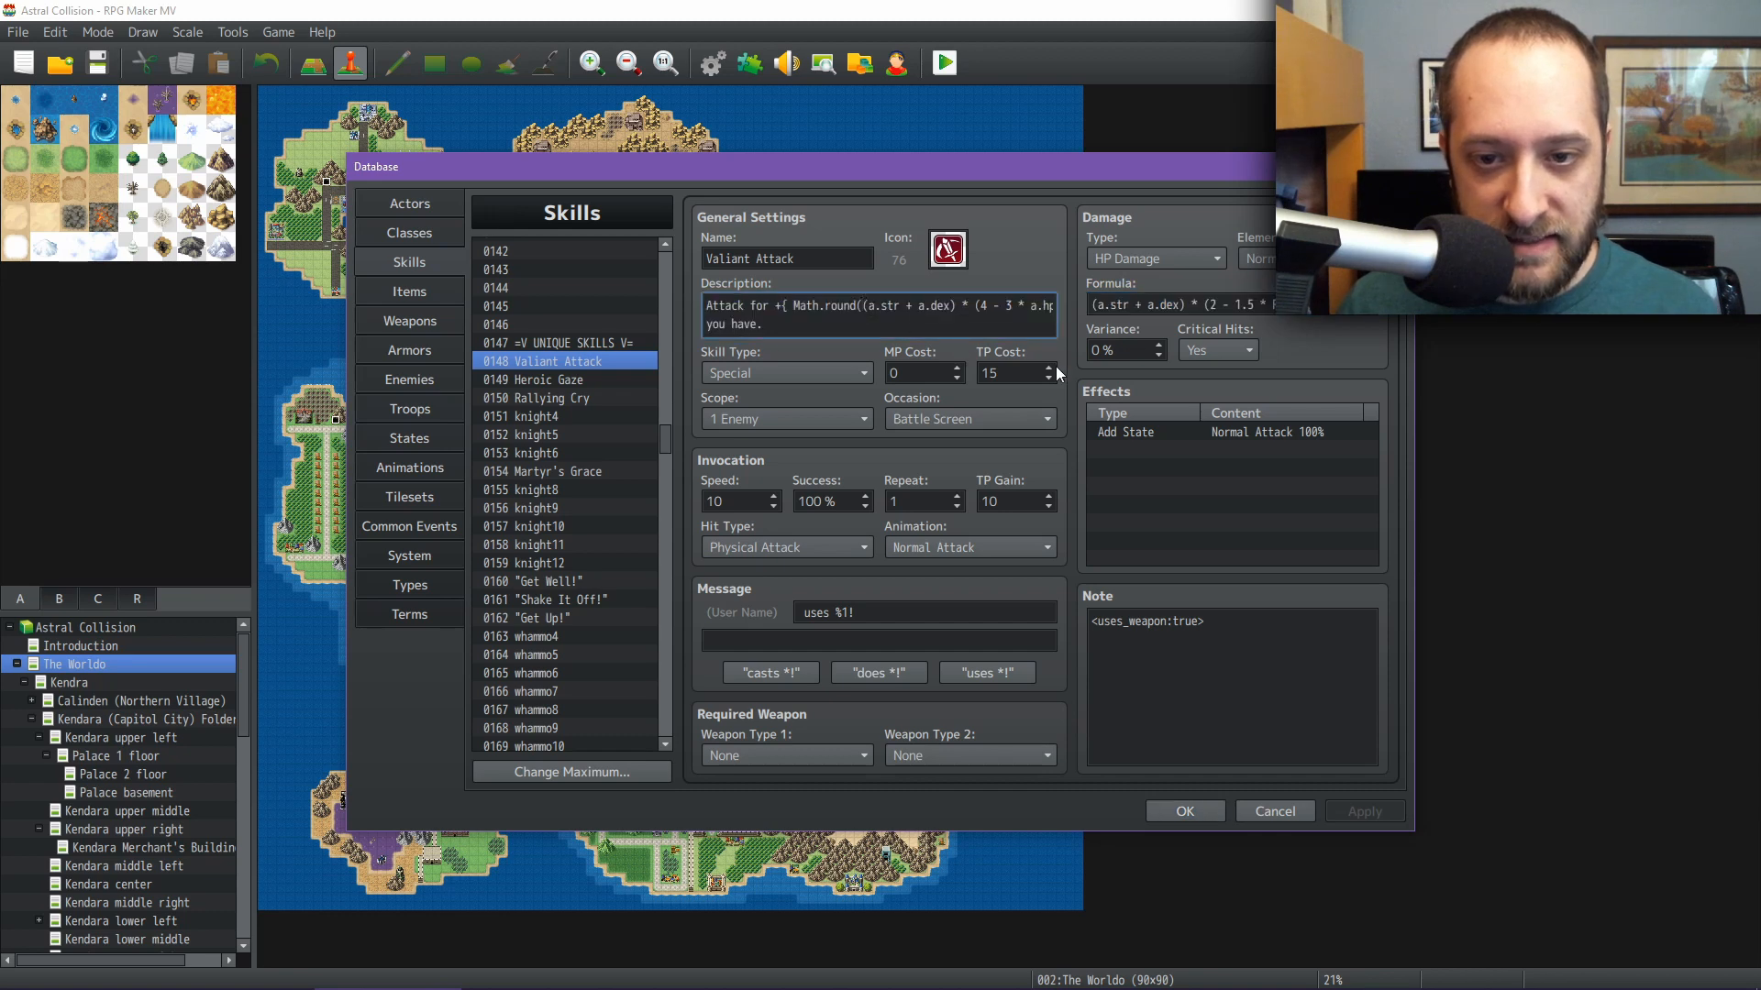
key(shift+Right)
key(shift+Right)
key(shift+Right)
key(shift+Right)
key(shift+Right)
key(shift+Right)
key(shift+Right)
key(shift+Right)
key(shift+Right)
key(shift+Right)
key(shift+Right)
key(shift+Right)
key(shift+Right)
key(shift+Right)
key(shift+Right)
key(shift+Right)
key(shift+Right)
key(shift+Right)
key(shift+Right)
key(shift+Right)
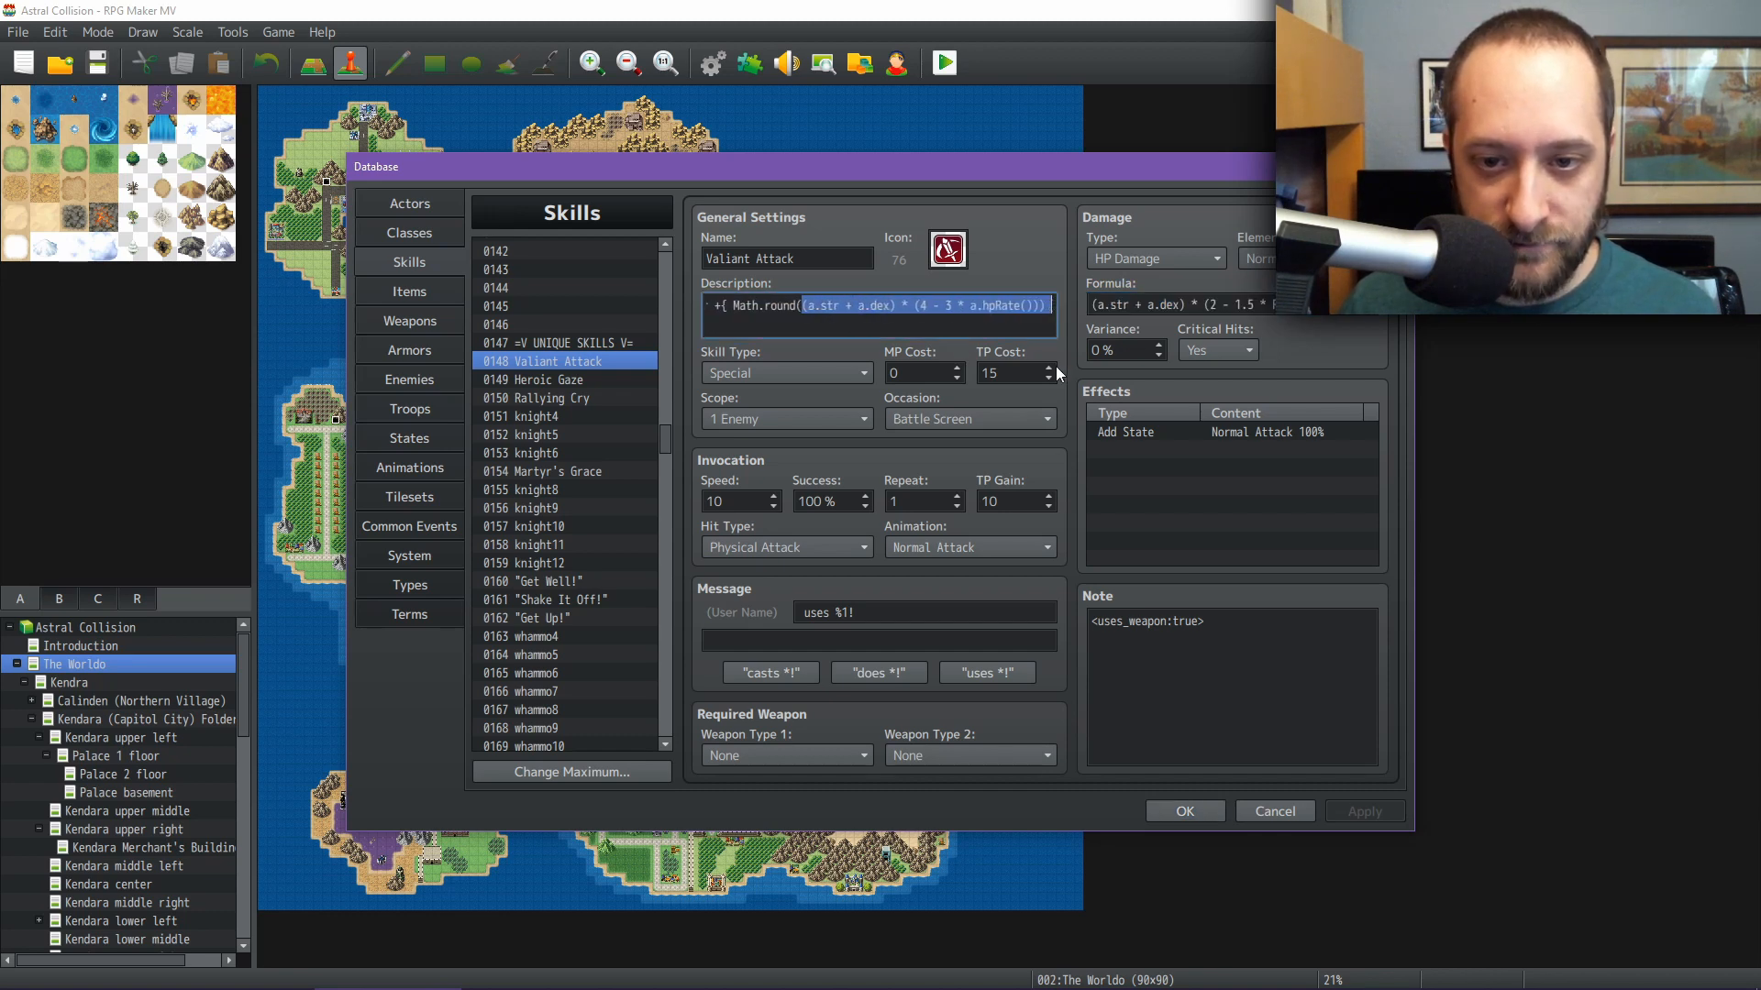
key(shift+Right)
key(shift+Right)
key(shift+Right)
key(shift+Right)
key(shift+Right)
key(shift+Right)
key(shift+Right)
key(shift+Left)
key(shift+Left)
key(shift+Left)
key(shift+Left)
key(shift+Left)
key(shift+Left)
key(shift+Left)
key(shift+Left)
key(shift+Left)
key(shift+Left)
key(shift+Right)
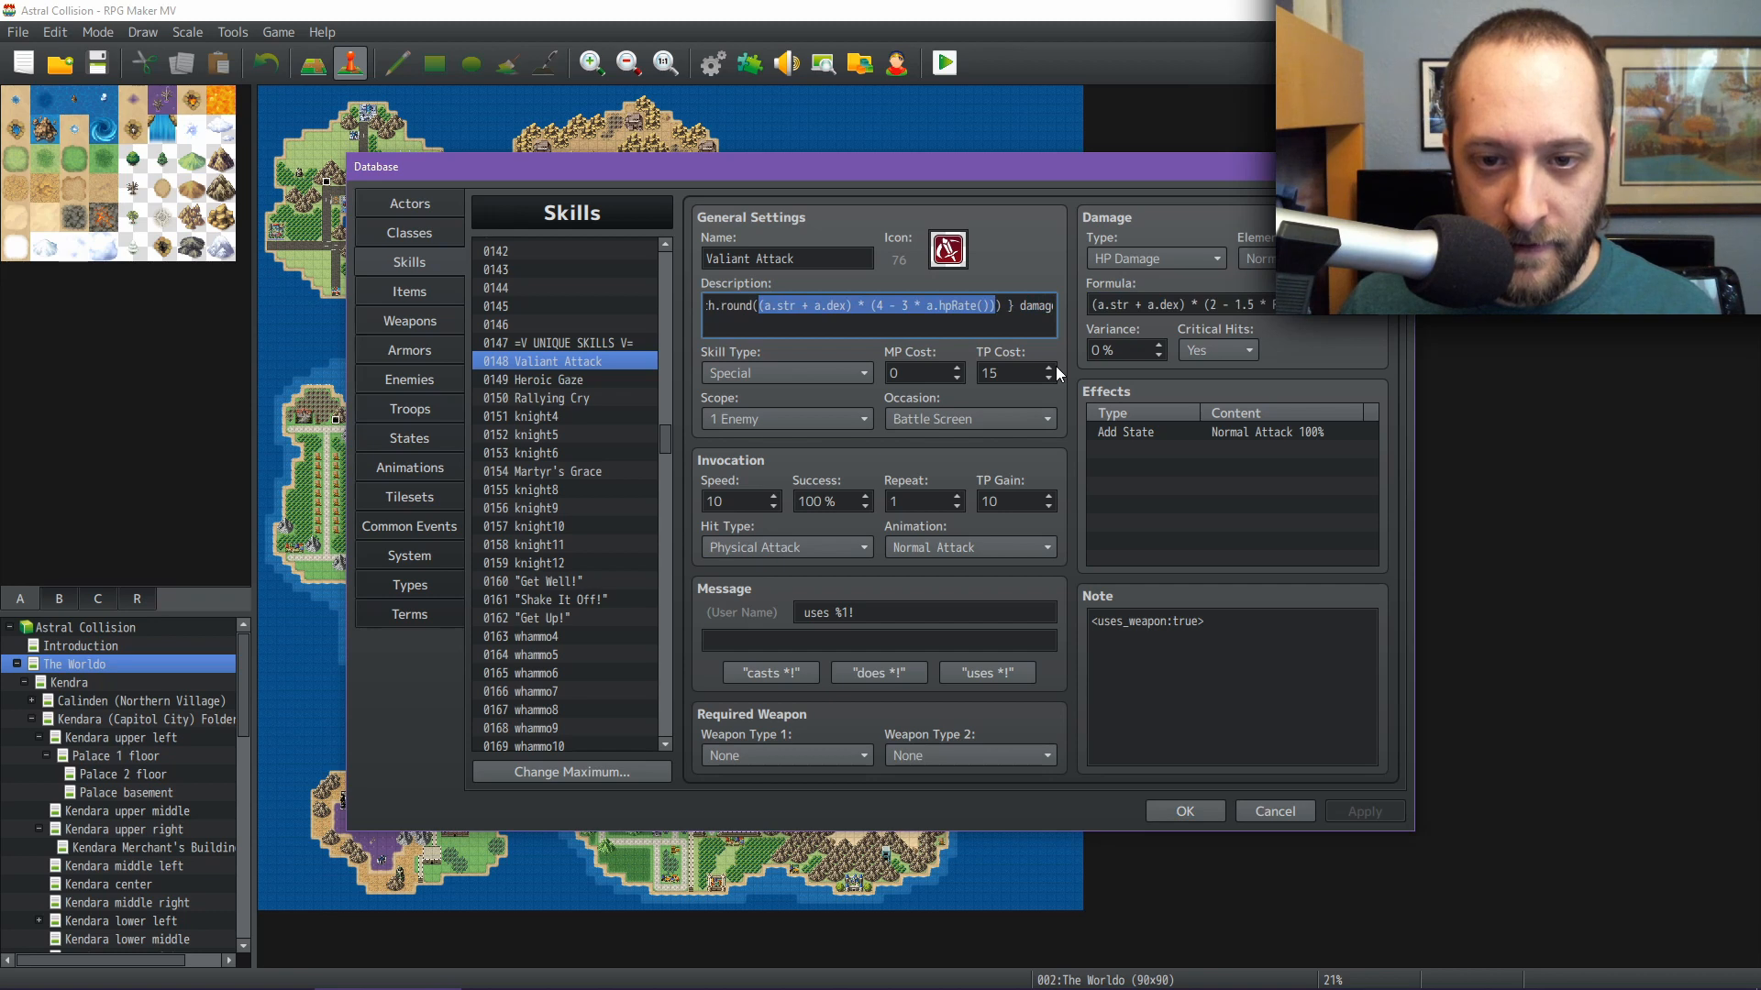
text((a.str + a.dex) * (2 - 1.5 * RescaleI(a.hpRate(), 0.1, 1)))
text())
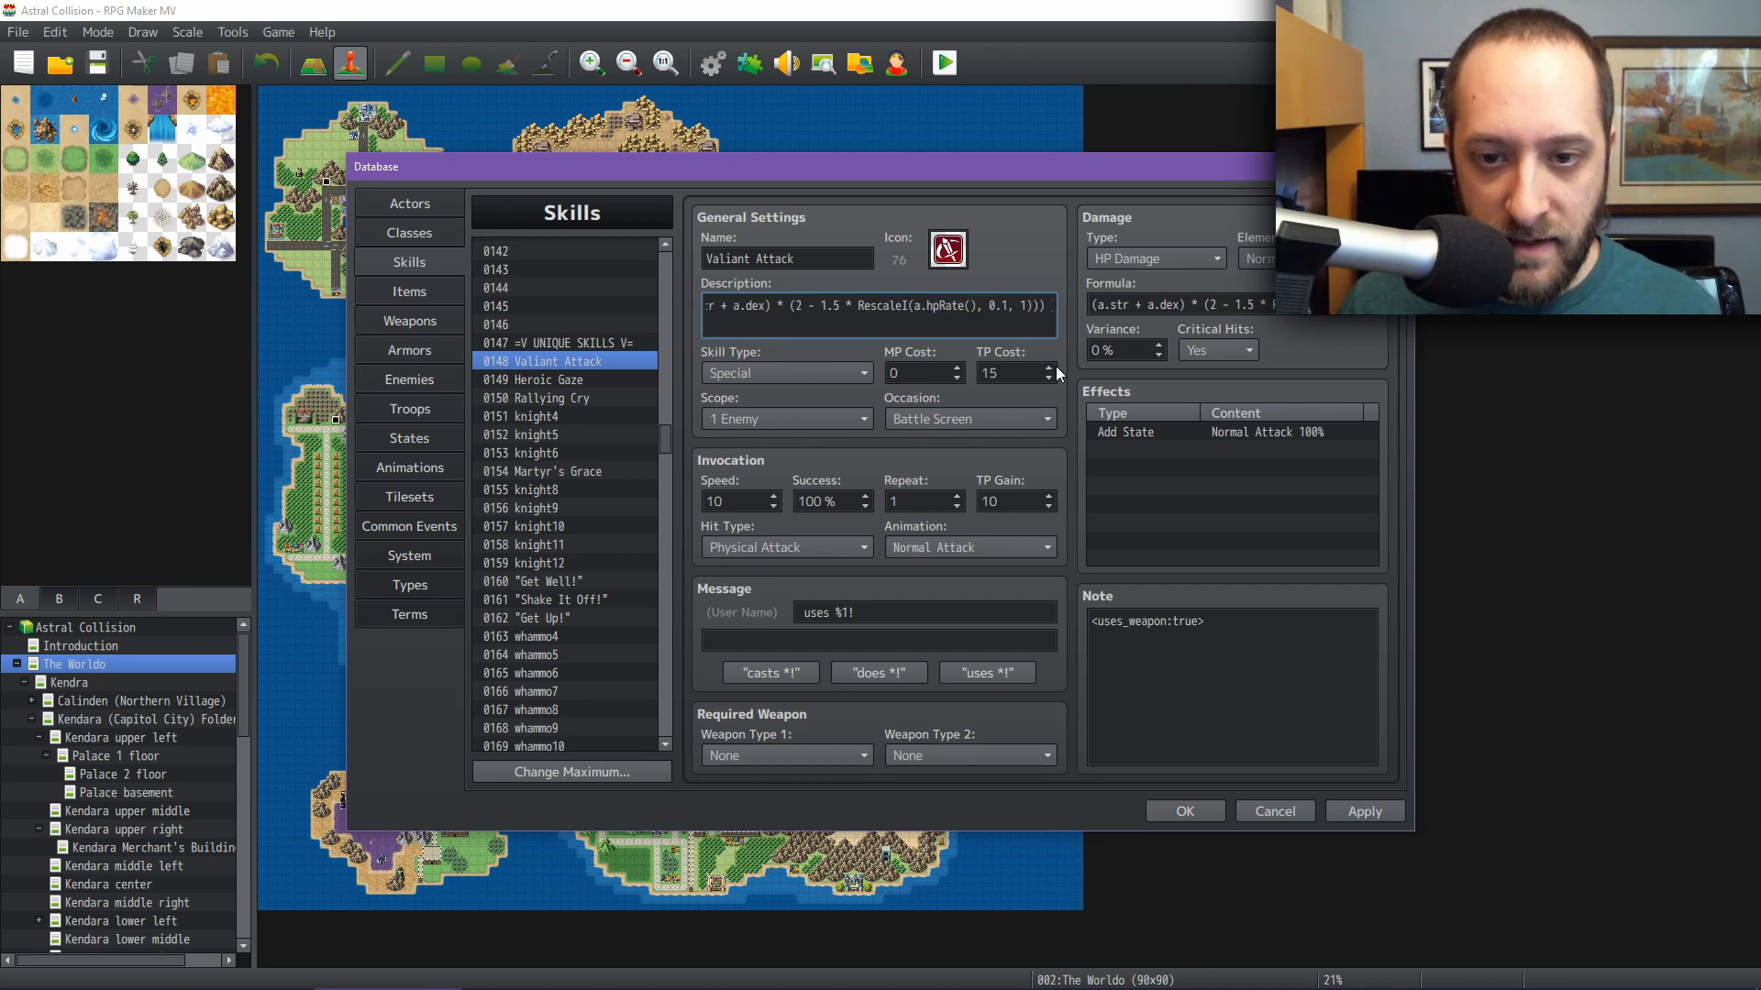
key(Home)
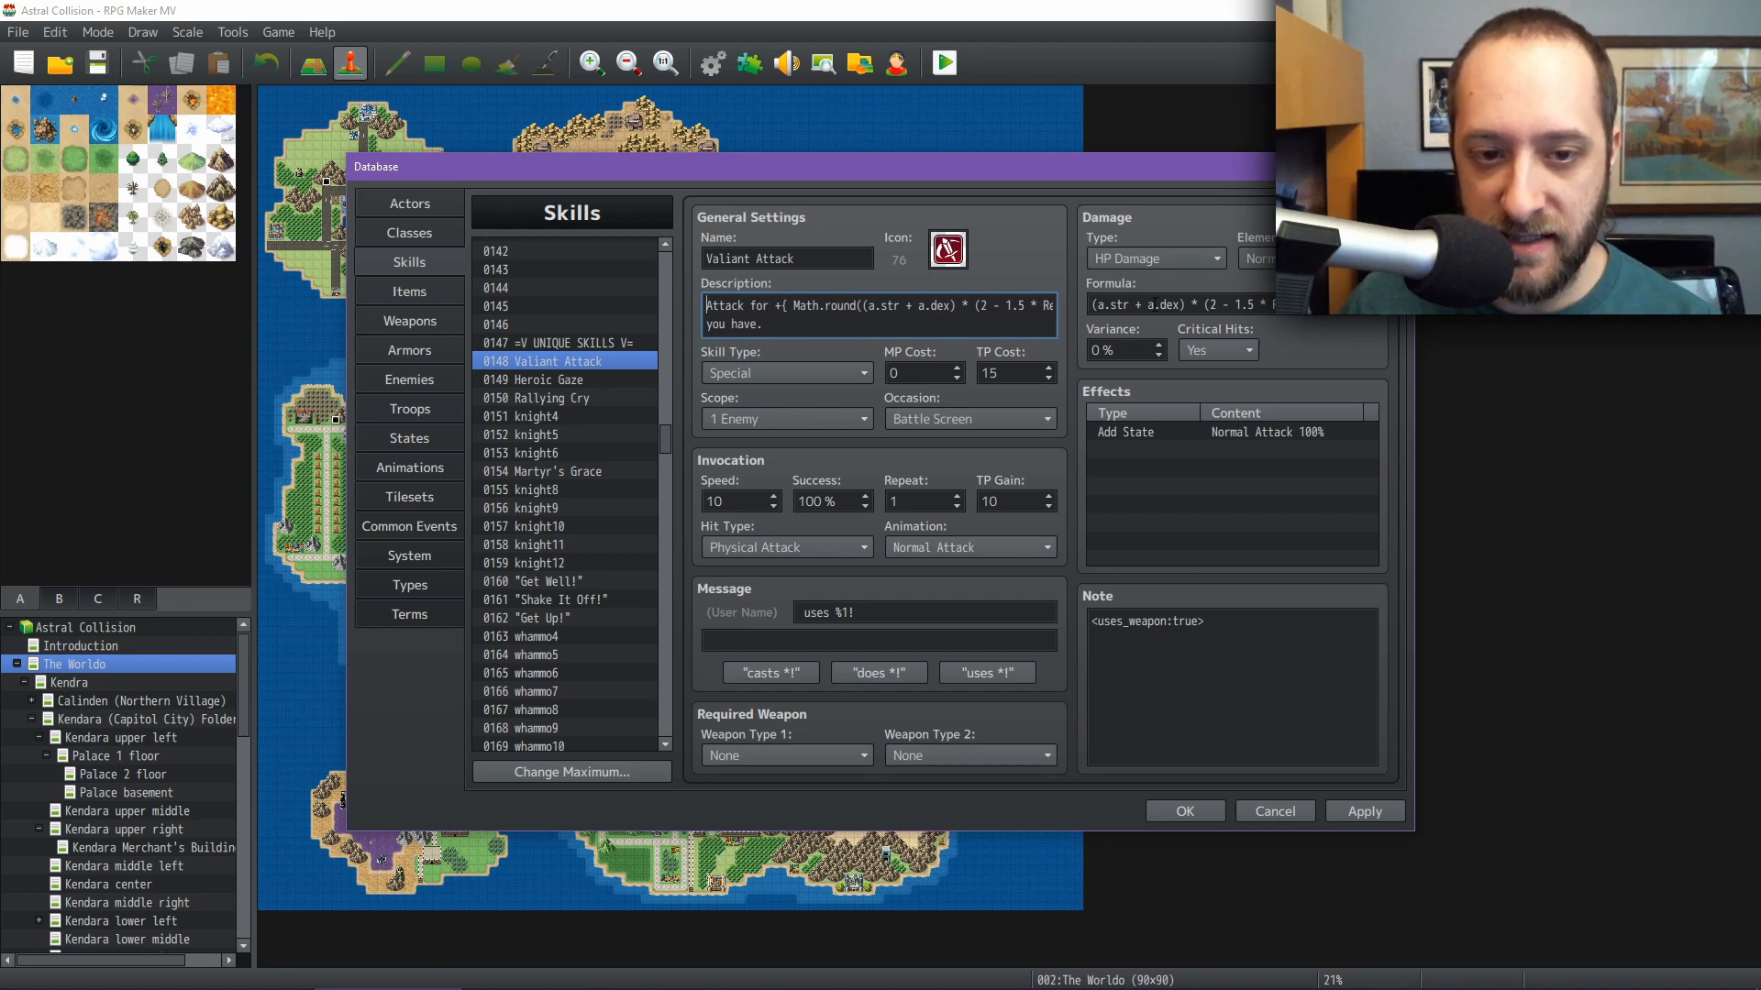
Check the 1.5 factor in Valiant Attack's formula, and switch to Notepad++ to examine FormatRange's return line and parameters
click(1212, 305)
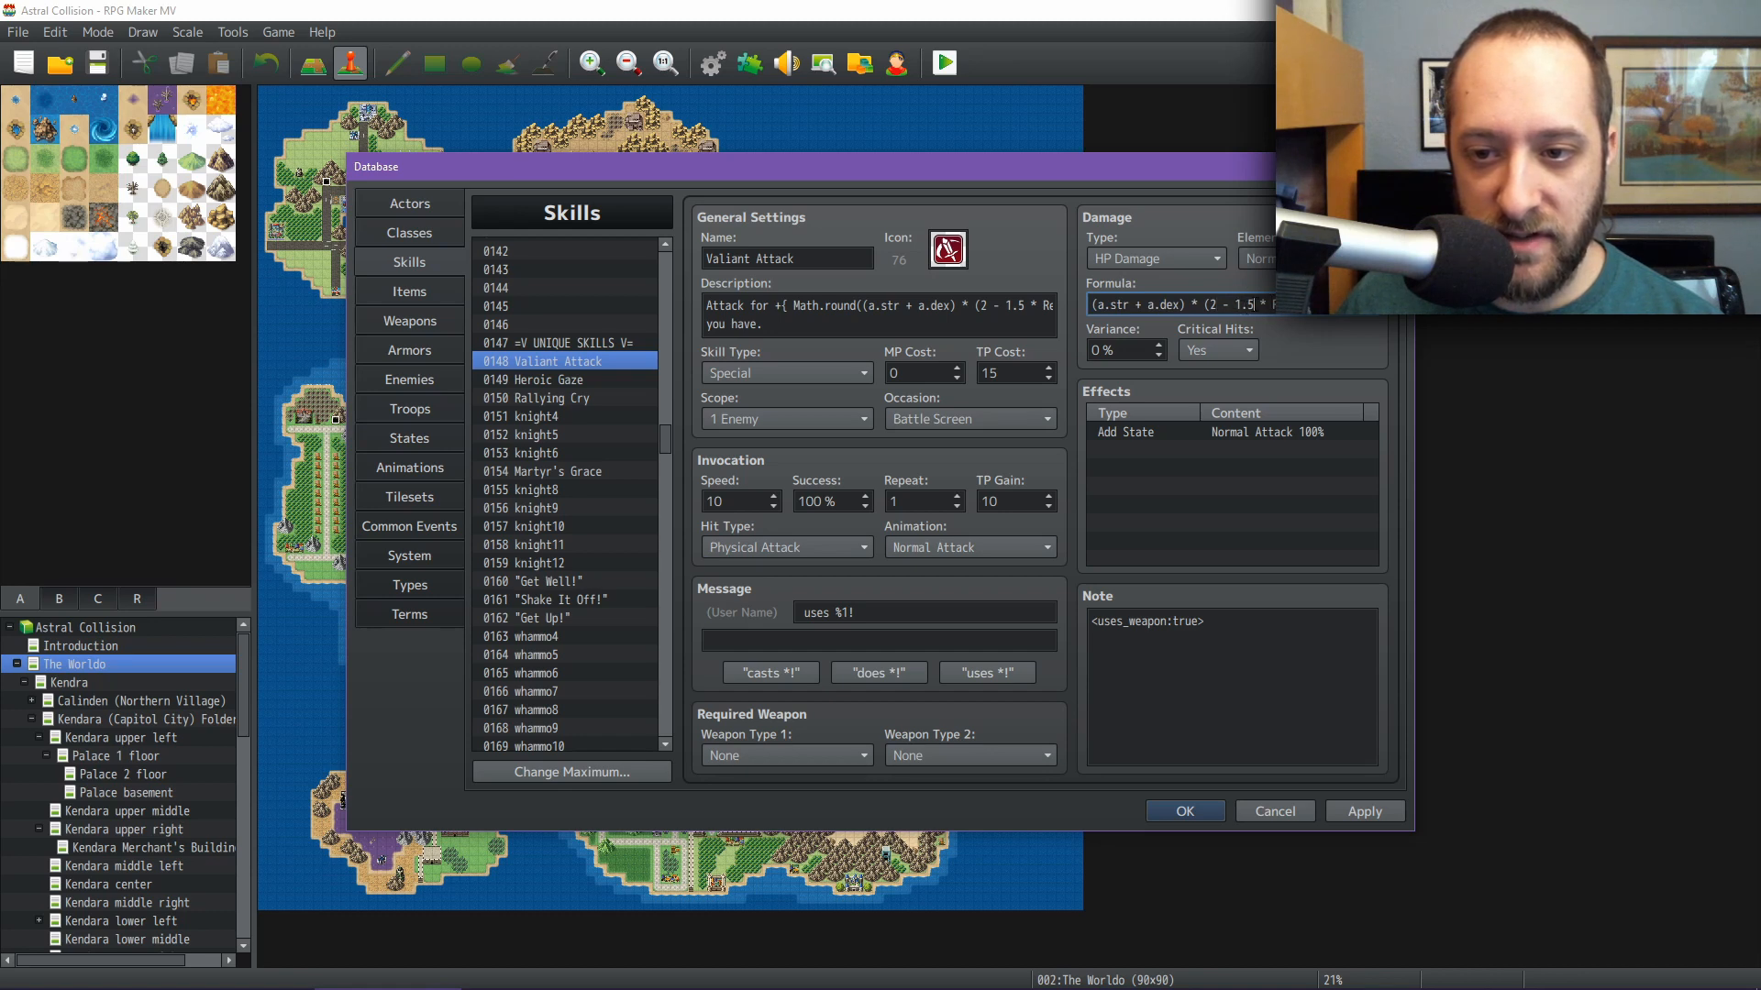
drag(1254, 304, 1234, 305)
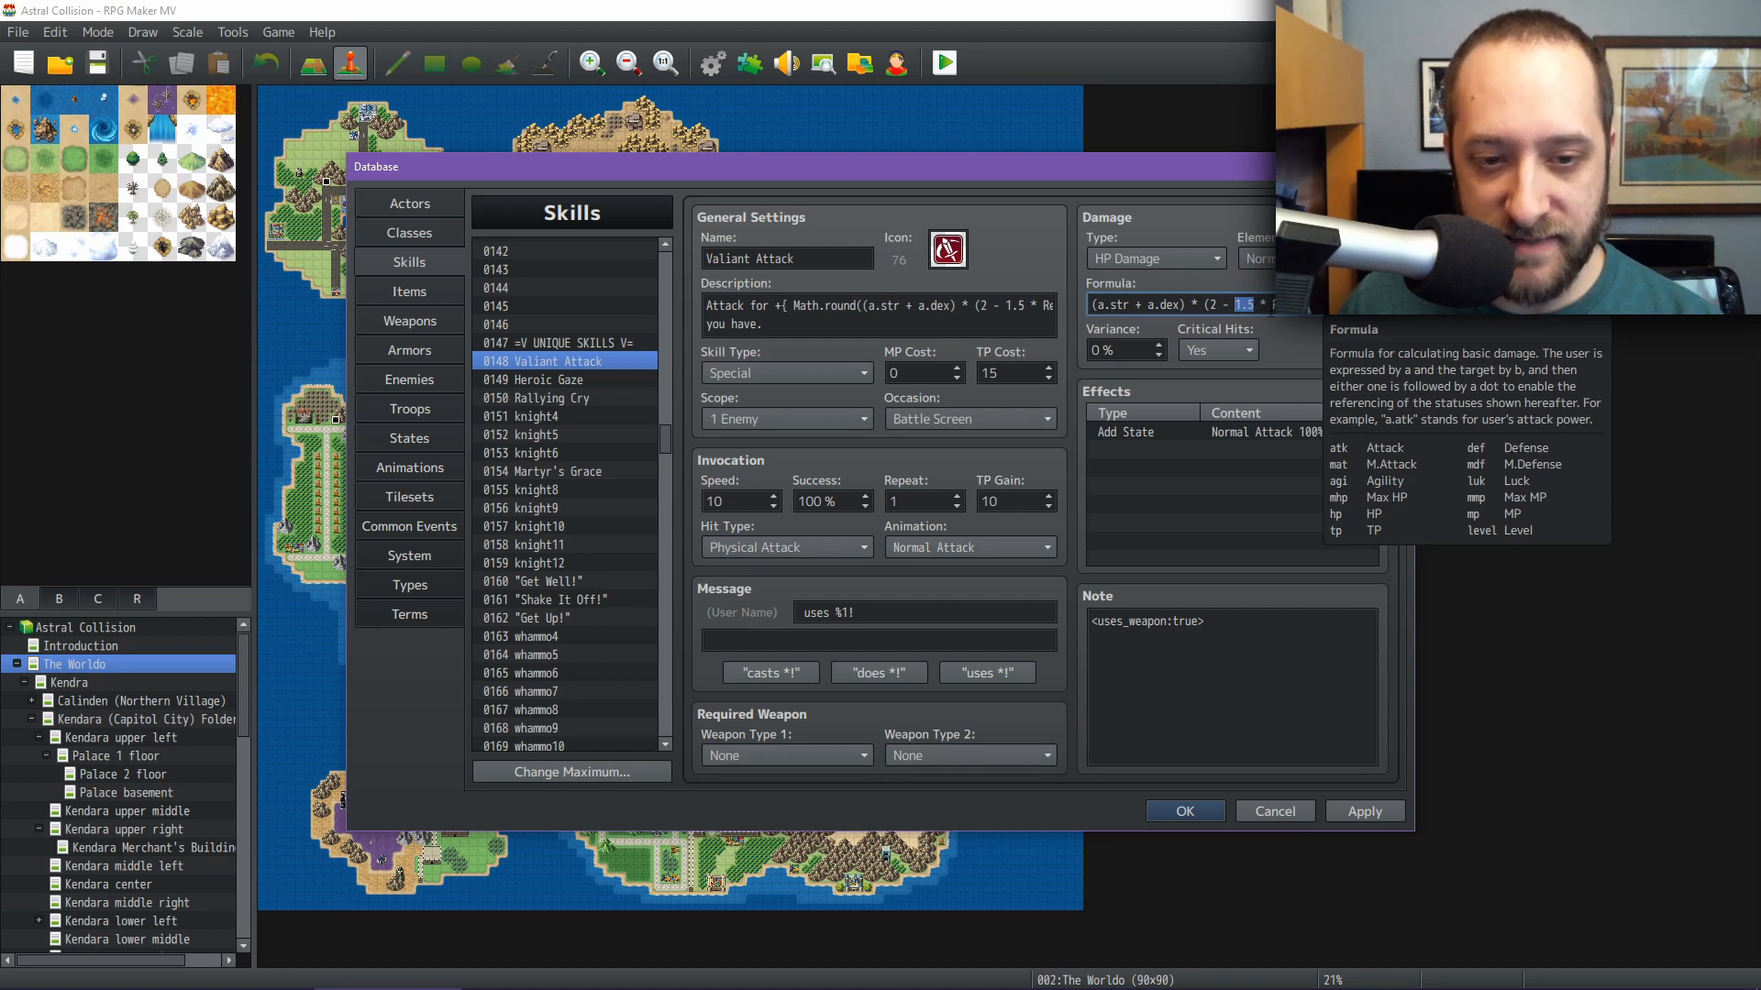
click(541, 945)
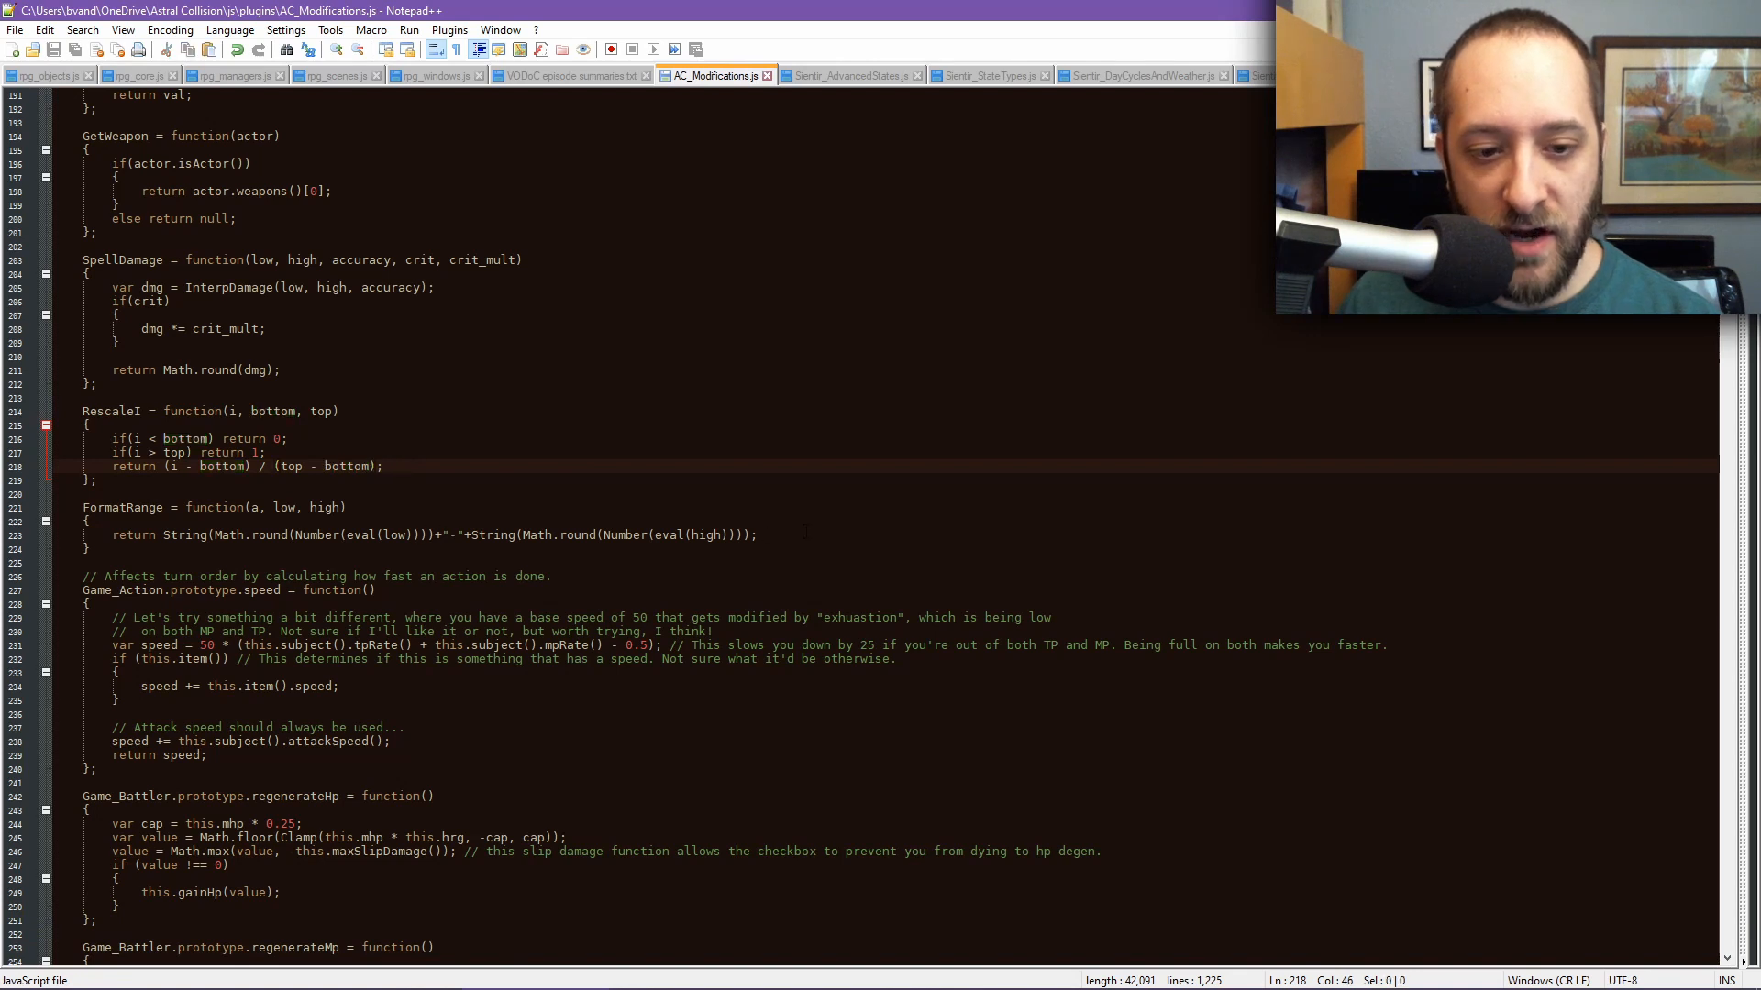
drag(761, 535, 112, 535)
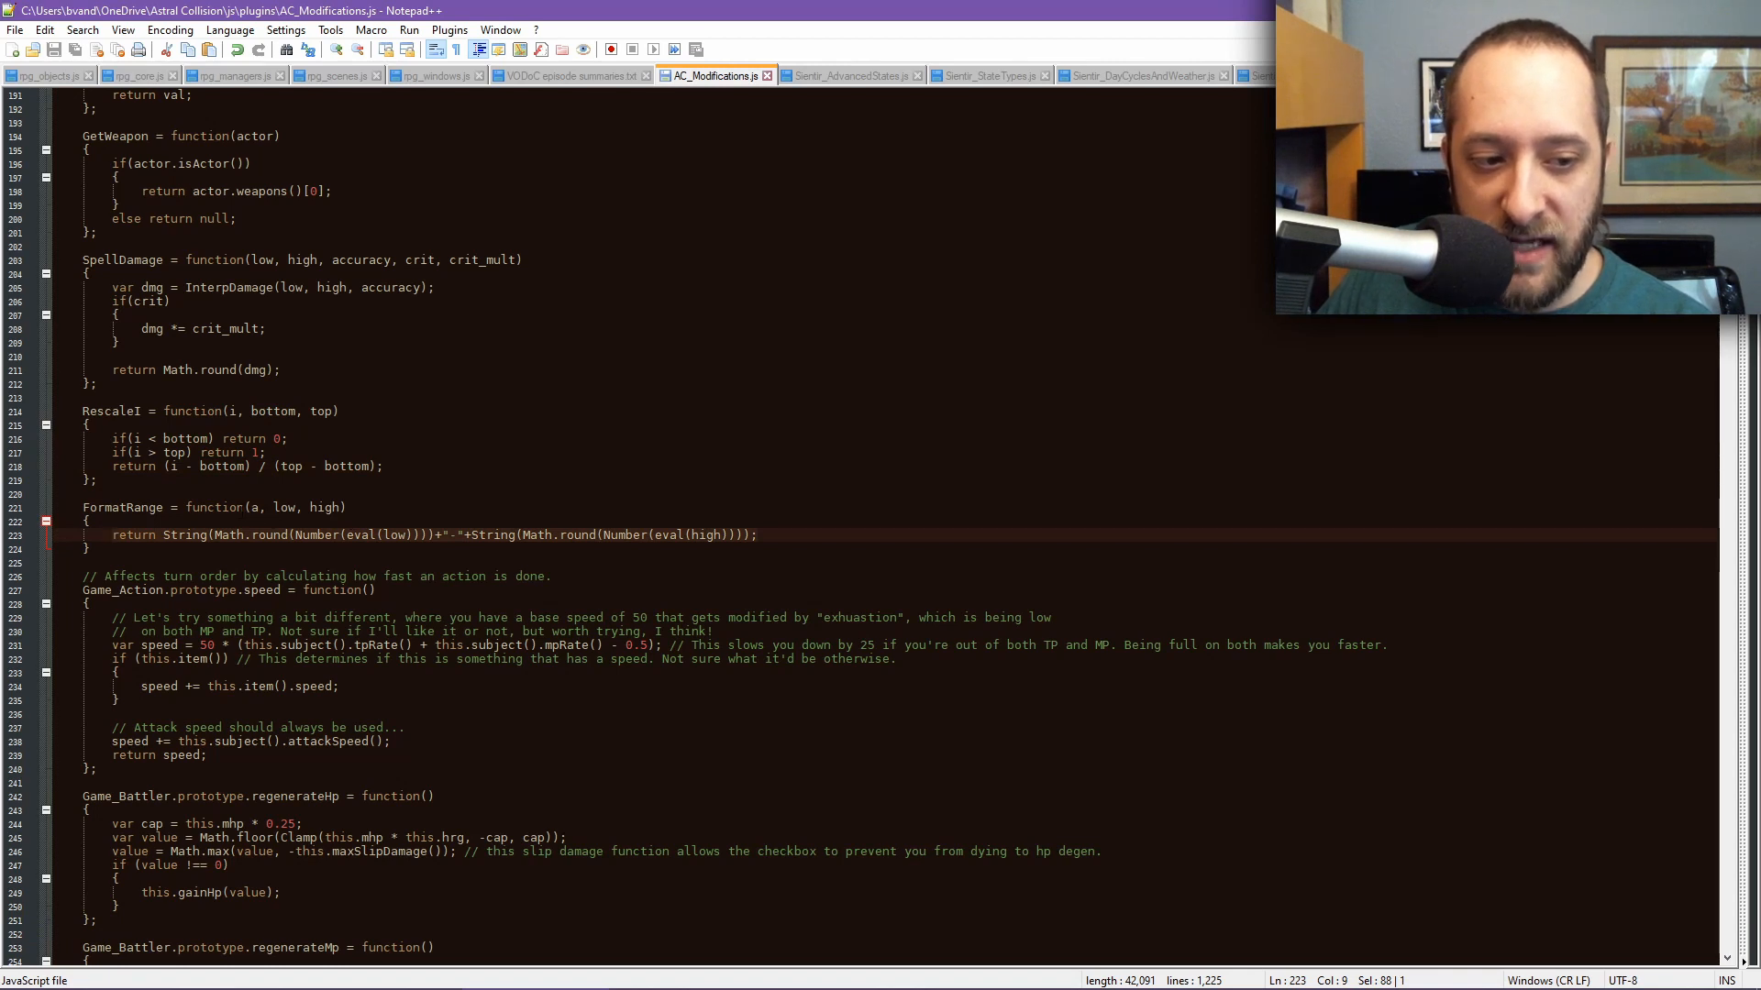
double_click(284, 507)
double_click(325, 507)
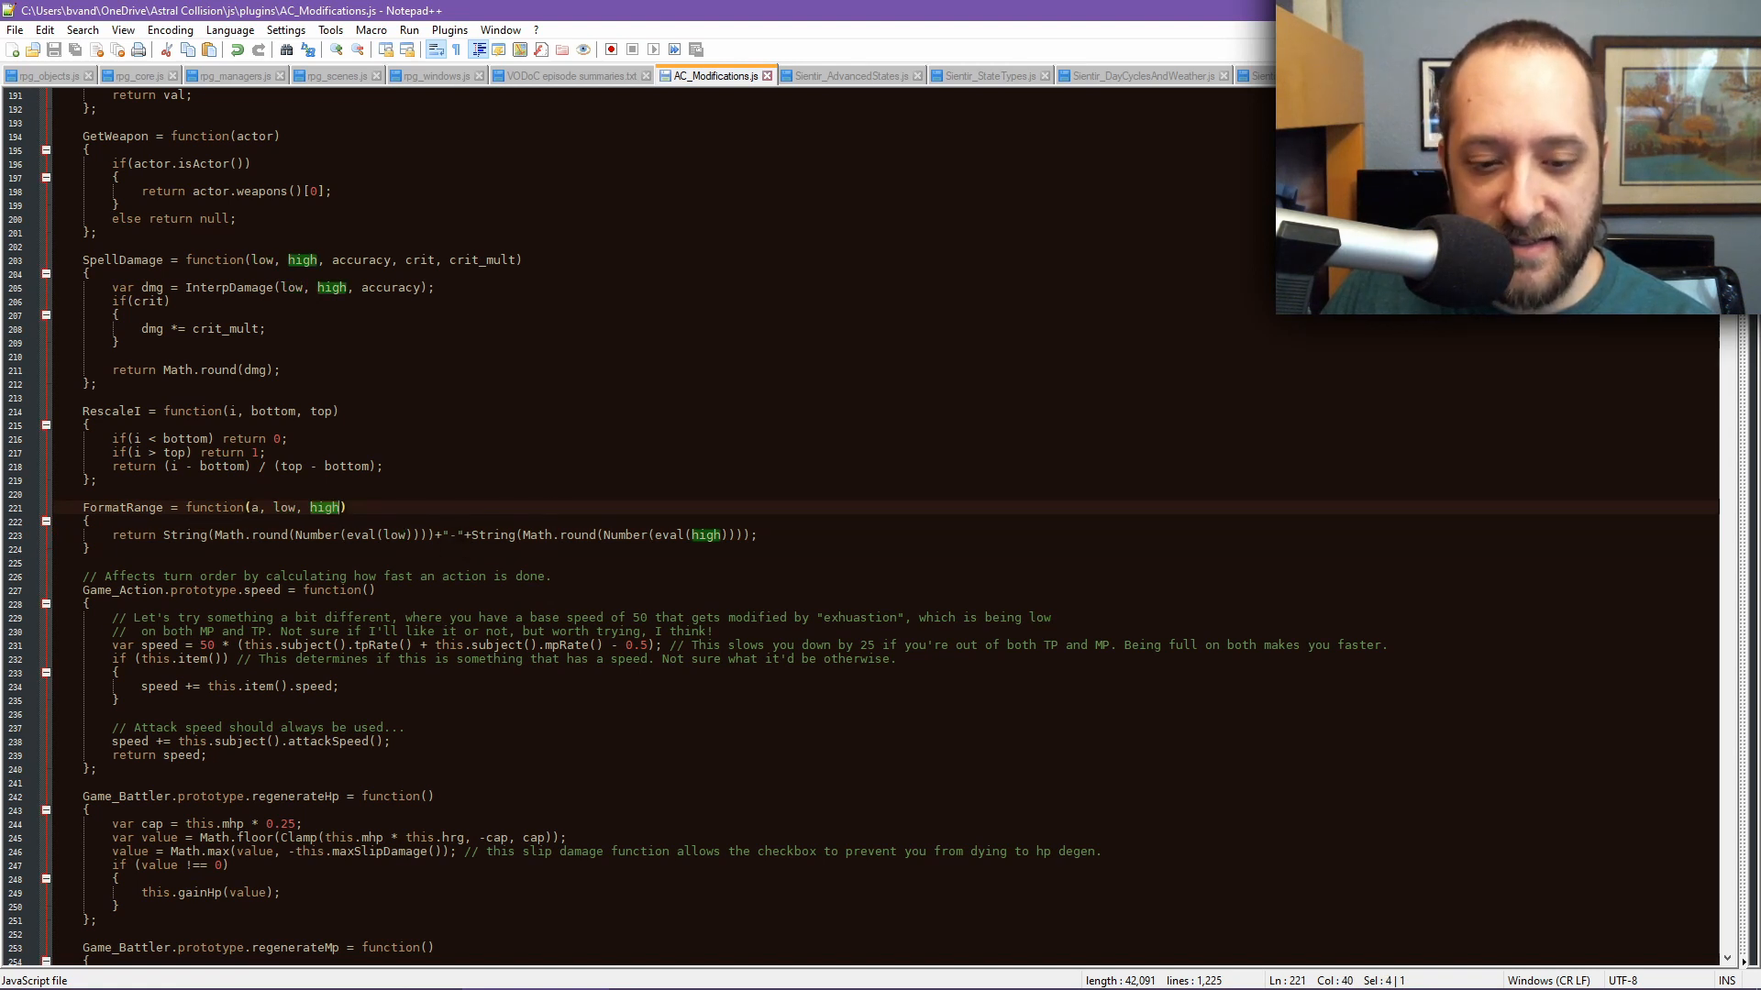
Switch back to RPG Maker MV and view the MP Burn, Heroic Gaze and Rallying Cry skills
click(1099, 939)
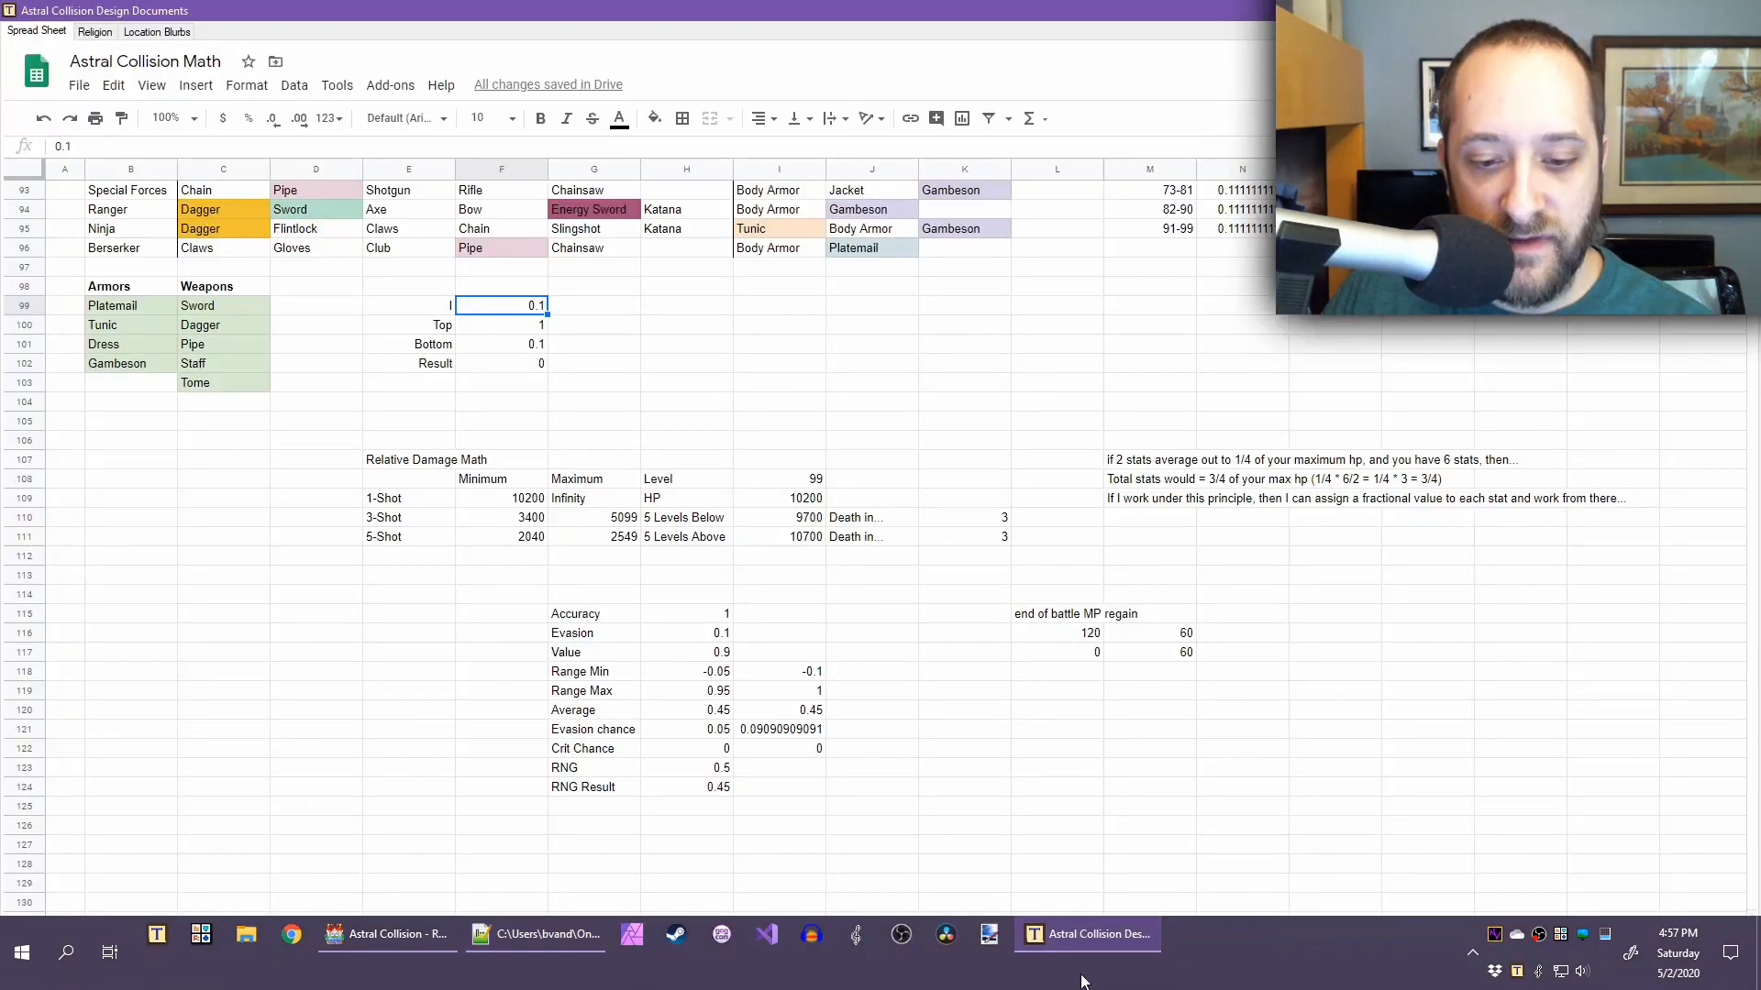
click(390, 933)
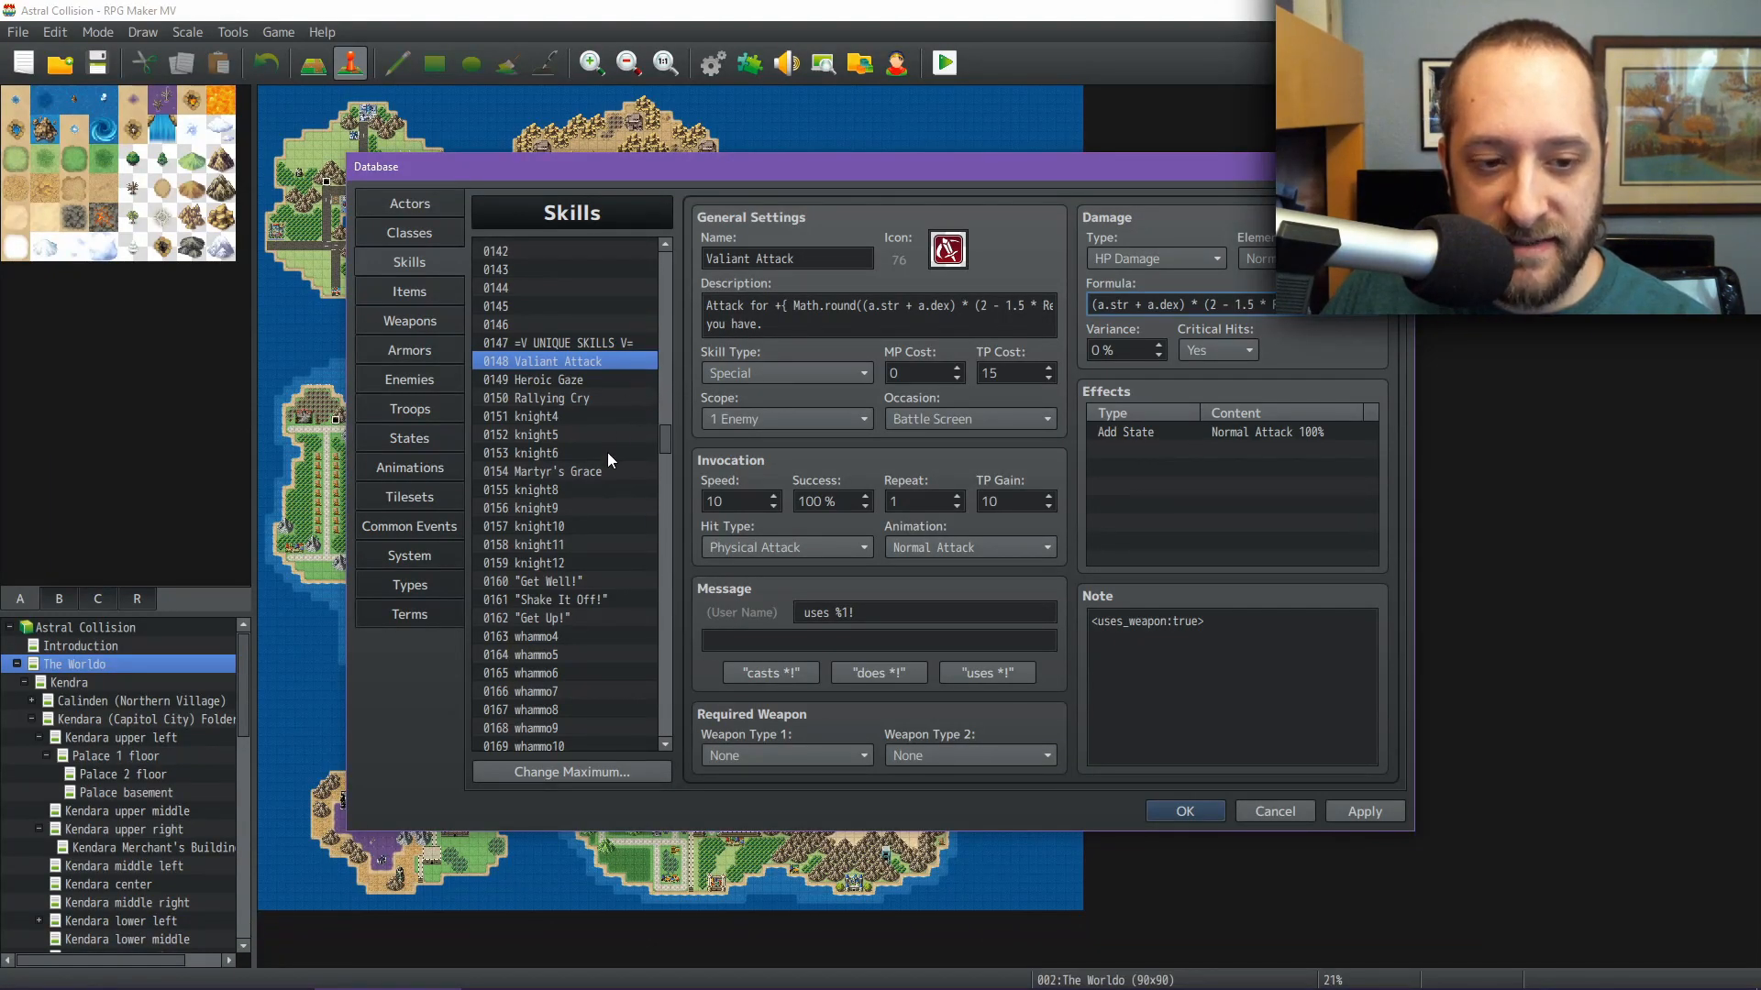
scroll(609, 561, down, 6)
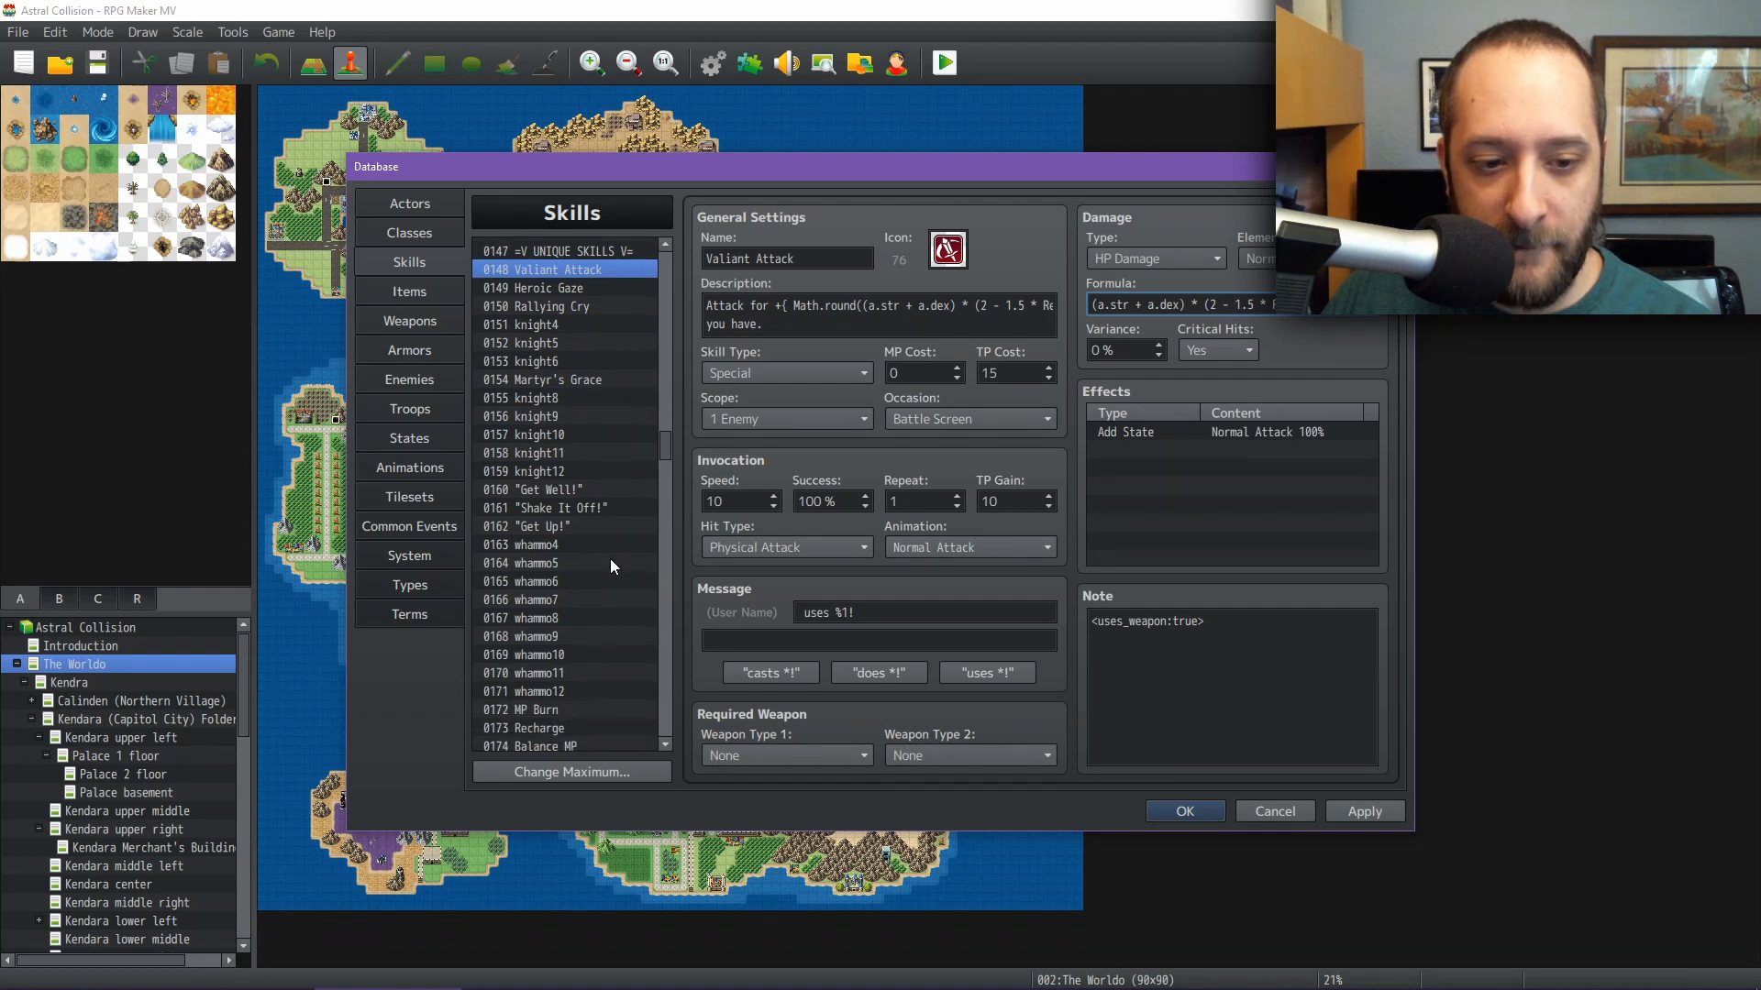
click(550, 492)
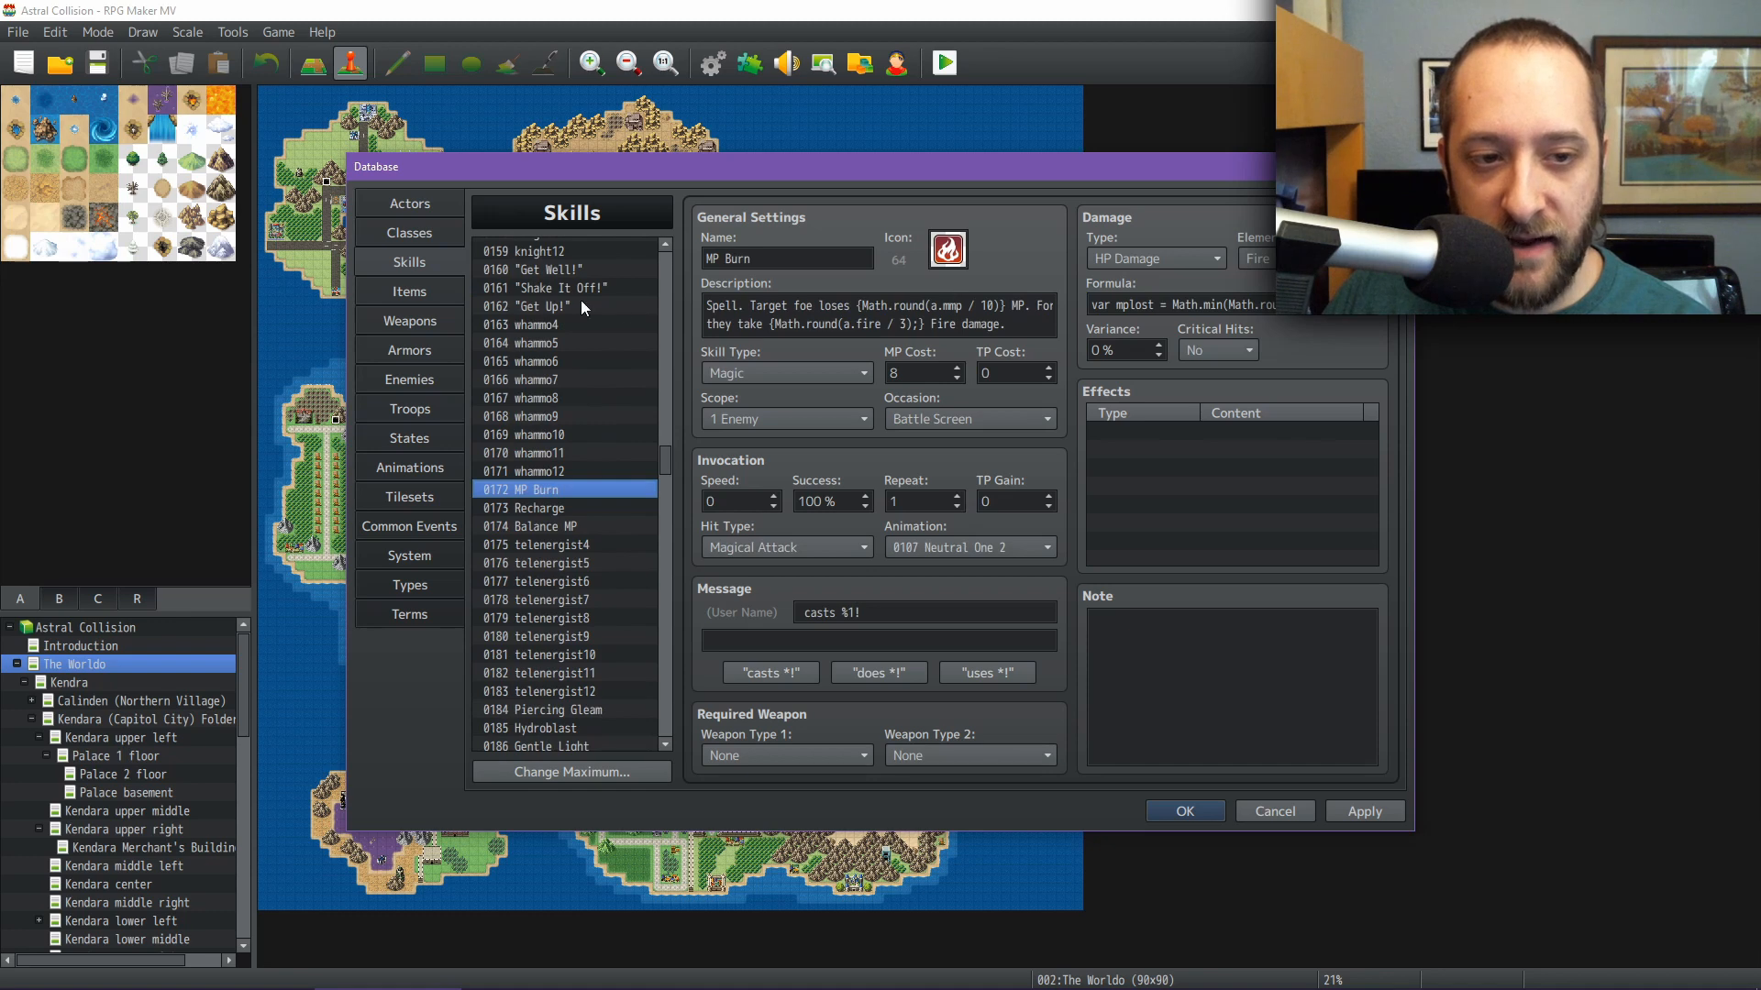
scroll(580, 288, up, 4)
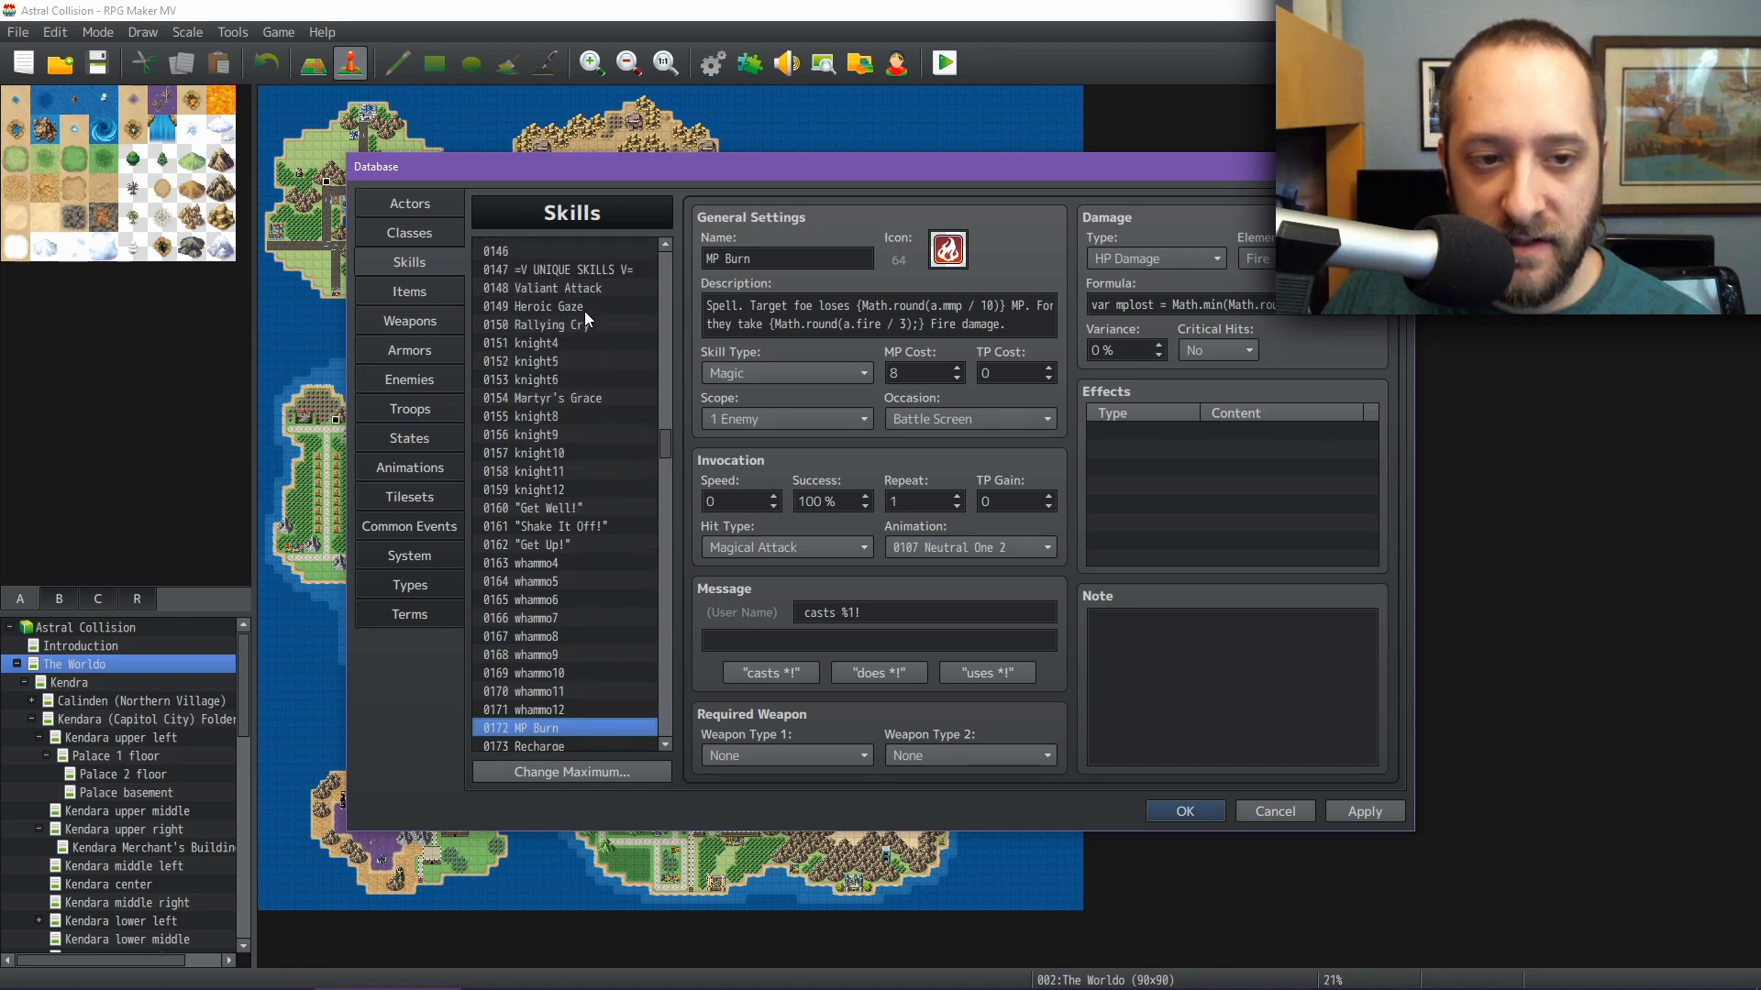
click(564, 307)
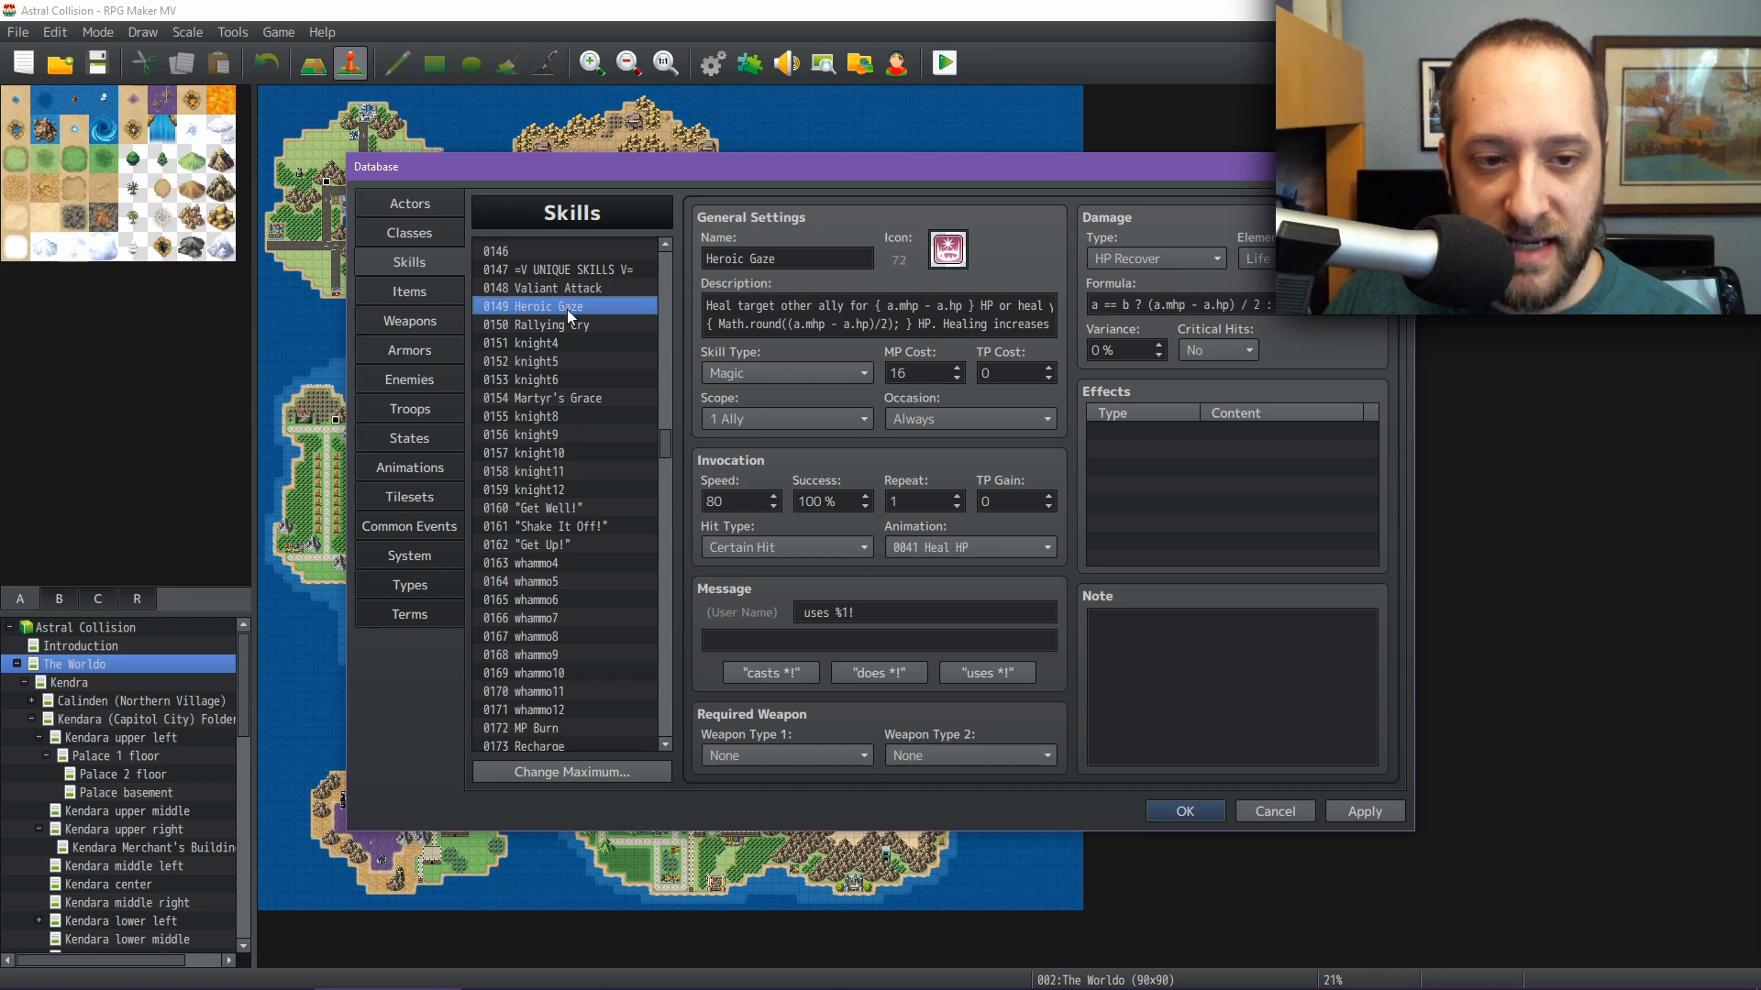
click(574, 326)
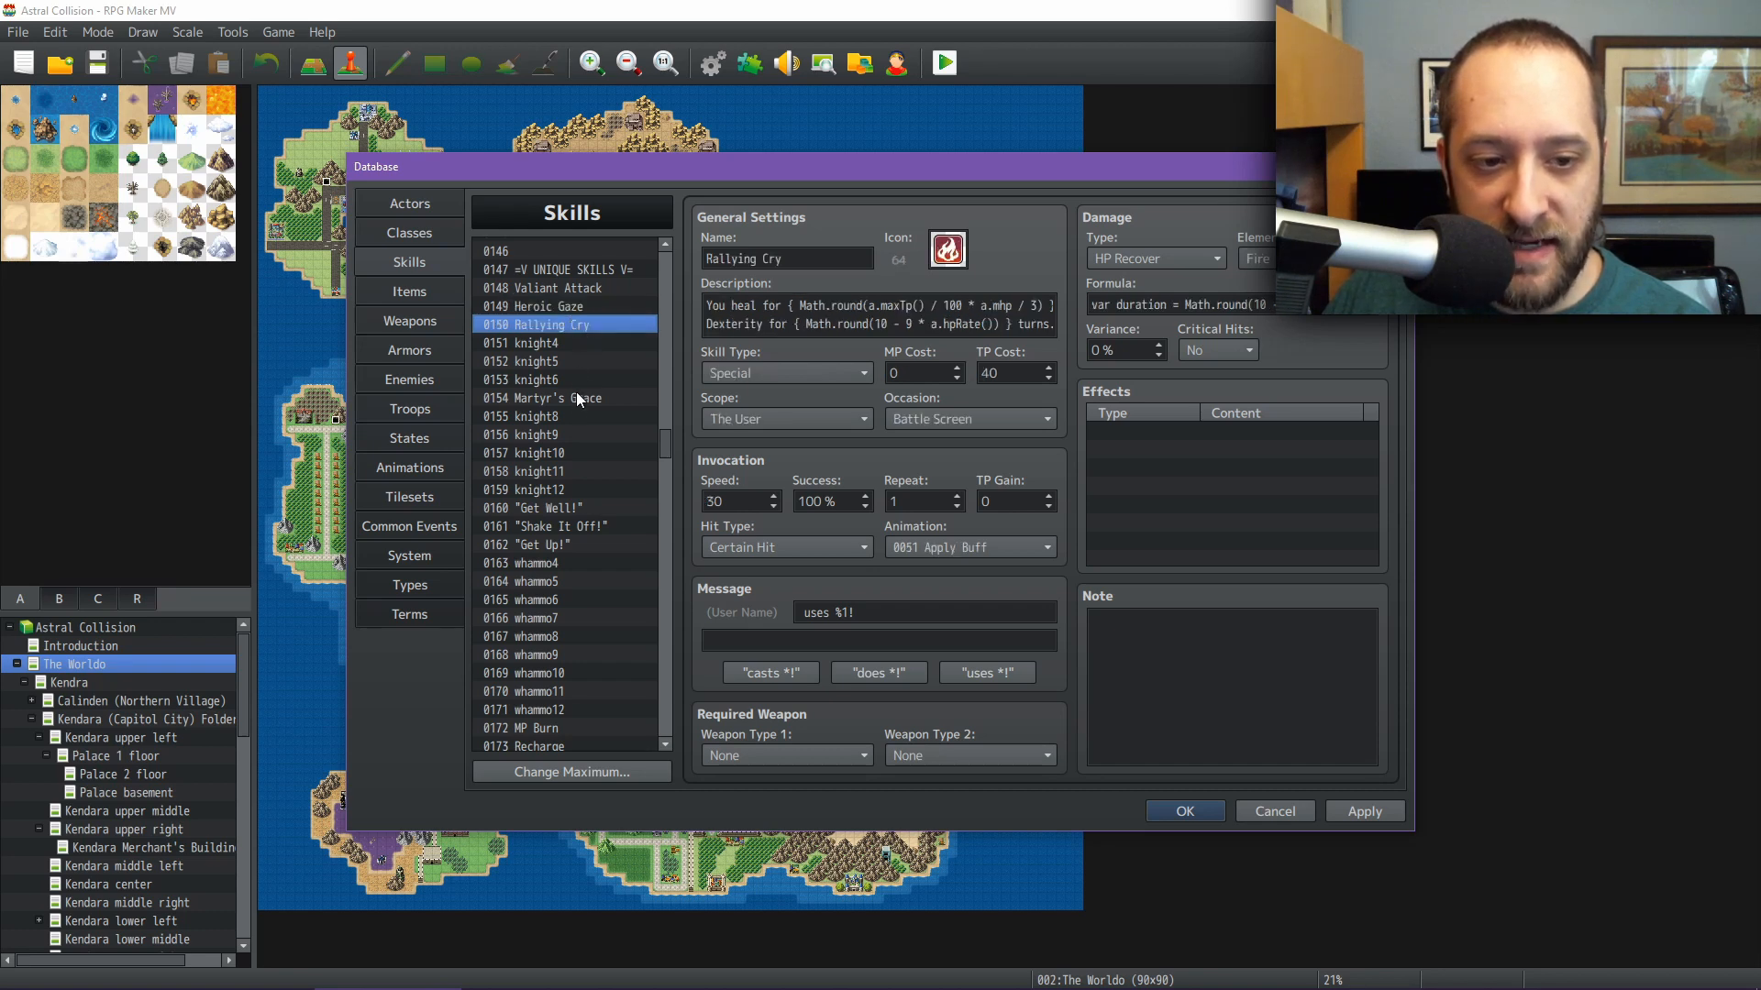
View the Rallying Cry skill's description, and open the Martyr's Grace skill to check its cost and effects
click(575, 398)
click(567, 329)
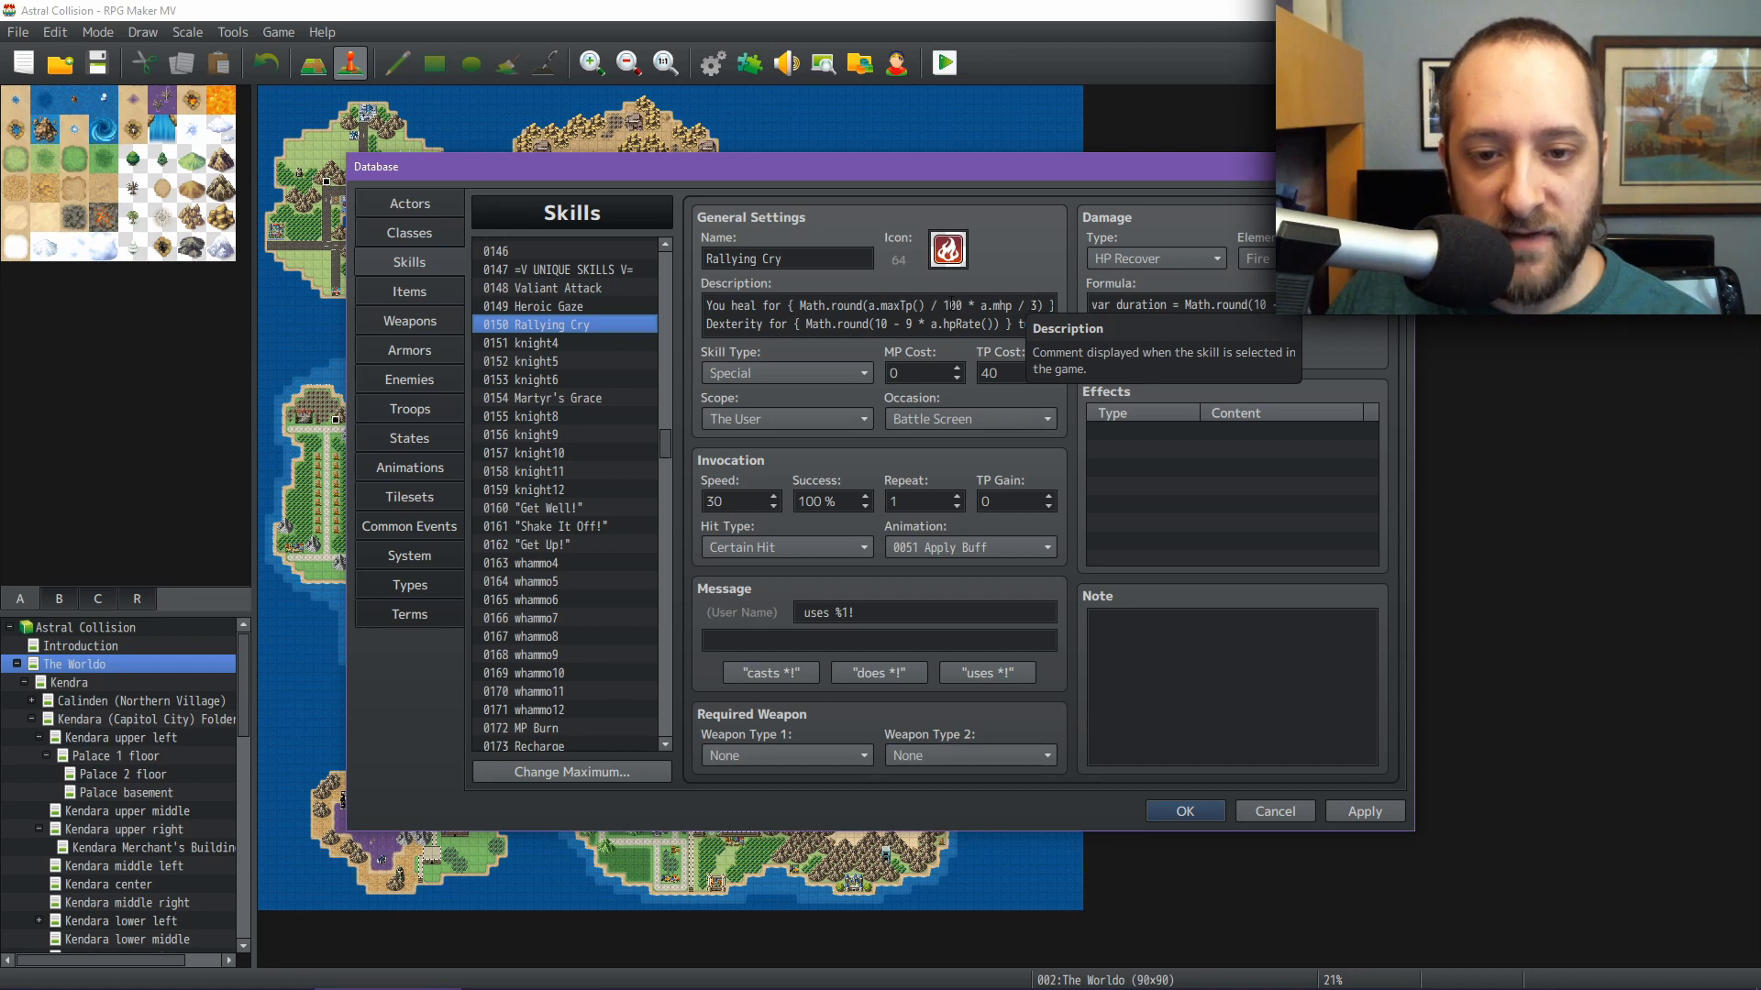
click(570, 396)
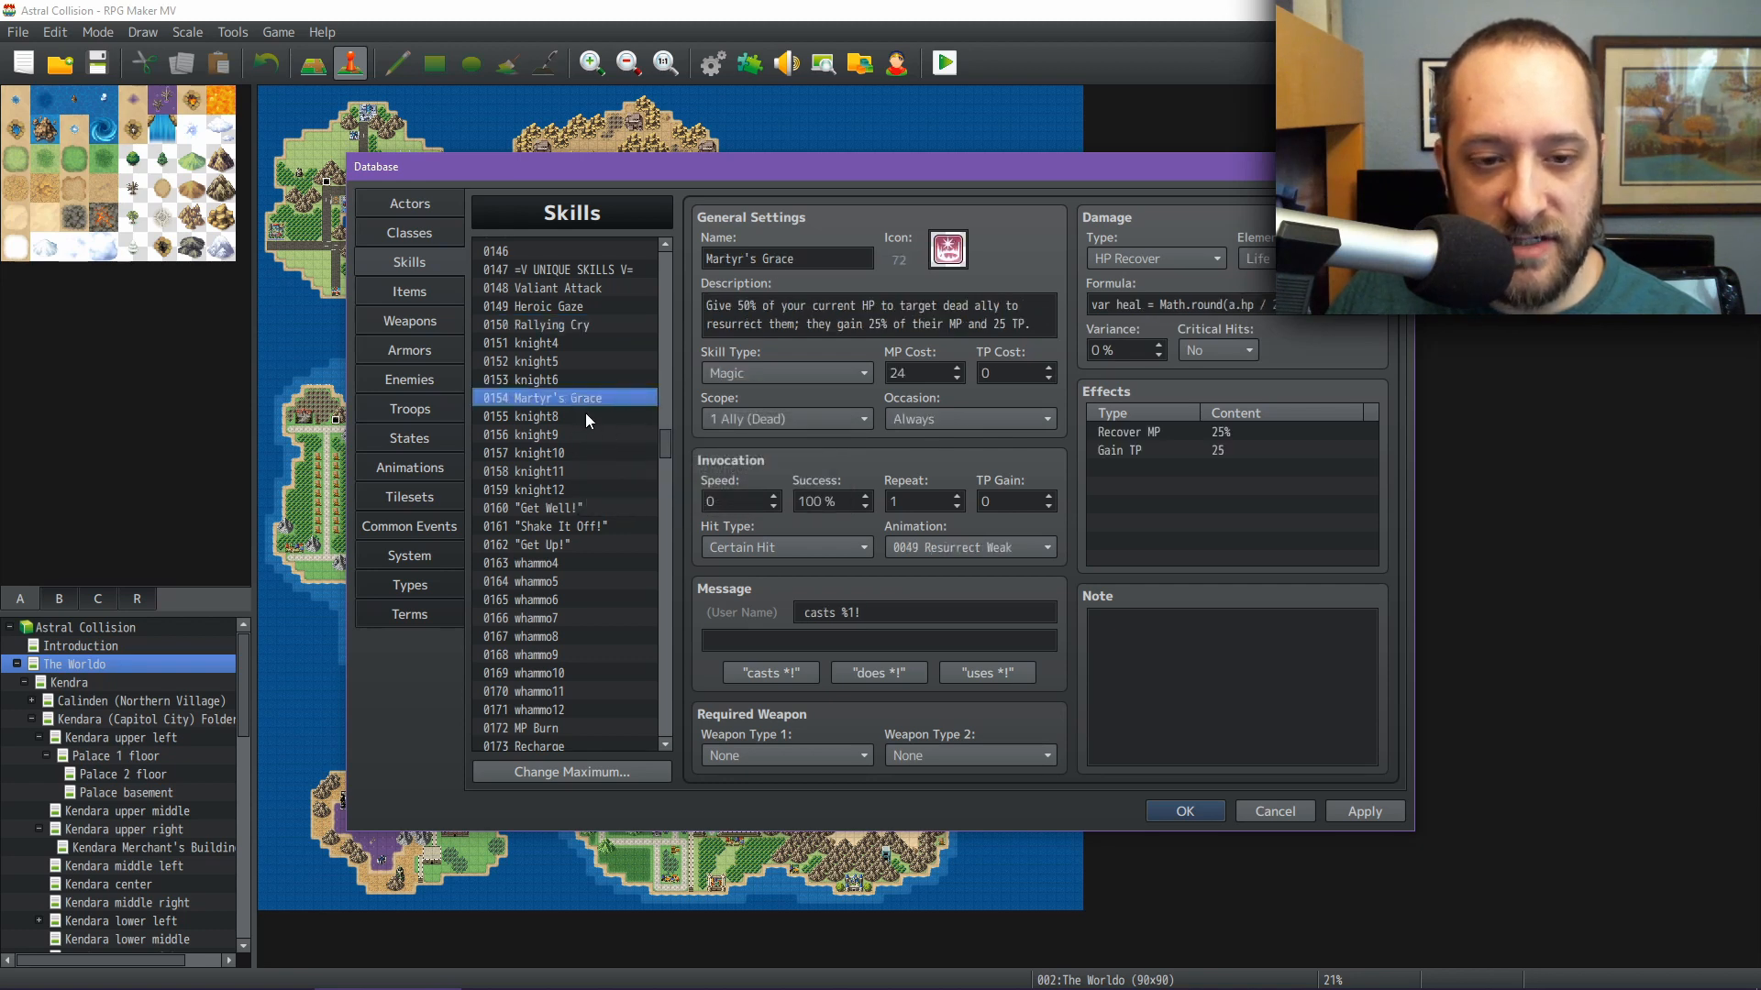
View the "Get Well!", "Shake It Off!" and "Get Up!" skills in turn
scroll(587, 417, down, 2)
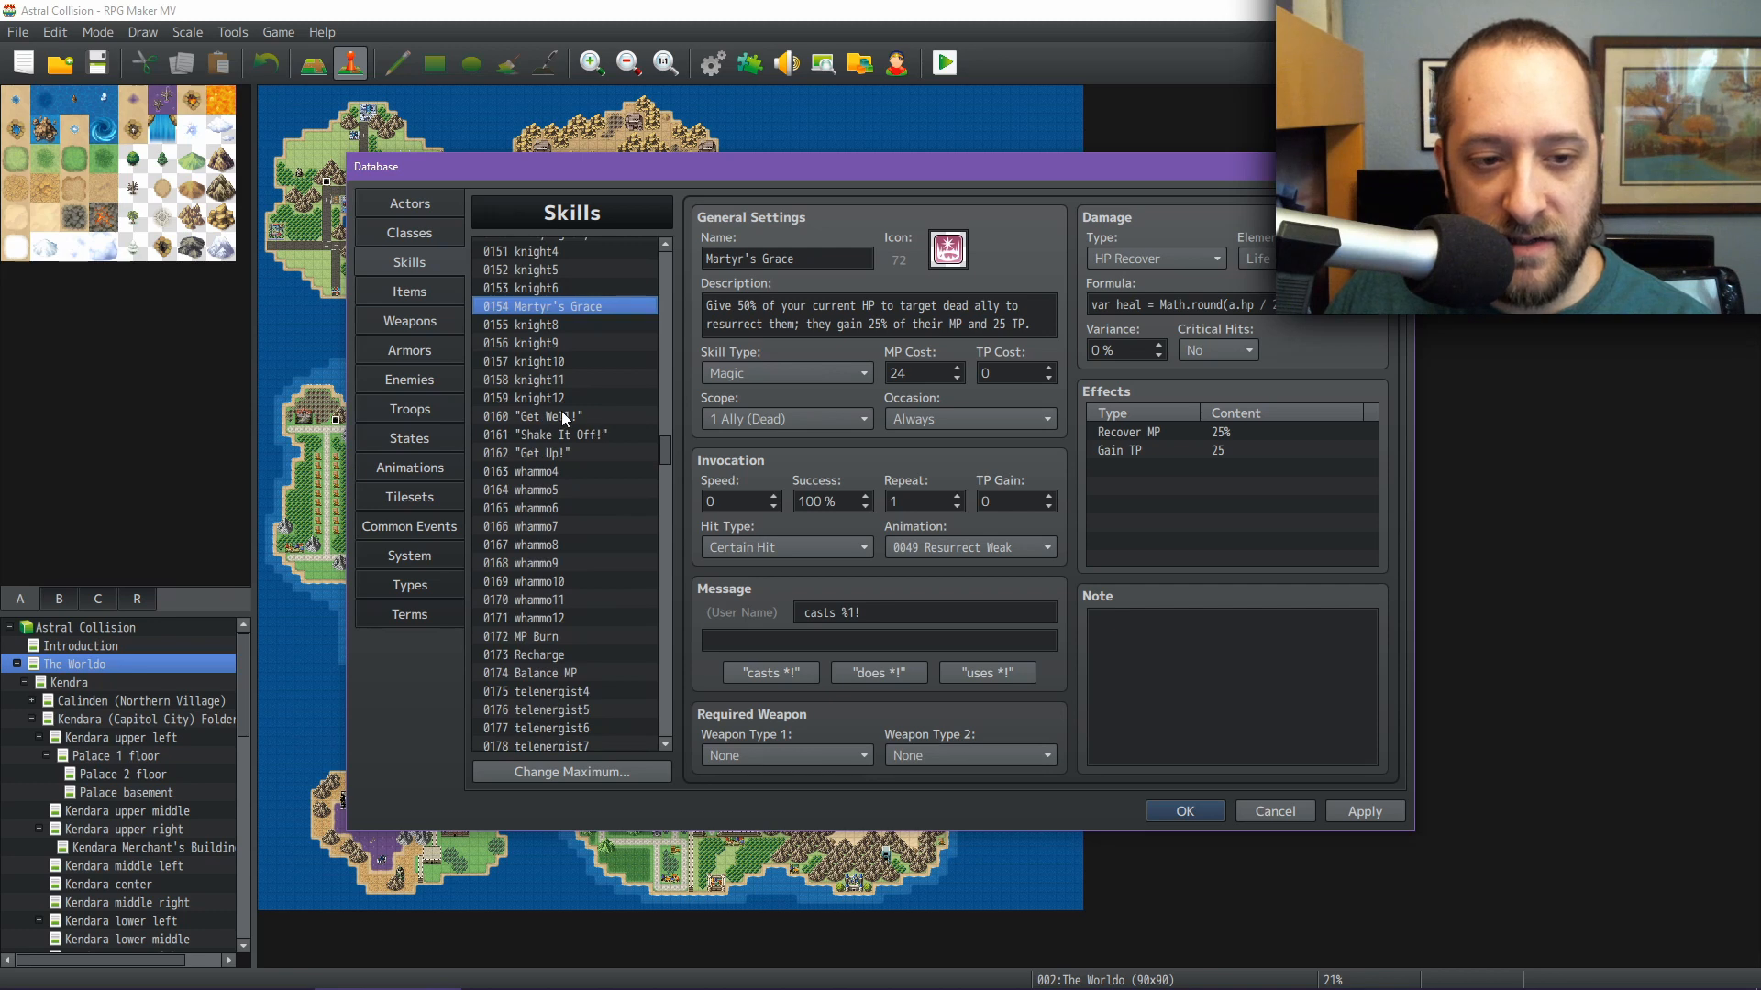
click(564, 413)
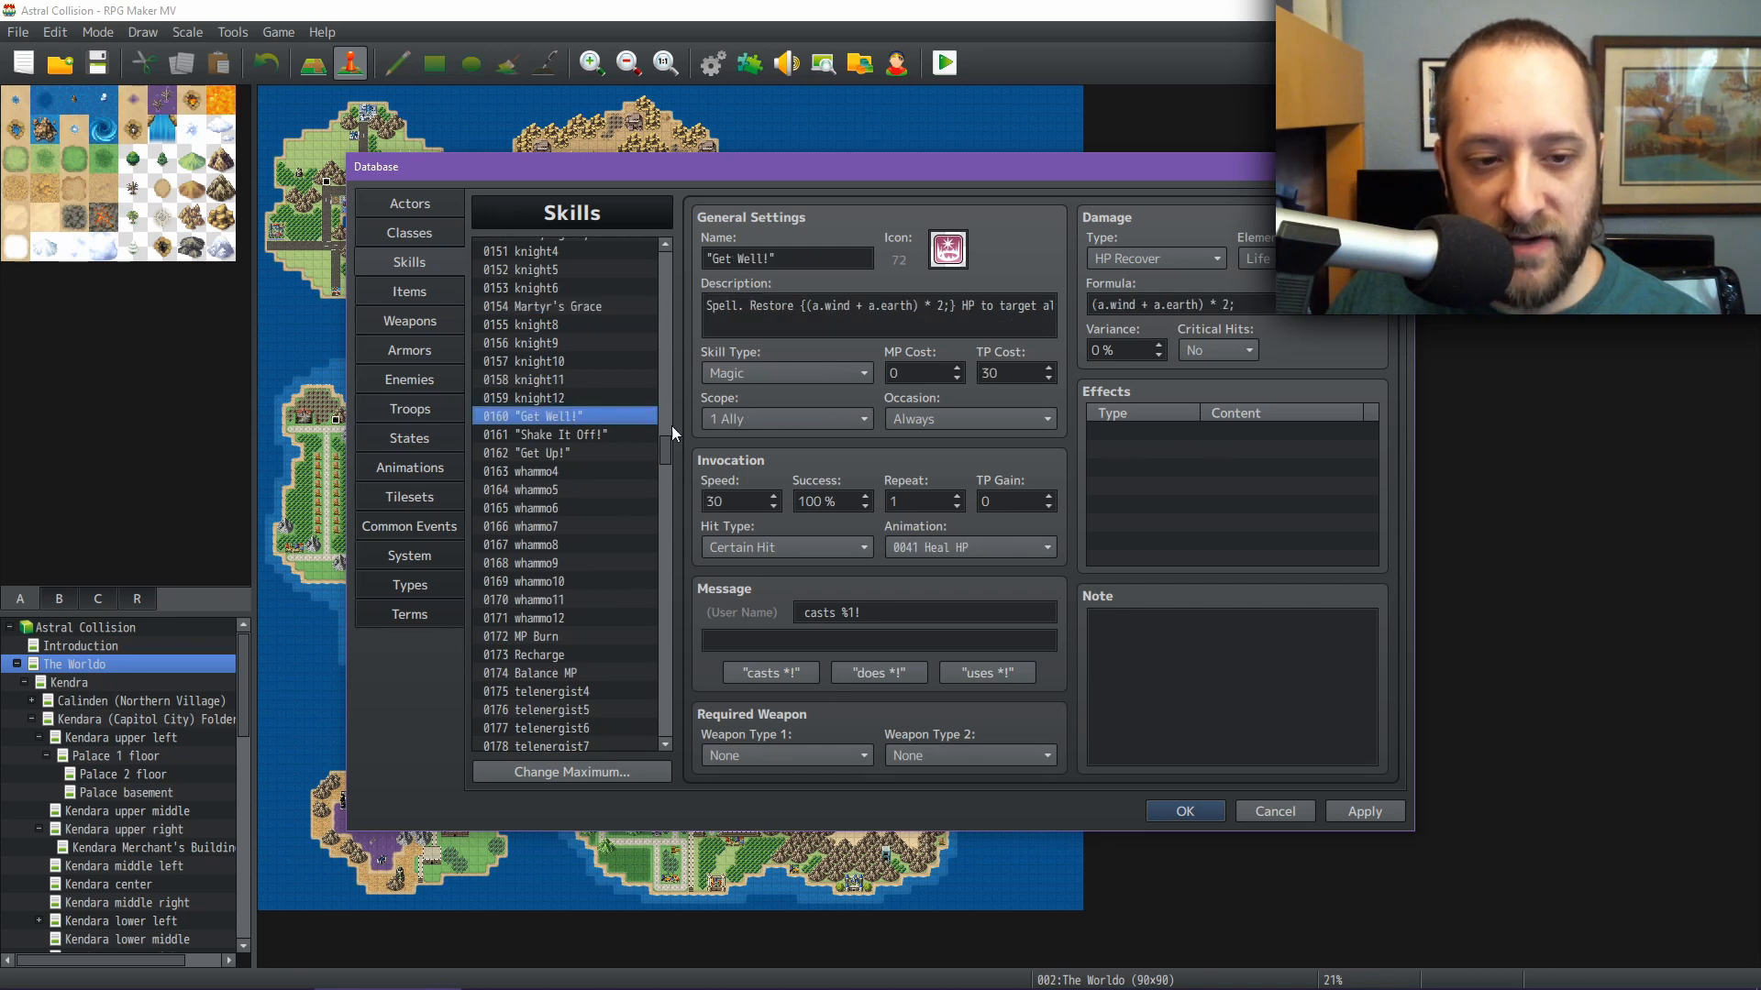
click(587, 434)
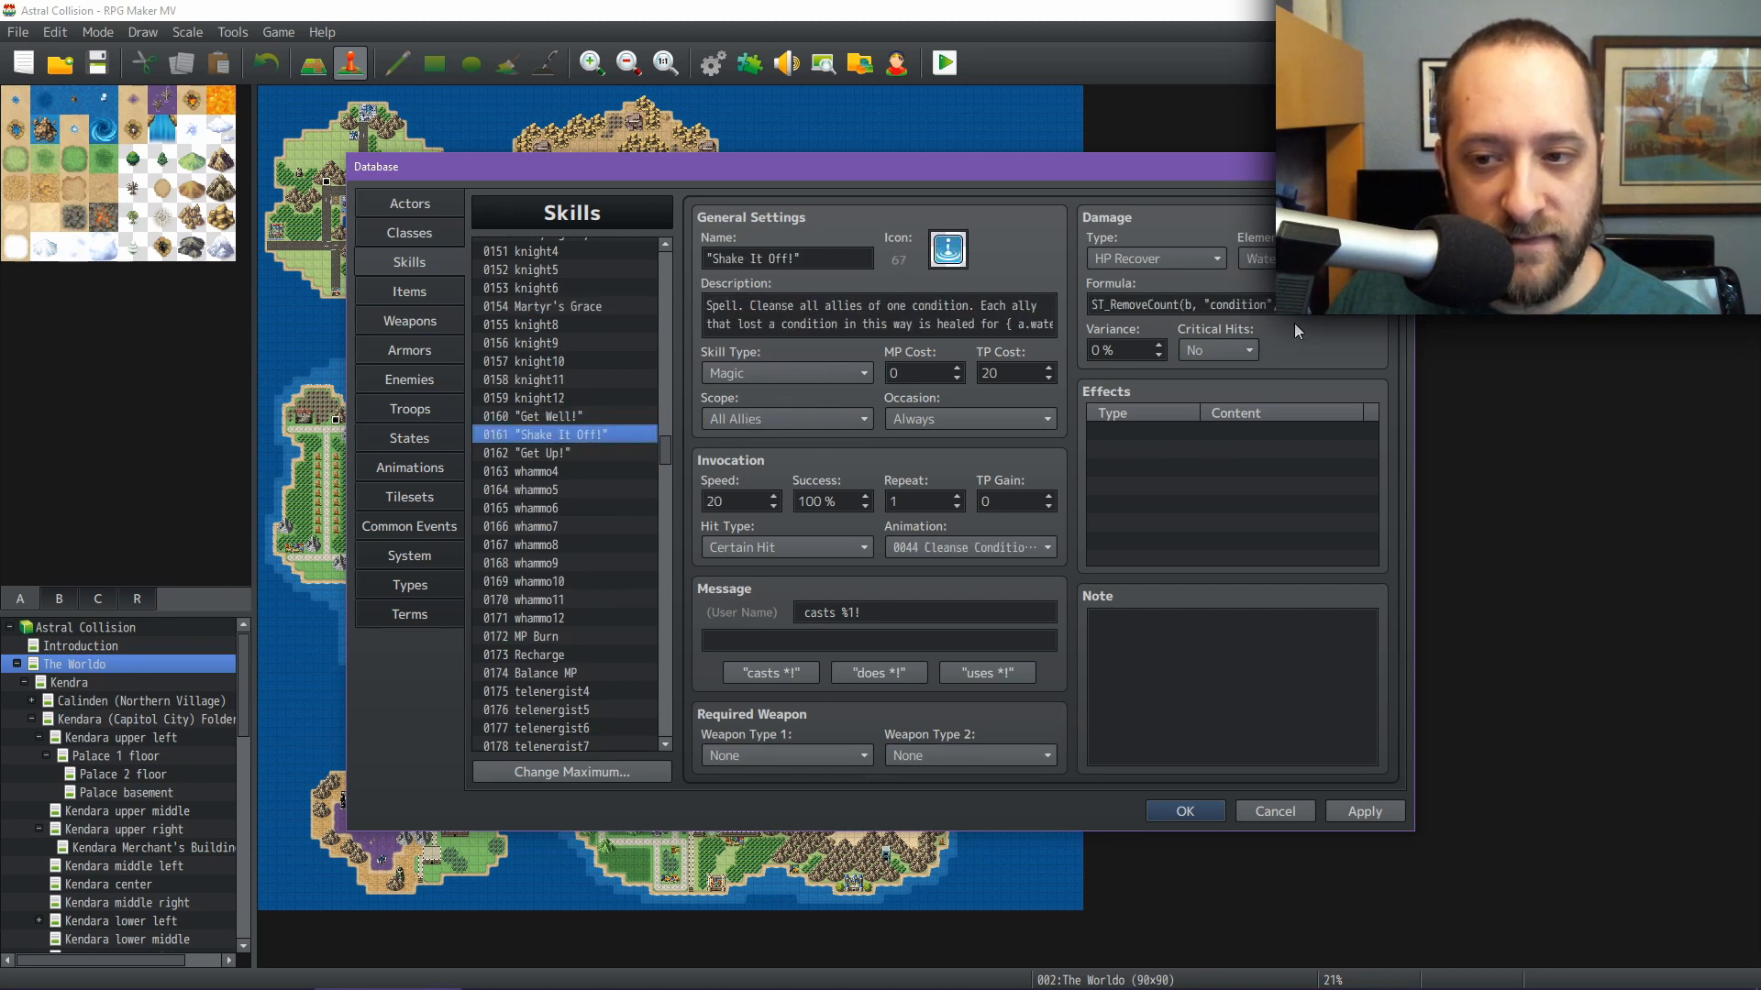
click(585, 453)
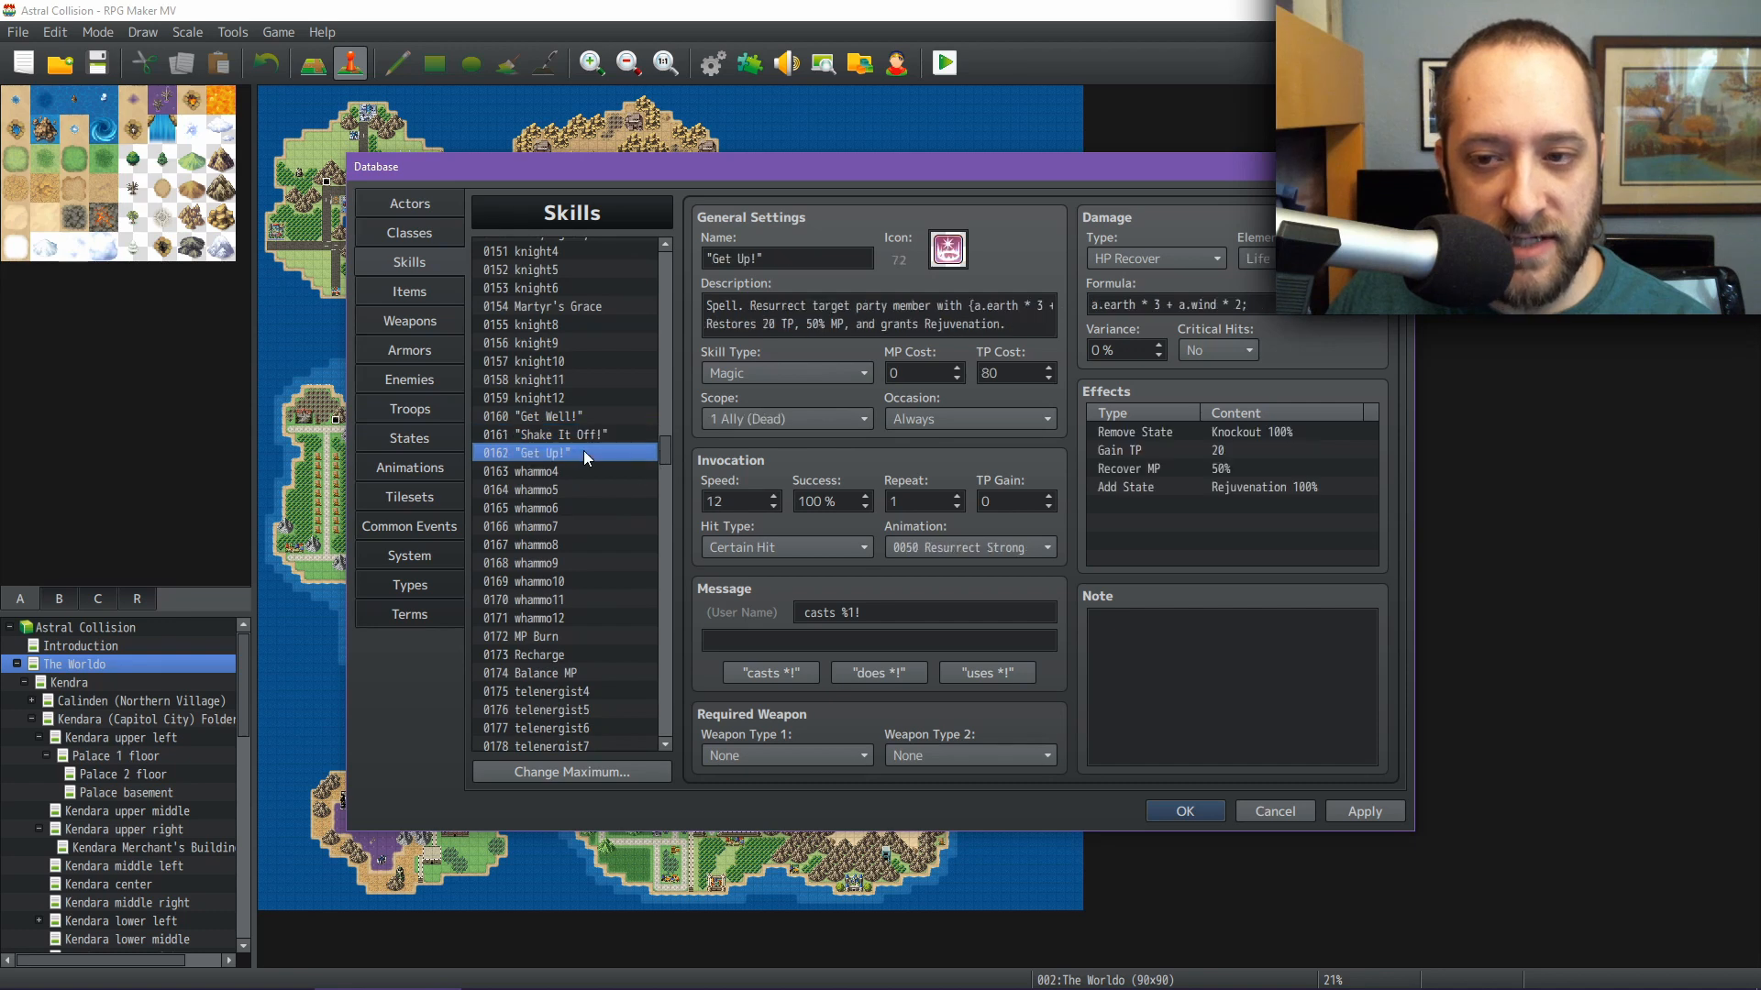
View the MP Burn skill, and read Recharge's damage formula from the tpgain variable through to its healing expression
scroll(584, 452, down, 3)
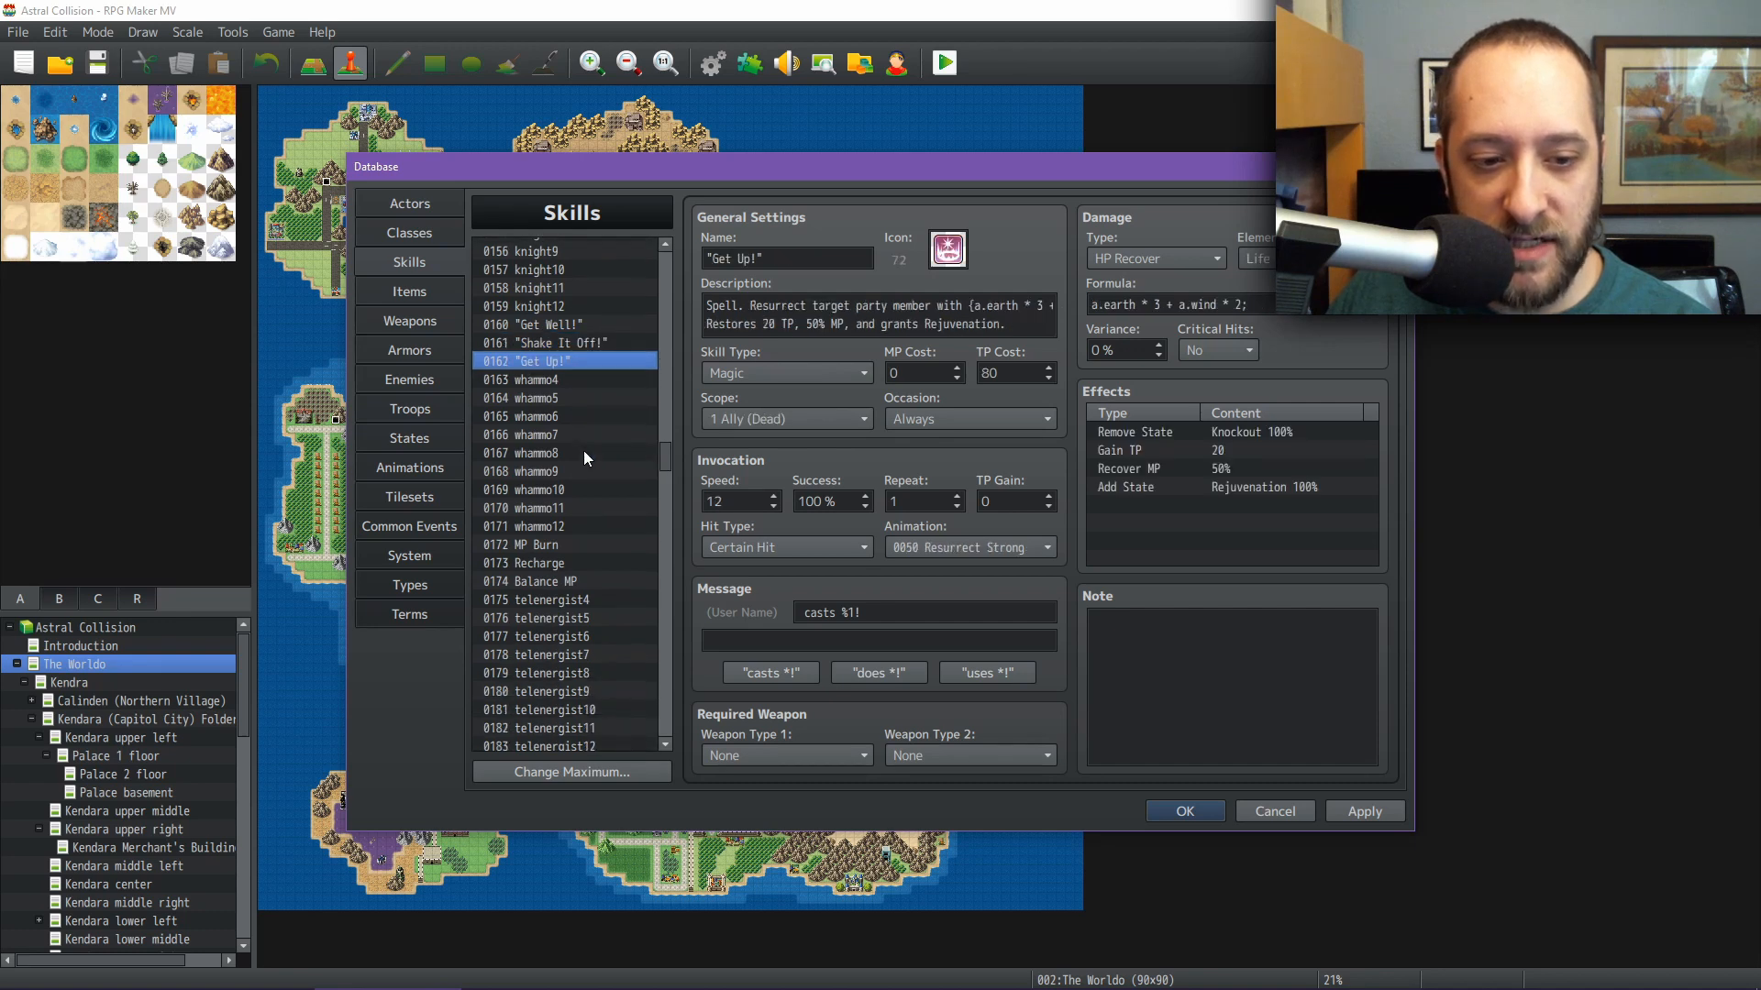
click(556, 473)
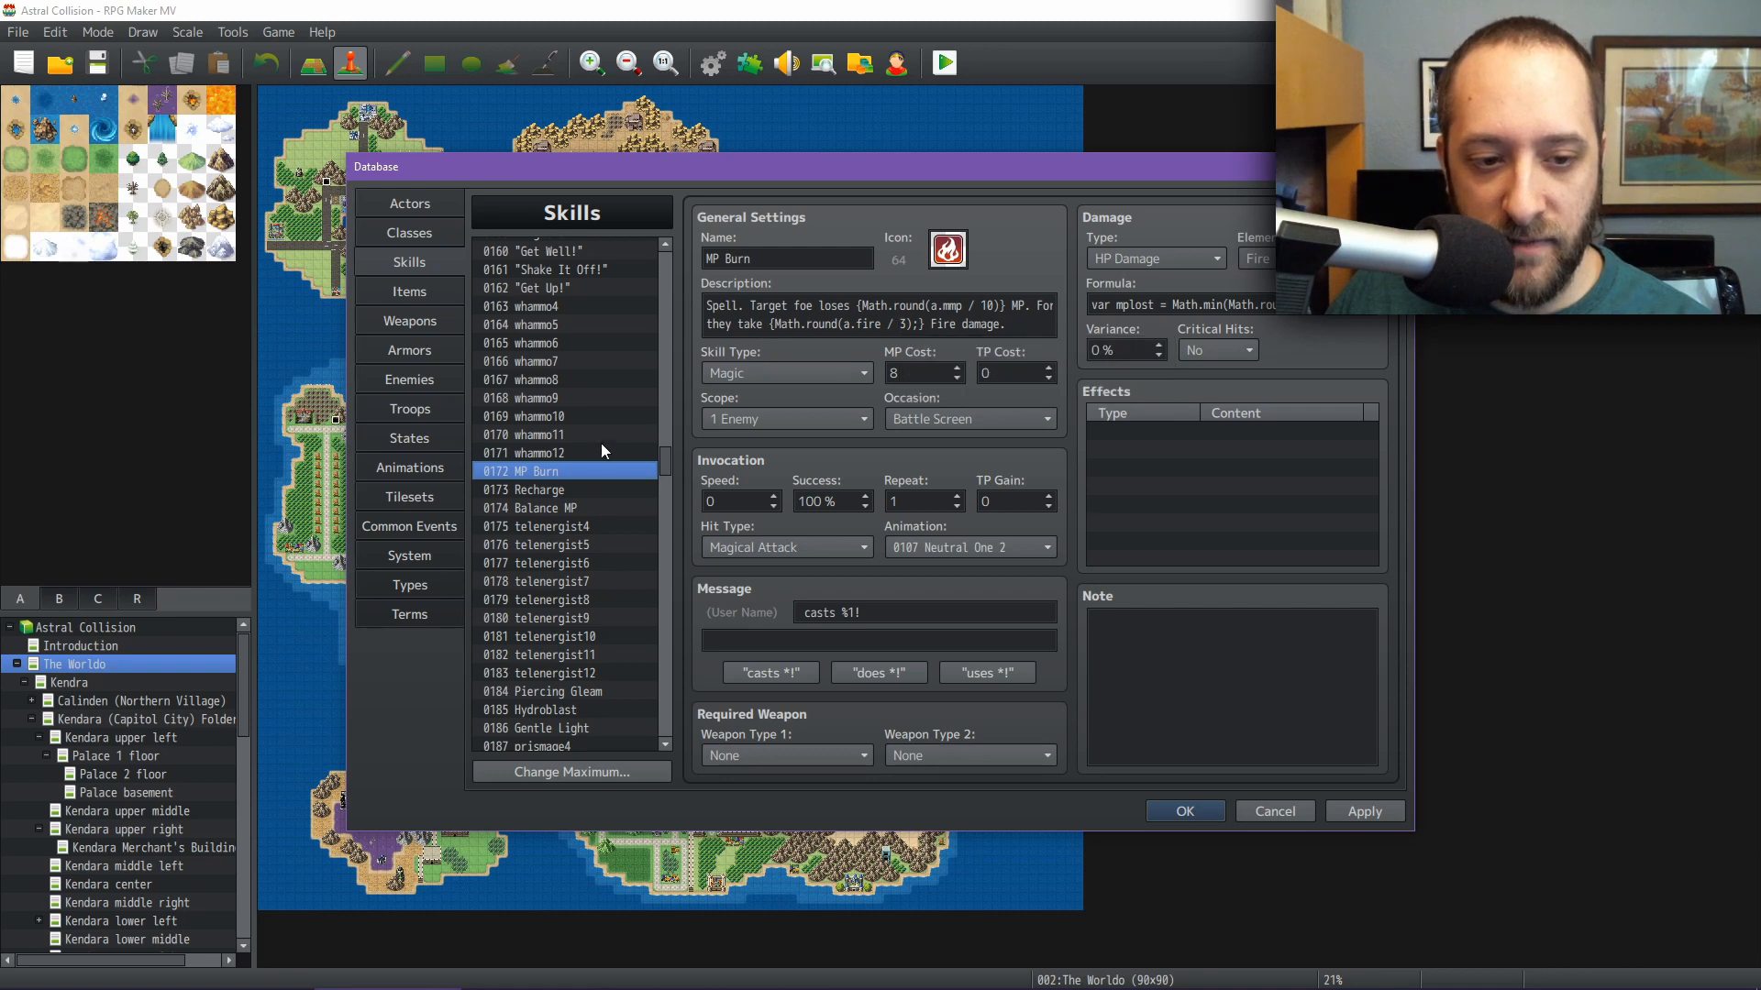
click(569, 488)
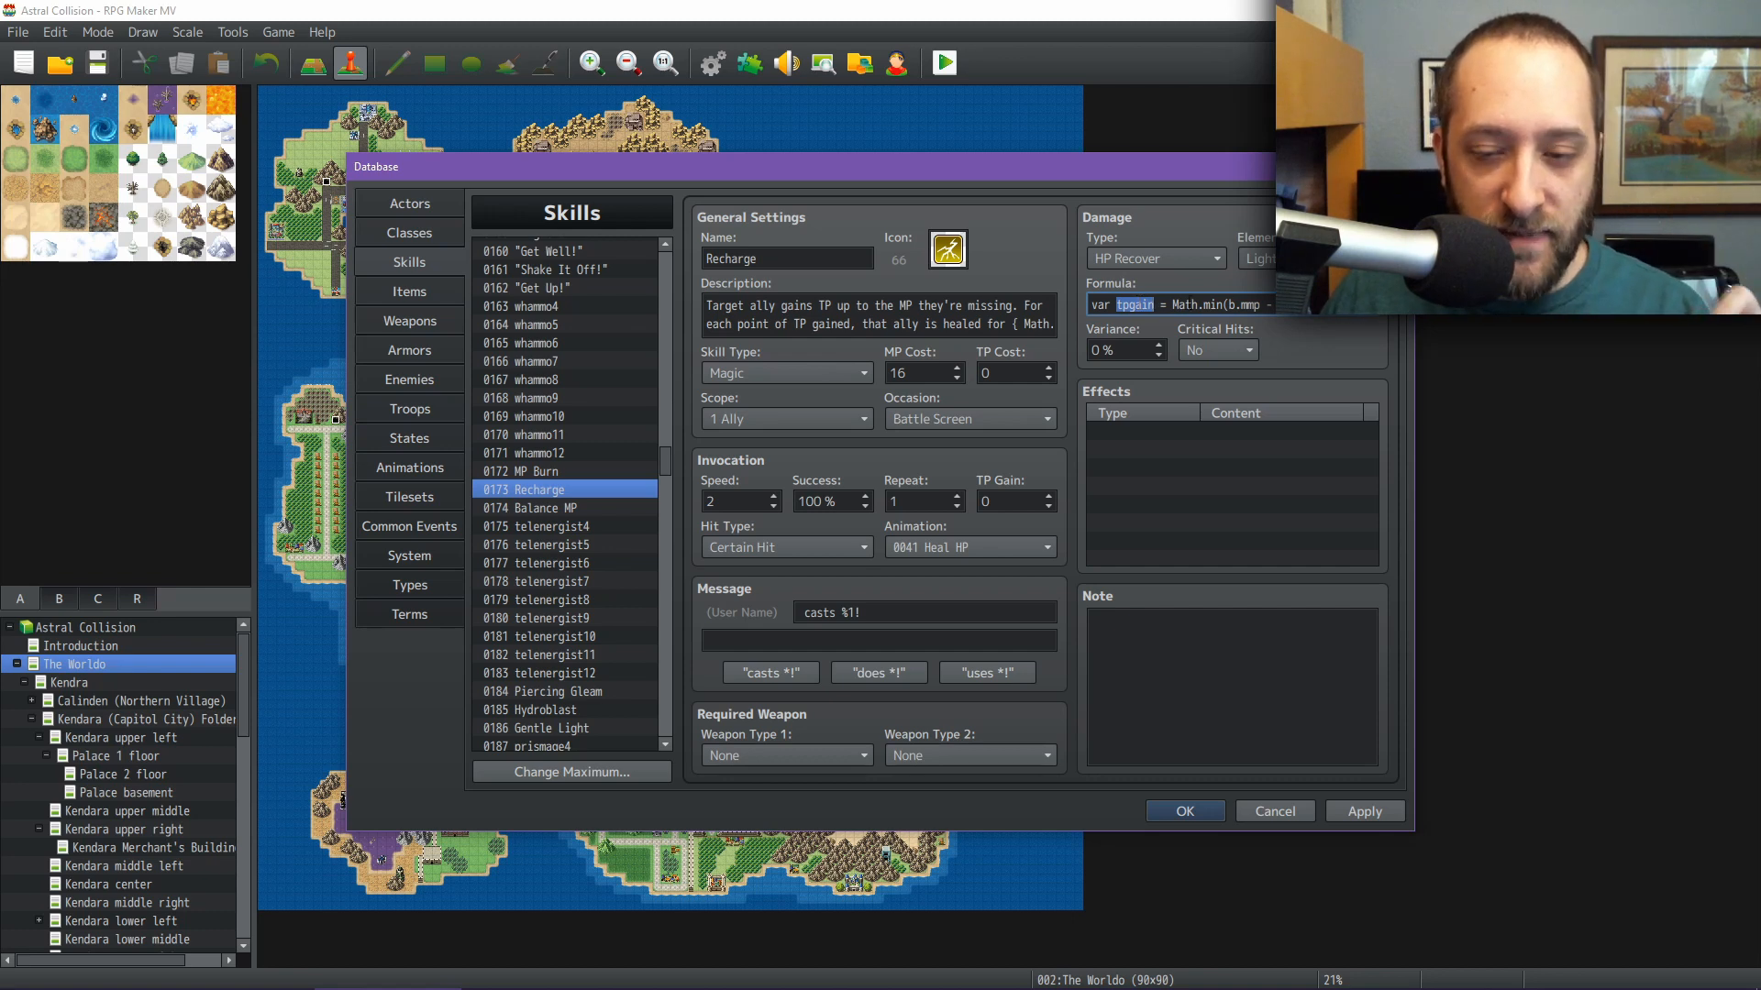
key(Right)
key(Right)
key(Right)
key(Right)
key(Right)
key(Right)
key(Right)
key(Right)
key(Right)
key(Right)
key(Right)
key(Right)
key(Right)
key(Right)
key(Right)
key(Right)
key(Right)
key(Right)
key(Right)
key(Right)
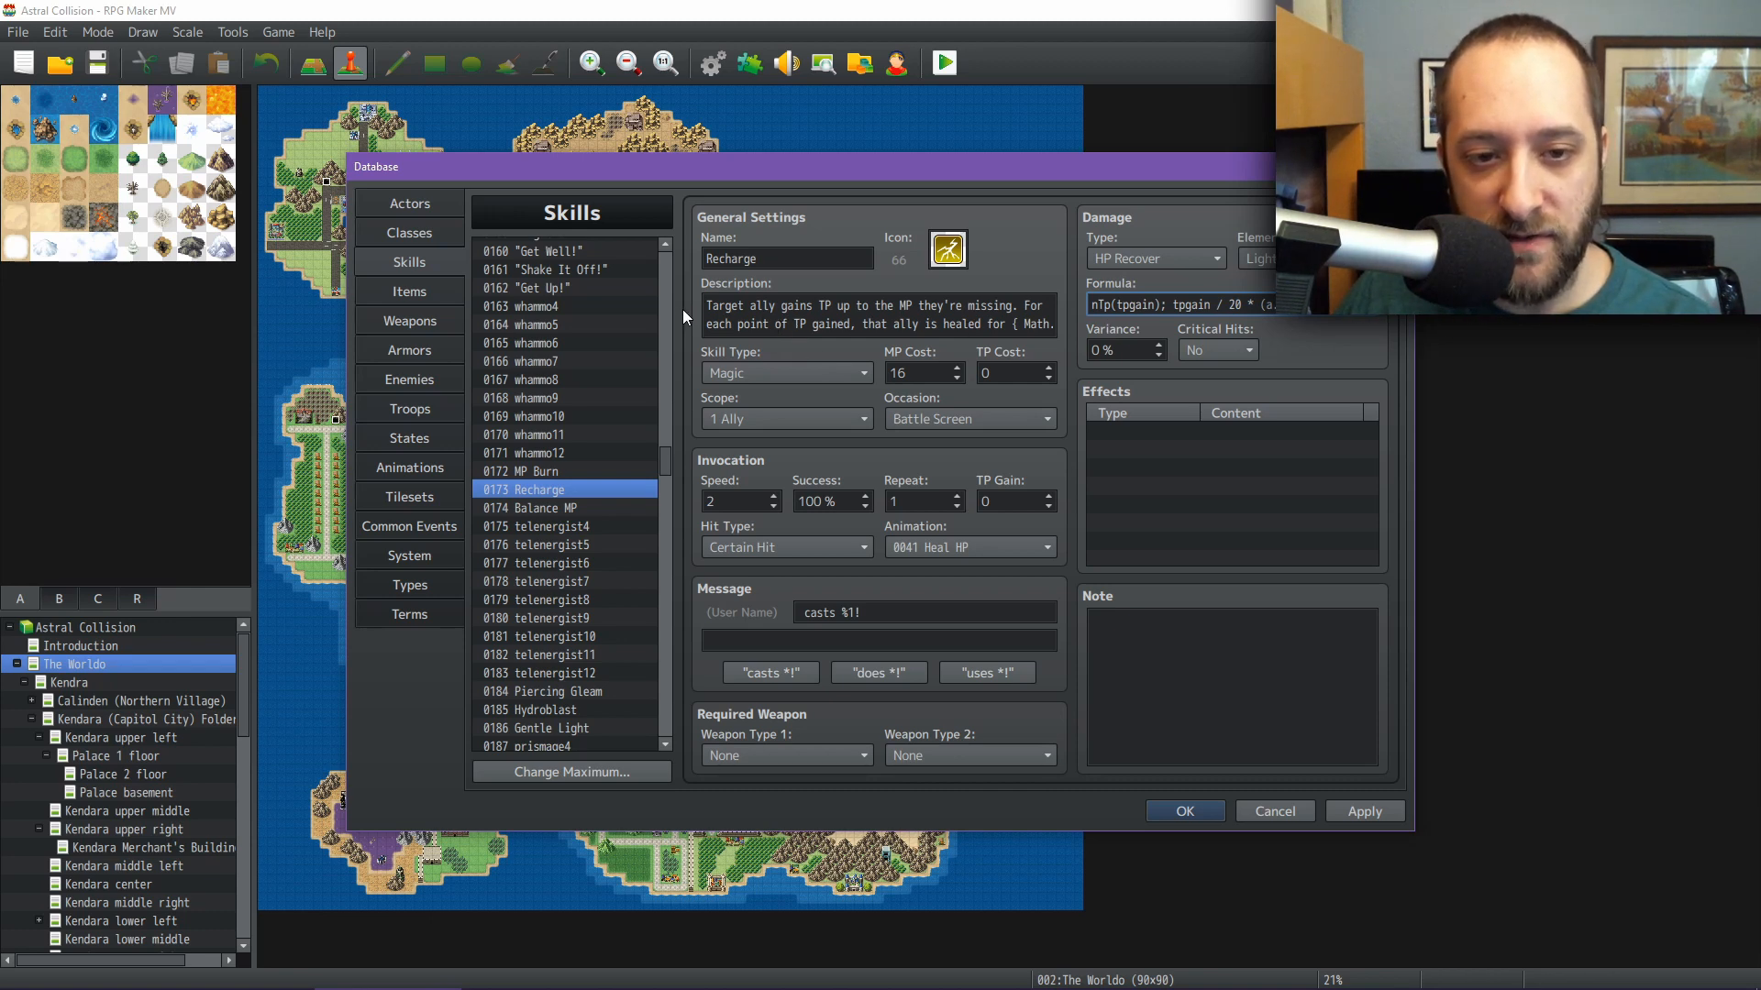
View the Balance MP, Piercing Gleam, Hydroblast and Gentle Light skills in turn
click(575, 507)
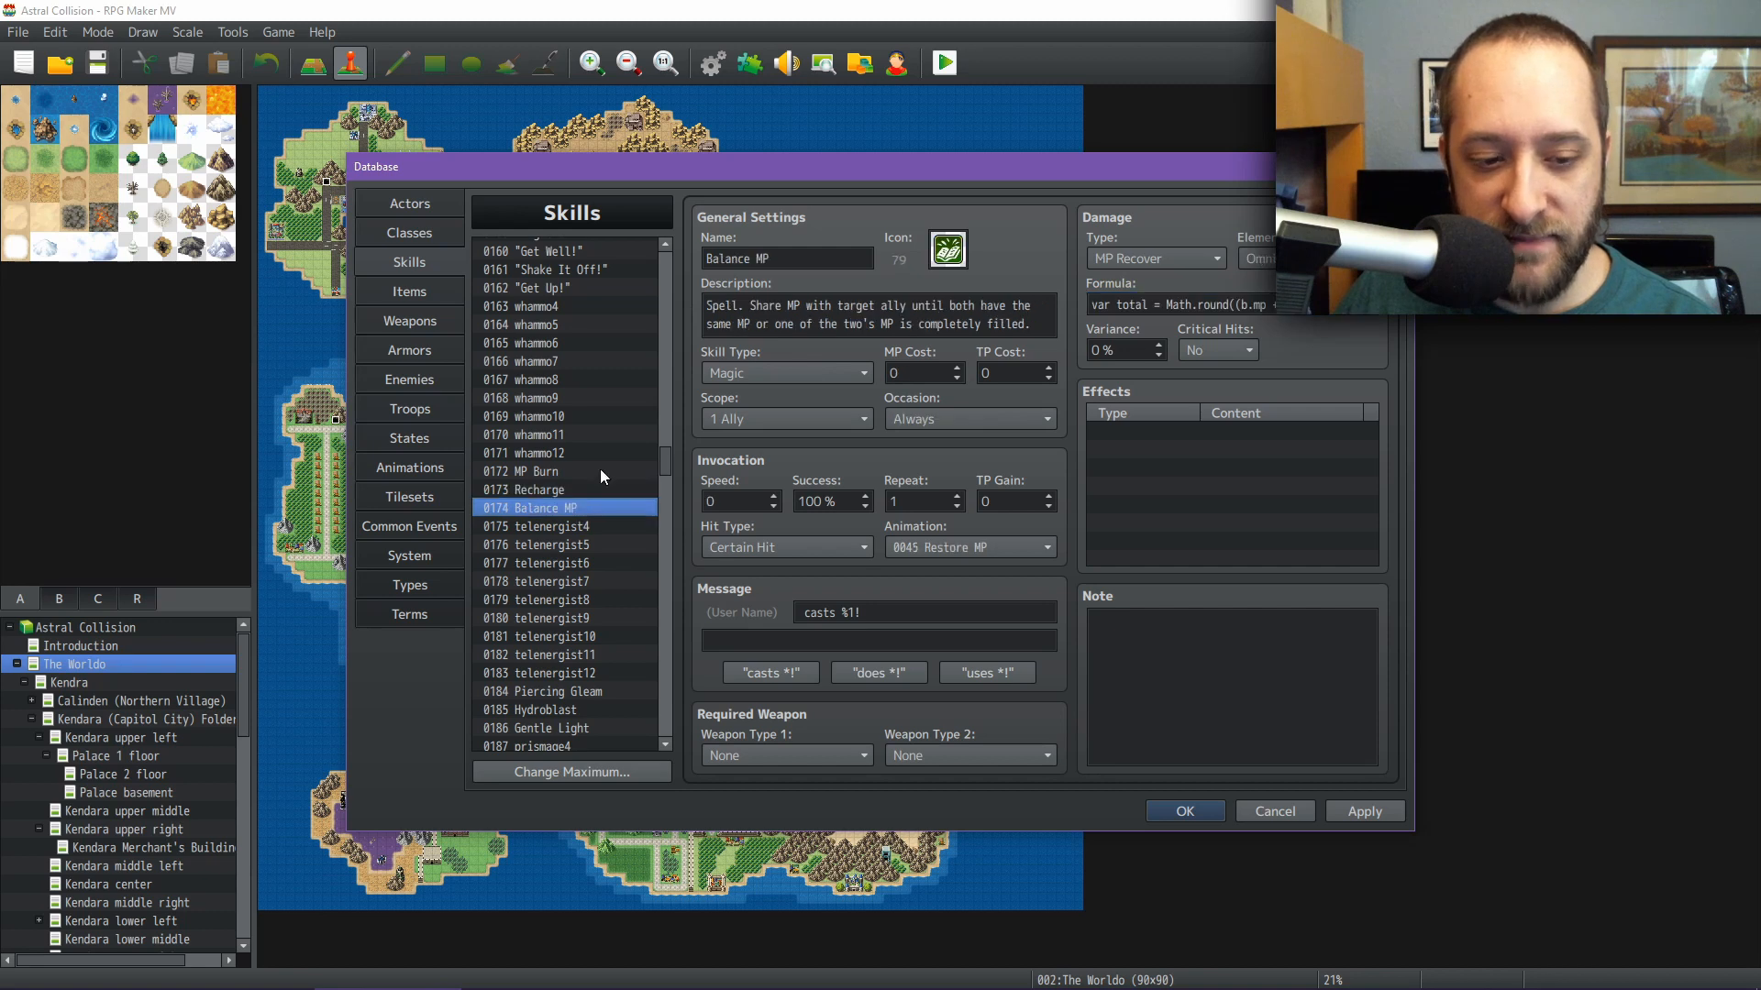
scroll(601, 464, down, 2)
click(590, 583)
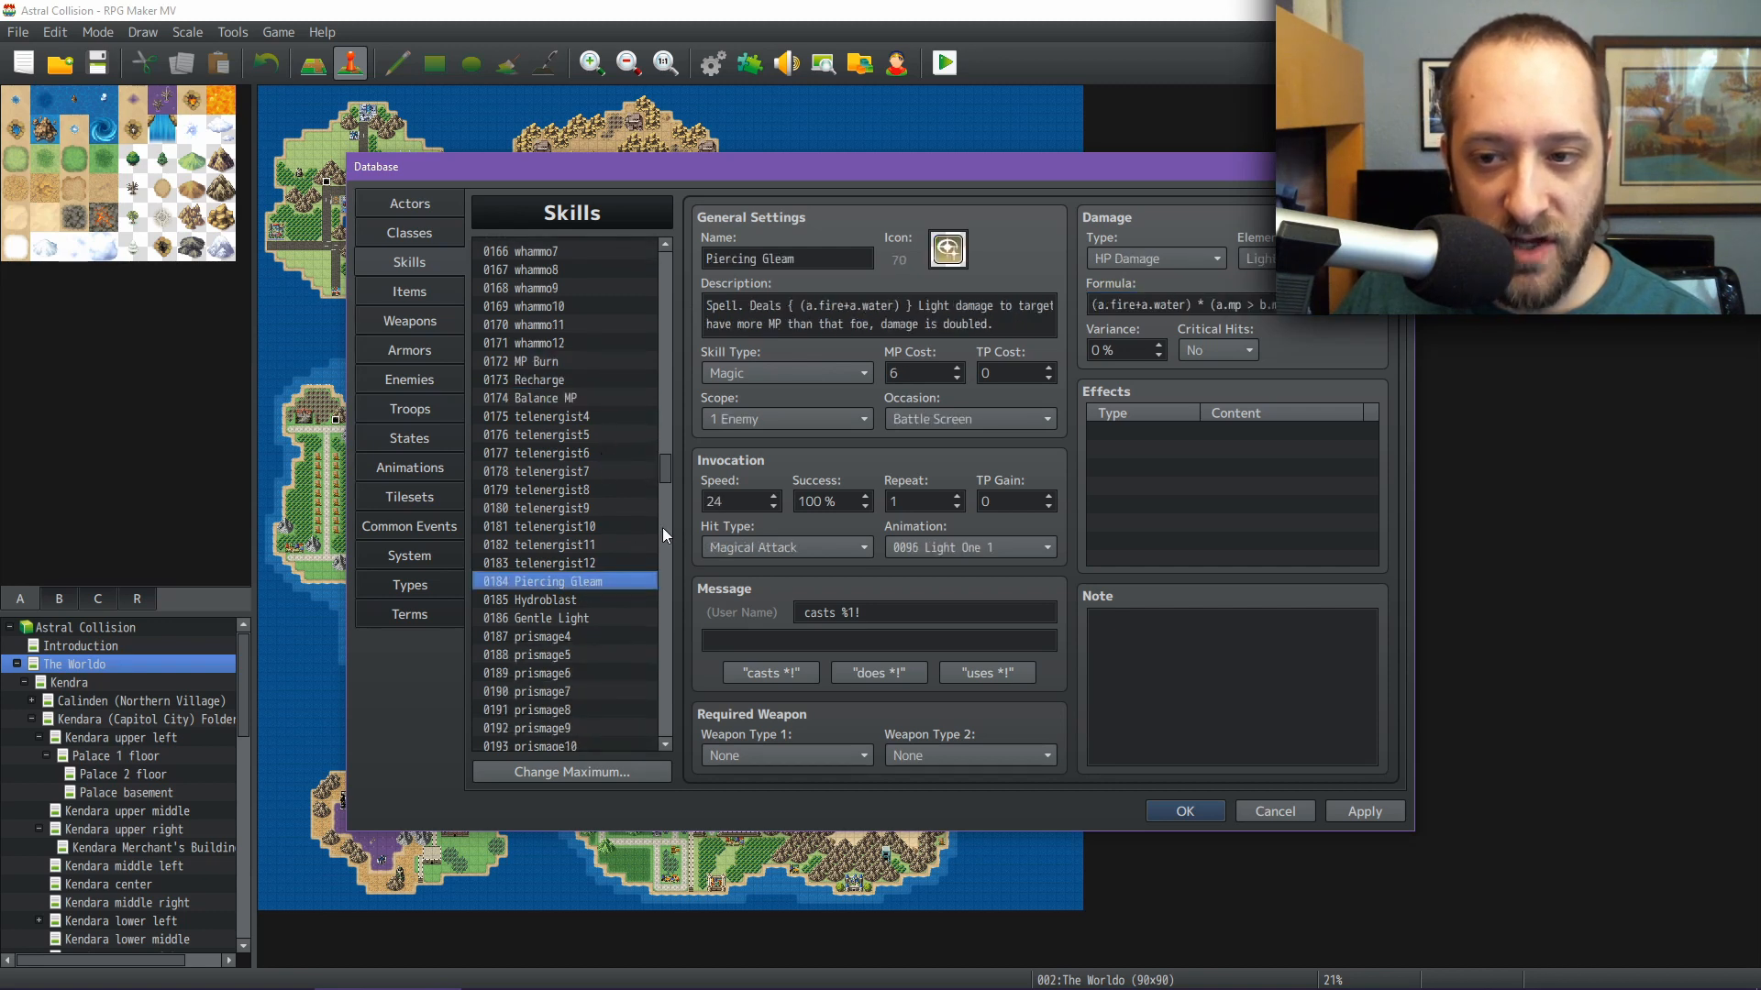
click(544, 600)
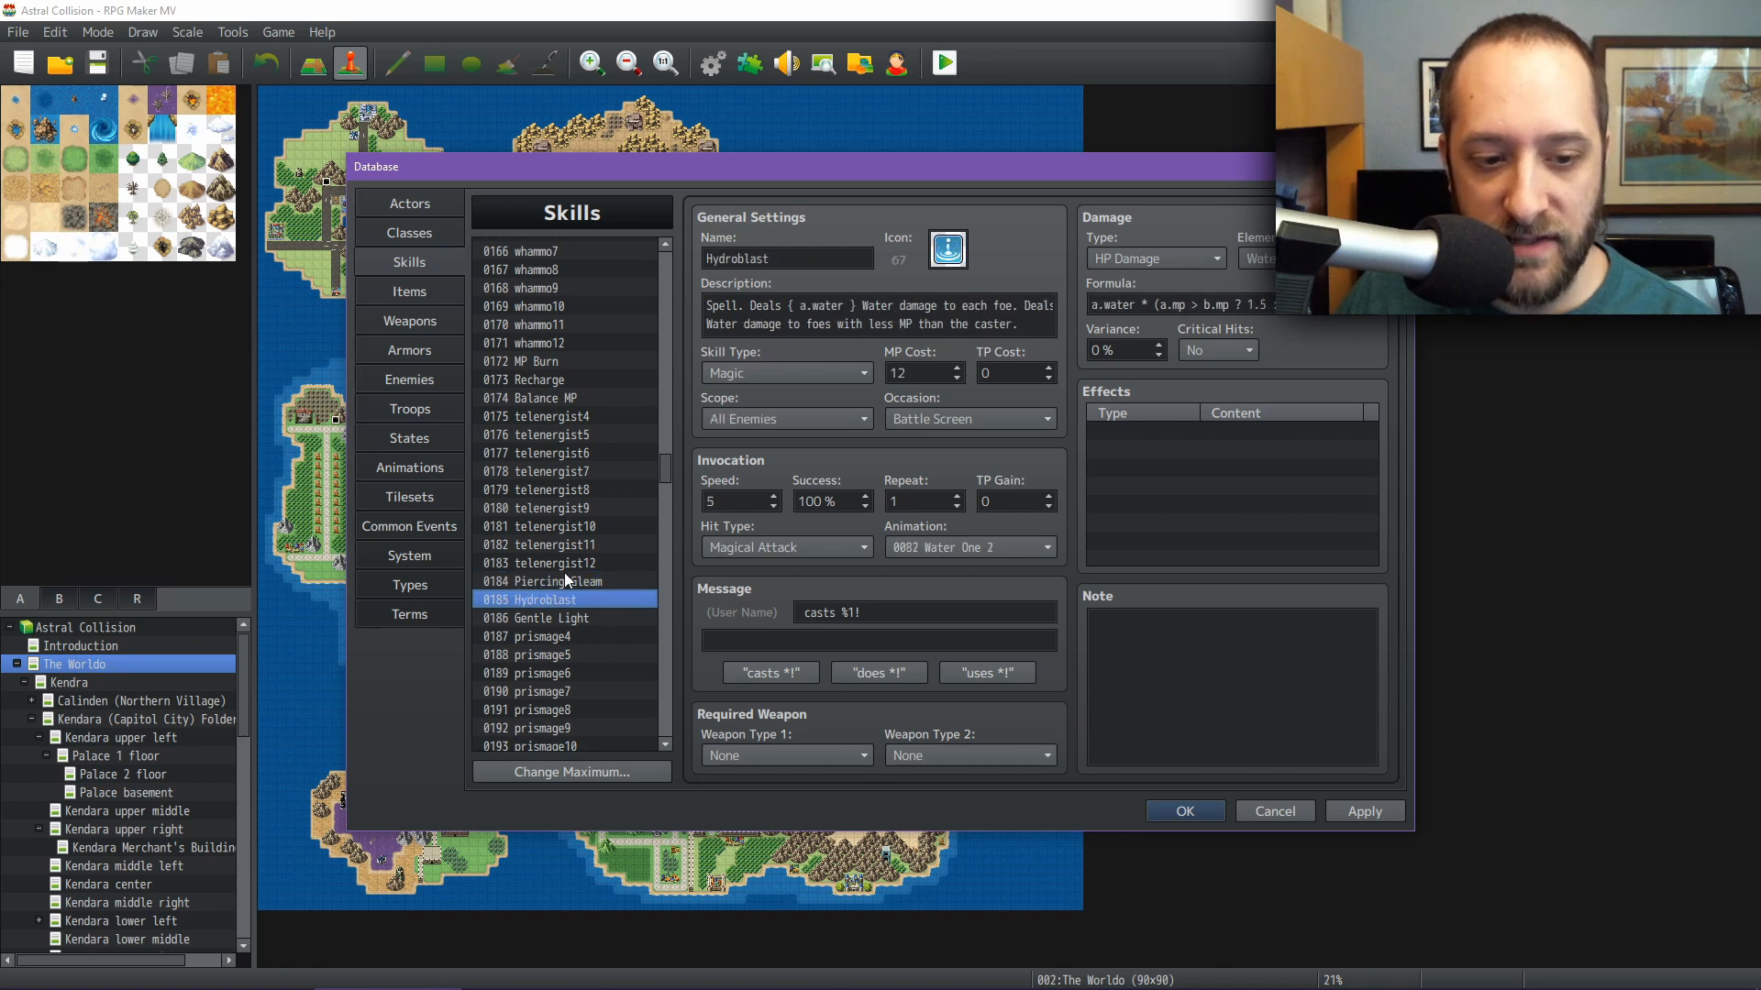
scroll(564, 577, down, 2)
click(582, 506)
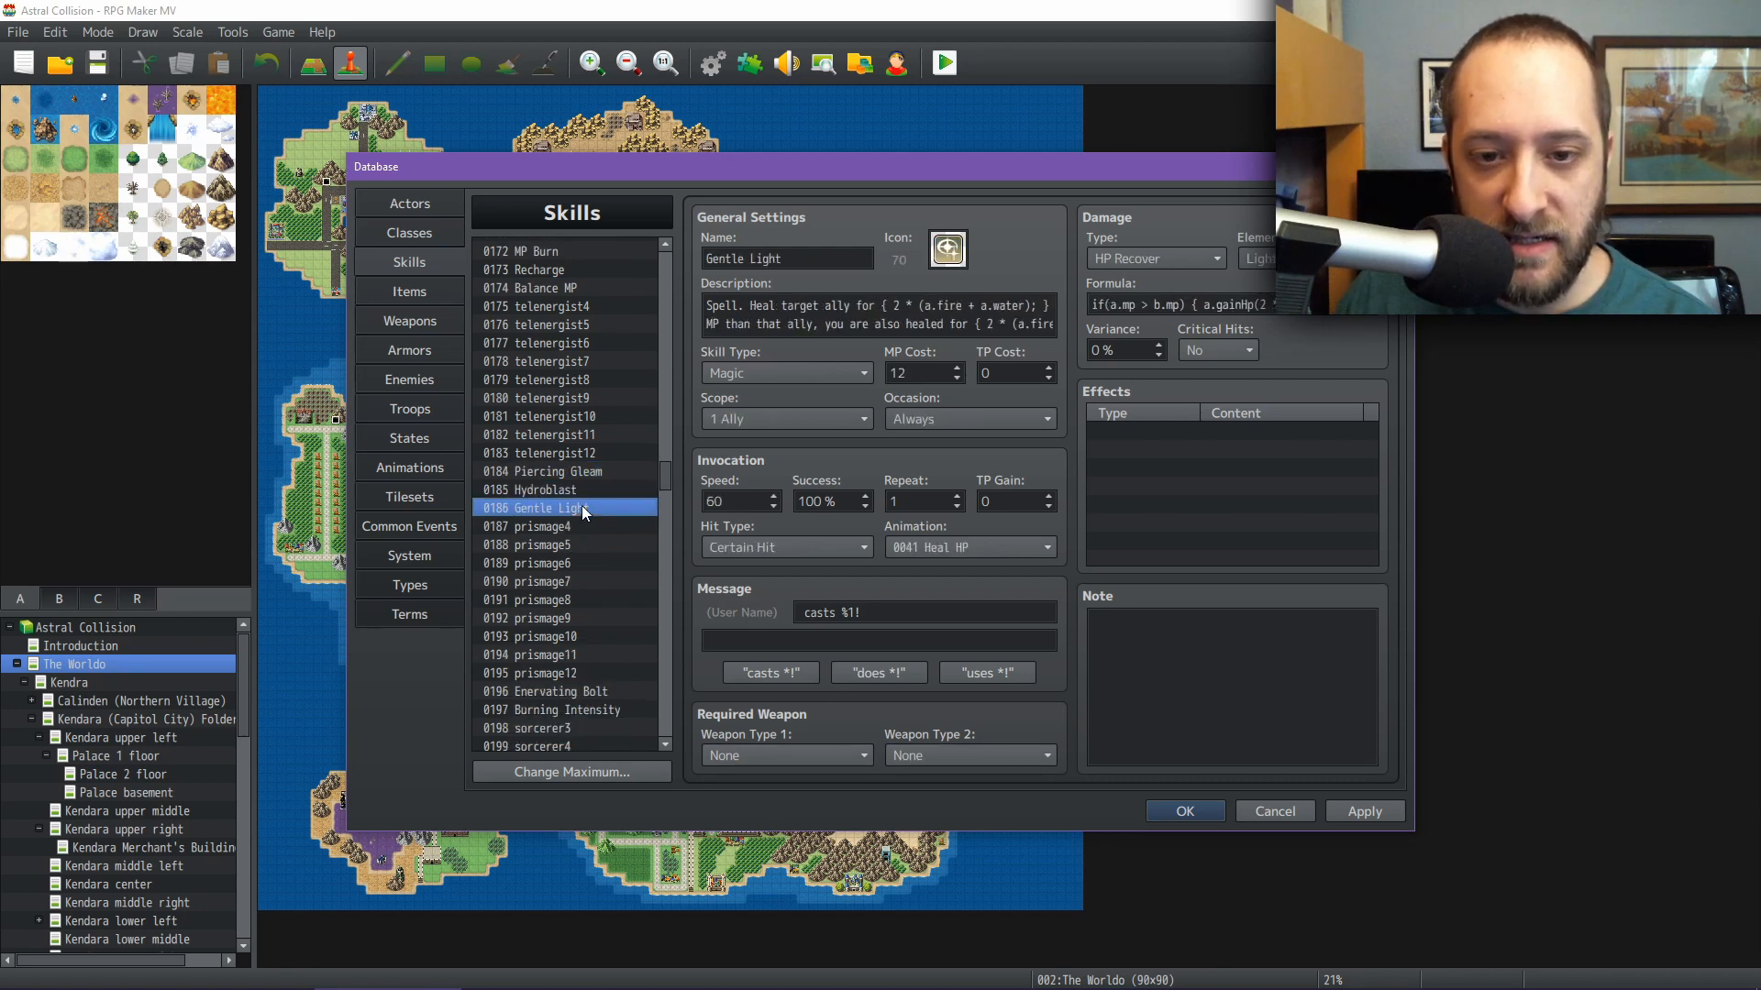
Examine the FormatRange expression in Enervating Bolt's description, and read the skill's damage formula to its end
scroll(582, 504, down, 3)
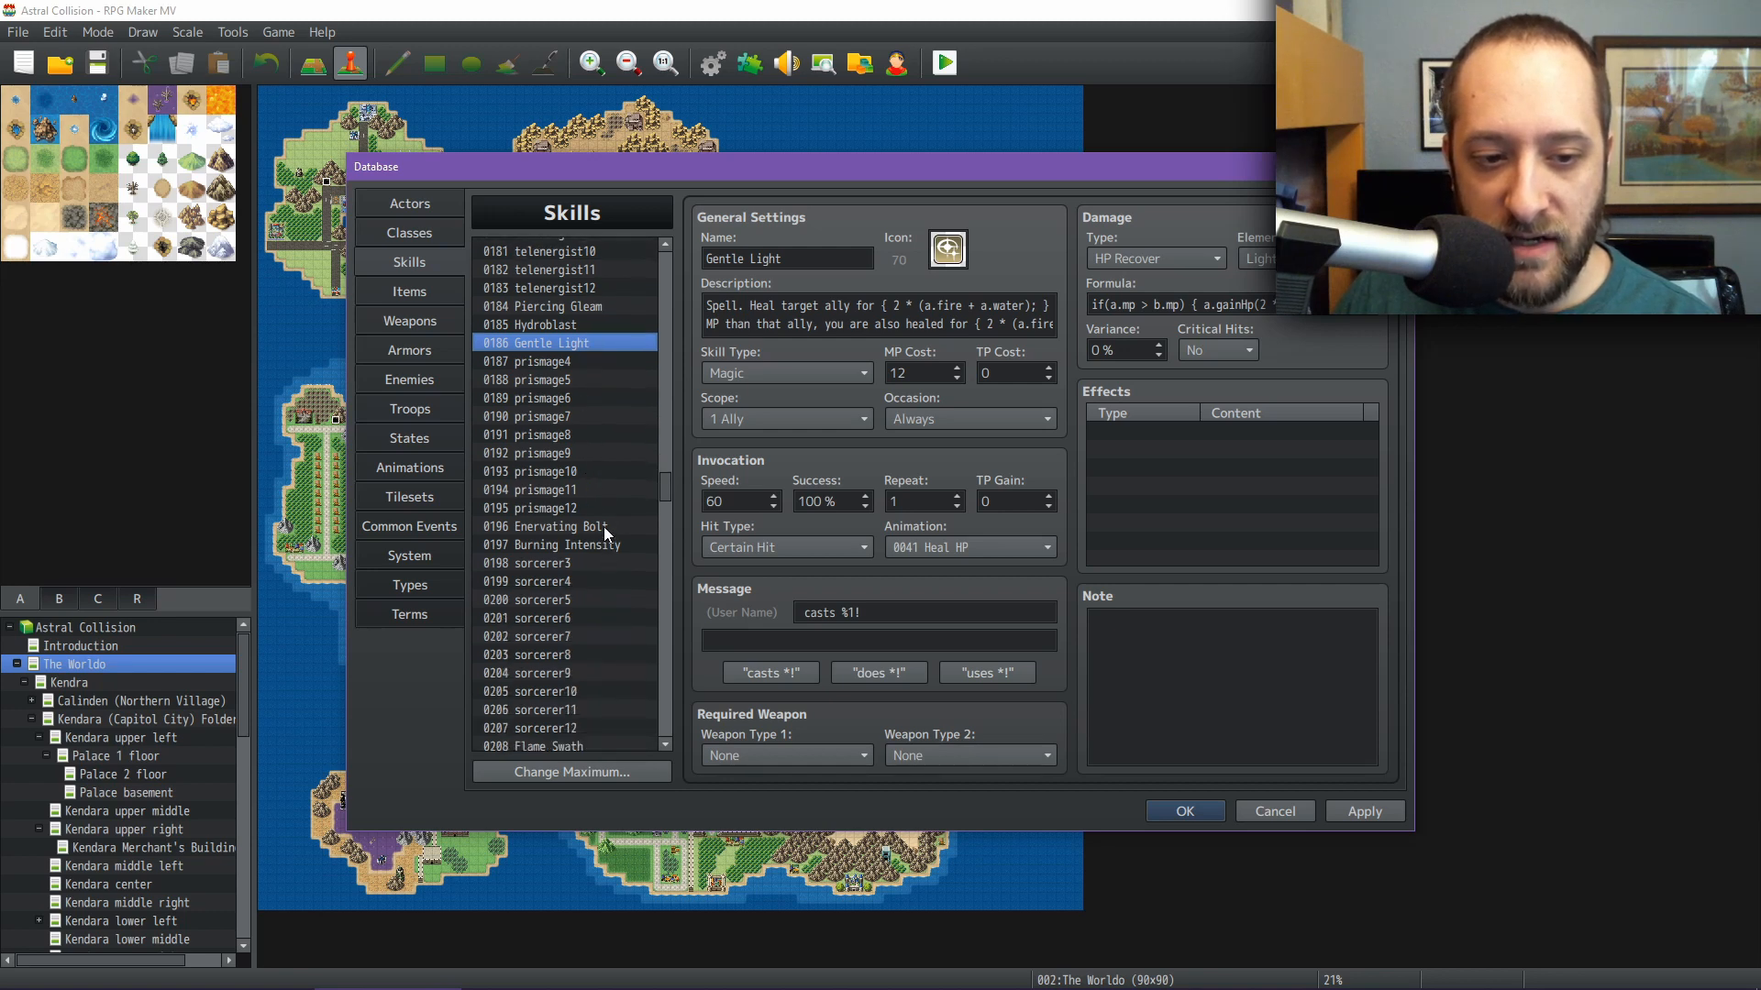
click(603, 526)
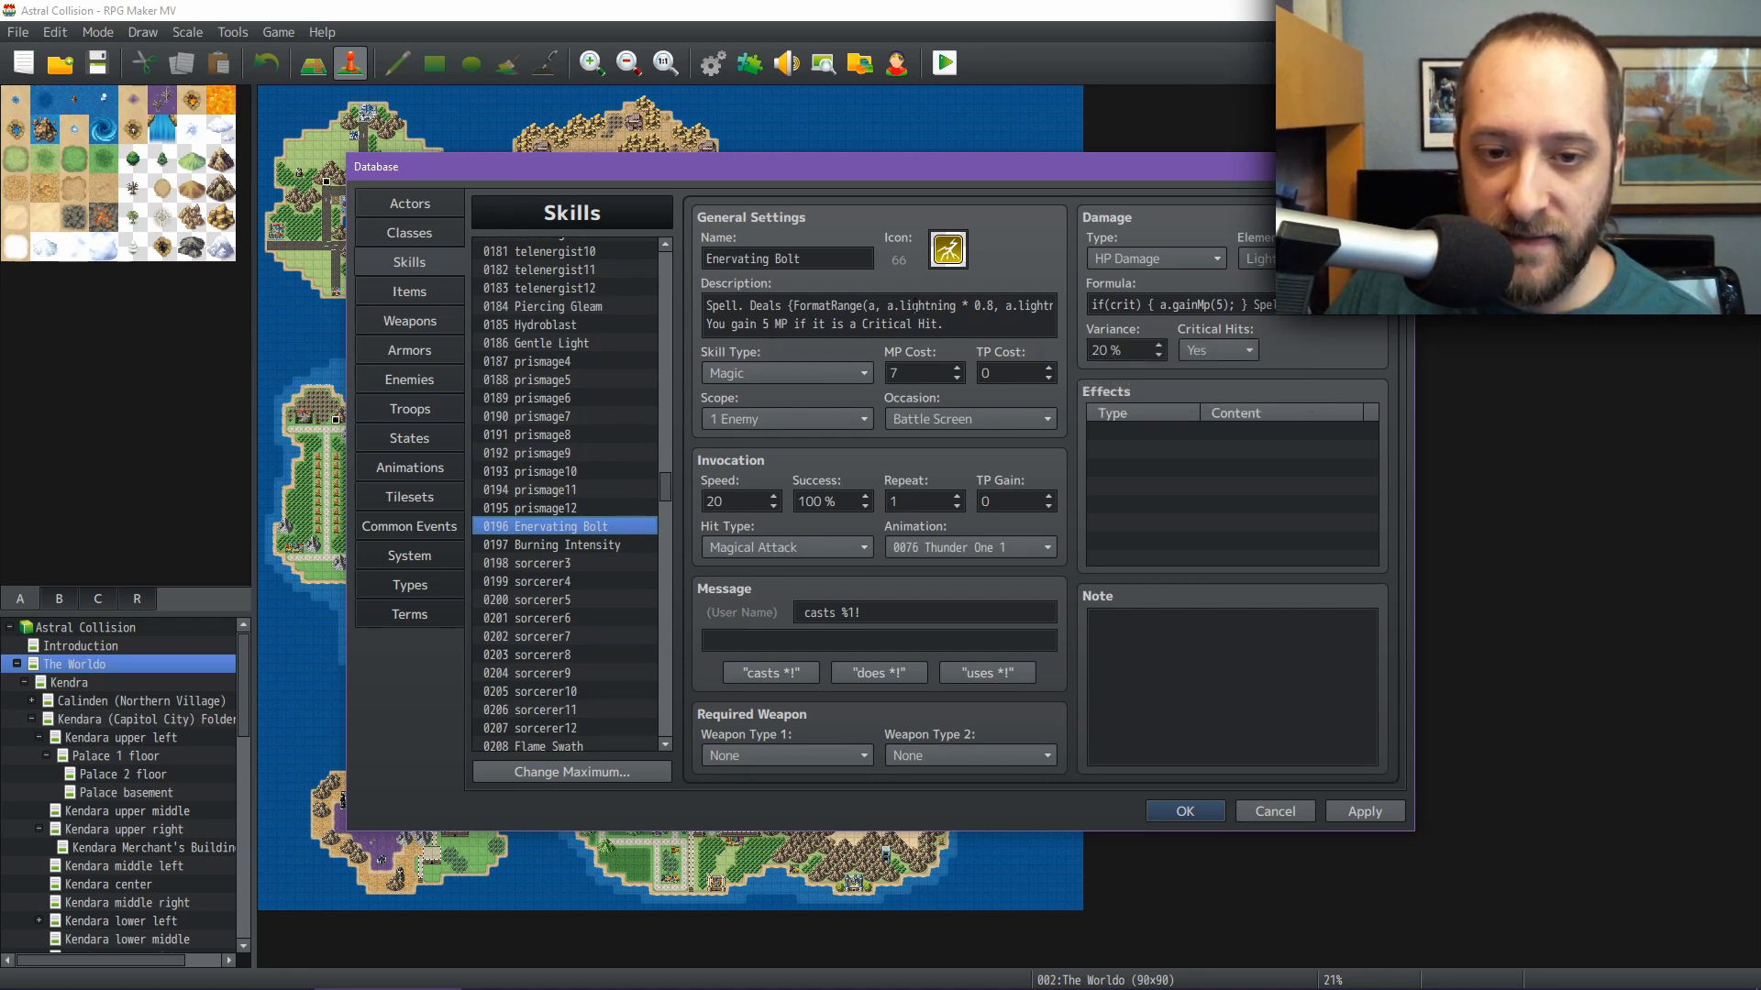
key(ctrl+a)
click(840, 298)
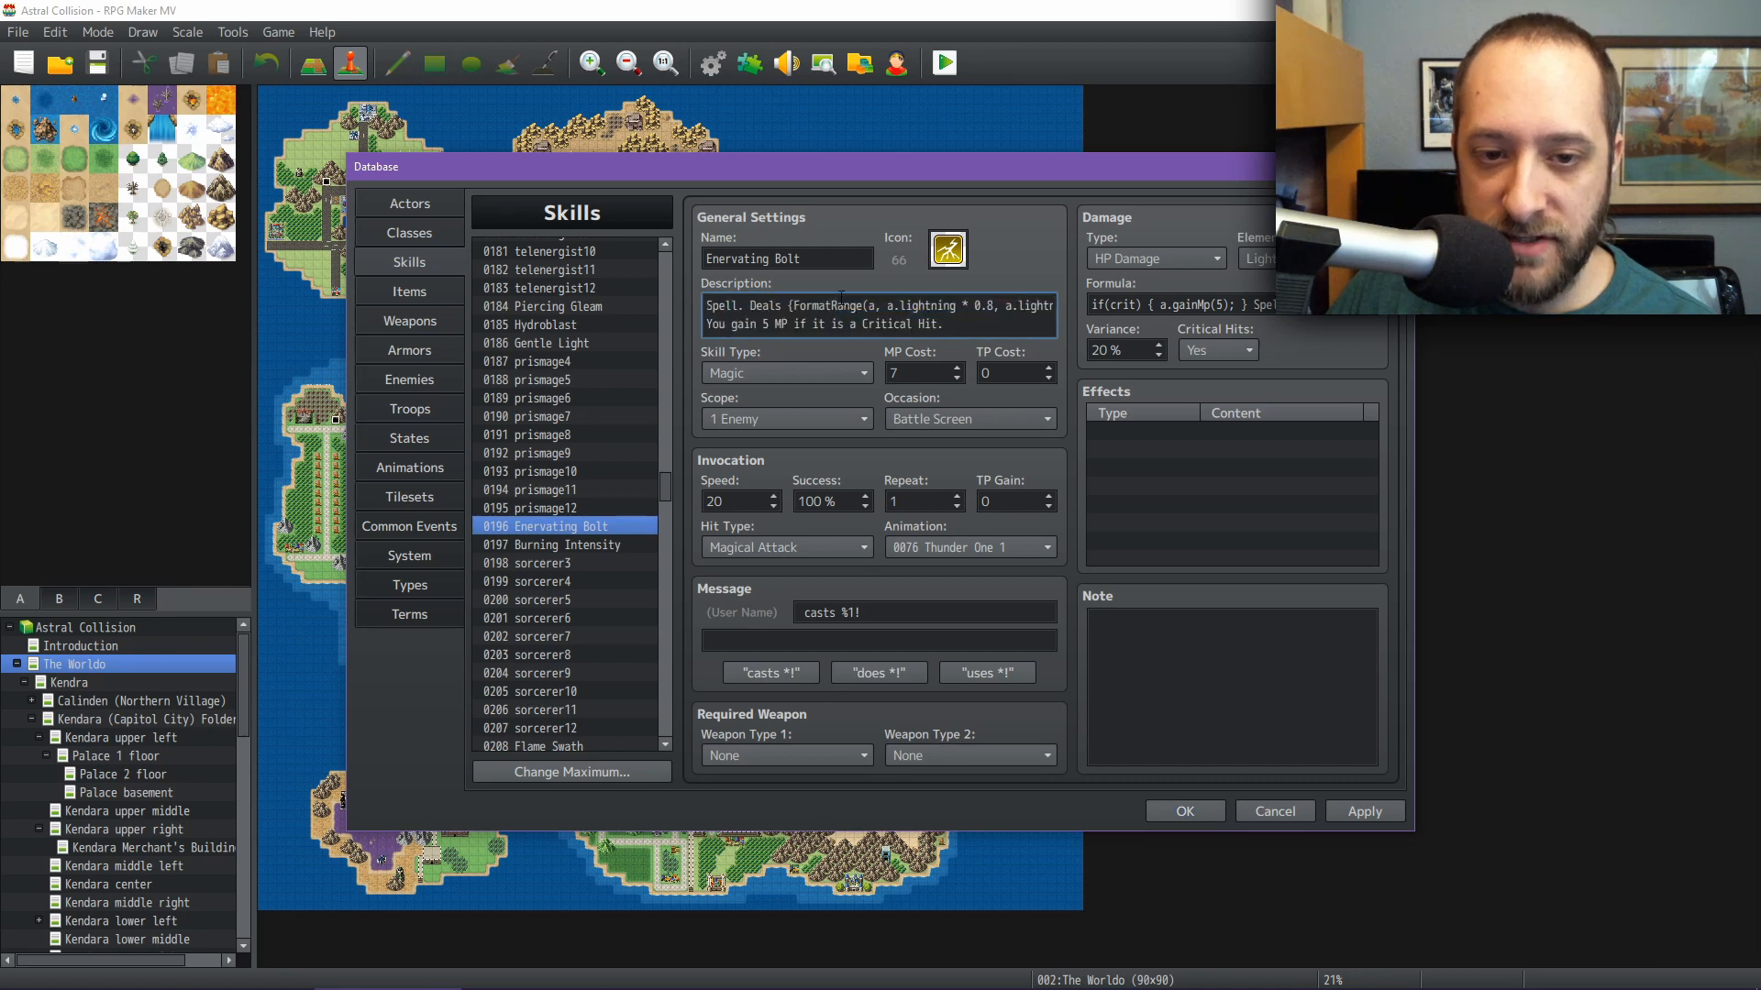
key(Right)
key(Right)
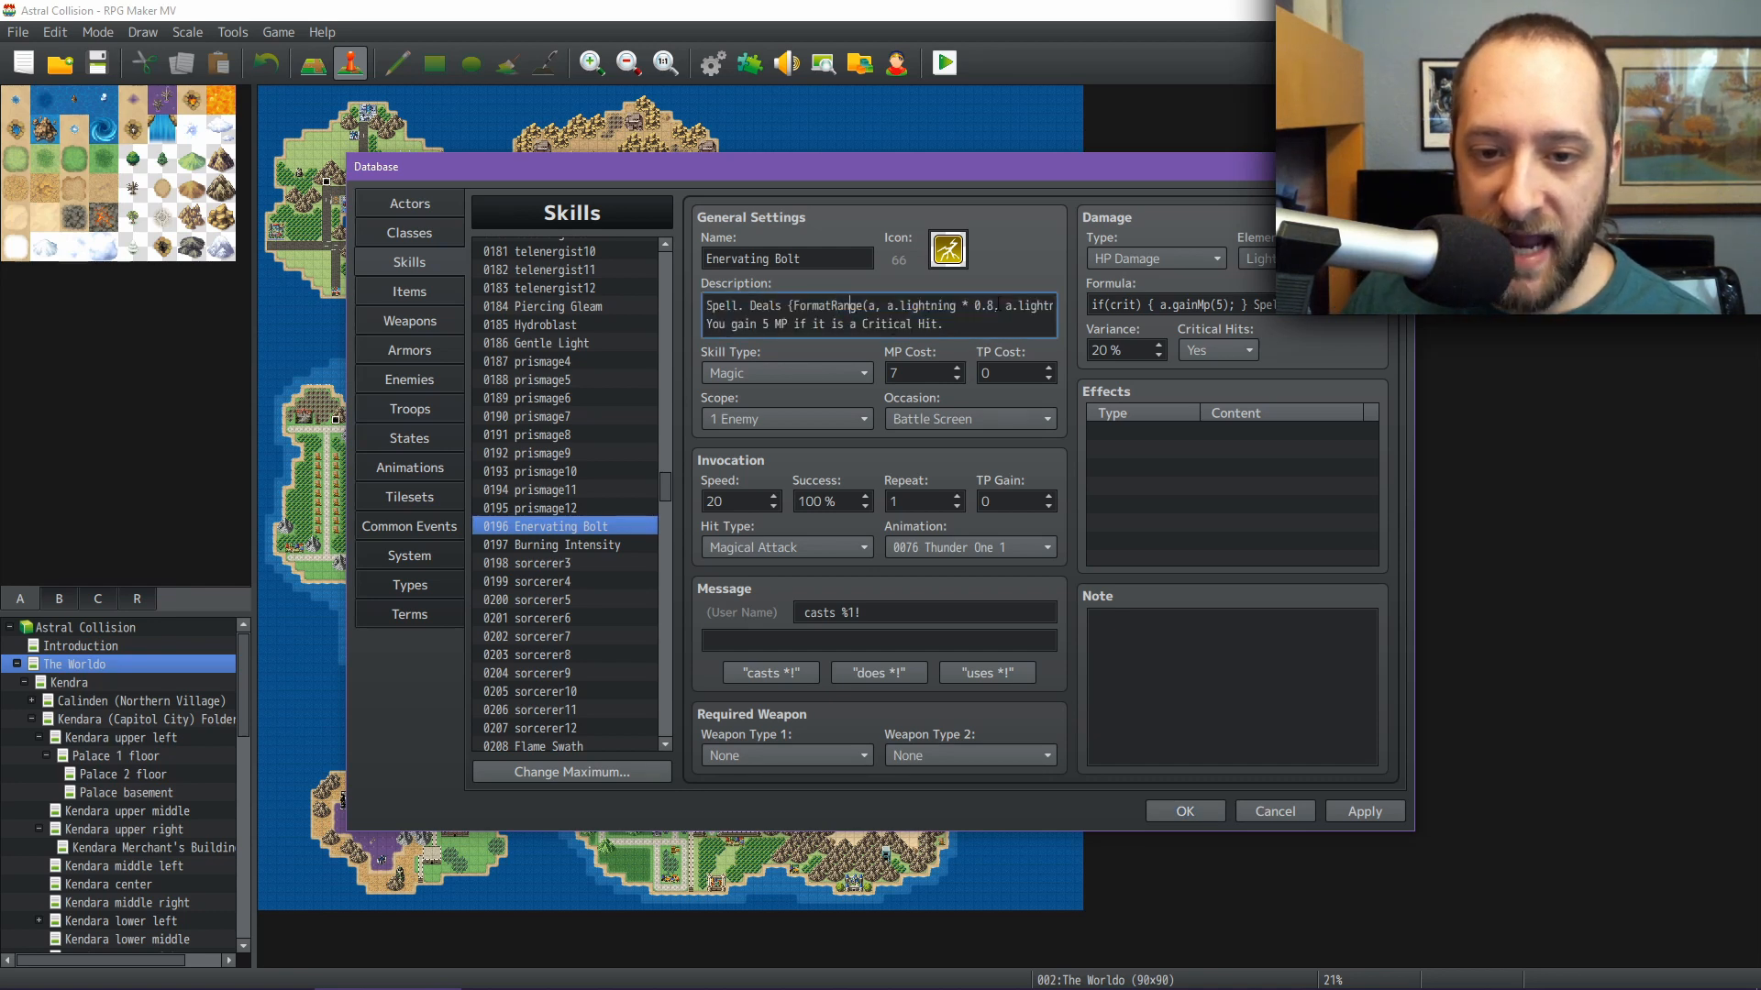
key(Right)
key(Right)
key(Right)
key(Right)
key(Right)
key(Right)
key(Right)
key(Right)
key(Right)
key(Right)
key(Right)
key(Right)
key(Right)
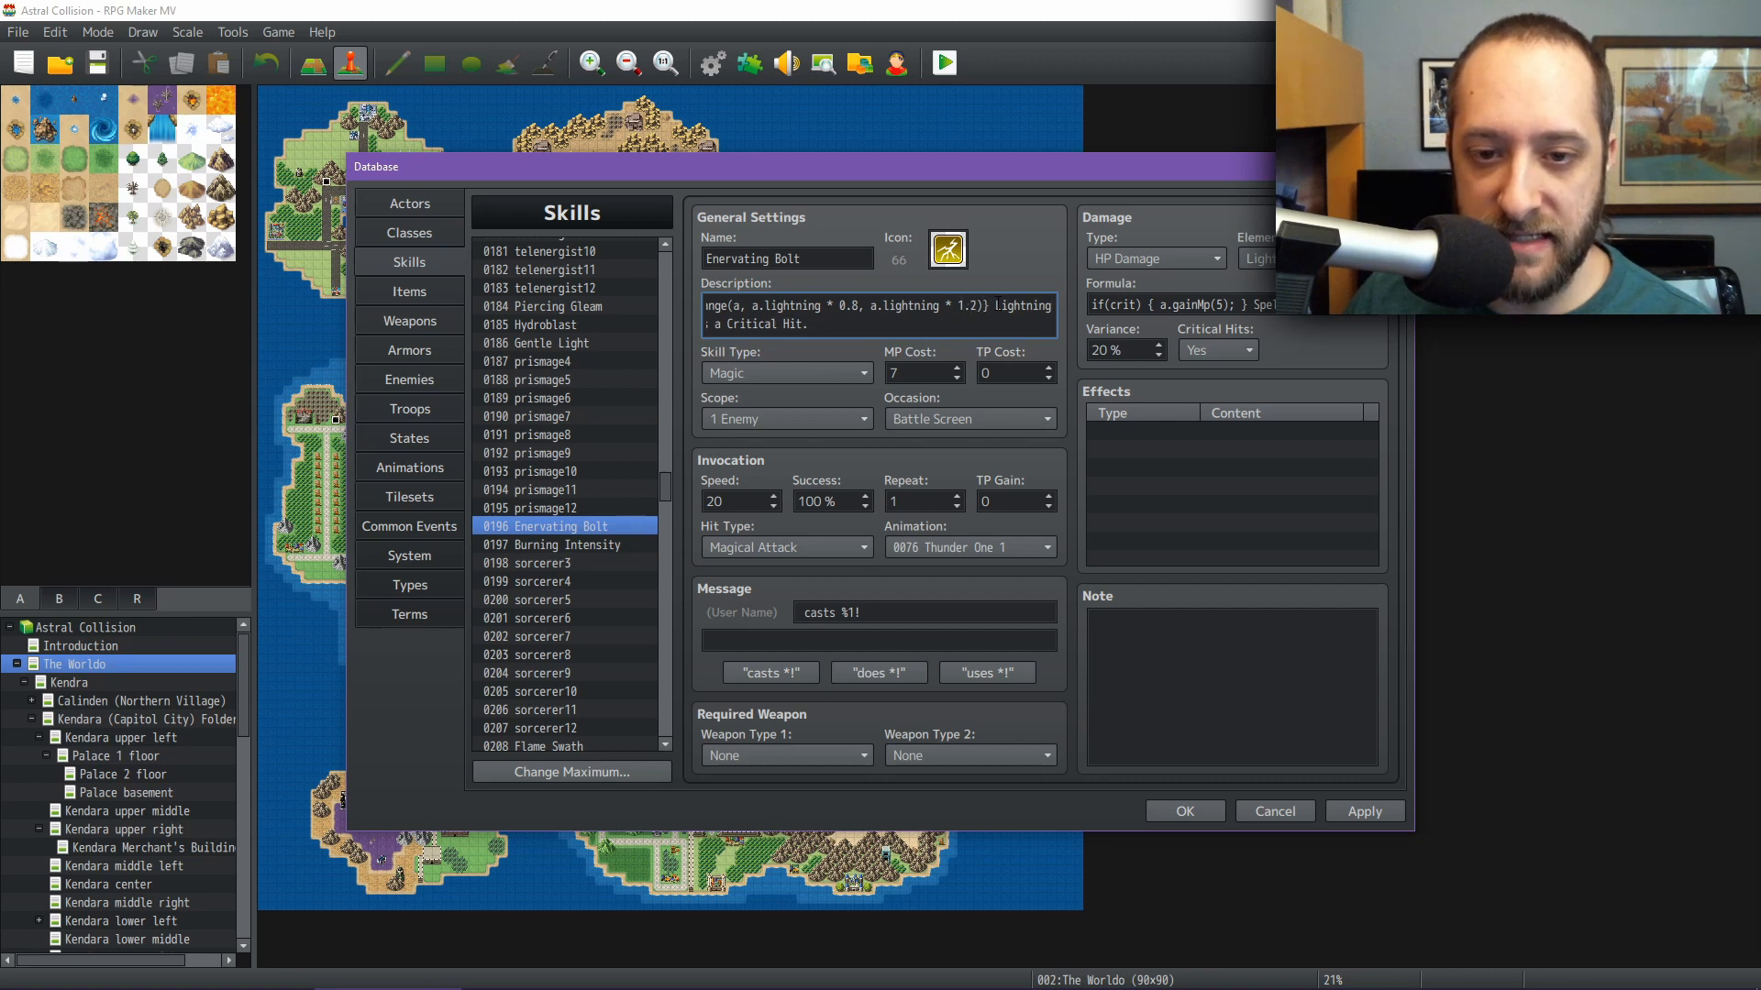
key(Left)
key(Left)
key(Left)
key(Left)
key(Left)
key(Left)
key(Left)
key(Left)
key(Left)
key(Left)
key(Left)
key(Left)
key(Left)
key(Left)
key(Left)
key(Left)
key(Left)
key(Left)
key(Left)
key(Left)
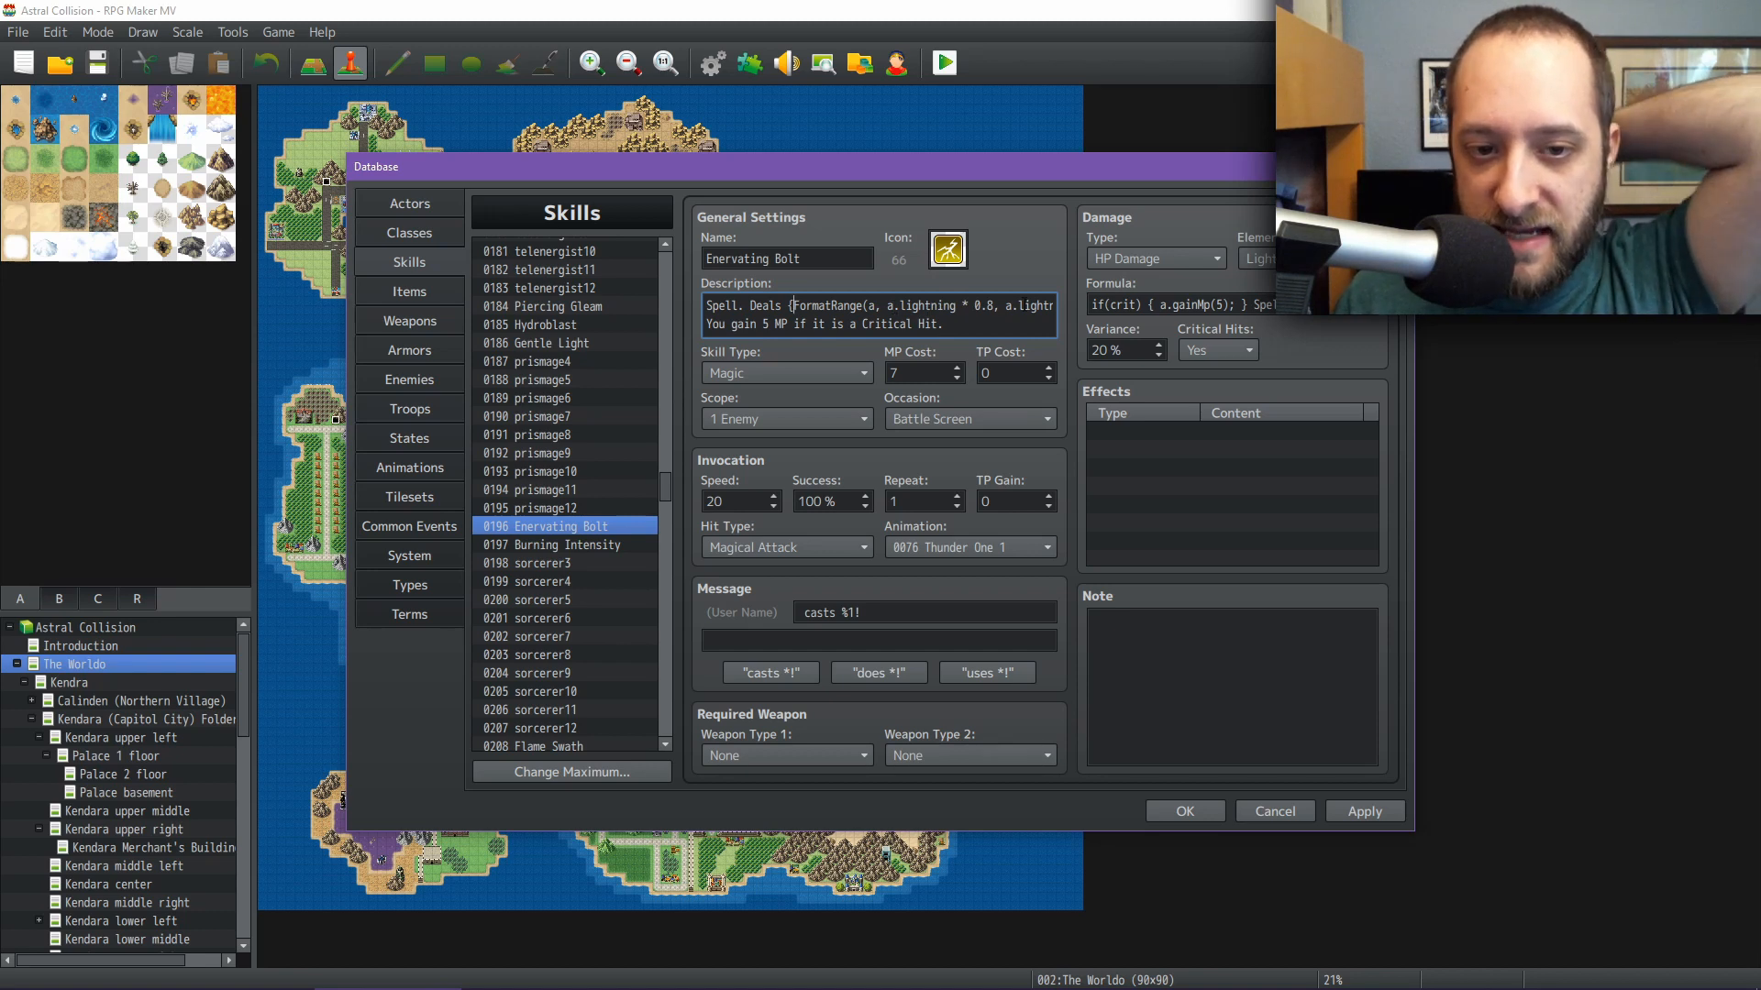
click(1272, 304)
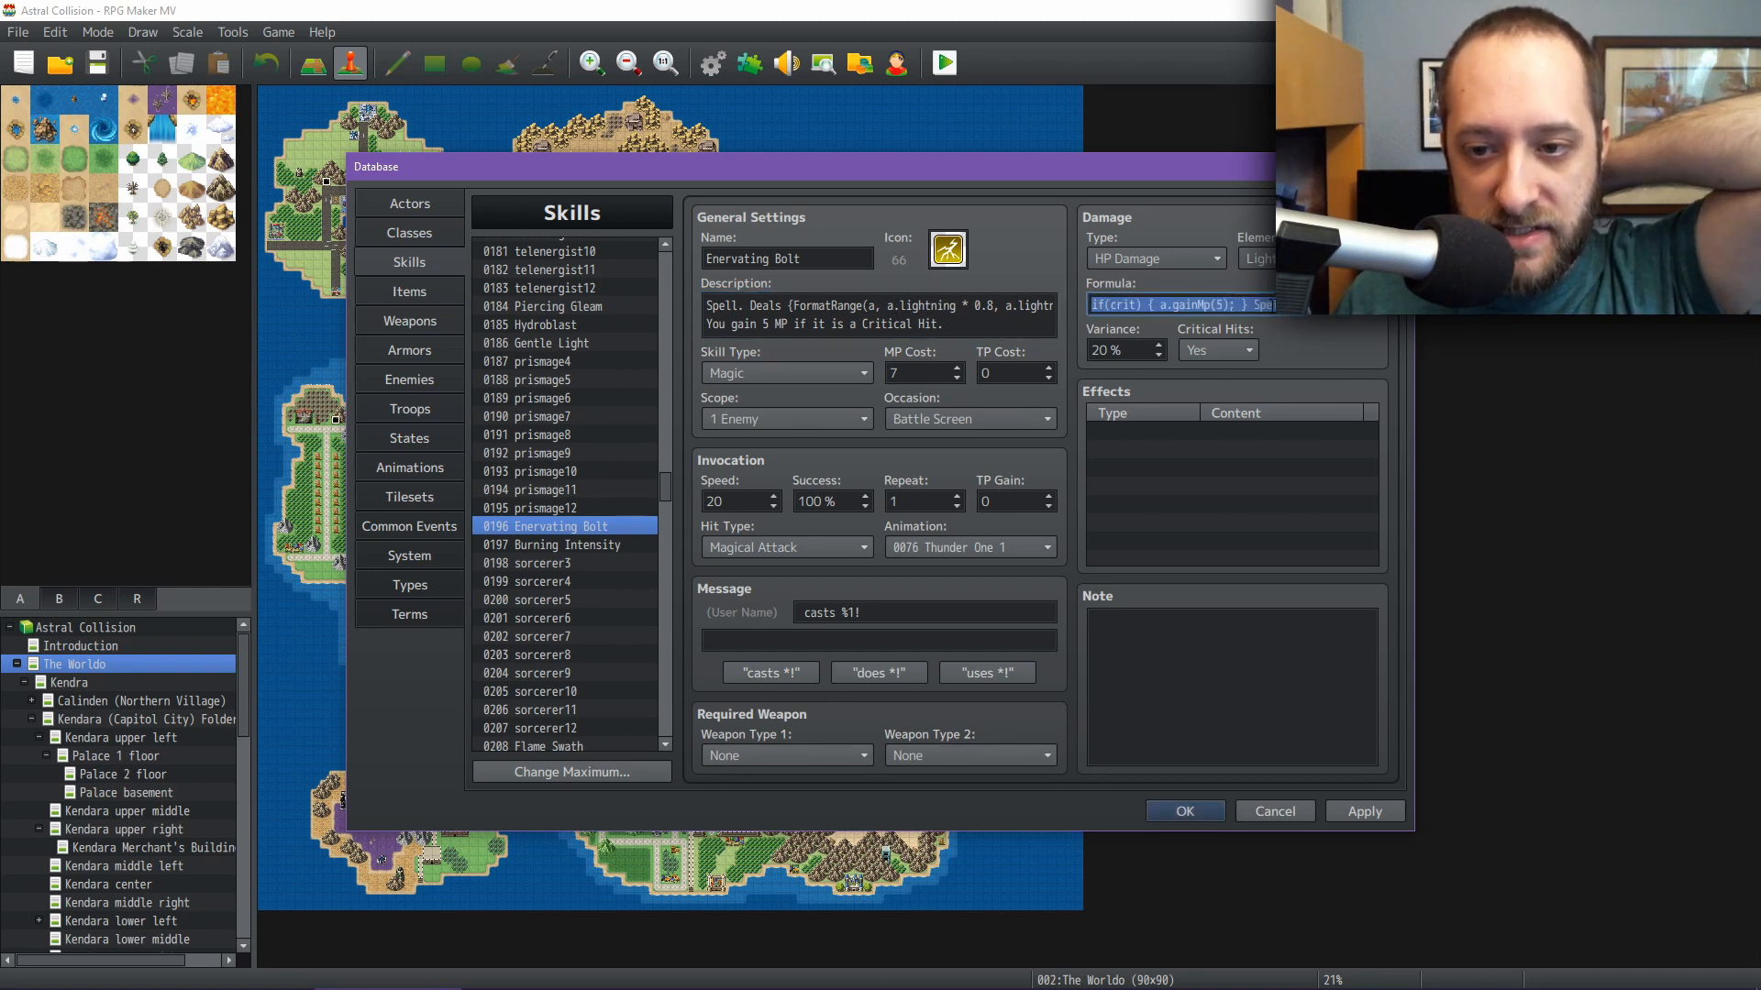
key(End)
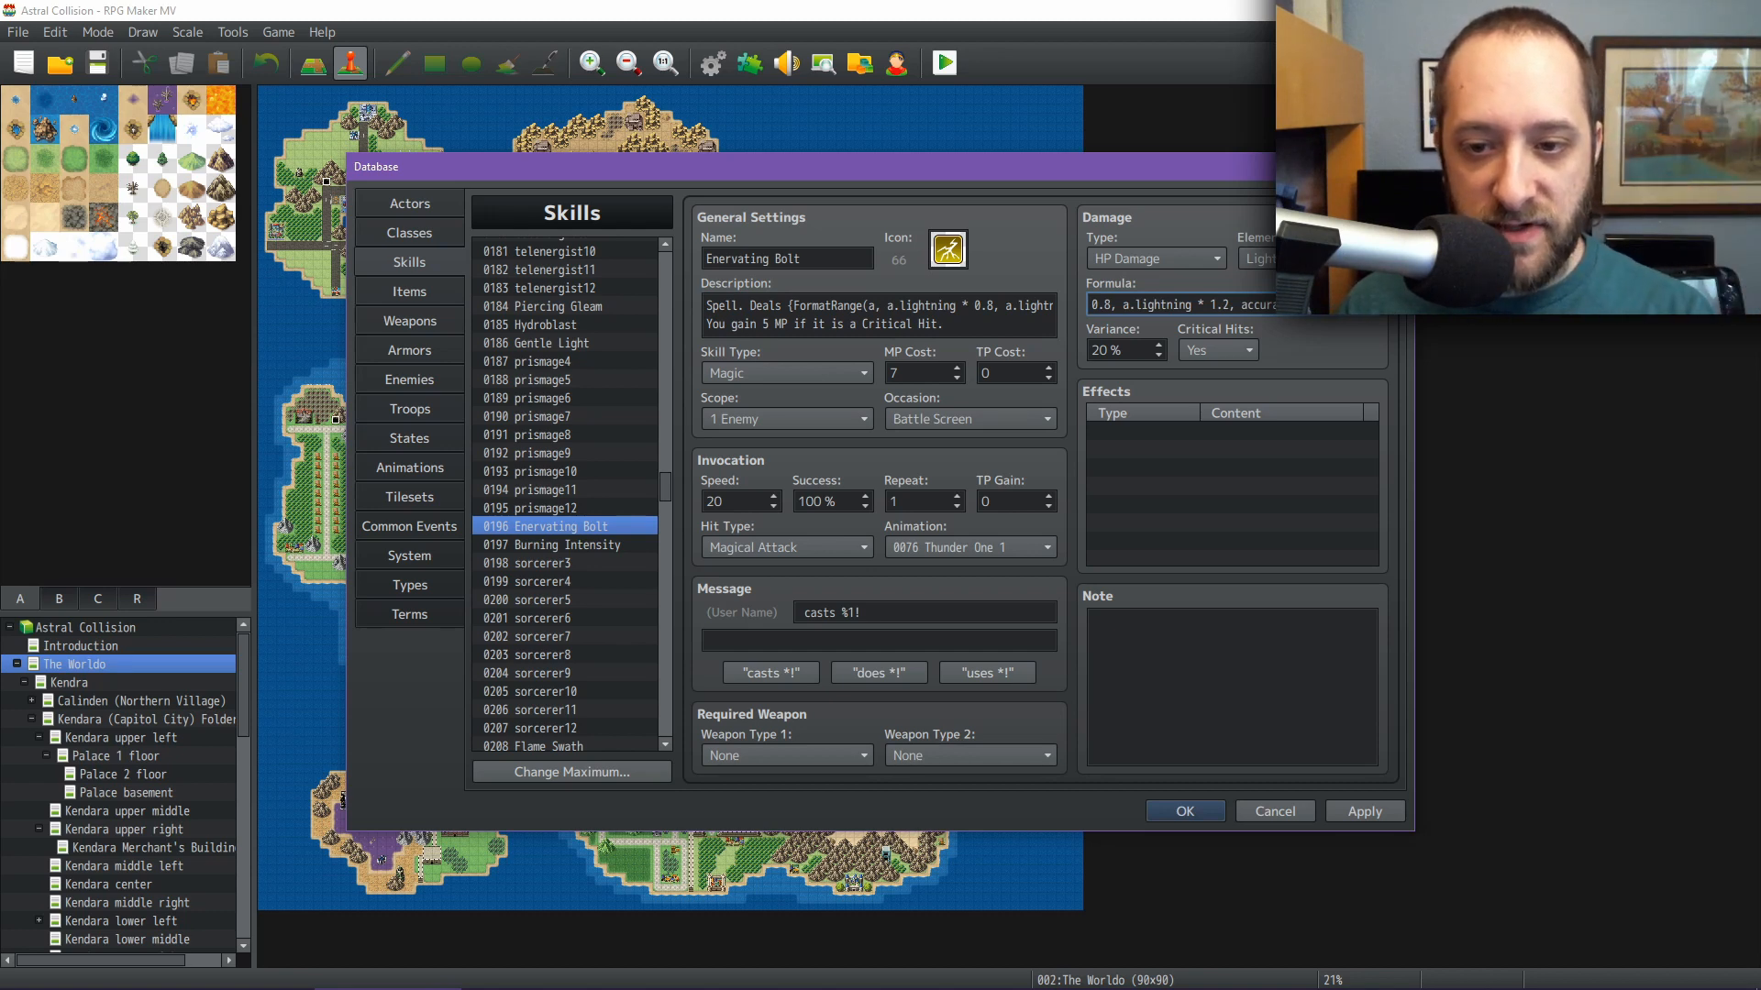
Compare the Burning Intensity skill with Enervating Bolt and the sorcerer3 placeholder
click(591, 546)
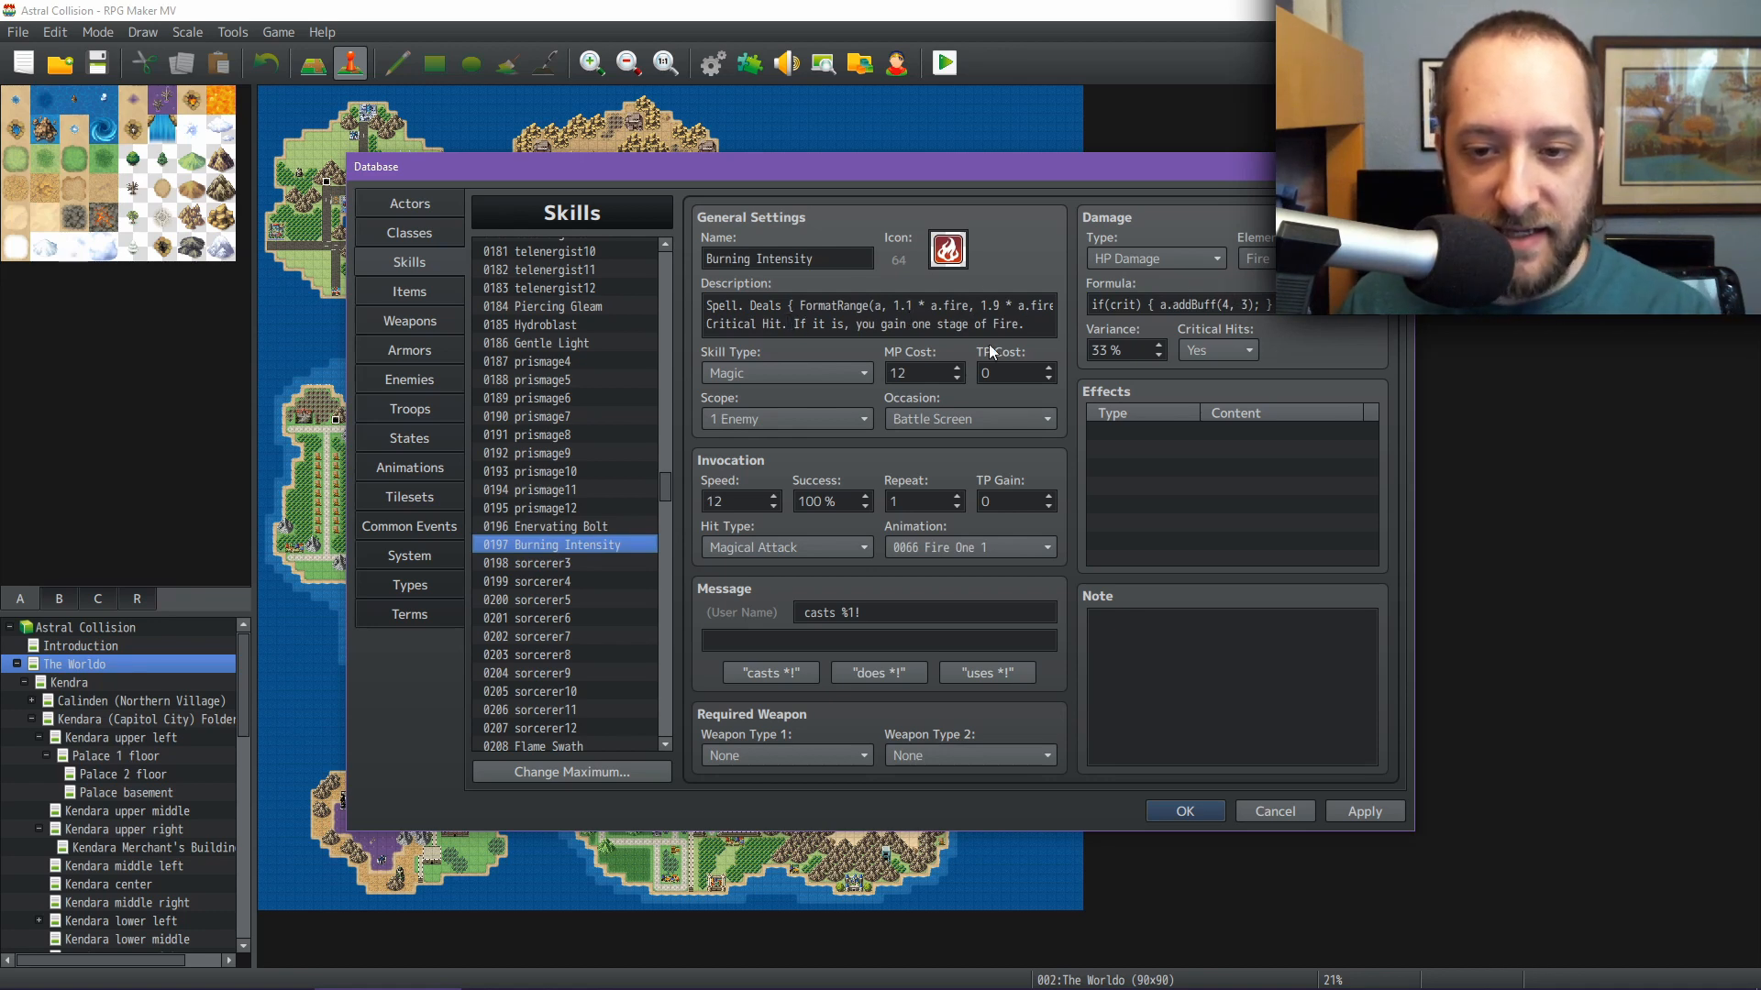
scroll(592, 557, down, 2)
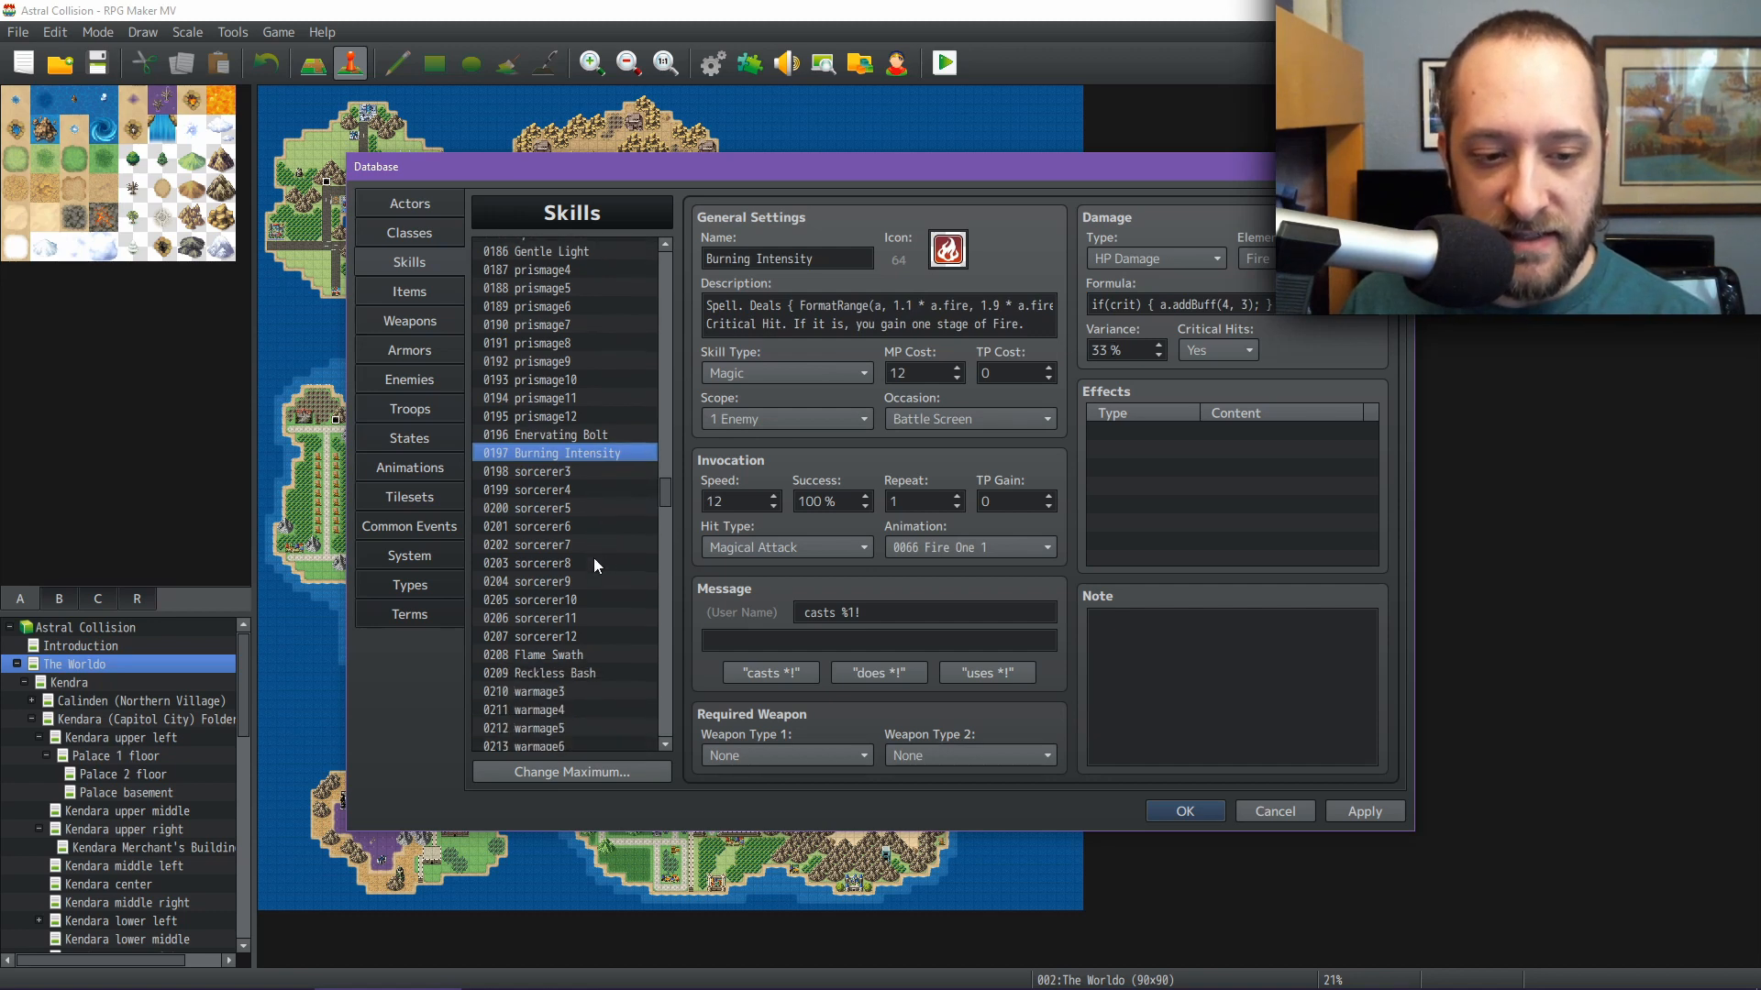
click(612, 471)
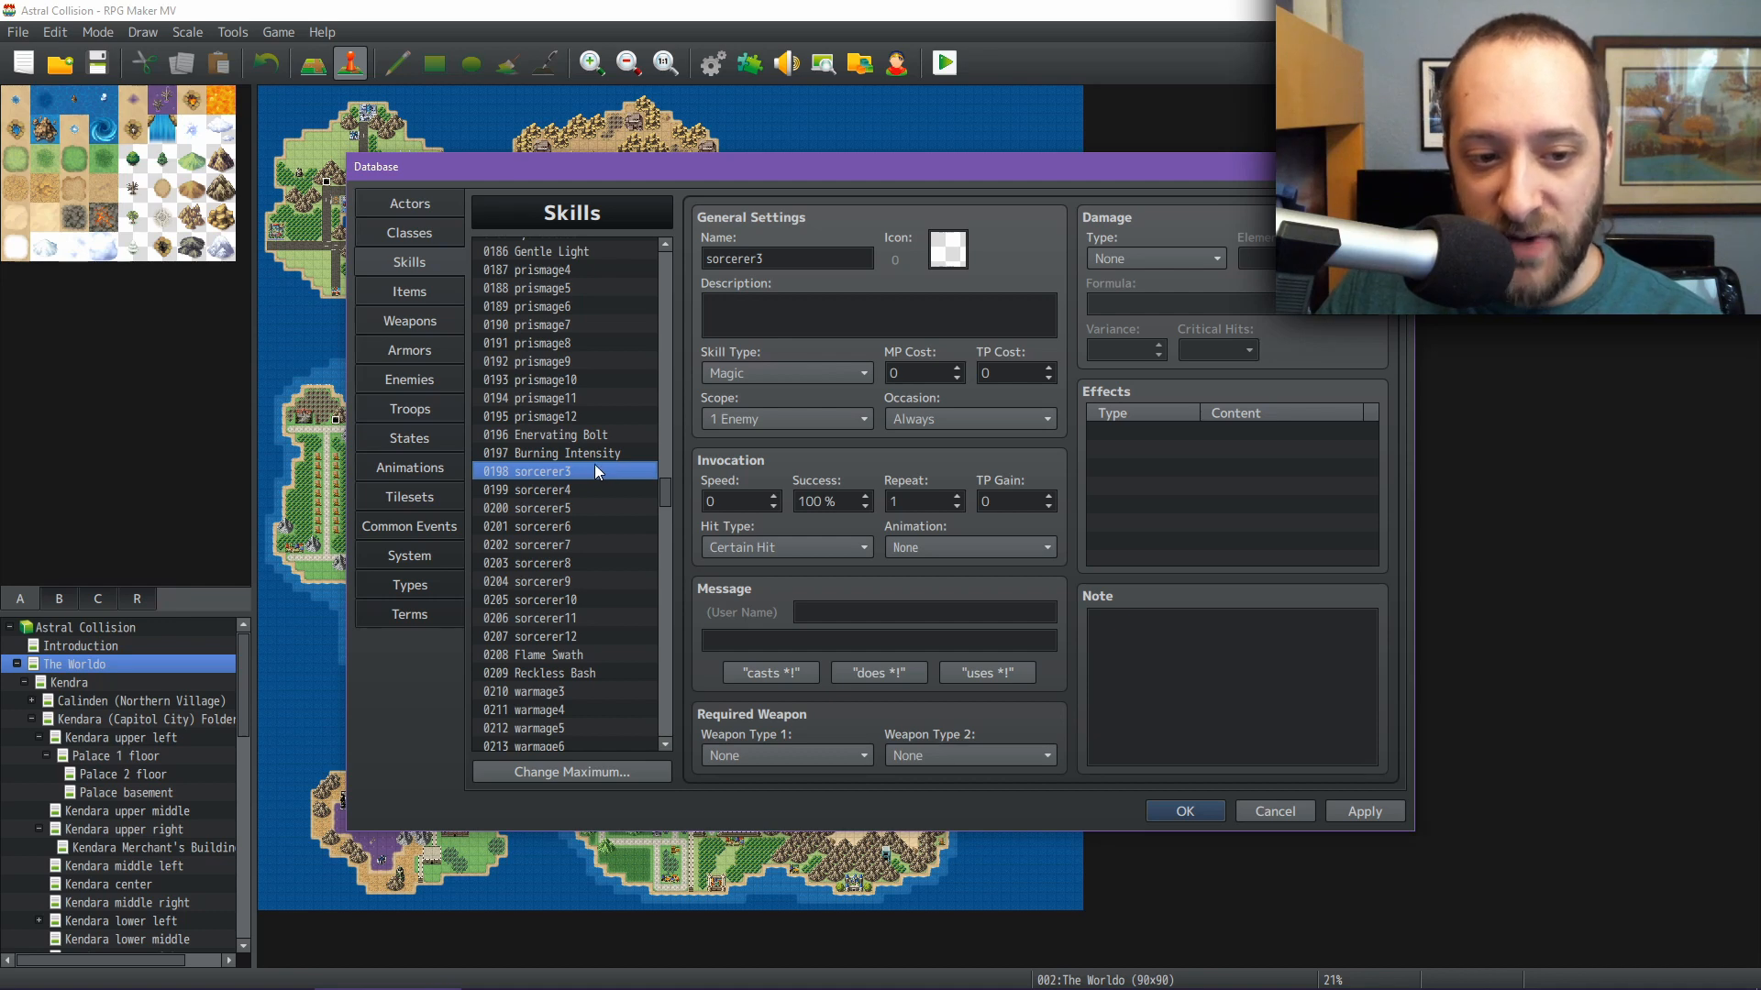
click(592, 452)
click(594, 436)
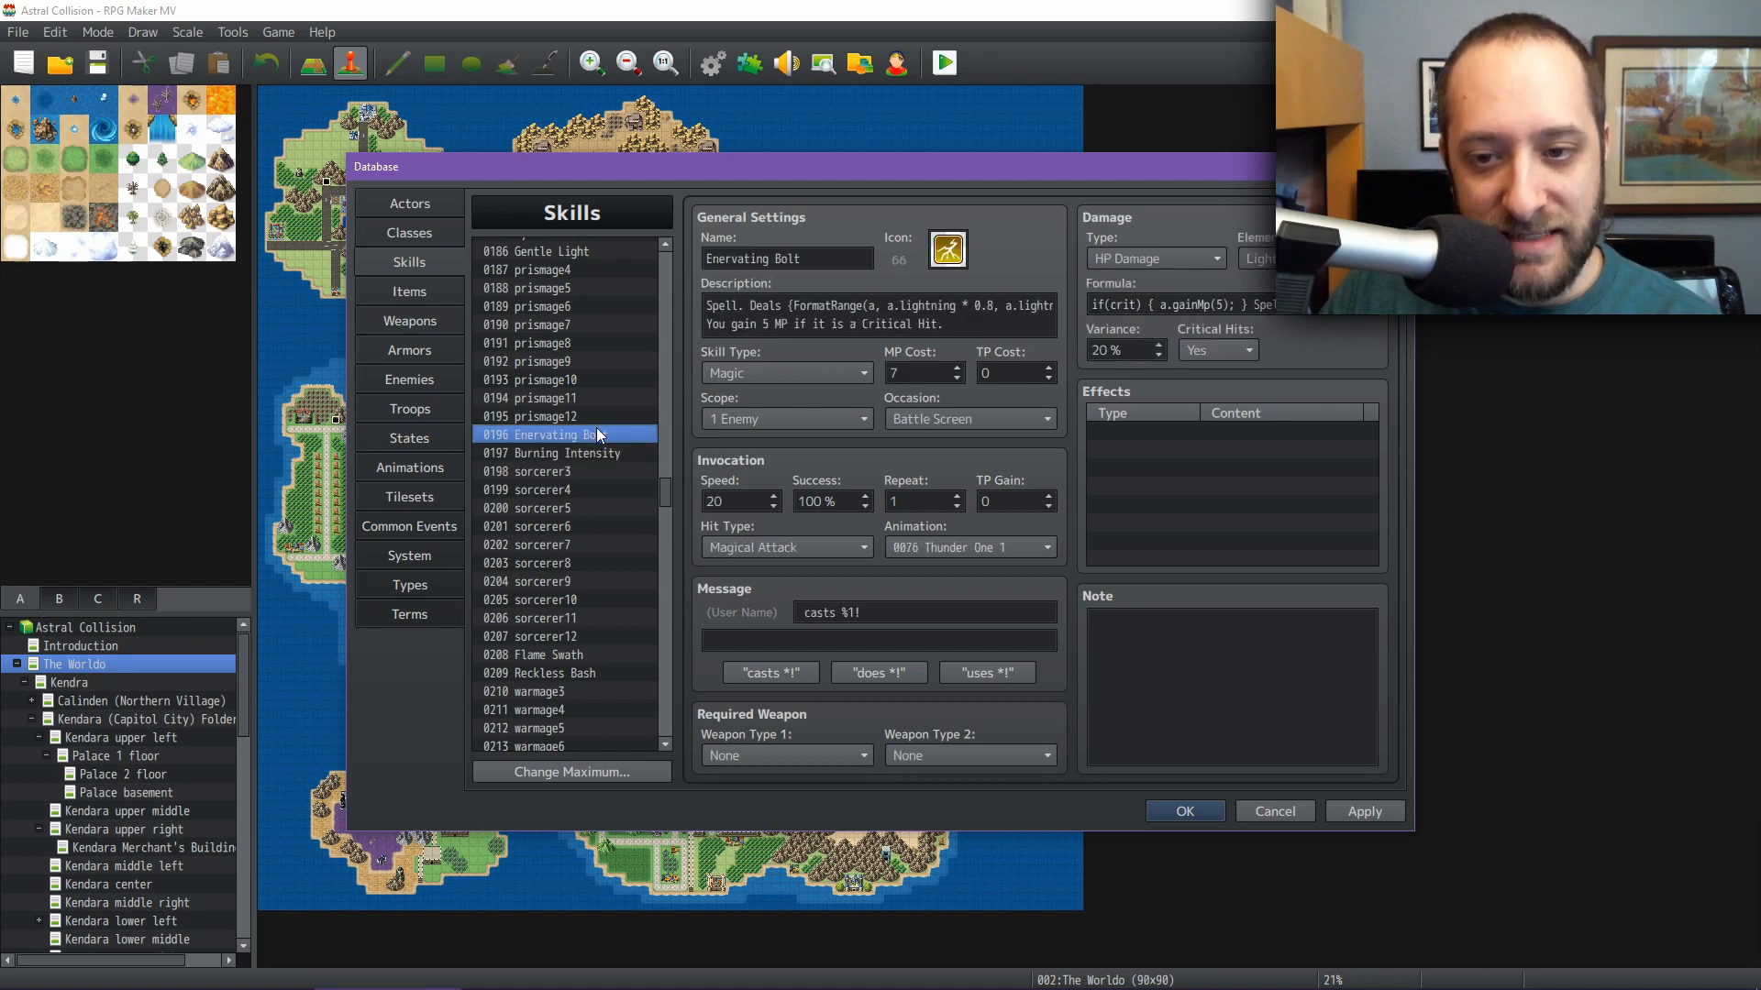
click(593, 453)
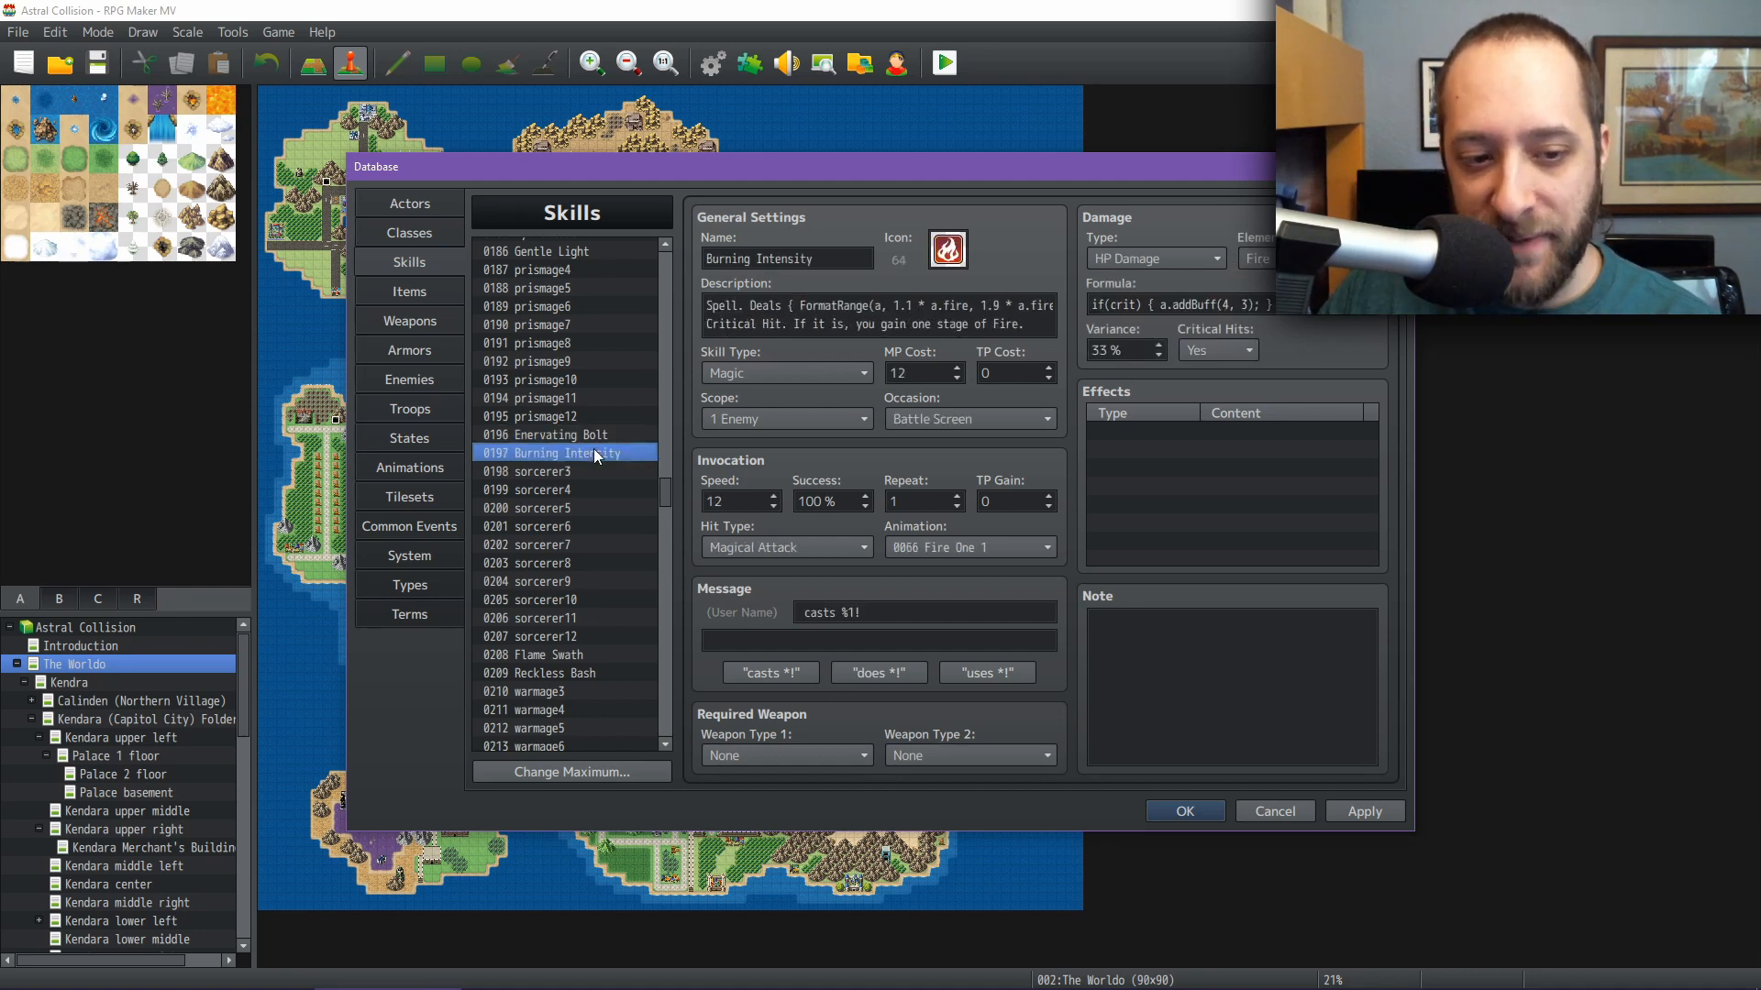
click(577, 471)
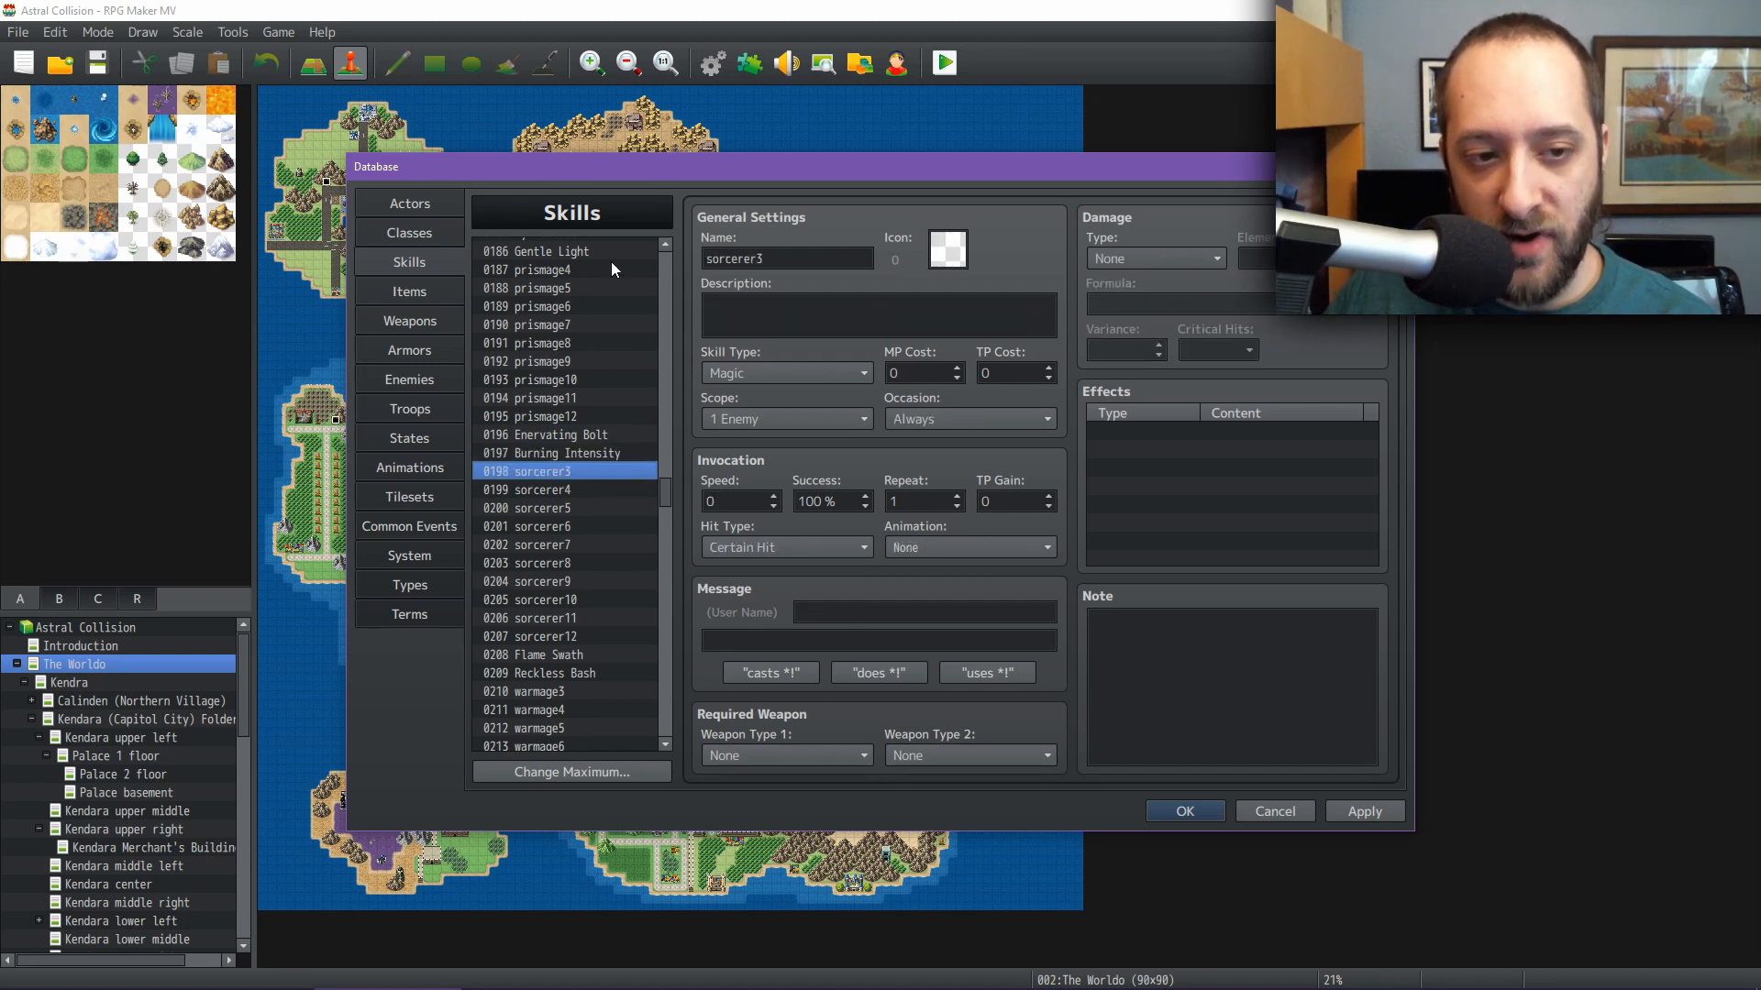
click(609, 451)
View the warmage skills Flame Swath and Reckless Bash
scroll(576, 542, down, 2)
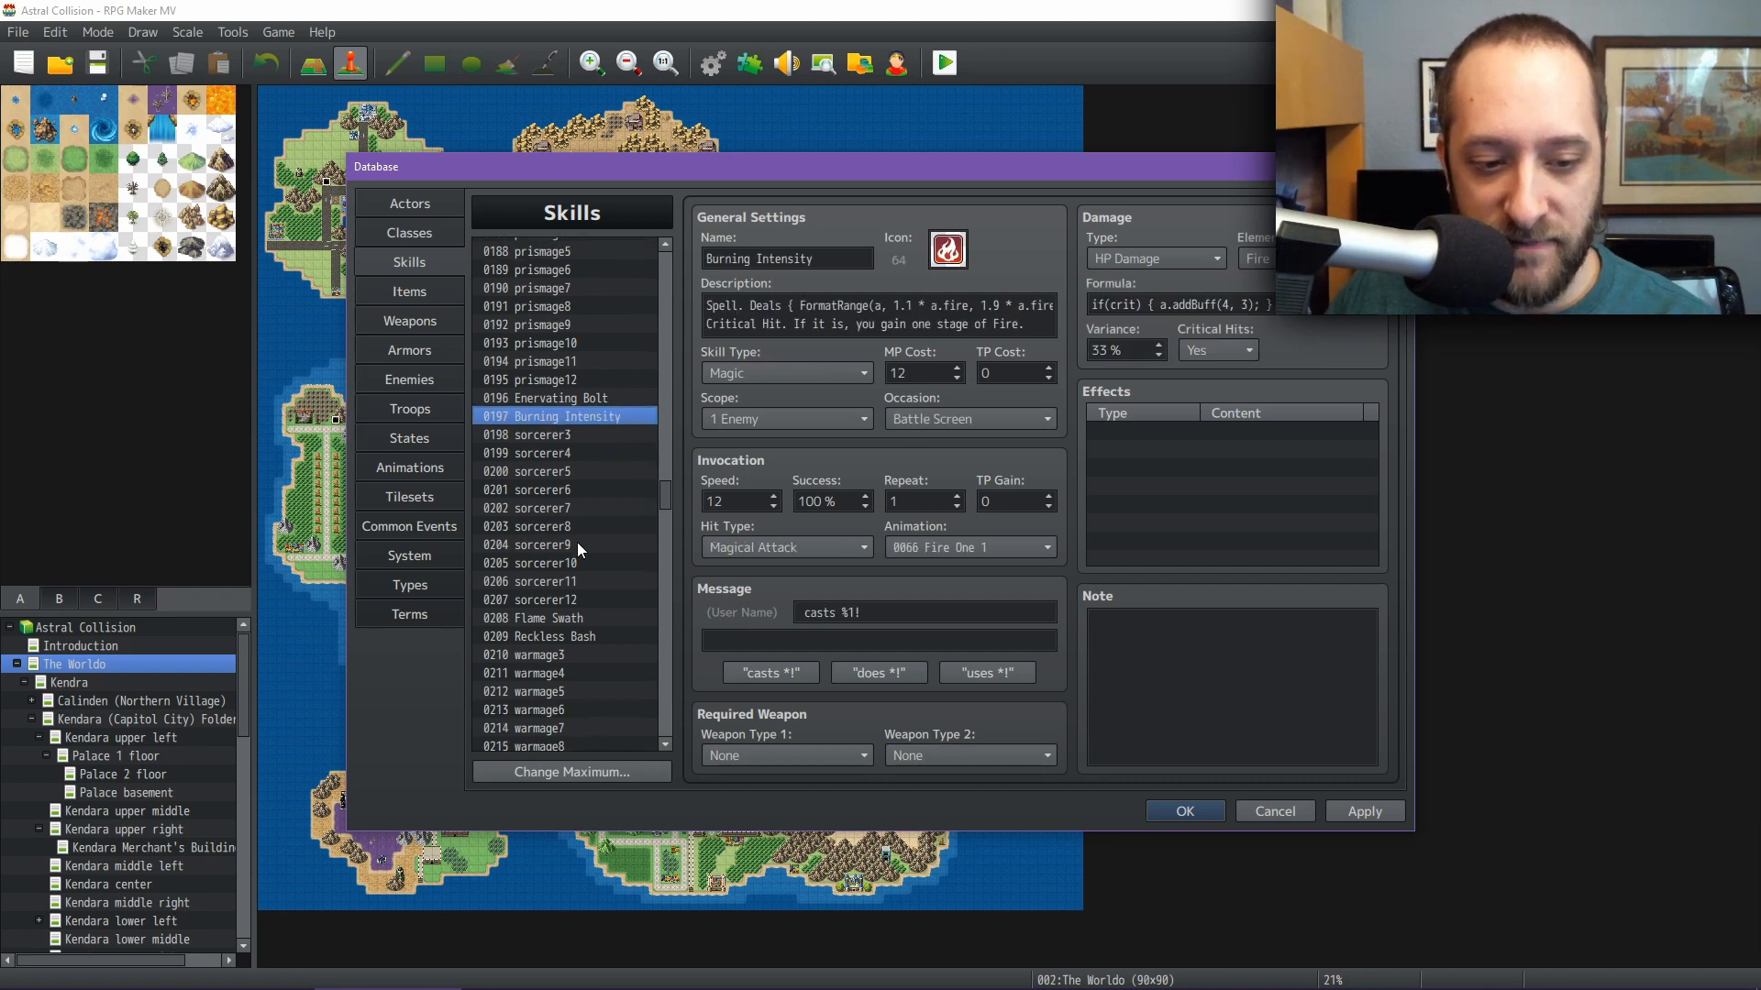
click(582, 563)
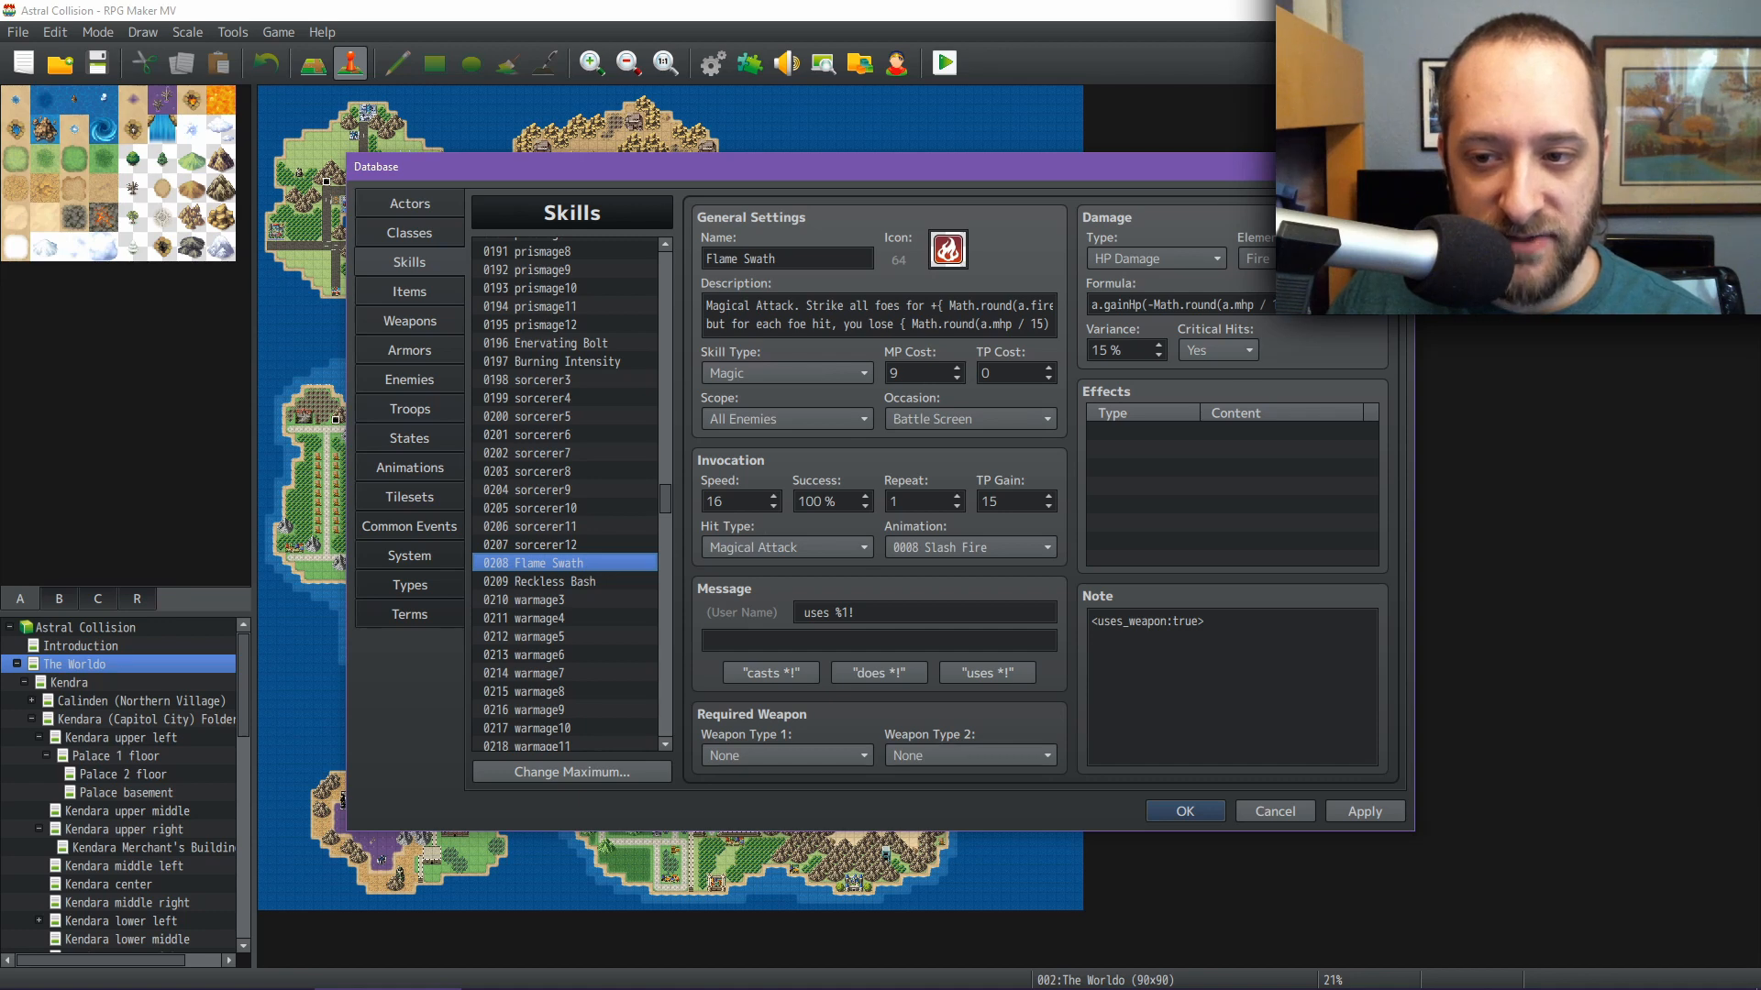
click(591, 581)
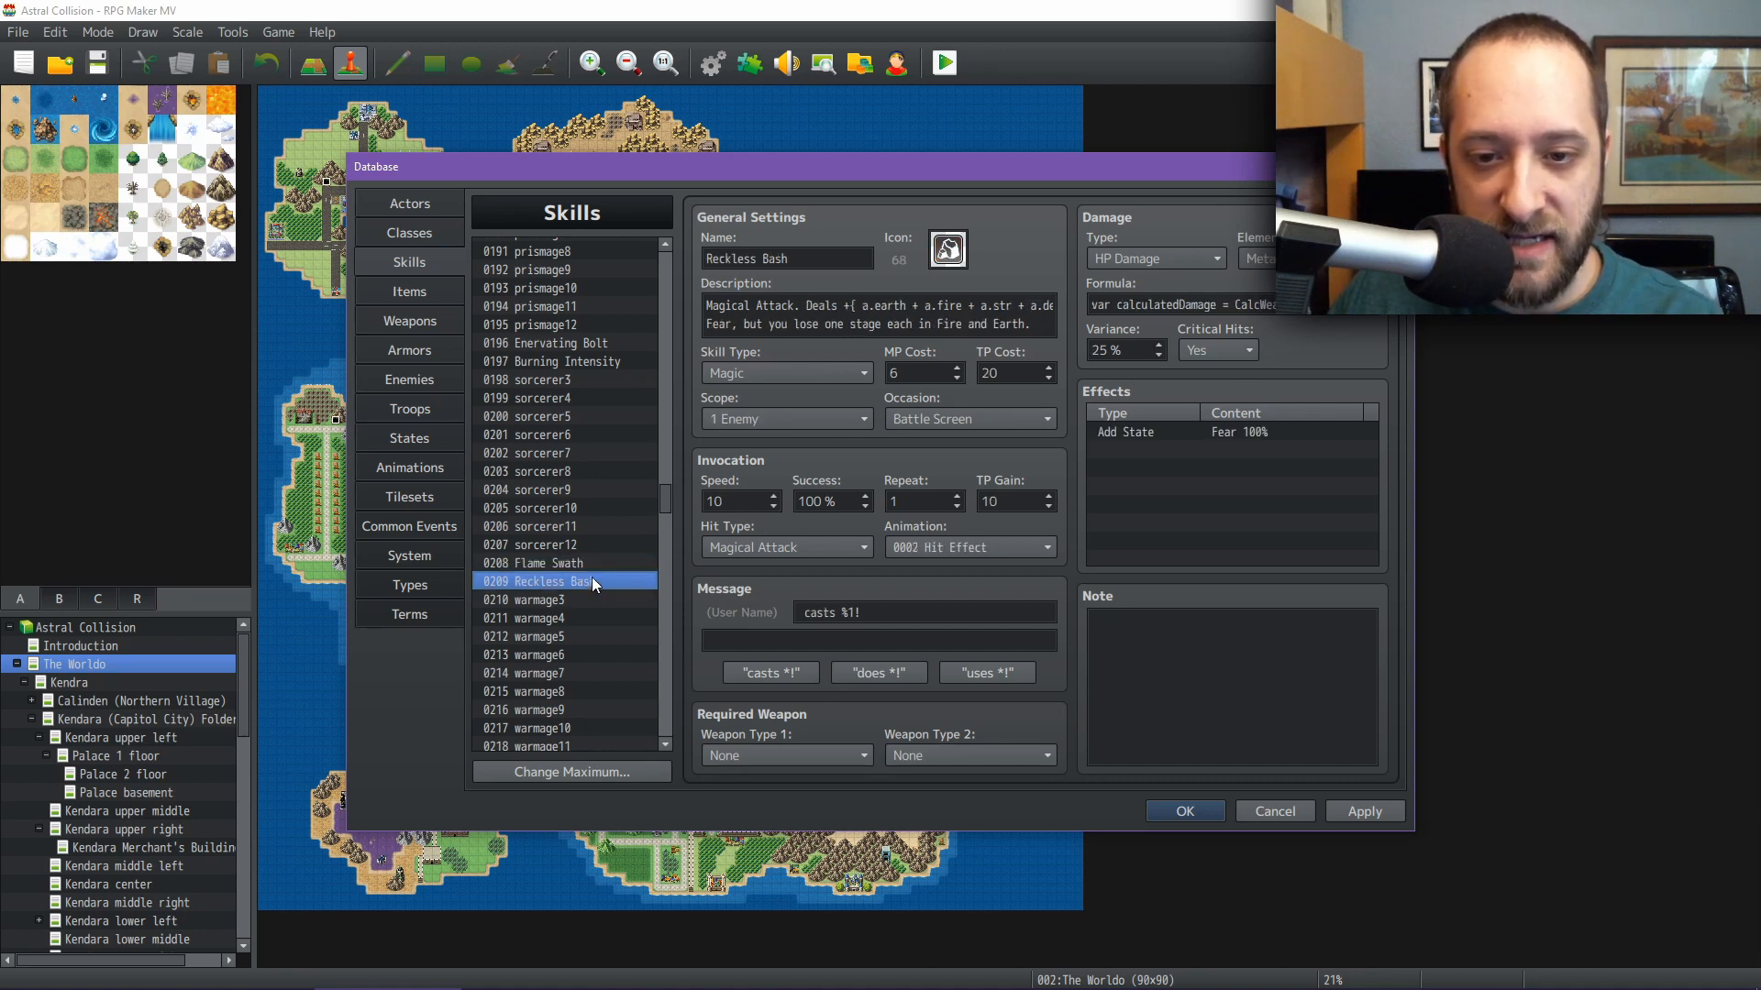
View the blizzagus skills Icy Breath and Healing Hot Spring, and find the warlock skills in the list
scroll(592, 576, down, 4)
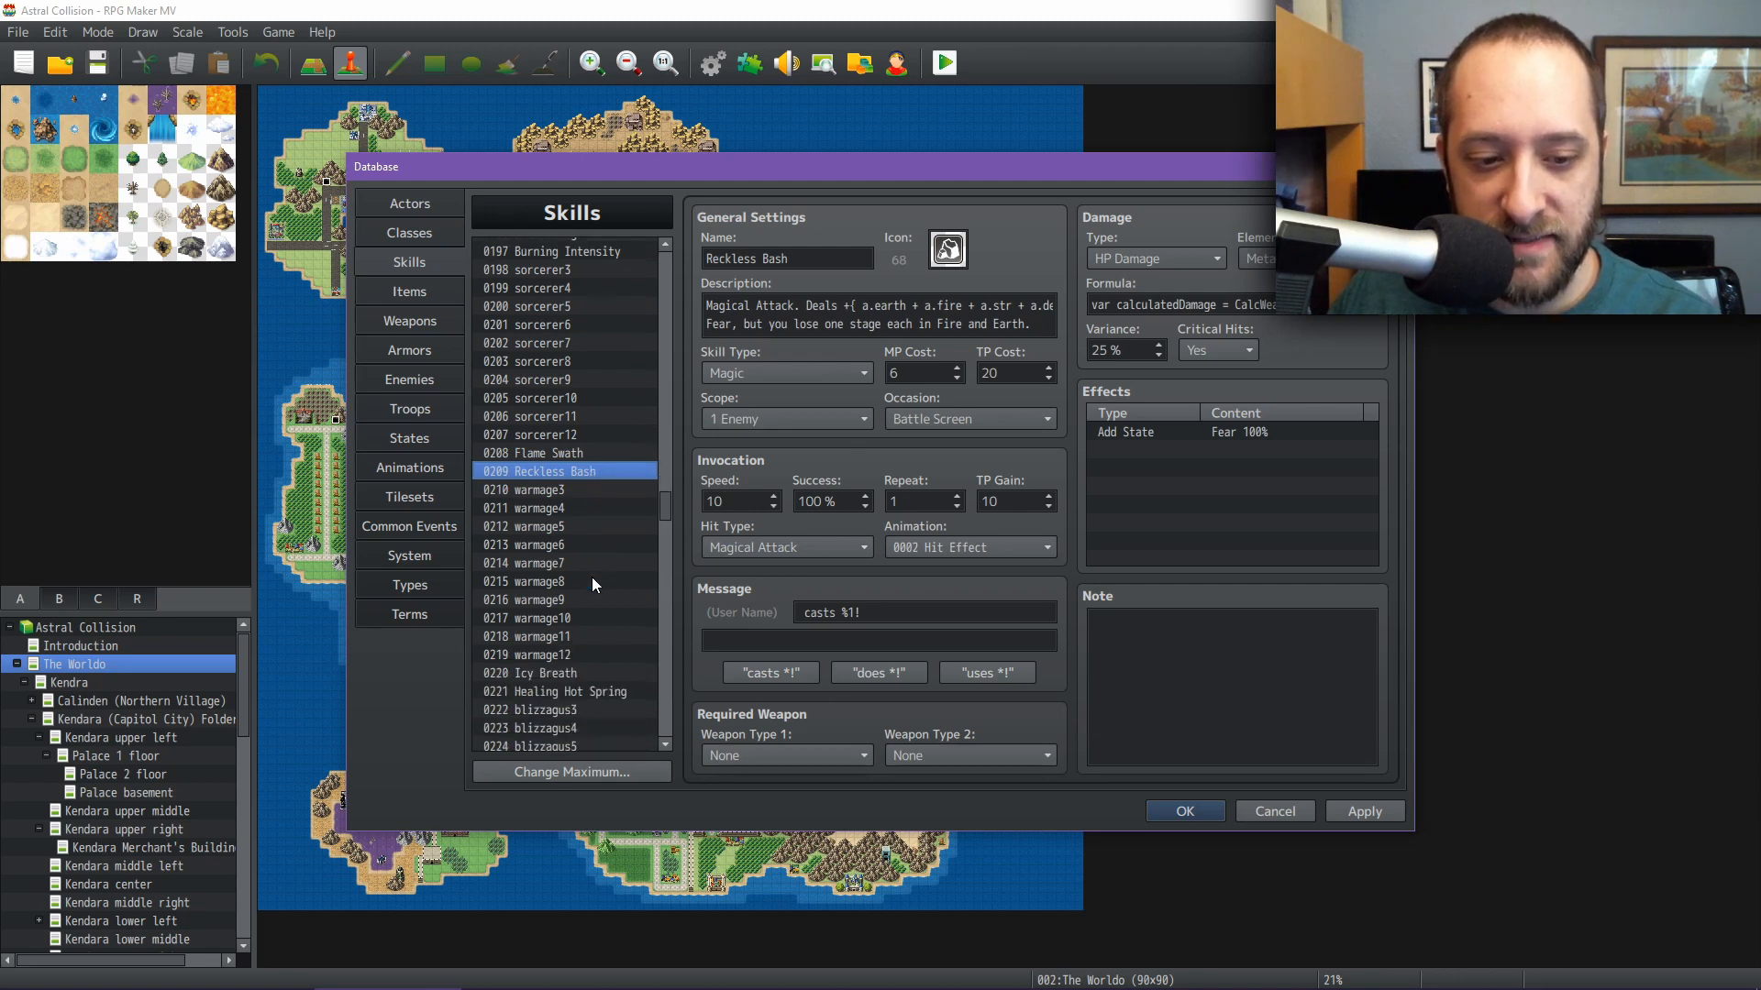
click(550, 565)
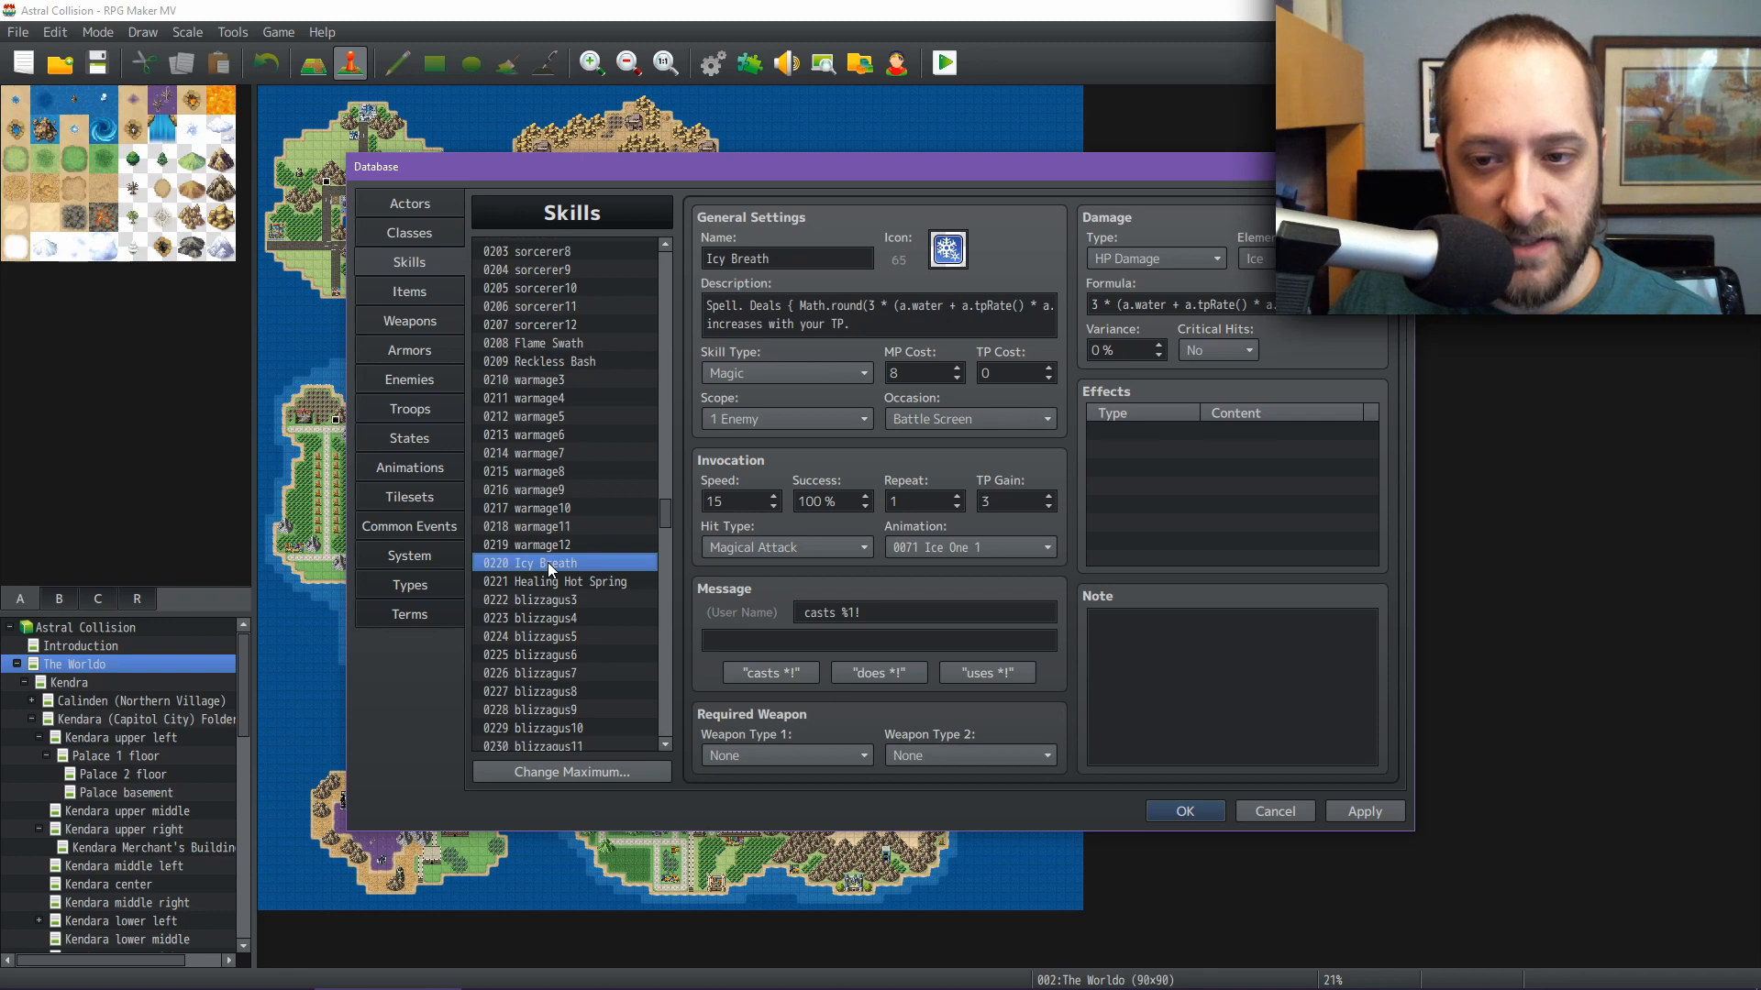
click(566, 582)
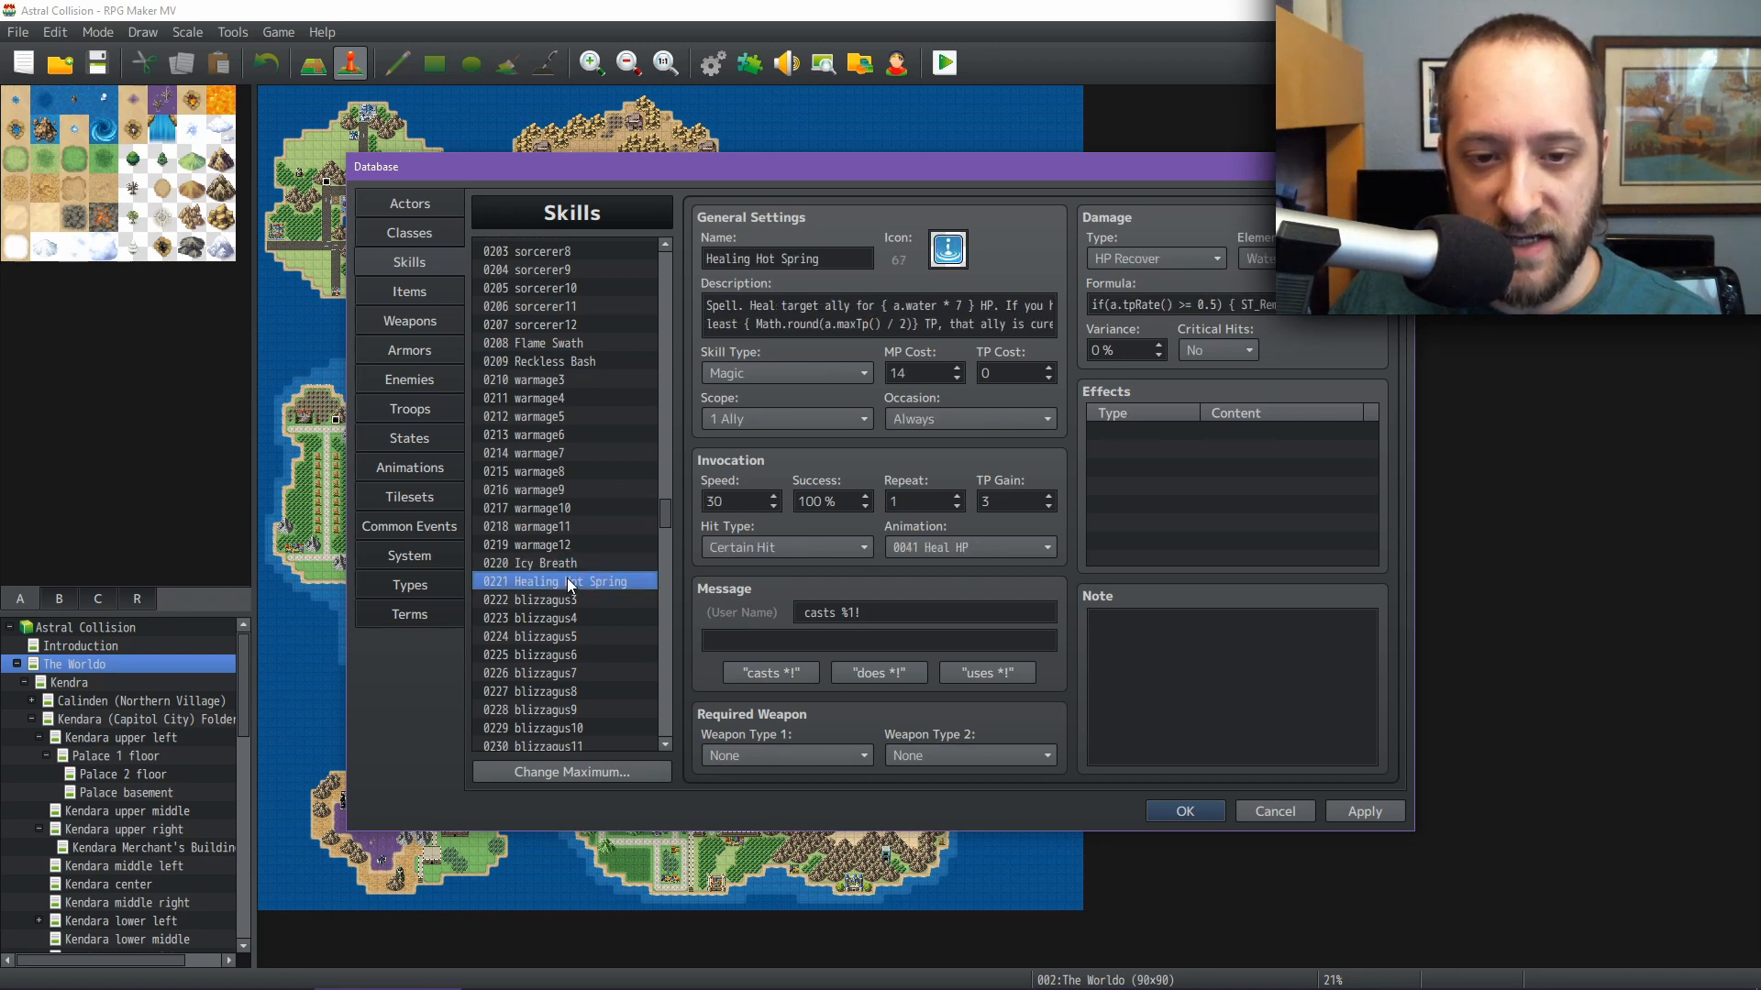
scroll(566, 578, down, 4)
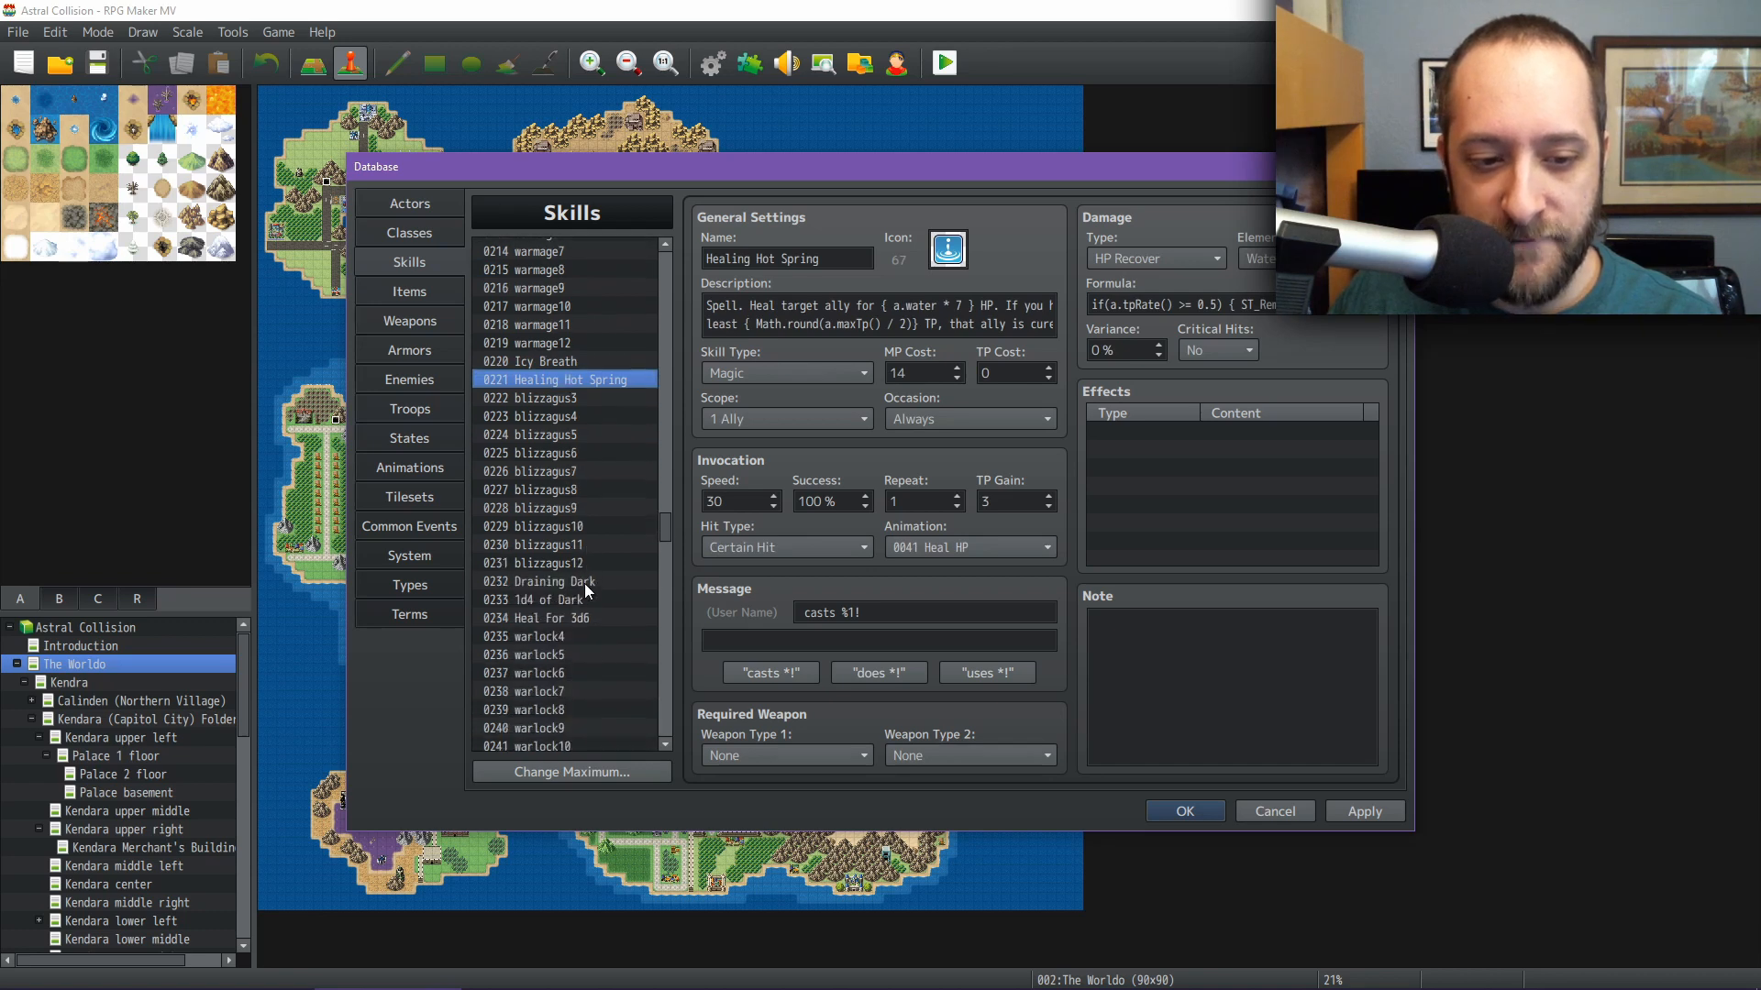
View the warlock skills Draining Dark, 1d4 of Dark and Heal For 3d6
click(587, 582)
scroll(590, 588, down, 1)
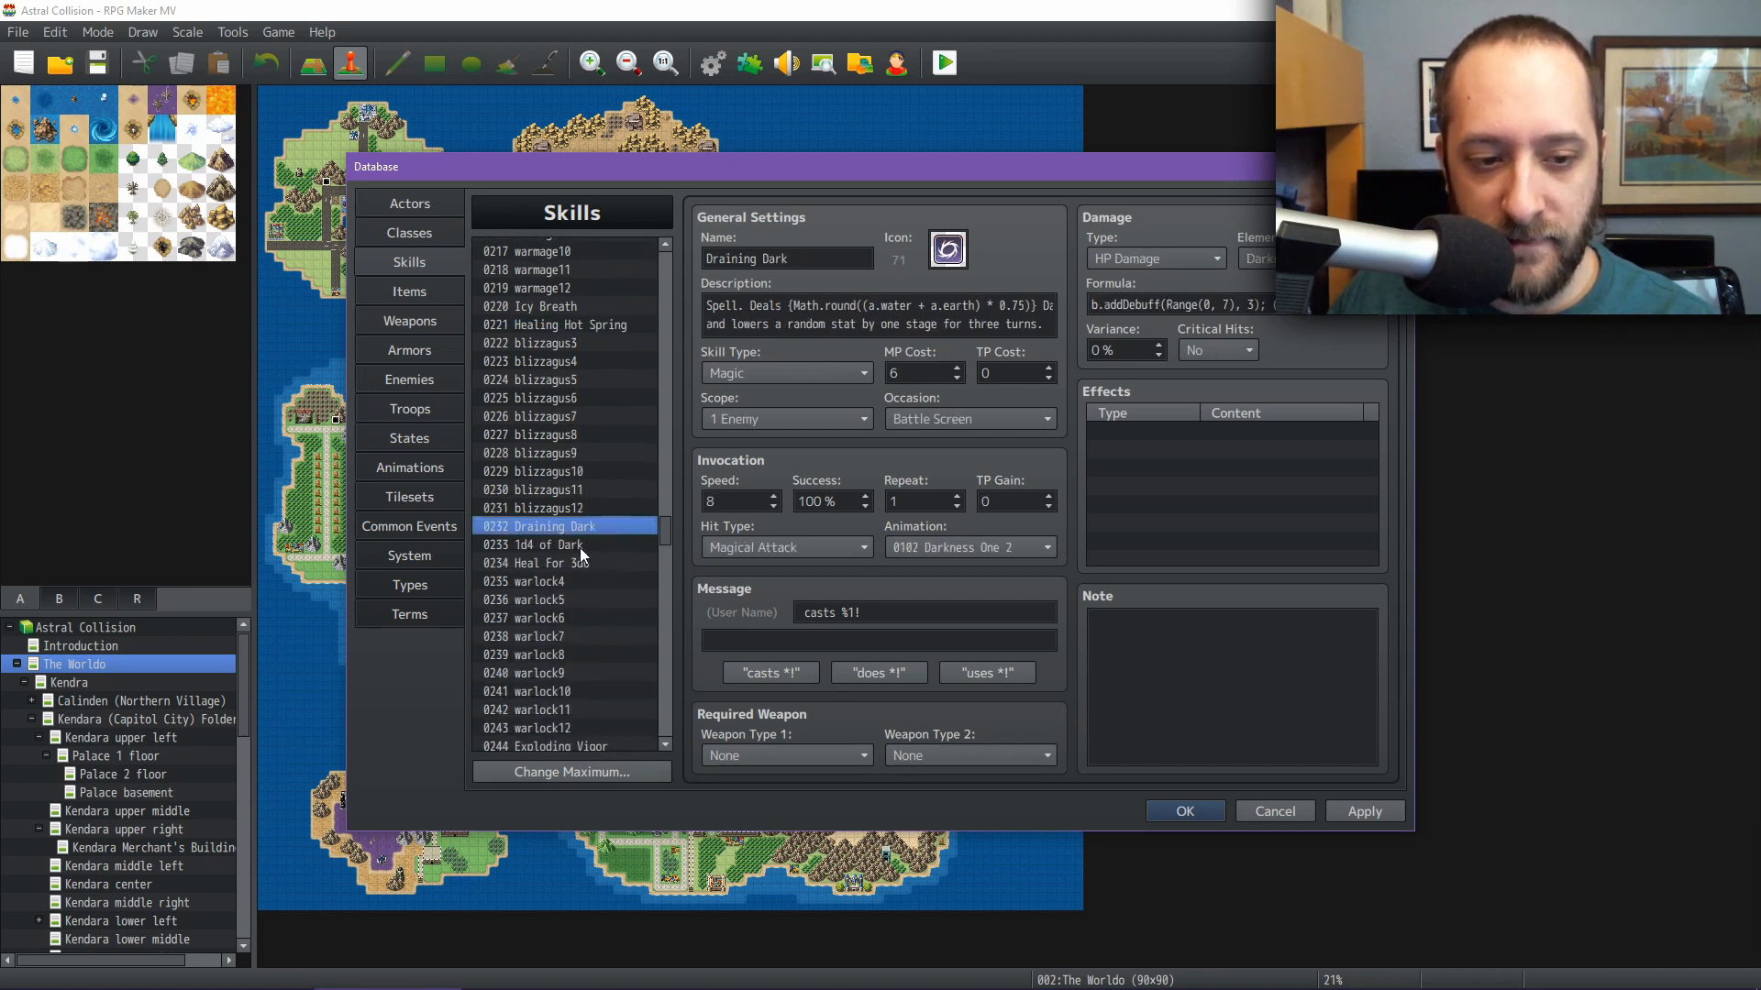
click(580, 546)
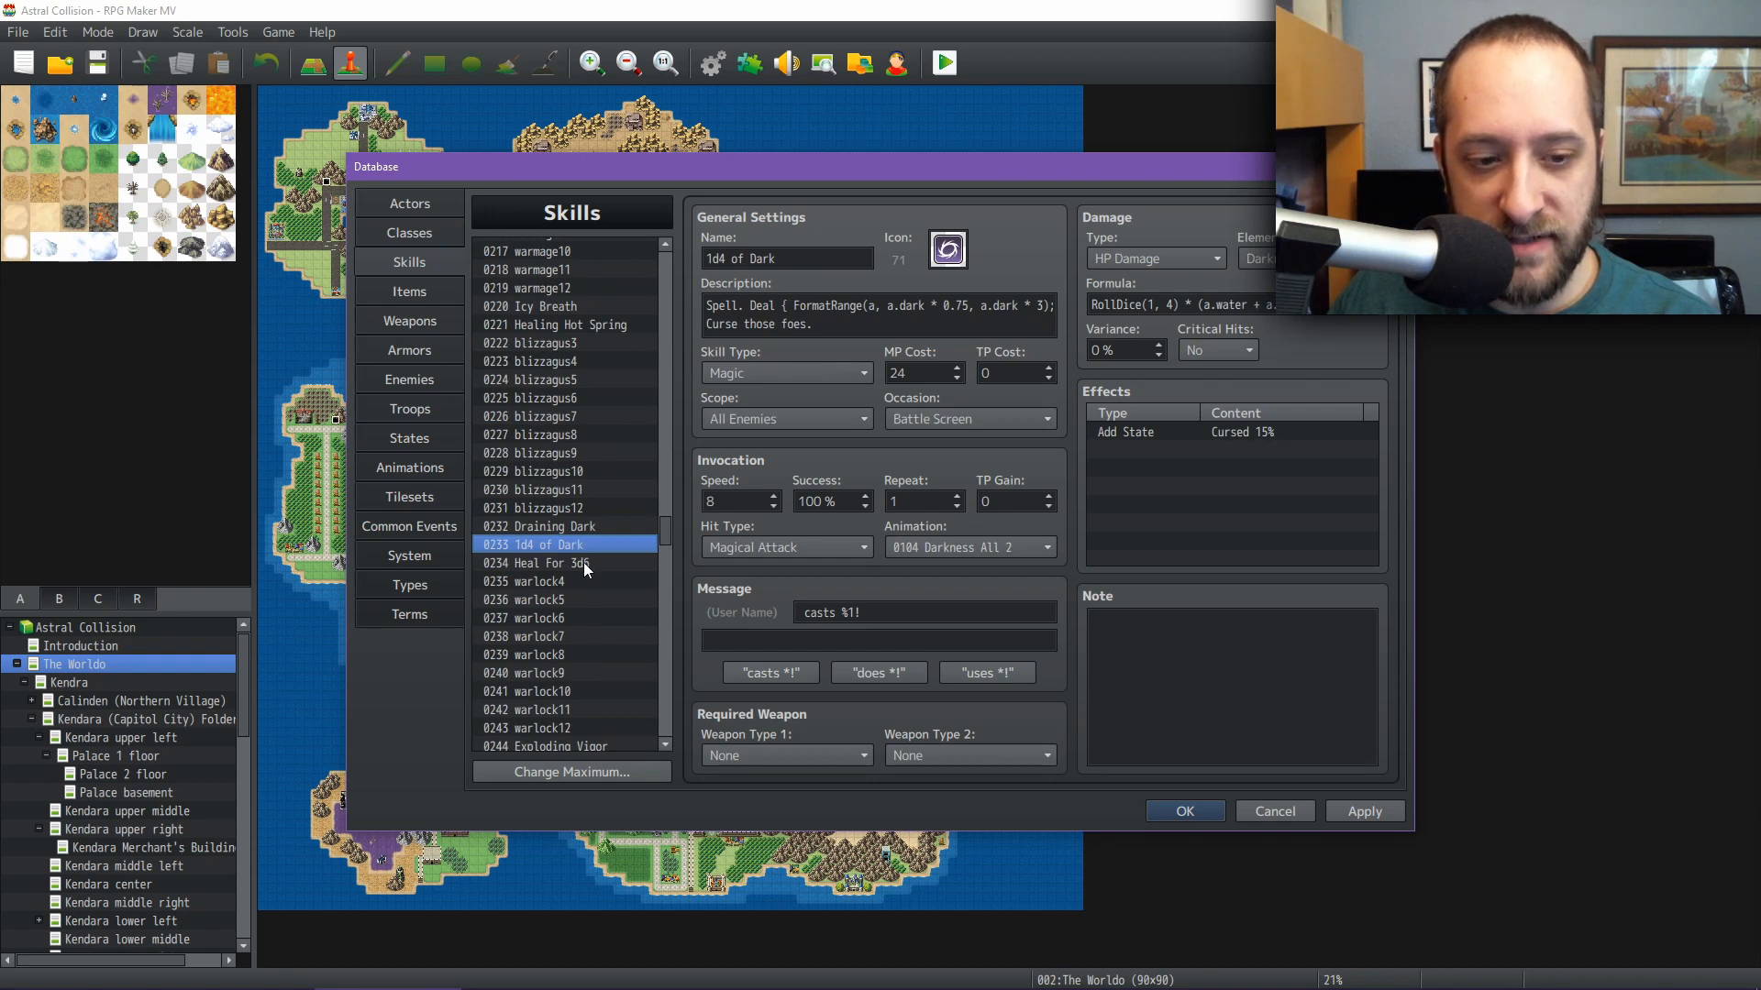
click(584, 563)
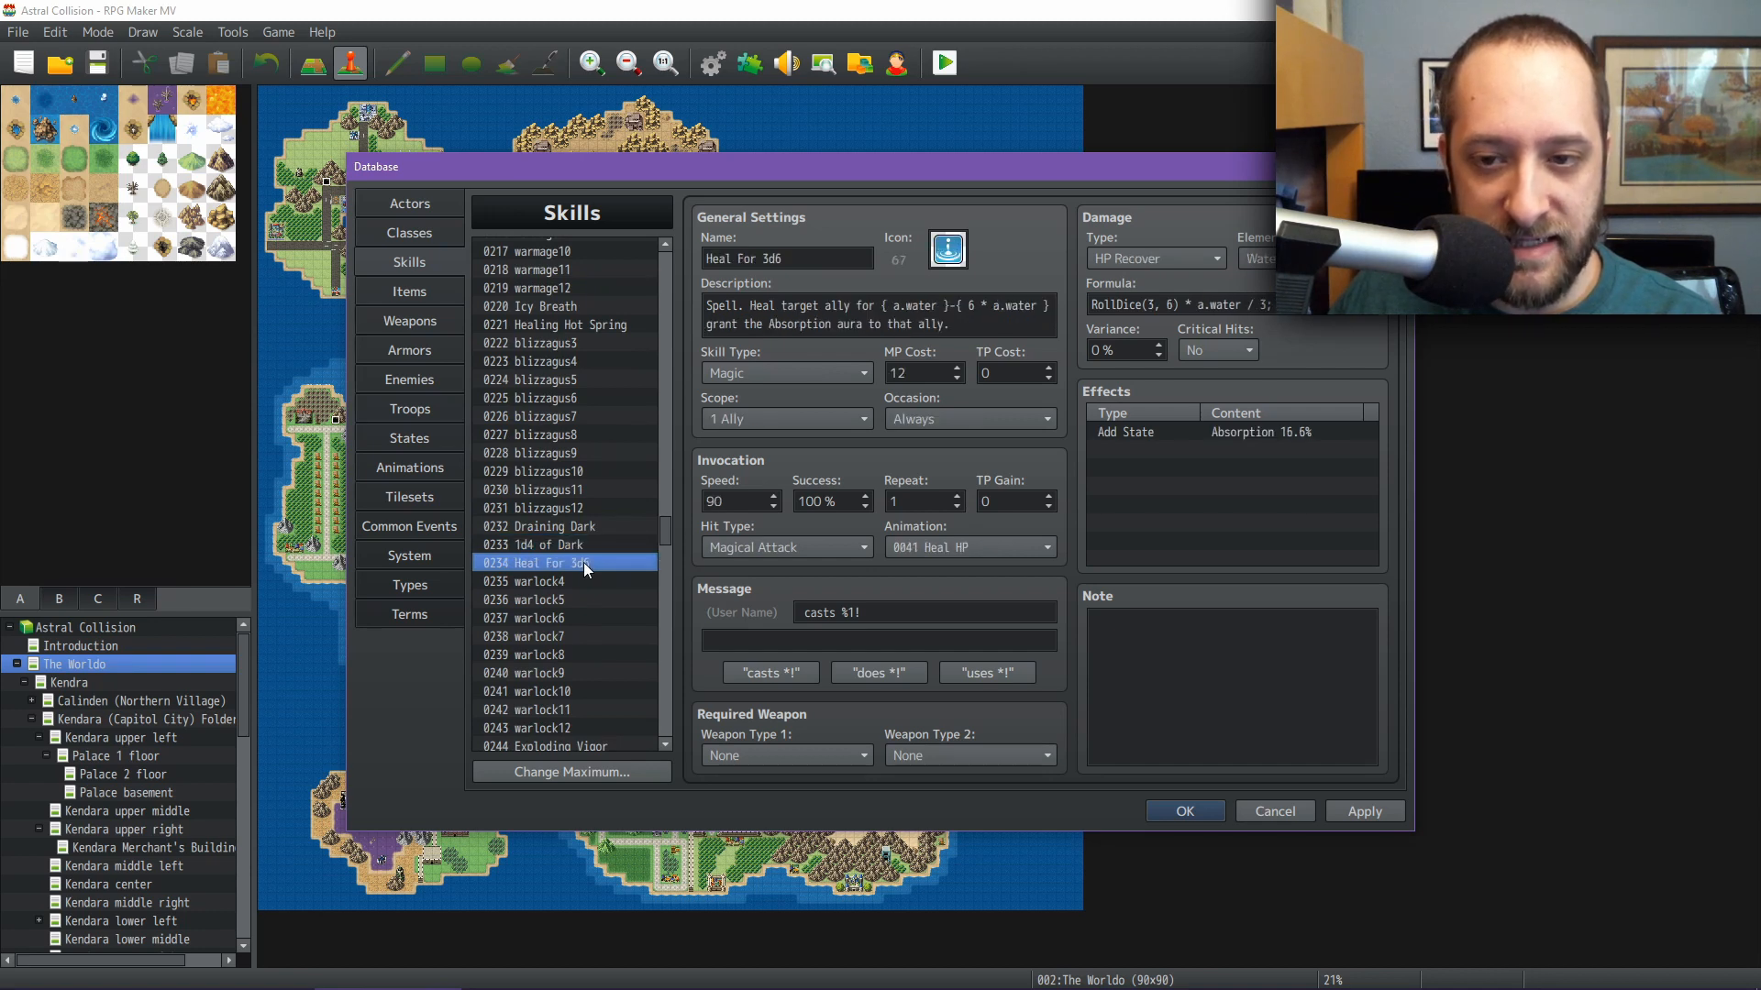
View the druid skills Exploding Vigor and Second Wind, going back to Exploding Vigor to compare them
scroll(583, 563, down, 3)
scroll(583, 563, down, 1)
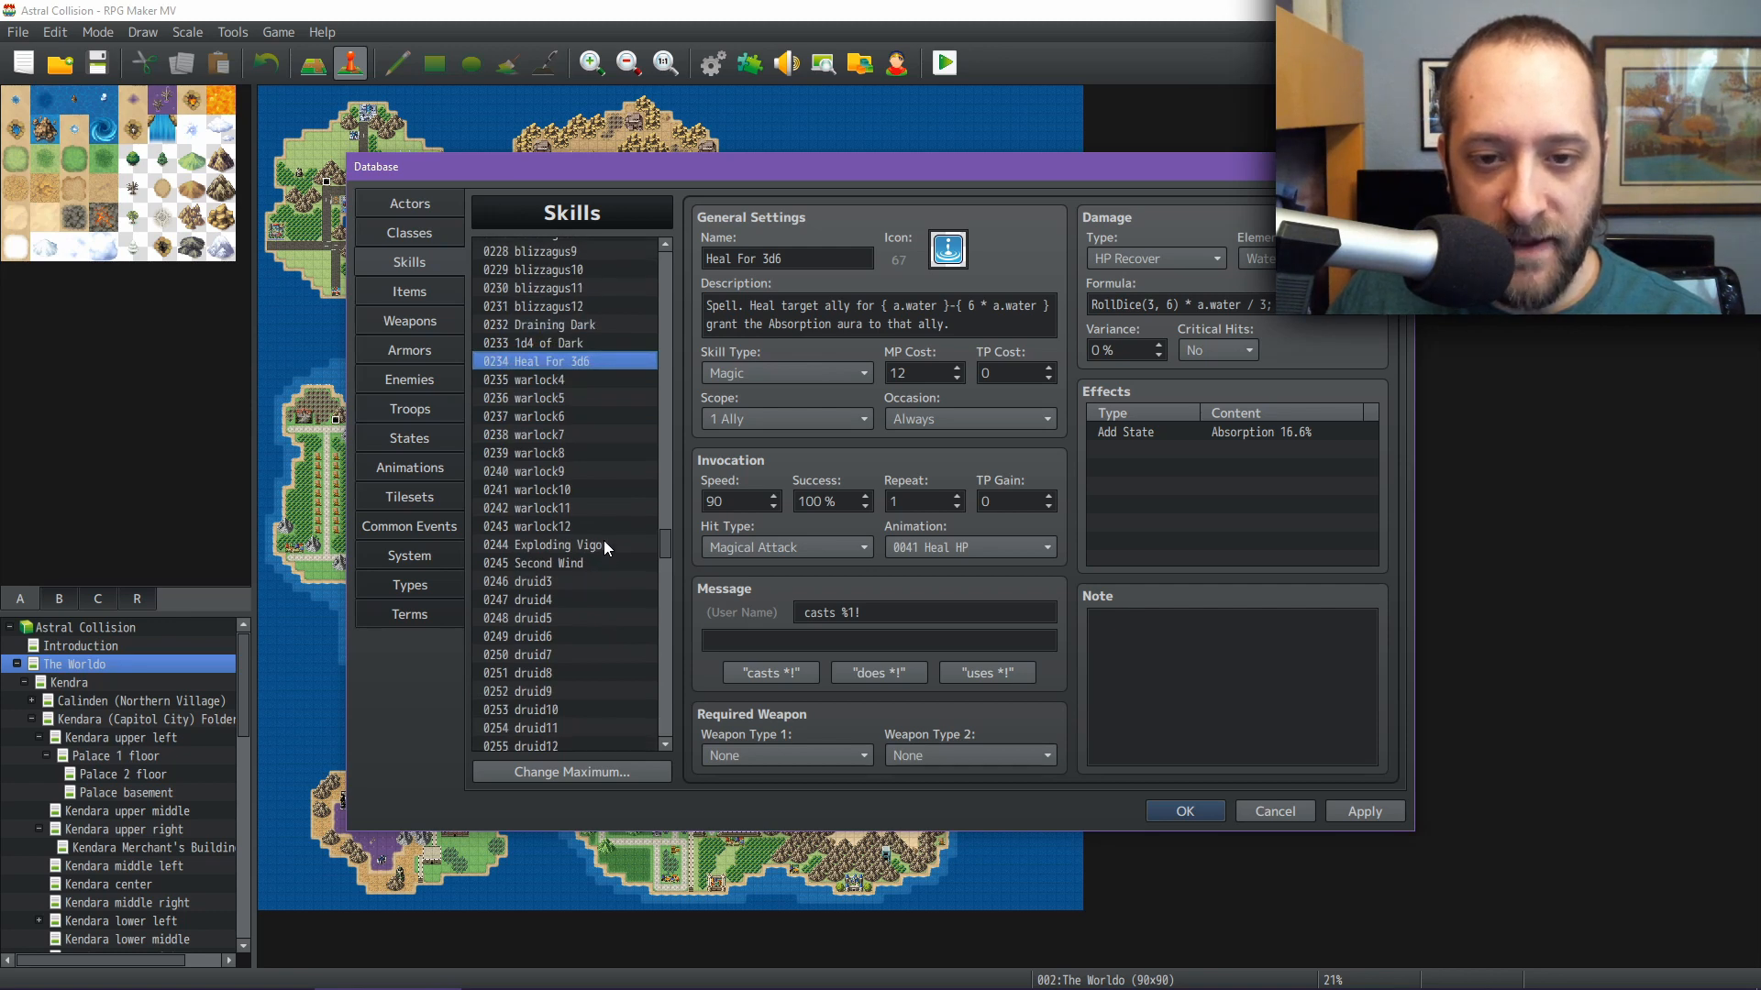
click(603, 545)
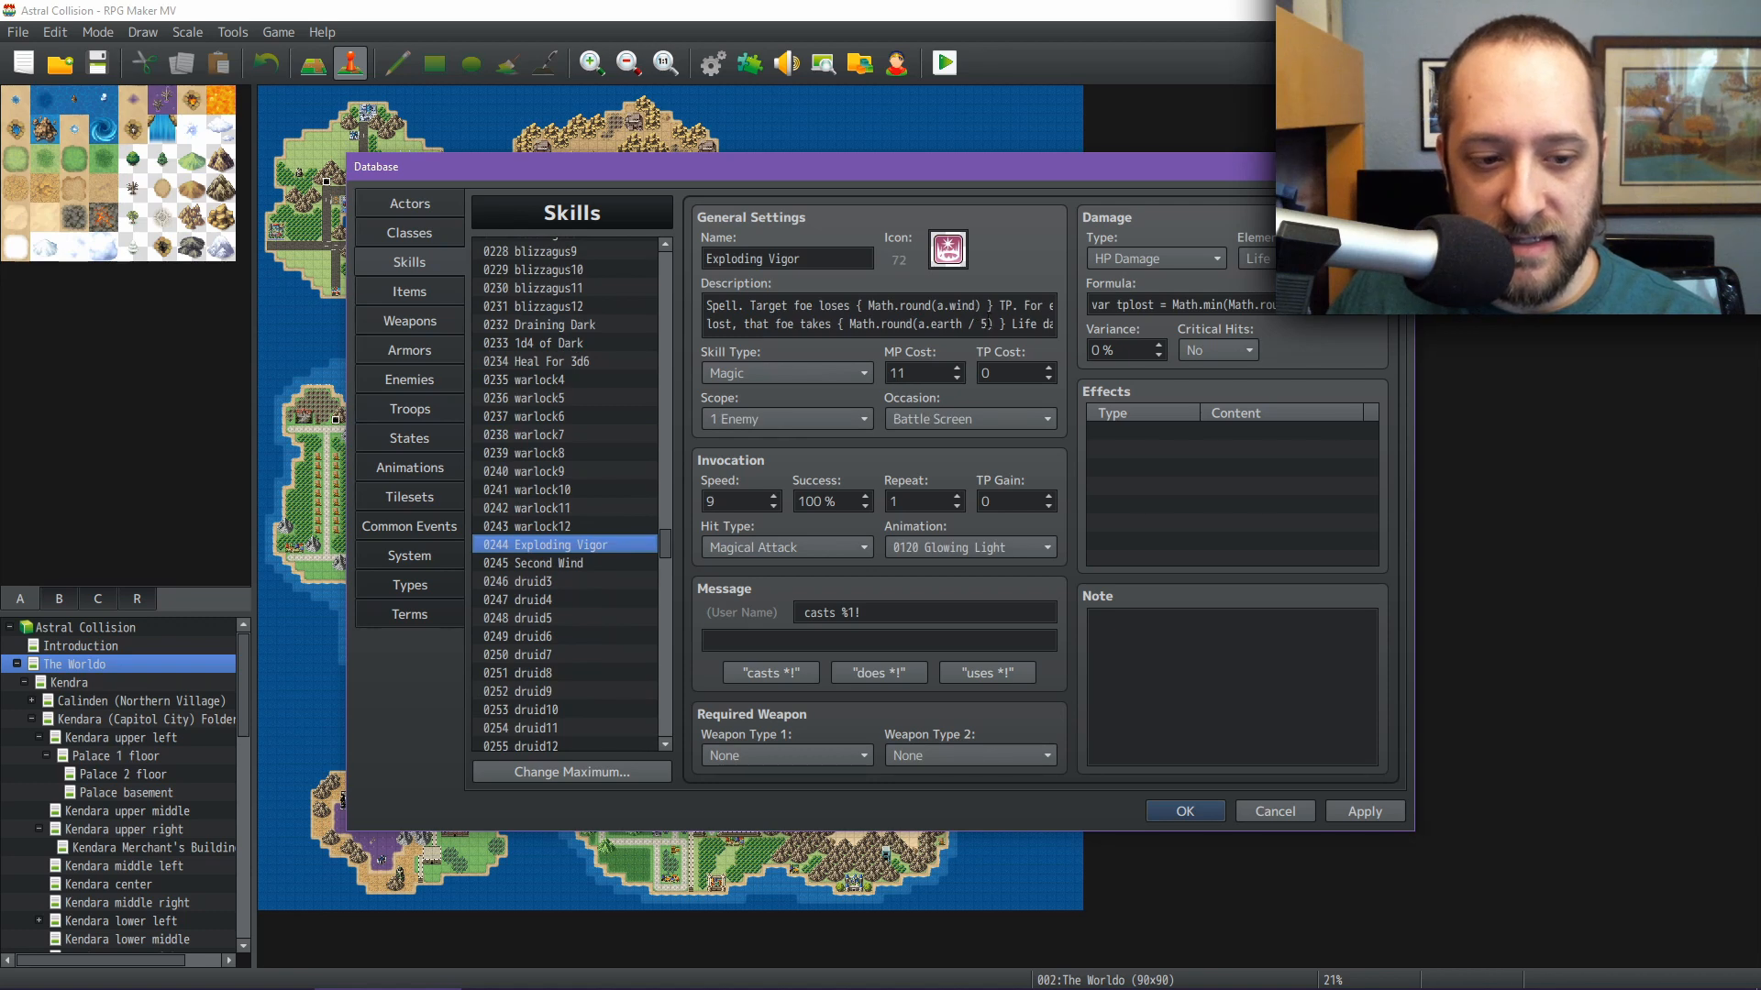
click(557, 562)
click(566, 547)
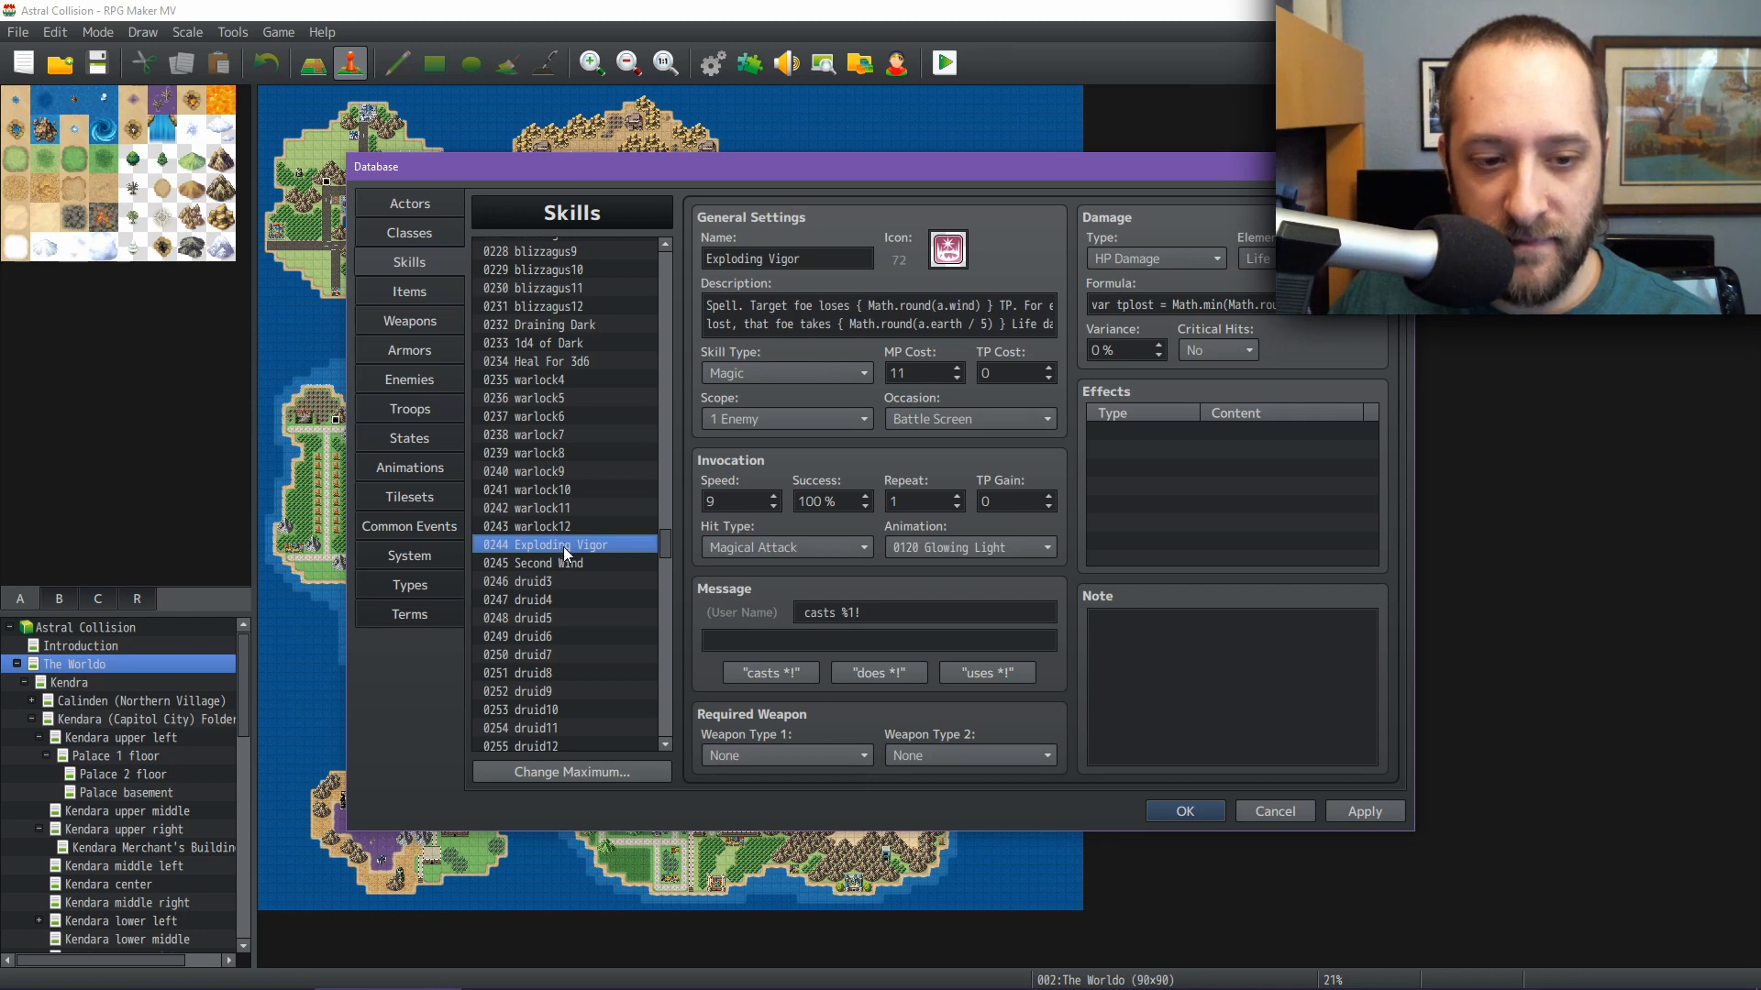
click(558, 562)
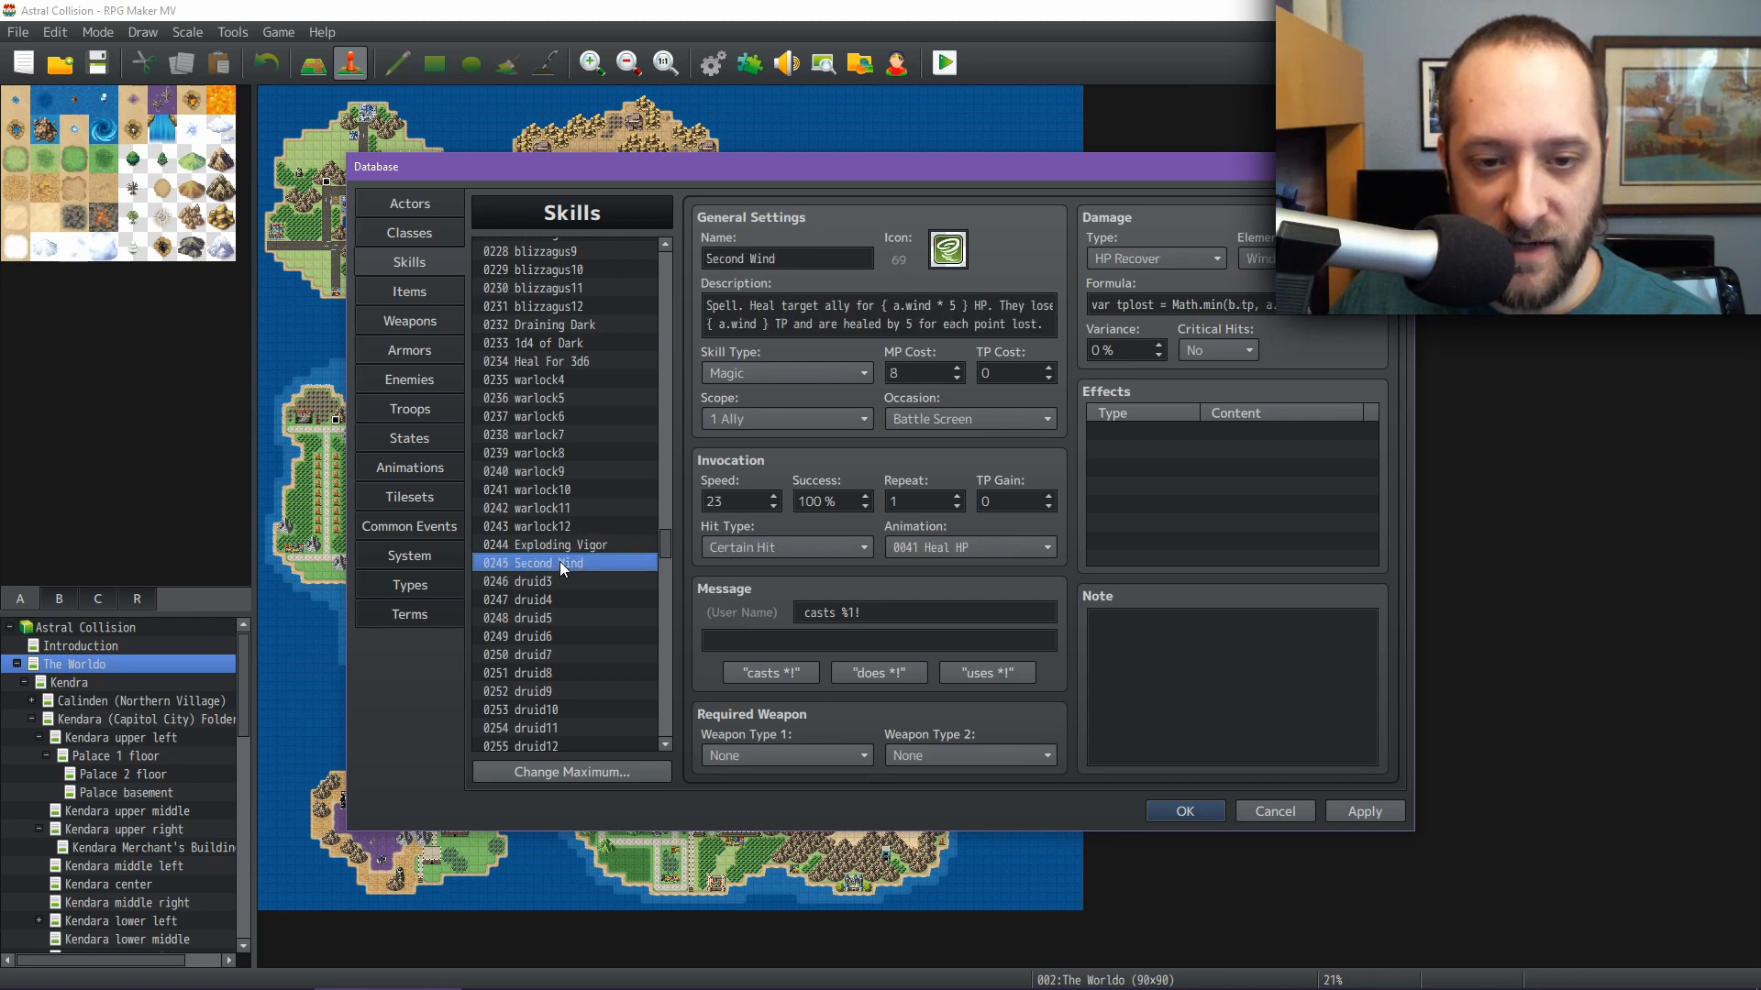
Find the special forces skills in the list and view *Prepare For Battle
scroll(559, 563, down, 4)
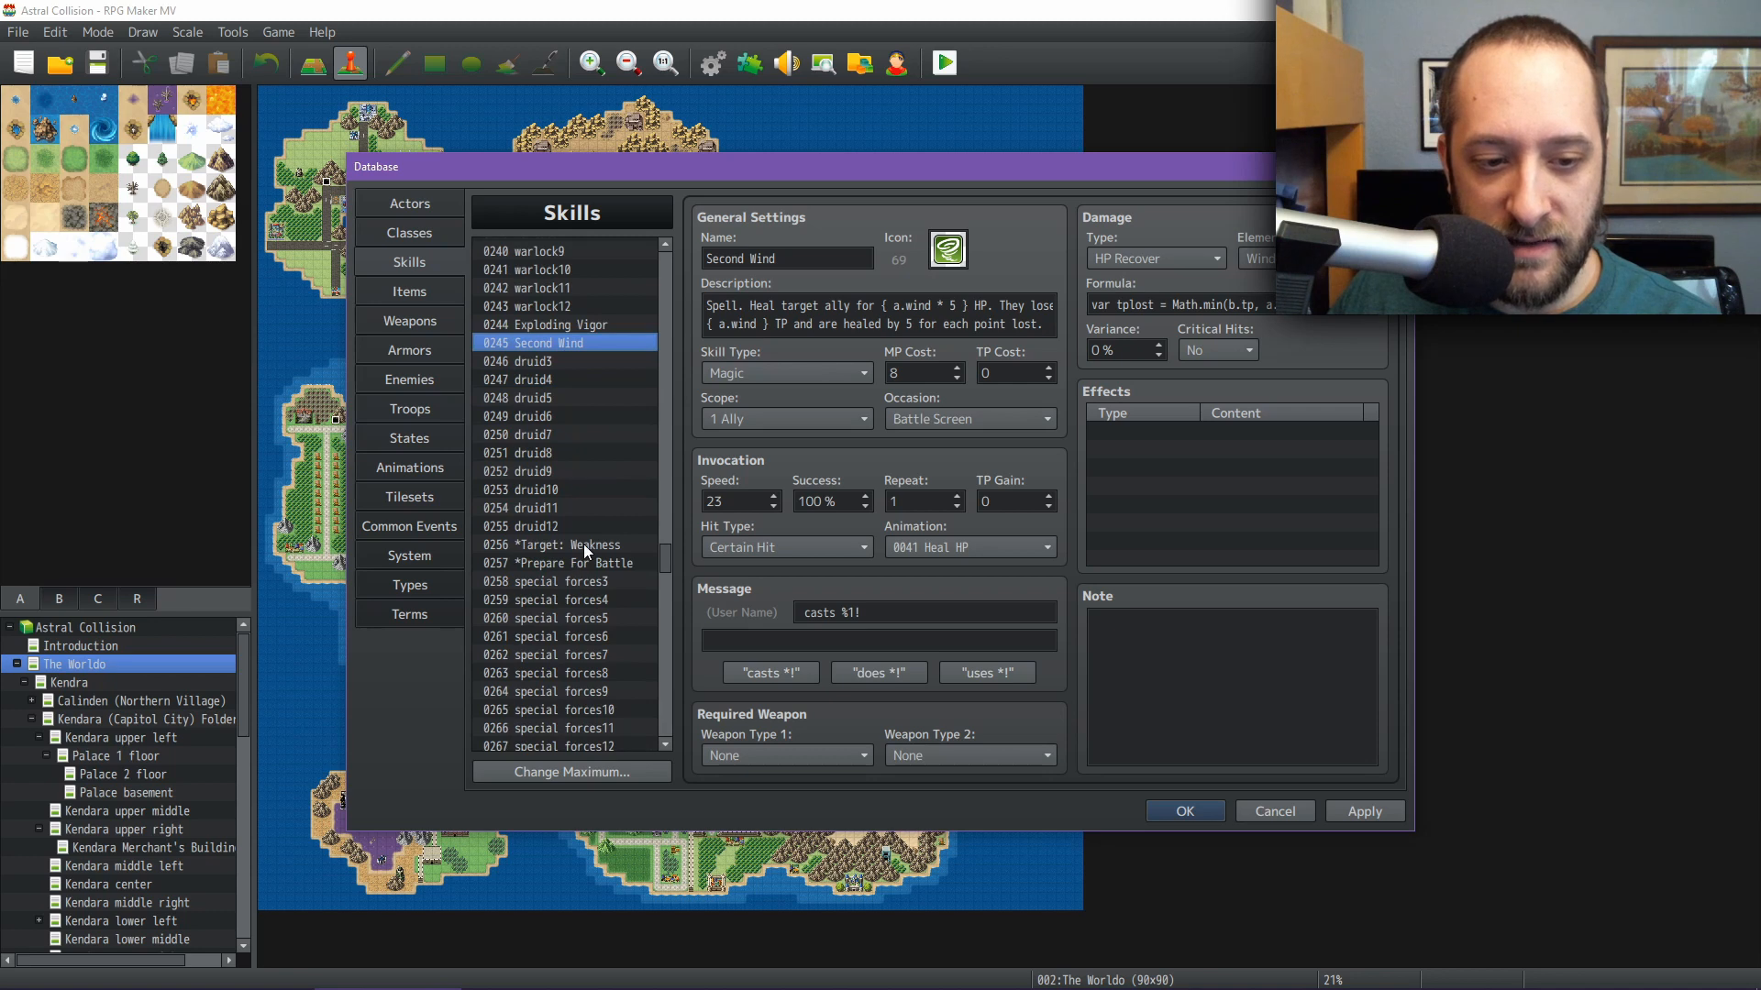
click(577, 566)
scroll(578, 568, down, 3)
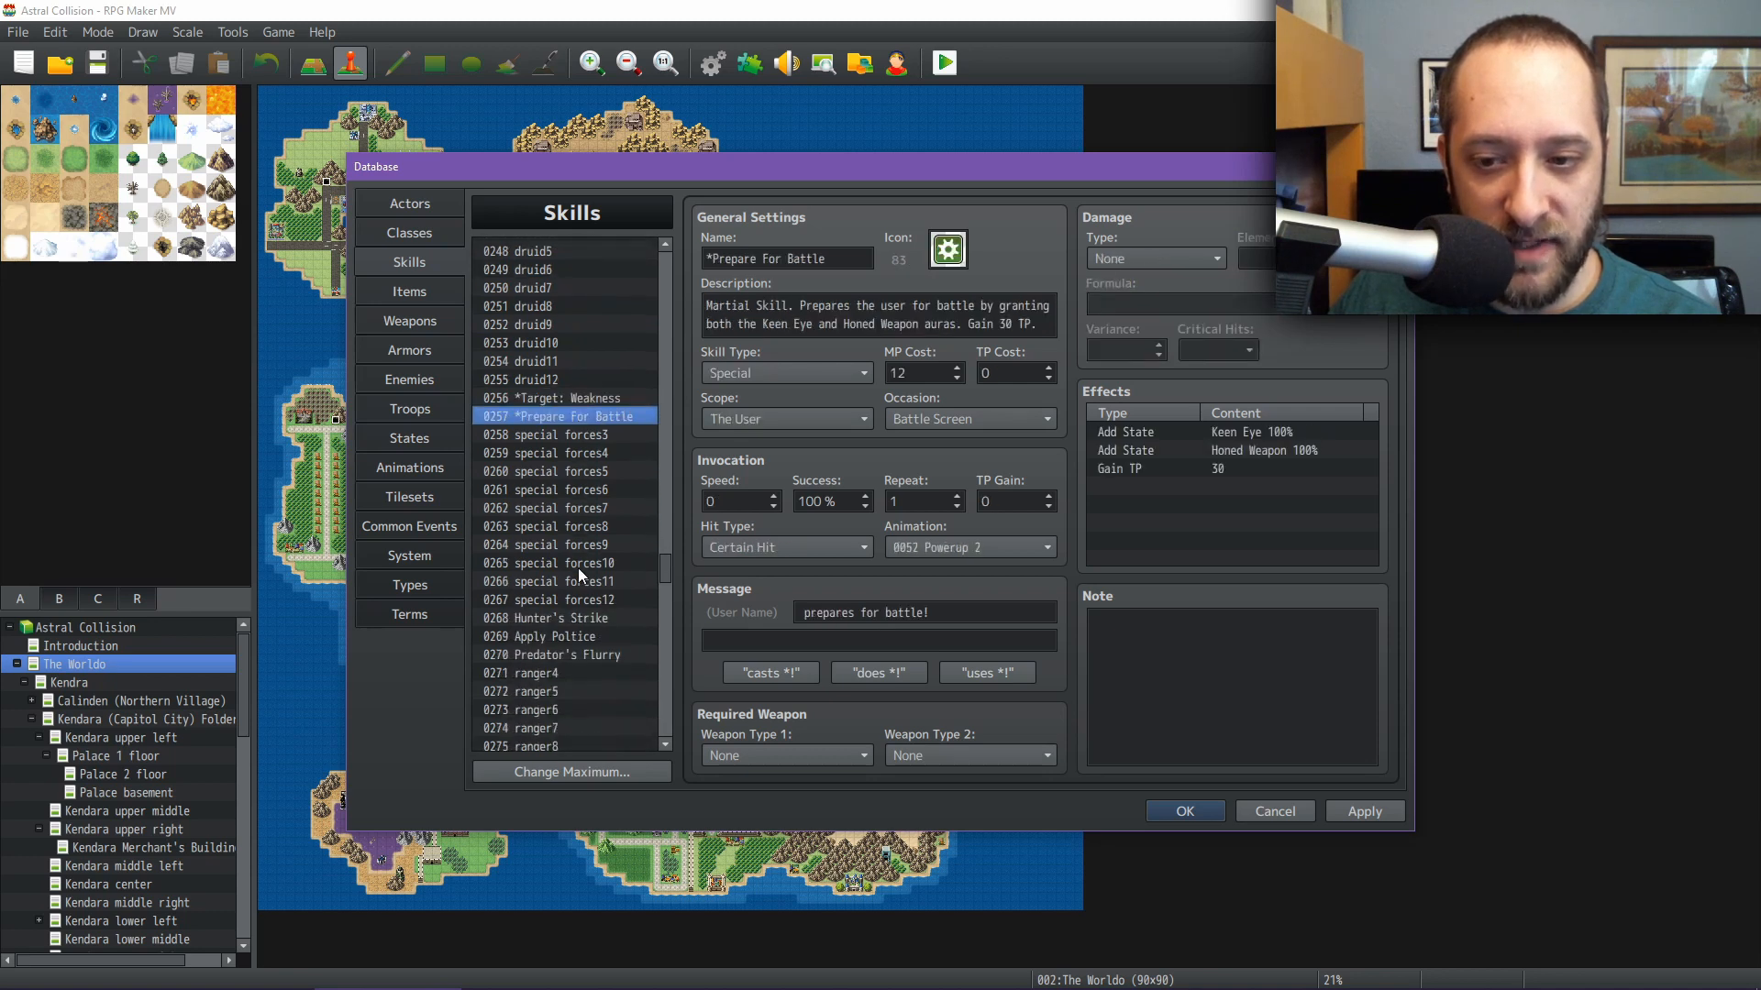
View the ranger skills Hunter's Strike, Apply Poltice and Predator's Flurry
scroll(577, 569, down, 2)
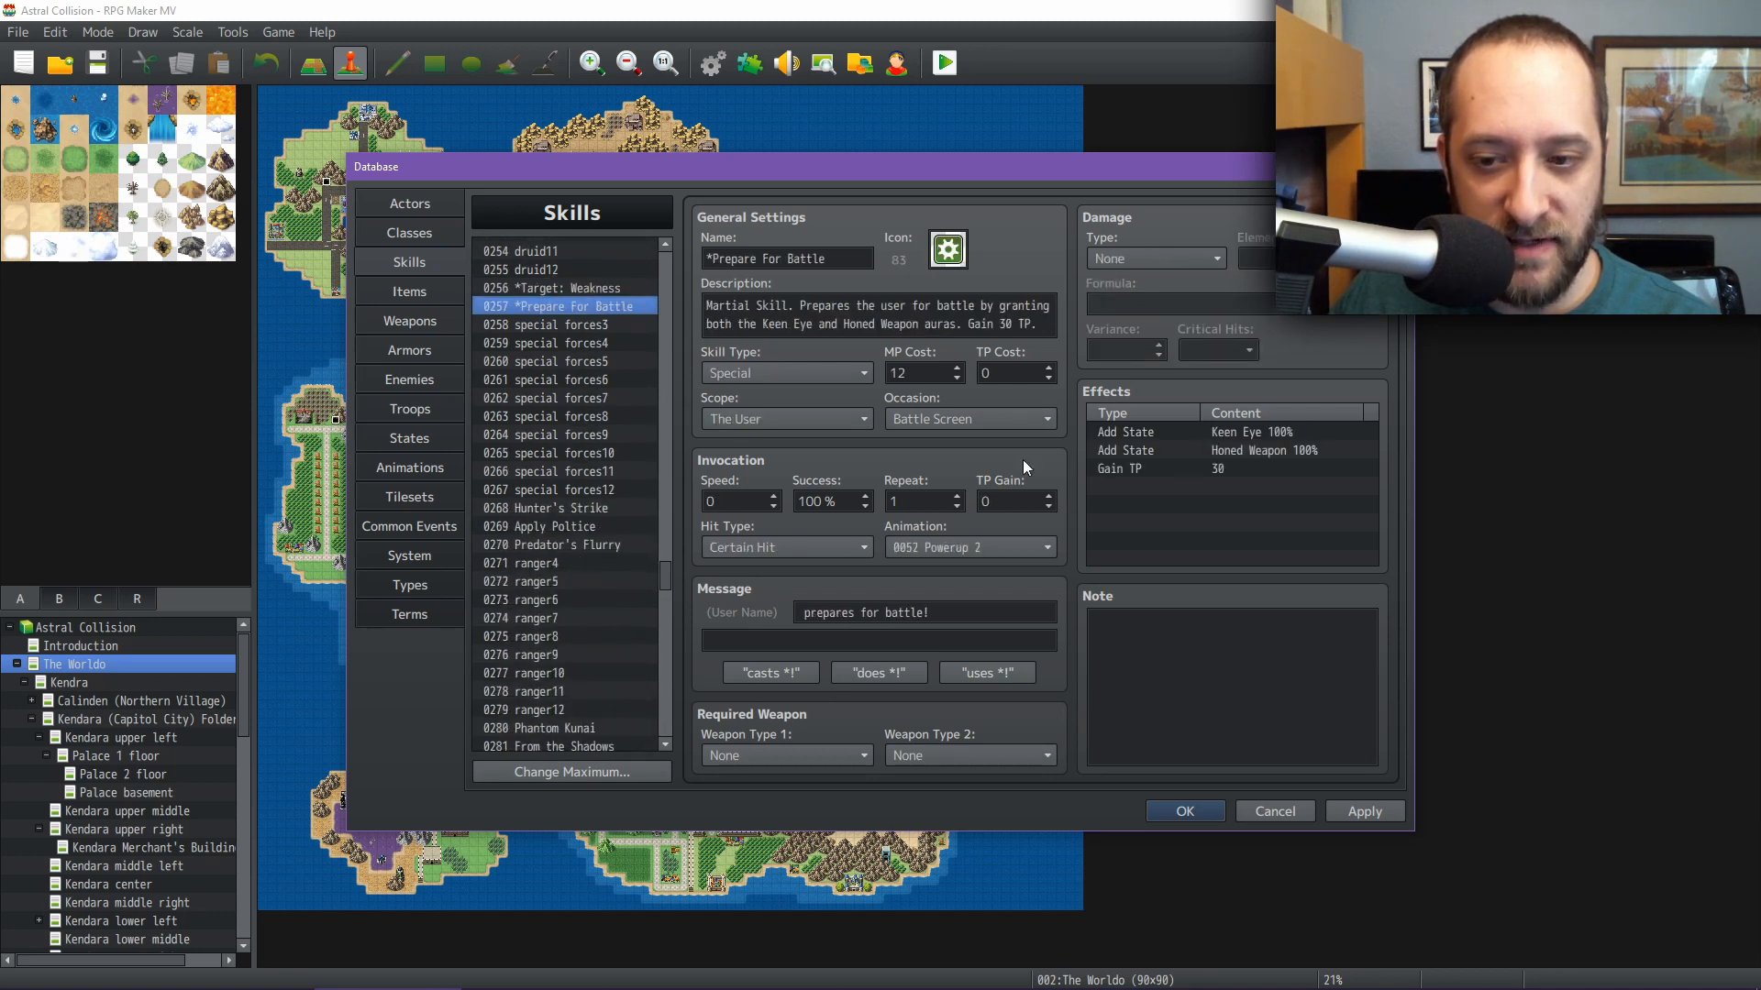
click(591, 508)
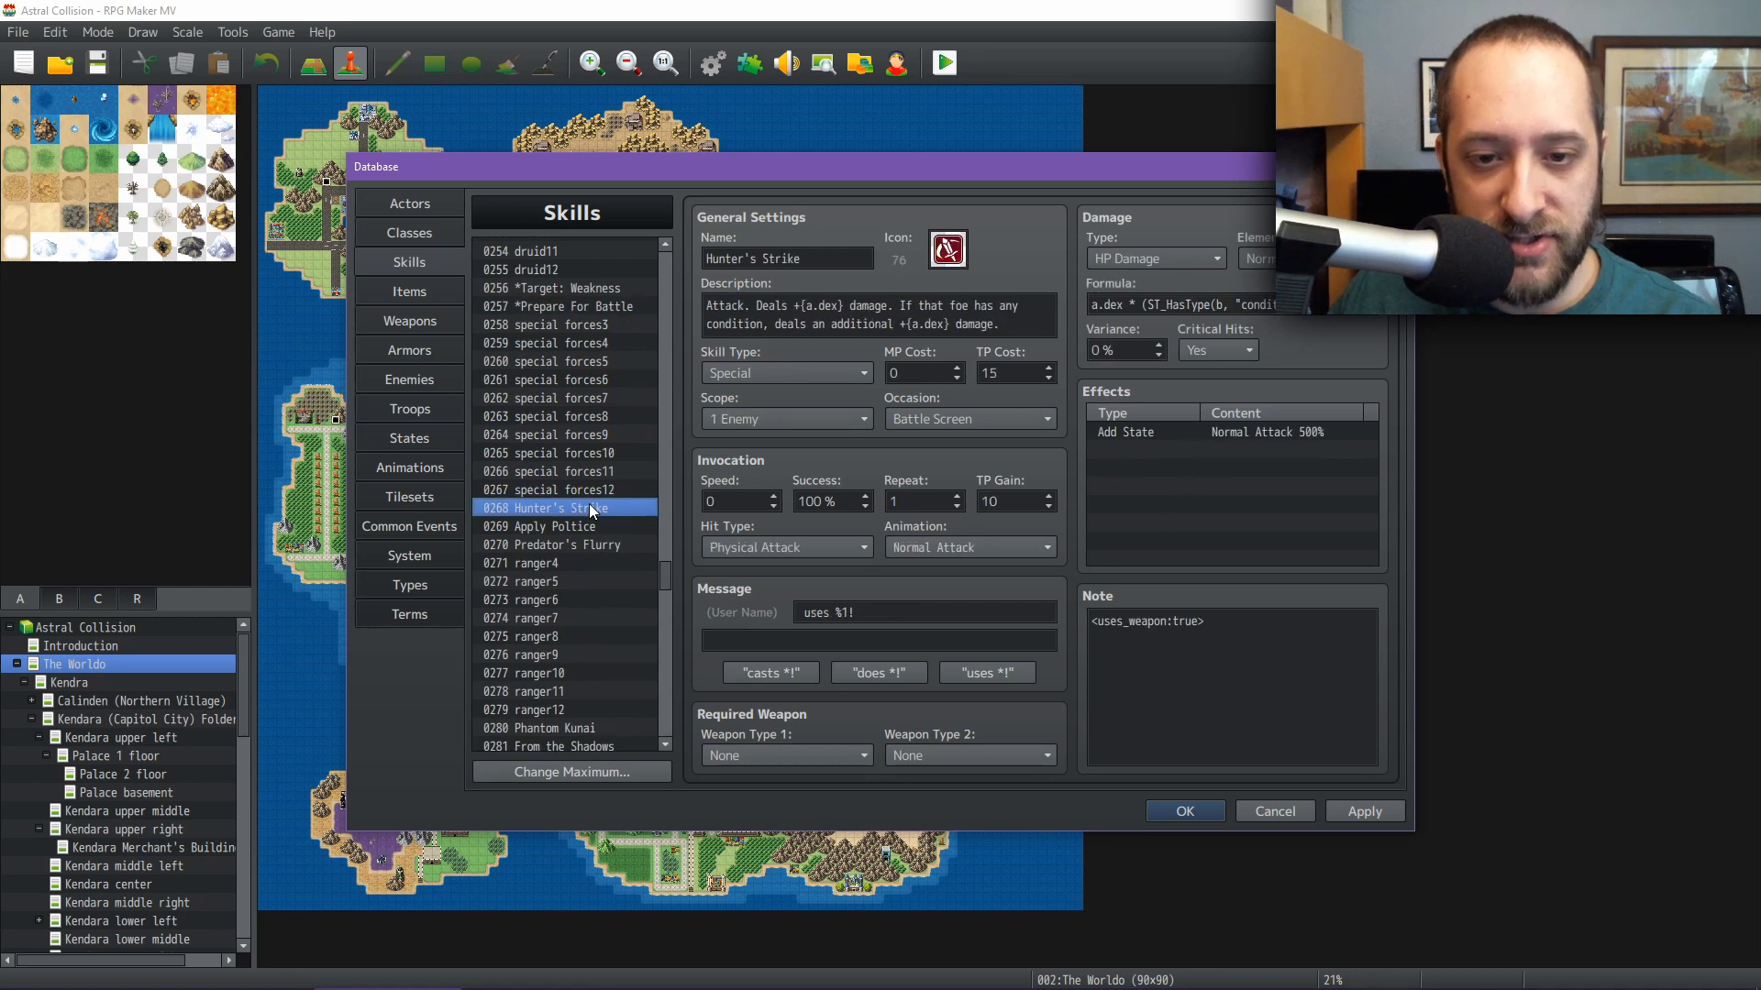
click(587, 527)
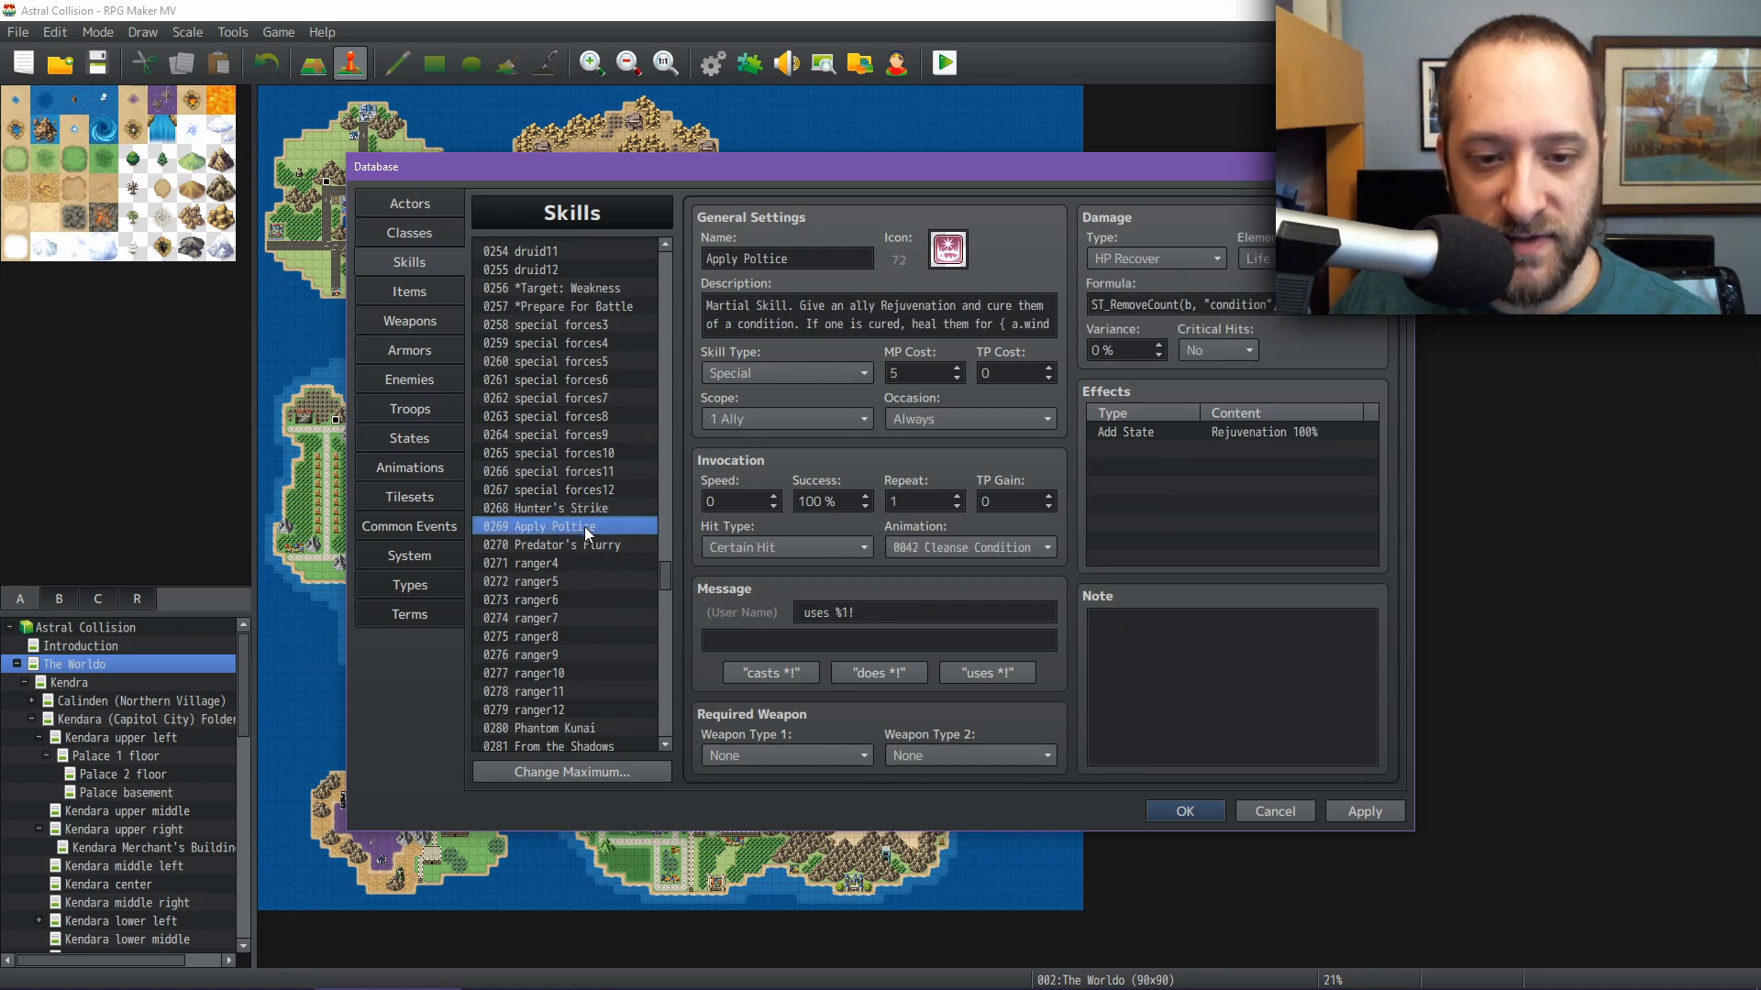
click(584, 544)
View the ninja skills Phantom Kunai, From the Shadows, Smoke Bomb and Sneak Attack
scroll(583, 546, down, 2)
scroll(584, 546, down, 2)
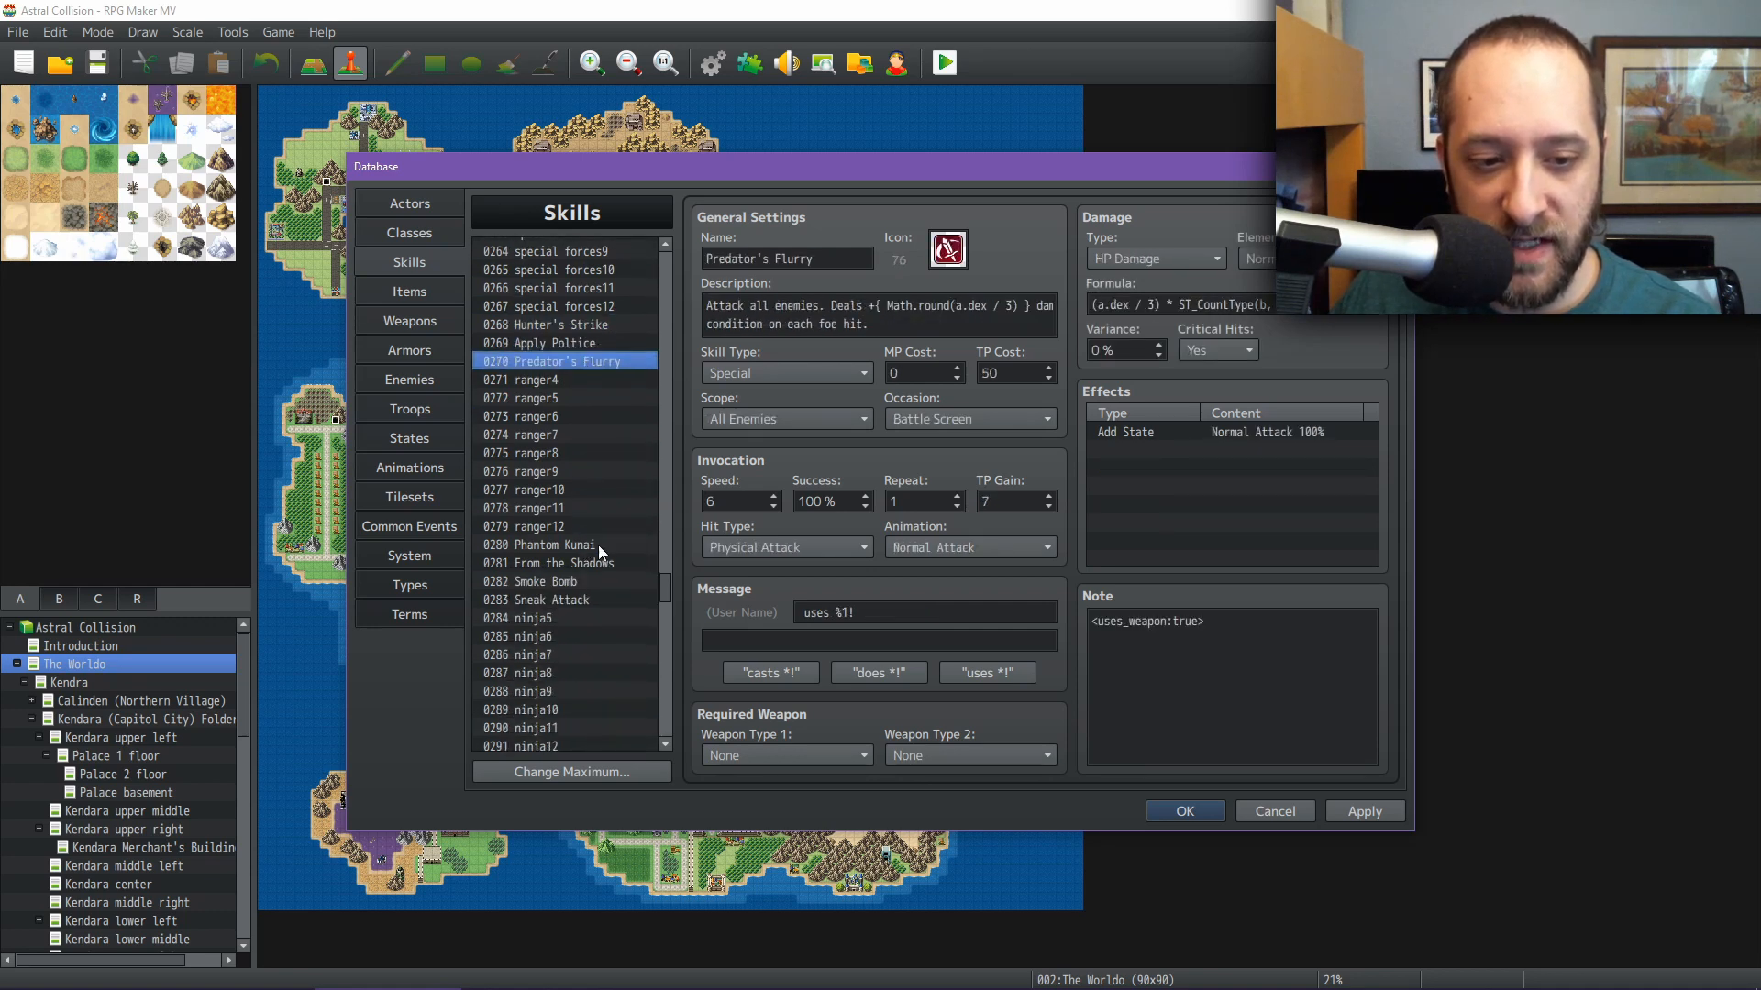
click(598, 545)
scroll(606, 541, down, 2)
scroll(594, 487, down, 1)
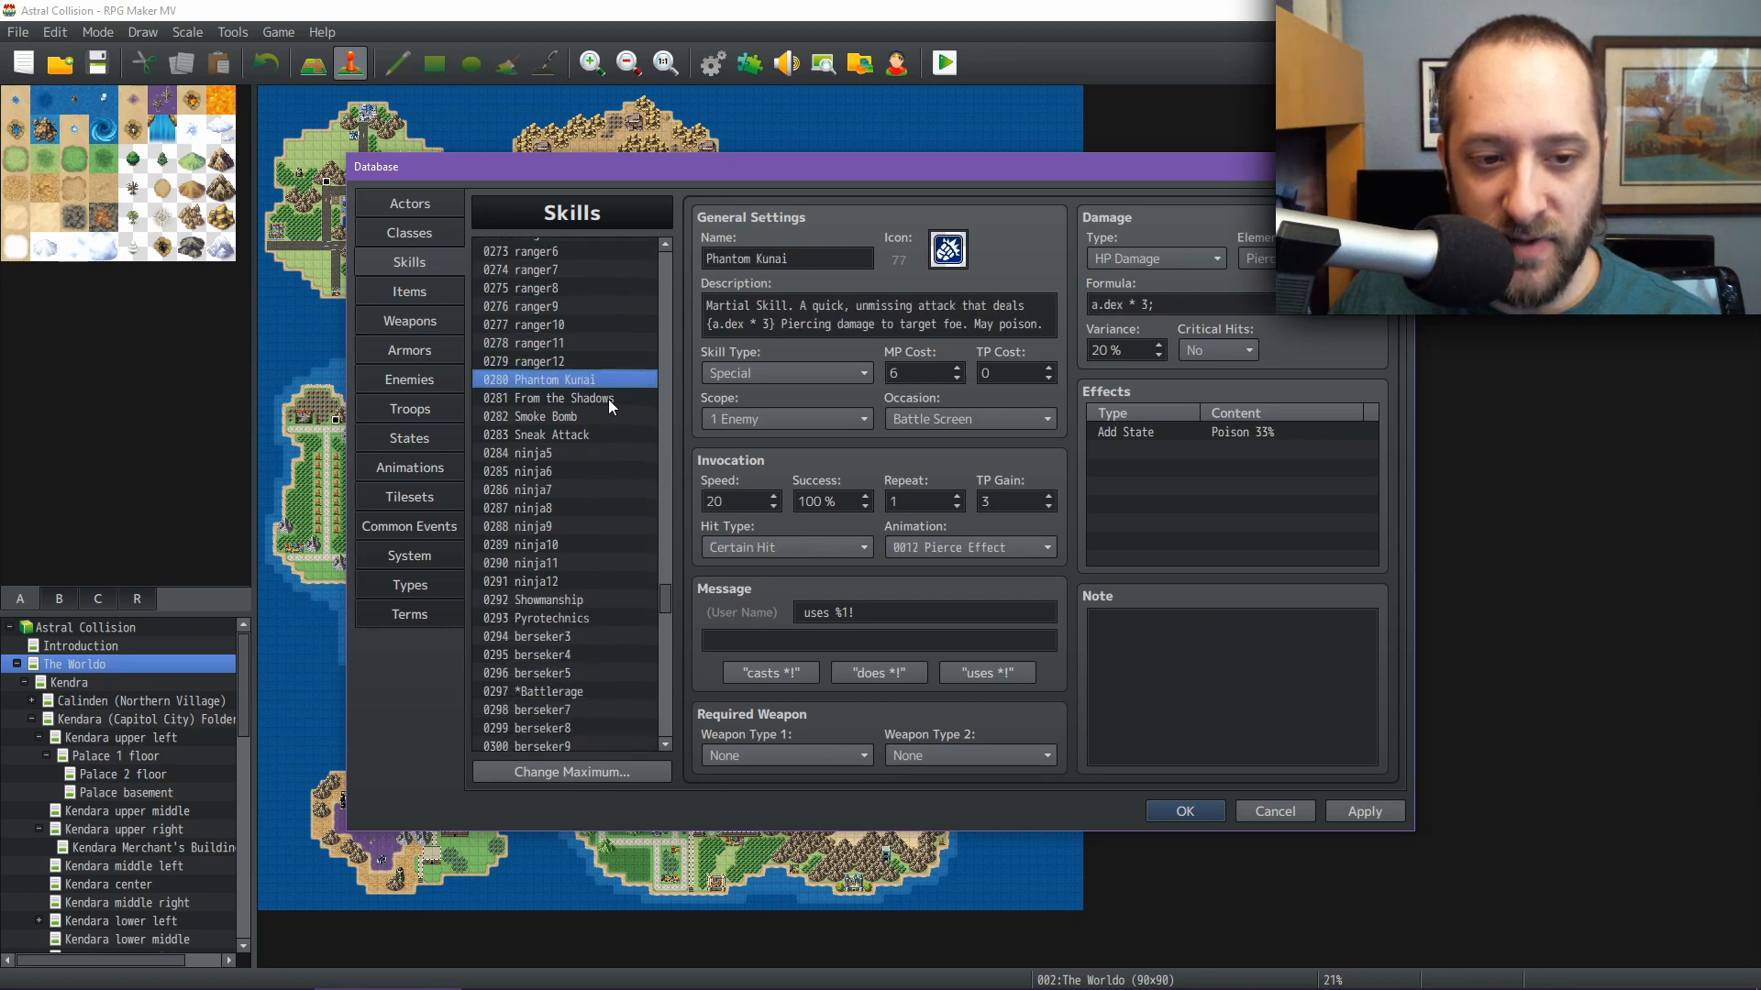
click(608, 399)
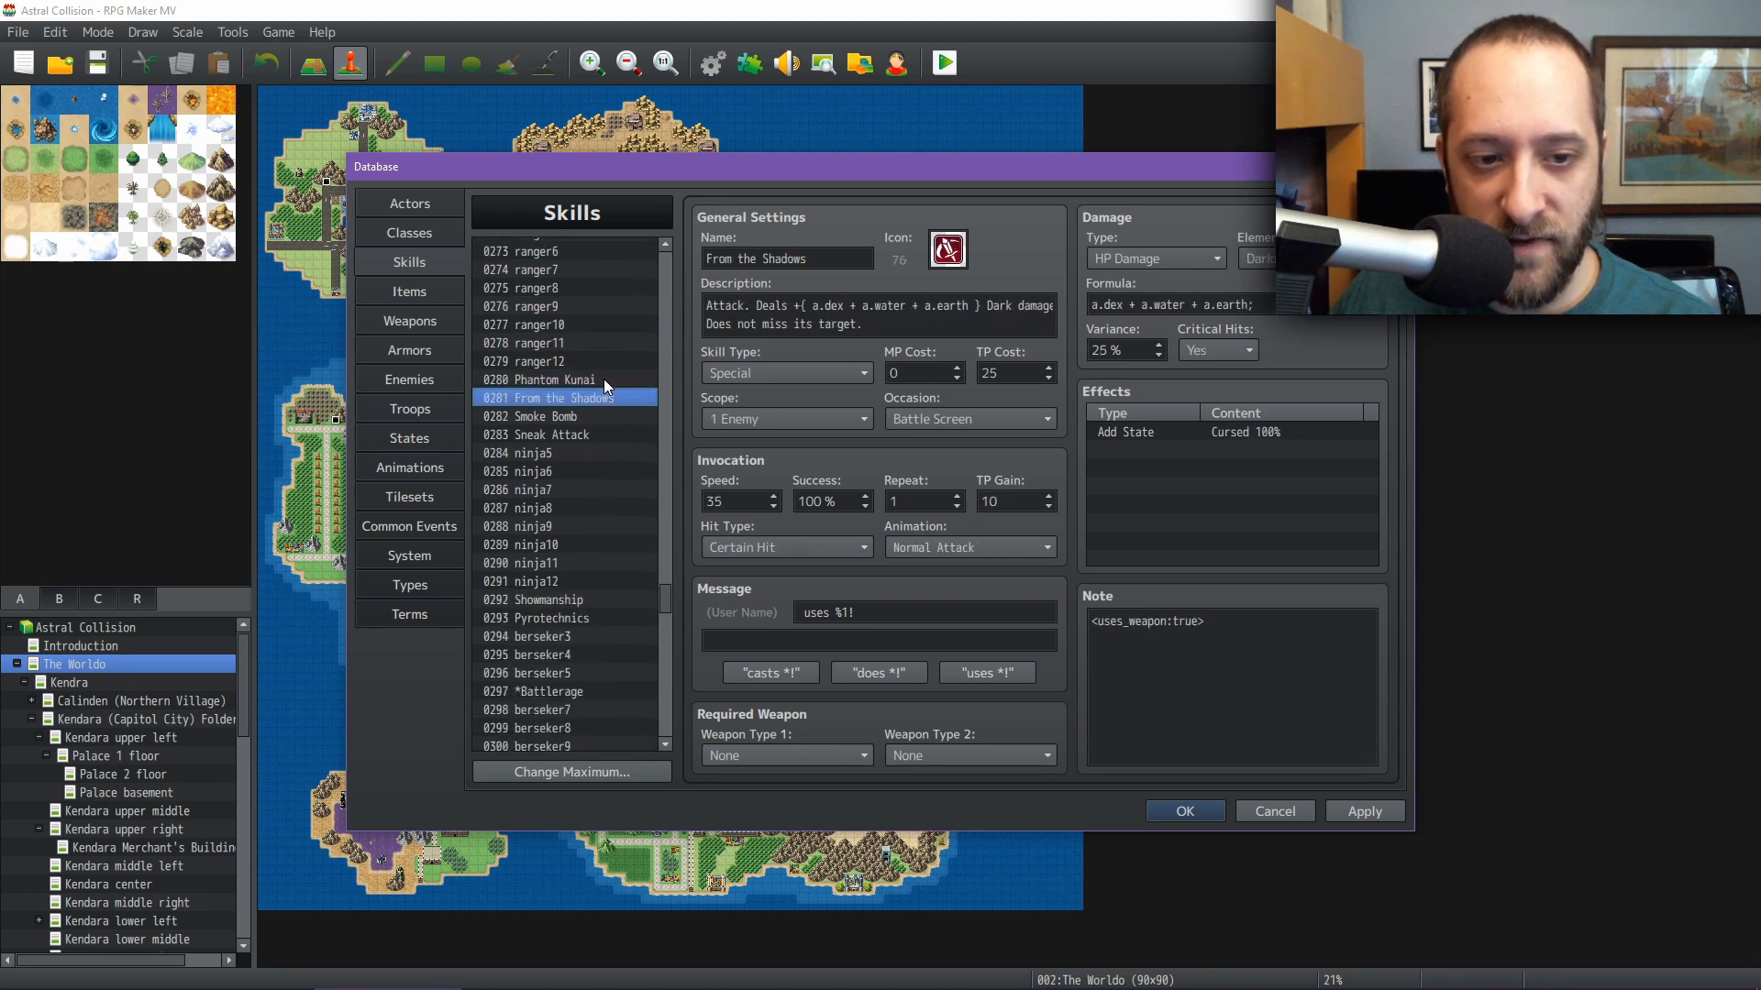
click(604, 376)
click(603, 397)
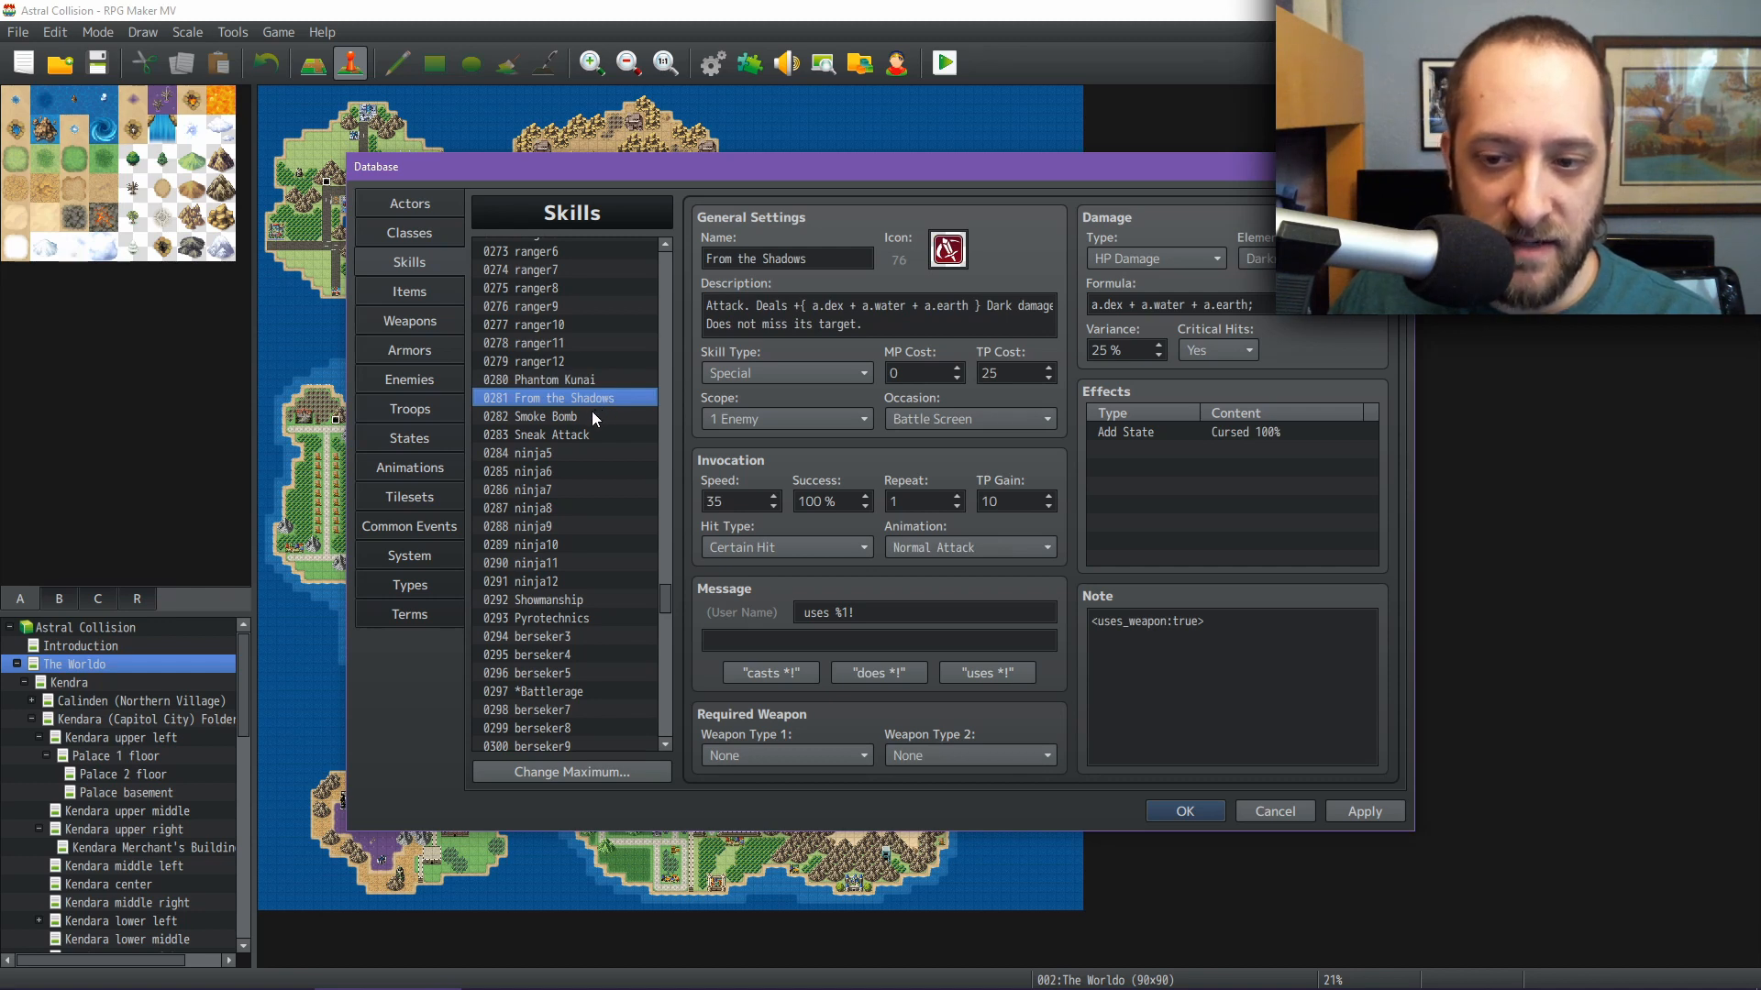
click(578, 417)
click(570, 435)
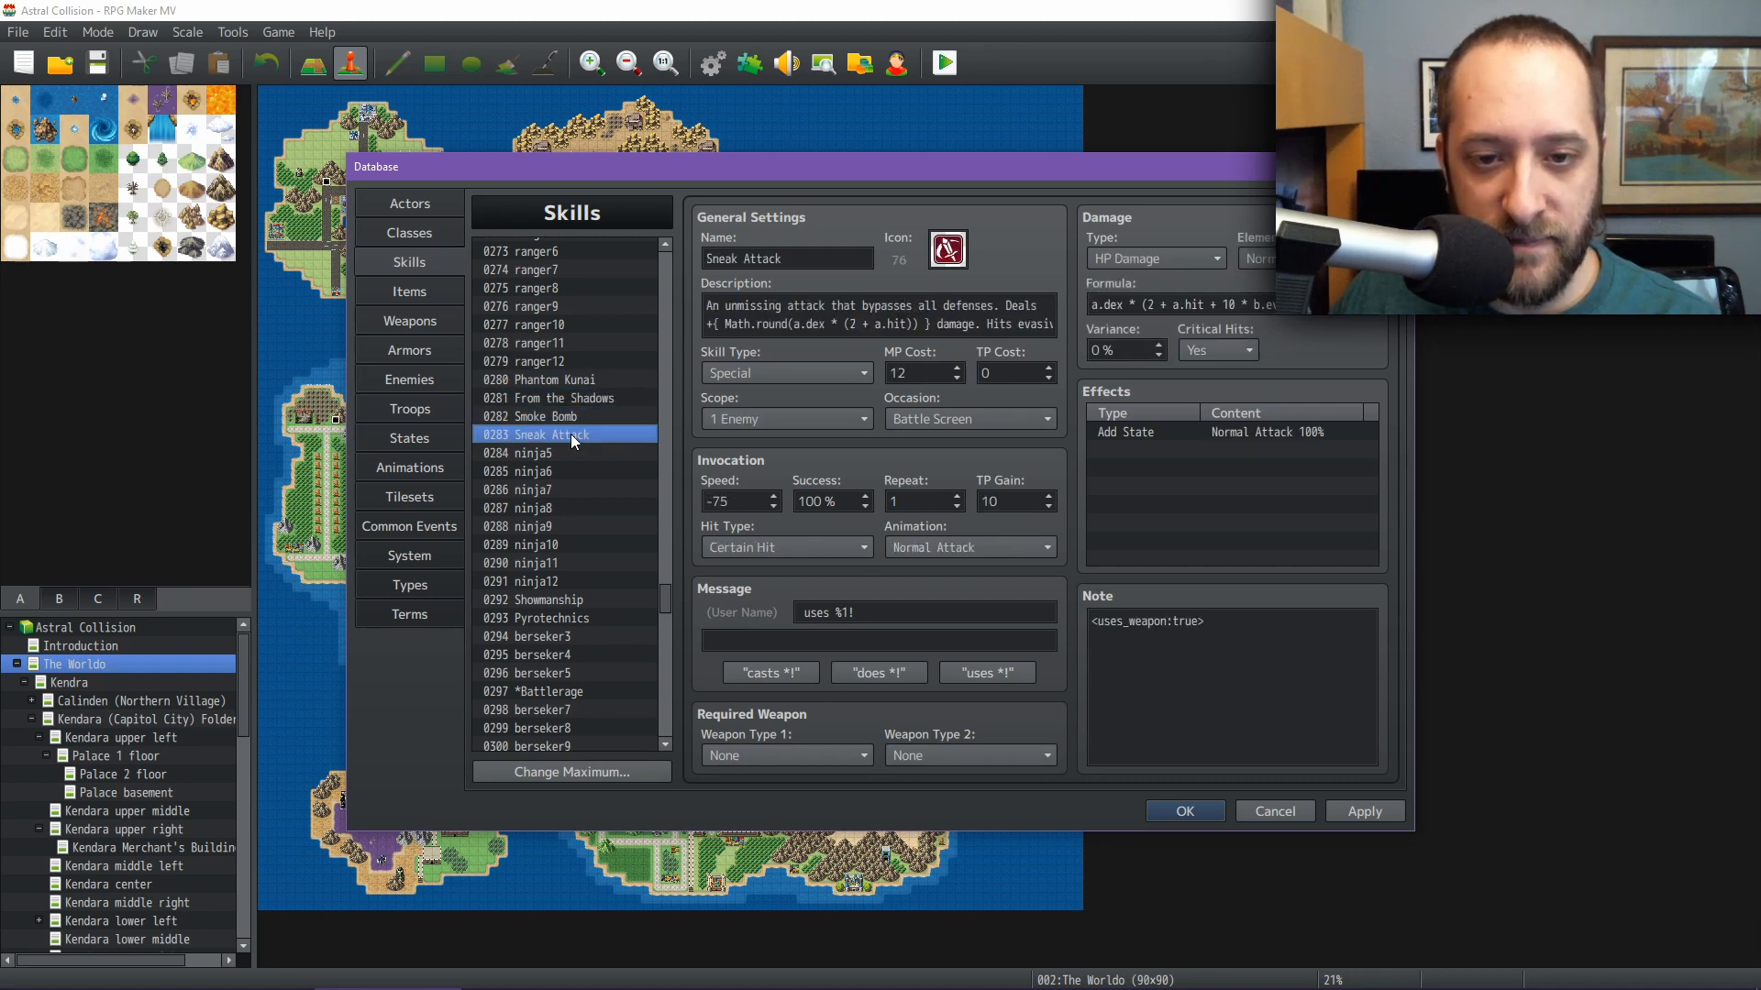
View the berseker skills Showmanship, Pyrotechnics and *Battlerage
scroll(526, 515, down, 4)
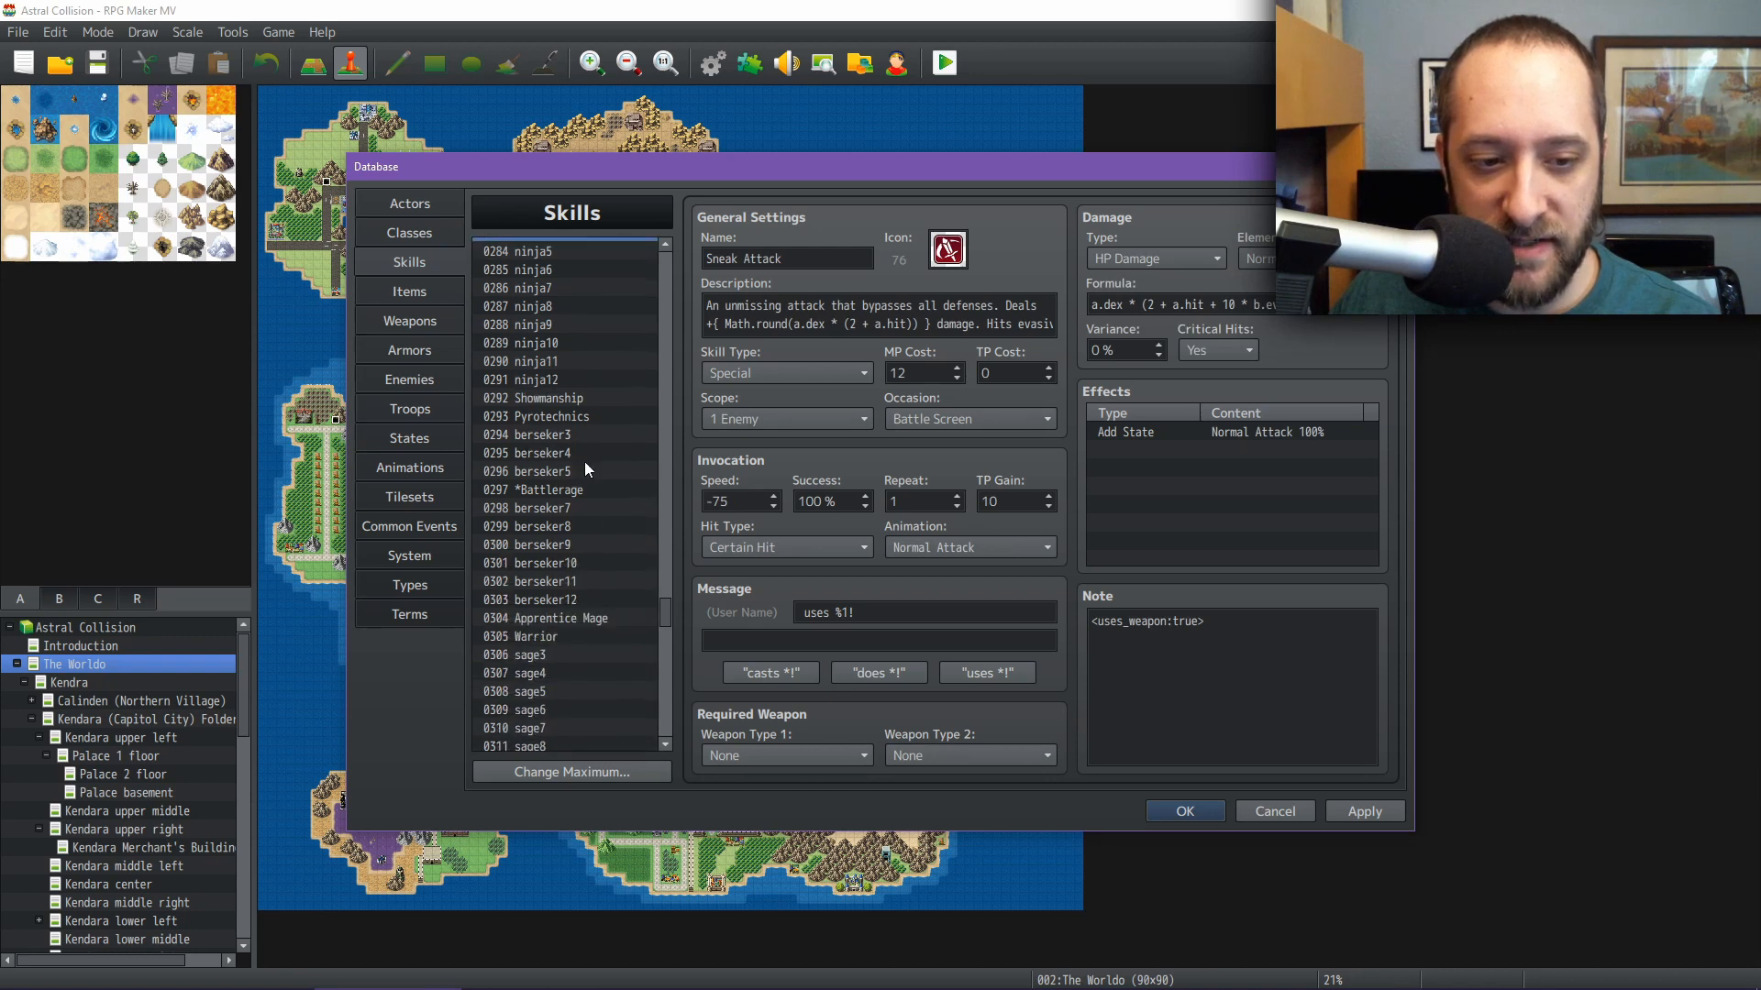
click(578, 400)
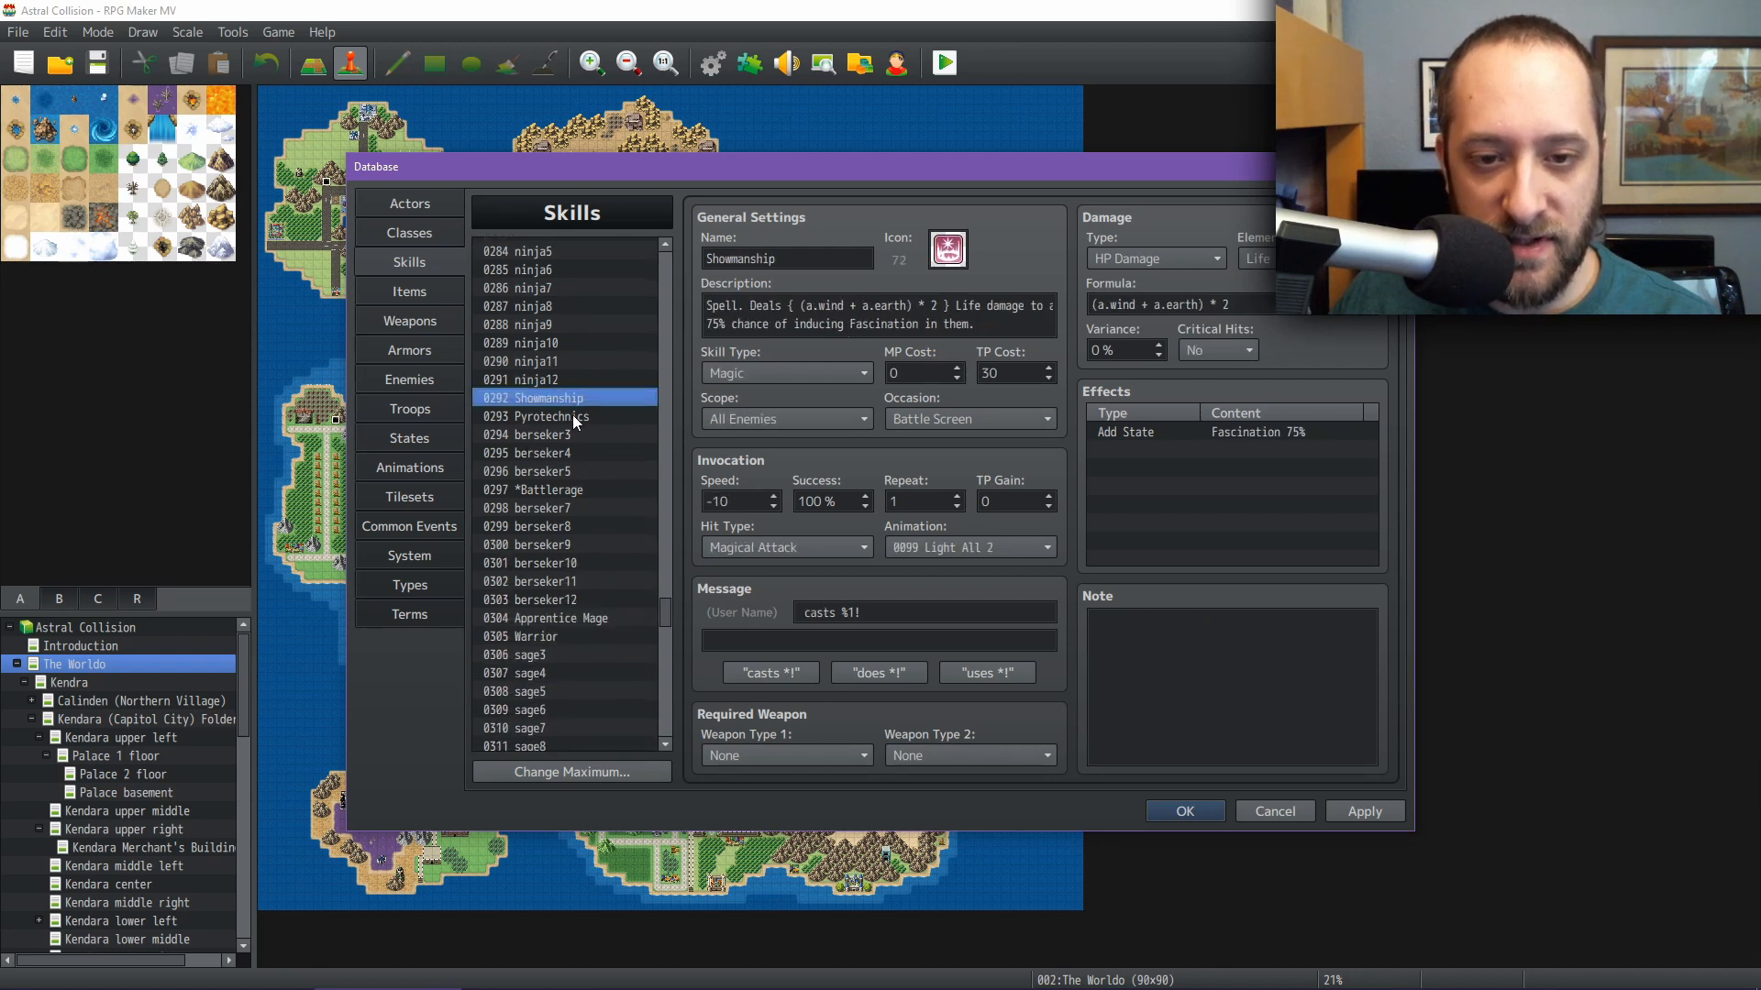
click(574, 415)
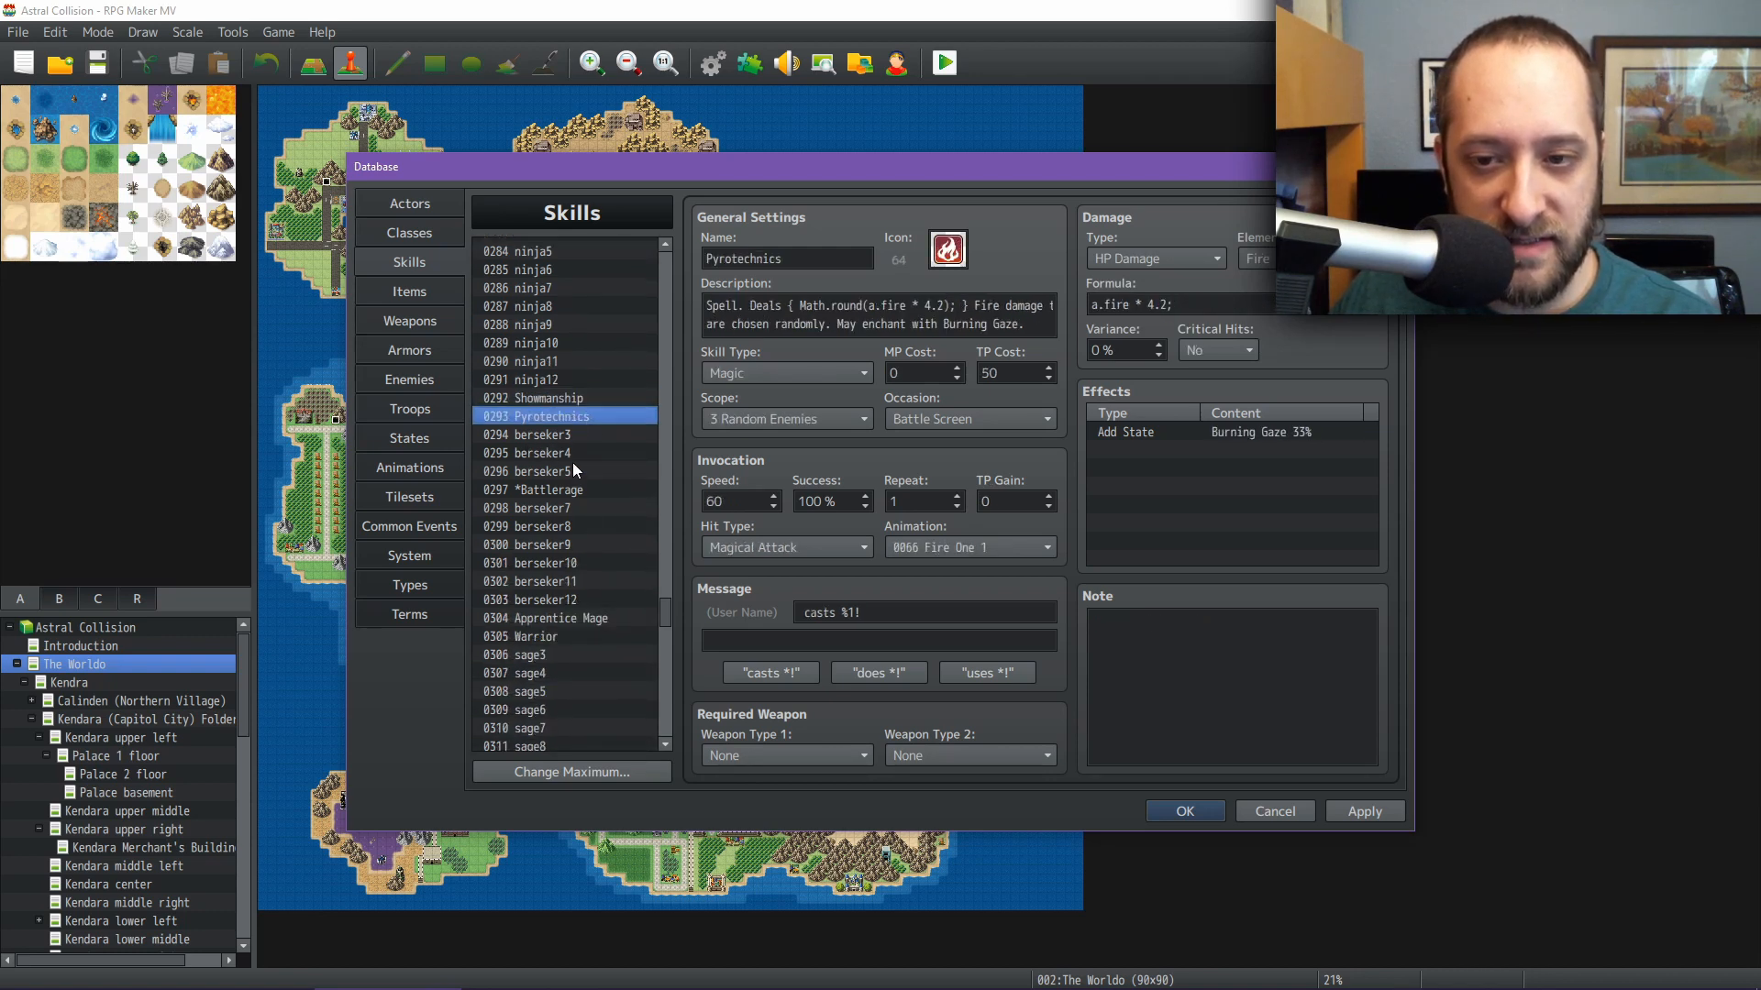
click(579, 397)
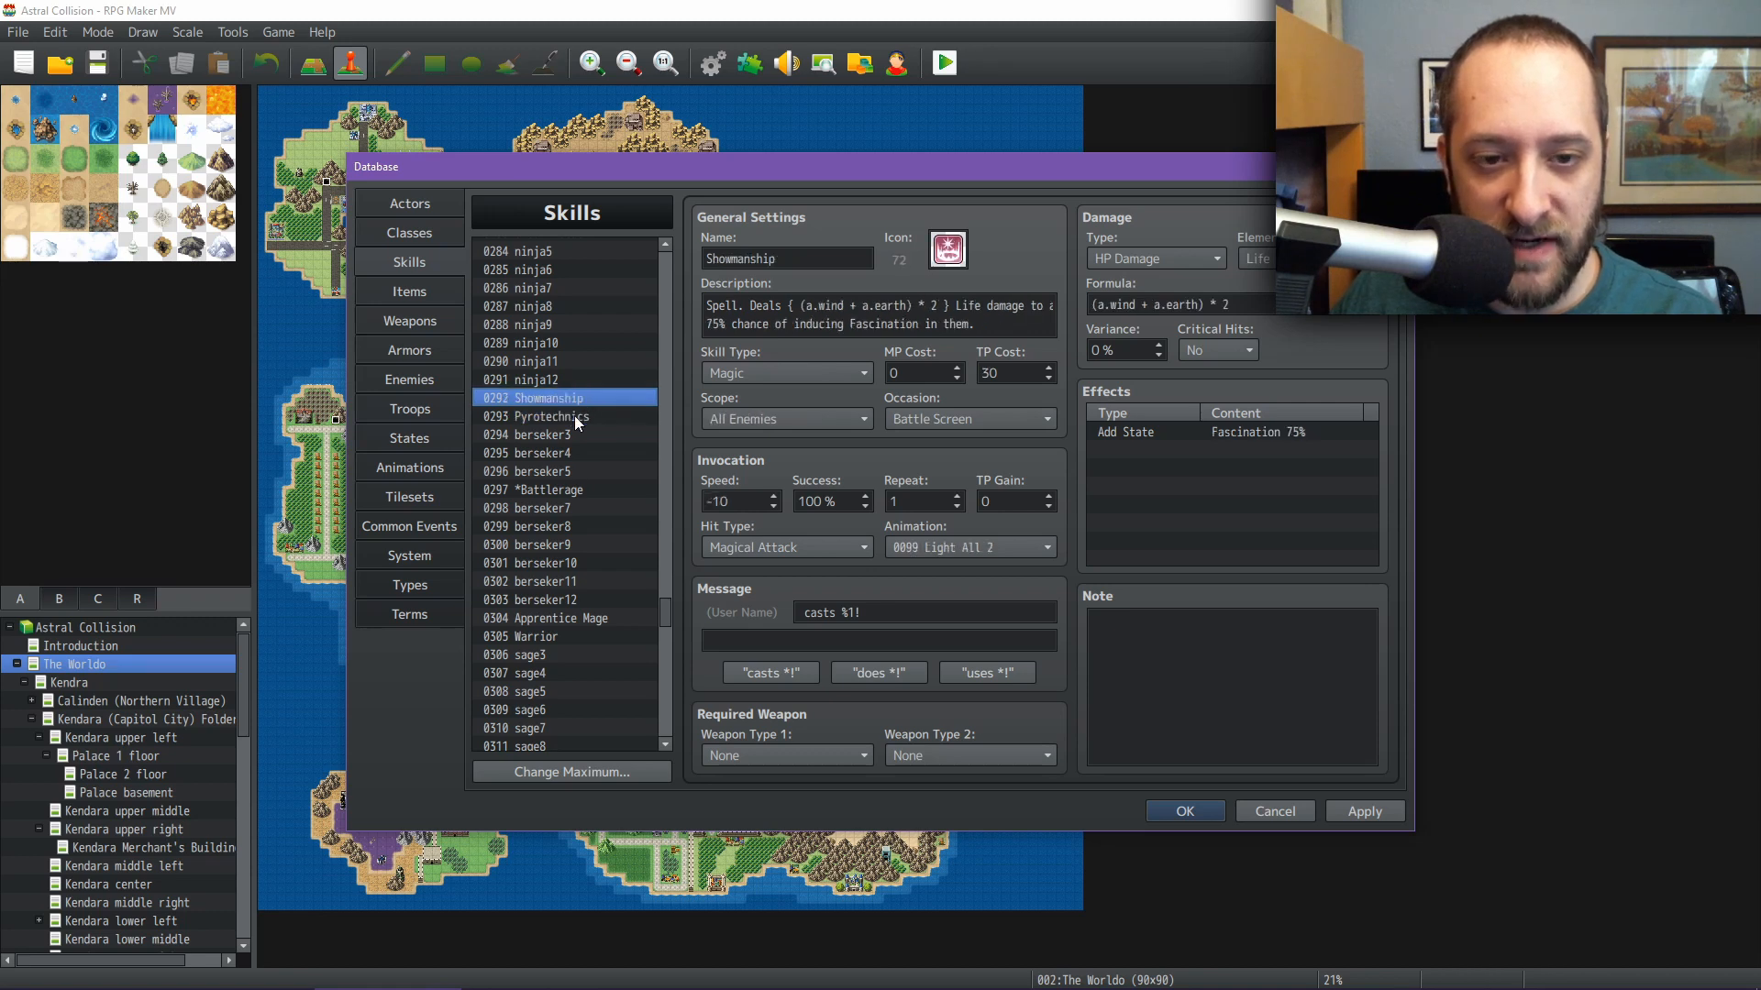
click(574, 492)
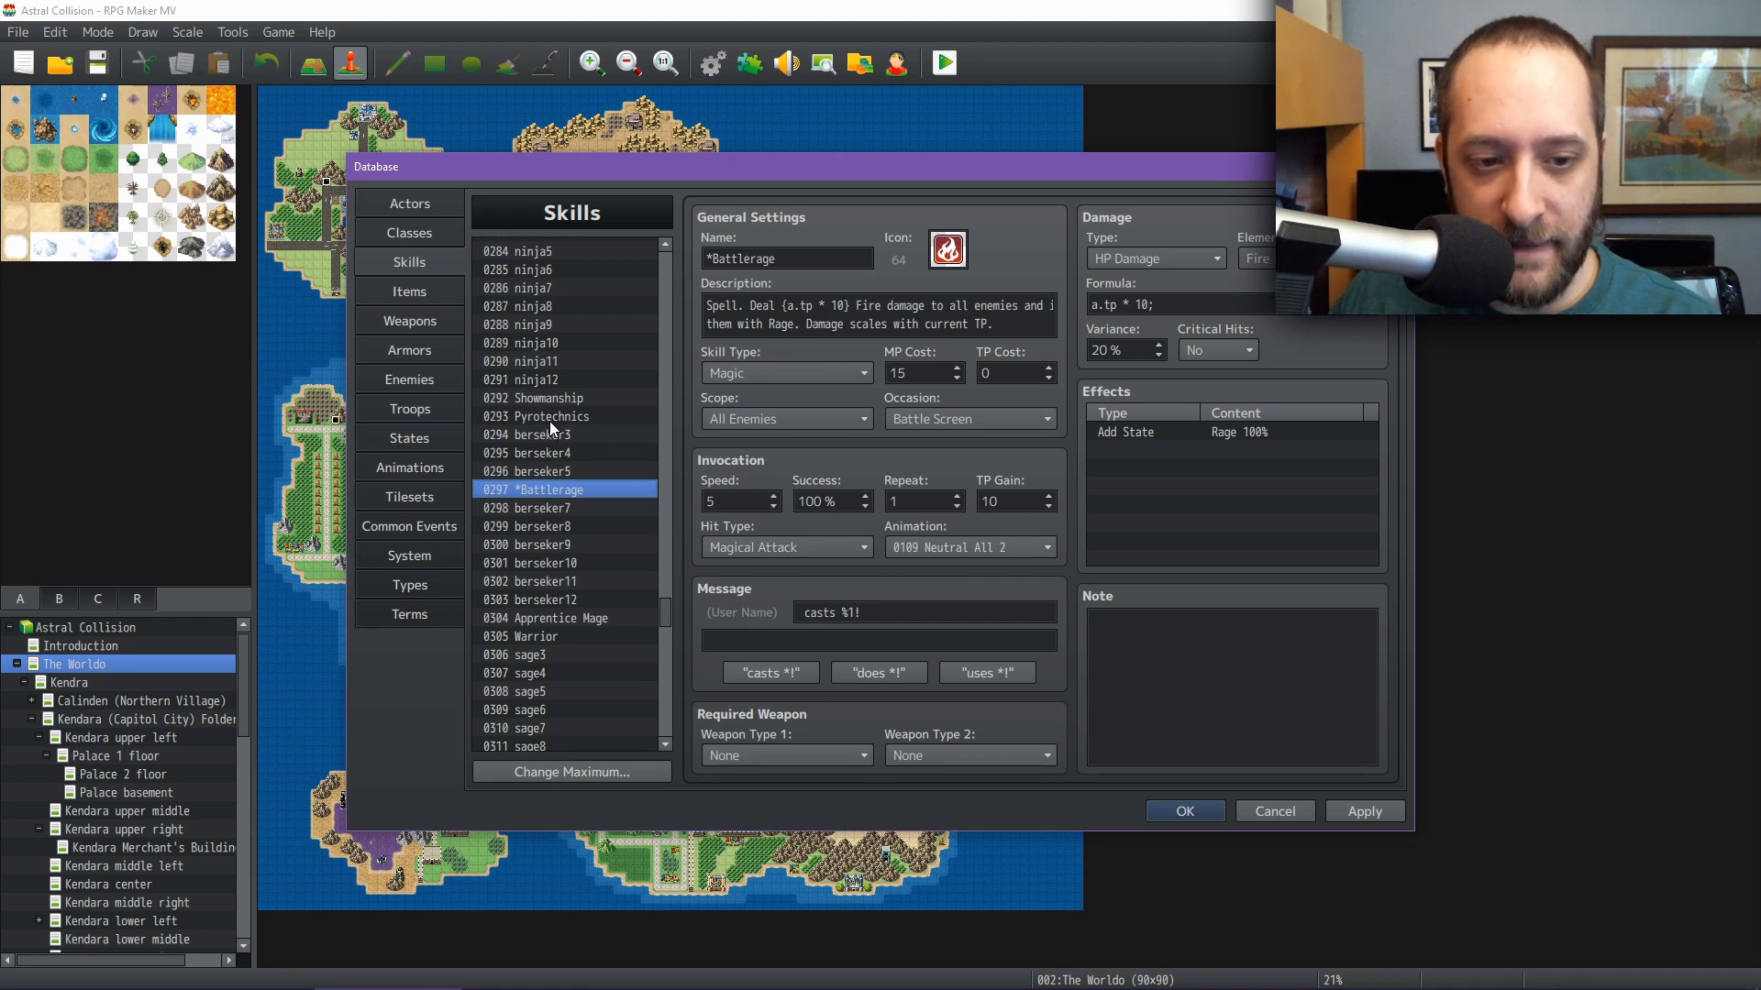
View the sage skills Apprentice Mage and Warrior, and look over the equipment skills listed after them
scroll(549, 417, down, 2)
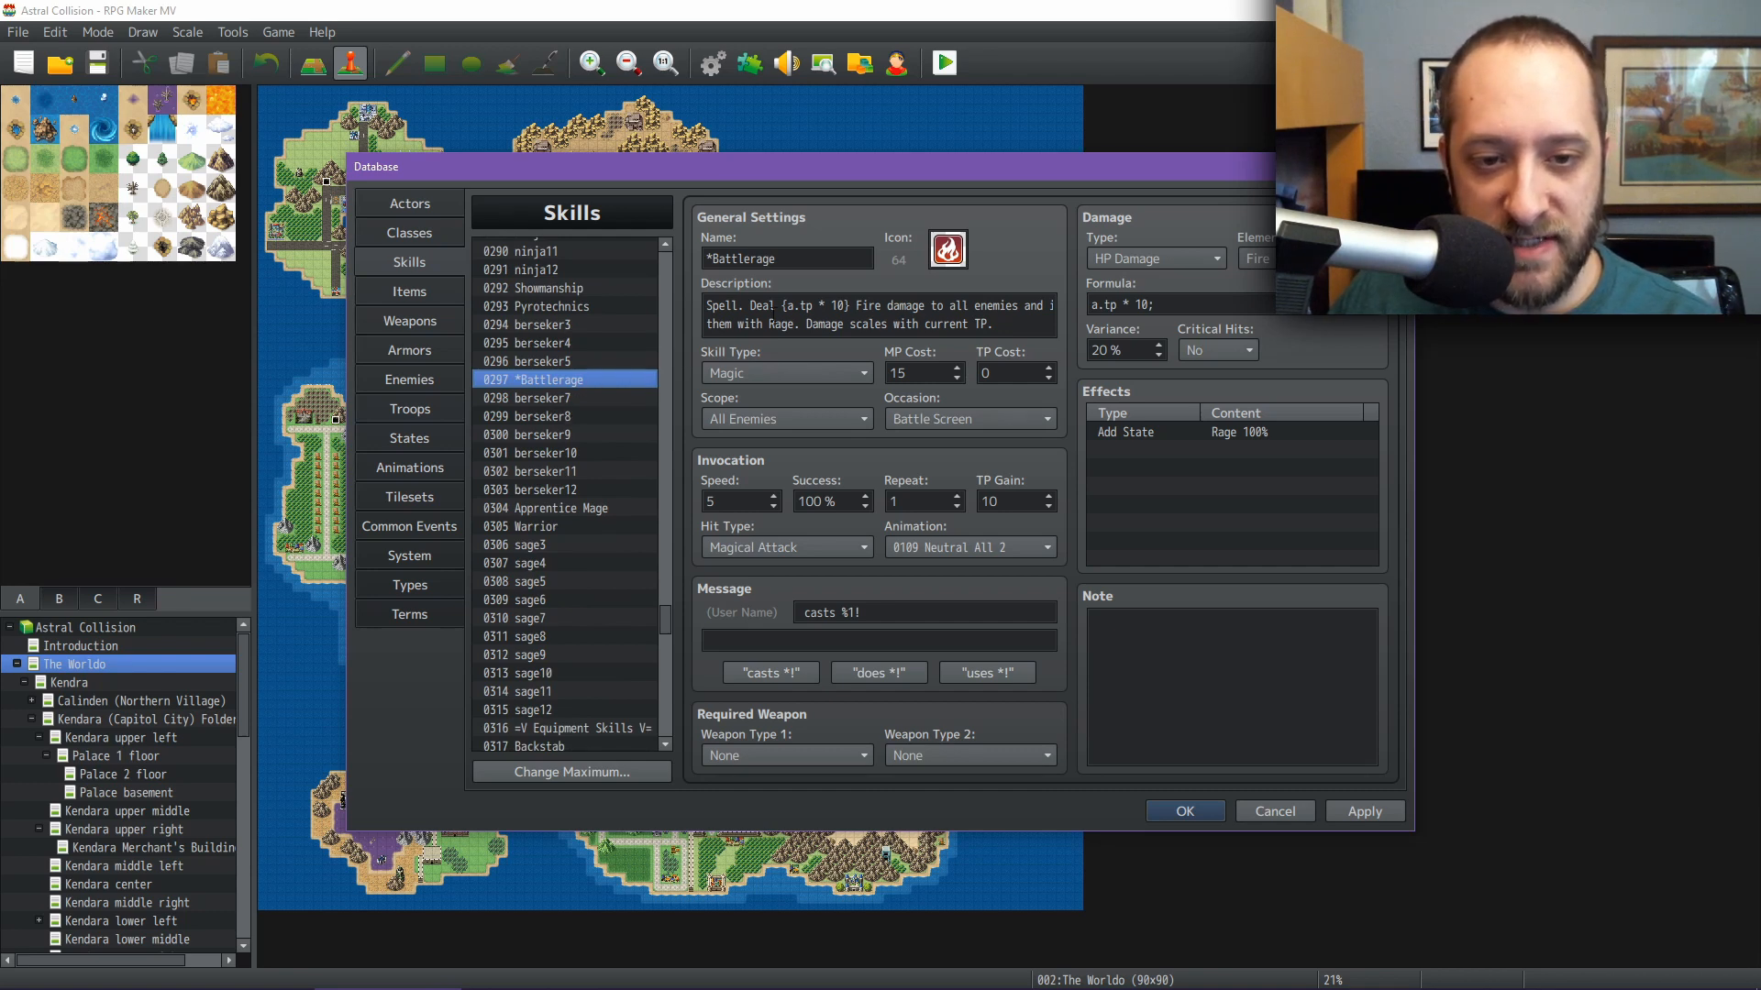
click(590, 508)
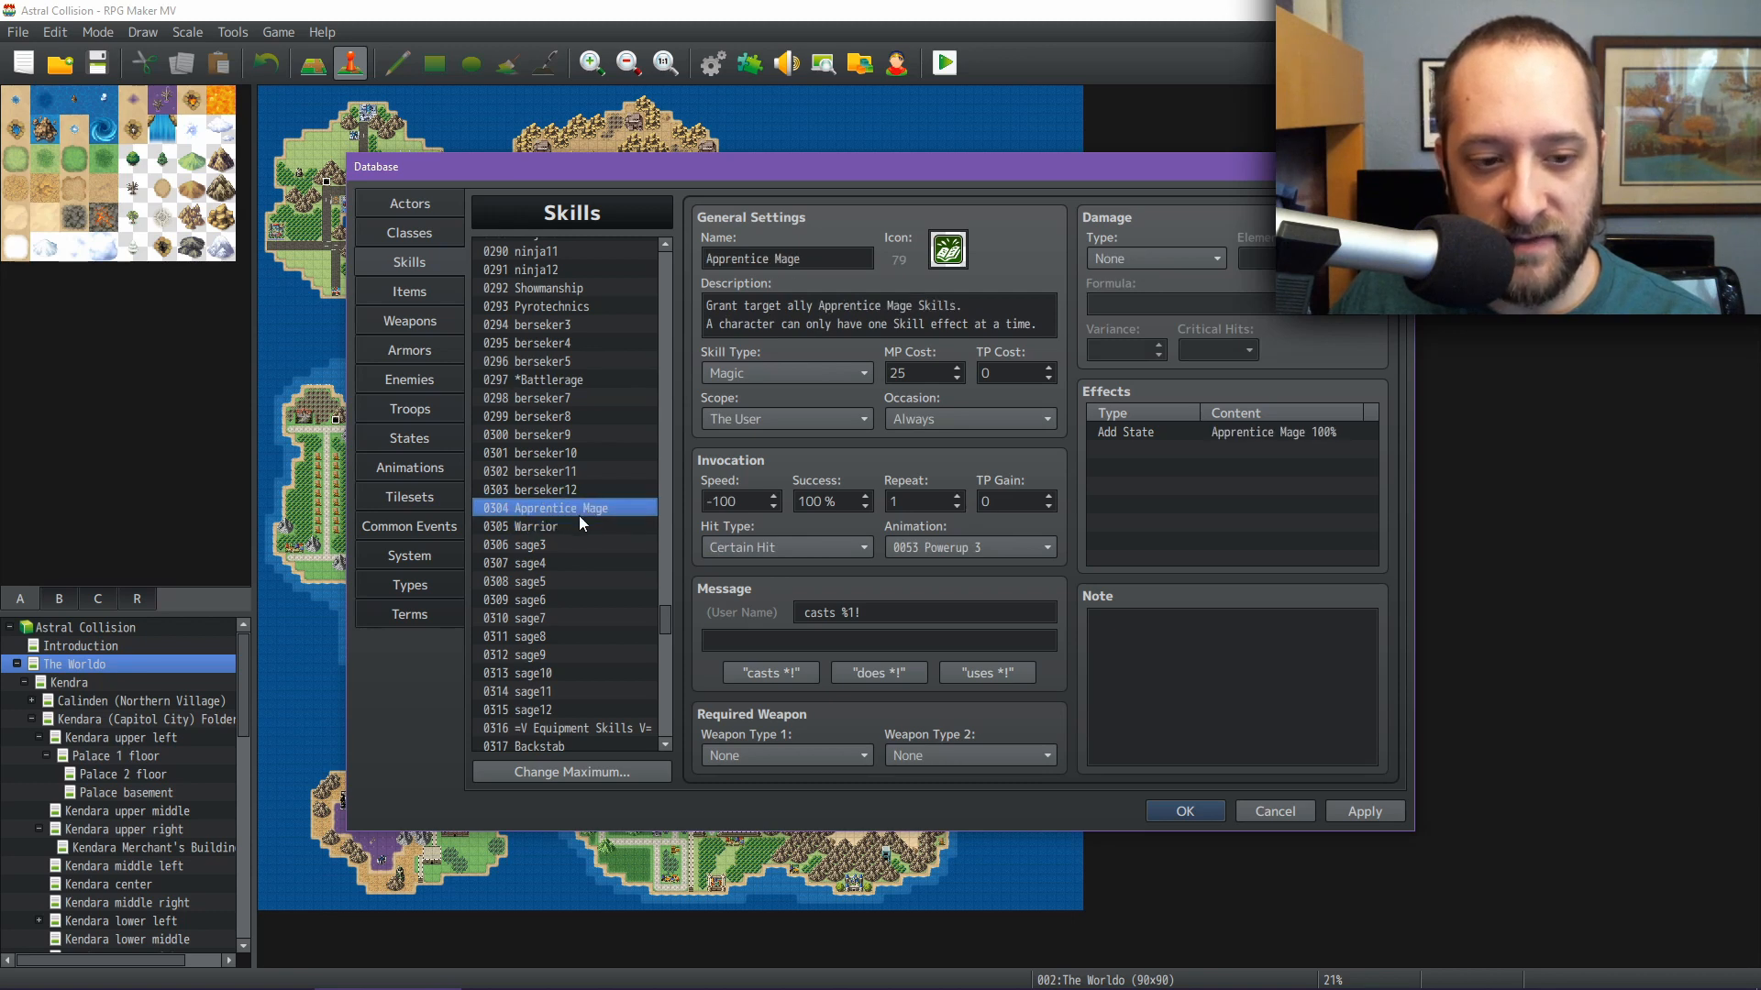
click(565, 519)
scroll(565, 519, down, 3)
scroll(565, 520, down, 3)
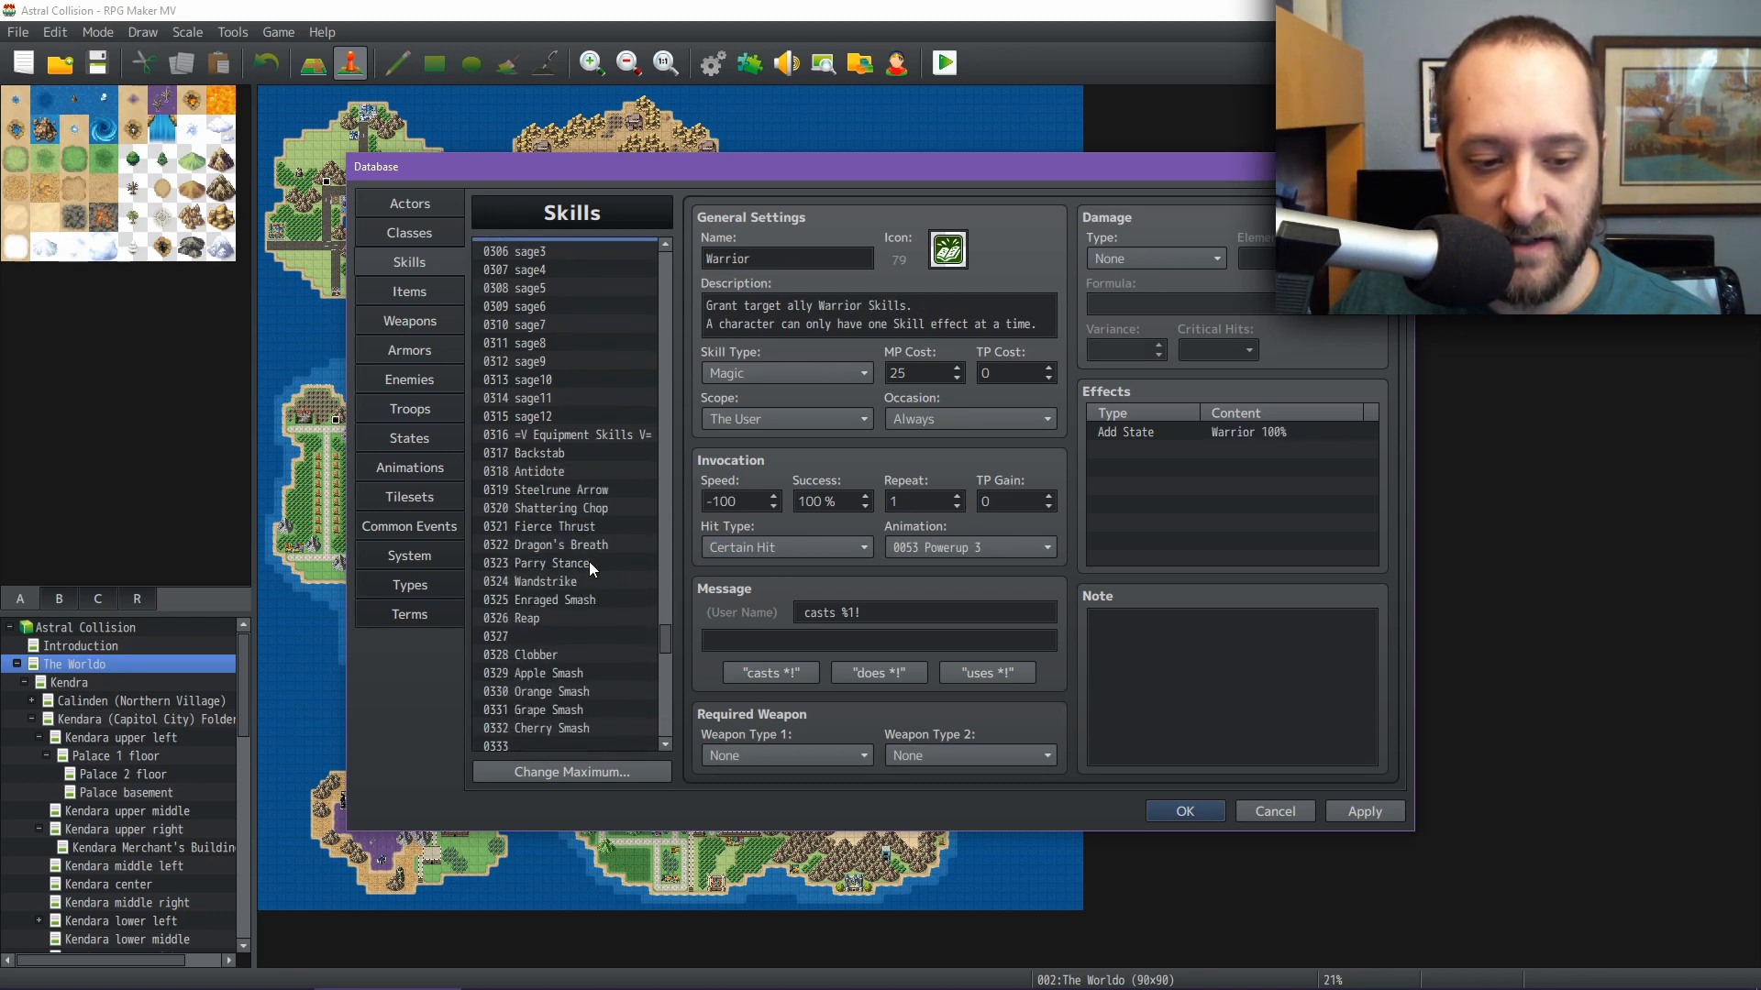
Return to the start of the skill list, close the database with OK, and launch a playtest of the game
drag(663, 620, 677, 244)
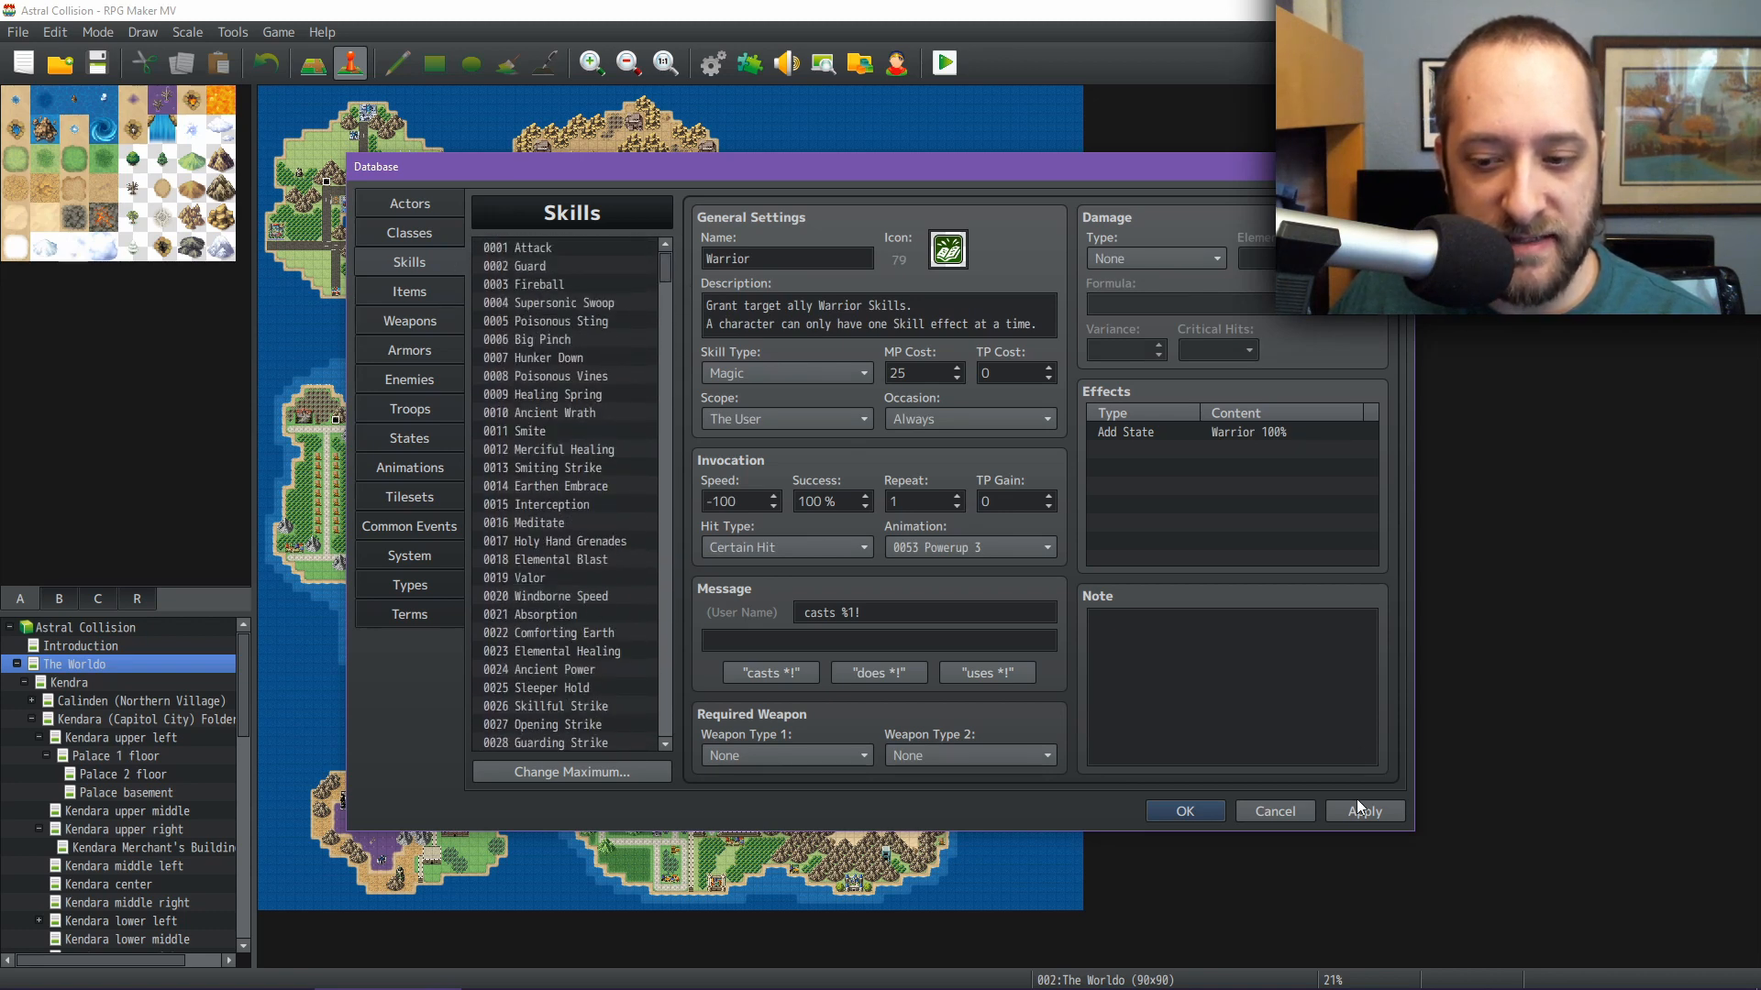
click(1188, 811)
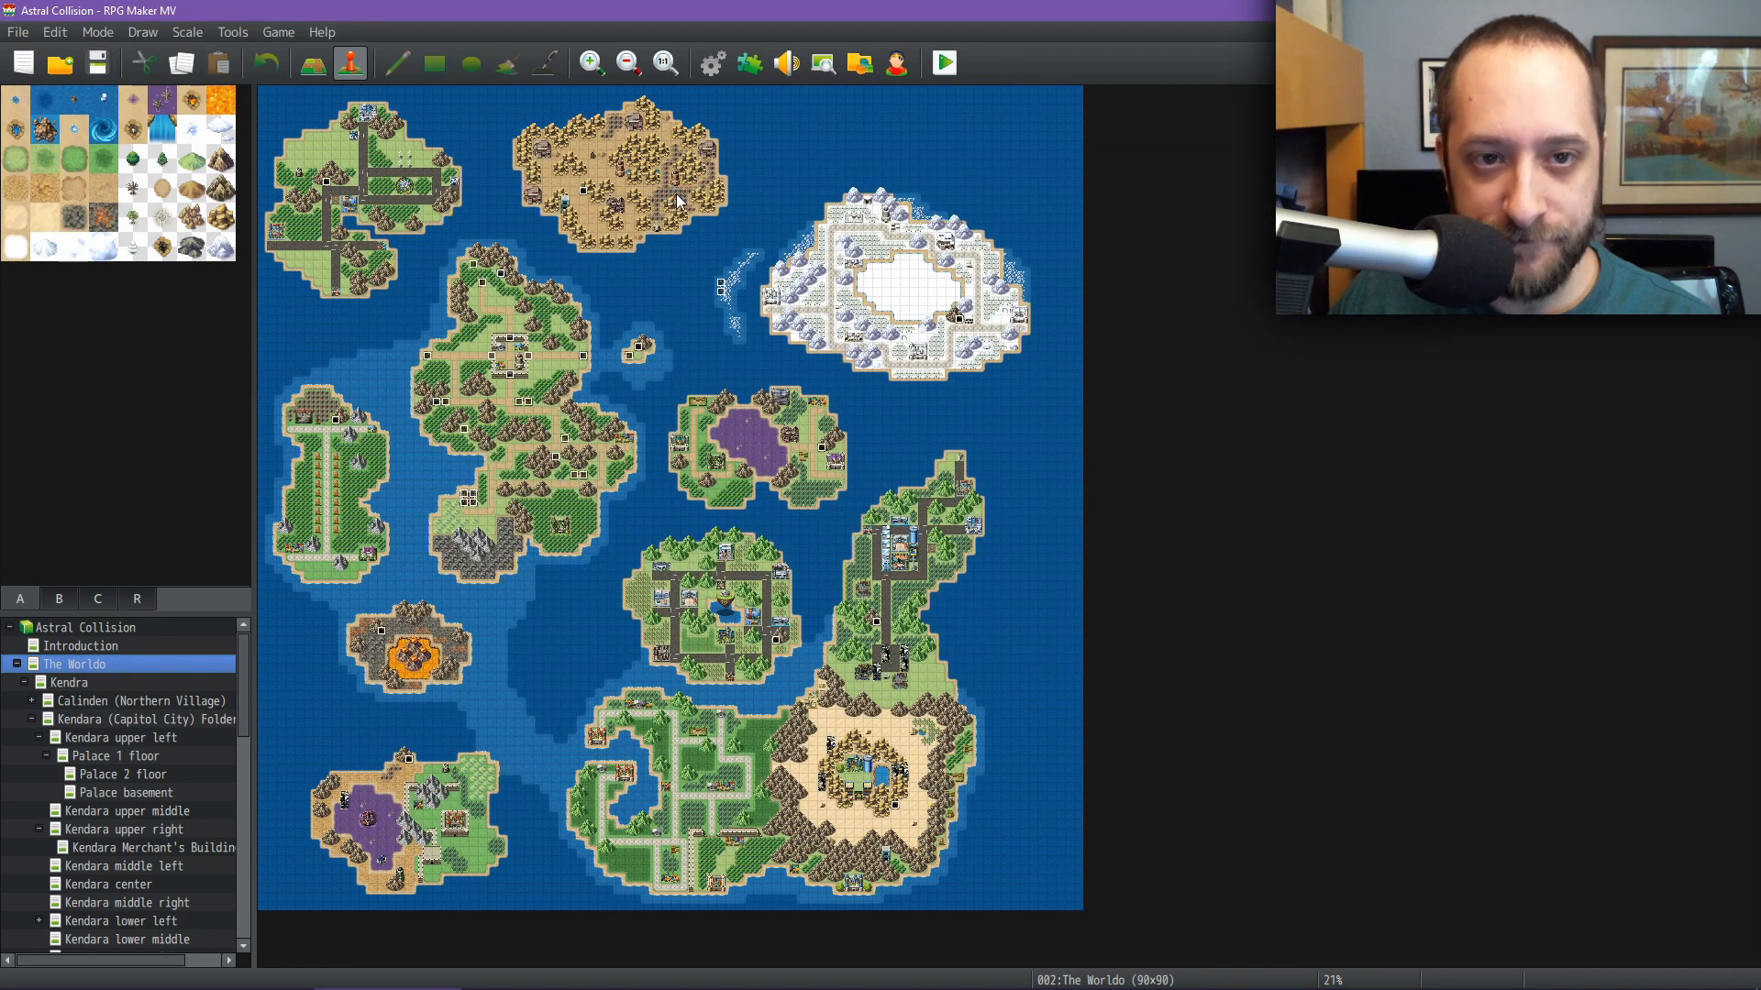
click(946, 64)
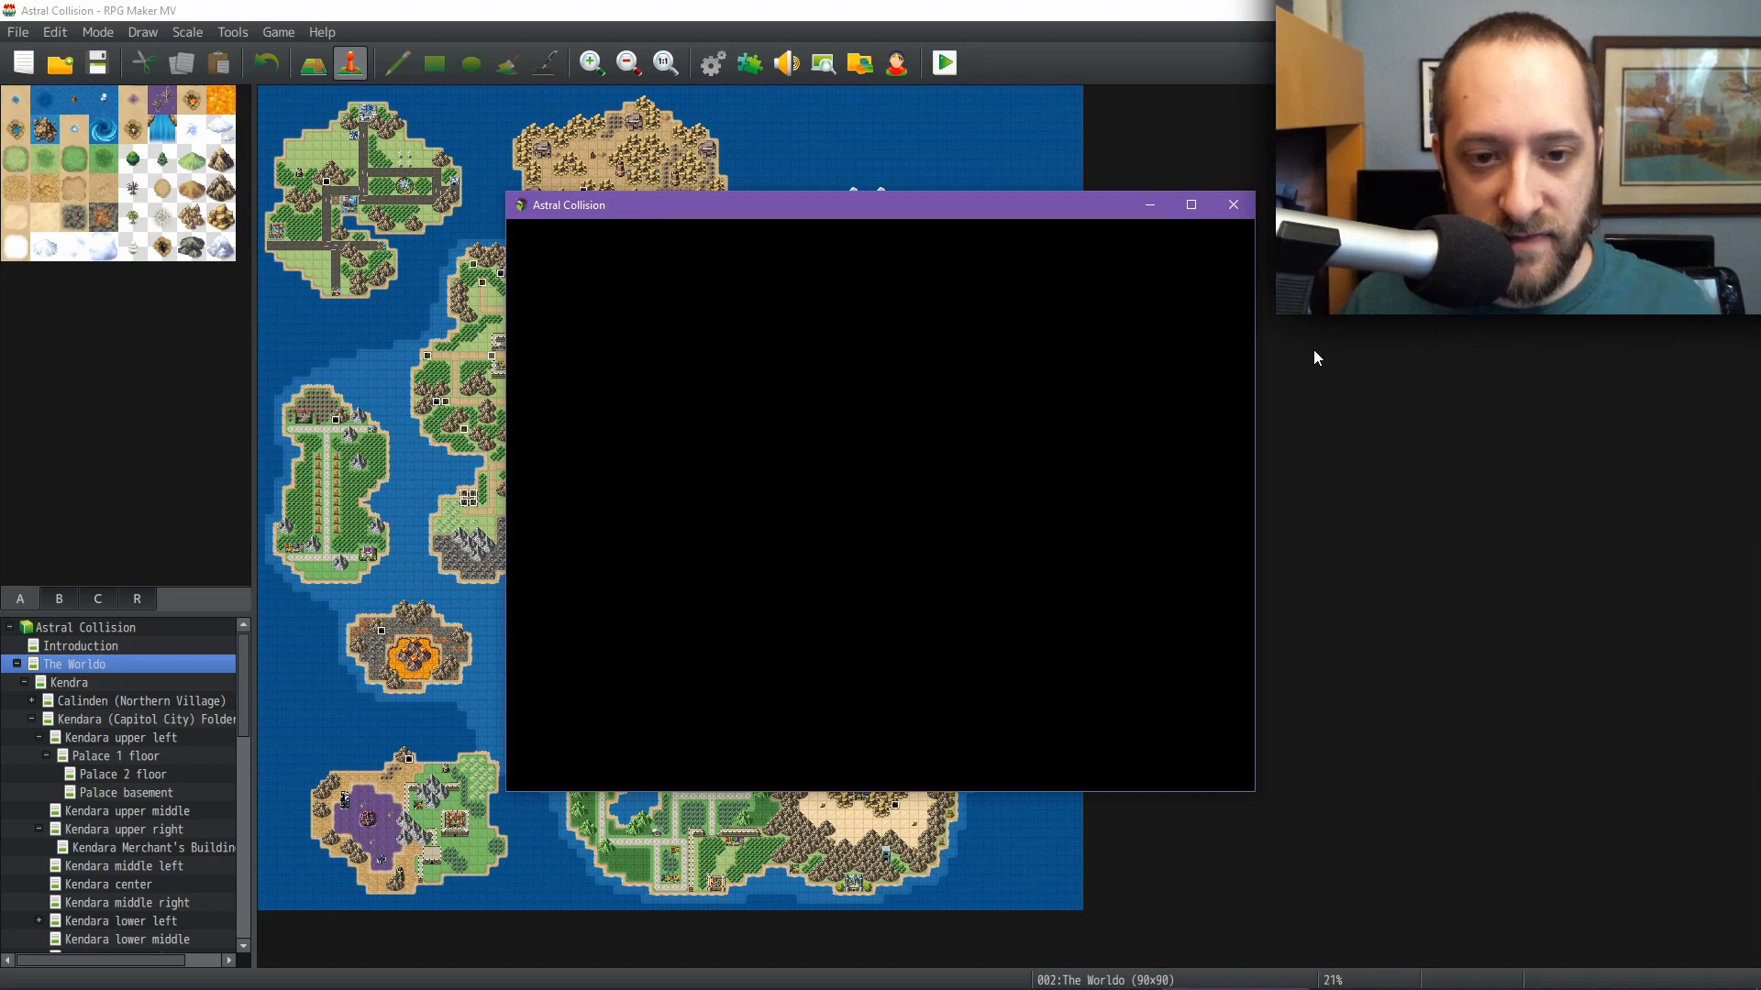
Talk to the blond character with the black headband in the hall and recruit him into the party
key(Up)
key(Return)
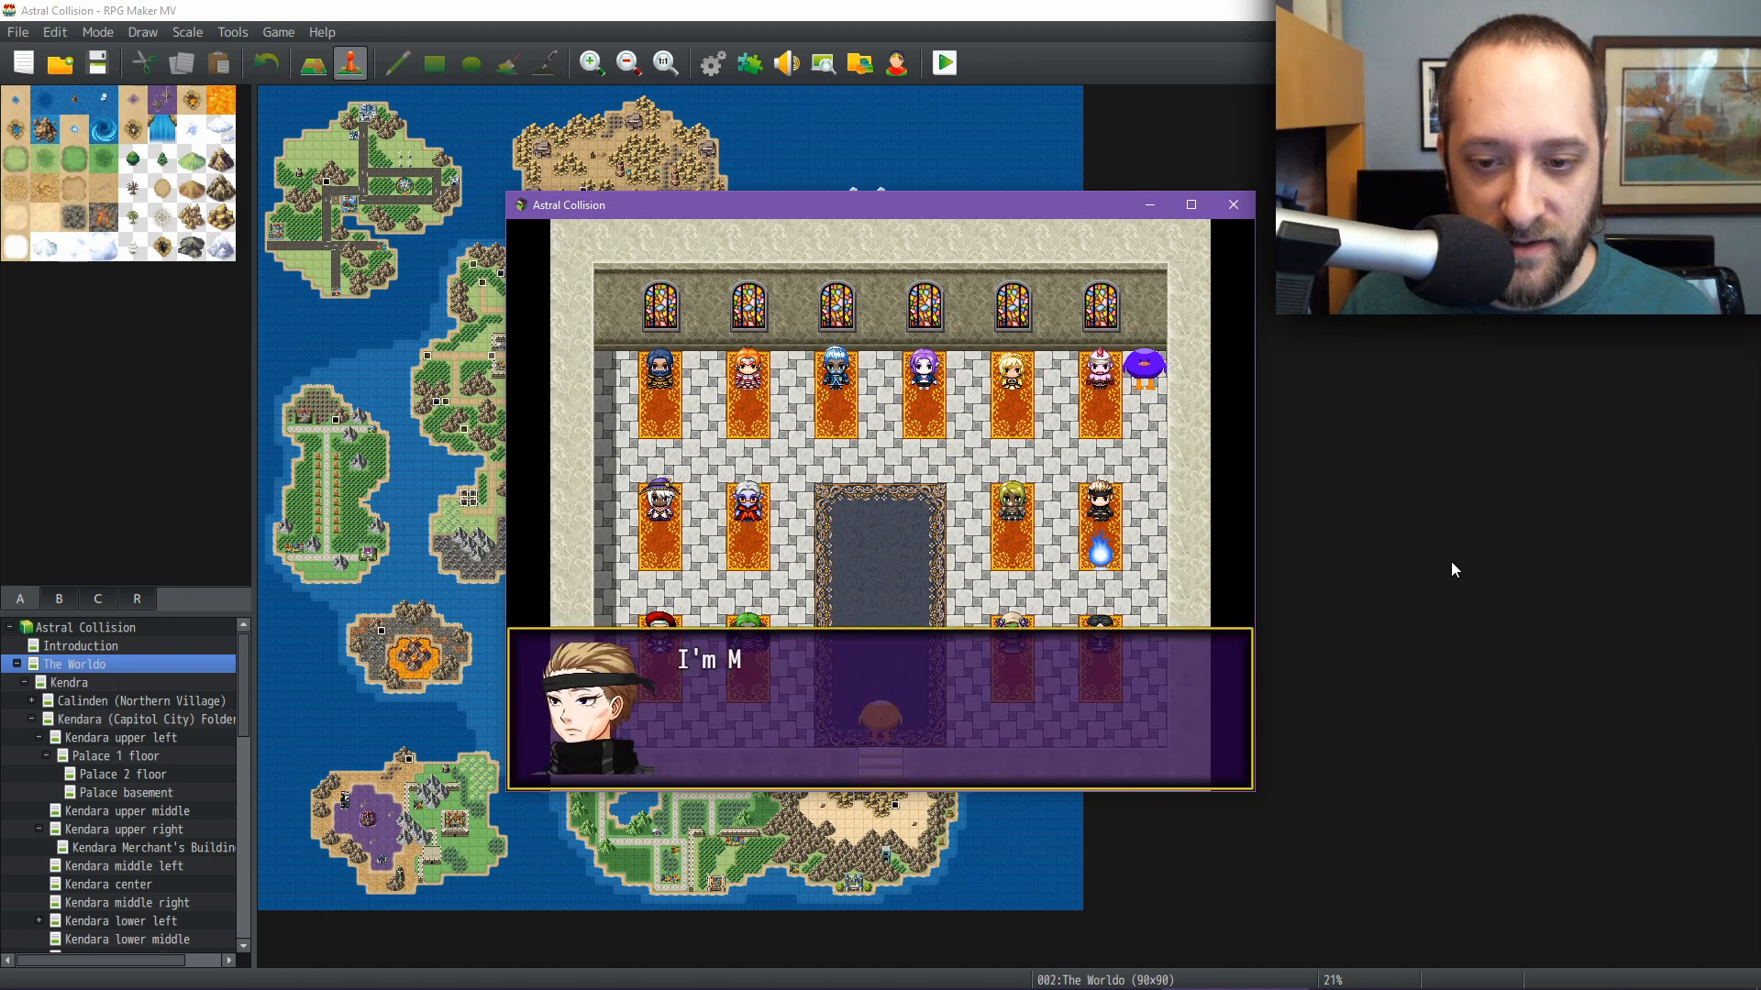
key(Return)
key(Return)
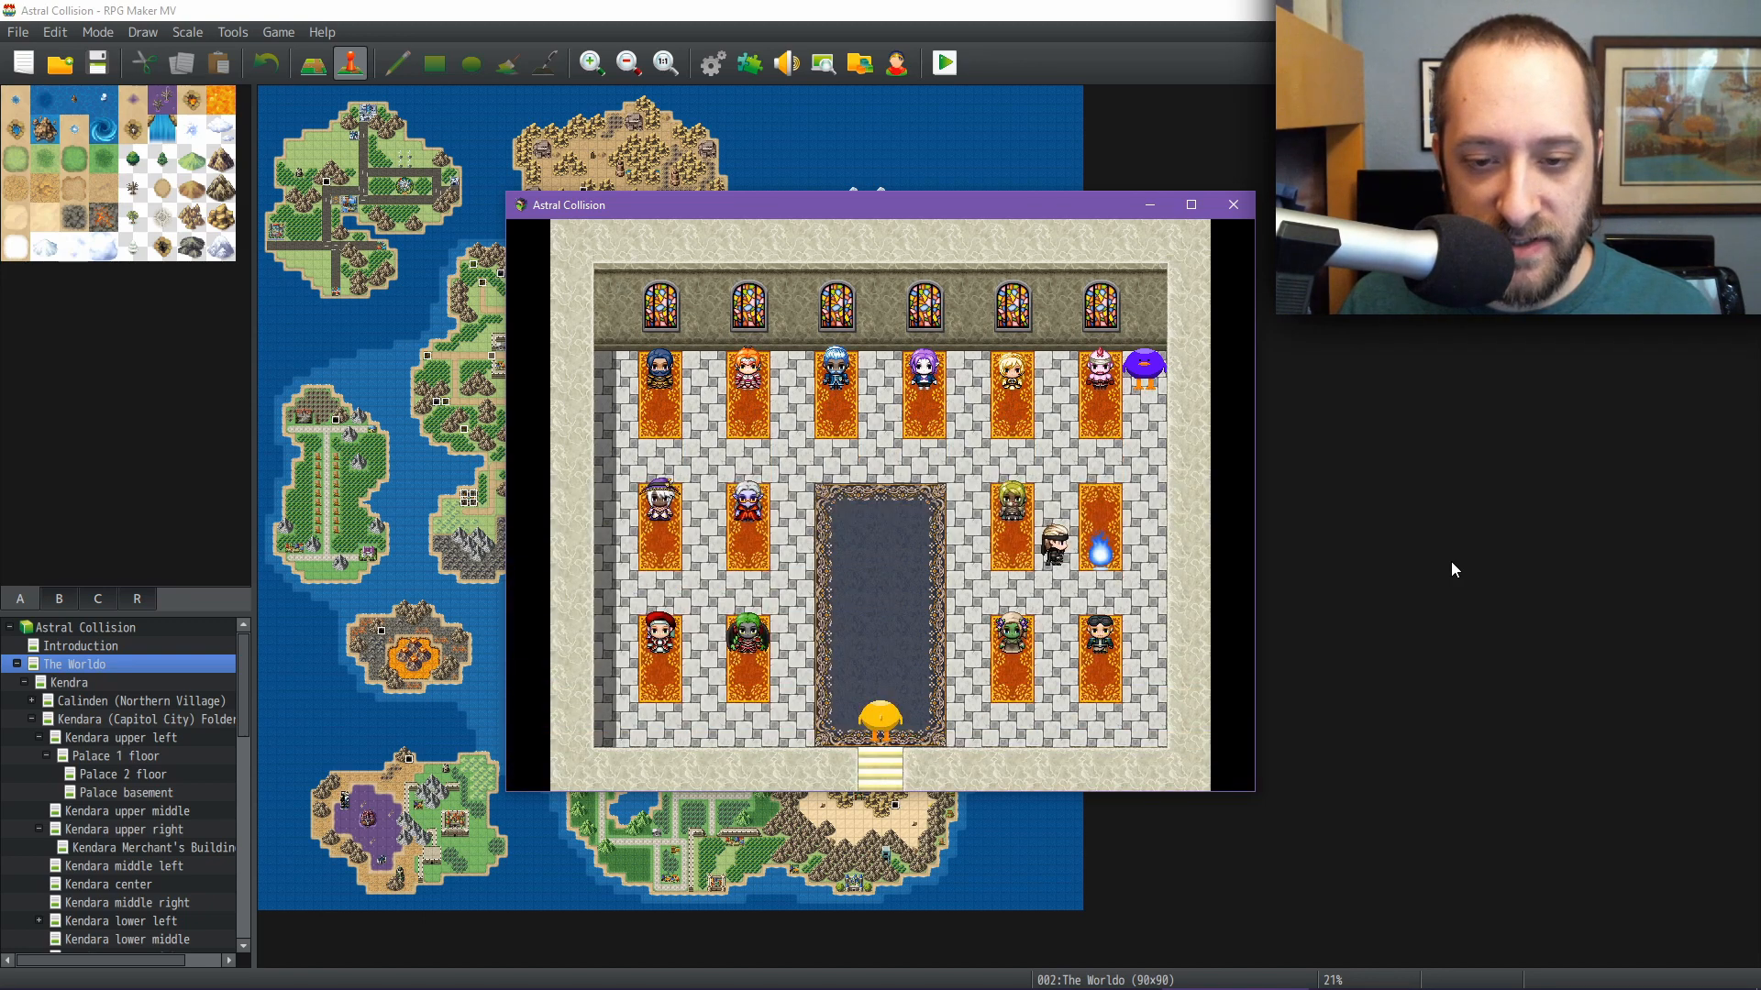
Walk west to the ranger beside the central pit, talk to the character, and add the ranger to the party
key(Up)
key(Right)
key(Right)
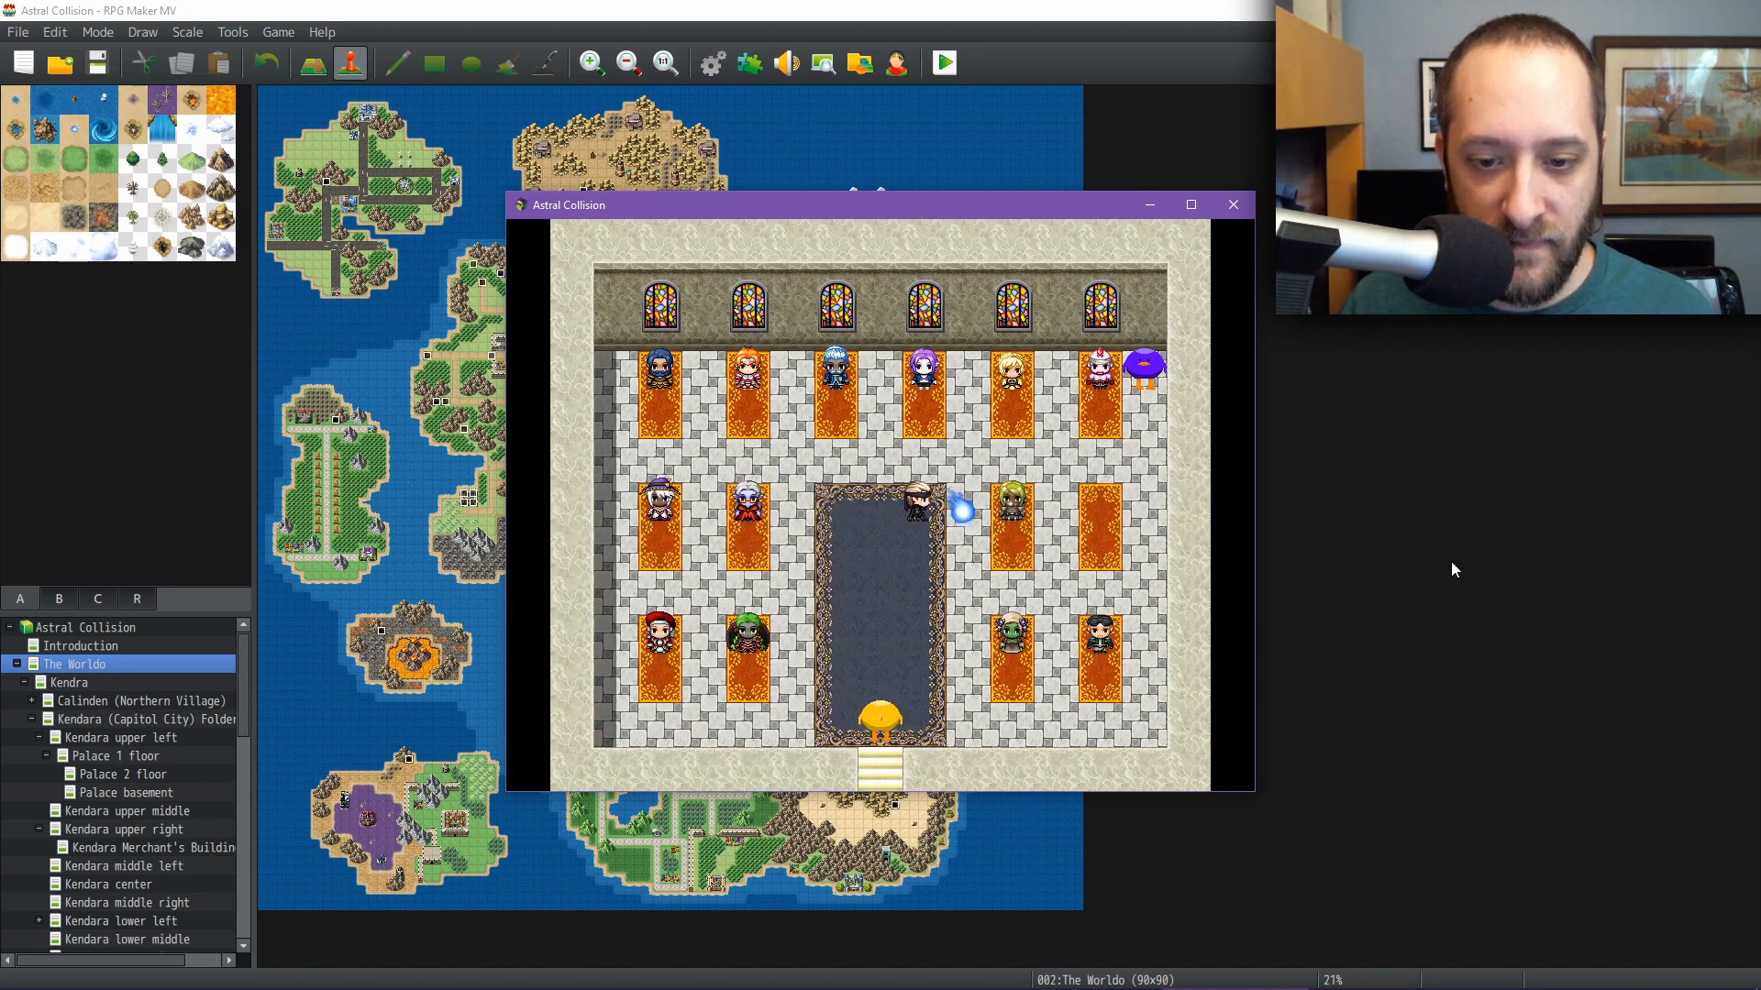
key(Return)
key(Return)
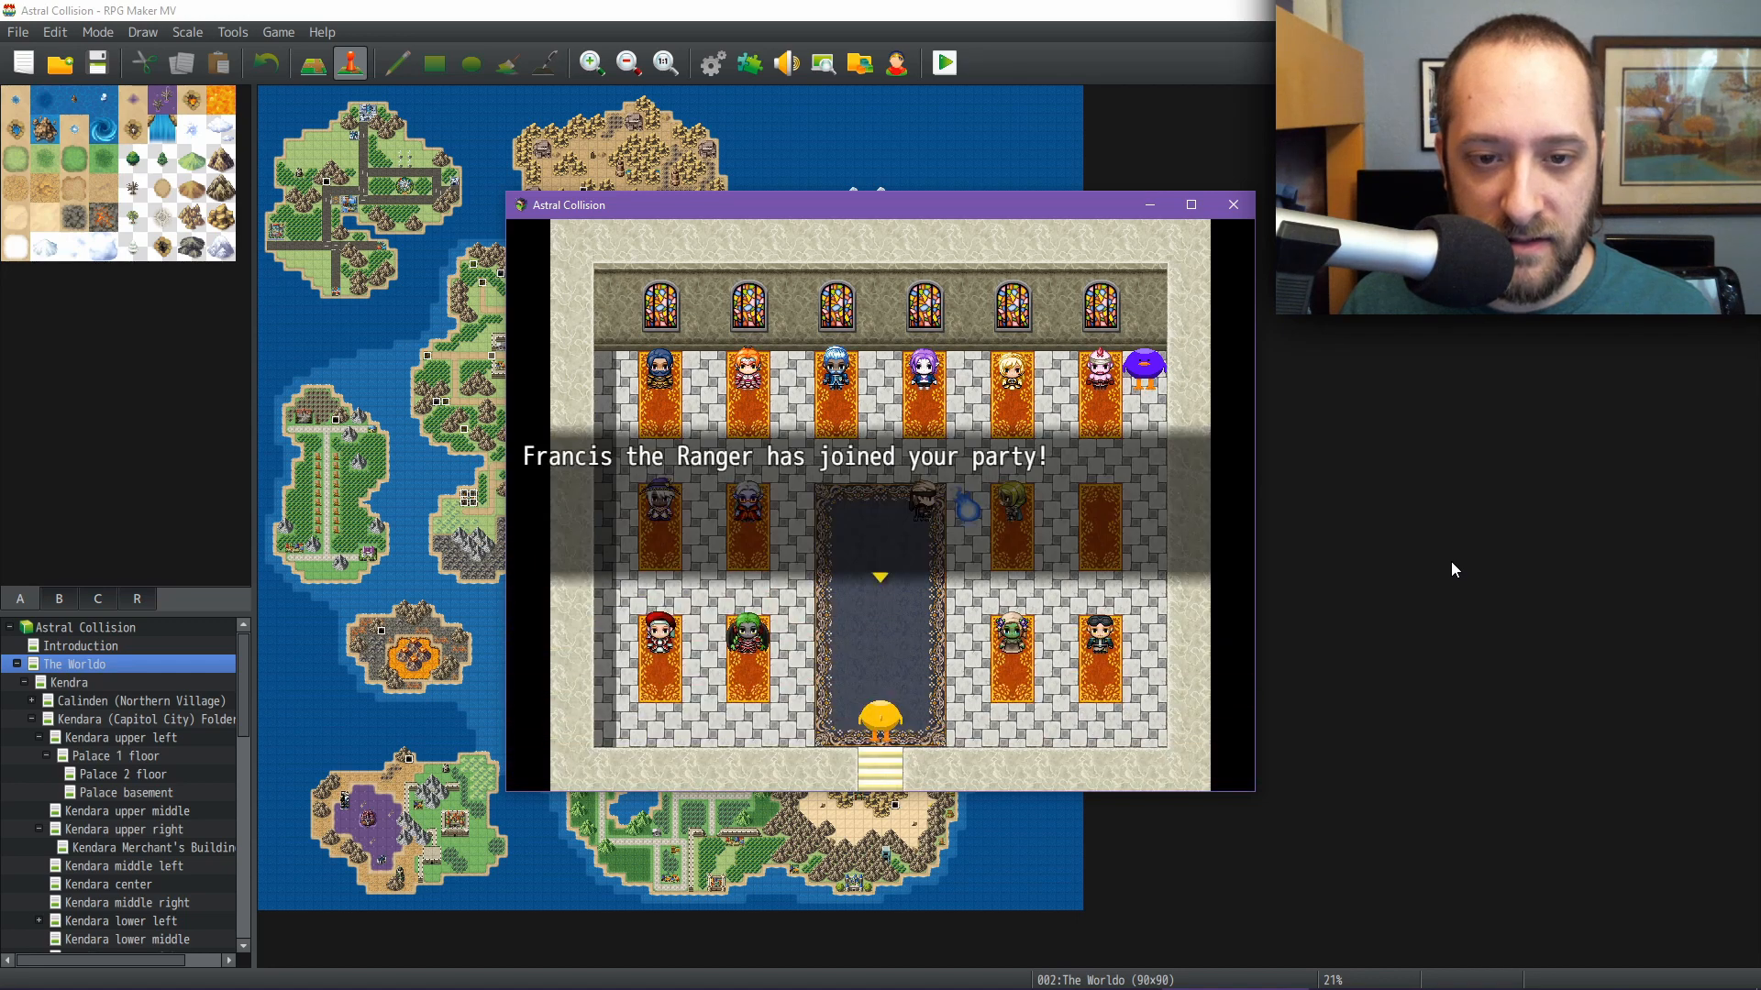
key(Return)
Walk to the black-haired character on the southeastern carpet and recruit that character into the party
key(Right)
key(Right)
key(Right)
key(Down)
key(Down)
key(Return)
key(Return)
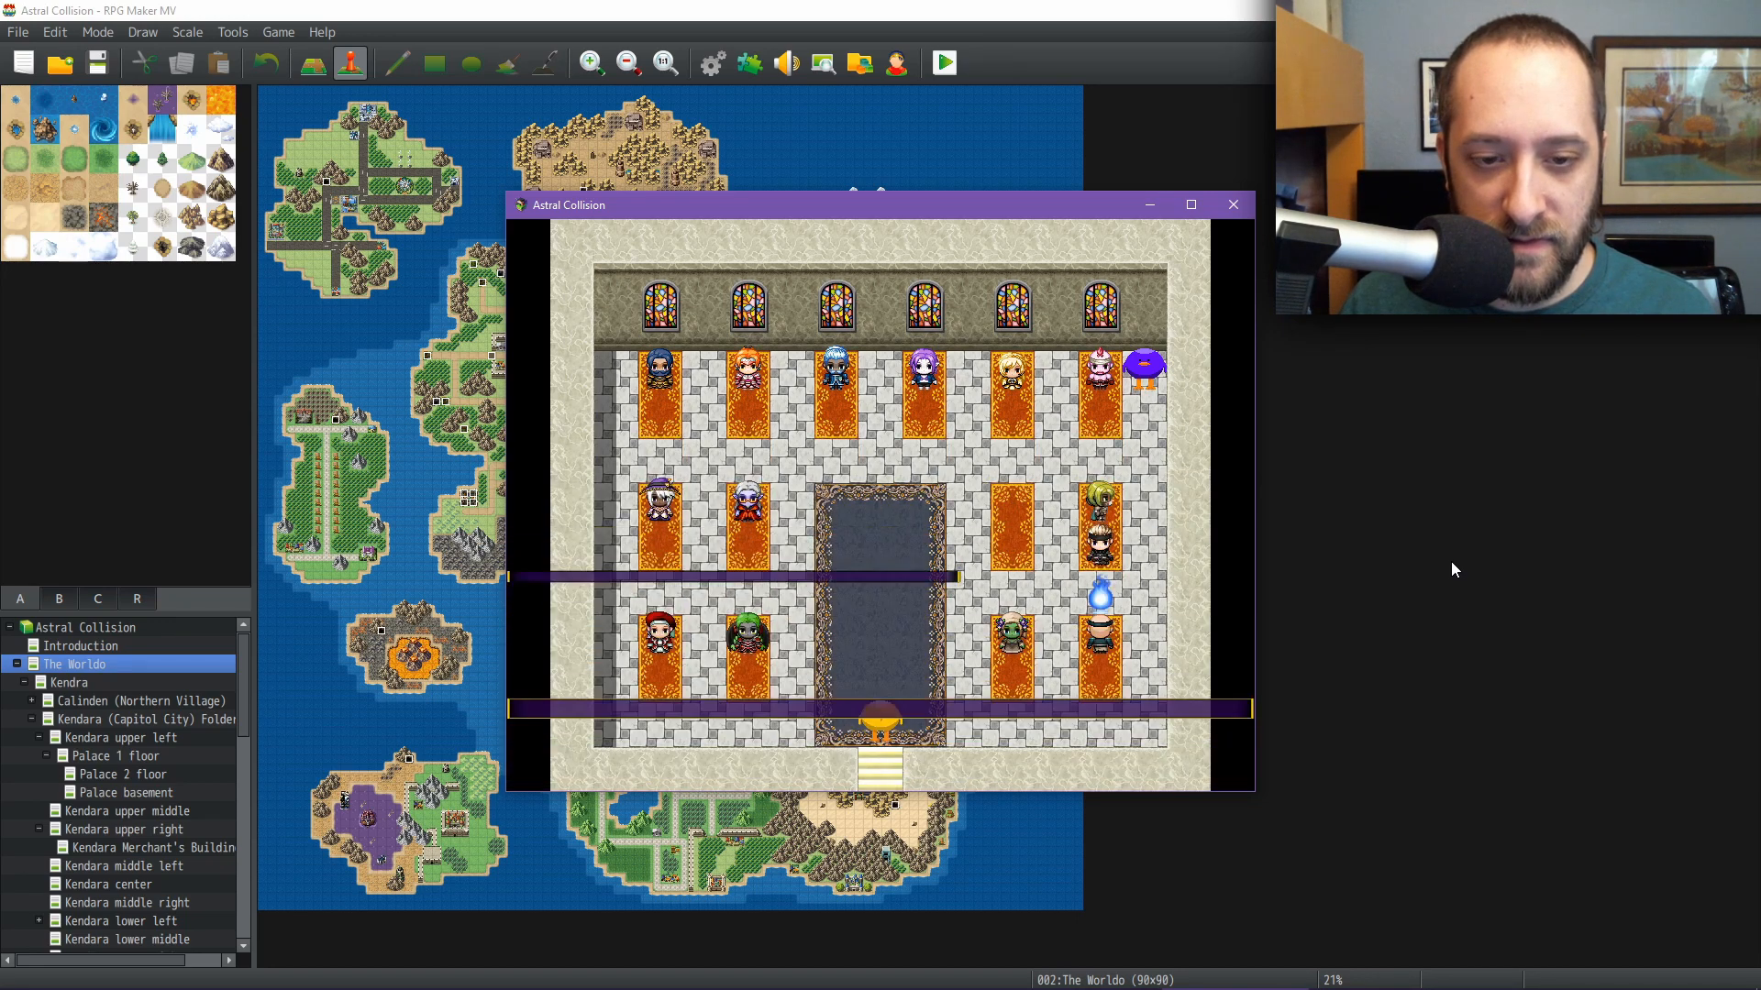
key(Return)
key(Return)
Walk the party west through the hall toward the remaining recruitable characters
key(Up)
key(Left)
key(Left)
key(Left)
key(Left)
key(Left)
key(Left)
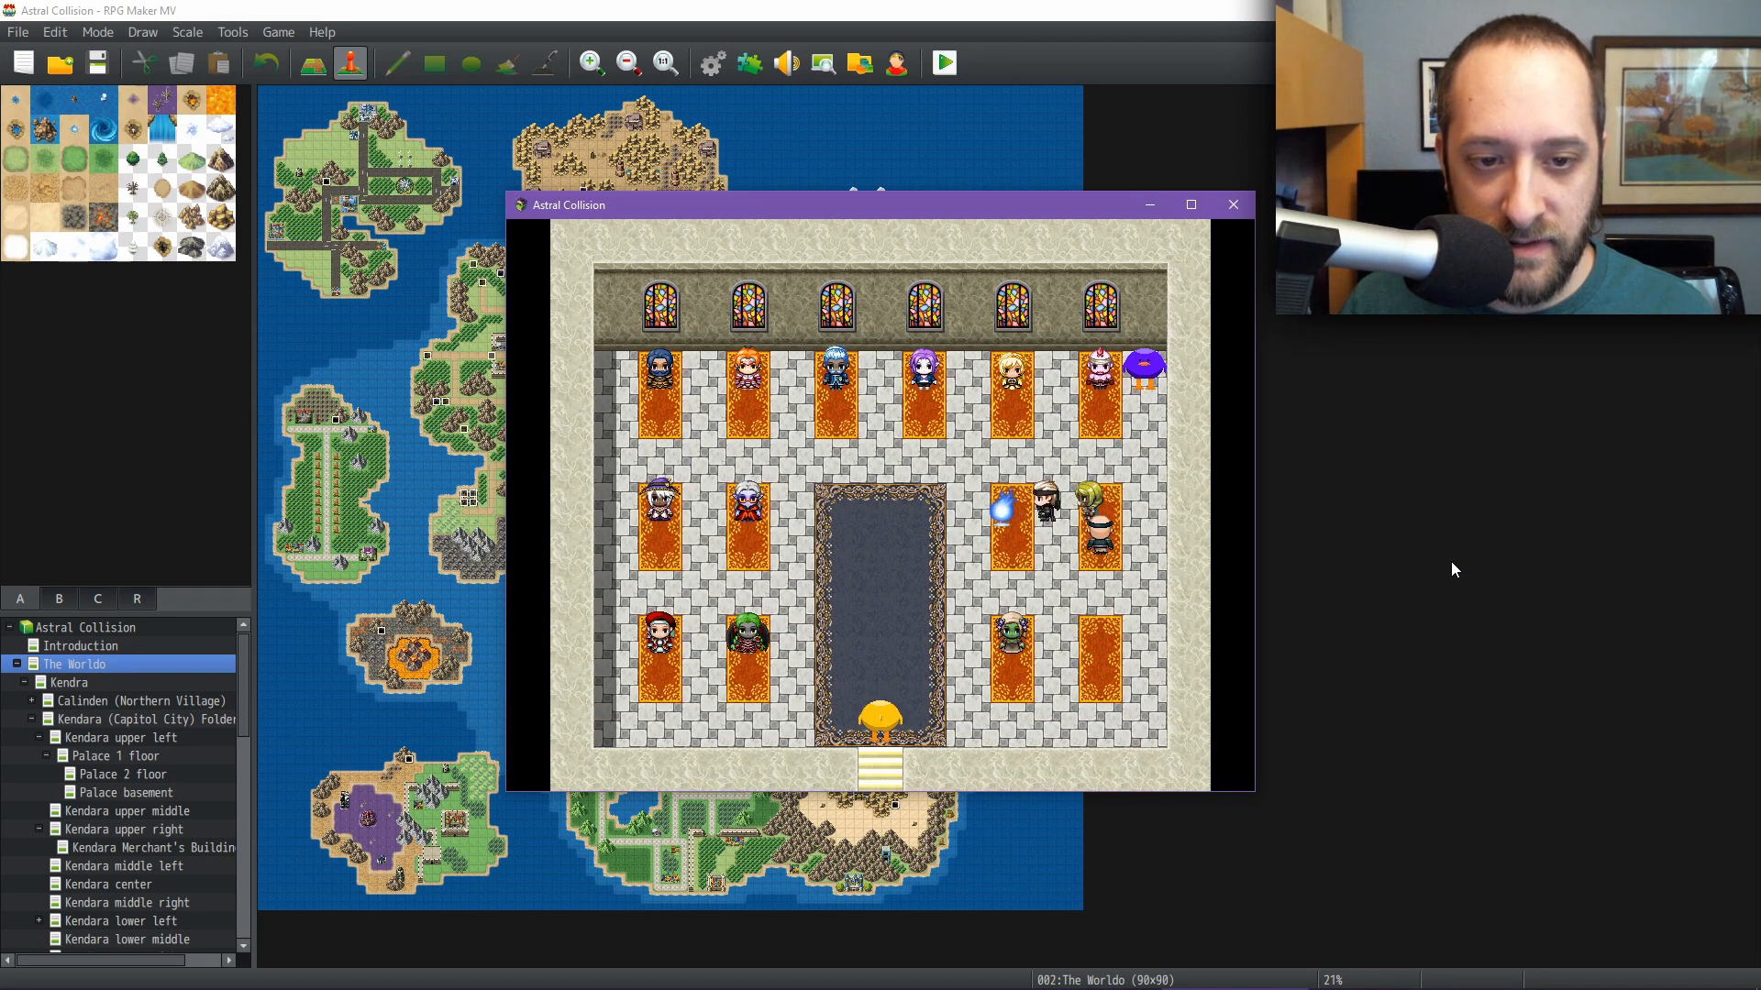
Recruit the blue-haired Blizzagus in the upper row as the party's fourth member and advance the dialogue that follows
key(Up)
key(Up)
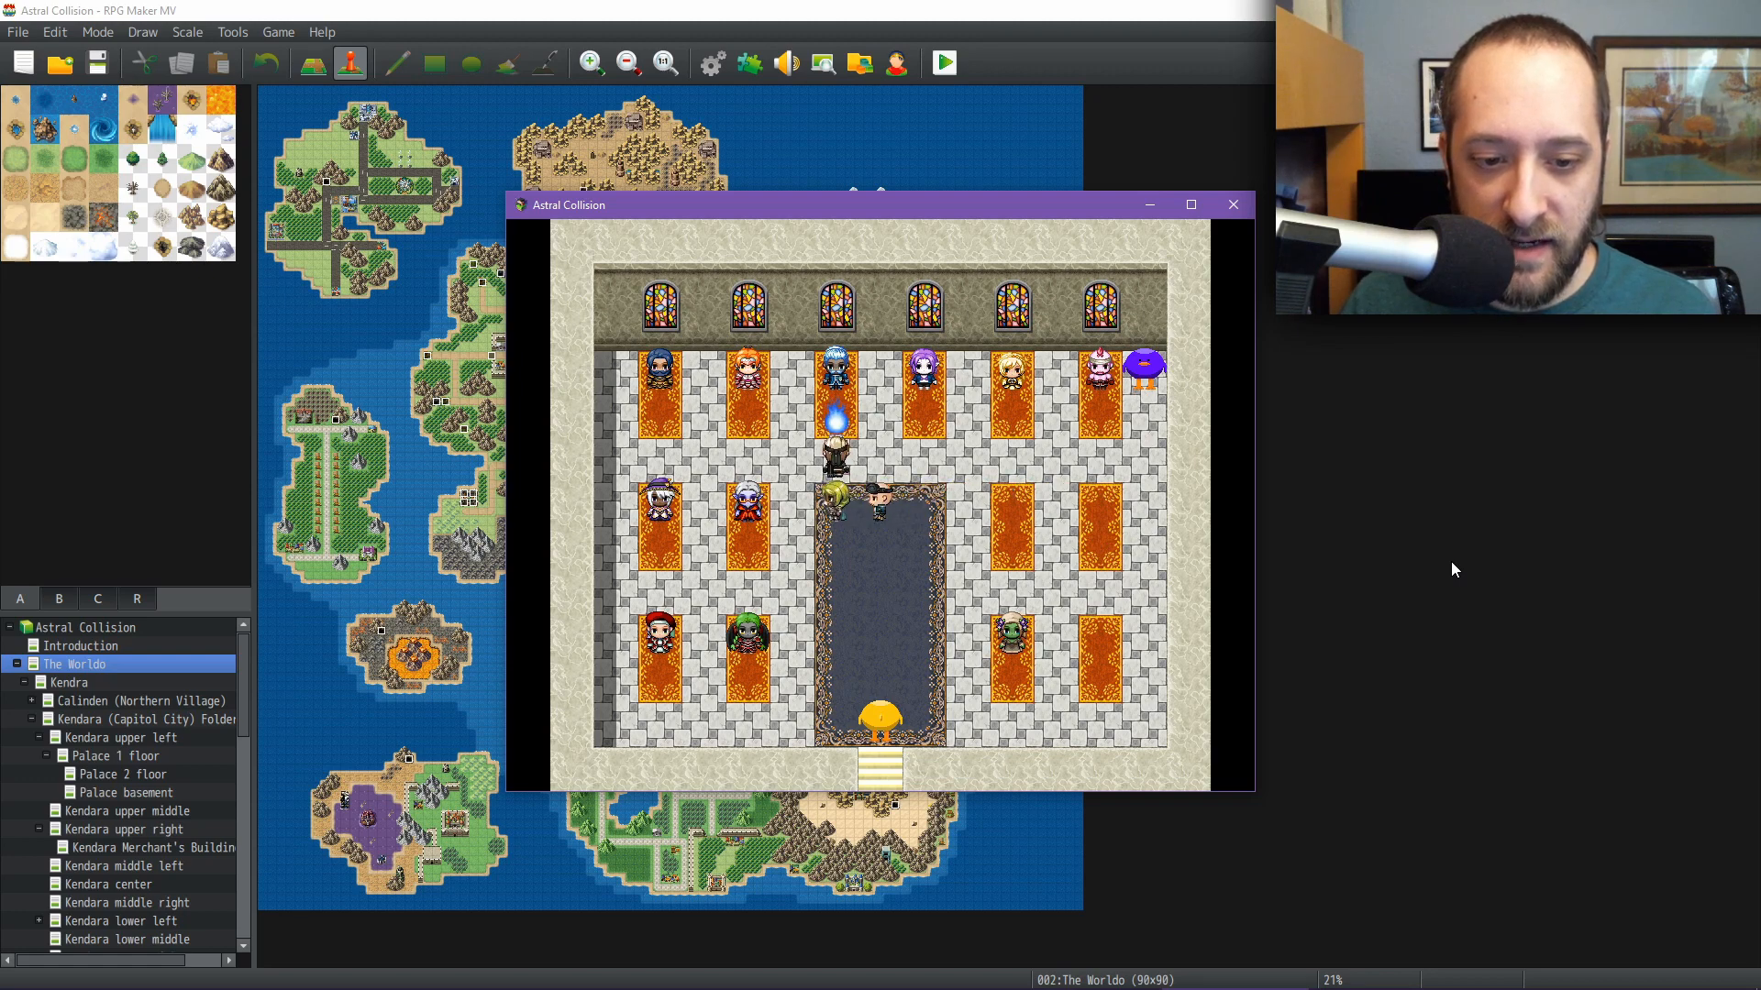
key(Return)
key(Return)
key(Return)
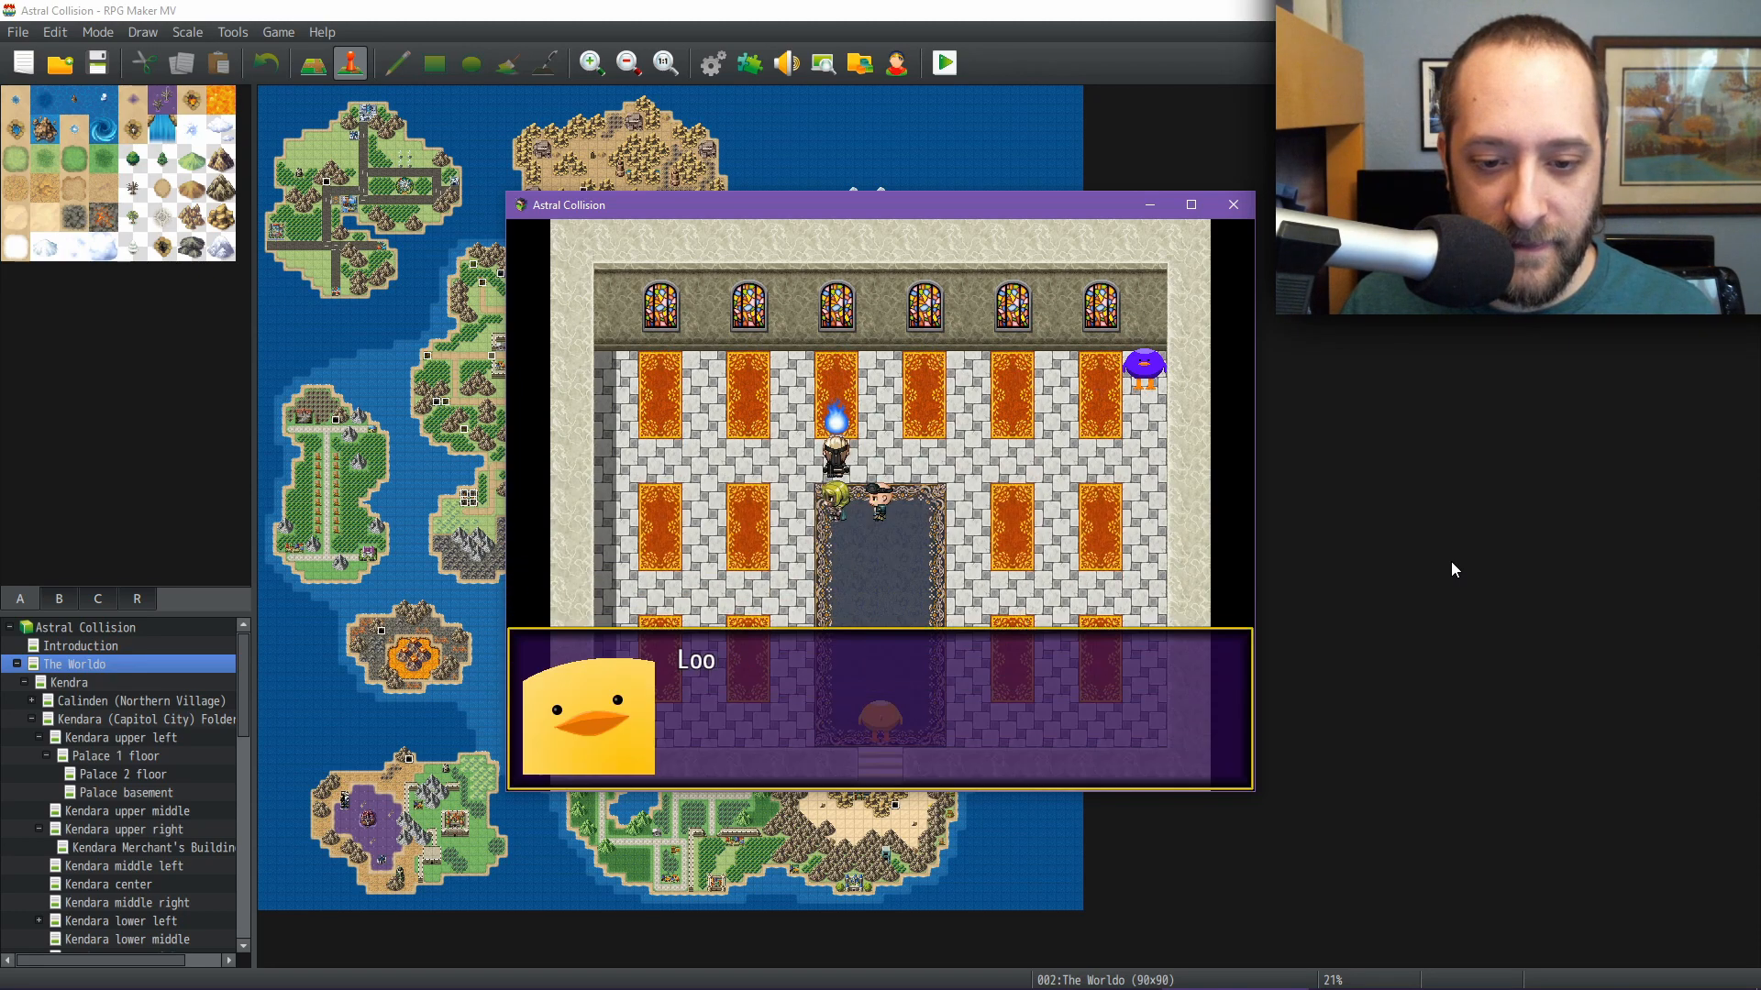
key(Return)
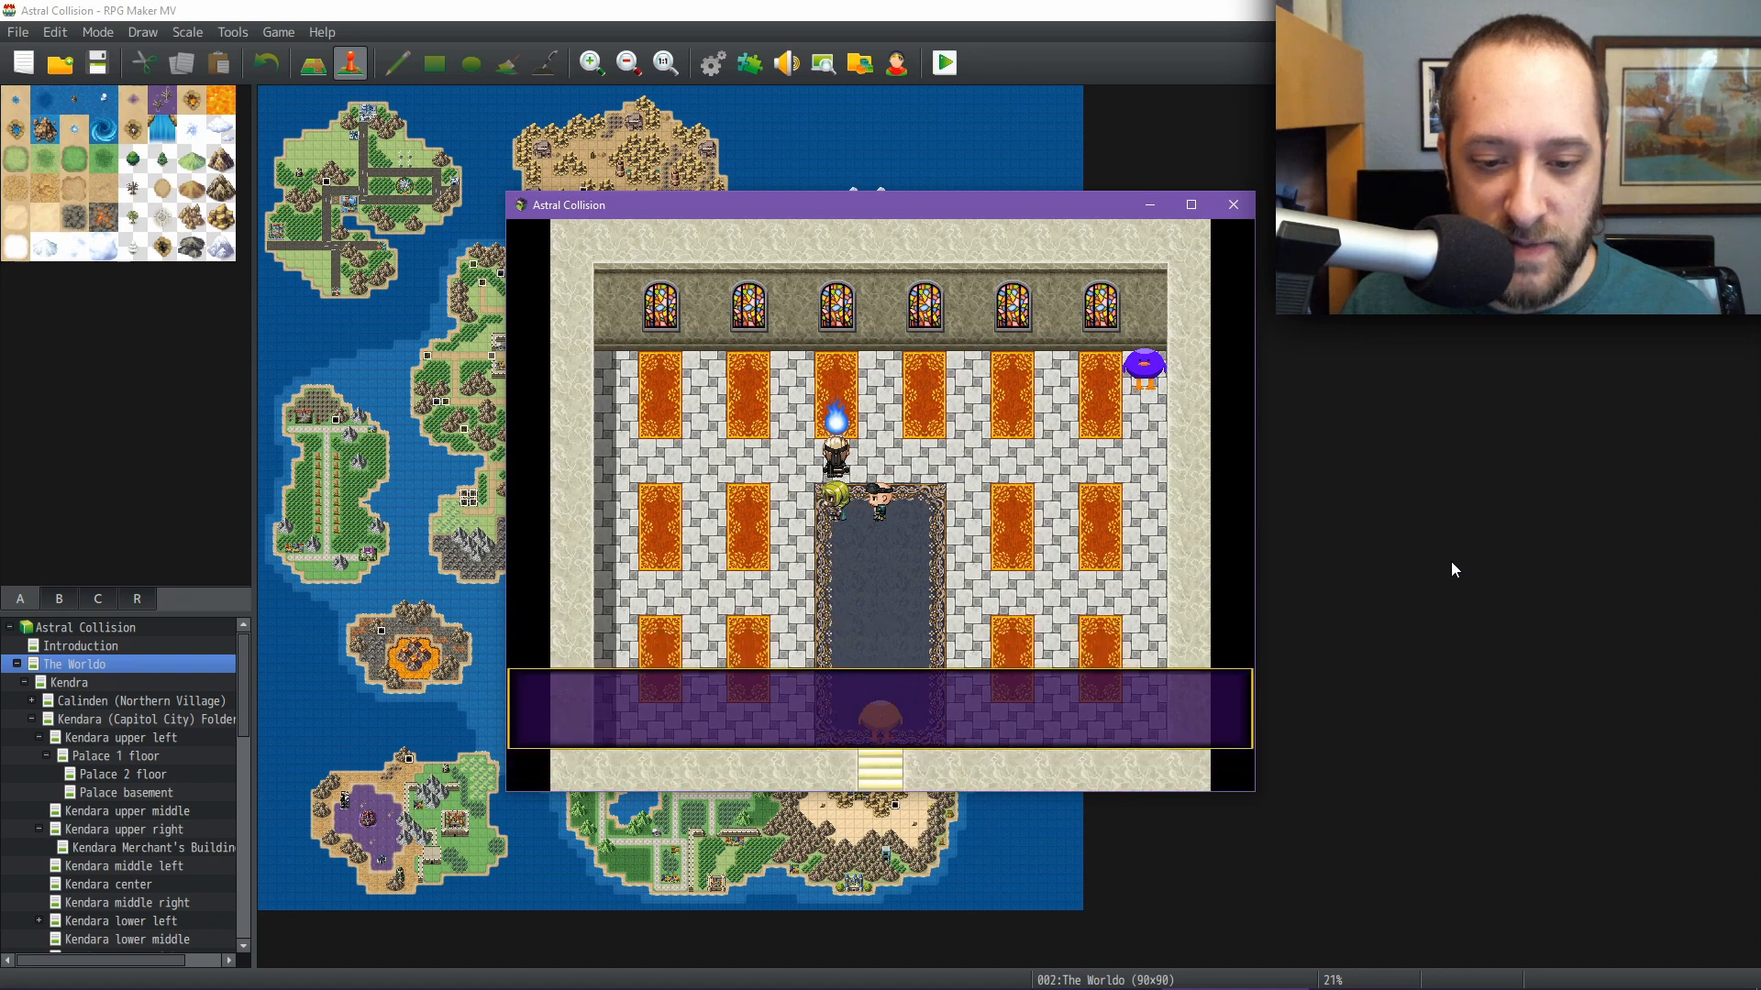
Walk the party down the central dark carpet to the yellow duck at the stairs and talk to it
key(Down)
key(Down)
key(Down)
key(Right)
key(Down)
key(Down)
key(Down)
key(Return)
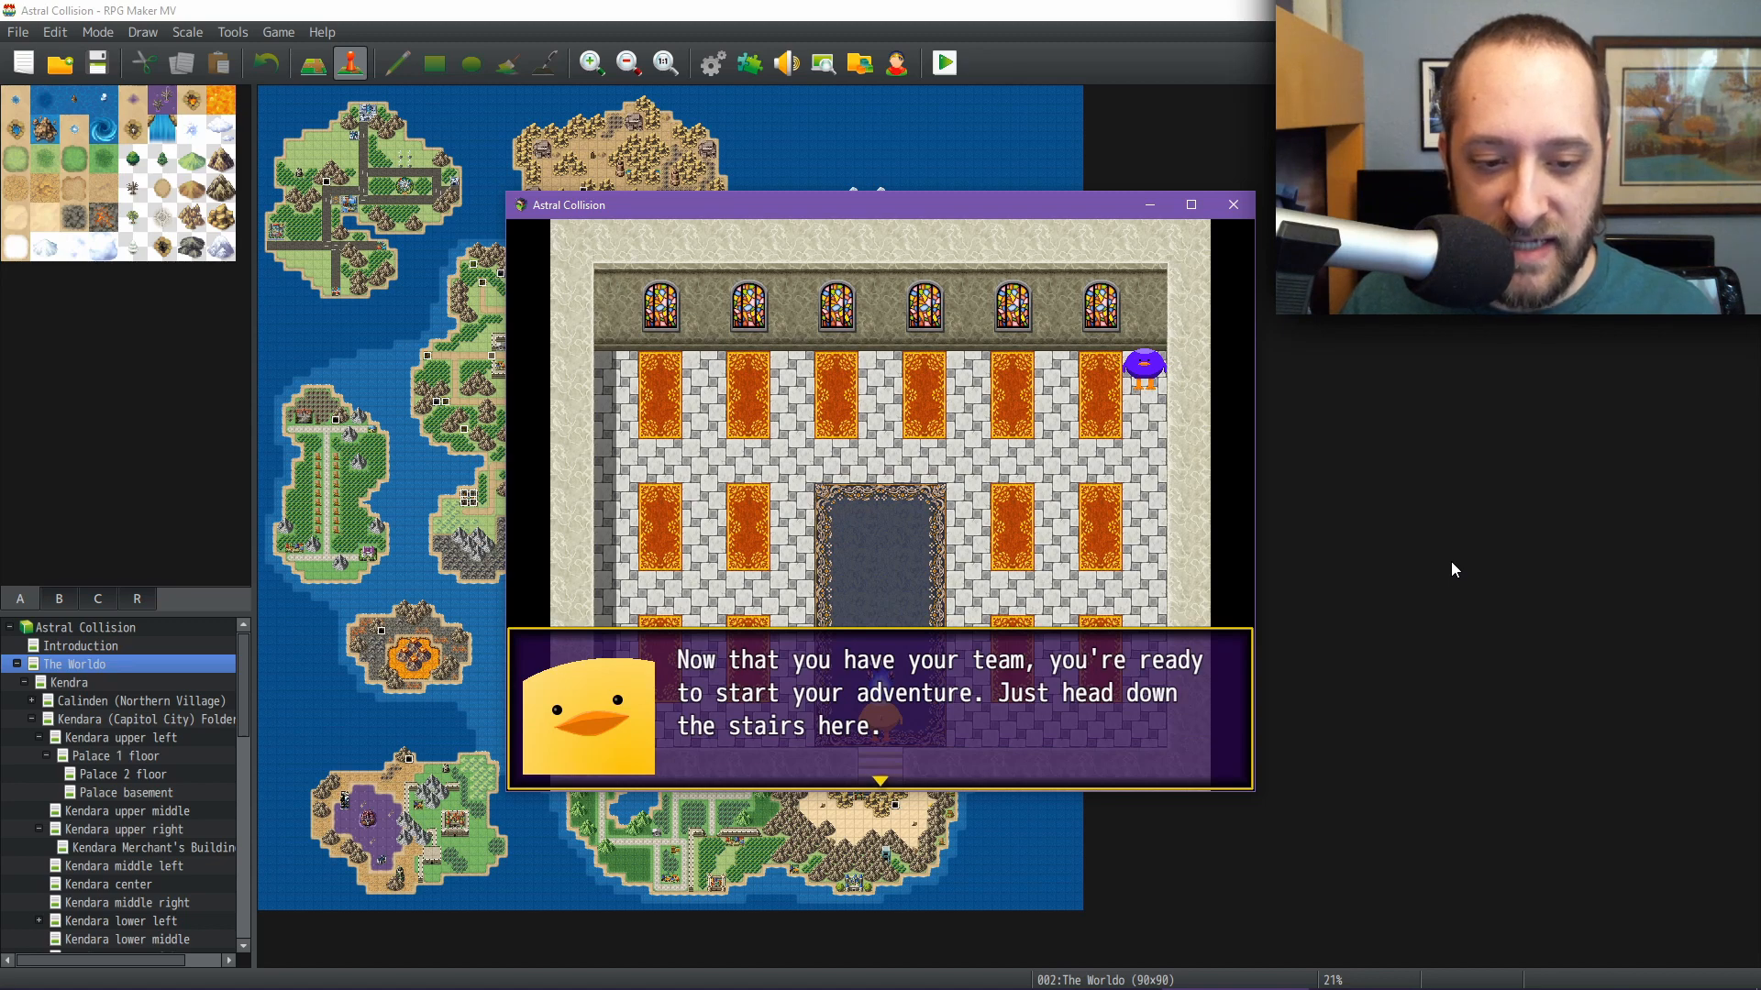
Advance through the yellow duck's farewell dialogue and the received-item messages until the party can move again
key(Return)
key(Return)
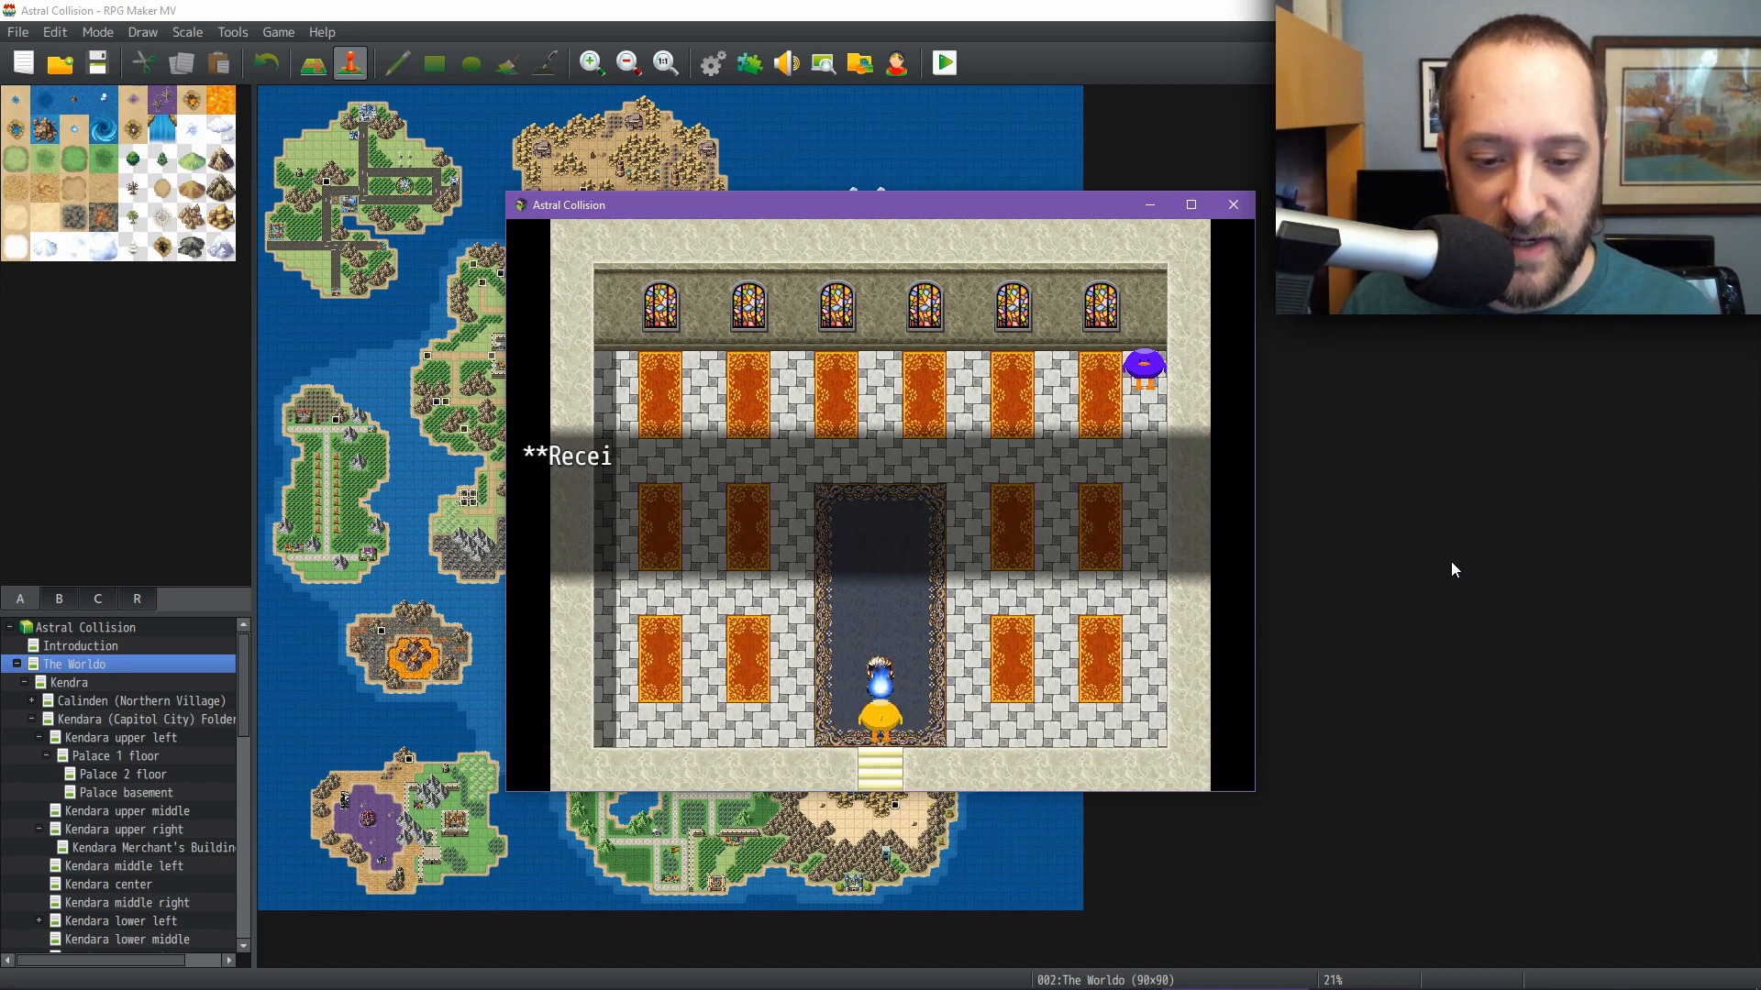
key(Return)
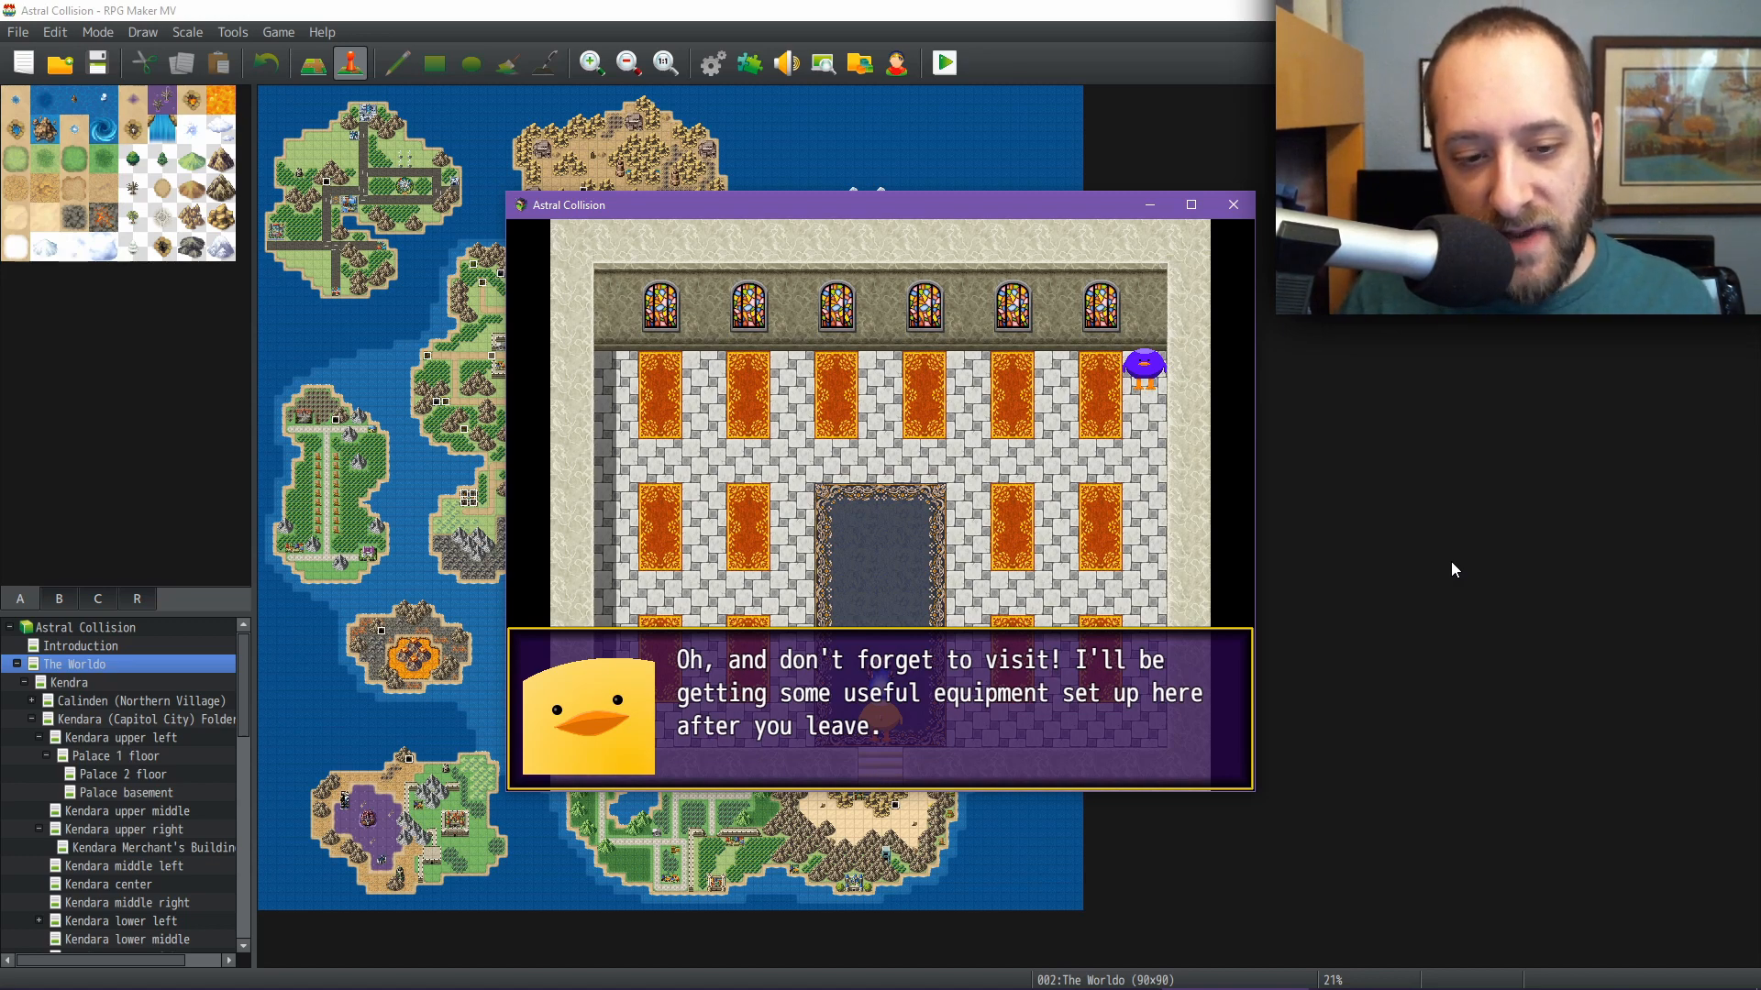
key(Return)
key(Return)
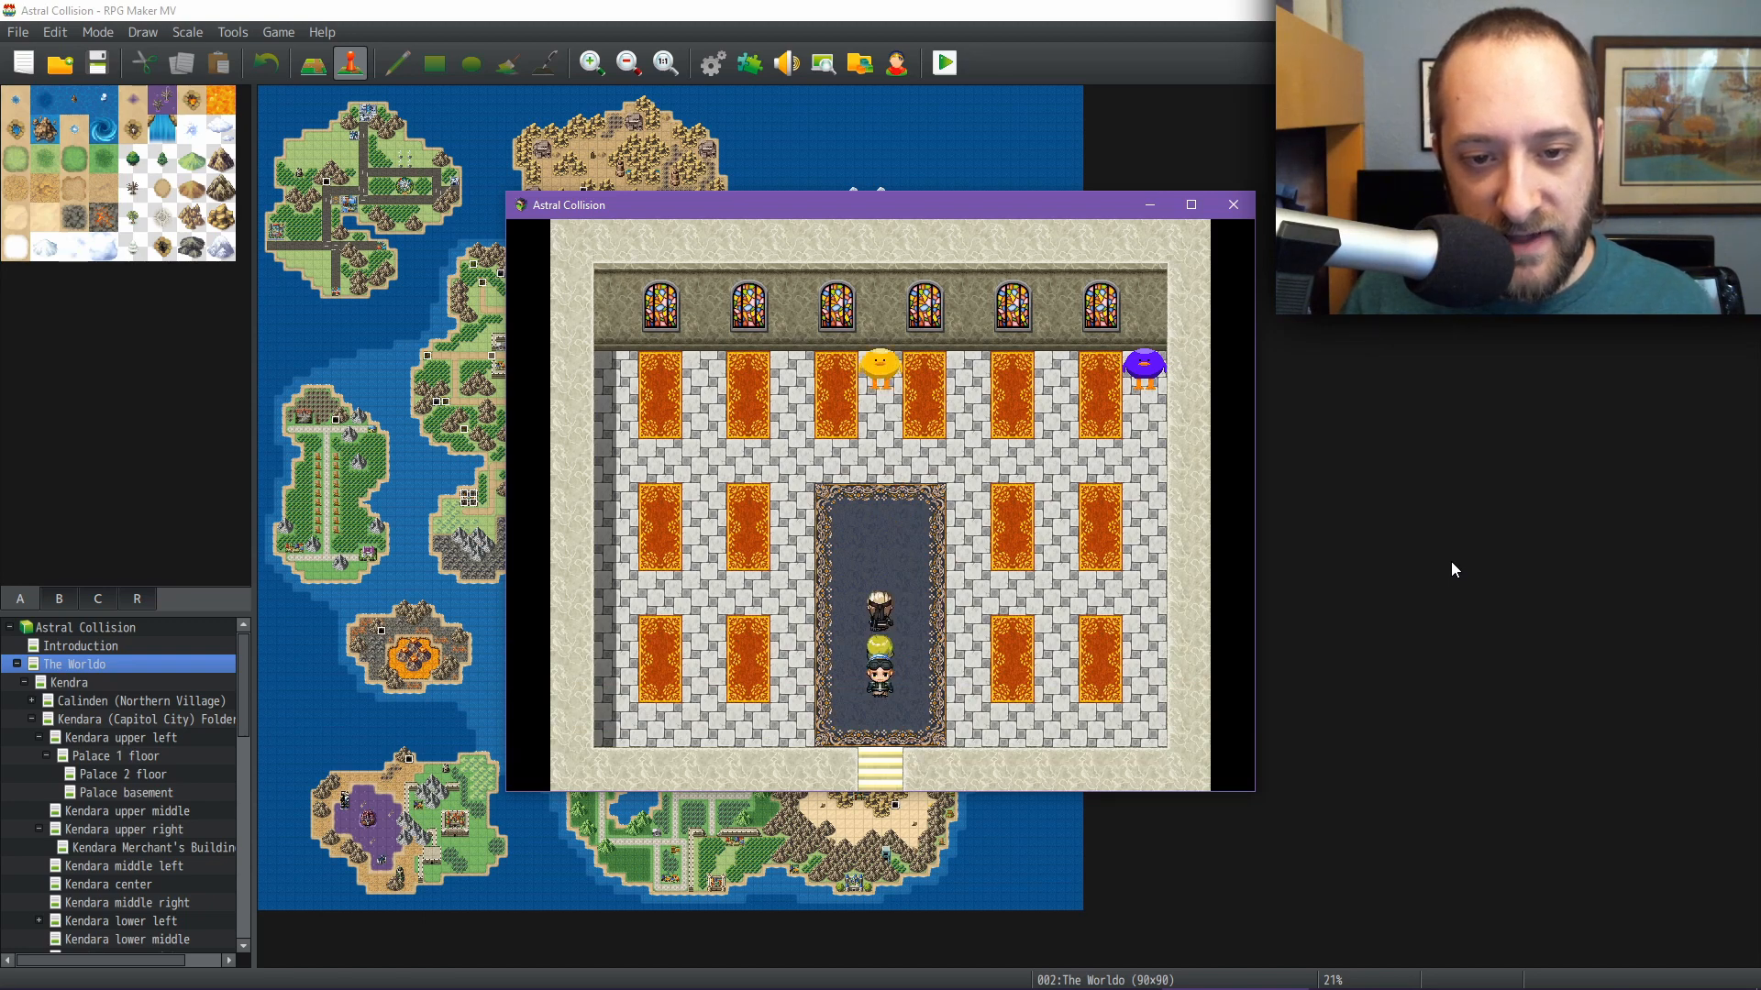
Open the game menu and look through the save file slots without saving
key(Escape)
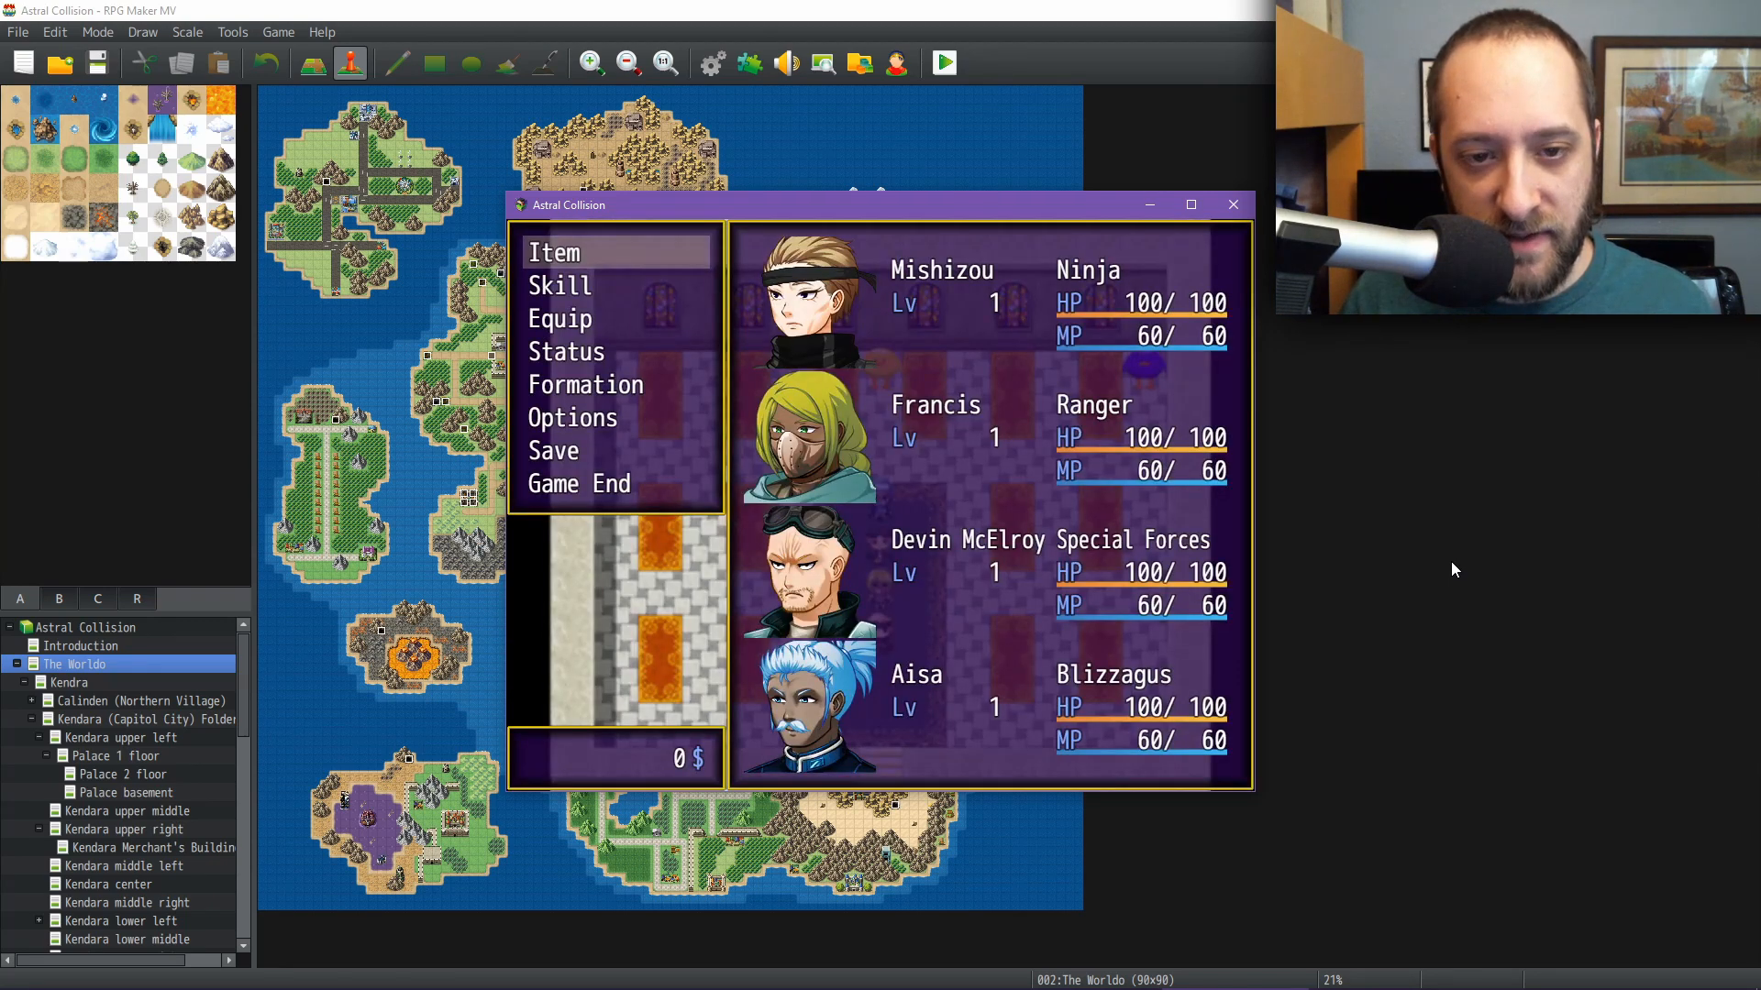
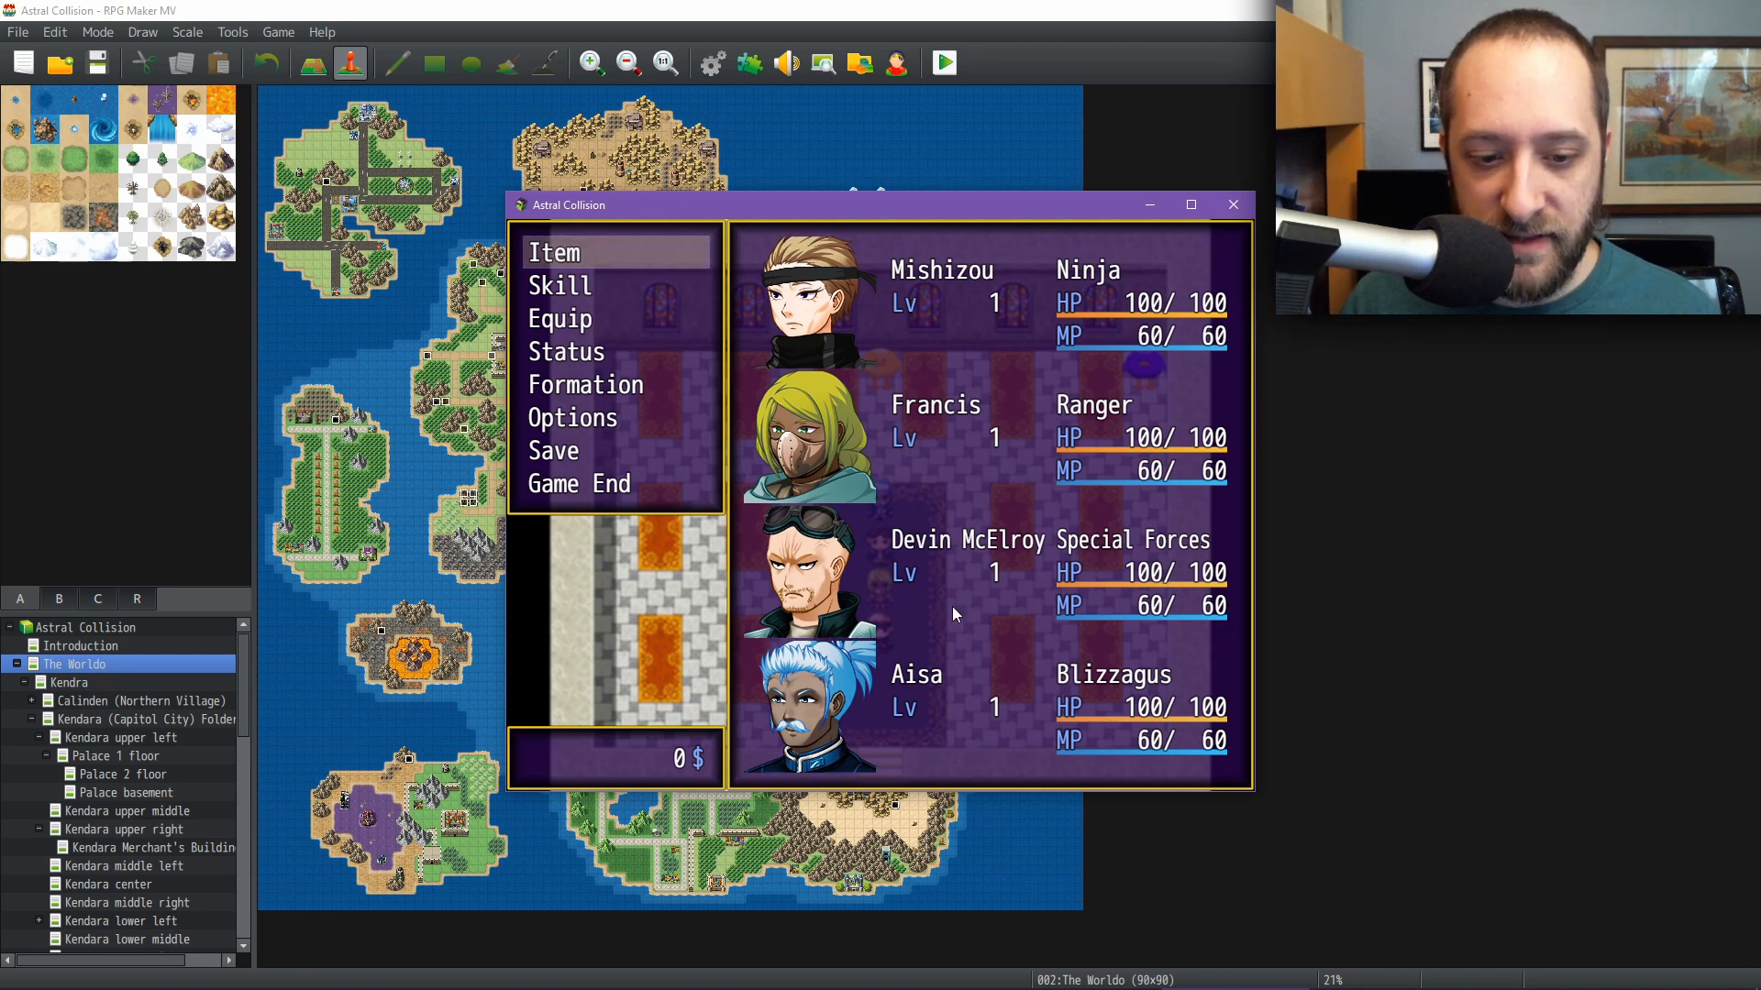
key(Up)
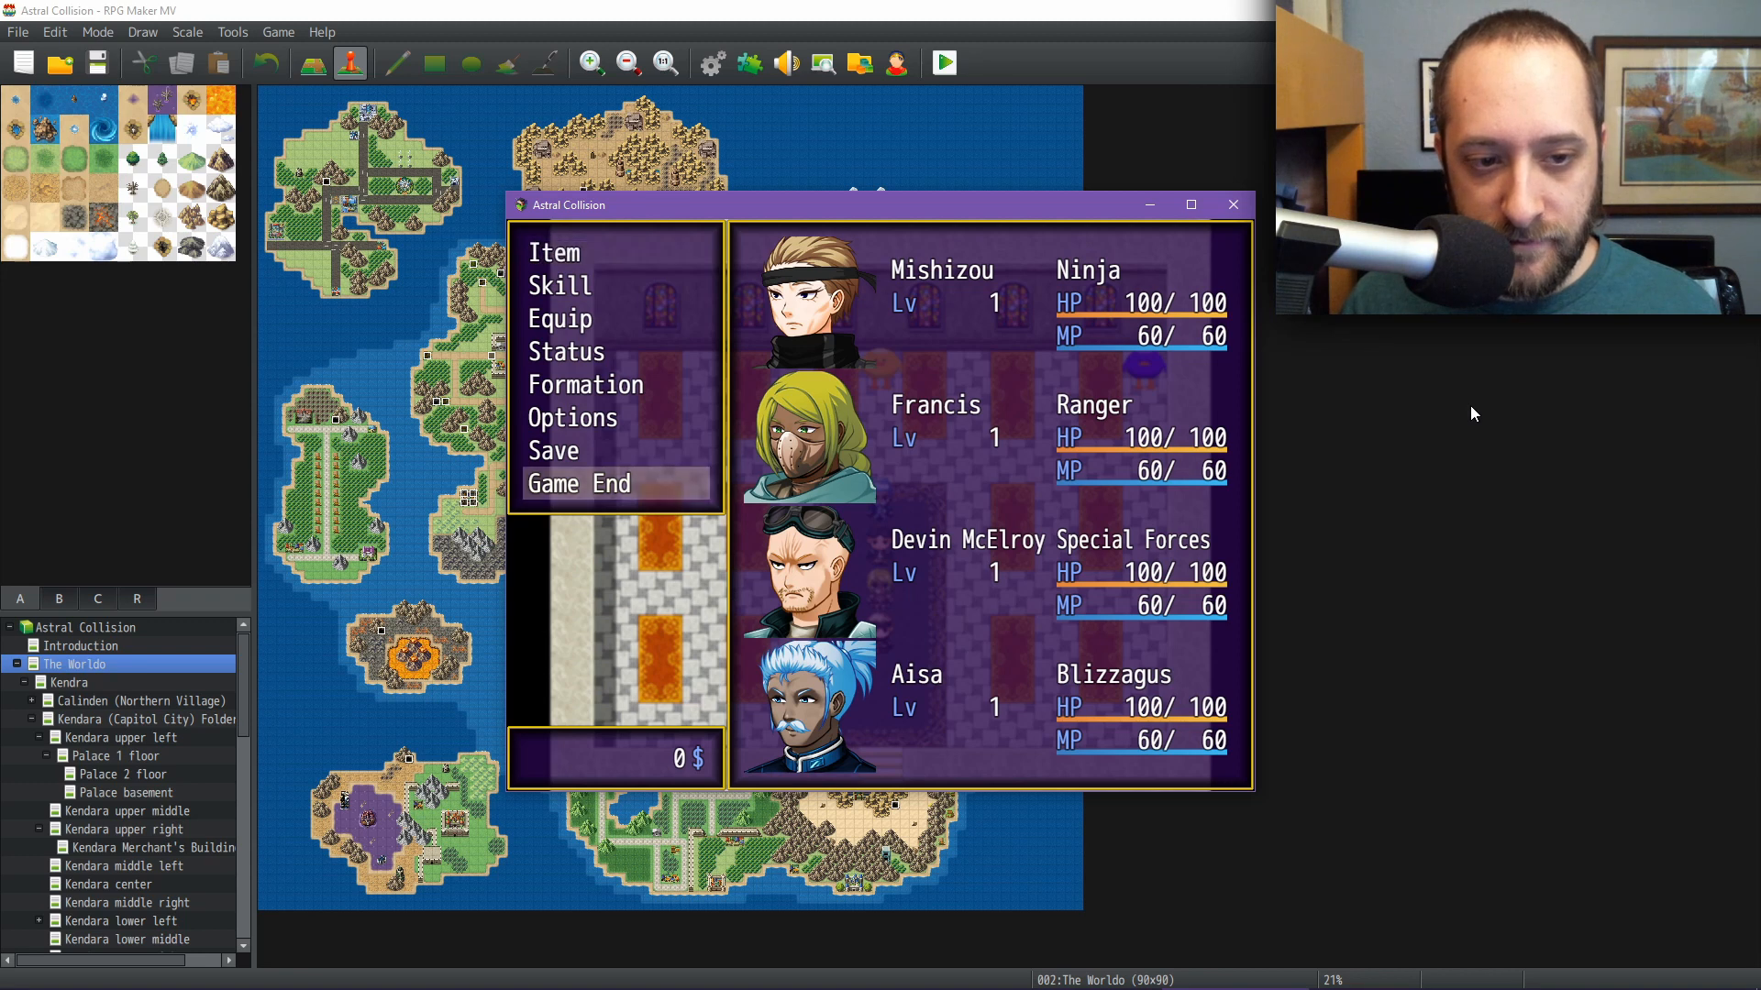
key(Up)
key(Return)
key(Up)
key(Up)
key(Up)
key(Up)
key(Up)
key(Up)
key(Up)
key(Up)
key(Up)
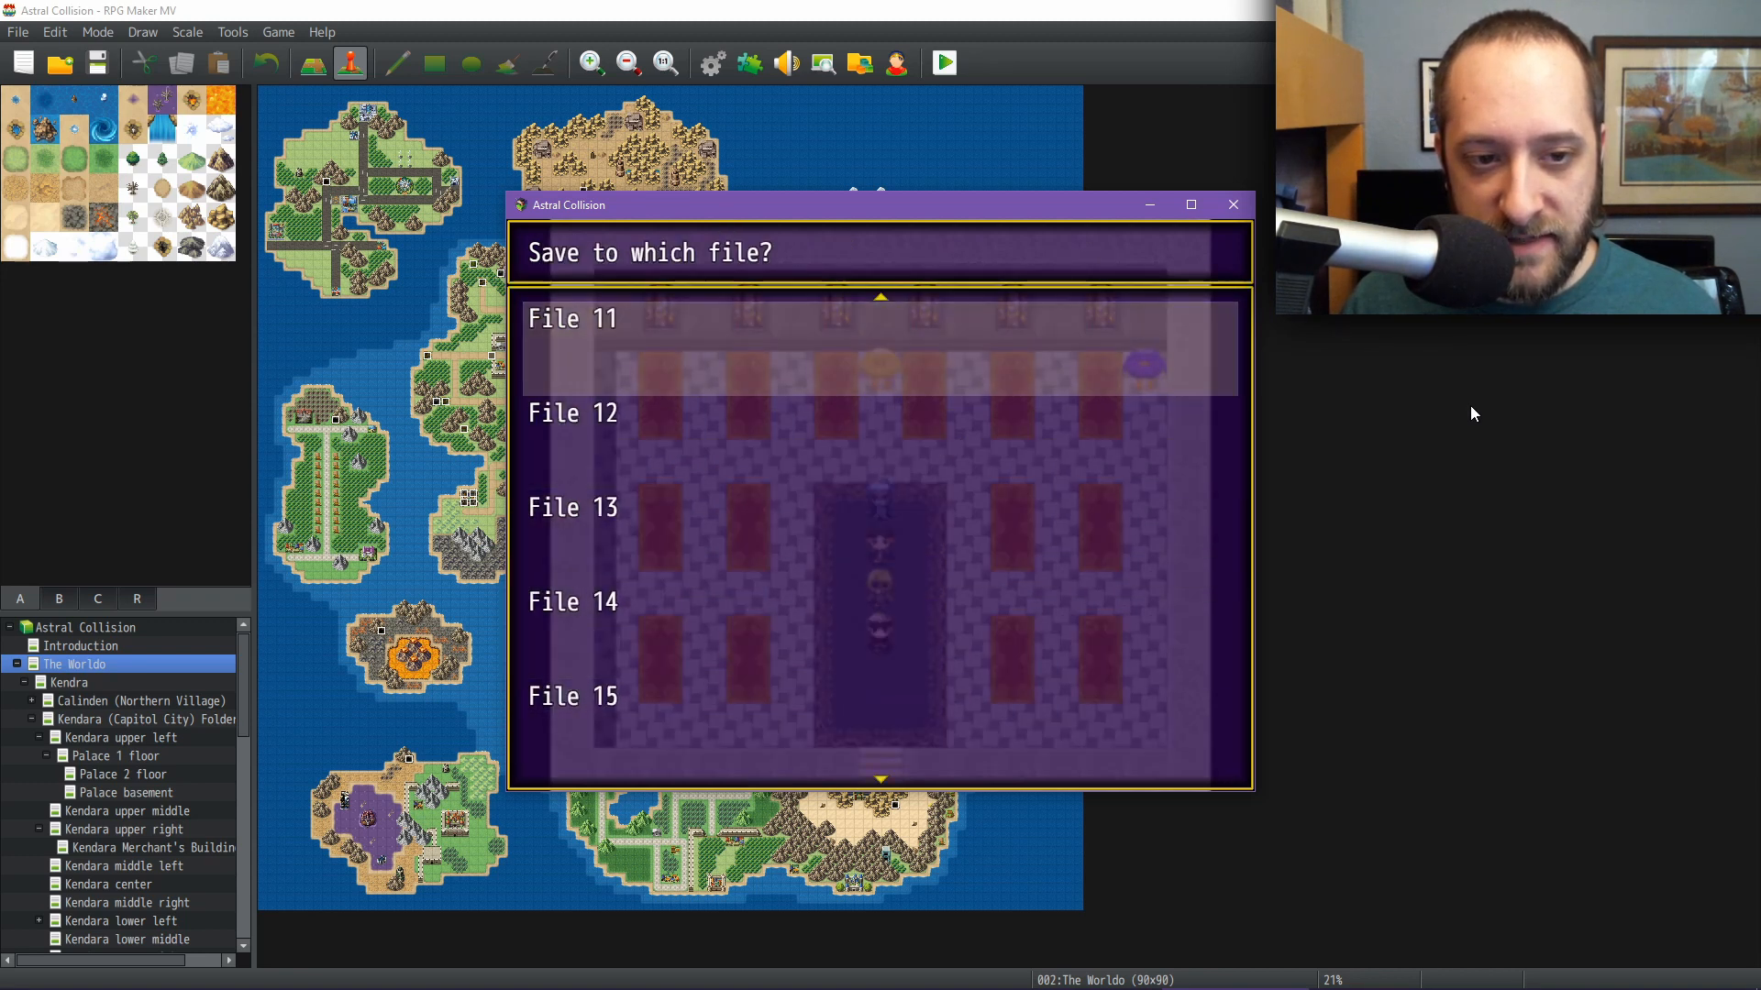
key(Up)
key(Up)
key(Up)
key(Up)
key(Up)
key(Up)
key(Up)
key(Up)
key(Down)
key(Down)
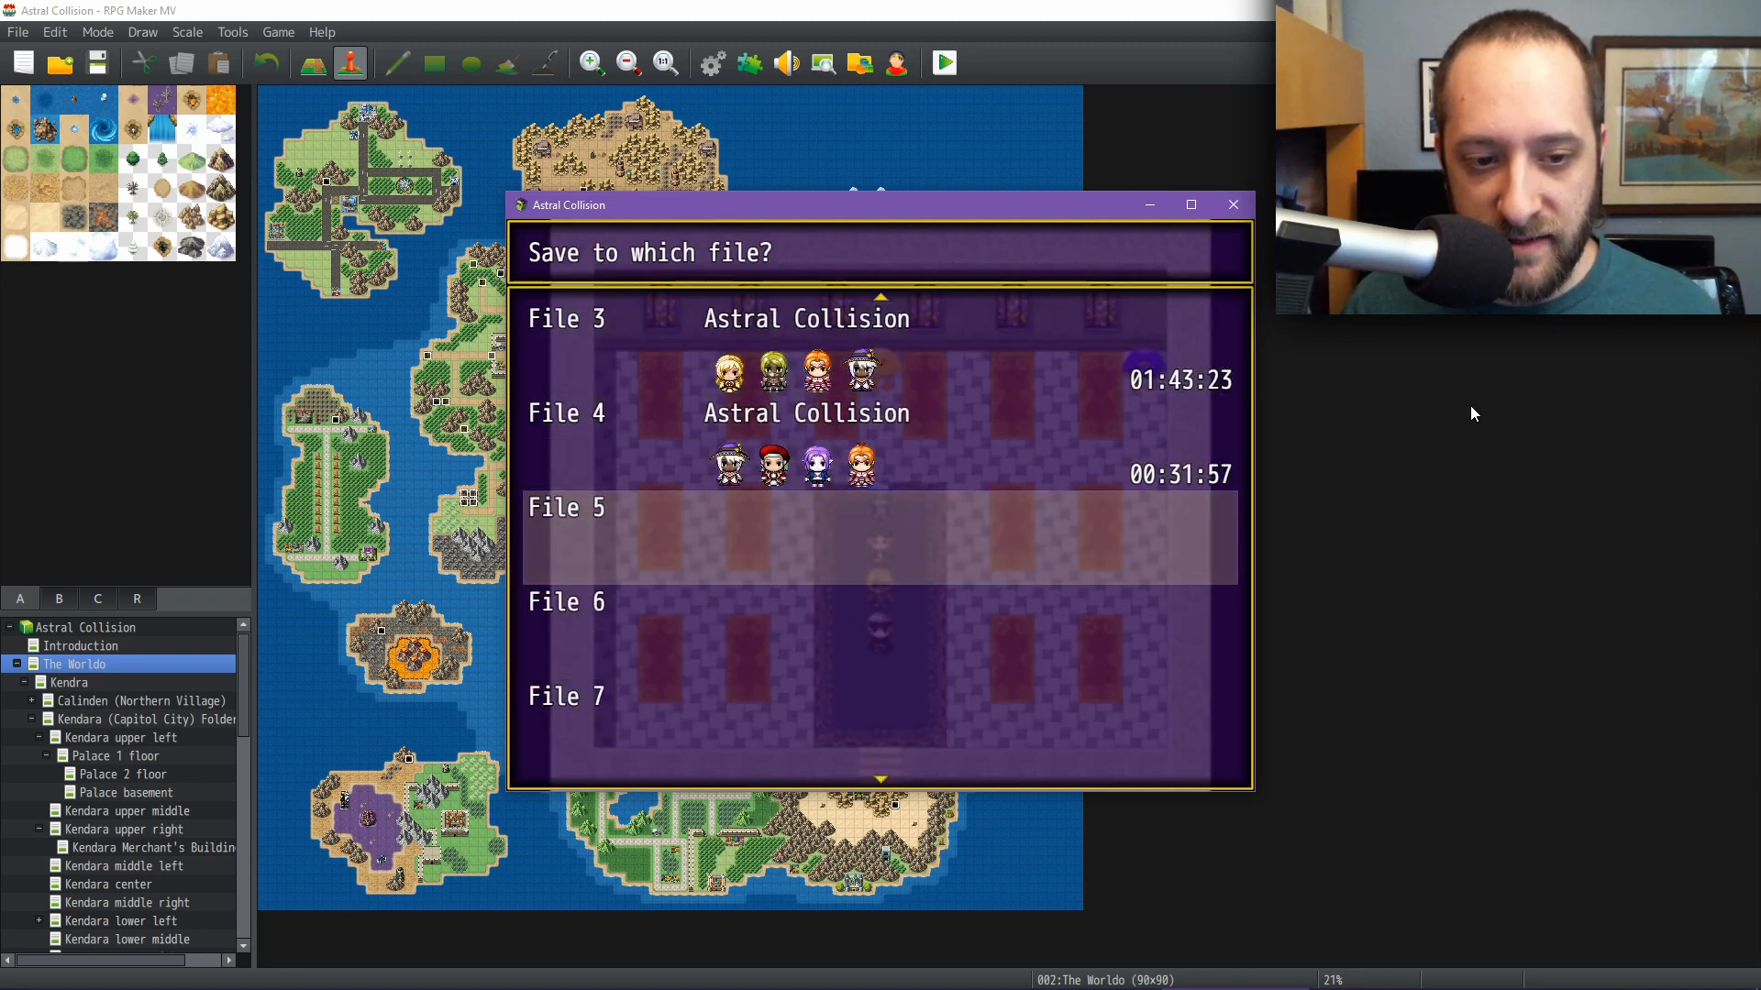
key(Escape)
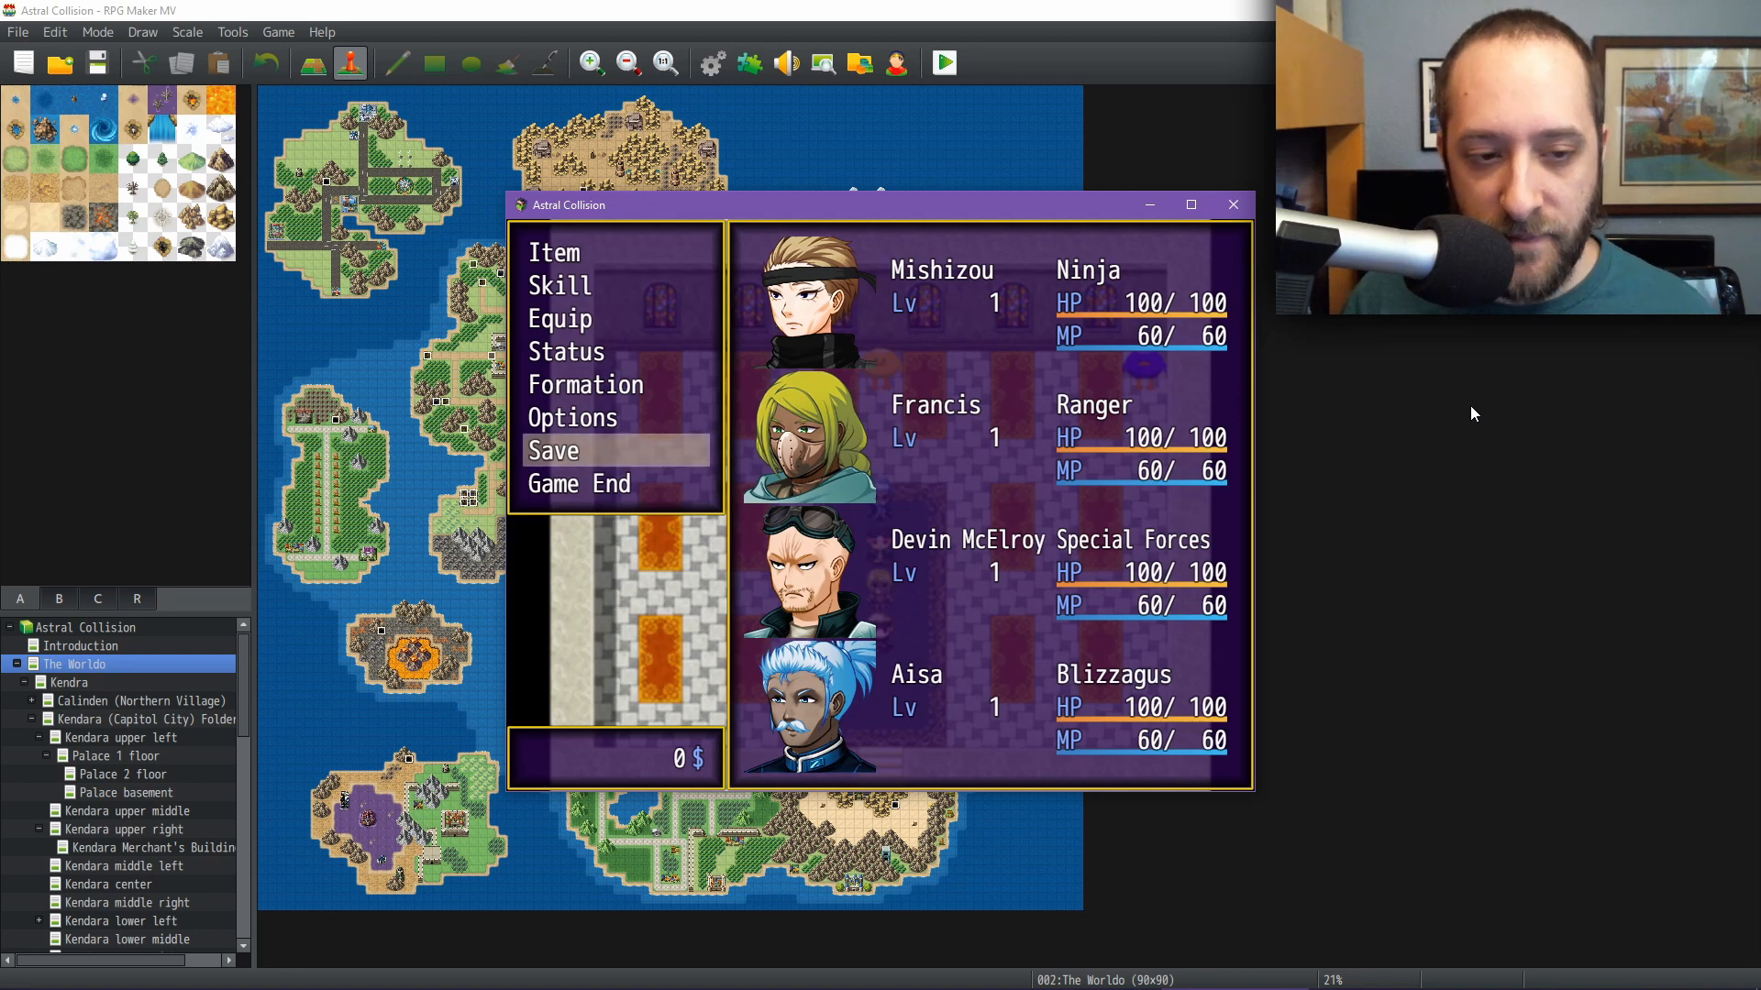
Look at the Resurrection Signet among the key items and open The Mystical Journal
key(Up)
key(Up)
key(Up)
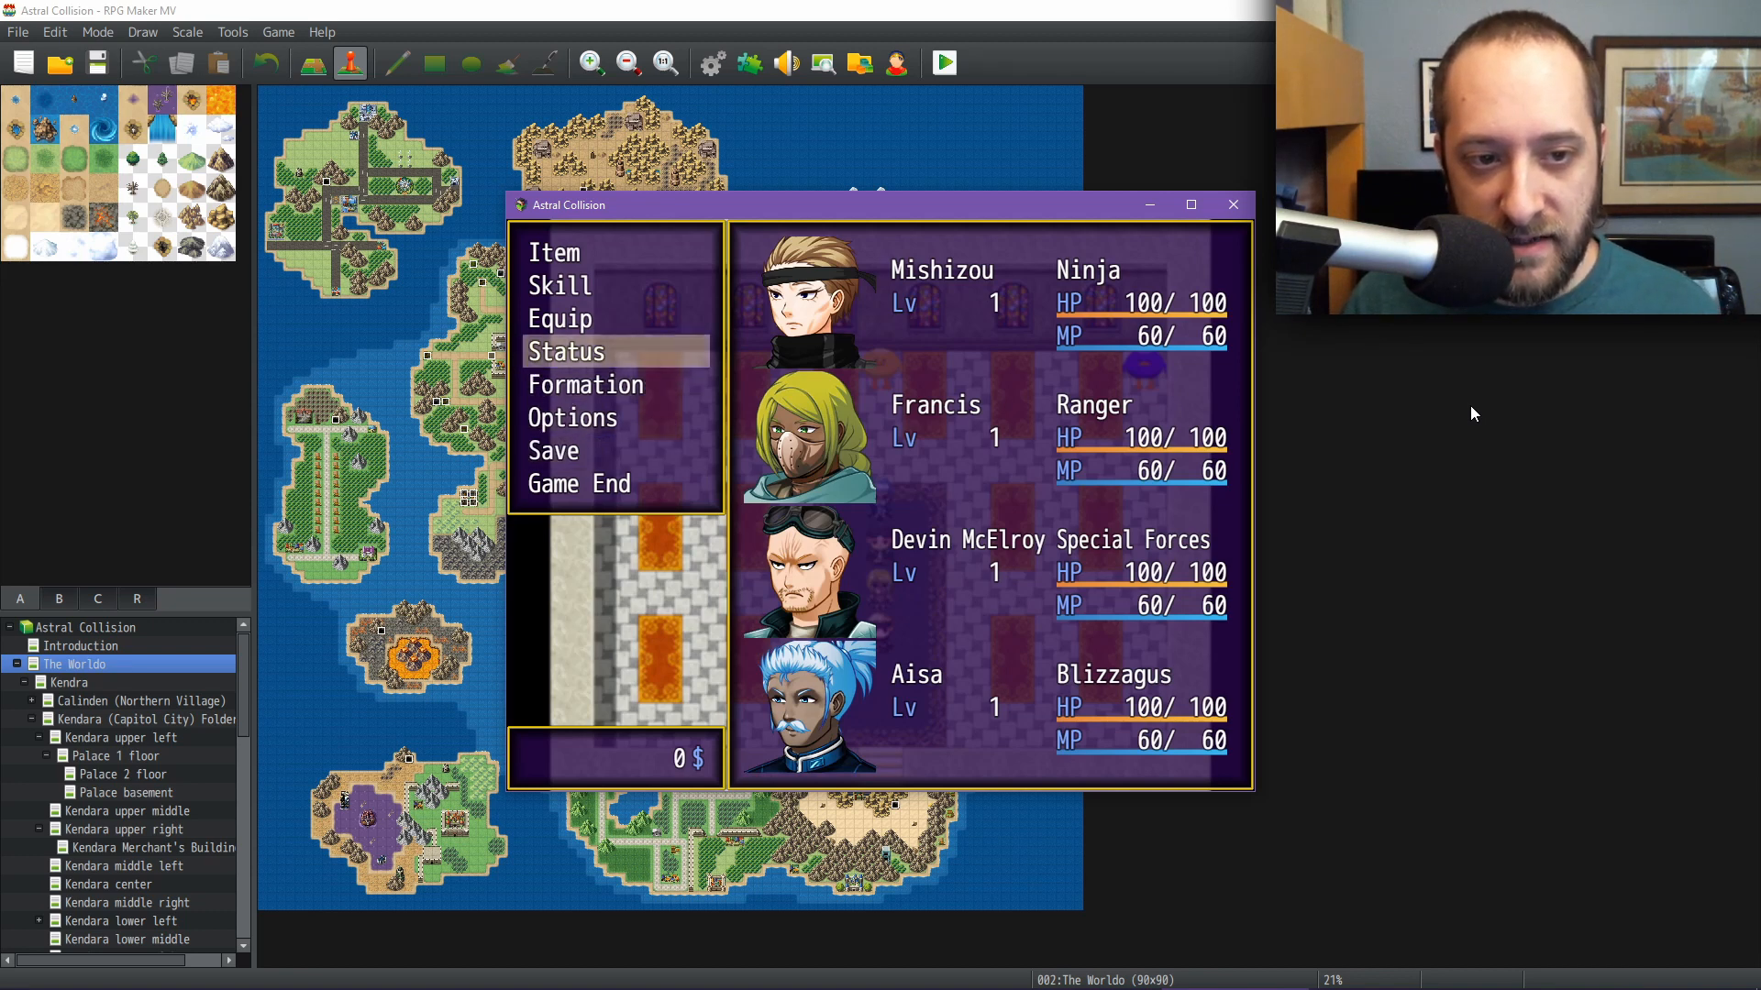
key(Up)
key(Up)
key(Up)
key(Return)
key(Left)
key(Return)
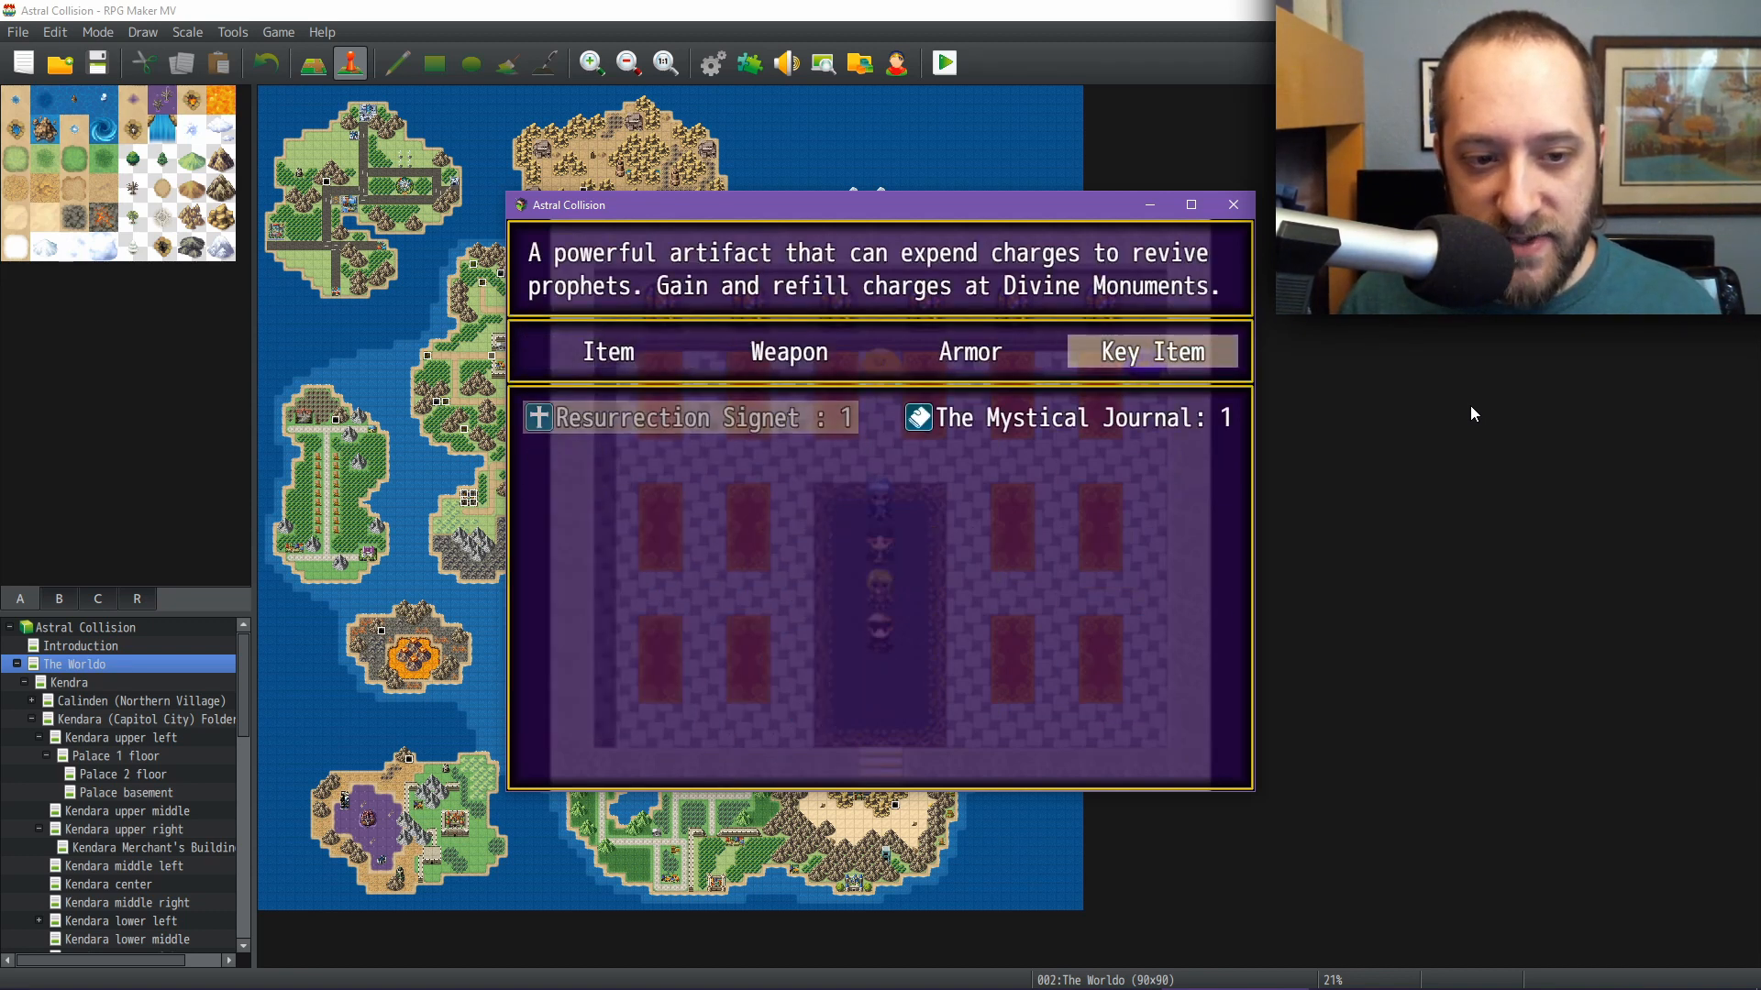
key(Right)
key(Return)
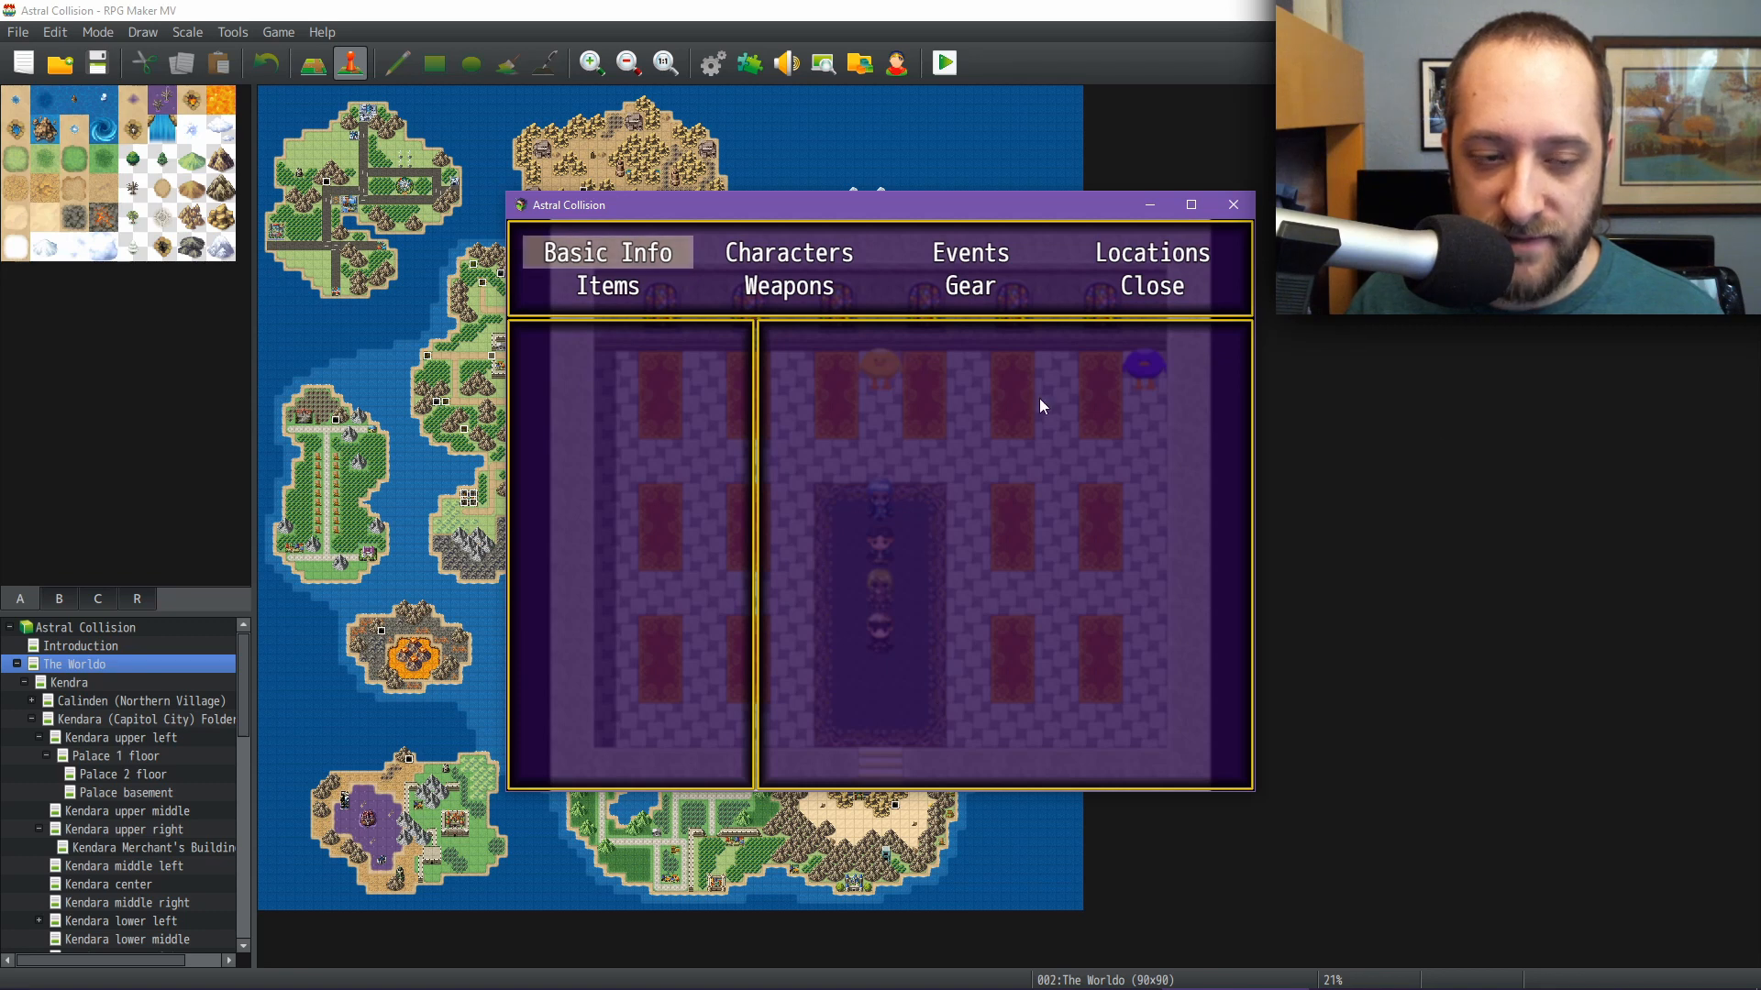
Read the journal's Strength entry under Stats in the Basic Info category
key(Right)
key(Down)
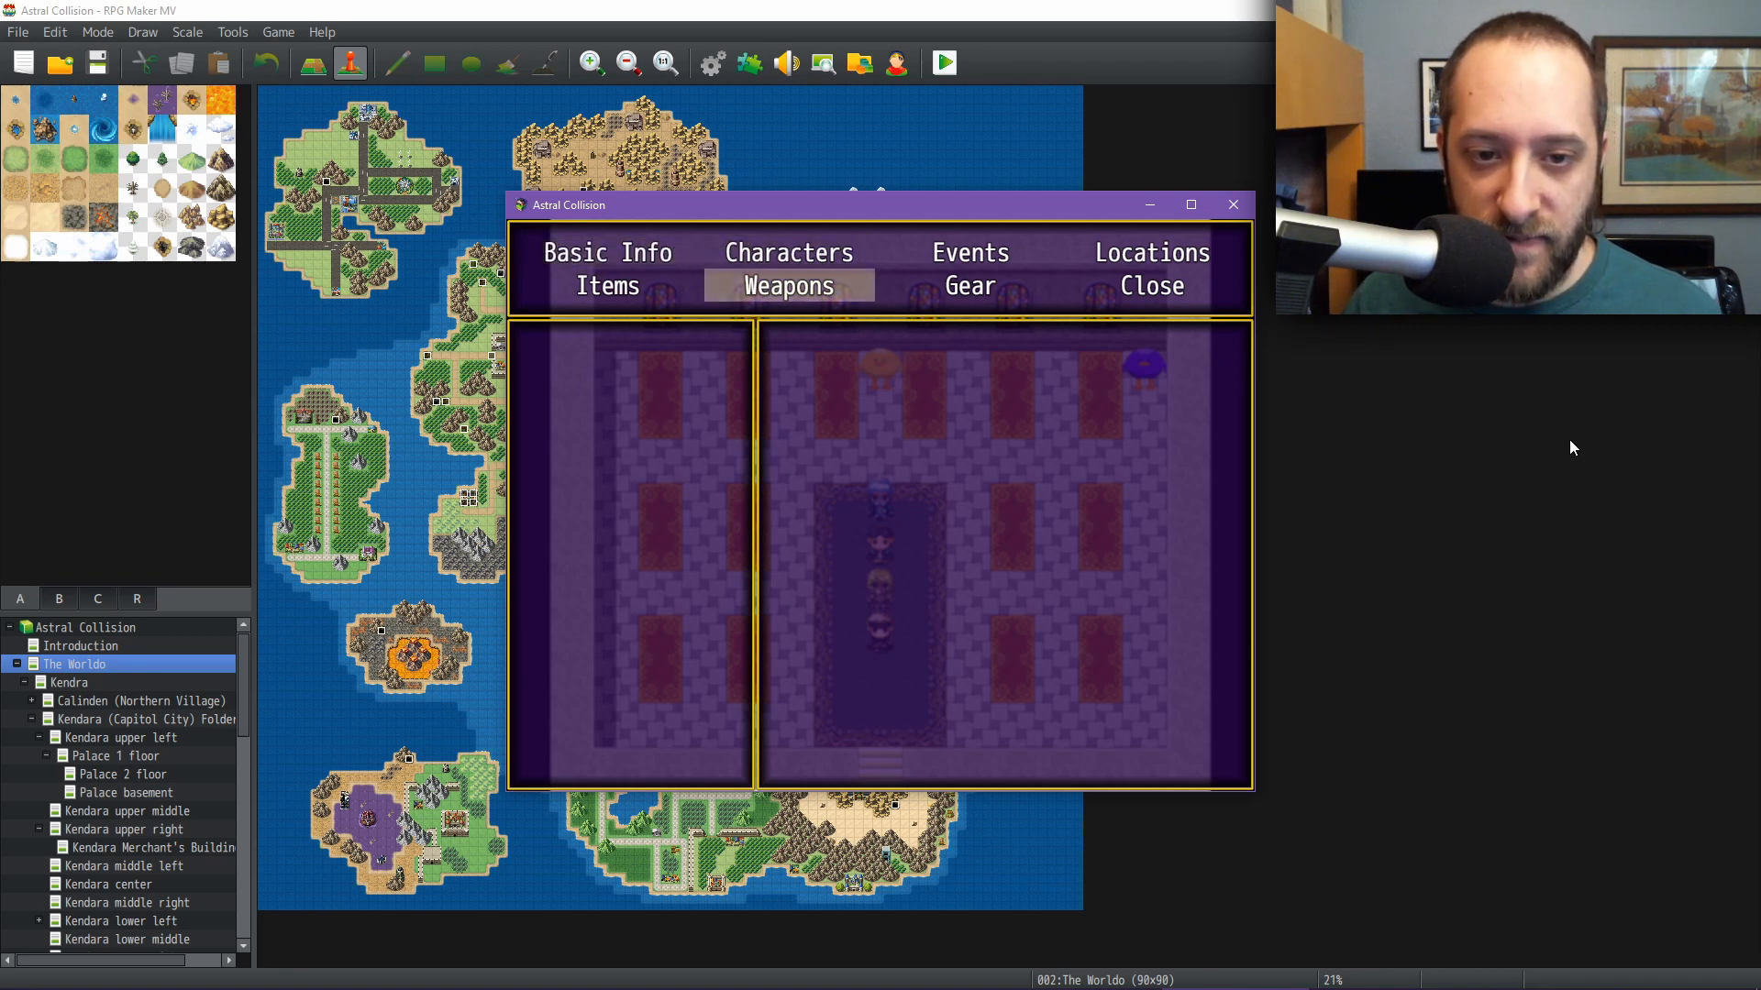
key(Left)
key(Up)
key(Return)
key(Return)
key(Return)
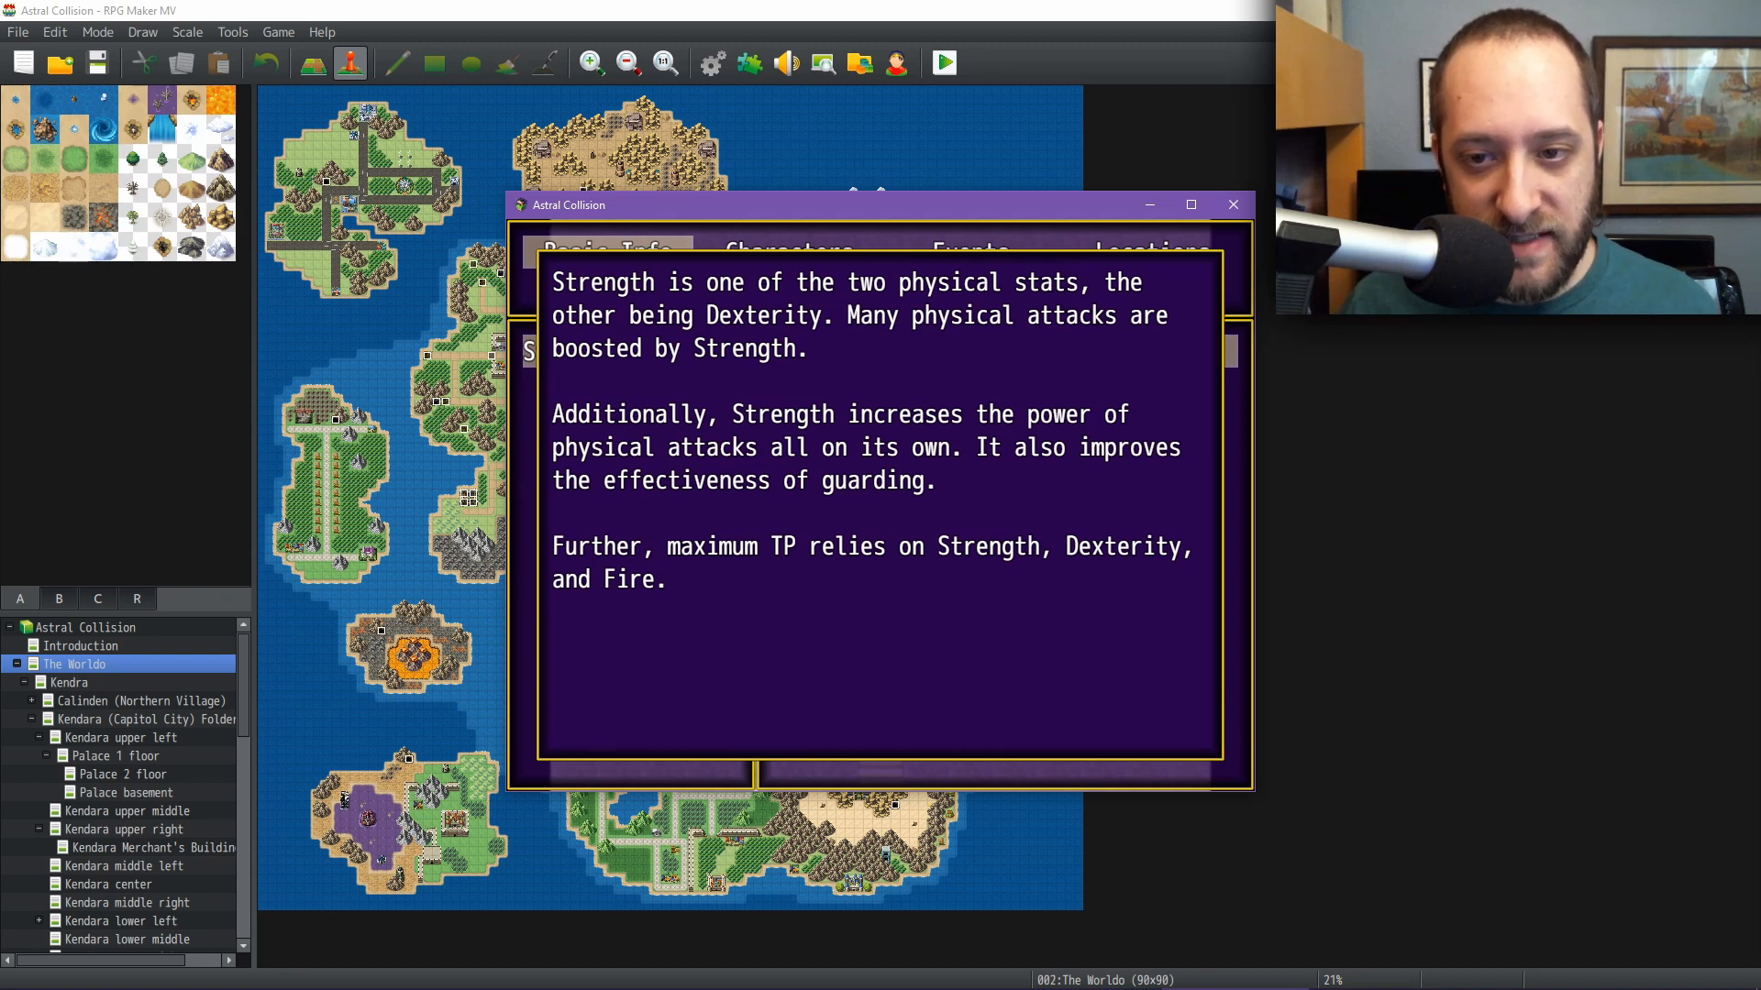
key(Return)
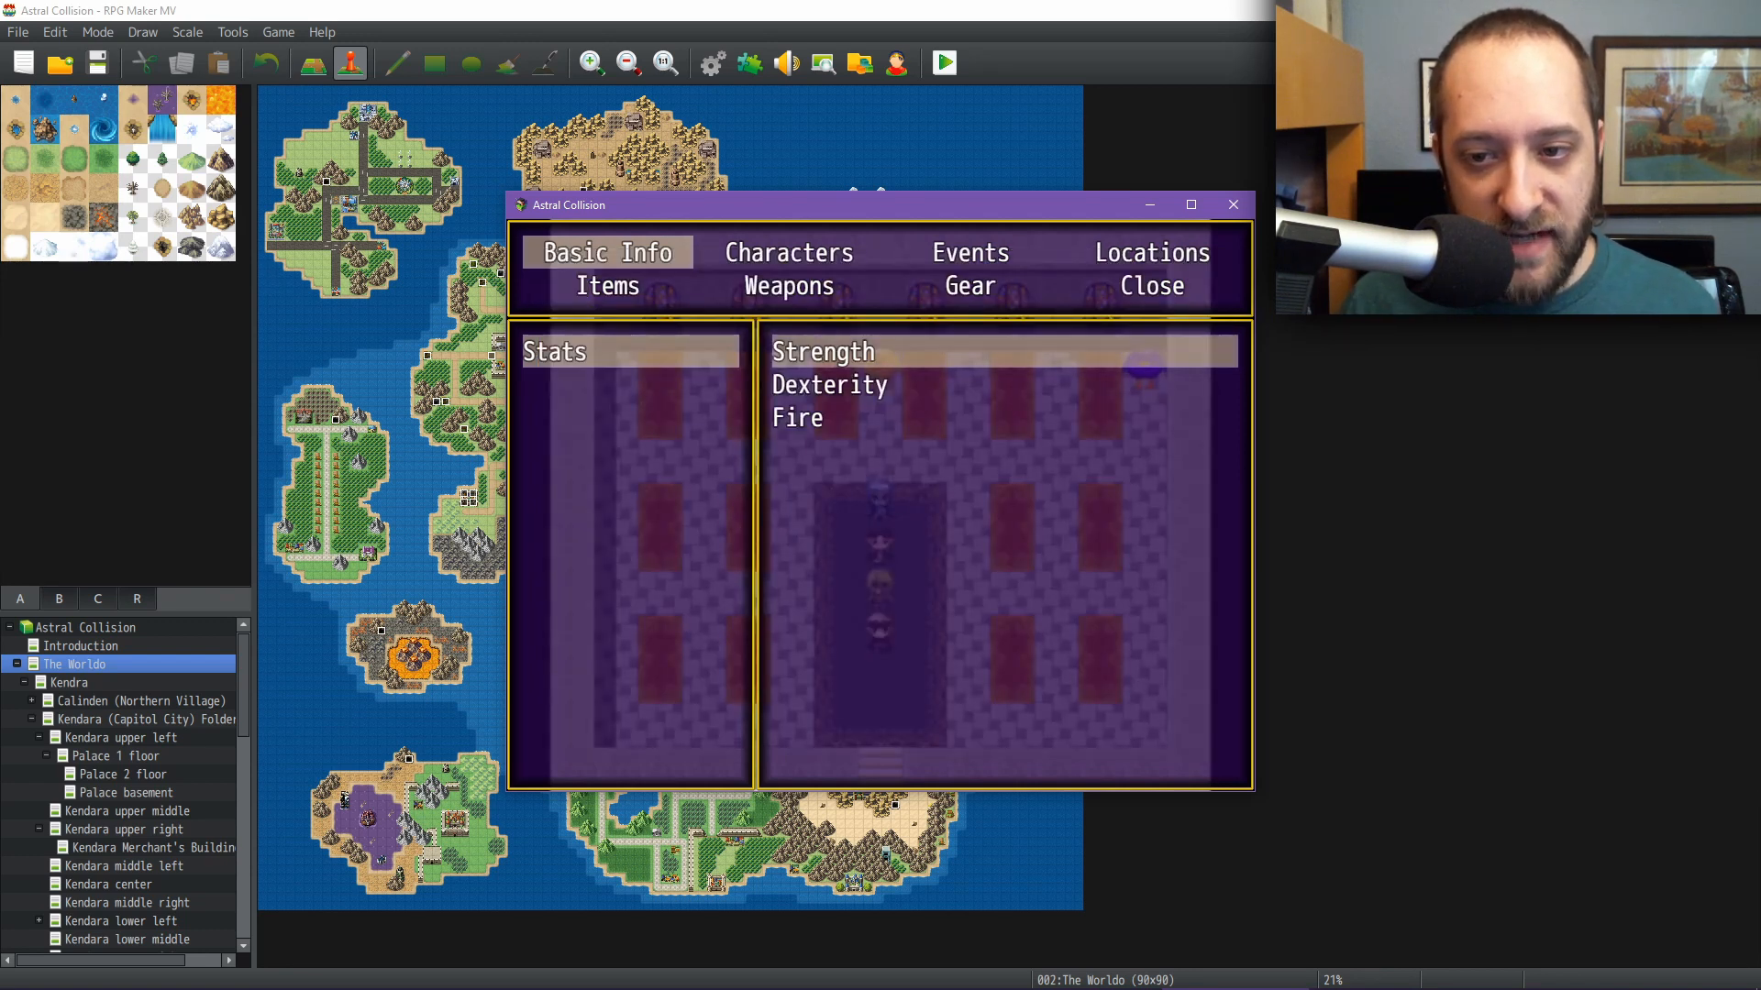
Back out of the Stats entries and close the journal to return to the map
key(Escape)
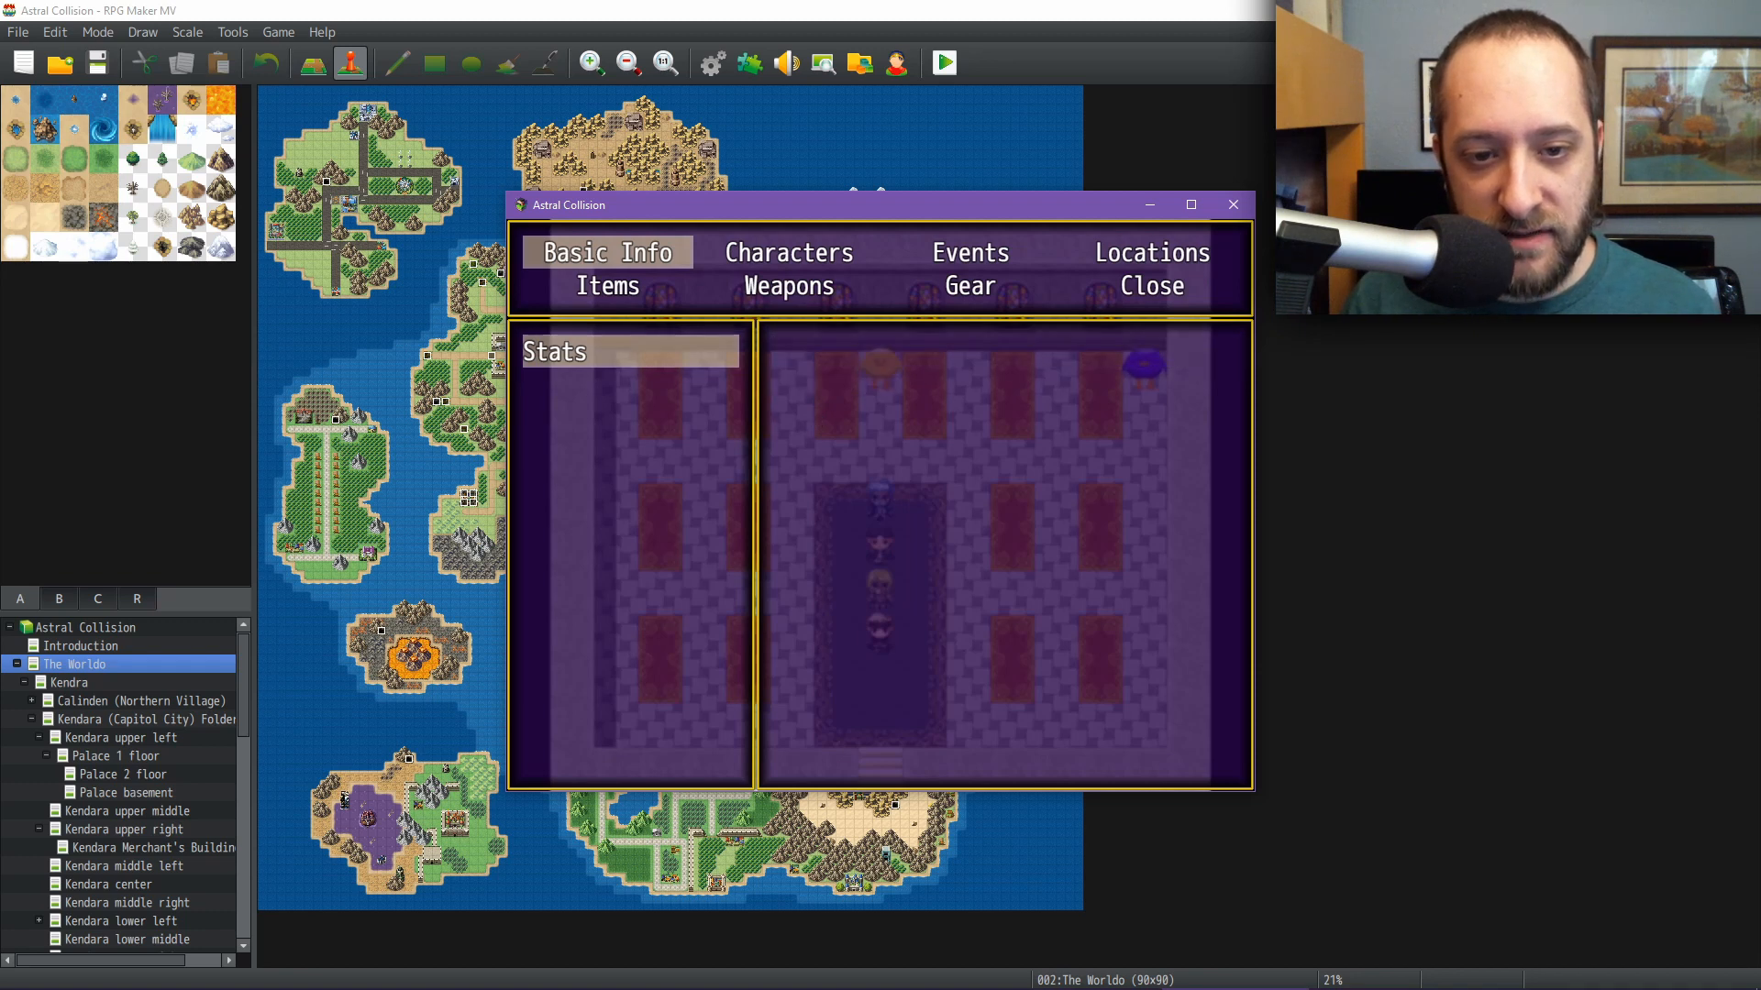
key(Escape)
key(Down)
key(Right)
key(Right)
key(Right)
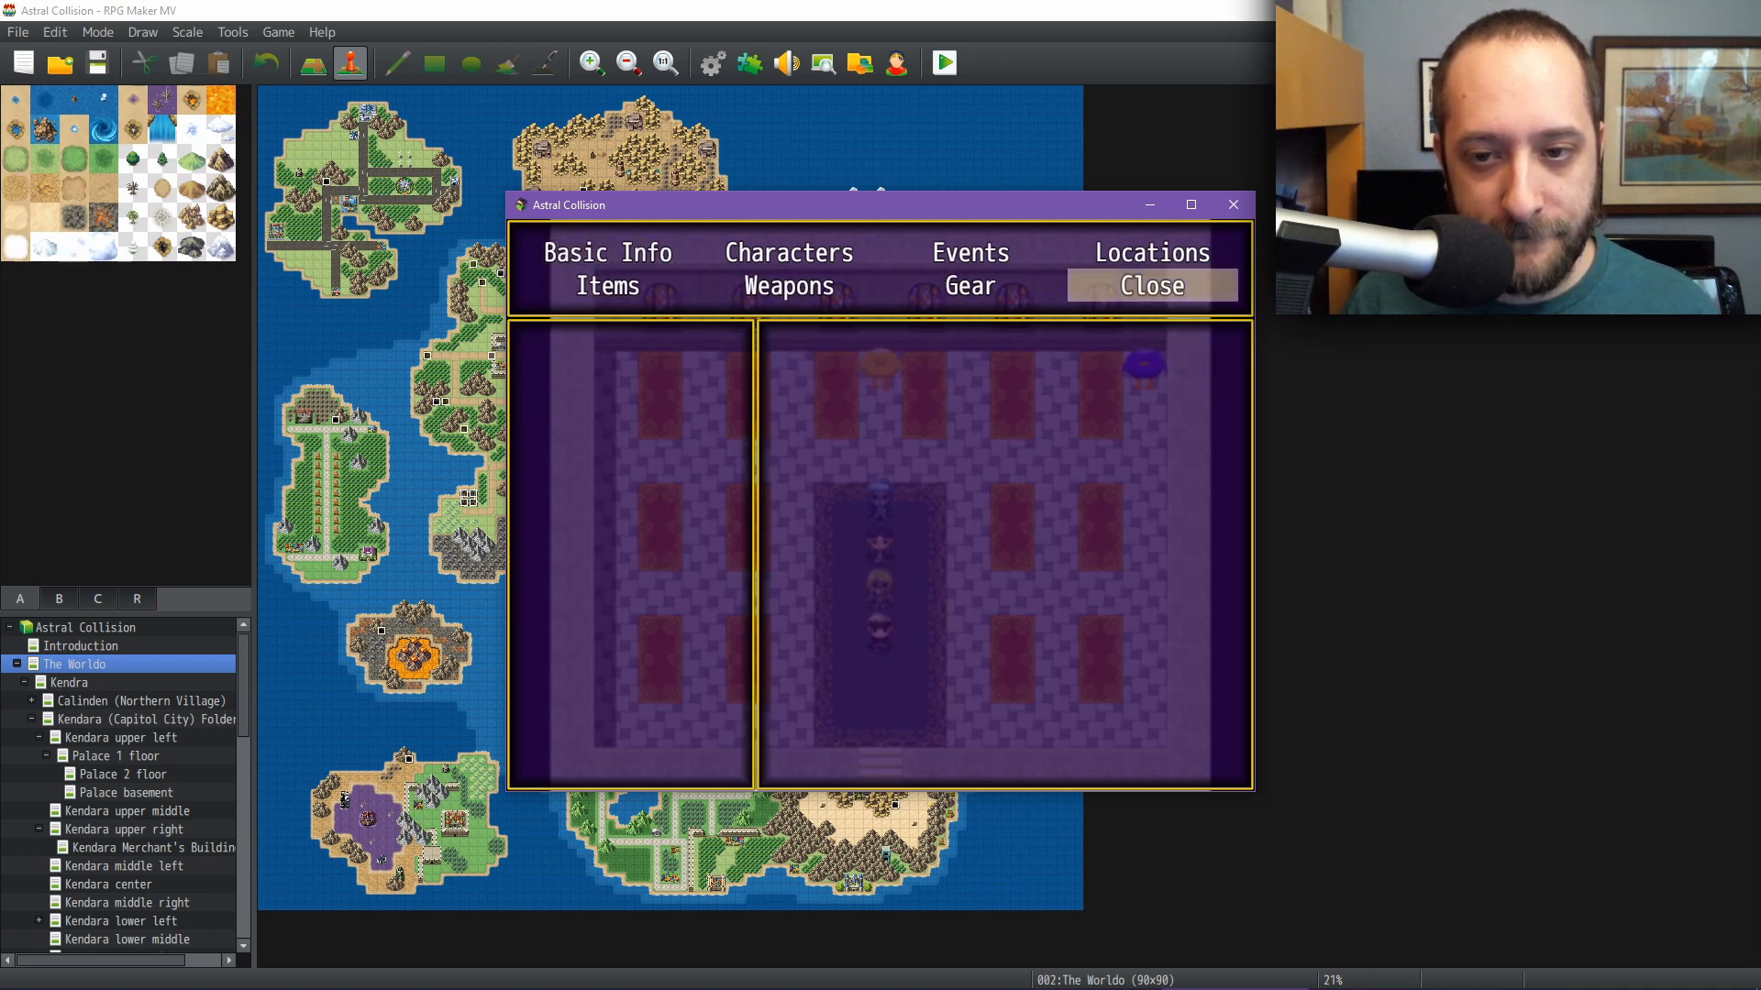
key(Return)
Walk the party up to the yellow duck at the far wall and read its dialogue
key(Up)
key(Up)
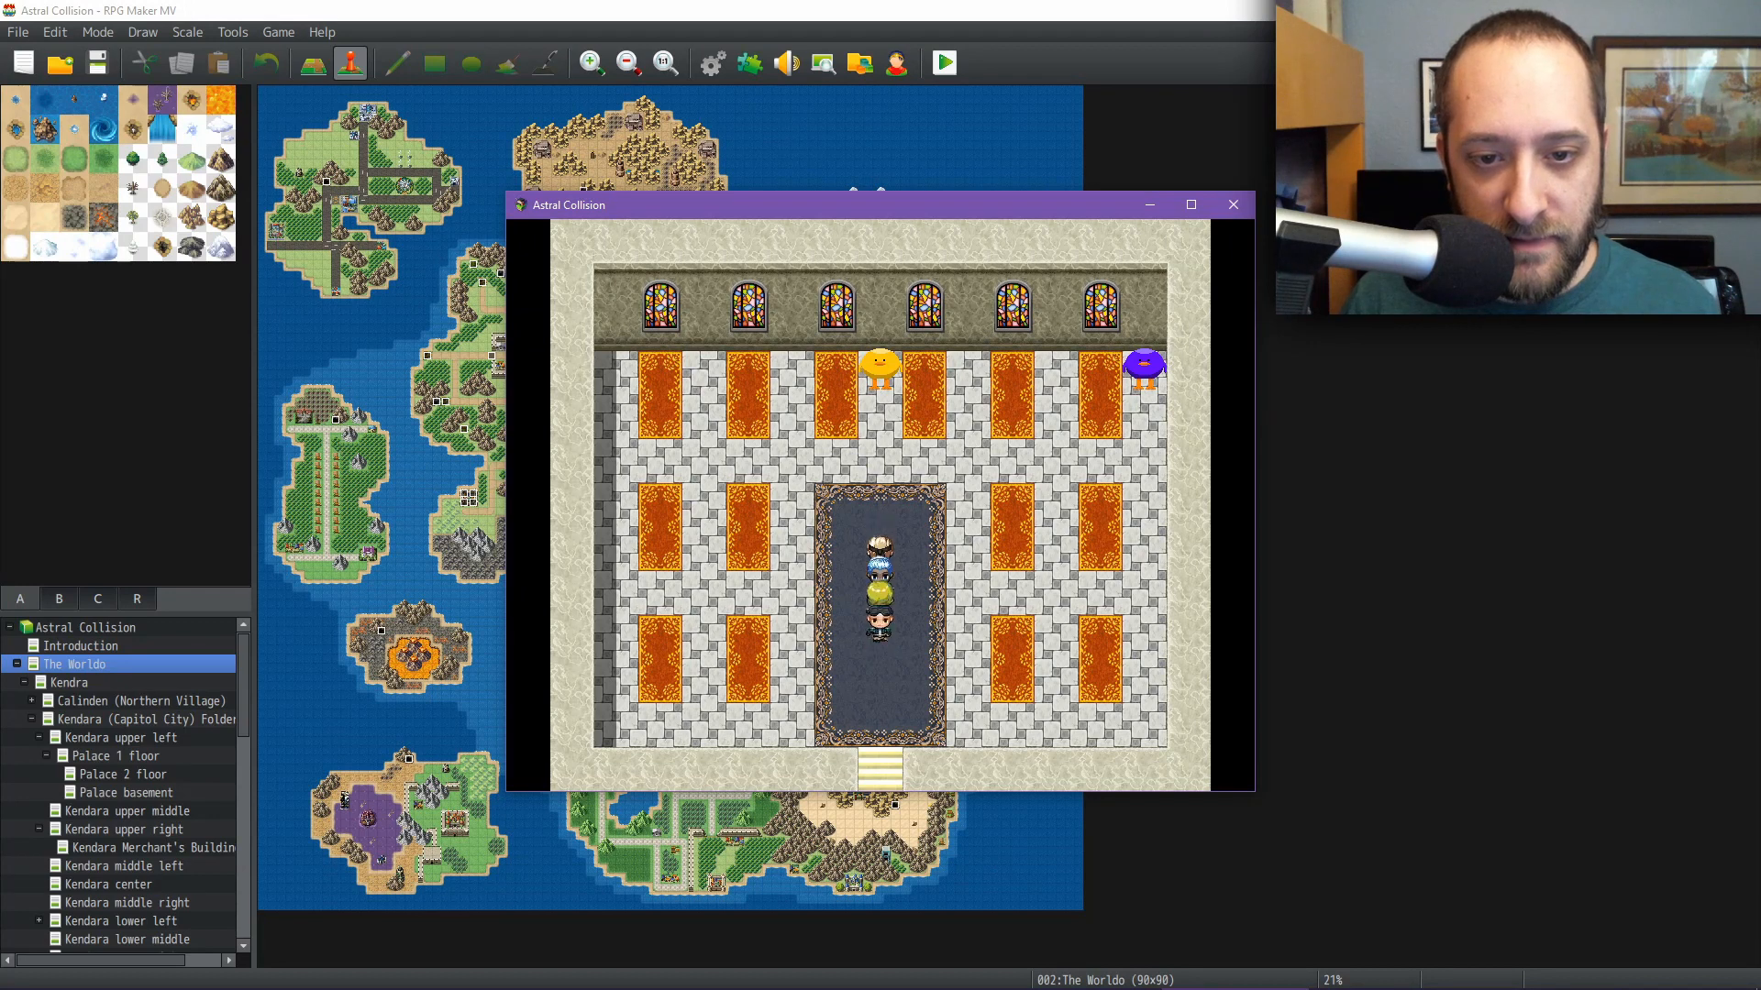
key(Return)
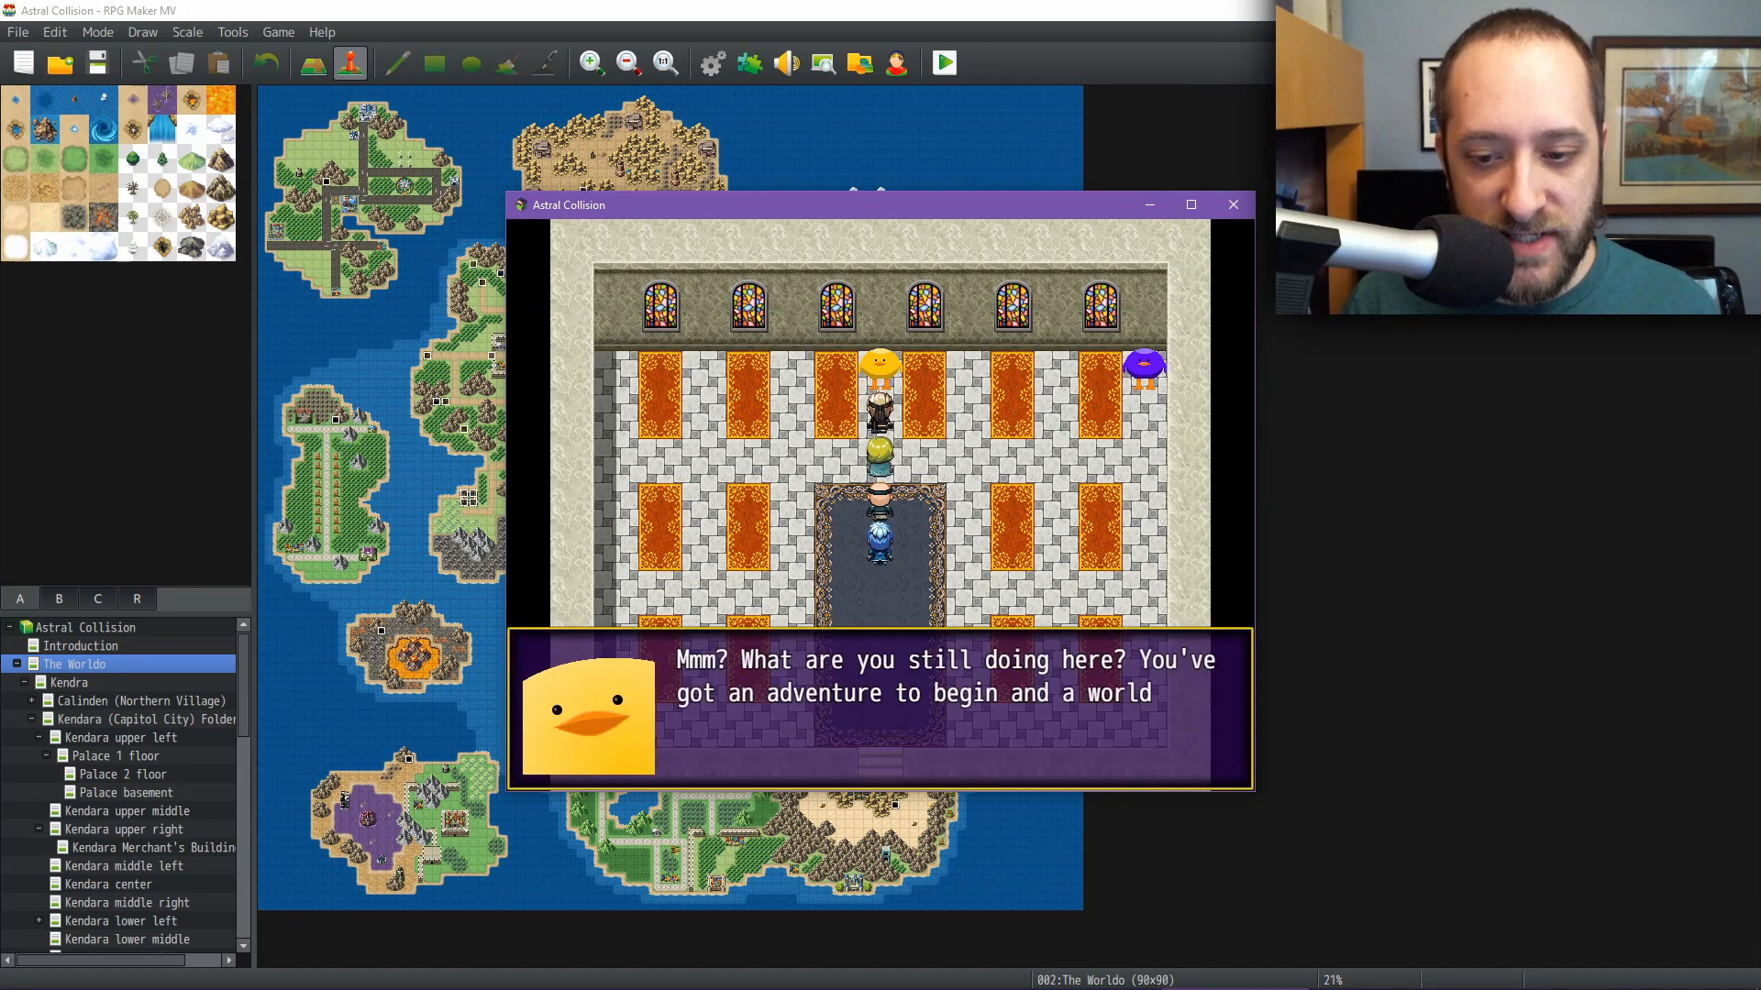
key(Return)
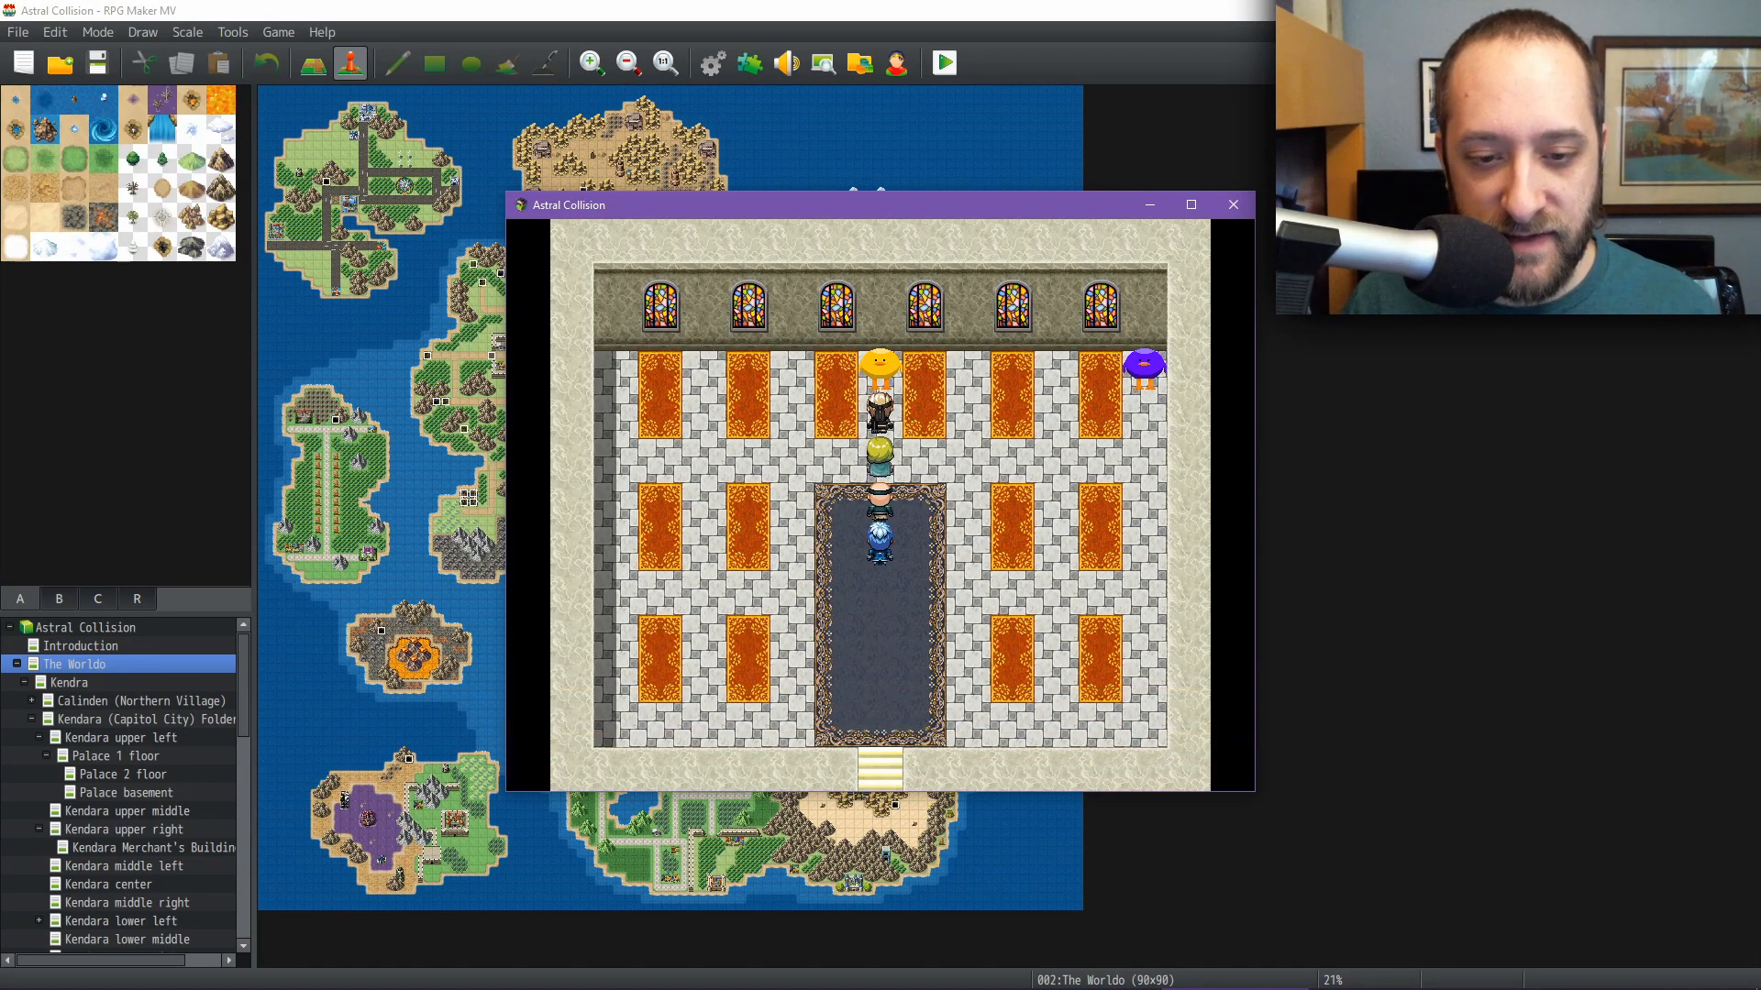
Compare the effects and costs of Water Affinity Up and Pure Water Affinity Up at the blue crystal, buying nothing
key(Down)
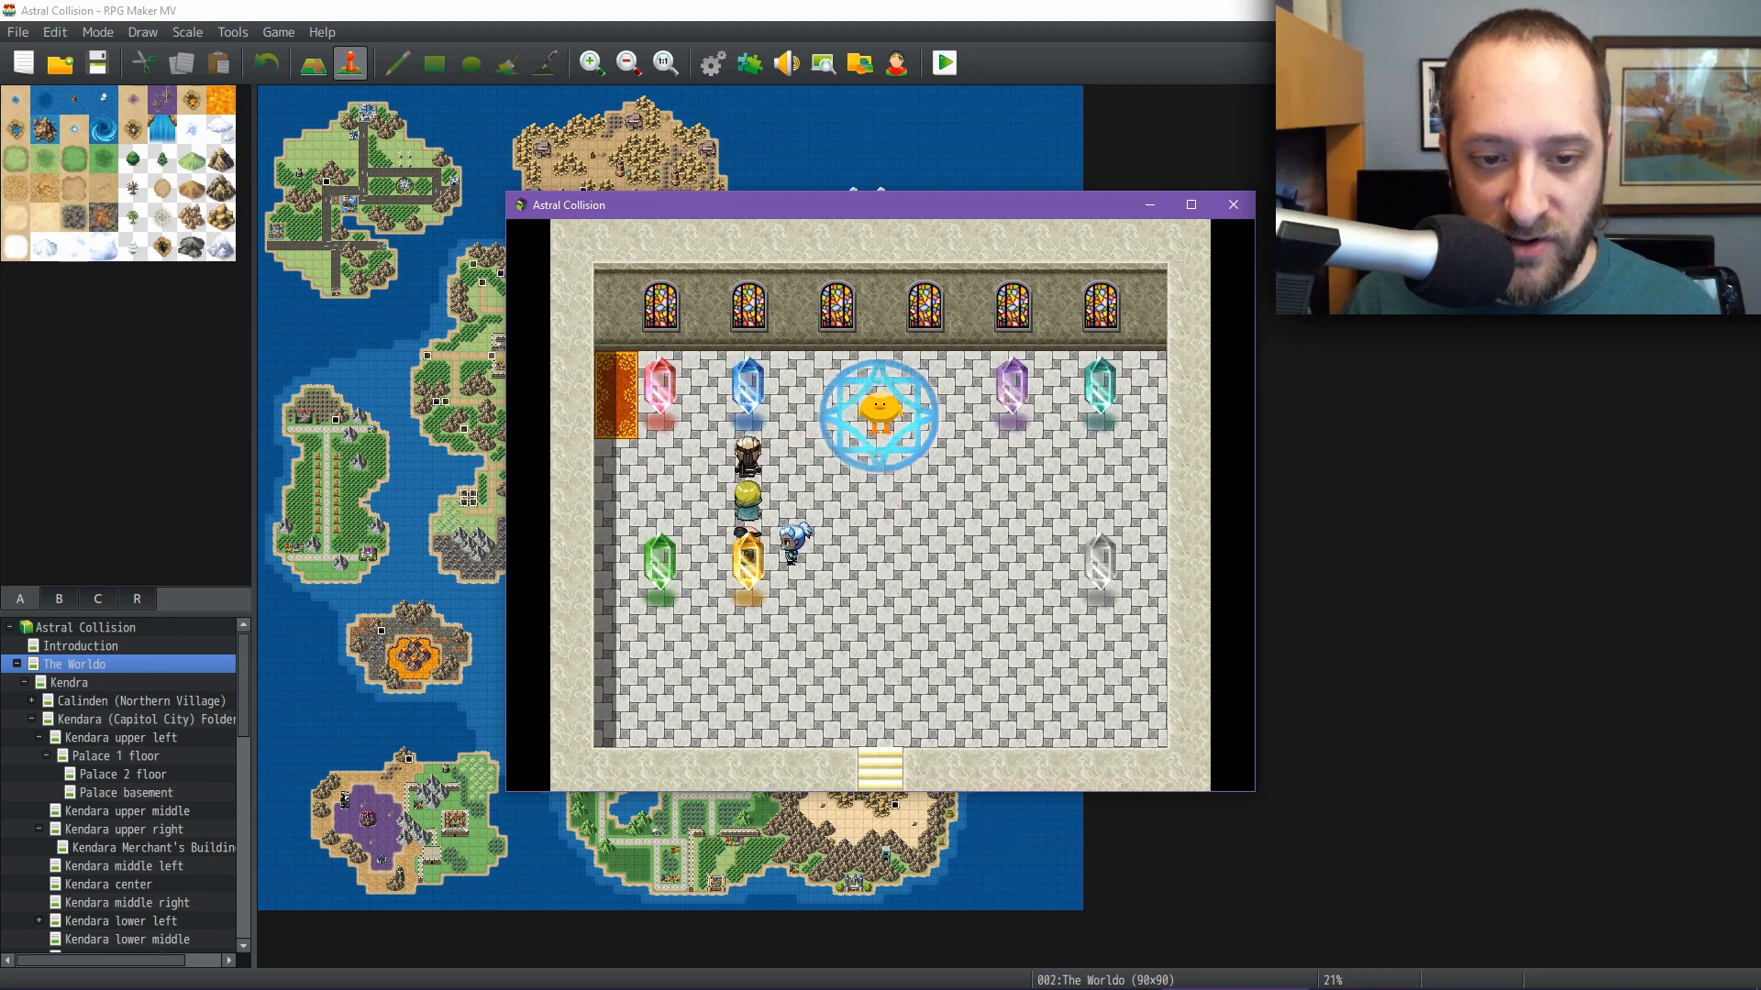
key(Down)
key(Up)
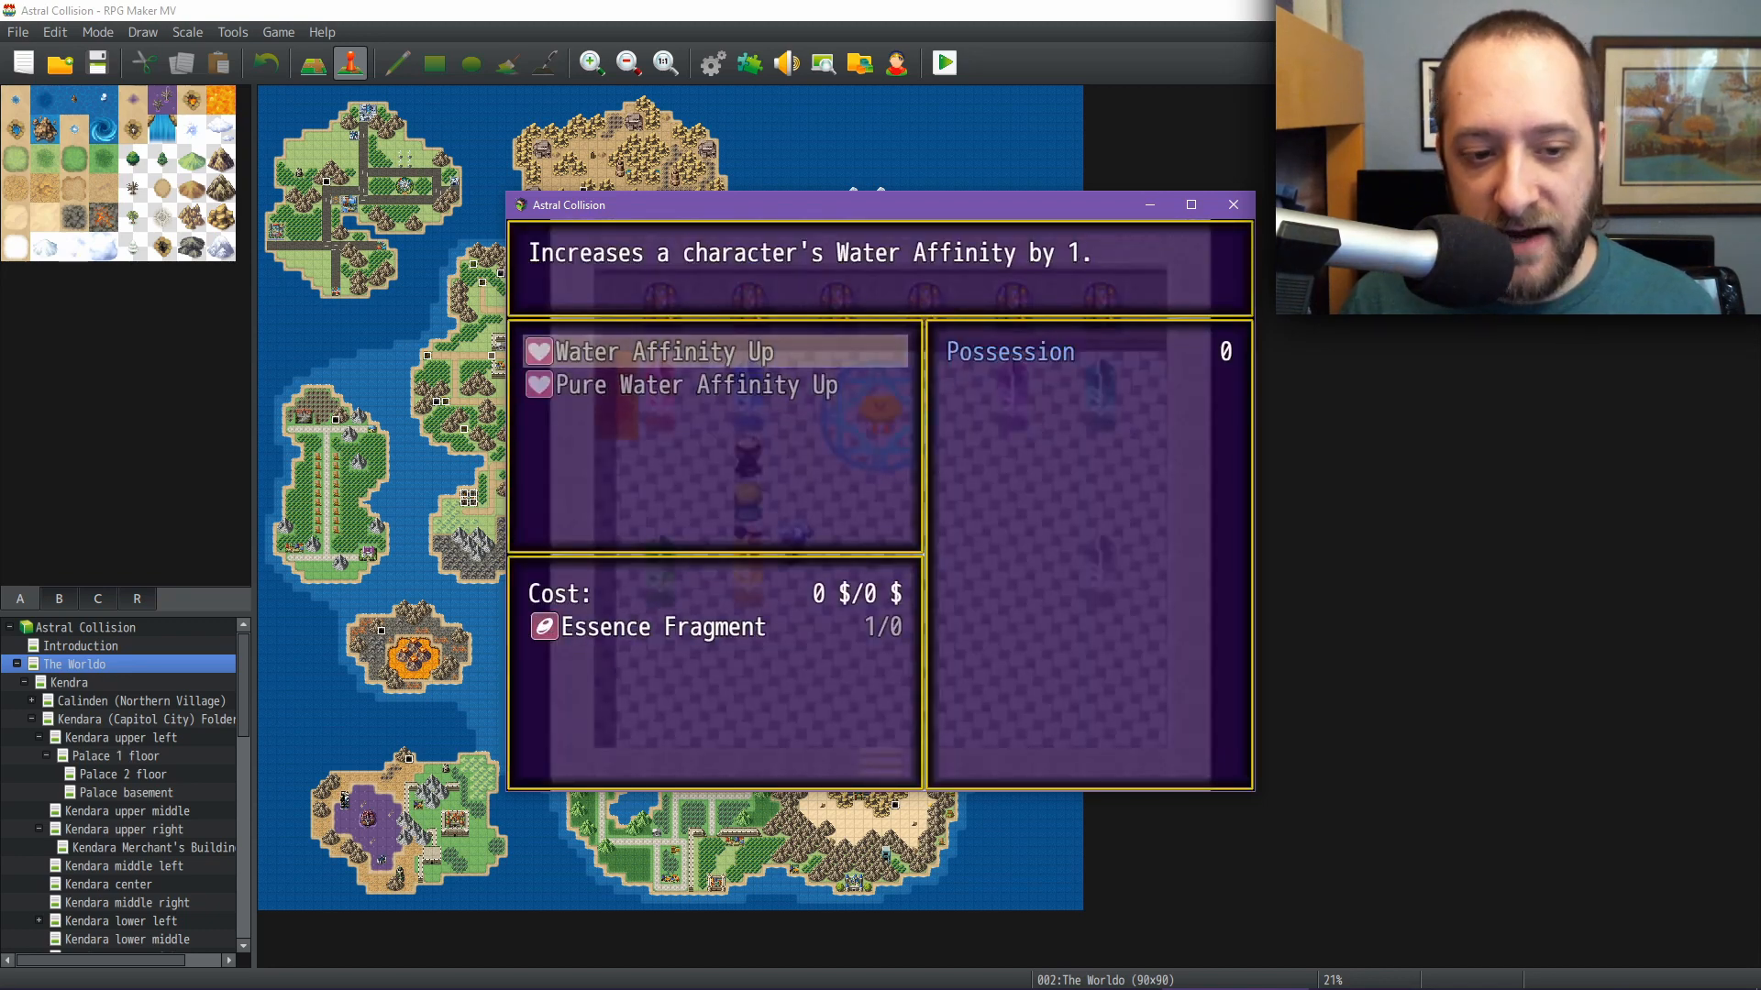
key(Down)
key(Up)
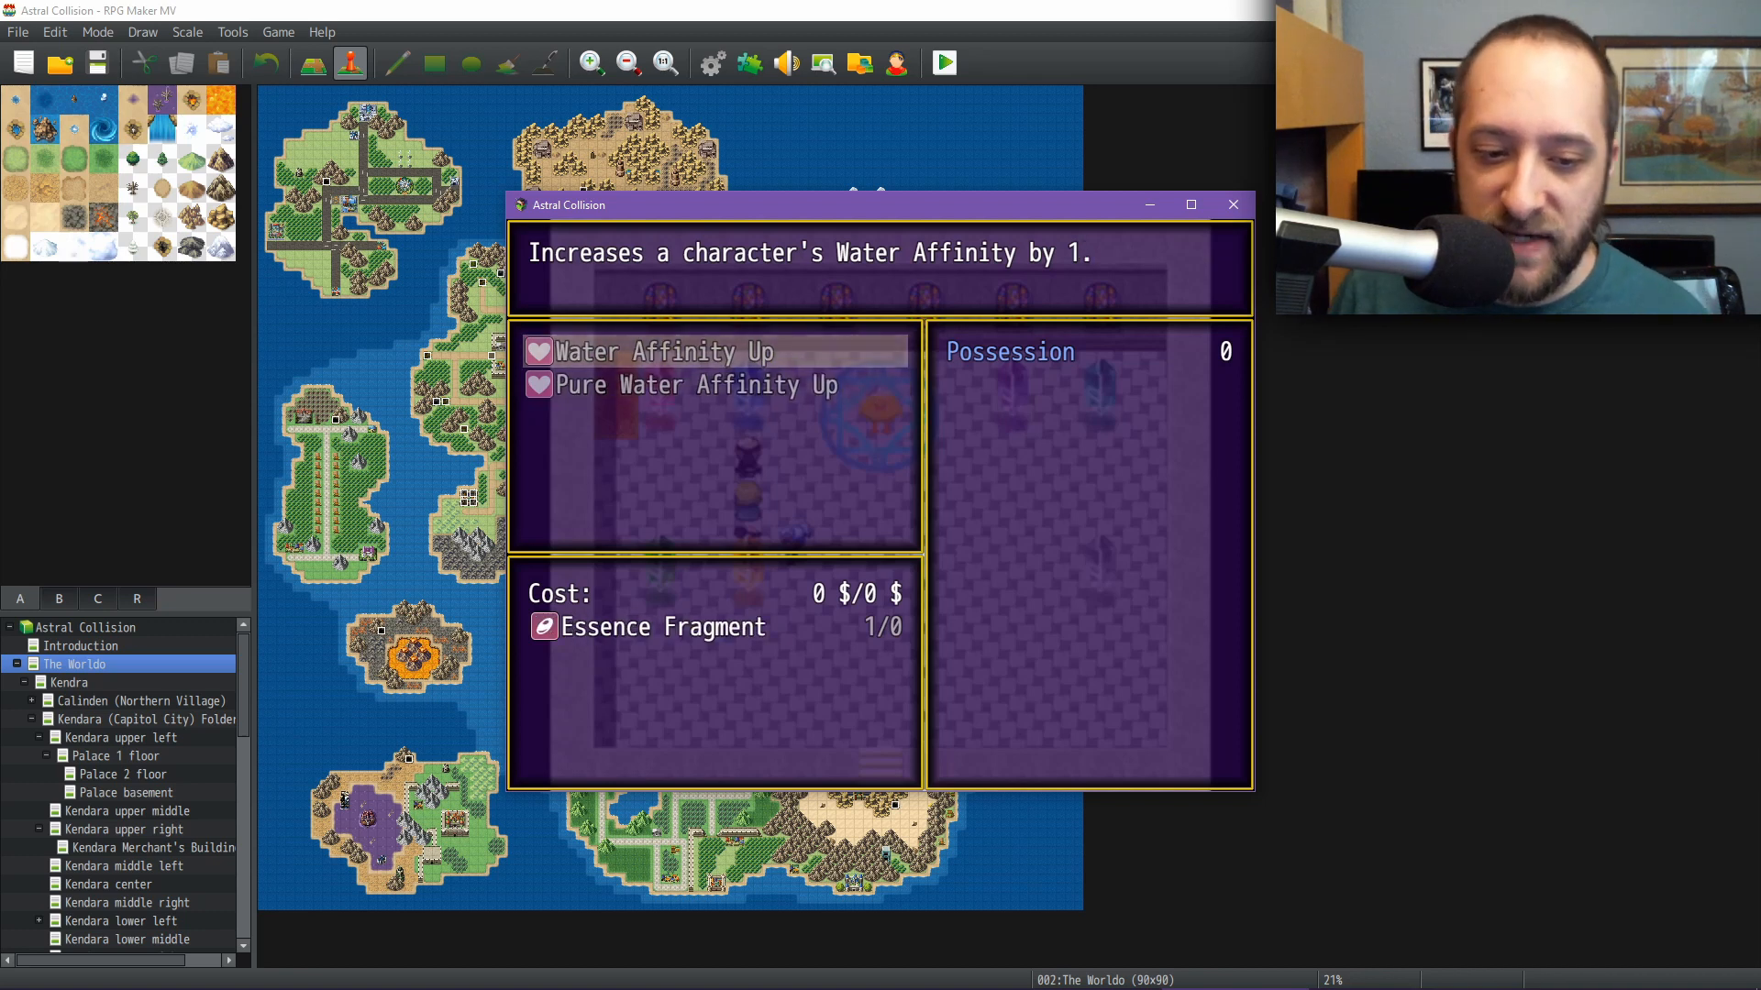
key(Down)
key(Up)
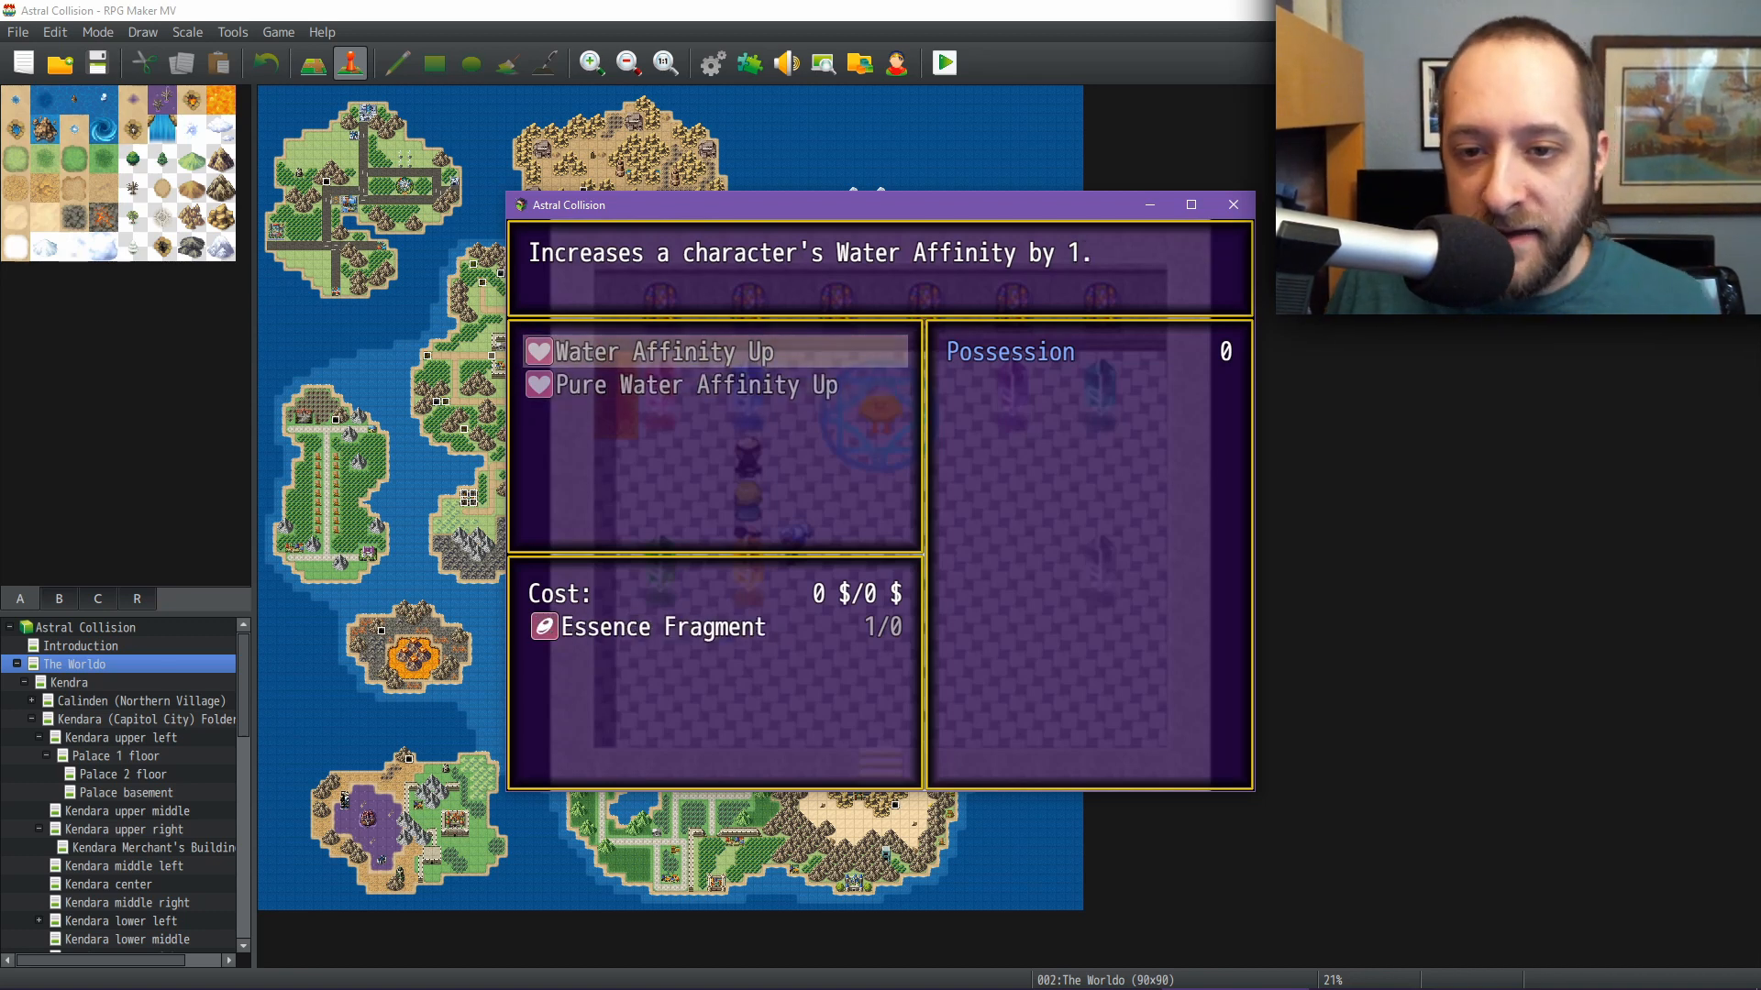
key(Down)
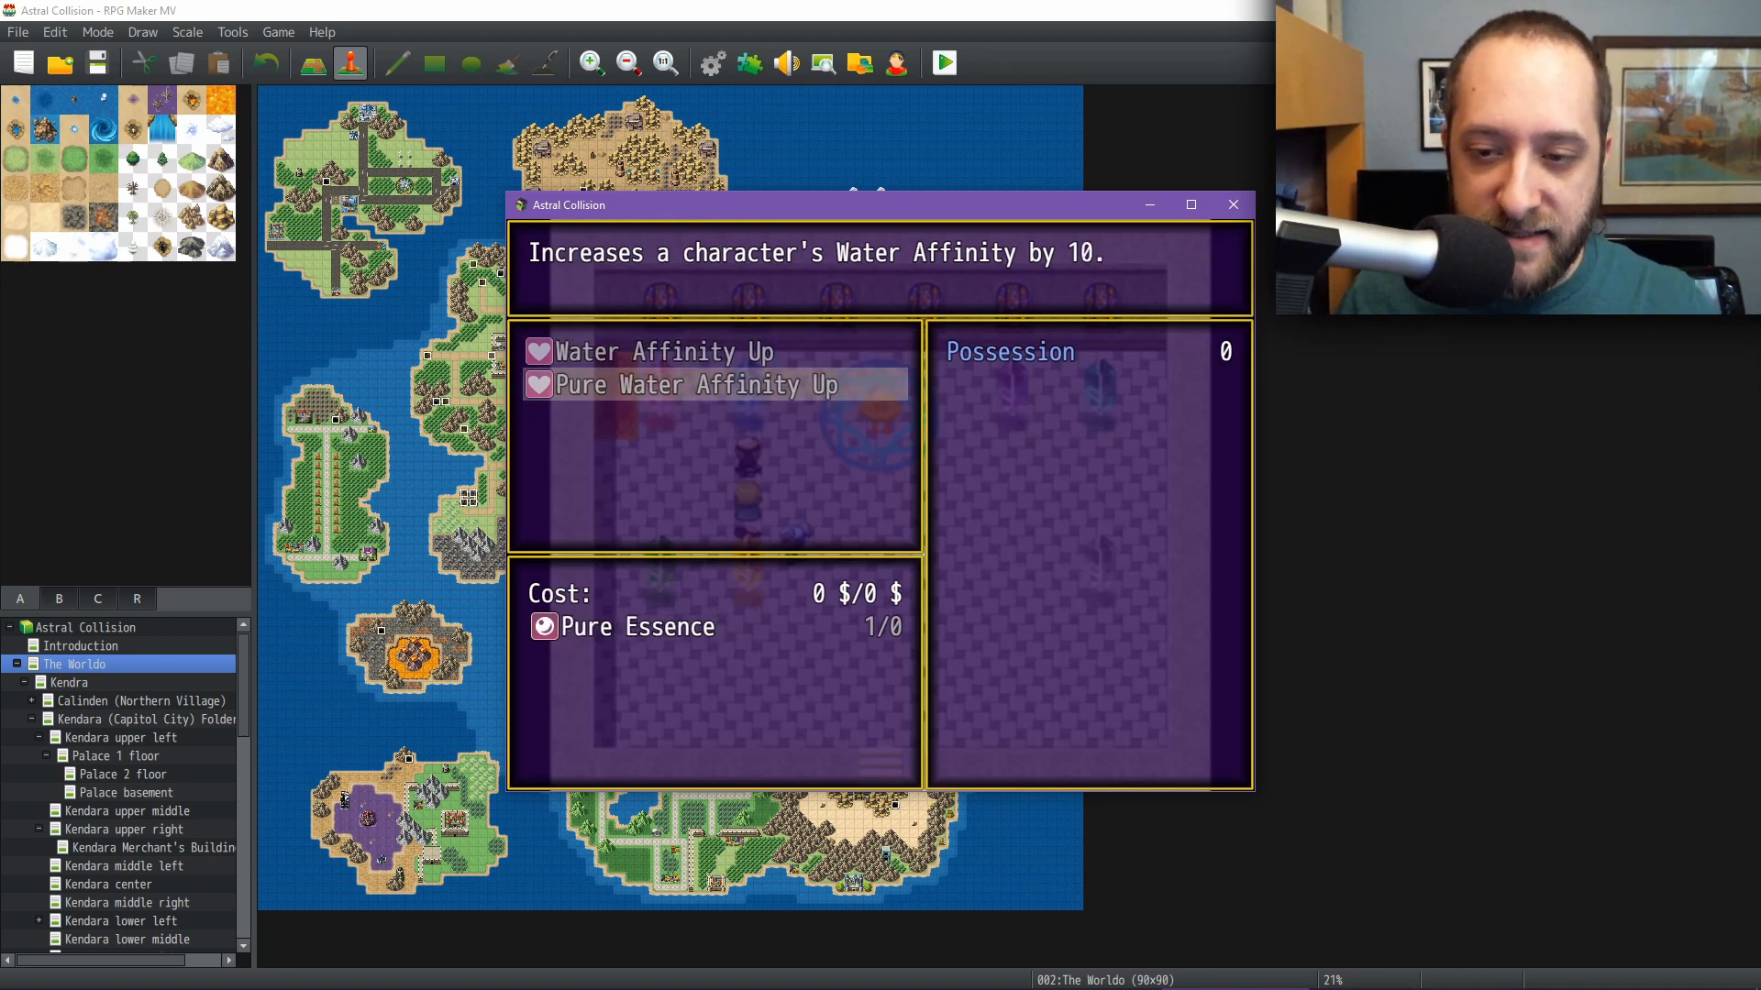
key(Escape)
Lead the party out of the crystal hall and down to the monument in the Forgotten Tomb
key(Right)
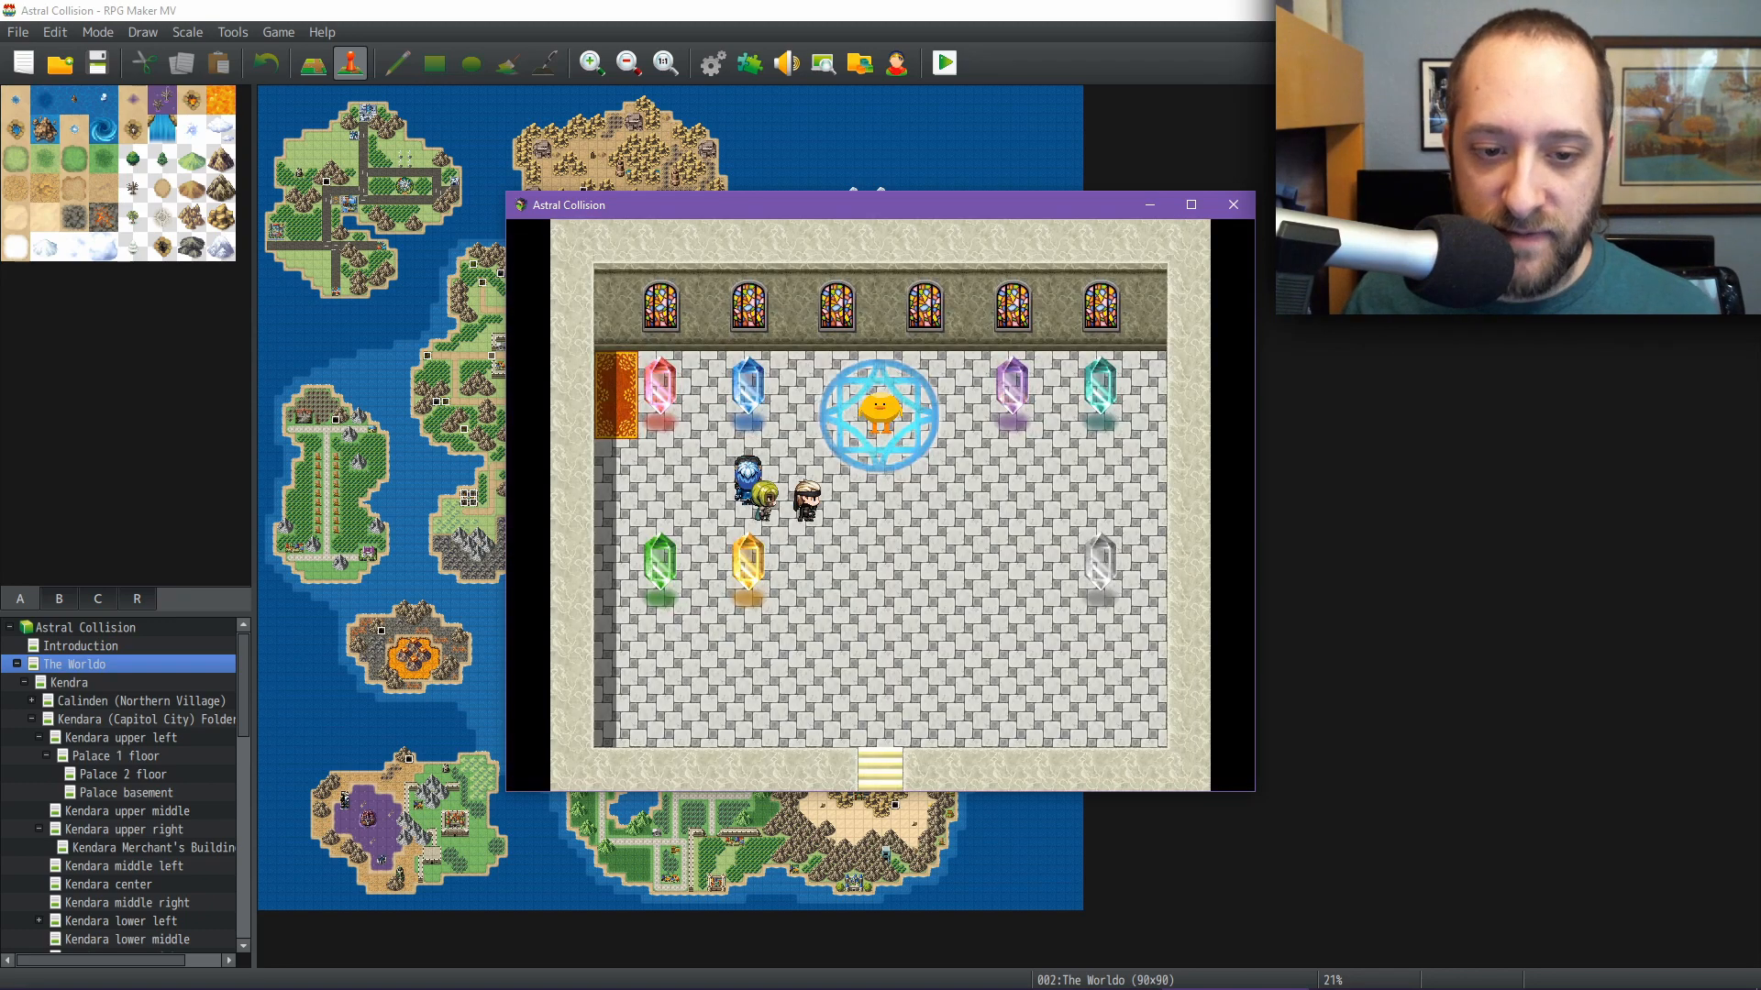
key(Down)
key(Down)
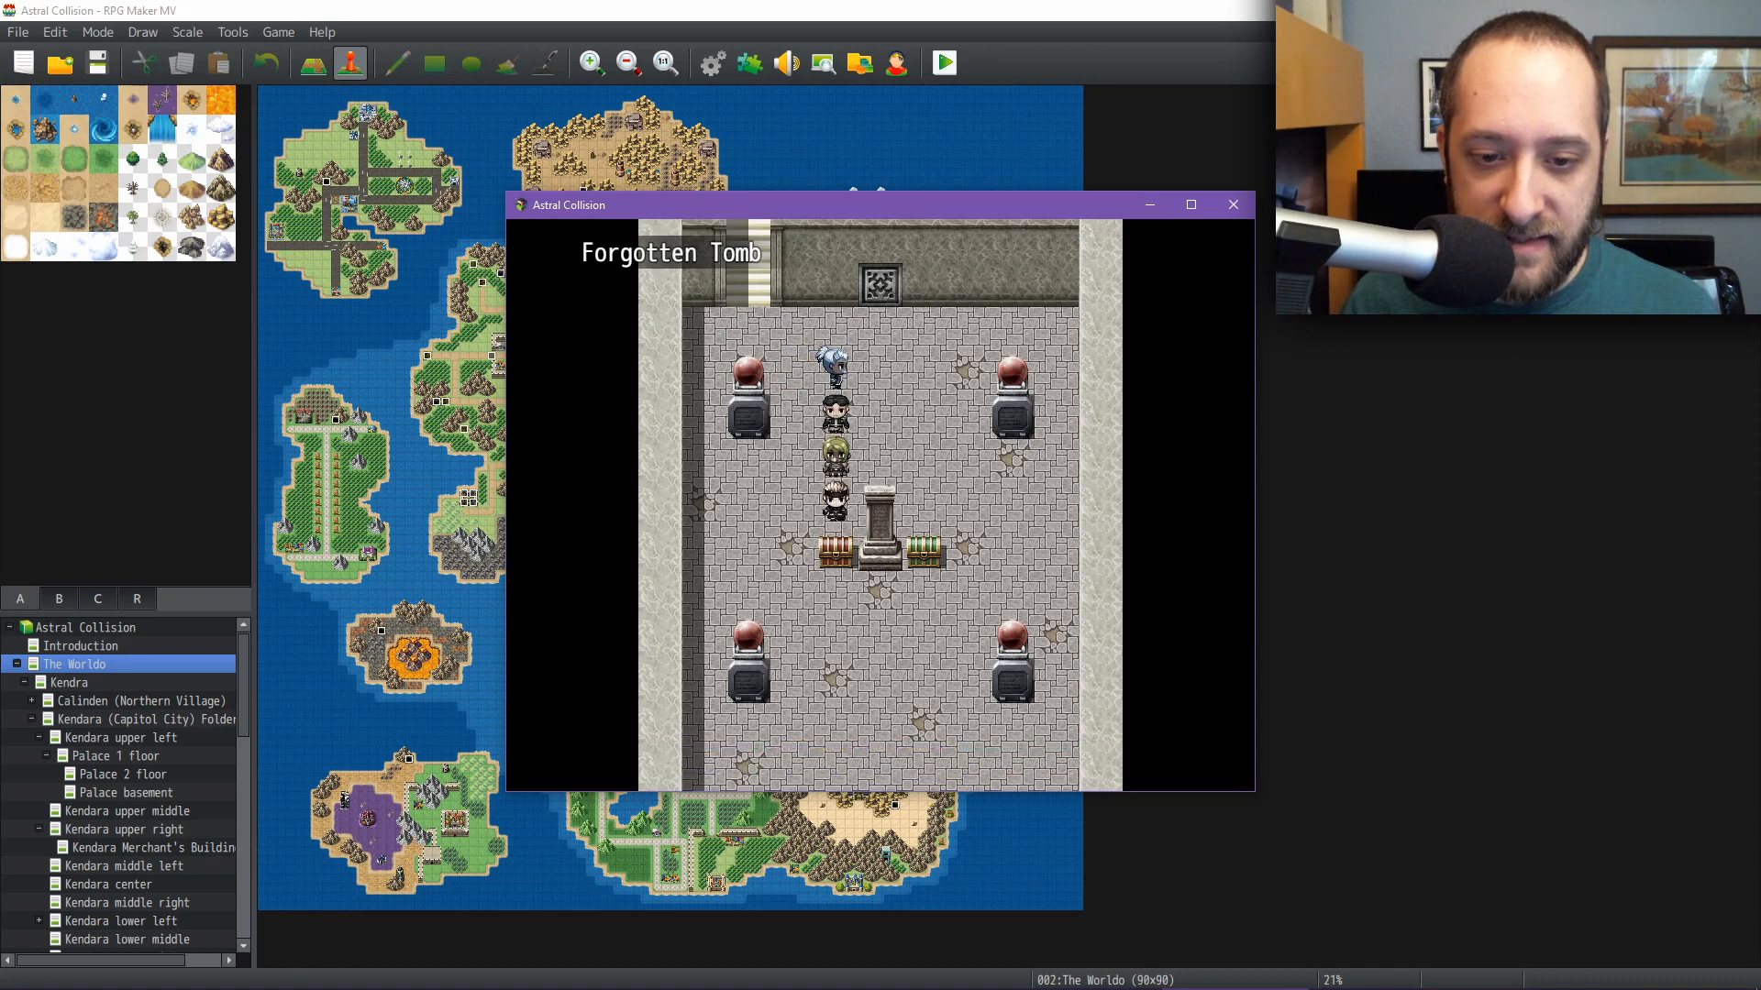
Recharge the Resurrection Signet at the tomb's monument and open the two chests beside it
key(Return)
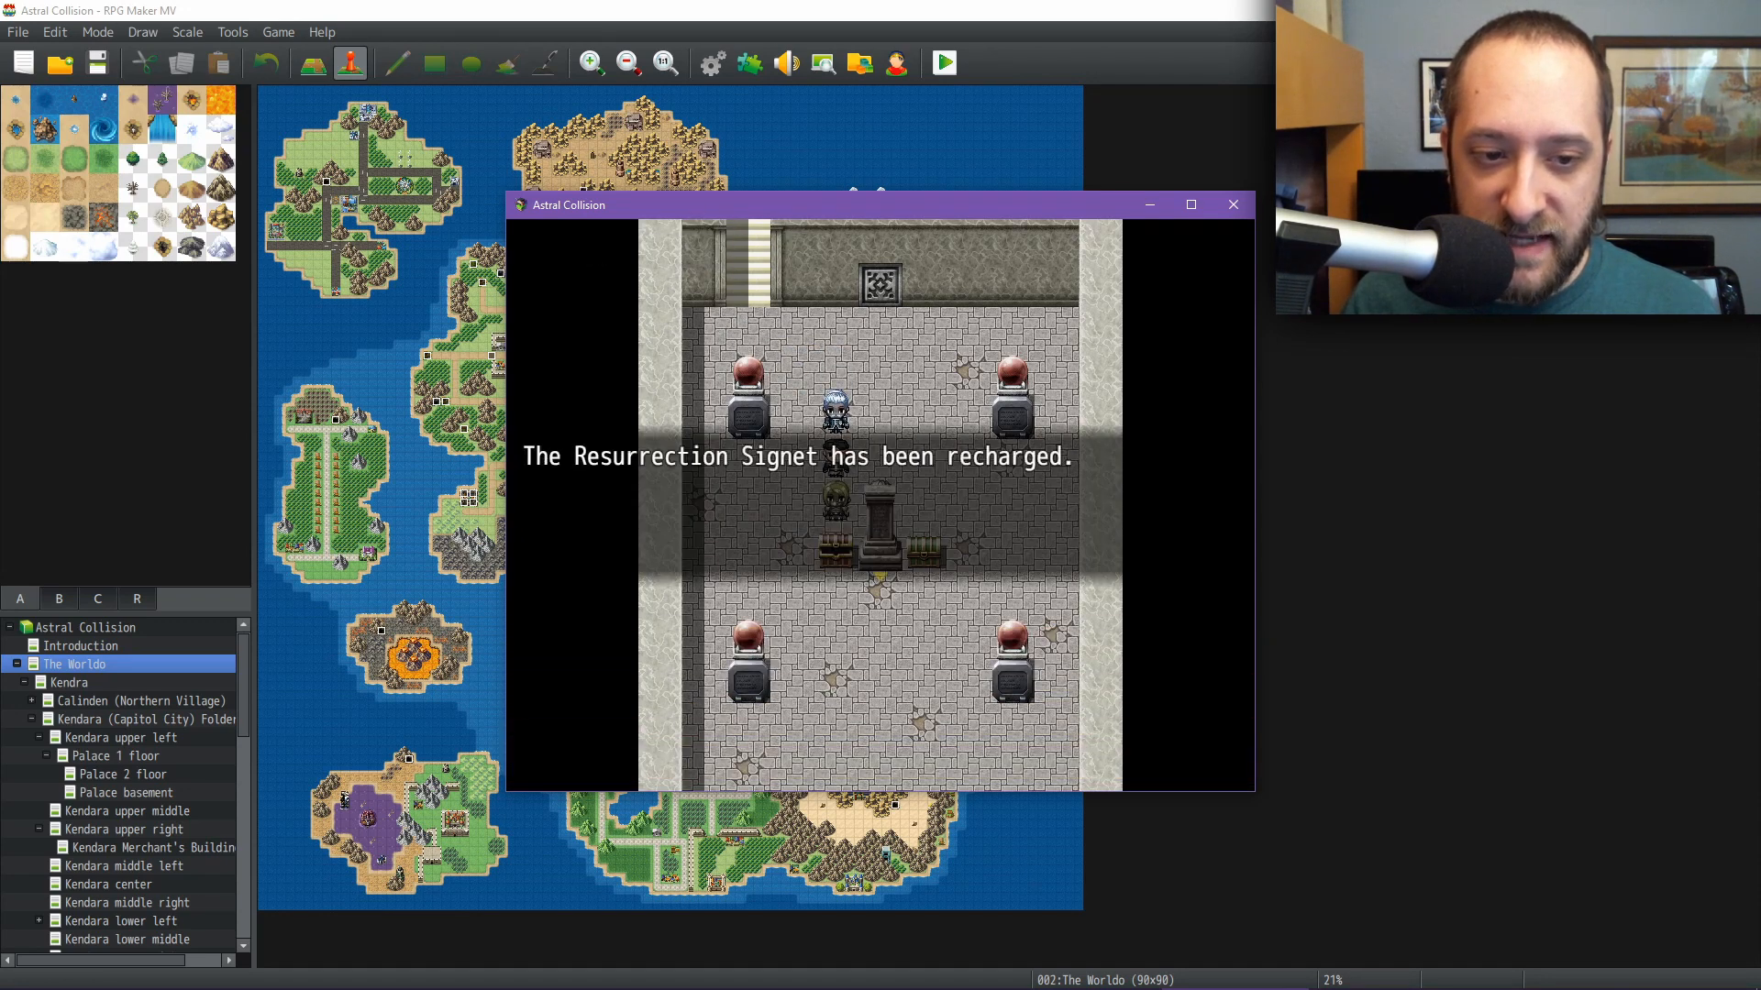
key(Return)
key(Return)
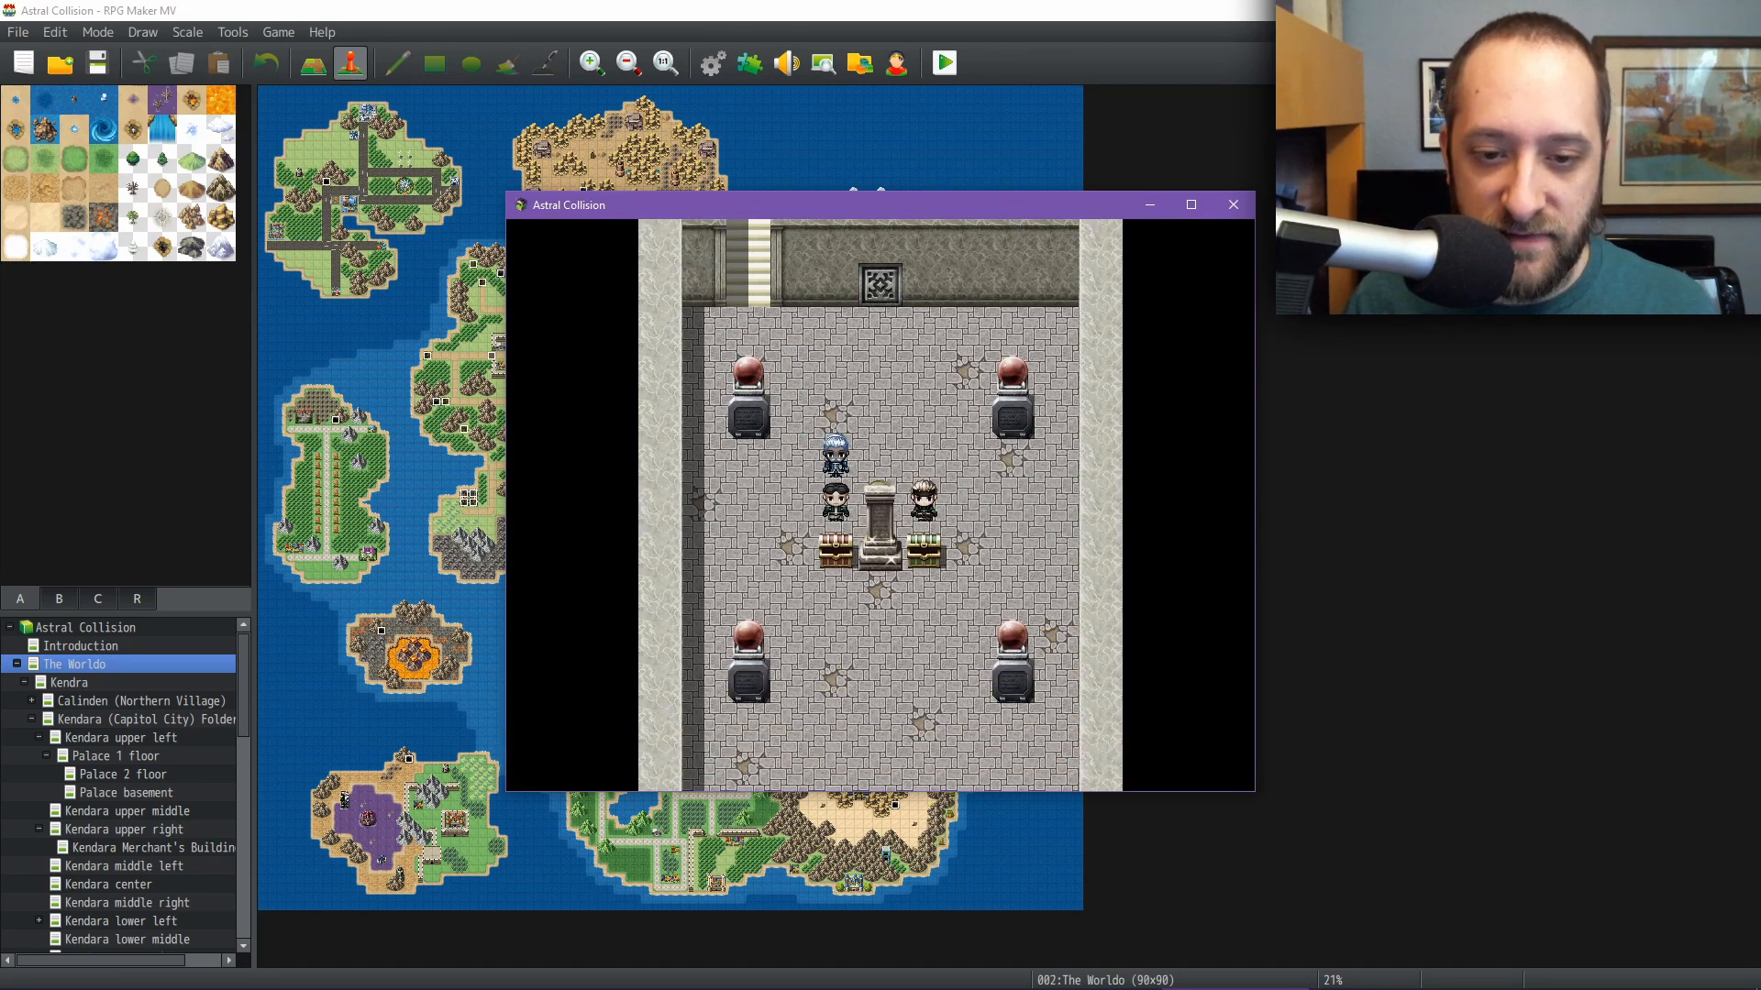
Equip the Ninja with the Rusty Dagger as weapon
key(Escape)
key(Down)
key(Down)
key(Return)
key(Up)
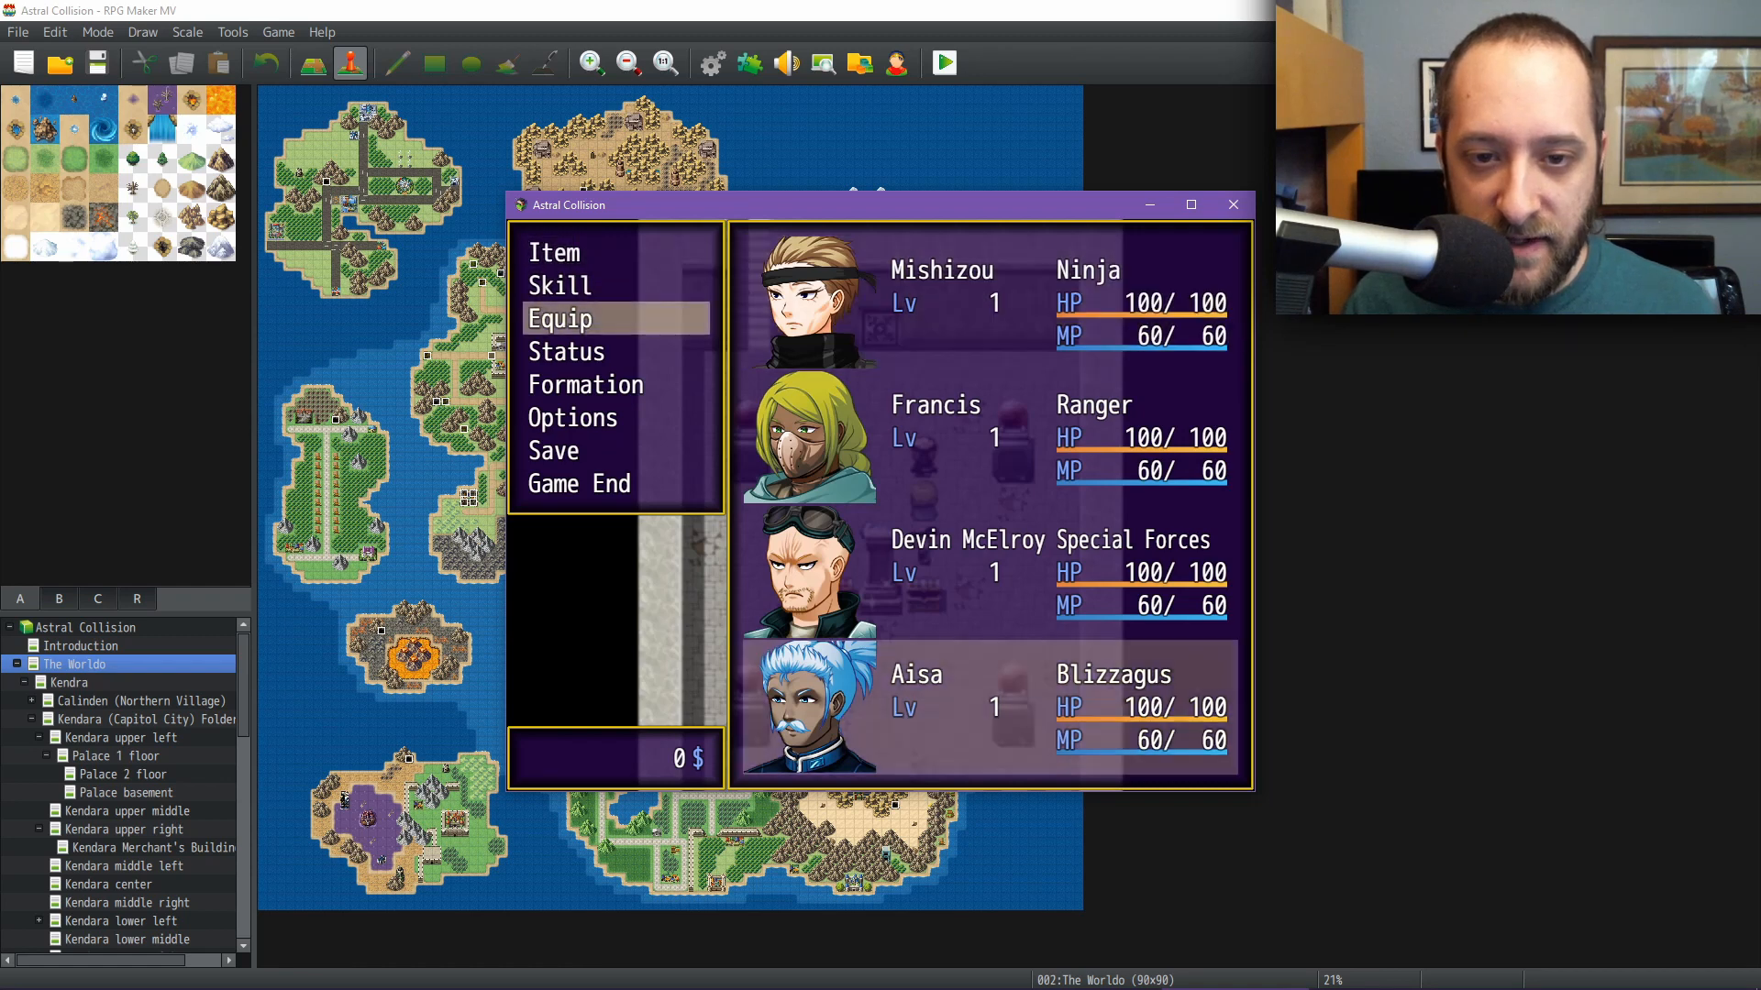
key(Up)
key(Up)
key(Up)
key(Return)
key(Return)
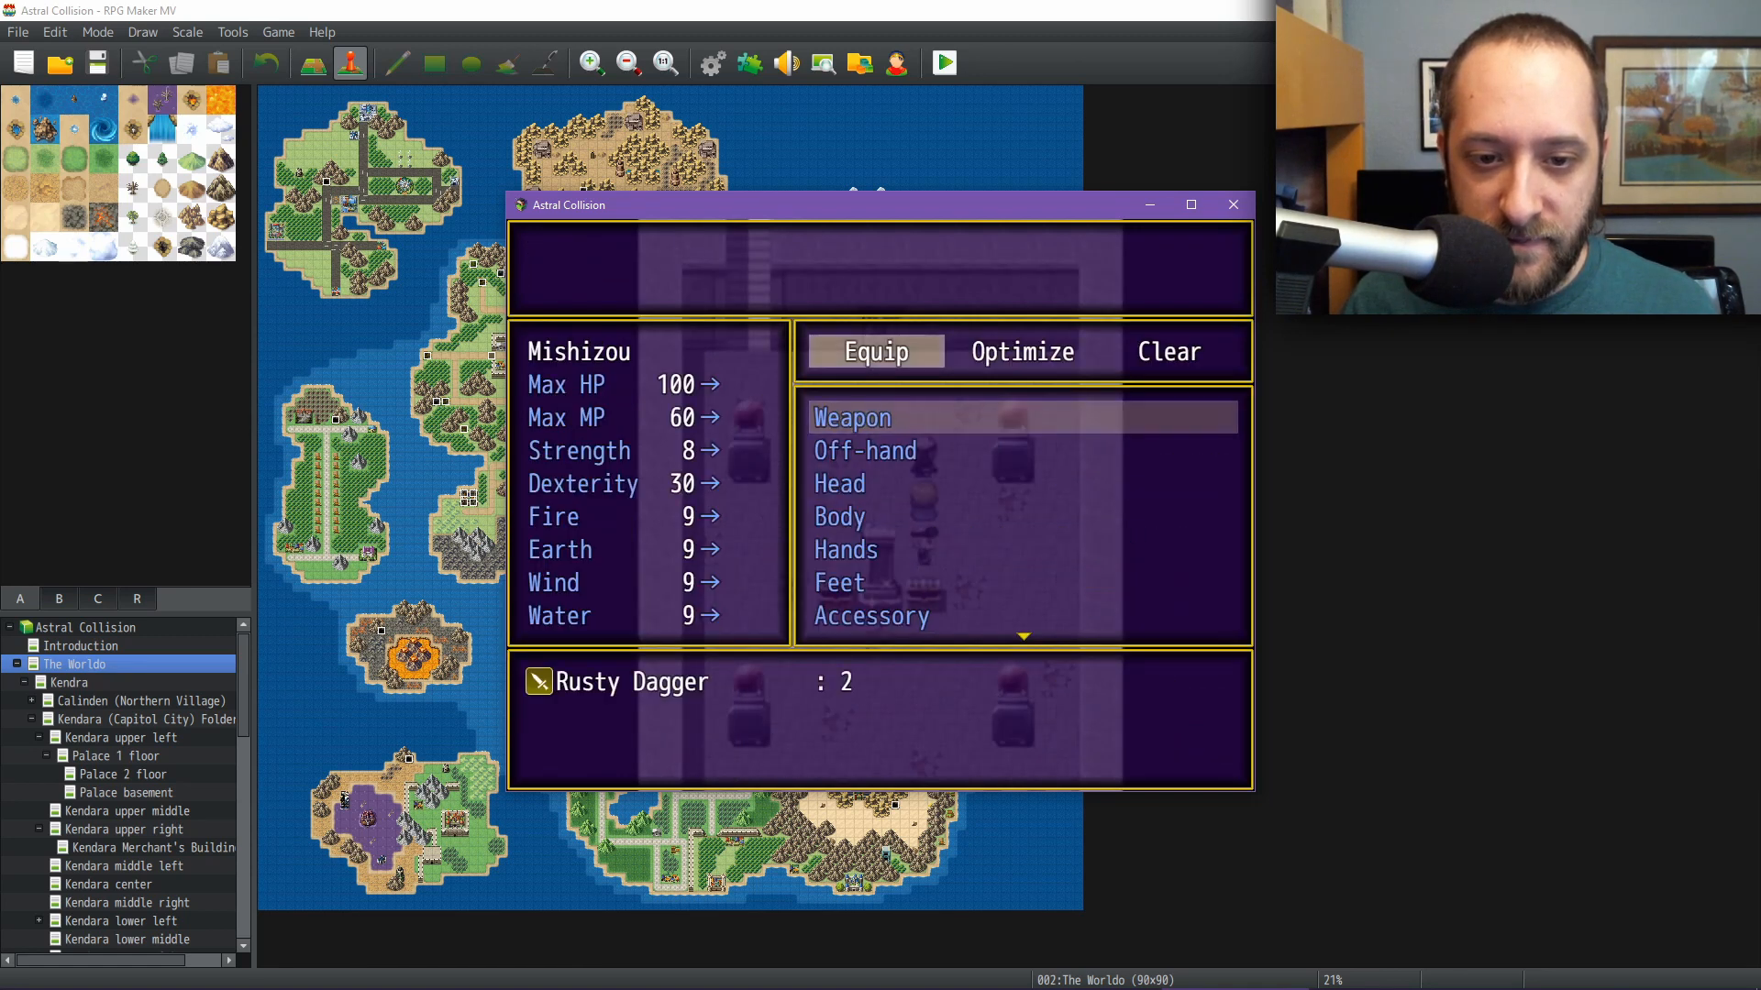
key(Return)
key(Return)
Equip the Frayed Tunic in the Ninja's body slot
key(Down)
key(Down)
key(Down)
key(Down)
key(Up)
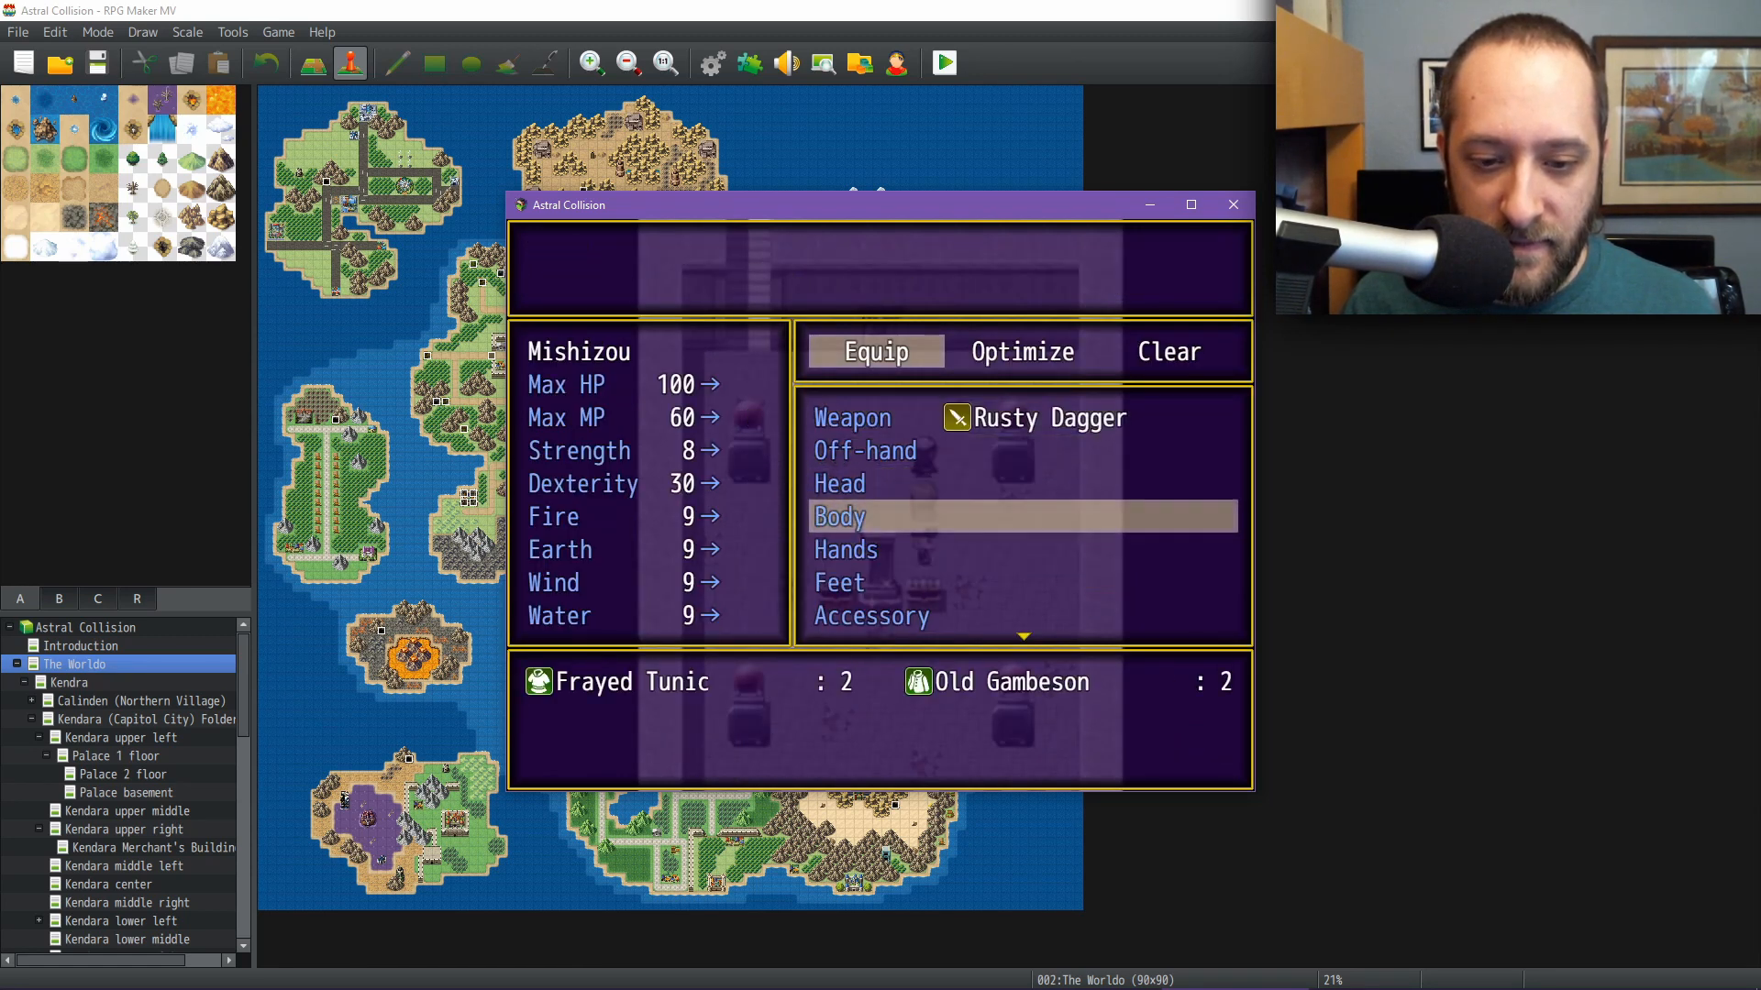
key(Return)
key(Return)
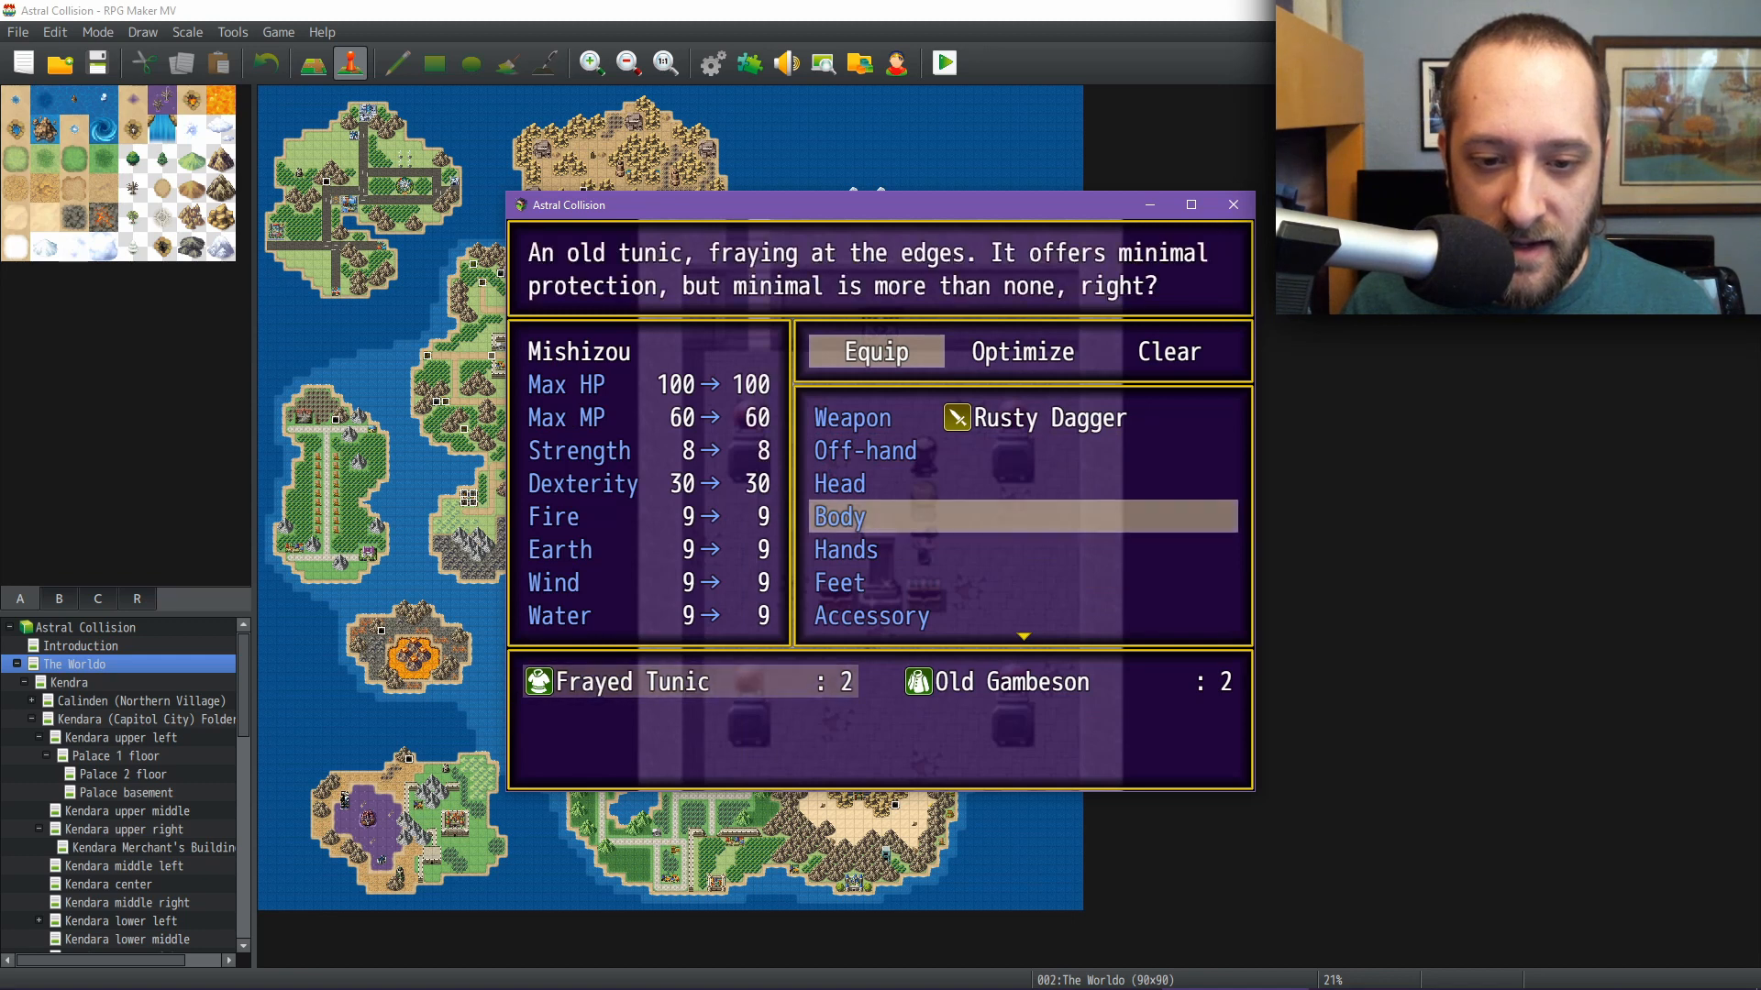
key(Escape)
Equip the Ranger with the Rusty Dagger as weapon and the Old Gambeson as body armor
key(w)
key(Return)
key(Return)
key(Return)
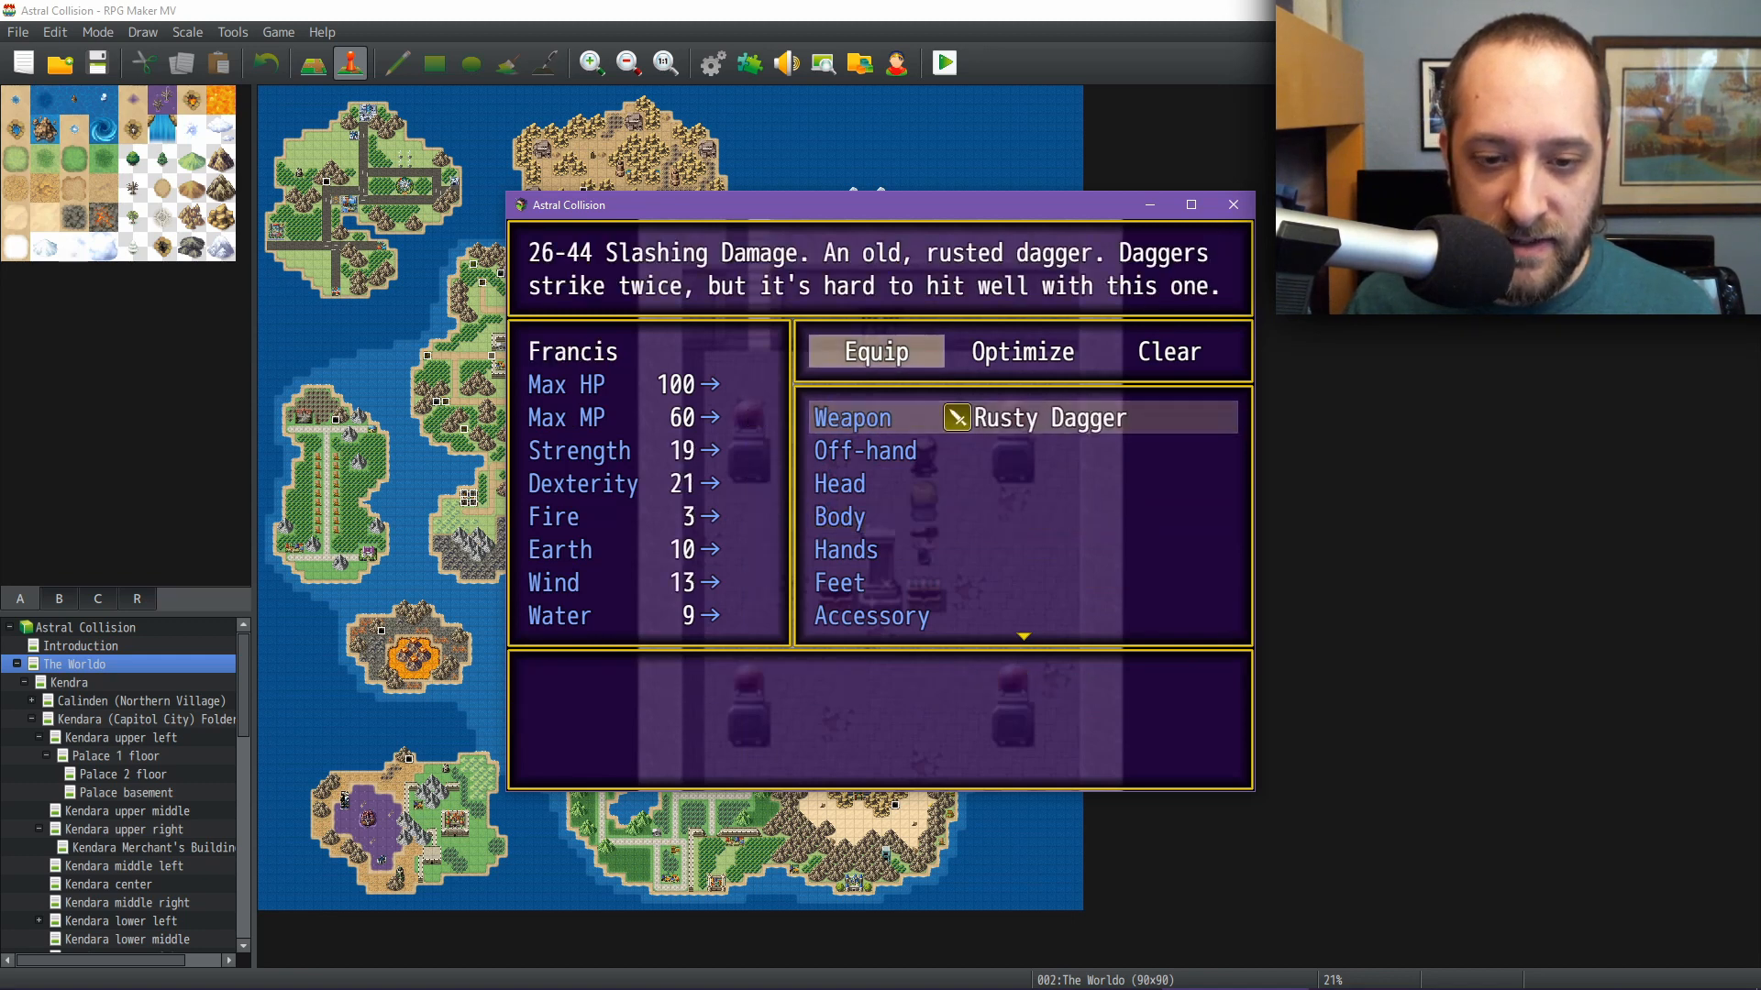
key(Down)
key(Down)
key(Down)
key(Return)
key(Return)
key(Escape)
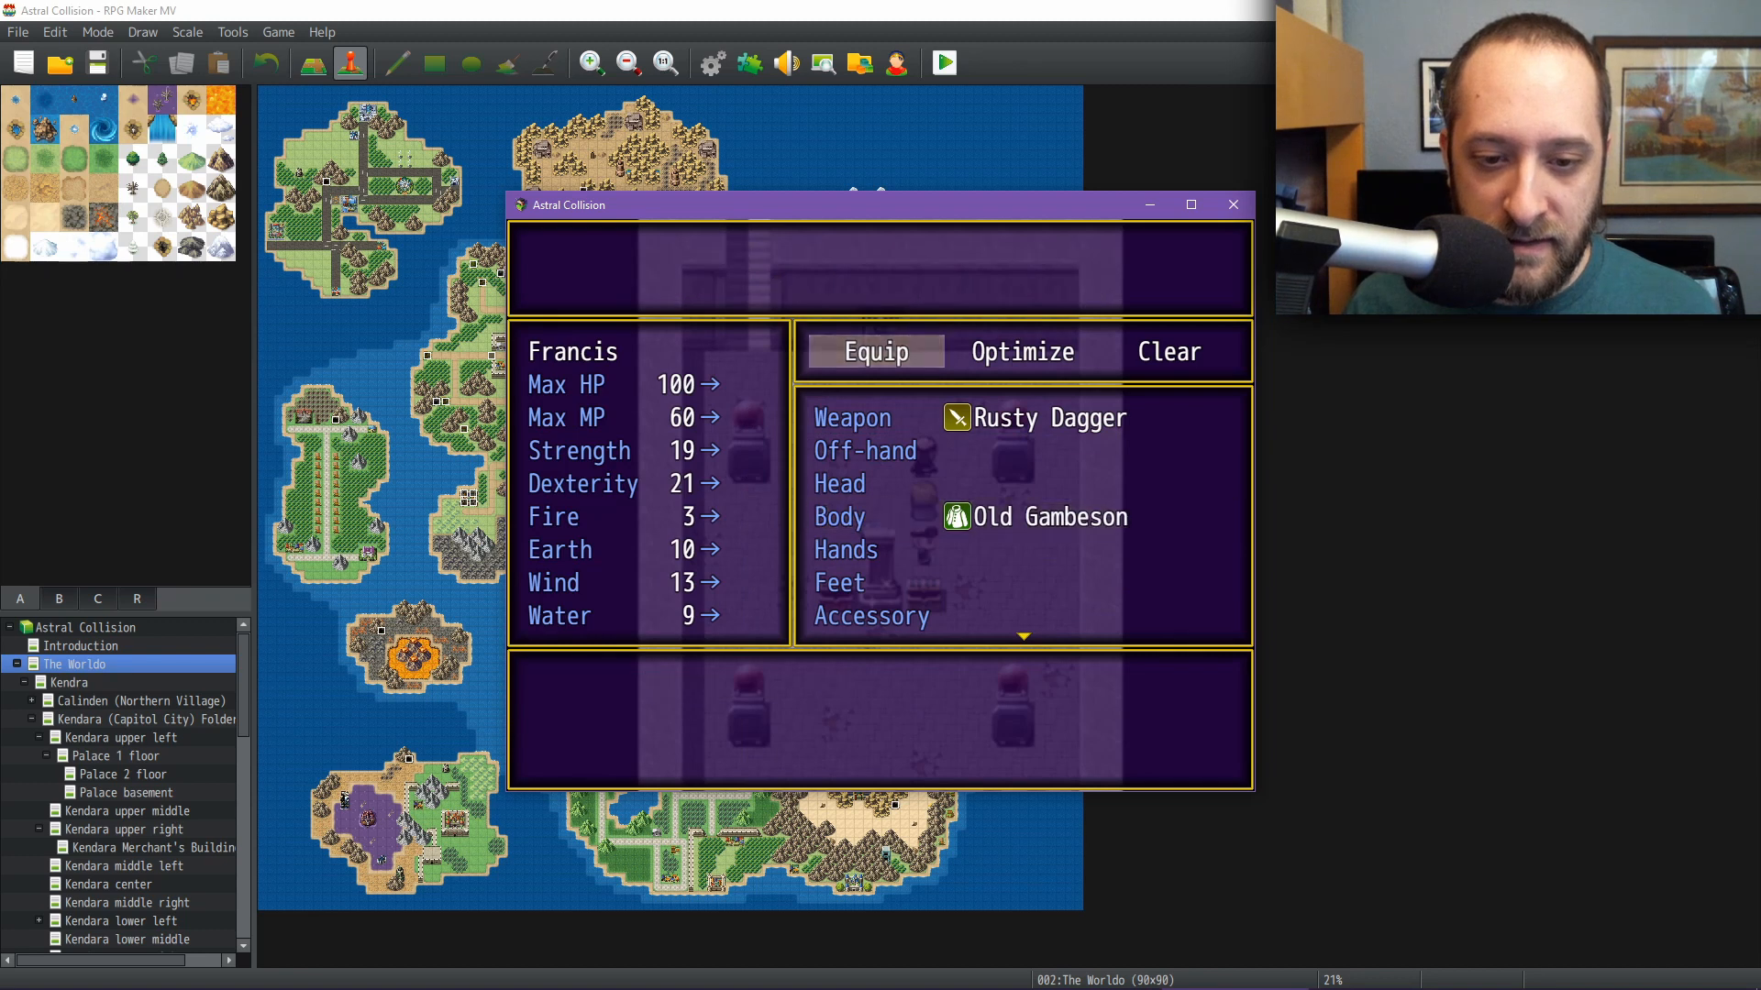
Equip the Special Forces member with the Old Pipe as weapon and the Old Gambeson as body armor
key(w)
key(Return)
key(Return)
key(Return)
key(Down)
key(Down)
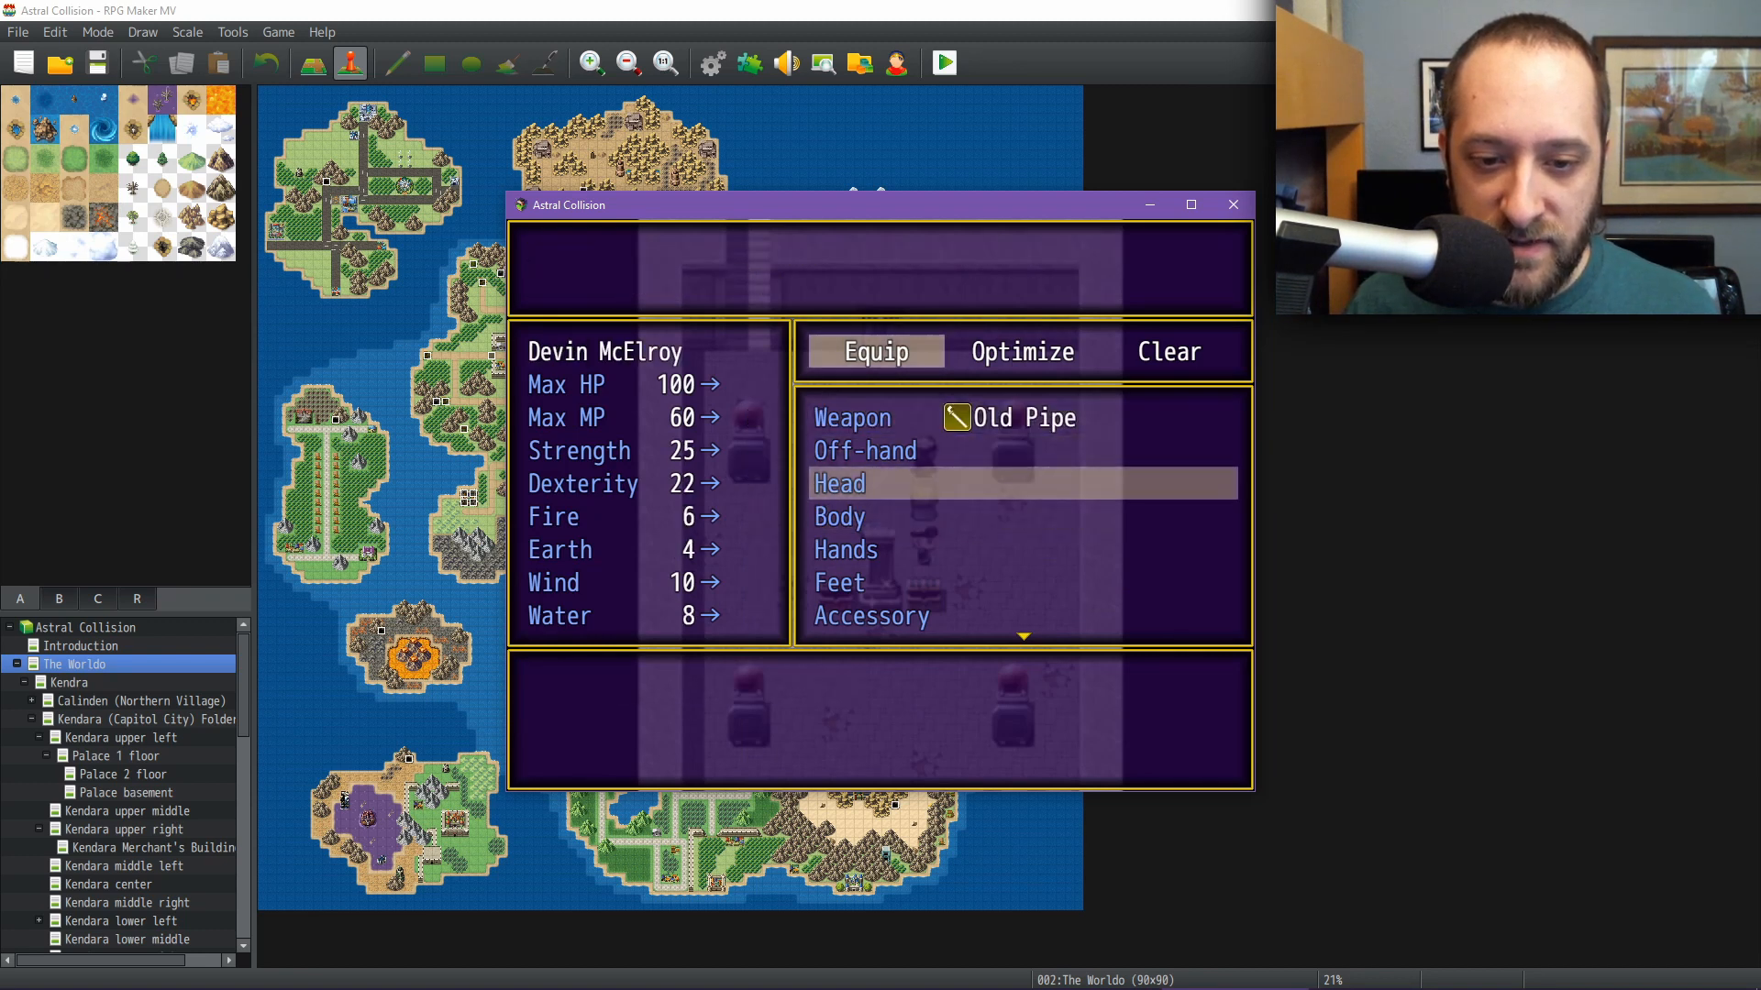
key(Down)
key(Return)
key(Return)
key(Escape)
Equip the Blizzagus with the Makeshift Staff and the Frayed Tunic, and return to the tomb map
key(w)
key(Return)
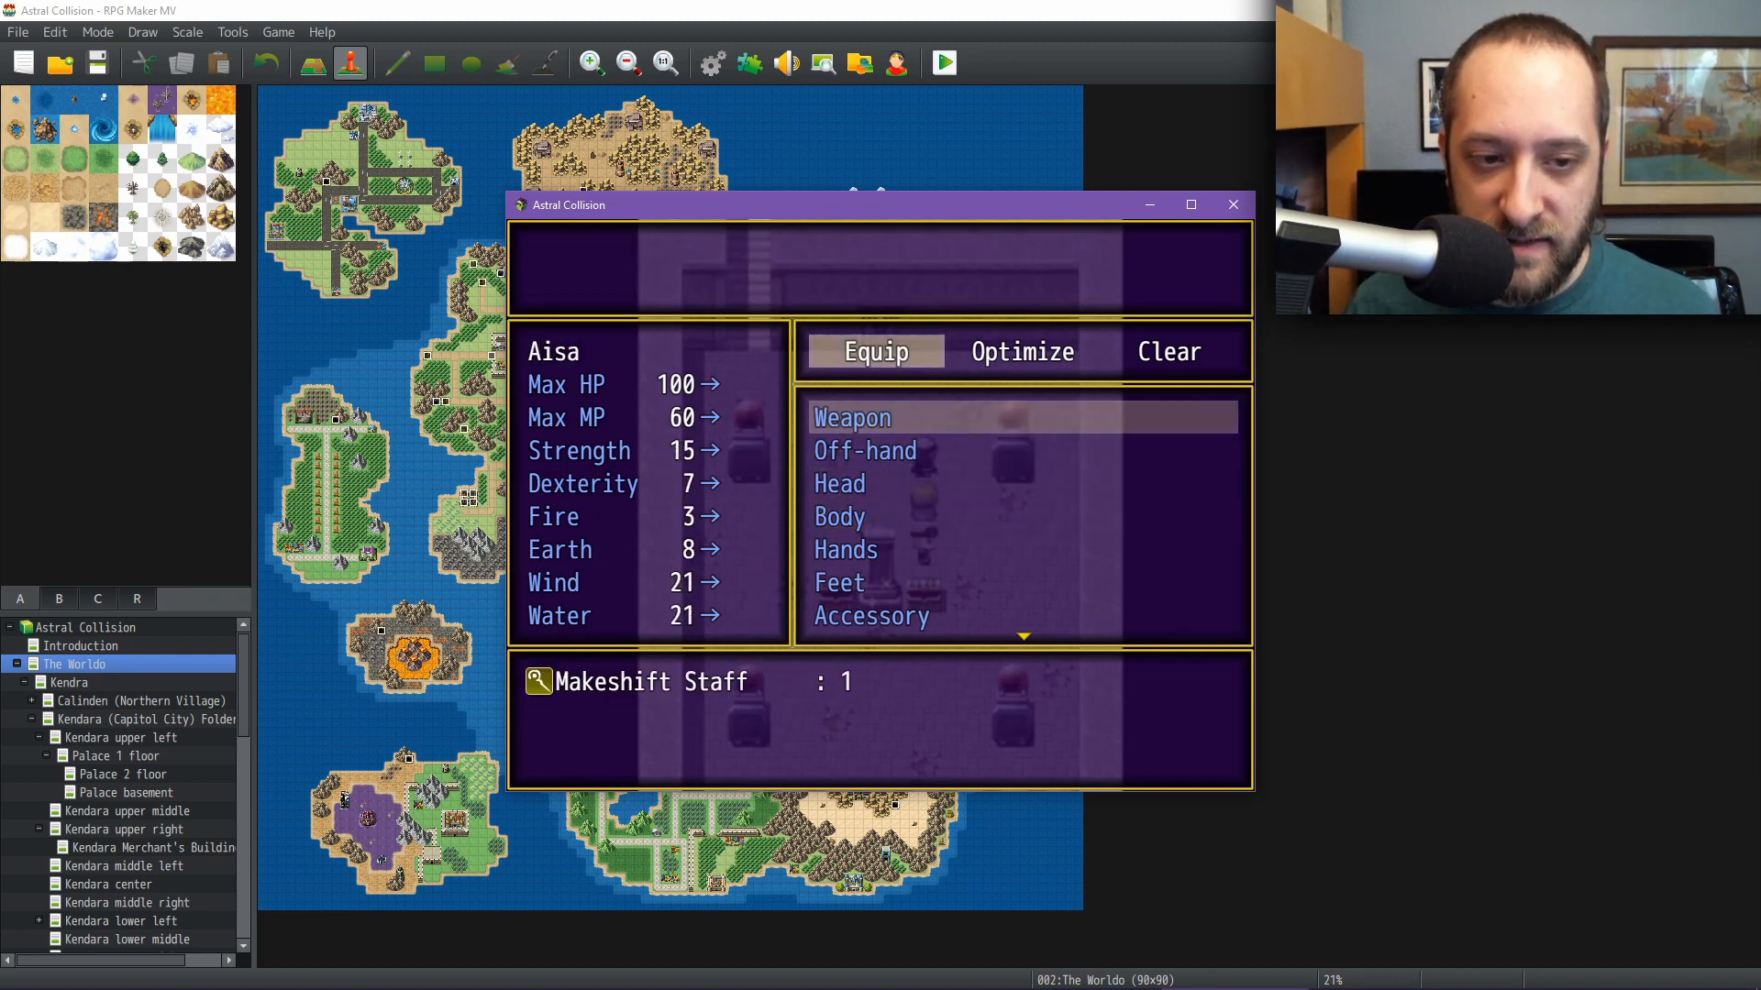
key(Return)
key(Return)
key(Down)
key(Down)
key(Down)
key(Return)
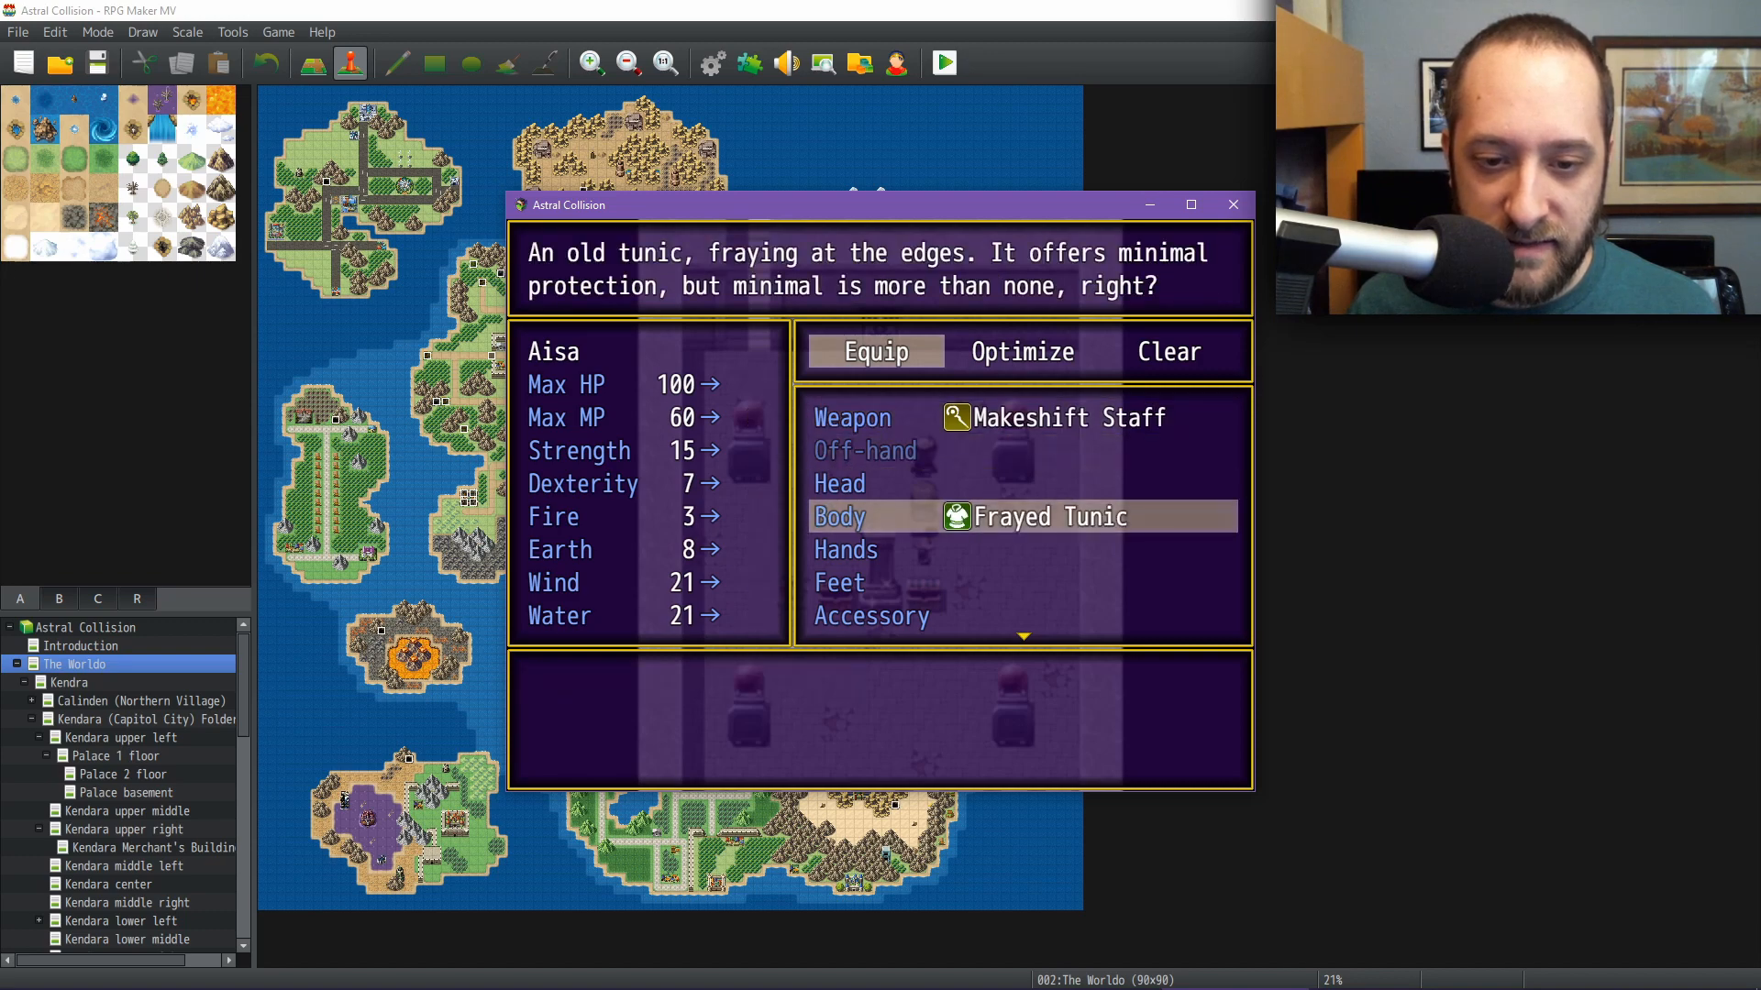
key(Return)
key(Escape)
key(Escape)
key(Escape)
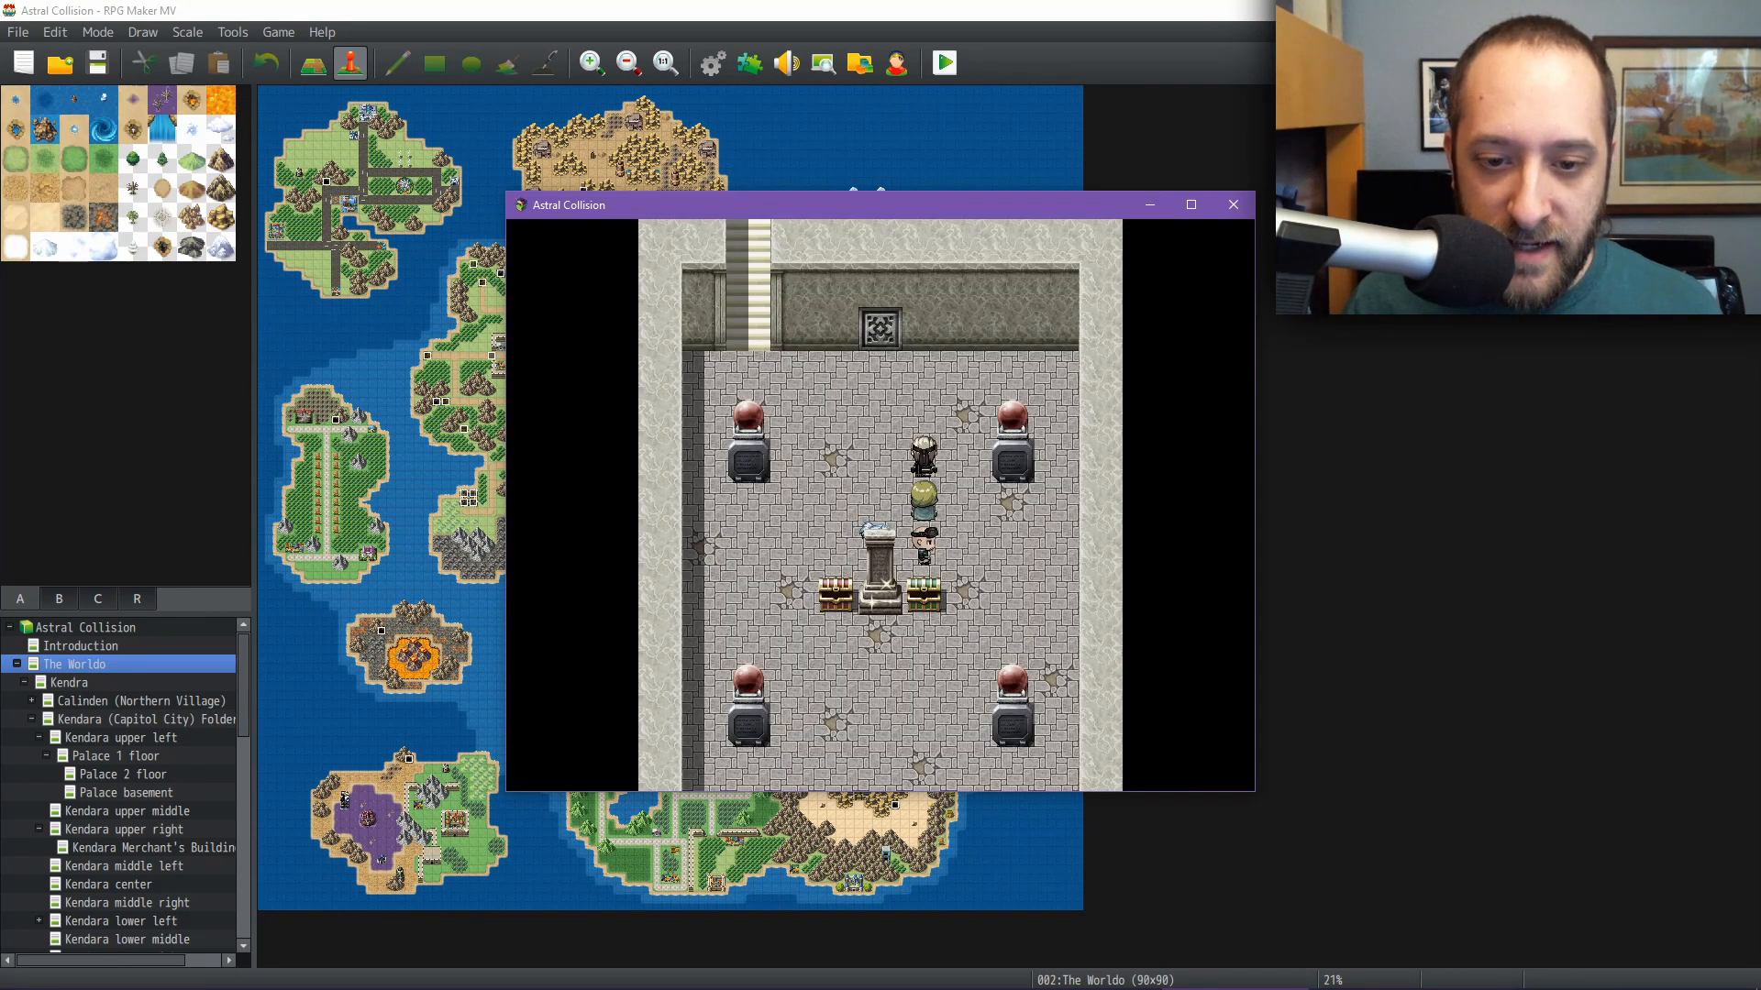
Lead the party from the tomb into the Ancient Catacombs and collect the Faded Divine Rebuker from the chest beside the temple
key(Left)
key(Up)
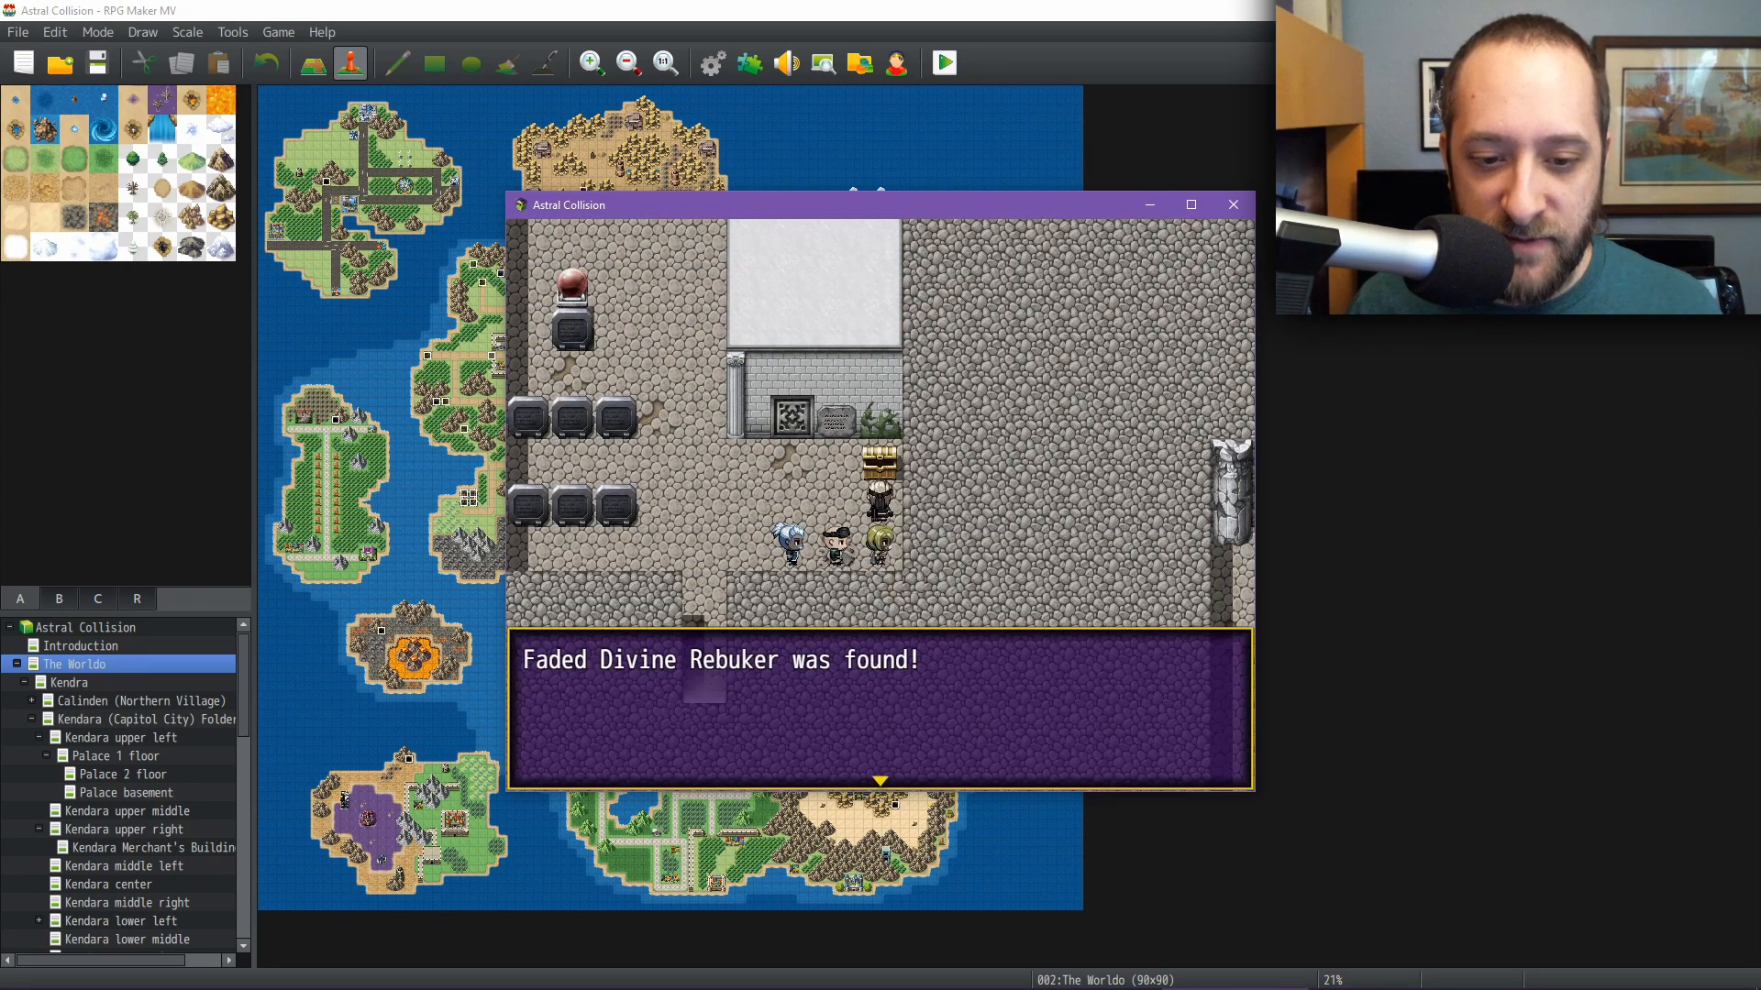
key(Return)
Equip the Faded Devine Rebuker in the Special Forces member's Skill Set slot and return to the map
key(Escape)
key(Down)
key(Down)
key(Return)
key(Up)
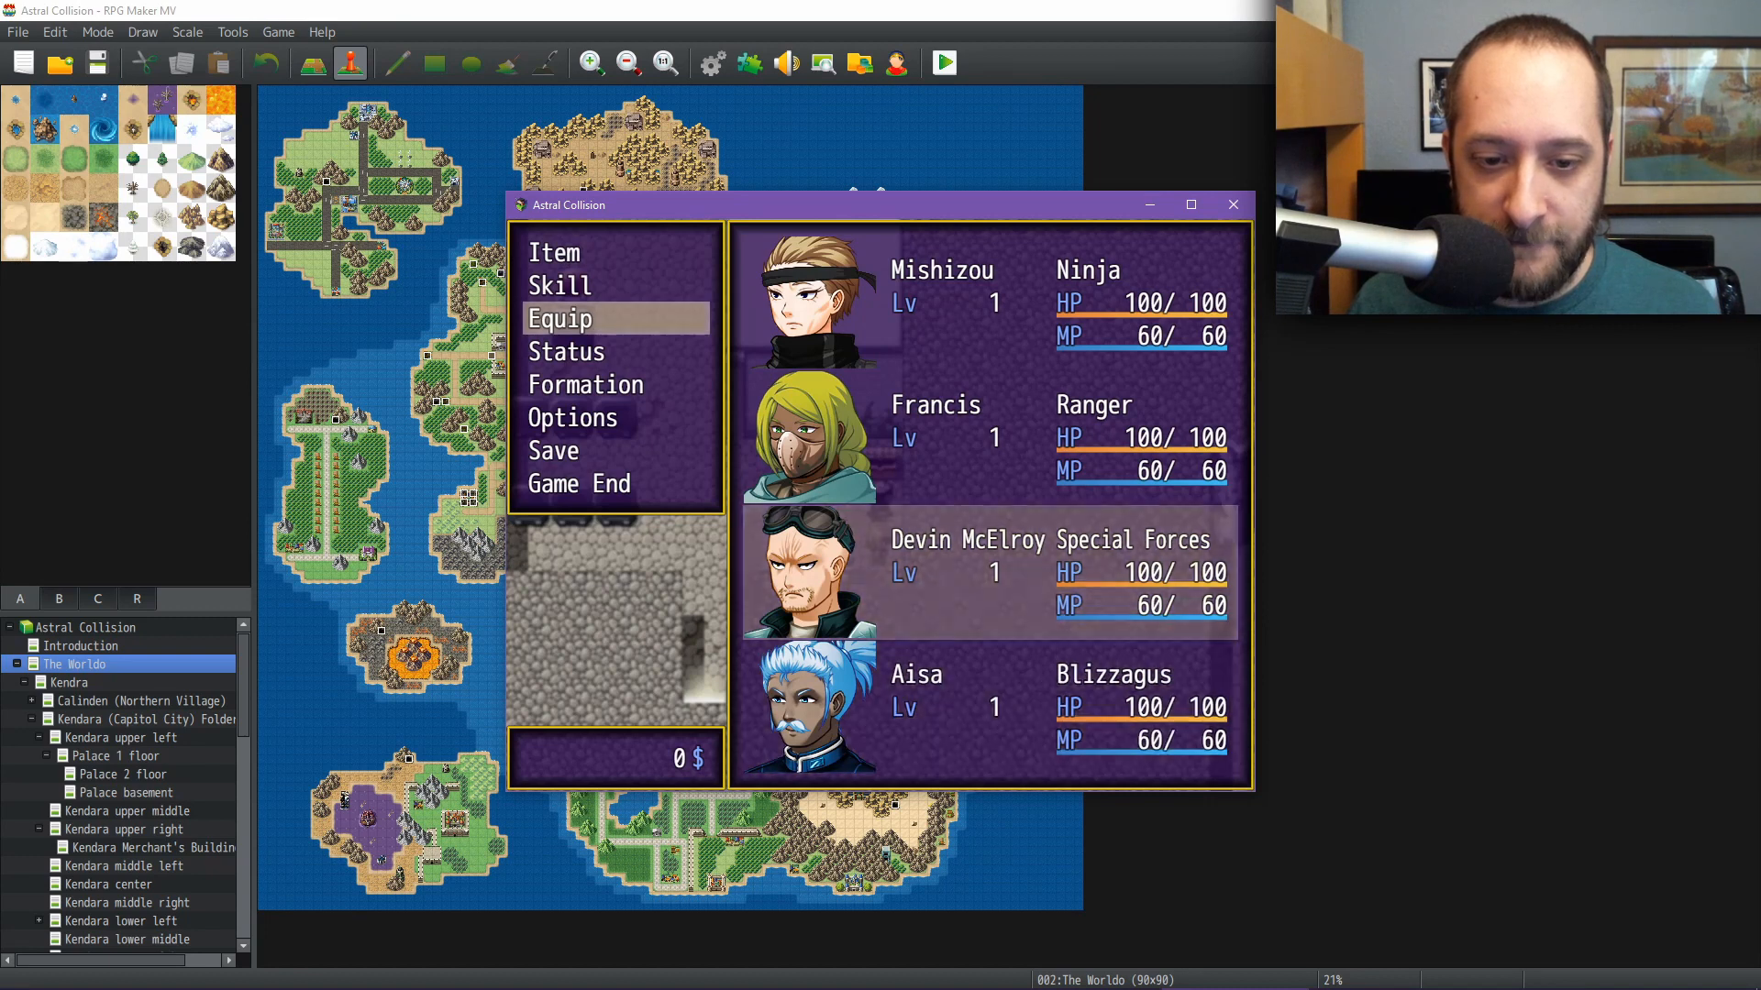
key(Return)
key(Return)
key(Up)
key(Return)
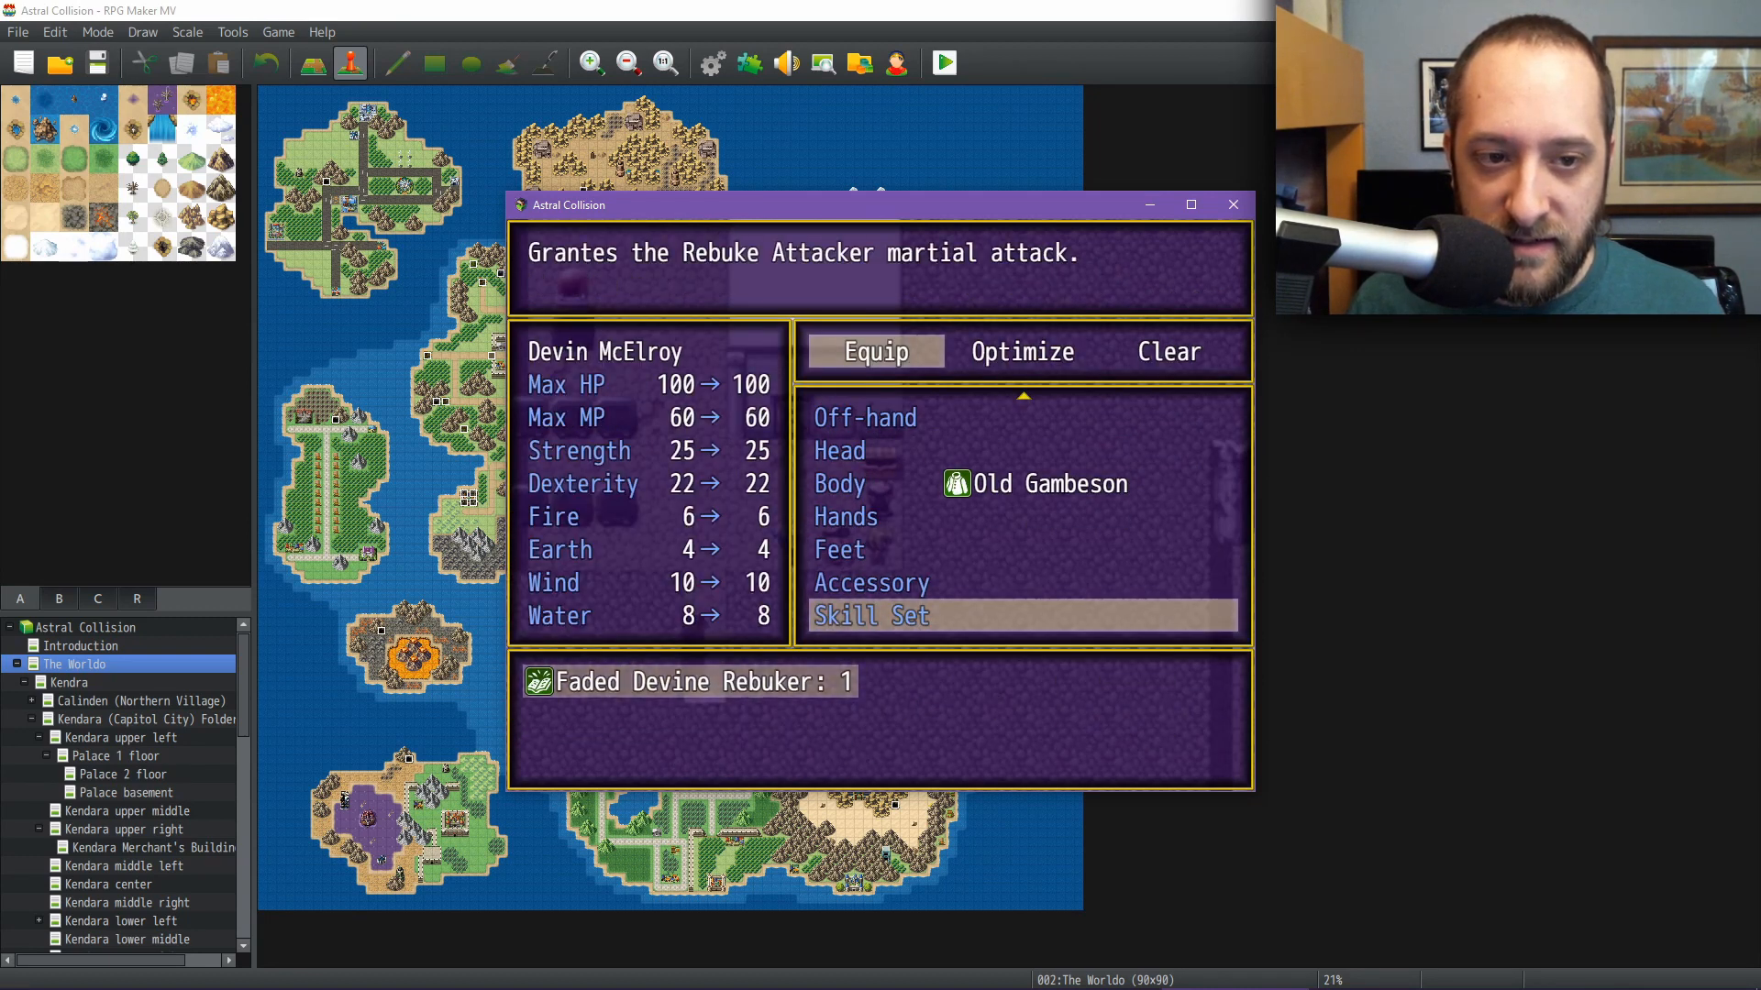
key(Return)
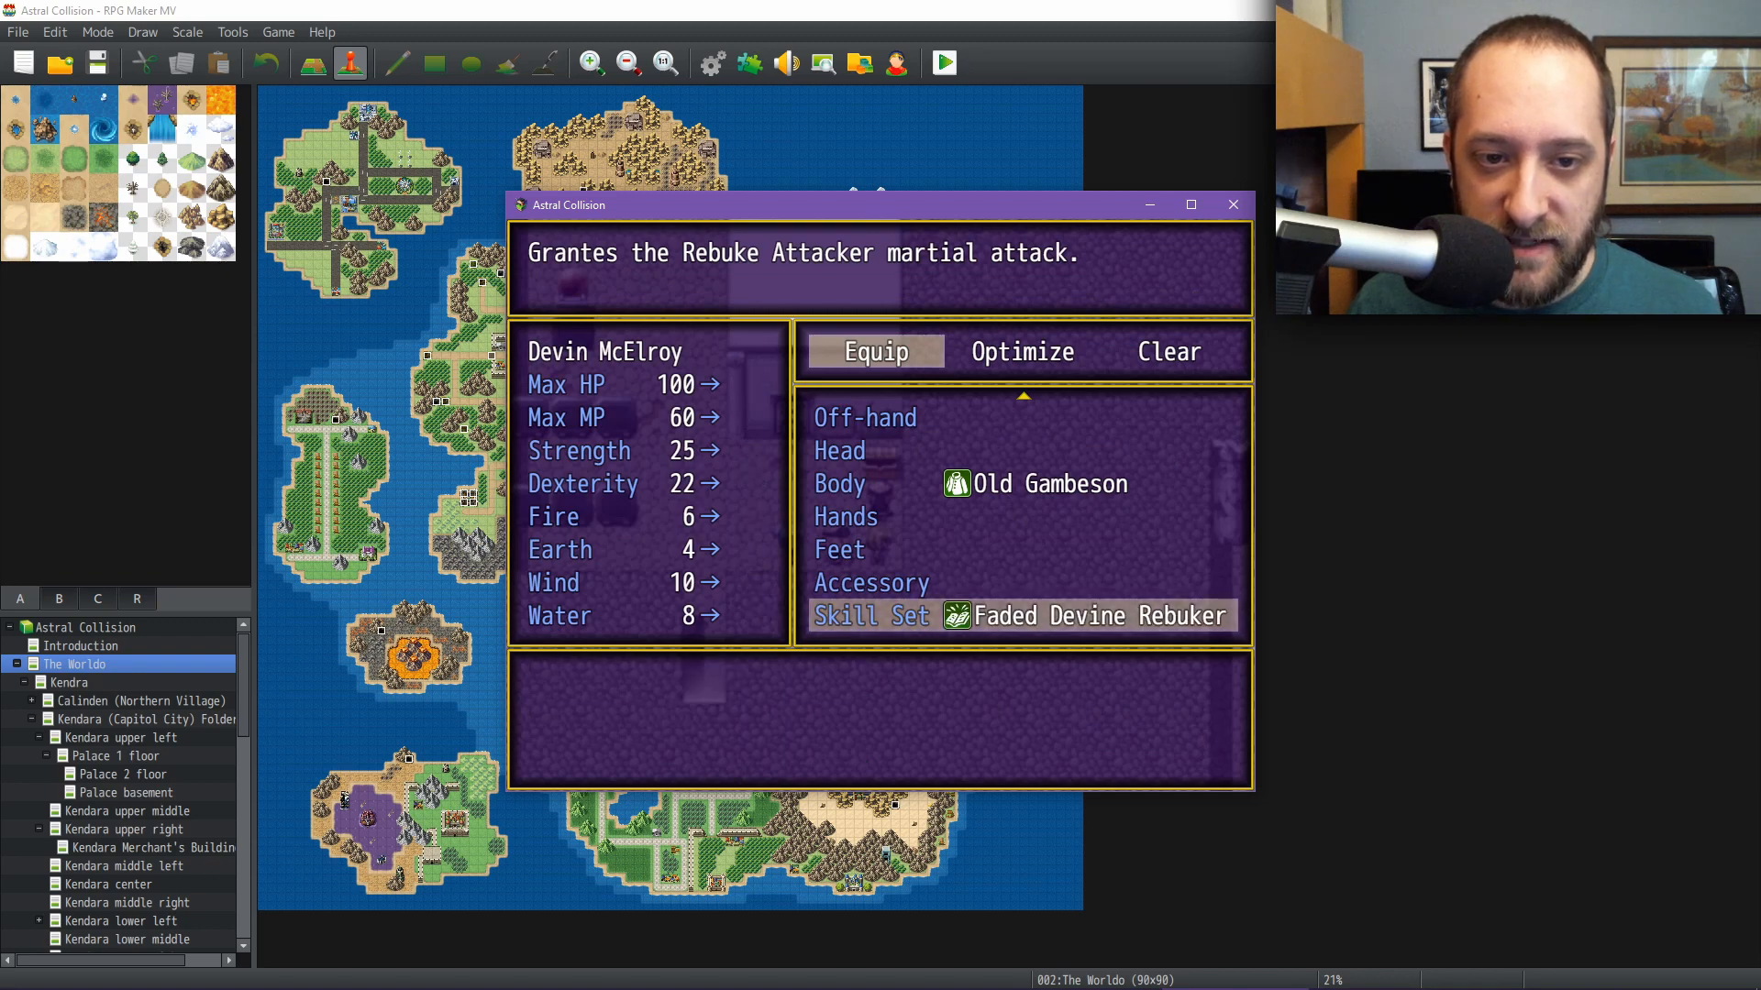
key(Escape)
key(Escape)
key(Escape)
Enter the Forgotten Temple and open the chest next to the open book
key(Up)
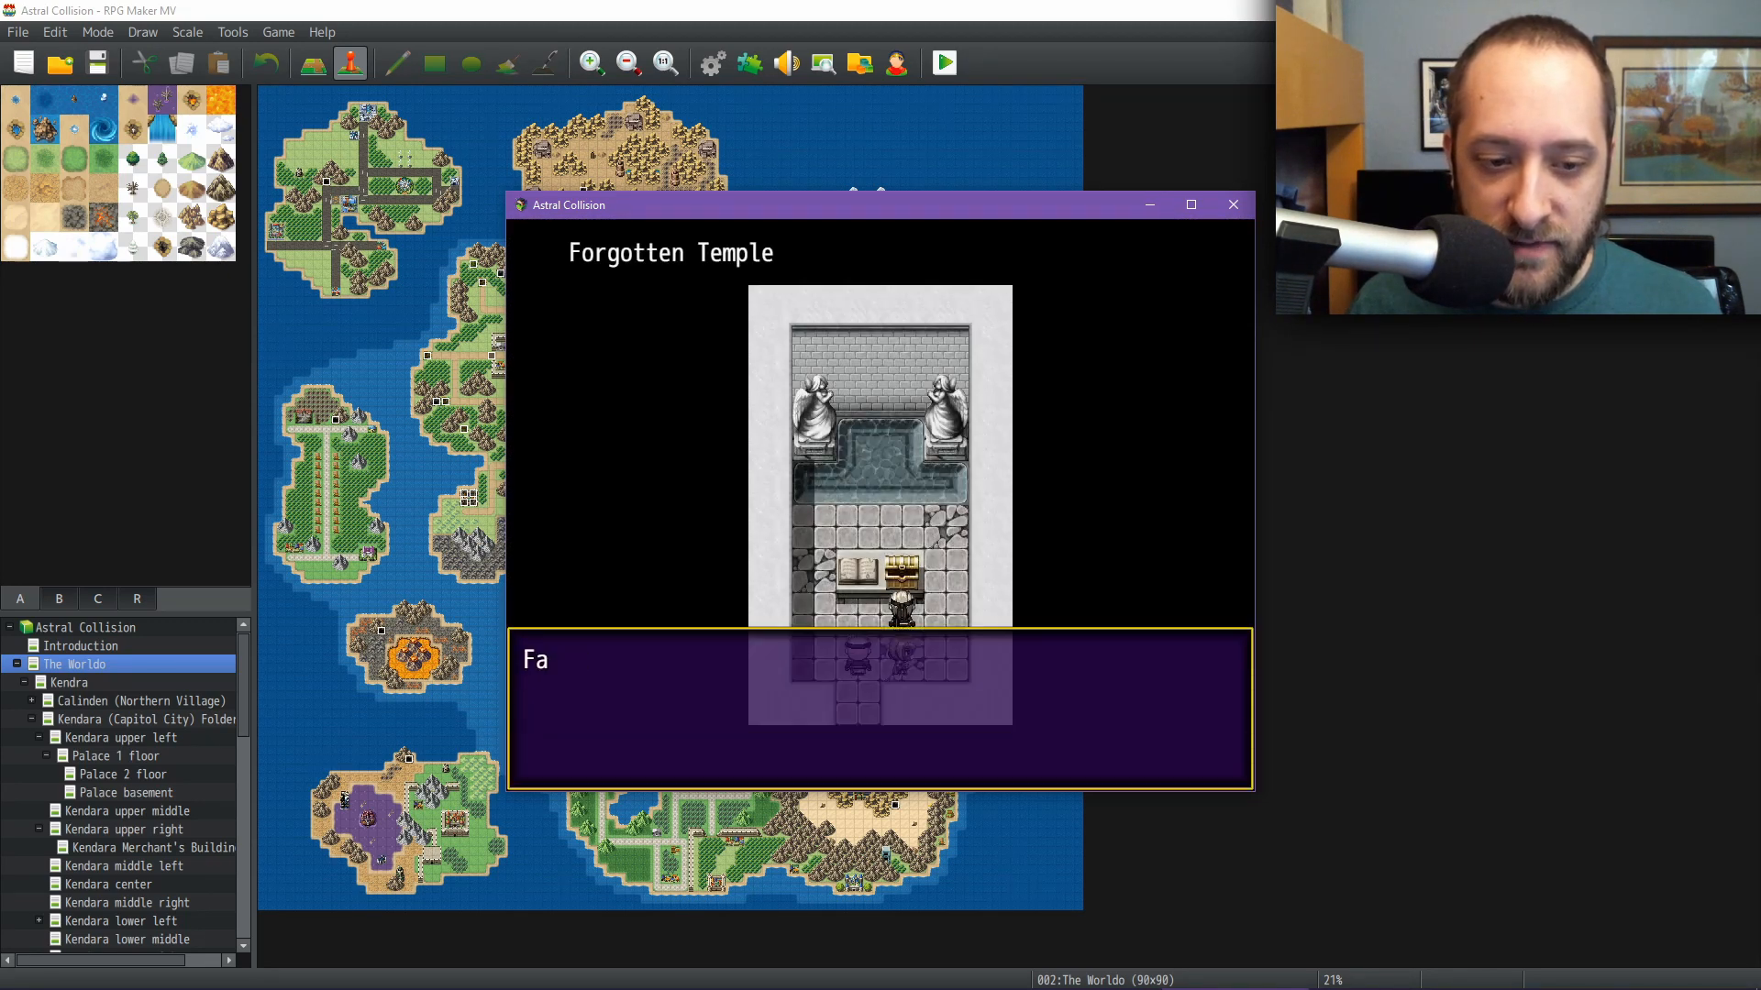
key(Return)
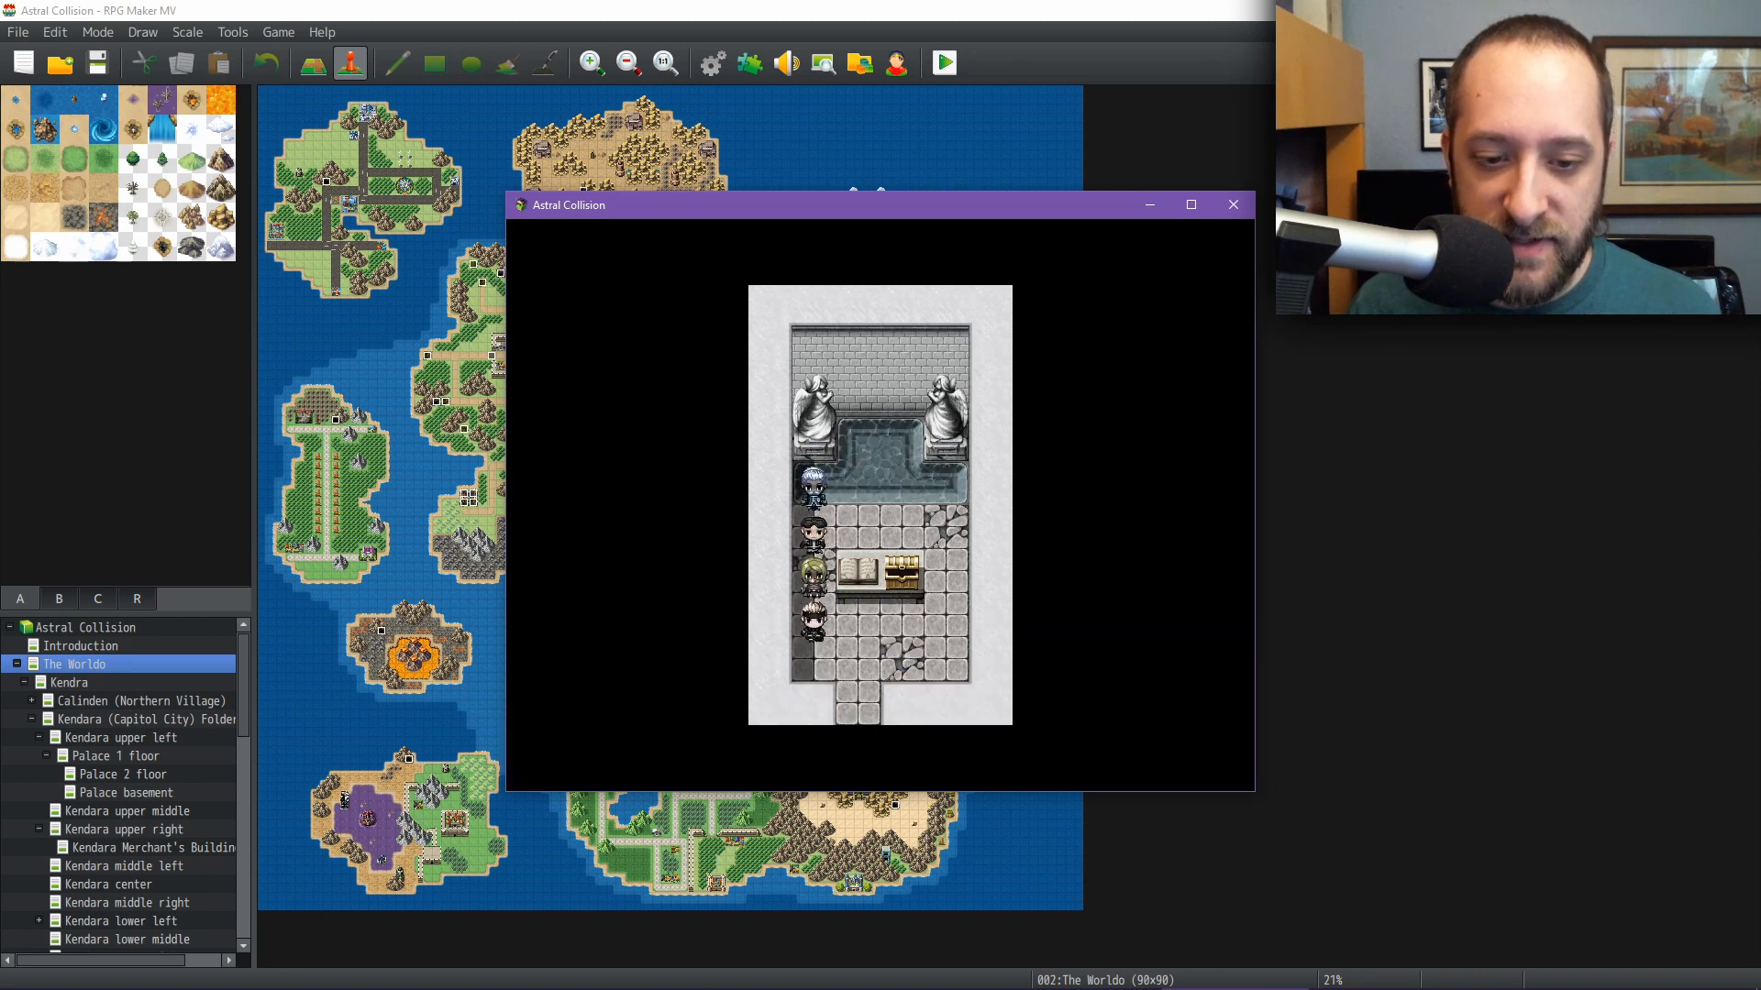
Check the Blizzagus's Skill Set slot for equippable items
key(Escape)
key(Down)
key(Down)
key(Return)
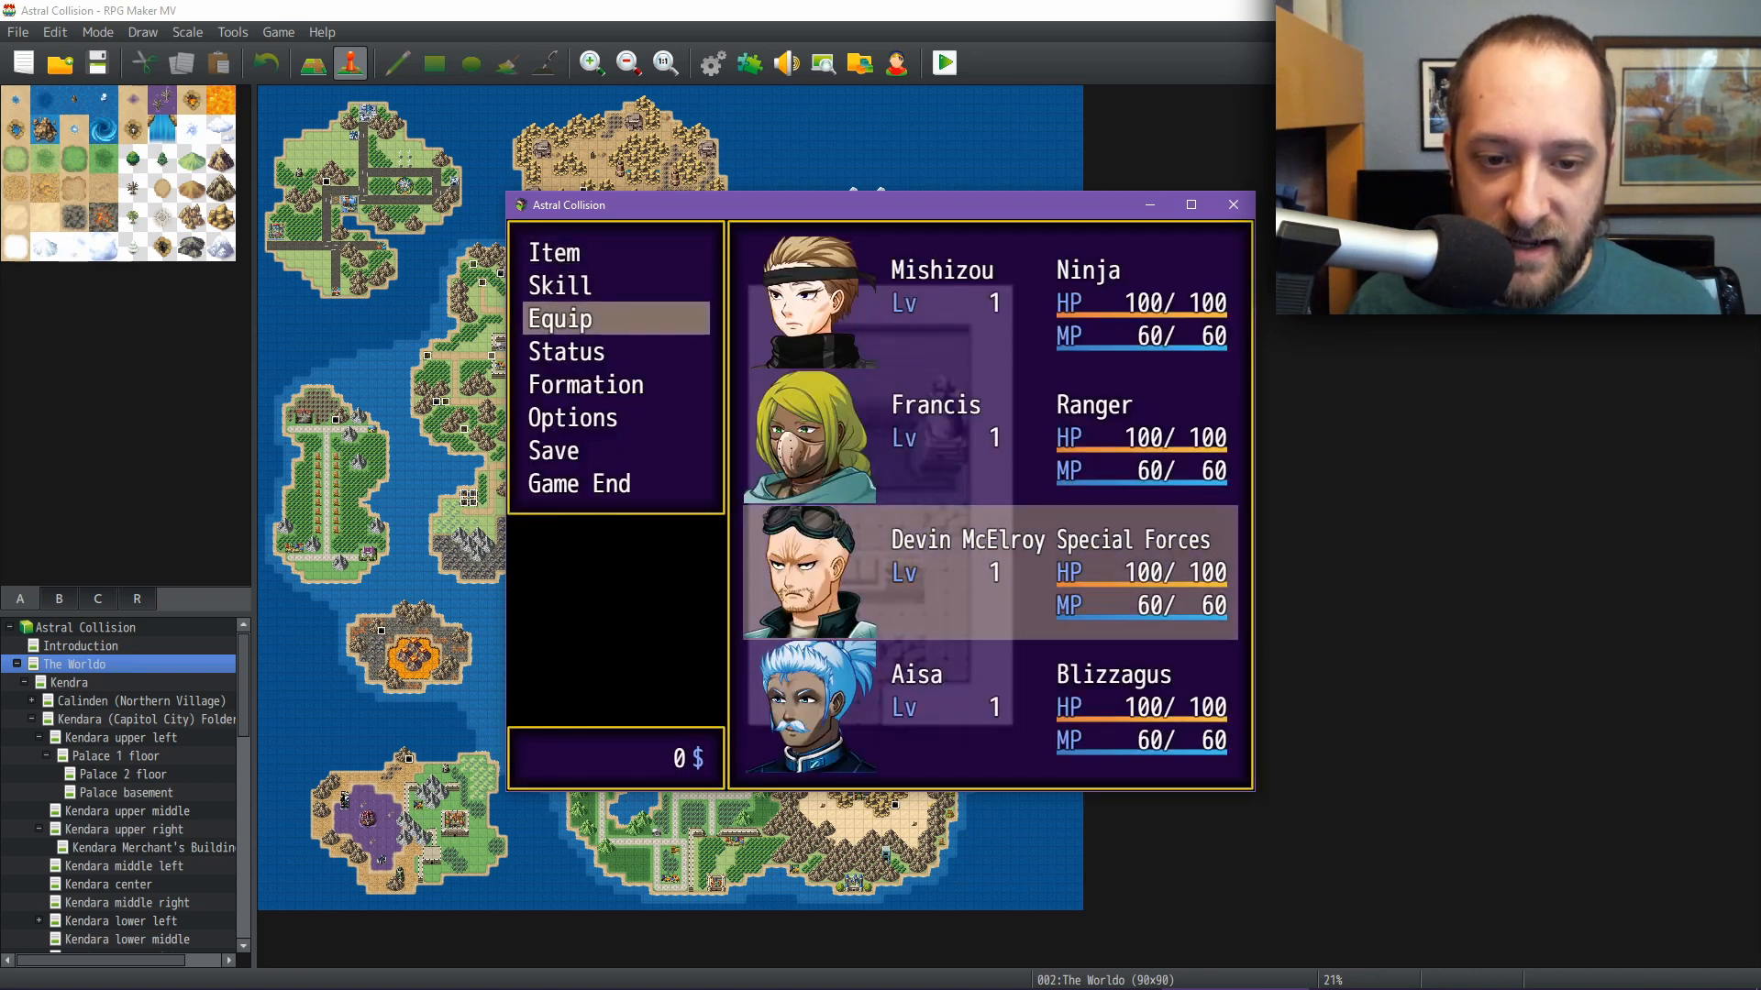
key(Down)
key(Return)
key(Return)
key(Up)
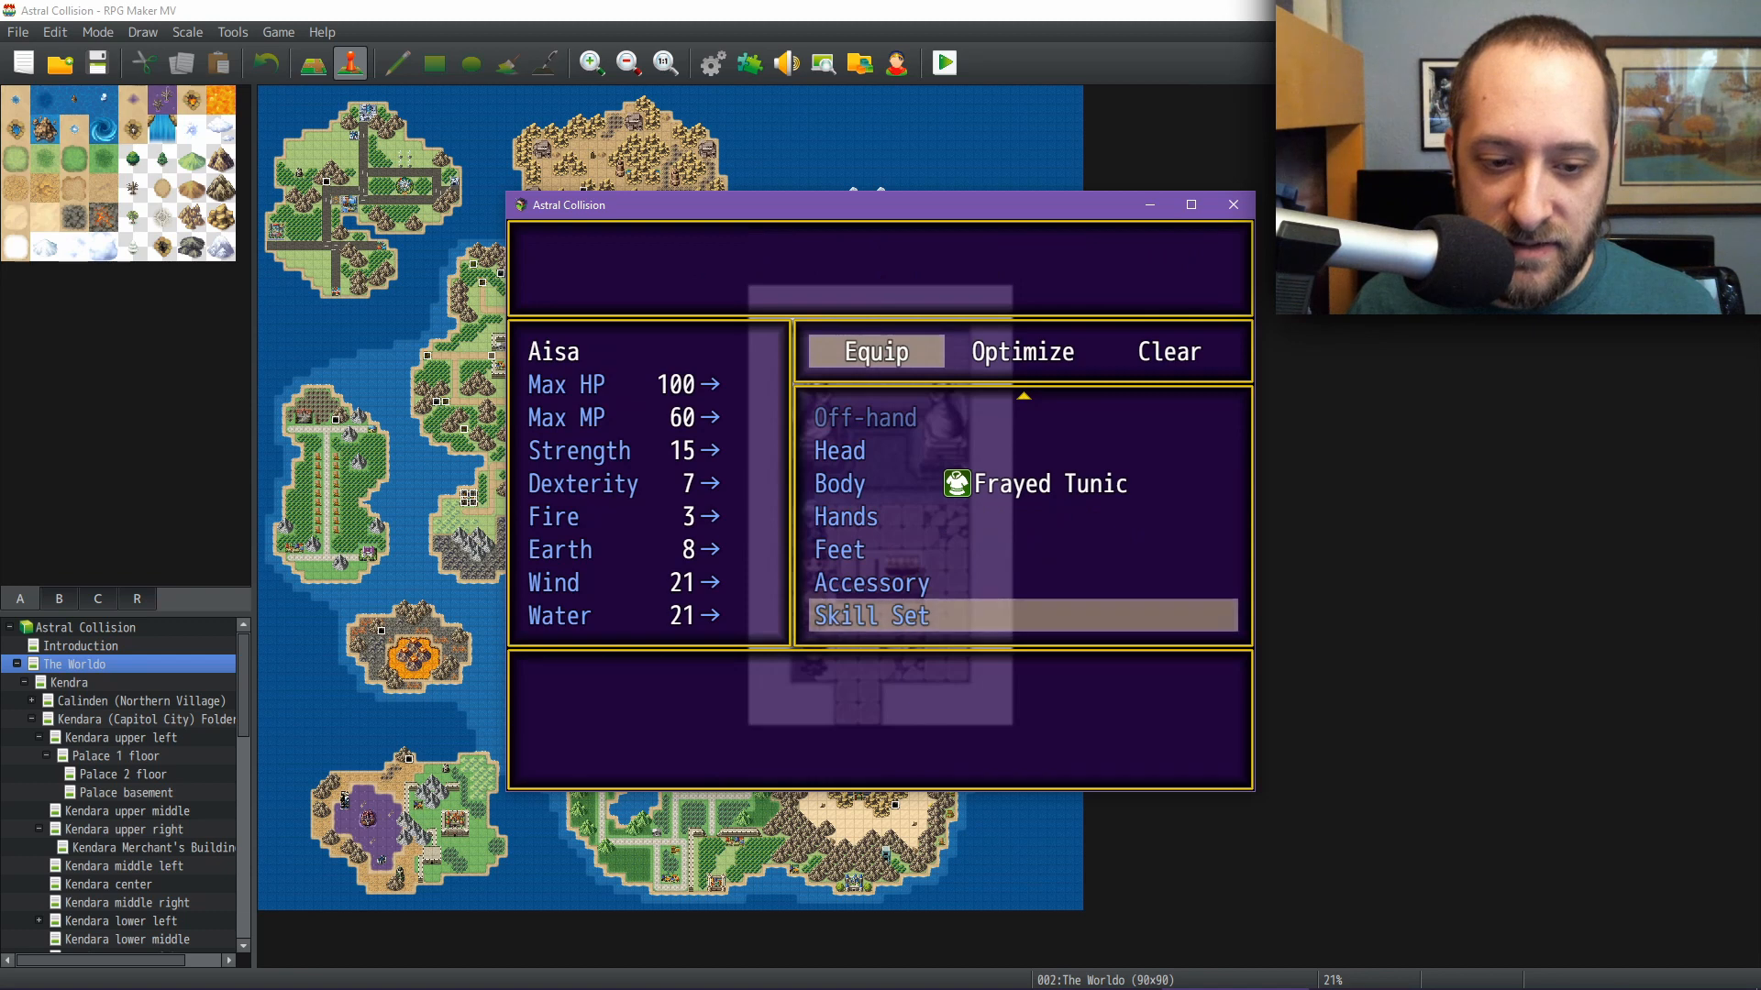
key(Escape)
key(Escape)
Check which items the Ranger can equip in the Skill Set slot
key(Return)
key(Up)
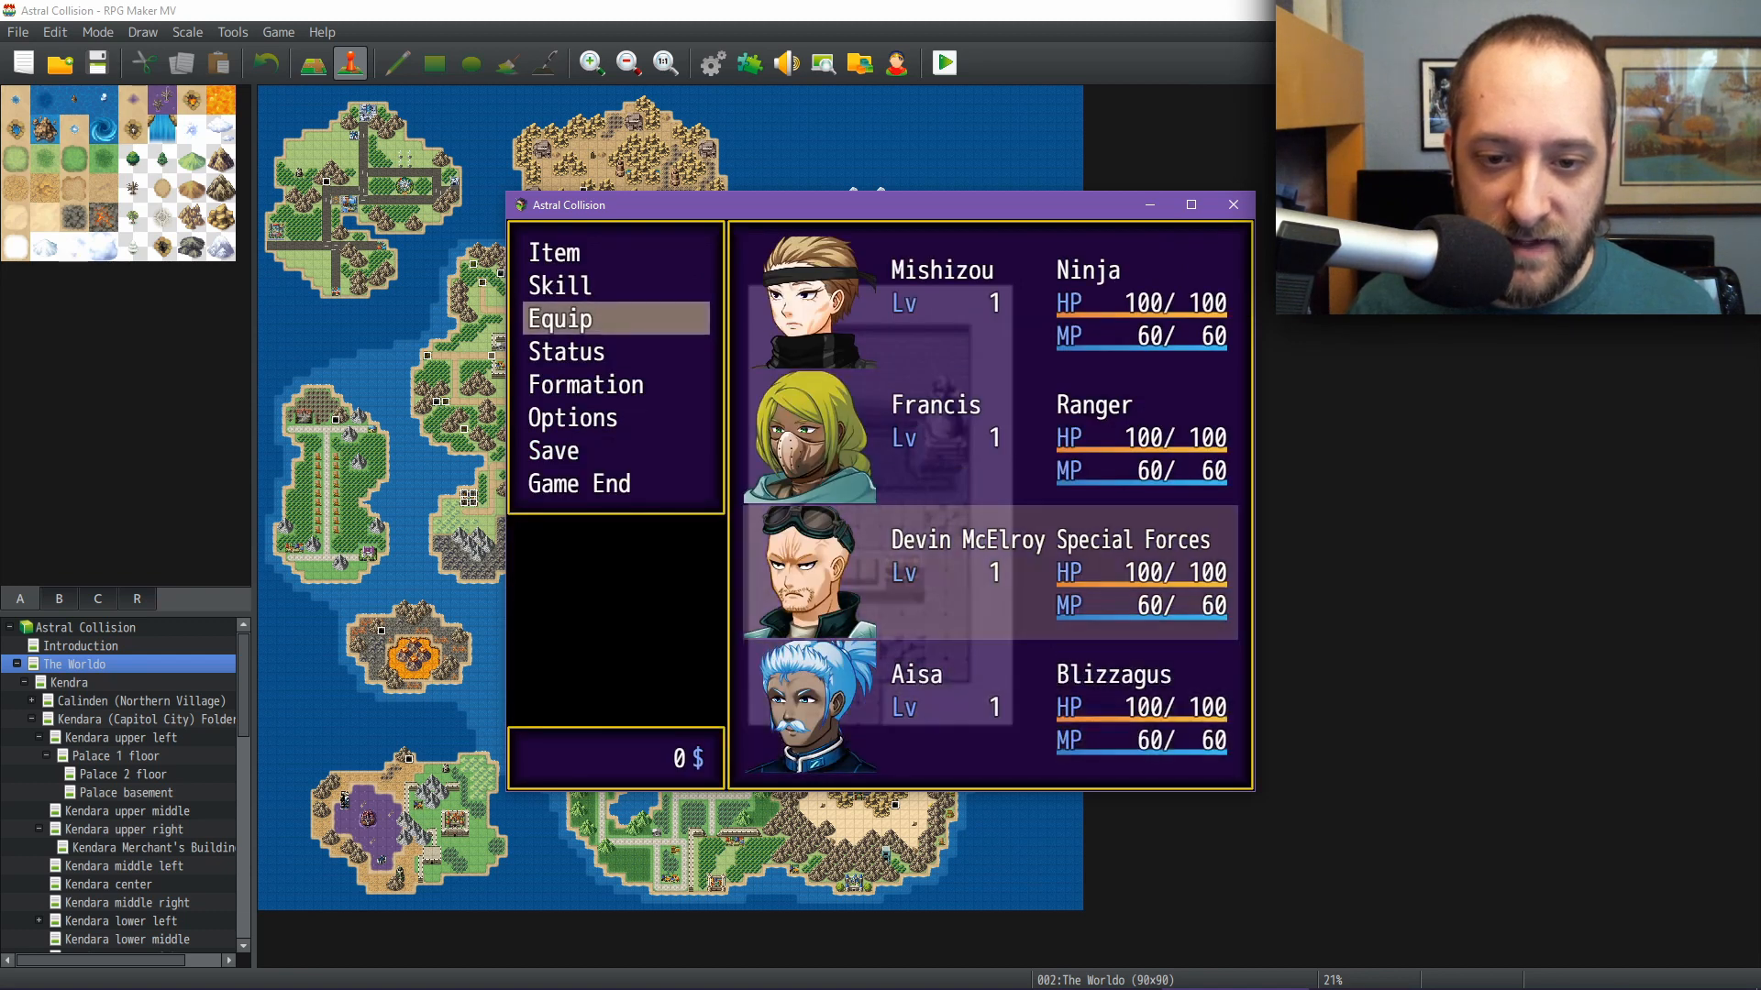
key(Up)
key(Return)
key(Return)
key(Up)
key(Escape)
key(Escape)
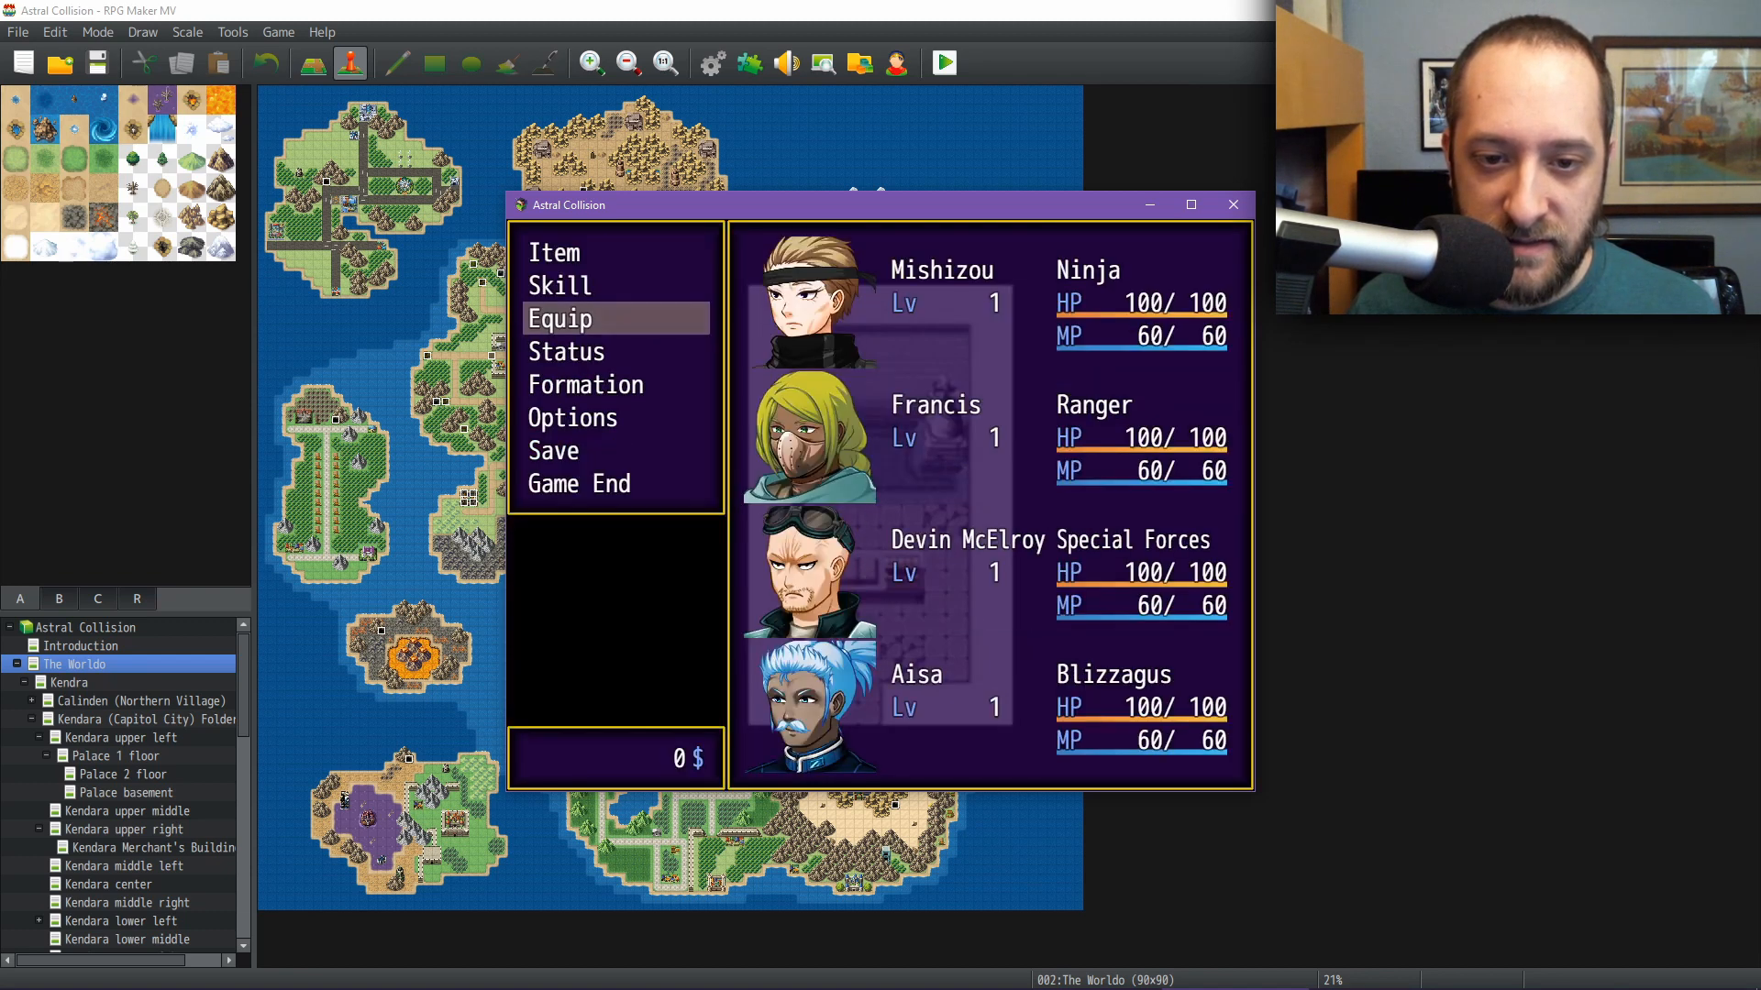
Review the Special Forces member's Skill Set slot for alternative items
key(Return)
key(Down)
key(Return)
key(Return)
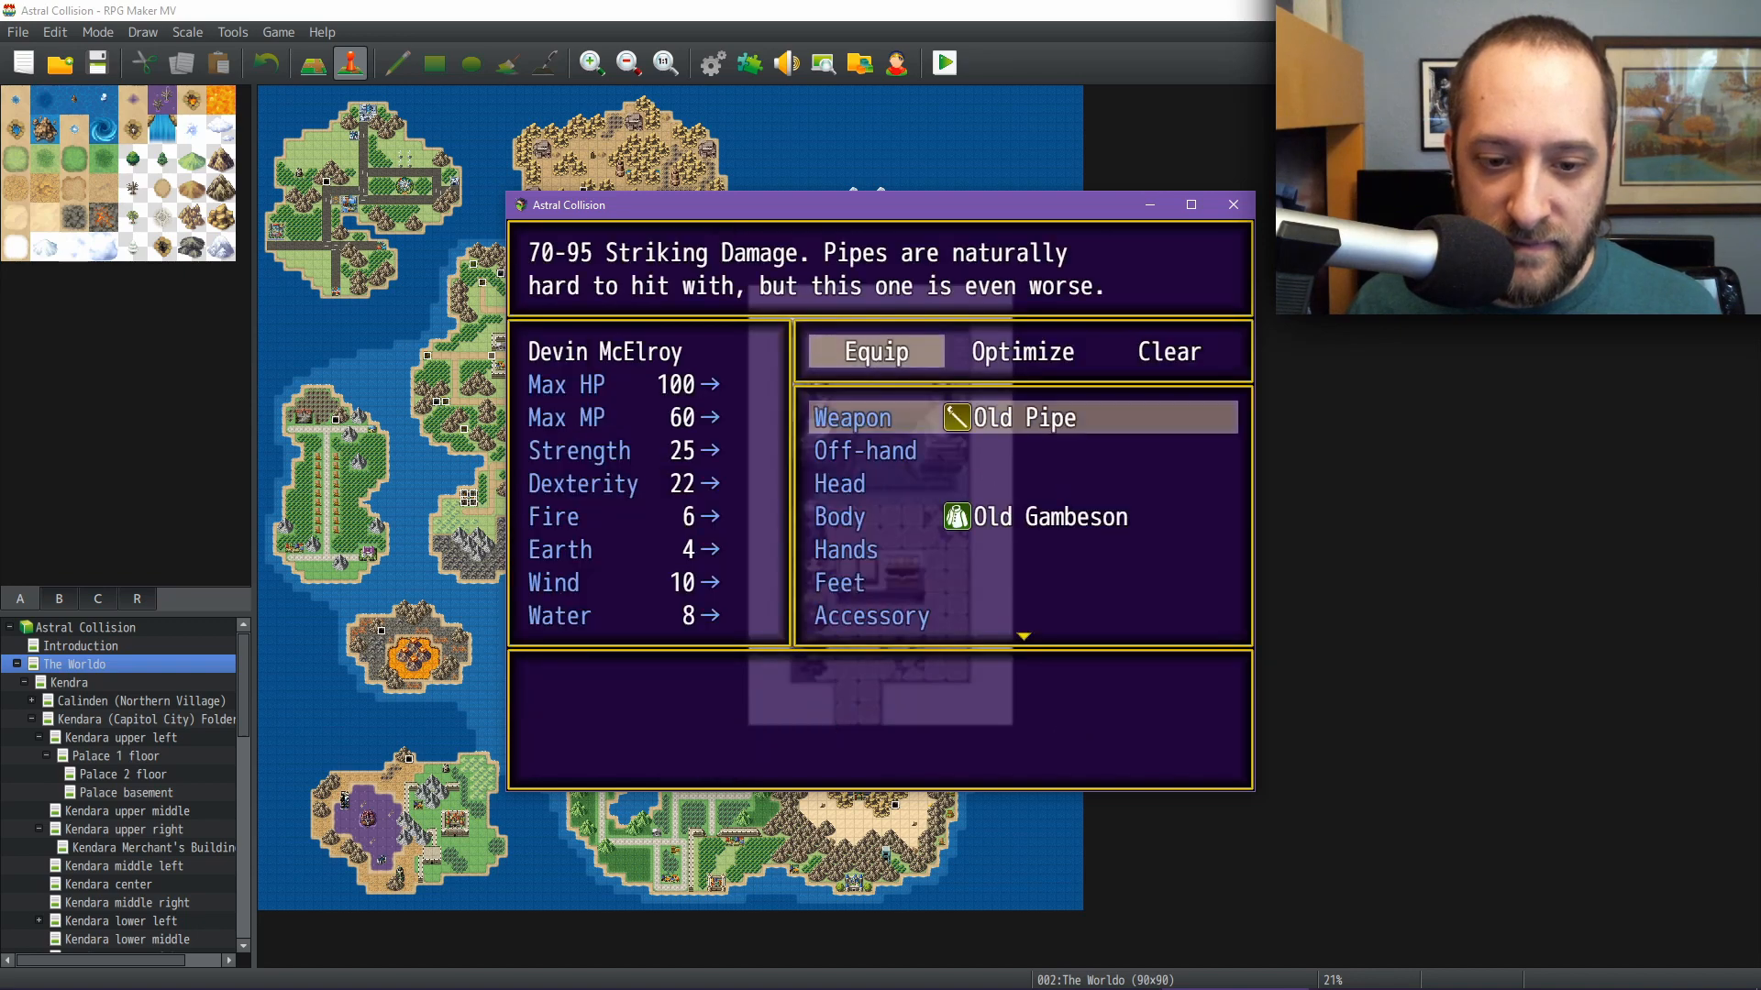
key(Up)
key(Escape)
key(Escape)
Check the Ninja's Skill Set slot for equippable items and return to the temple map
key(Up)
key(Down)
key(Return)
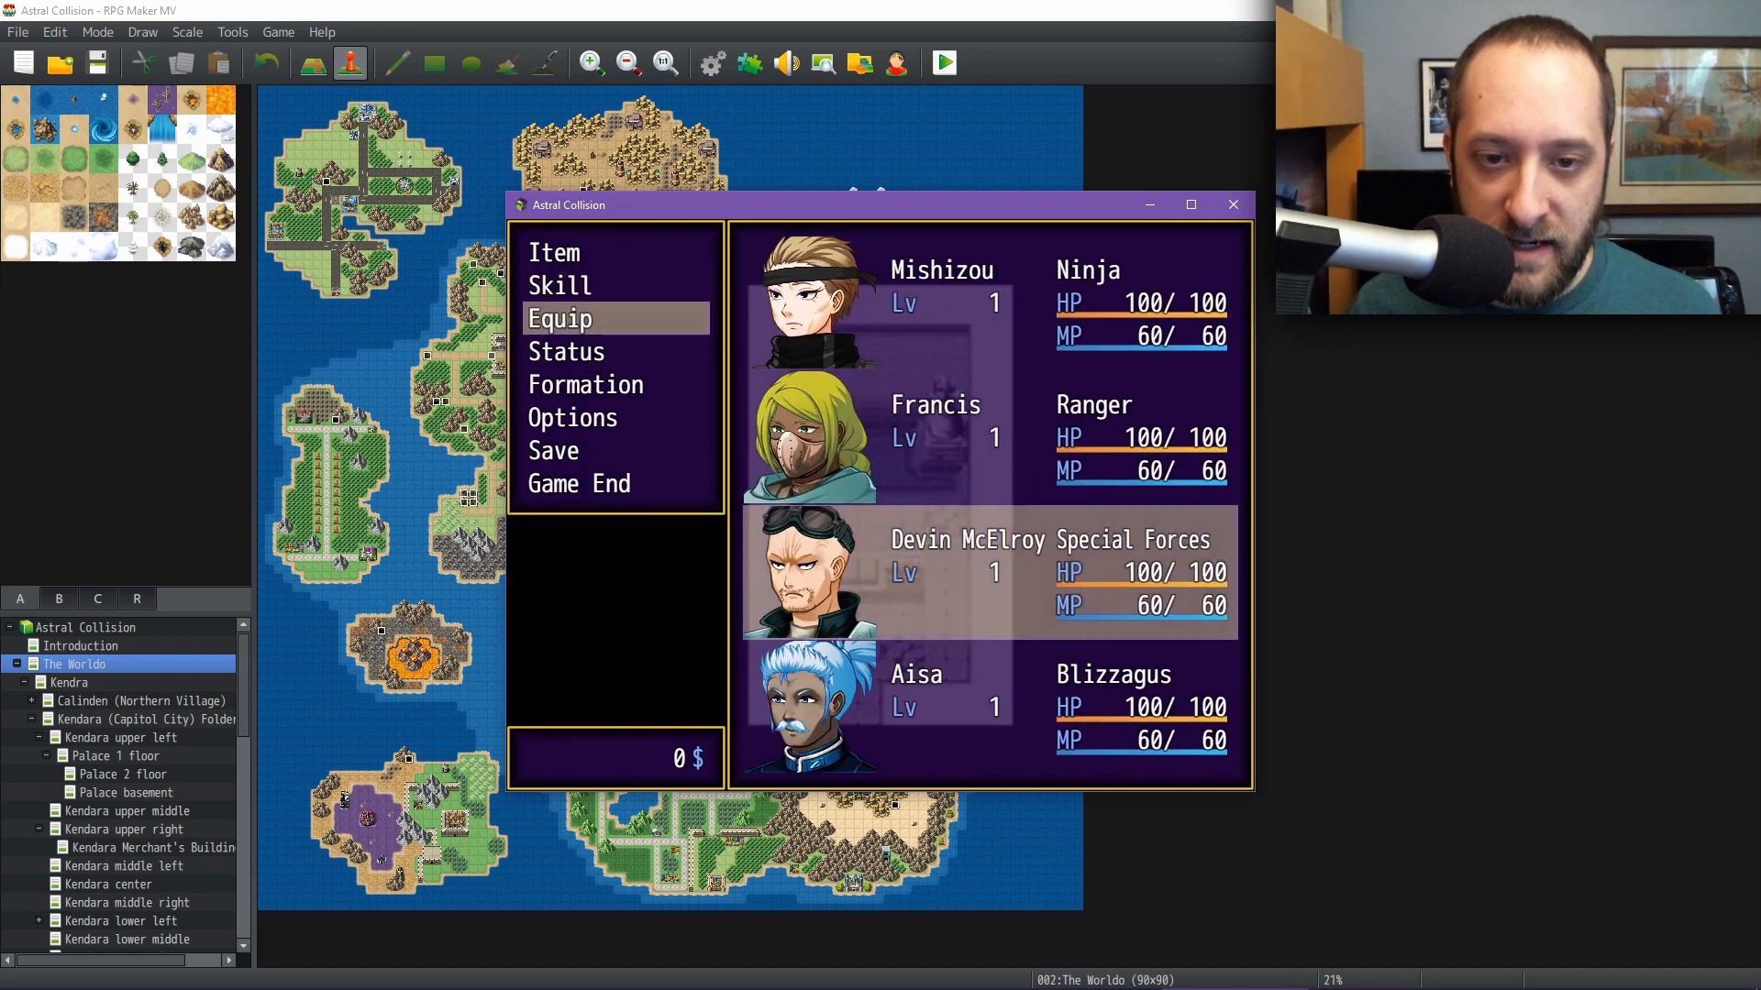
key(Up)
key(Up)
key(Return)
key(Return)
key(Up)
key(Escape)
key(Escape)
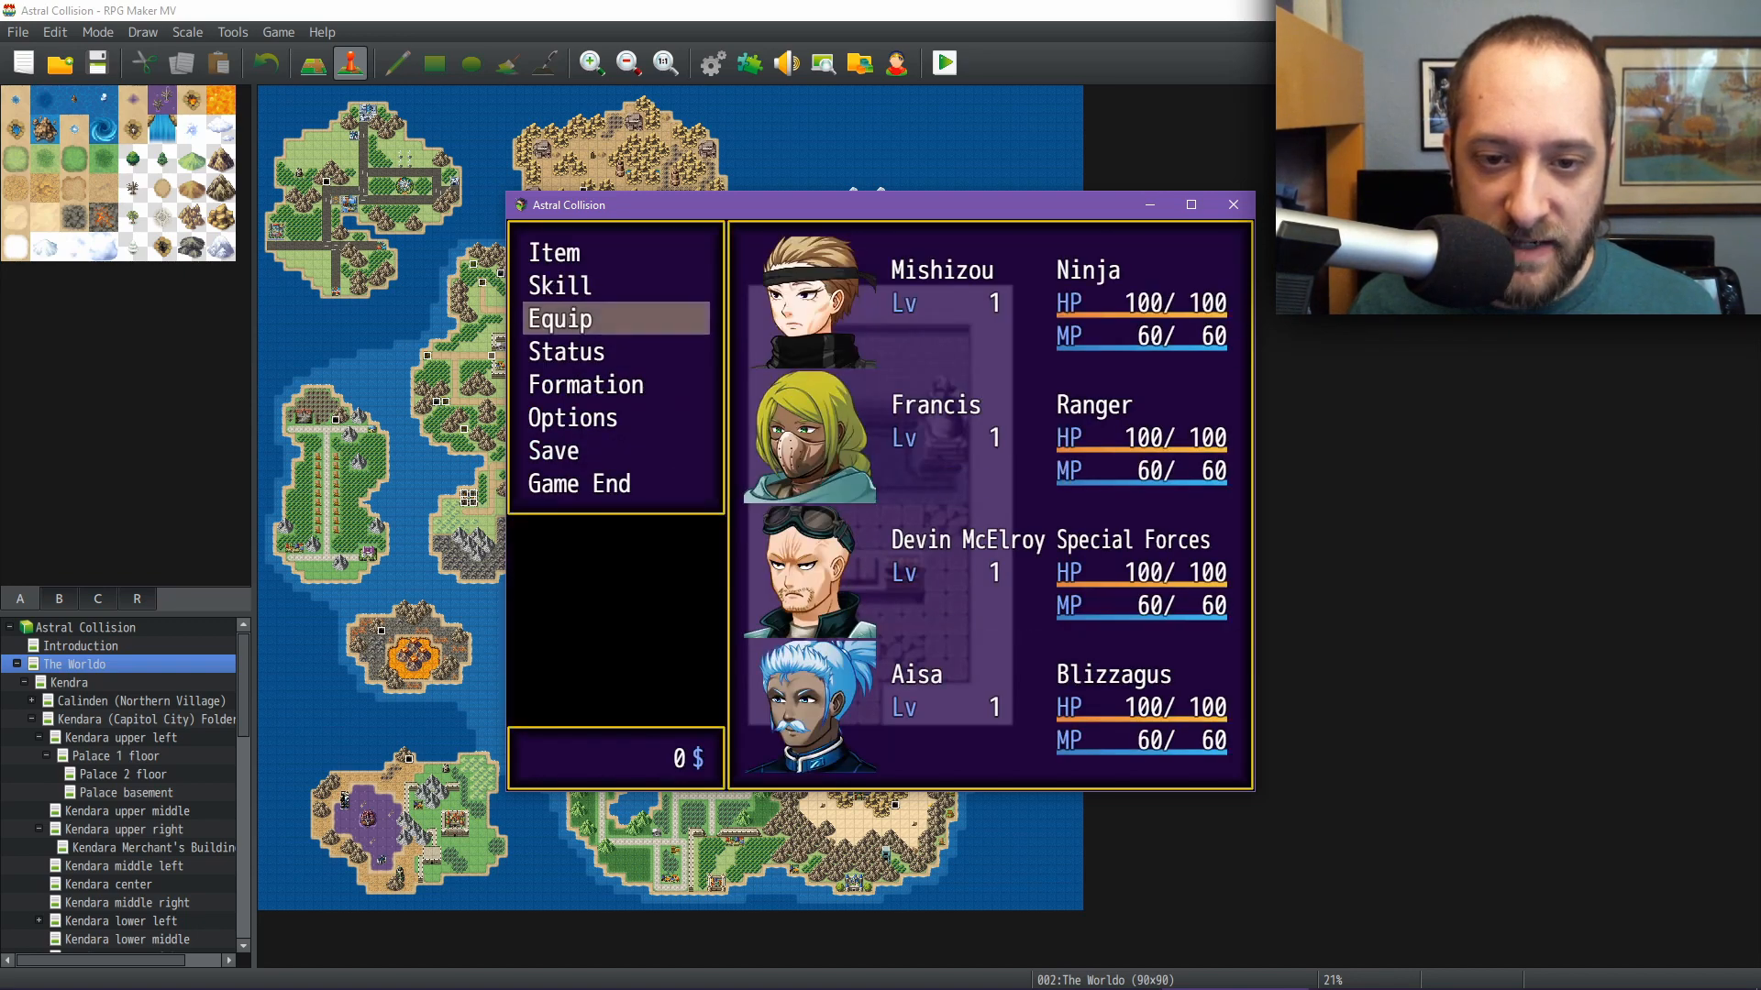
key(Escape)
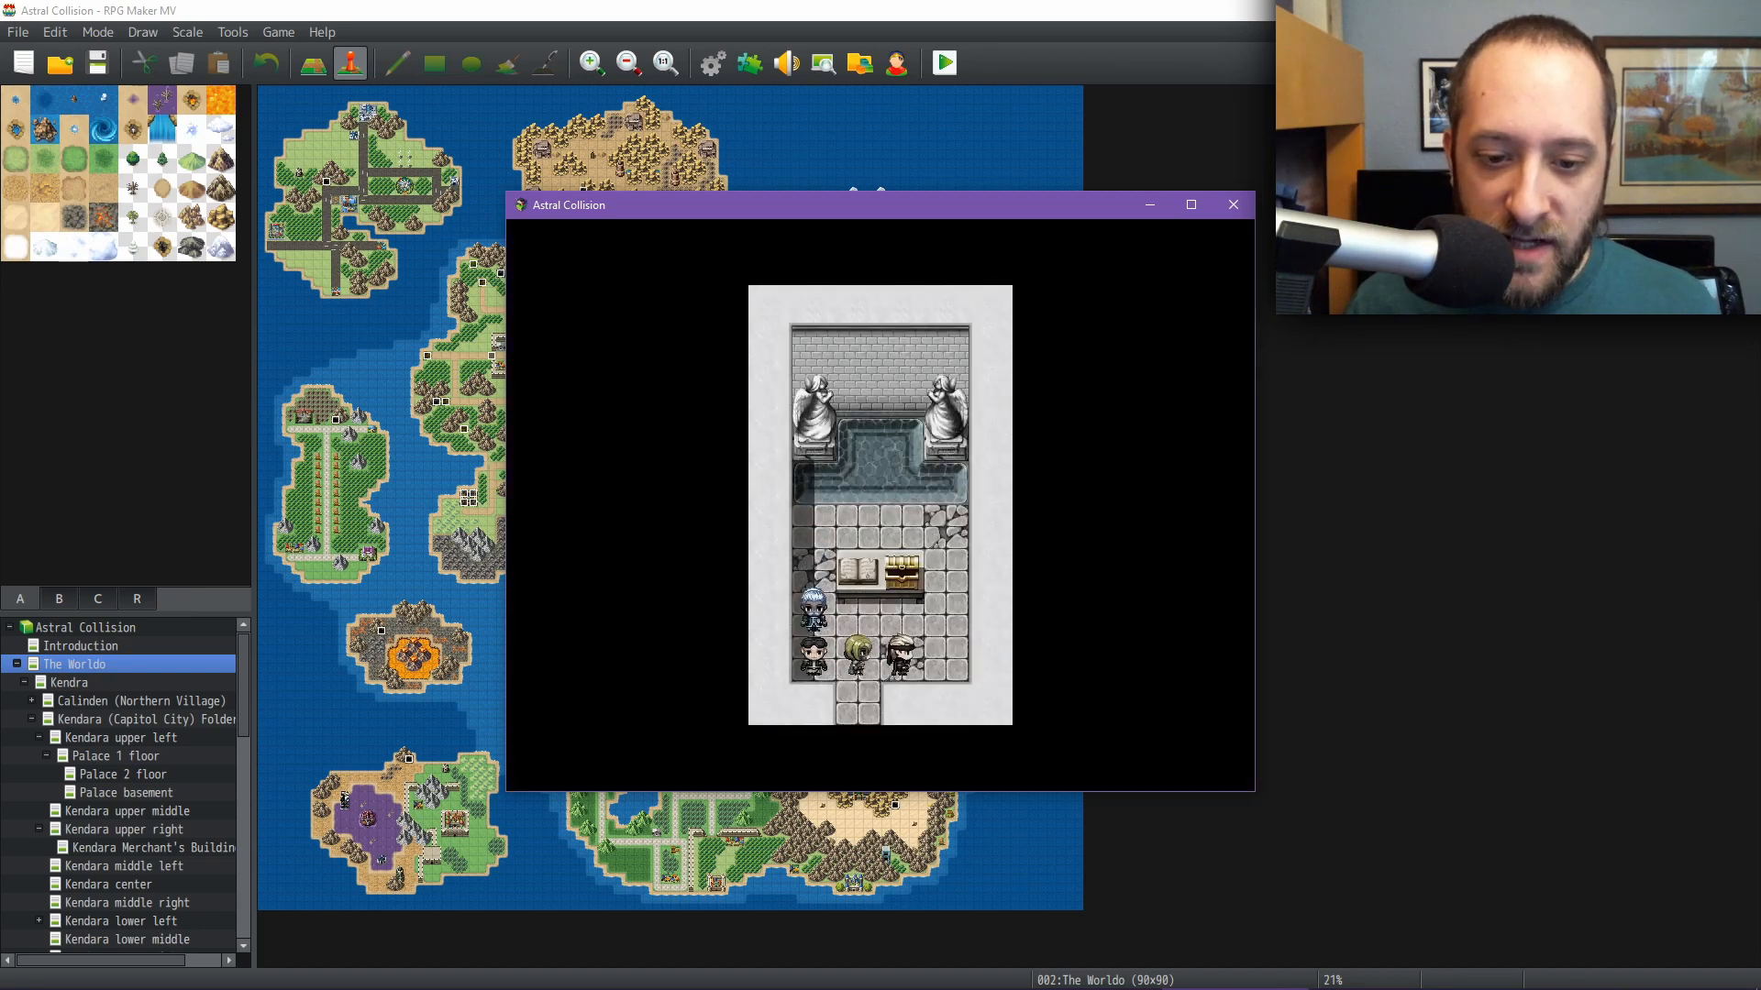
Lead the party out of the temple, through the catacombs and Forgotten Tomb, and up into The Divine Forge
key(Down)
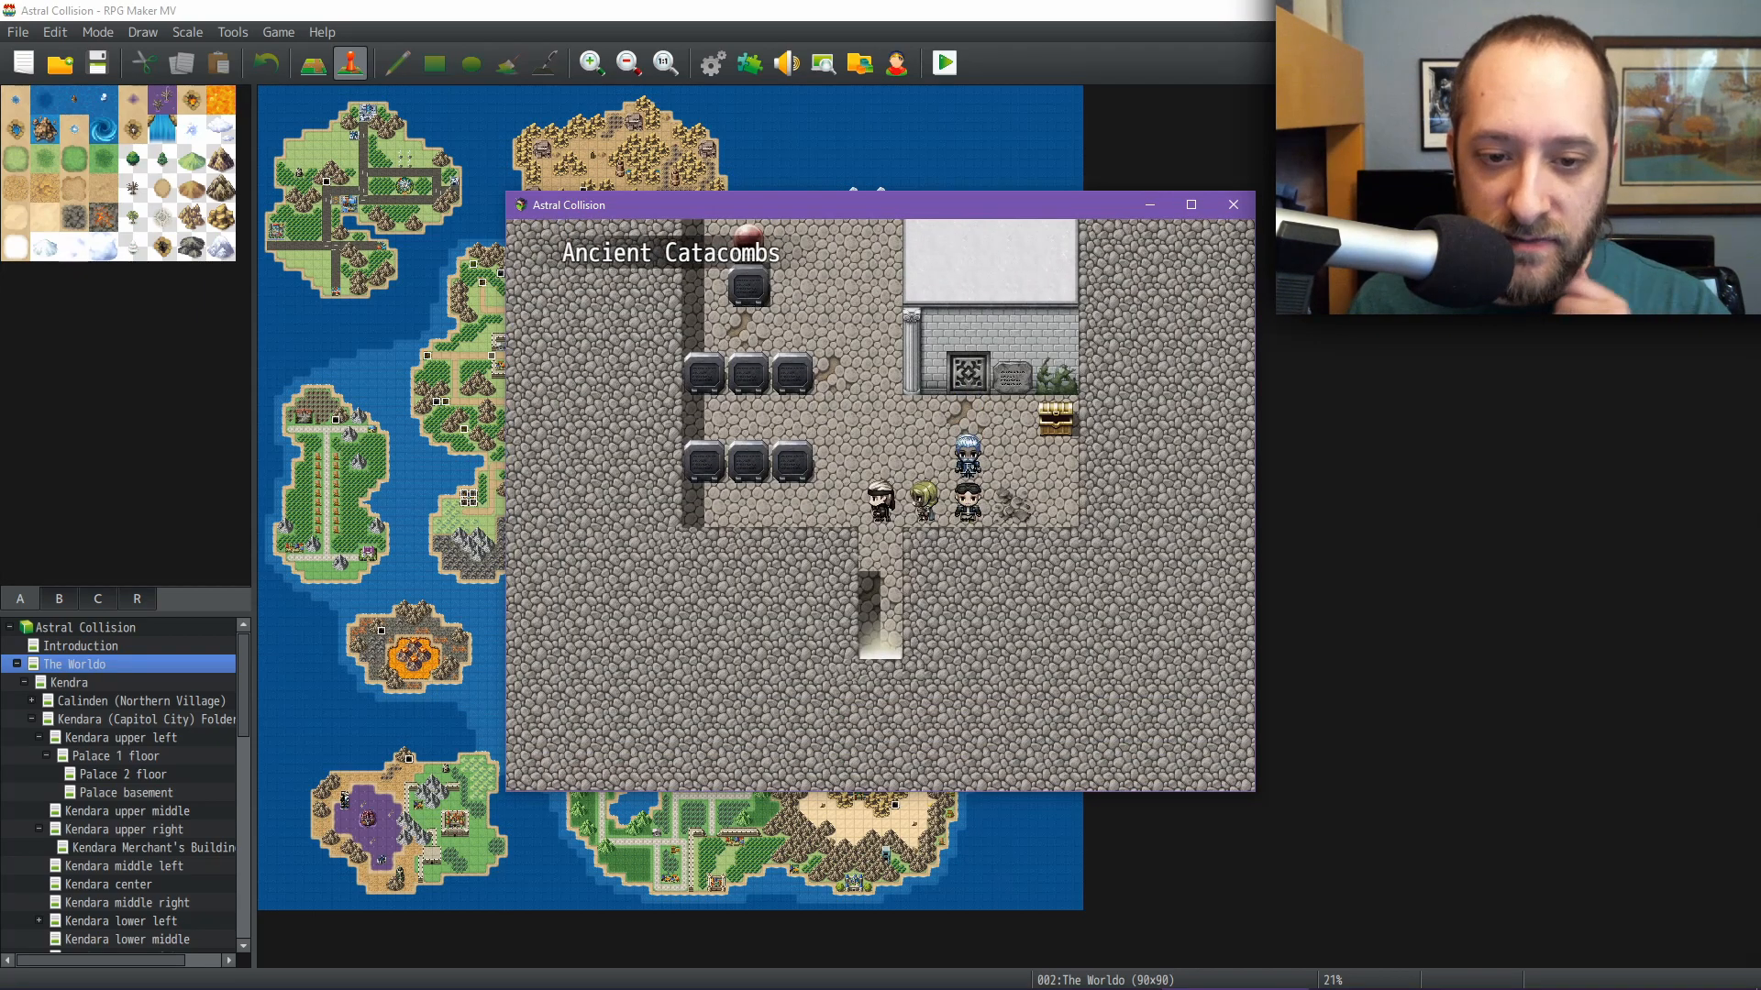
key(Down)
key(Left)
key(Up)
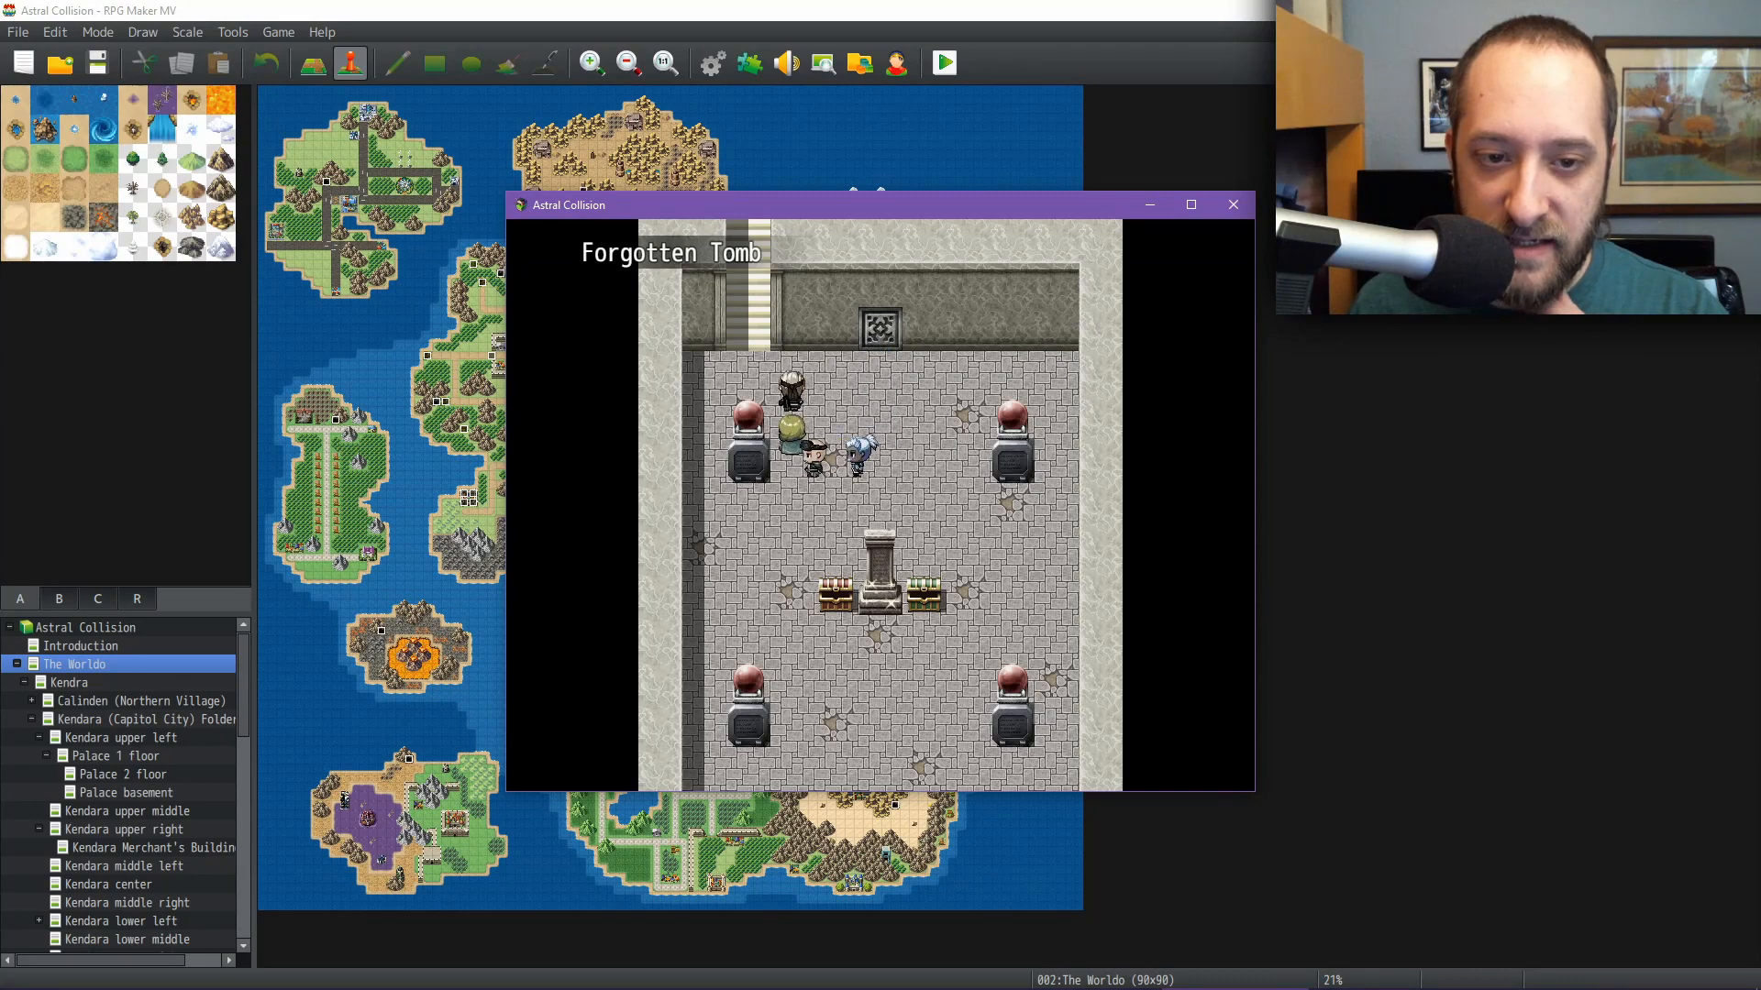
key(Left)
key(Up)
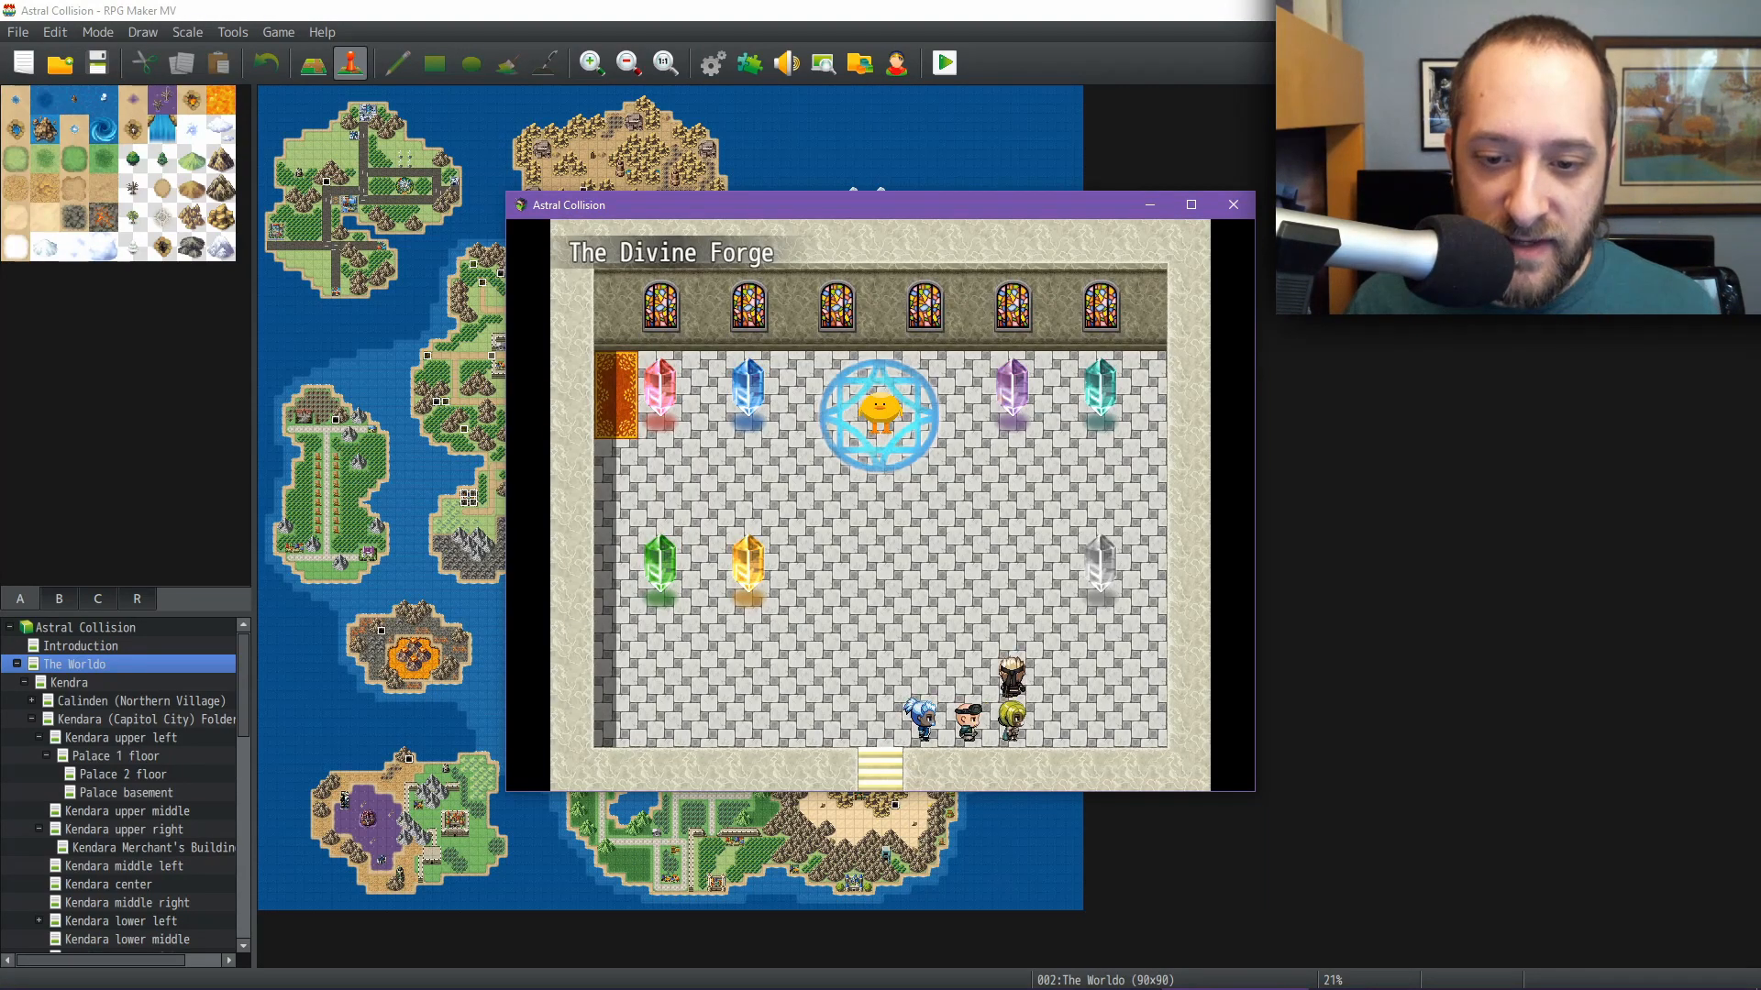
key(Up)
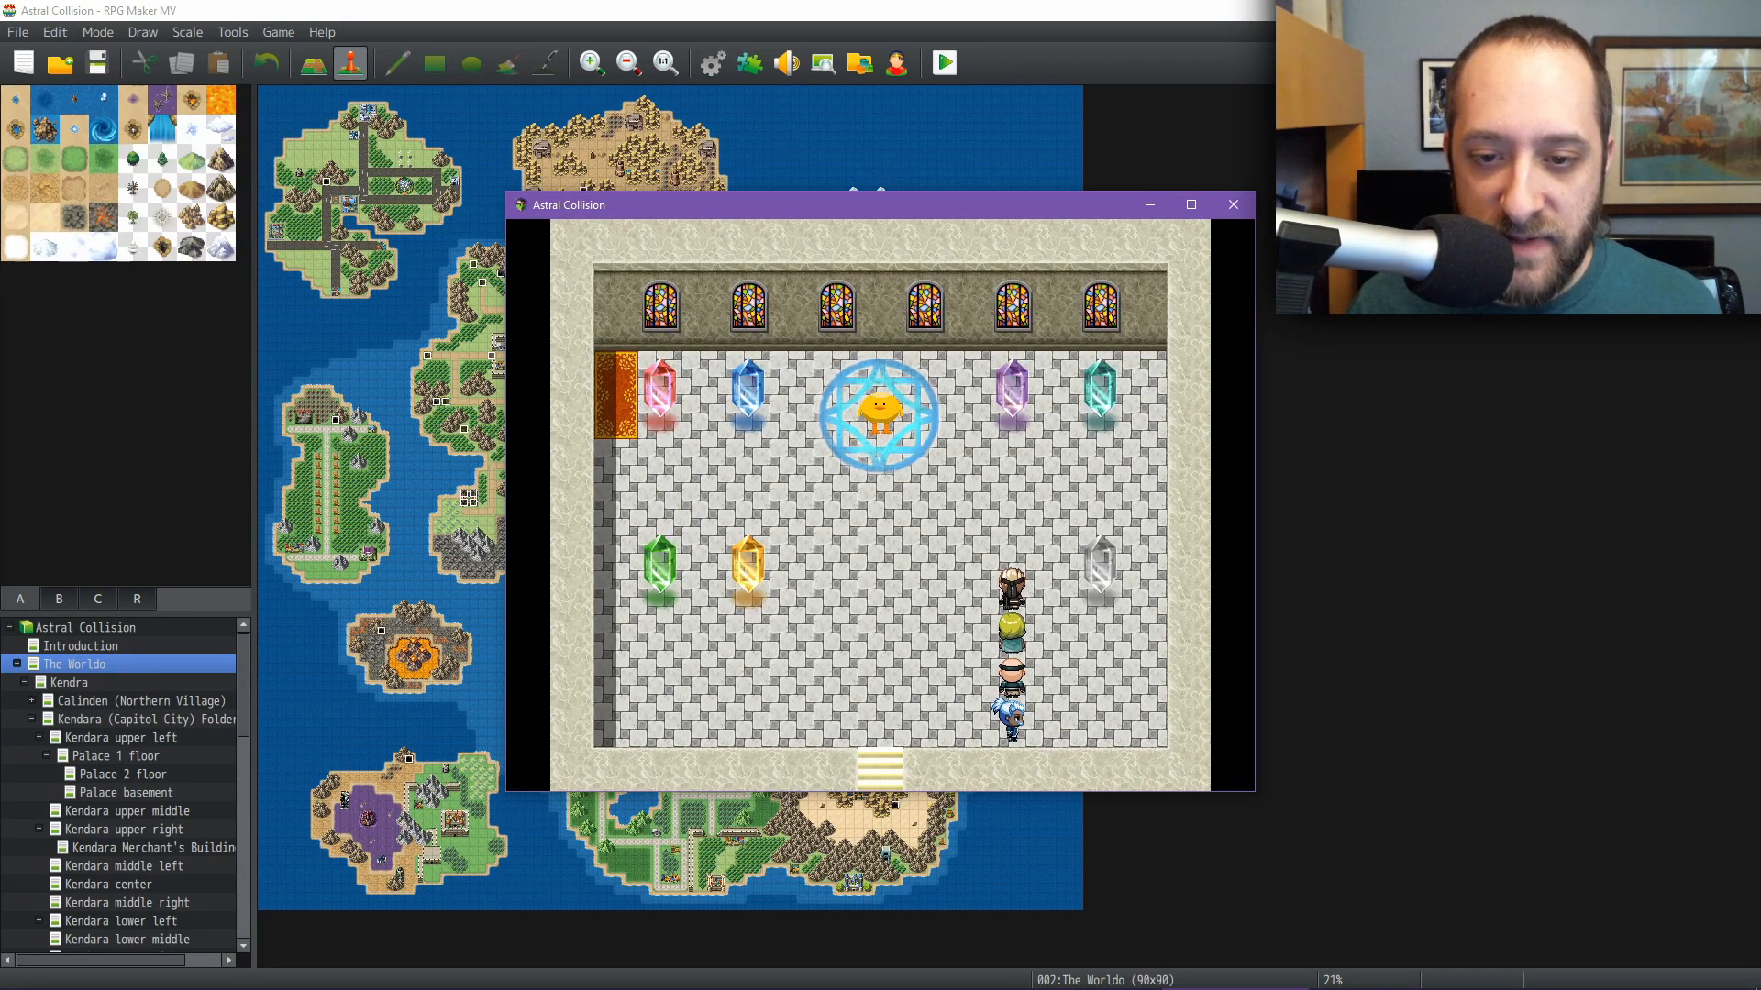
Look over the list of save files and leave it without saving
key(Escape)
key(Down)
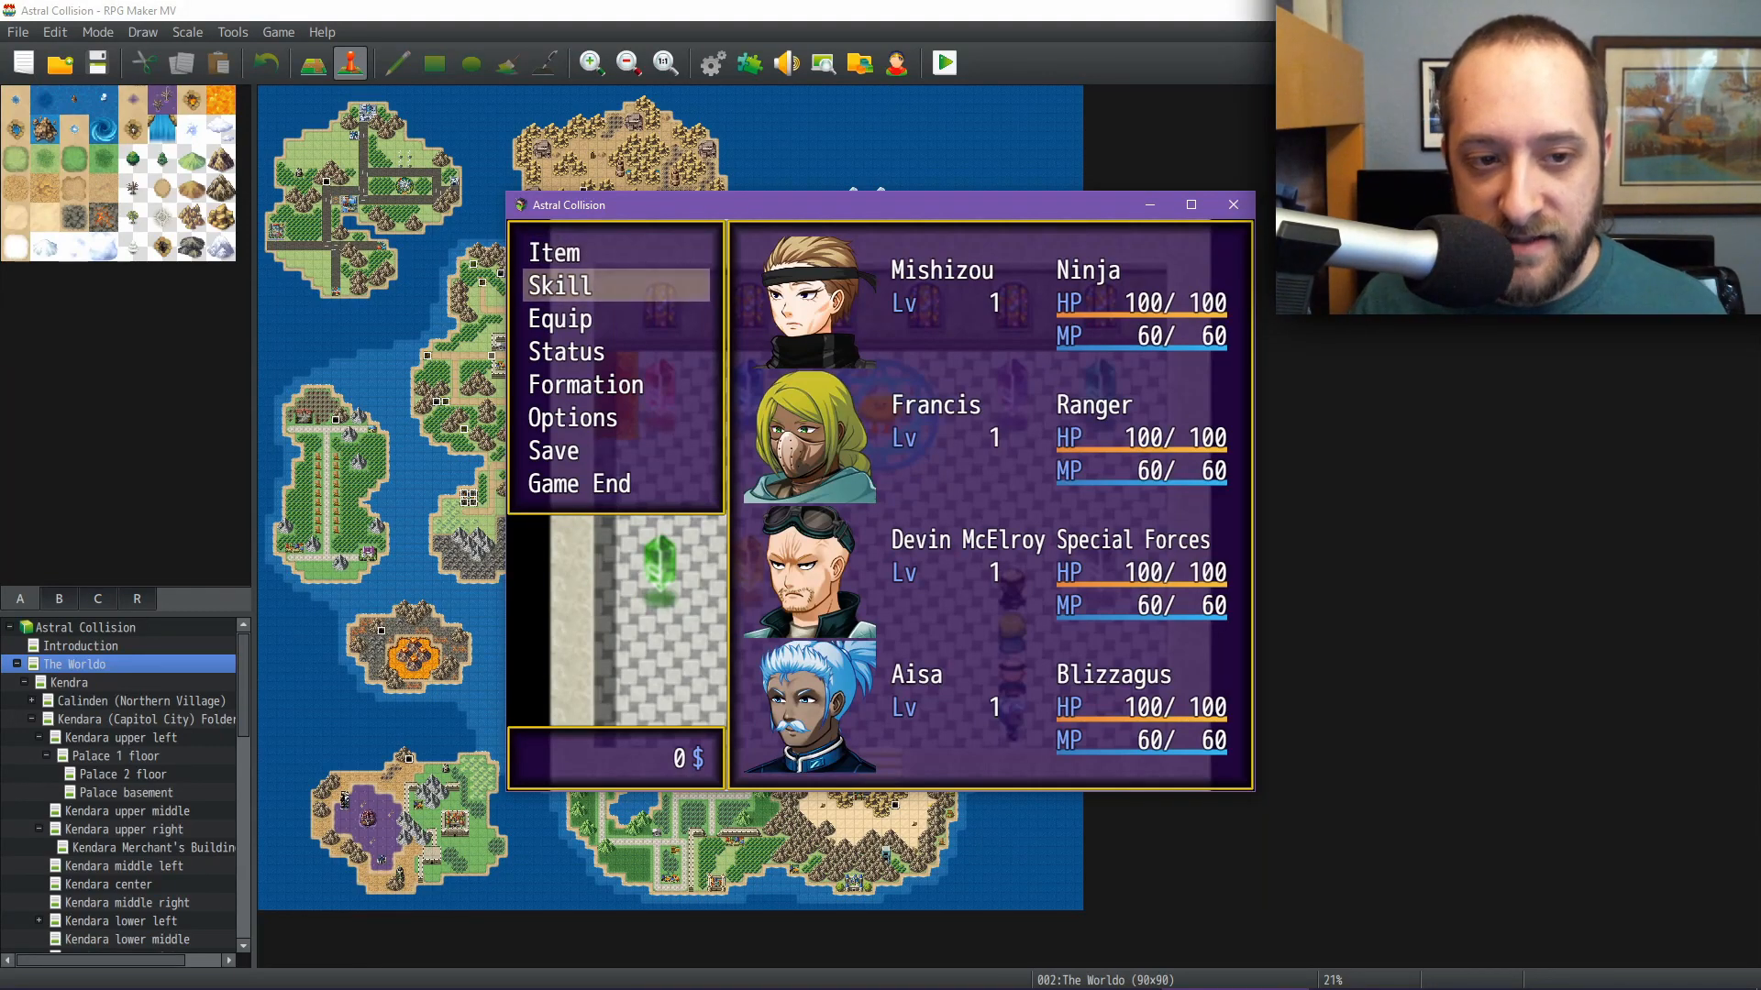
key(Down)
key(Up)
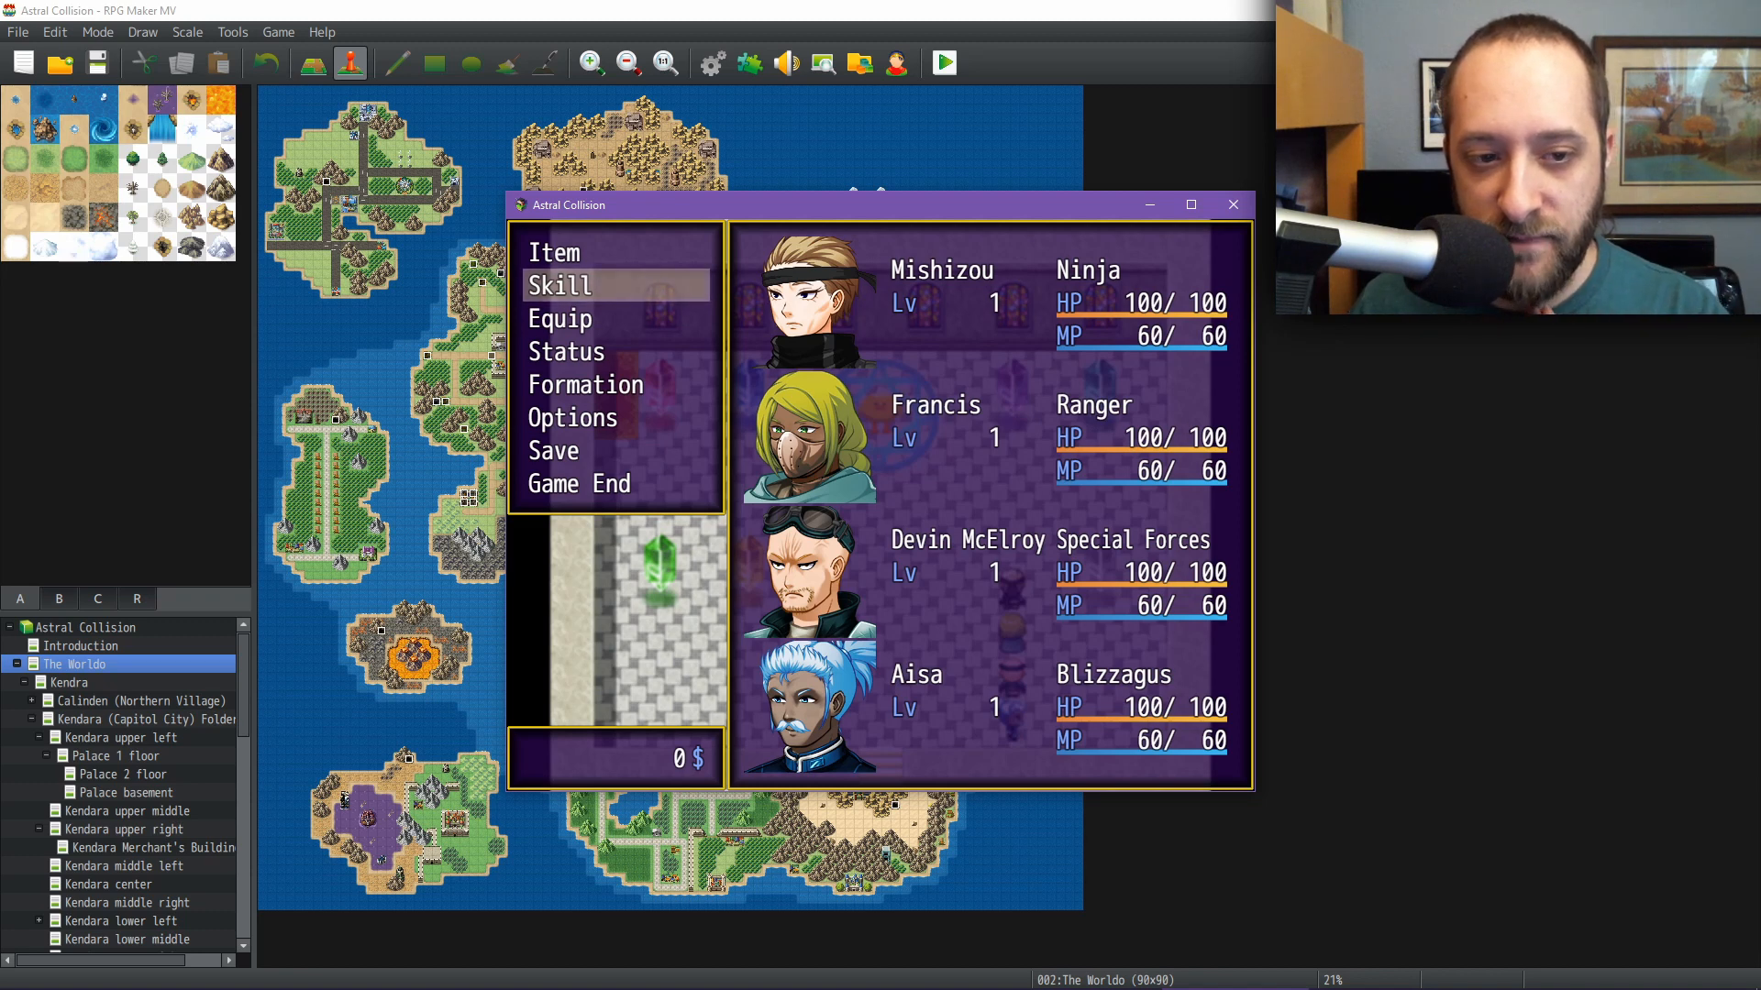
key(Down)
key(Down)
key(Down)
key(Down)
key(Down)
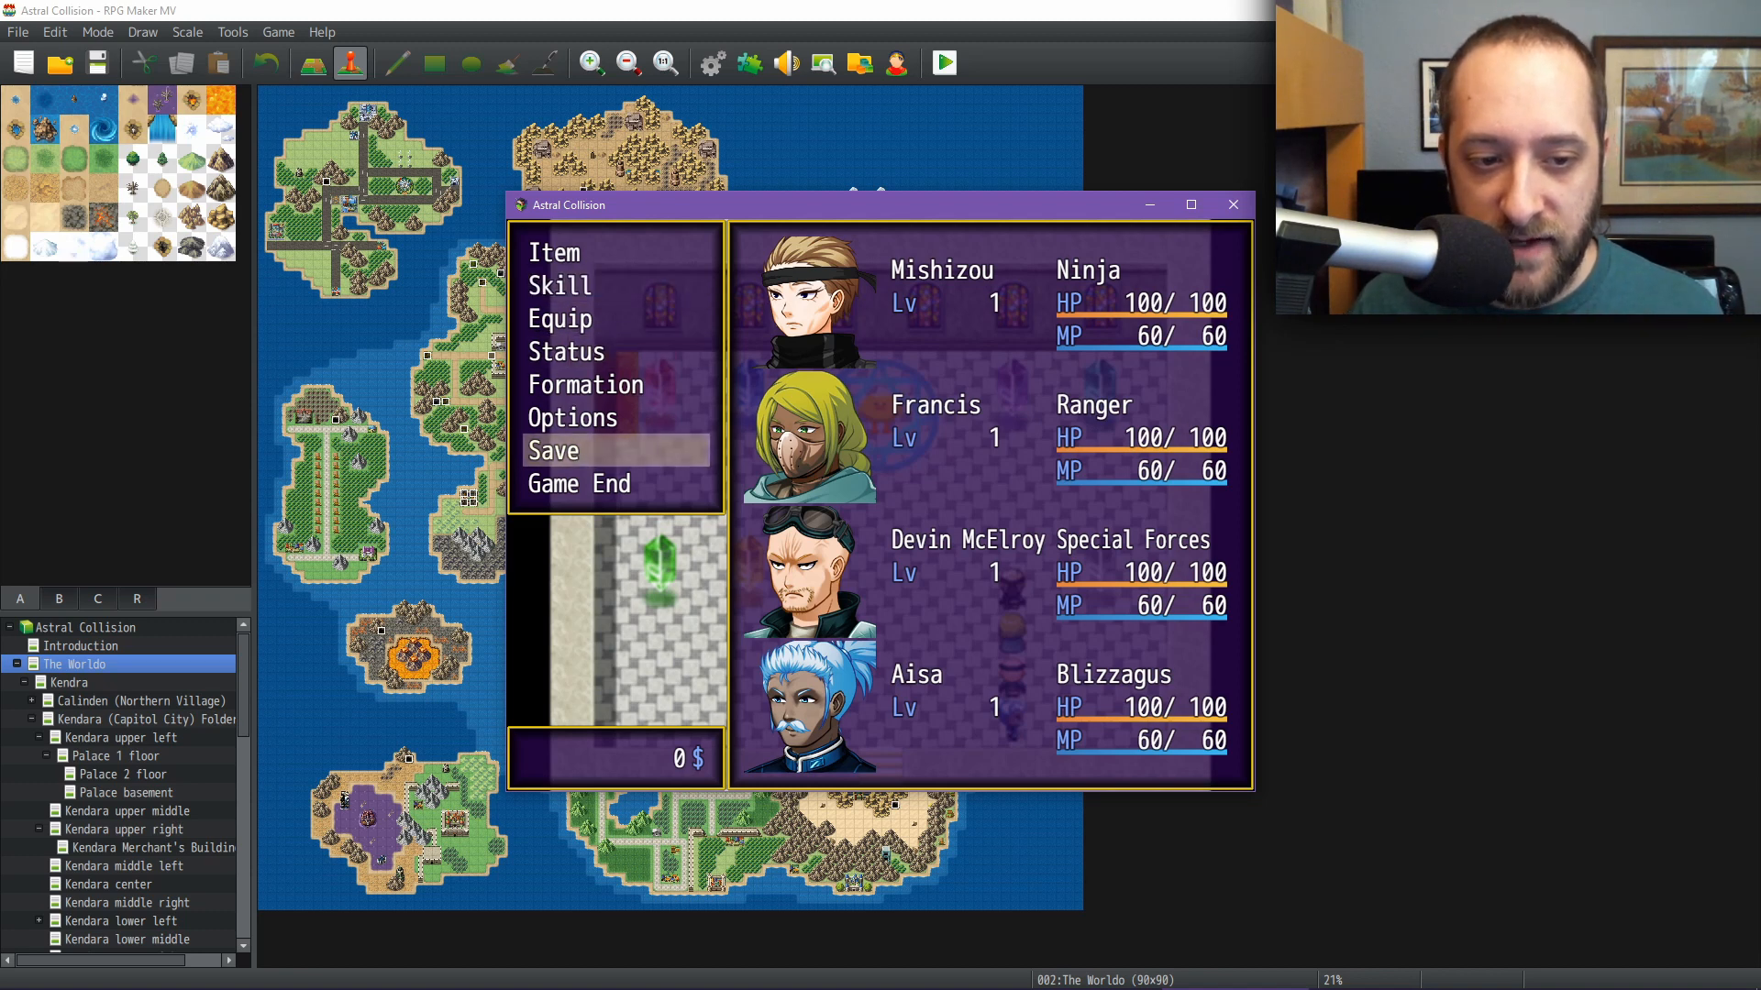
key(Return)
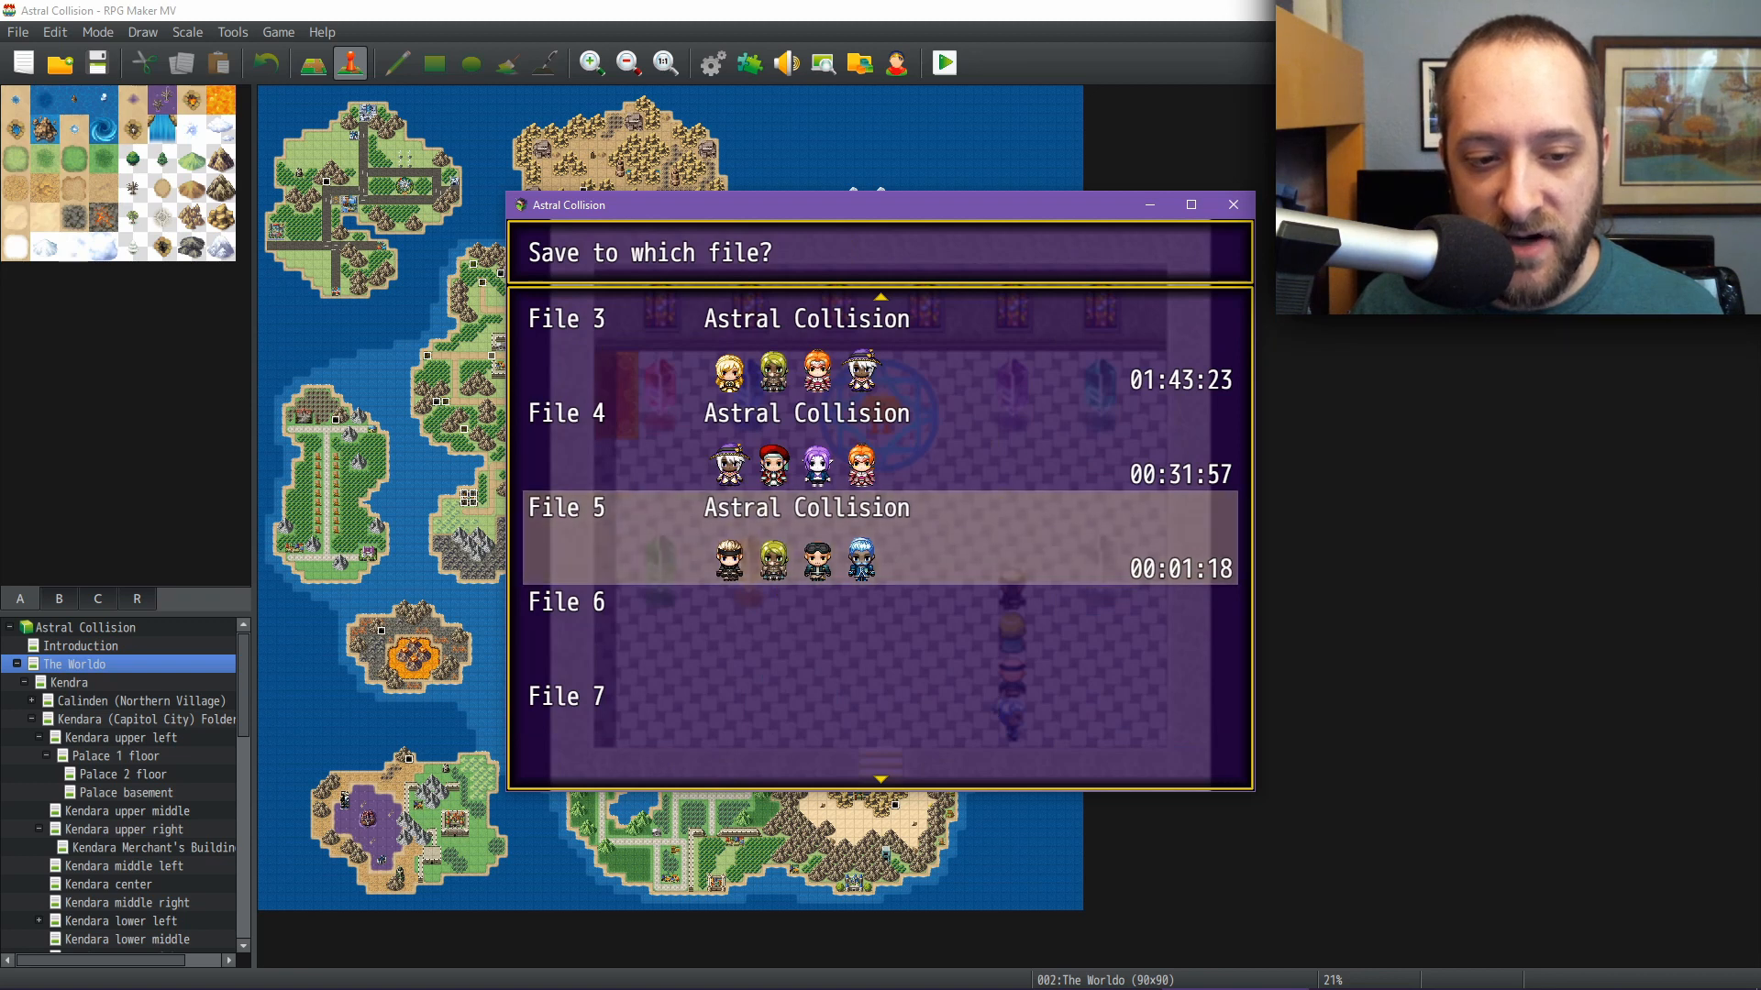
key(Escape)
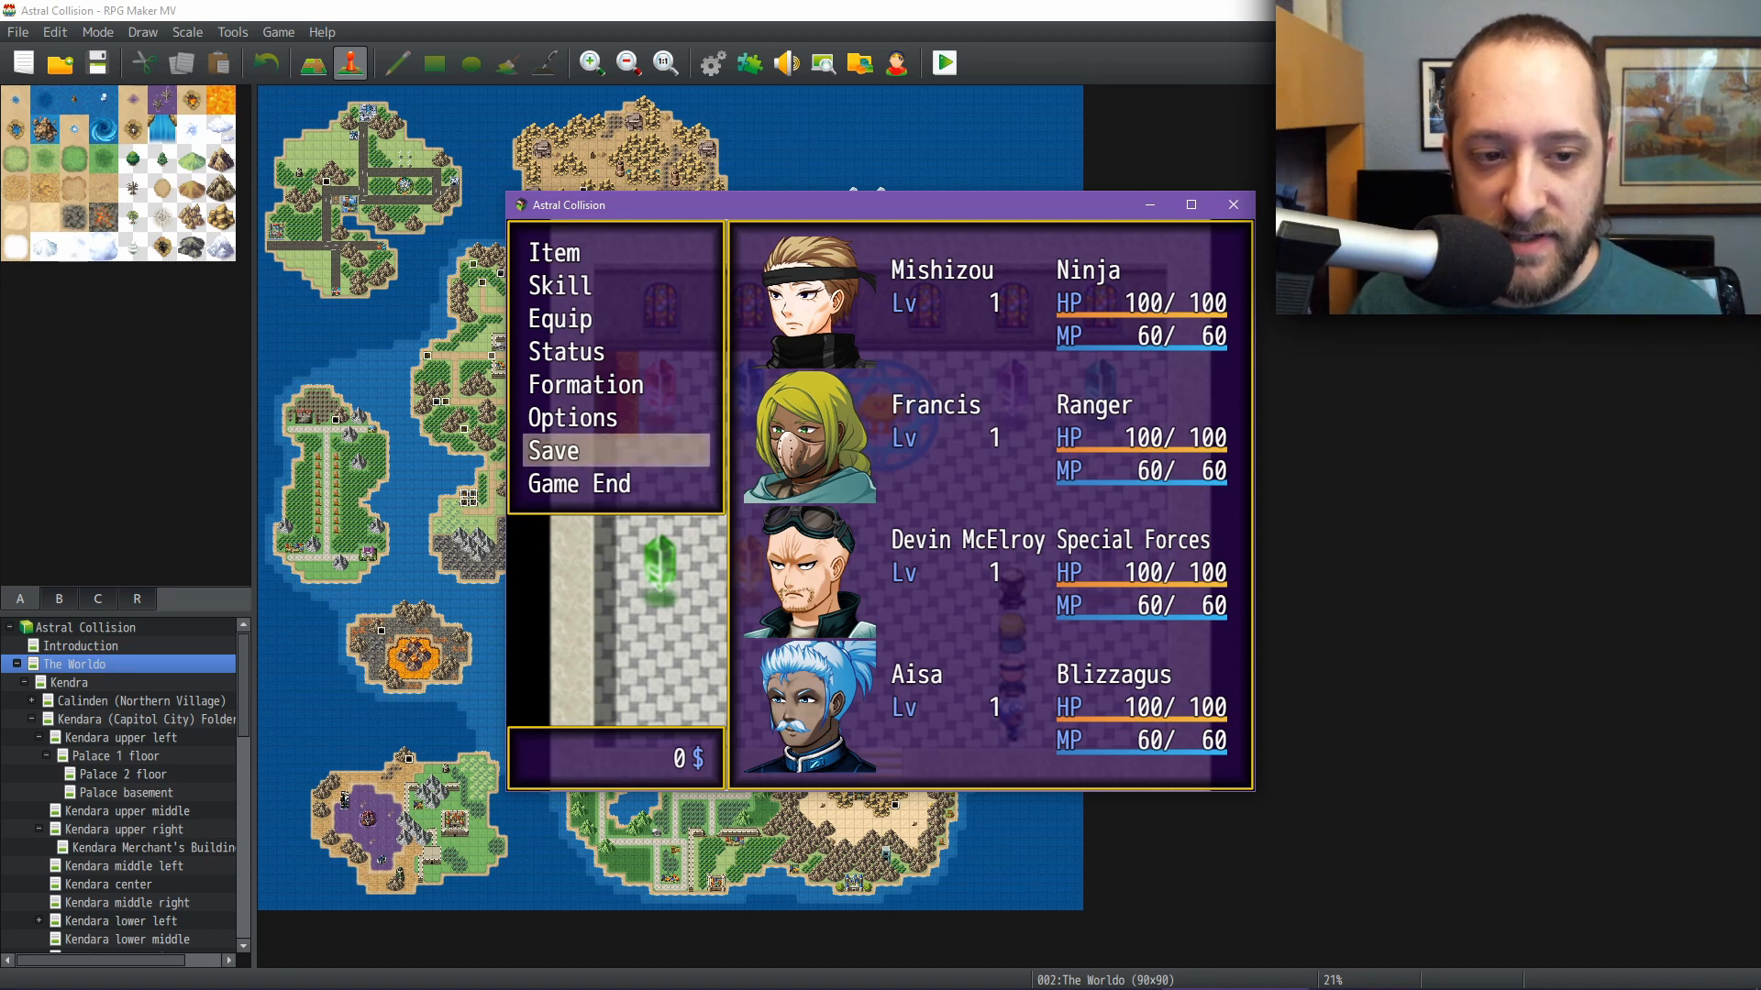
Read the description of the Faded Divine Mercy in the armor inventory
key(Up)
key(Up)
key(Up)
key(Up)
key(Up)
key(Up)
key(Return)
key(Right)
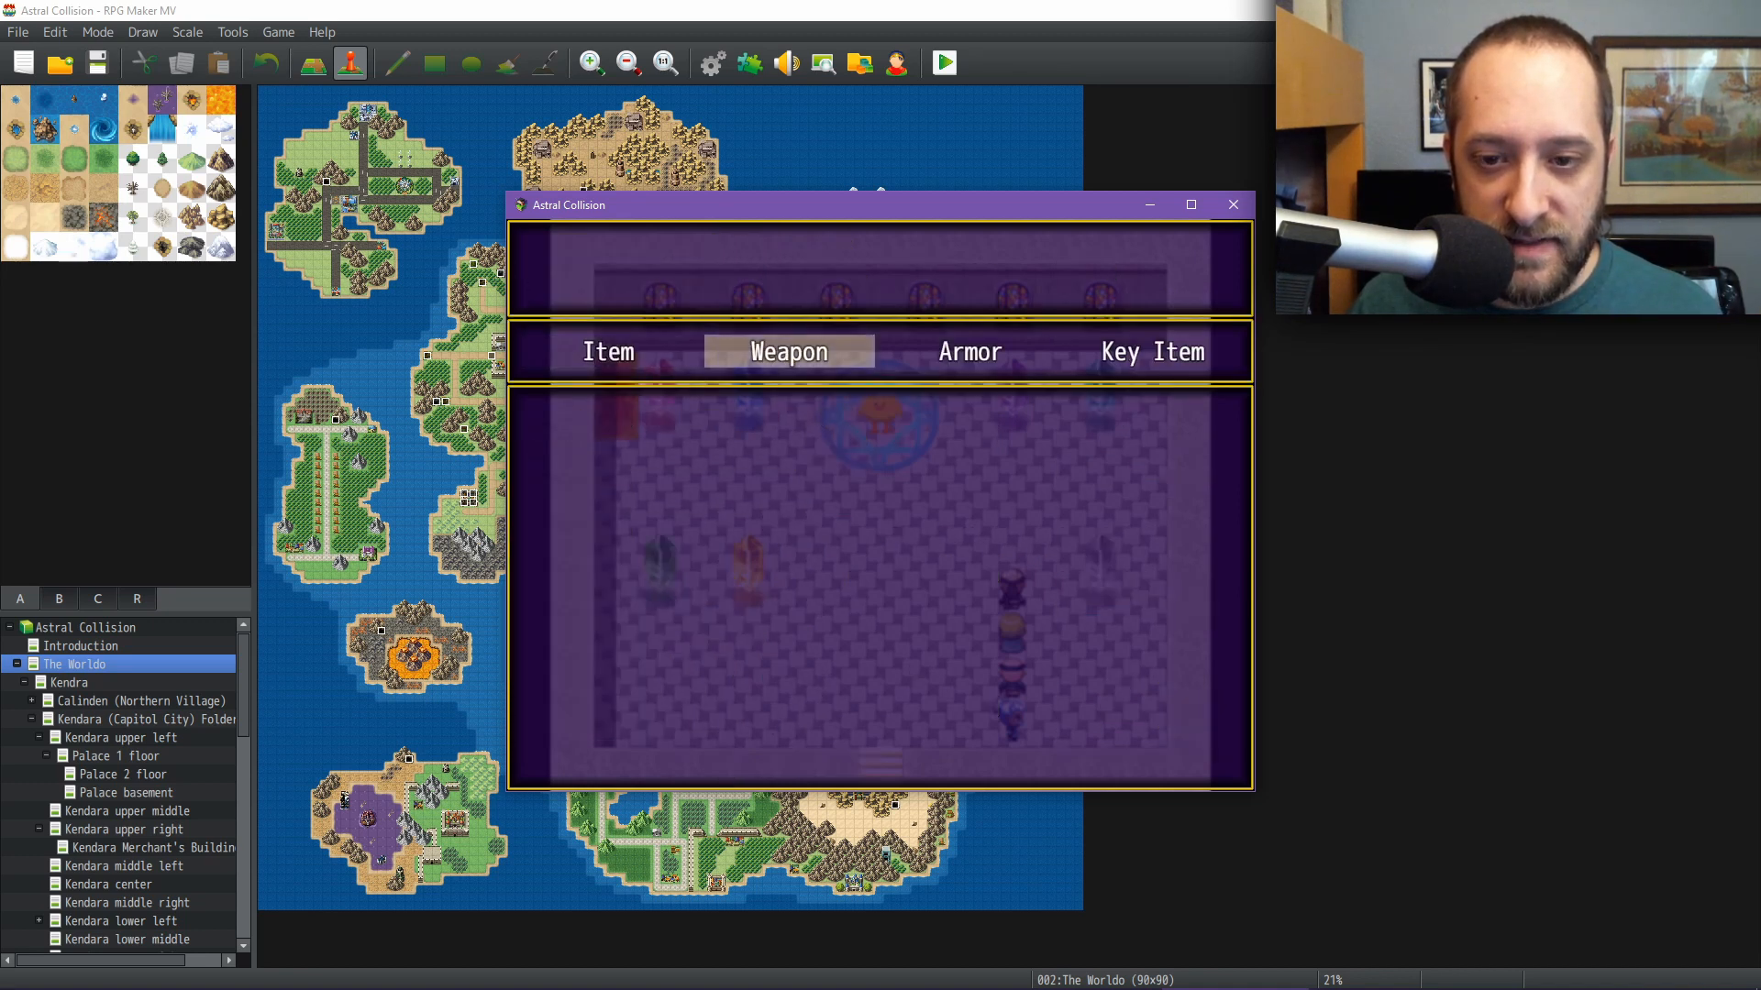
key(Right)
key(Return)
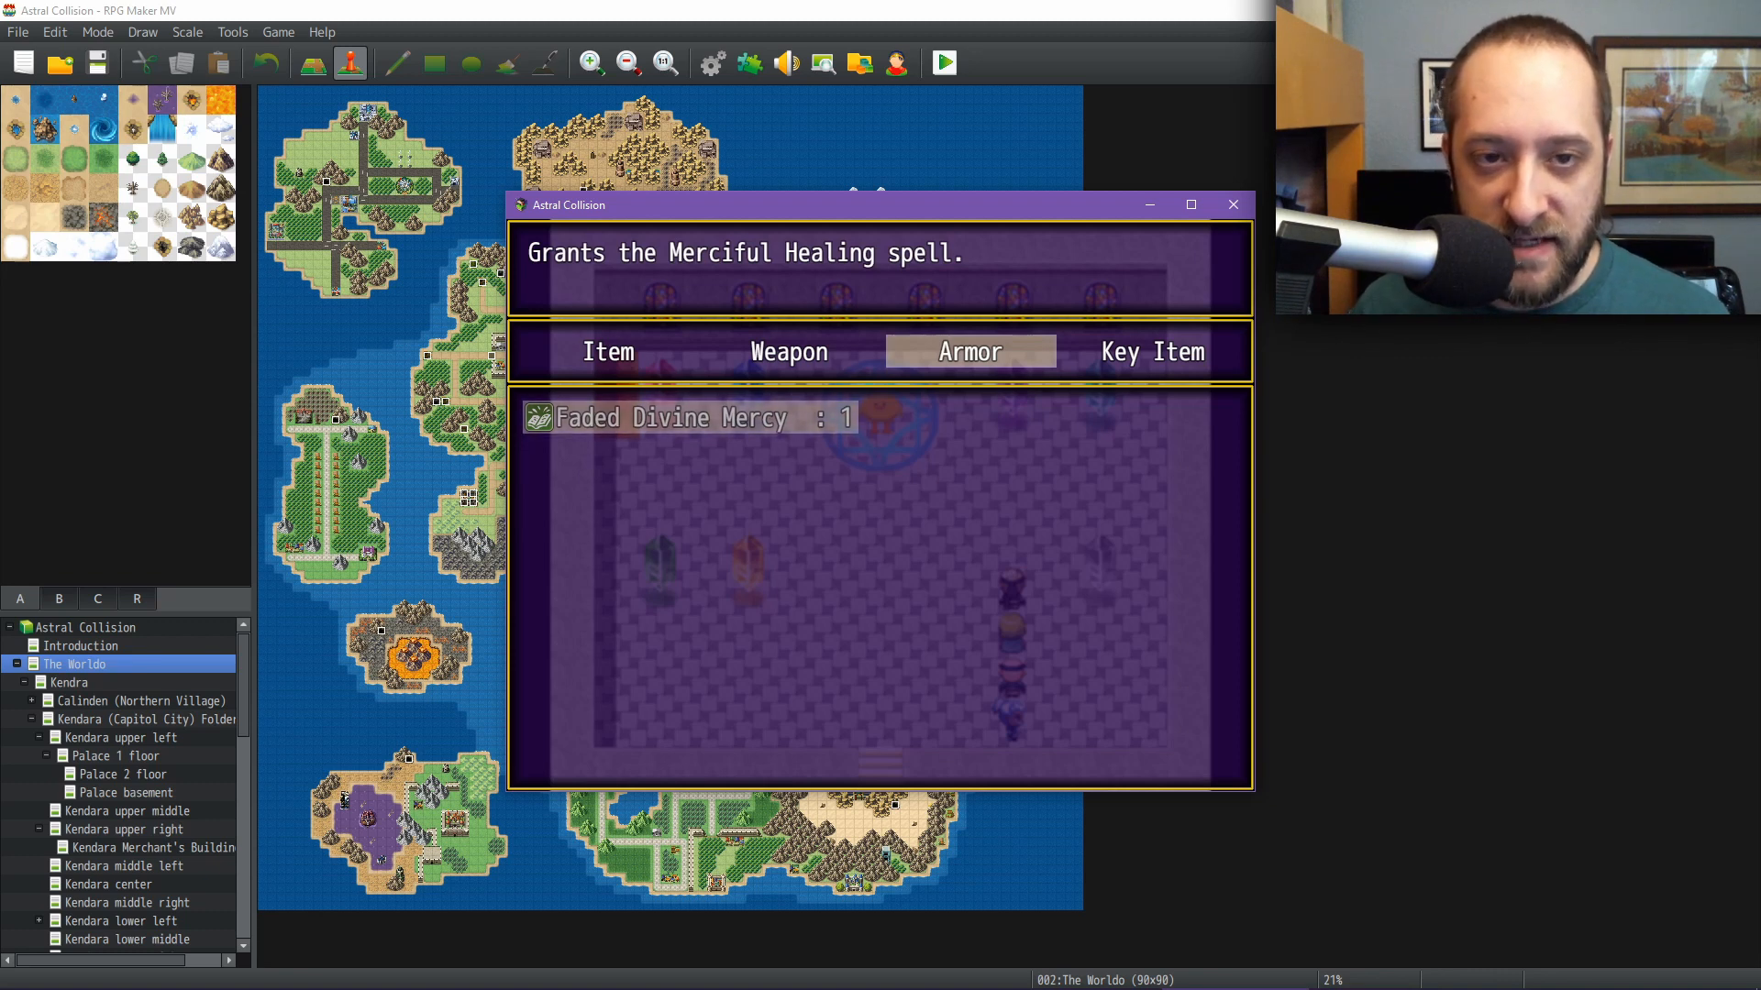
Open the database's skill list and read through the full damage formula of the Smite skill
click(713, 66)
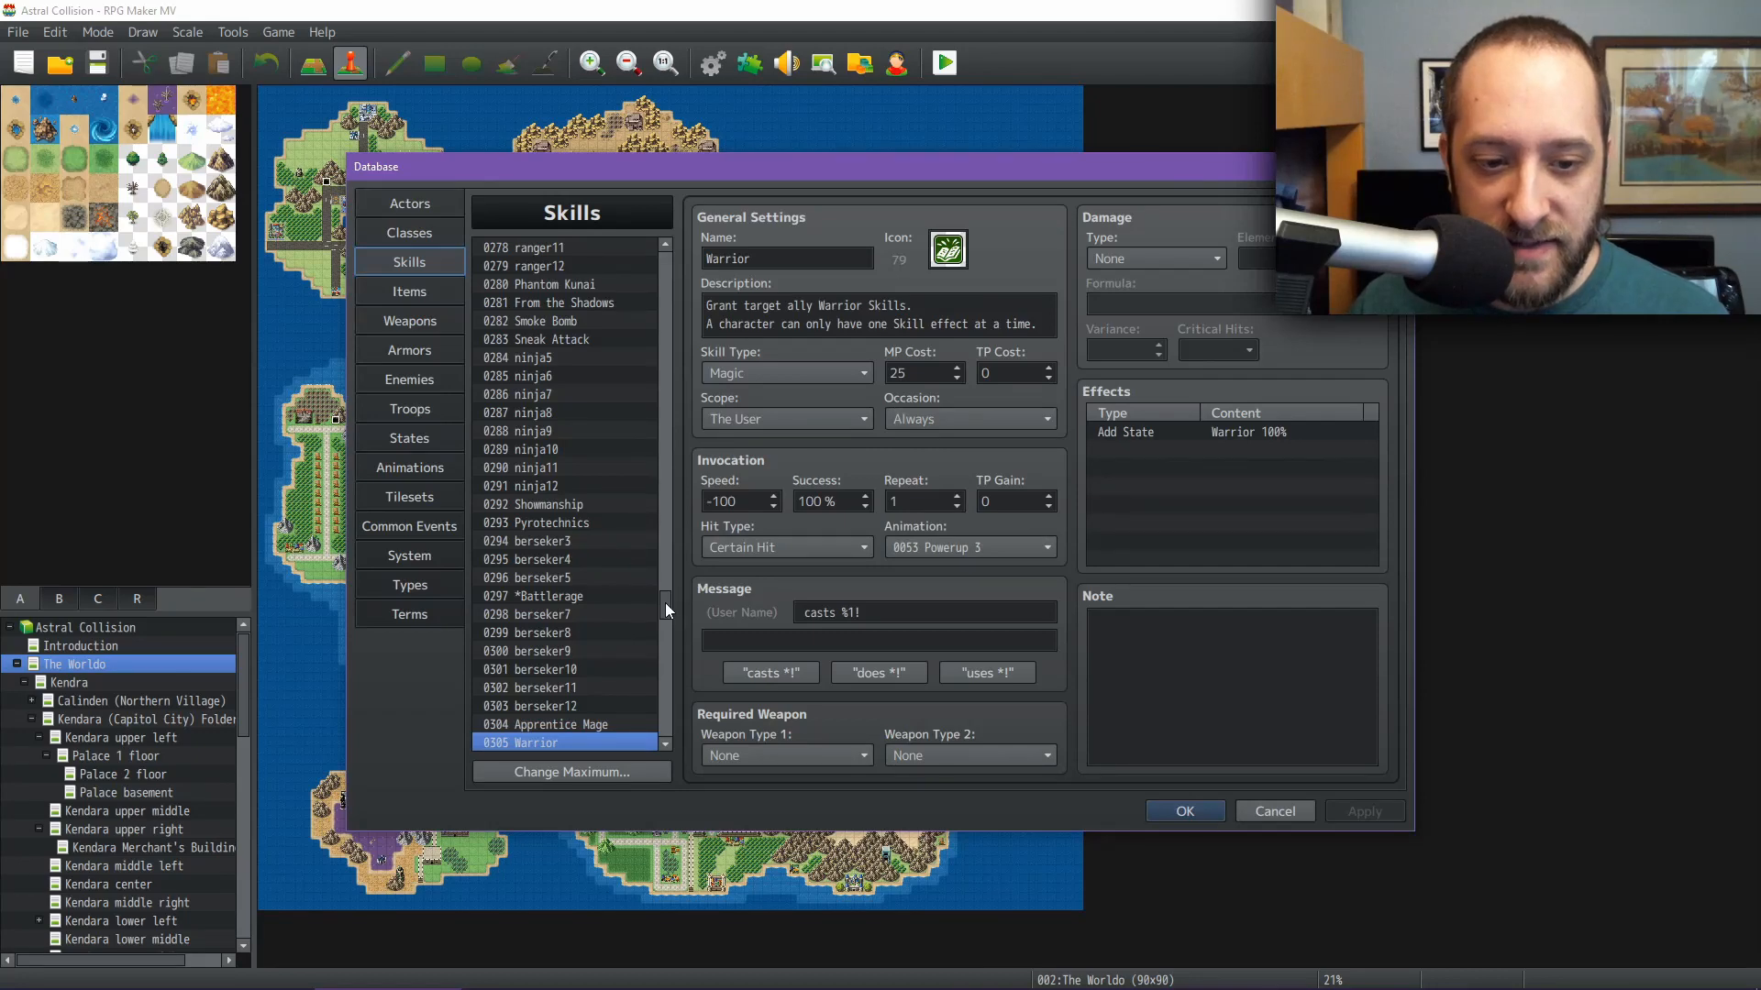
drag(664, 603, 679, 263)
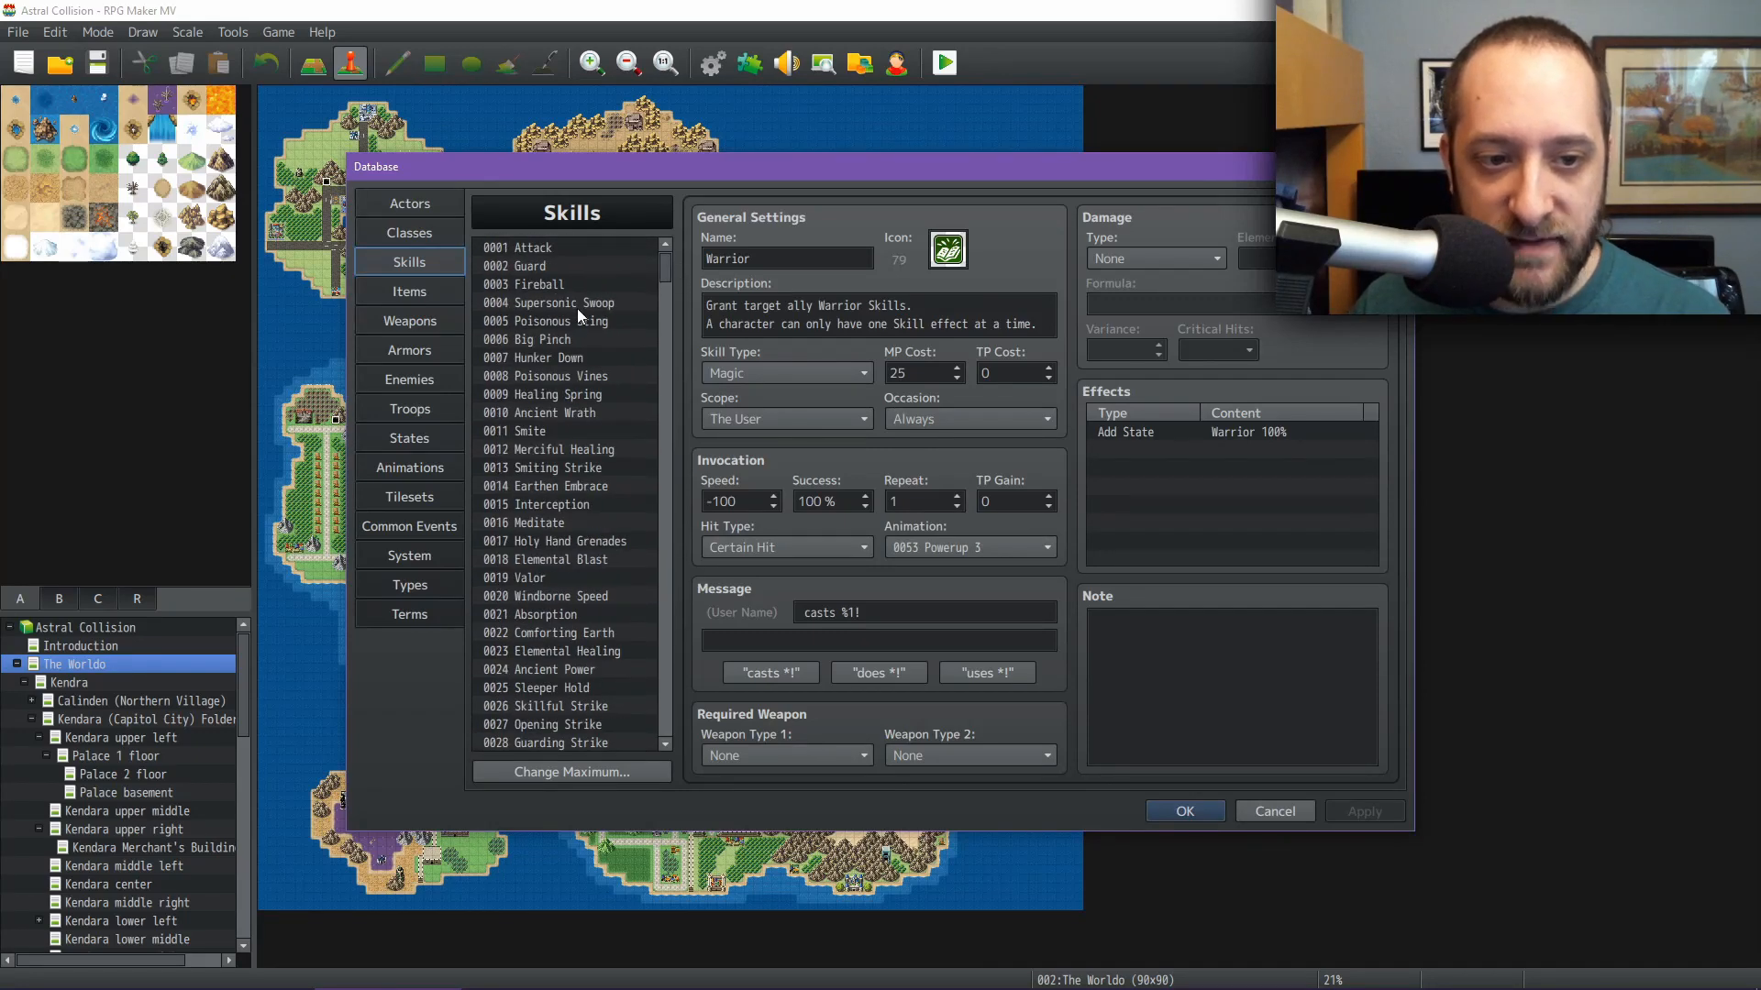
click(553, 430)
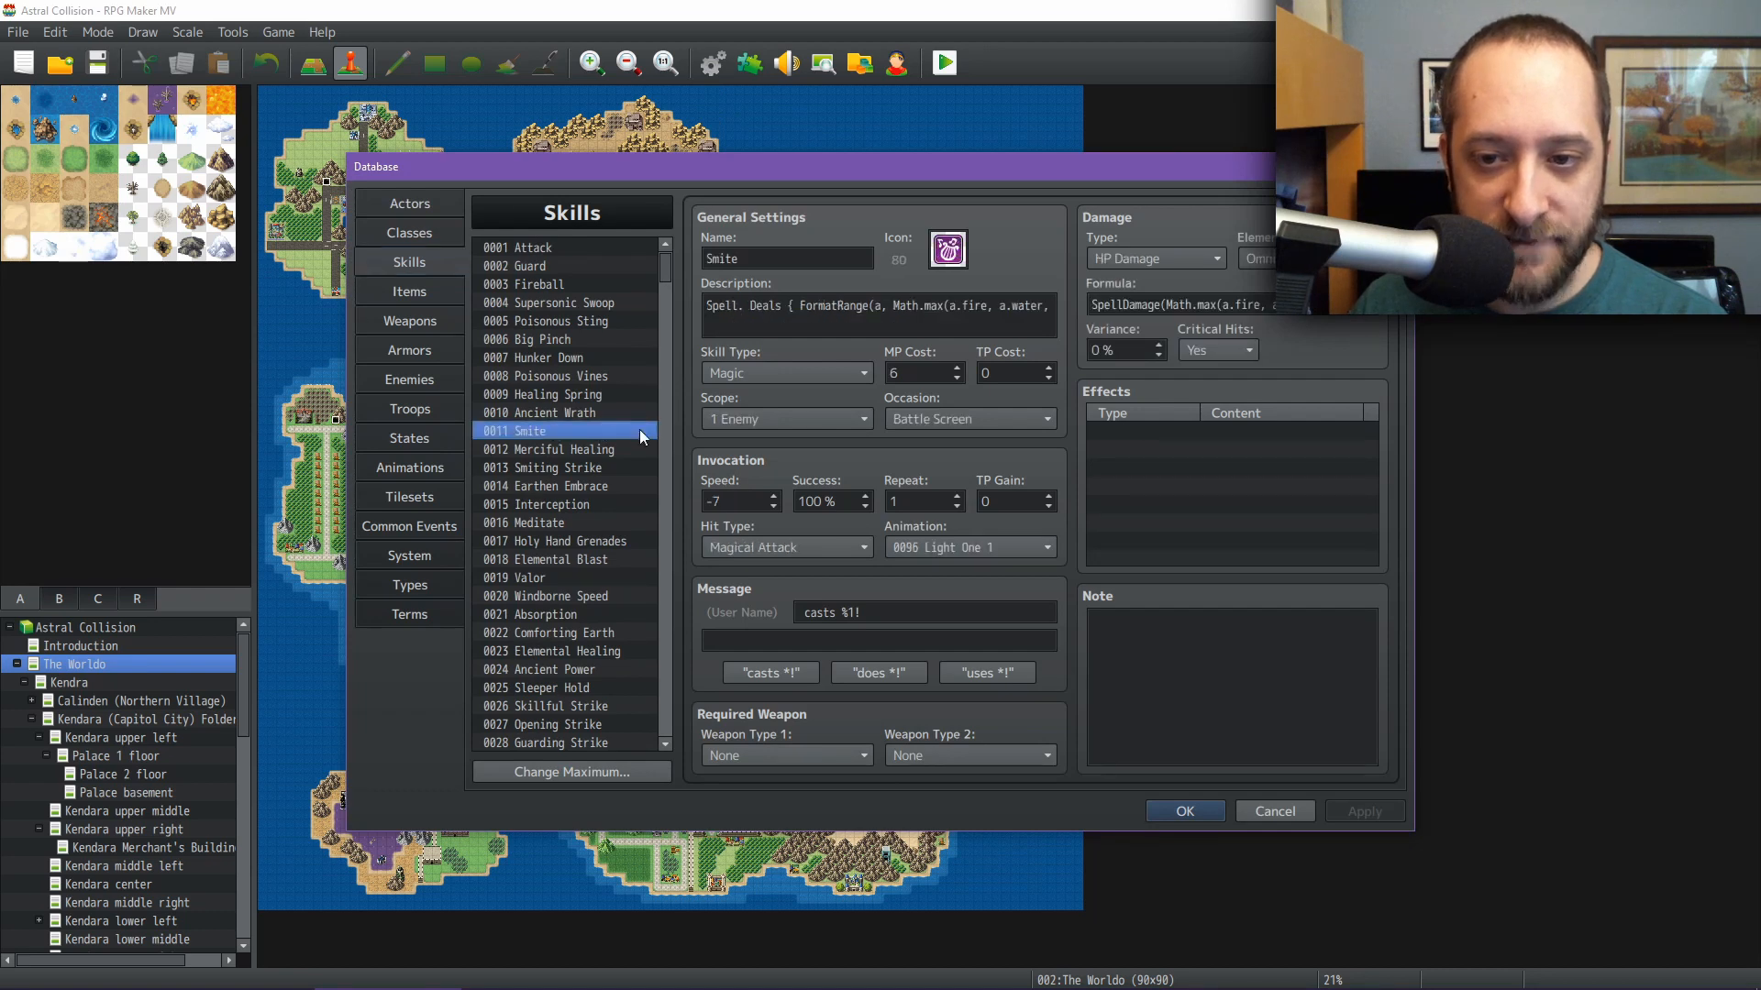
click(1177, 308)
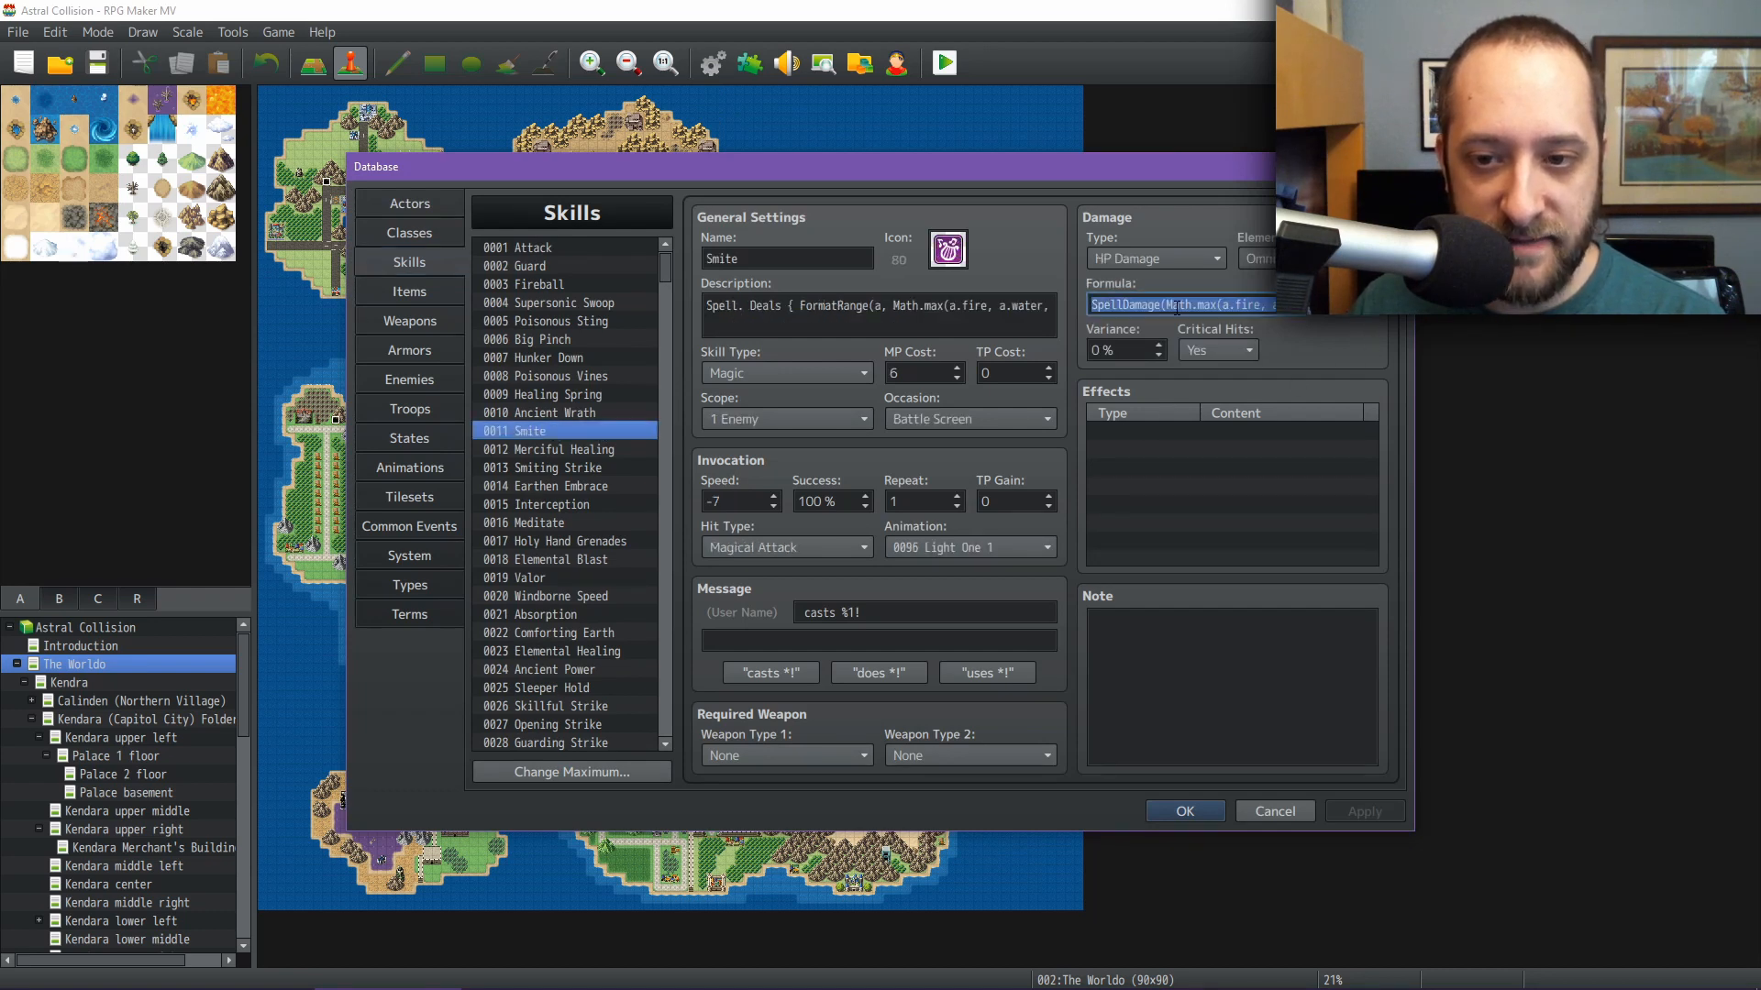
key(End)
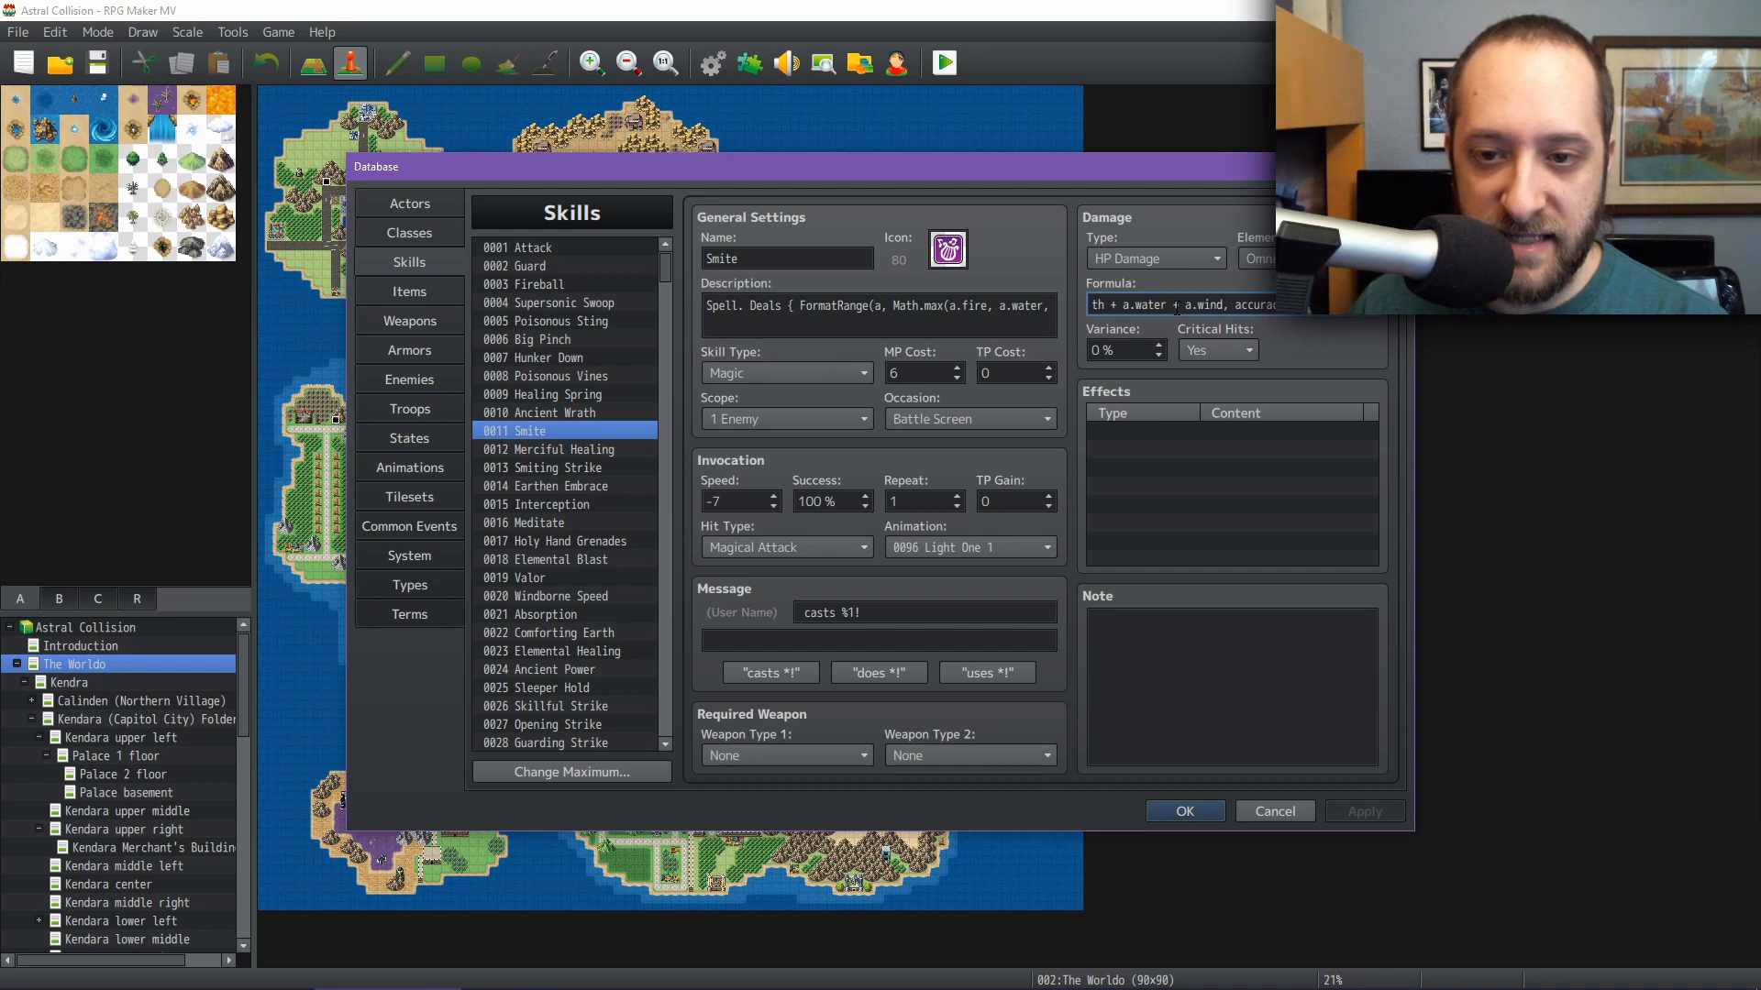
key(Home)
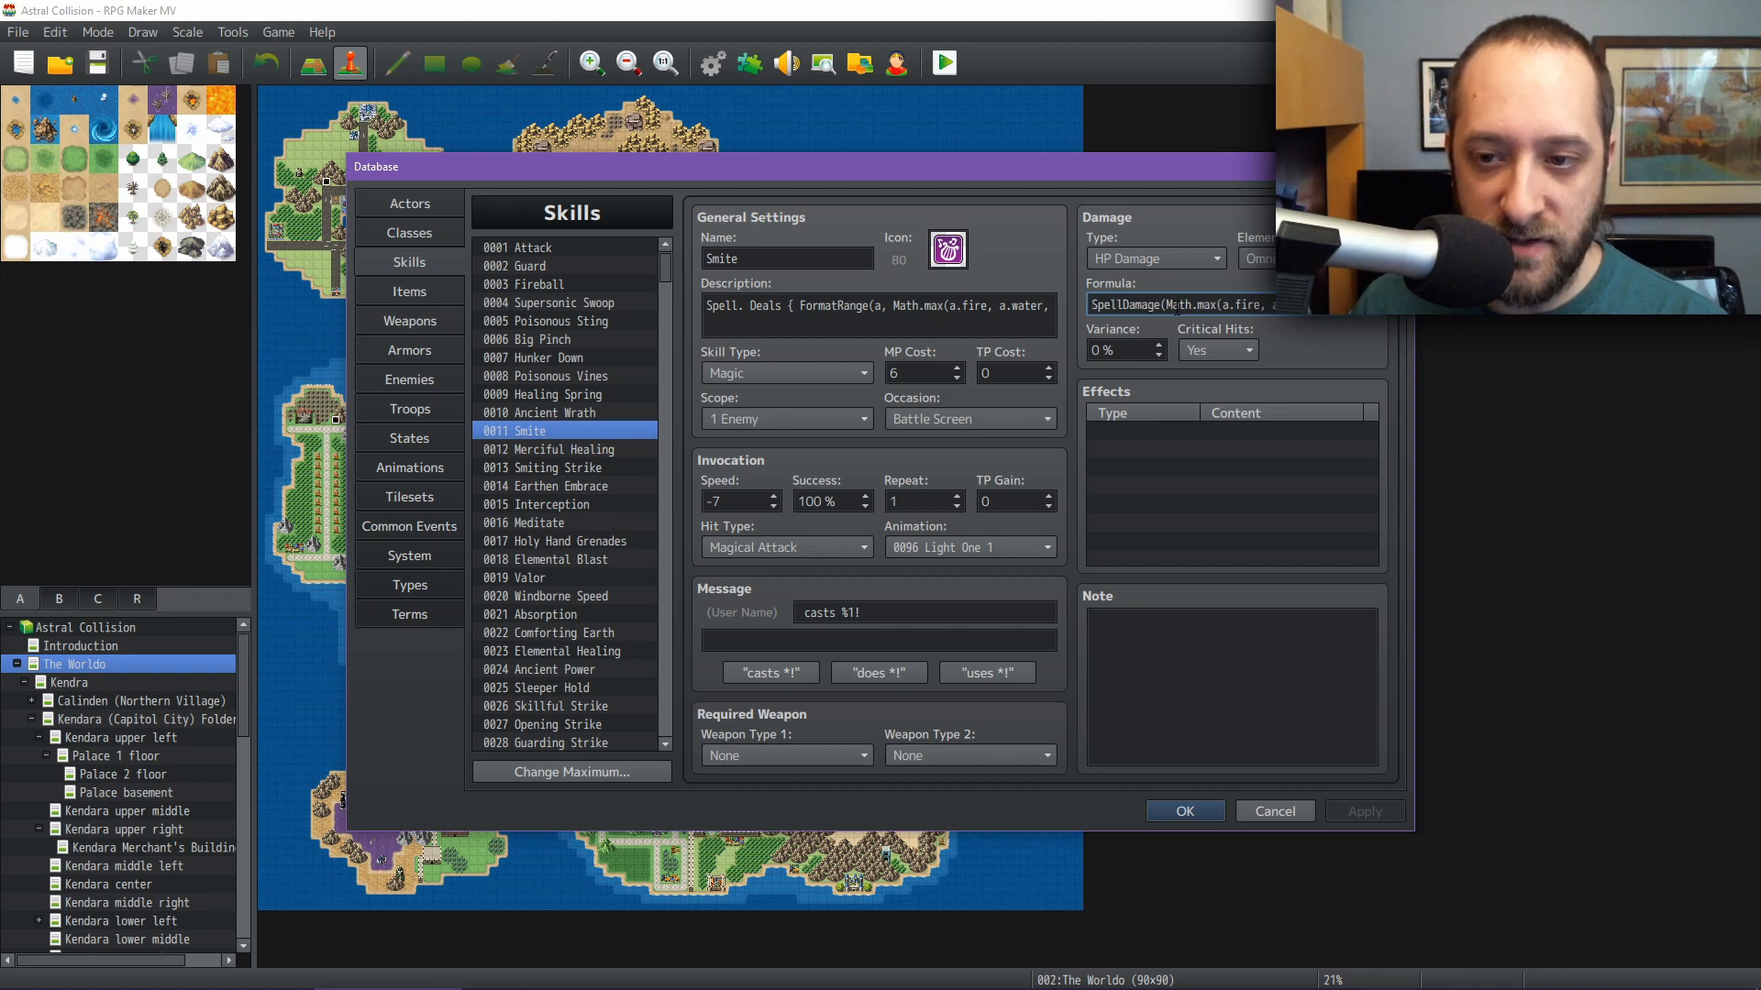
key(End)
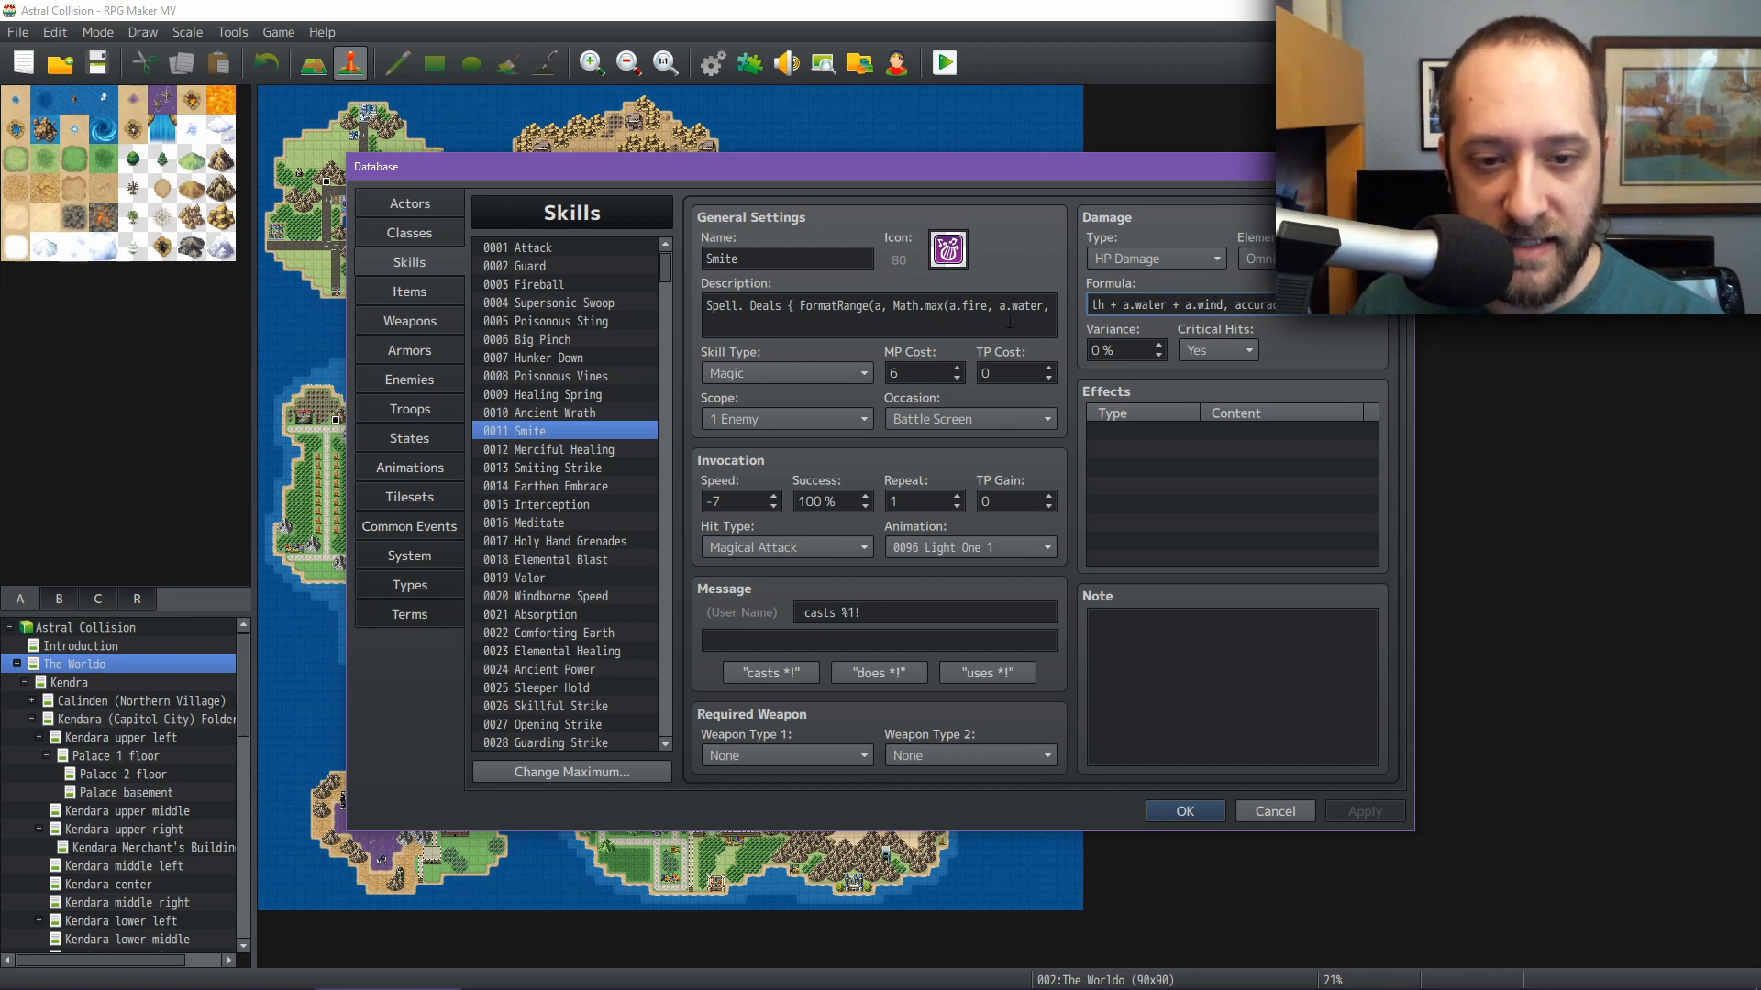
Examine the Merciful Healing skill's description and read its recovery formula through to the end
click(579, 449)
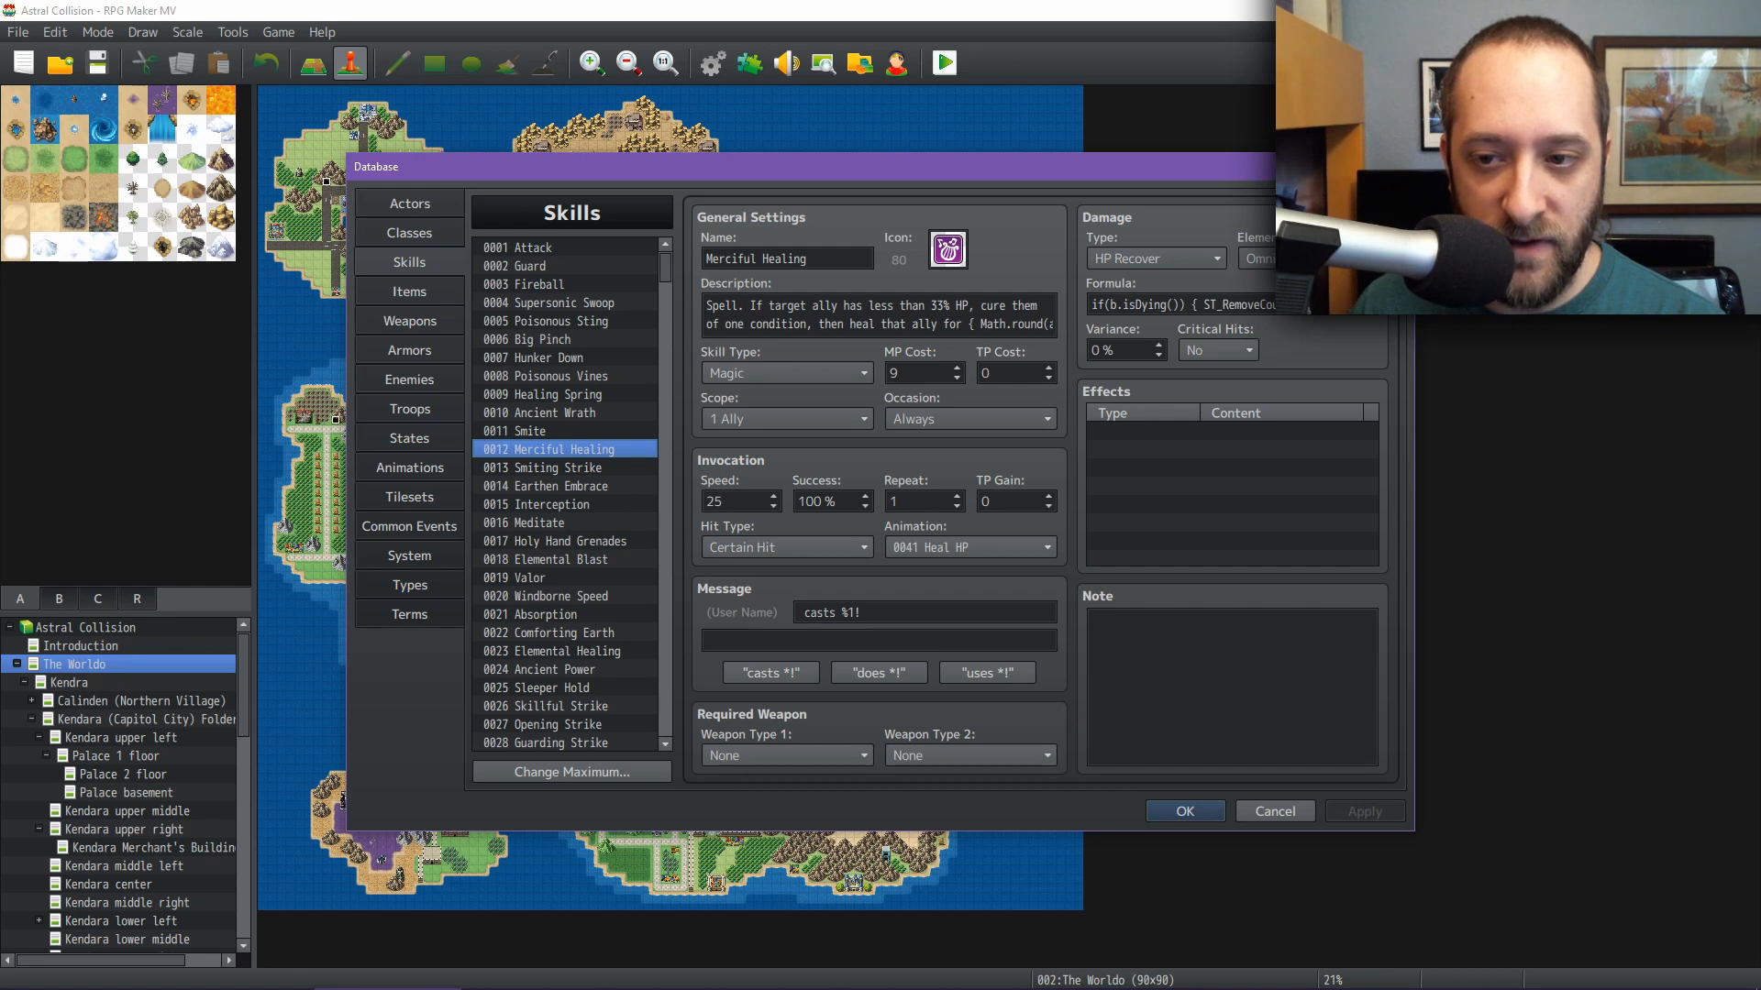
click(1321, 304)
key(End)
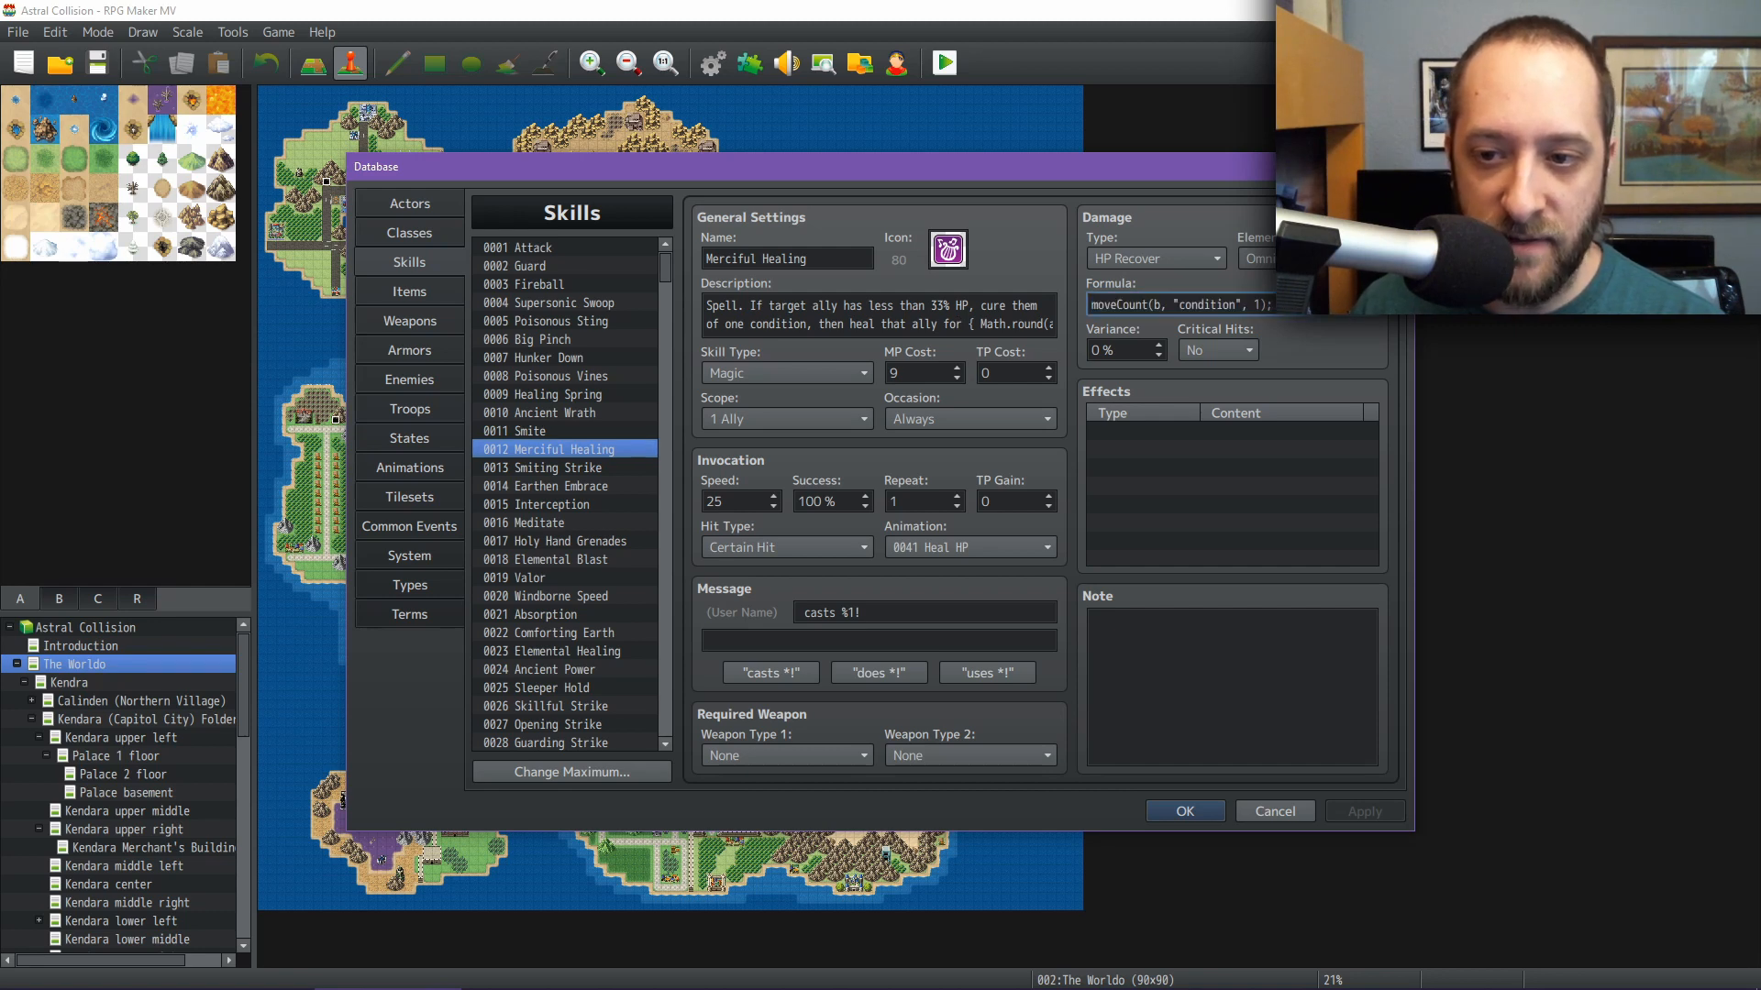
Switch to Notepad++ and highlight the combined element definitions, lightning through omni, in AC_Modifications.js
mouse_move(1082, 989)
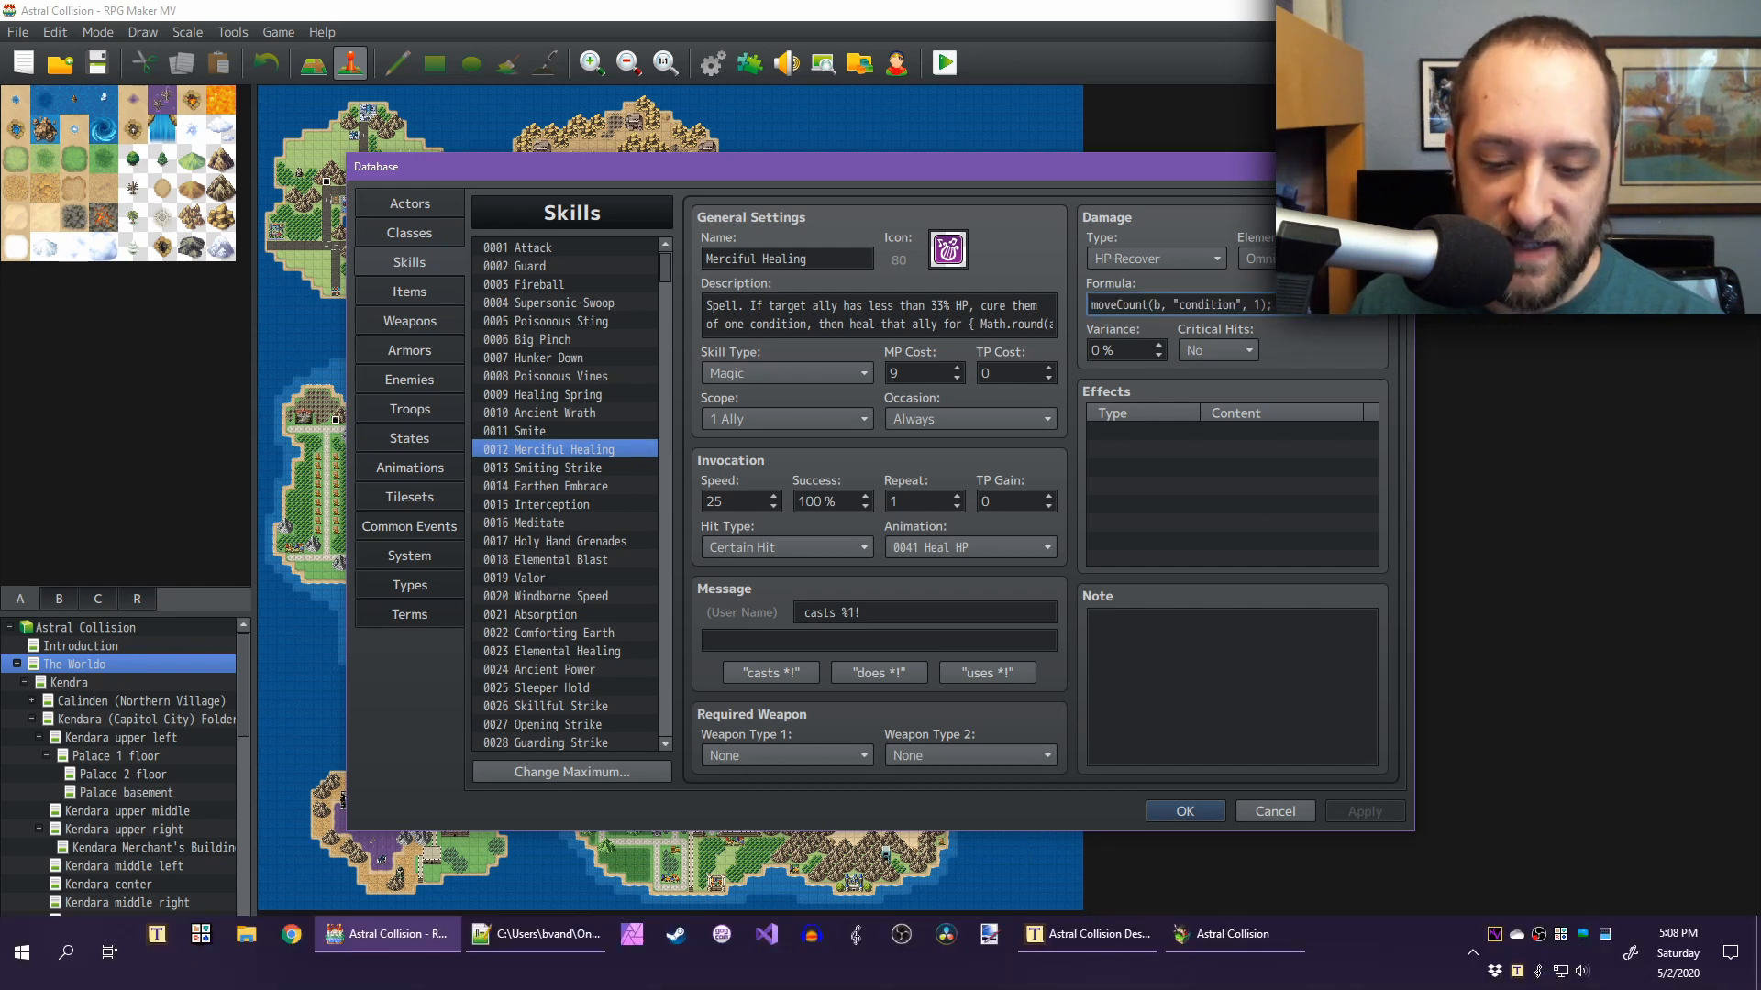
click(552, 954)
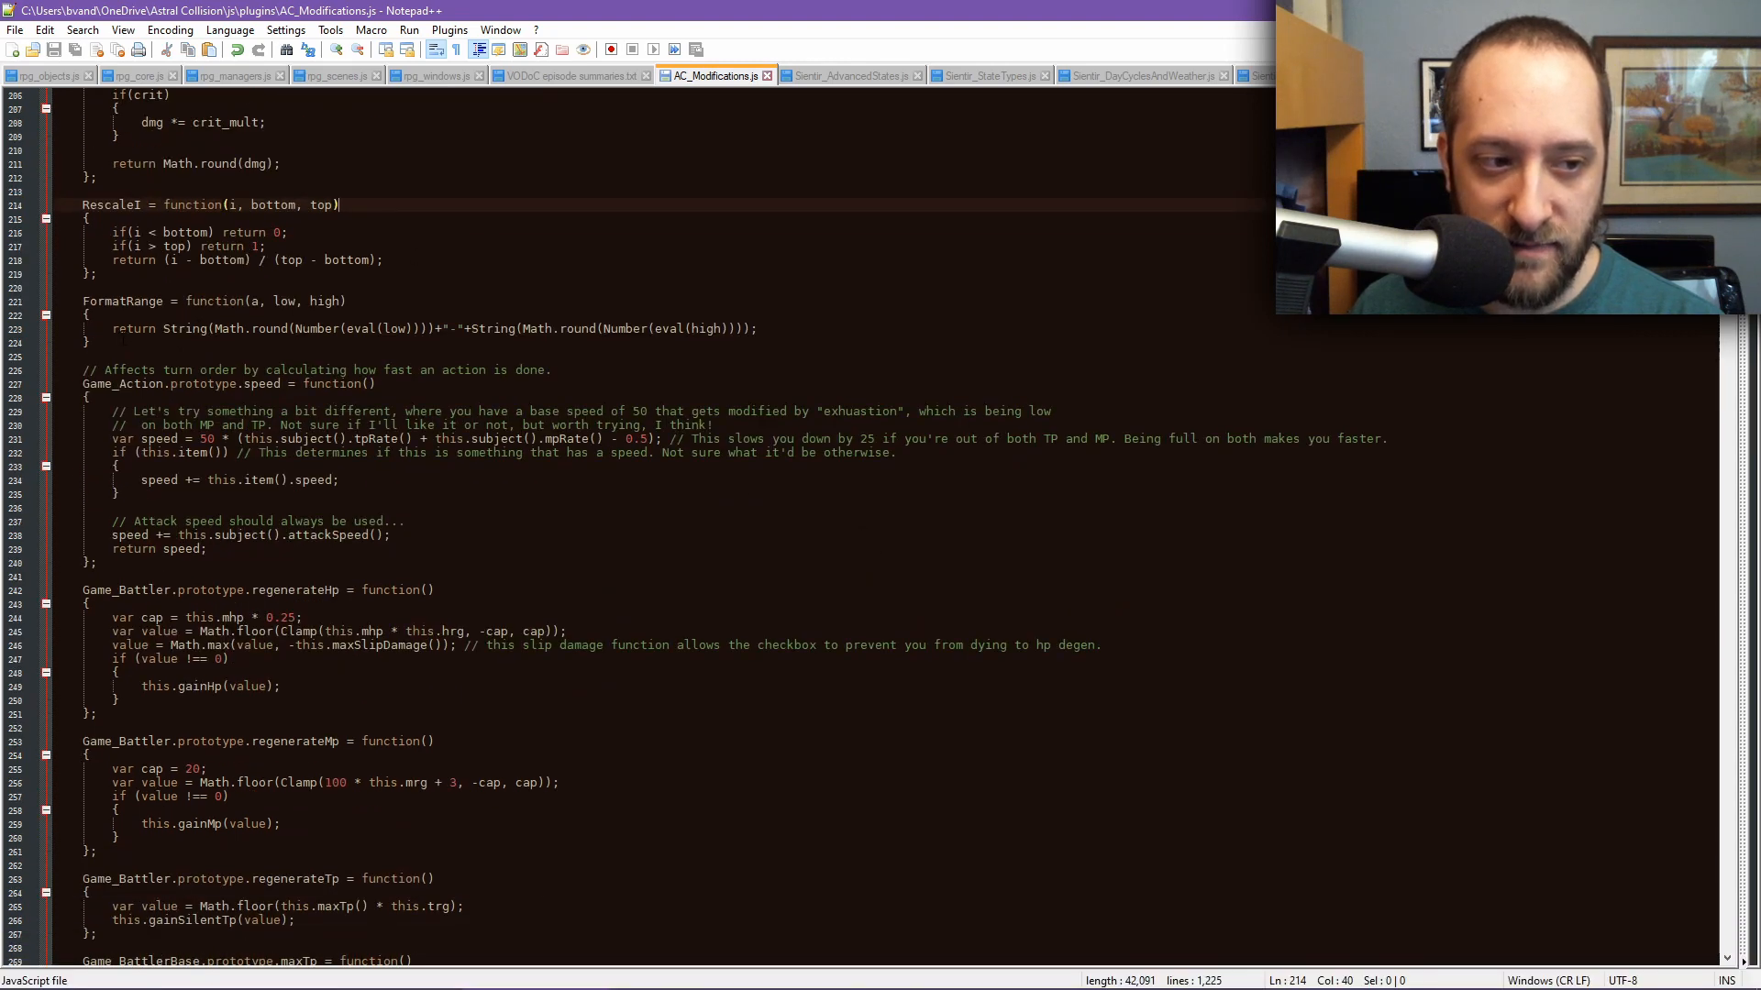
scroll(600, 469, down, 20)
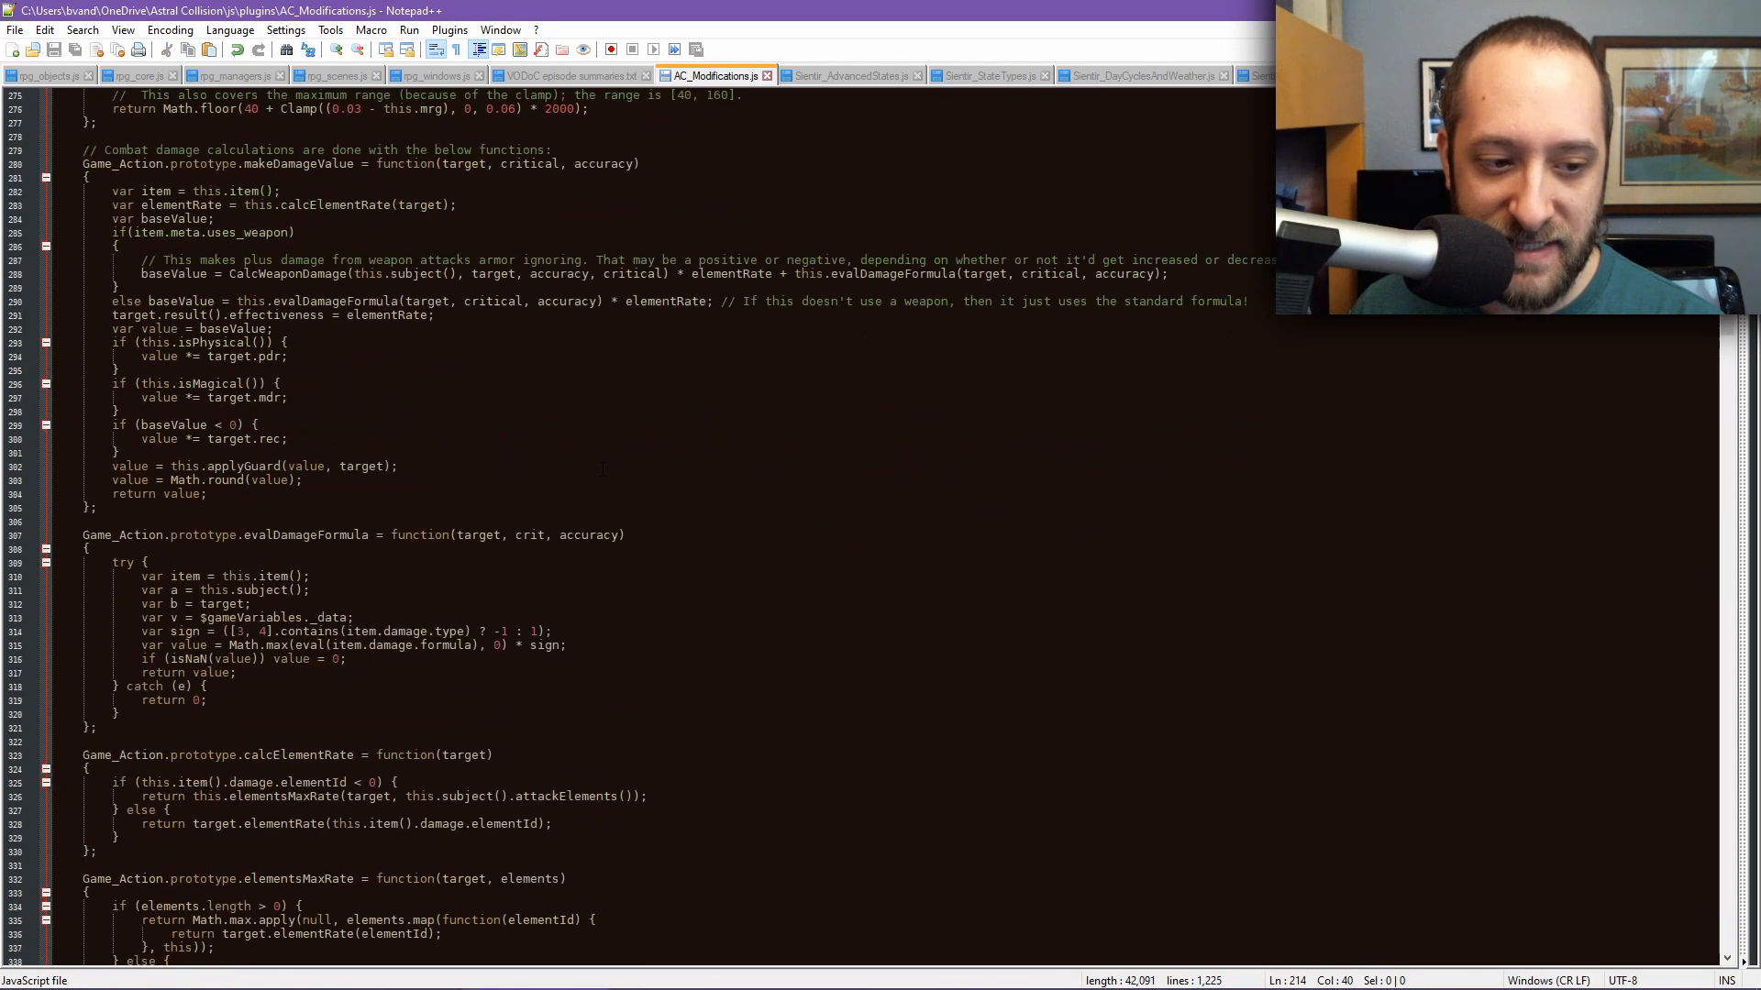
scroll(603, 469, down, 20)
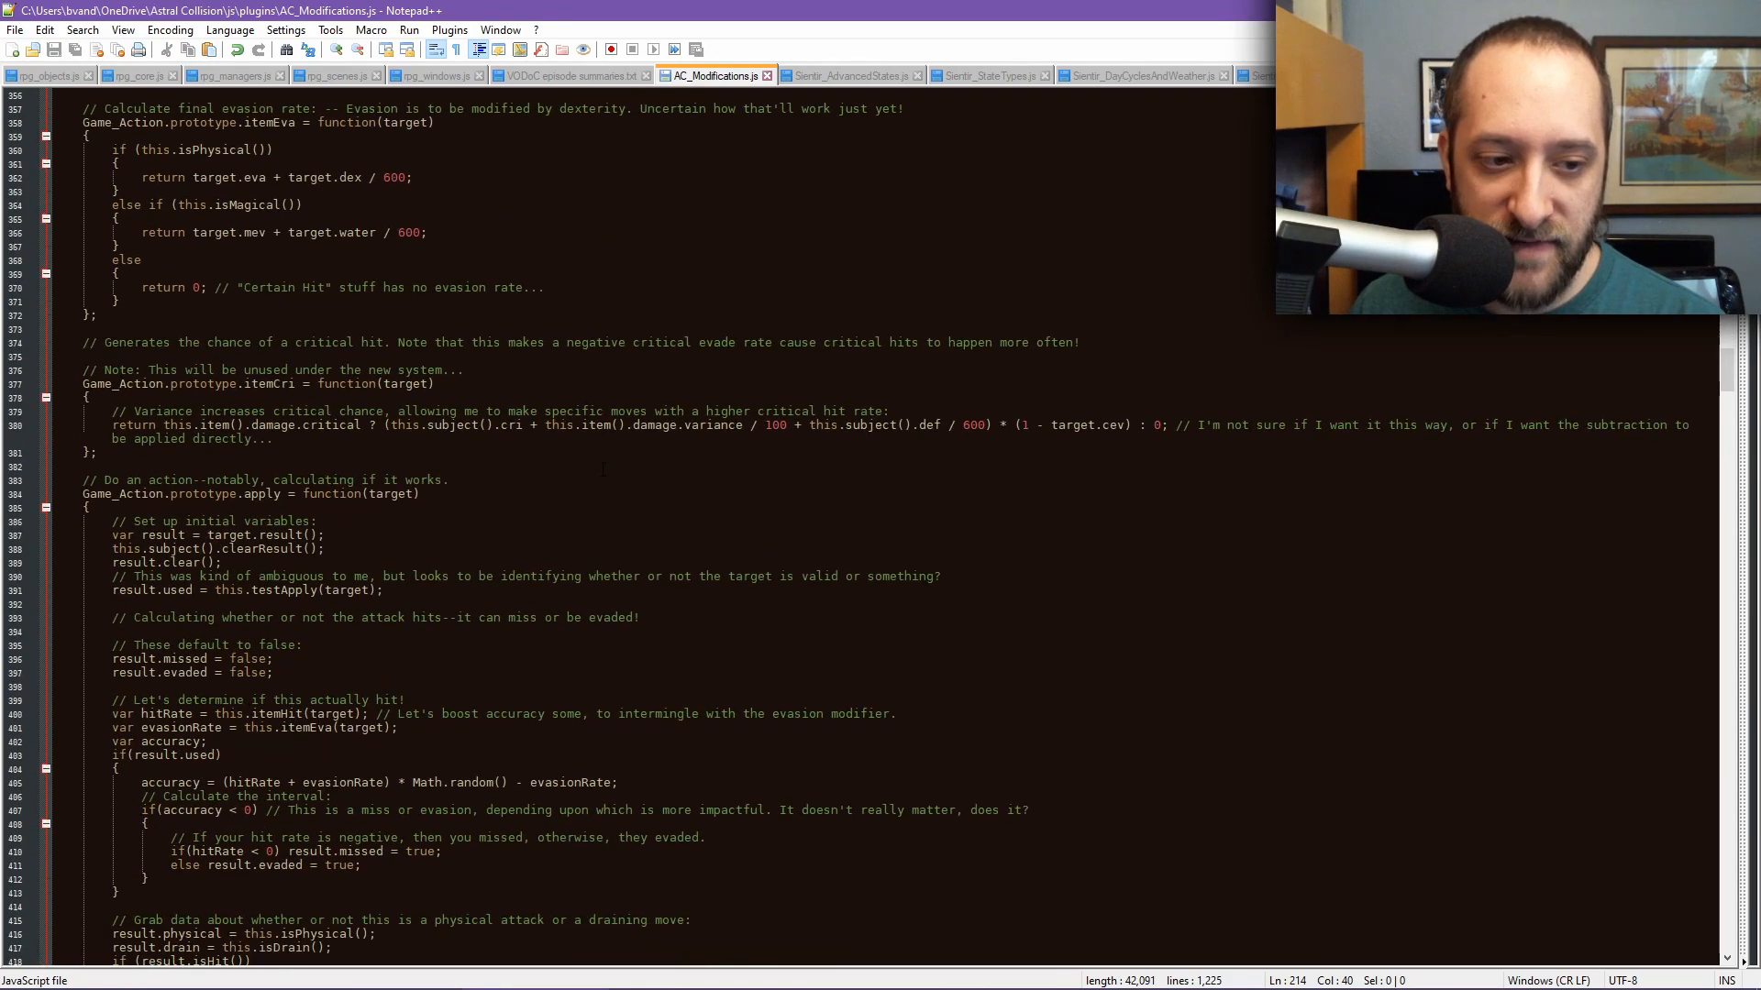
scroll(604, 466, down, 20)
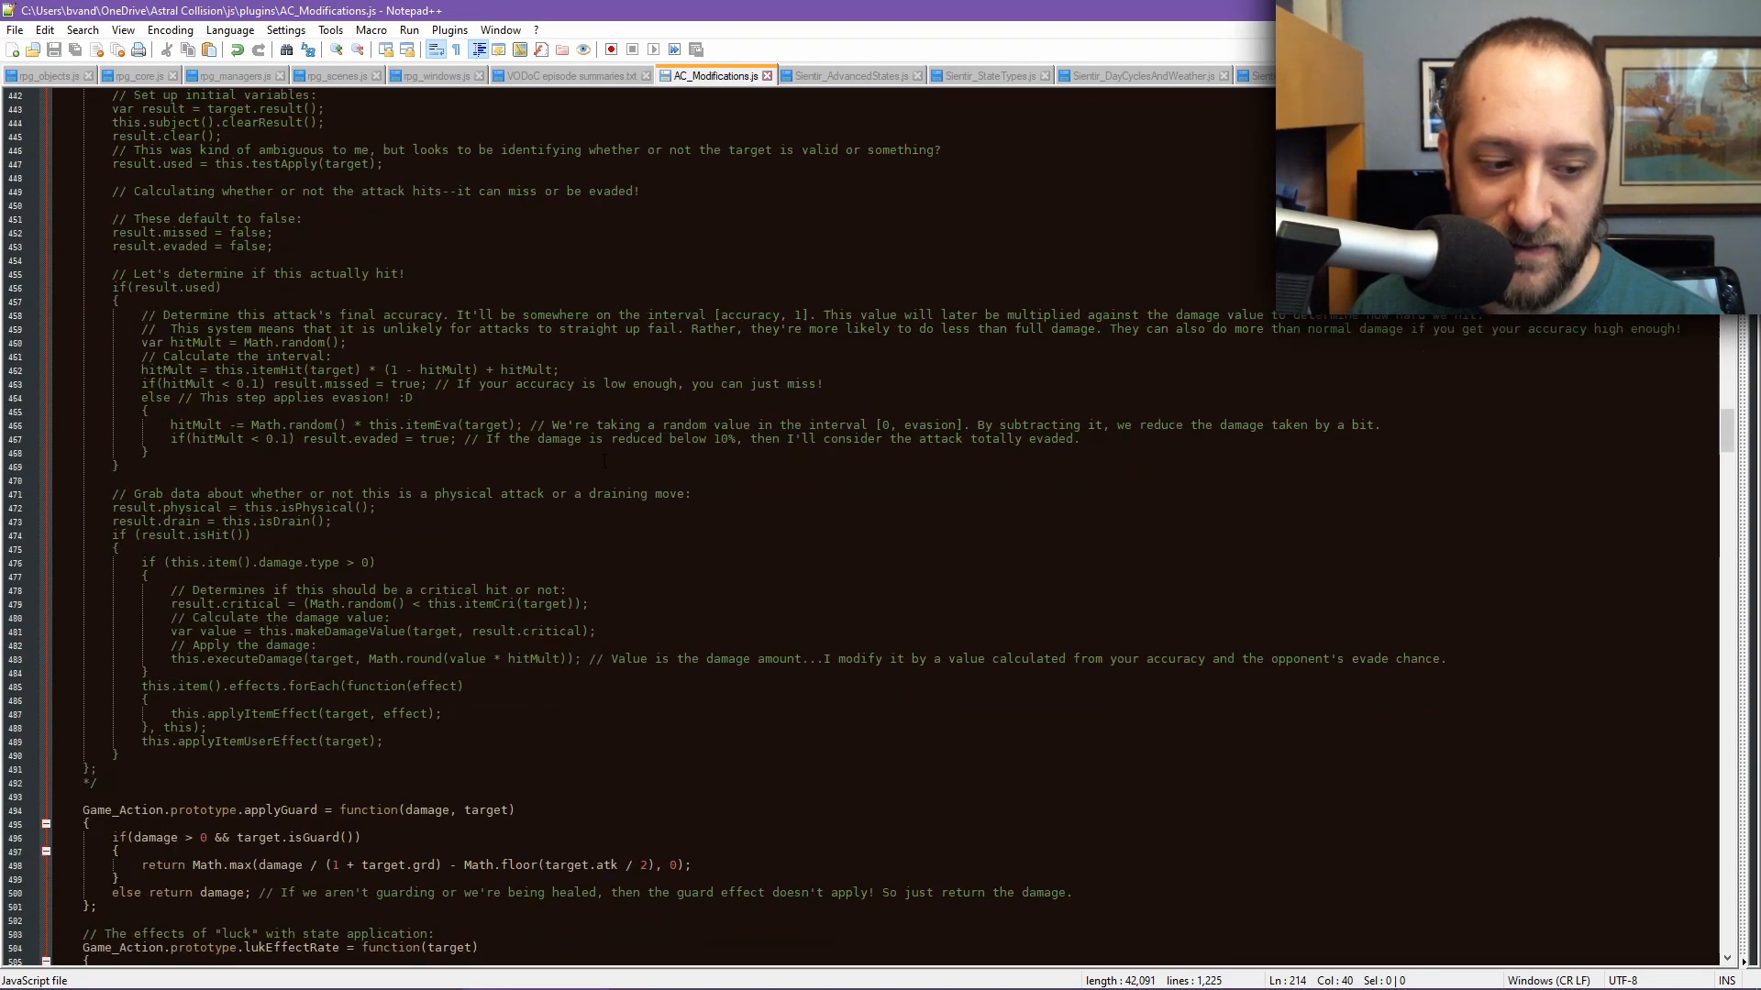
scroll(605, 462, down, 7)
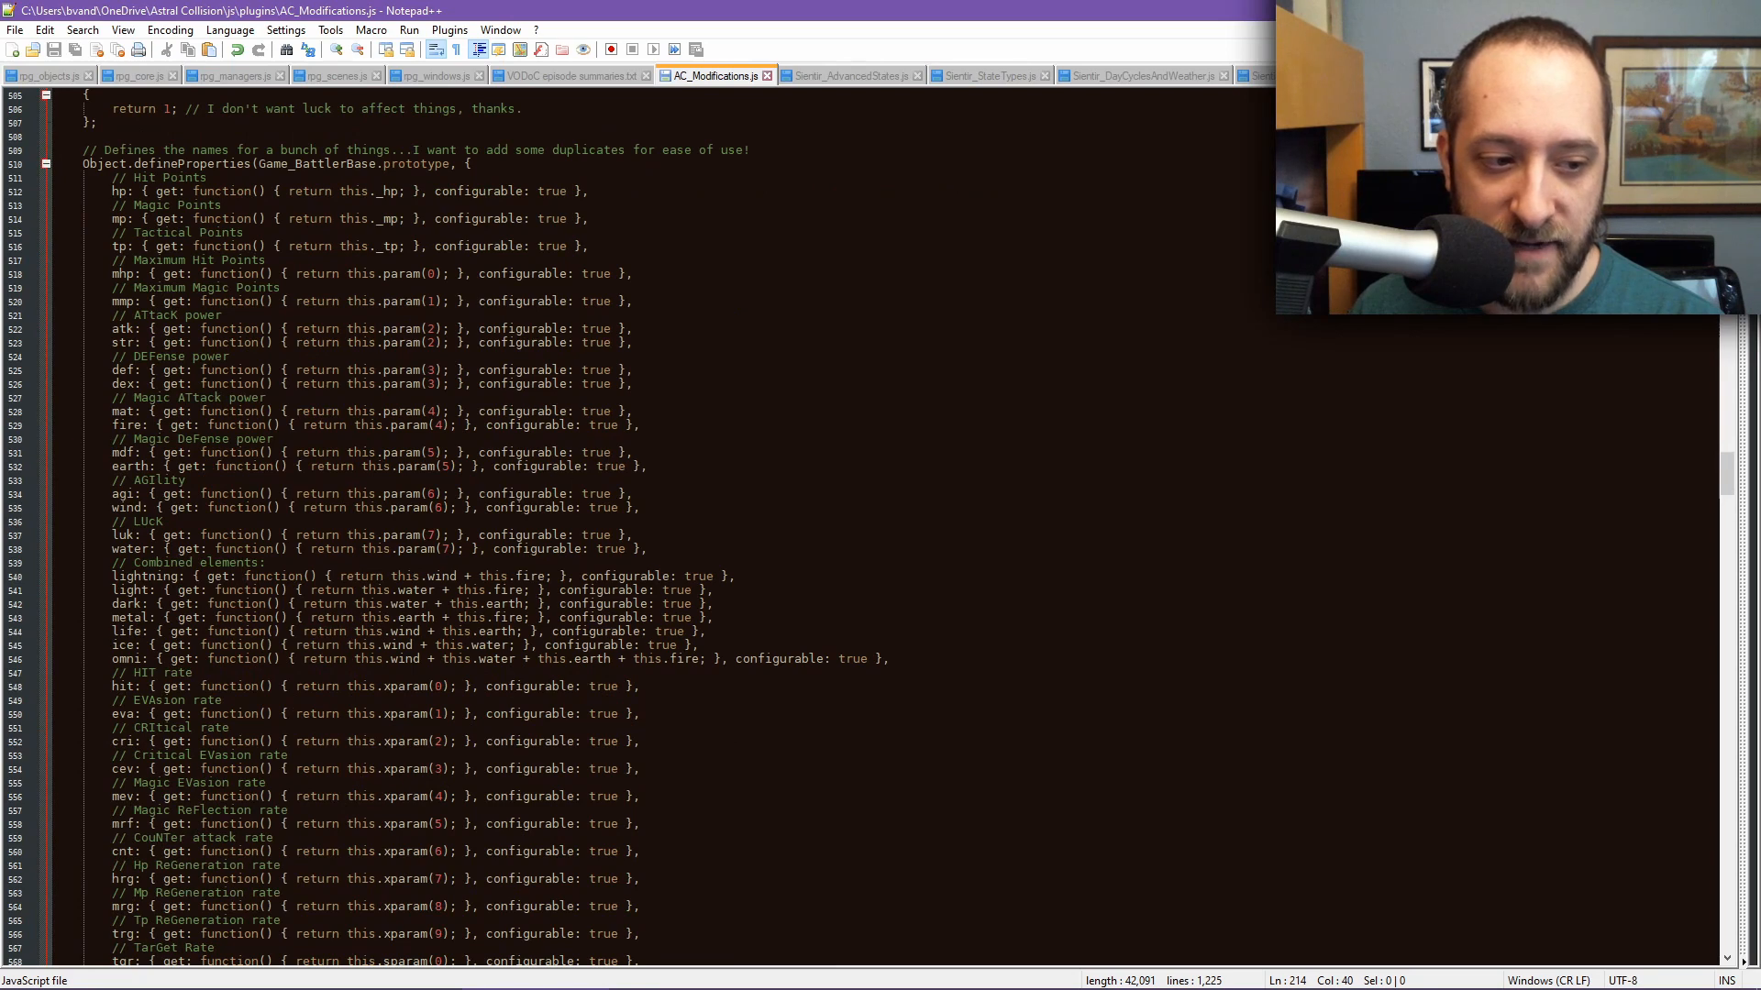
drag(112, 576, 921, 660)
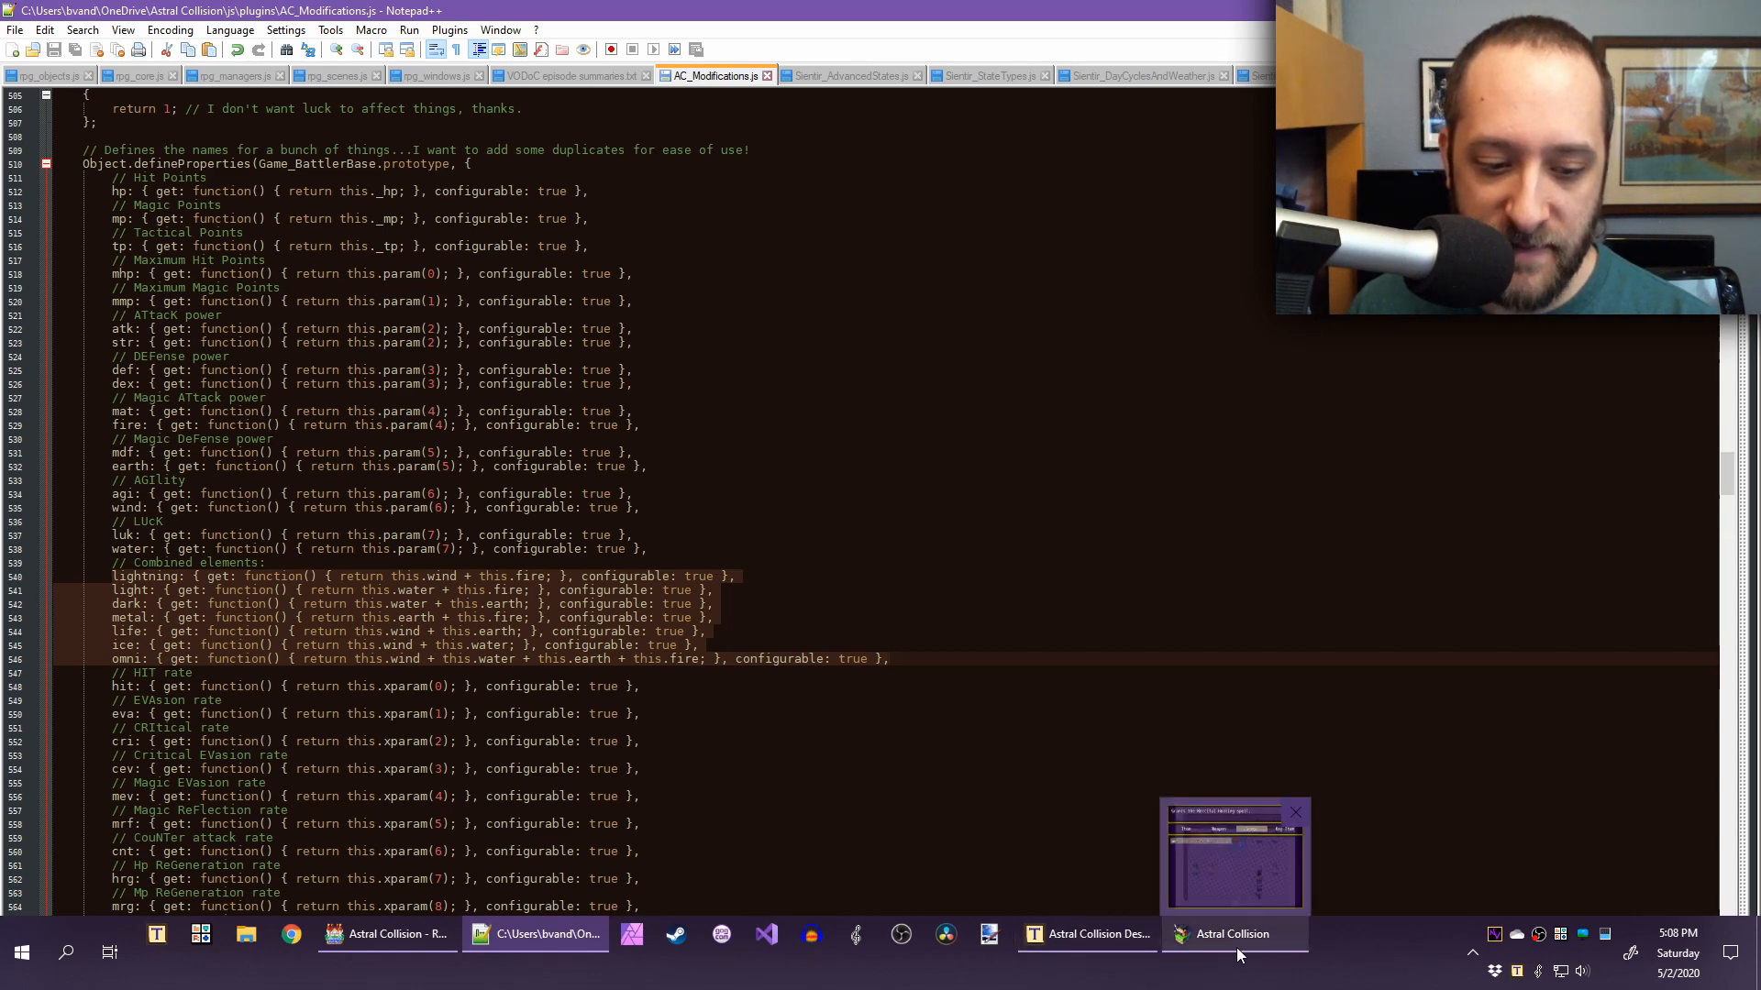
Return to RPG Maker MV's skill database and review Merciful Healing's formula, Smiting Strike, Holy Hand Grenades and Skillful Strike
click(390, 934)
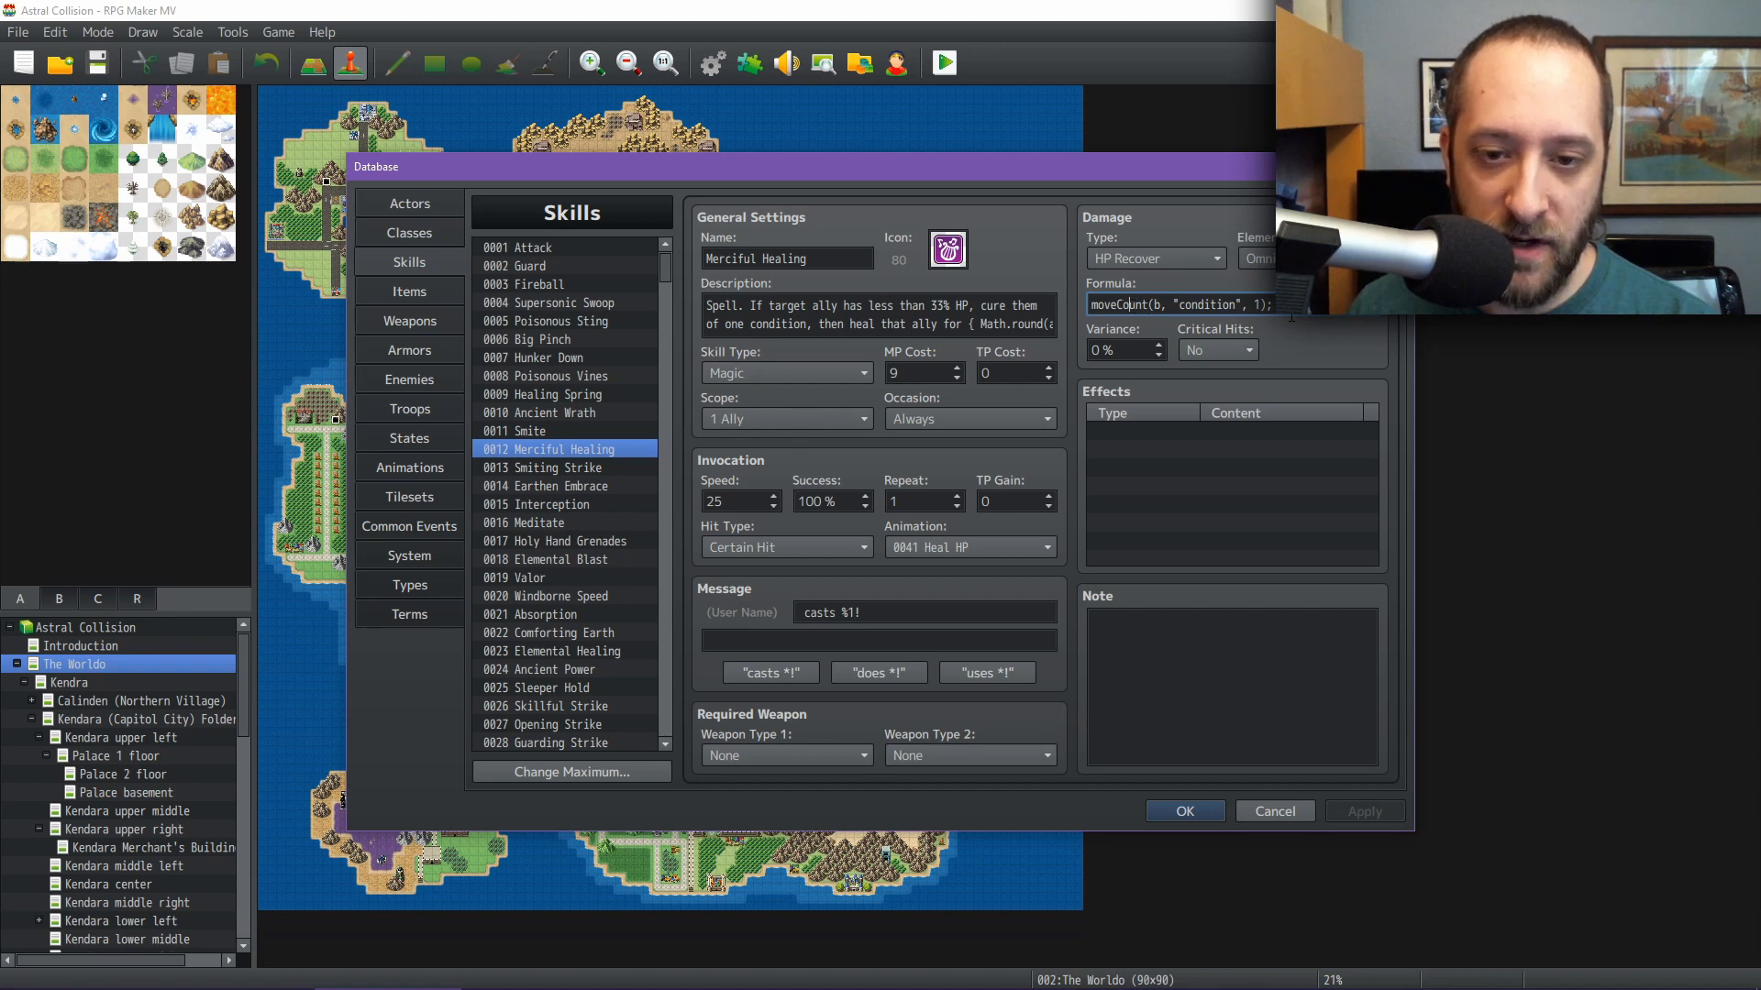
key(Home)
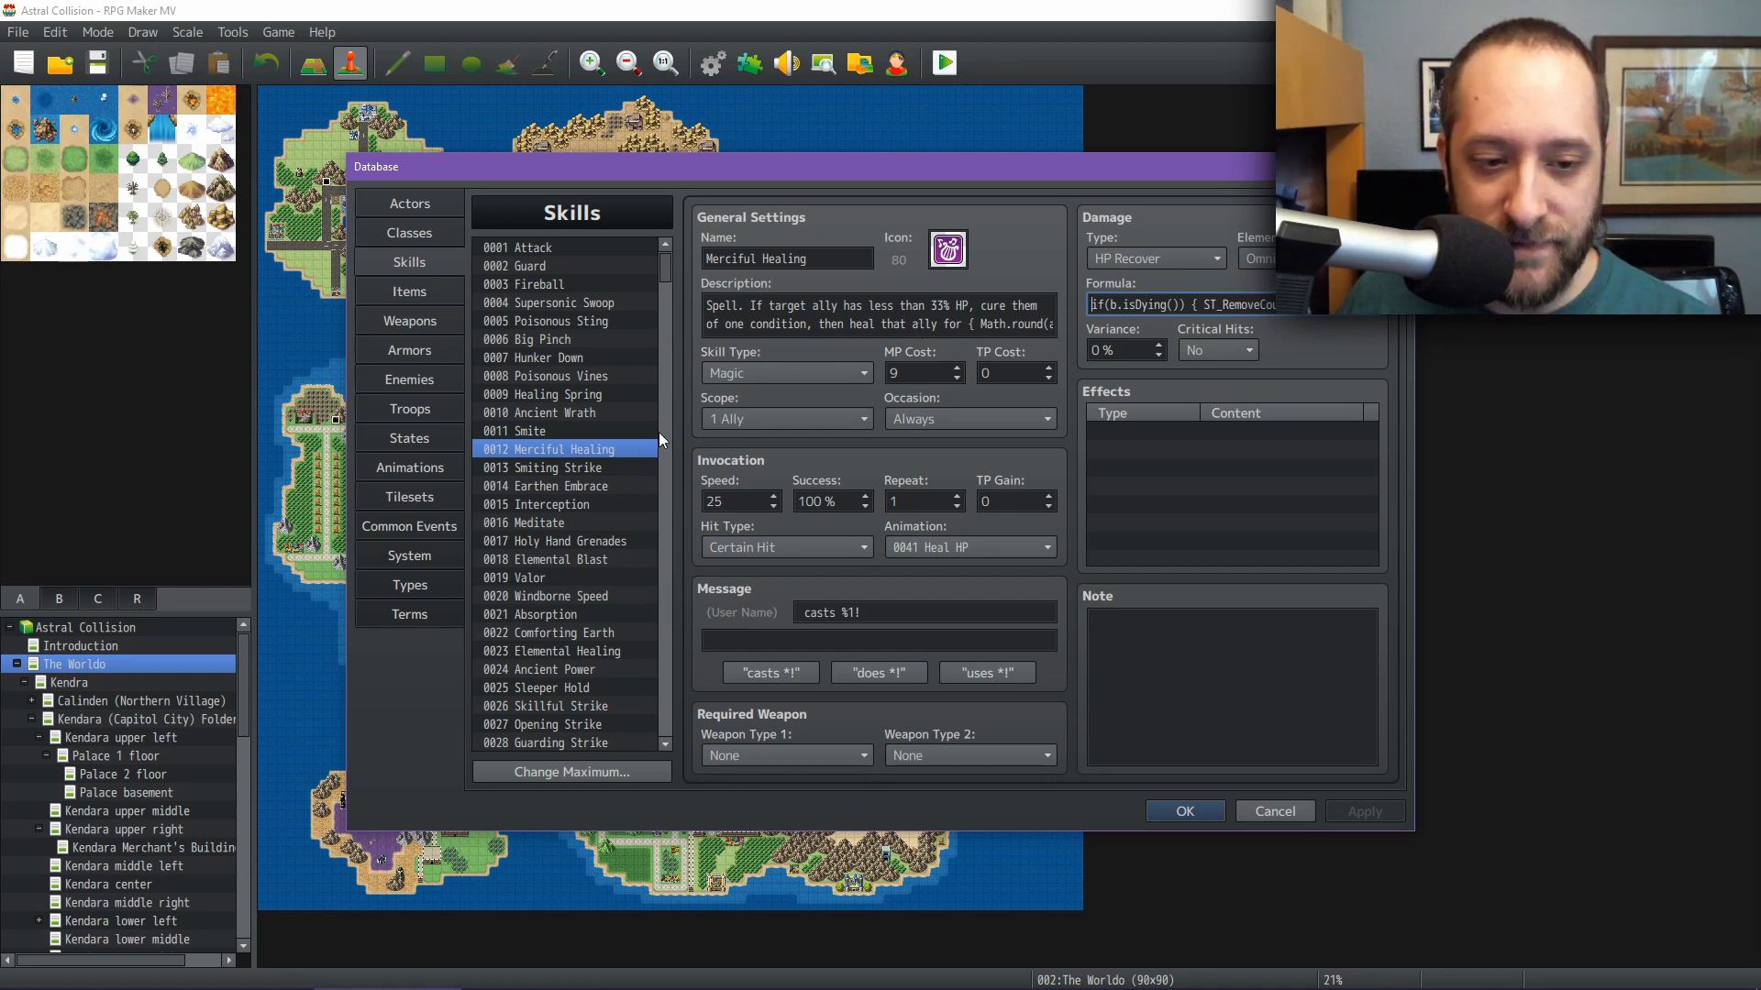
click(574, 473)
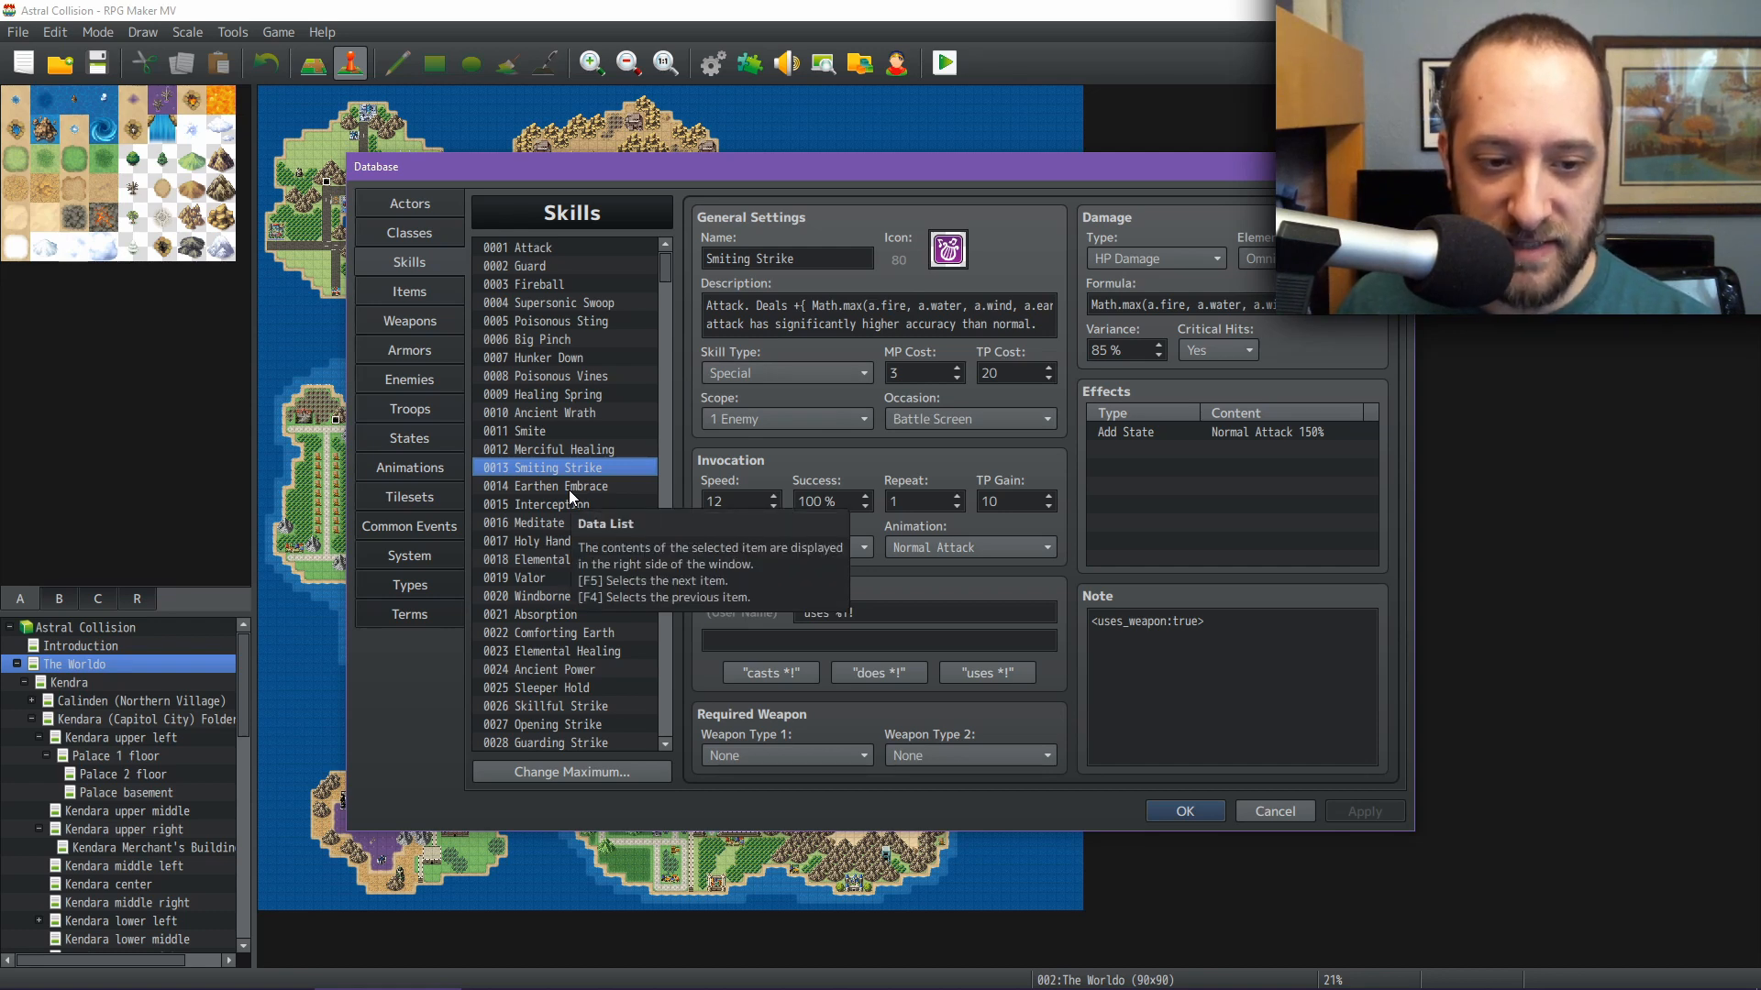
click(543, 539)
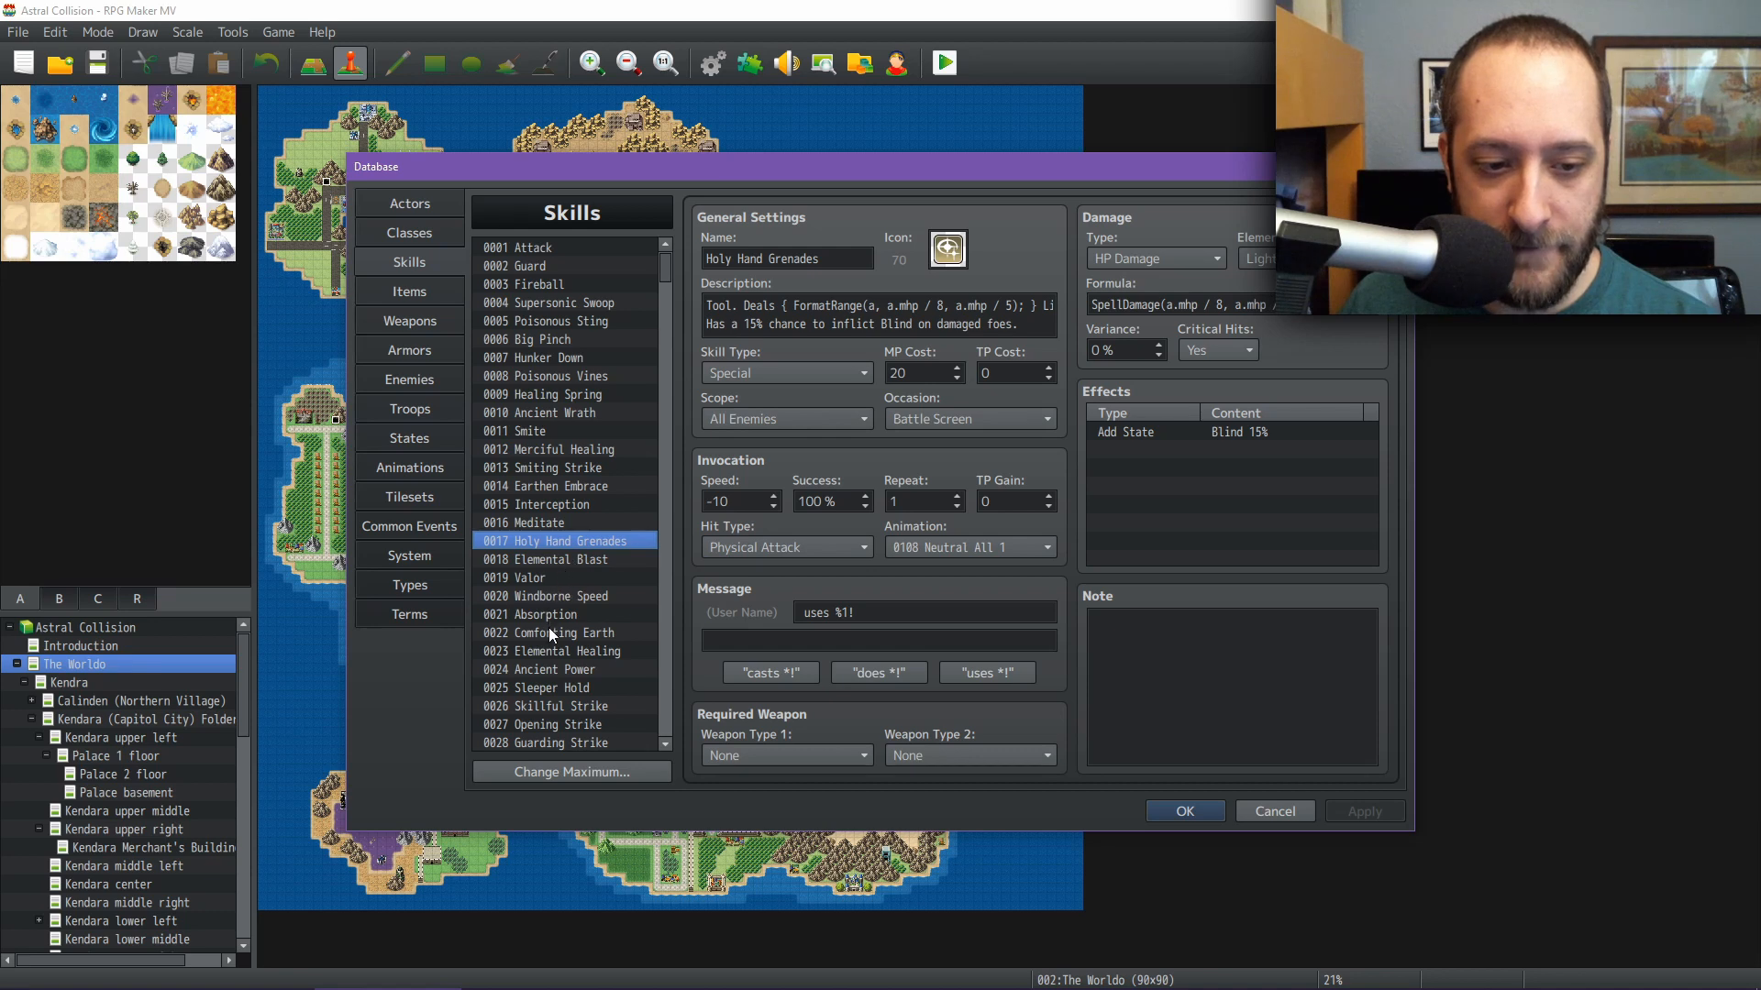
click(569, 702)
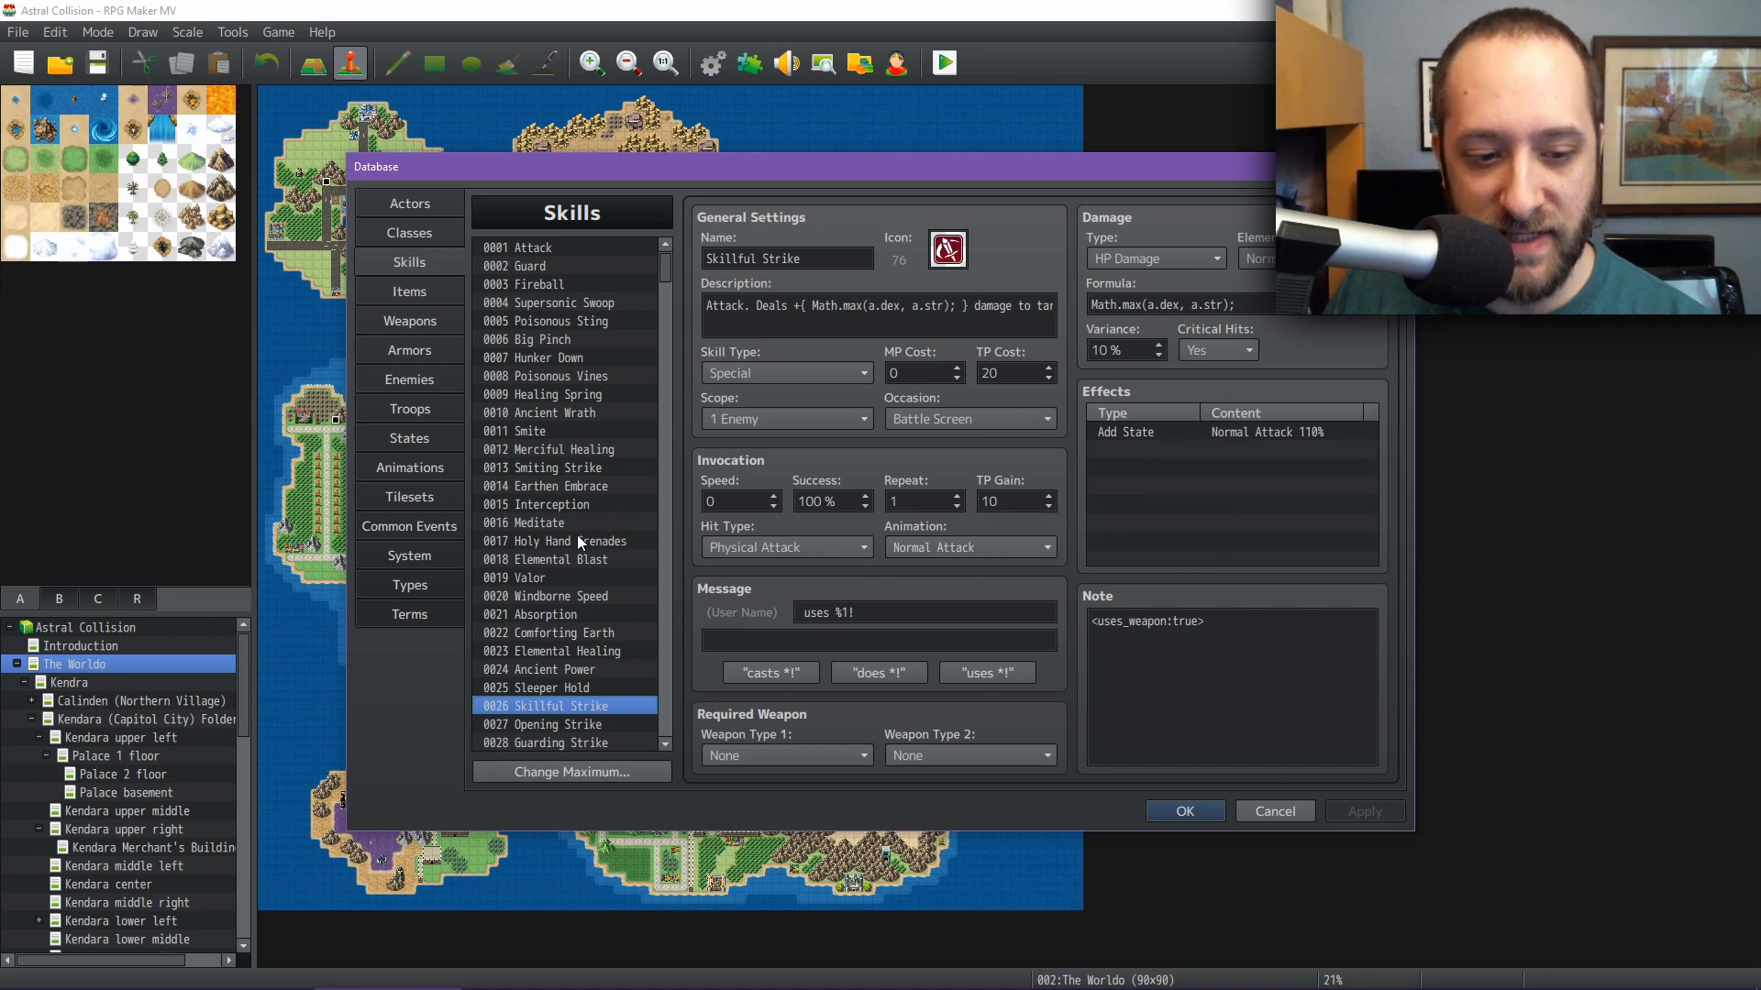
Review the settings and descriptions of the Opening Strike, Guarding Strike, Feint and Shatter Aura skills
scroll(609, 523, down, 5)
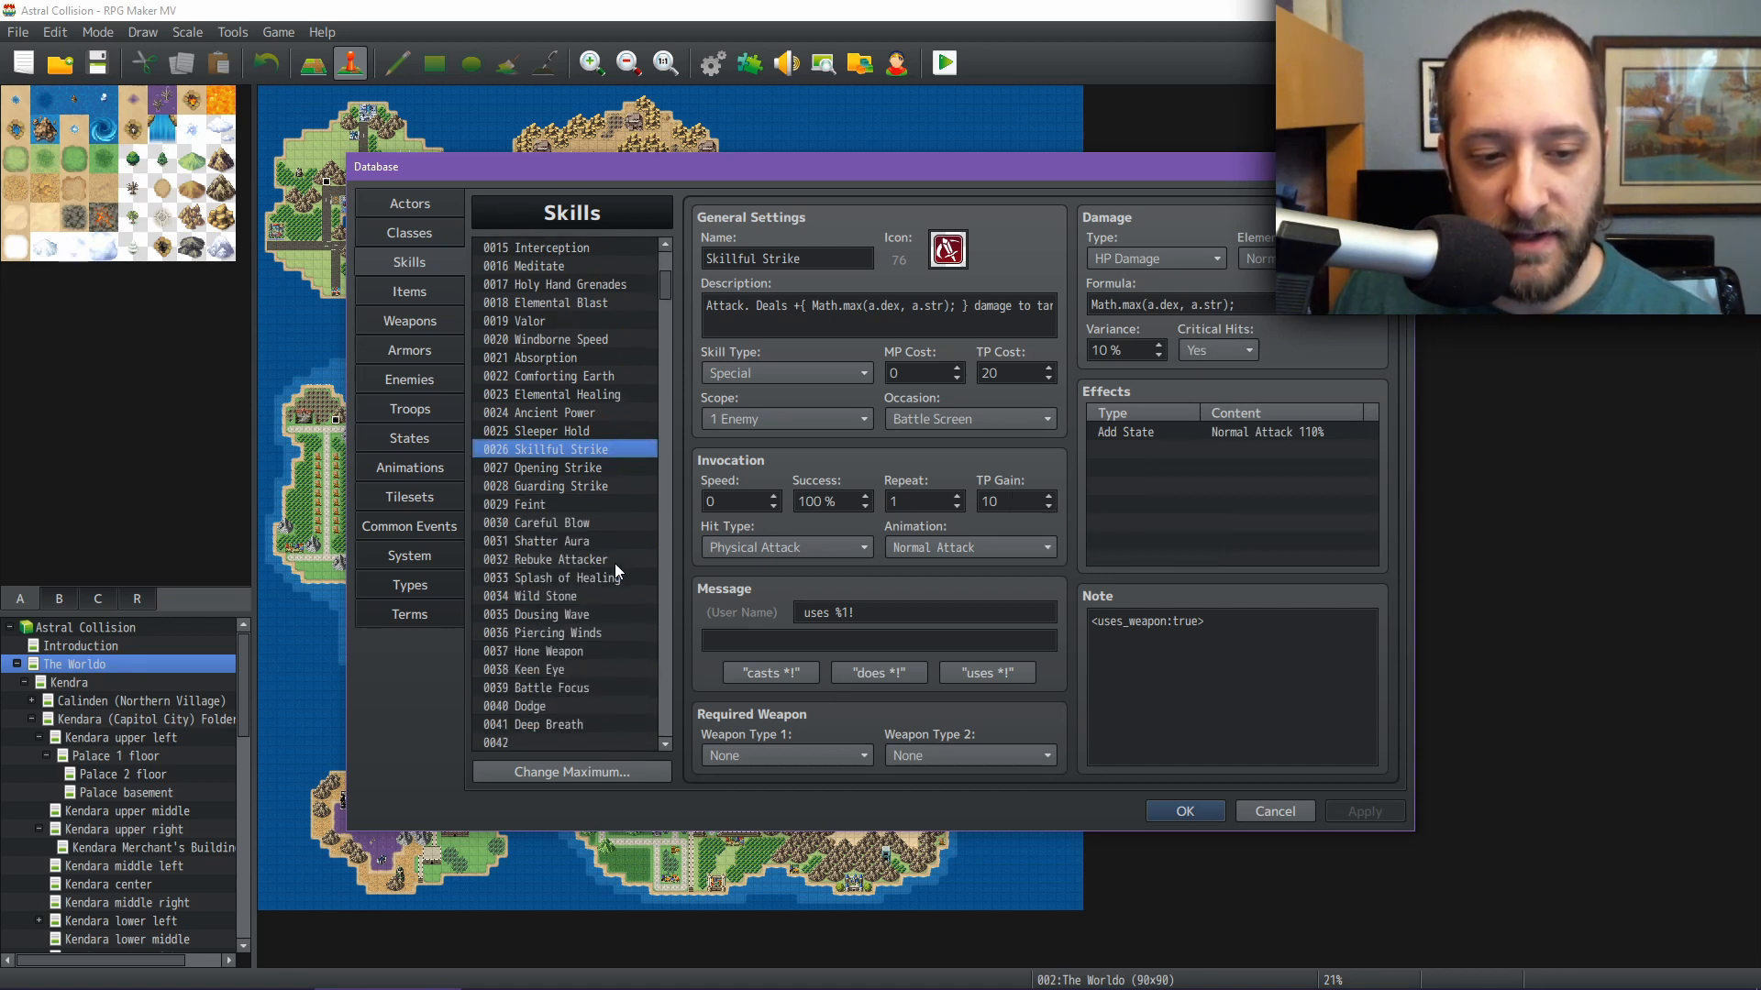
click(596, 461)
click(592, 484)
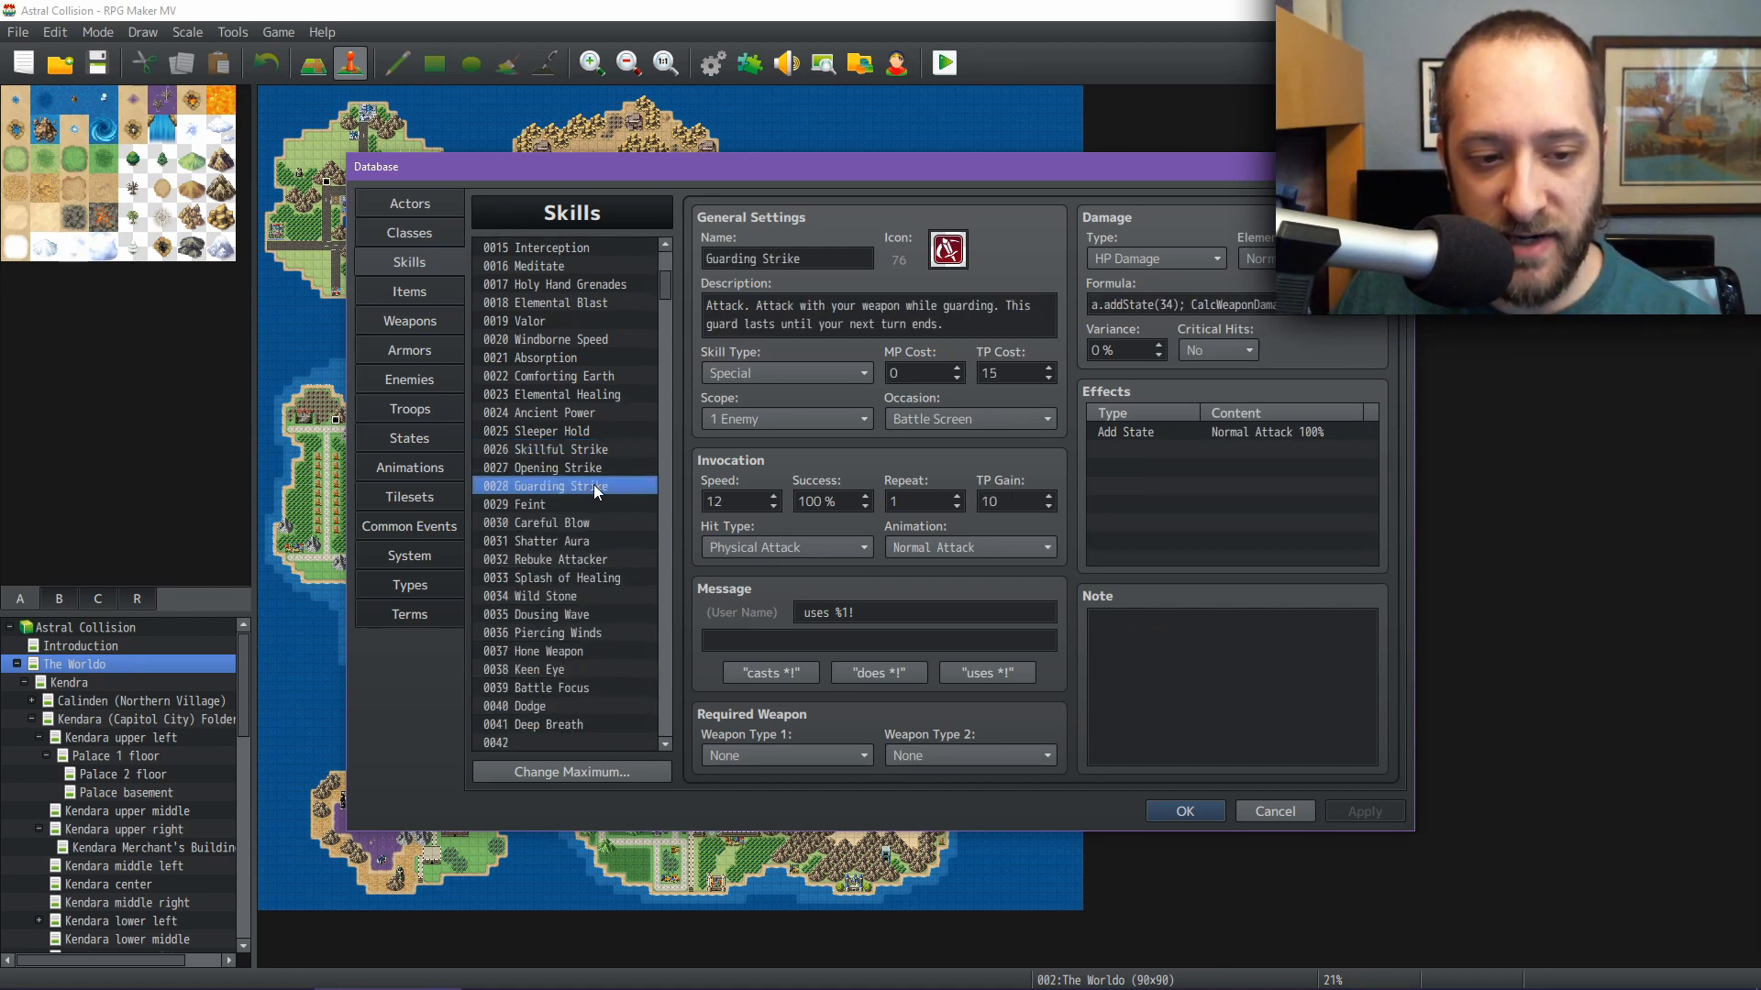
click(571, 506)
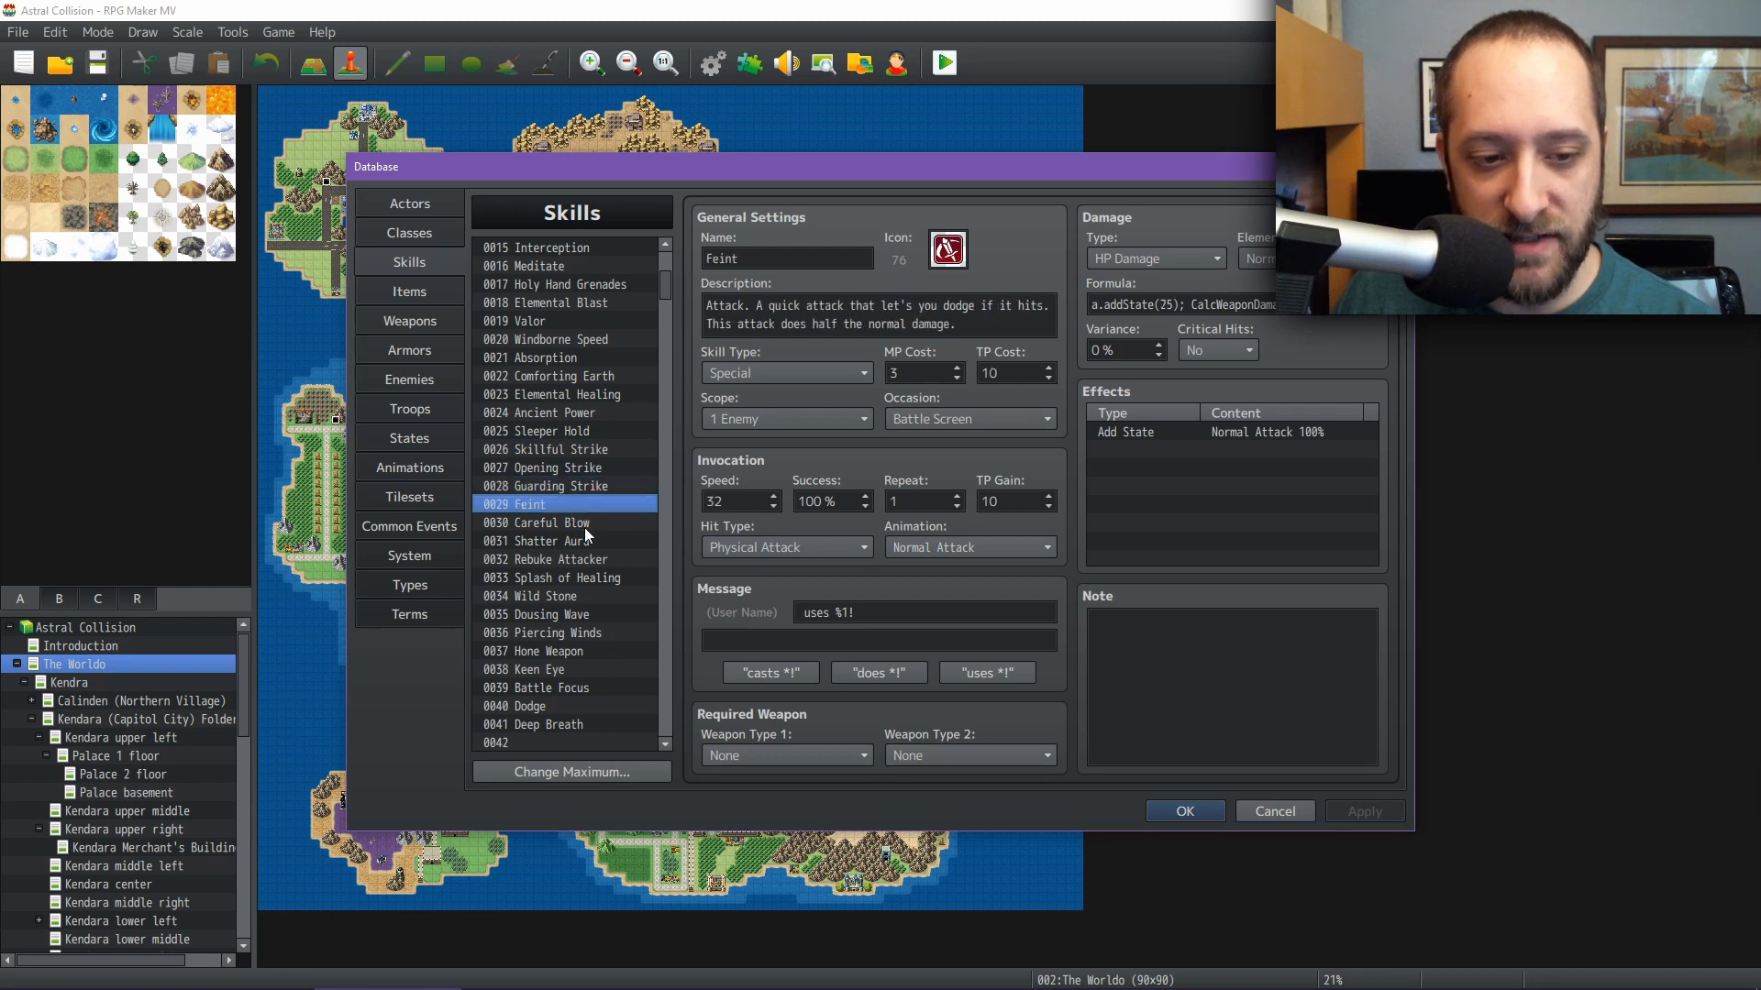
click(590, 543)
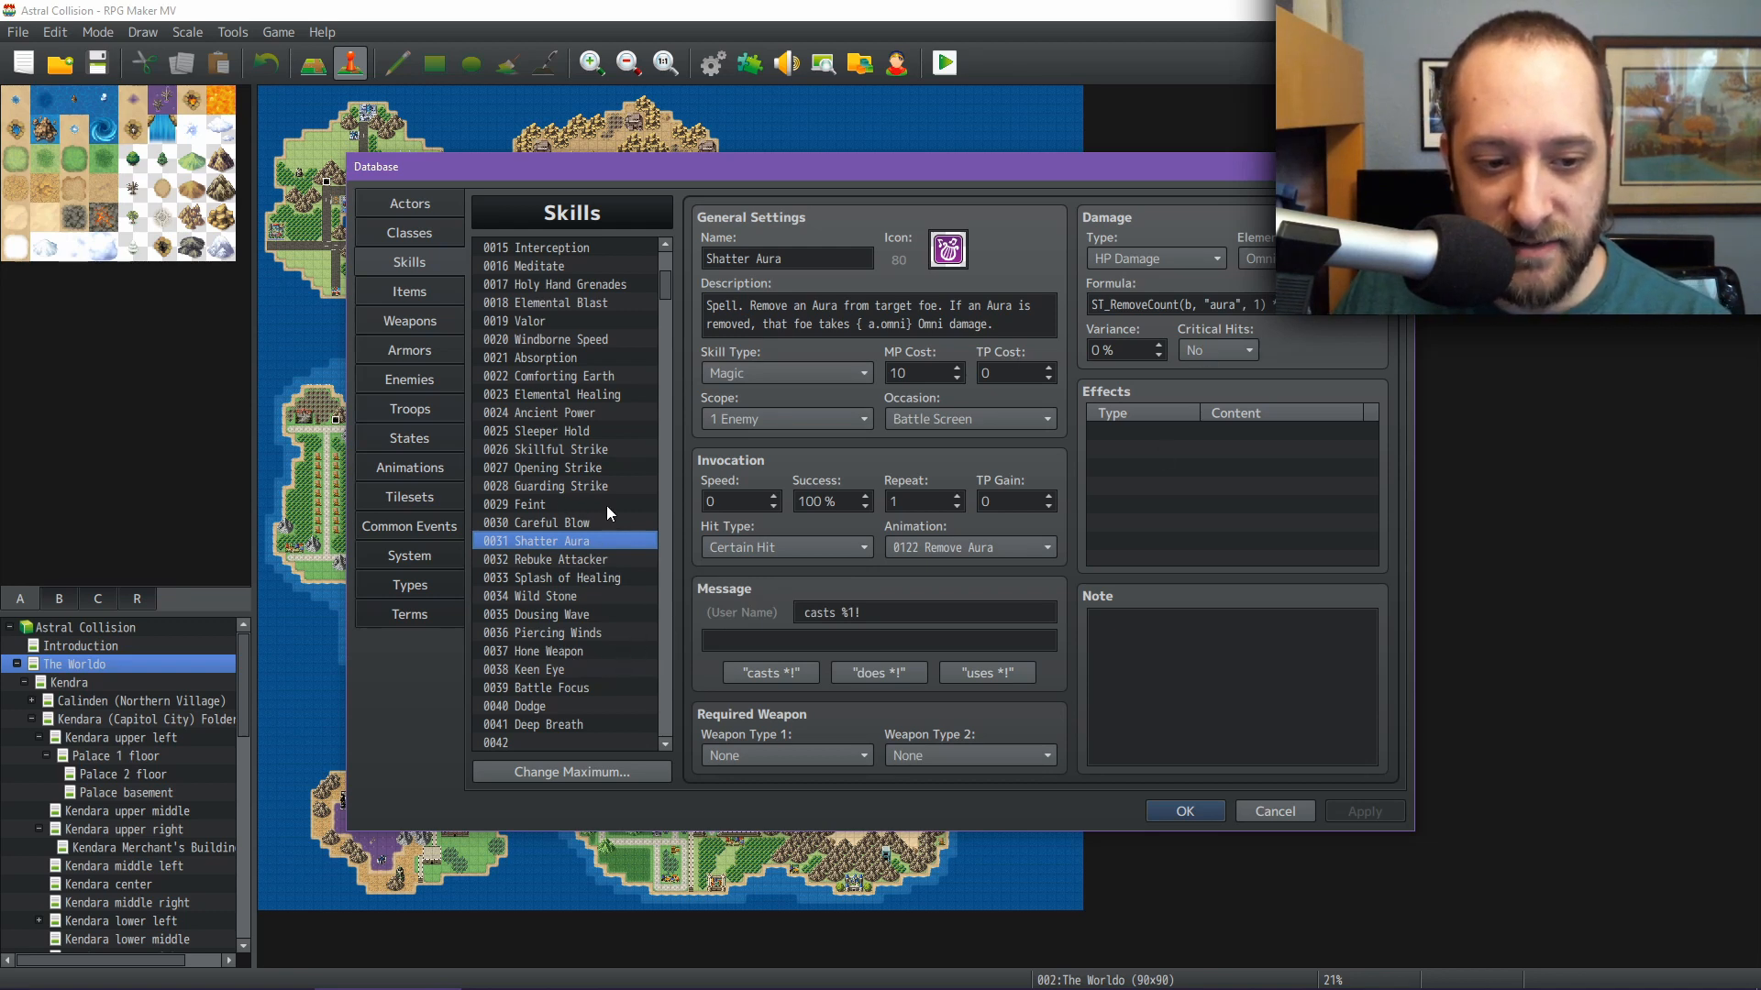
Read the Rebuke Attacker skill's full damage formula and look over the Splash of Healing skill
click(613, 561)
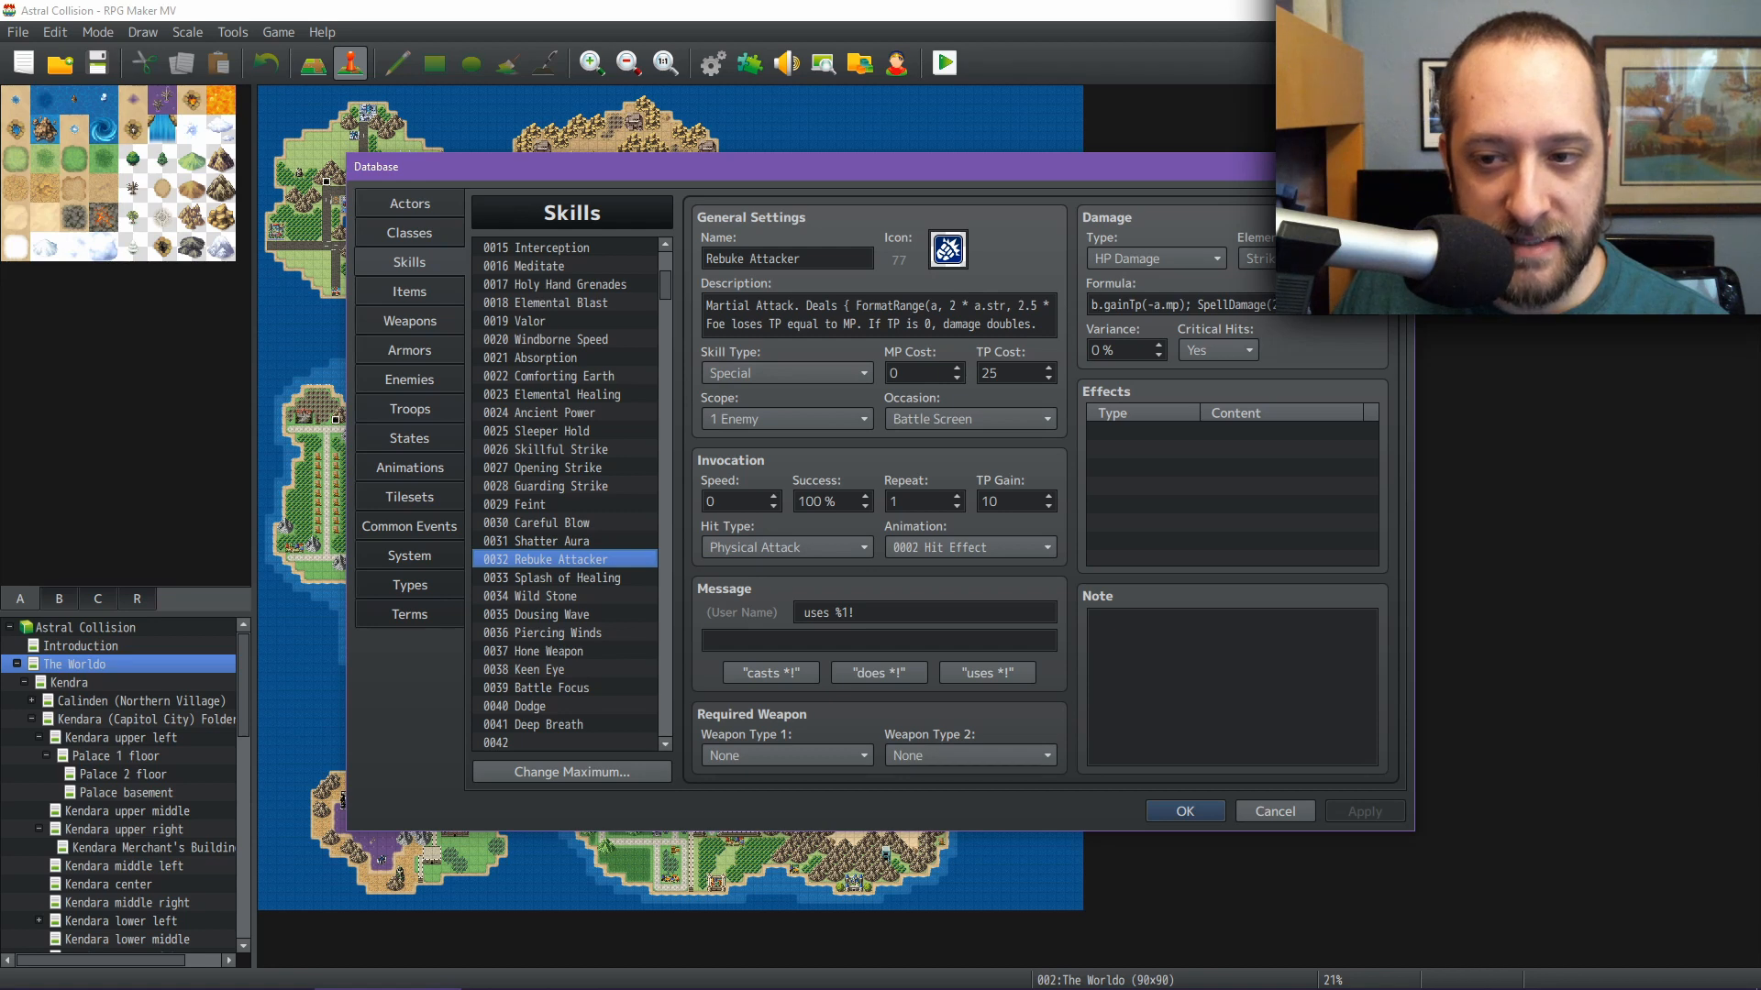
double_click(1226, 305)
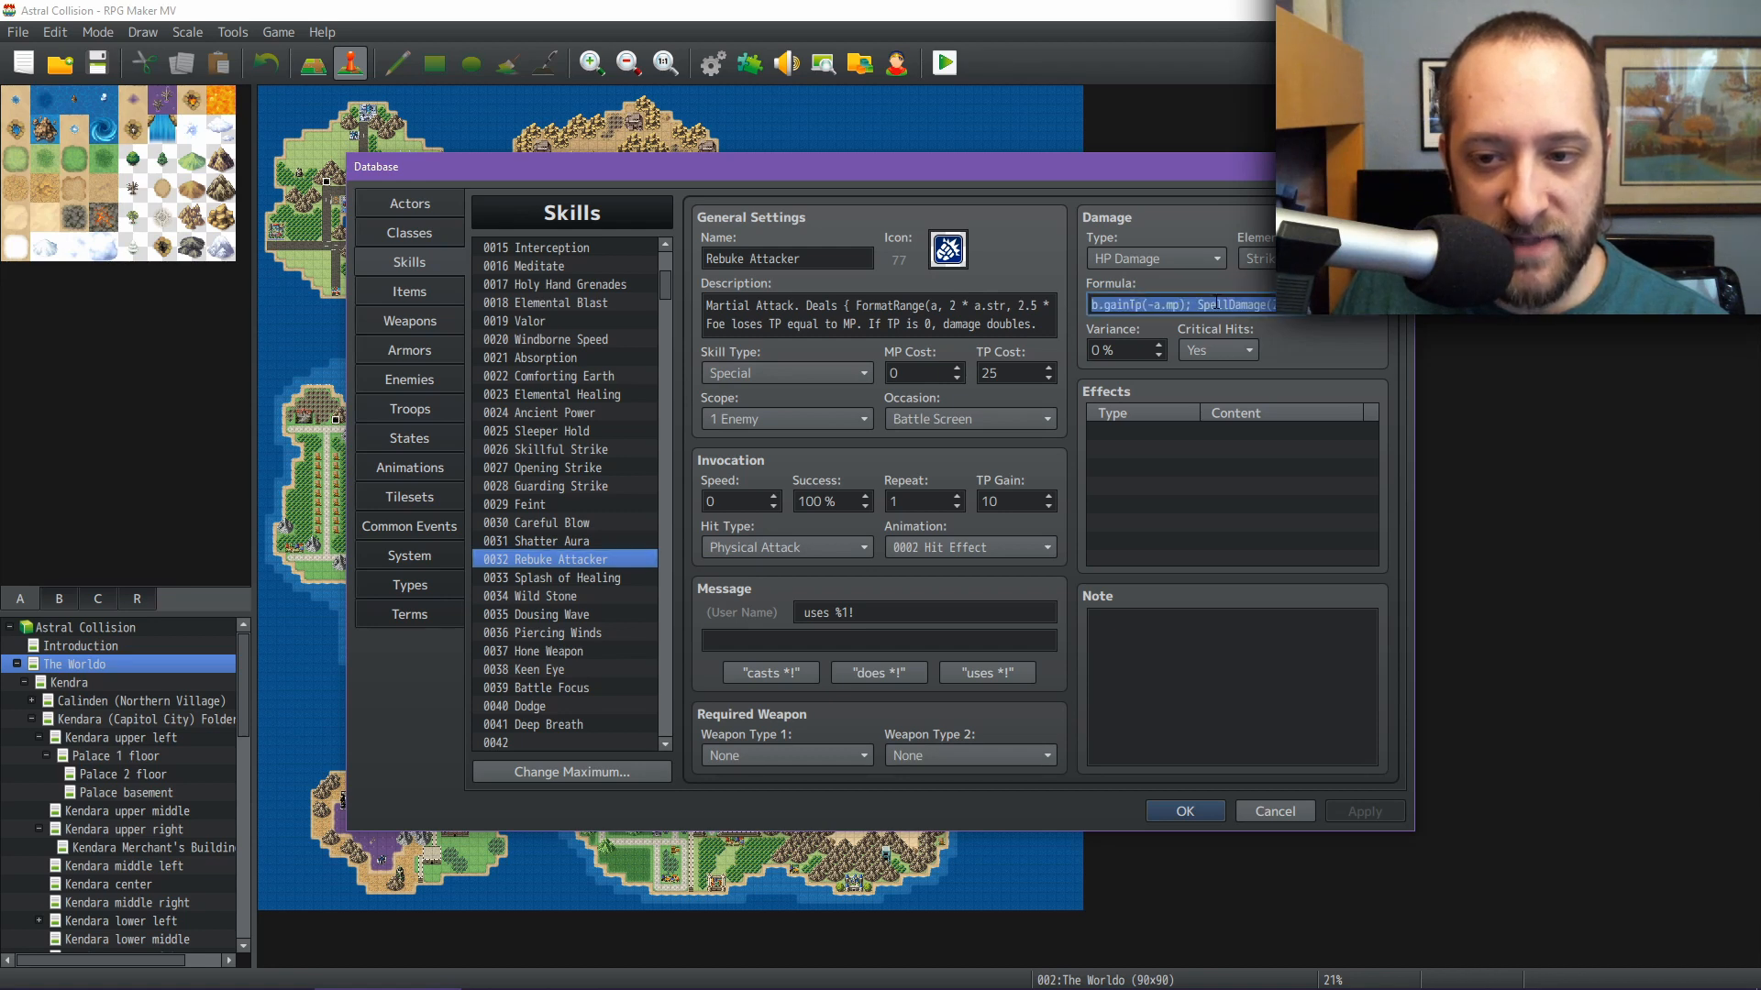
click(1227, 304)
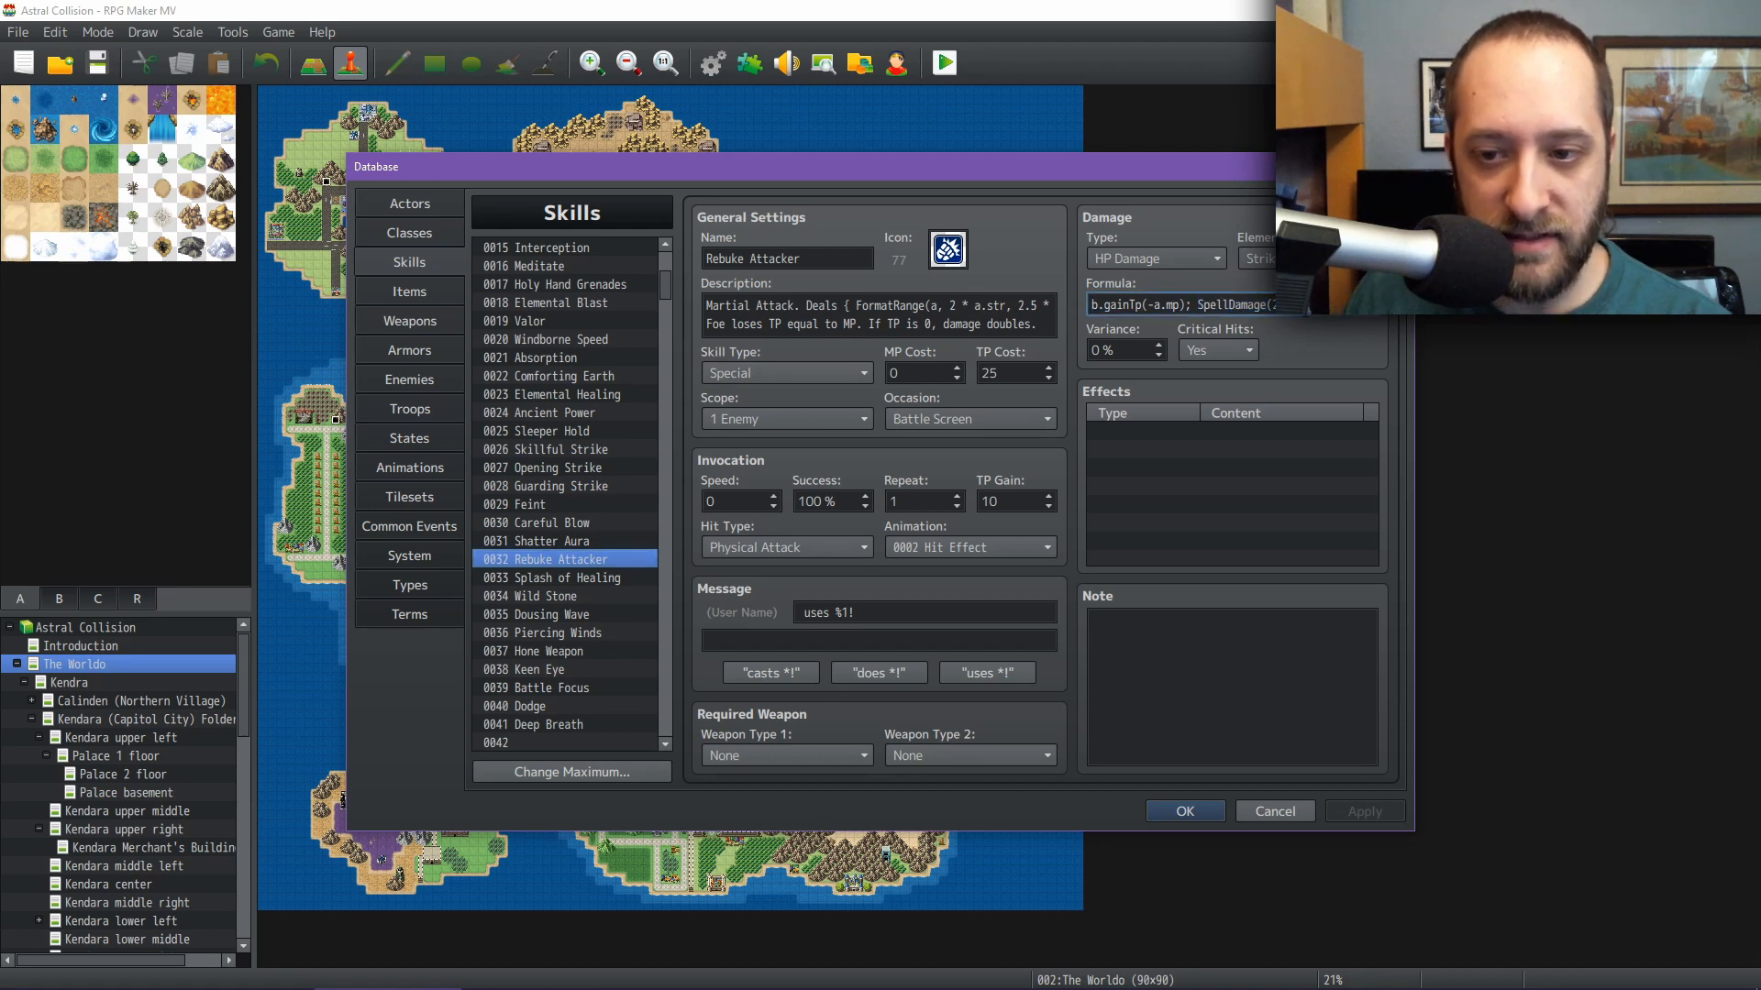
key(End)
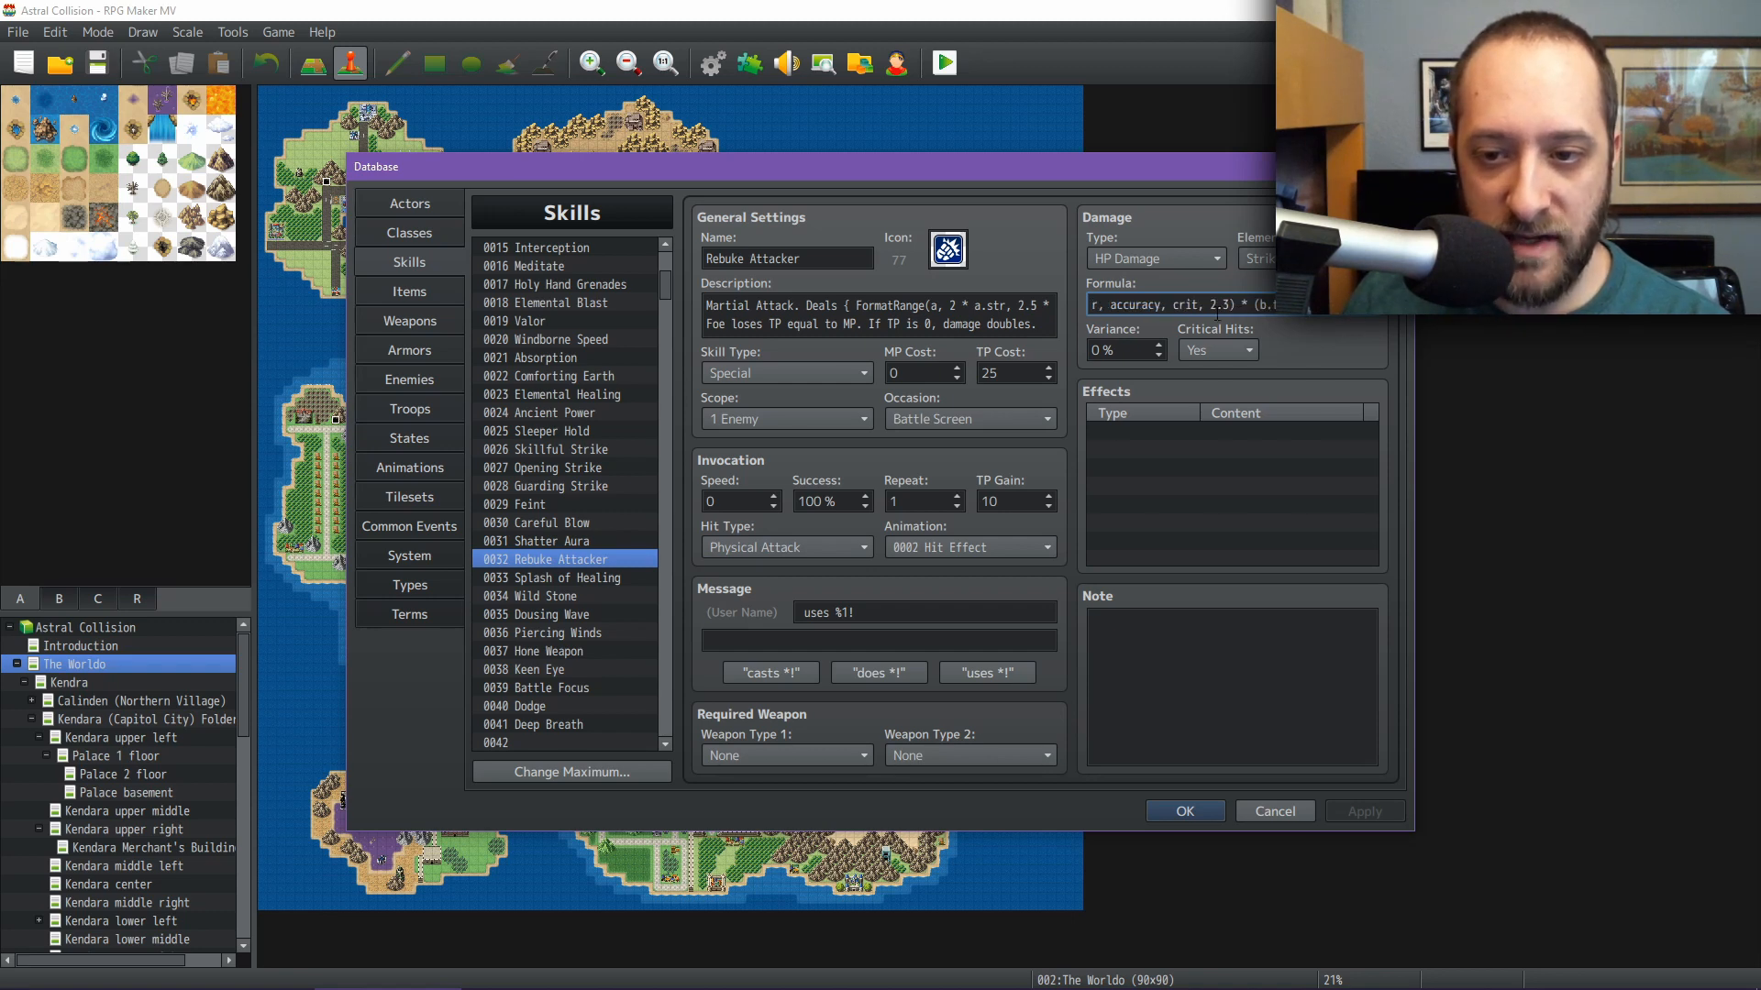
key(Home)
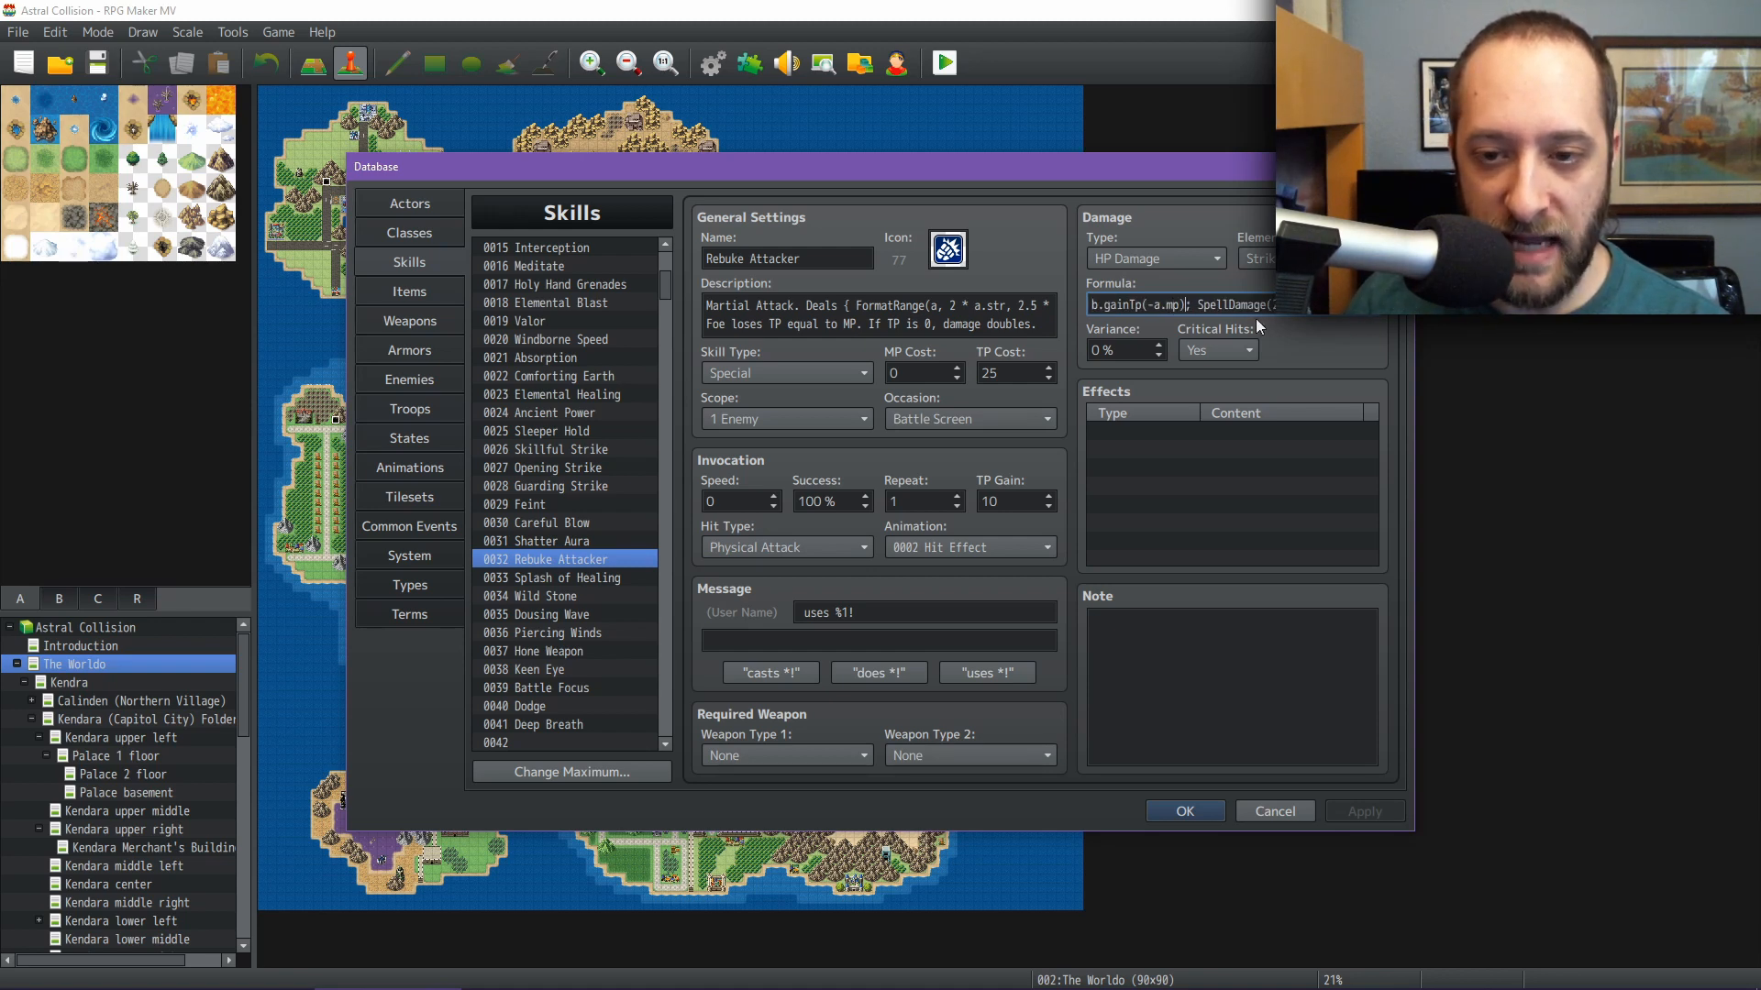
key(End)
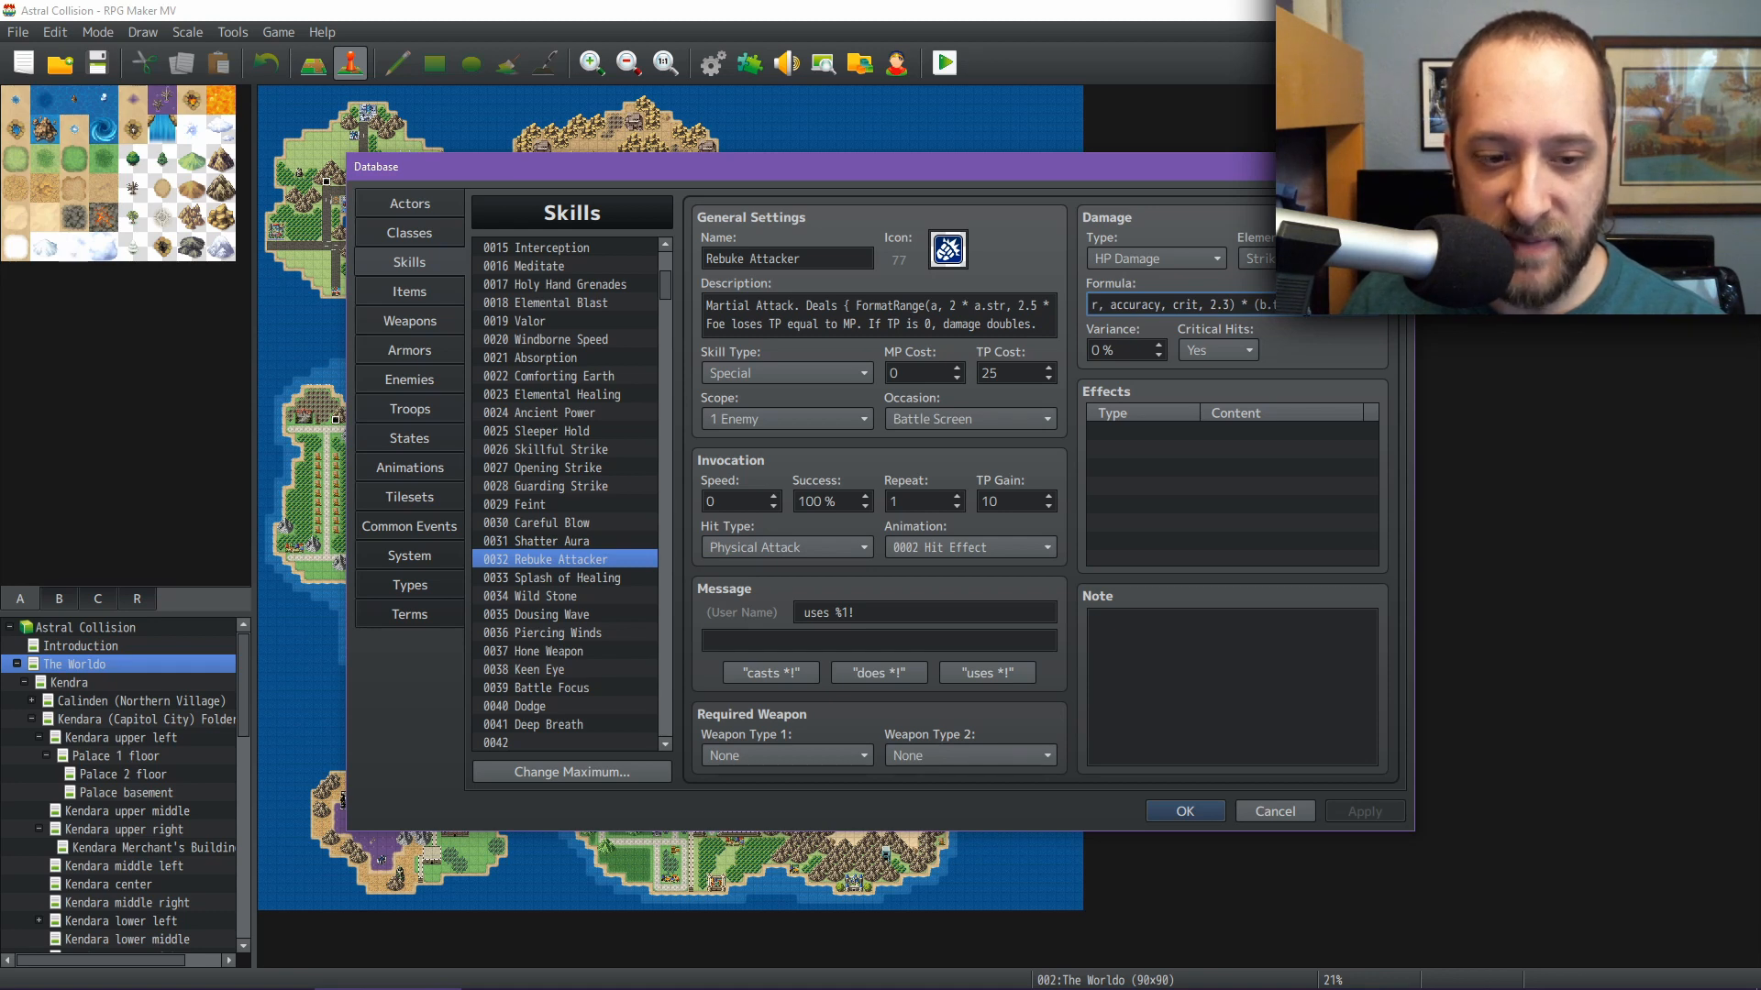
click(597, 577)
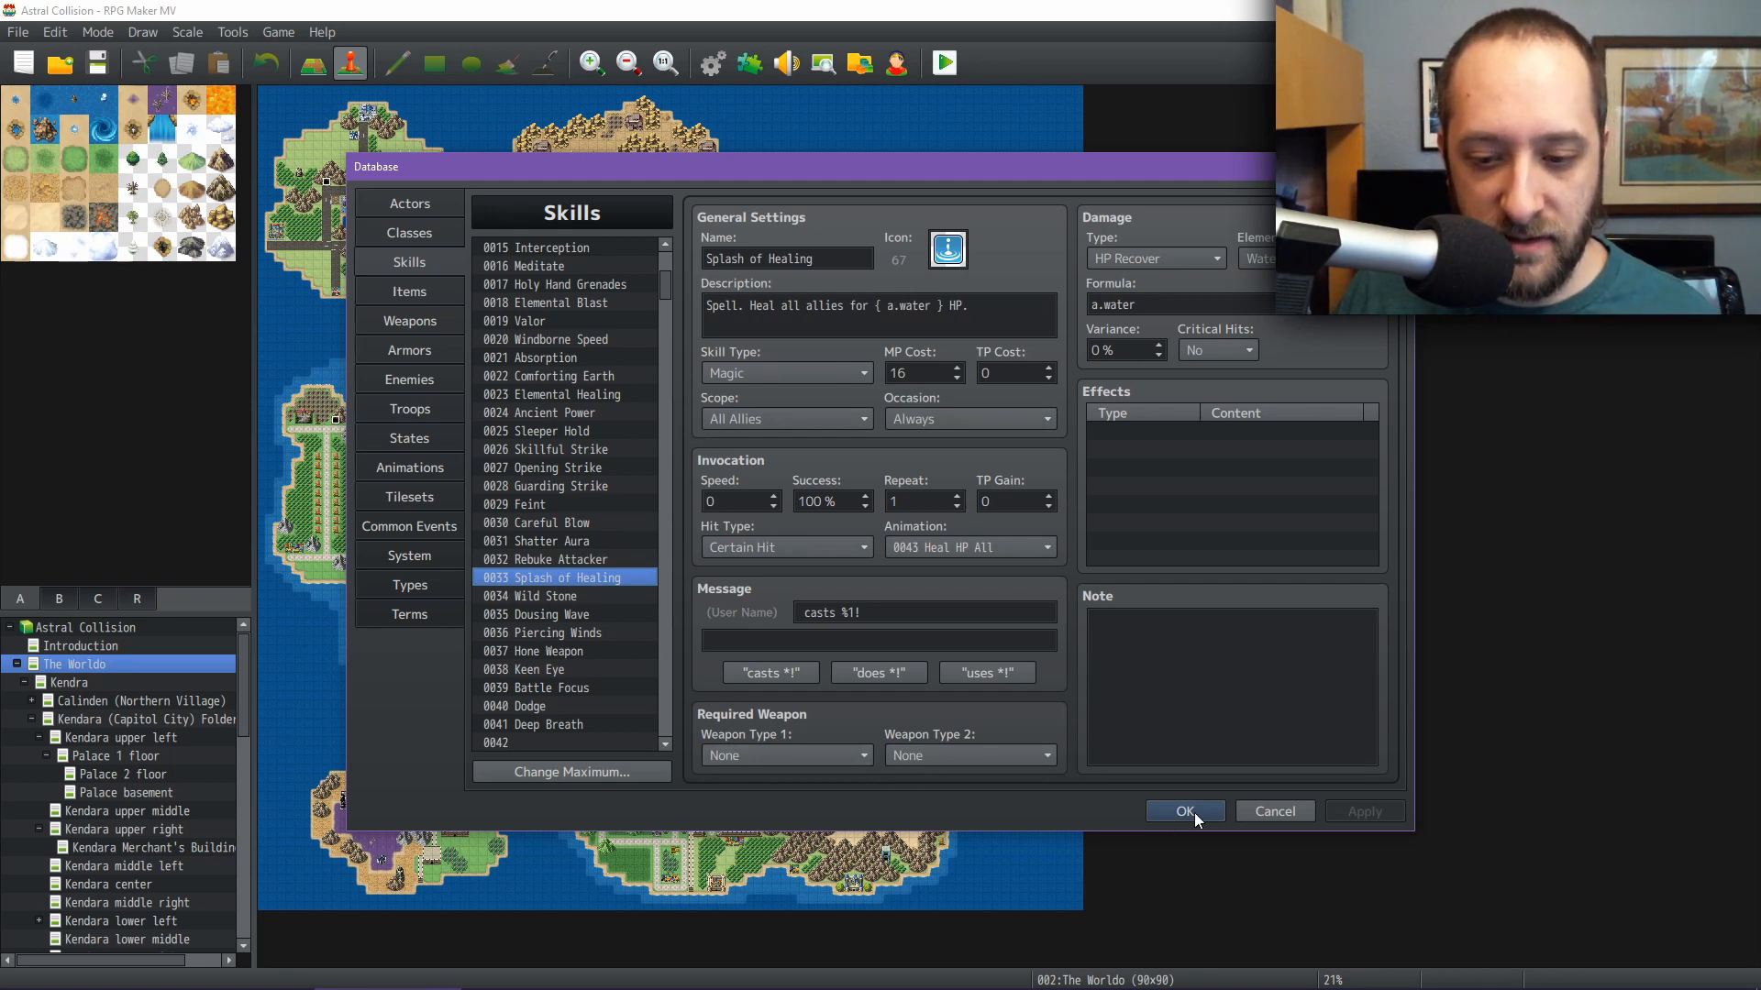
Switch to the running Astral Collision playtest, close its menus and walk the party around The Divine Forge
click(1230, 954)
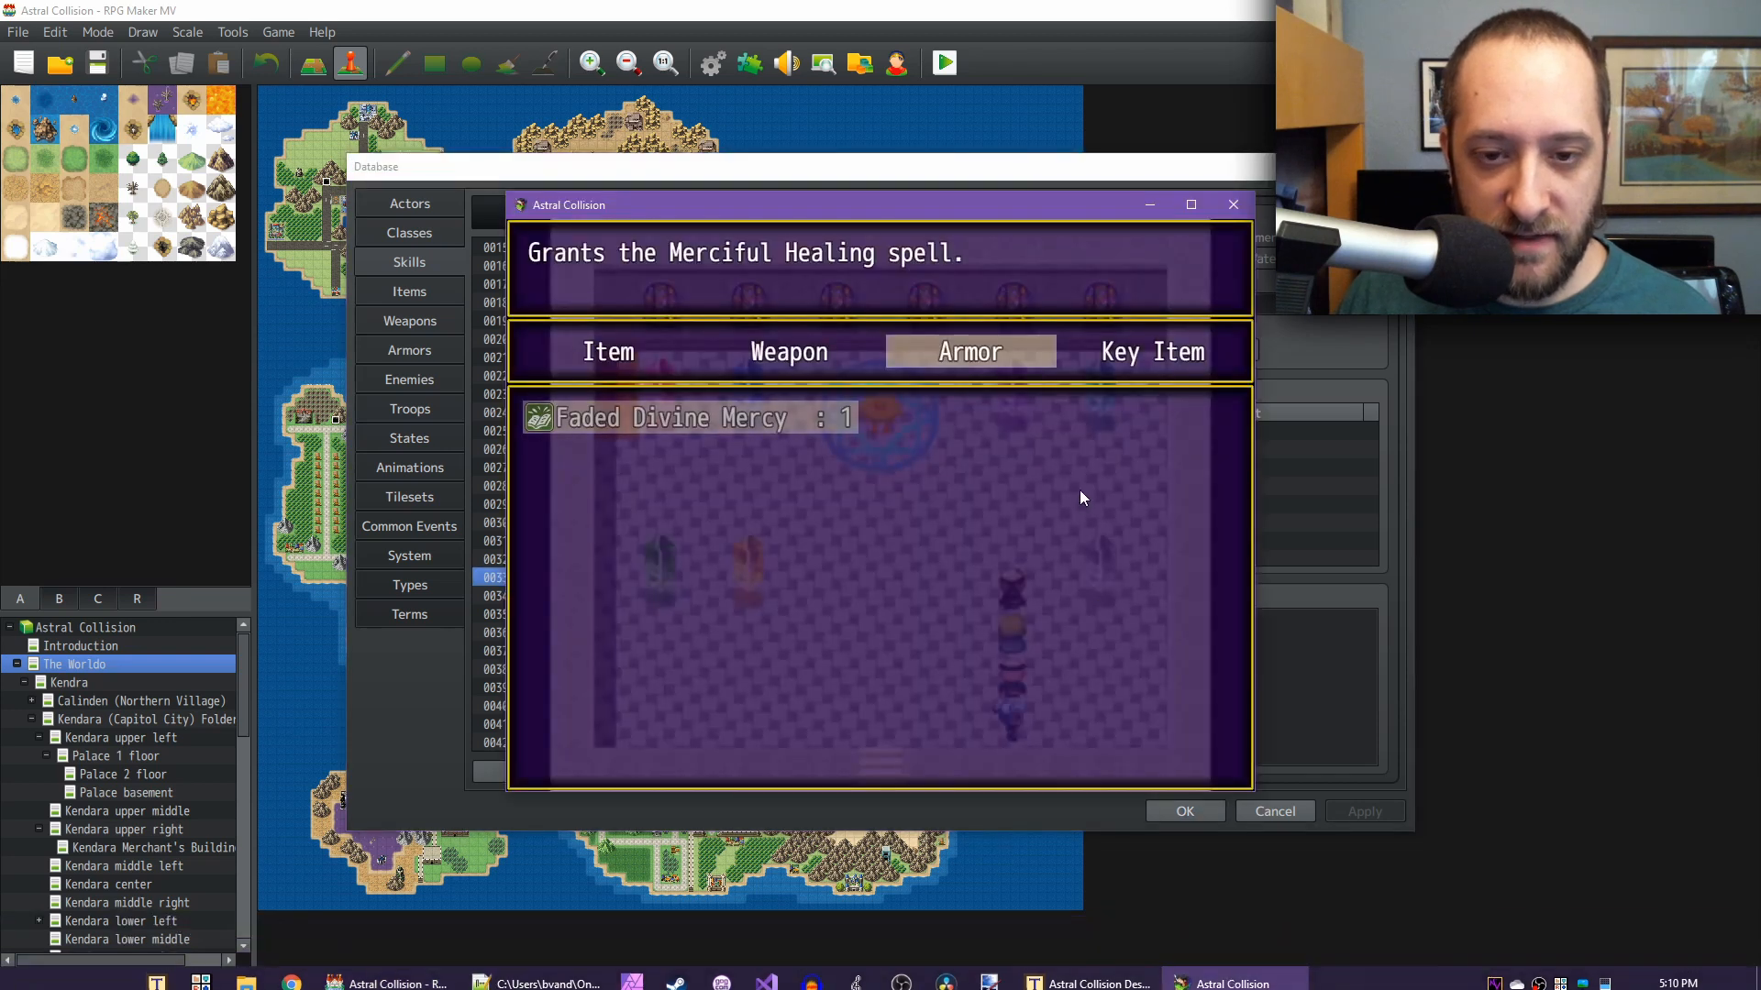
key(Escape)
key(Escape)
key(Escape)
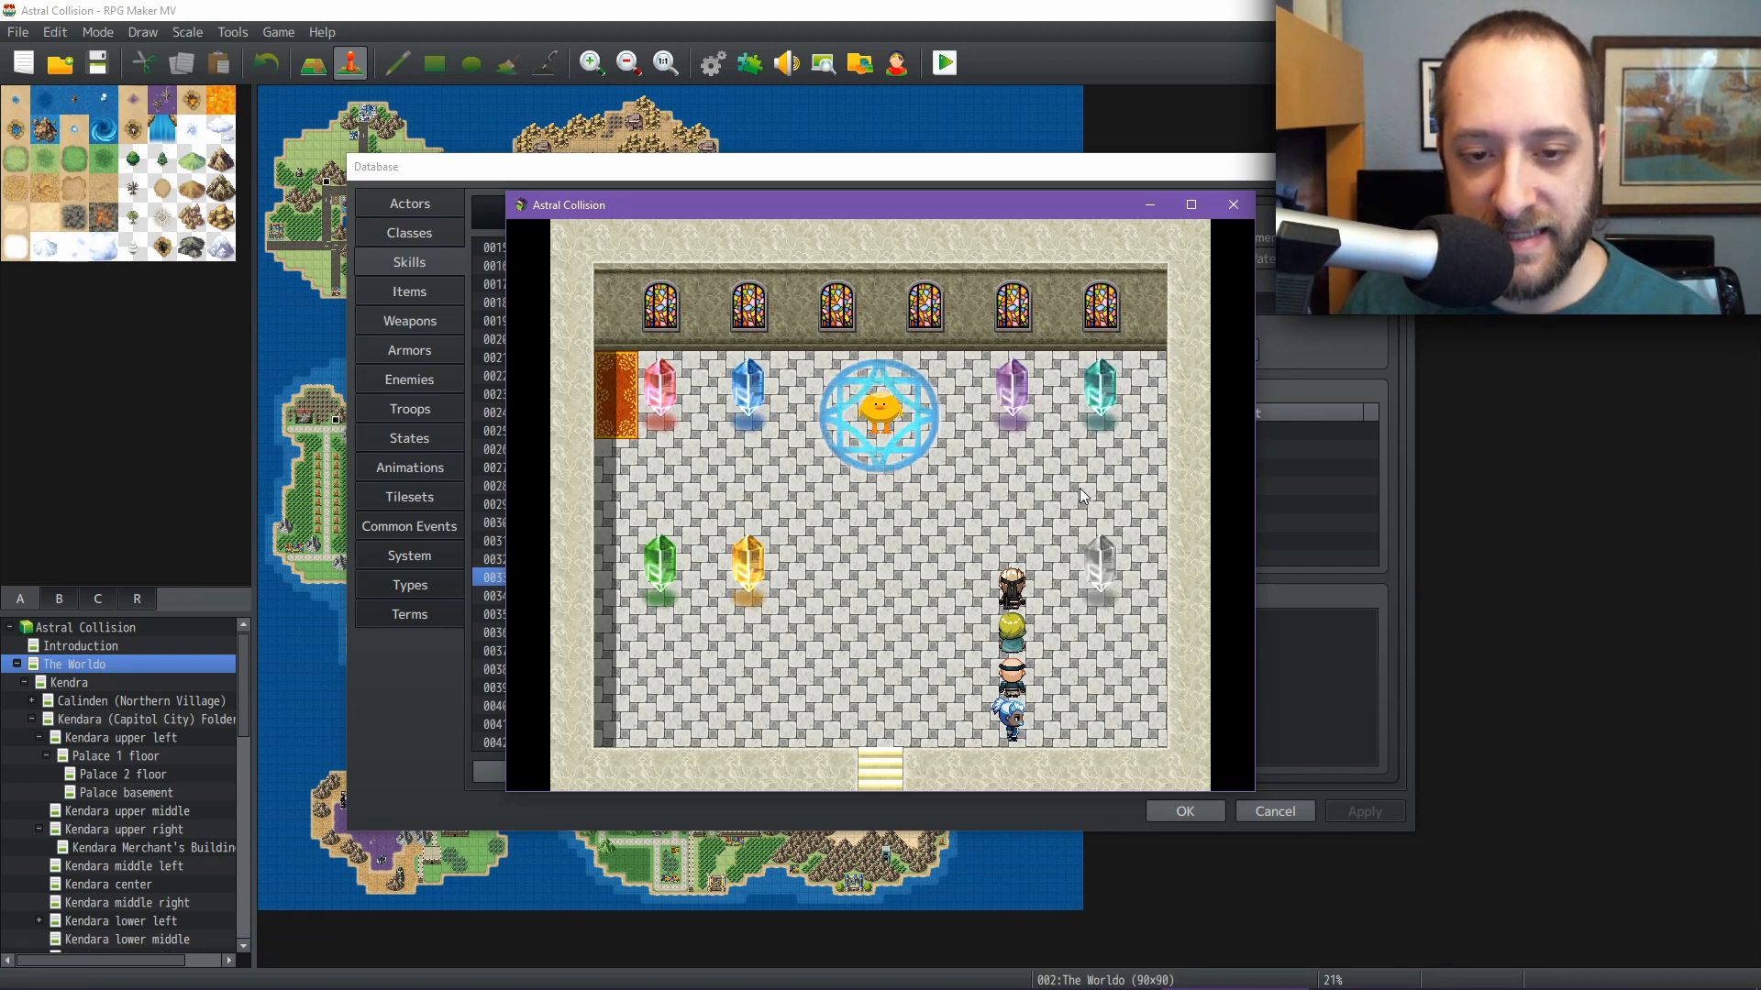
key(Left)
key(Right)
key(Down)
key(Up)
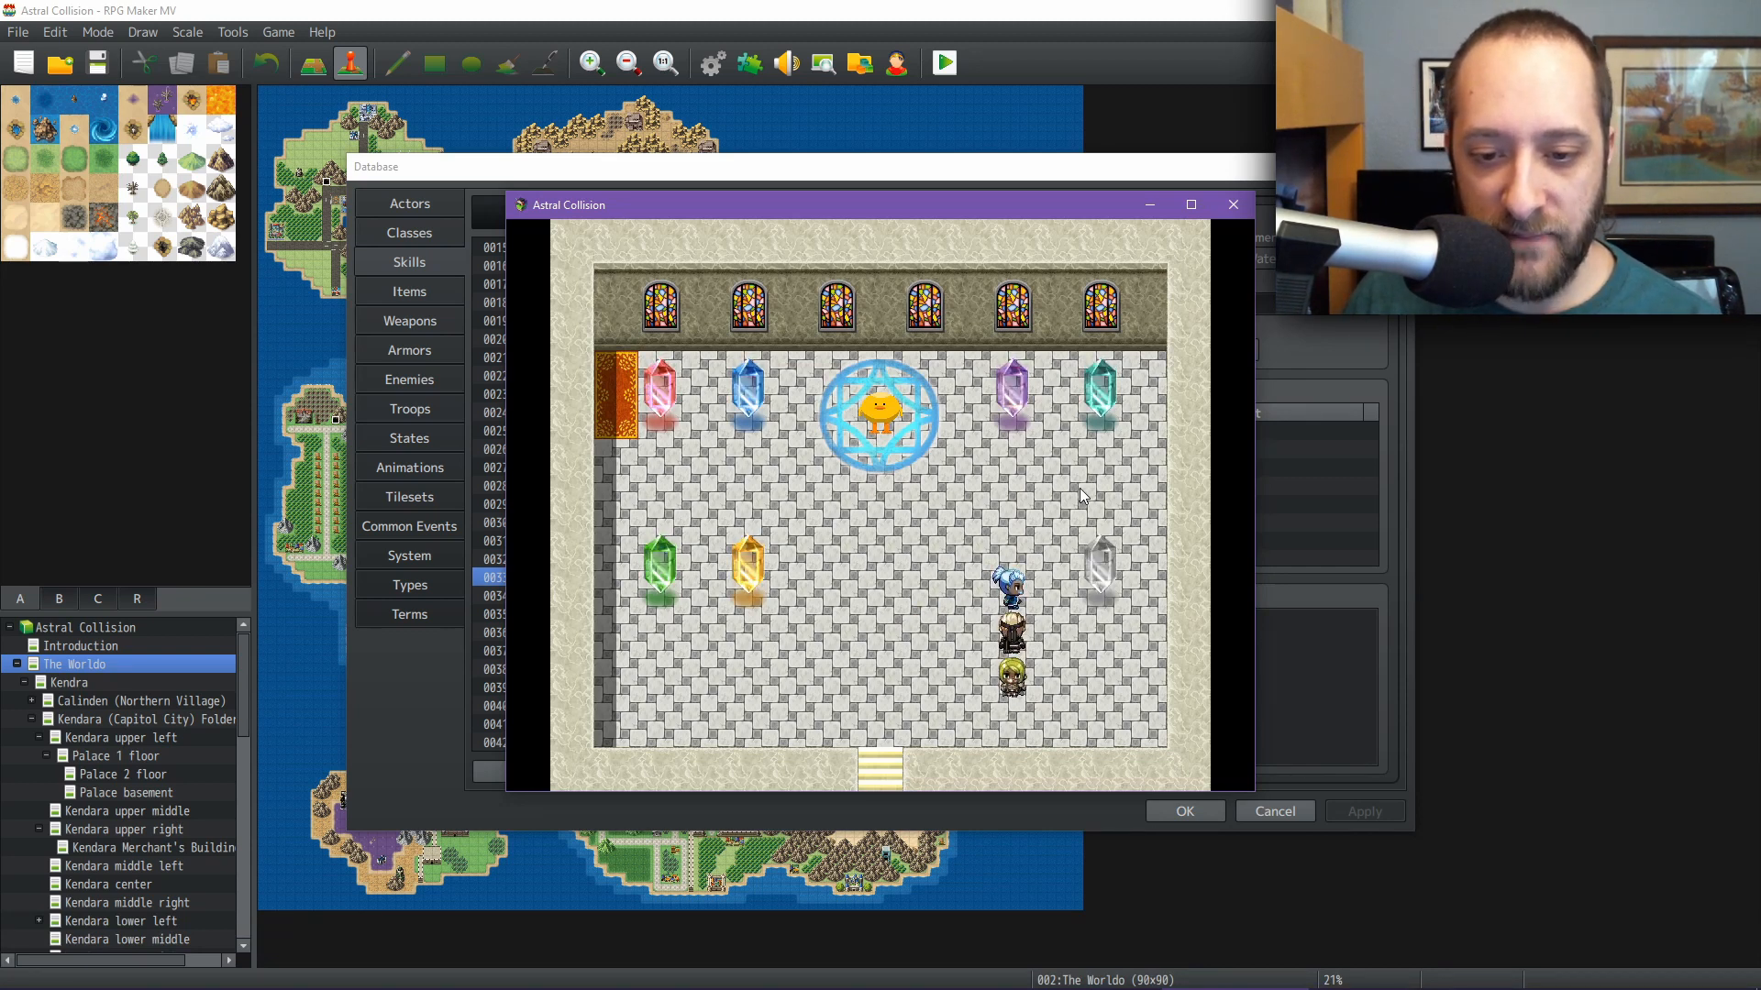
Walk the party to the yellow crystal, view its Earth Affinity upgrades, and leave The Divine Forge
key(Left)
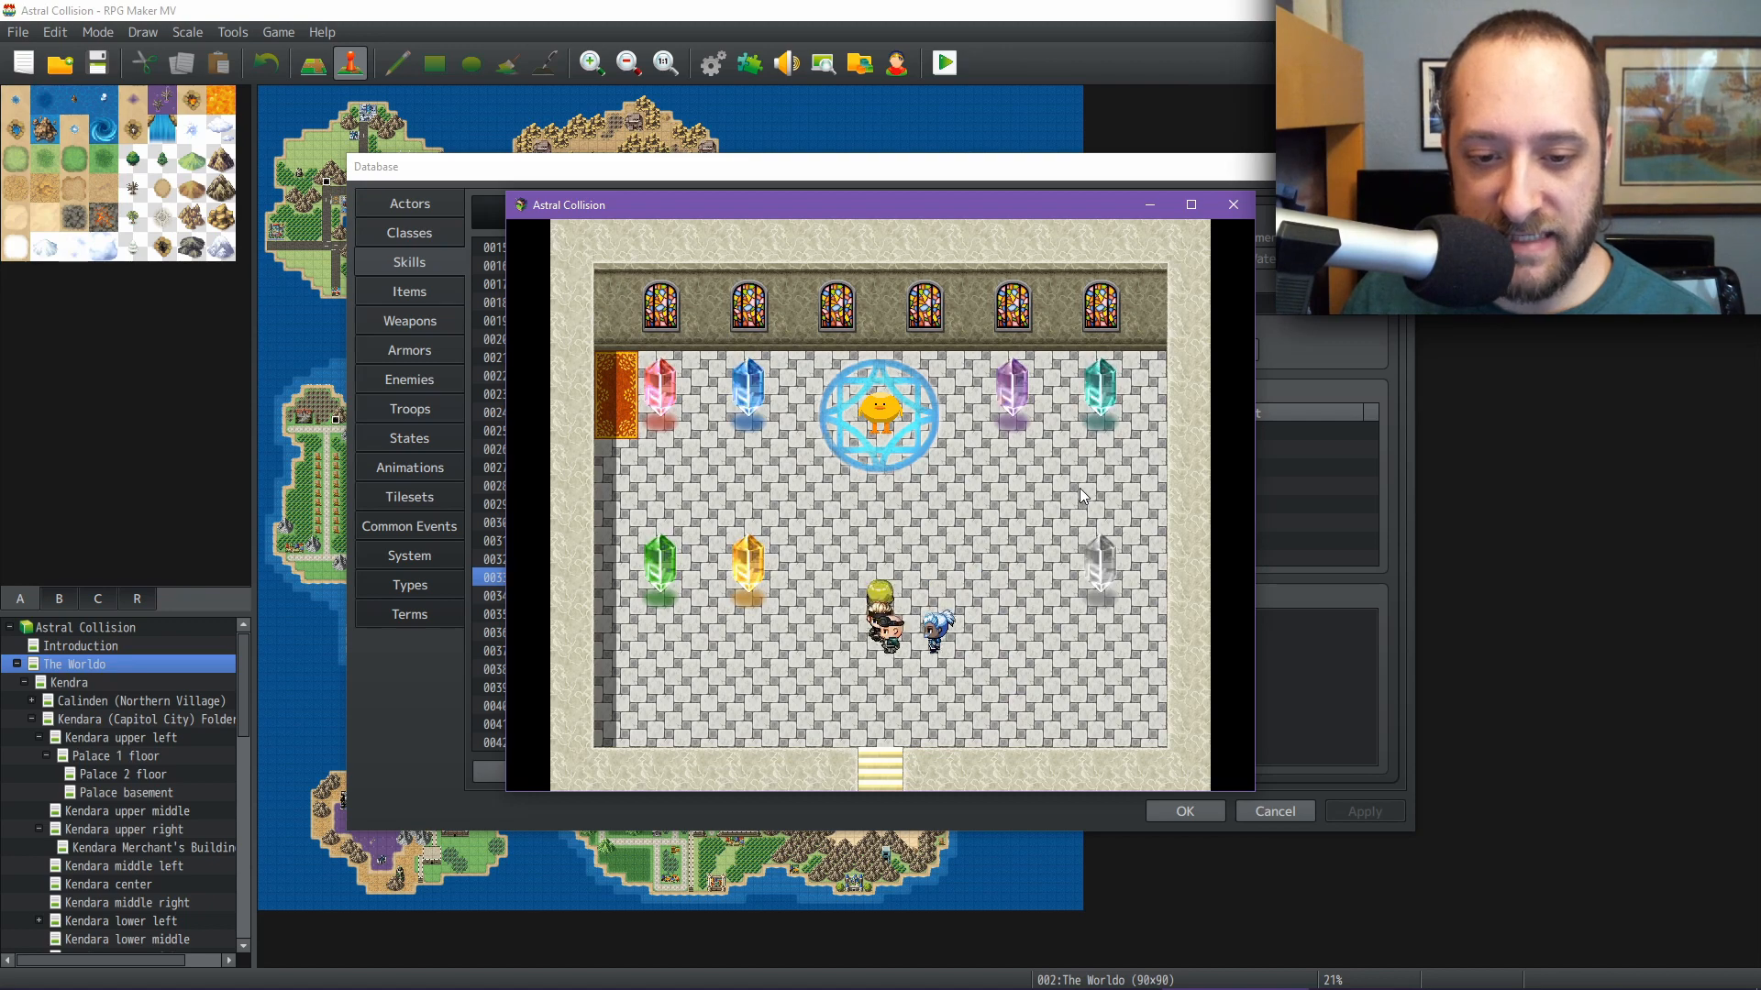
key(Down)
key(Left)
key(Up)
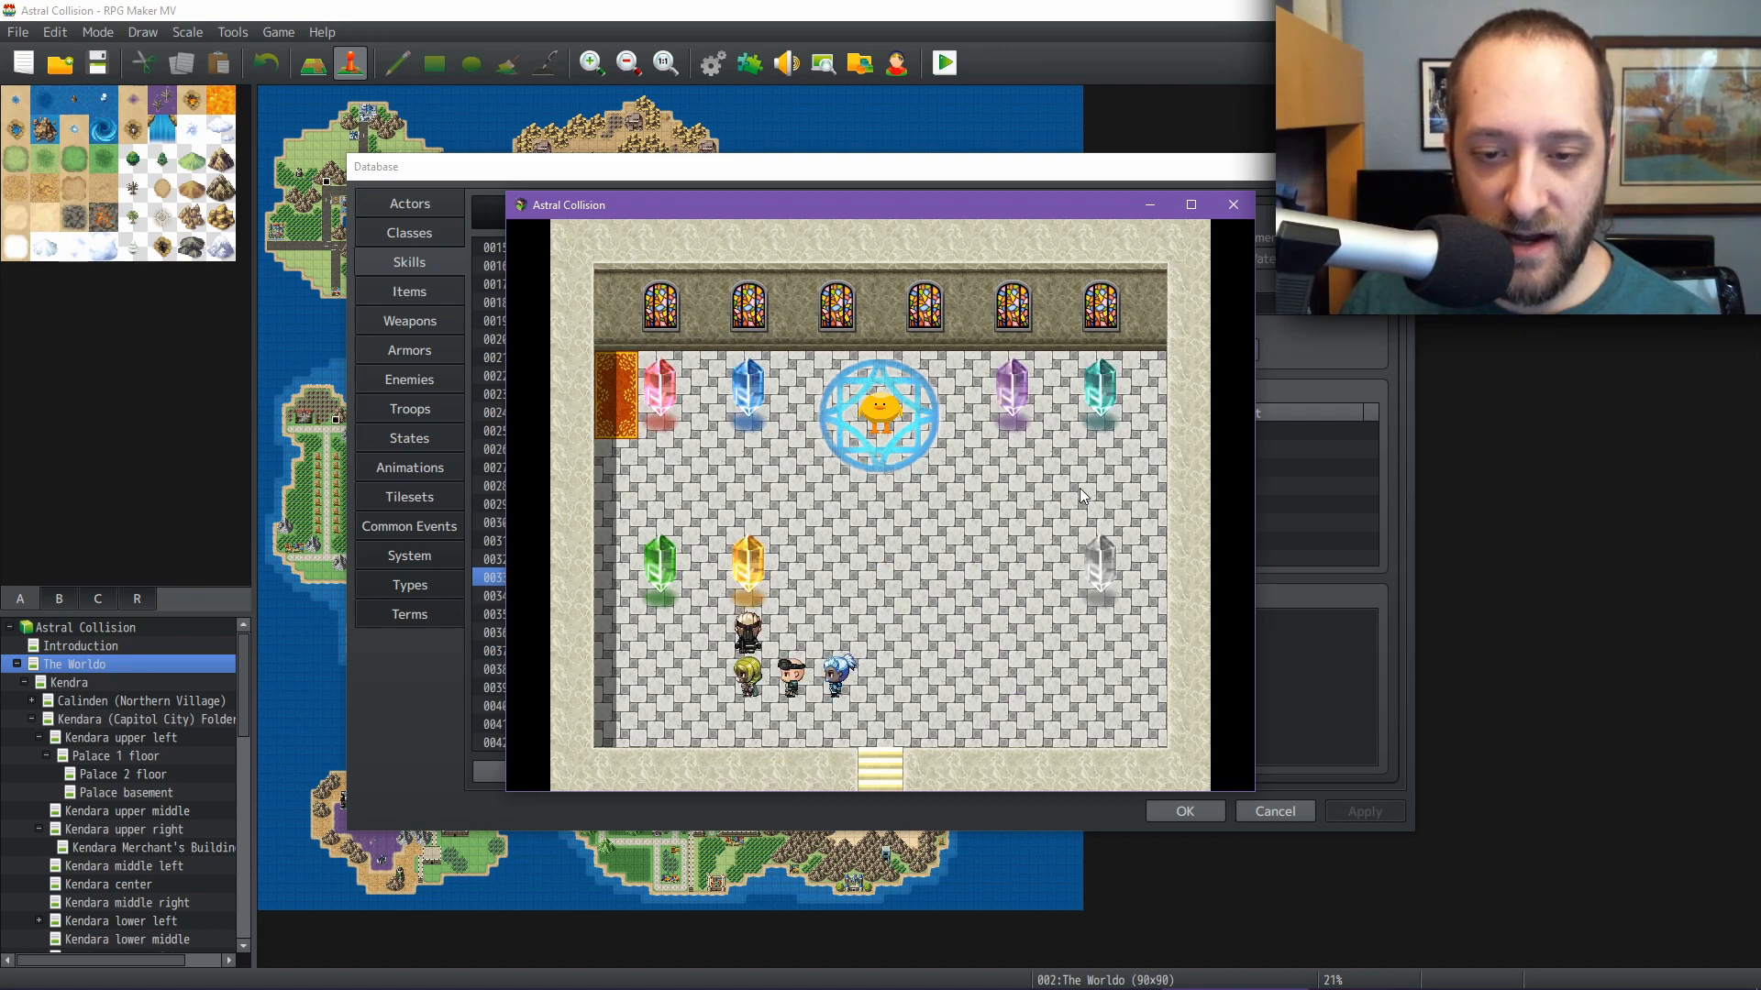
key(Return)
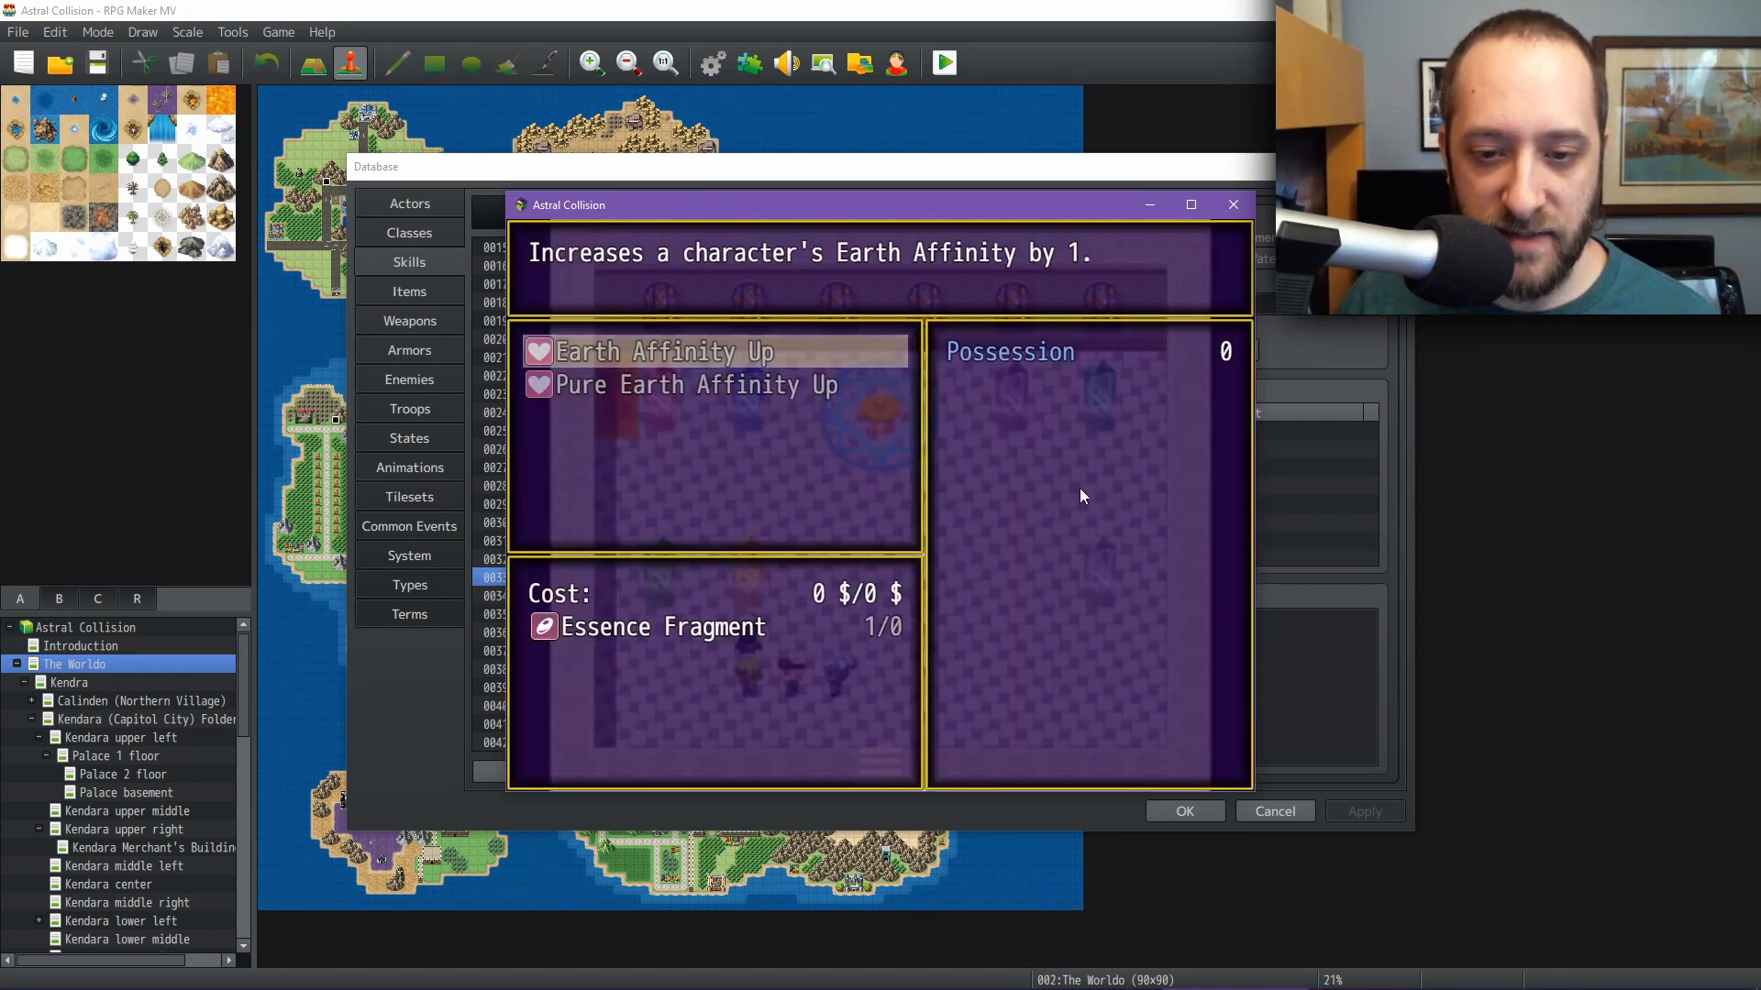
key(Escape)
key(Right)
key(Down)
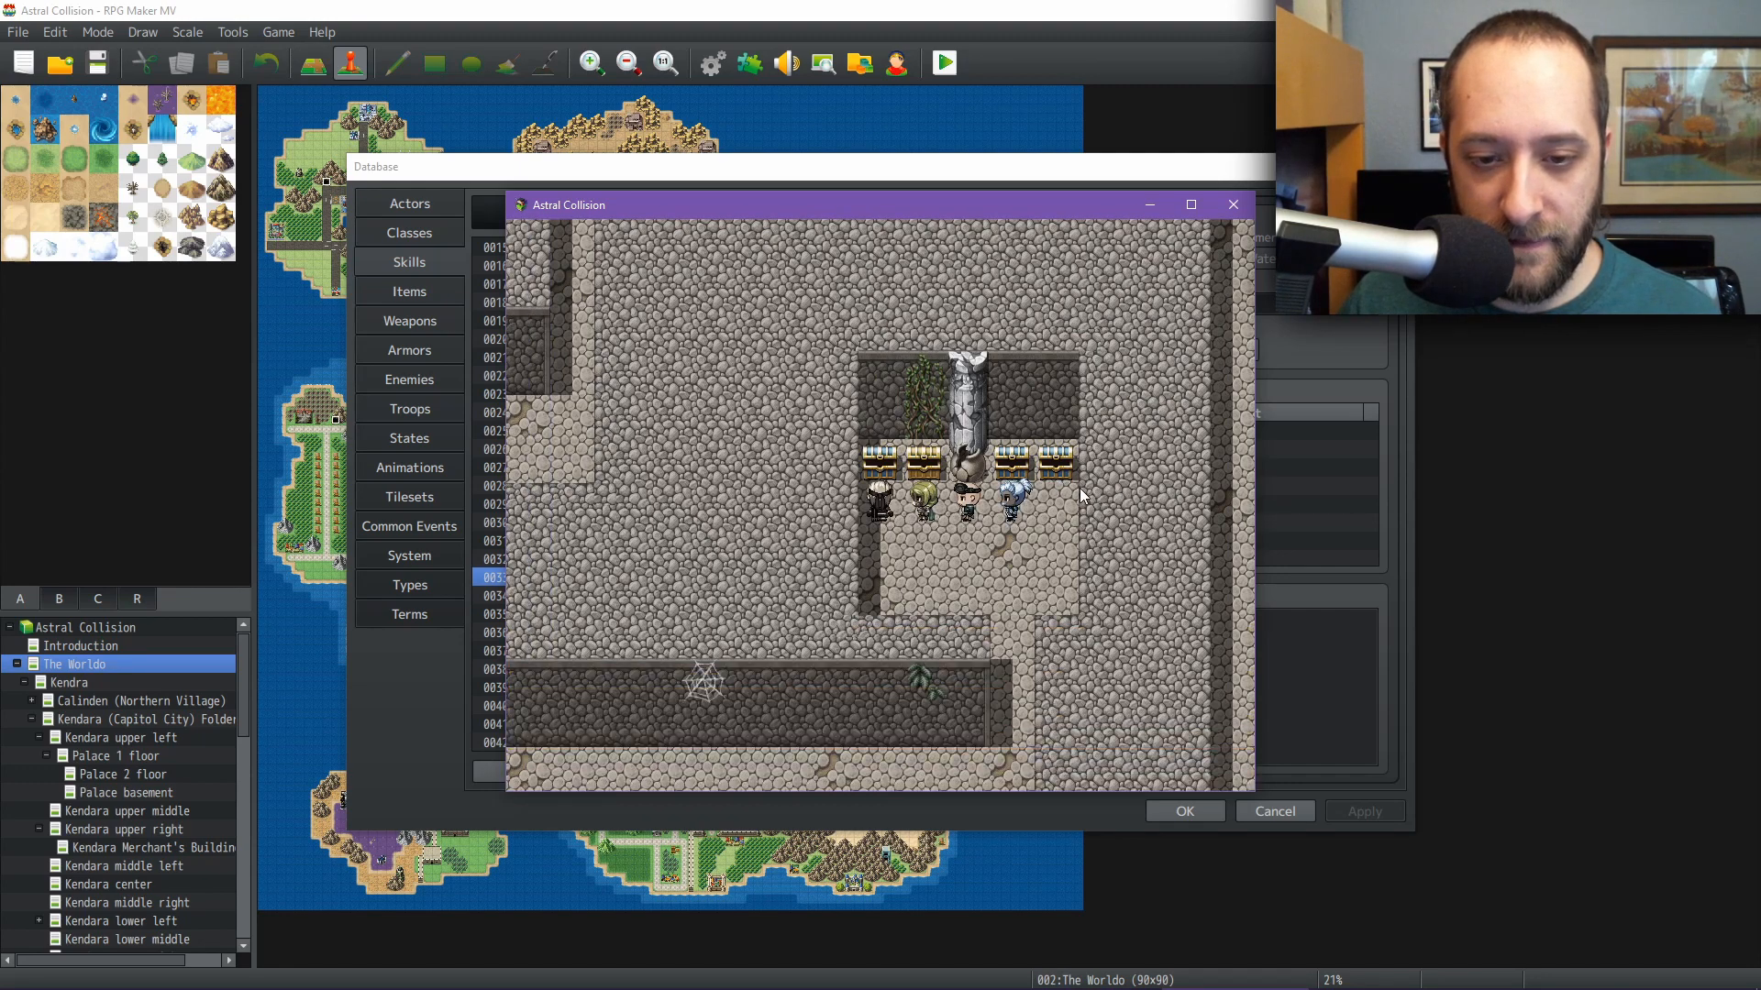
Check the Ninja's Skill Set equipment slot for available items and return to the party menu
key(Escape)
key(Down)
key(Down)
key(Return)
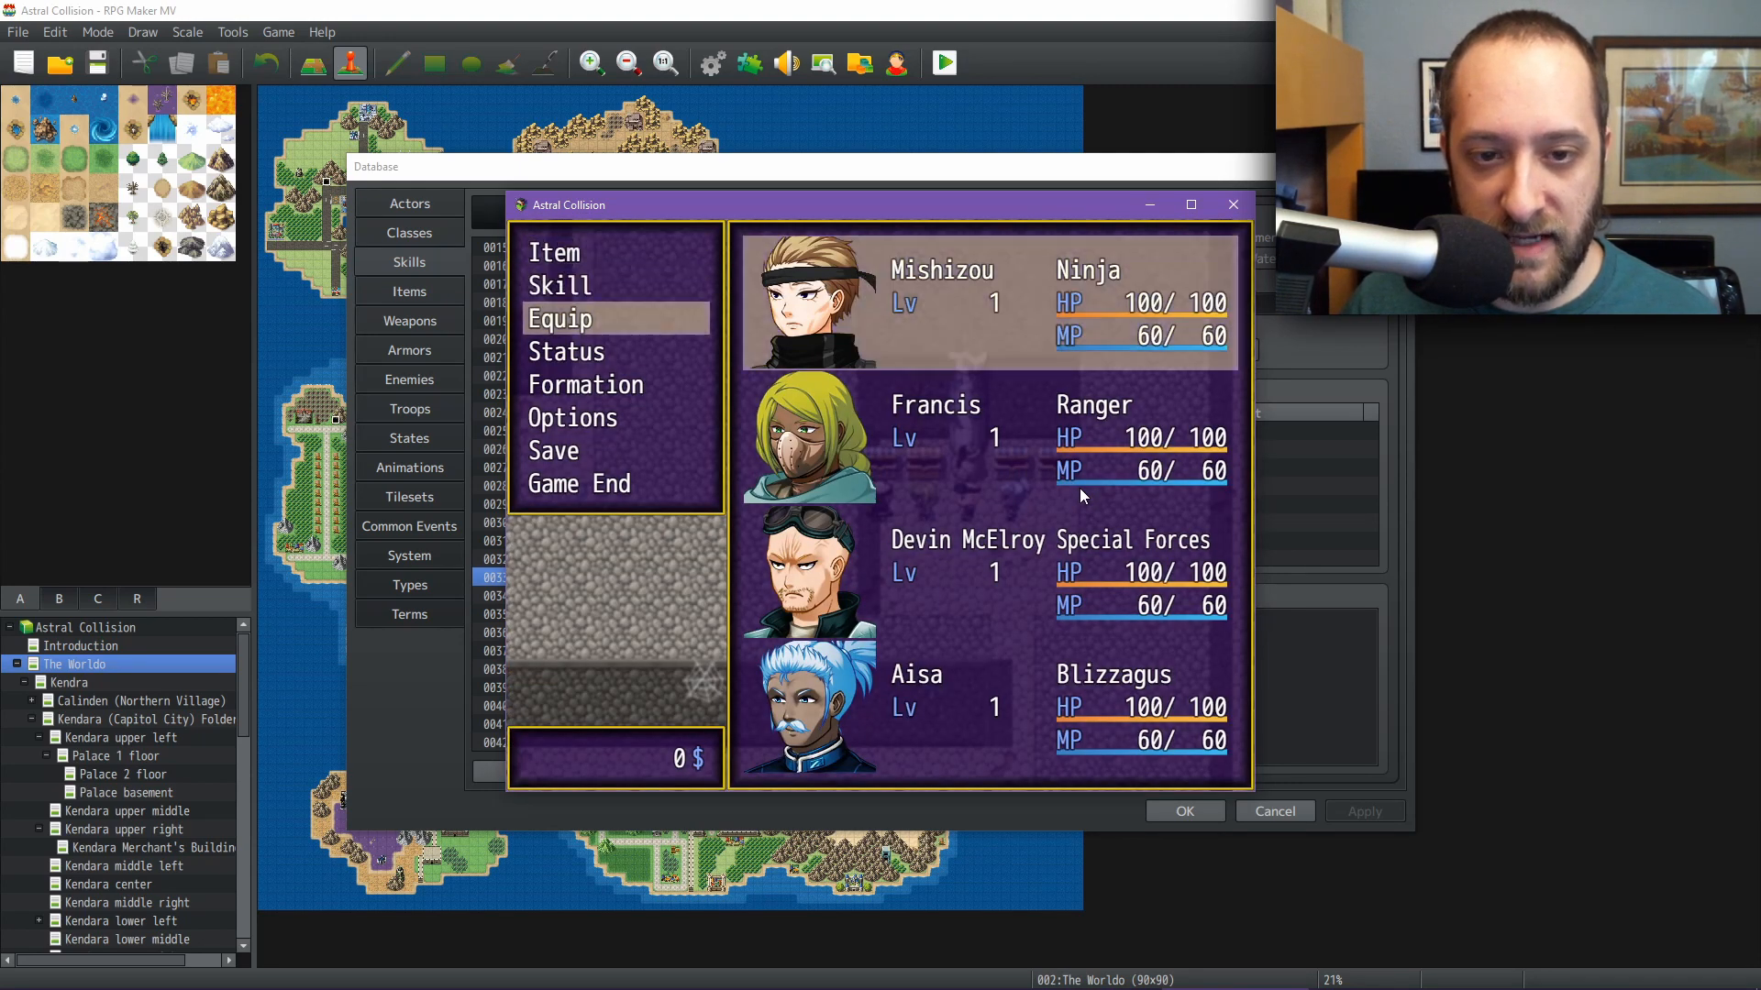
key(Up)
key(Down)
key(Return)
key(Return)
key(Up)
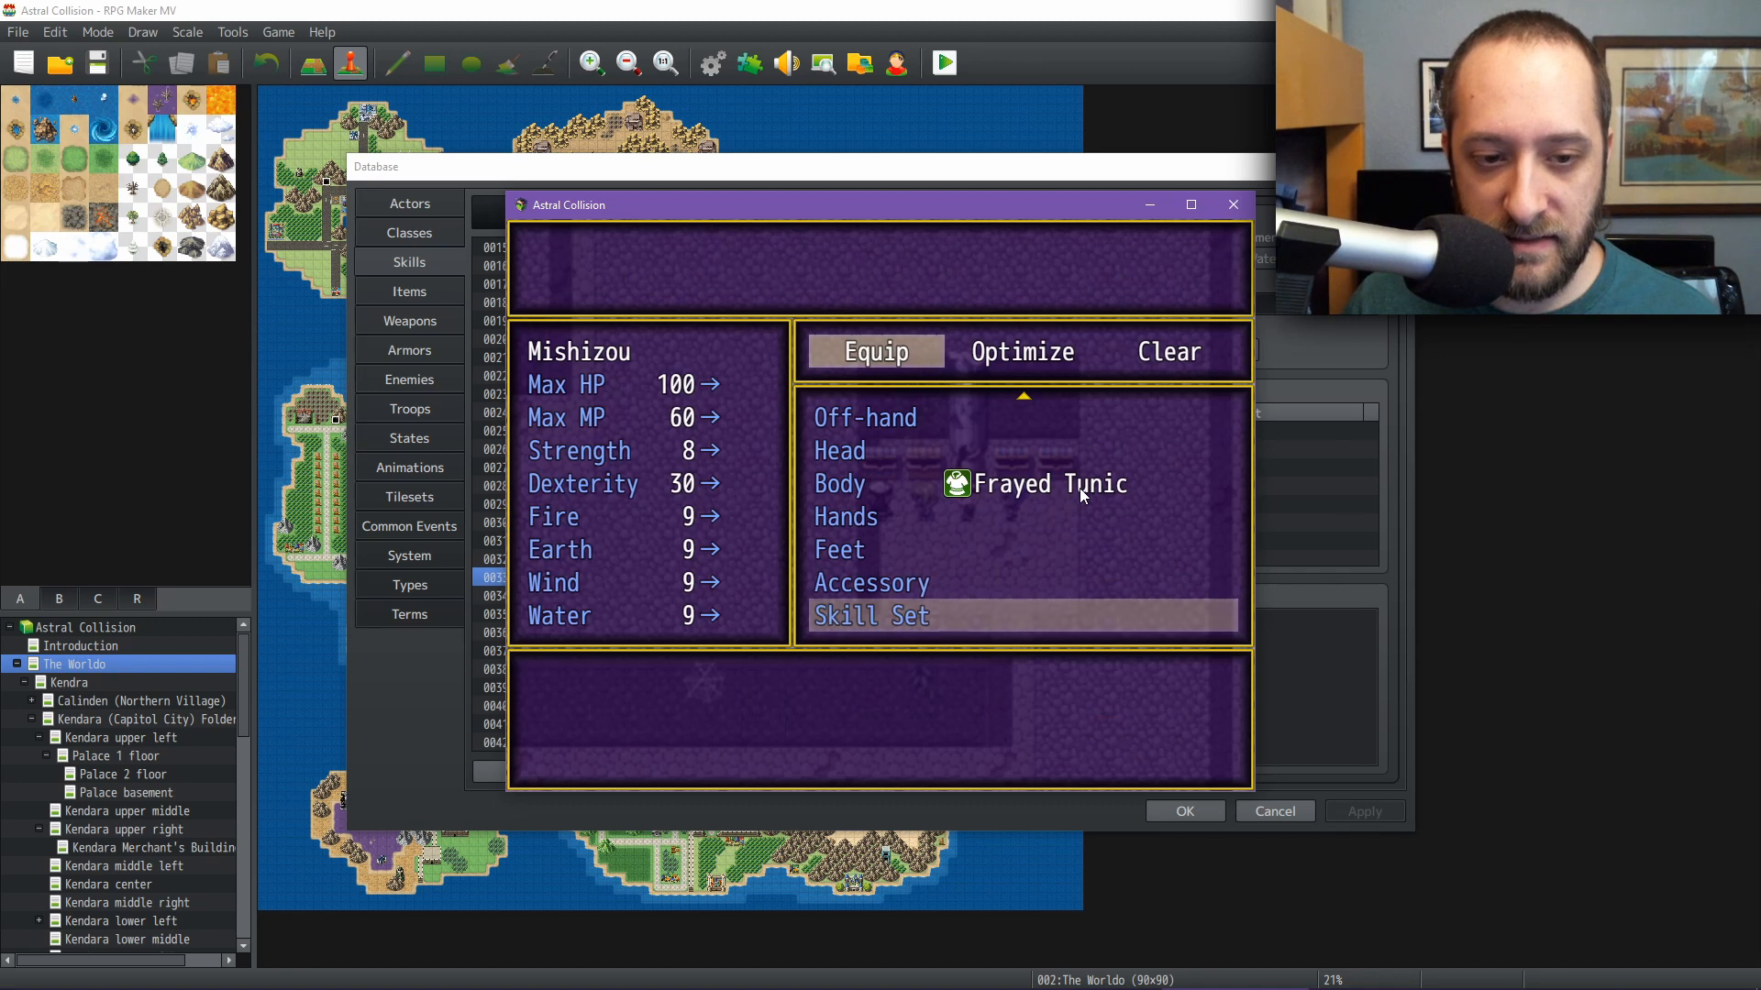
key(Down)
key(Escape)
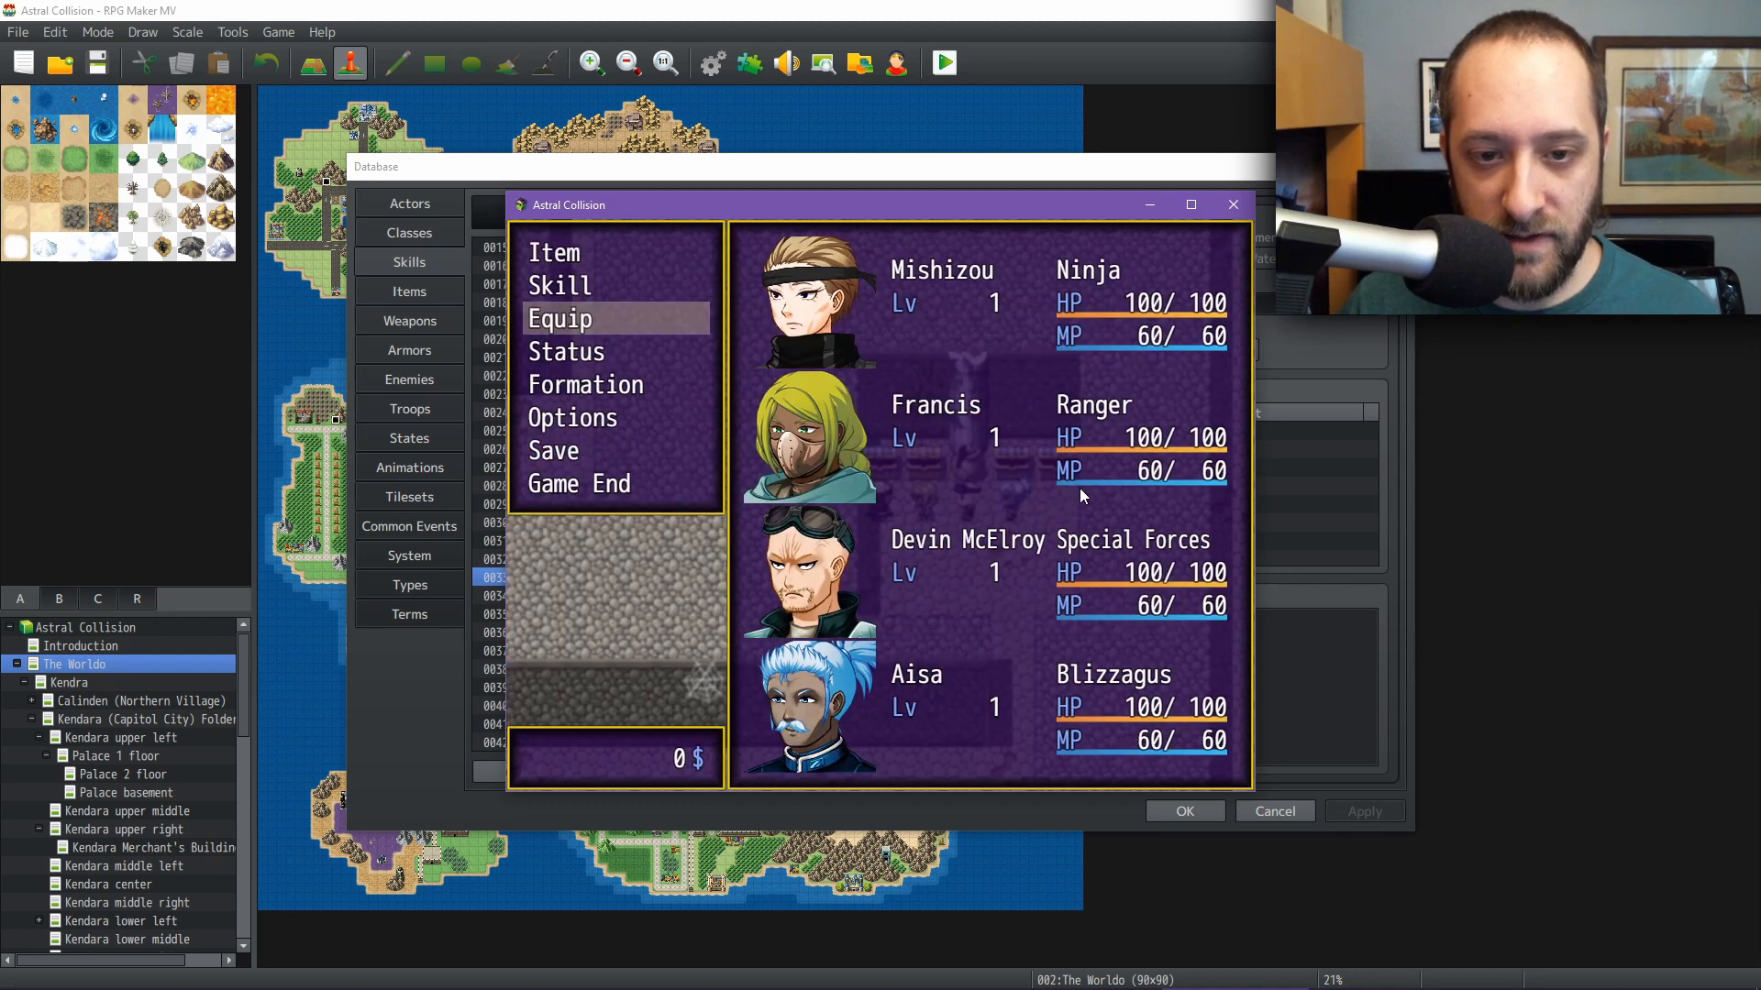
Equip Faded Divine Guardian in the Ranger's Skill Set slot and return to the map
key(Return)
key(Down)
key(Return)
key(Return)
key(Up)
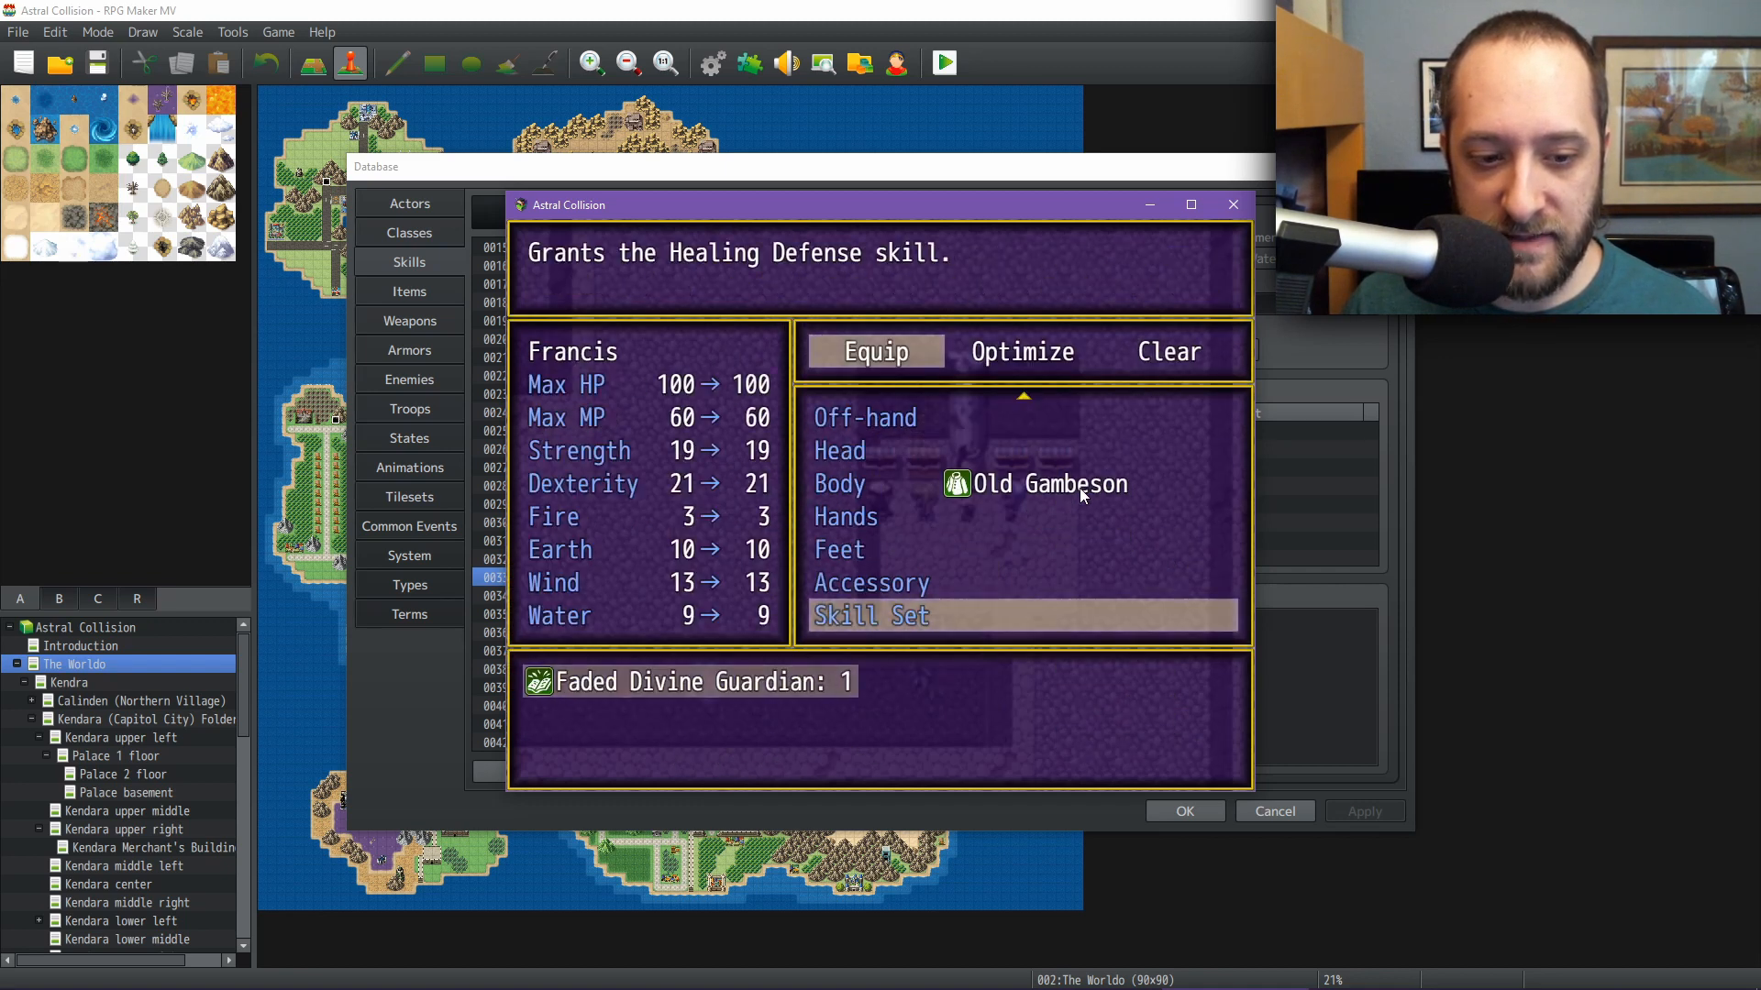
key(Escape)
key(Escape)
key(Escape)
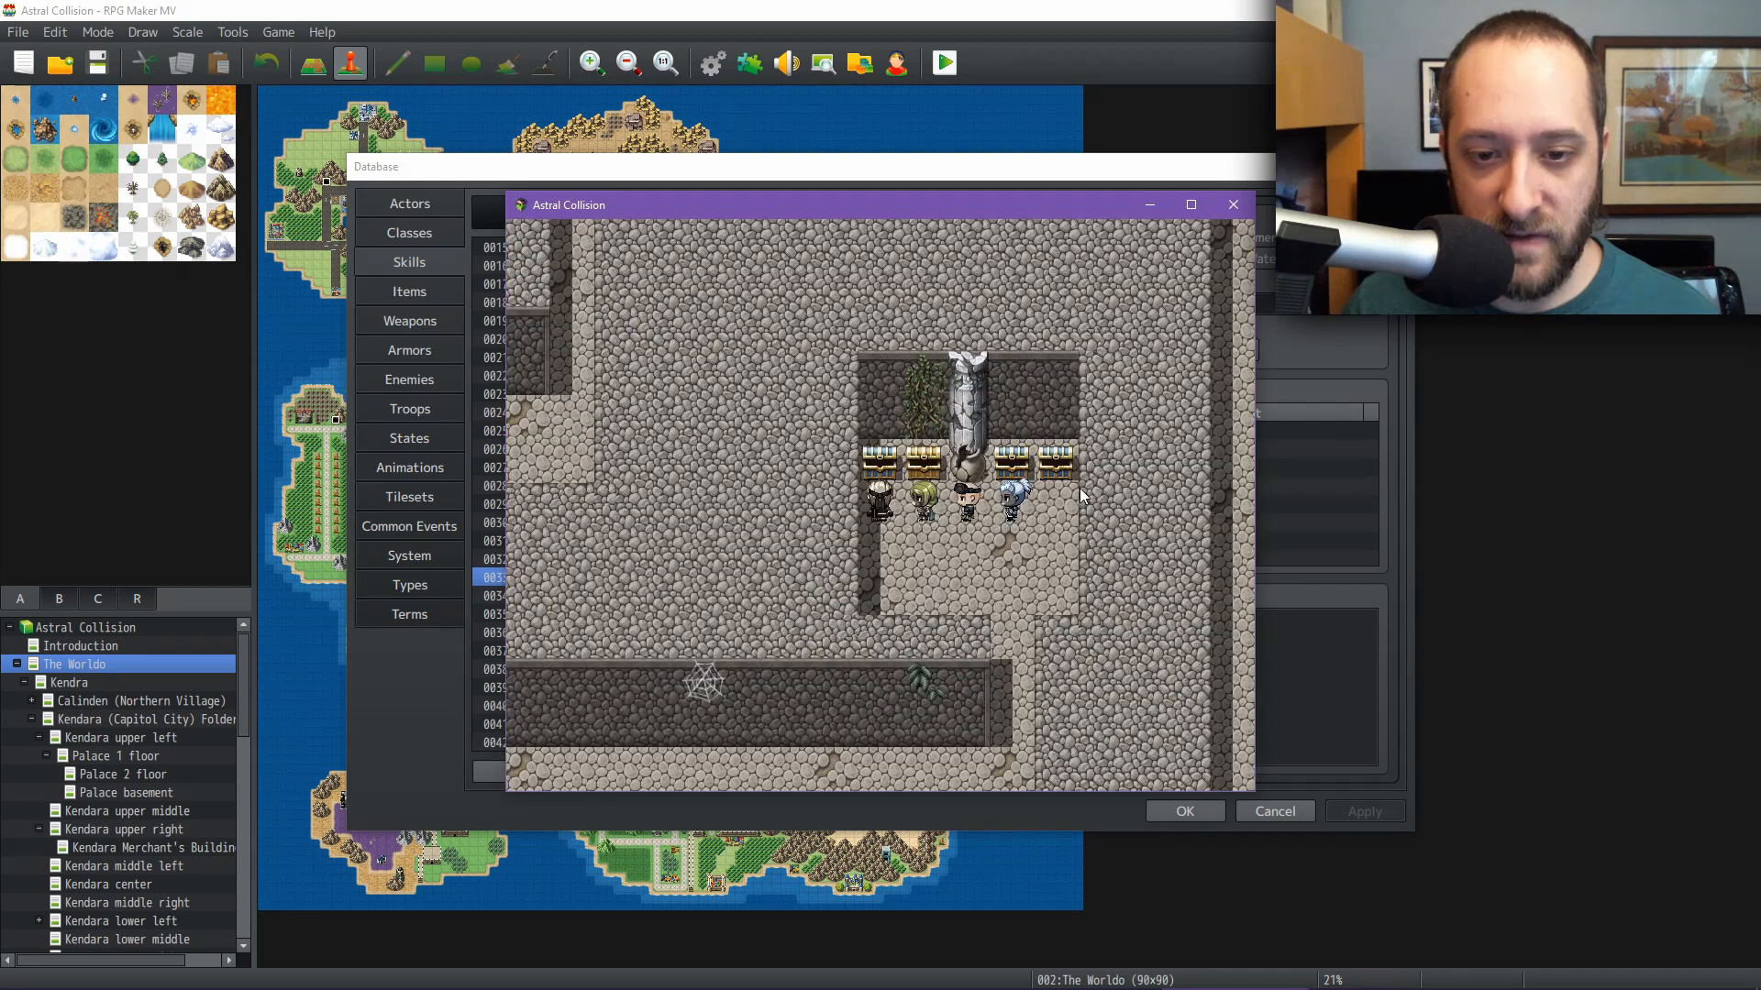
Walk the party out of the treasure chest alcove and west along the stone corridor
key(Right)
key(Down)
key(Right)
key(Down)
key(Down)
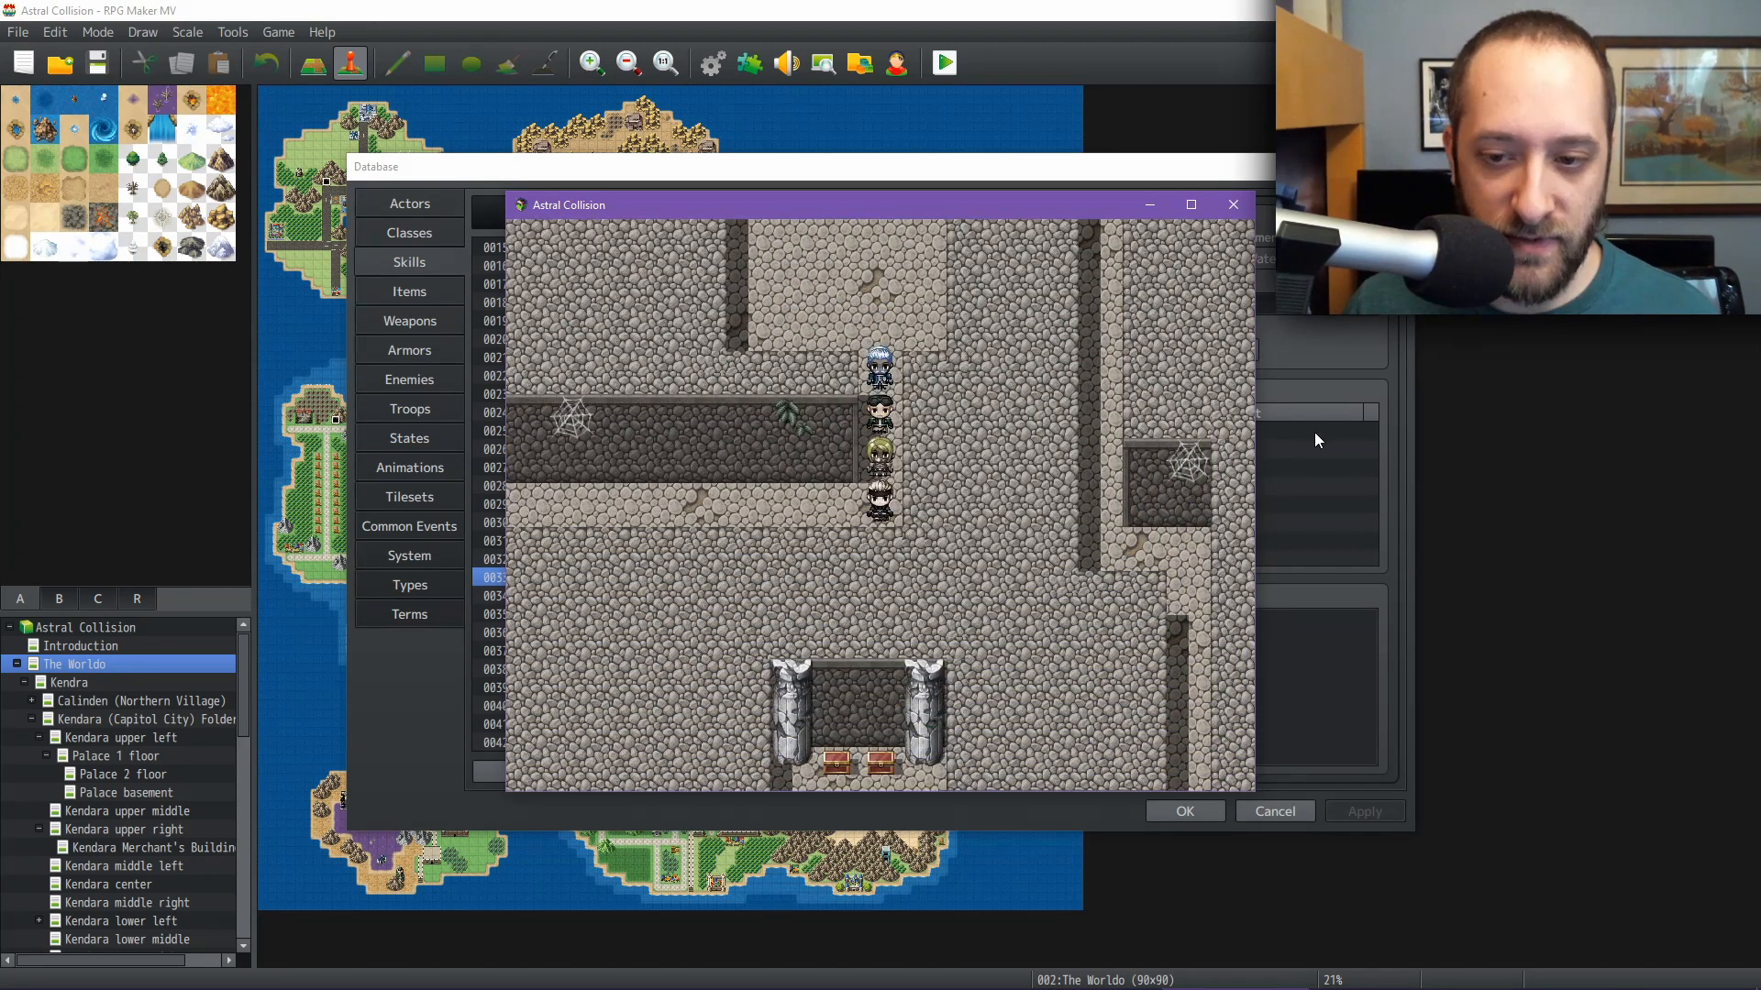
key(Left)
key(Left)
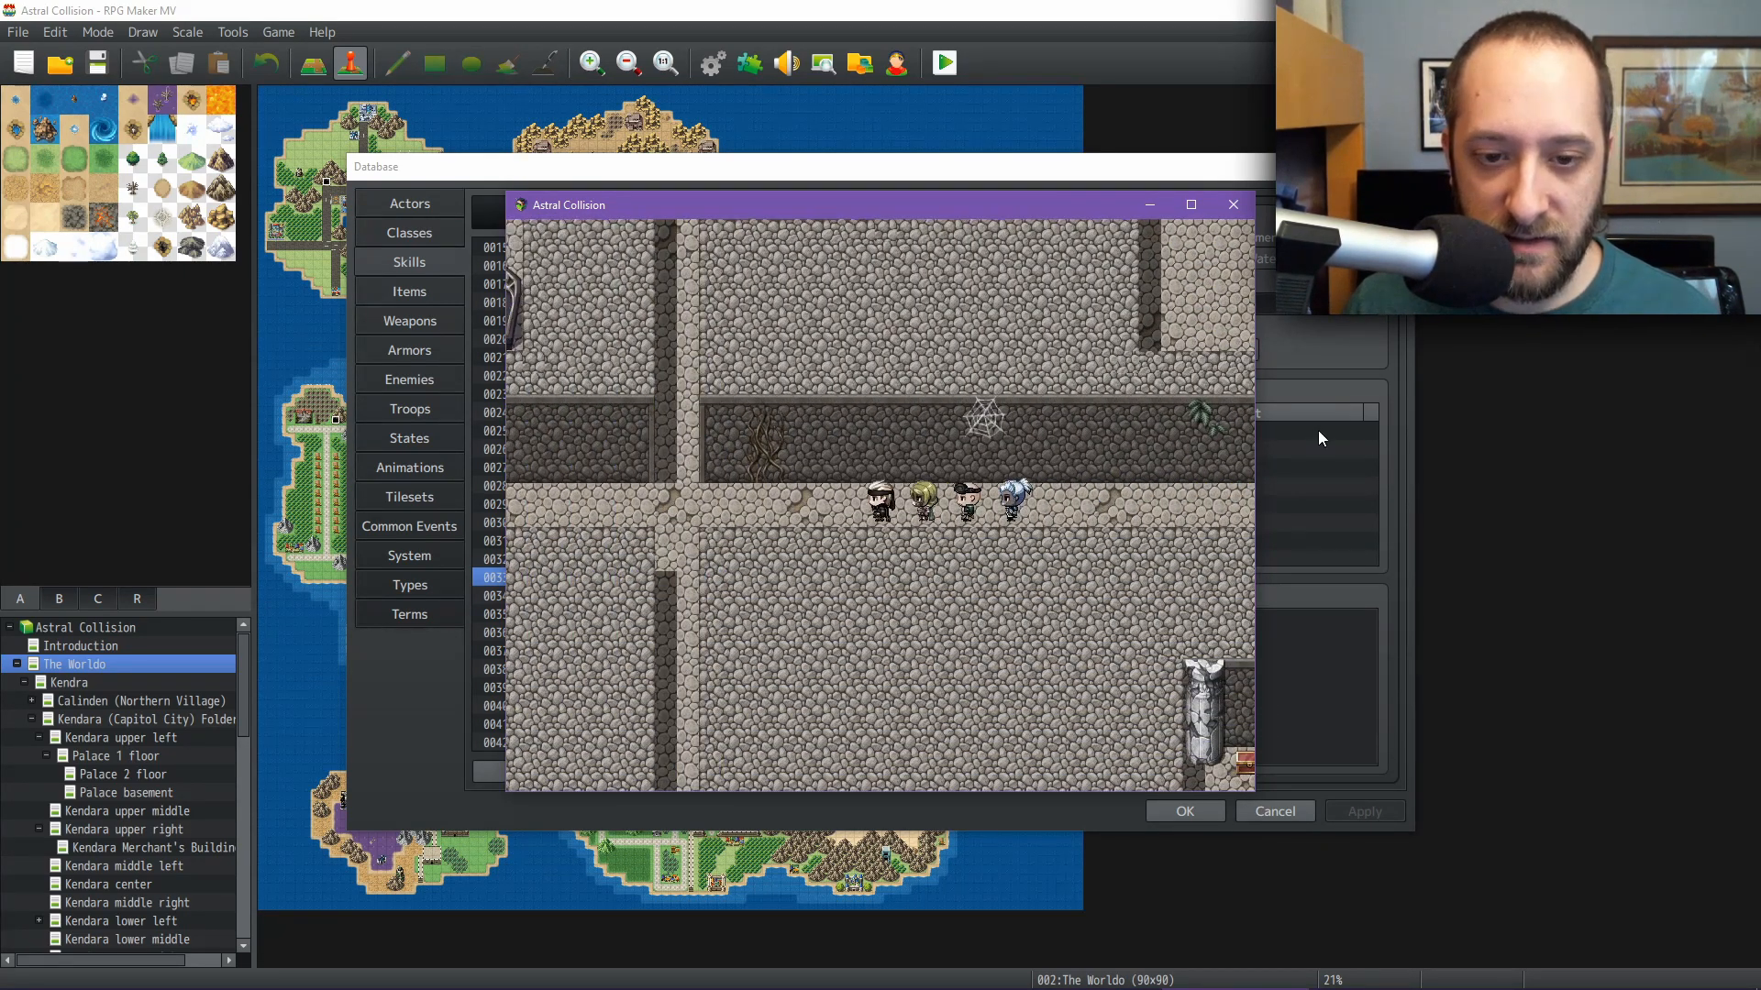
Open the playtest's save screen from the party menu and return to exploring the ruins
key(Escape)
key(Up)
key(Up)
key(Return)
key(Escape)
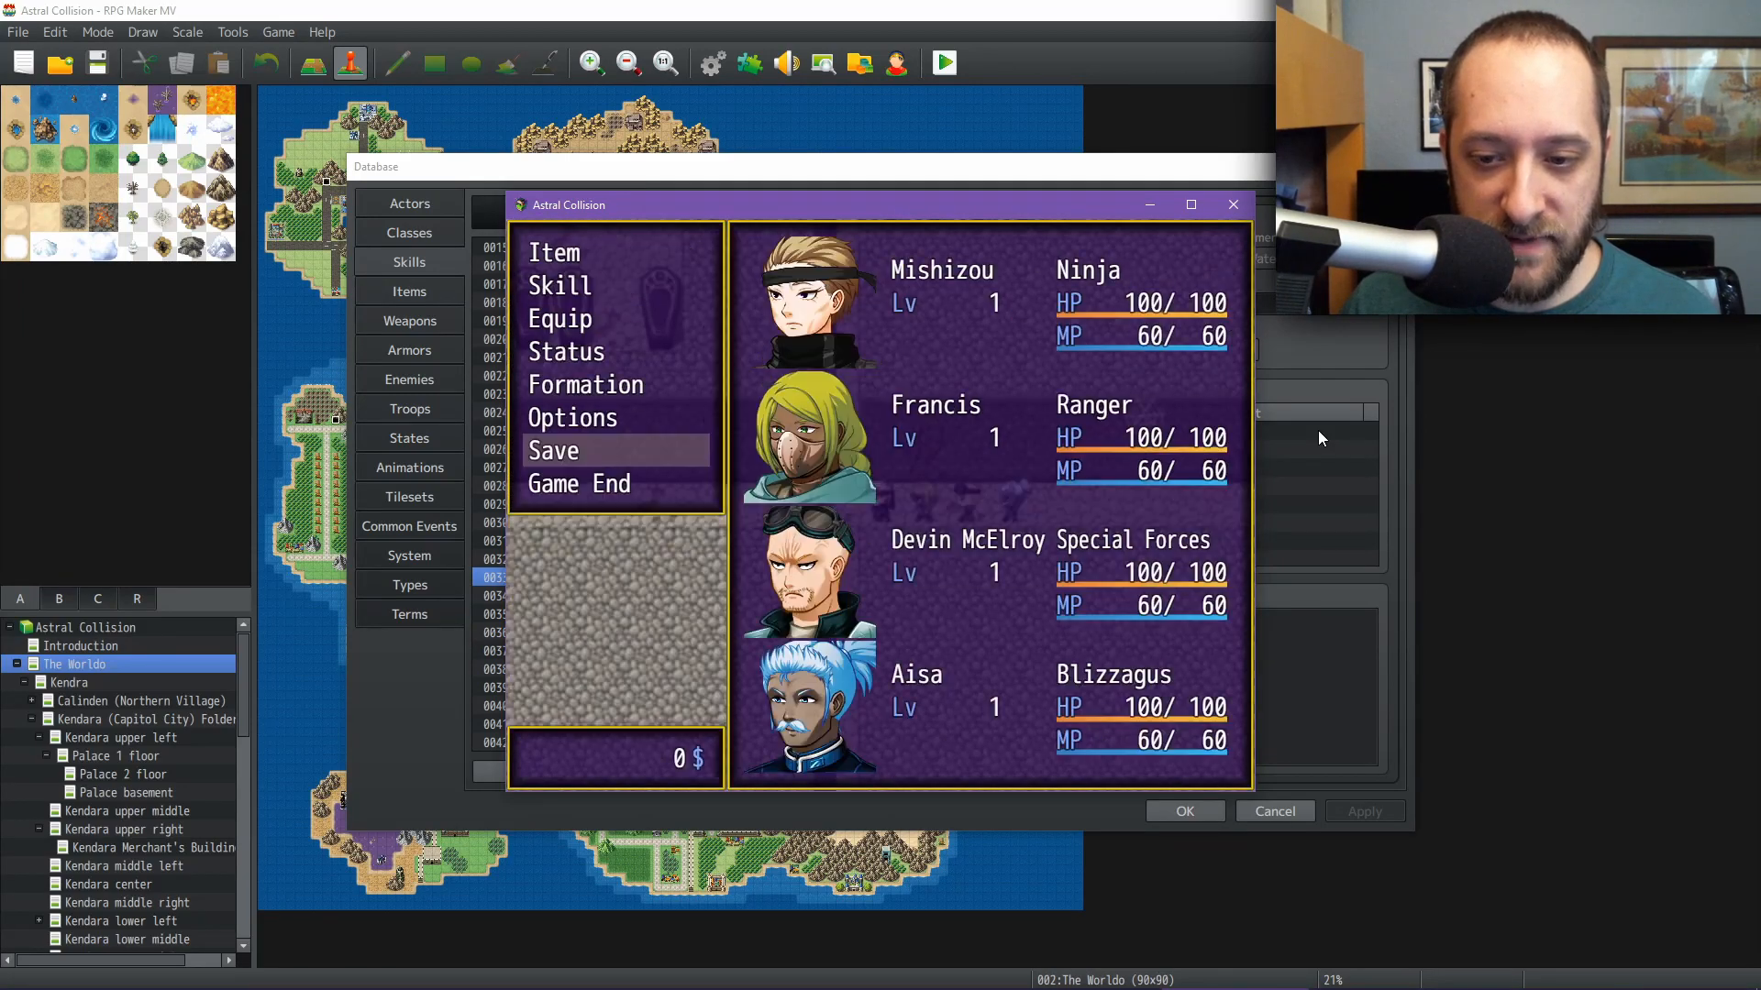
key(Escape)
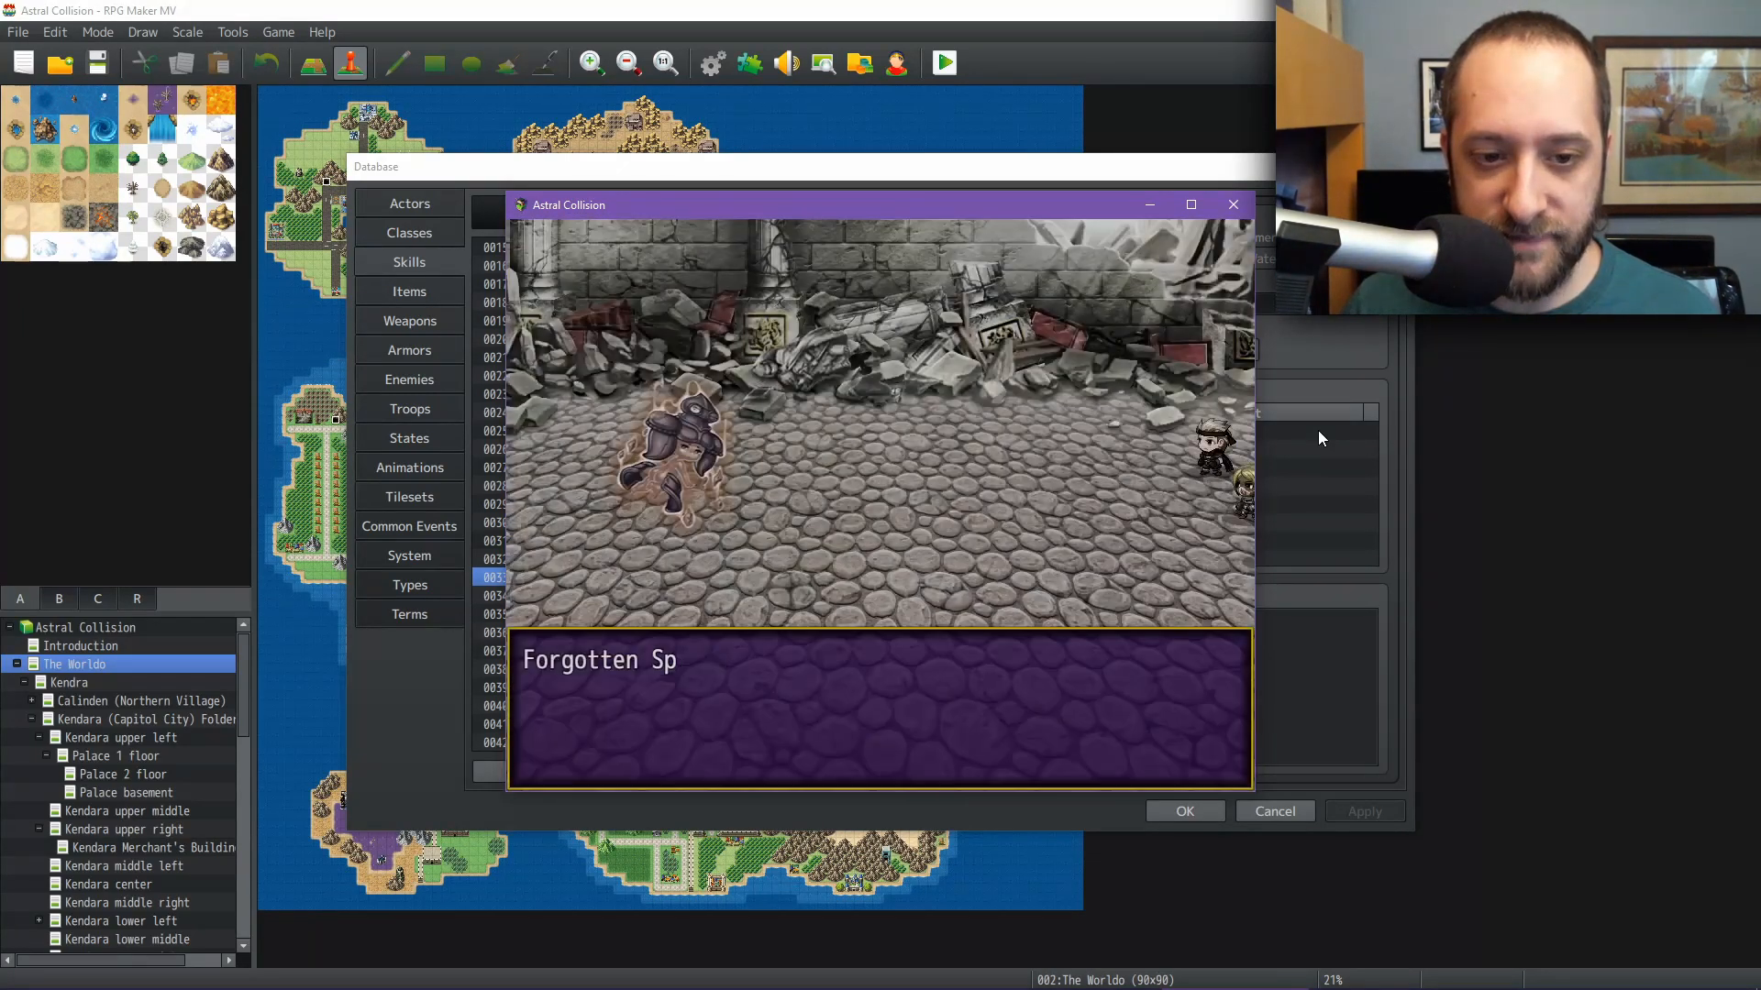
Start the fight against the Forgotten Spirit, check the Ninja's skills and order a basic attack on it
key(Return)
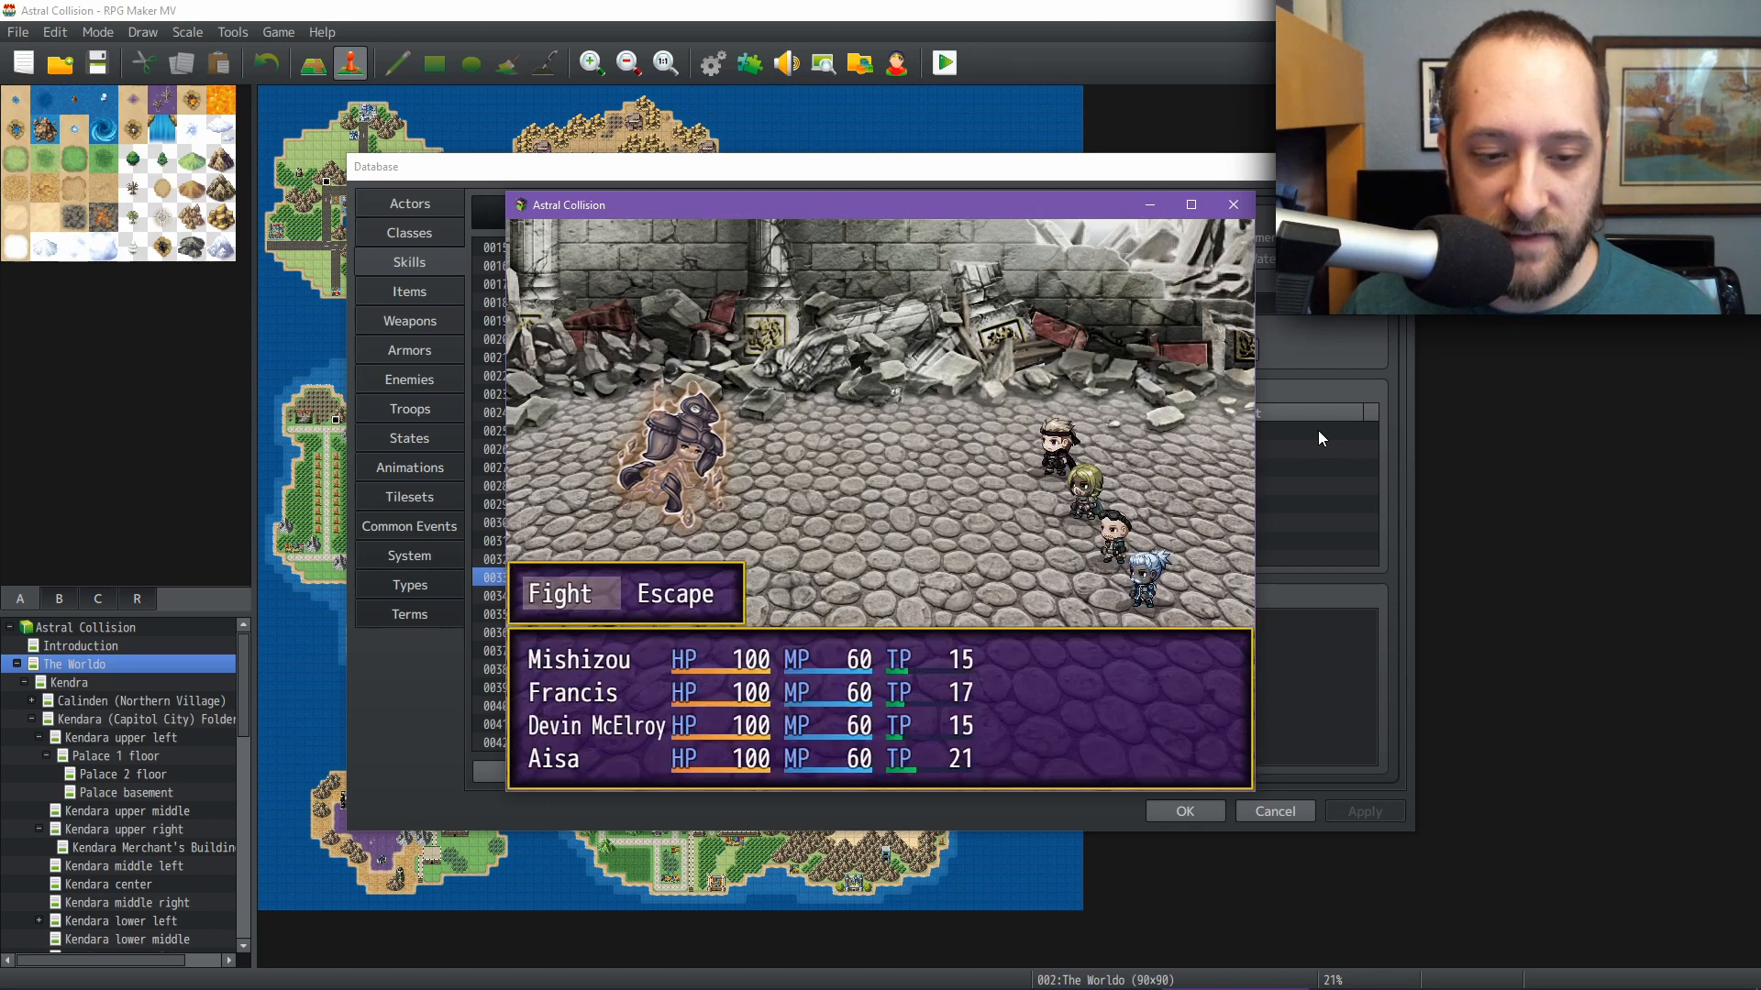
key(Return)
key(Right)
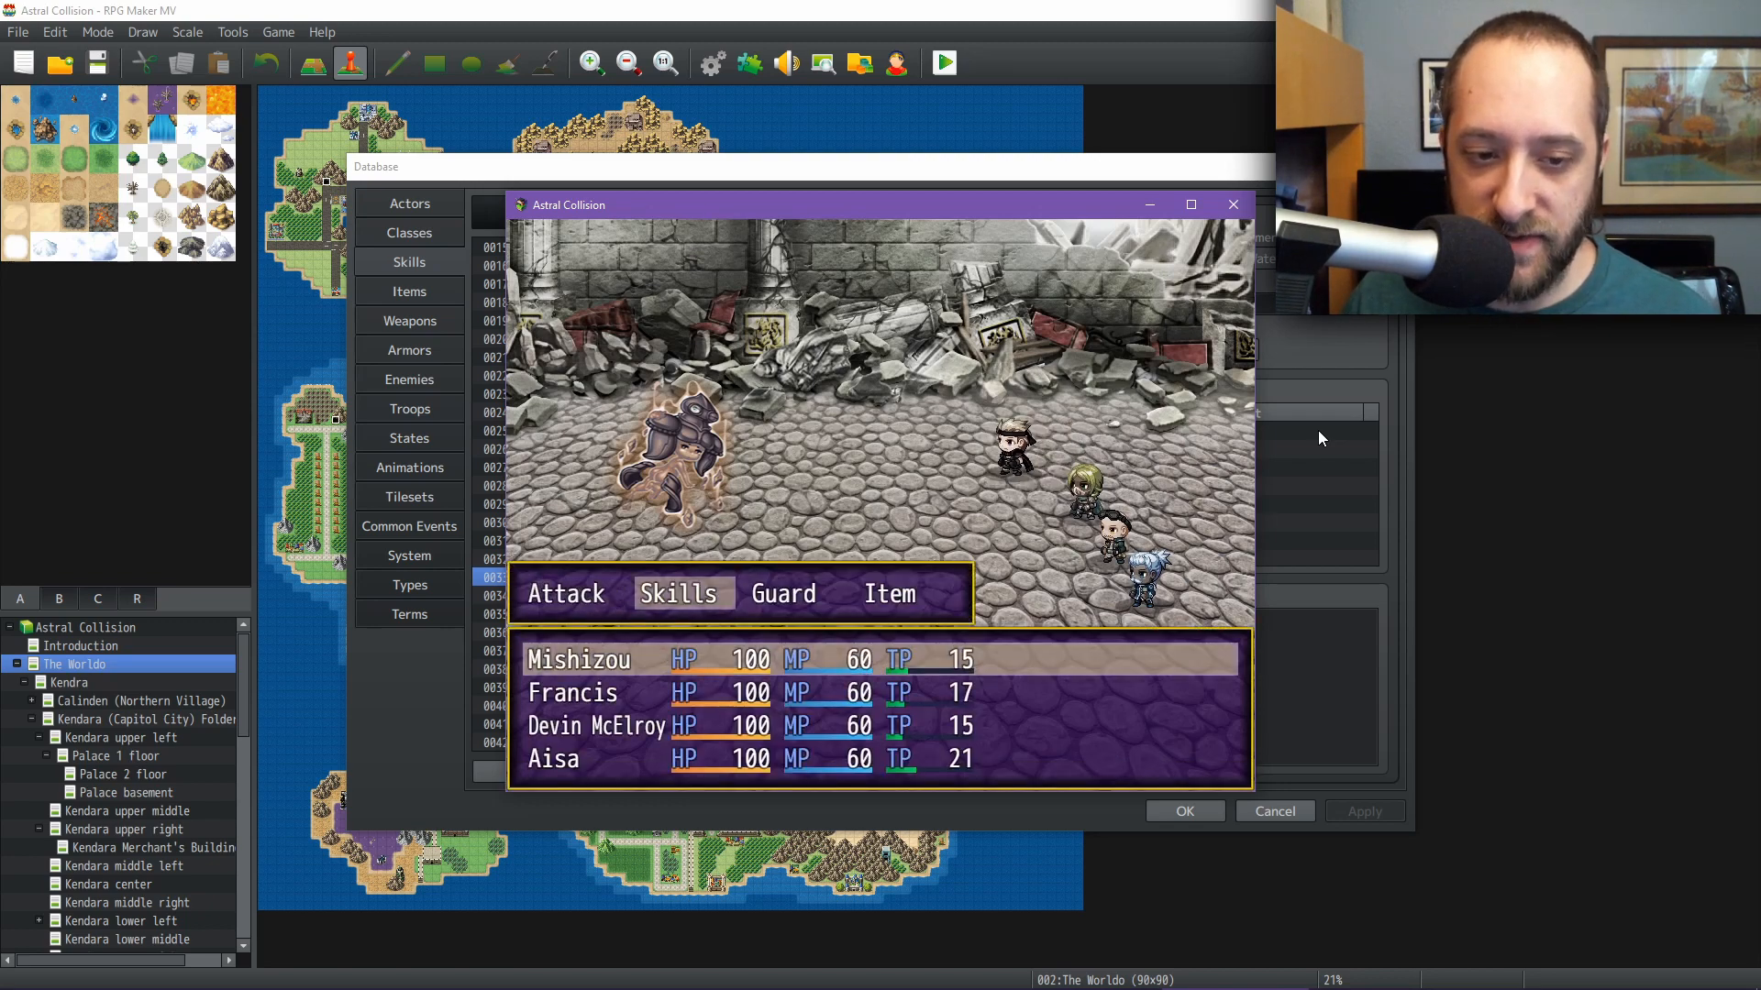
key(Return)
key(Escape)
key(Left)
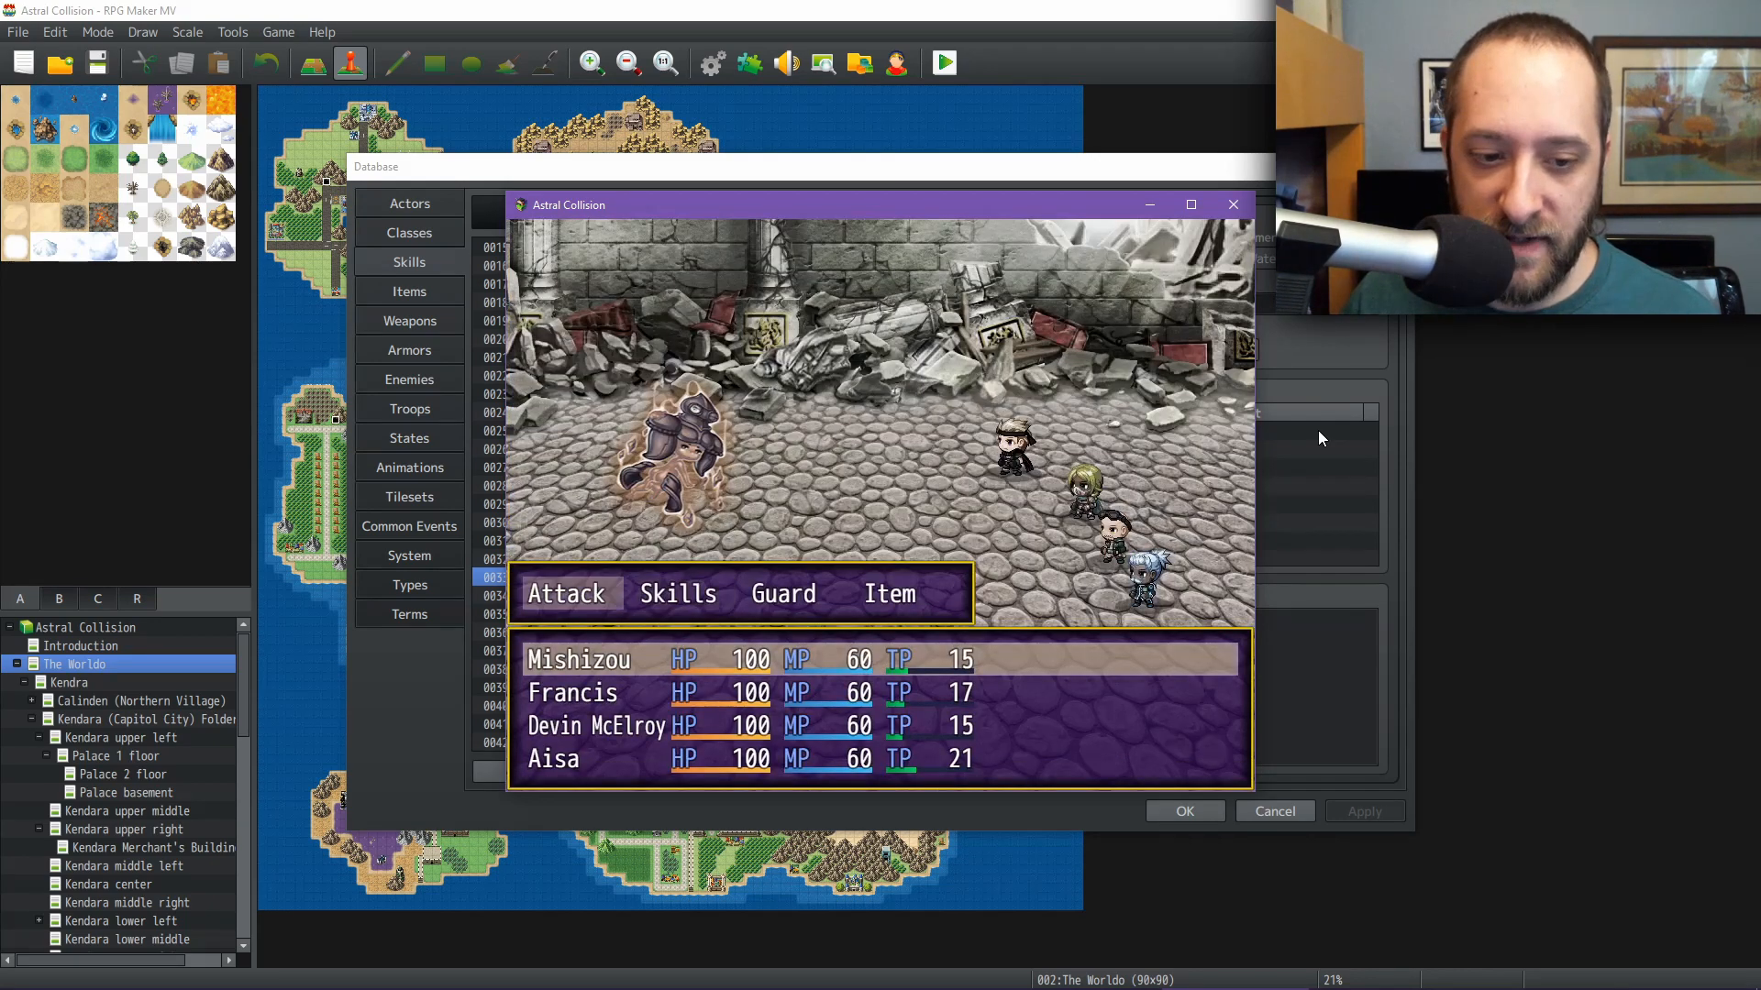
key(Return)
key(Return)
Order the Ranger to use Hunter's Strike on the Forgotten Spirit
key(Right)
key(Return)
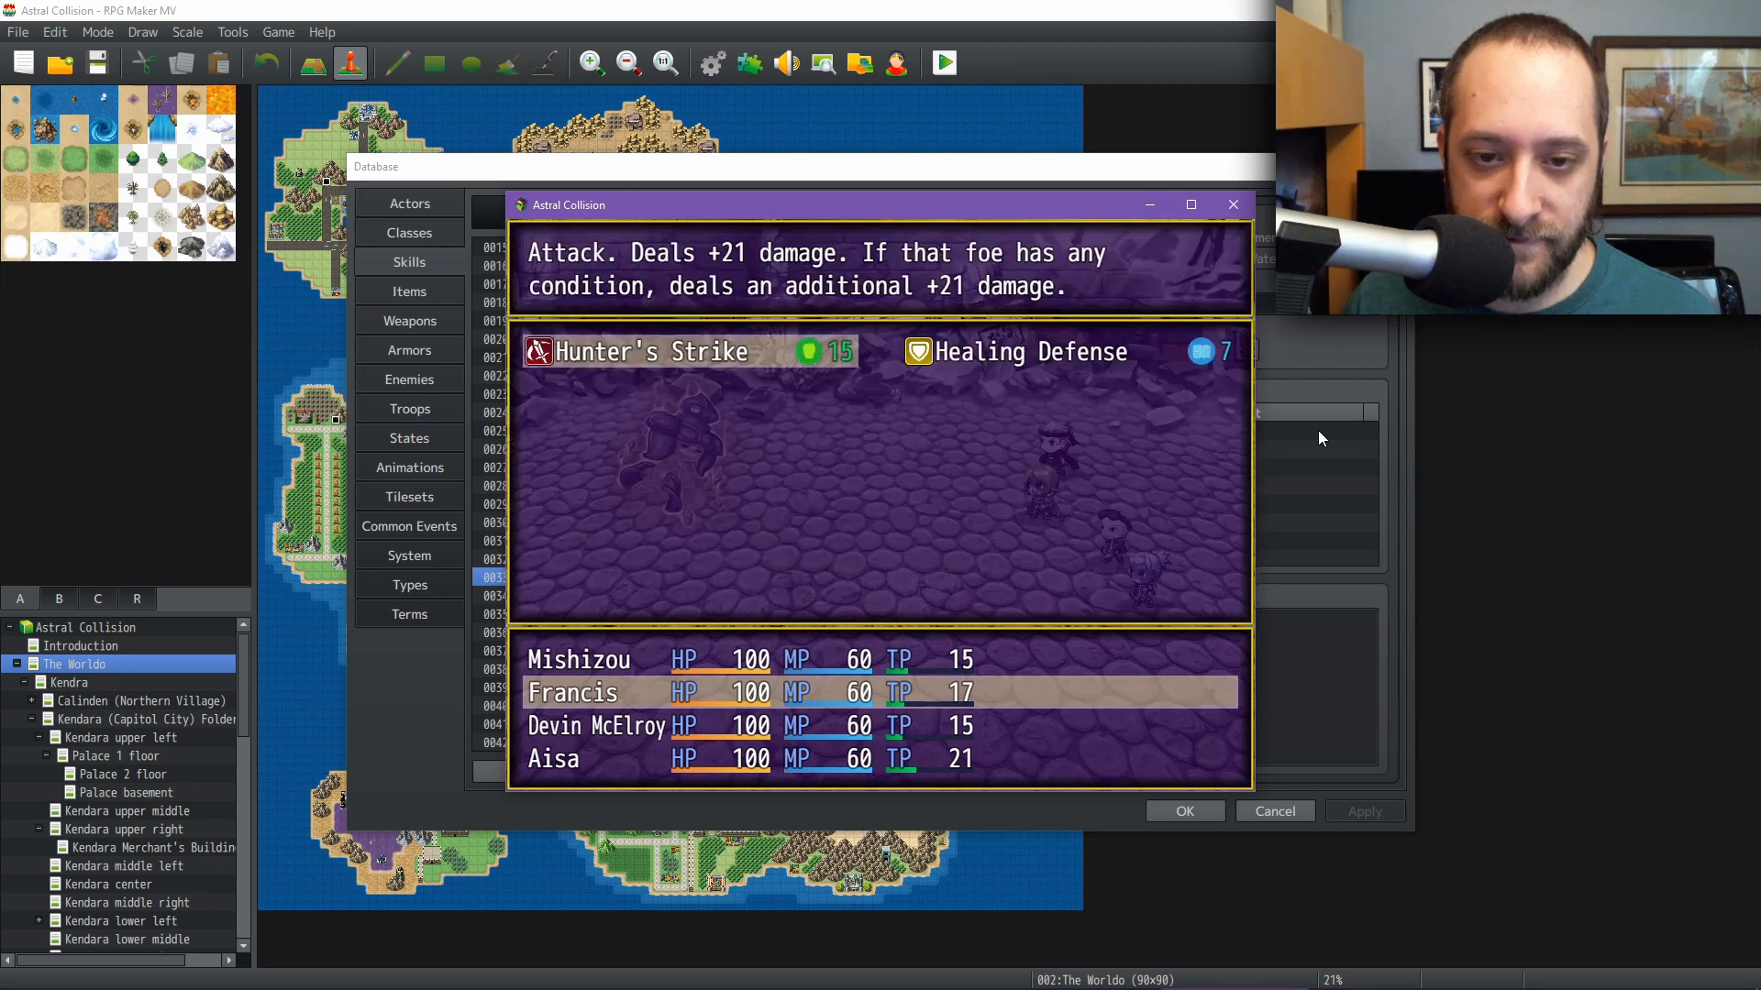
key(Return)
key(Return)
Compare the third party member's Target: Weakness and Rebuke Attacker skills, and order a basic attack on the Forgotten Spirit
key(Right)
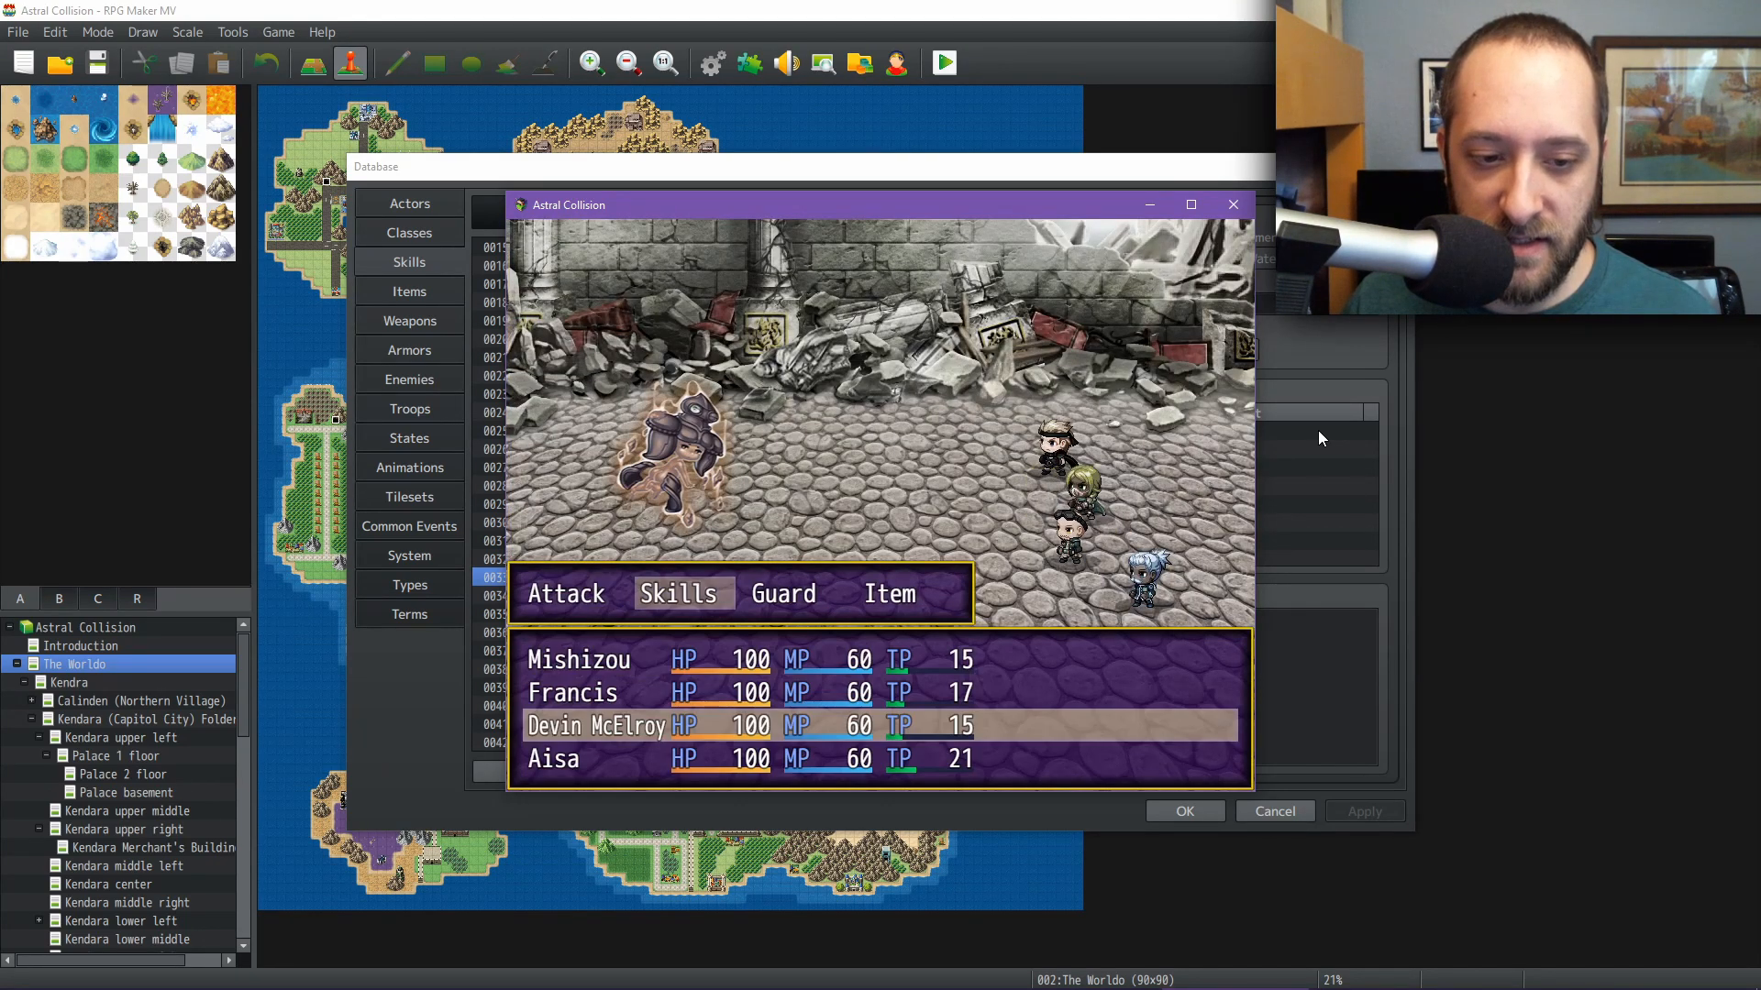
key(Return)
key(Right)
key(Left)
key(Right)
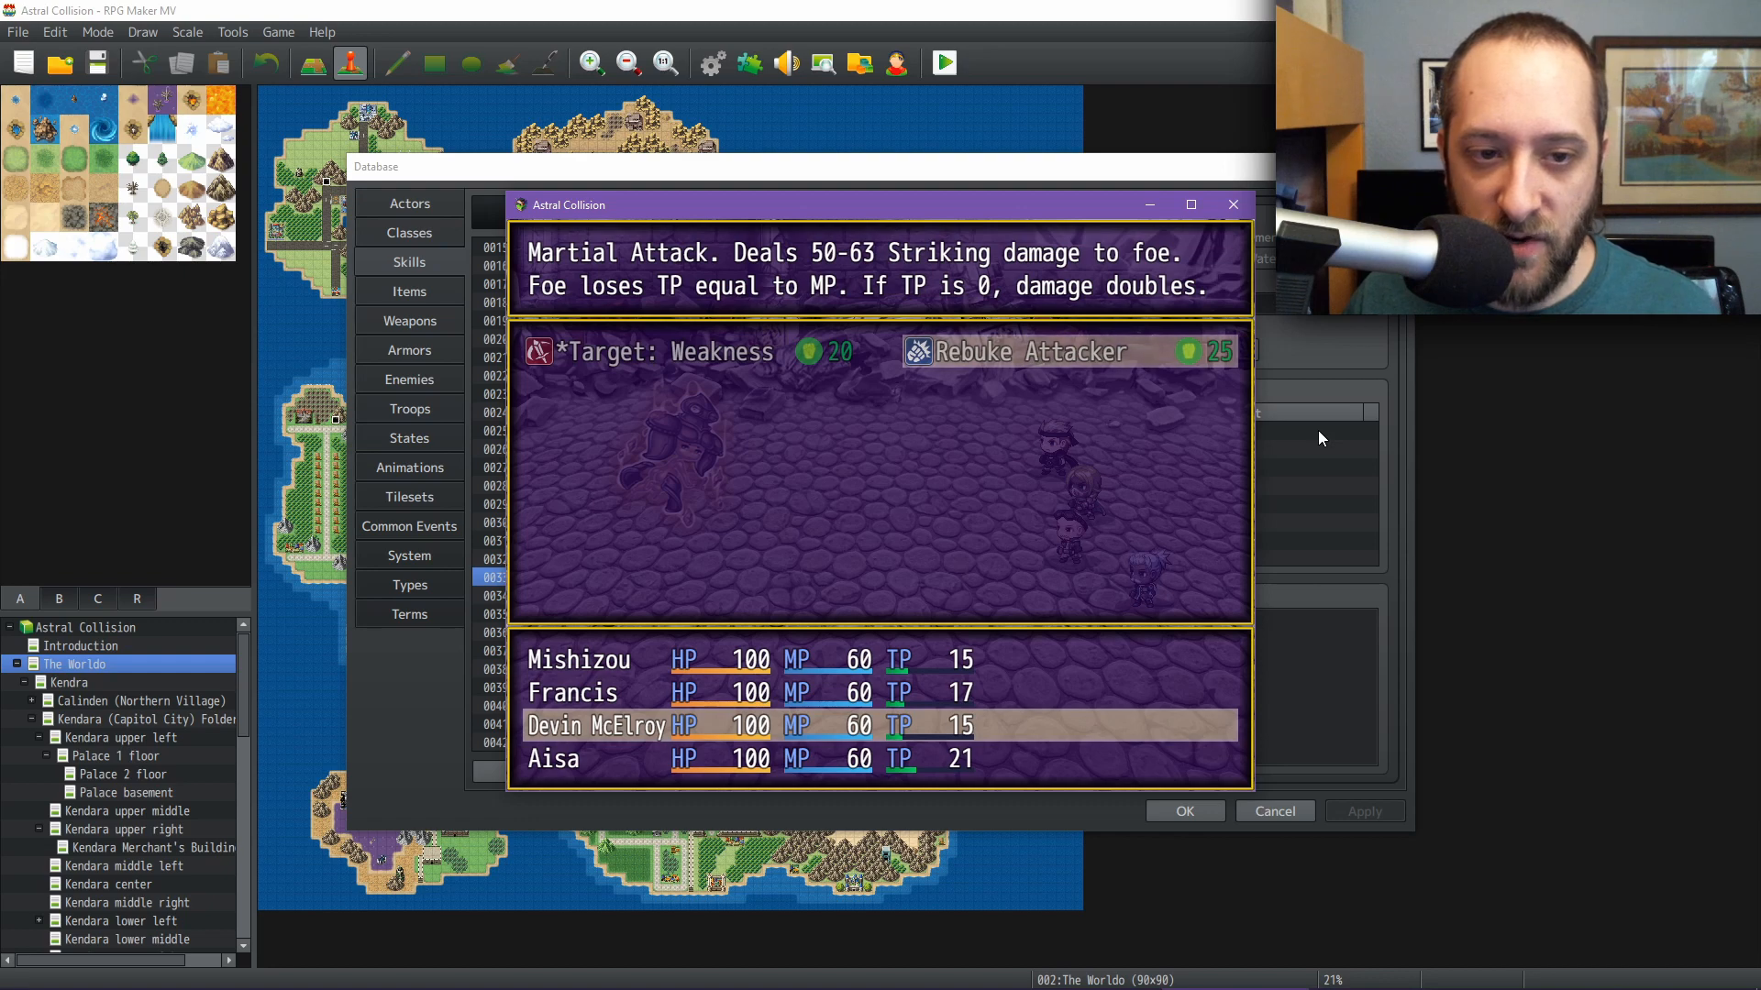
key(Escape)
key(Left)
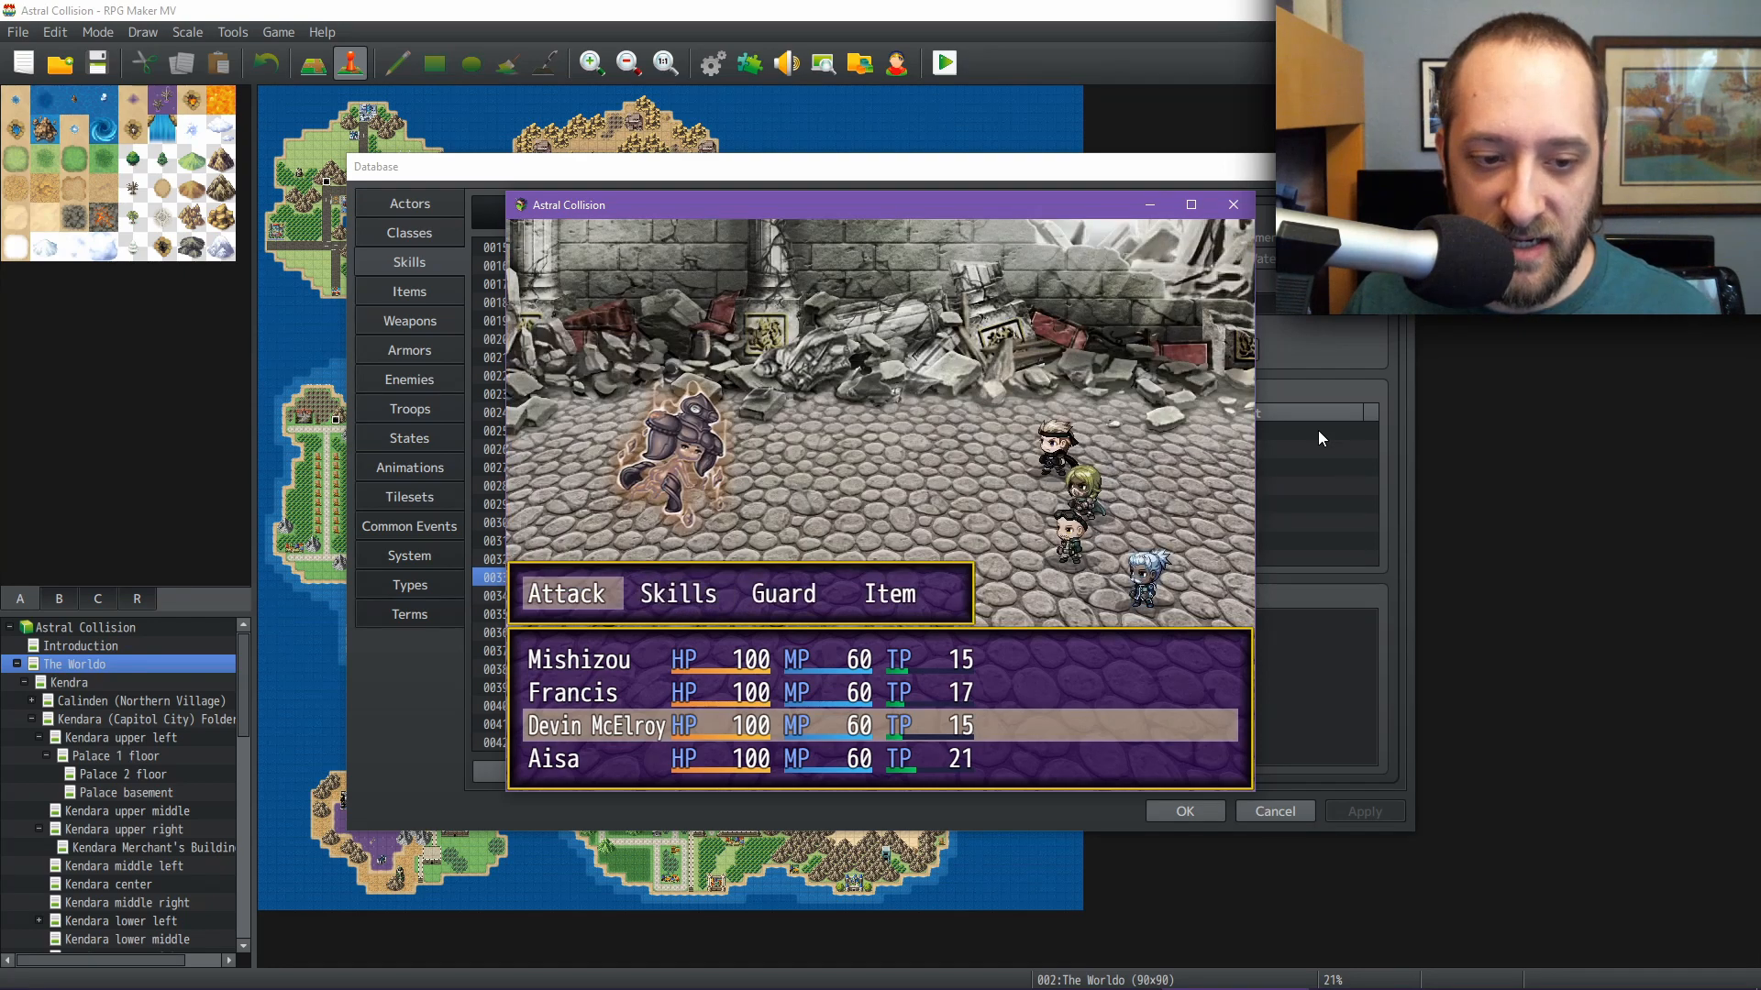
key(Return)
key(Return)
Cast the Blizzagus's Icy Breath on the Forgotten Spirit and finish the battle
key(Right)
key(Return)
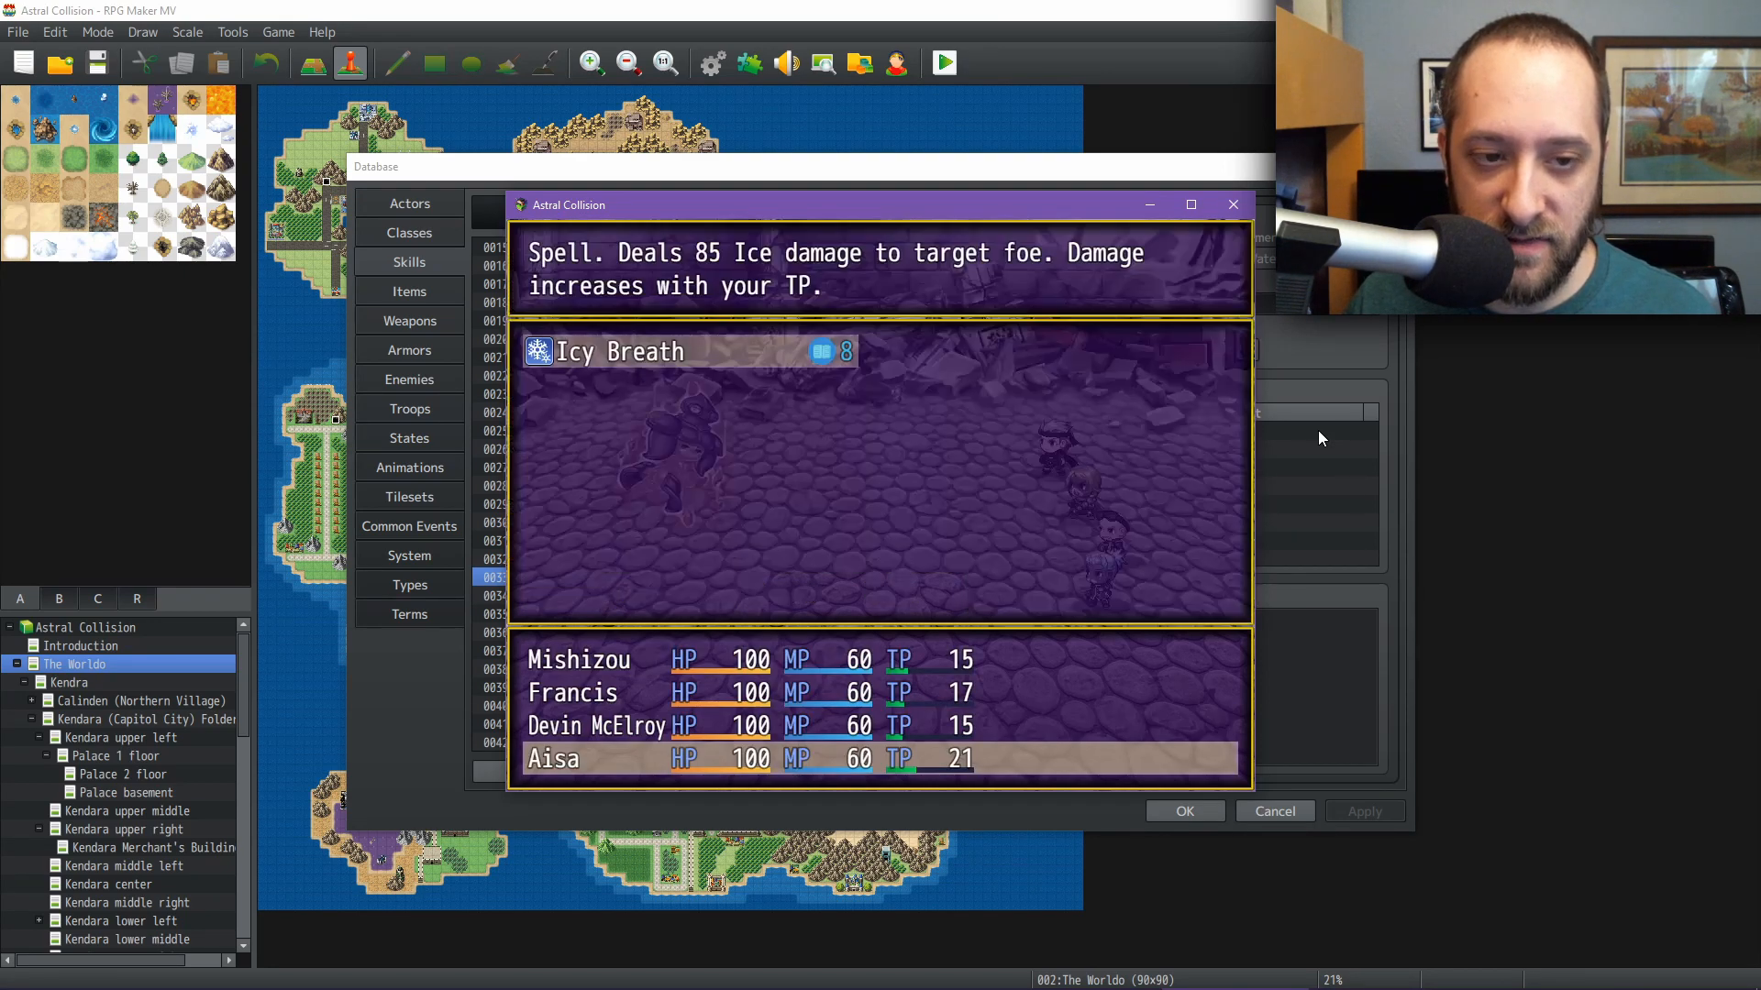
key(Return)
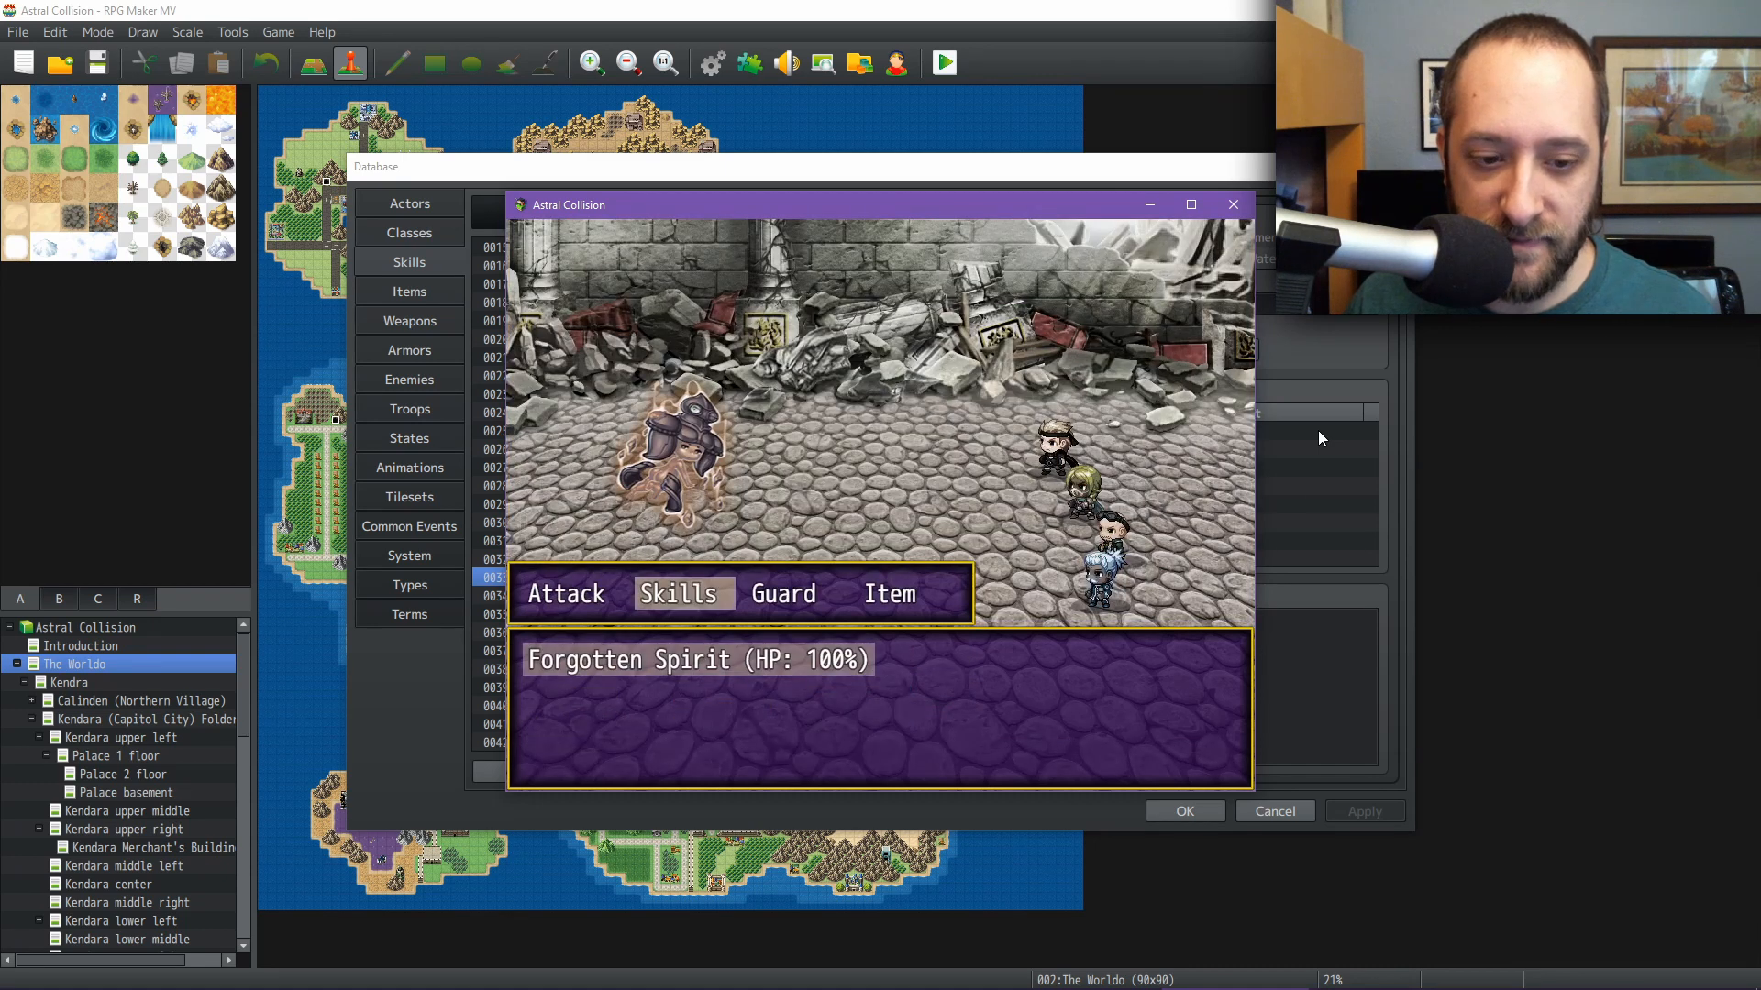
key(Return)
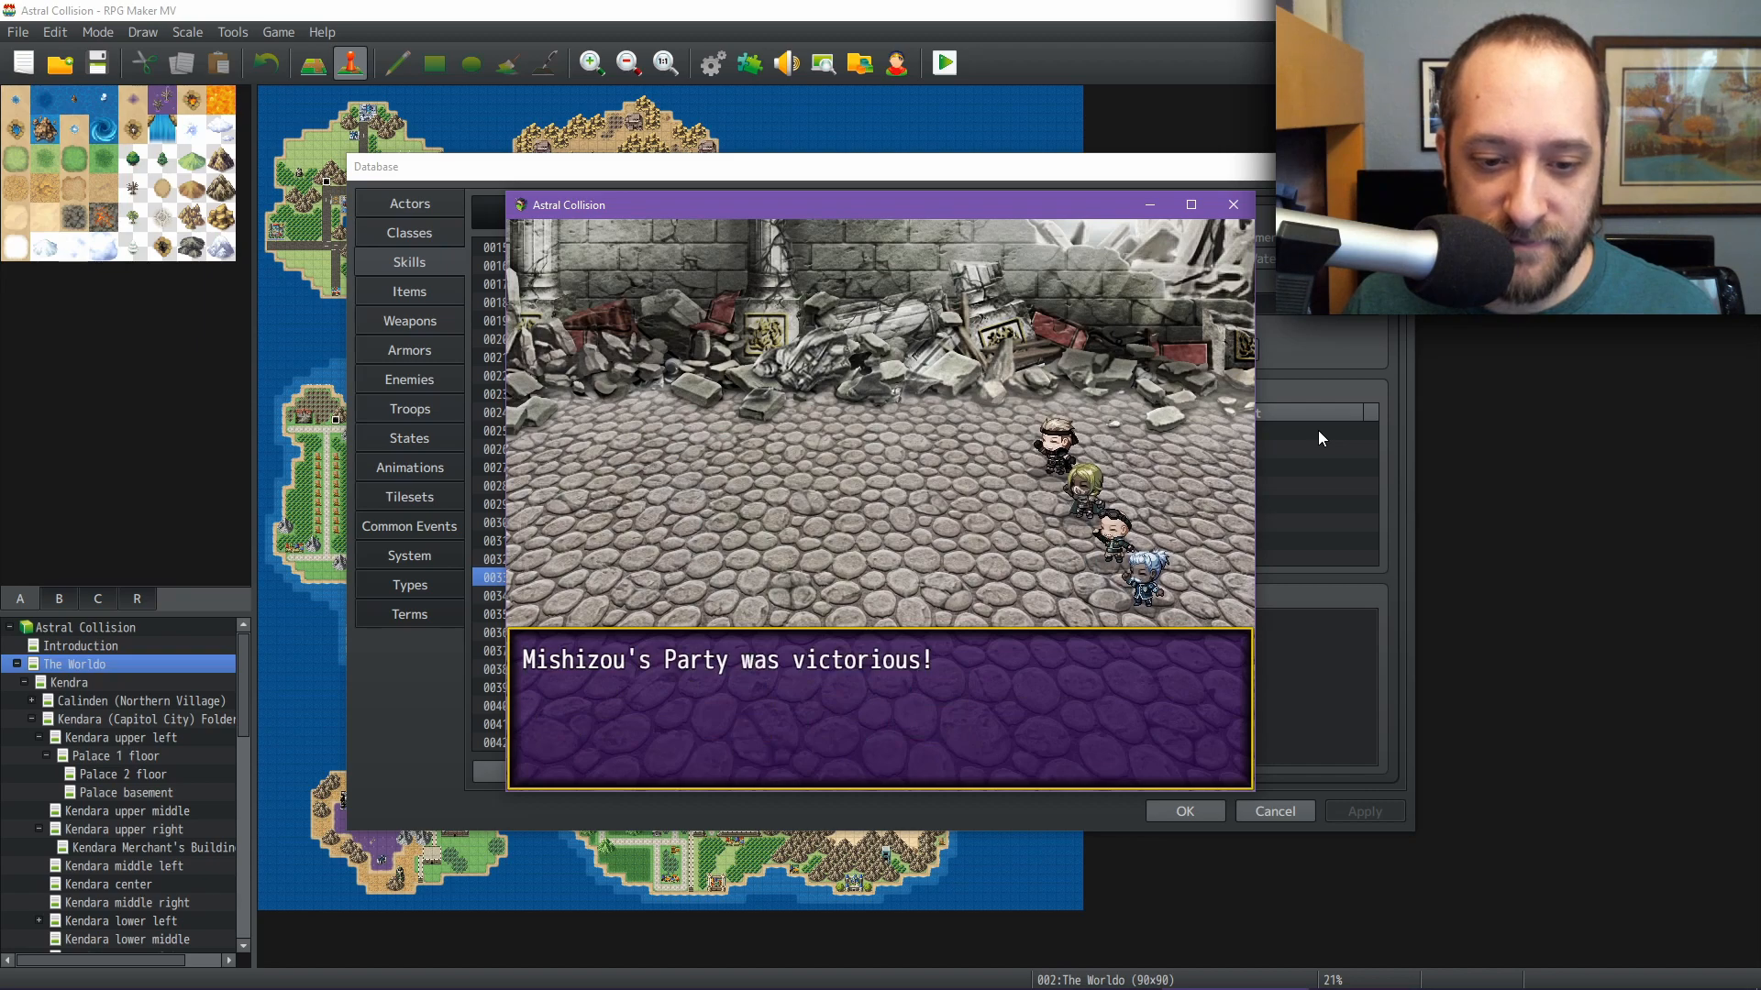
key(Return)
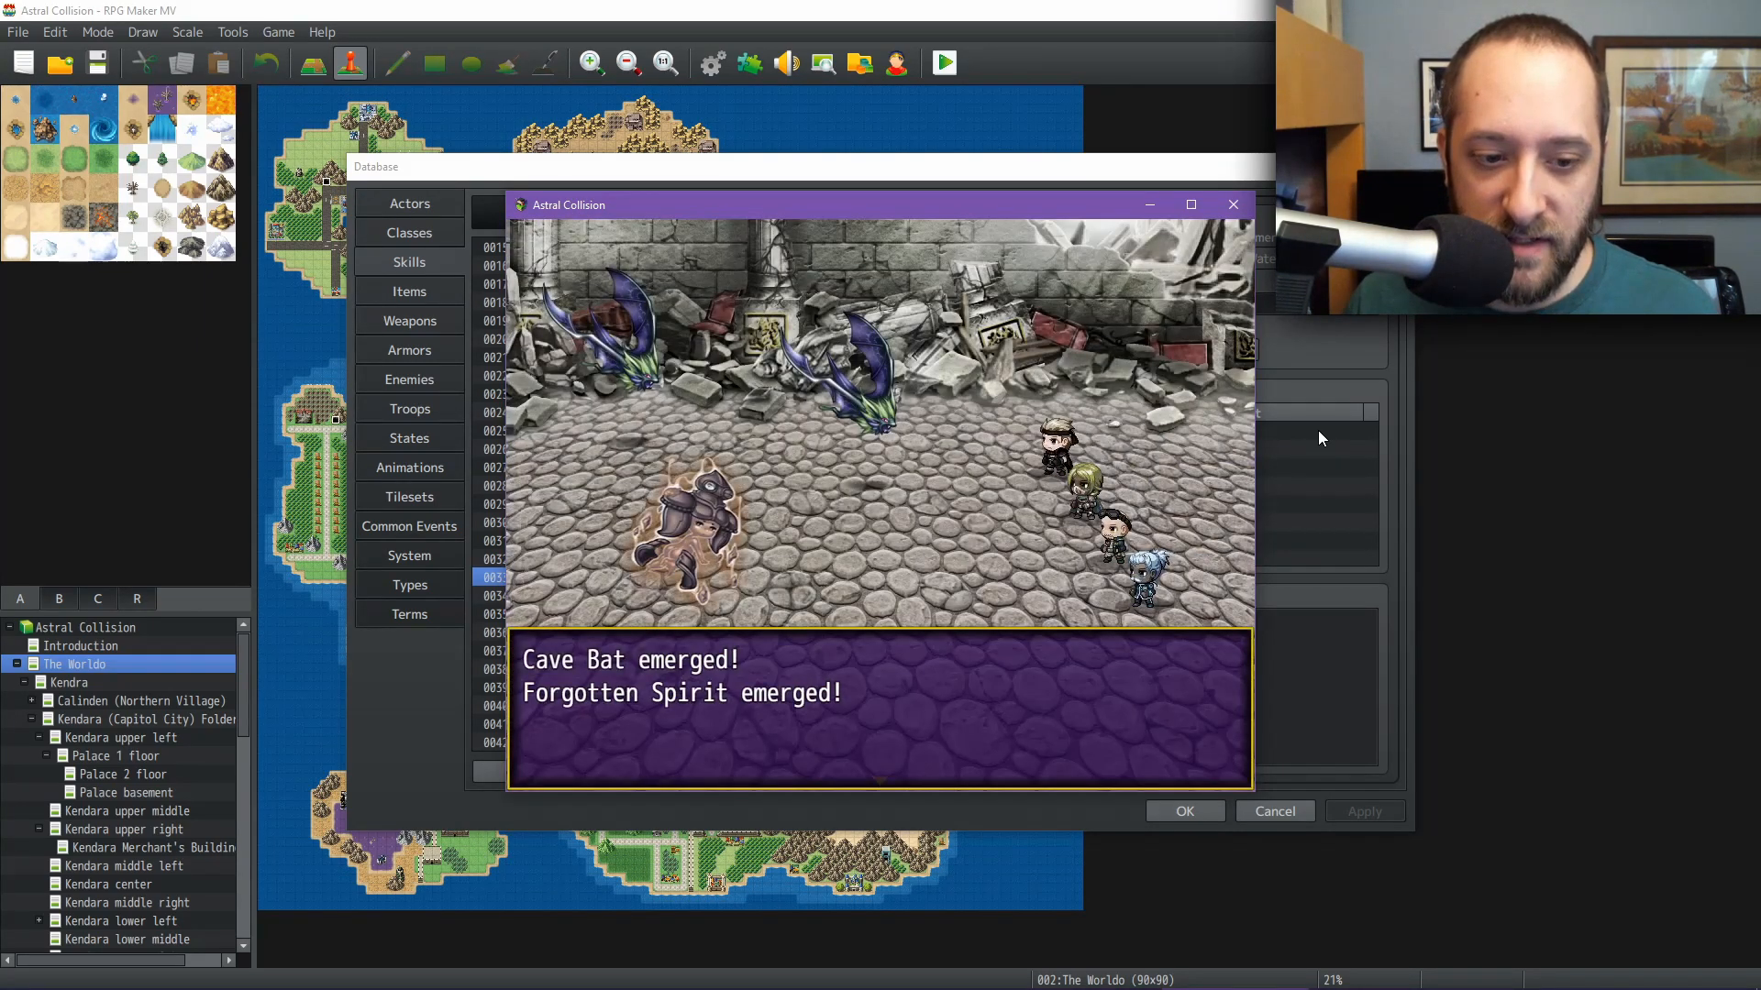
Start the battle with two Cave Bats and a Forgotten Spirit, using the Ninja's Phantom Kunai on Cave Bat A
key(Return)
key(Right)
key(Return)
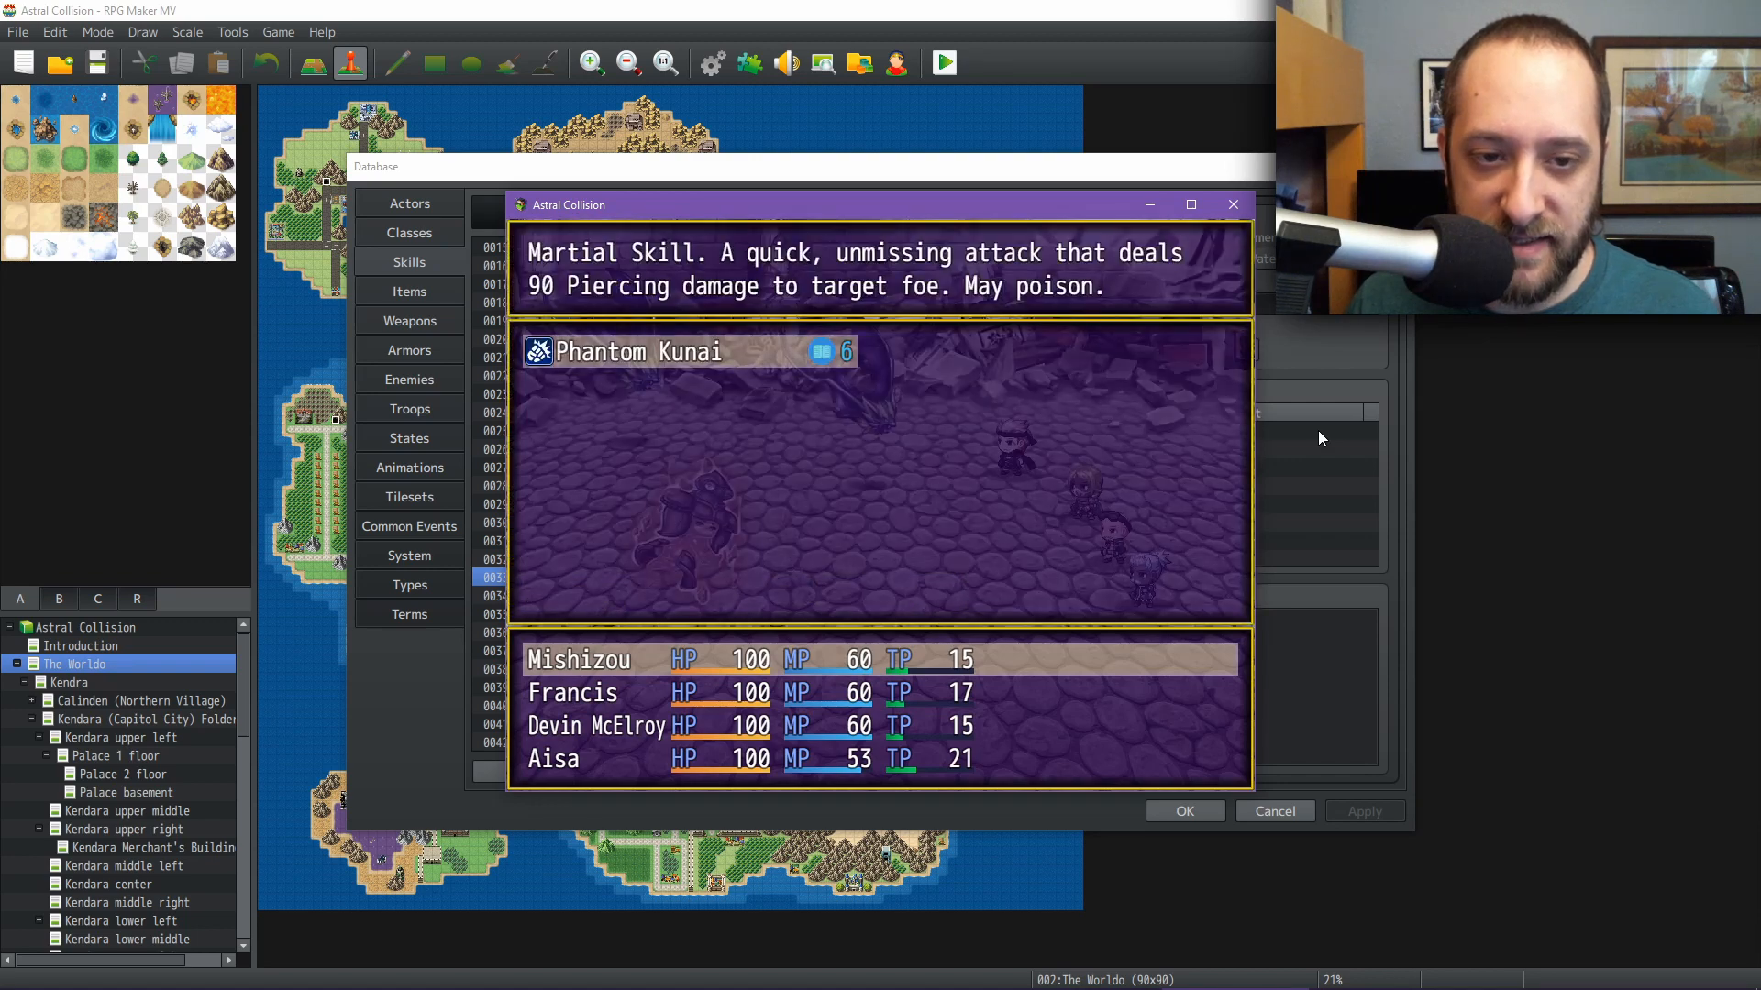
key(Return)
key(Right)
key(Left)
key(Return)
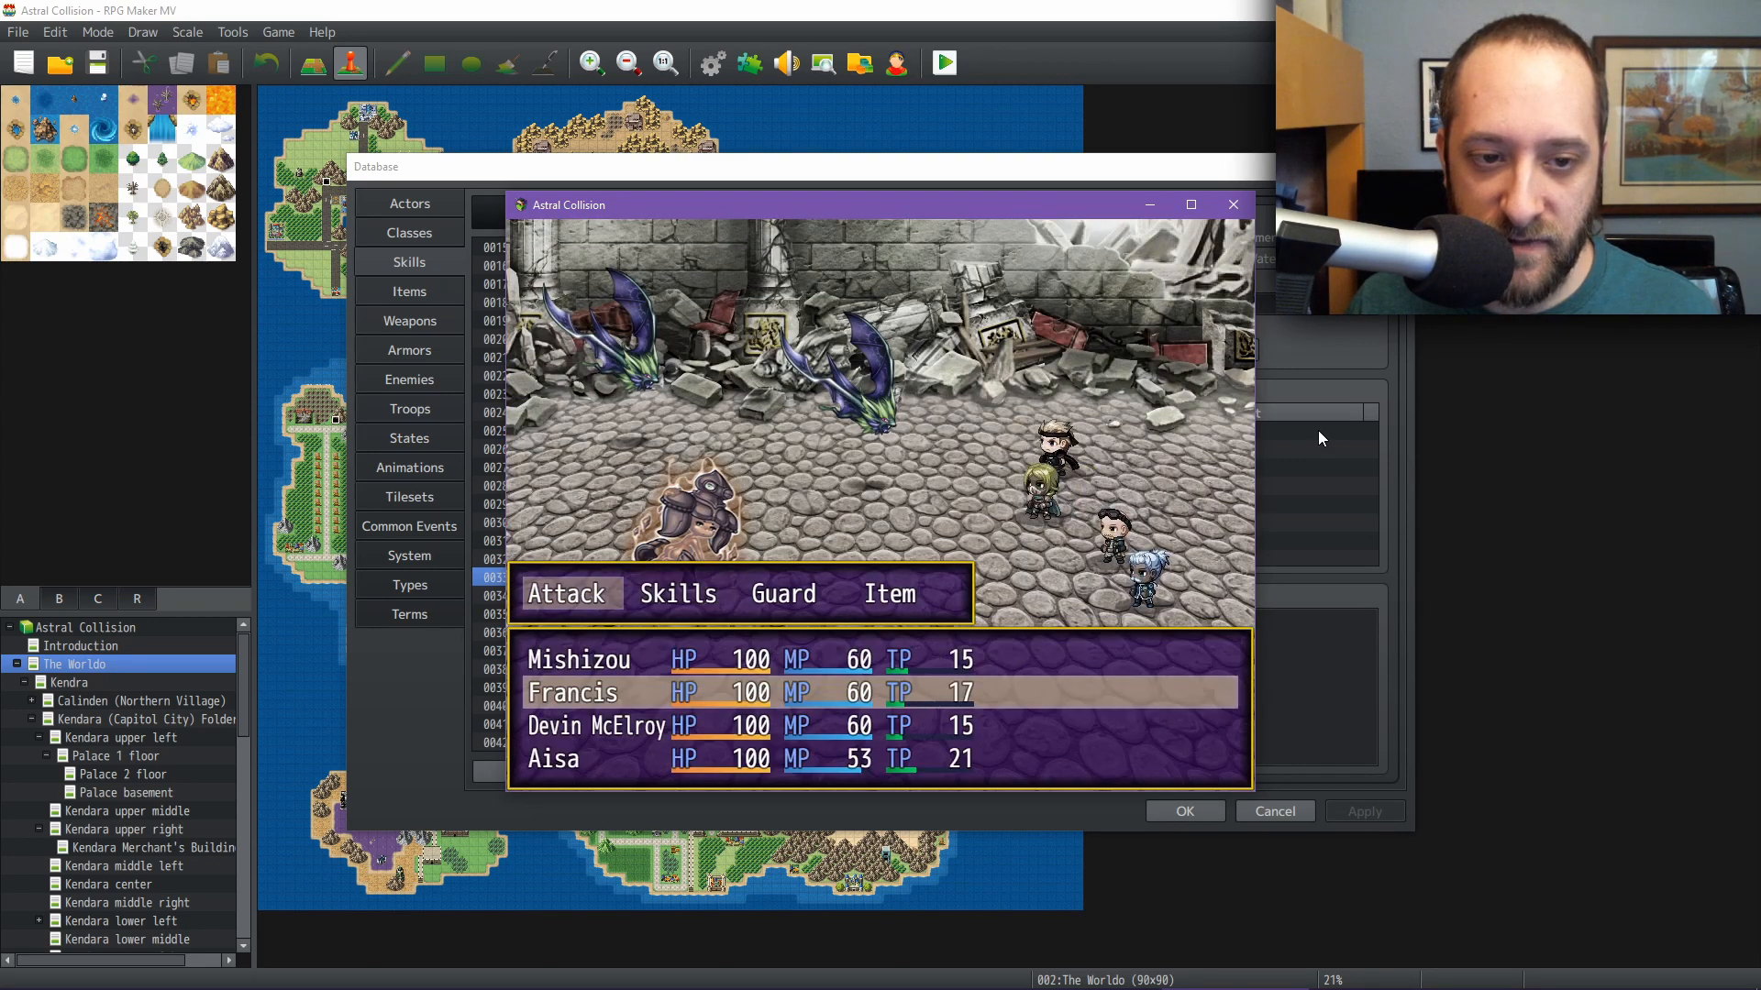
Target the Forgotten Spirit beside the two Cave Bats with the Ranger's Hunter's Strike
key(Right)
key(Return)
key(Return)
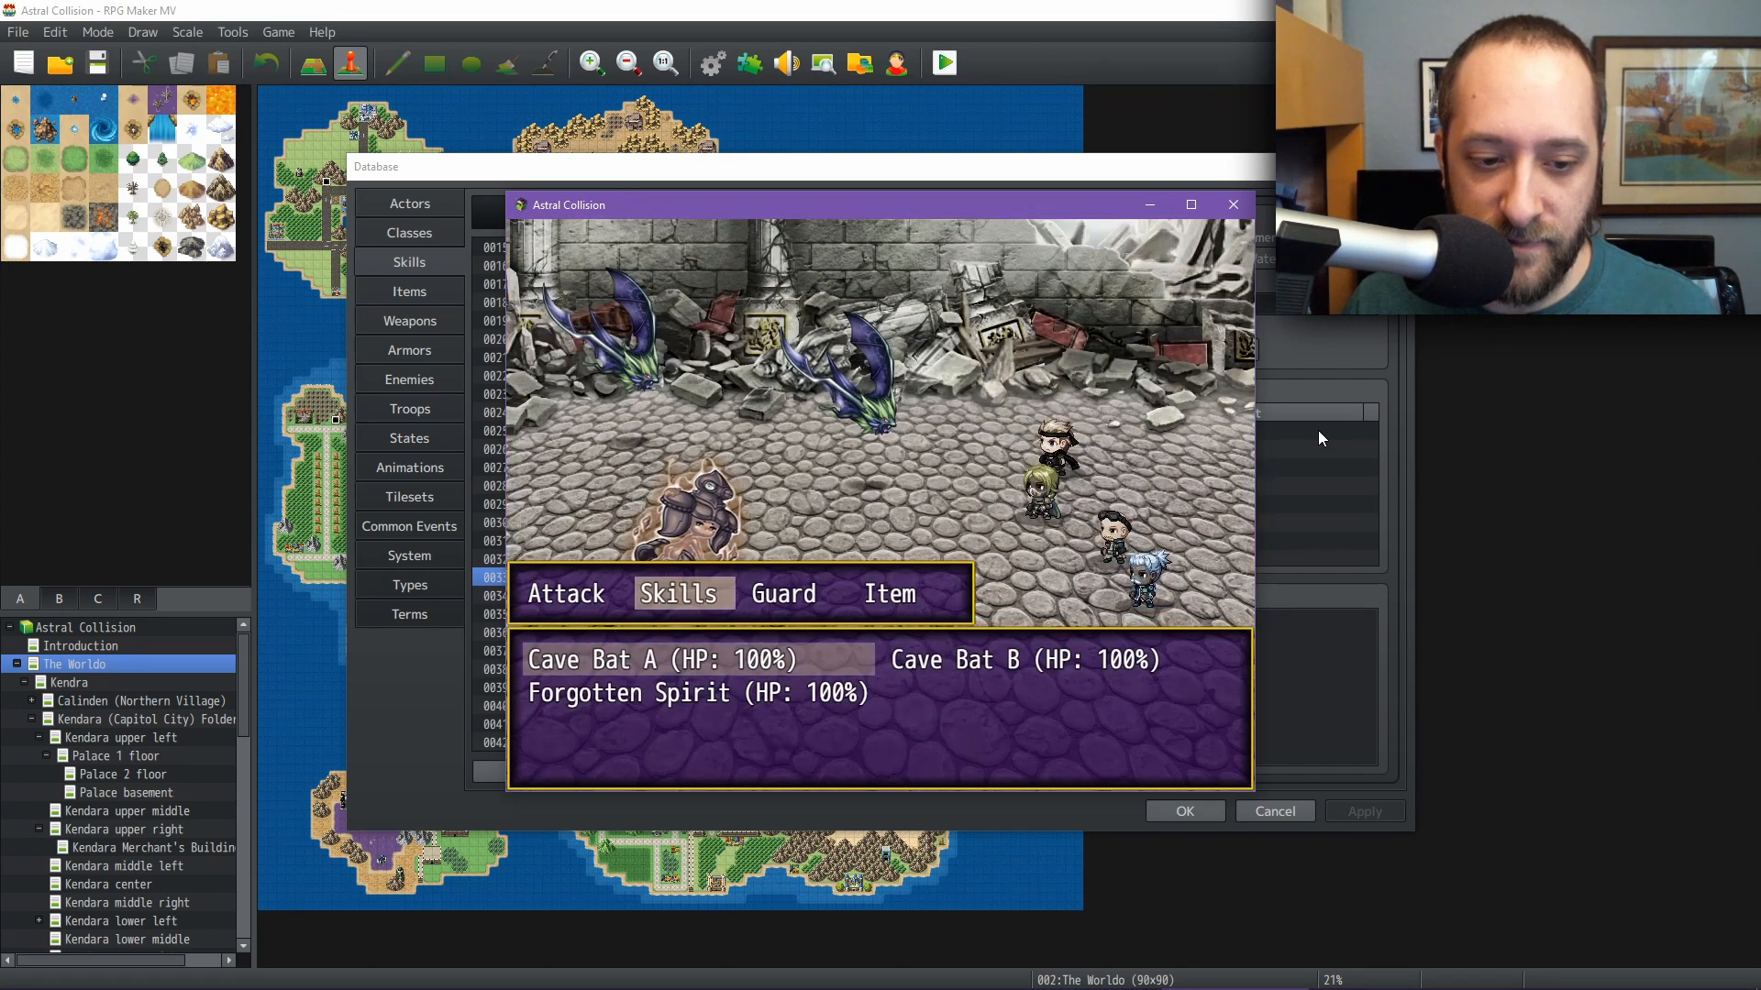
key(Down)
key(Return)
Check the third party member's skills and order a basic attack on Cave Bat B
key(Right)
key(Return)
key(Escape)
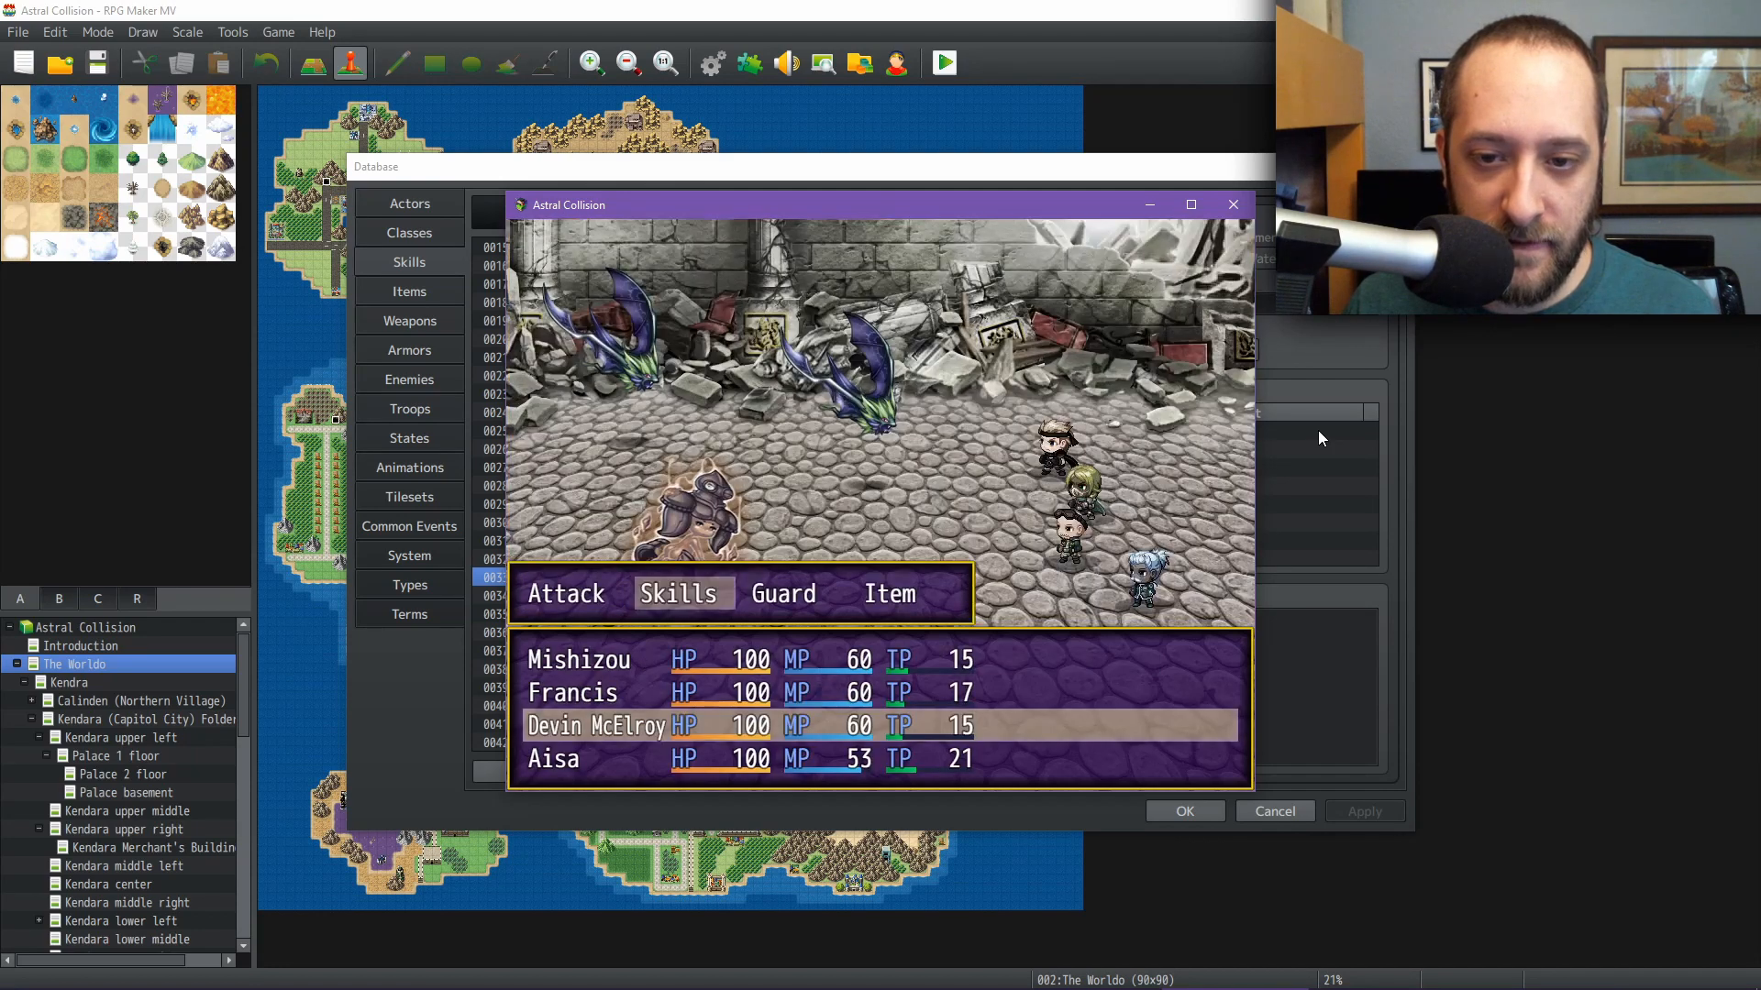
key(Left)
key(Return)
key(Right)
key(Return)
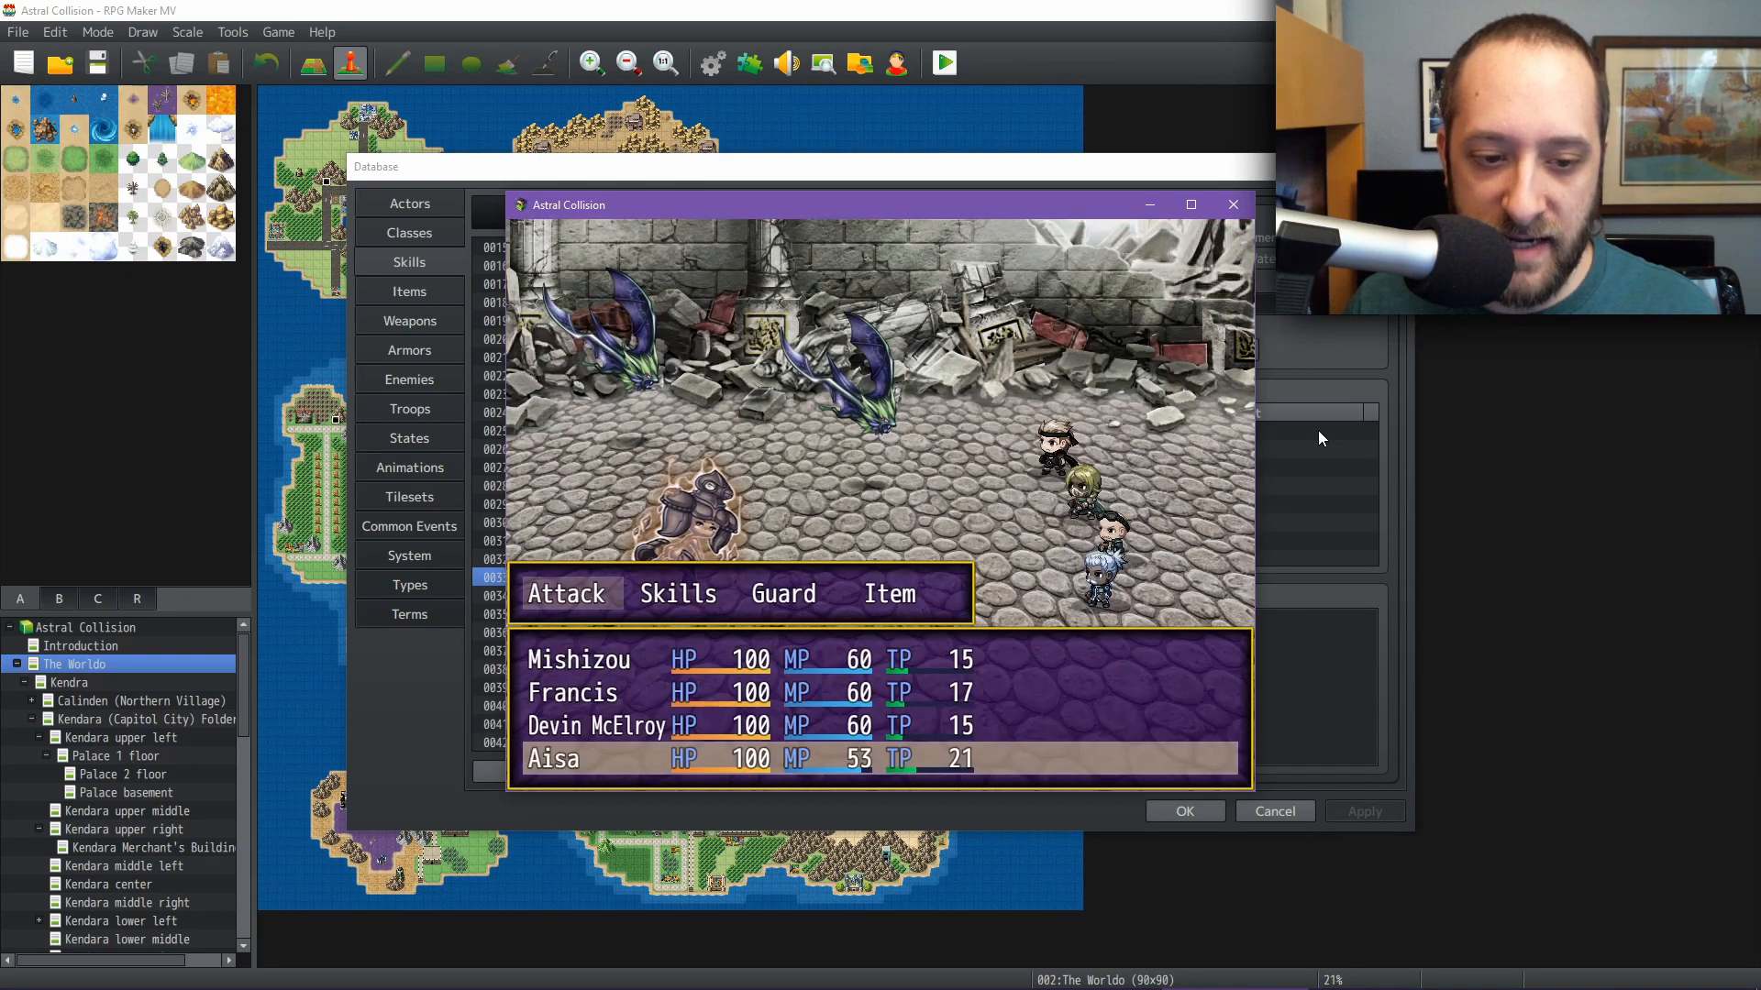
Target the Forgotten Spirit with the Blizzagus's Icy Breath and run the battle round
key(Right)
key(Return)
key(Return)
key(Down)
key(Return)
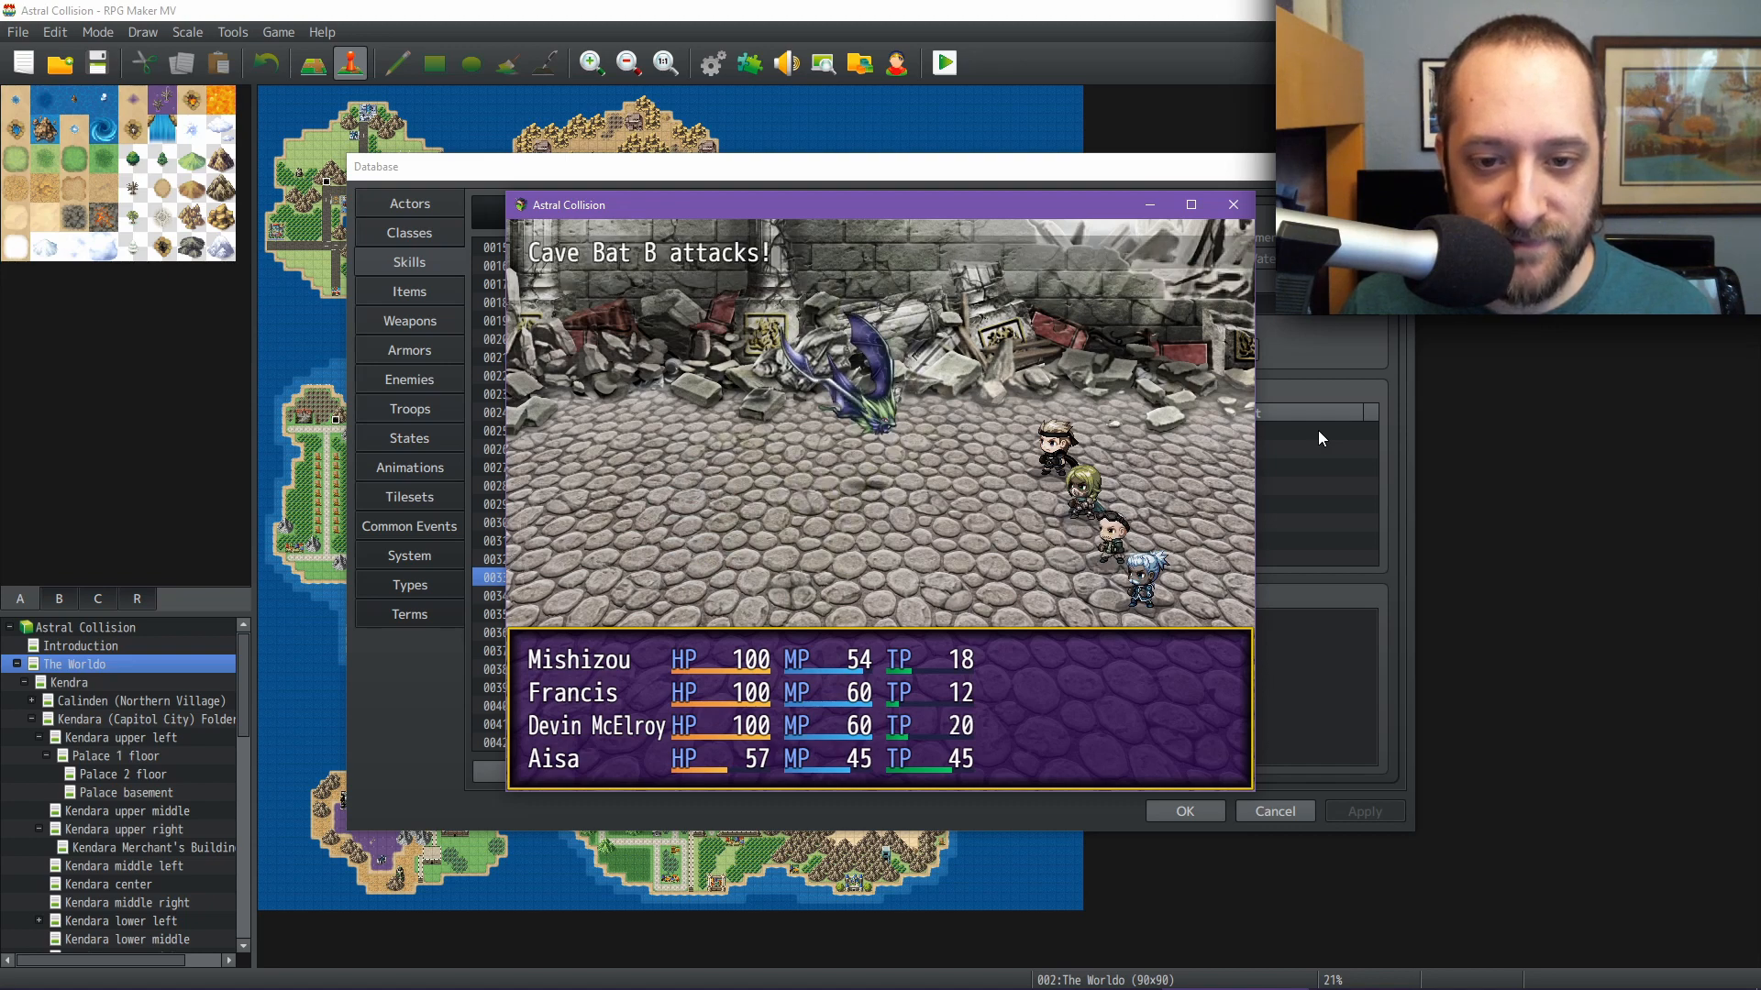
Attack the remaining Cave Bat with the Ninja and dismiss the battle's victory messages
key(Return)
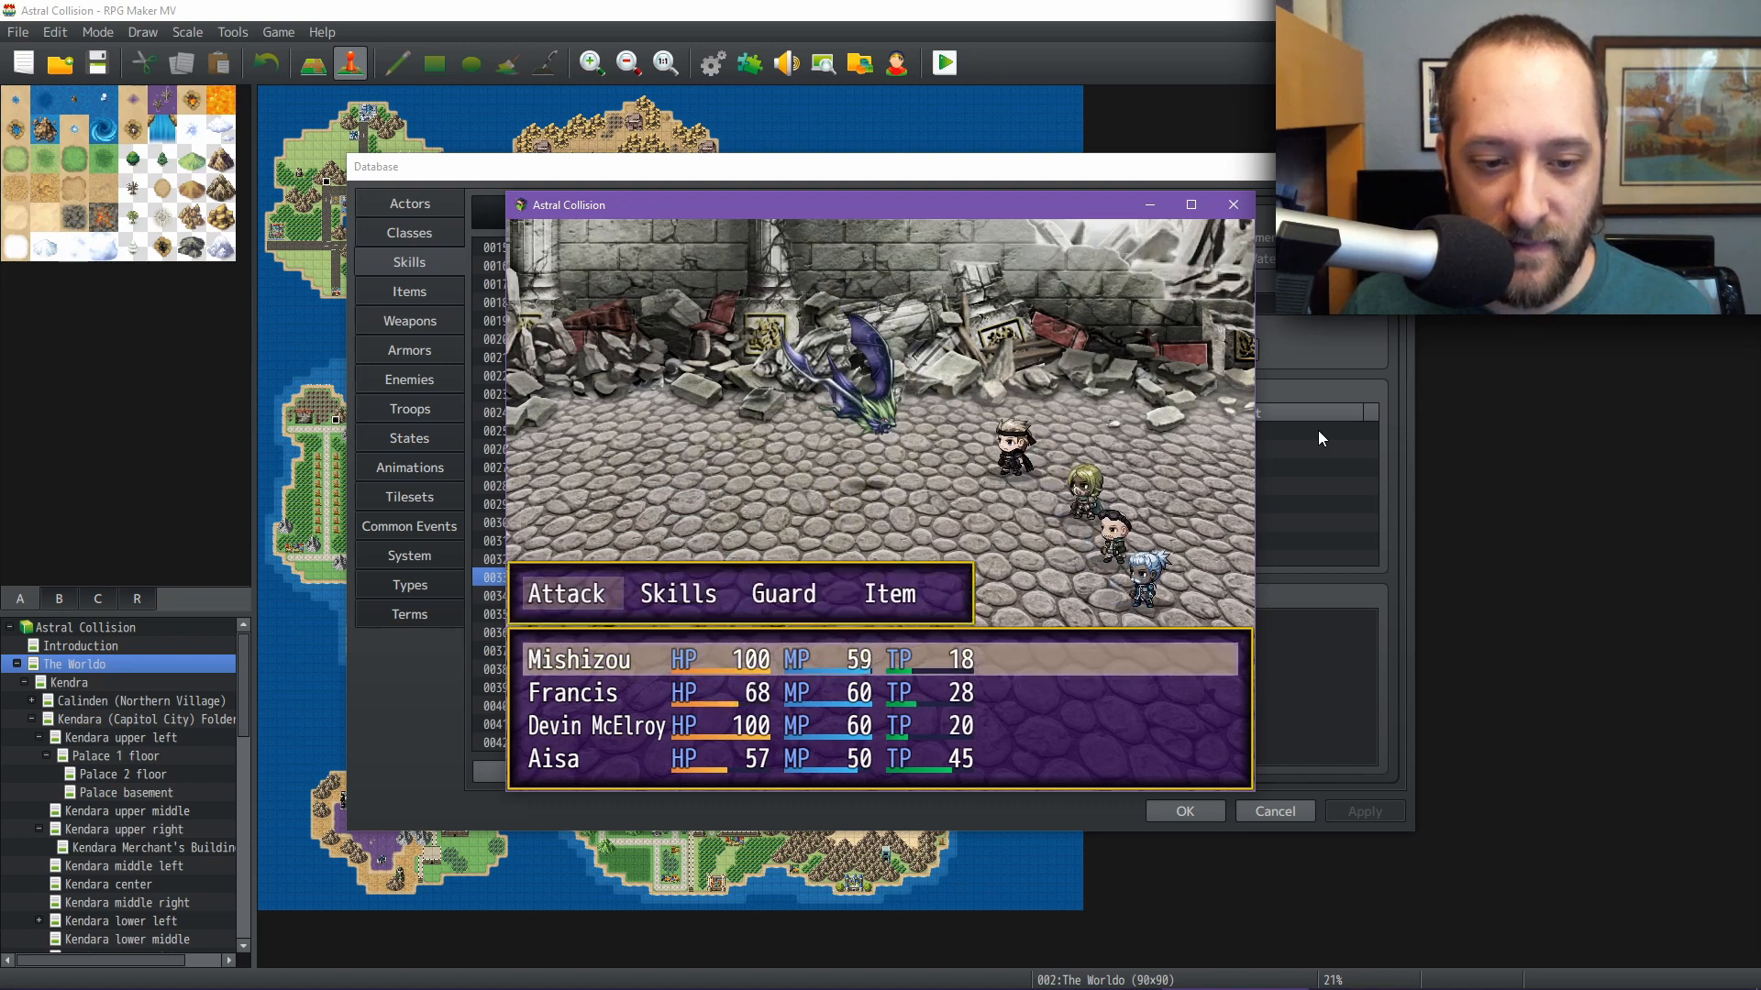
key(Return)
key(Return)
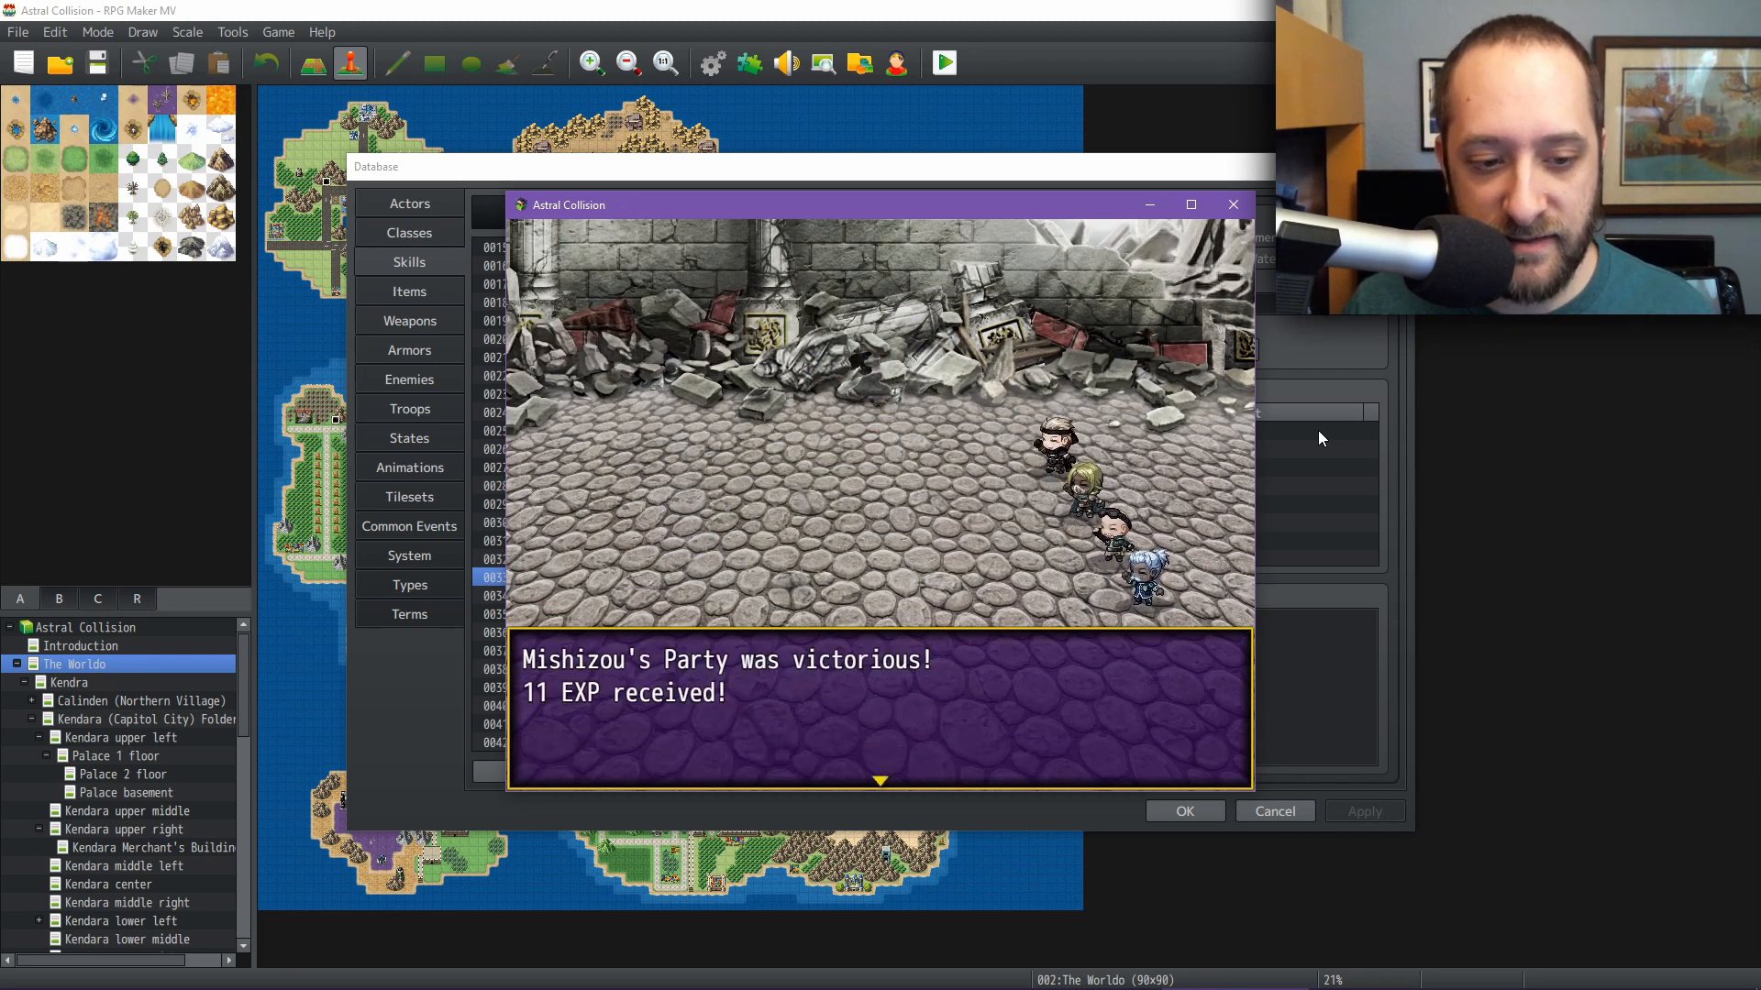
key(Return)
key(Return)
Open the Ninja's status page to review experience, attributes, accuracy, equipment and biography
key(Escape)
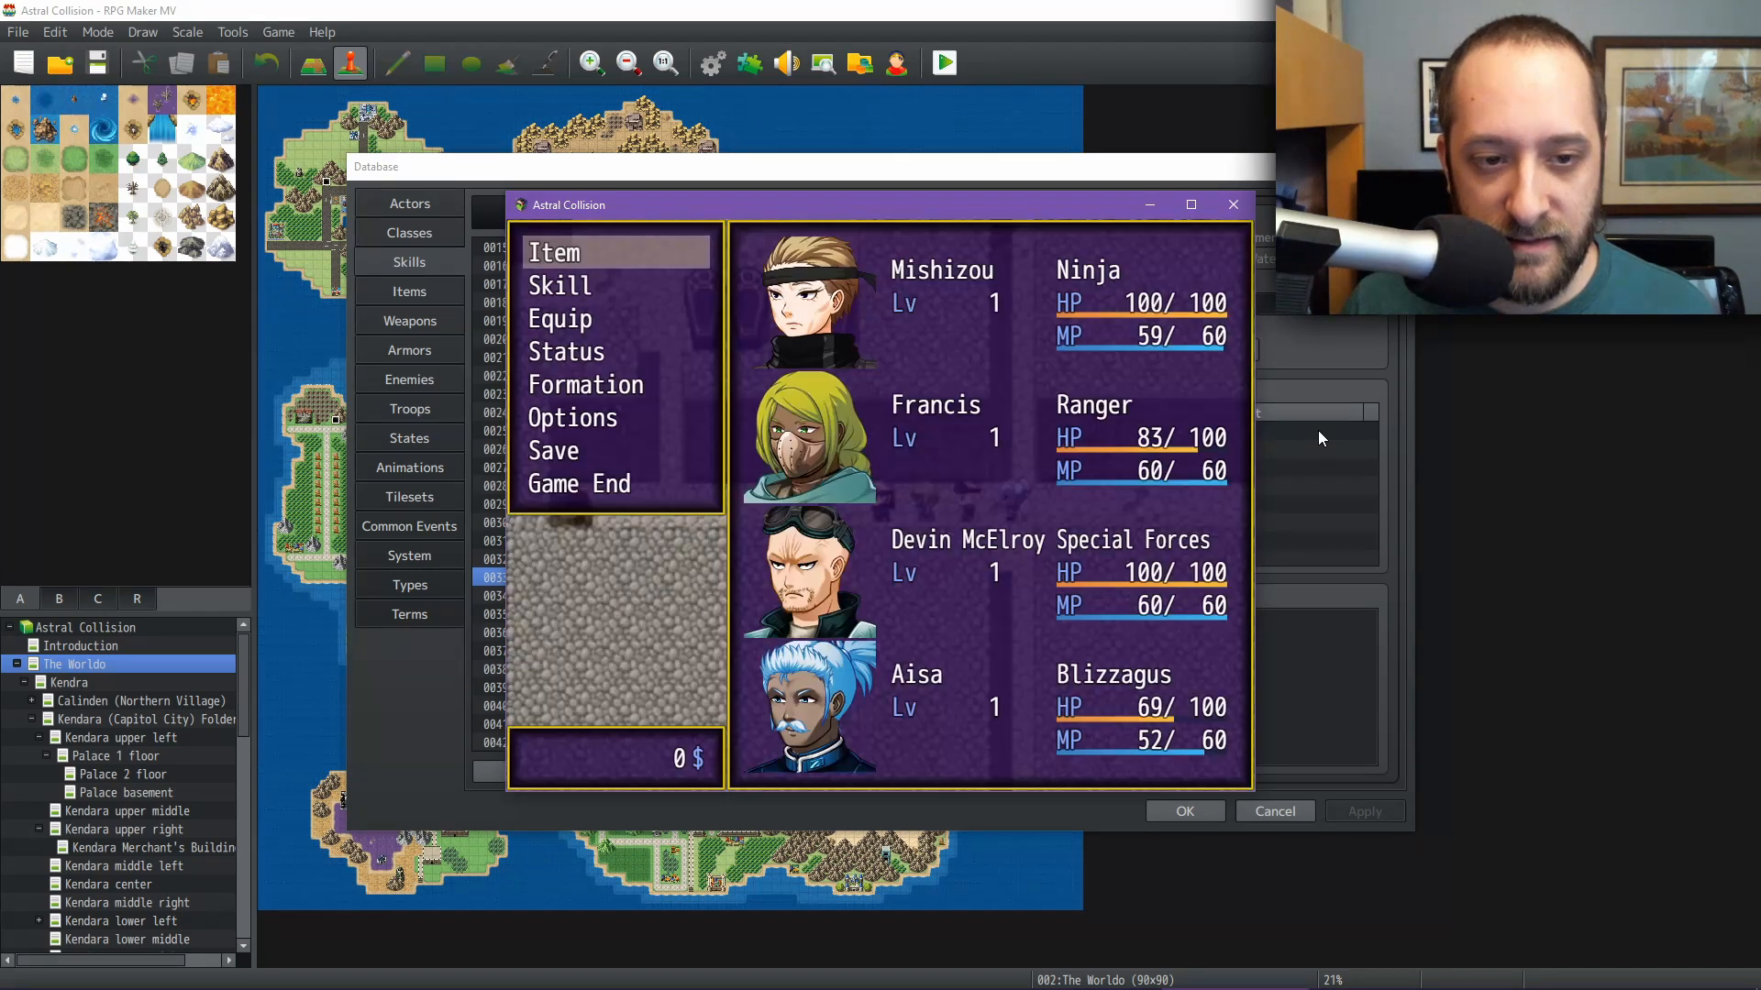
key(Down)
key(Down)
key(Down)
key(Down)
key(Up)
key(Return)
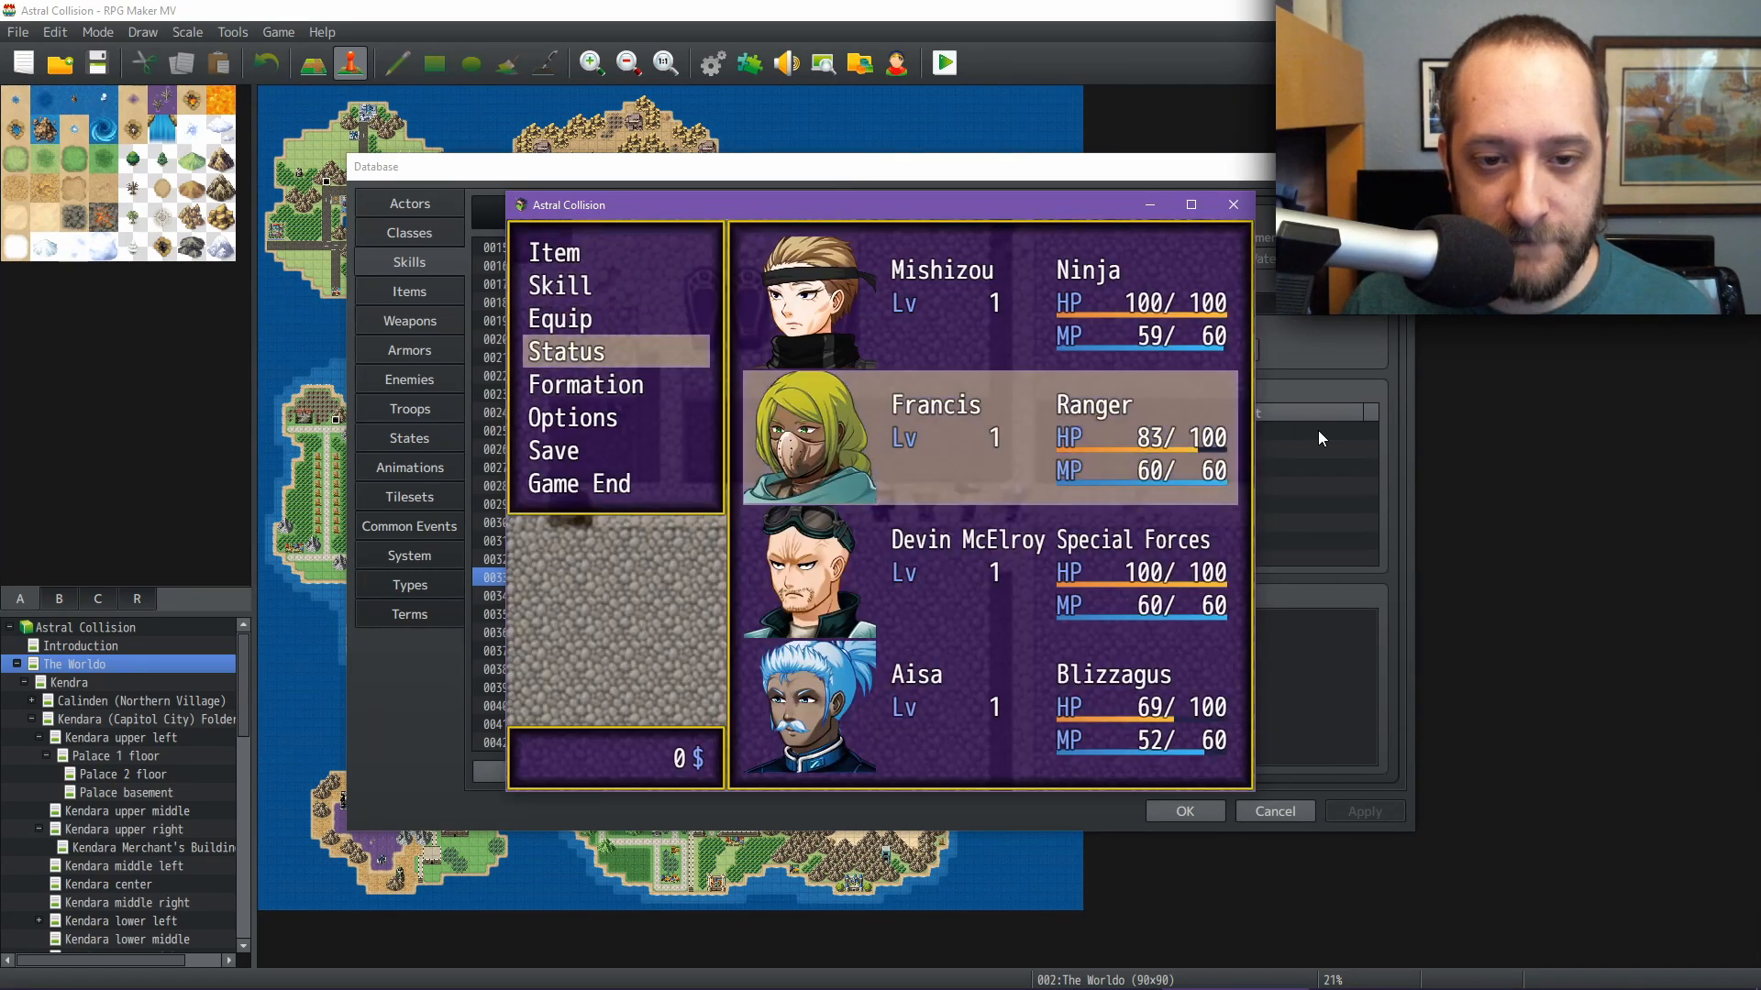
key(Up)
key(Return)
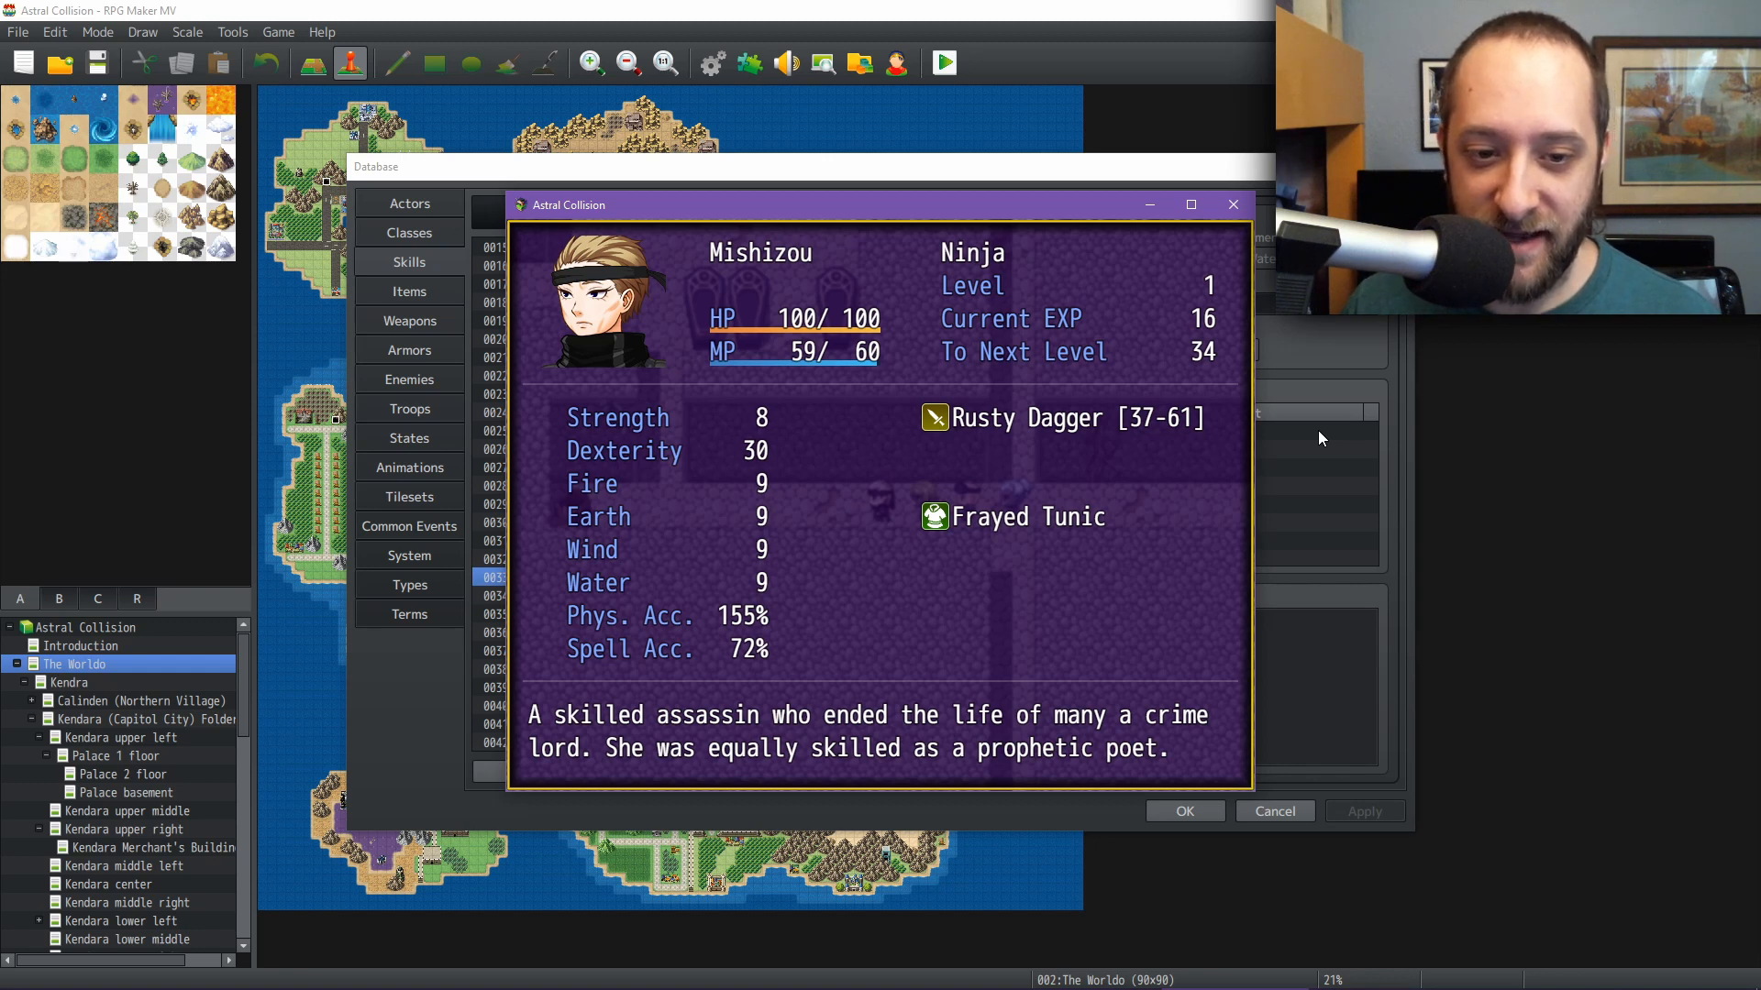
Review the status pages of the Ranger, Special Forces and Blizzagus members, comparing attributes, accuracy, equipment and biographies
key(w)
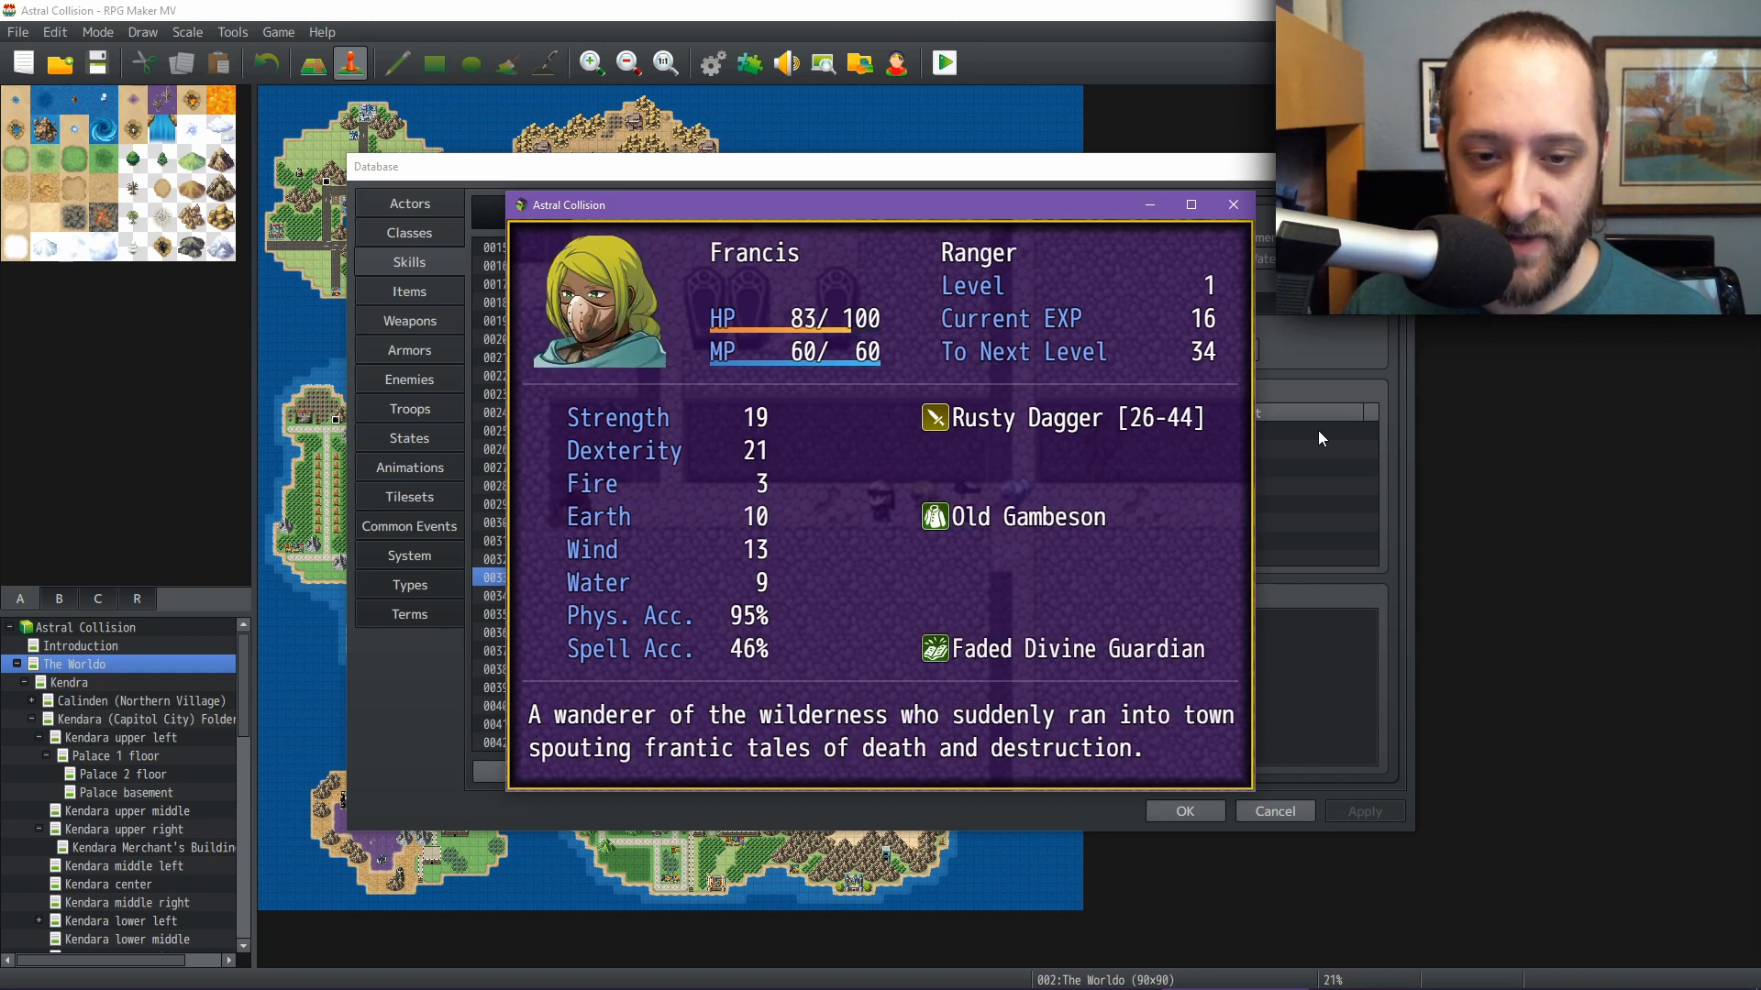
key(q)
key(w)
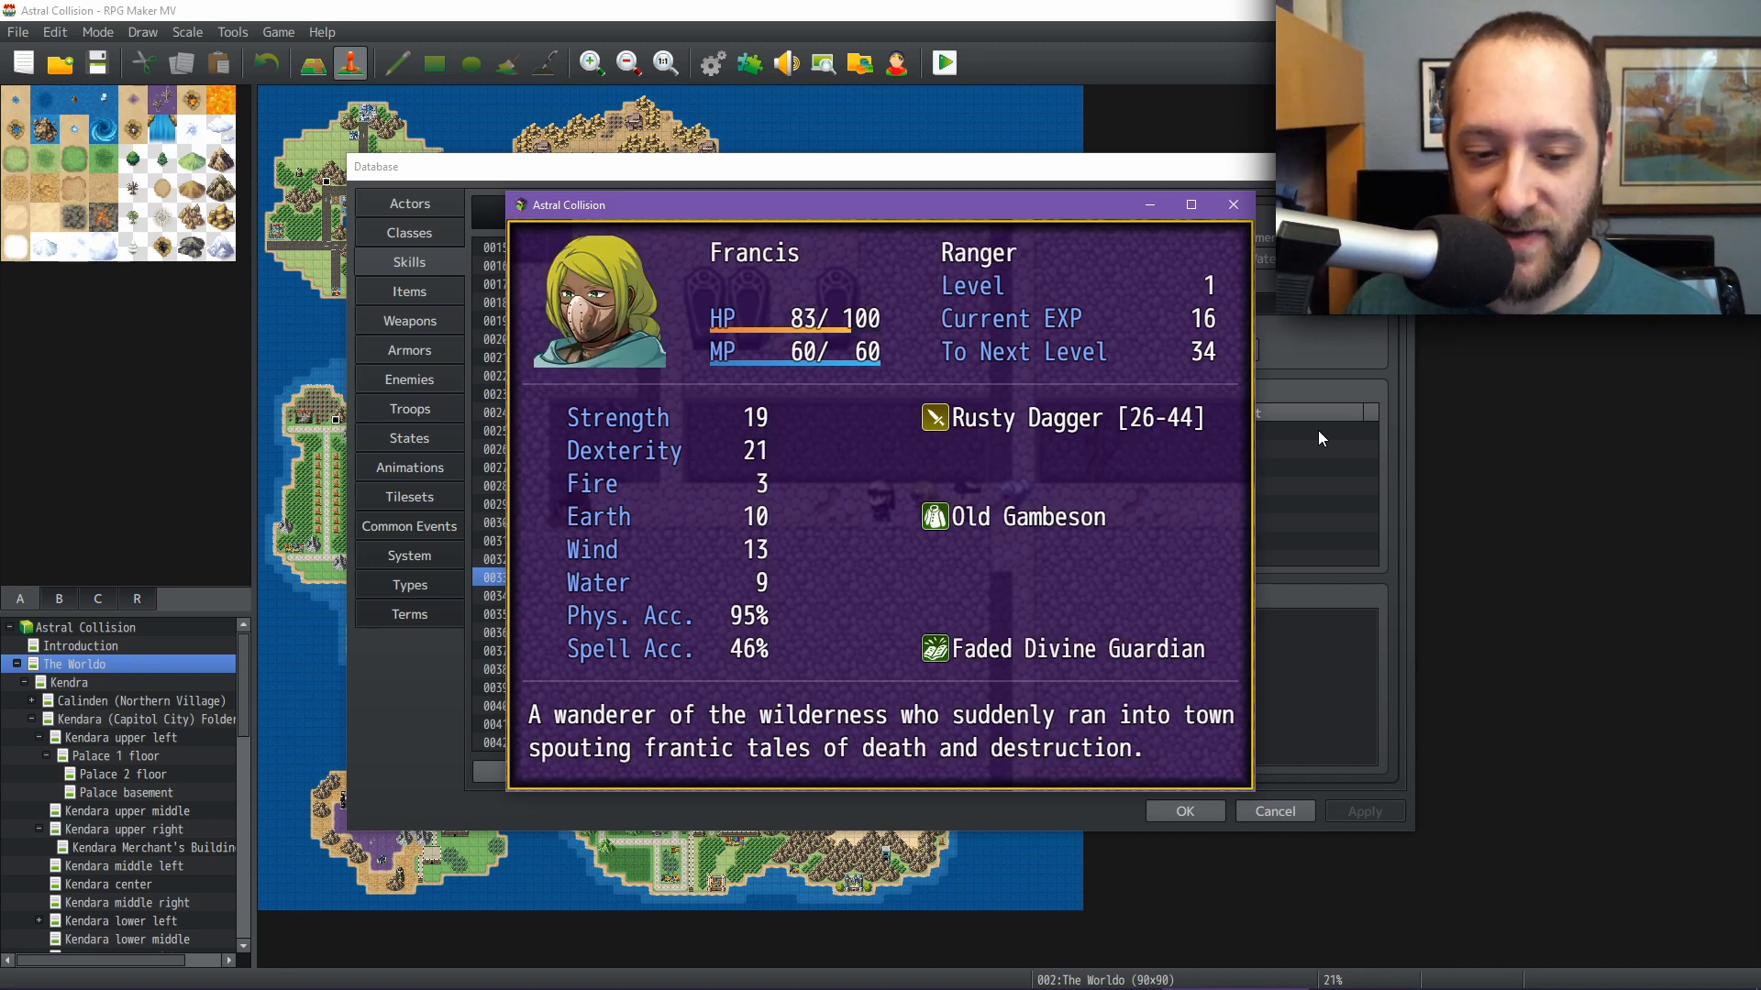
key(w)
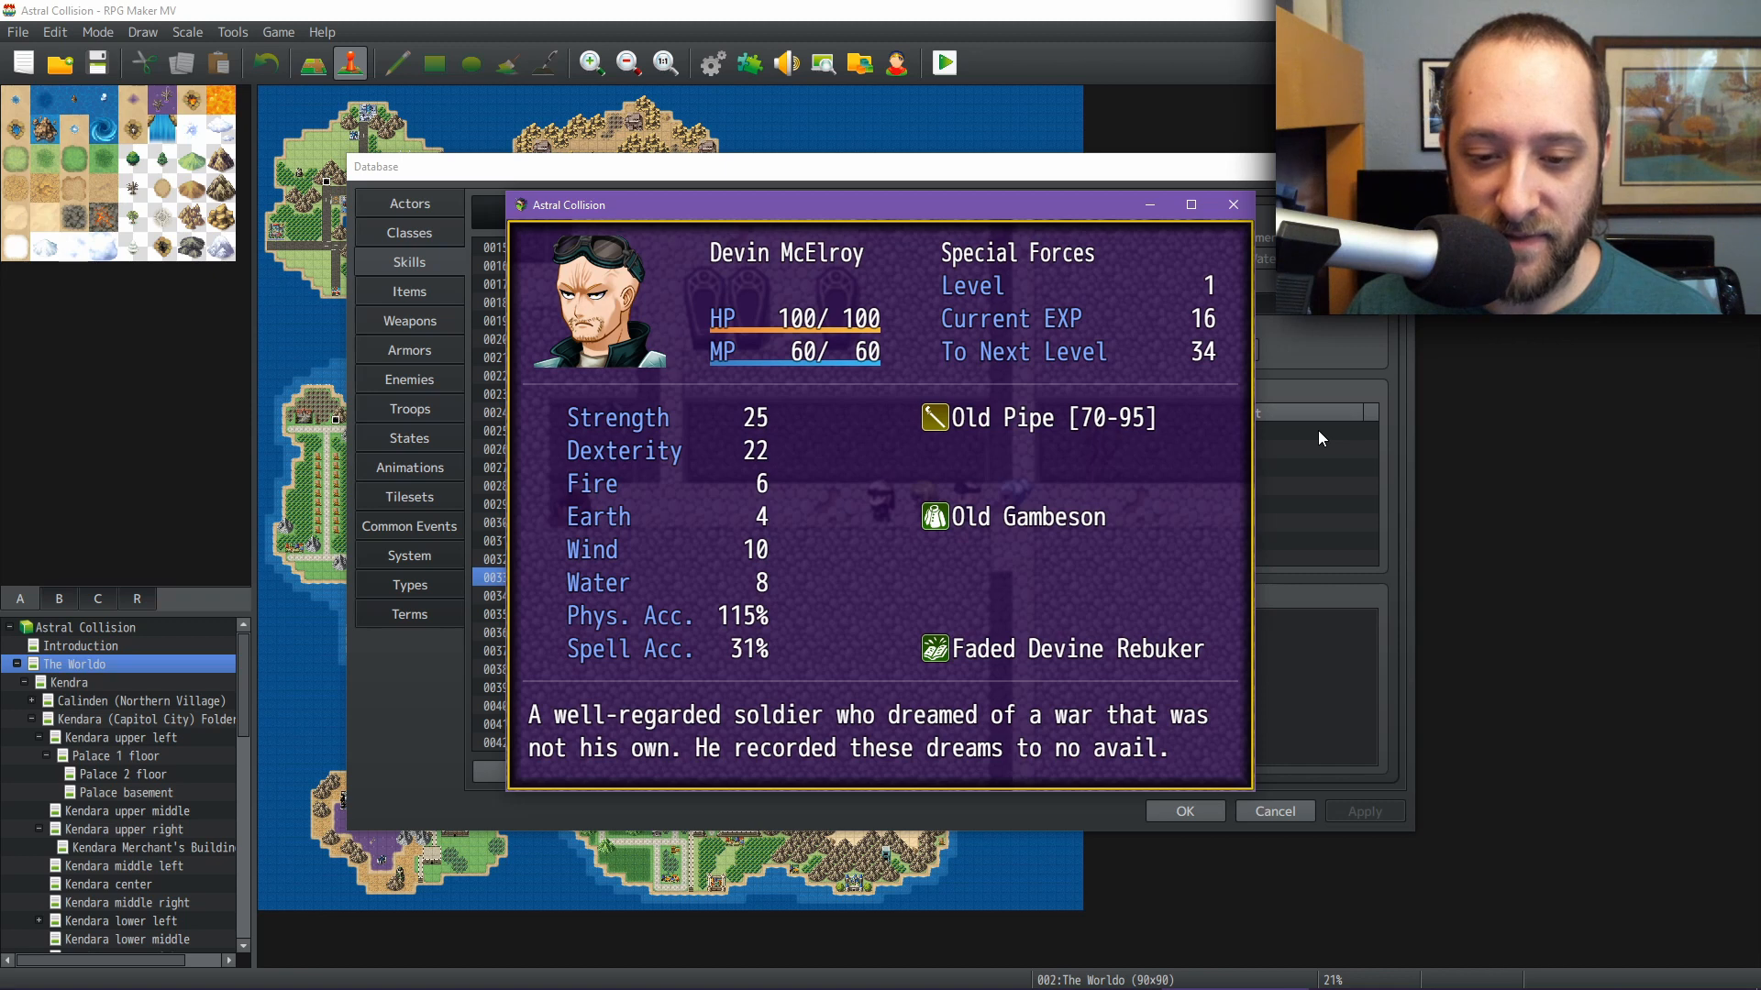
key(w)
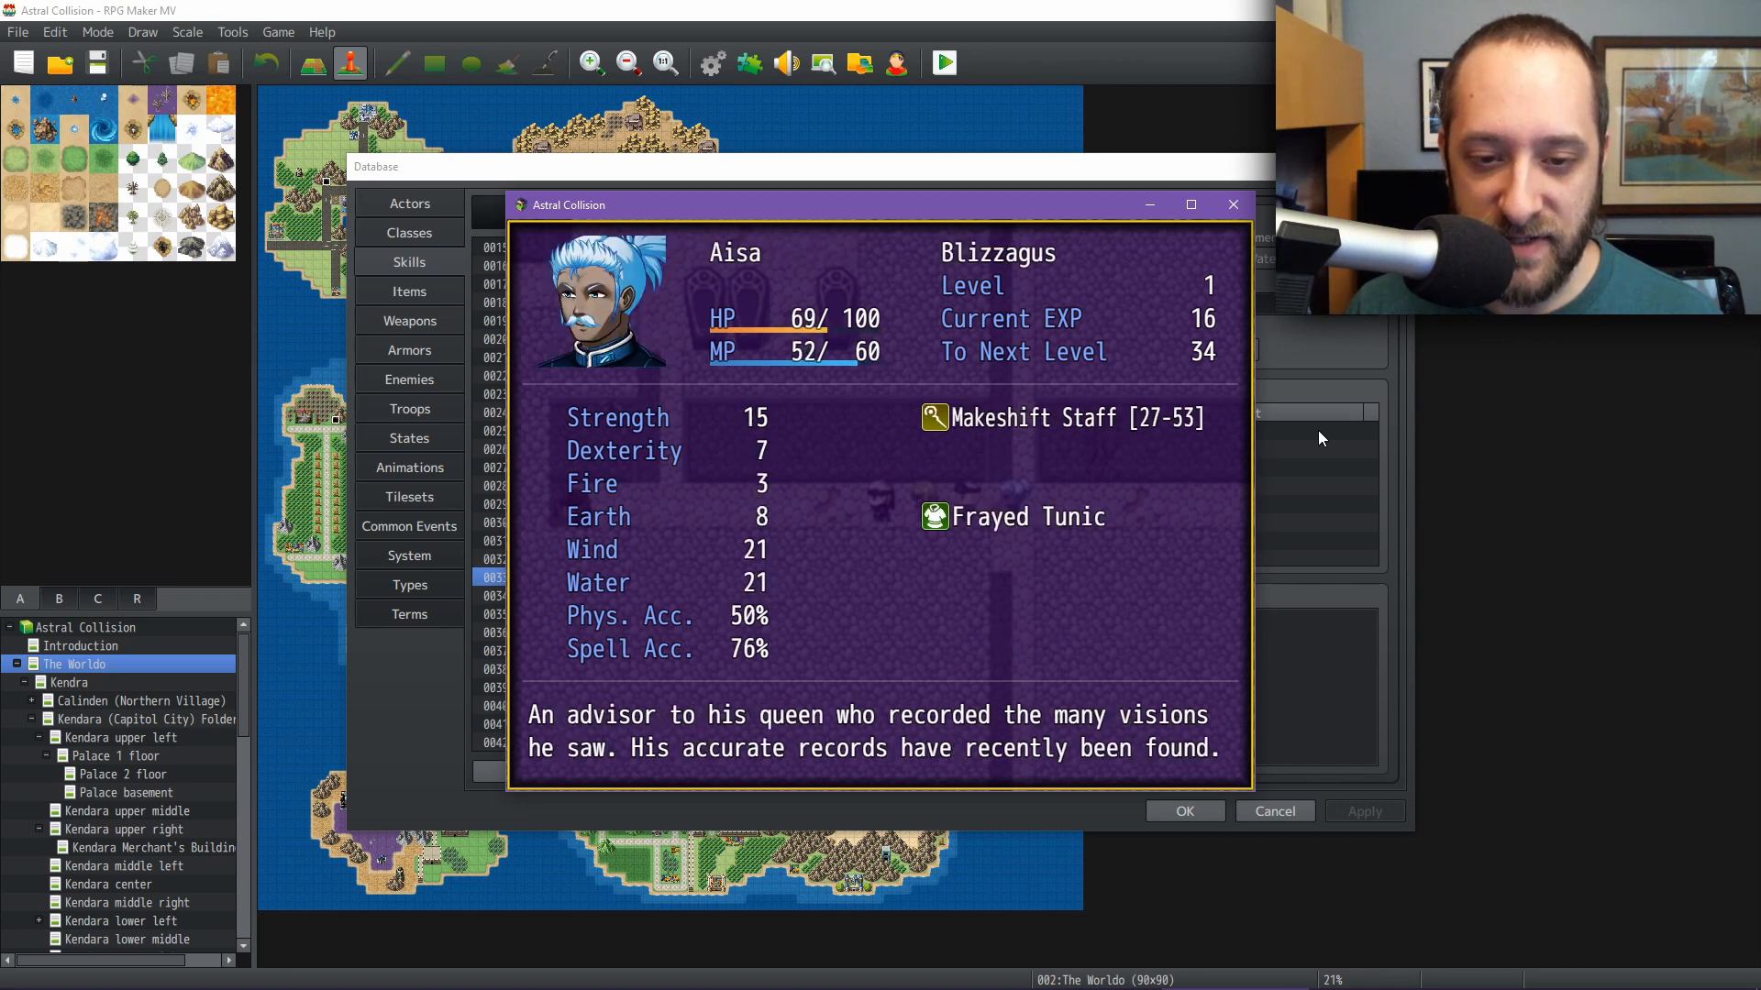
key(w)
key(Escape)
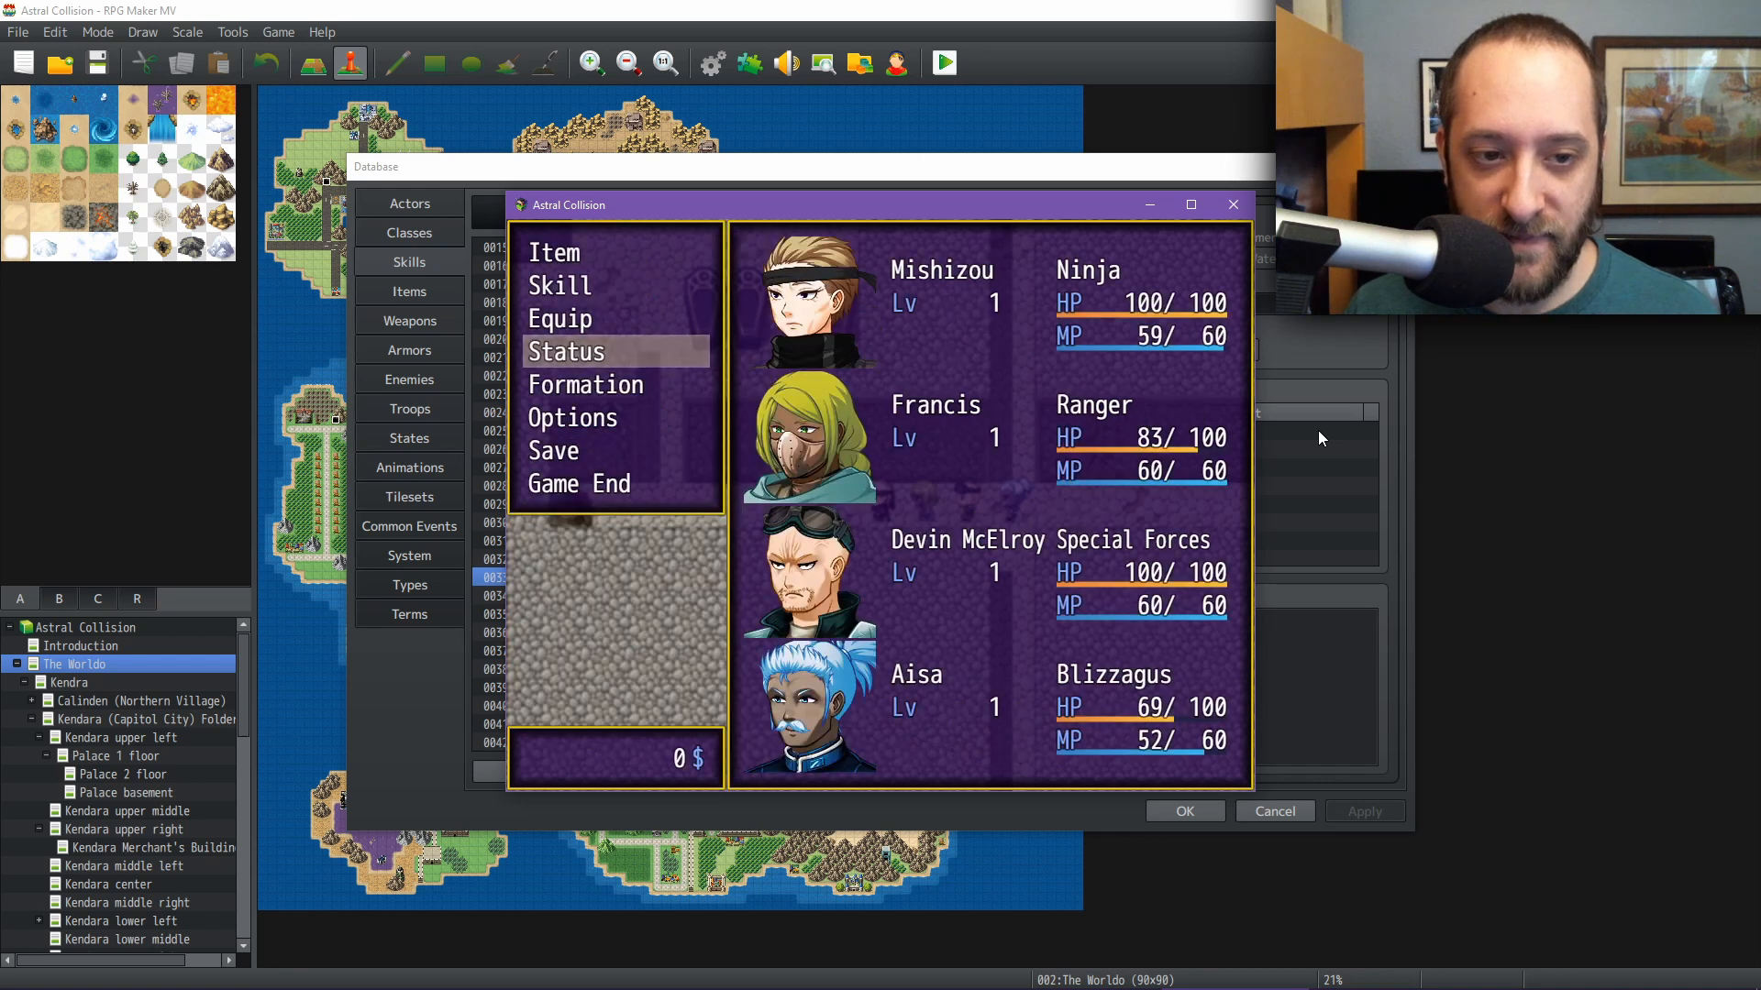
Heal the Blizzagus with the Ranger's Healing Defense and return to the map
key(Up)
key(Up)
key(Return)
key(Down)
key(Return)
key(Return)
key(Right)
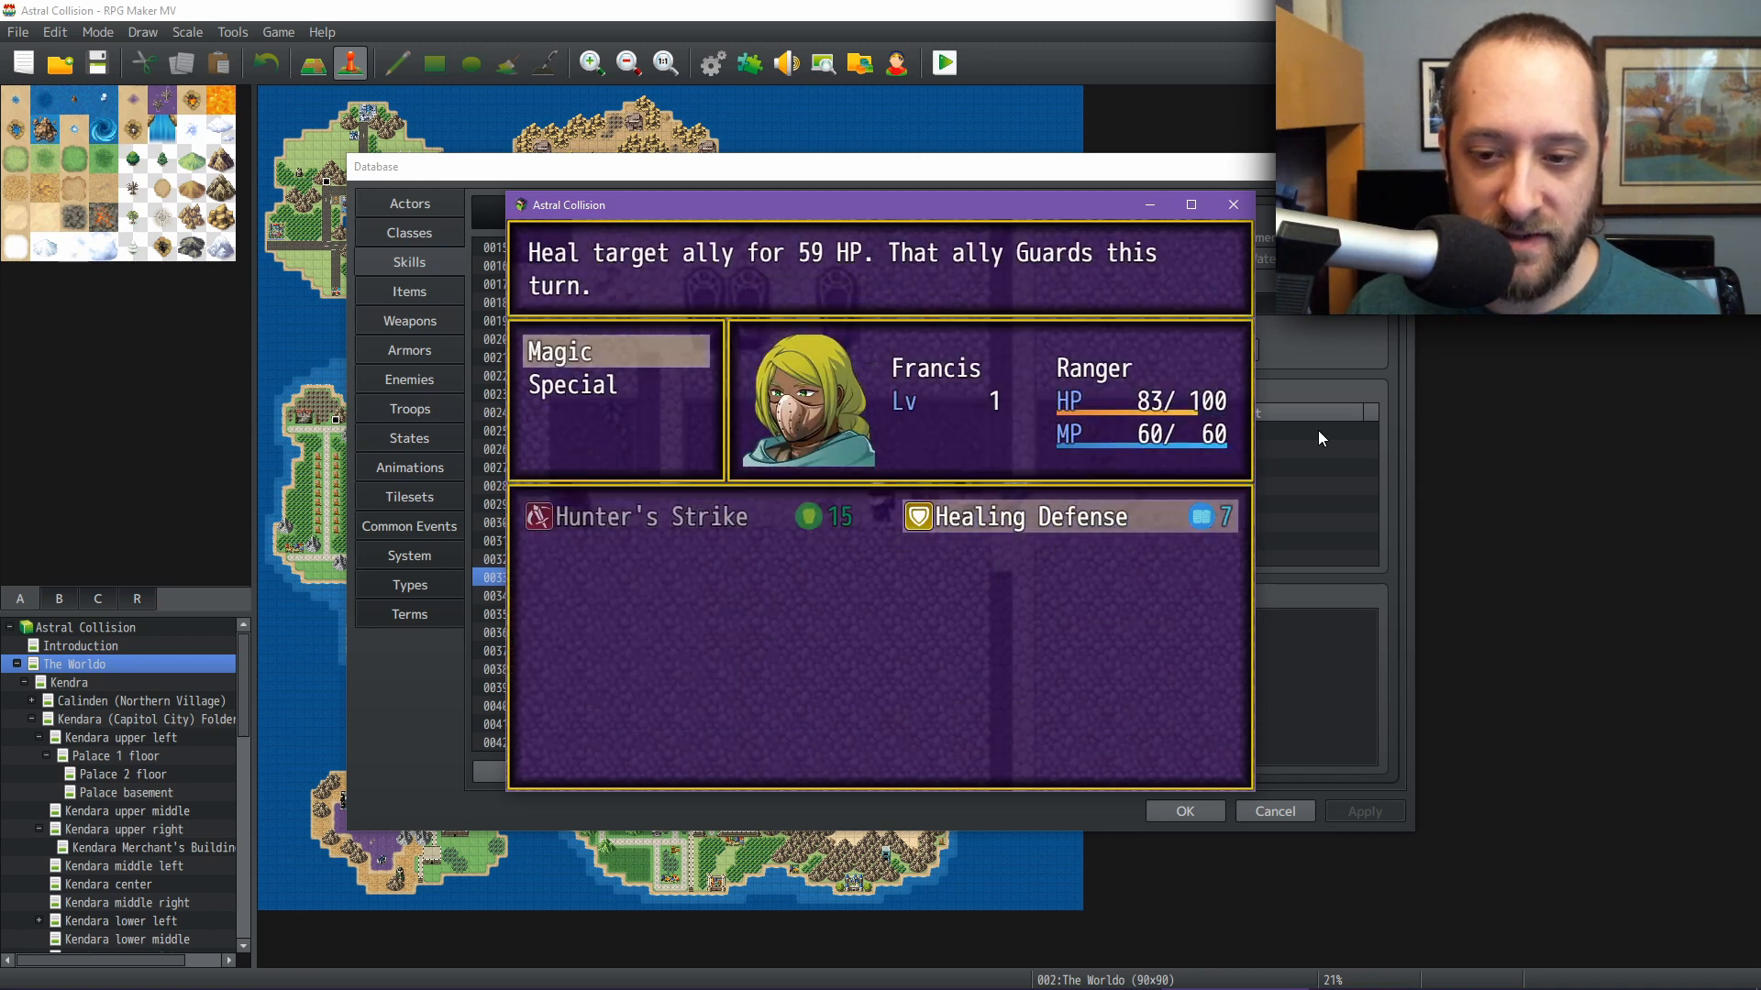
key(Return)
key(Down)
key(Down)
key(Down)
key(Return)
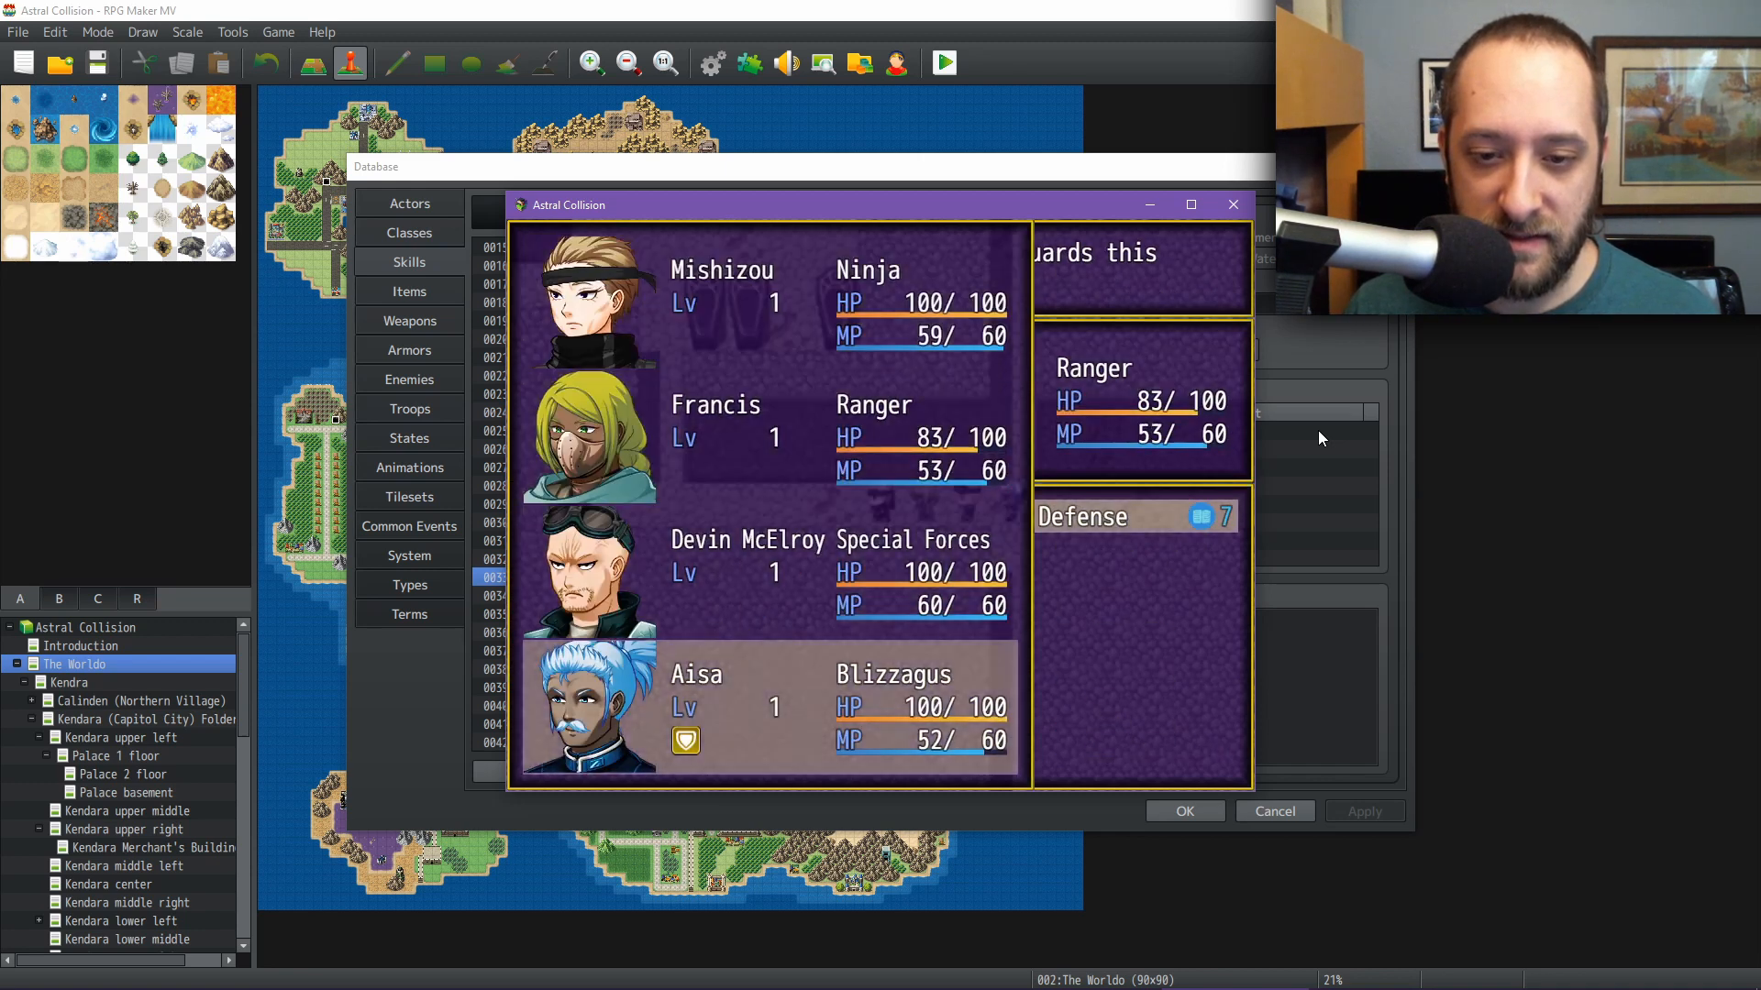
key(Escape)
key(Escape)
key(Escape)
key(Escape)
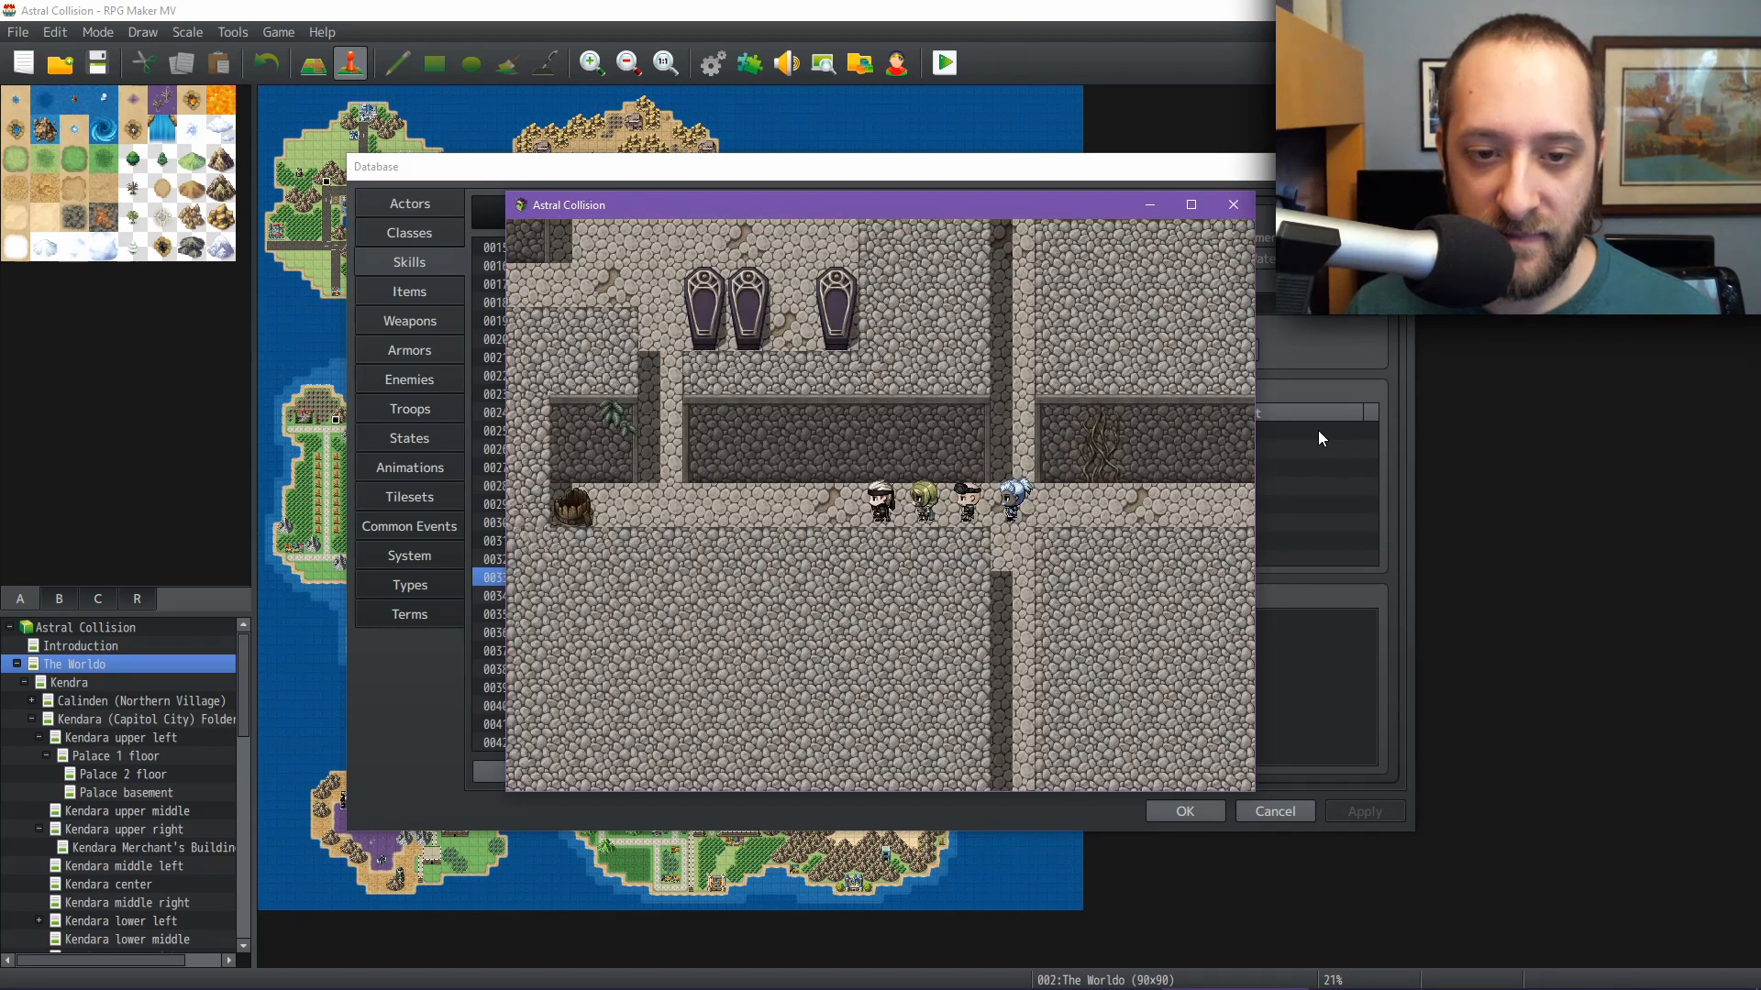
Walk the party into the coffin chamber and open the treasure chests at both ends of the coffin row
key(Left)
key(Up)
key(Right)
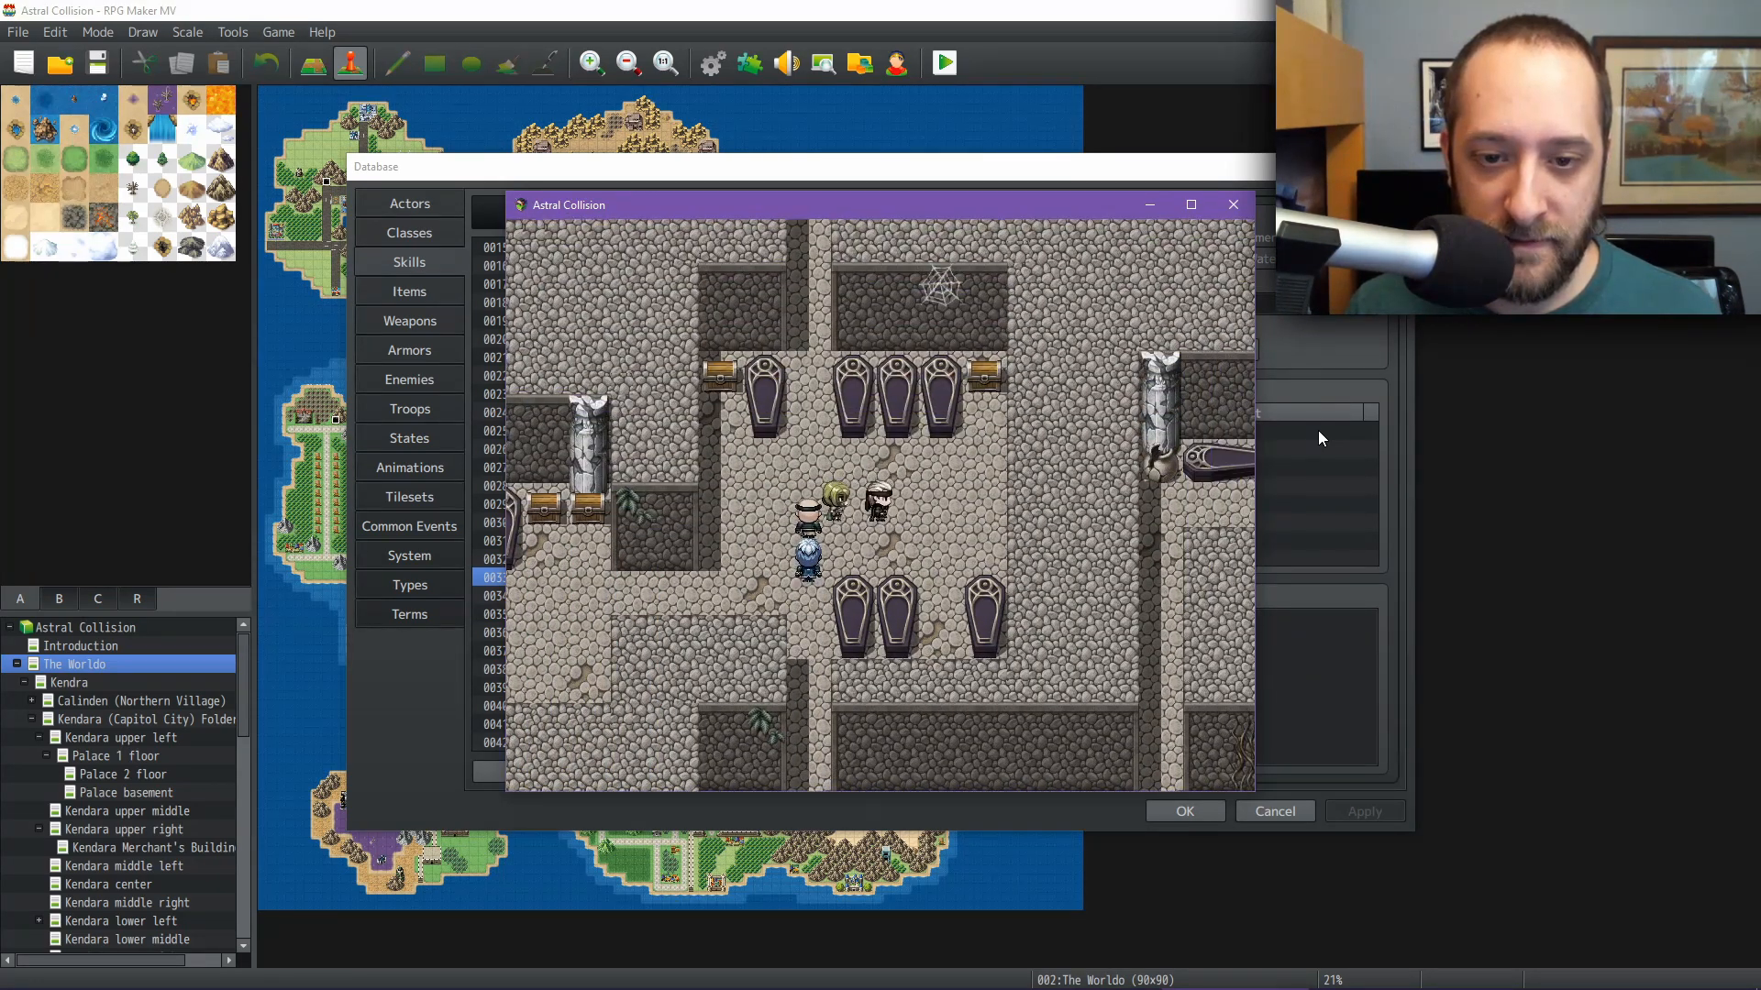
key(Up)
key(Return)
key(Return)
key(Left)
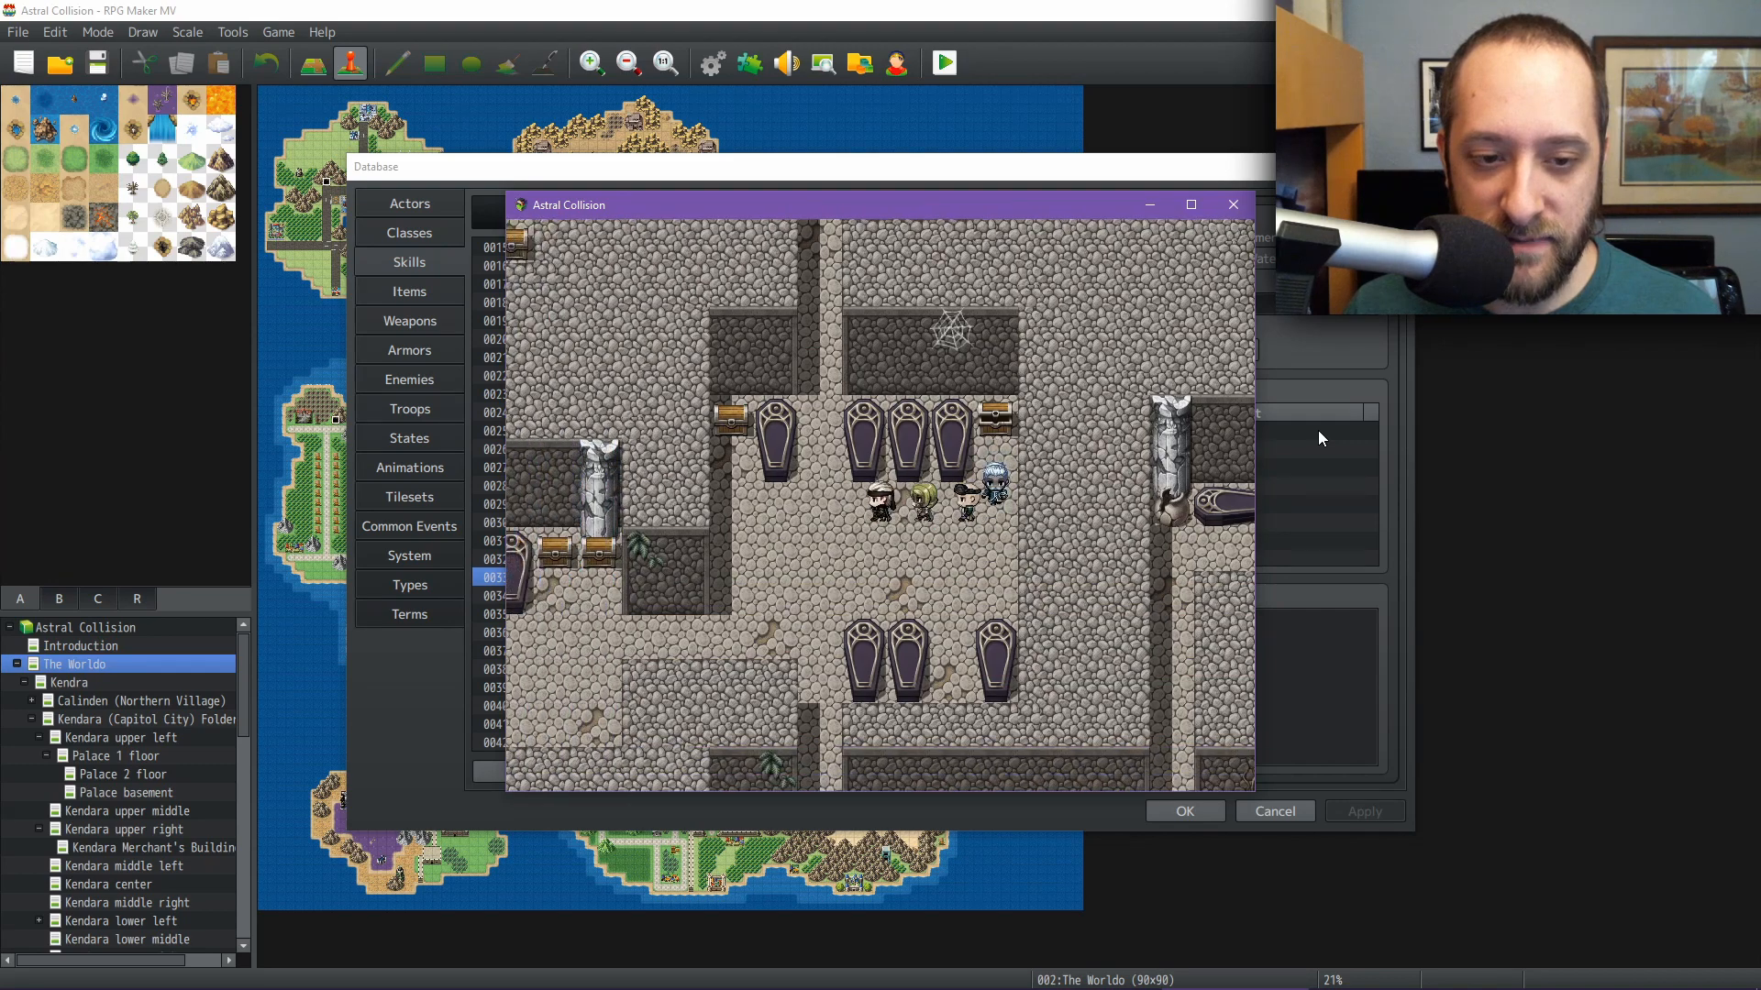
key(Up)
key(Return)
key(Return)
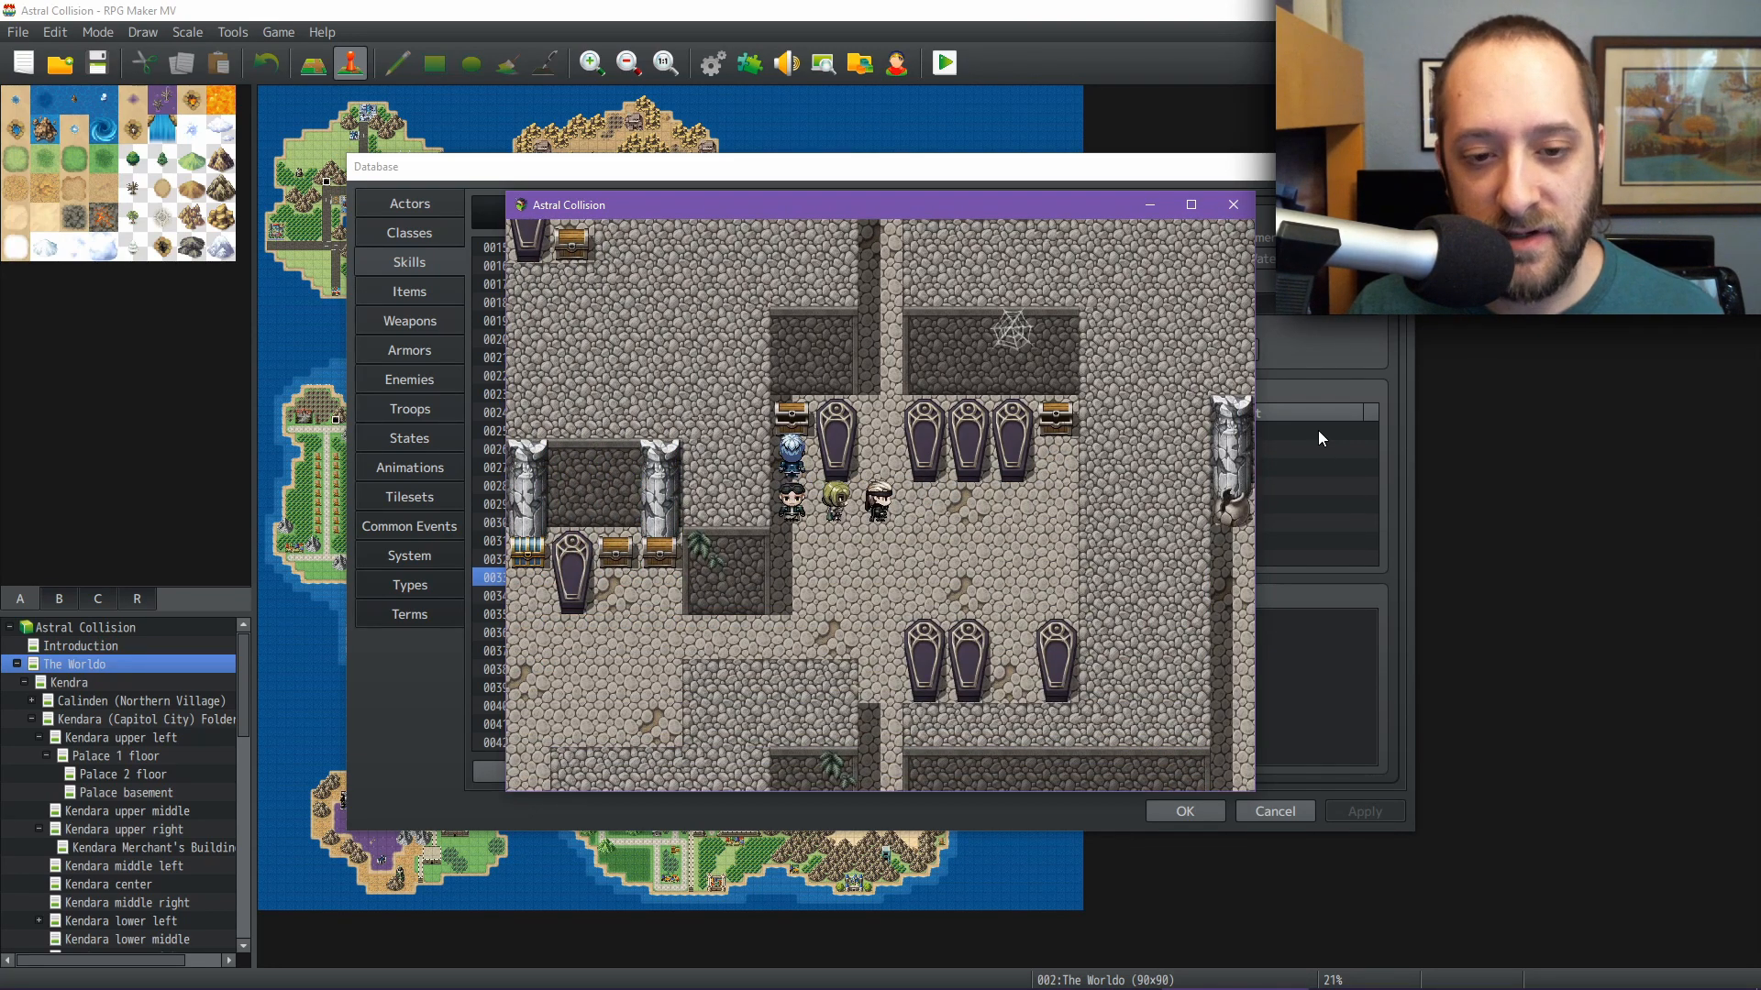
Save the game to File 5 and exit to the title screen
key(Escape)
key(Return)
key(Return)
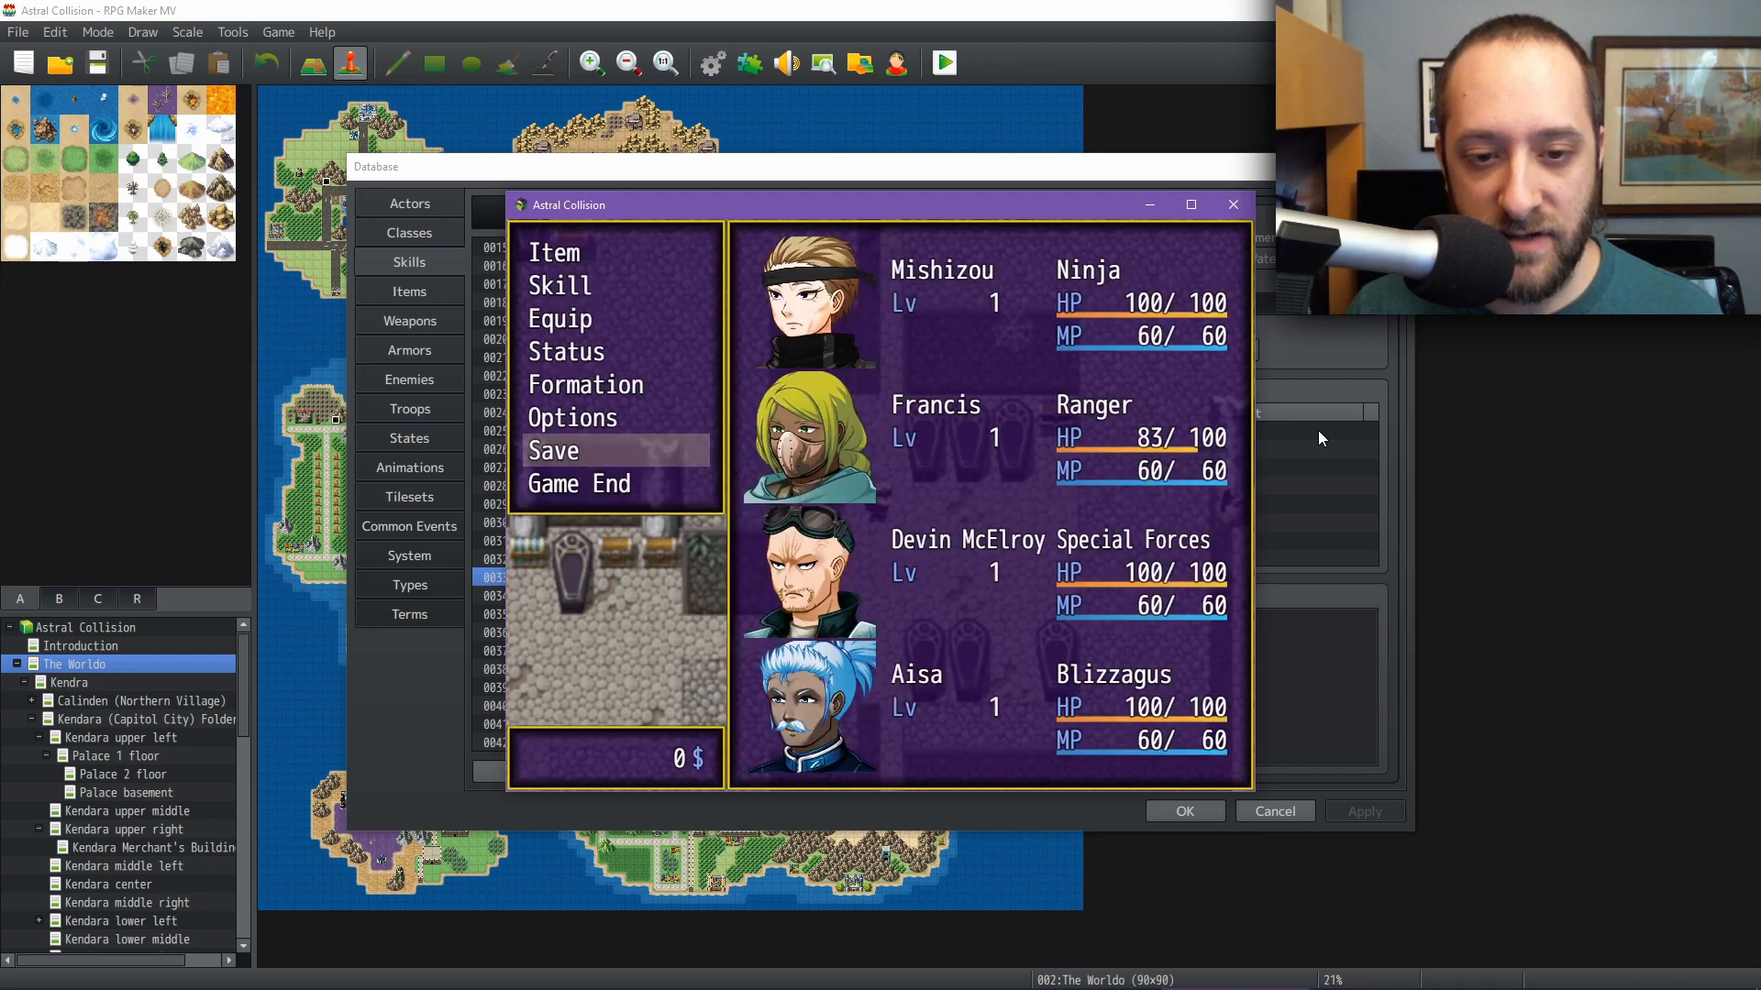
key(Escape)
key(Return)
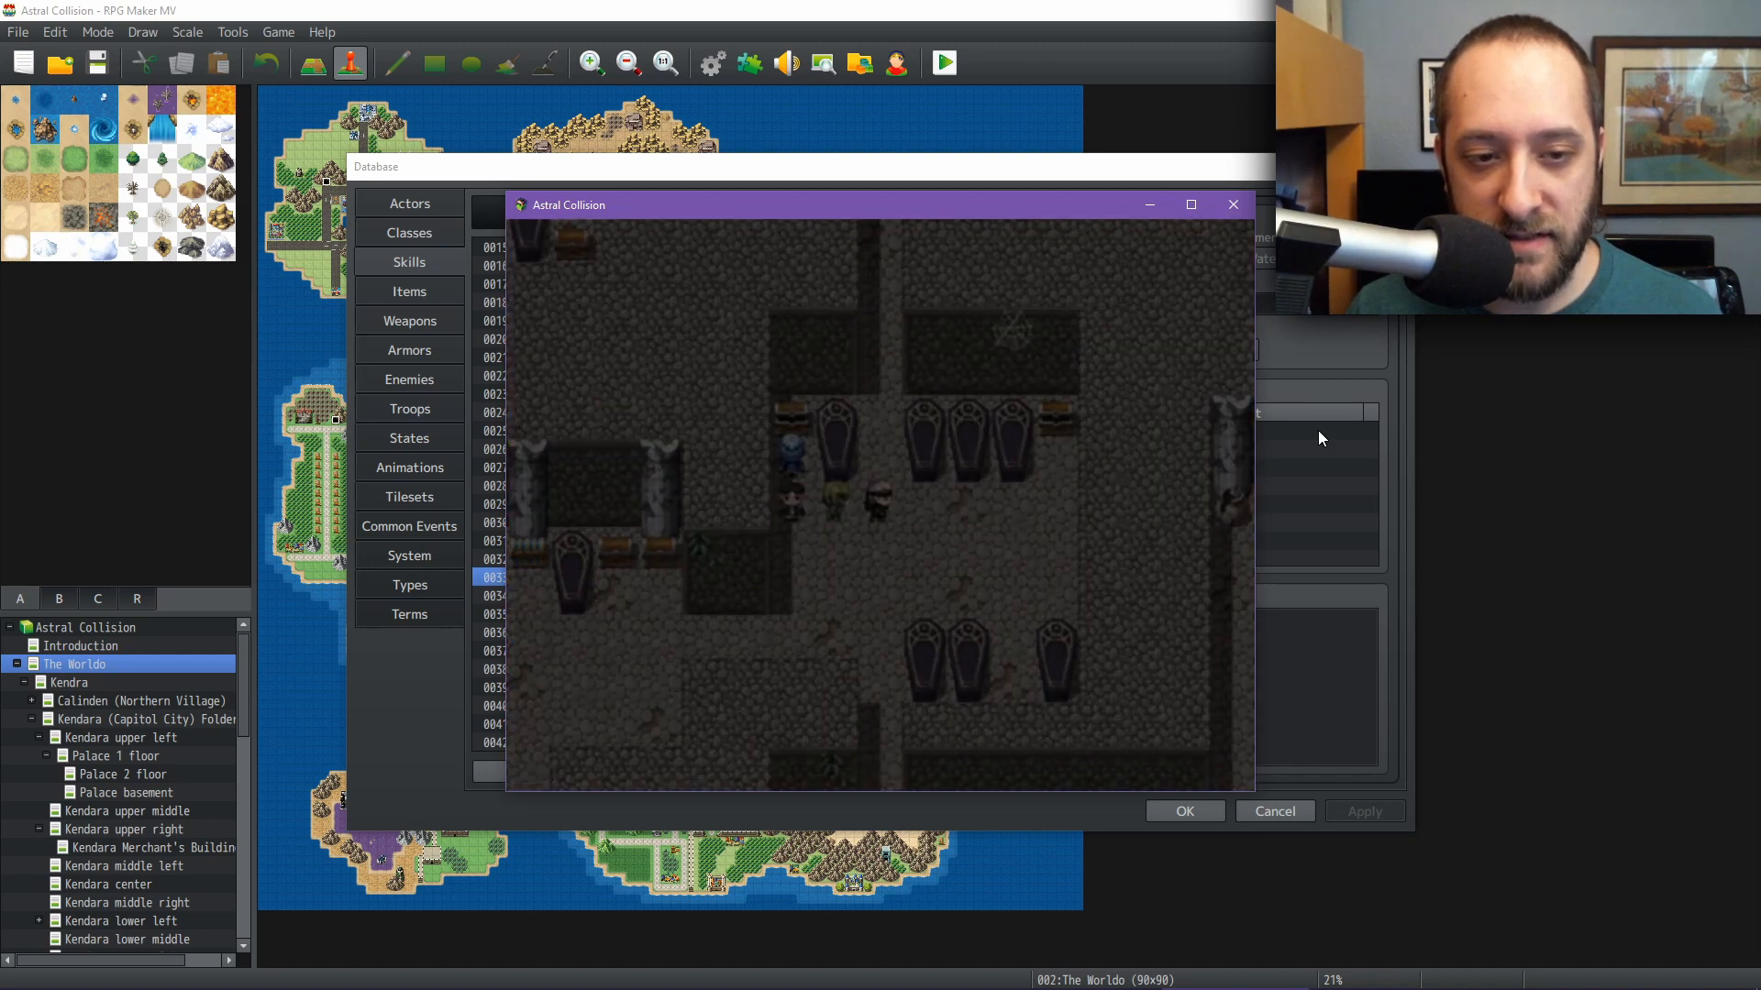
Continue from the saved game in File 4 and return to its map
key(Down)
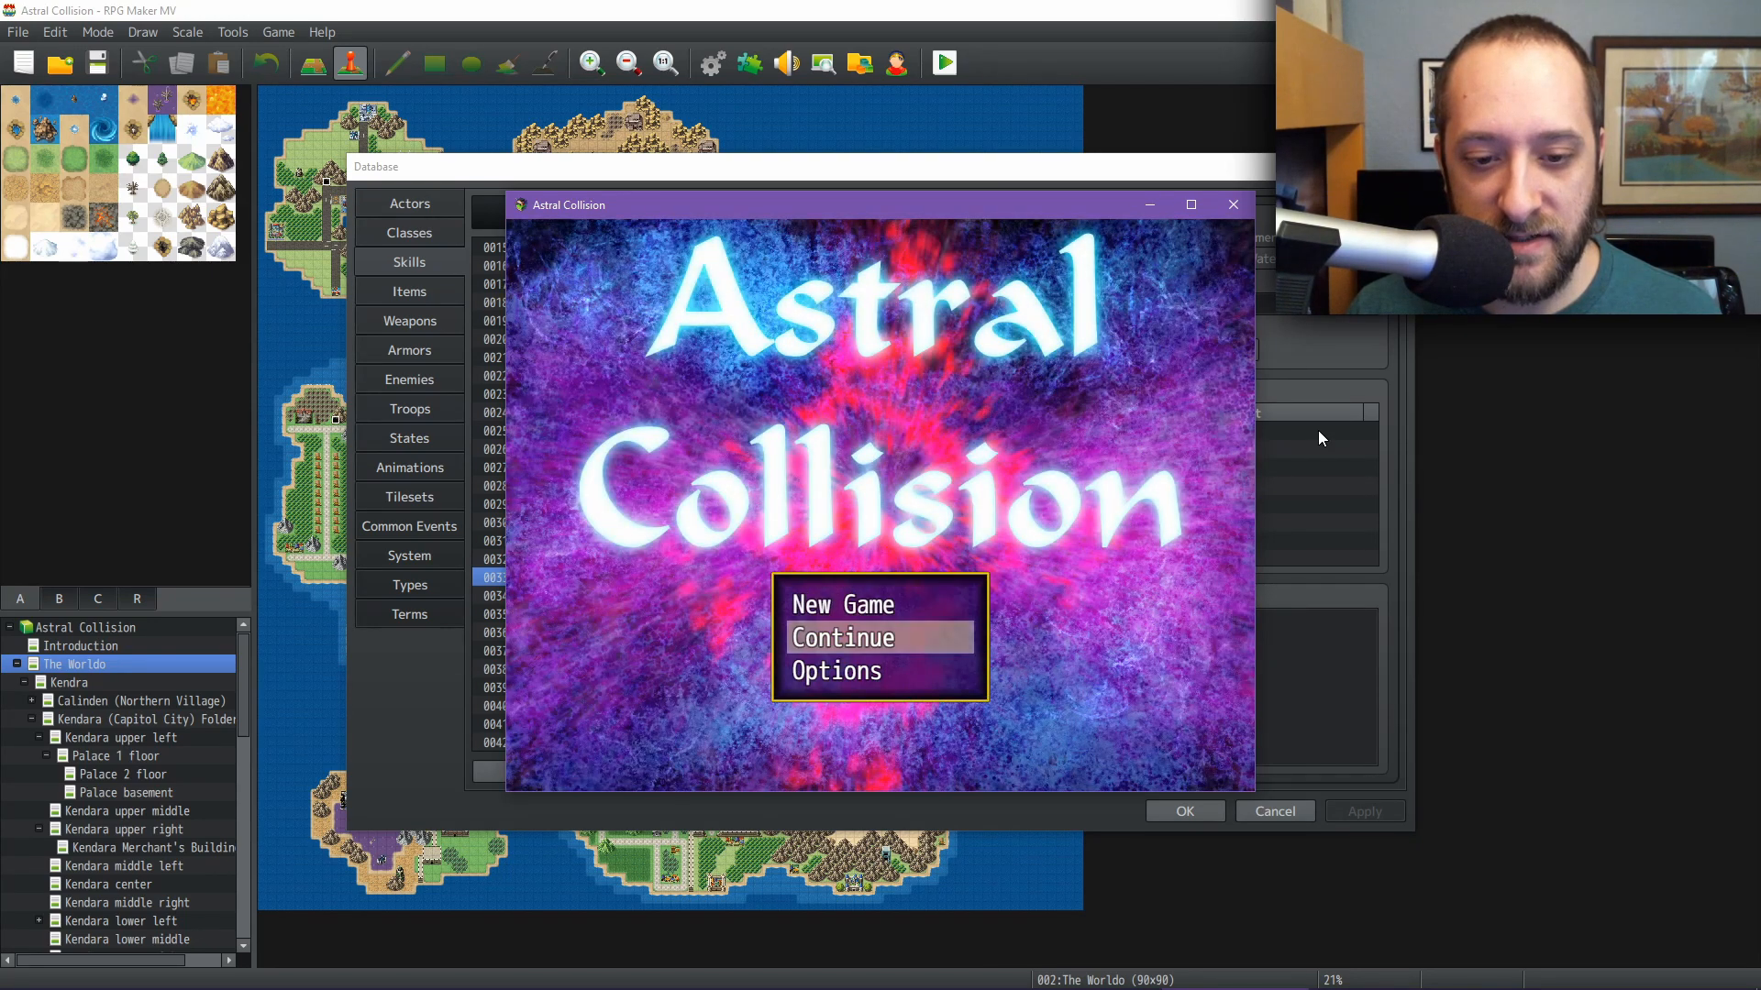
key(Return)
key(Up)
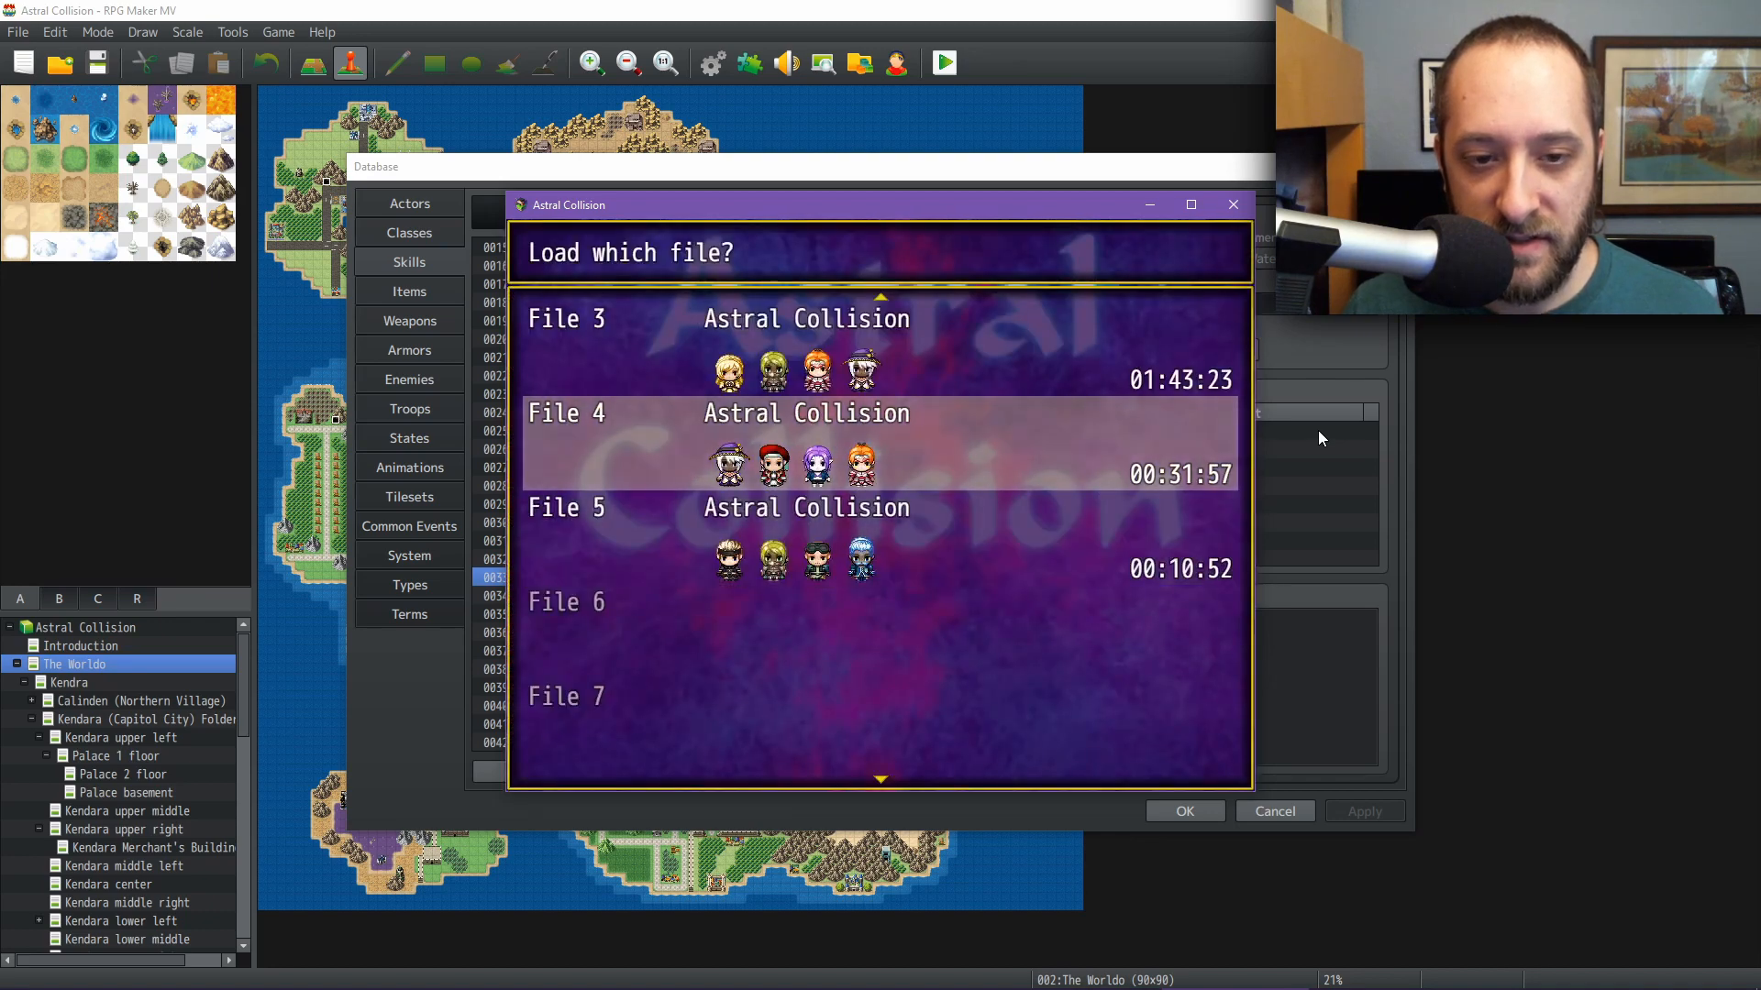
key(Return)
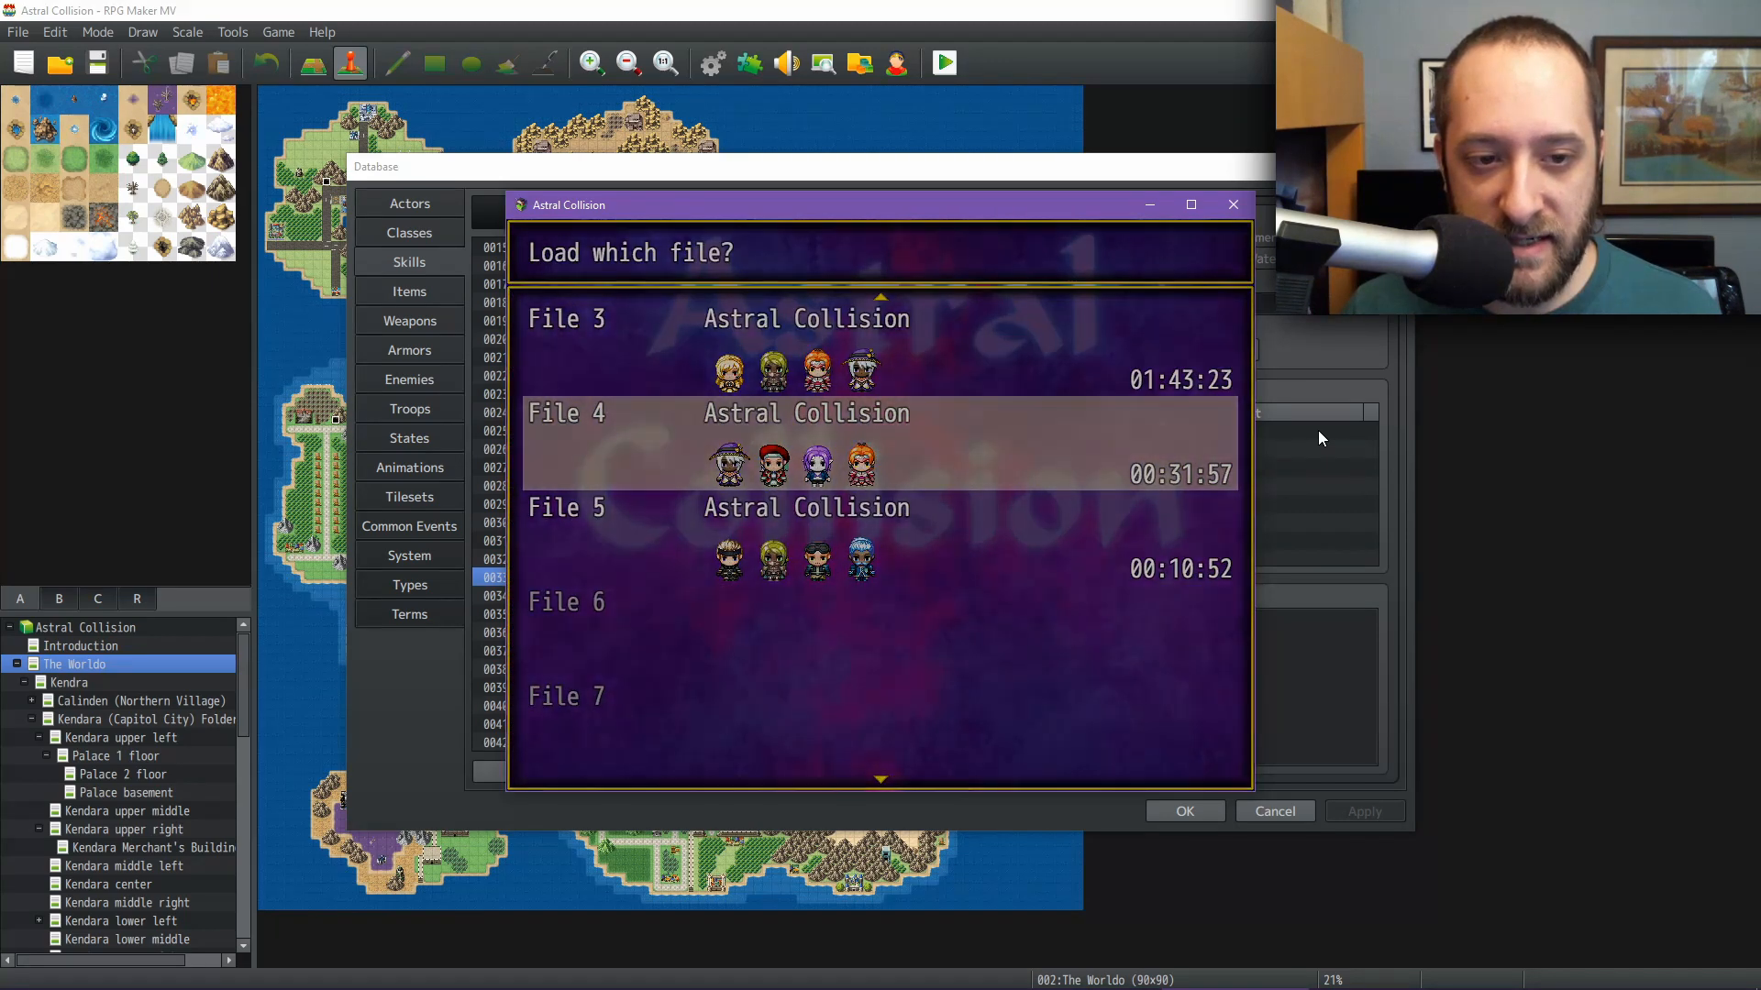
key(Escape)
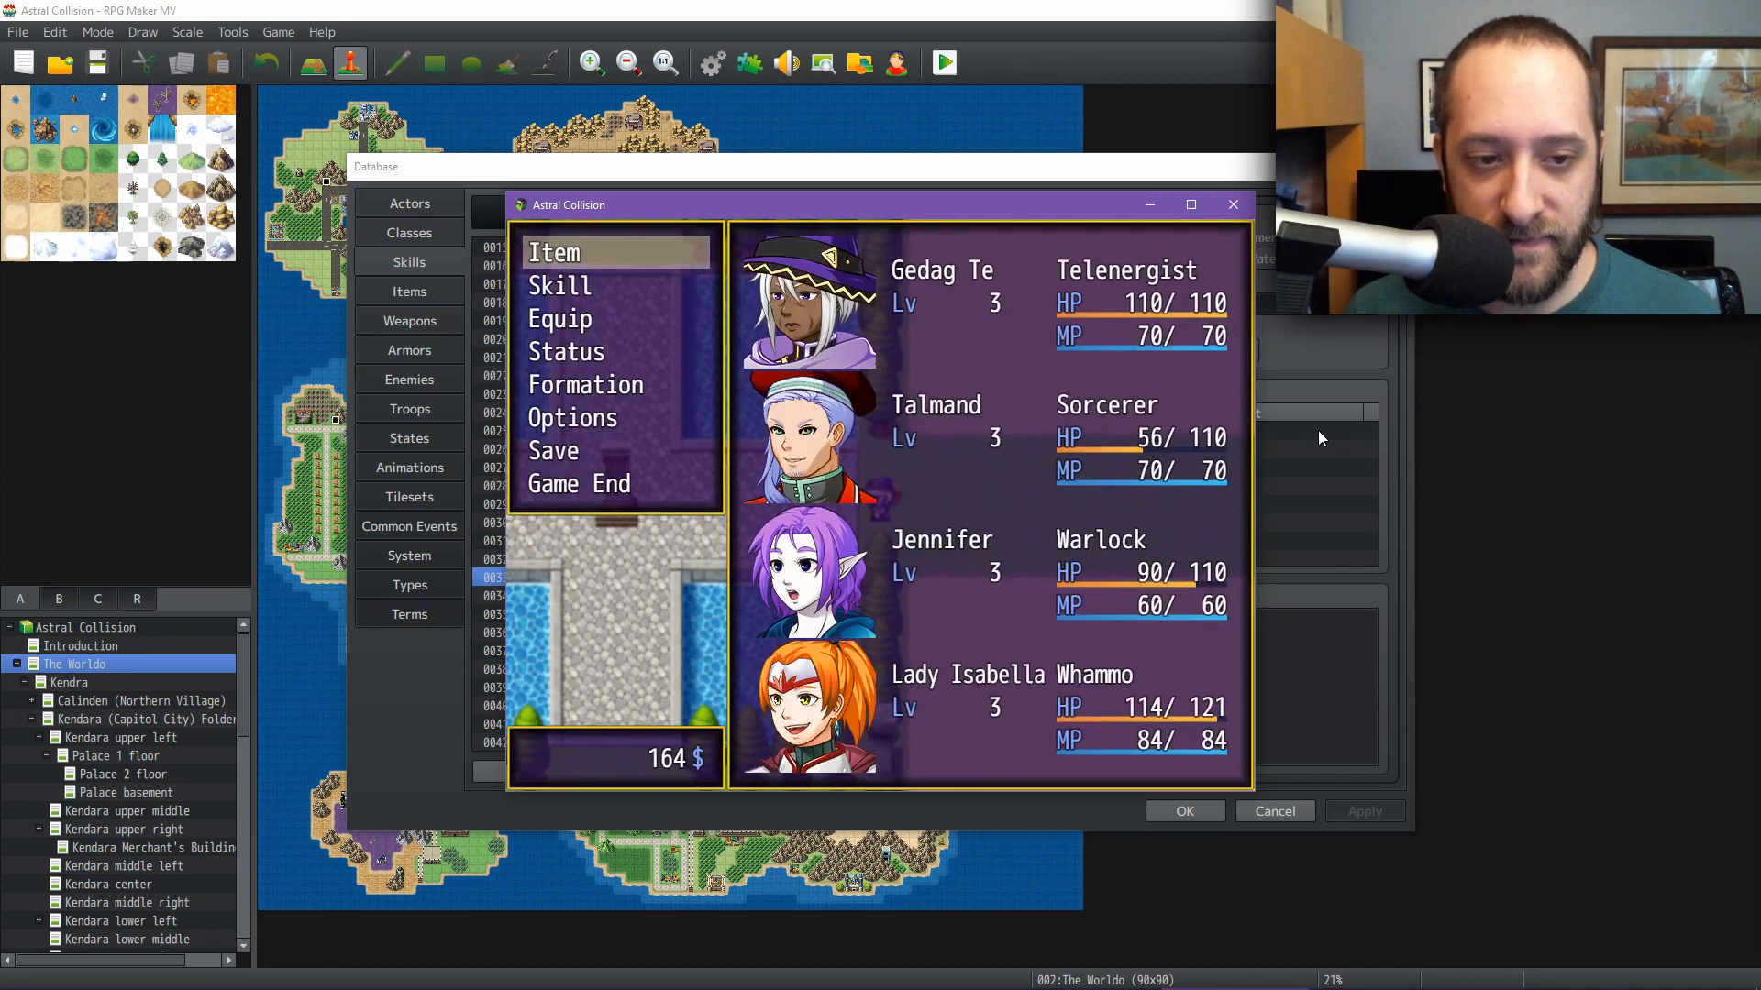
key(Escape)
Walk the party north past the fountain pools and out of Kendara's North Gate to the world map
key(Left)
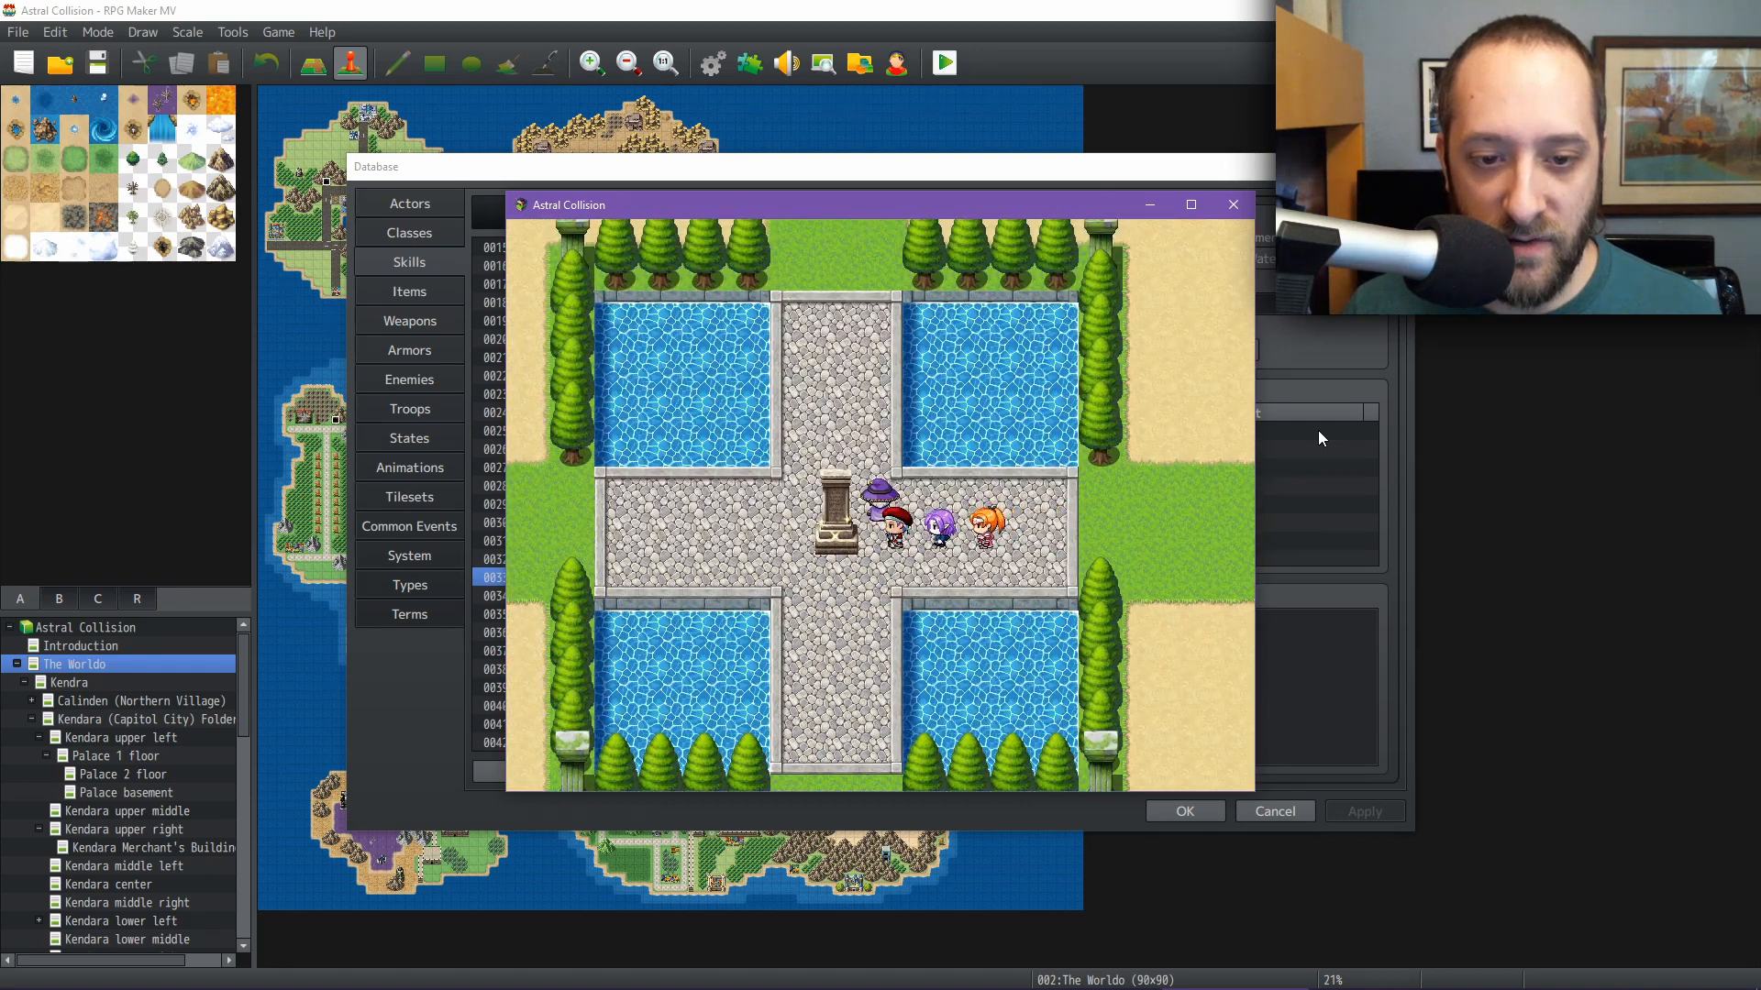
key(Up)
key(Up)
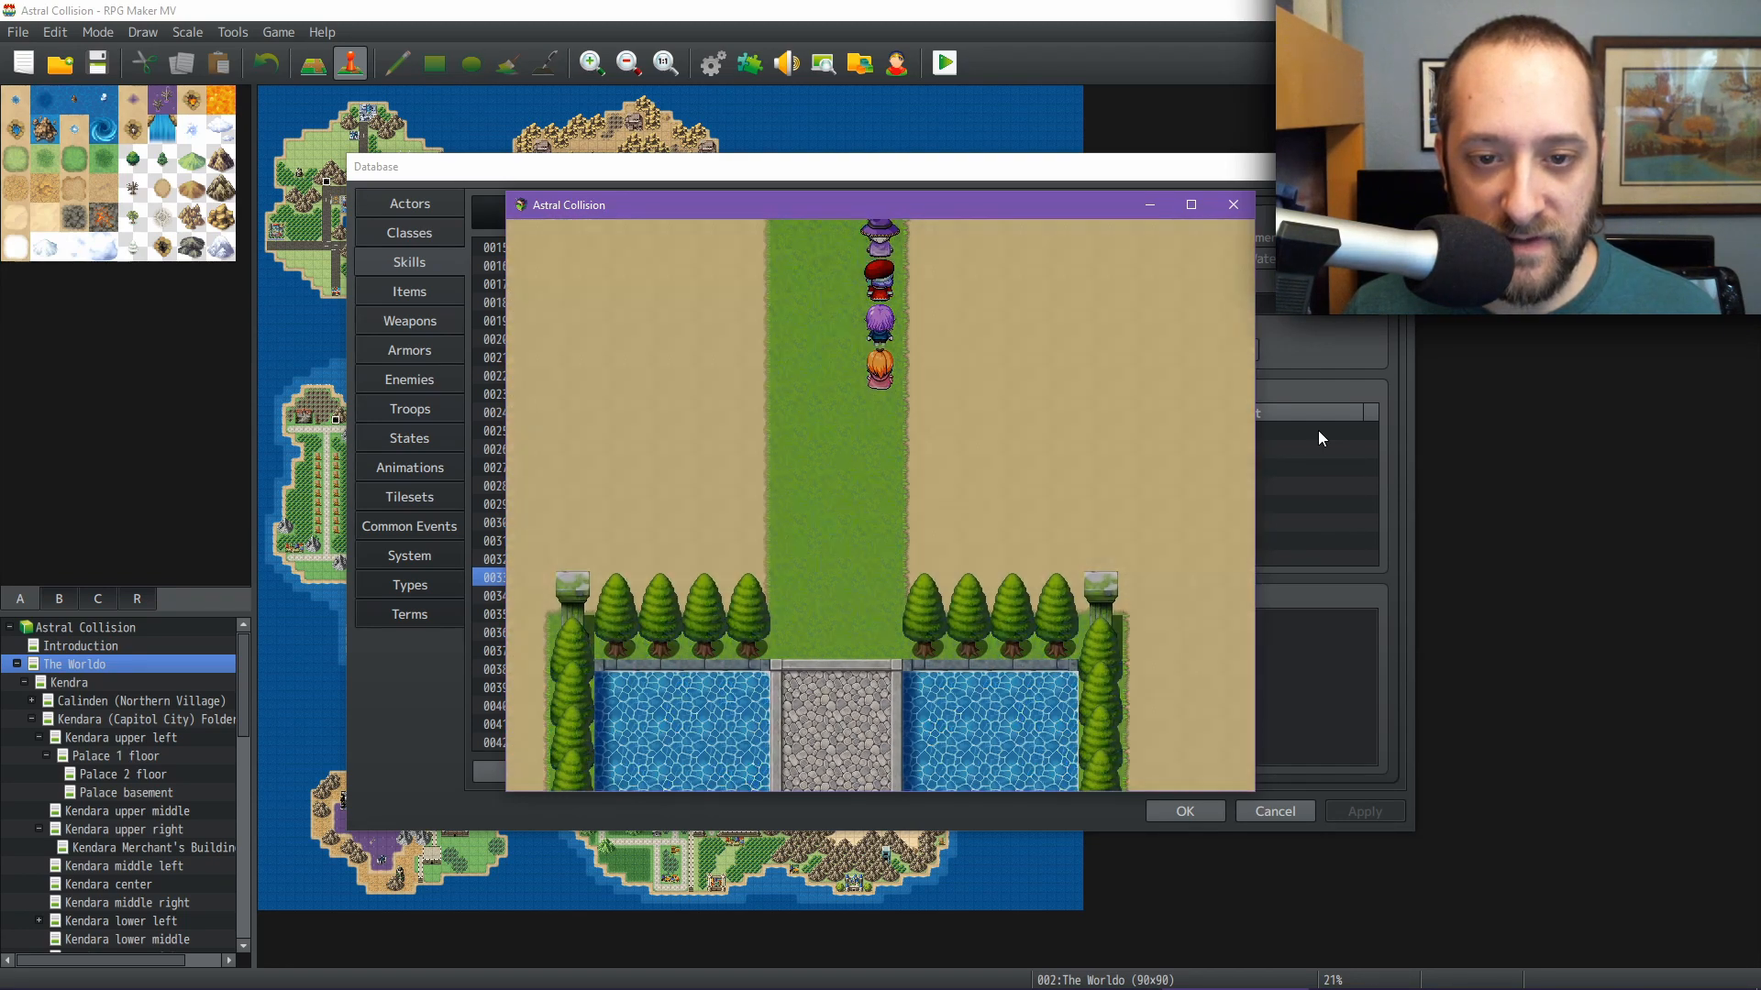
key(Up)
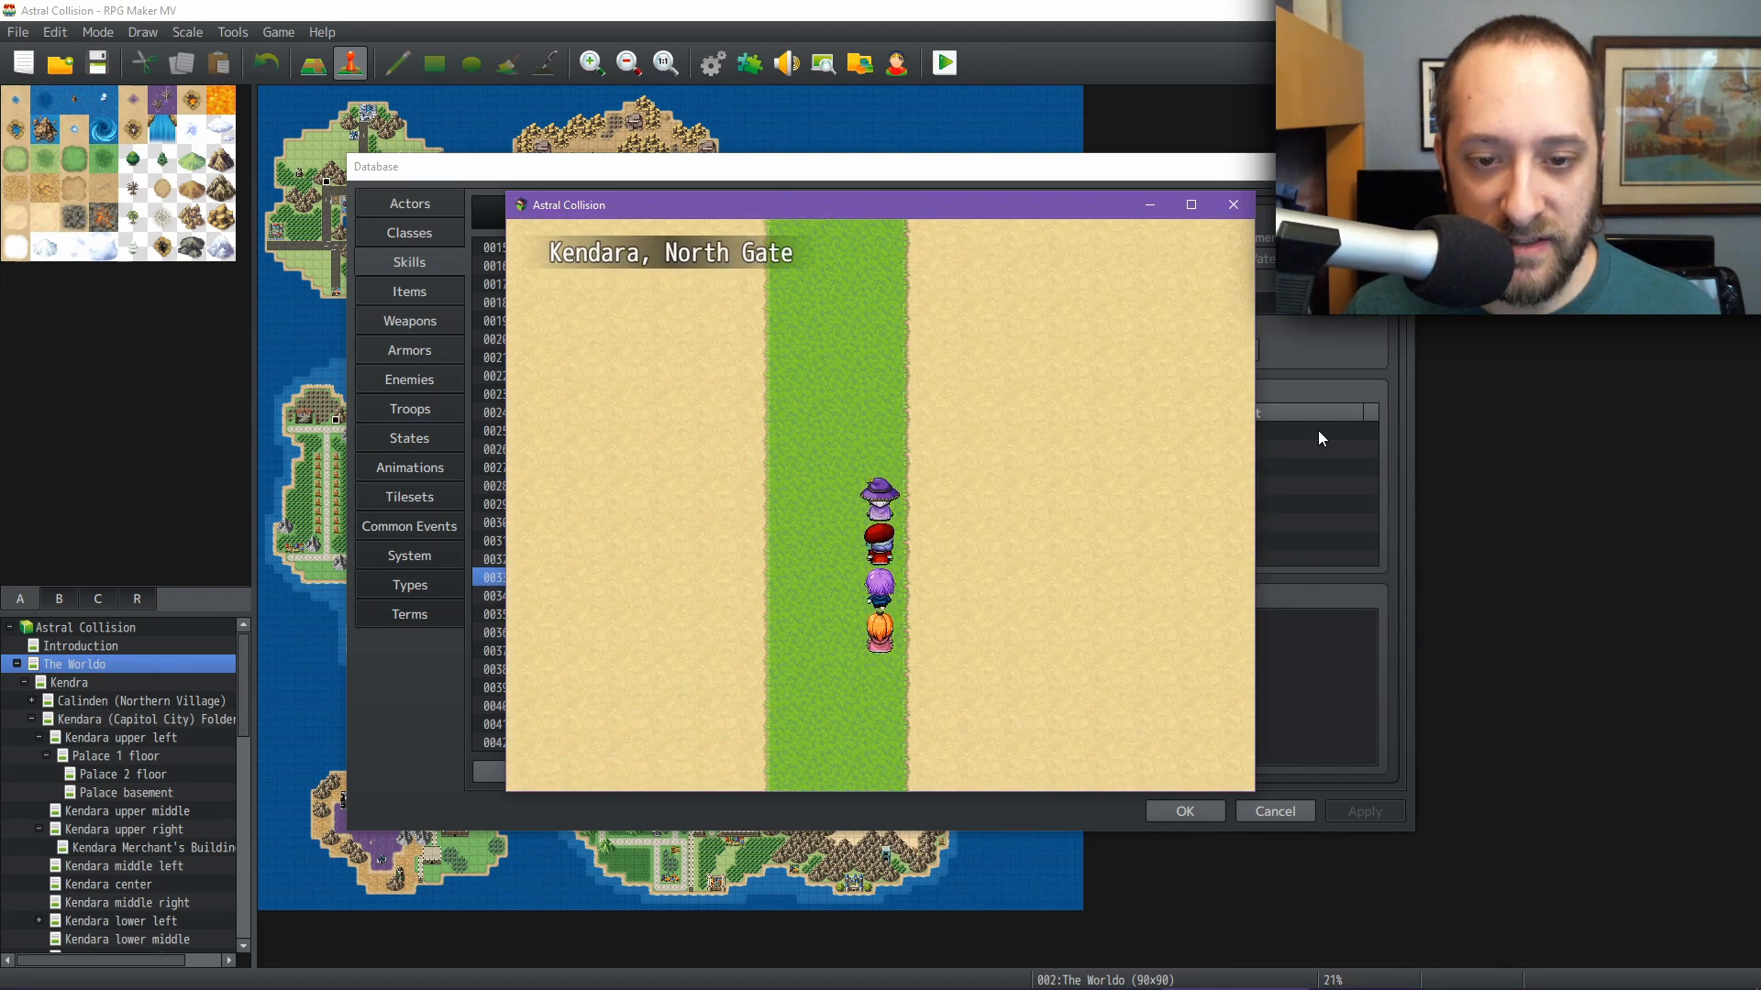
key(Up)
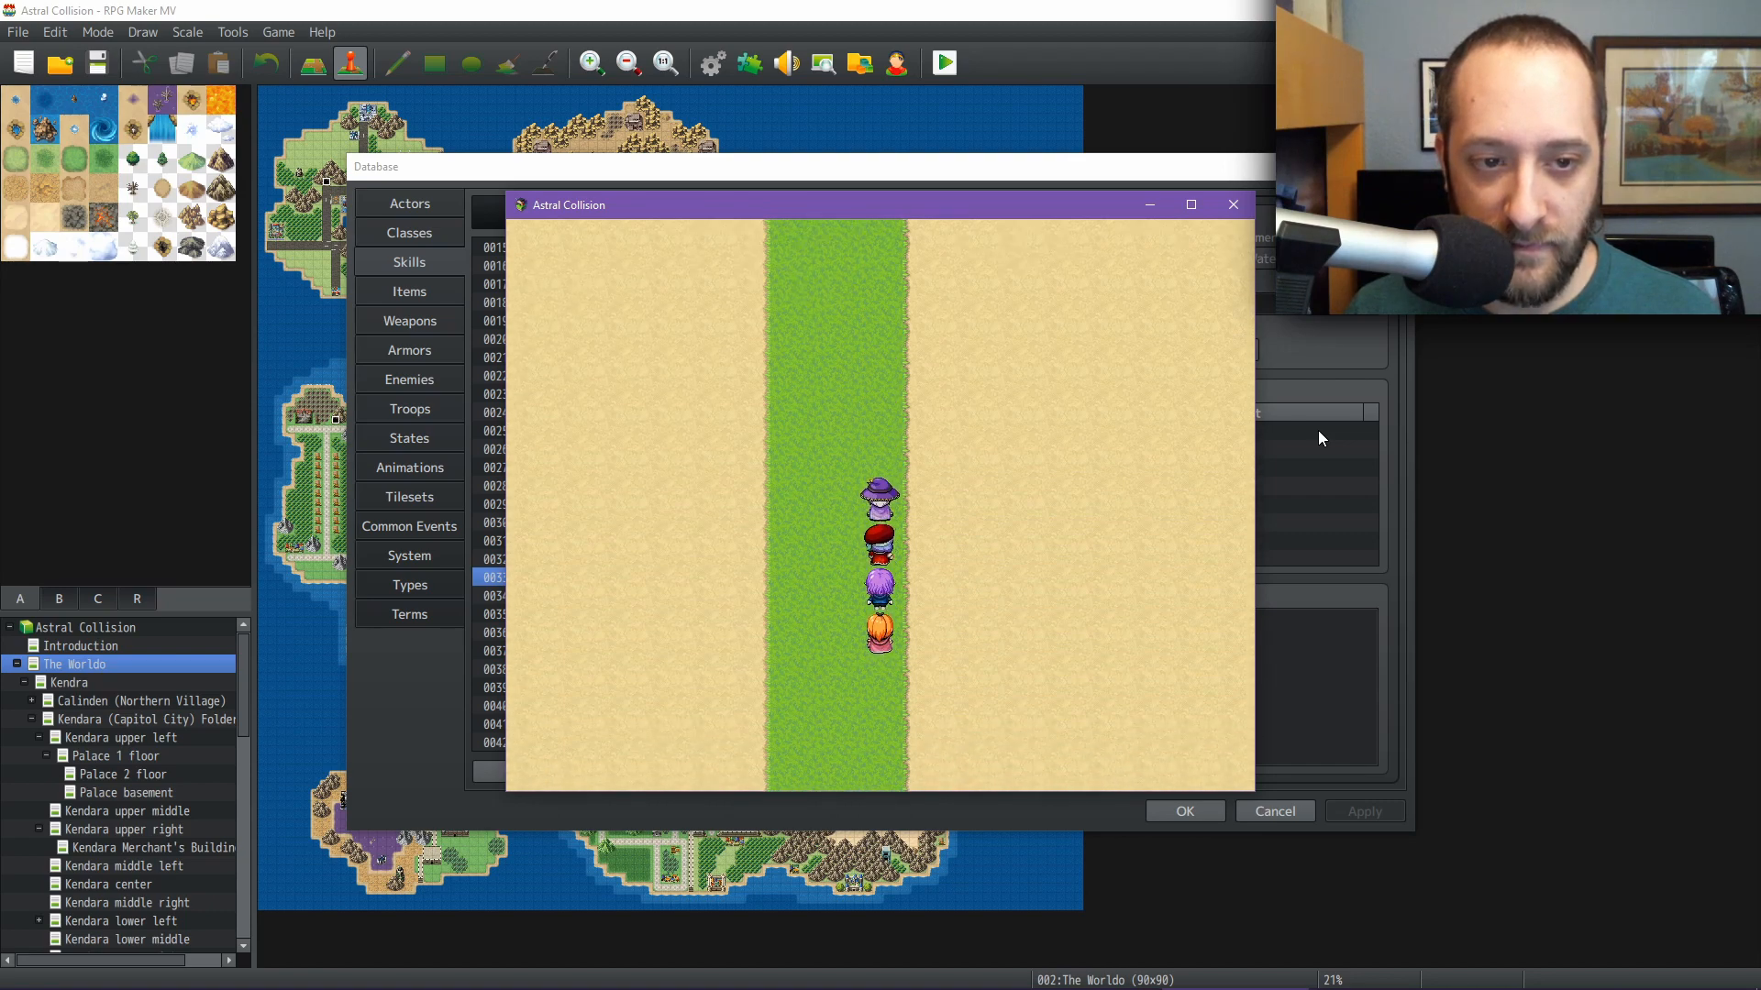
key(Up)
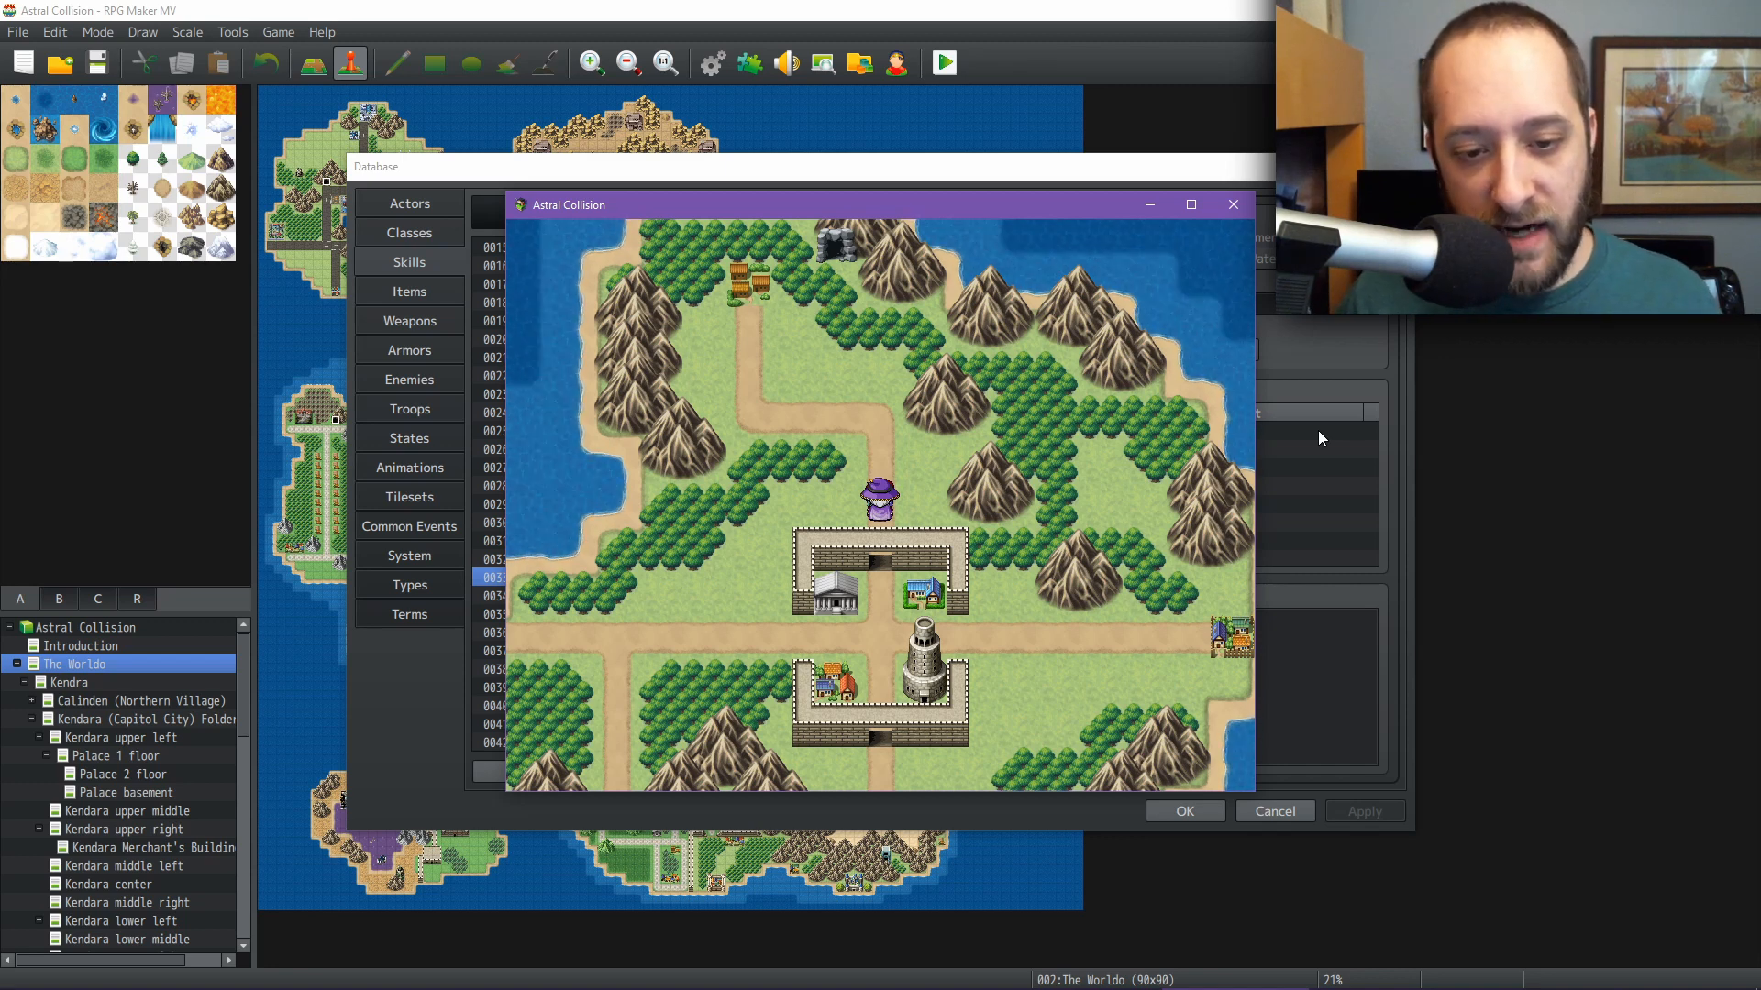
Travel southwest around the walled city on the world map and enter the healer's house area
key(Left)
key(Down)
key(Left)
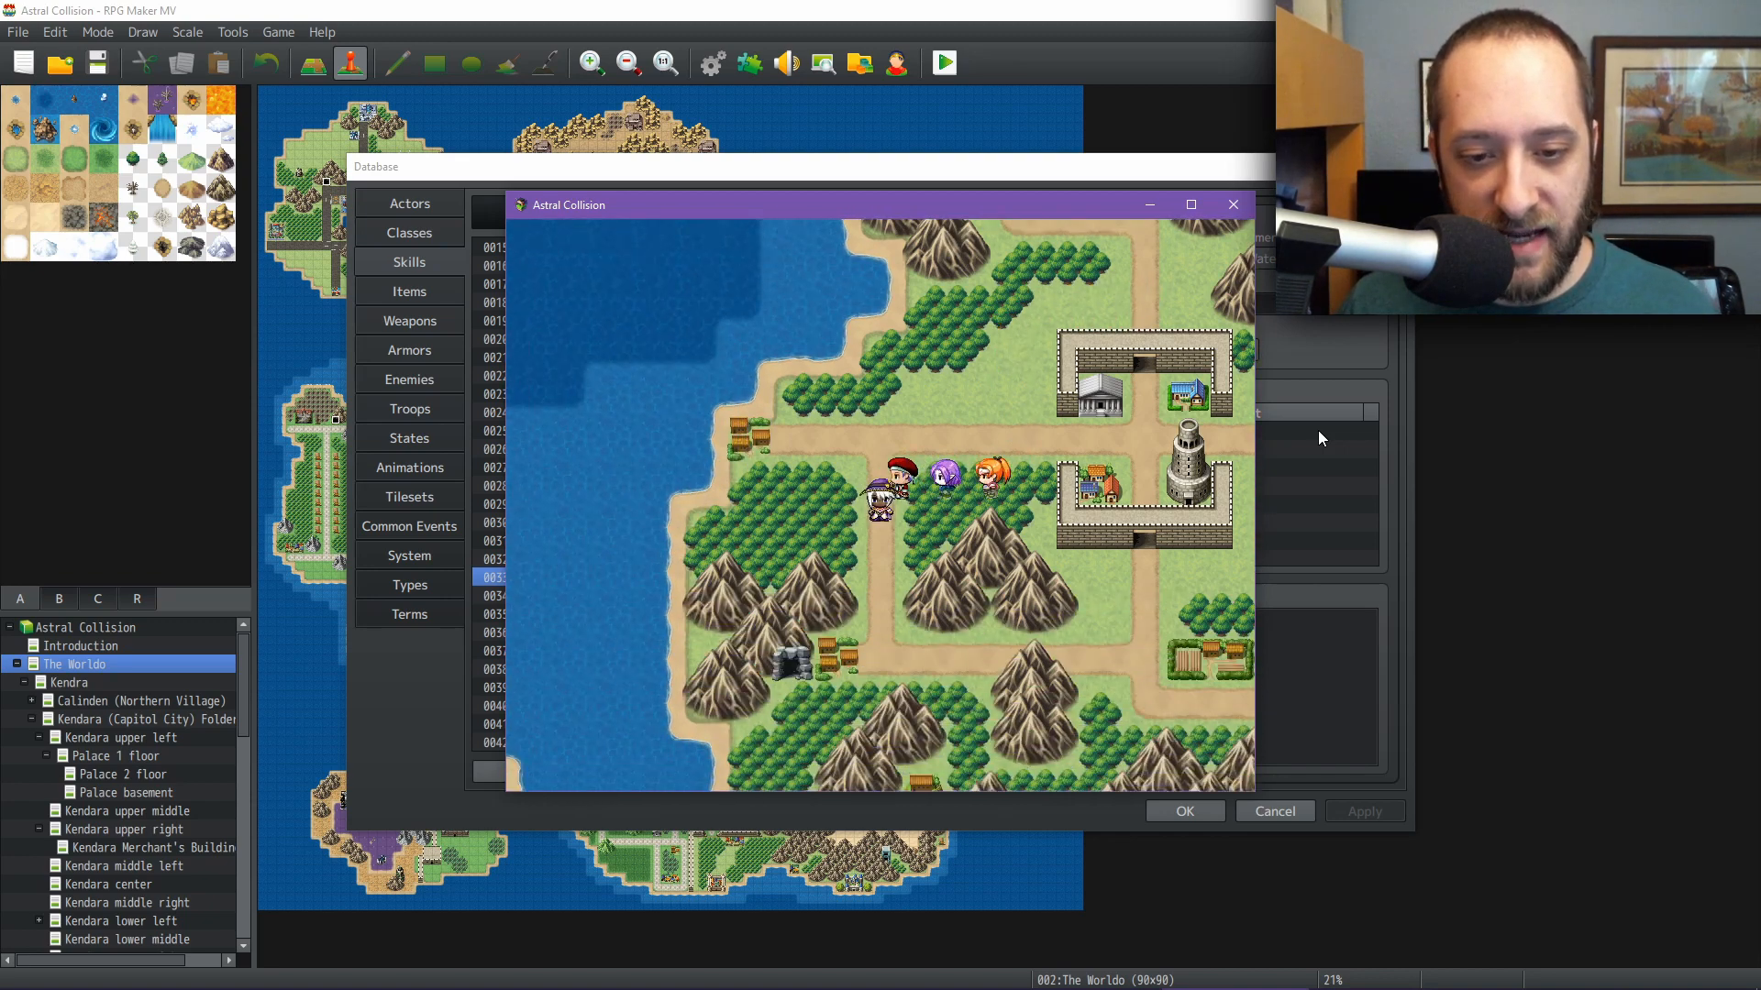
key(Down)
key(Right)
key(Down)
key(Left)
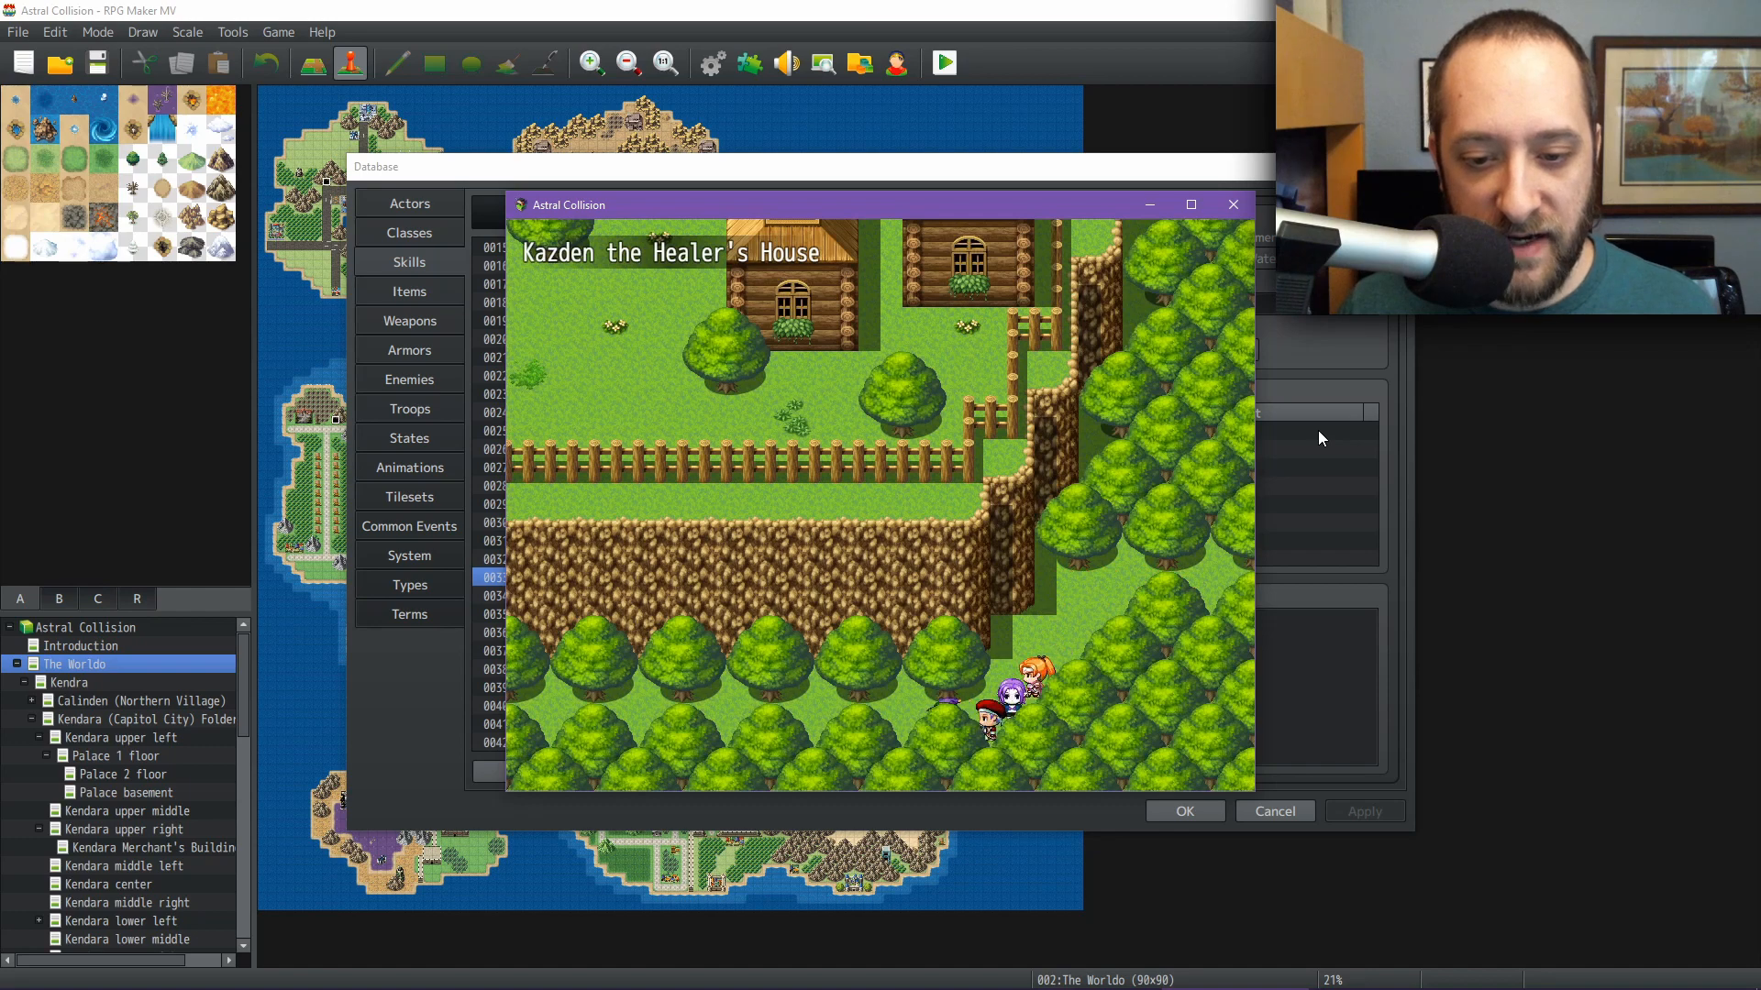
Walk to the chest beside the cliff and collect the Elementalist's Skills
key(Left)
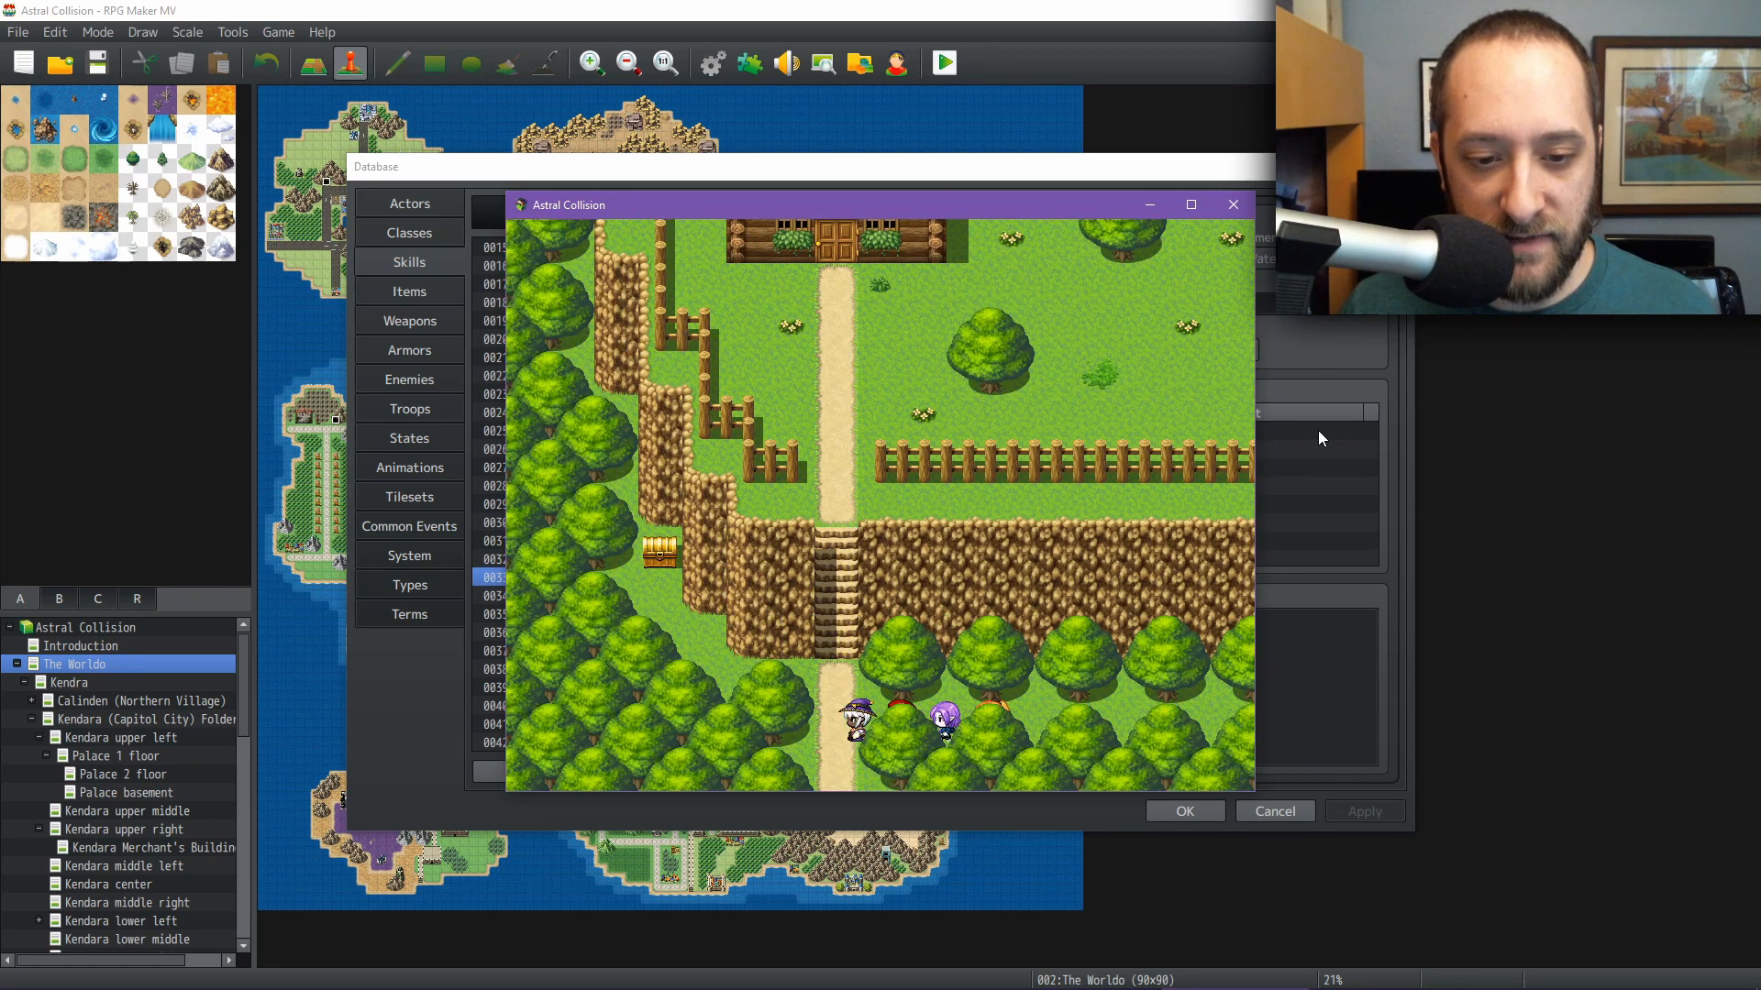
key(Return)
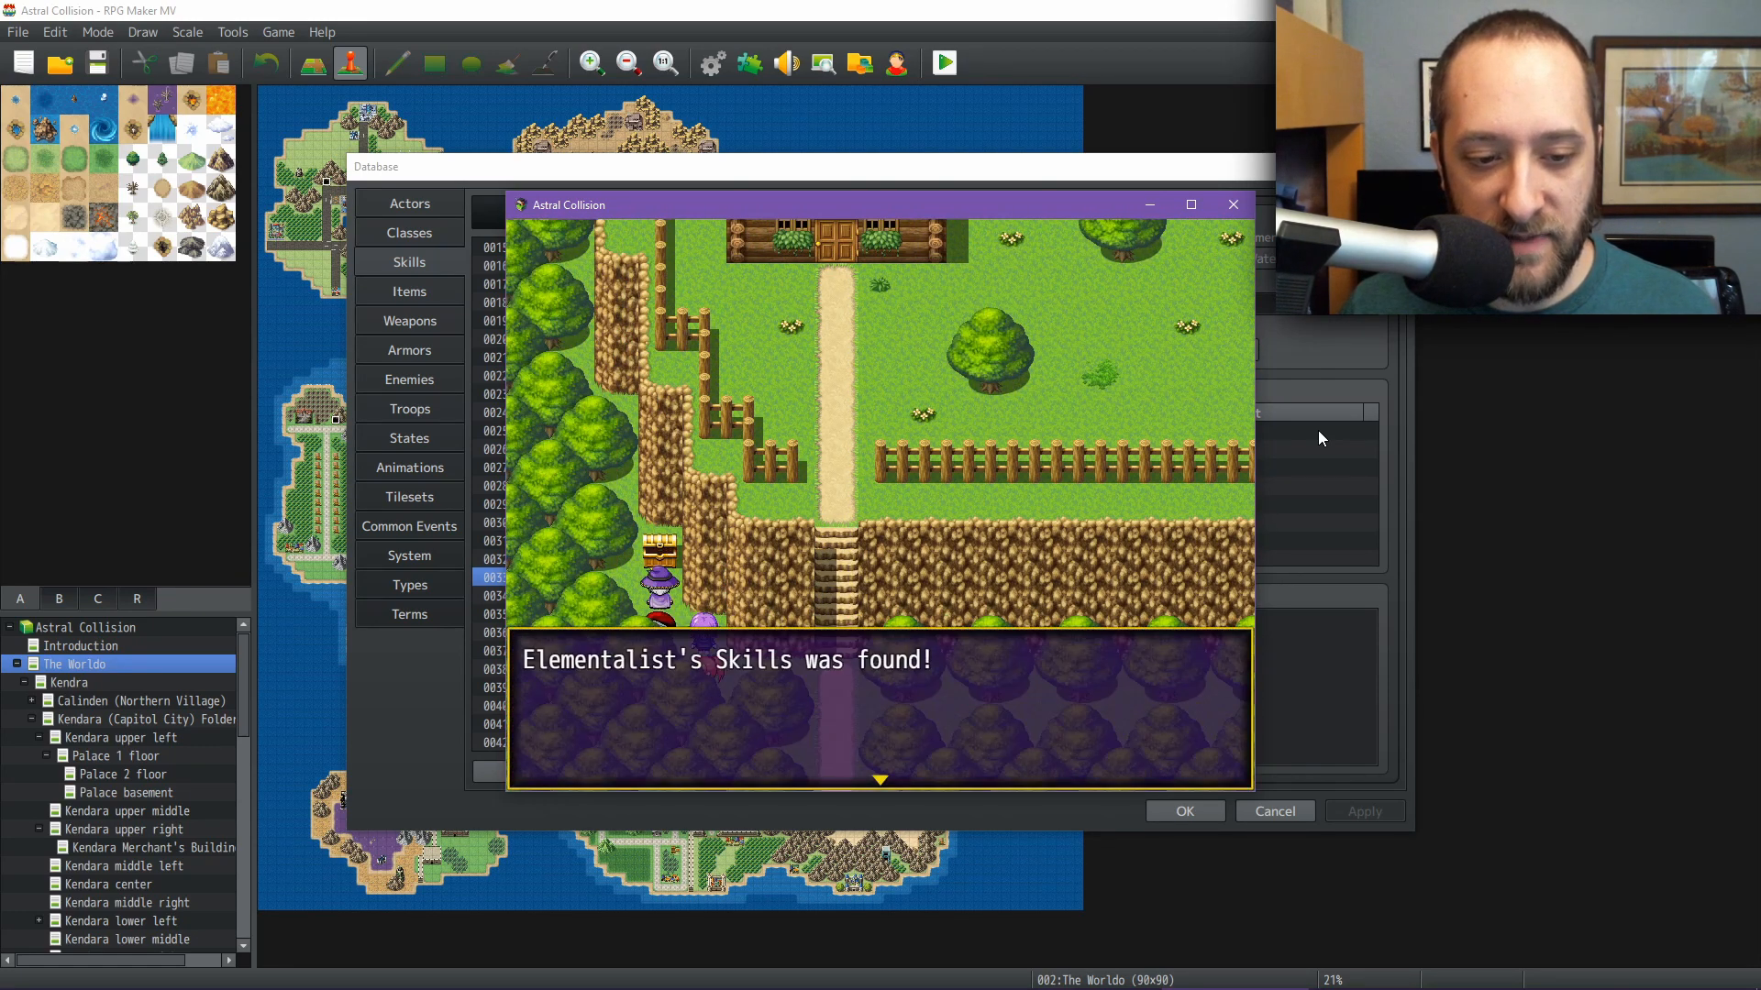
key(Return)
Equip Elementalist's Skills in the Sorcerer's Skill Set slot, replacing Faded Divine Wrath
key(Escape)
key(Down)
key(Down)
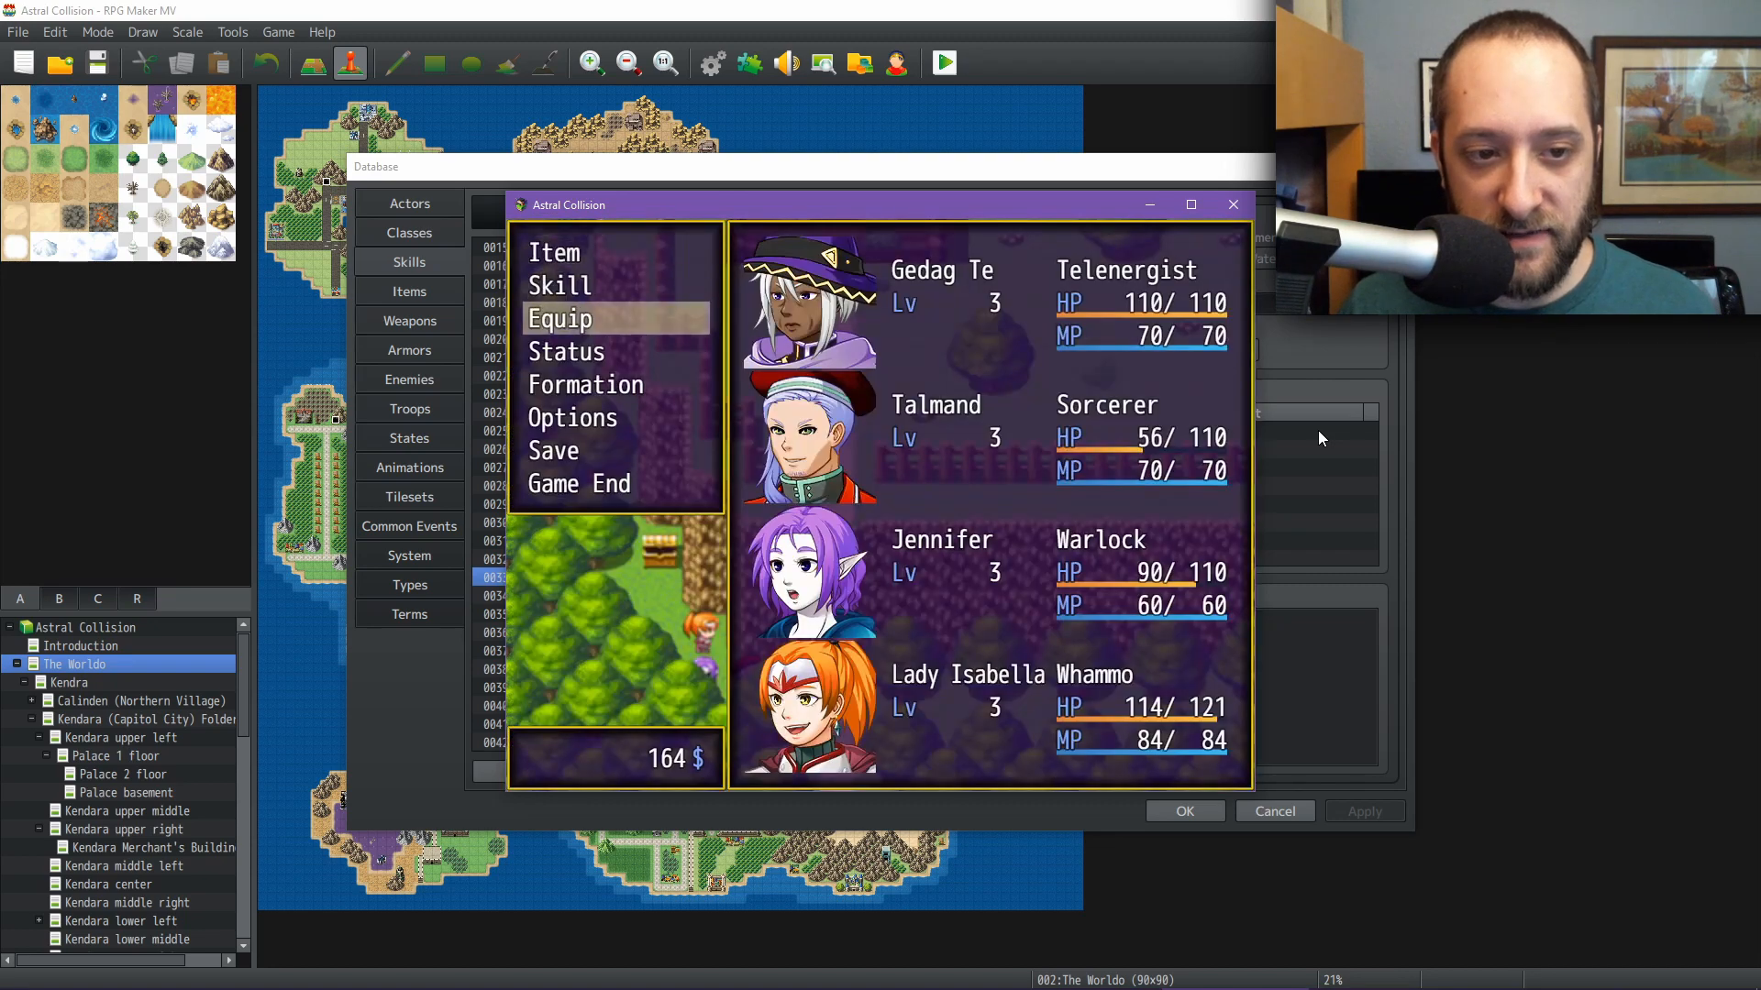
key(Return)
key(Up)
key(Return)
key(Return)
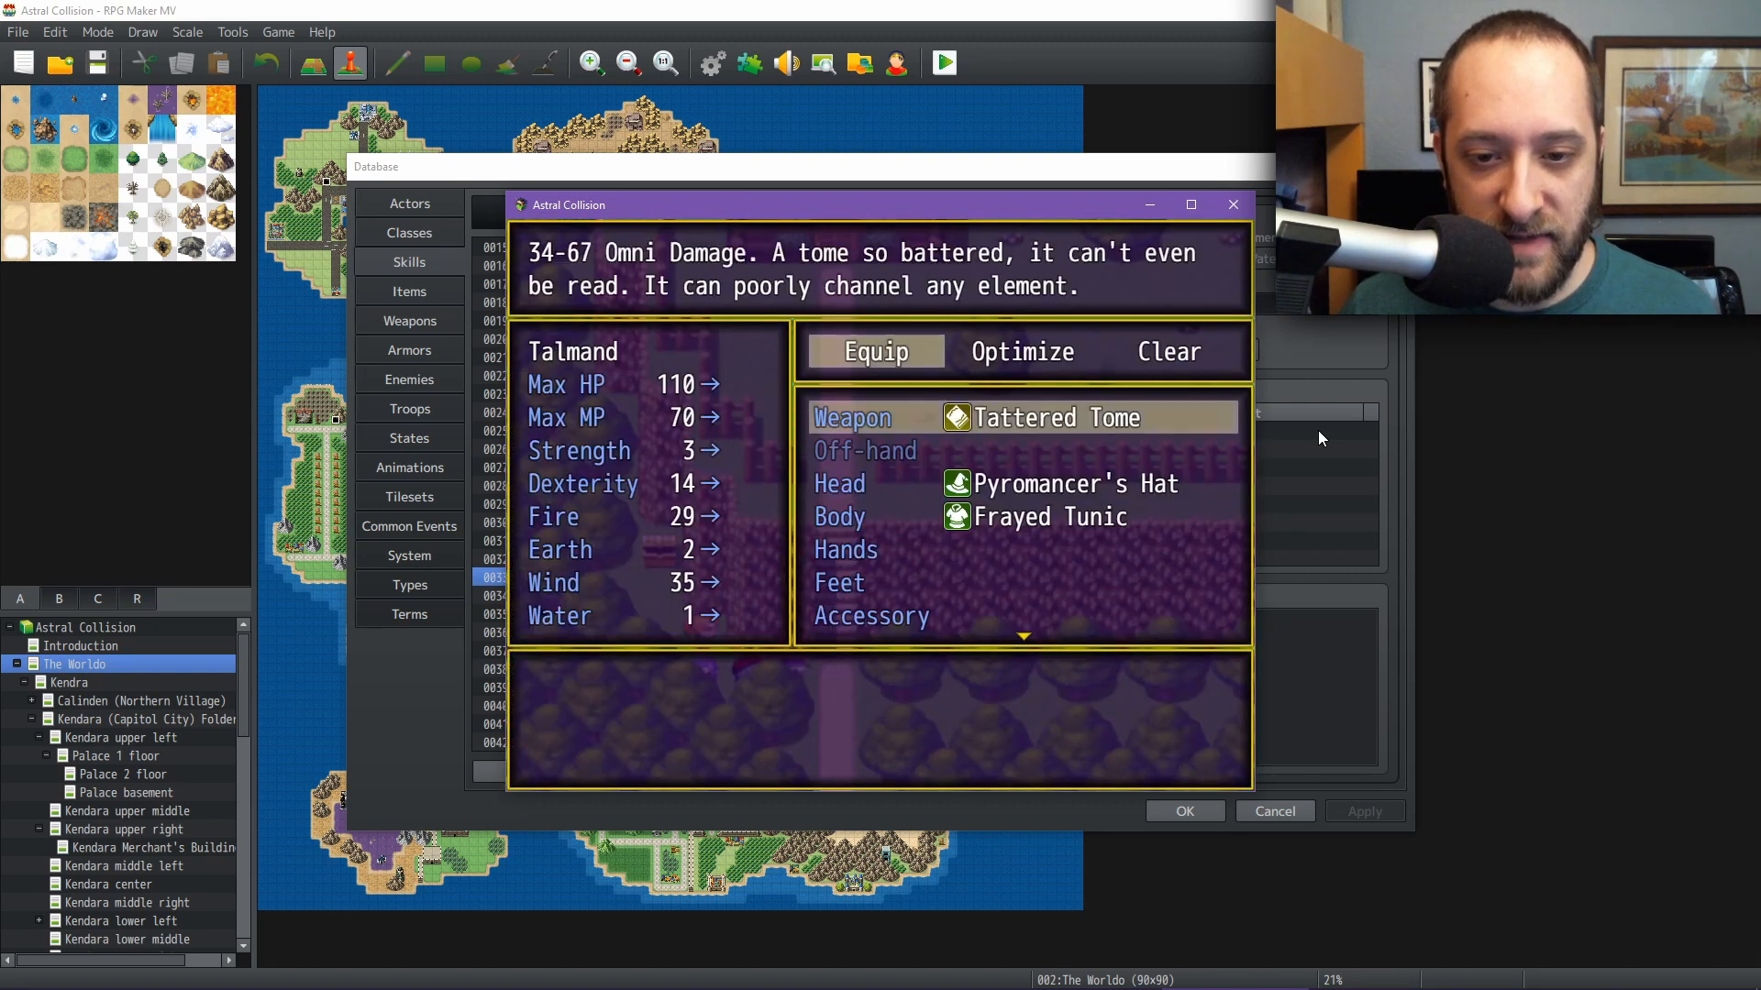
key(Up)
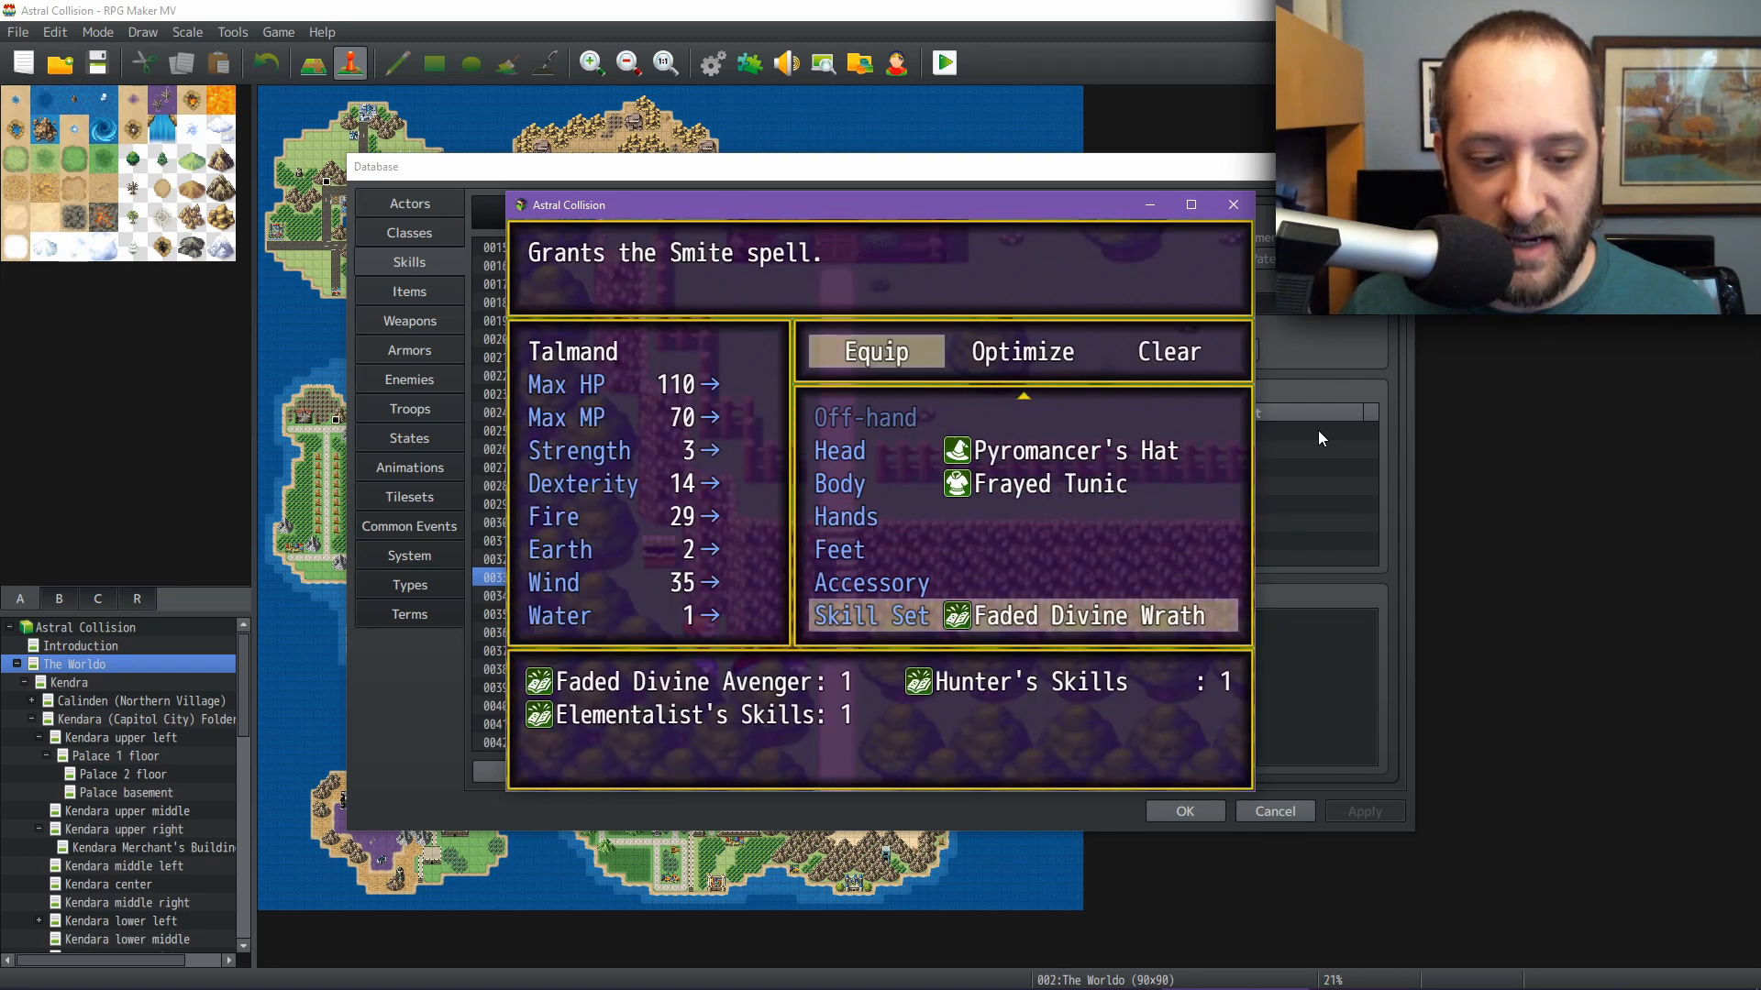
key(Return)
key(Down)
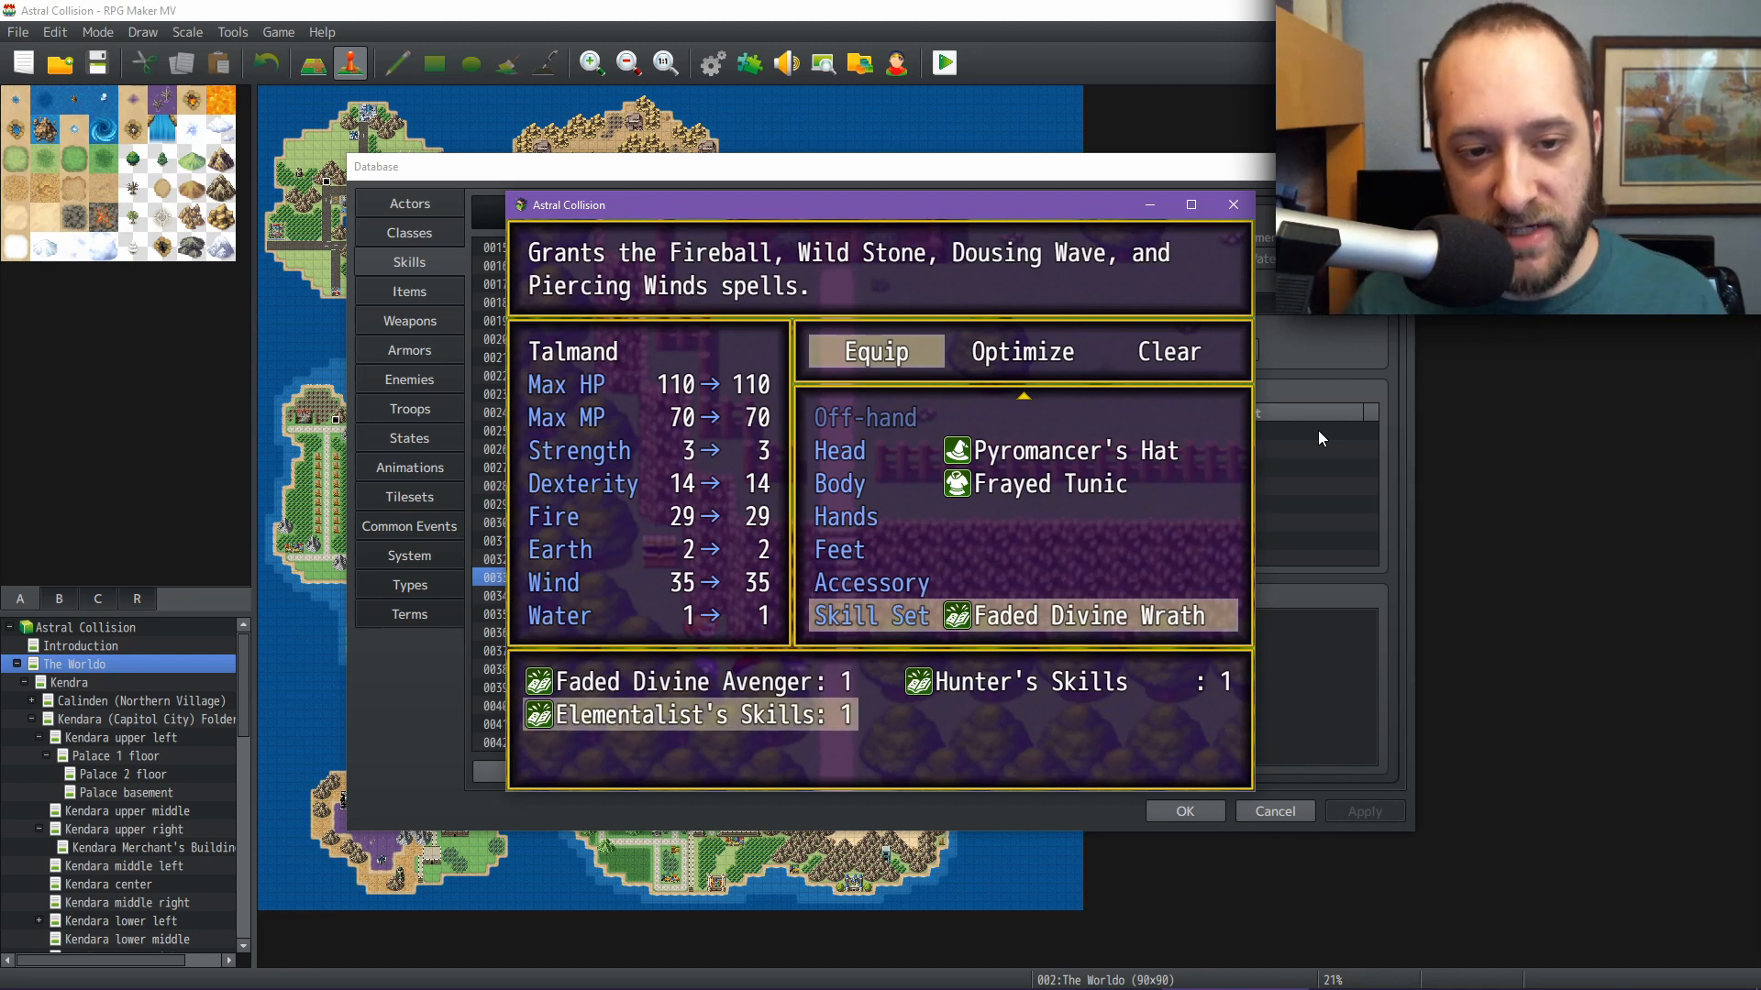
key(Return)
key(Escape)
key(Escape)
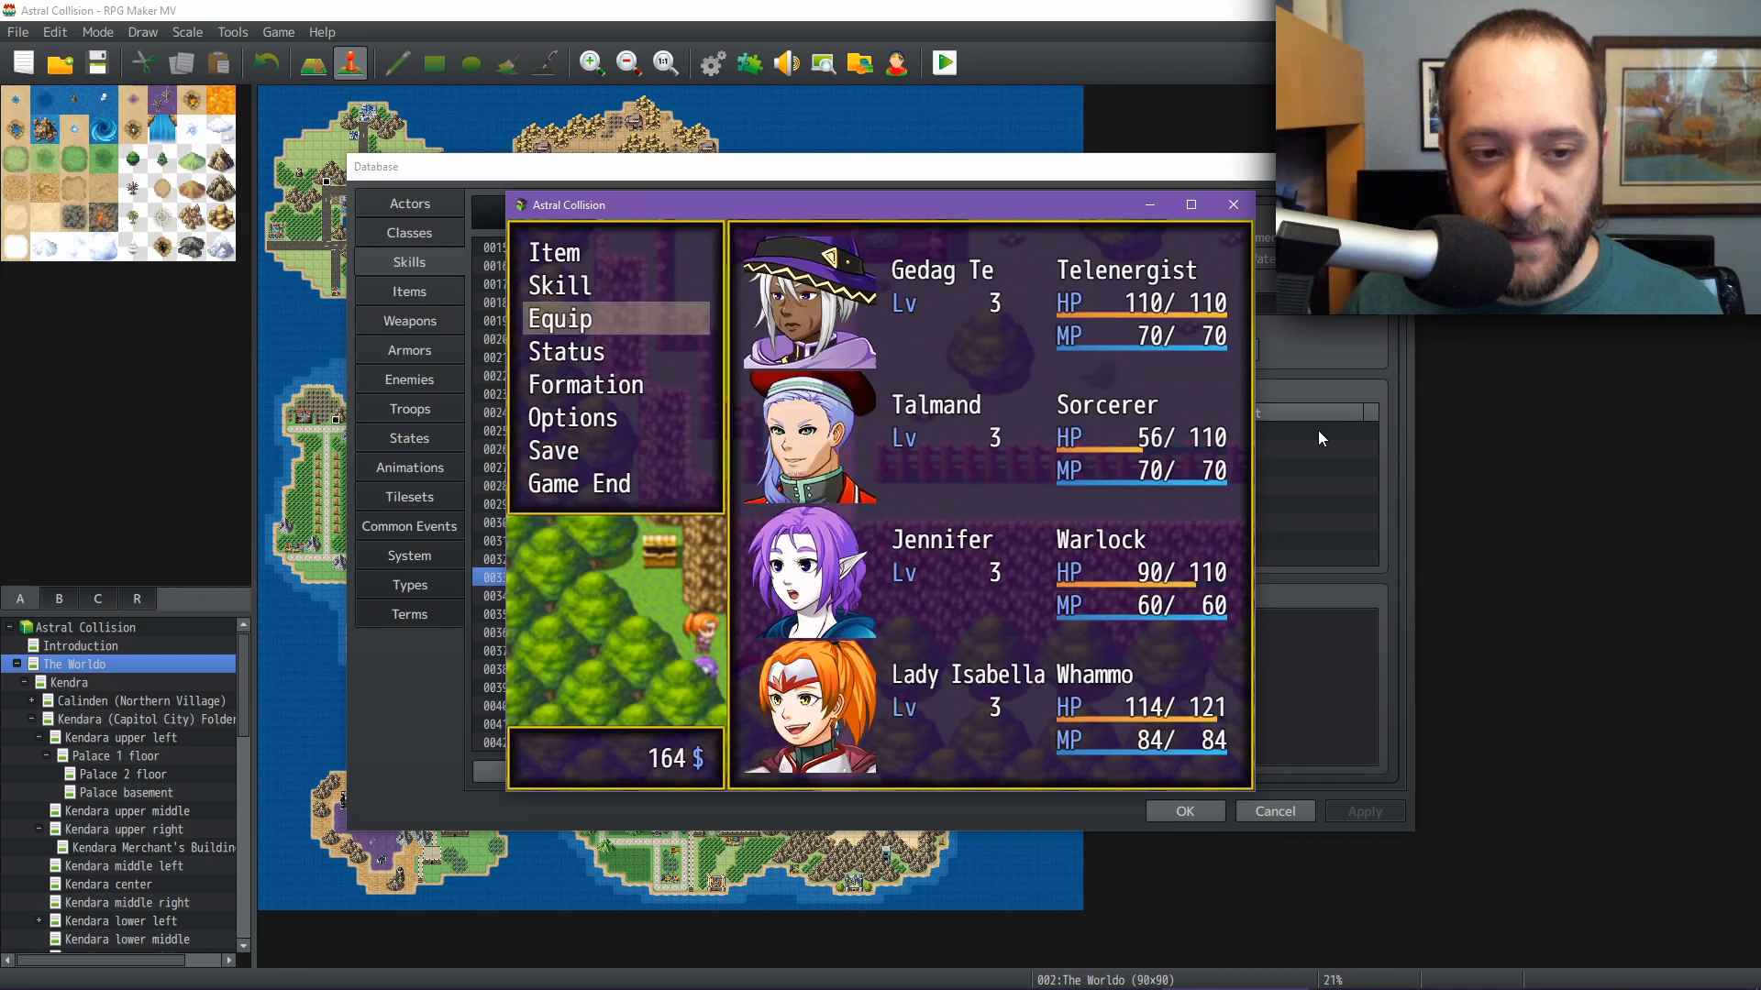
key(Up)
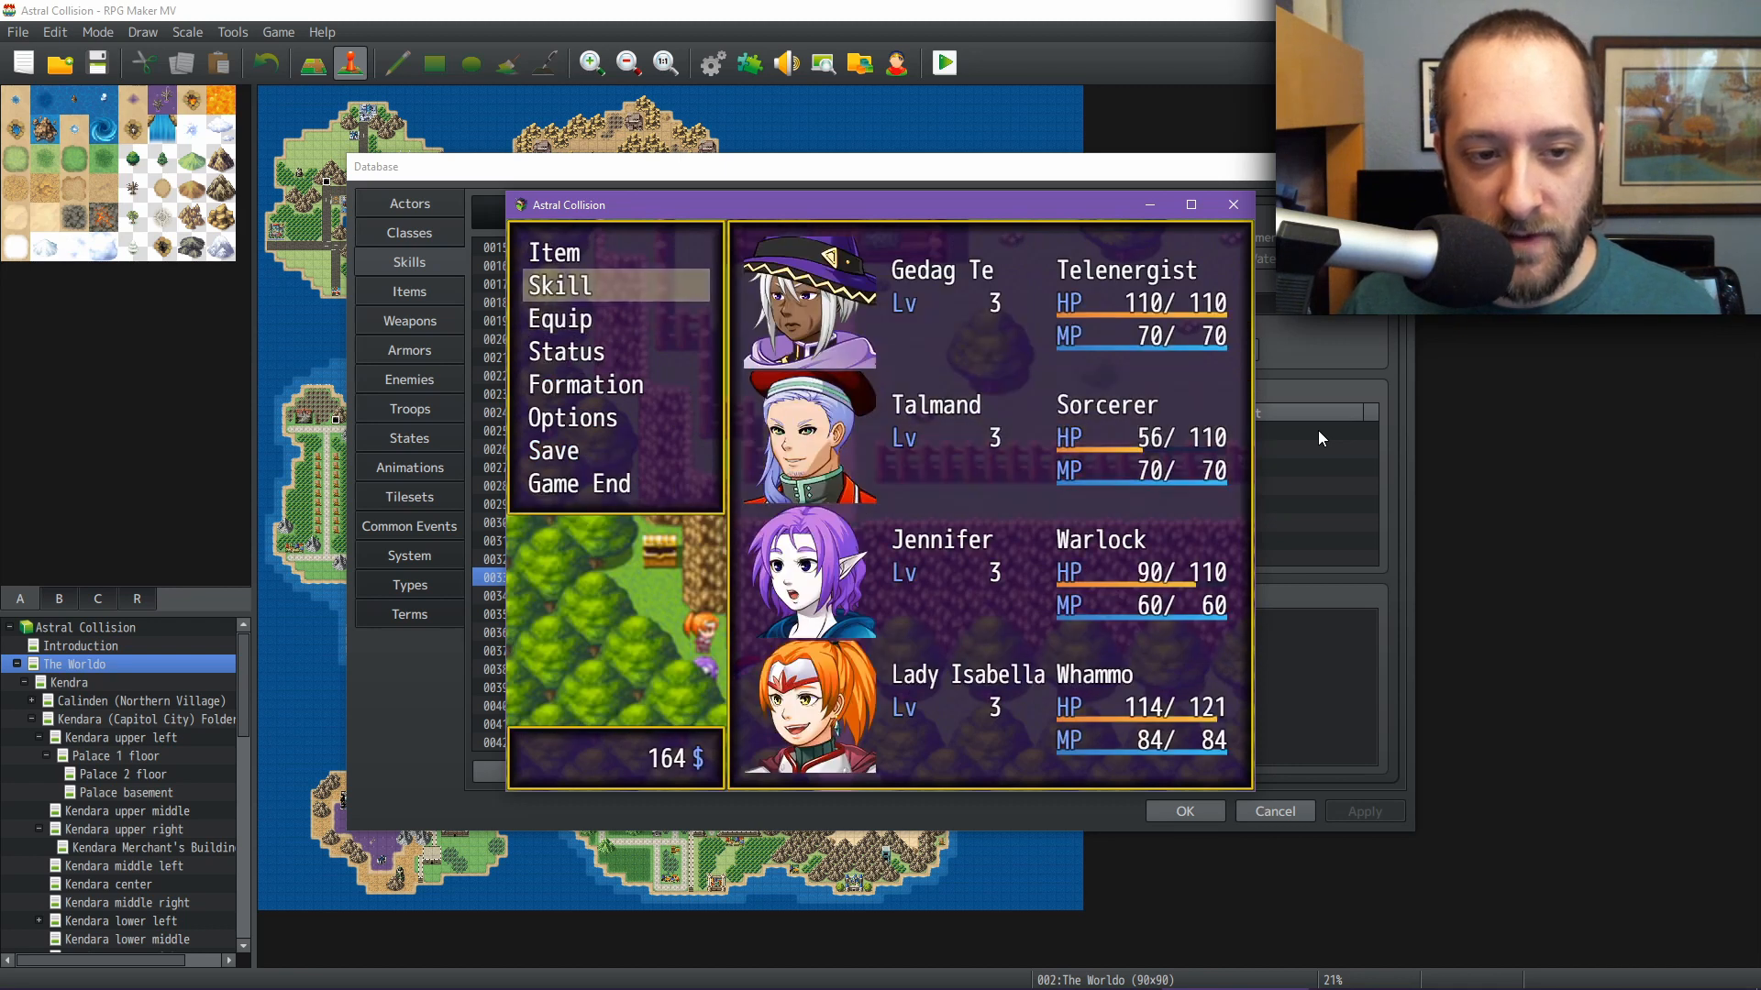
key(Down)
key(Down)
key(Down)
key(Down)
key(Down)
key(Return)
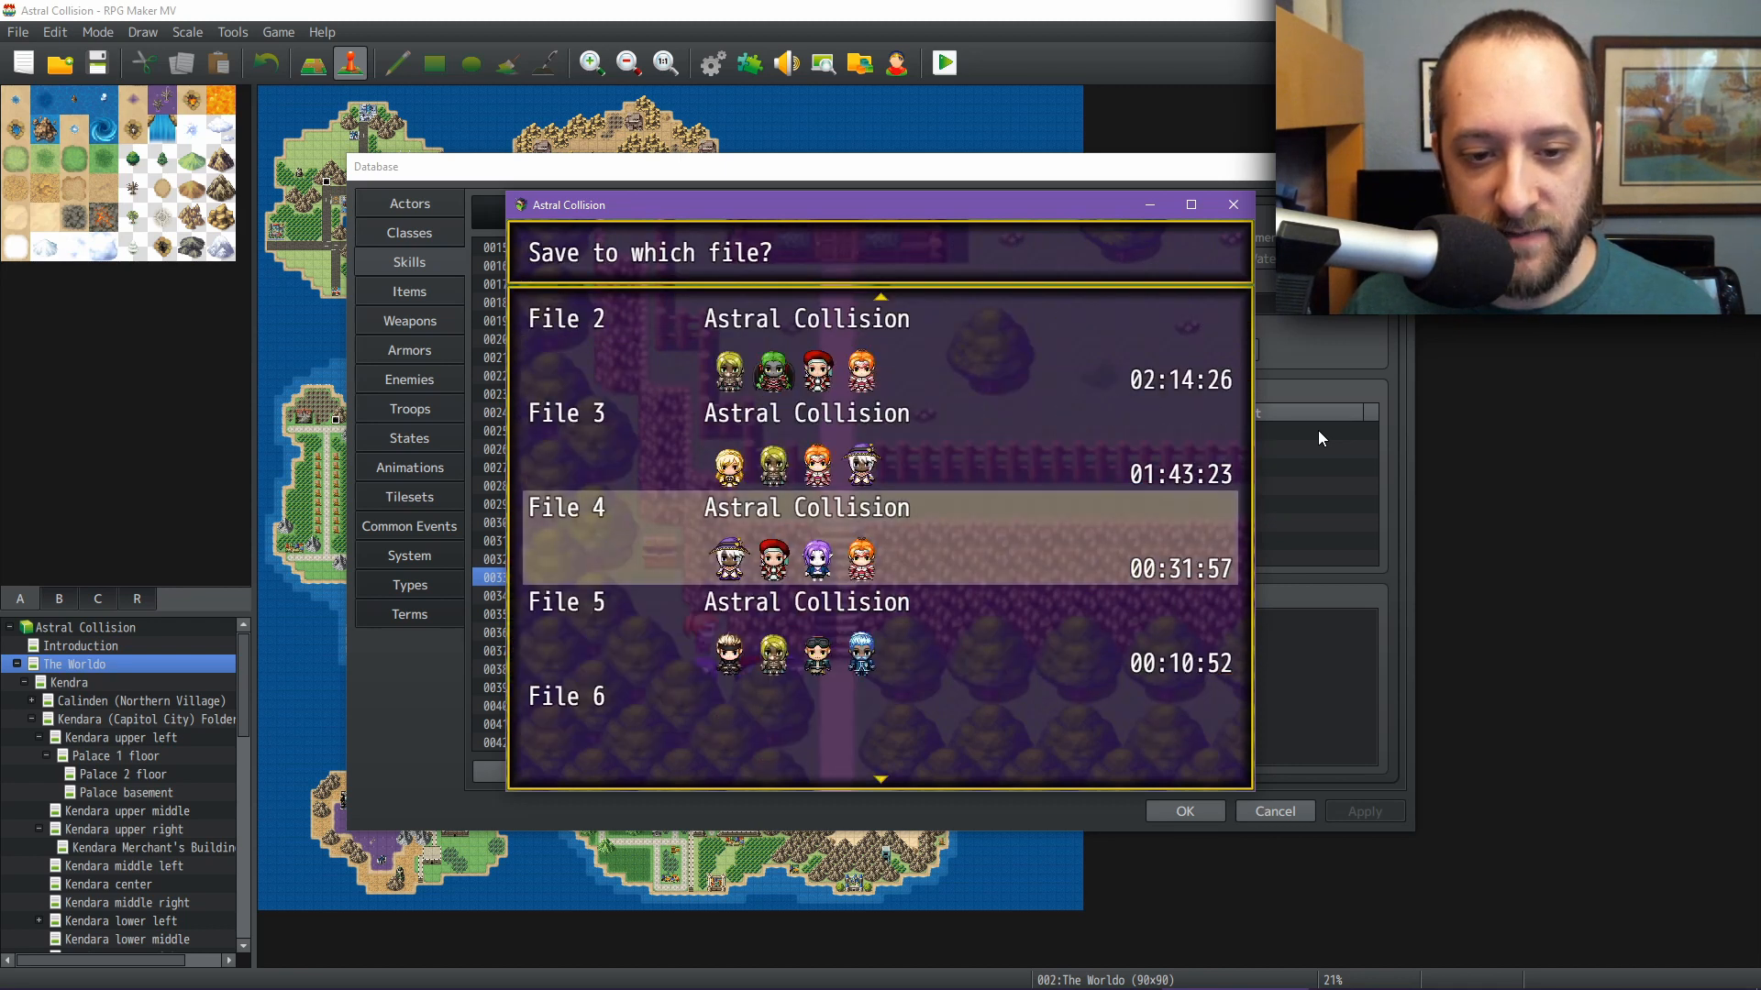
key(Escape)
Open the Sorcerer's skill page to examine the available magic spells and their costs
key(Up)
key(Up)
key(Up)
key(Up)
key(Up)
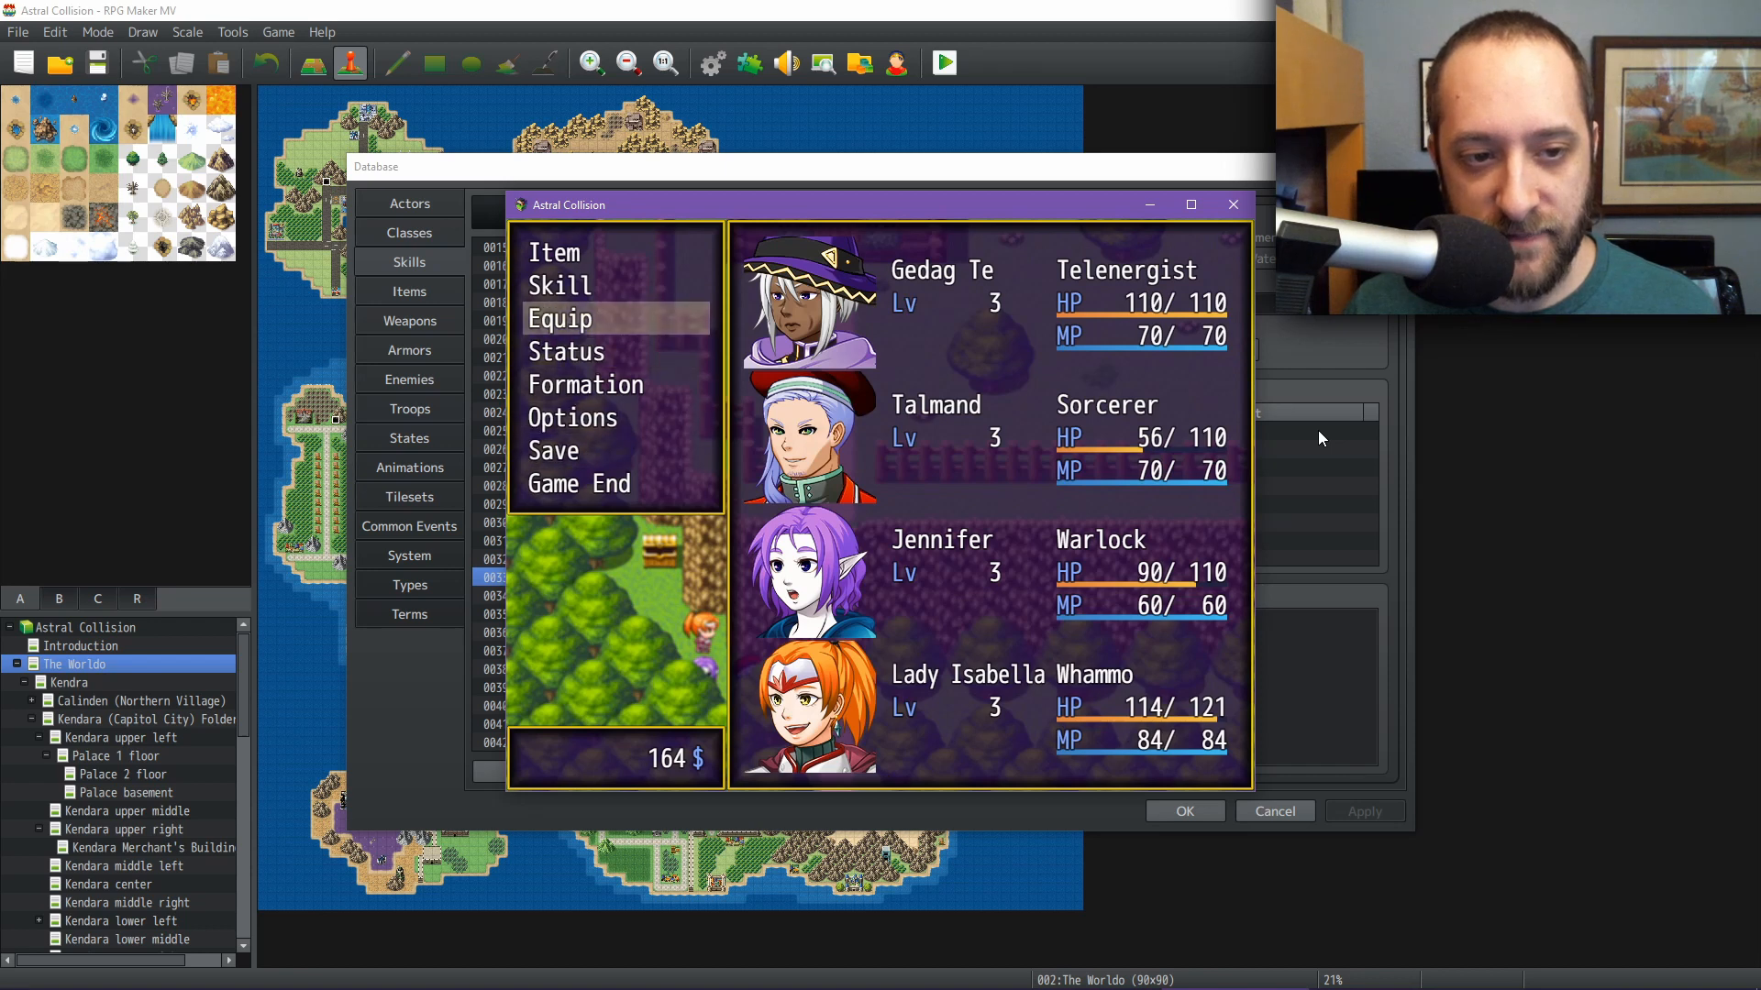
key(Return)
key(Return)
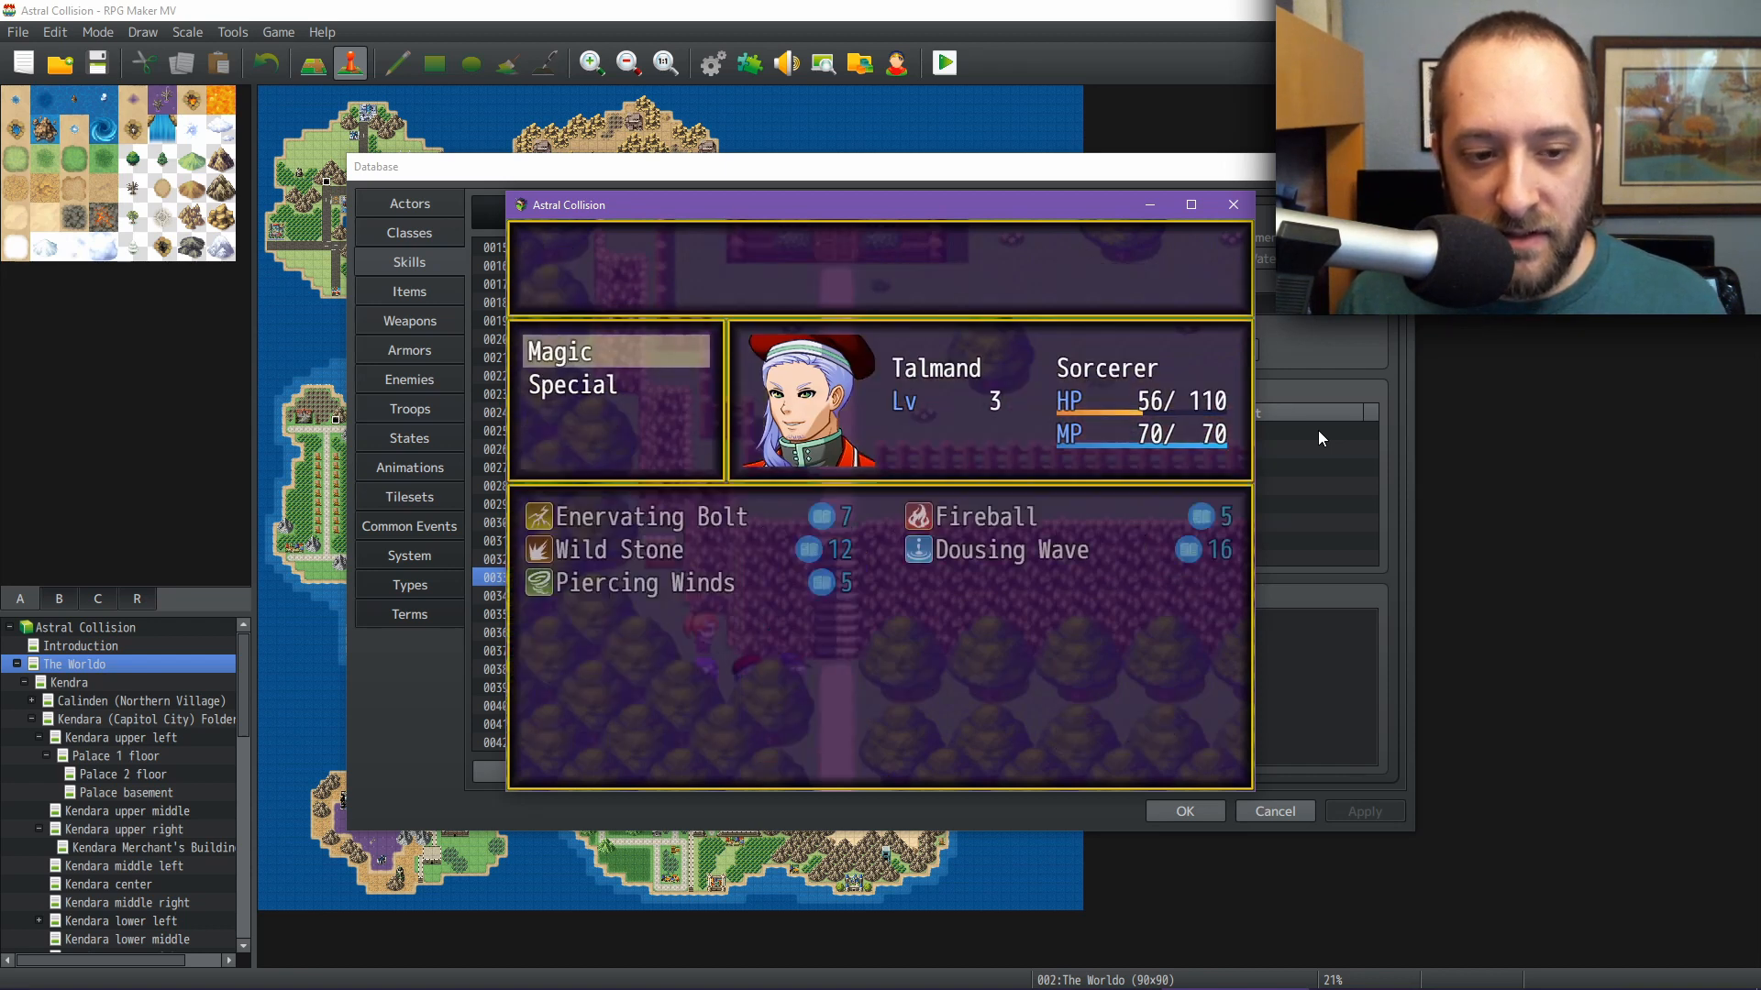
Read the descriptions of the Sorcerer's Enervating Bolt, Fireball, Dousing Wave, Wild Stone and Piercing Winds spells
key(Return)
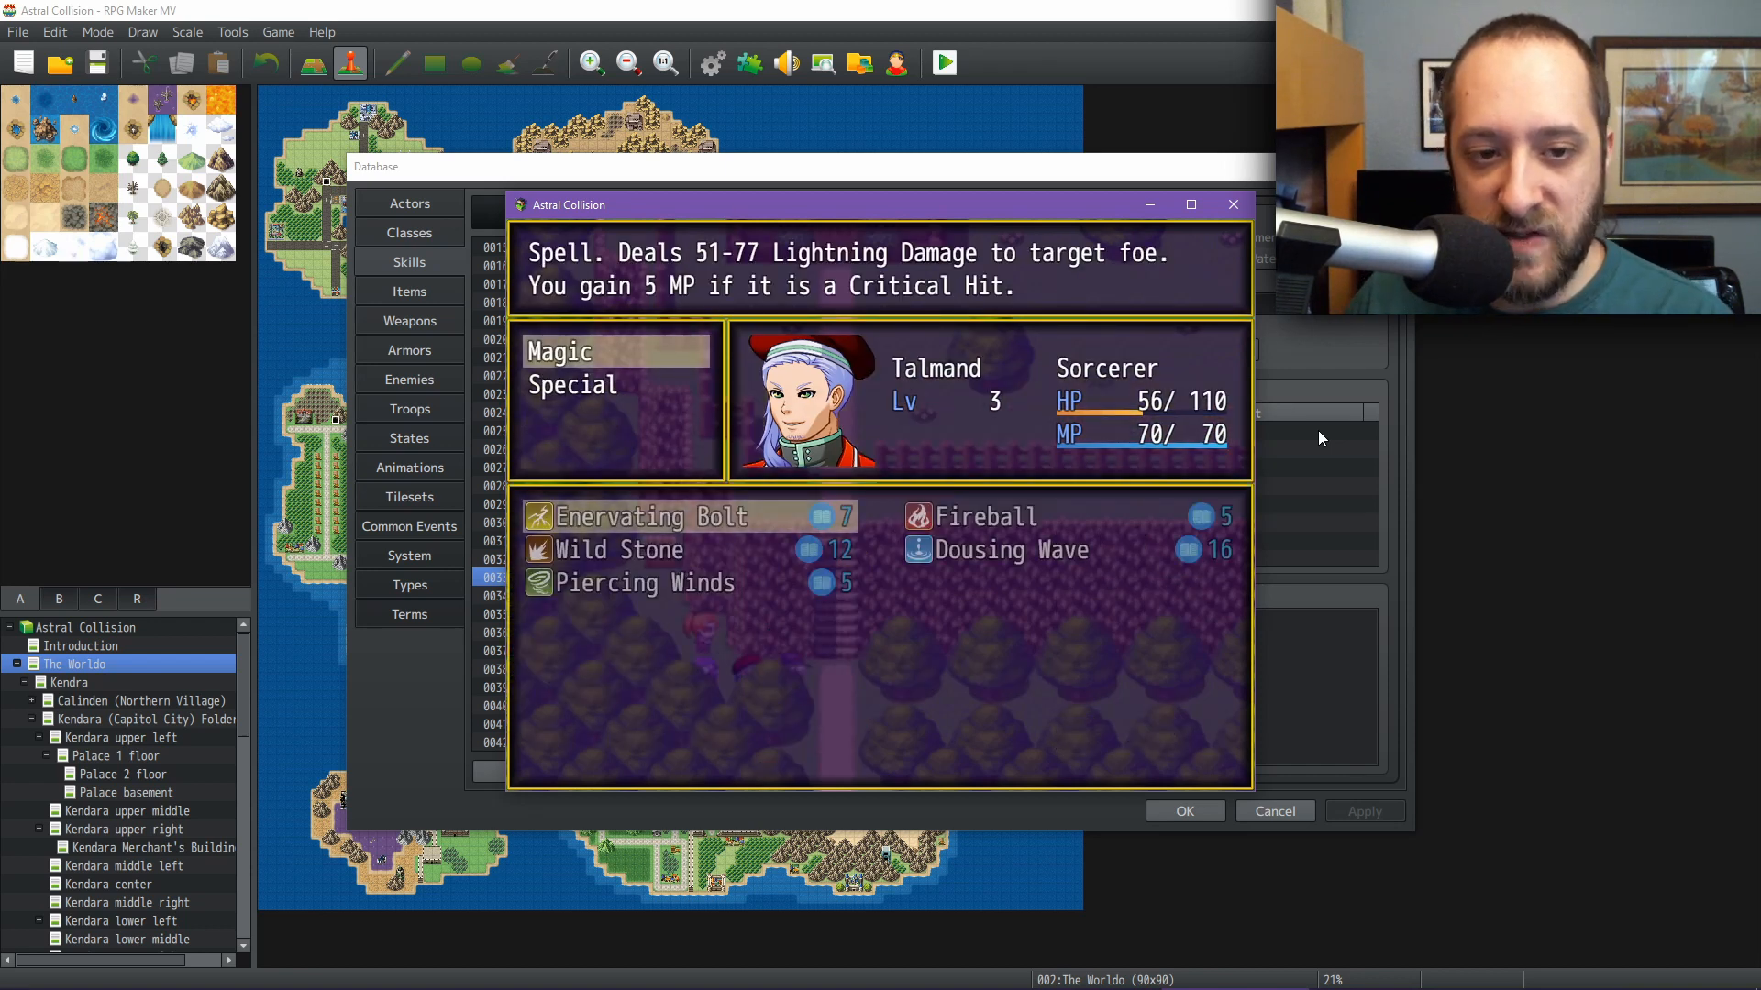
key(Right)
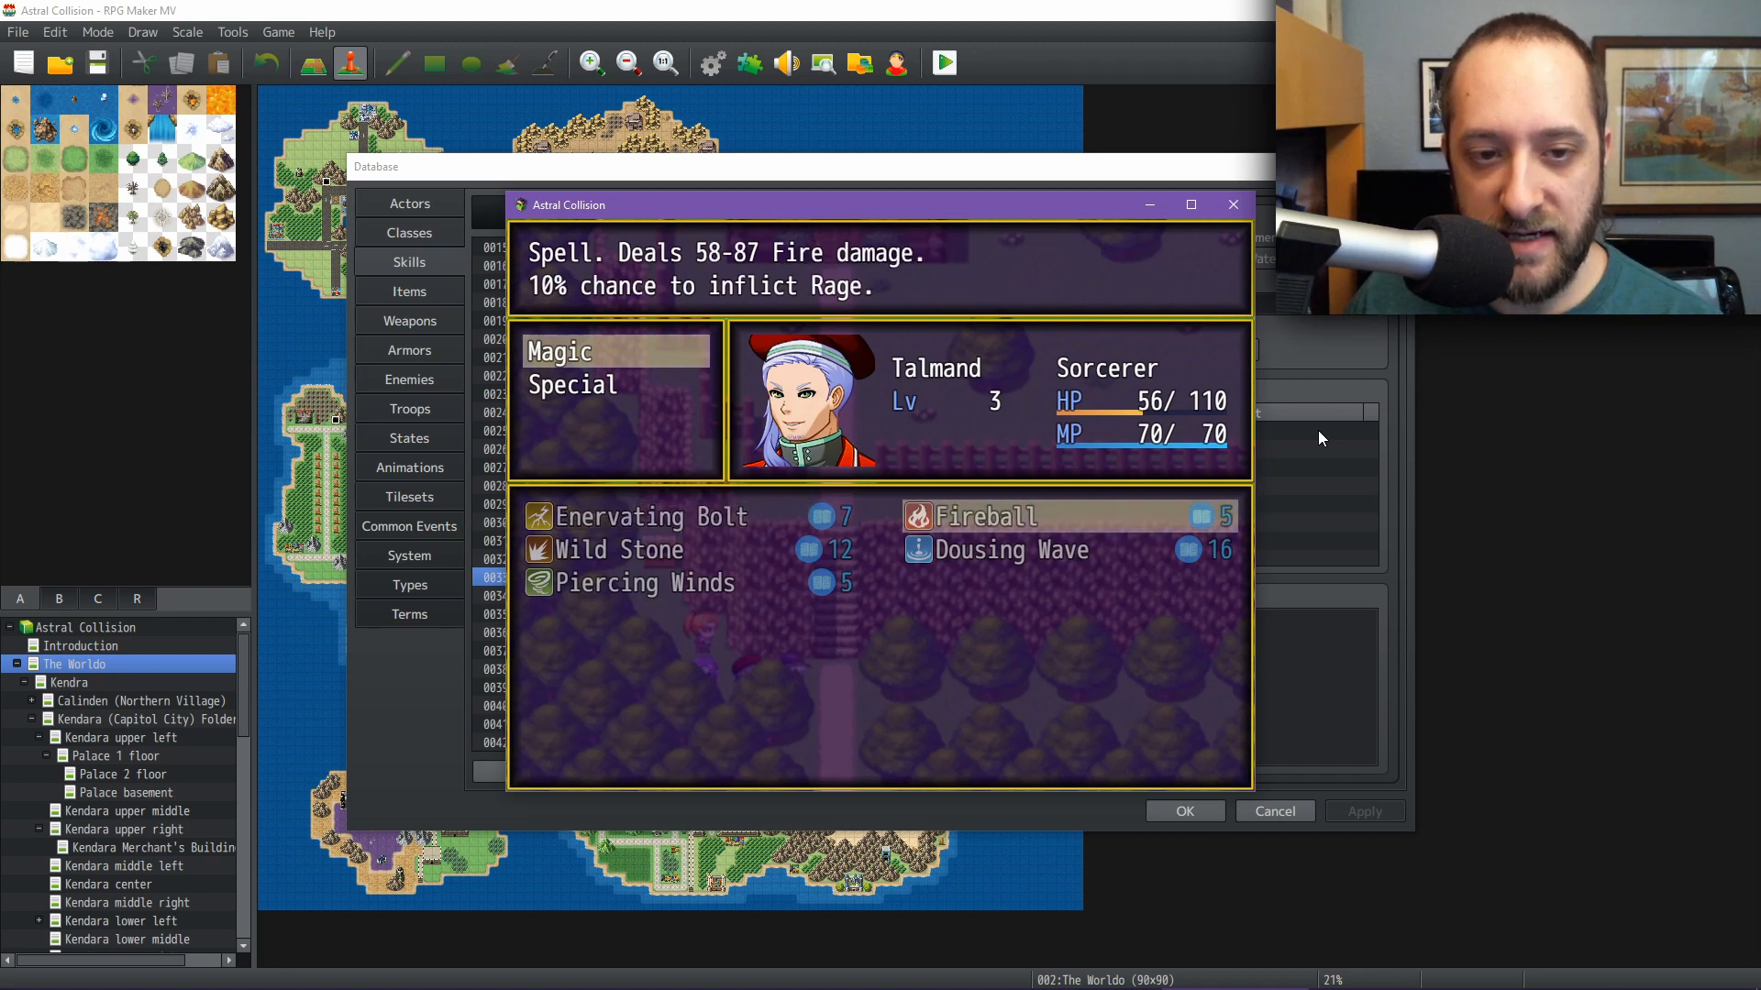
key(Down)
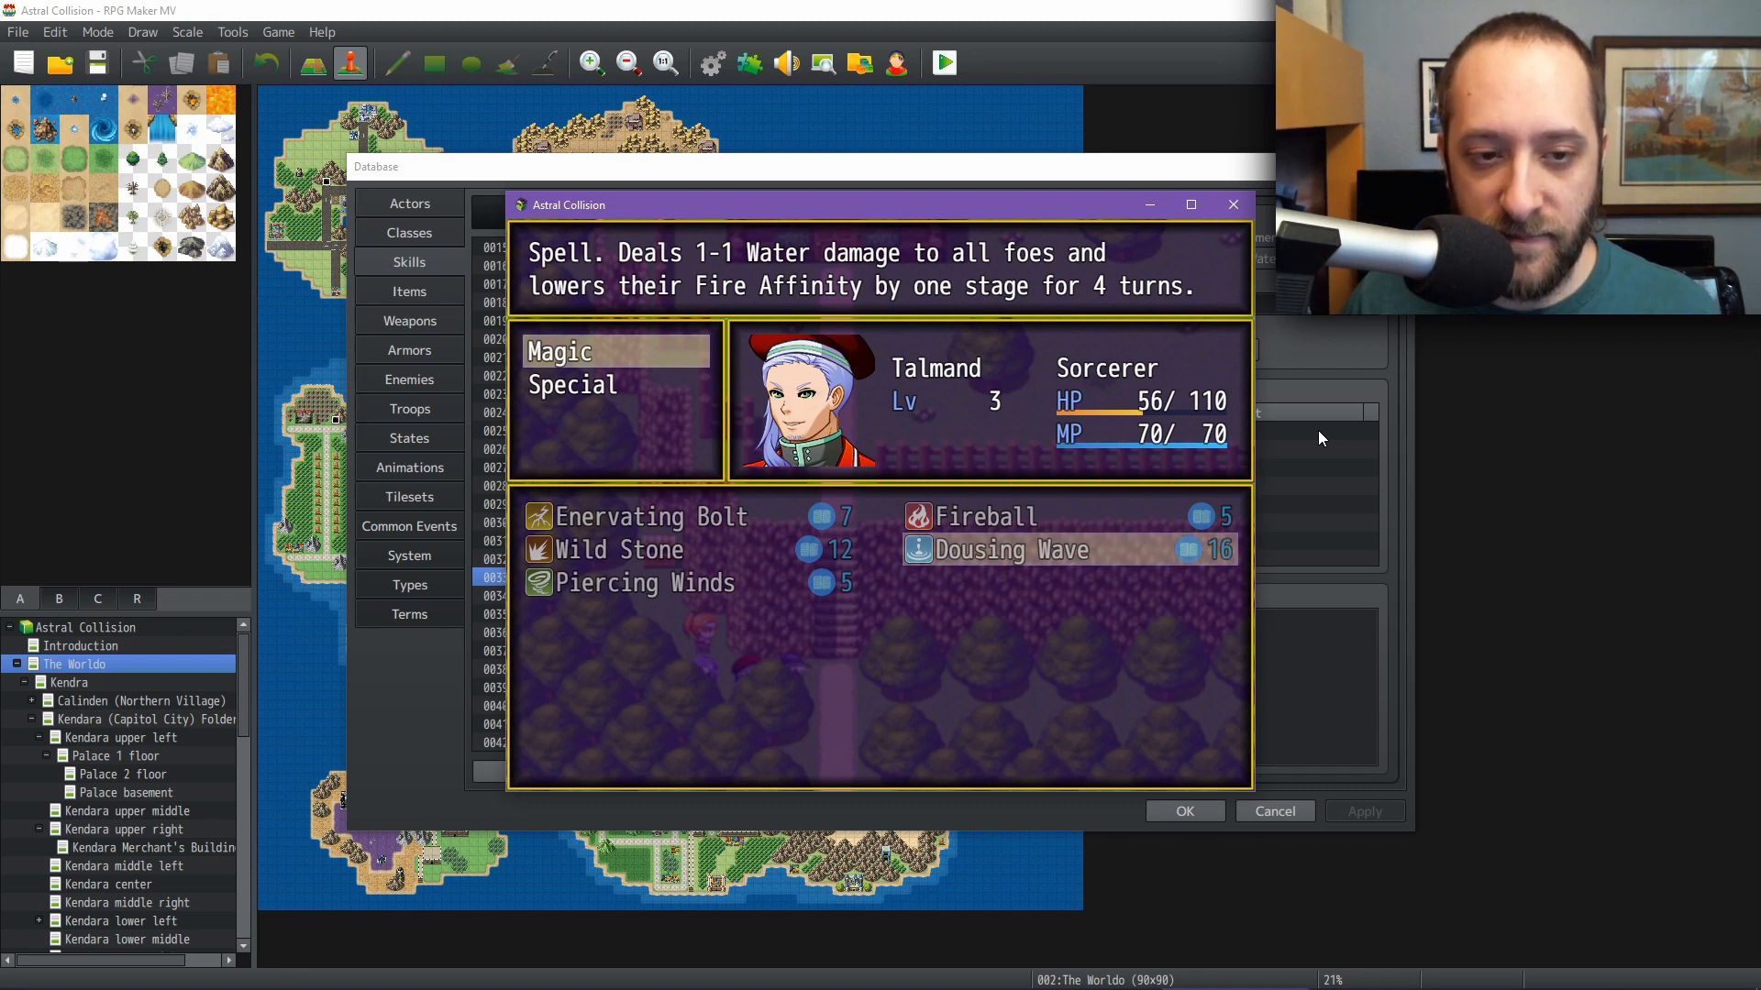
key(Left)
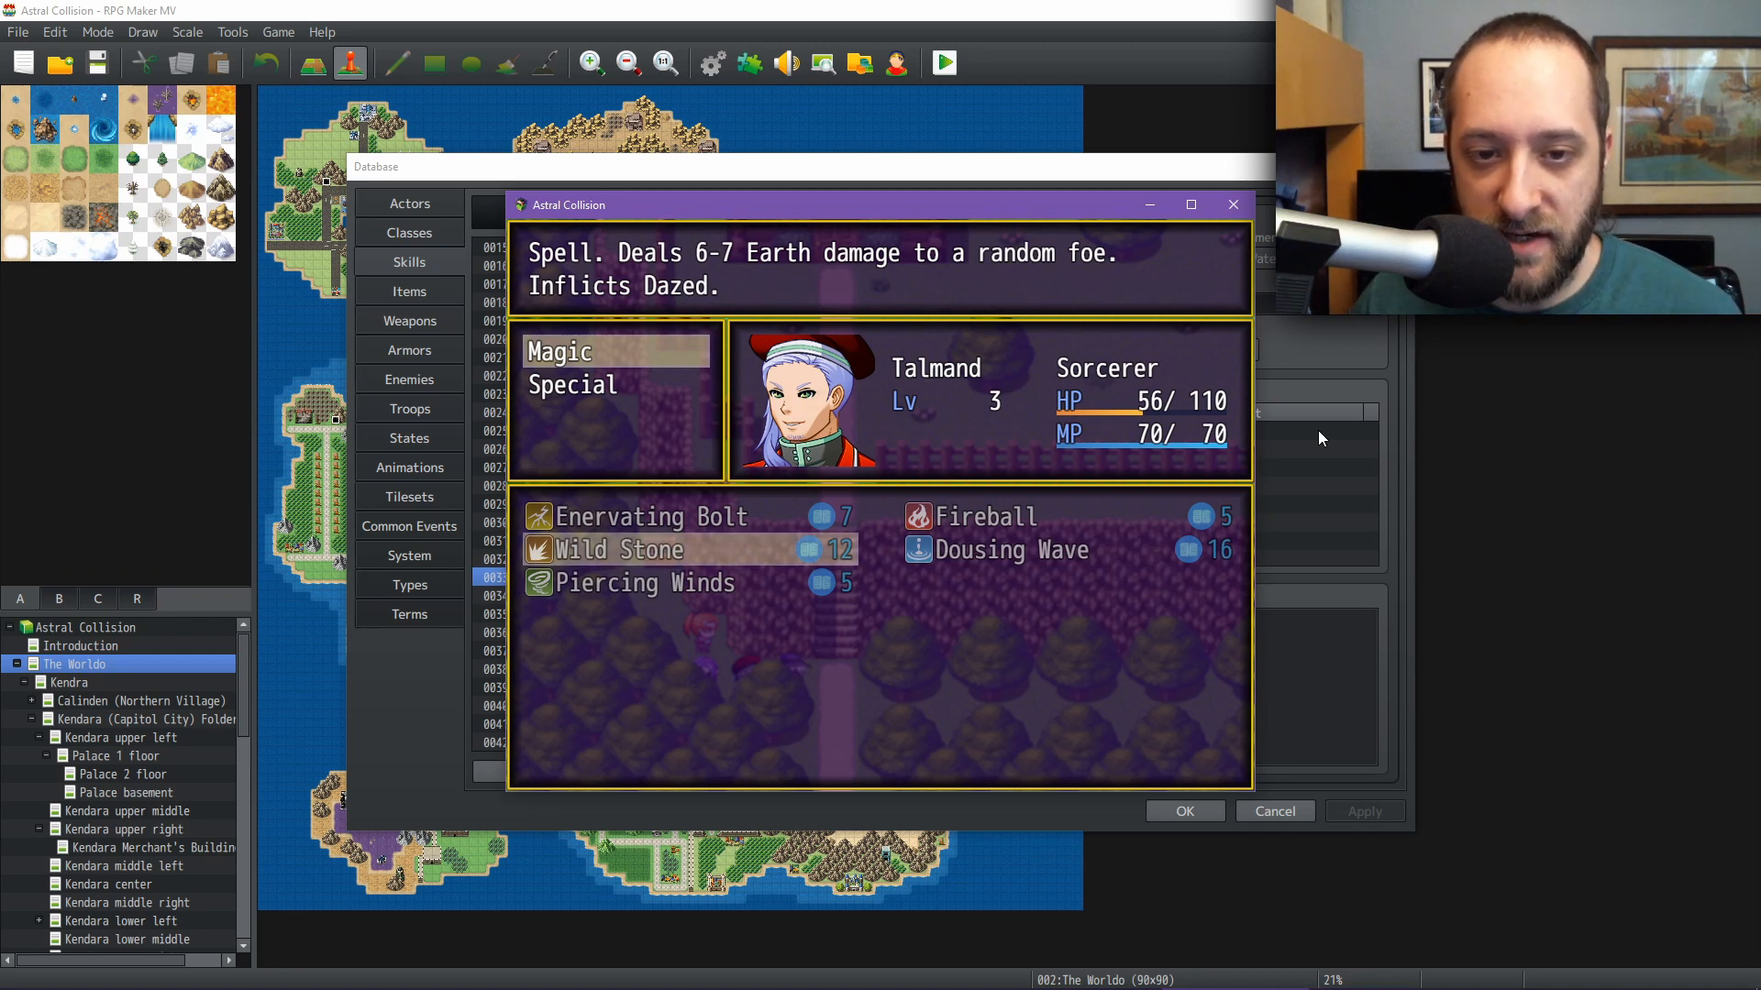
key(Up)
key(Right)
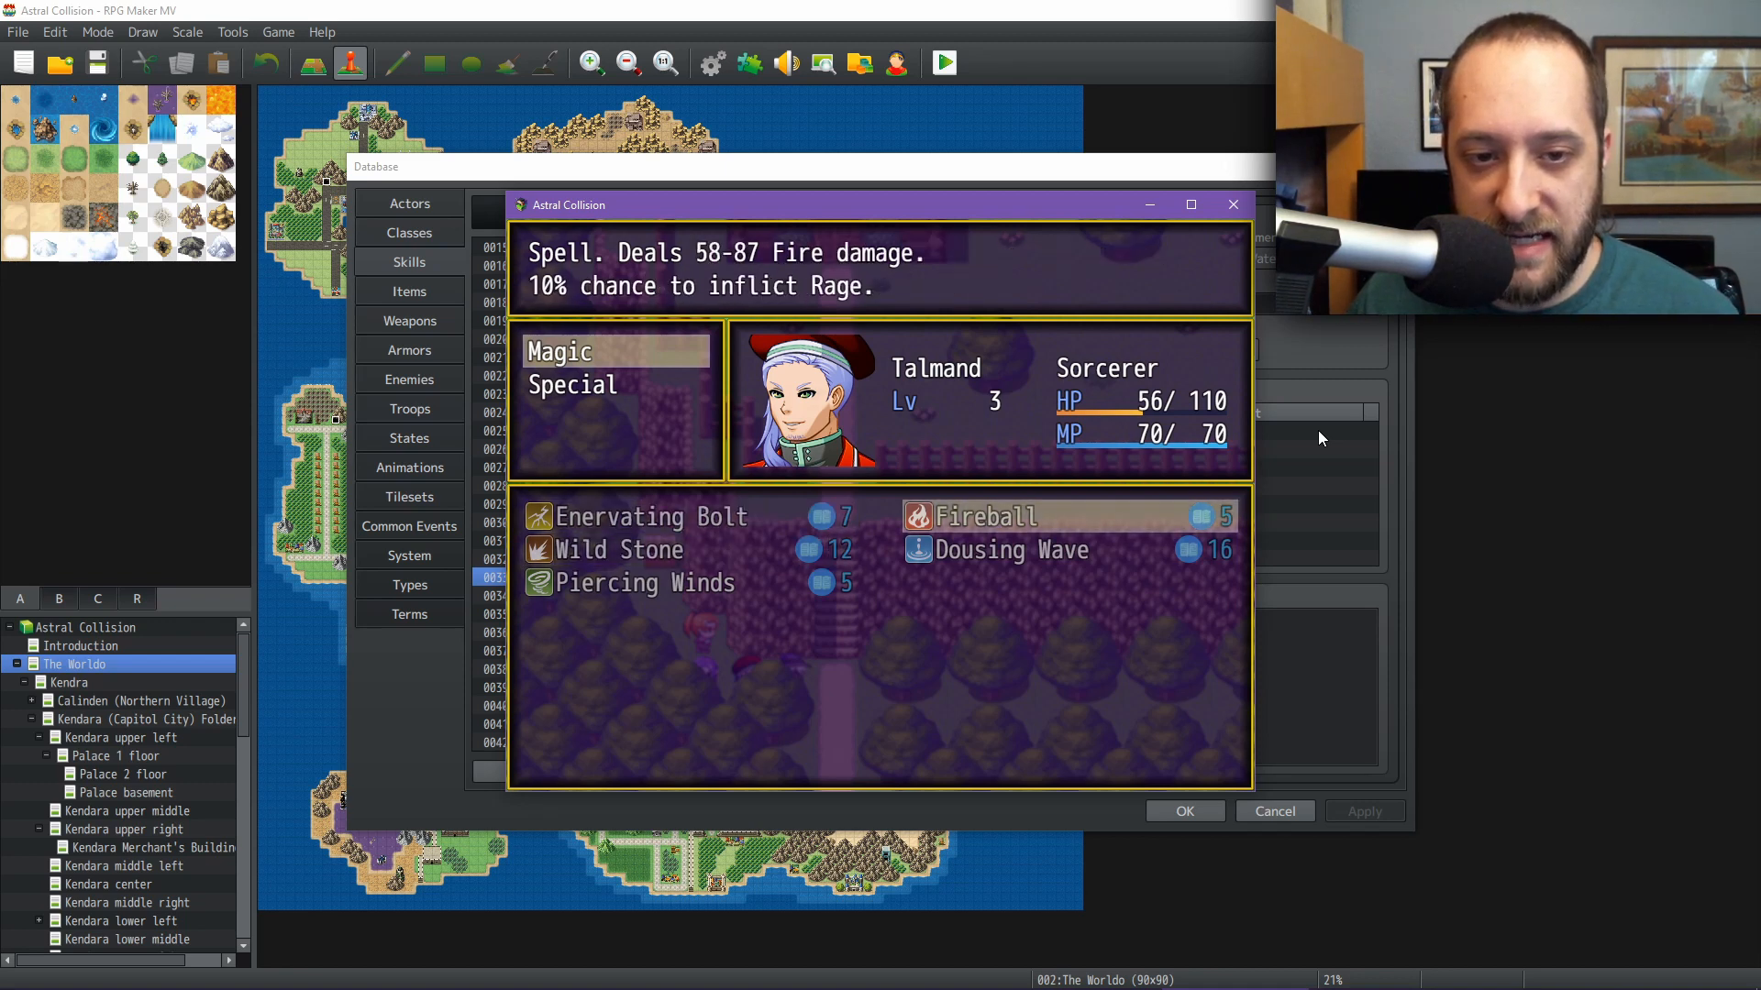
key(Down)
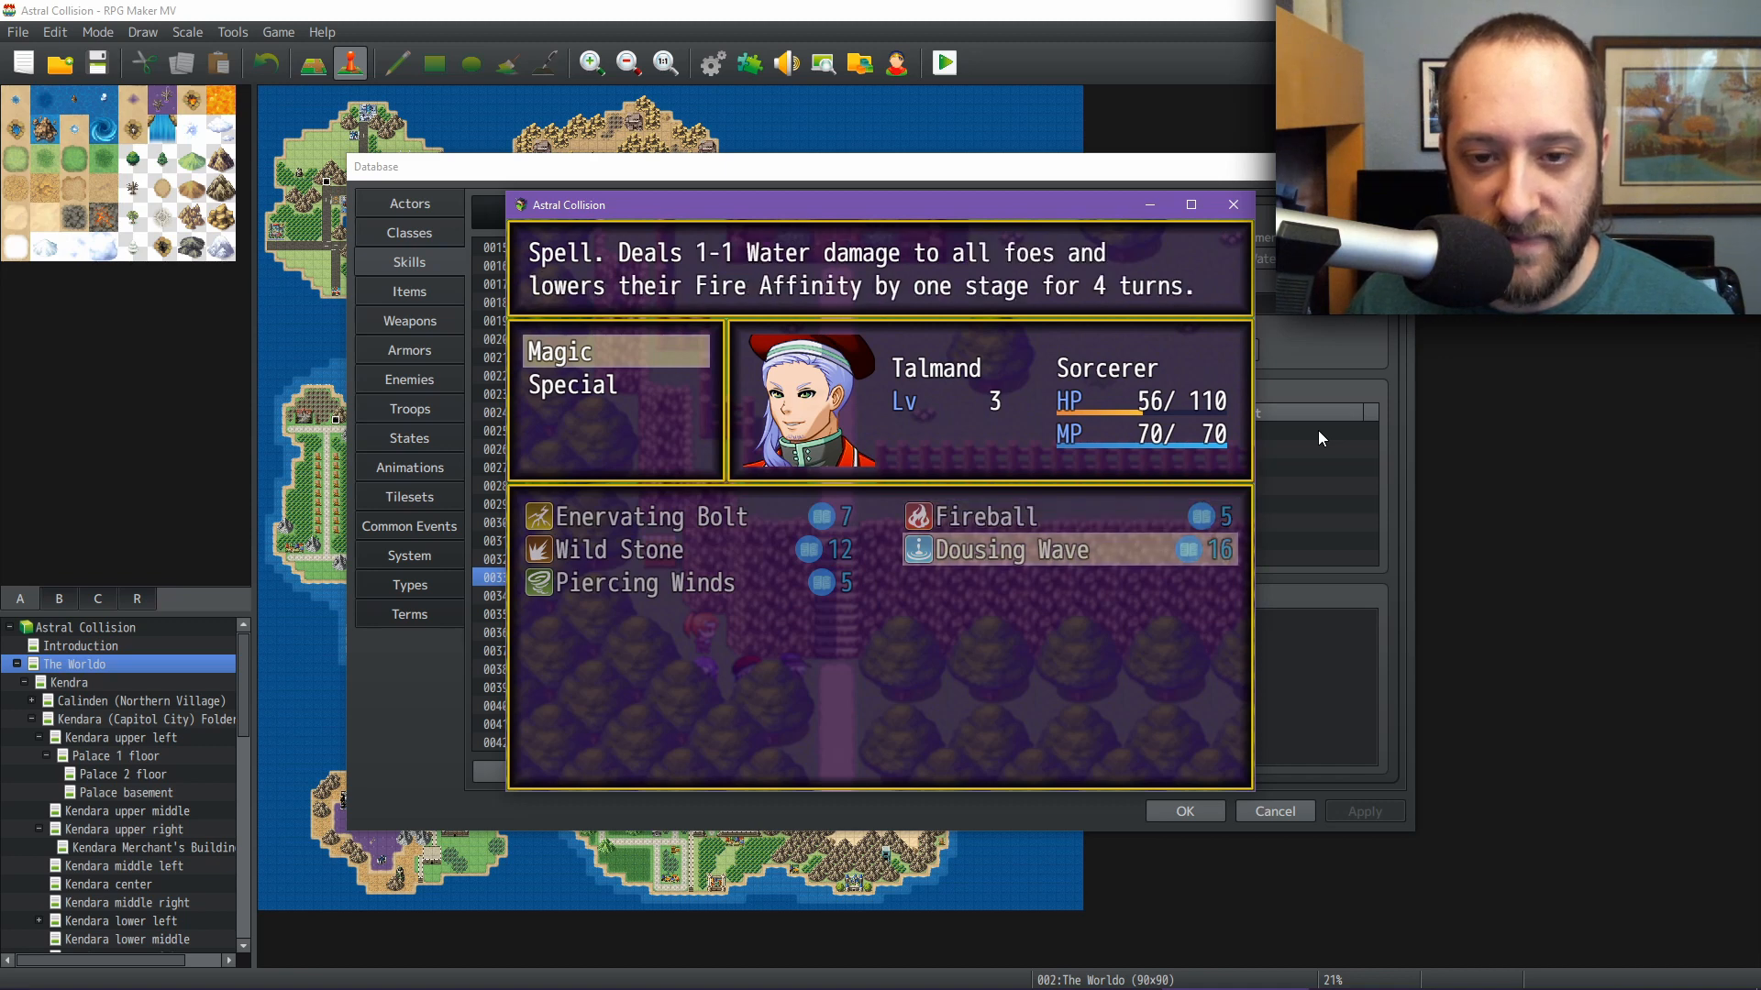
key(Left)
key(Down)
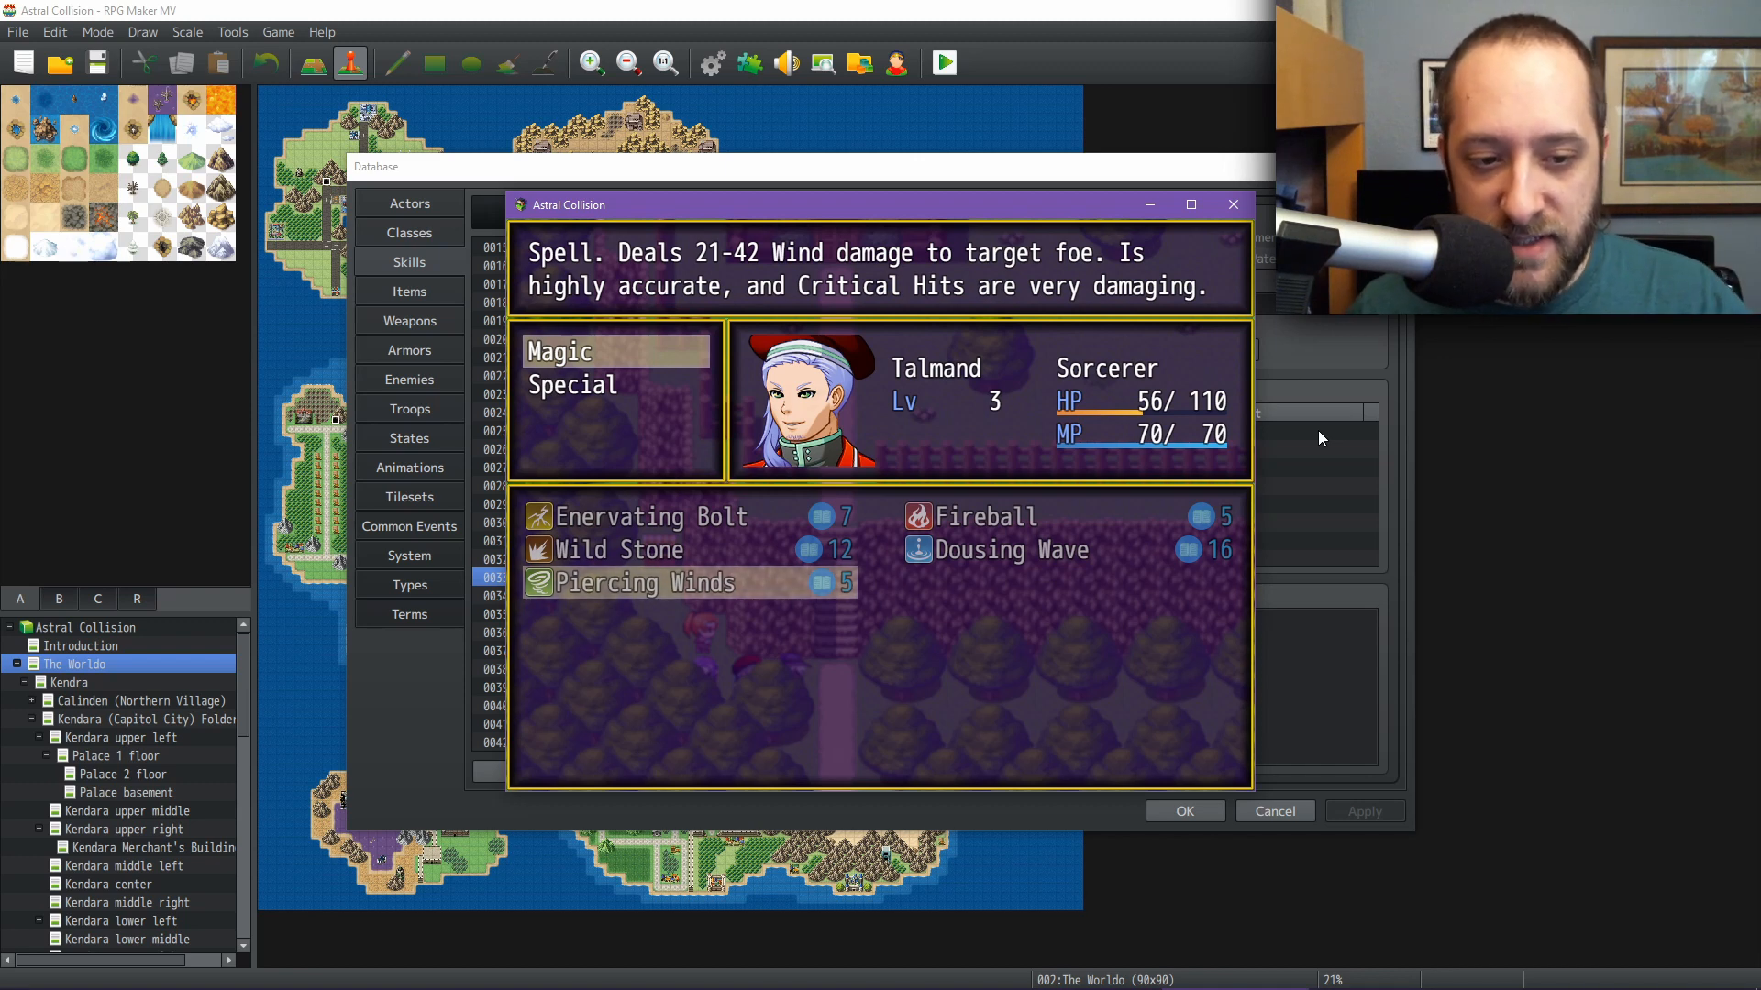
Switch to the RPG Maker MV database and examine the earth damage range formula in Wild Stone's description
click(692, 171)
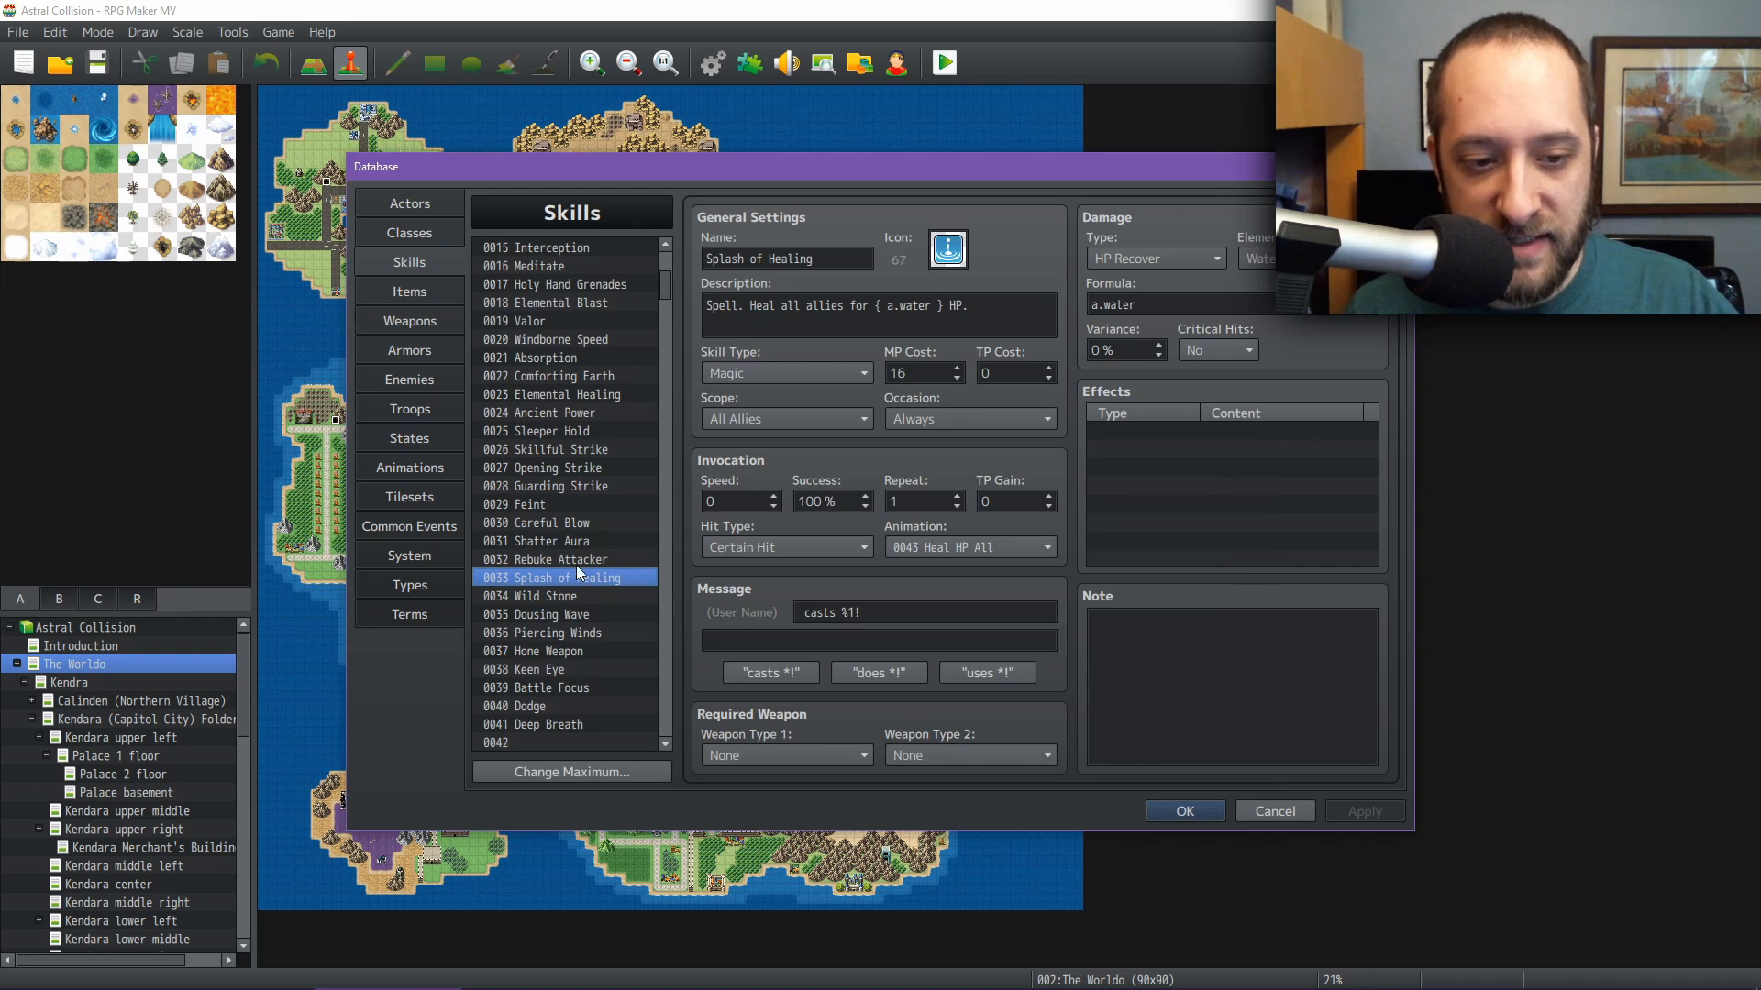
click(570, 596)
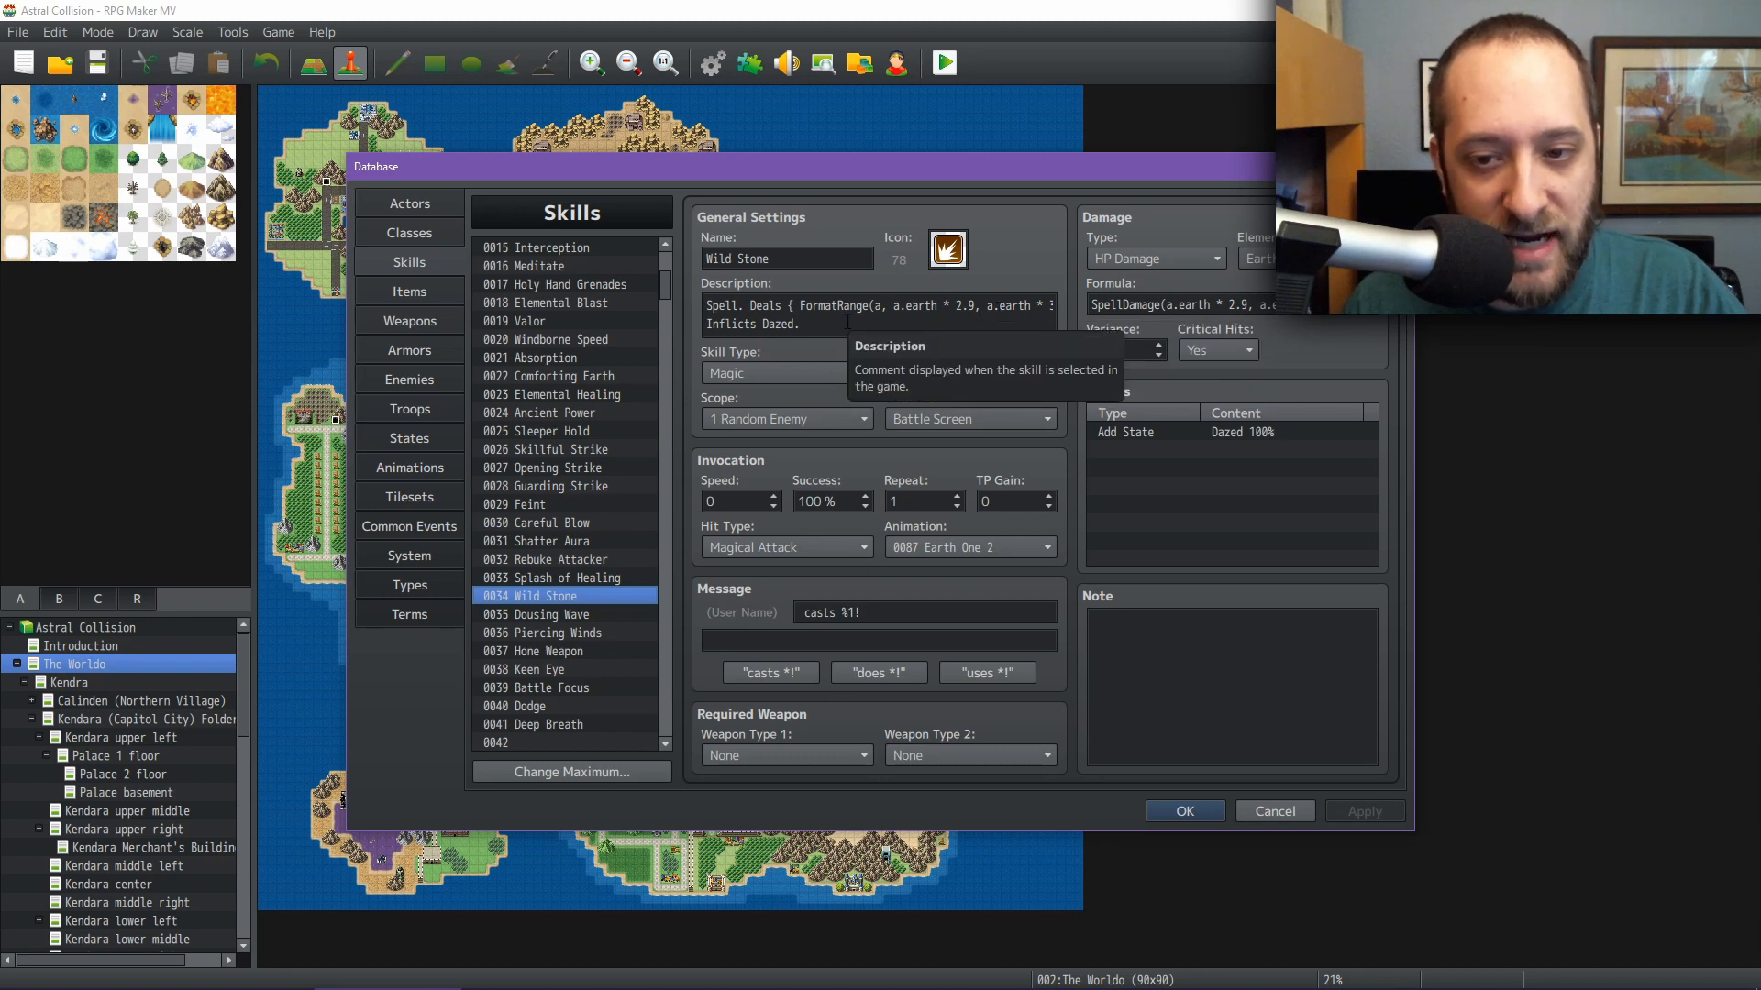
triple_click(978, 315)
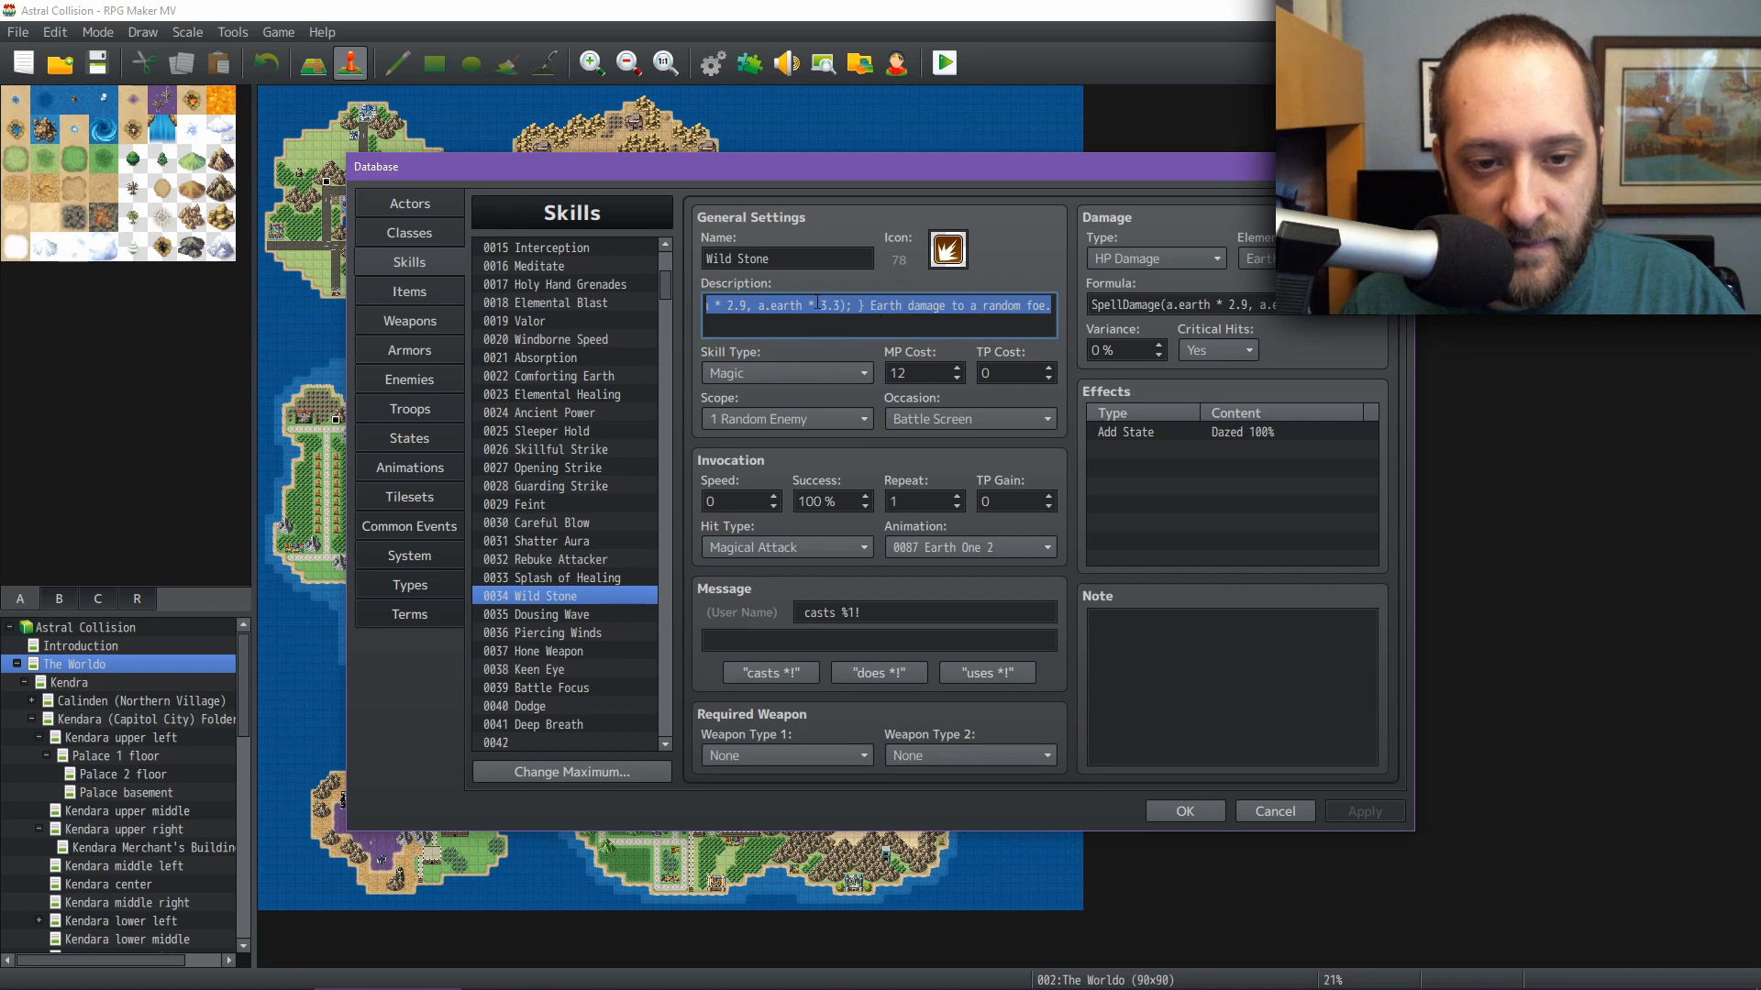
click(1014, 336)
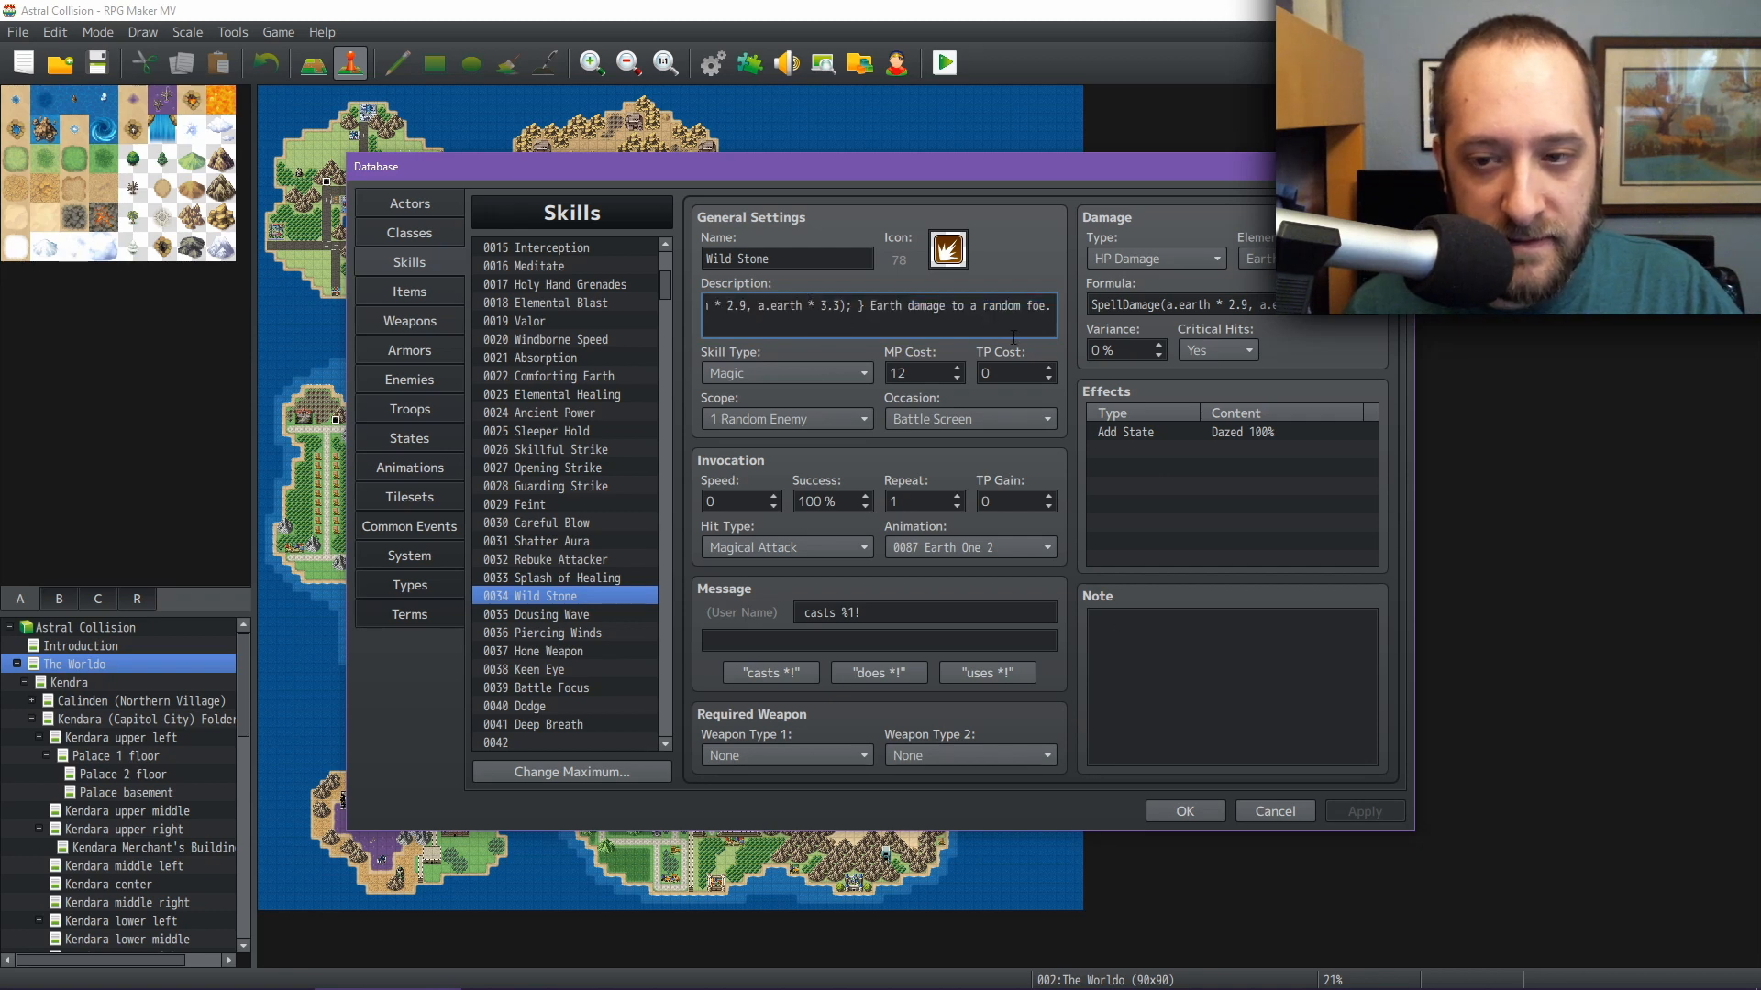
key(Left)
key(Left)
key(Left)
key(Left)
key(Left)
key(Left)
key(Left)
key(Left)
key(Left)
key(Left)
key(Left)
key(Left)
key(Left)
key(Left)
key(Left)
key(Left)
key(Left)
key(Left)
key(Left)
key(Left)
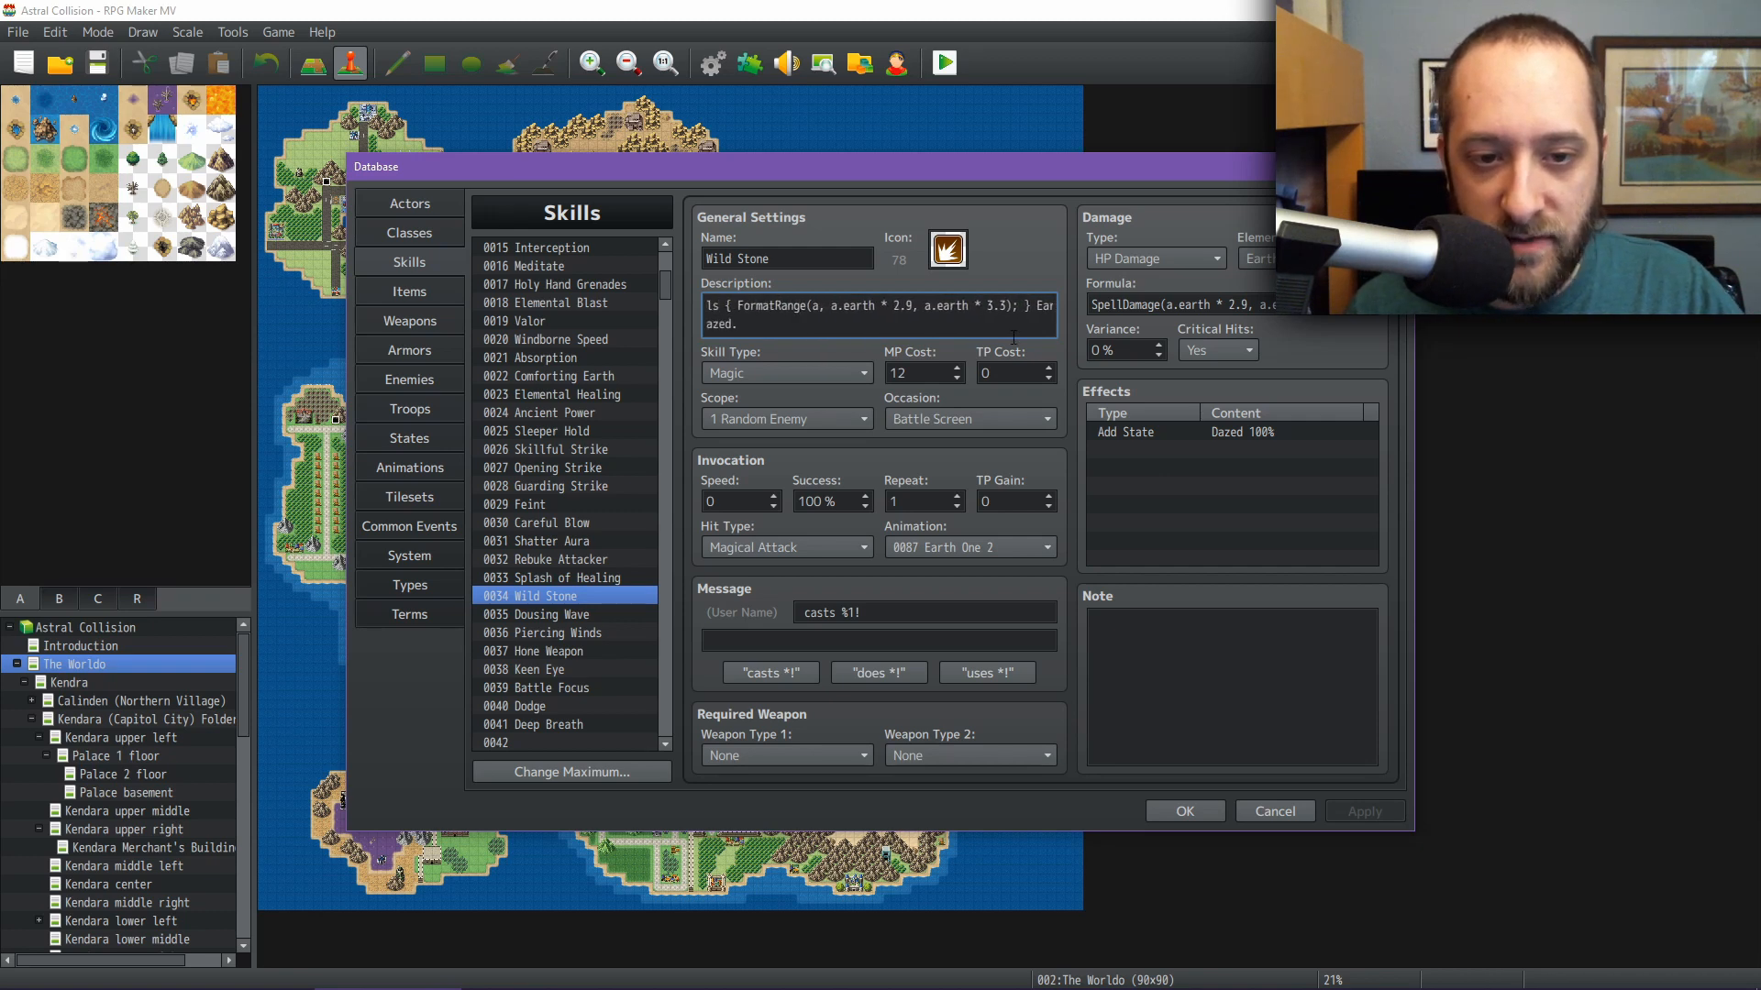
Inspect the Dousing Wave skill's water damage description and its debuff effect
click(561, 614)
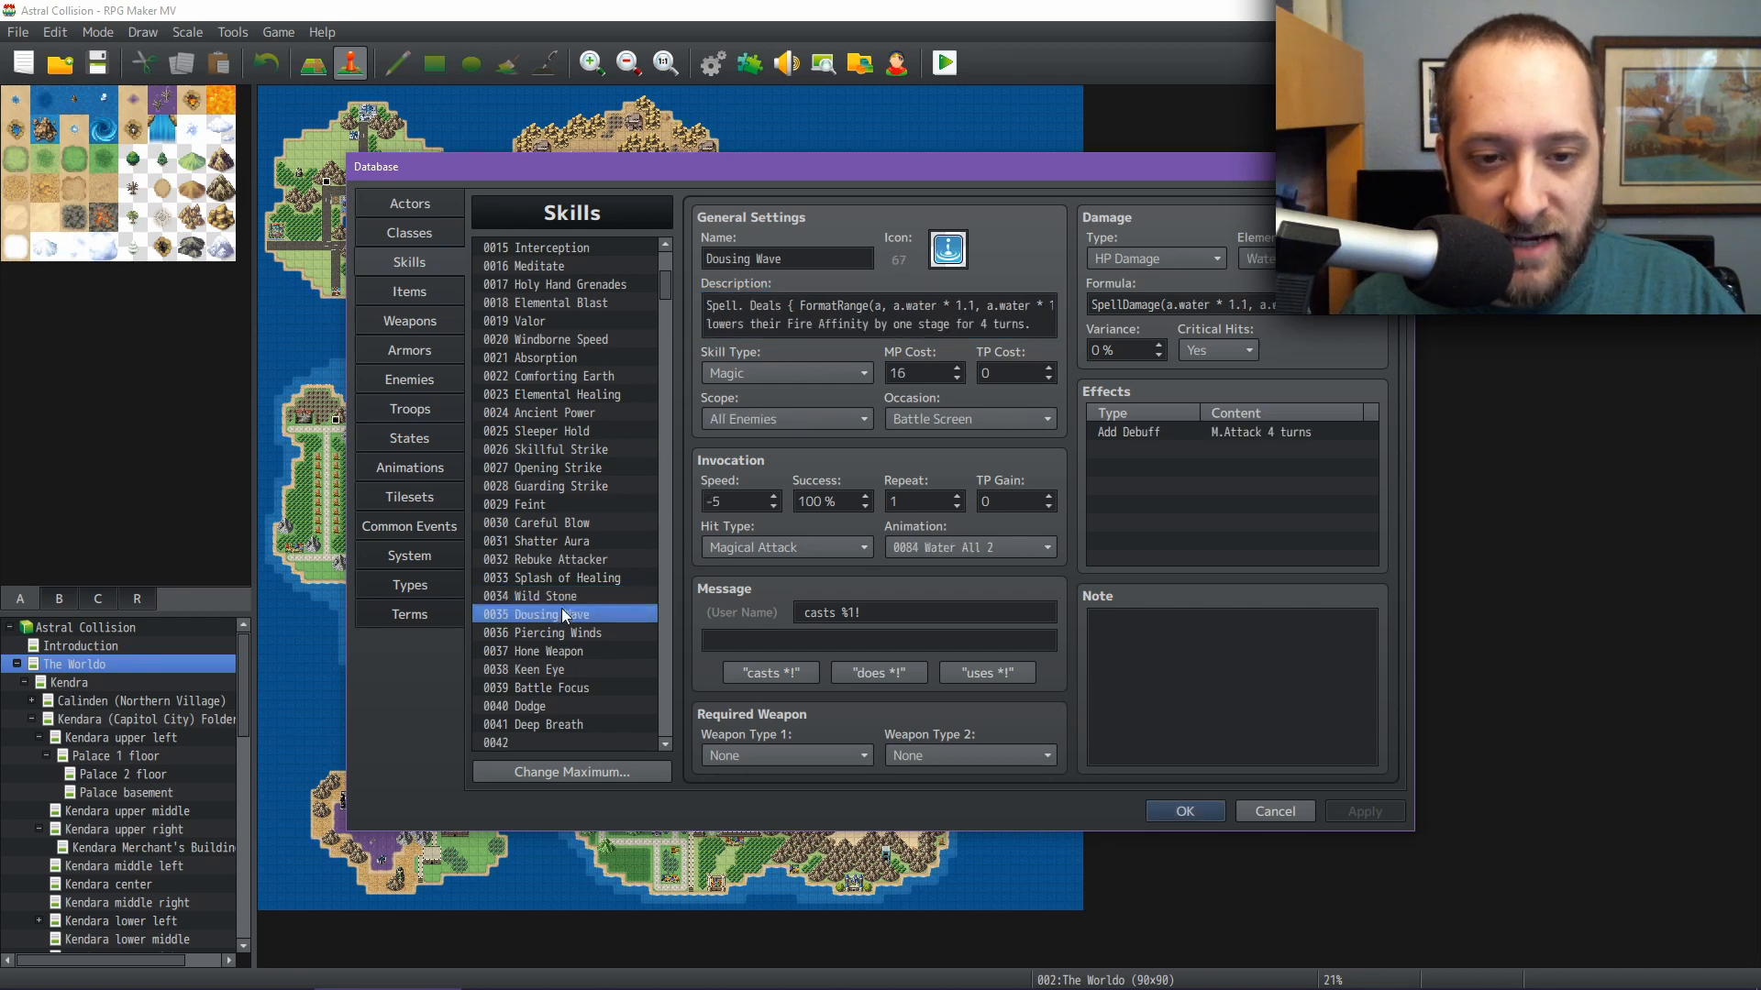
click(1009, 305)
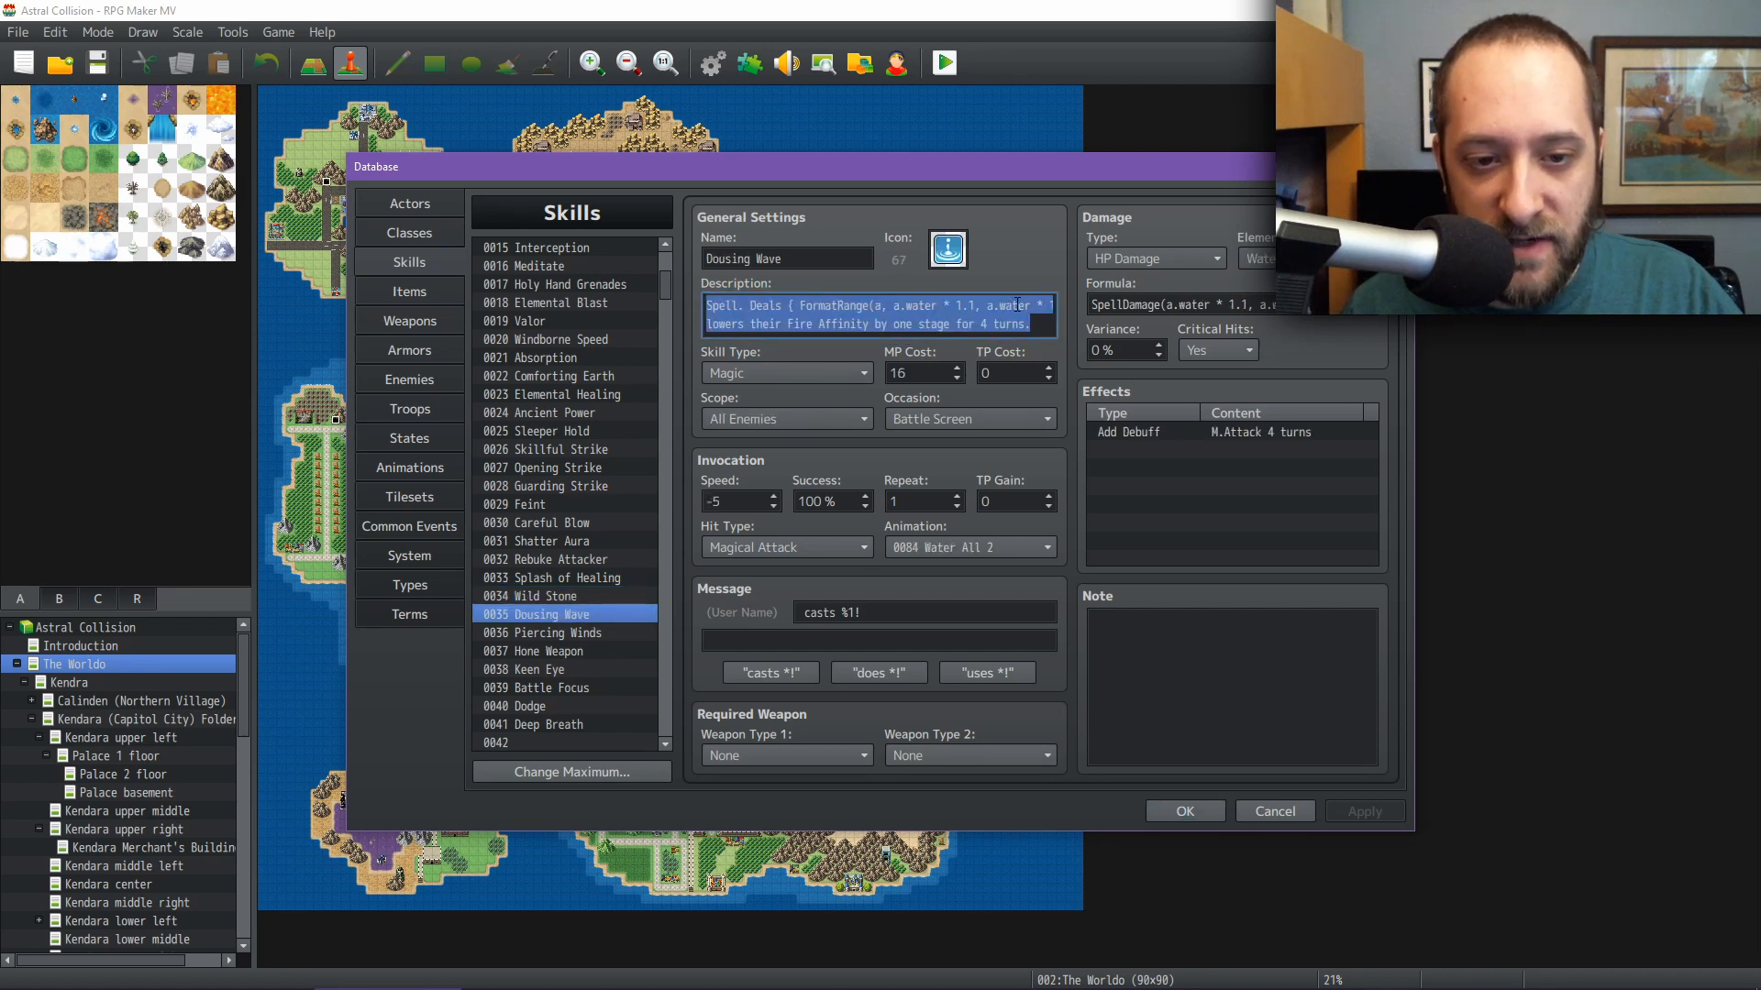
click(1016, 304)
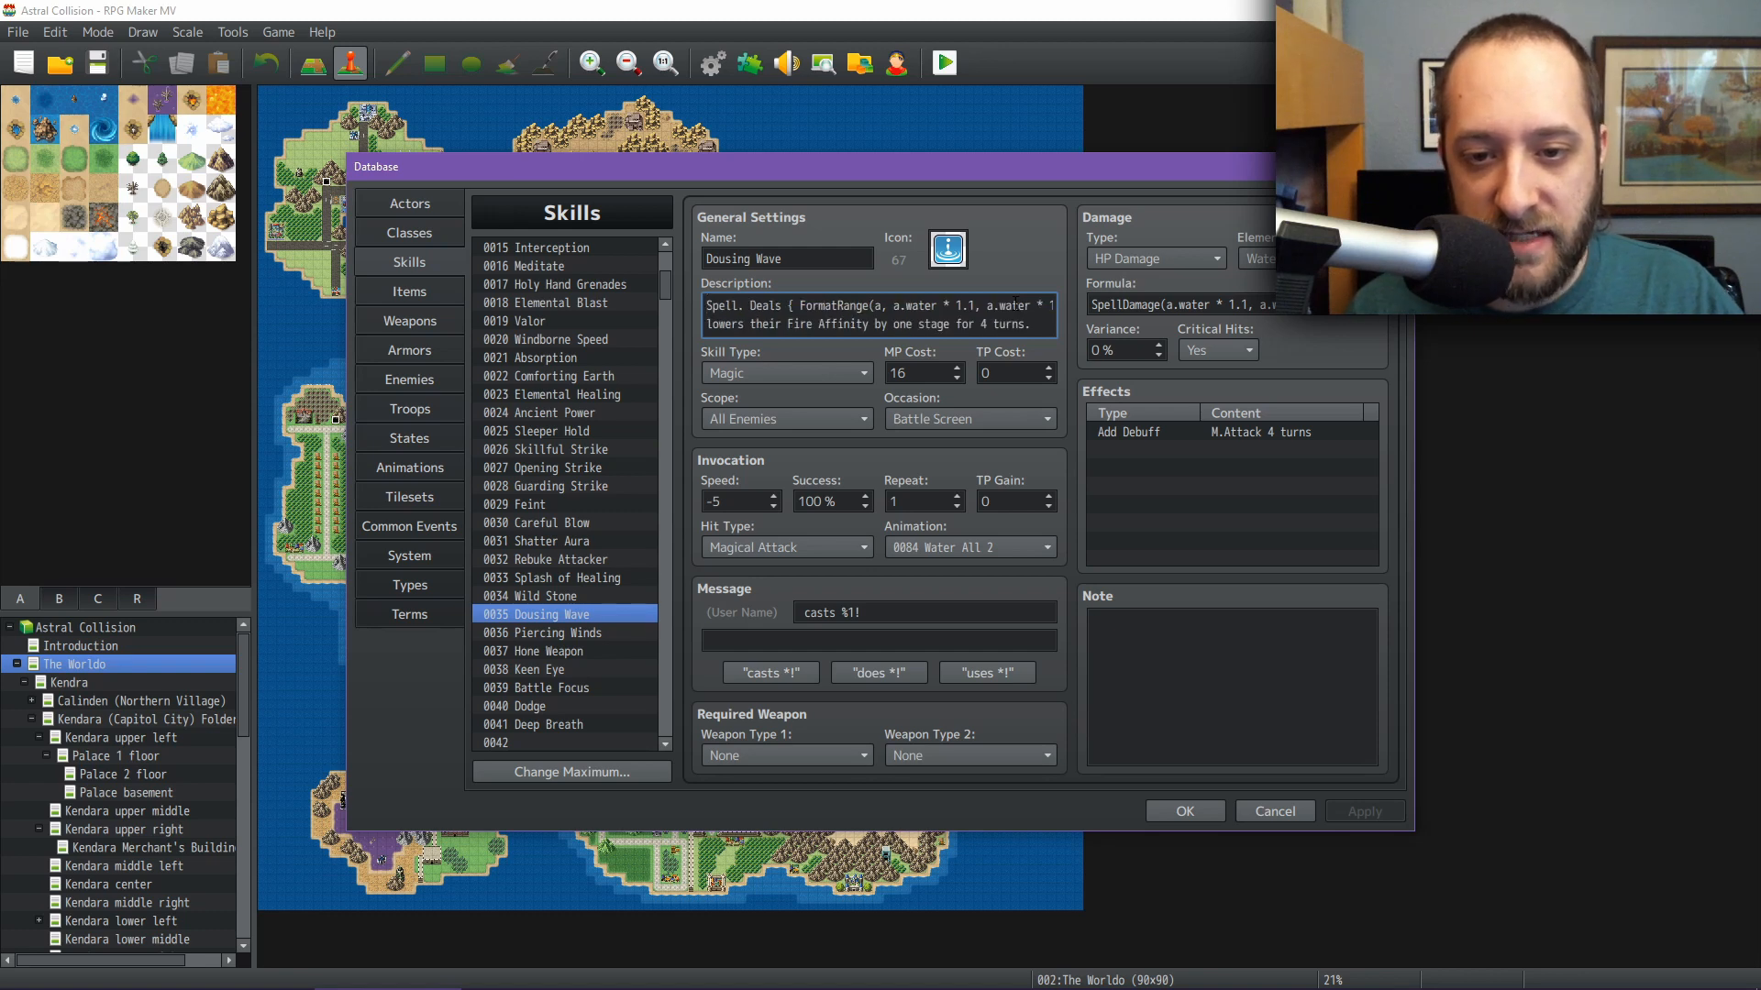
key(Home)
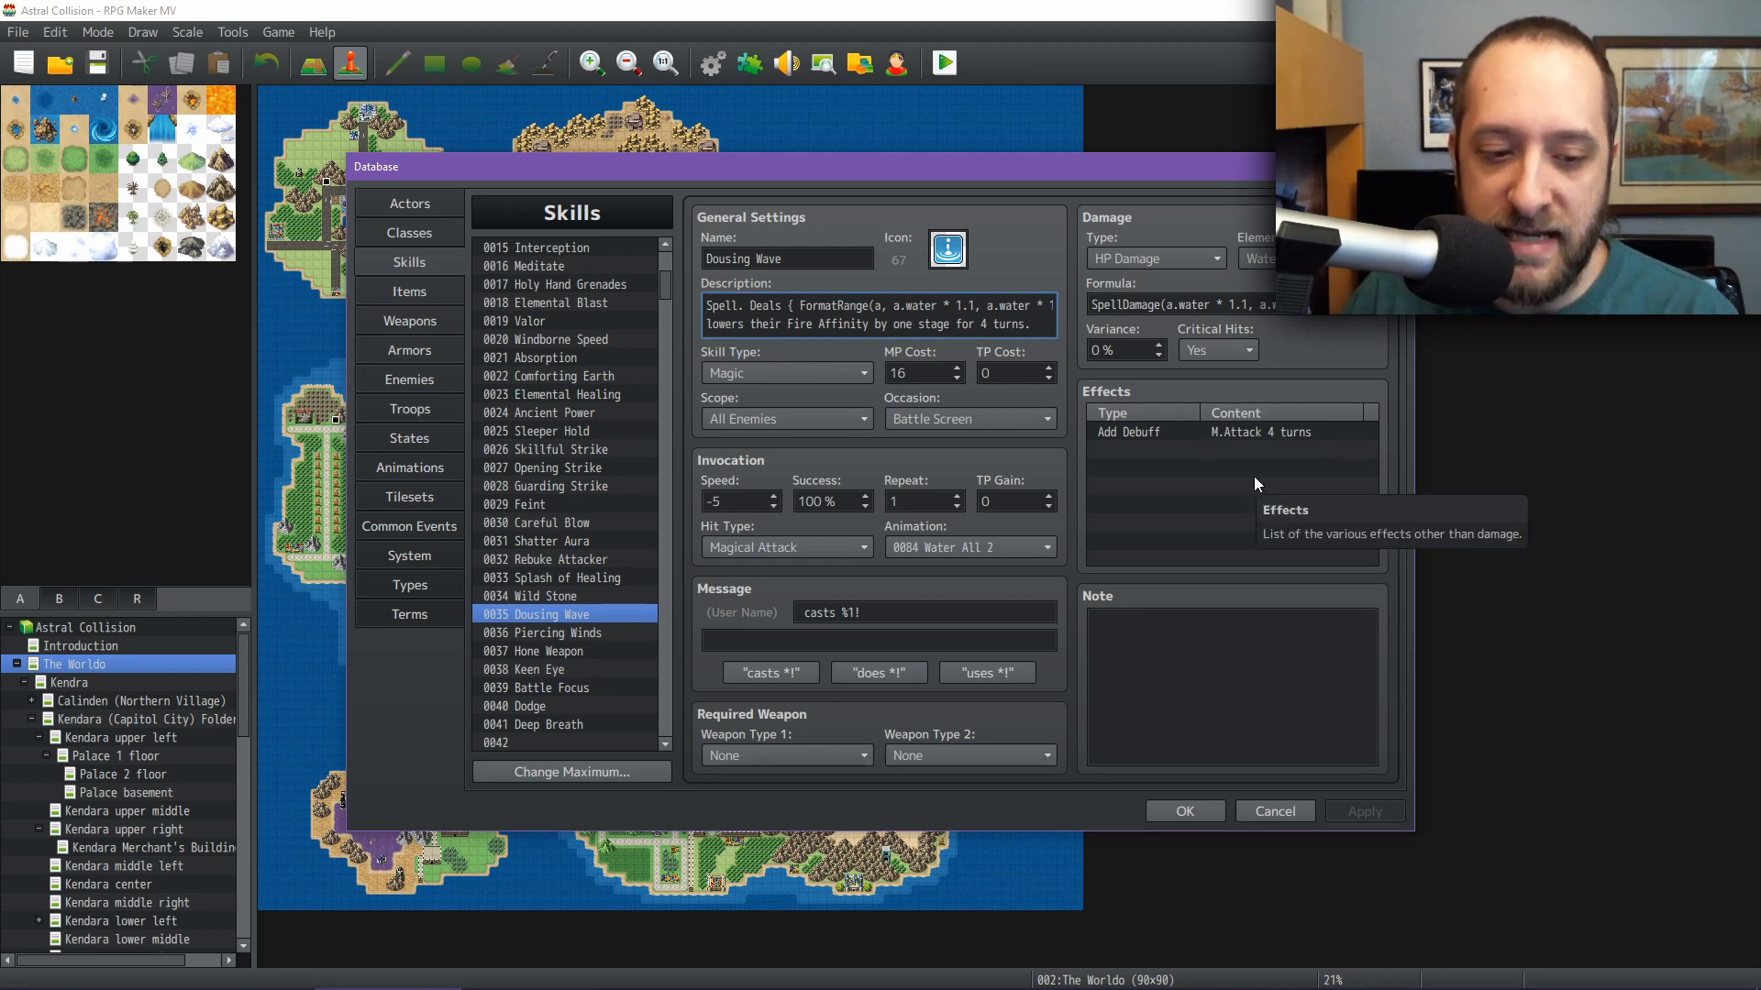
Examine the Piercing Winds skill's description range and its wind damage formula
click(596, 635)
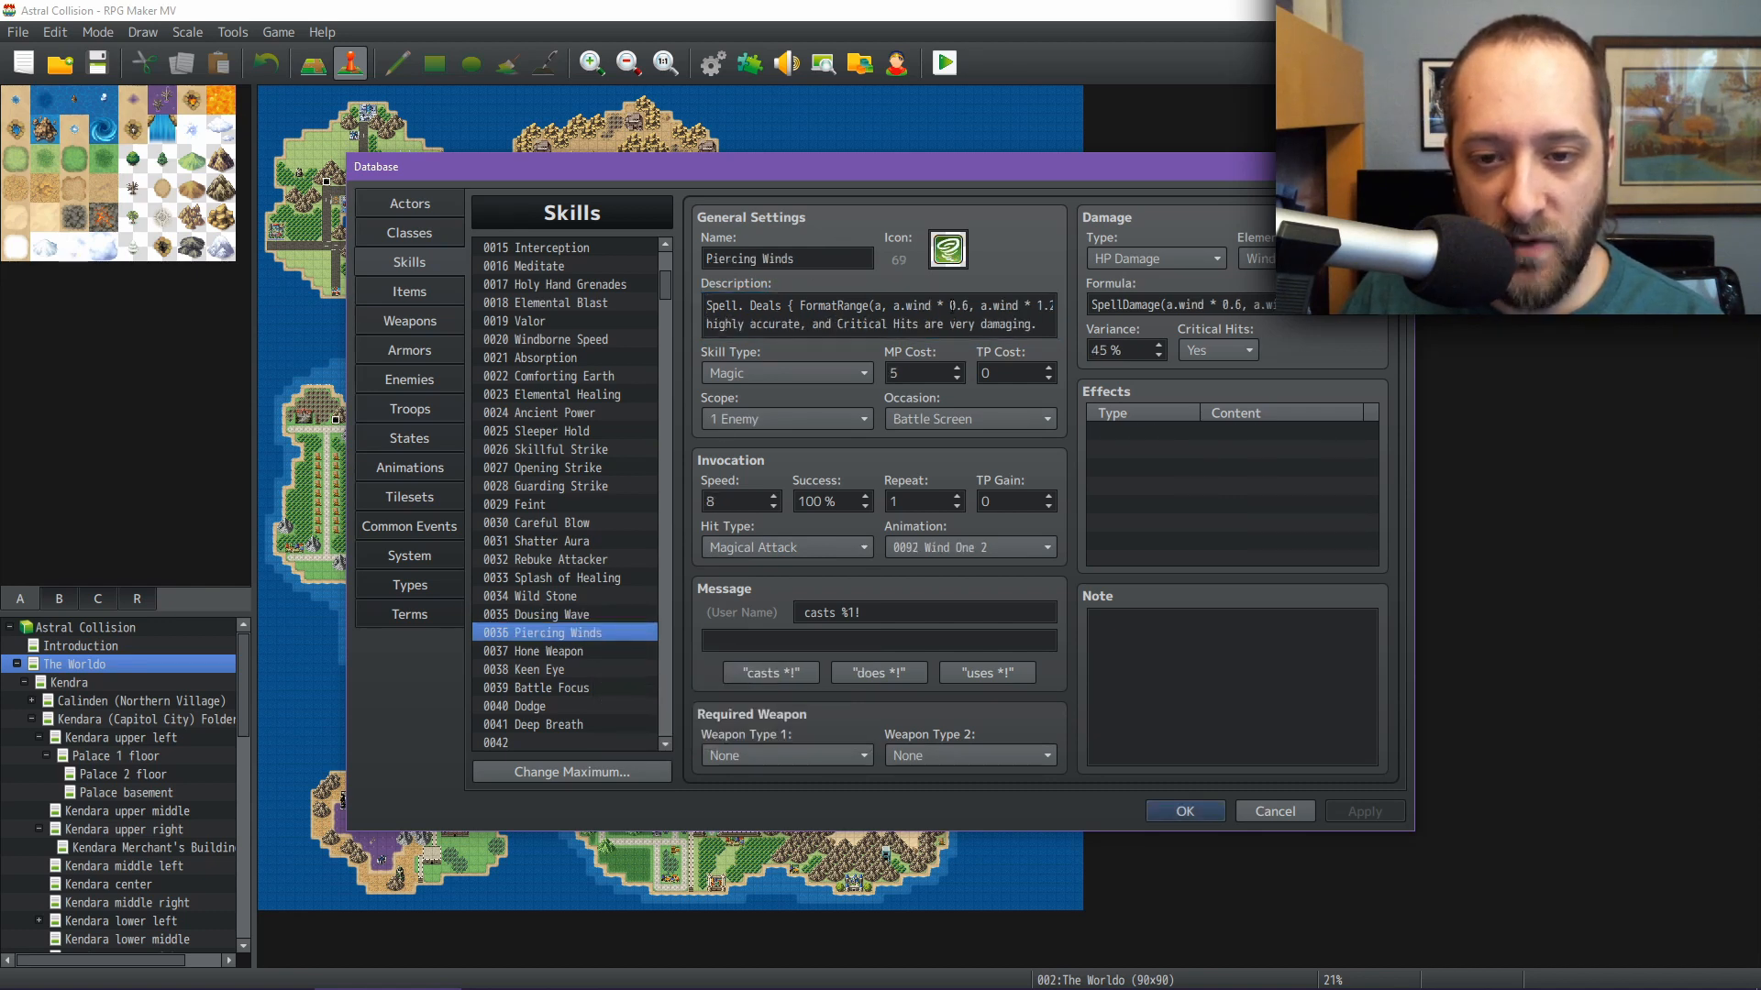
click(952, 305)
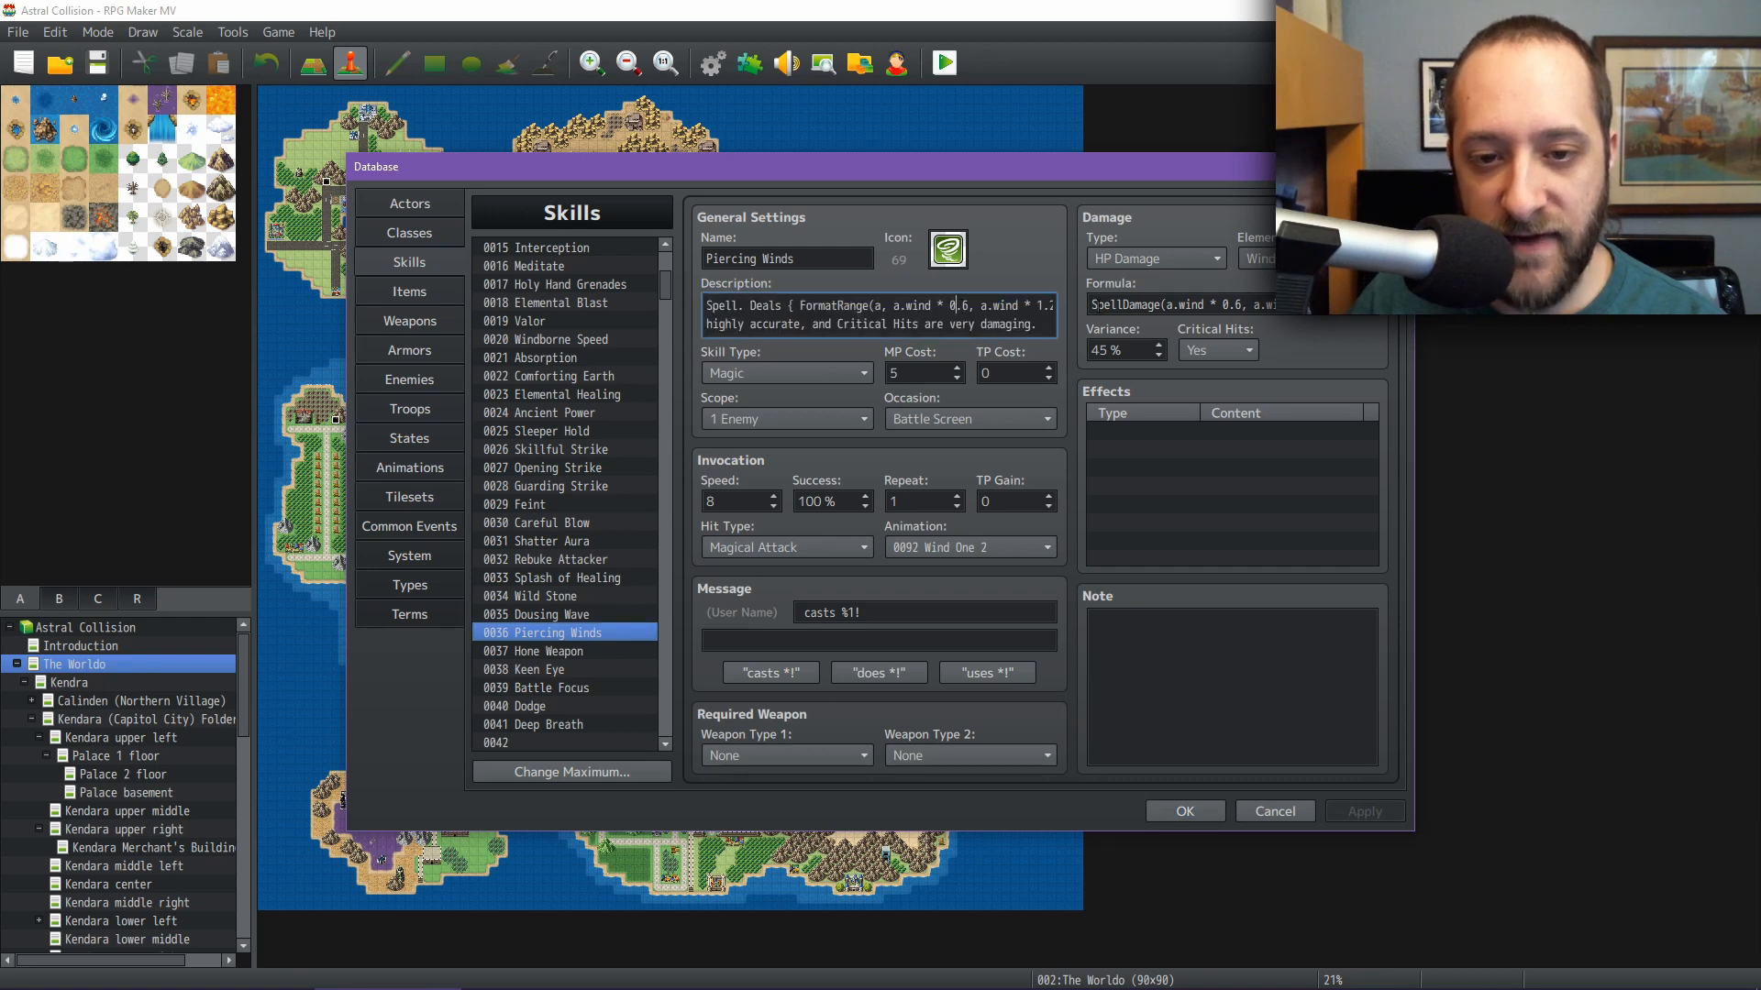
key(Right)
key(Right)
key(Right)
key(Right)
key(Right)
key(Right)
key(Right)
key(Right)
key(Right)
key(Right)
key(Right)
key(Right)
key(Right)
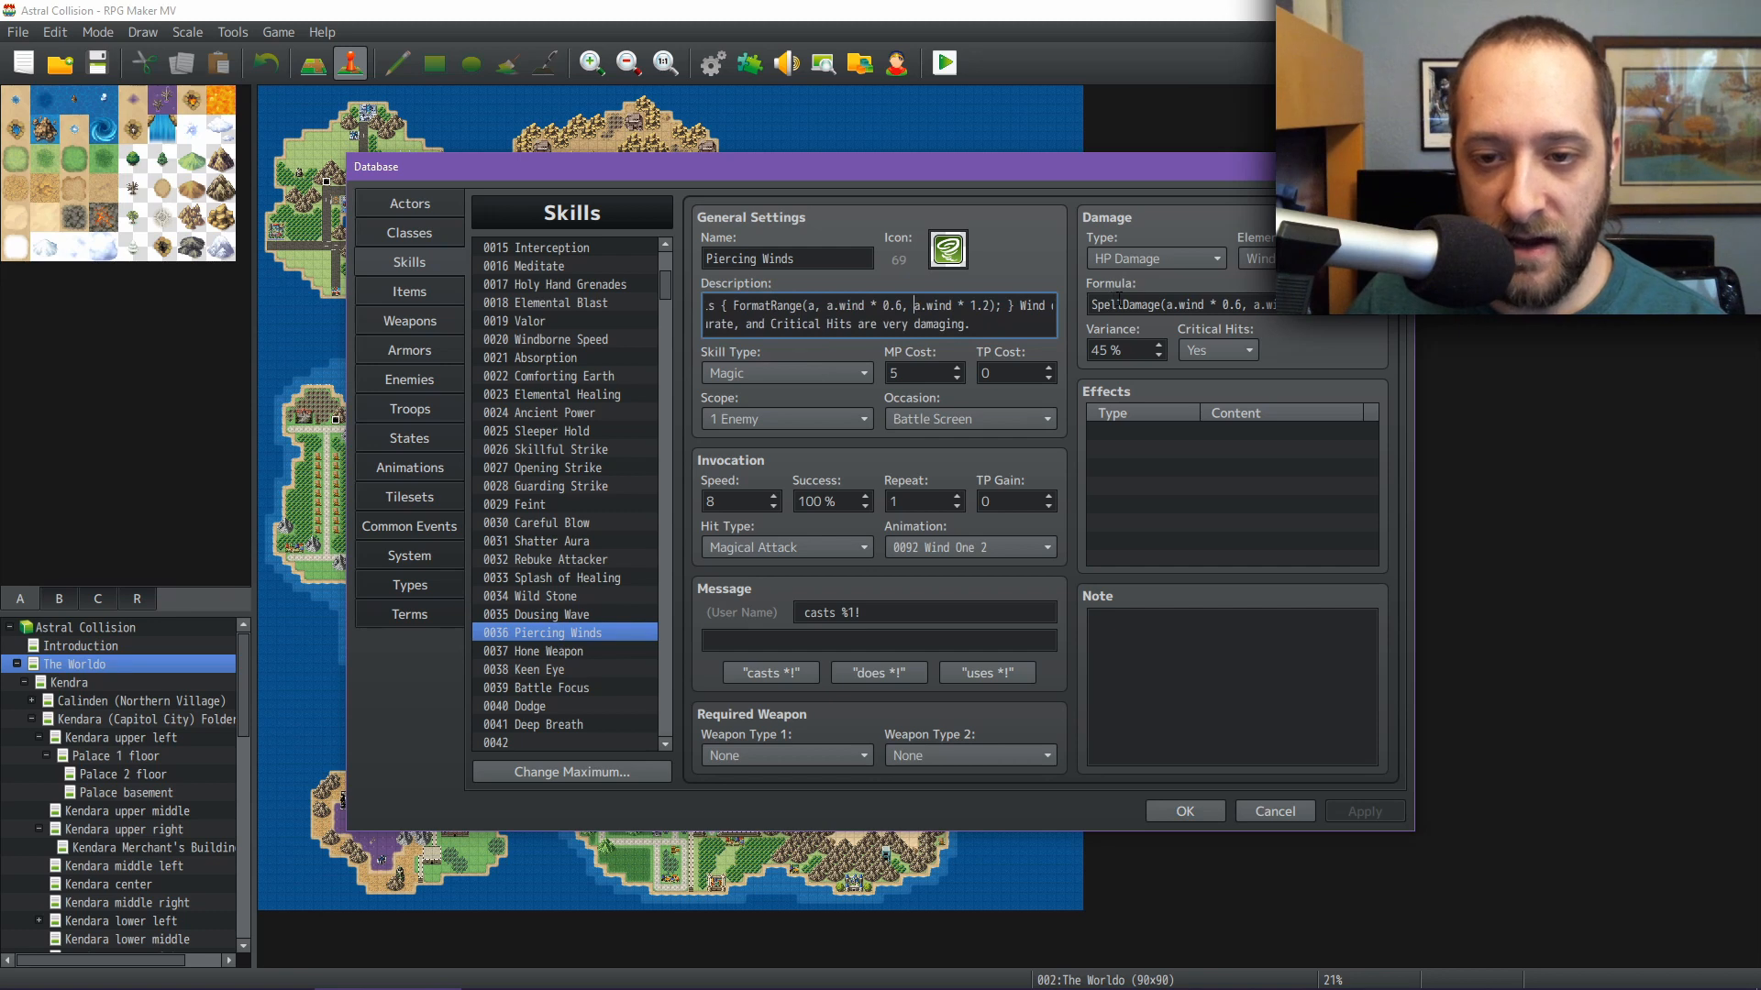
click(1119, 299)
click(1119, 299)
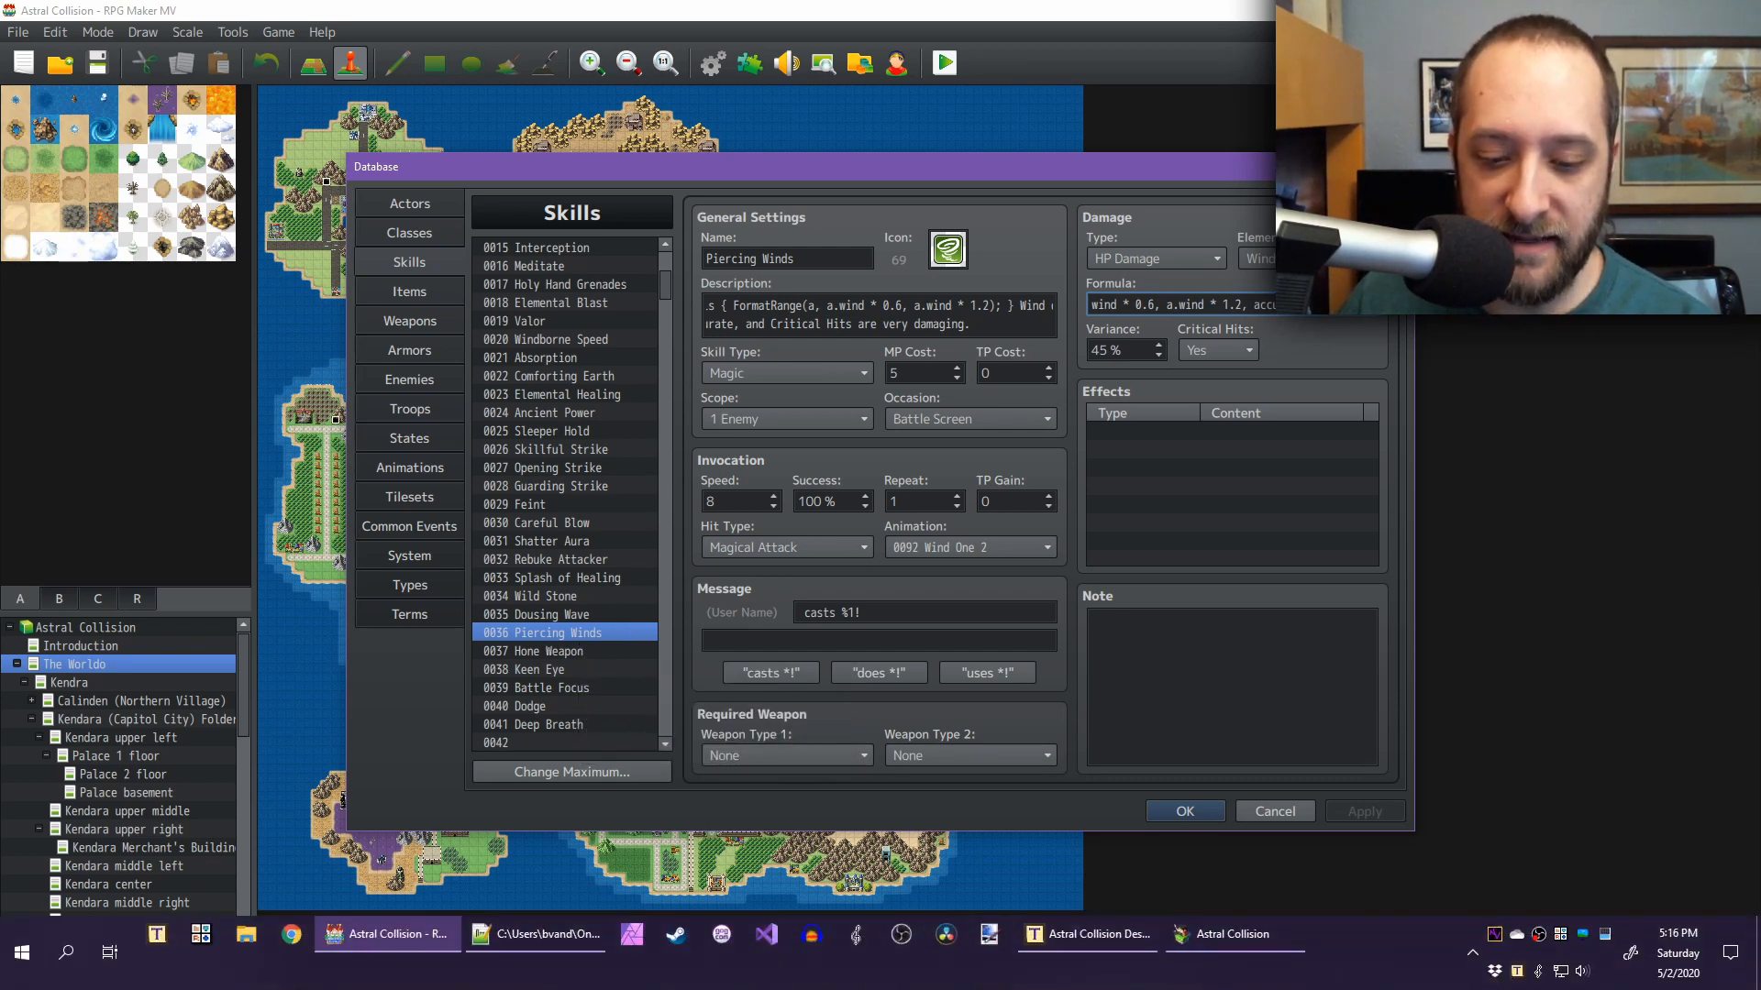
Switch back to the running Astral Collision playtest, compare the Dousing Wave, Wild Stone and Piercing Winds descriptions, and return to the map
click(1220, 944)
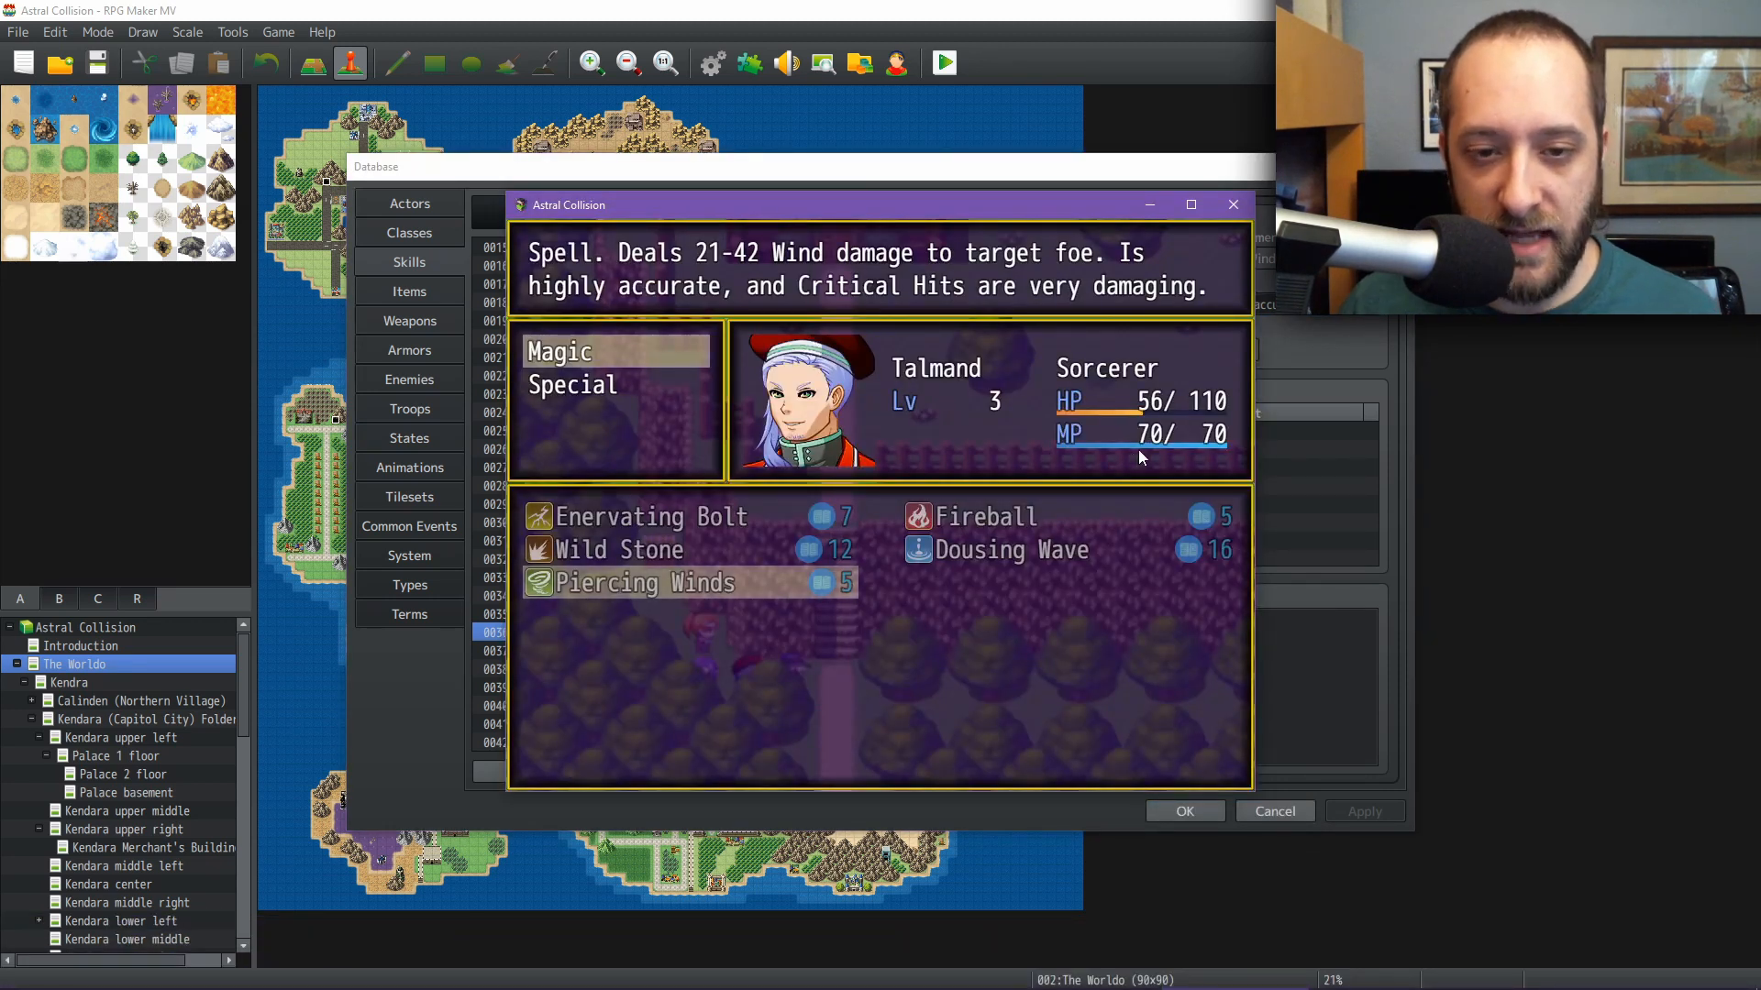
key(Left)
key(Up)
key(Down)
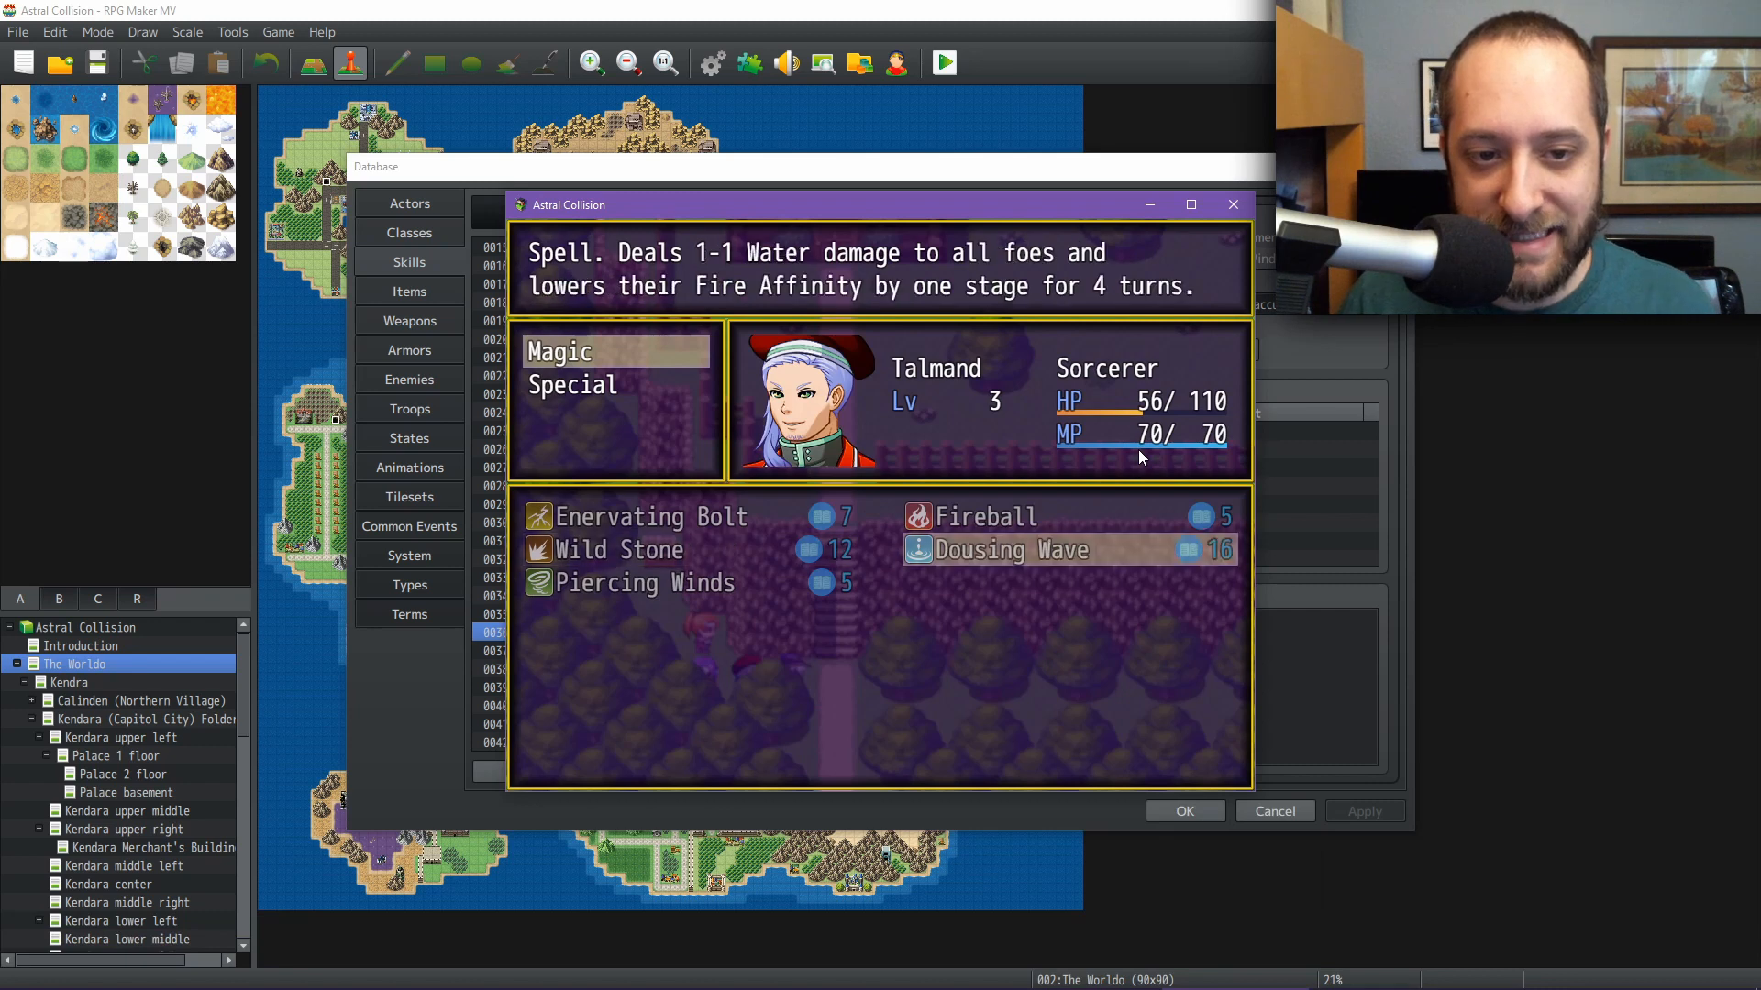
key(Up)
key(Down)
key(Left)
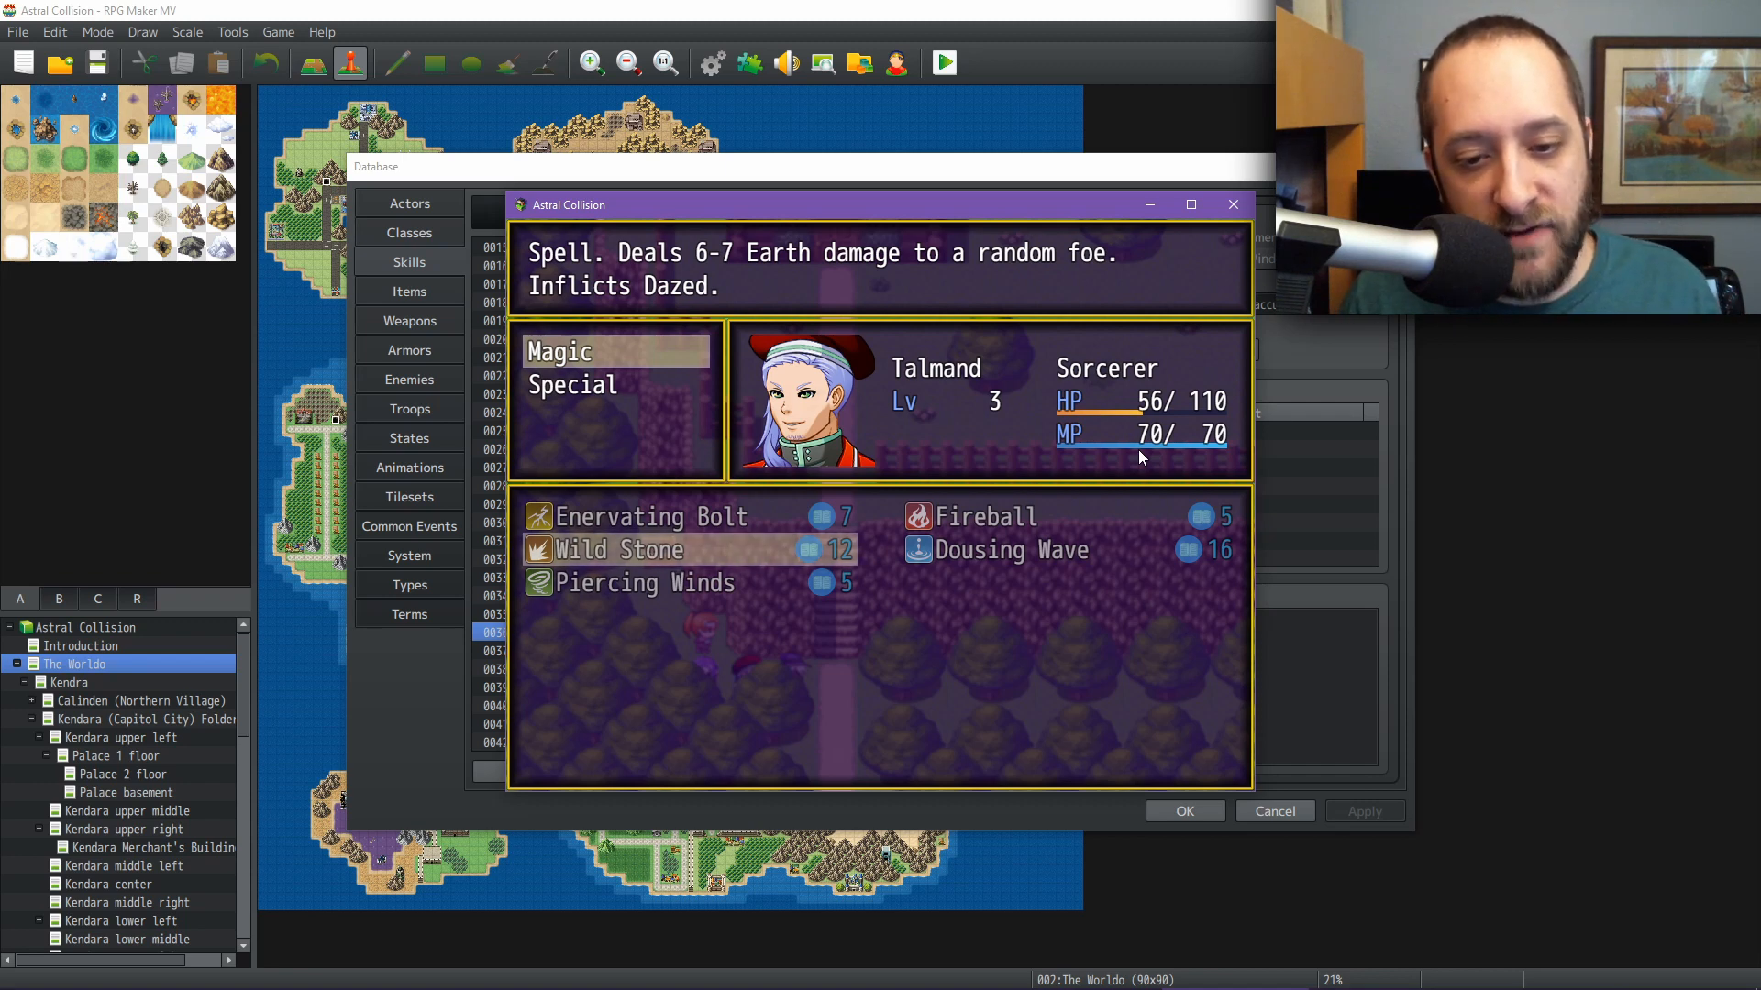
key(Down)
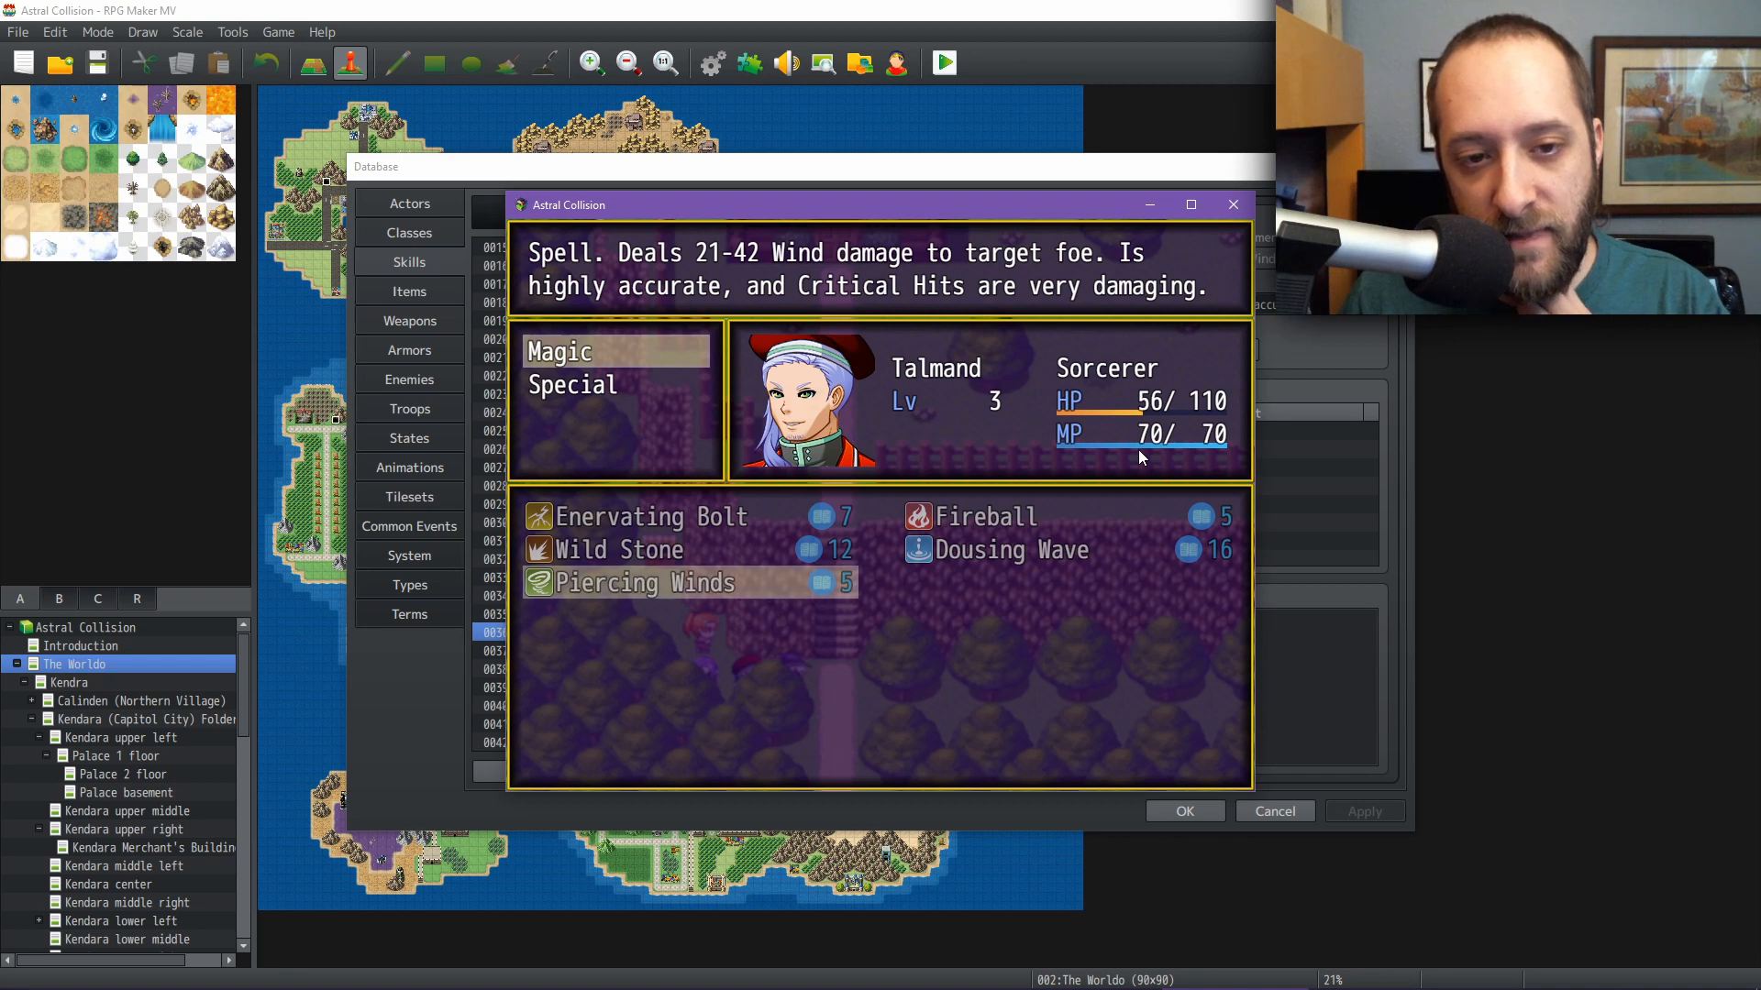
key(Left)
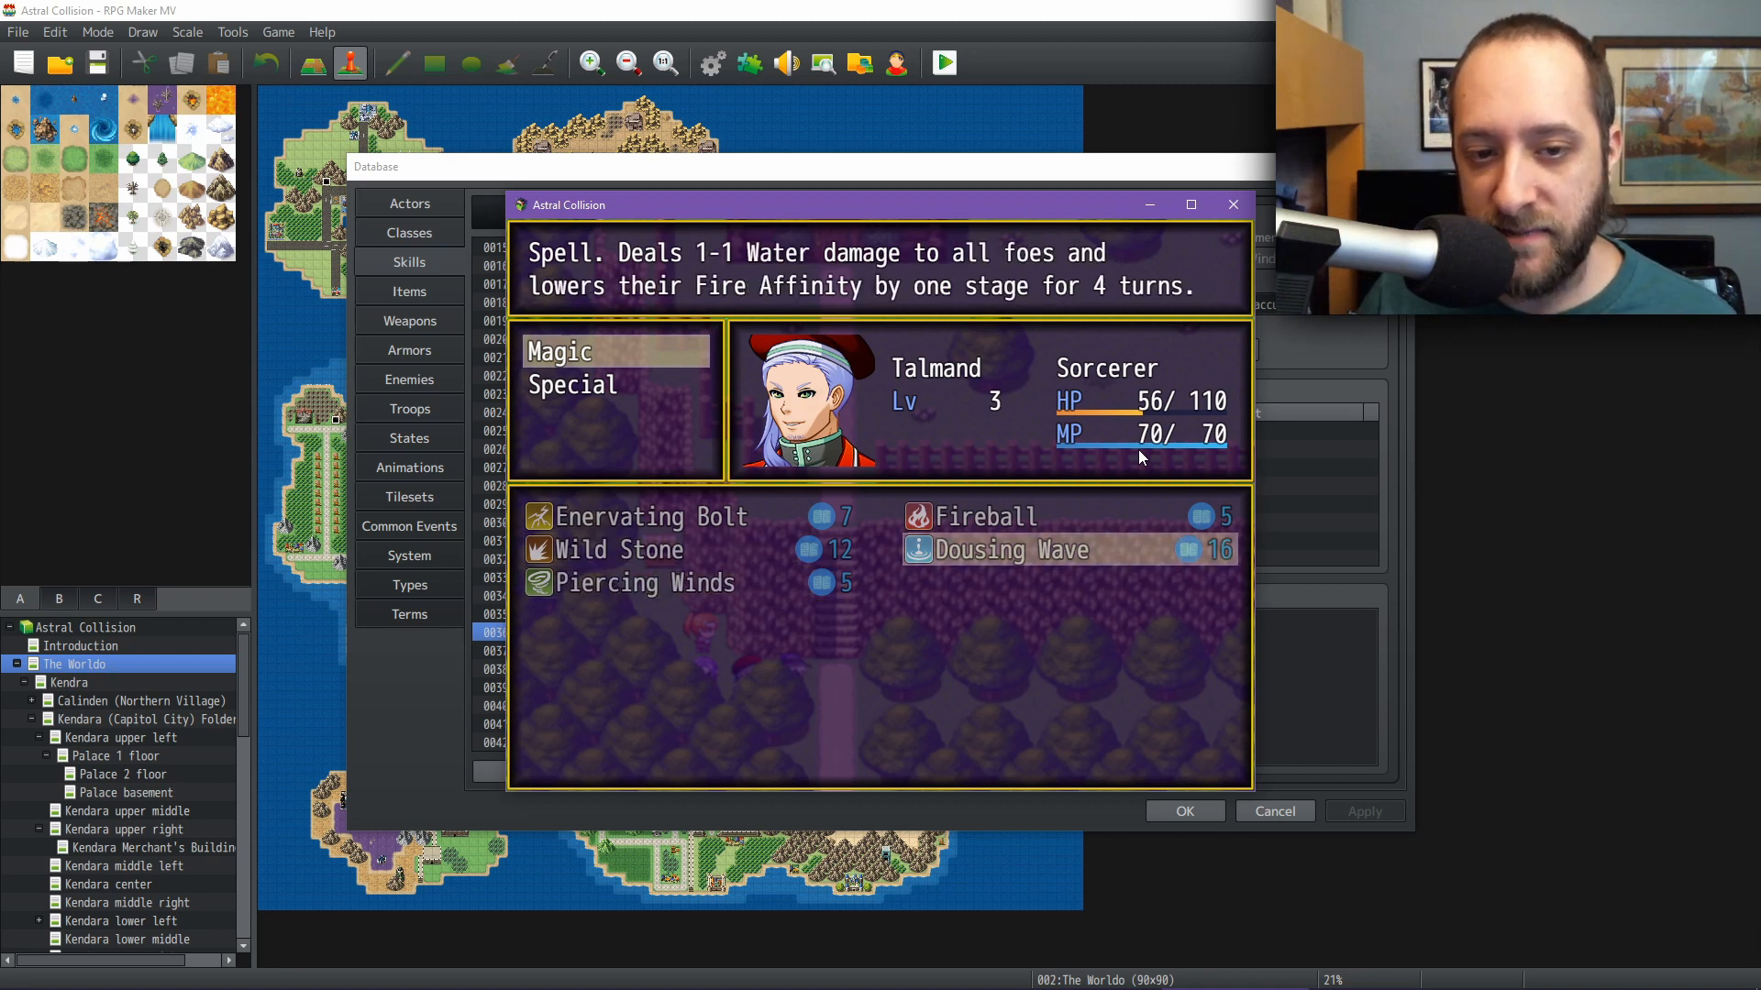
key(Left)
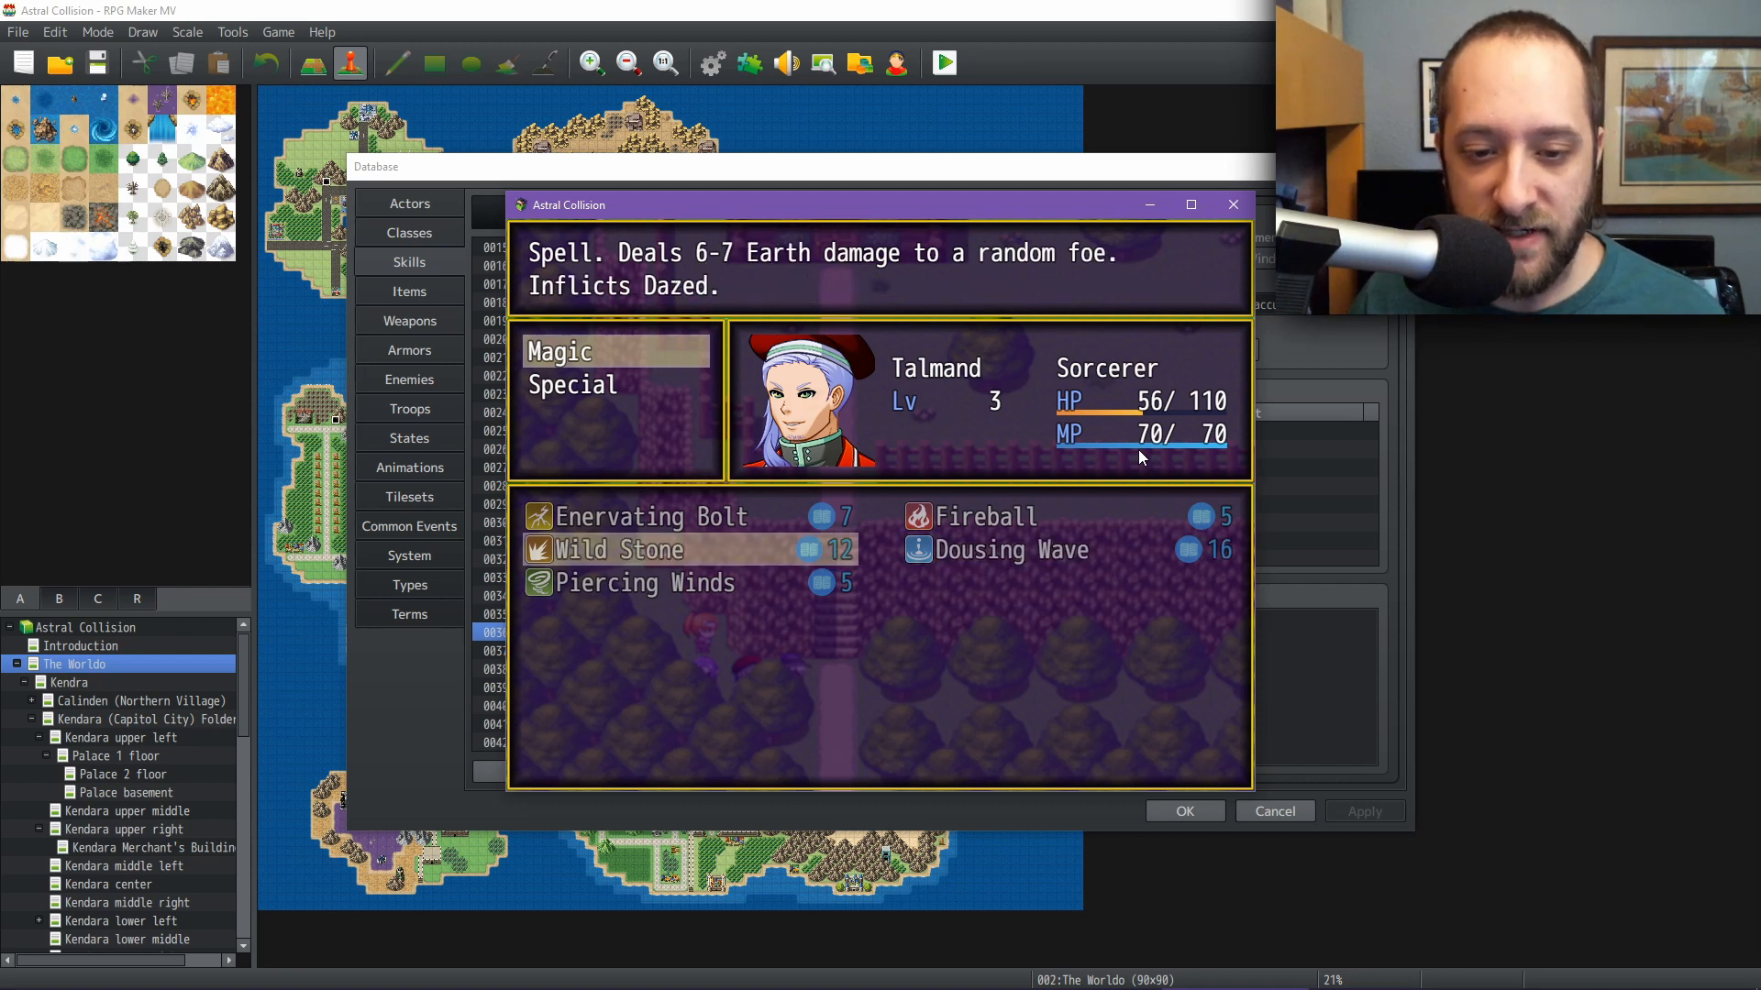
key(Down)
key(Left)
key(Up)
key(Down)
key(Left)
key(Down)
key(Up)
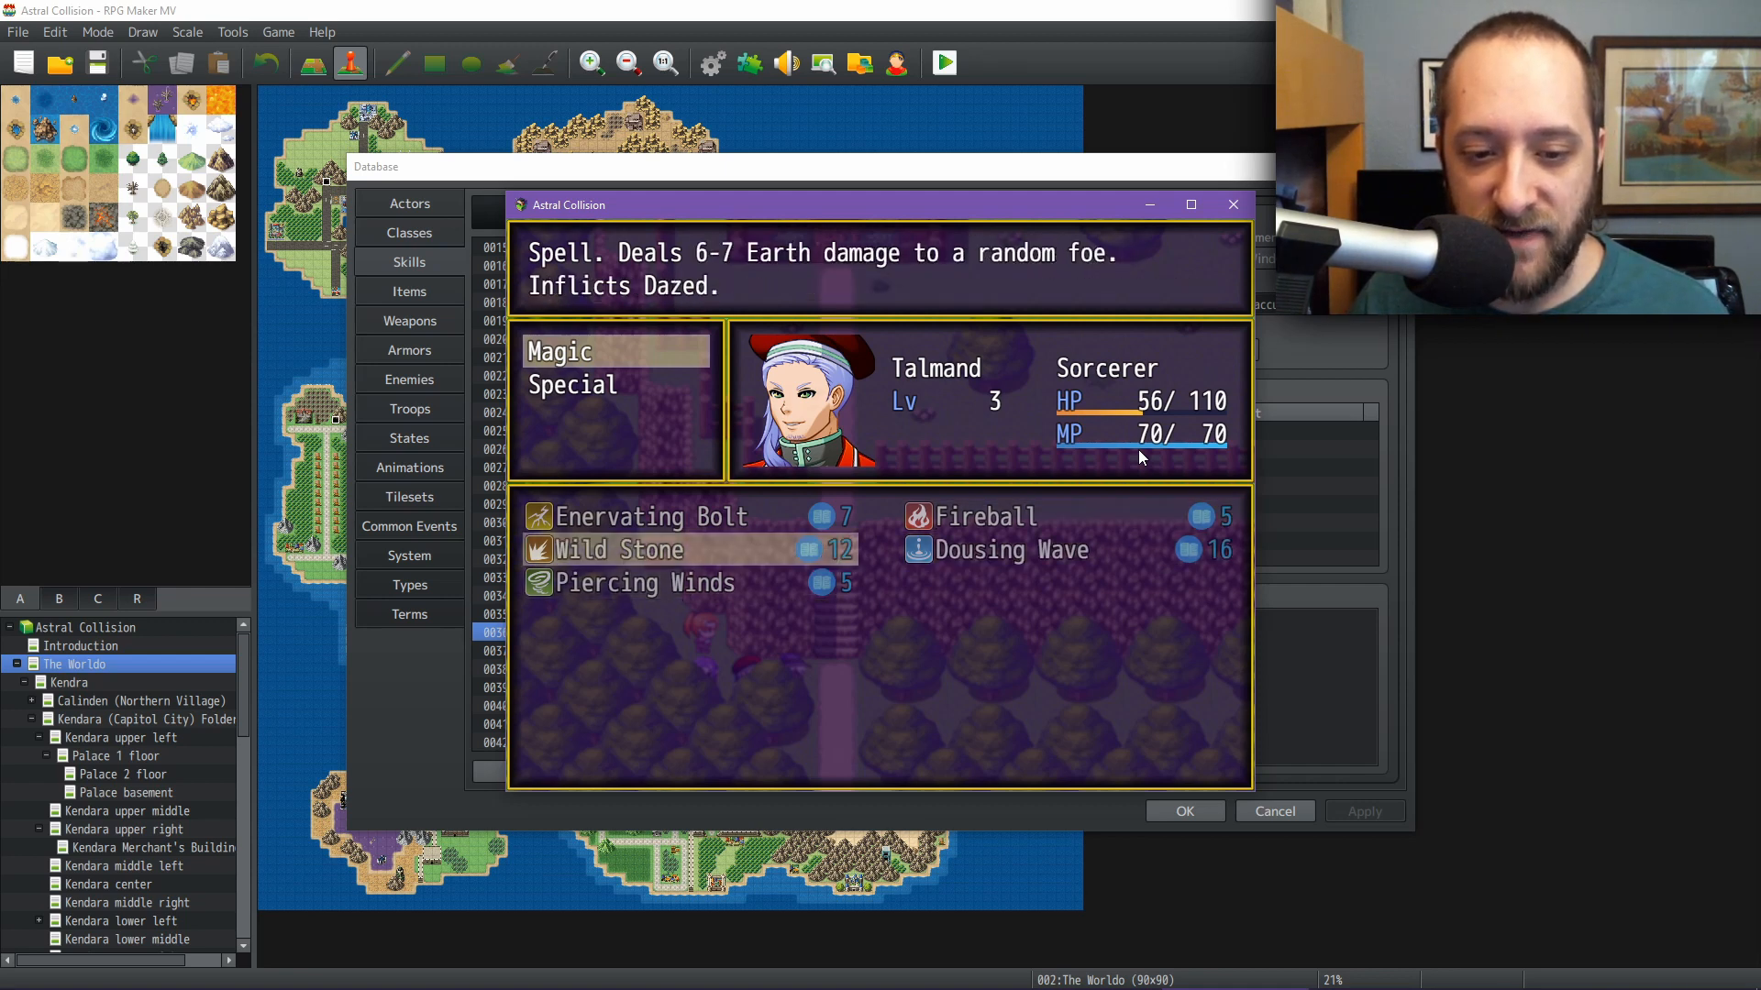
key(Right)
key(Up)
key(Escape)
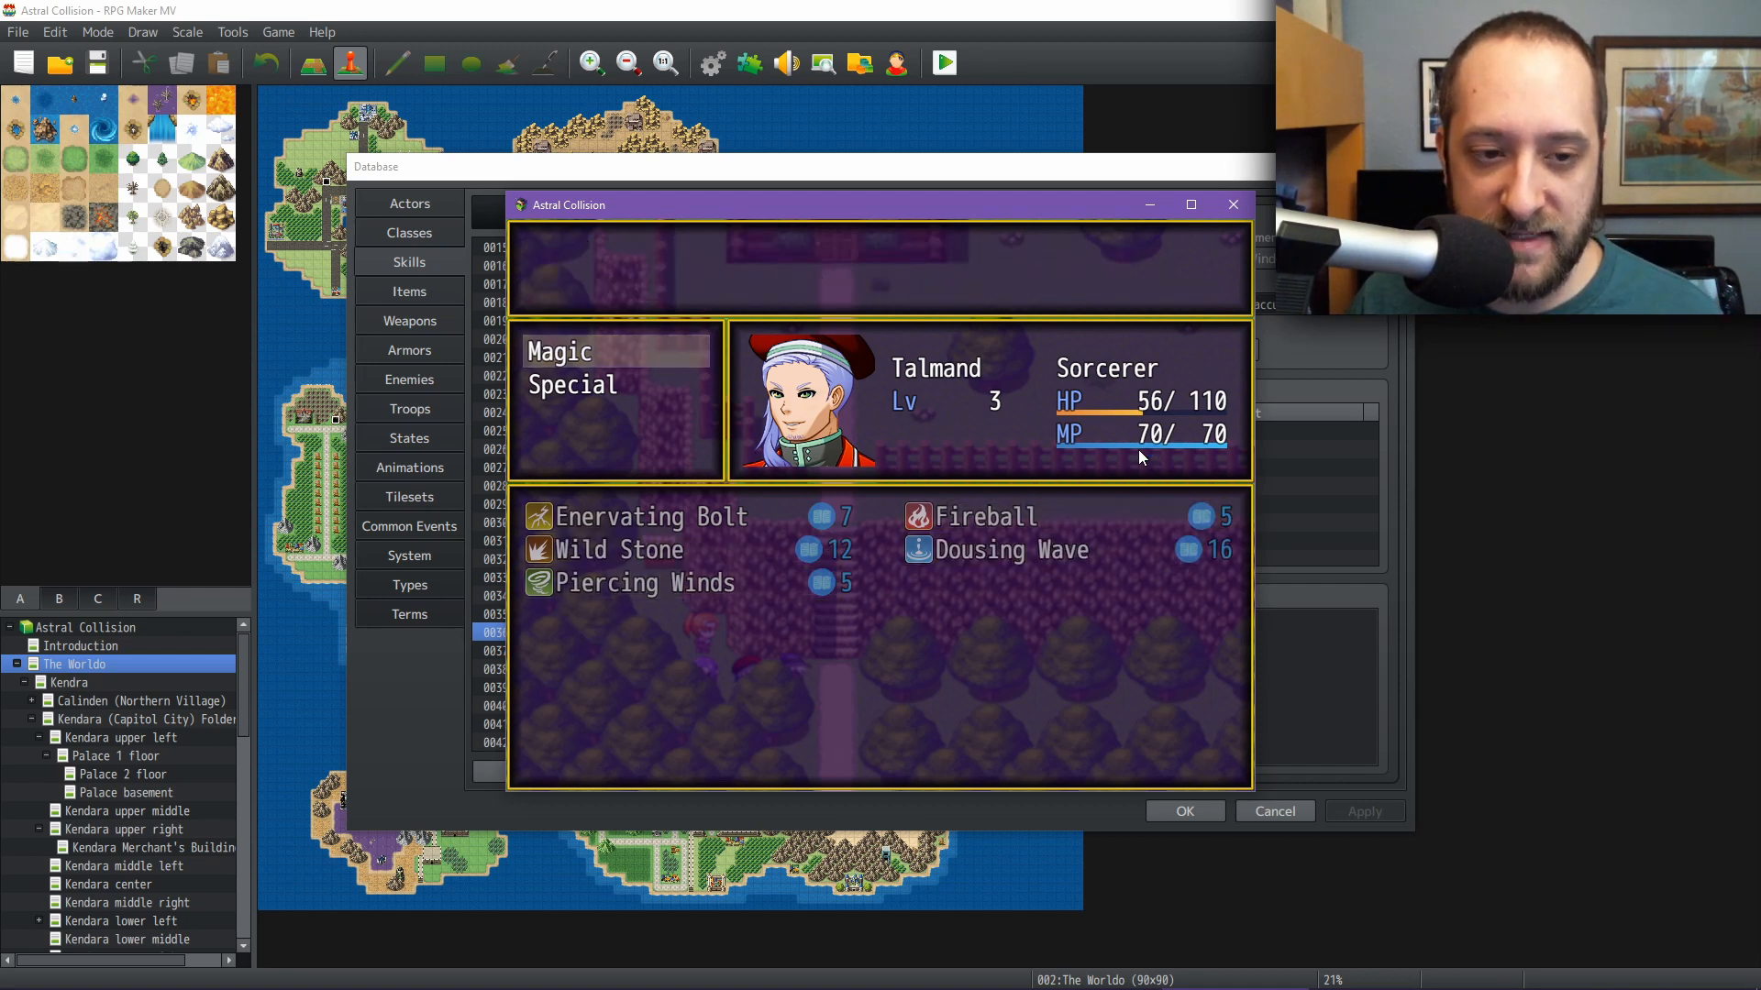
key(Escape)
key(Escape)
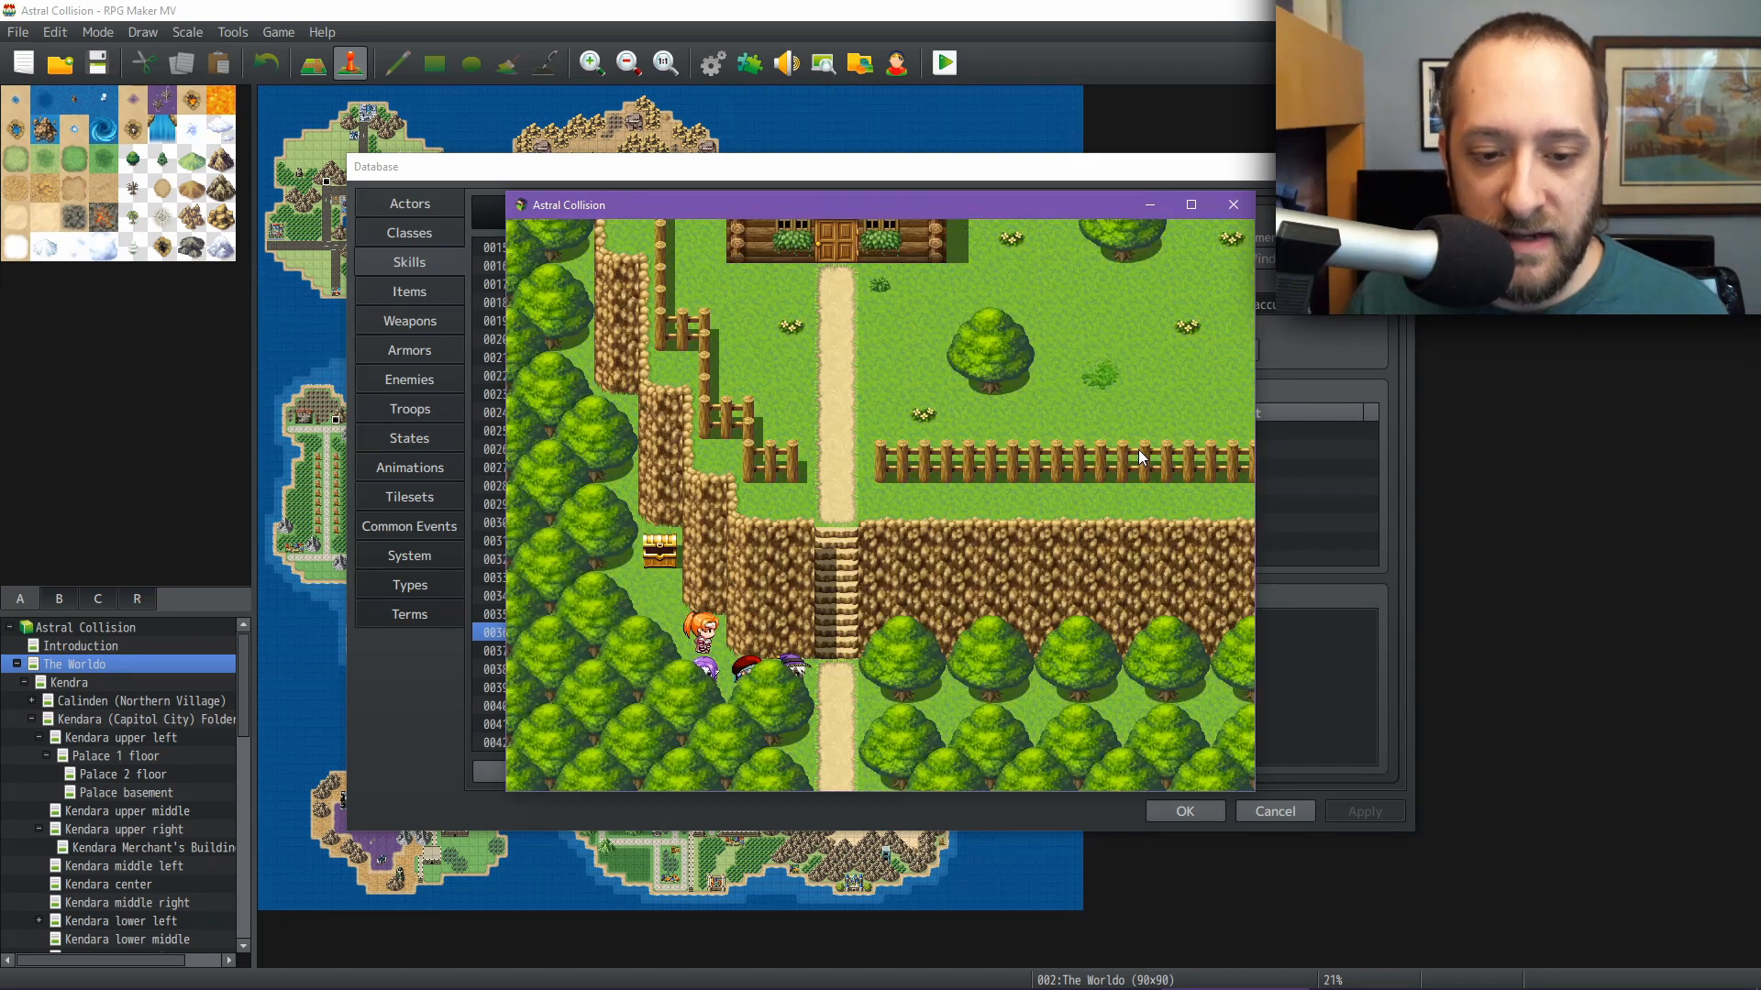
Walk up the stairs and path into Kazden's House and approach the healer's counter
key(Up)
key(Up)
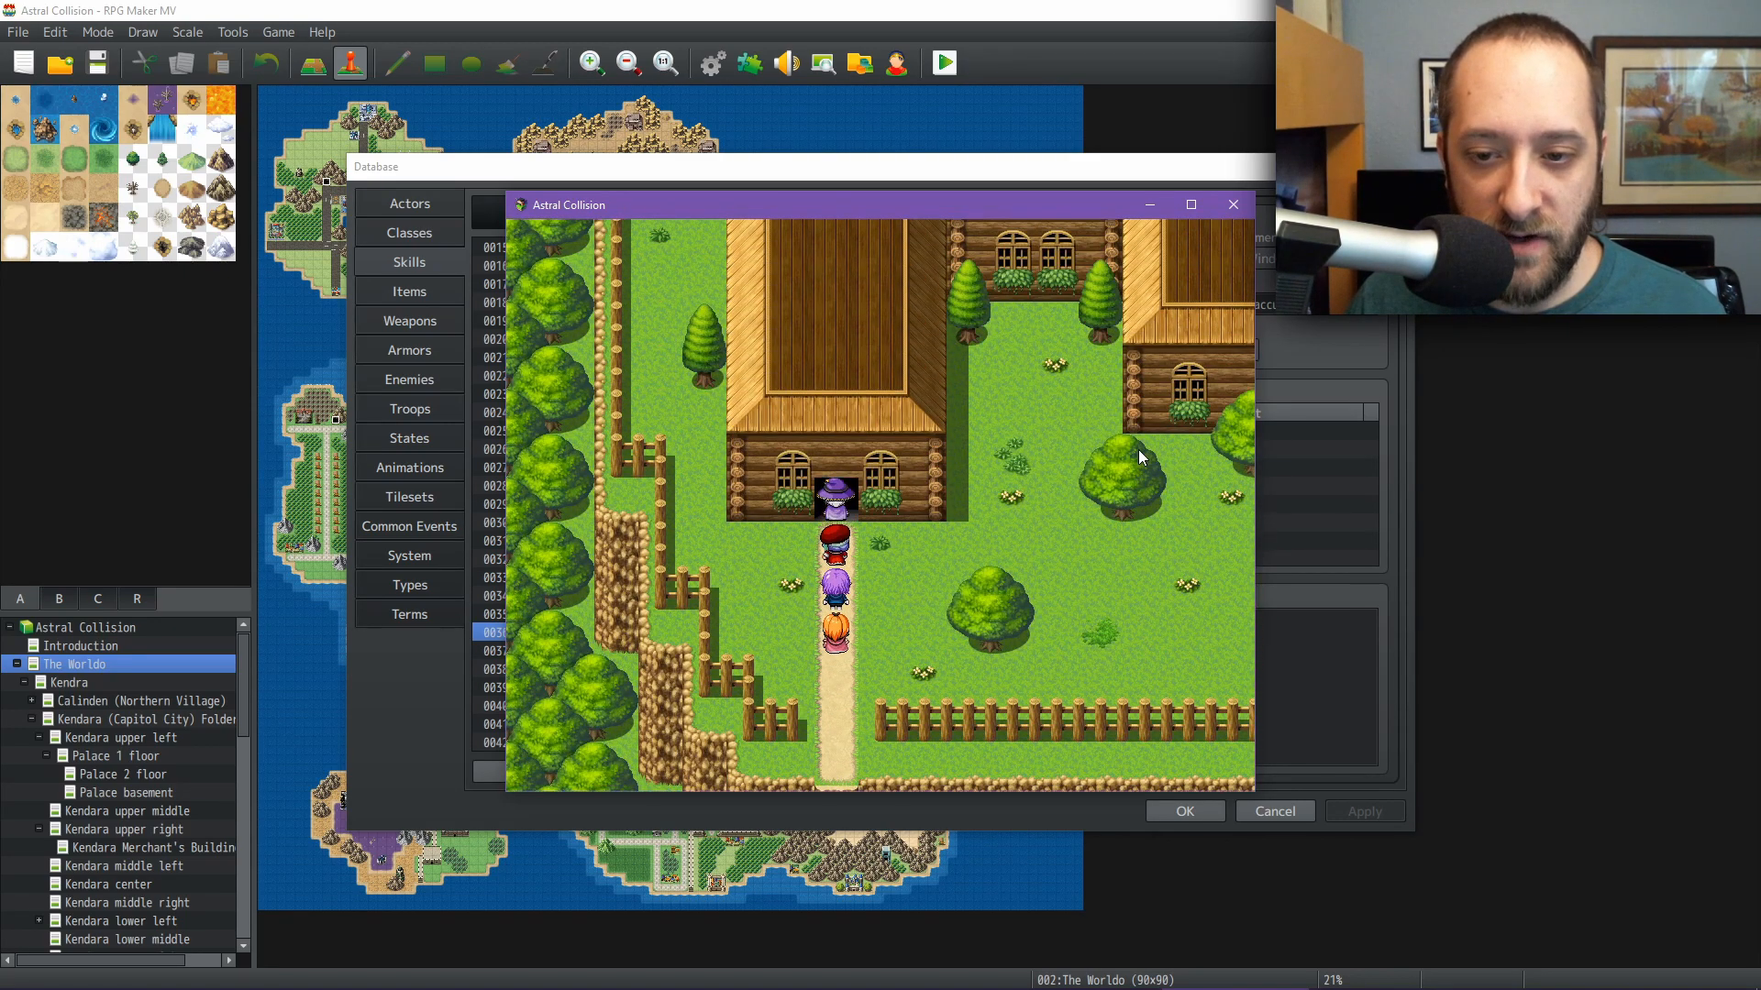
key(Up)
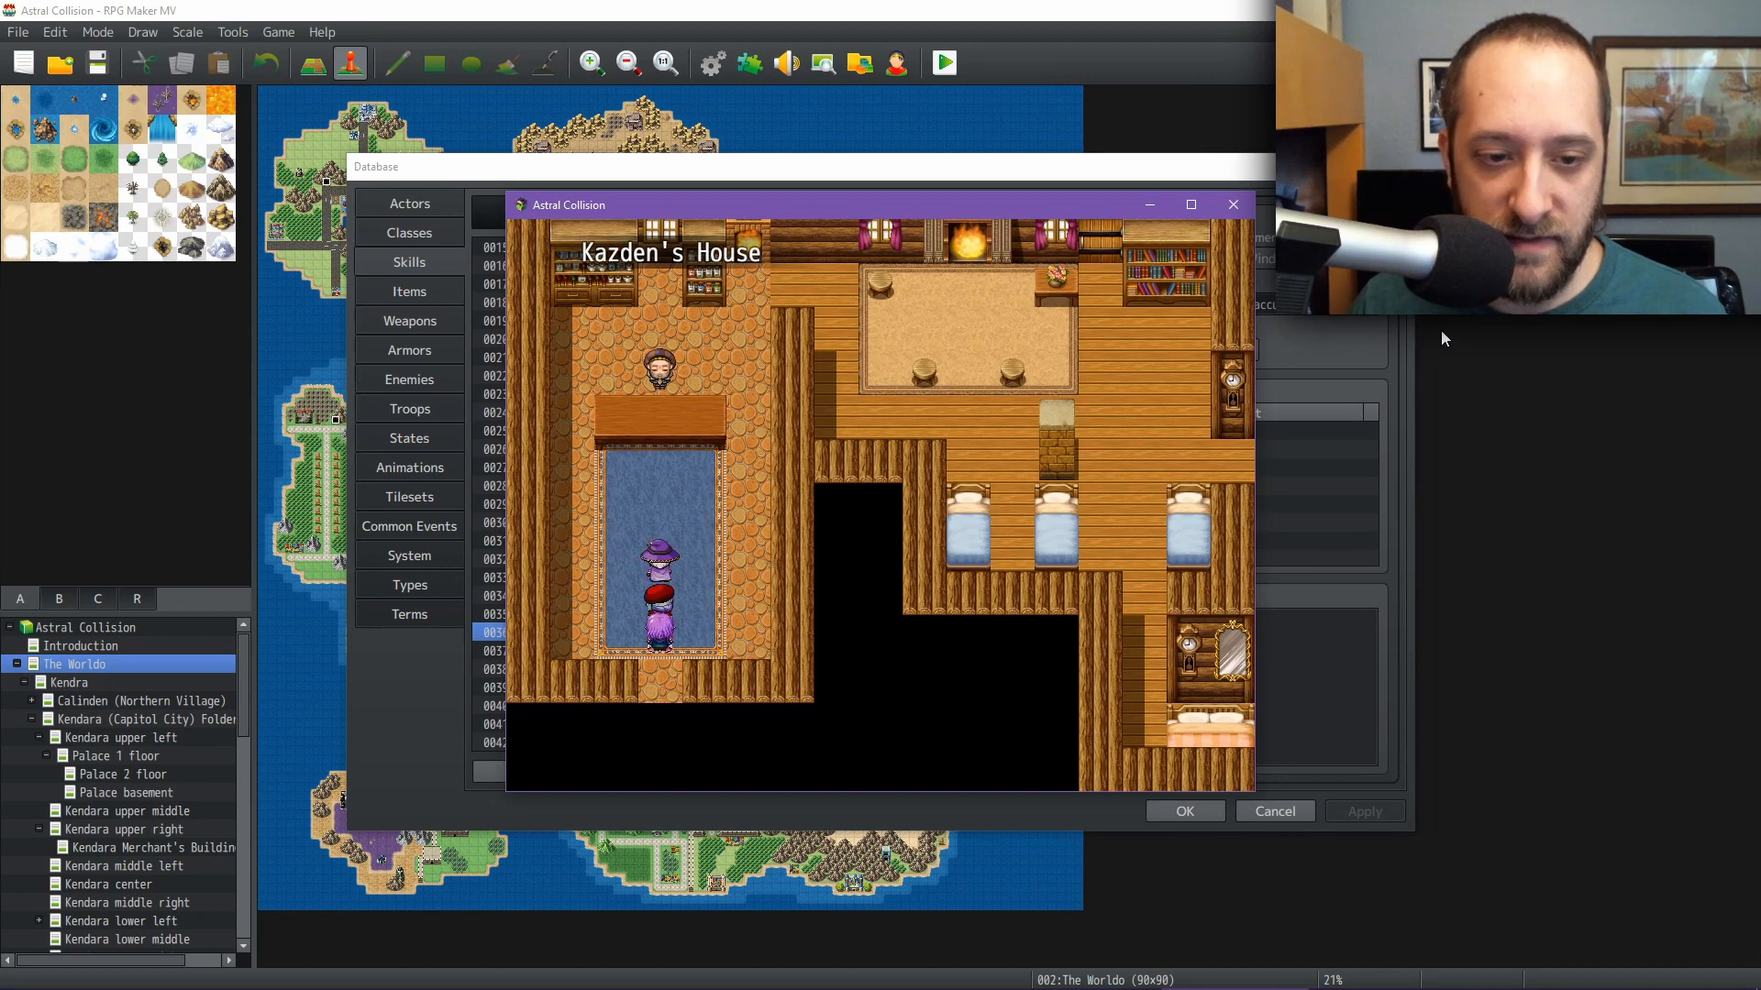
Talk to Kazden the Healer, ask for healing, and reopen his conversation choices
key(Return)
key(Return)
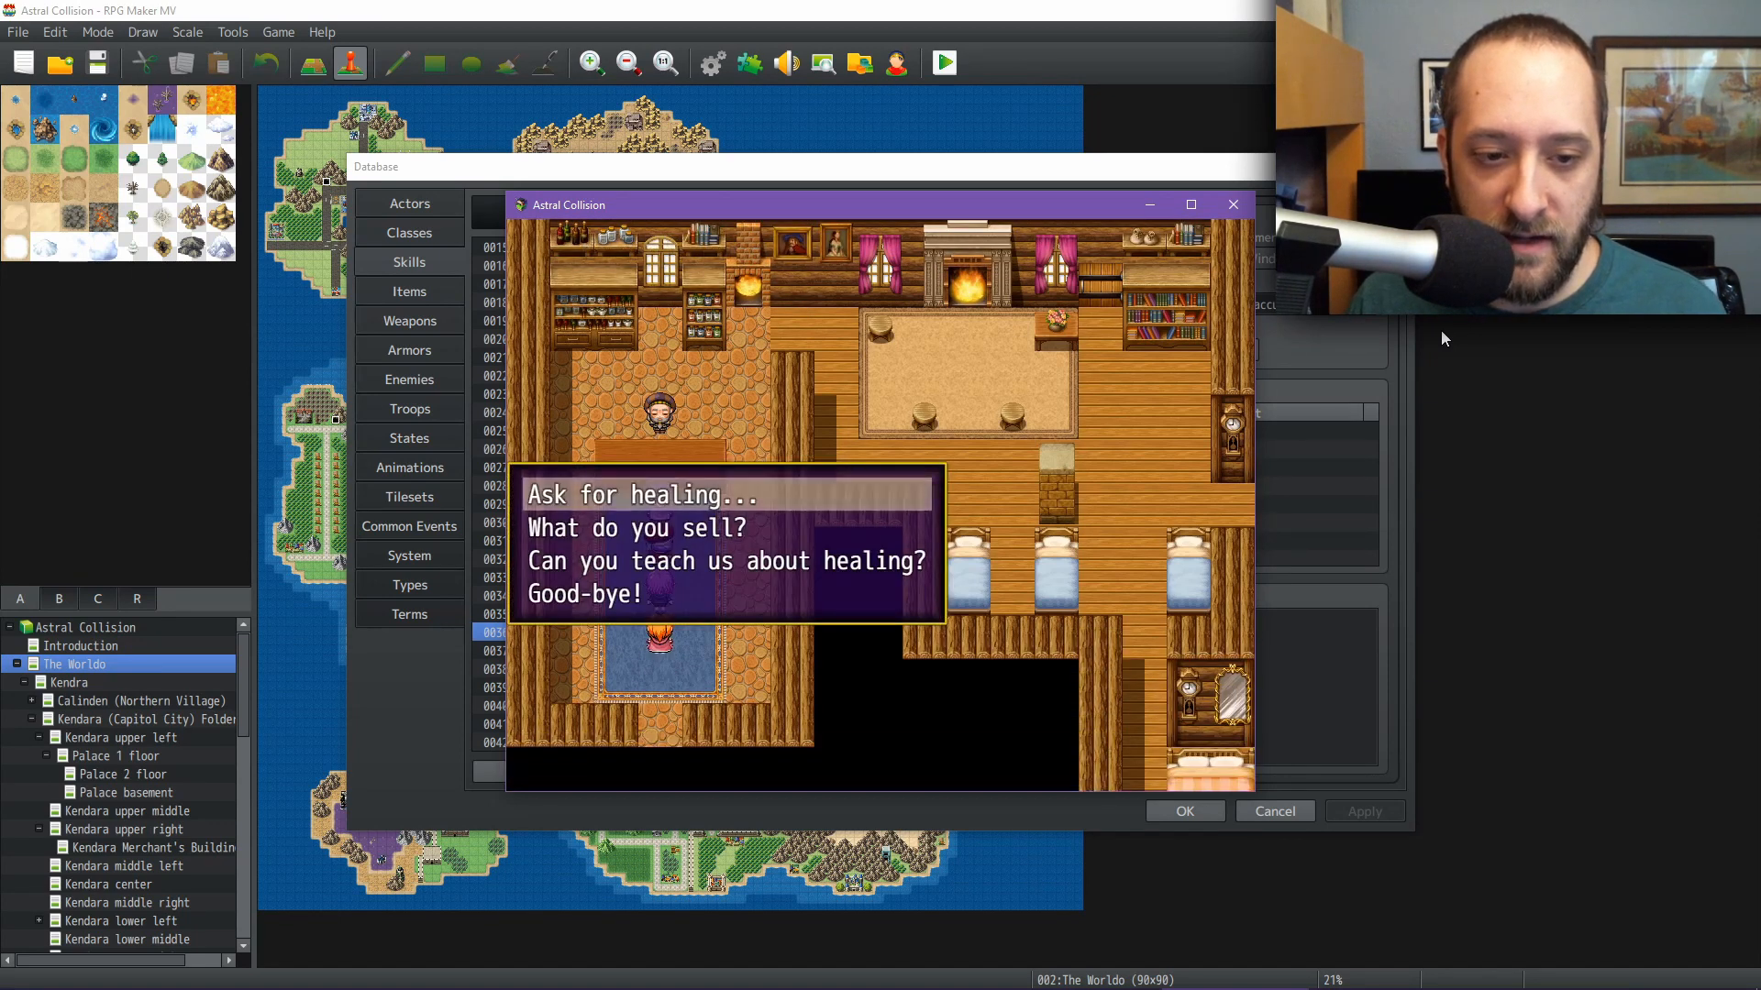
key(Return)
key(Return)
key(Return)
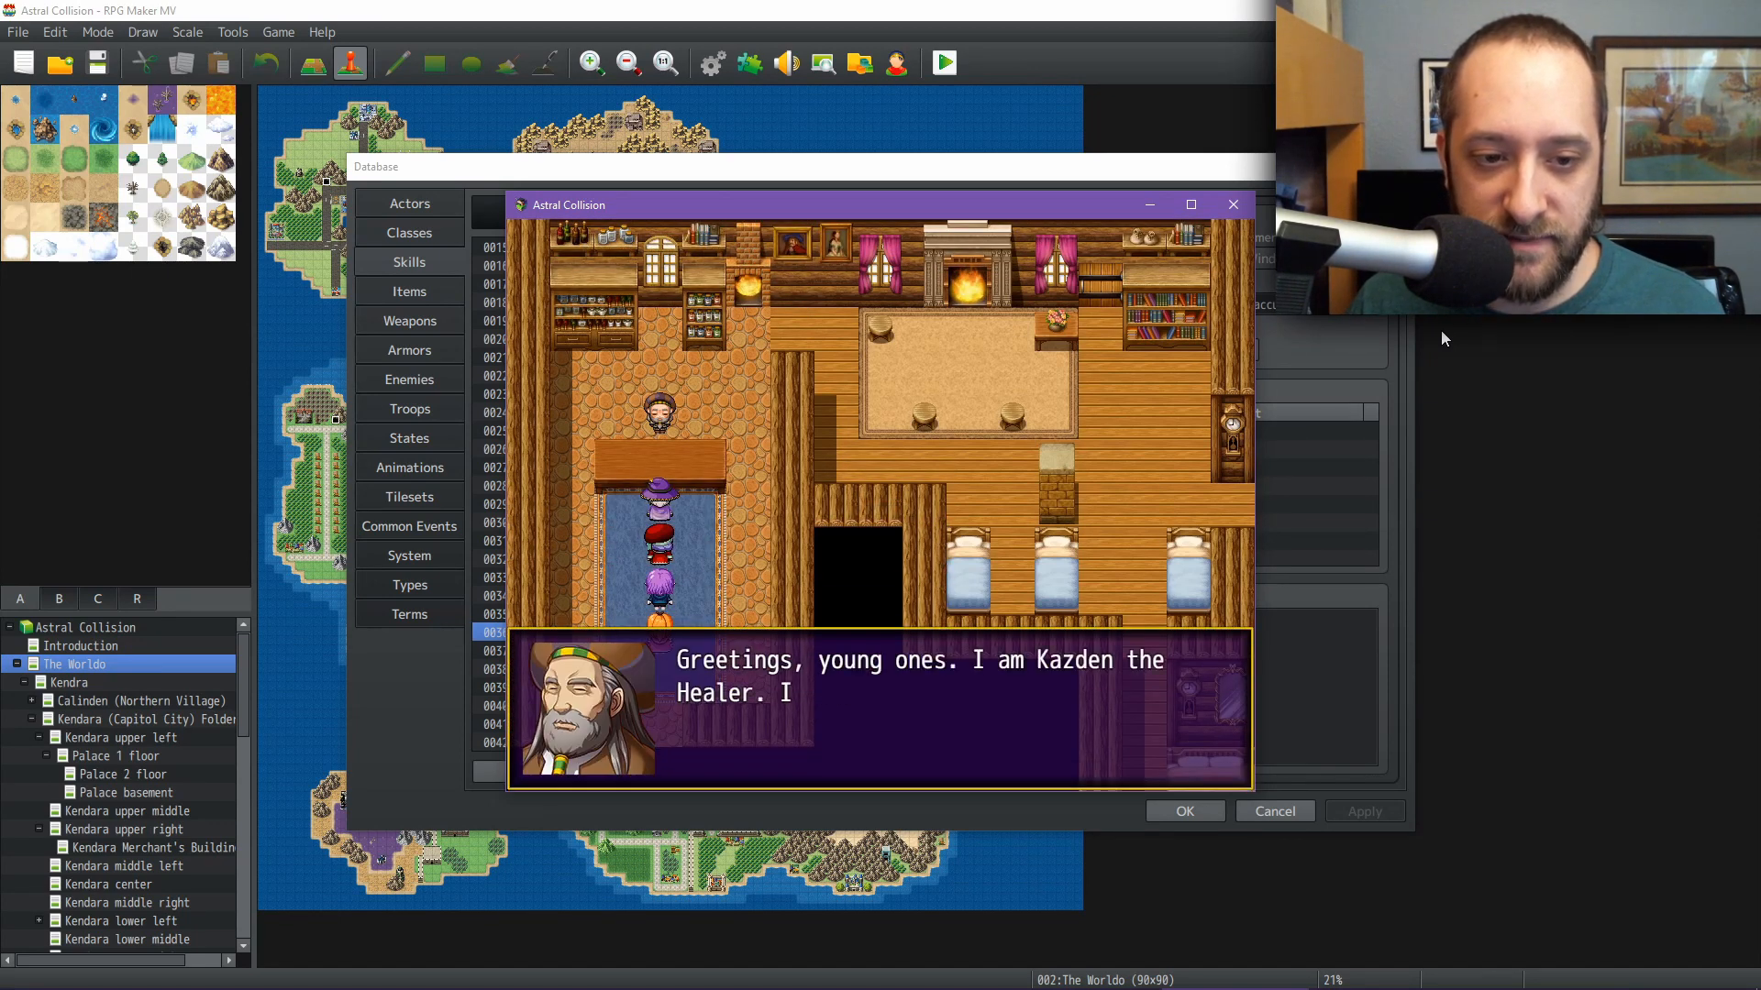
key(Return)
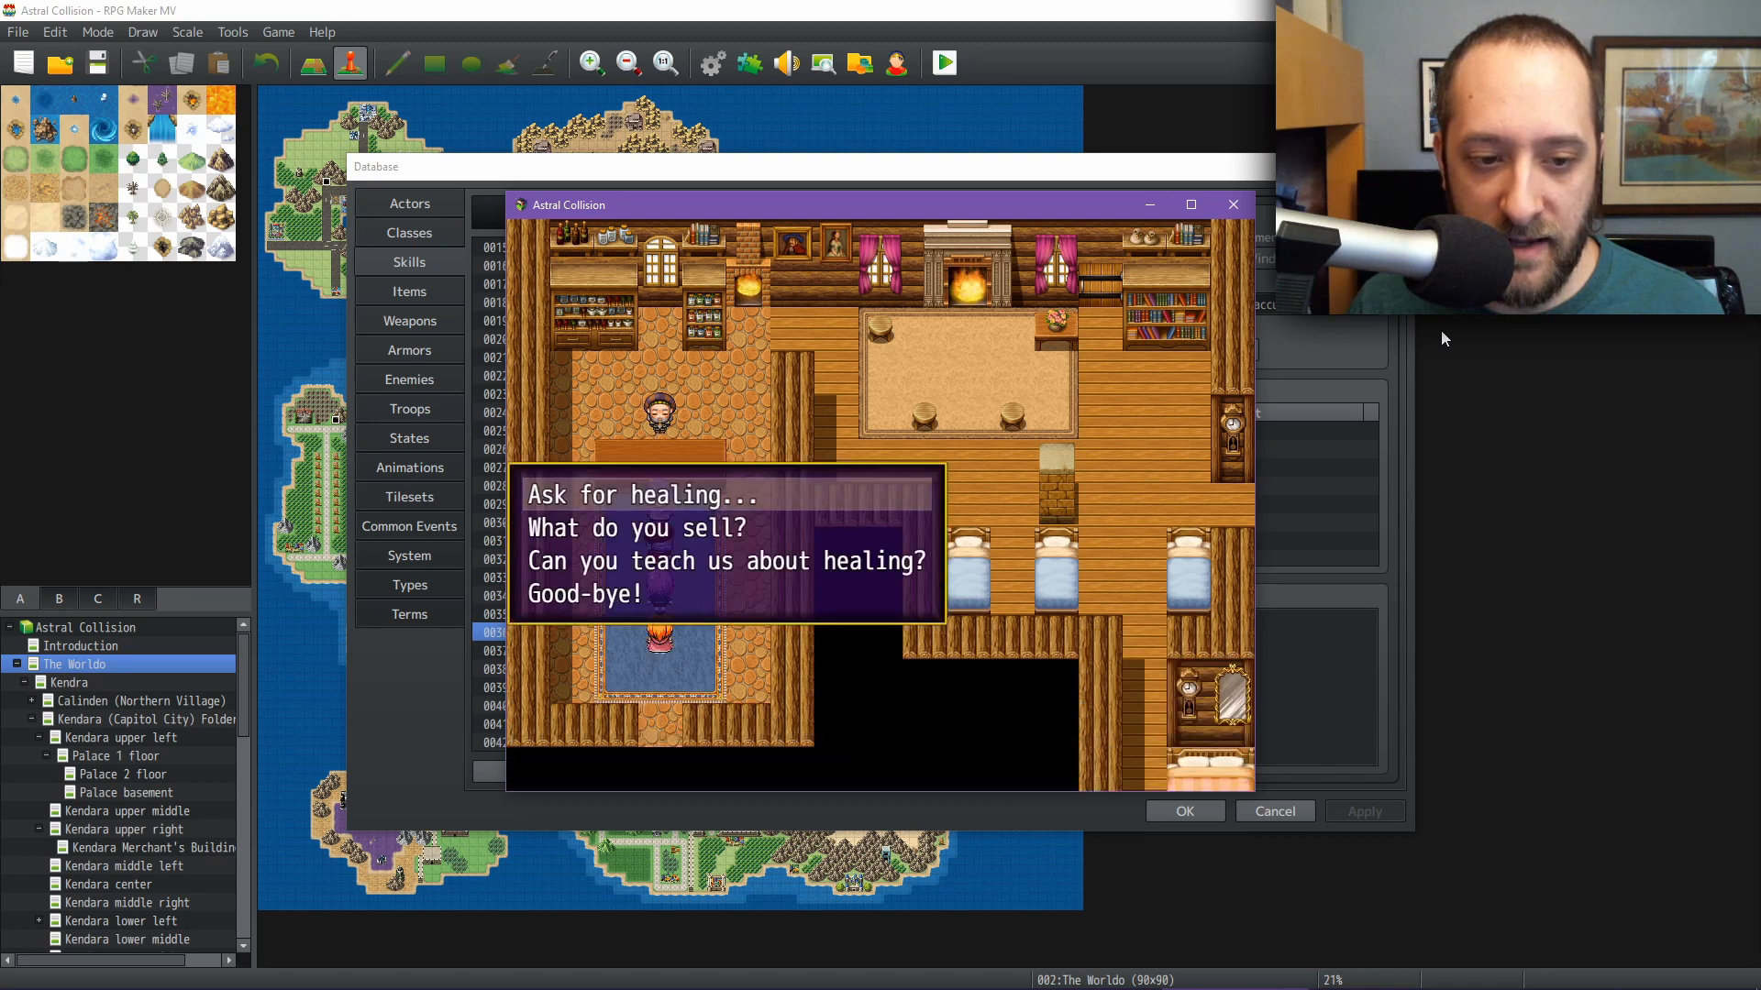
Ask Kazden to teach the party about healing and go through his dialogue to obtain the skill set
key(Down)
key(Down)
key(Return)
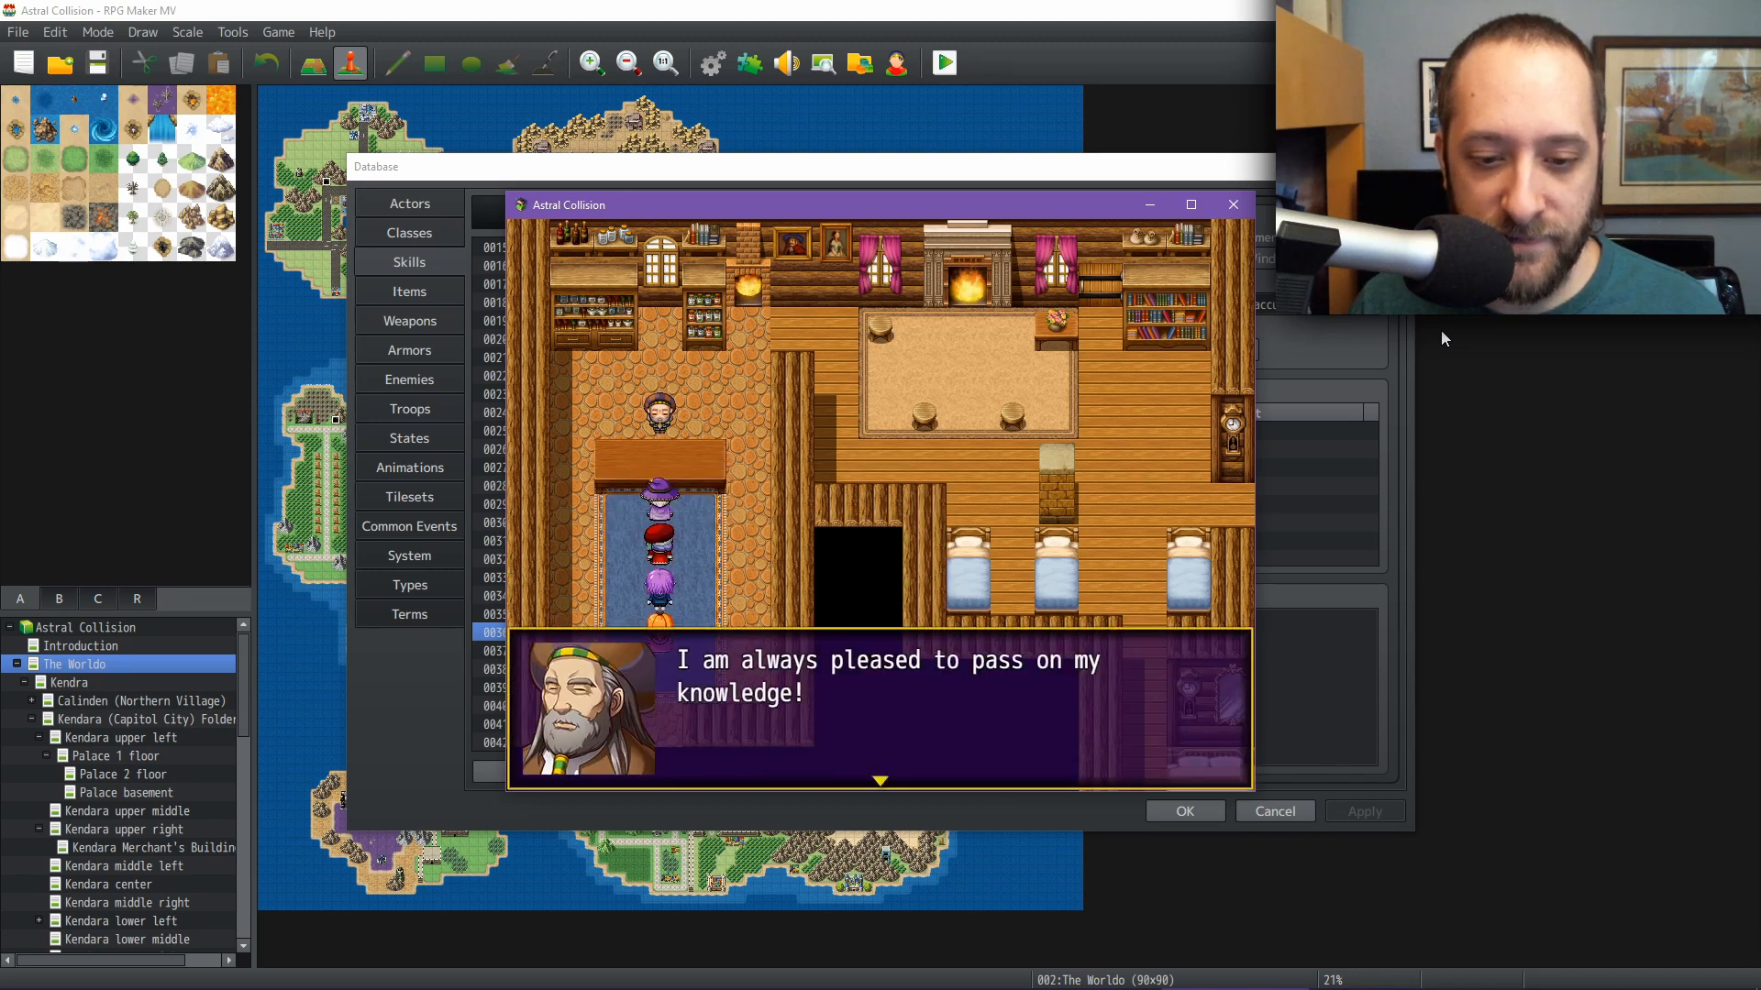
key(Return)
key(Return)
View Lady Isabella's equipment and the skill sets available for her Skill Set slot
key(Escape)
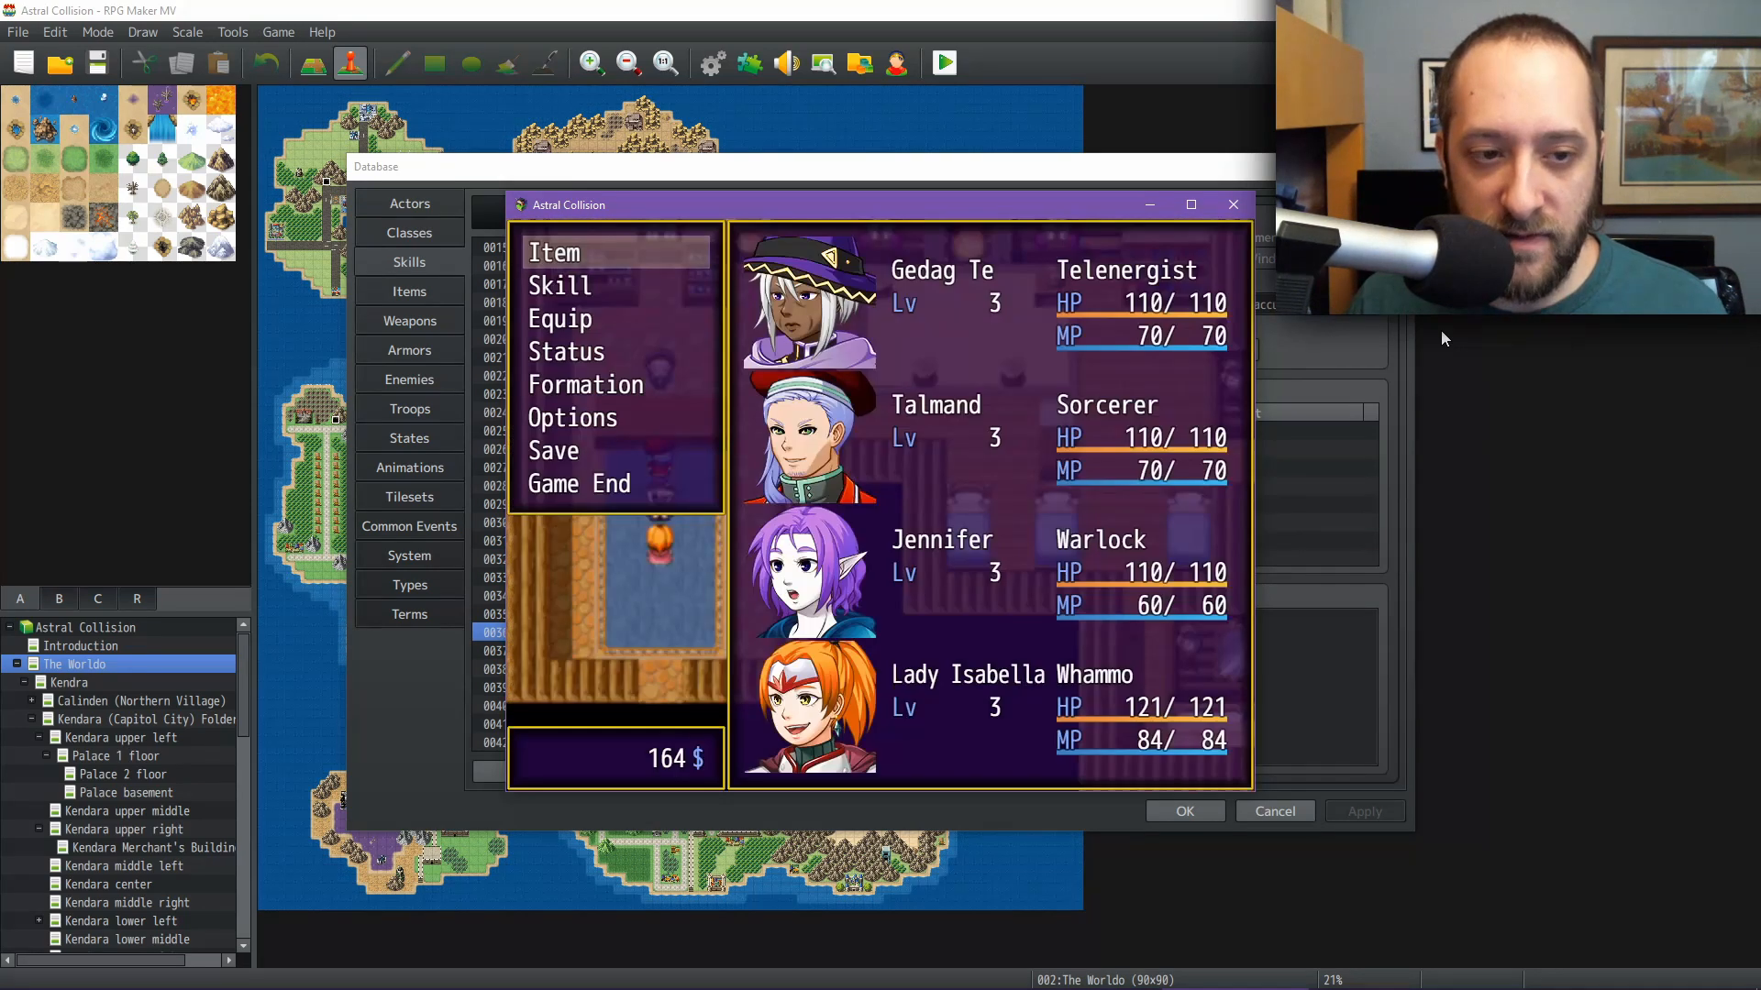
key(Down)
key(Down)
key(Return)
key(Down)
key(Down)
key(Return)
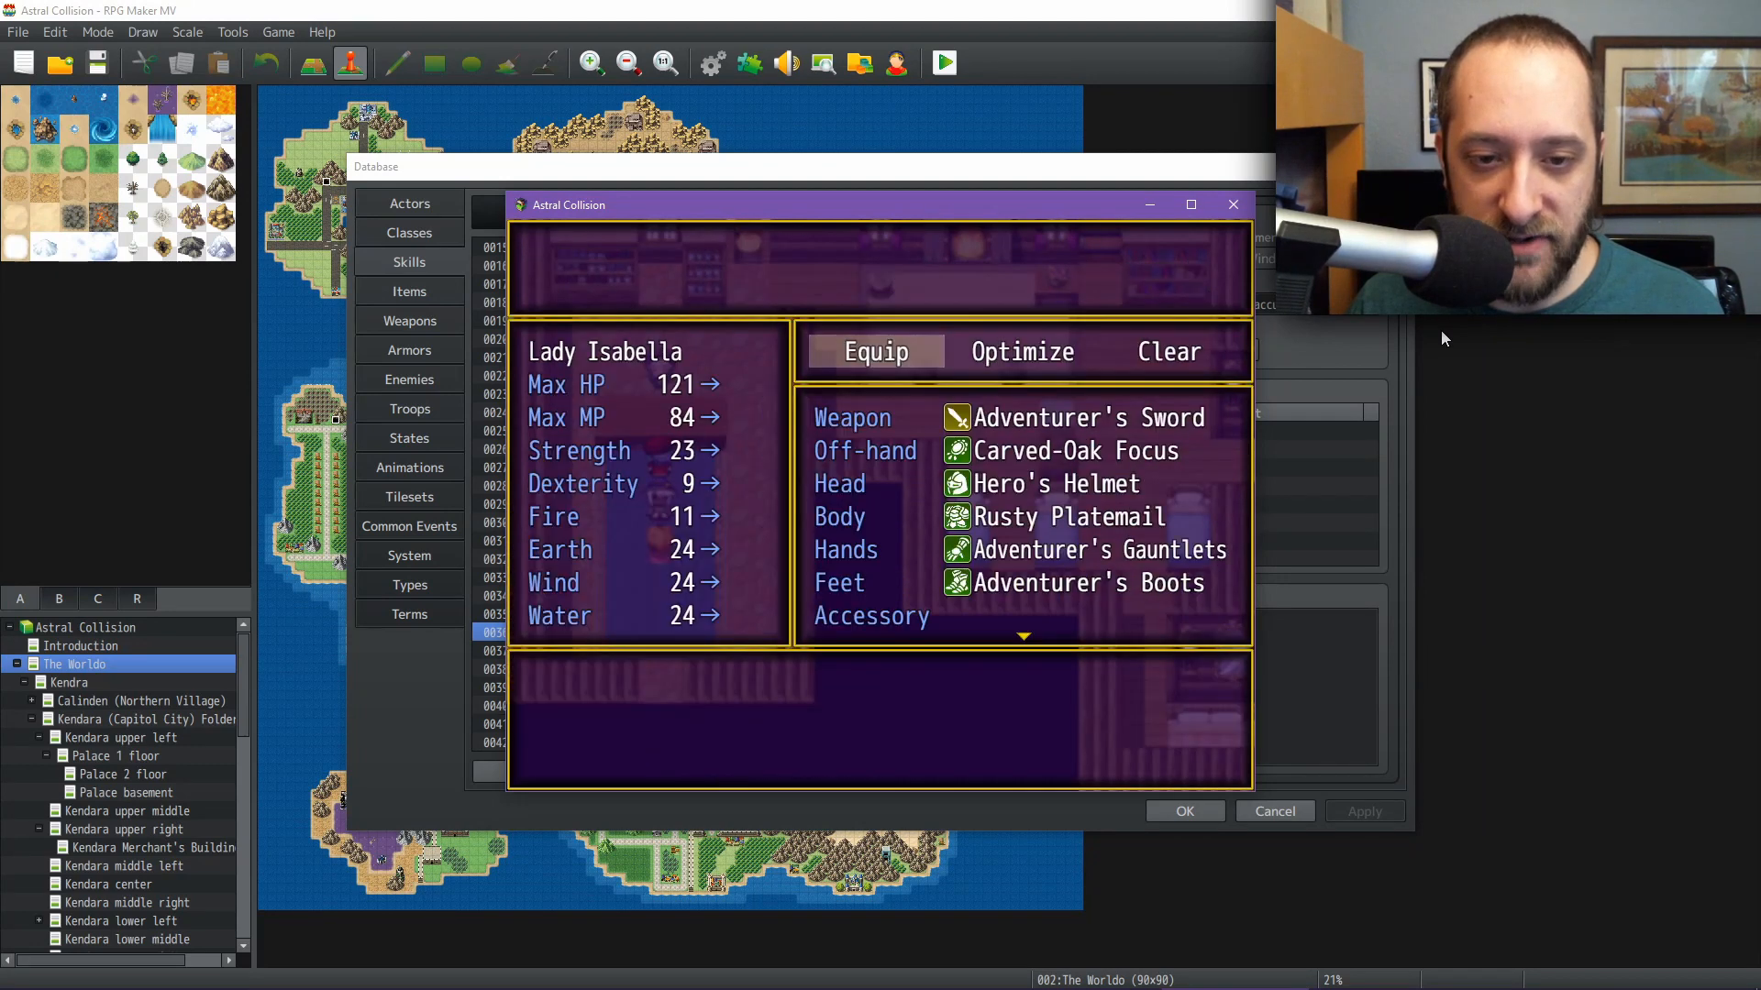
key(Return)
key(Up)
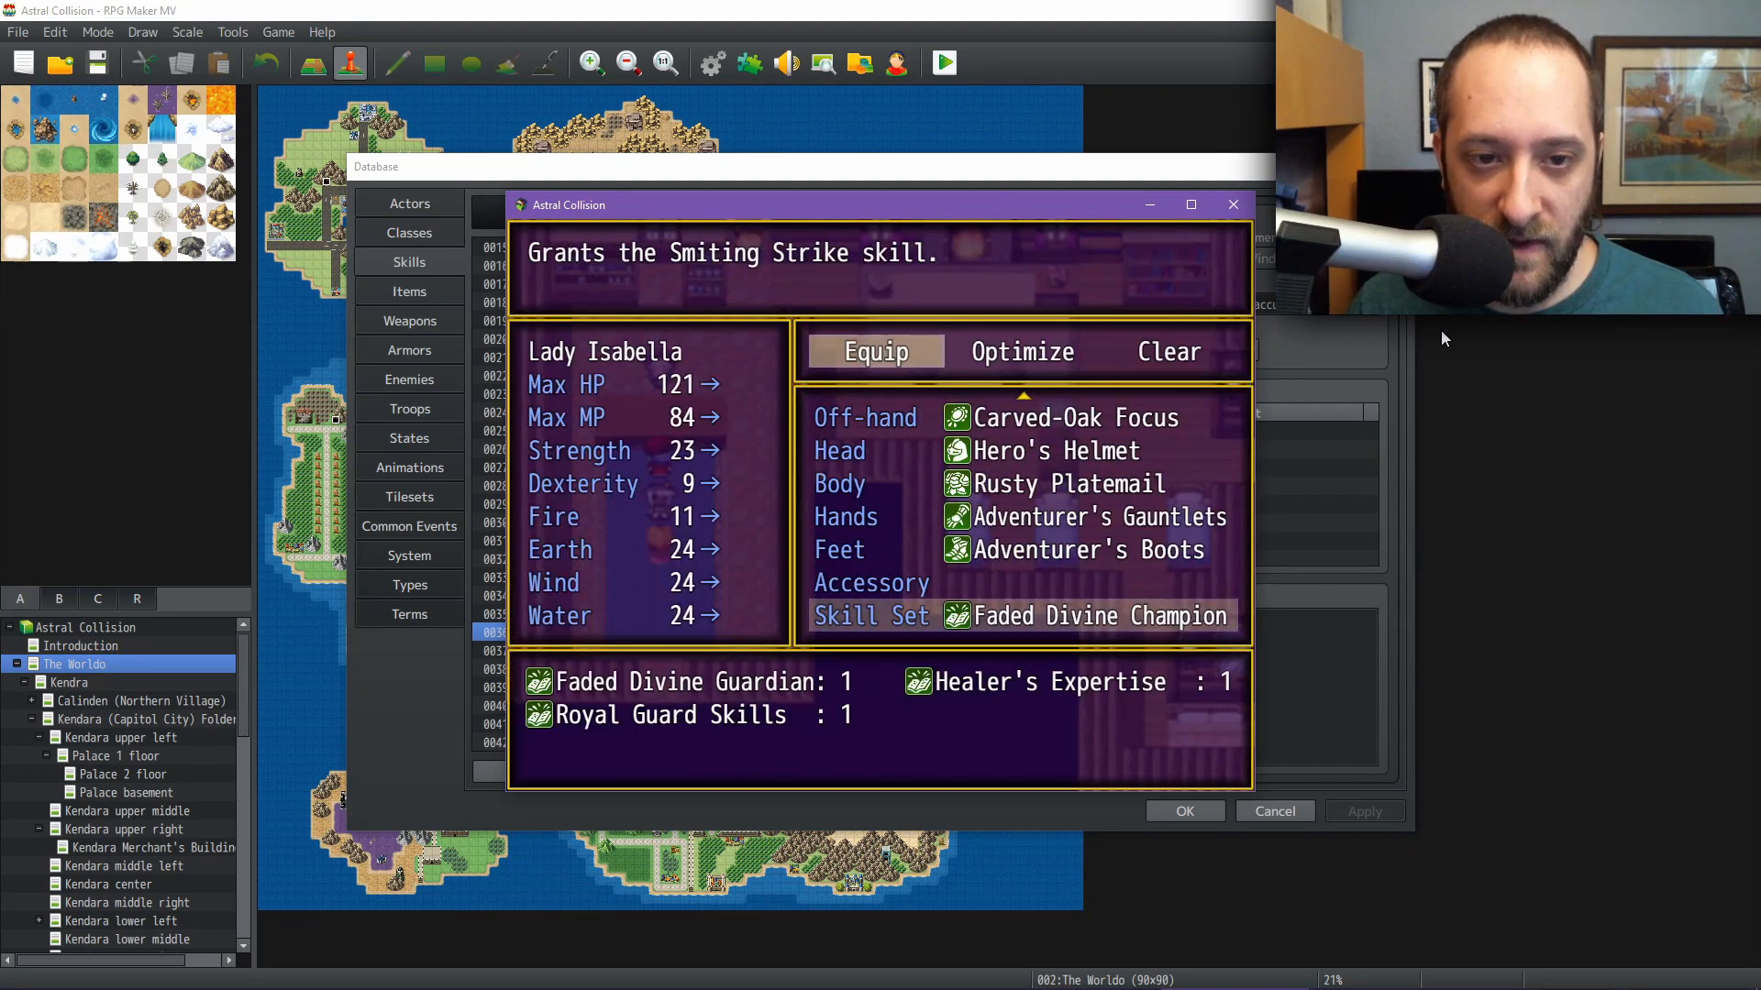
key(Escape)
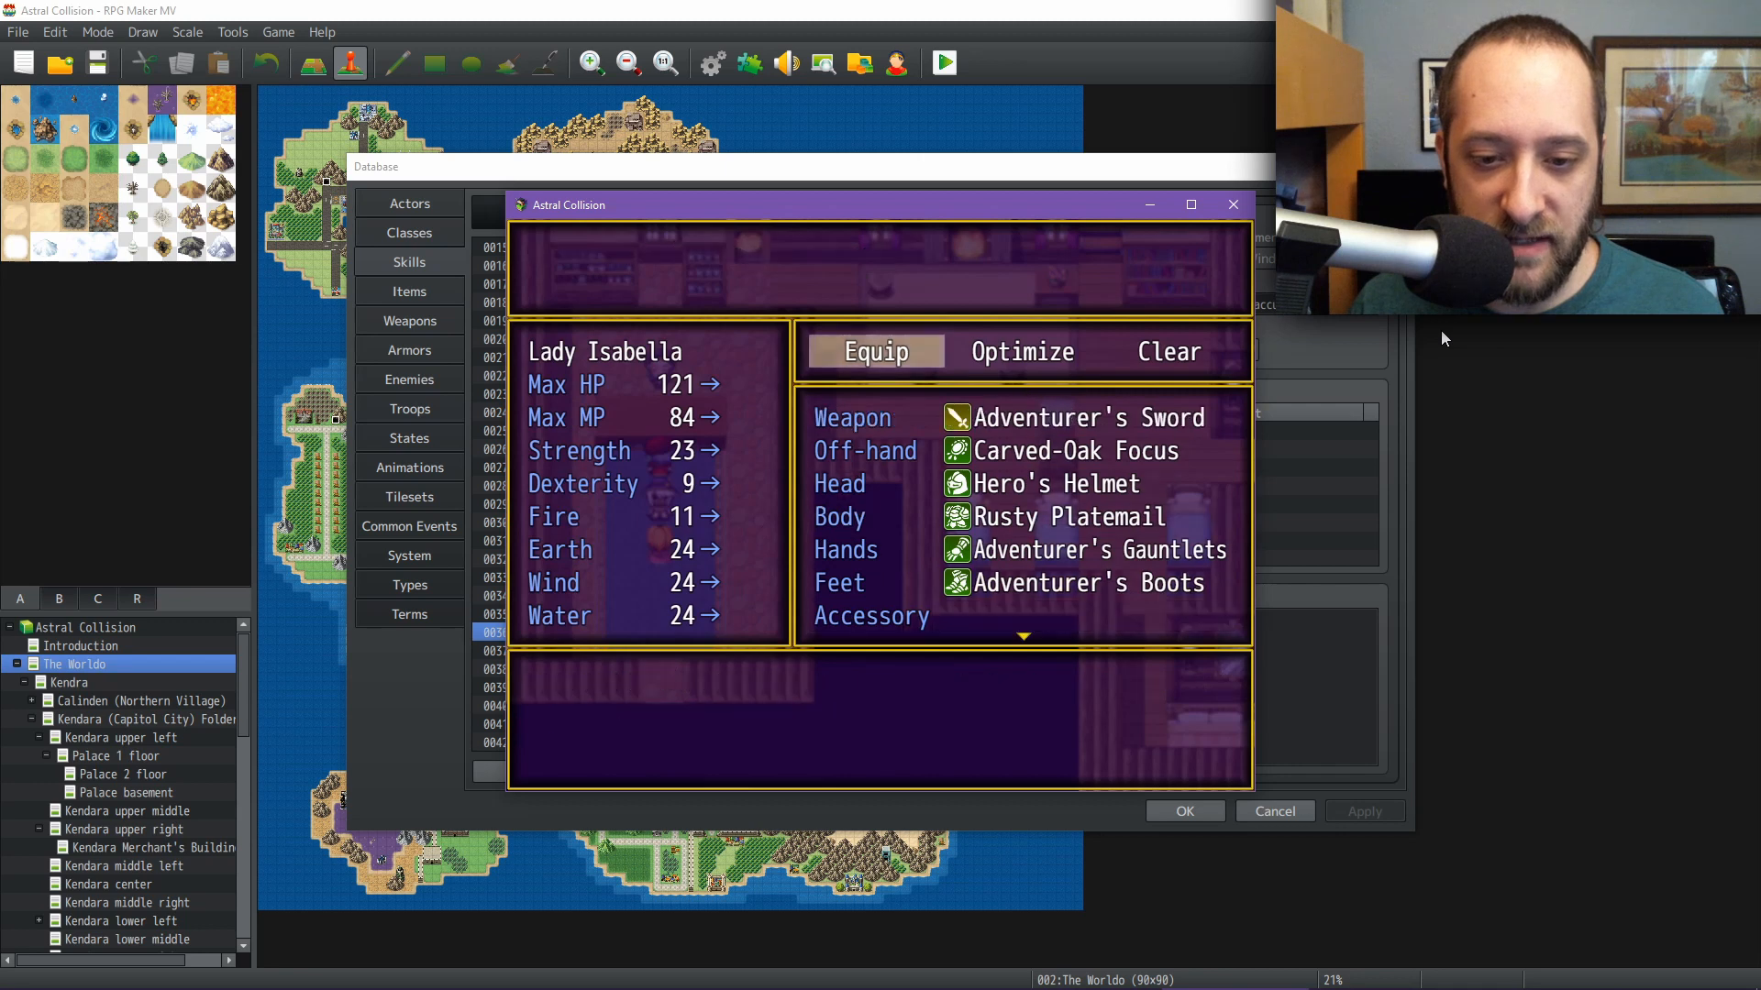
Replace Jennifer's Faded Divine Mercy skill set with Healer's Expertise and return to the party menu
key(w)
key(Return)
key(Up)
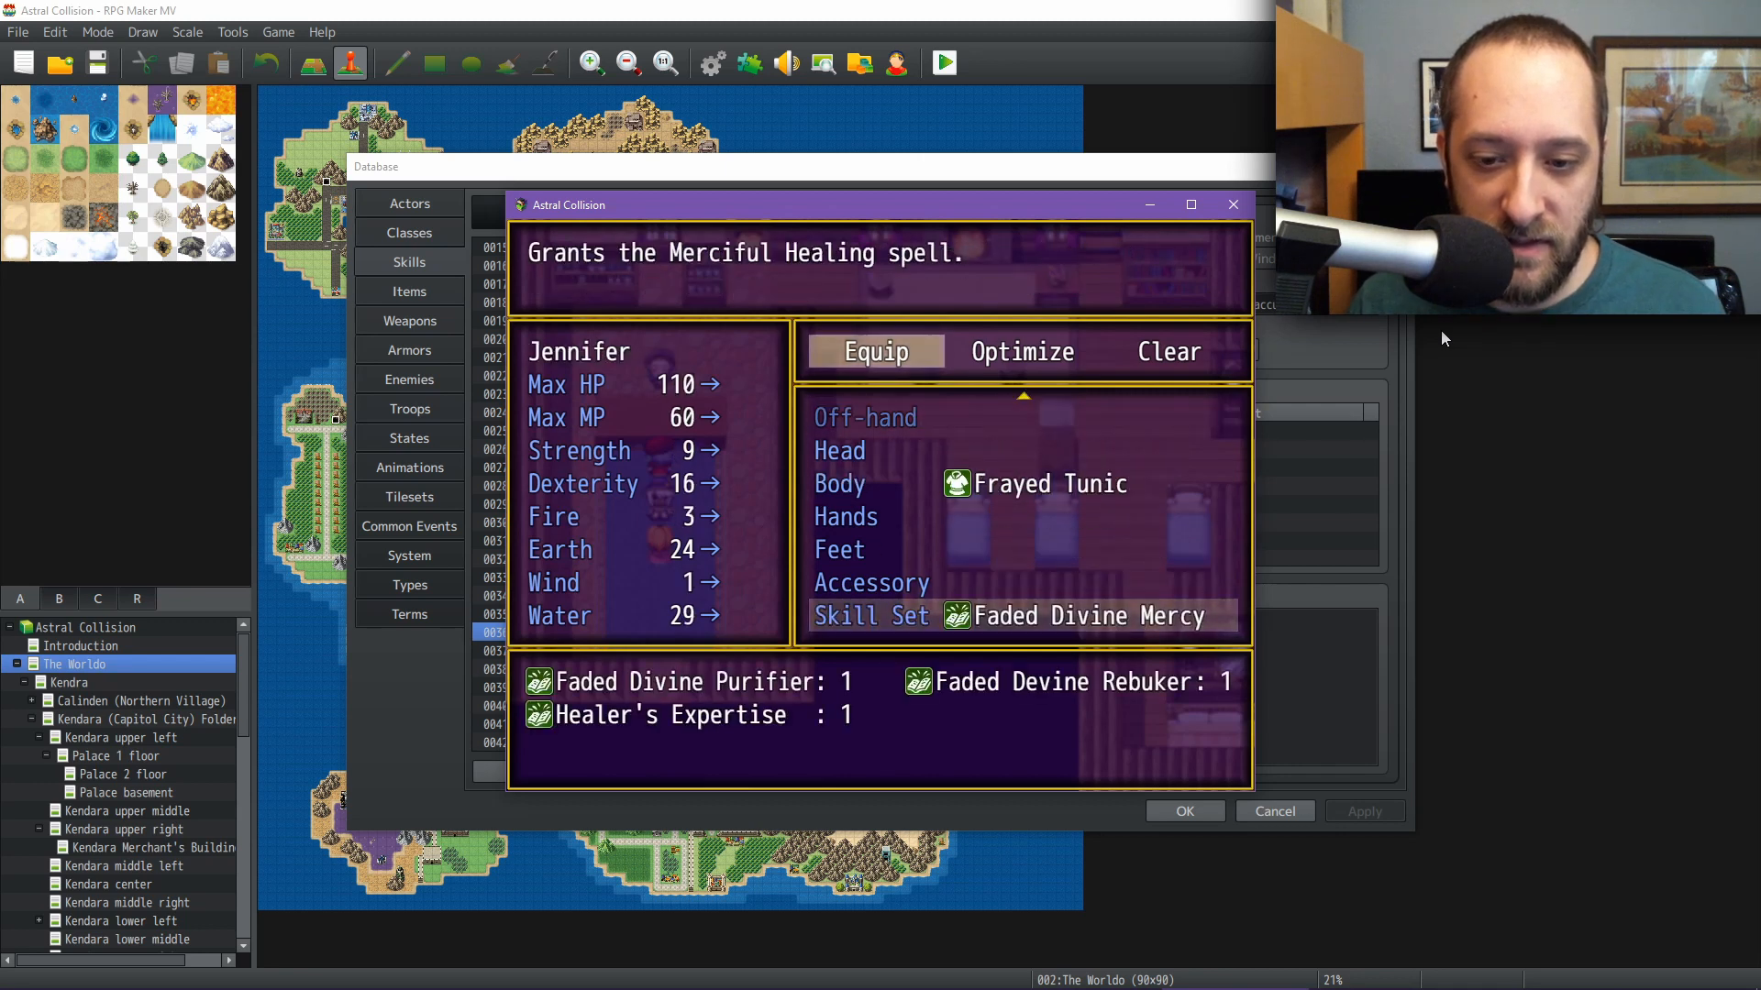
key(Return)
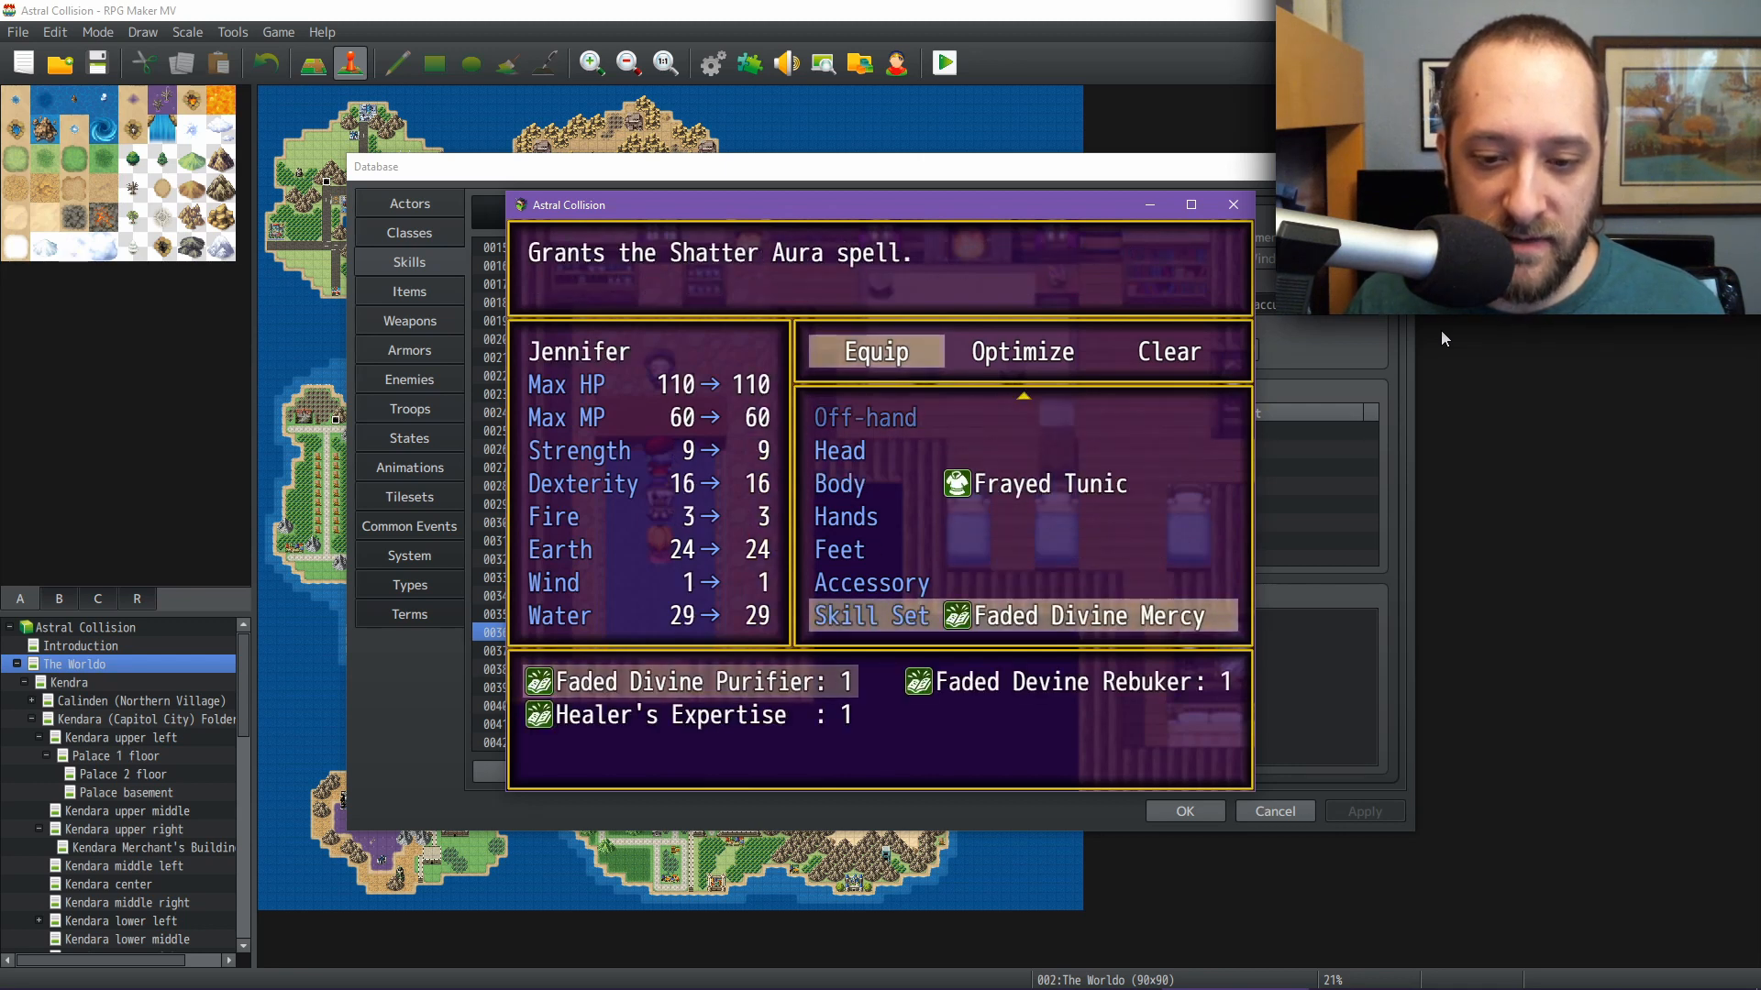
key(Down)
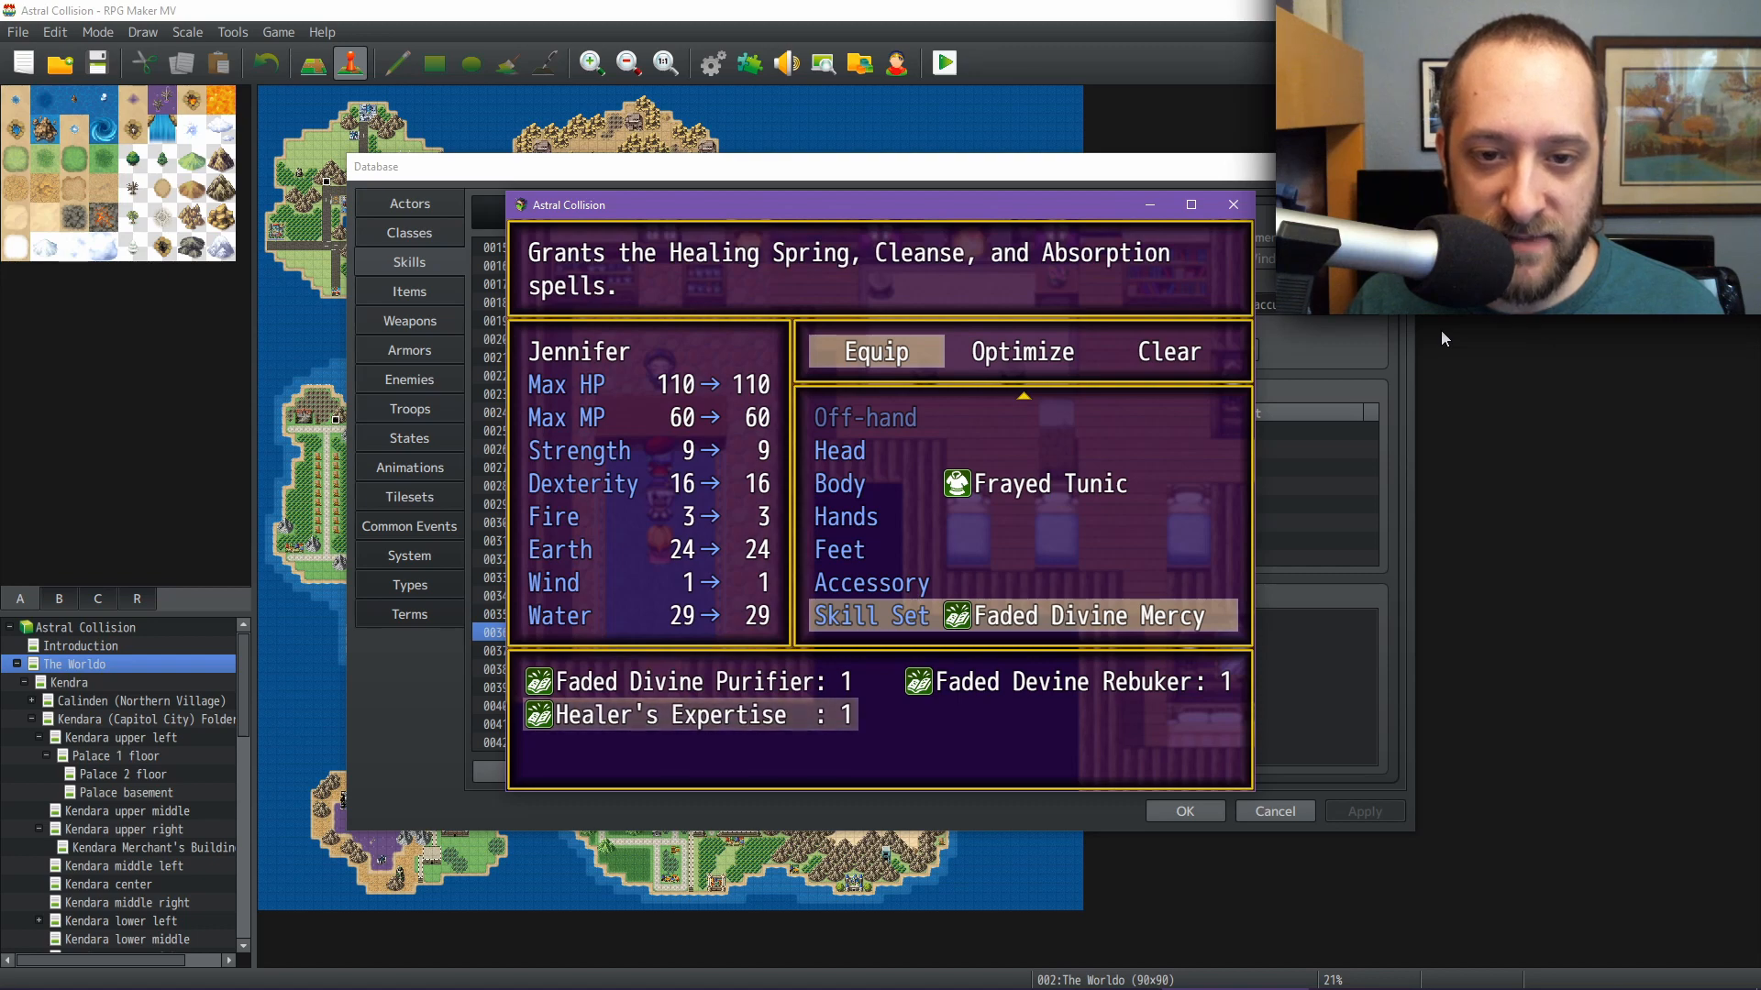
key(Return)
key(Escape)
key(Escape)
key(Escape)
key(Escape)
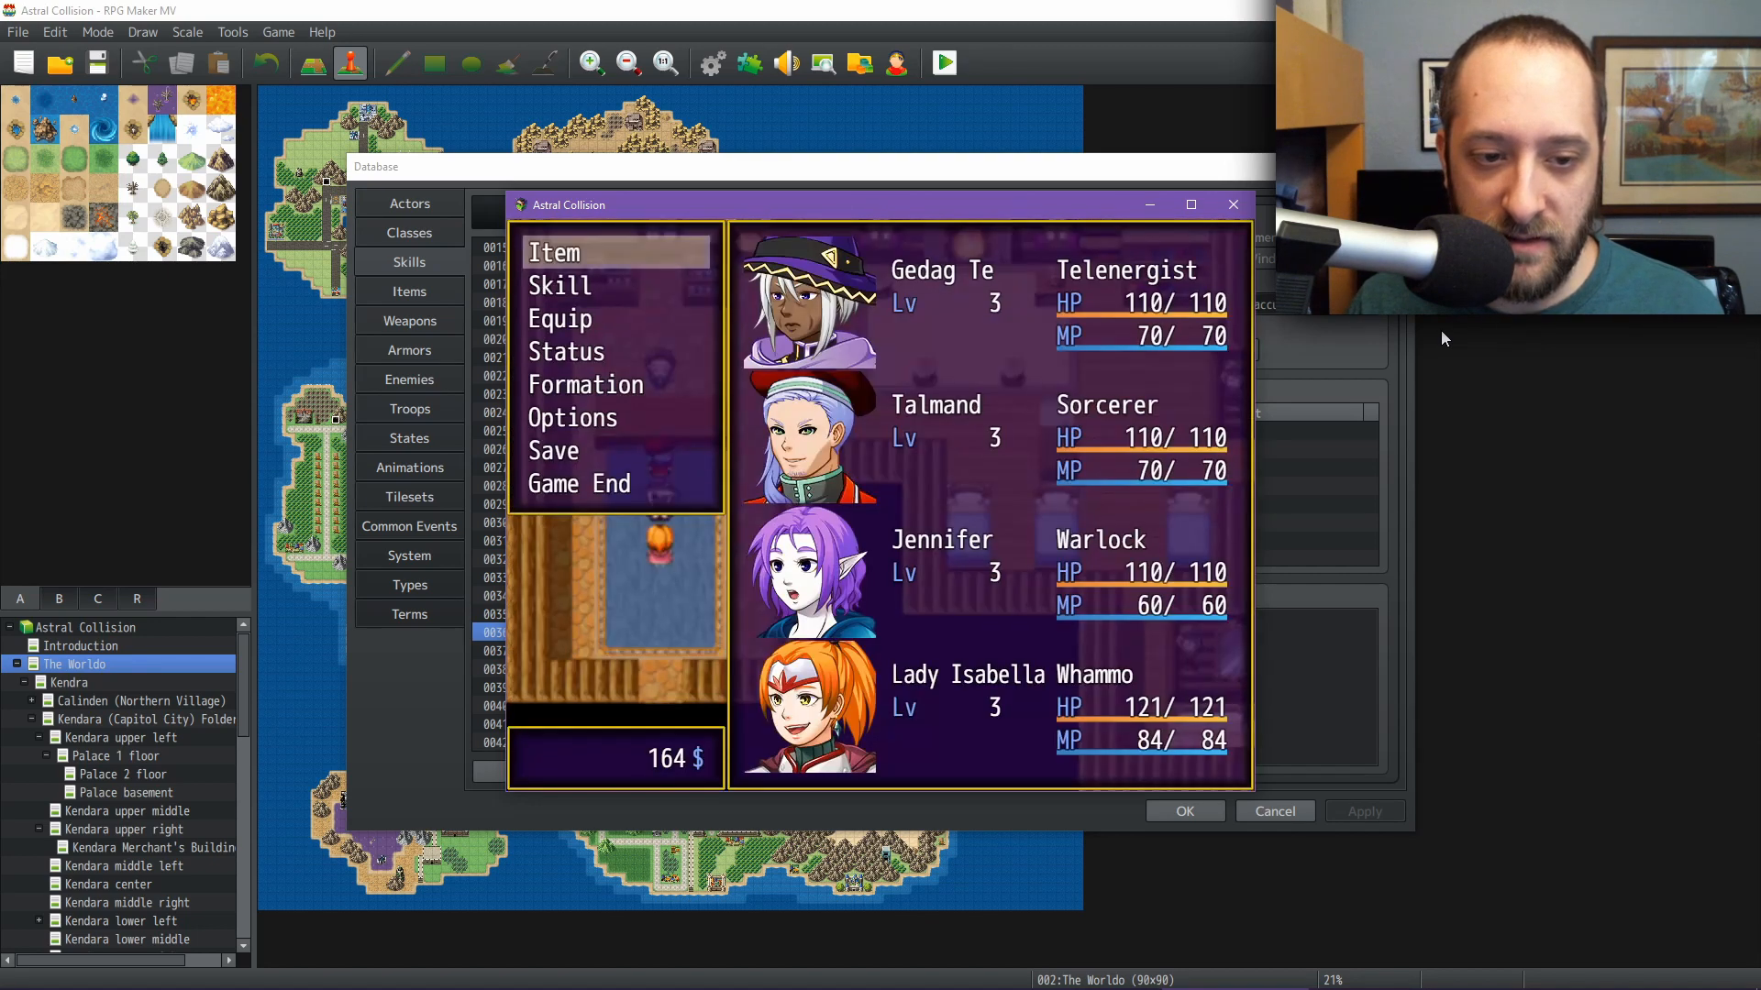
Open the game's save screen and return to the party menu
key(Up)
key(Up)
key(Return)
key(Escape)
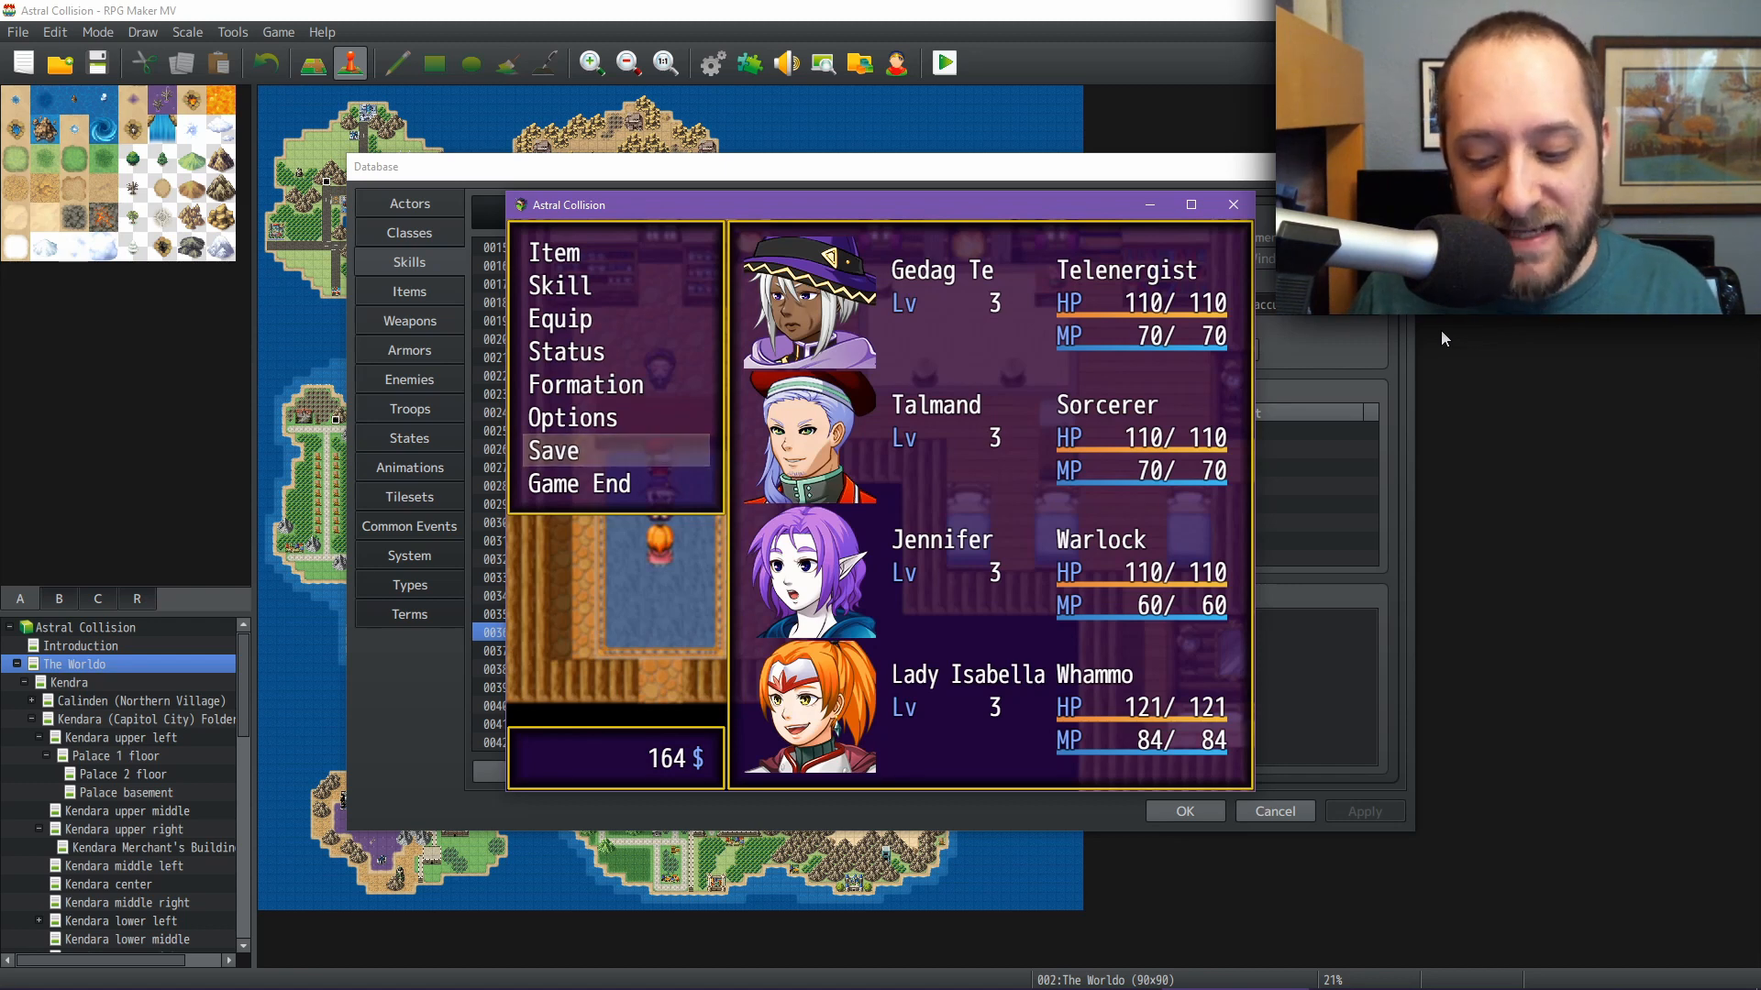
Bring up Jennifer's magic skills and read the descriptions of Cleanse, Healing Spring and Absorption
key(Up)
key(Up)
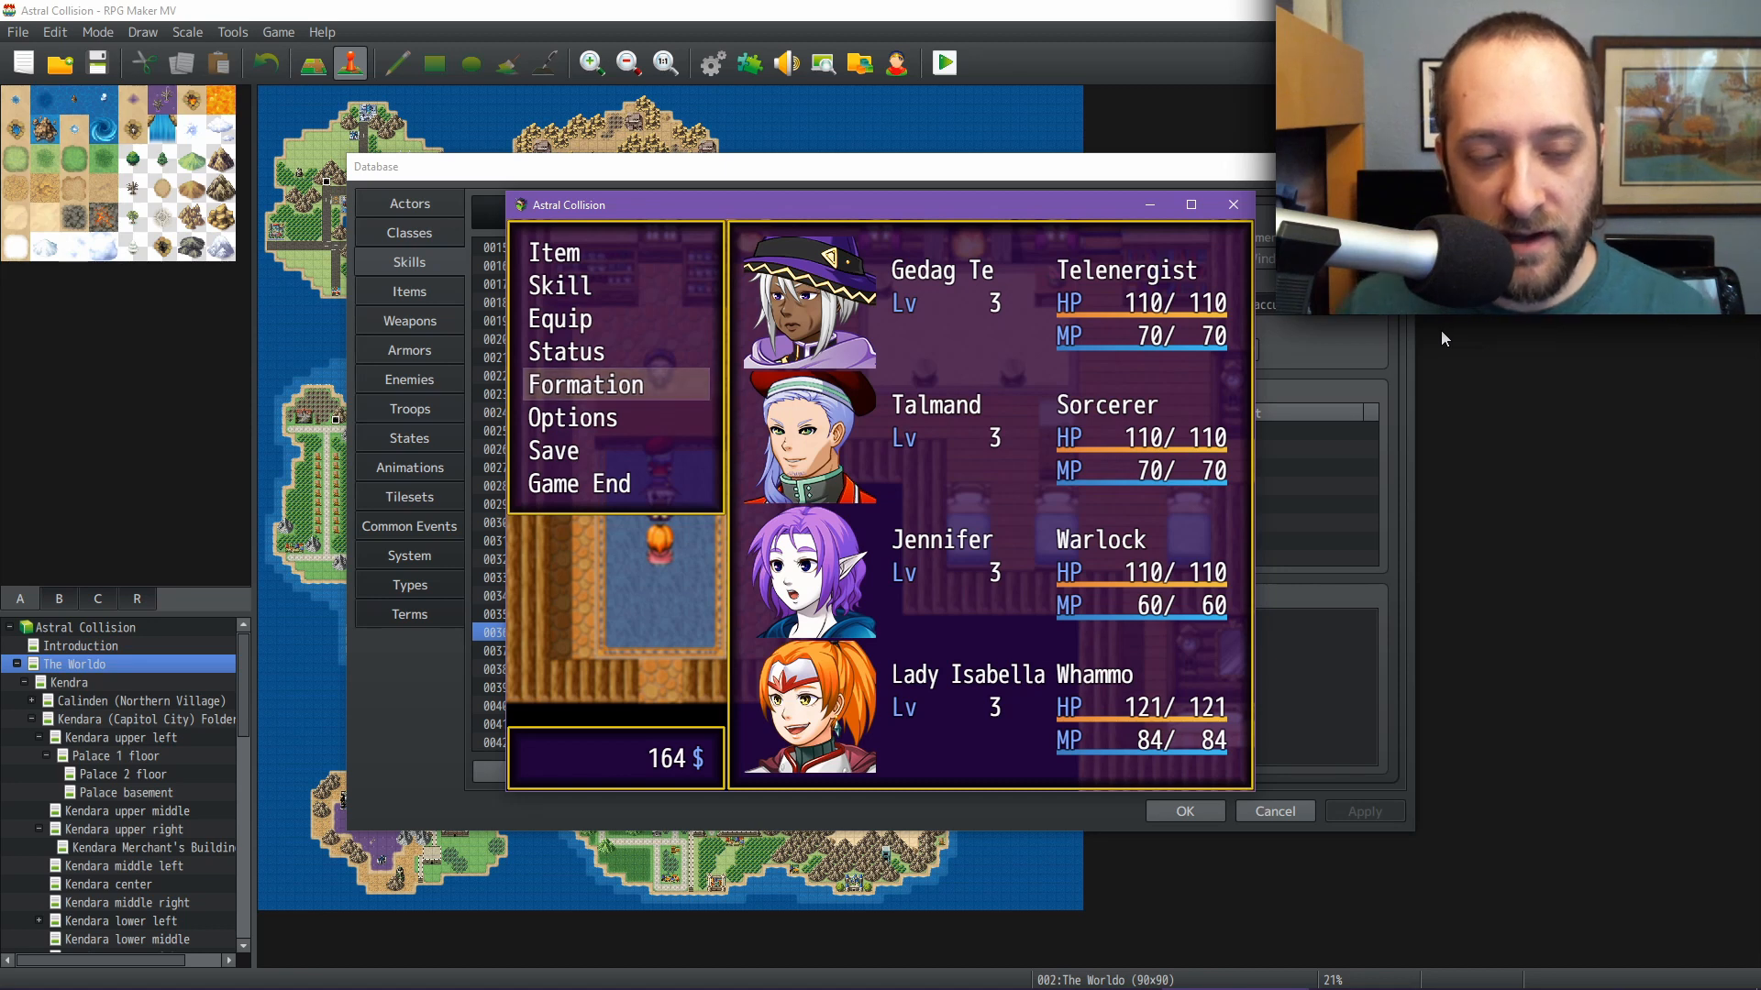
key(Up)
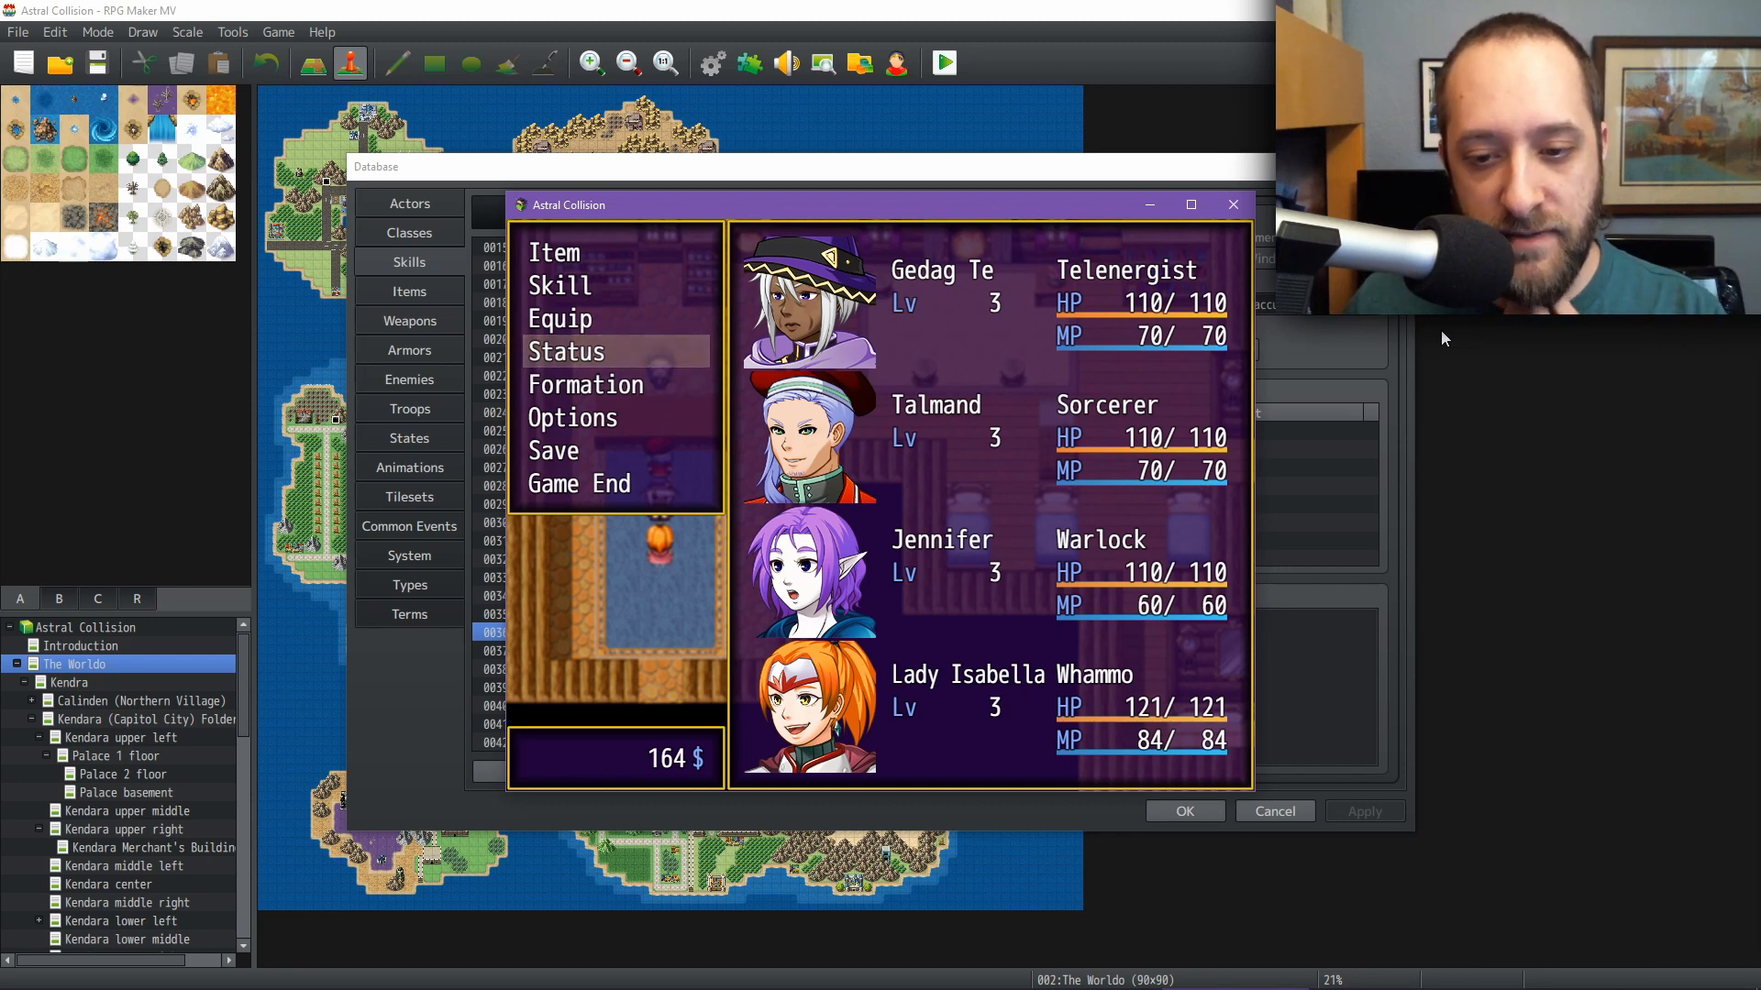
key(Up)
key(Up)
key(Return)
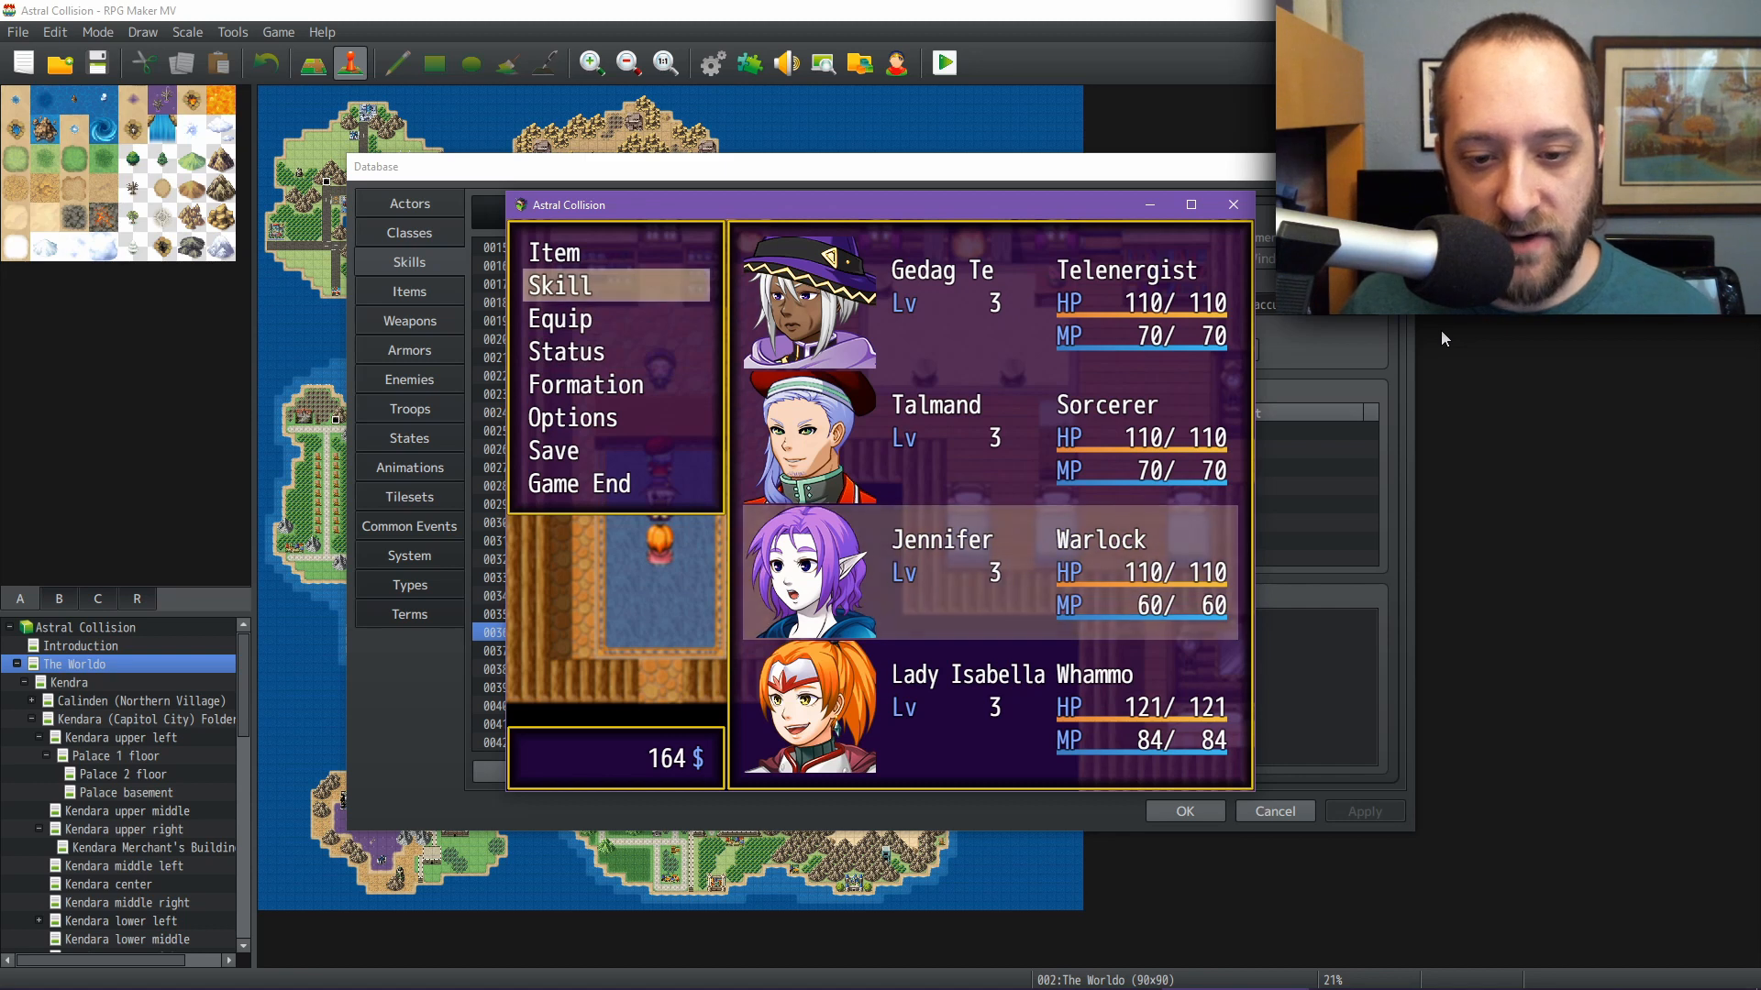
key(Return)
key(Return)
key(Down)
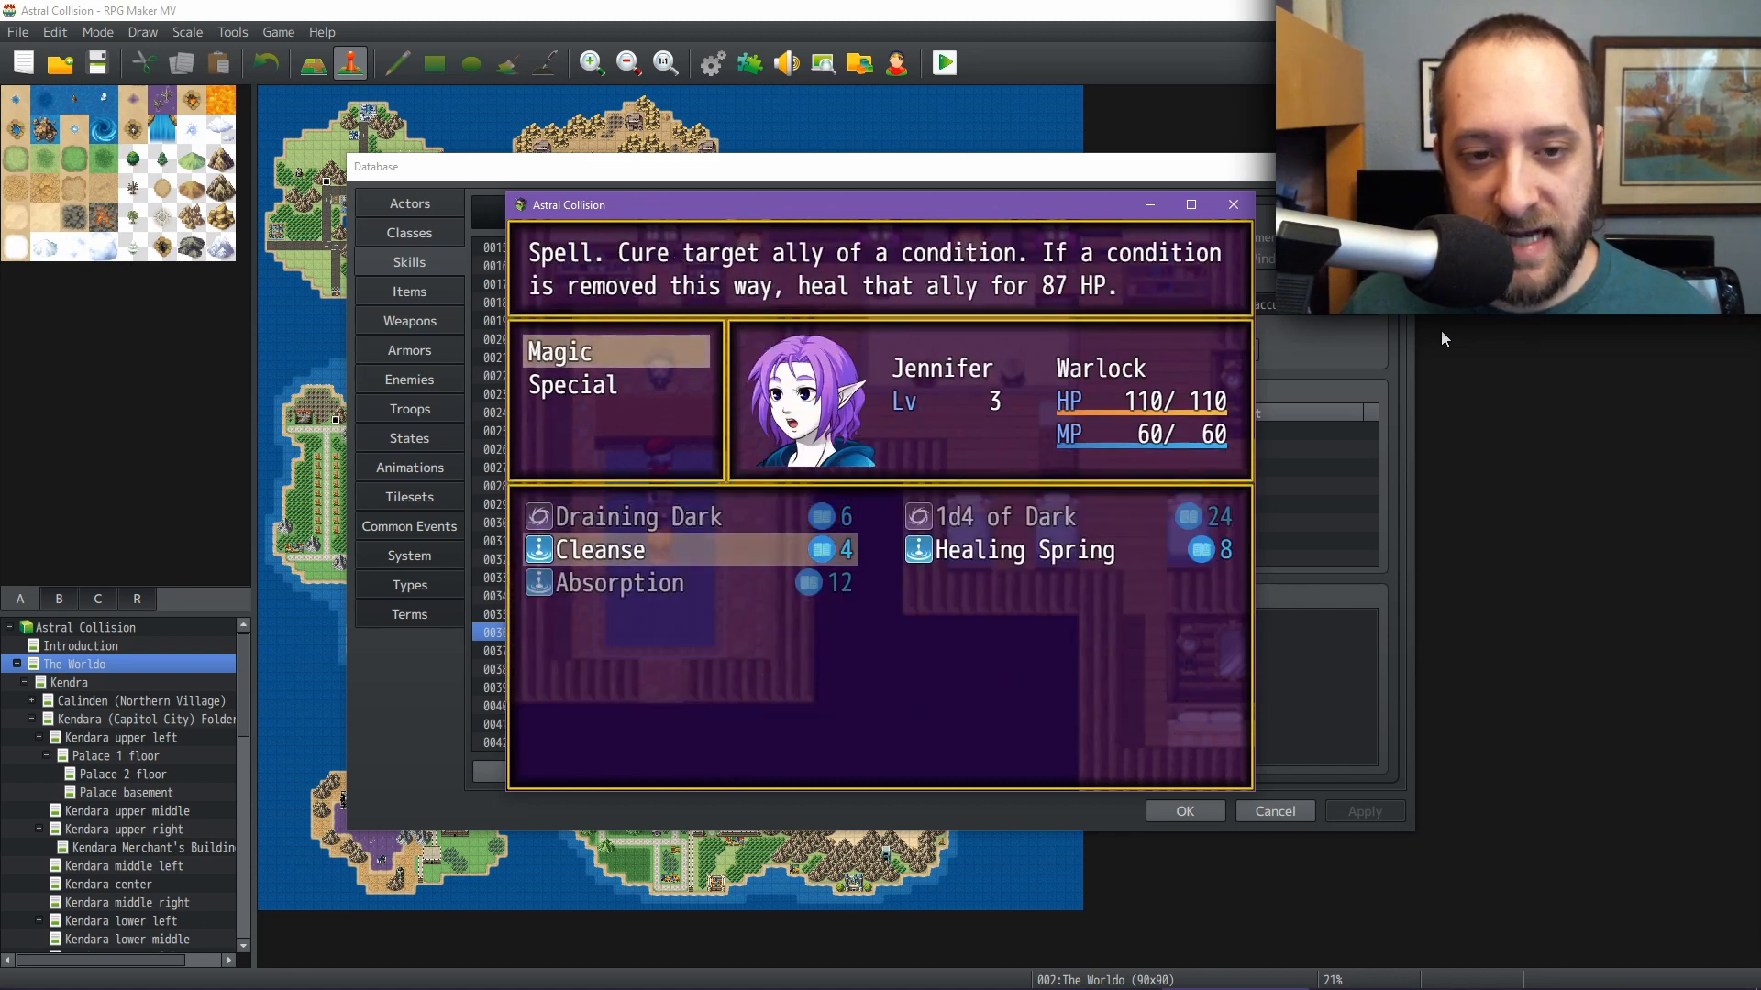
key(Right)
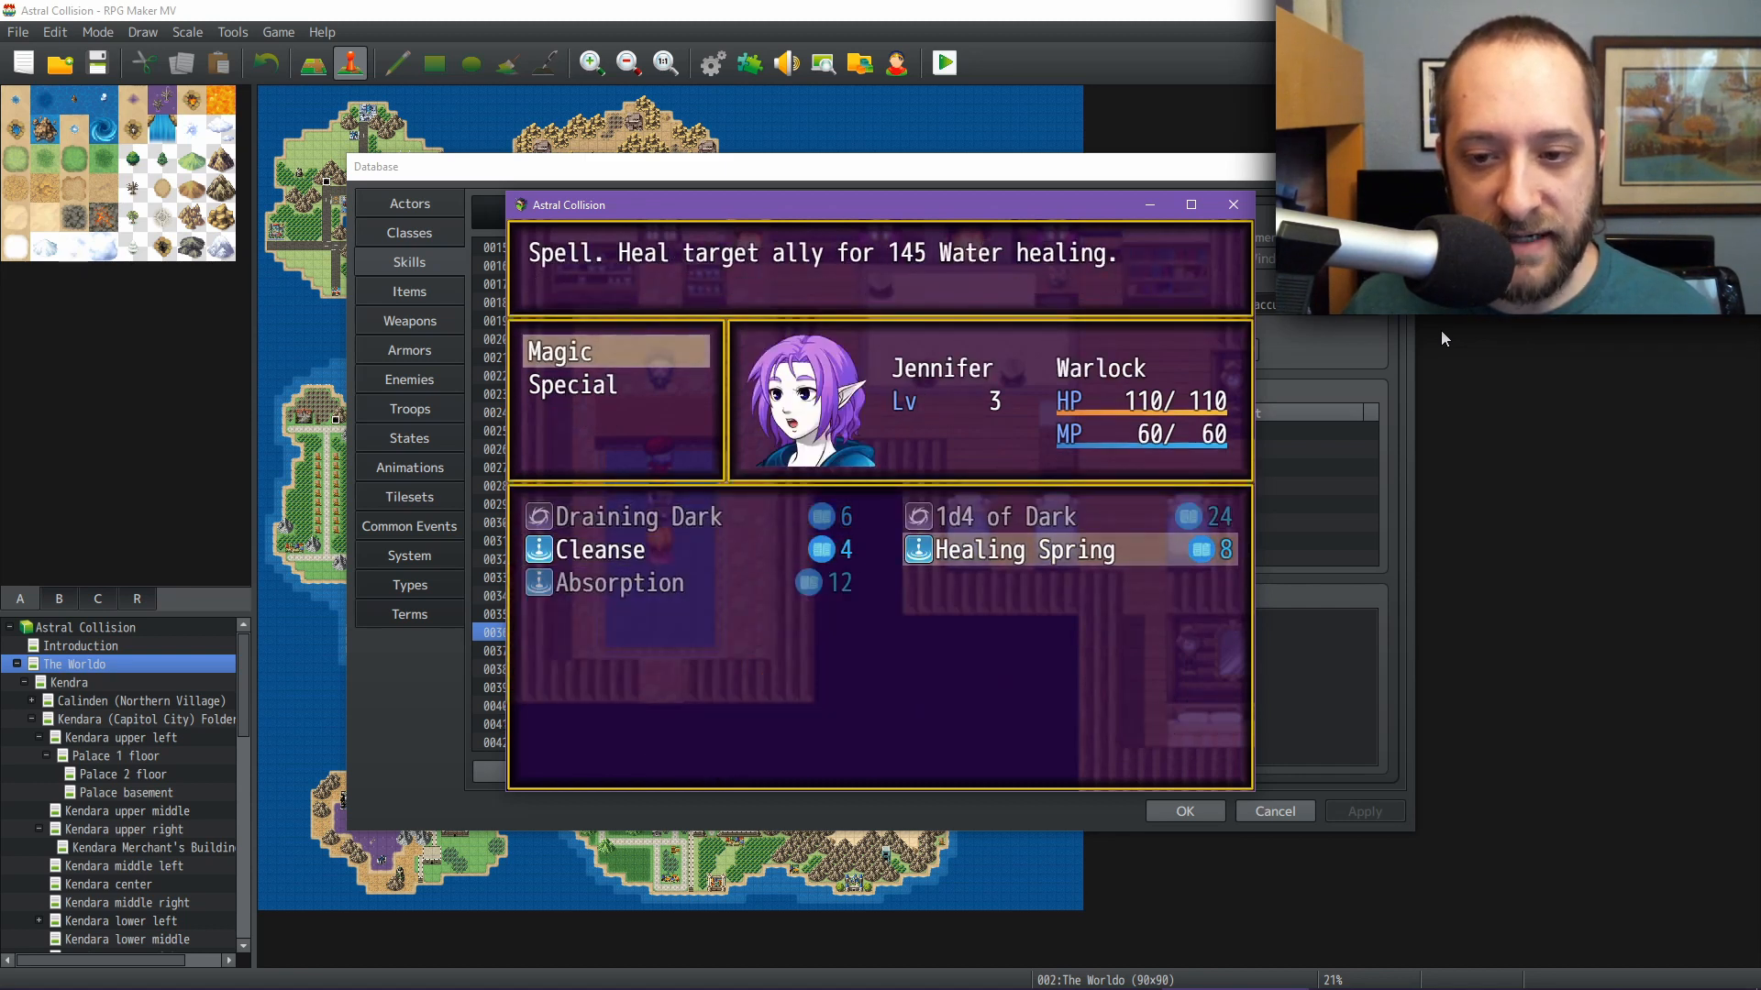
key(Left)
key(Down)
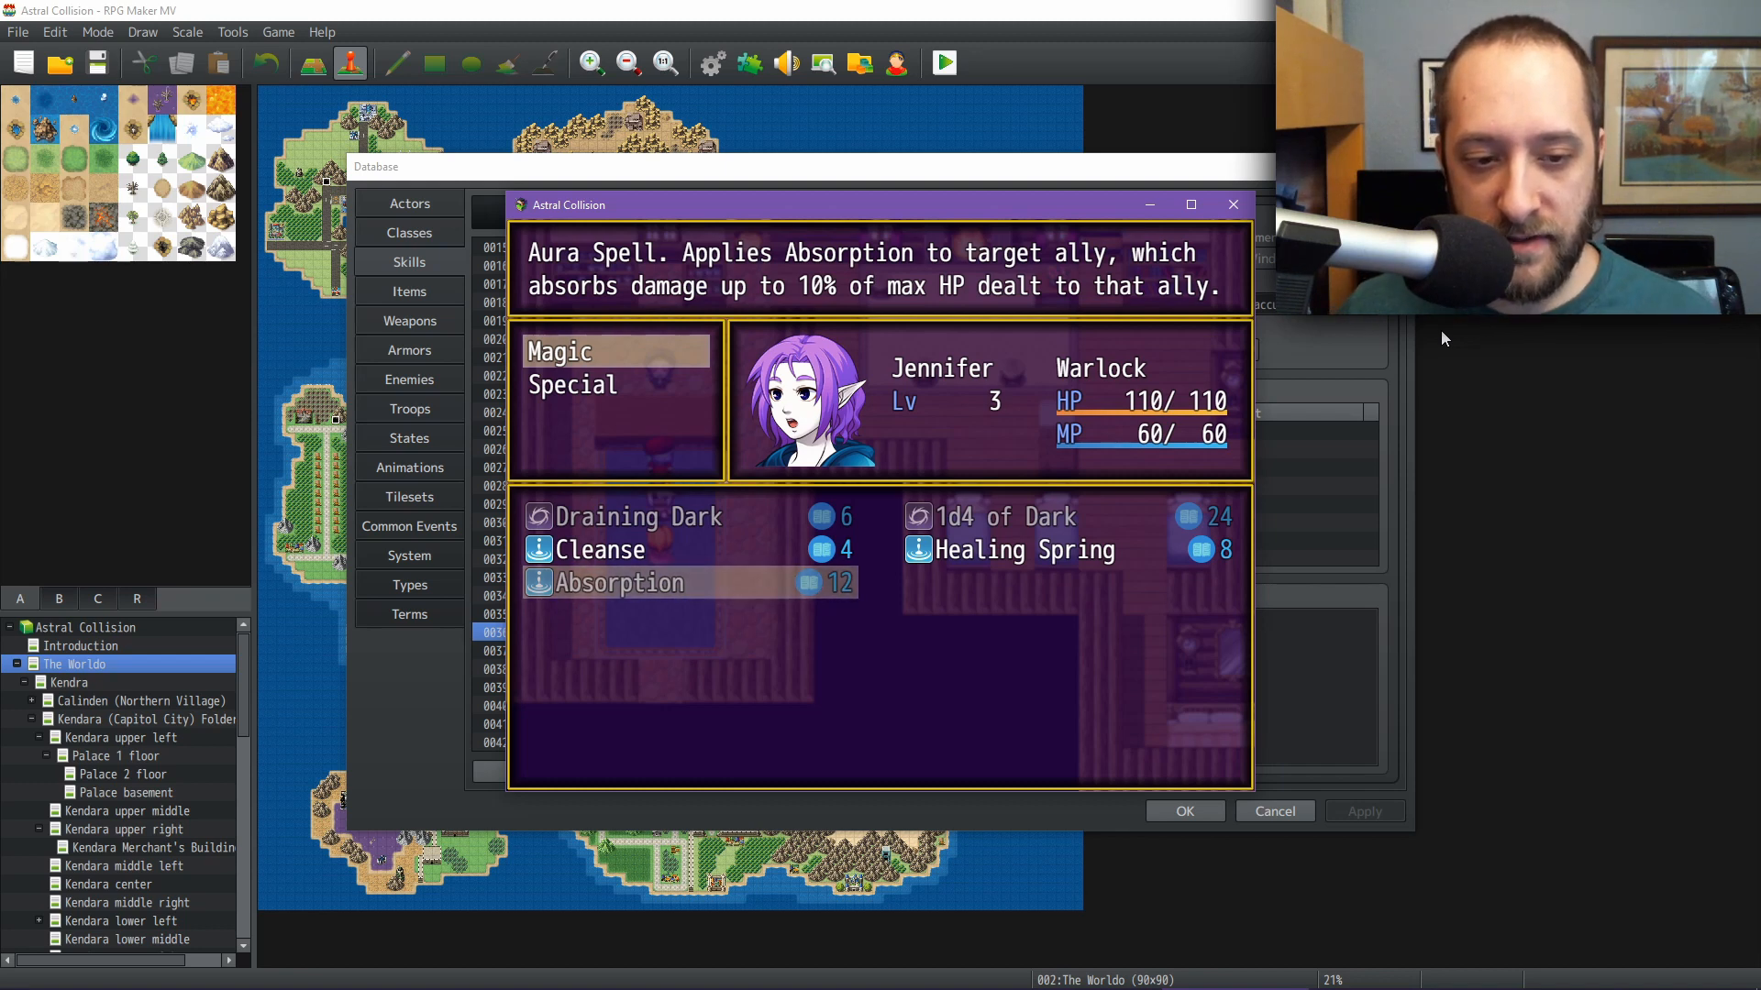
Compare Jennifer's Absorption, Cleanse and Healing Spring descriptions again and return to the map
key(Right)
key(Right)
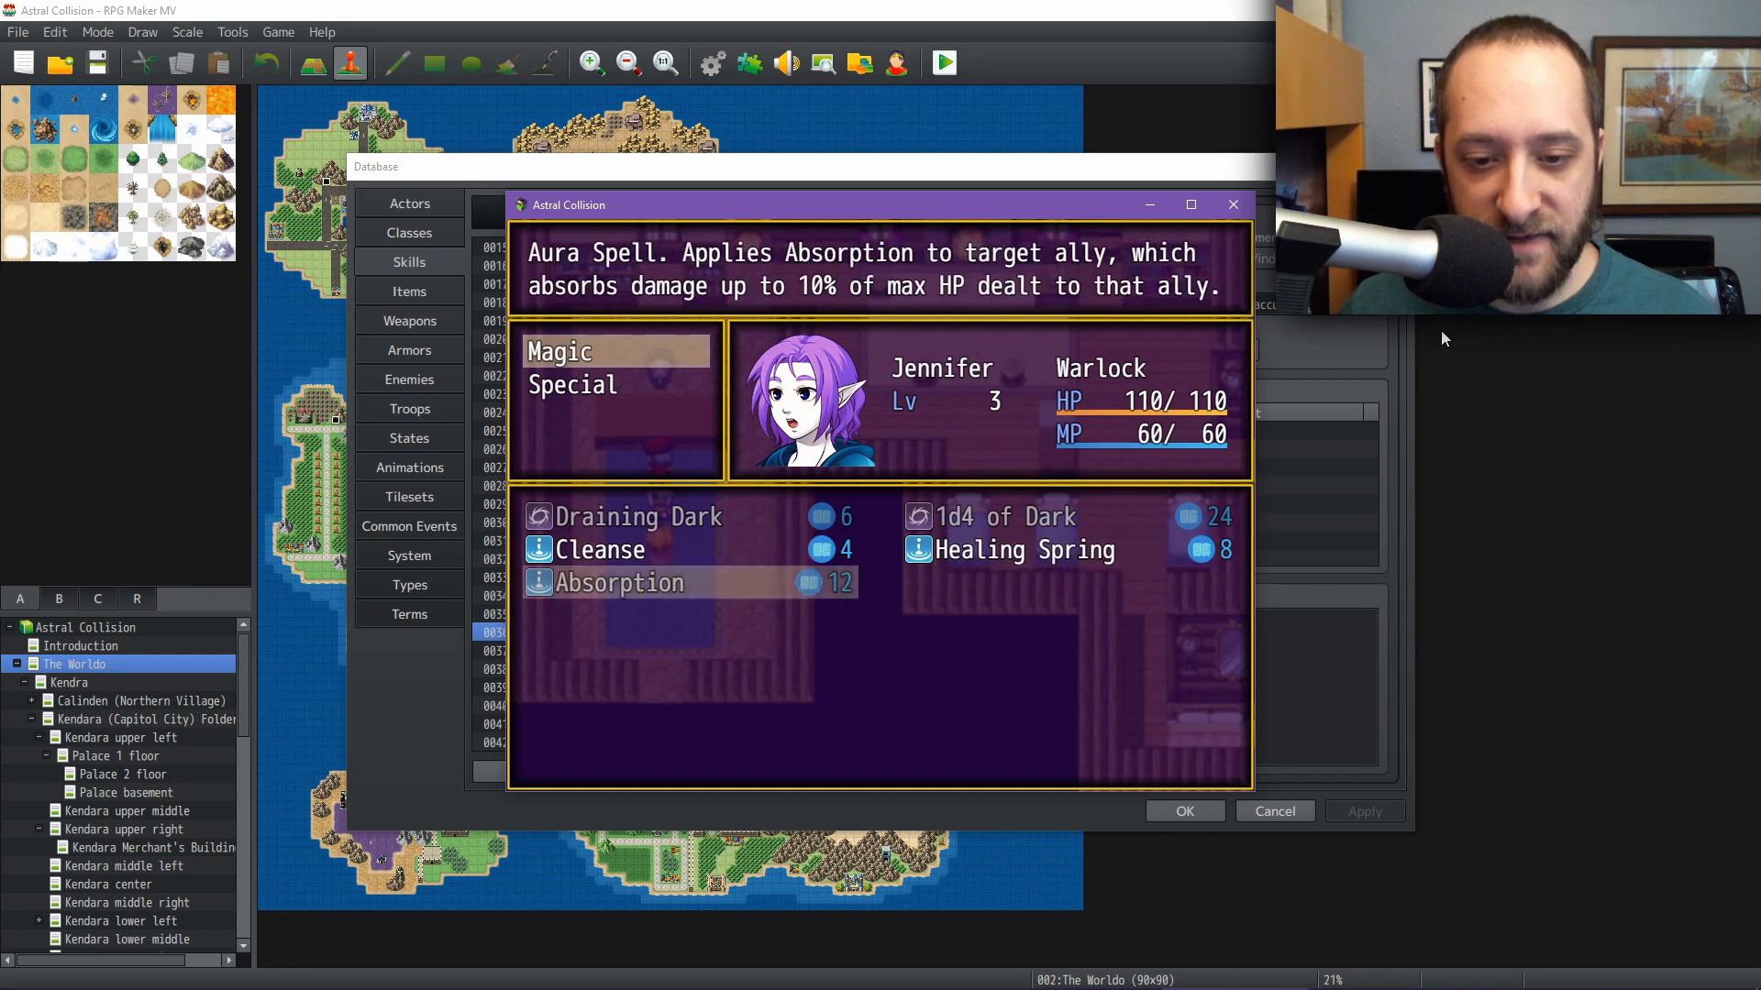
key(Left)
key(Right)
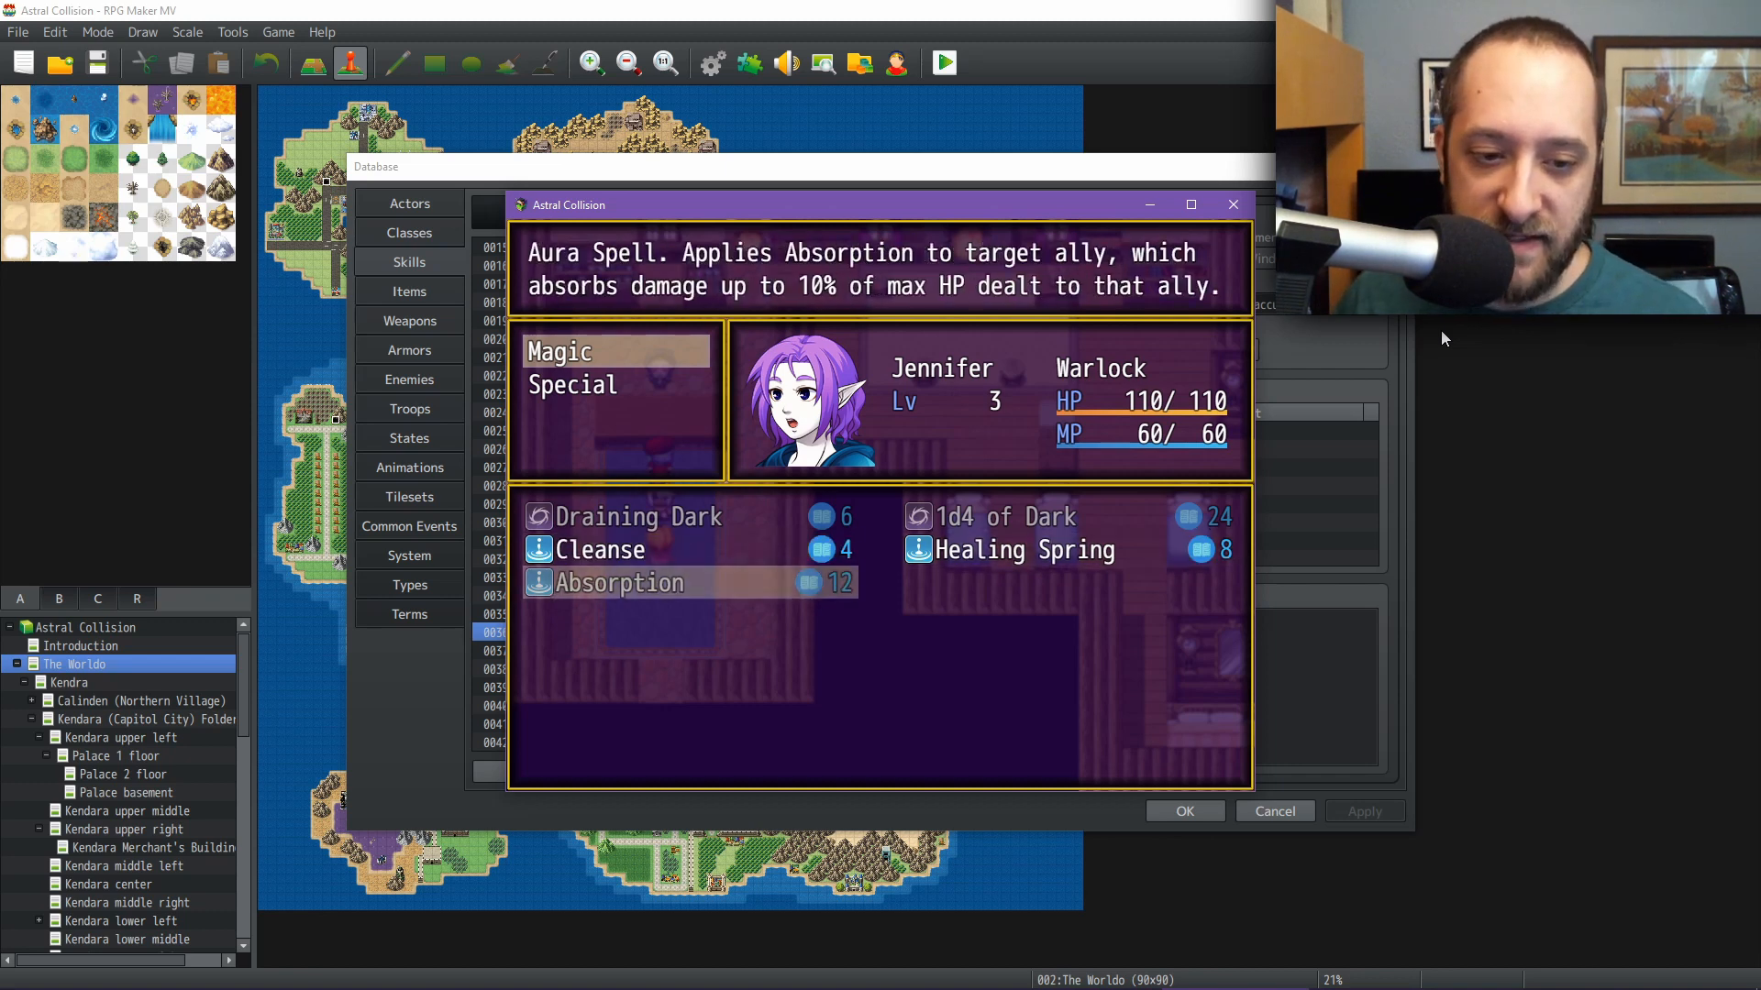
key(Left)
key(Left)
key(Right)
key(Left)
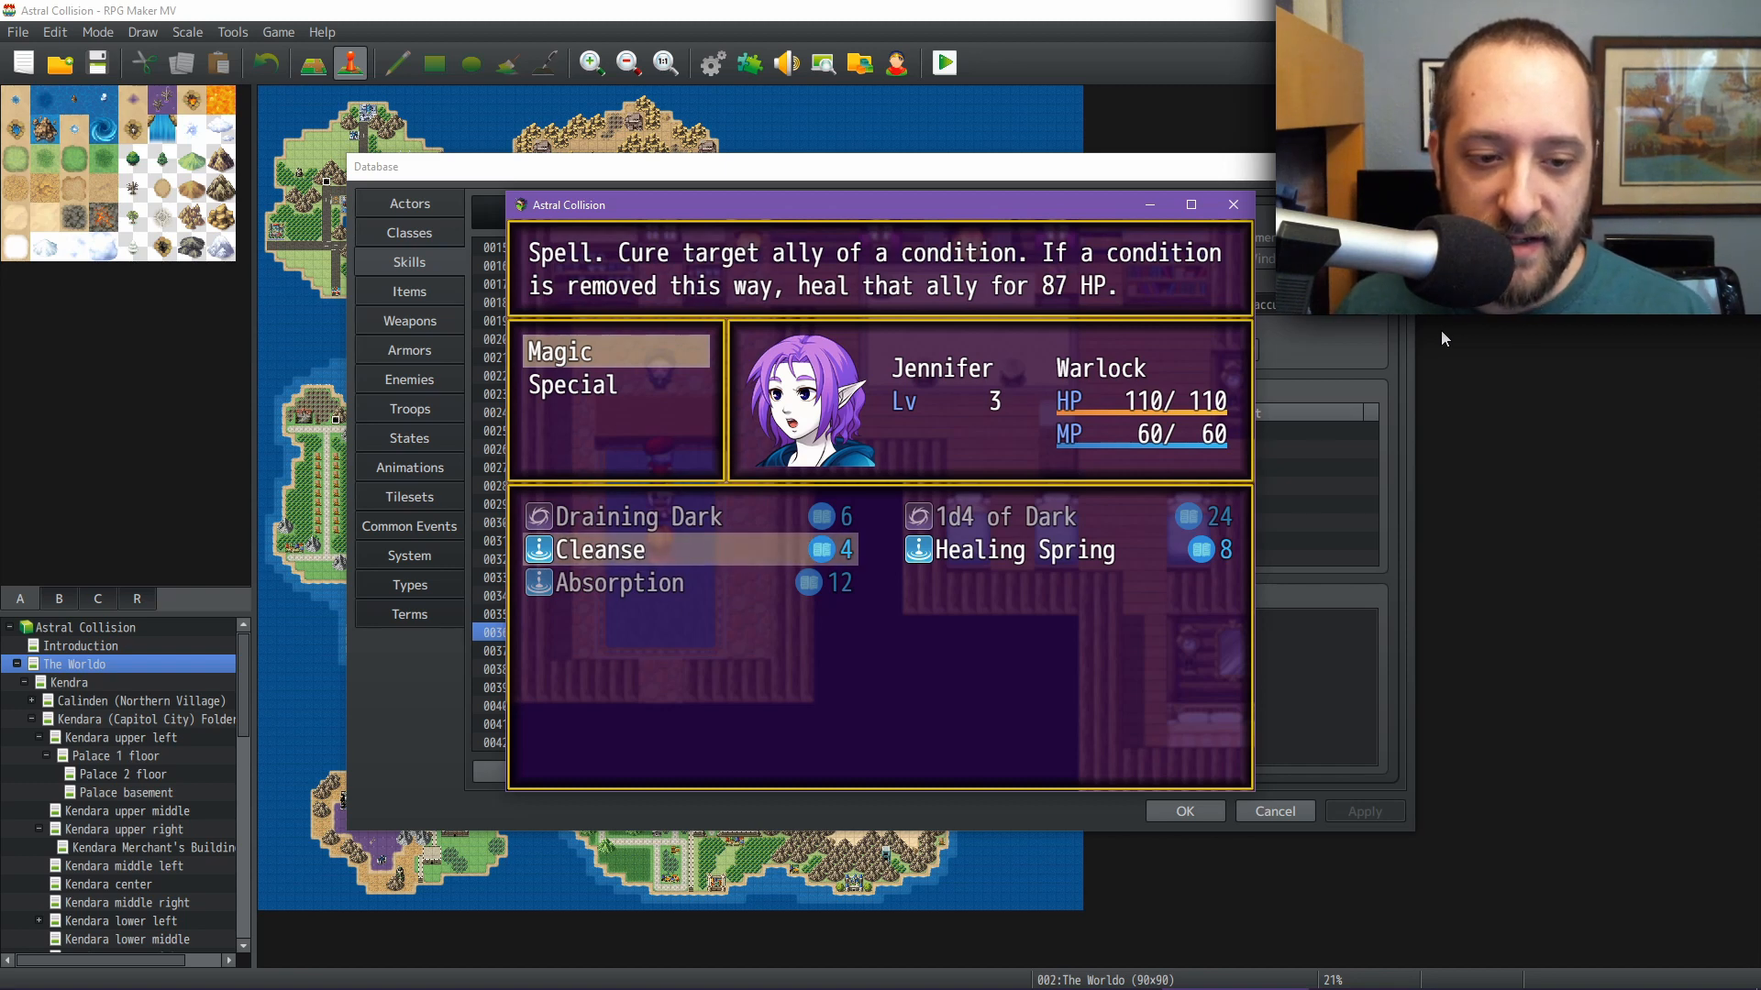
key(Right)
key(Left)
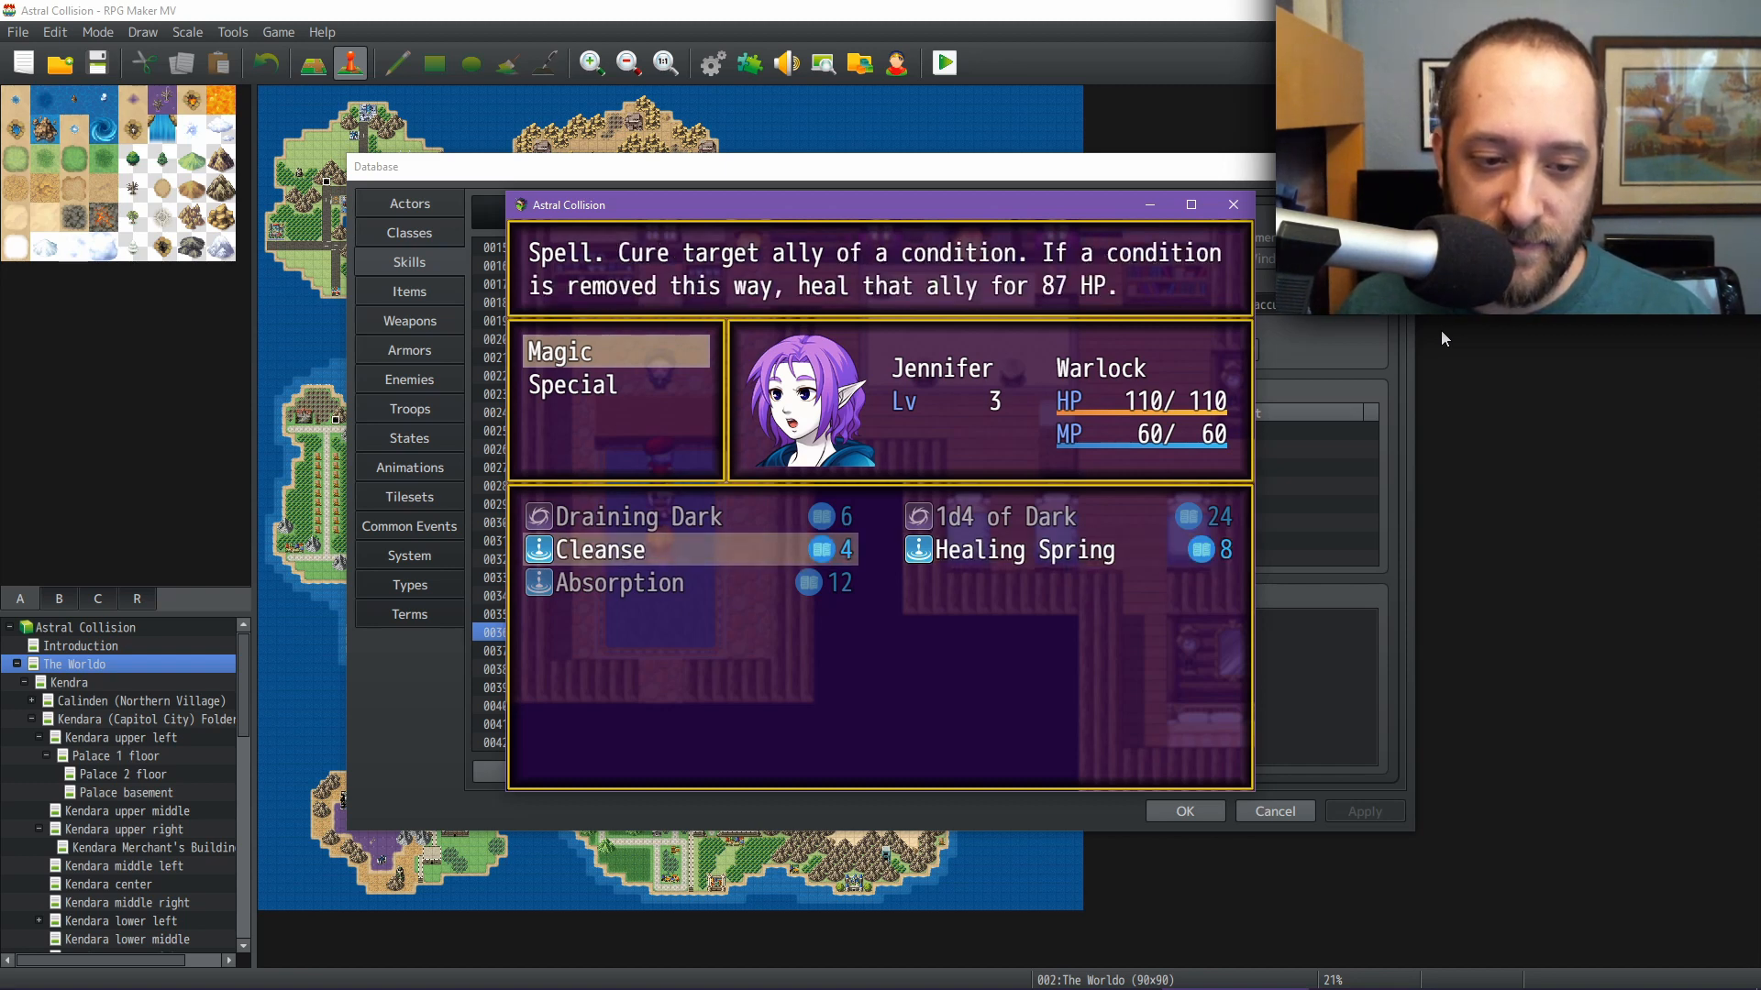
key(Down)
key(Escape)
key(Escape)
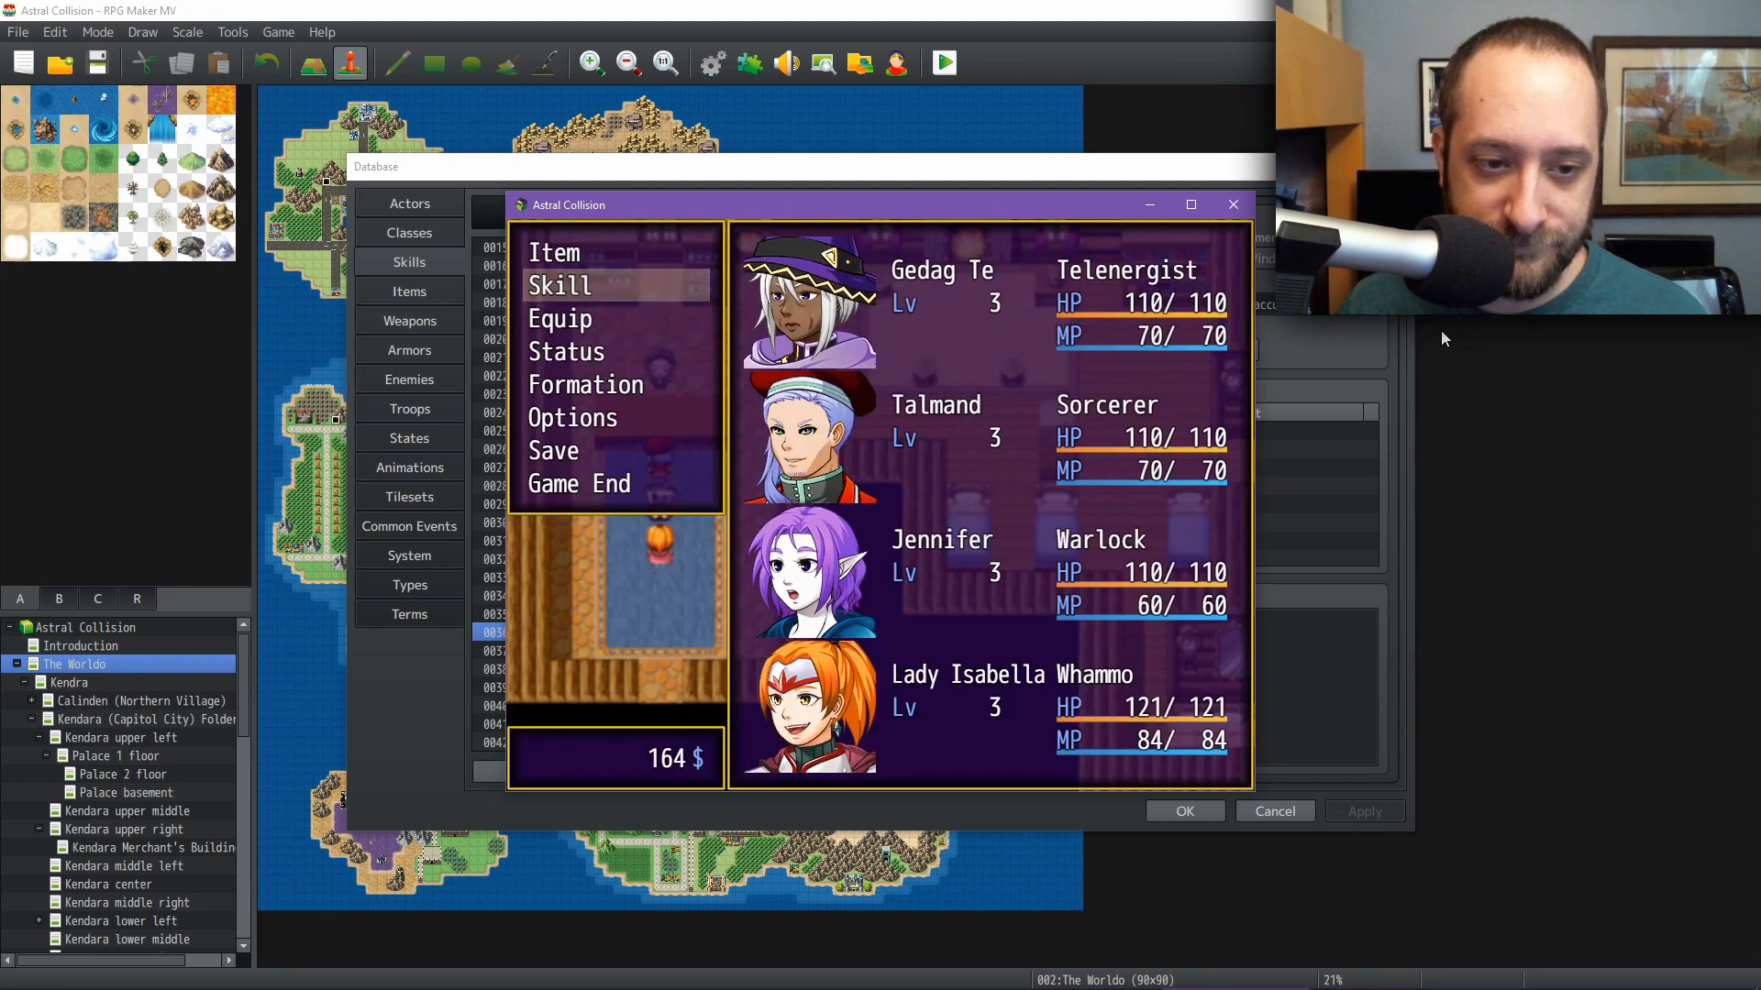
key(Escape)
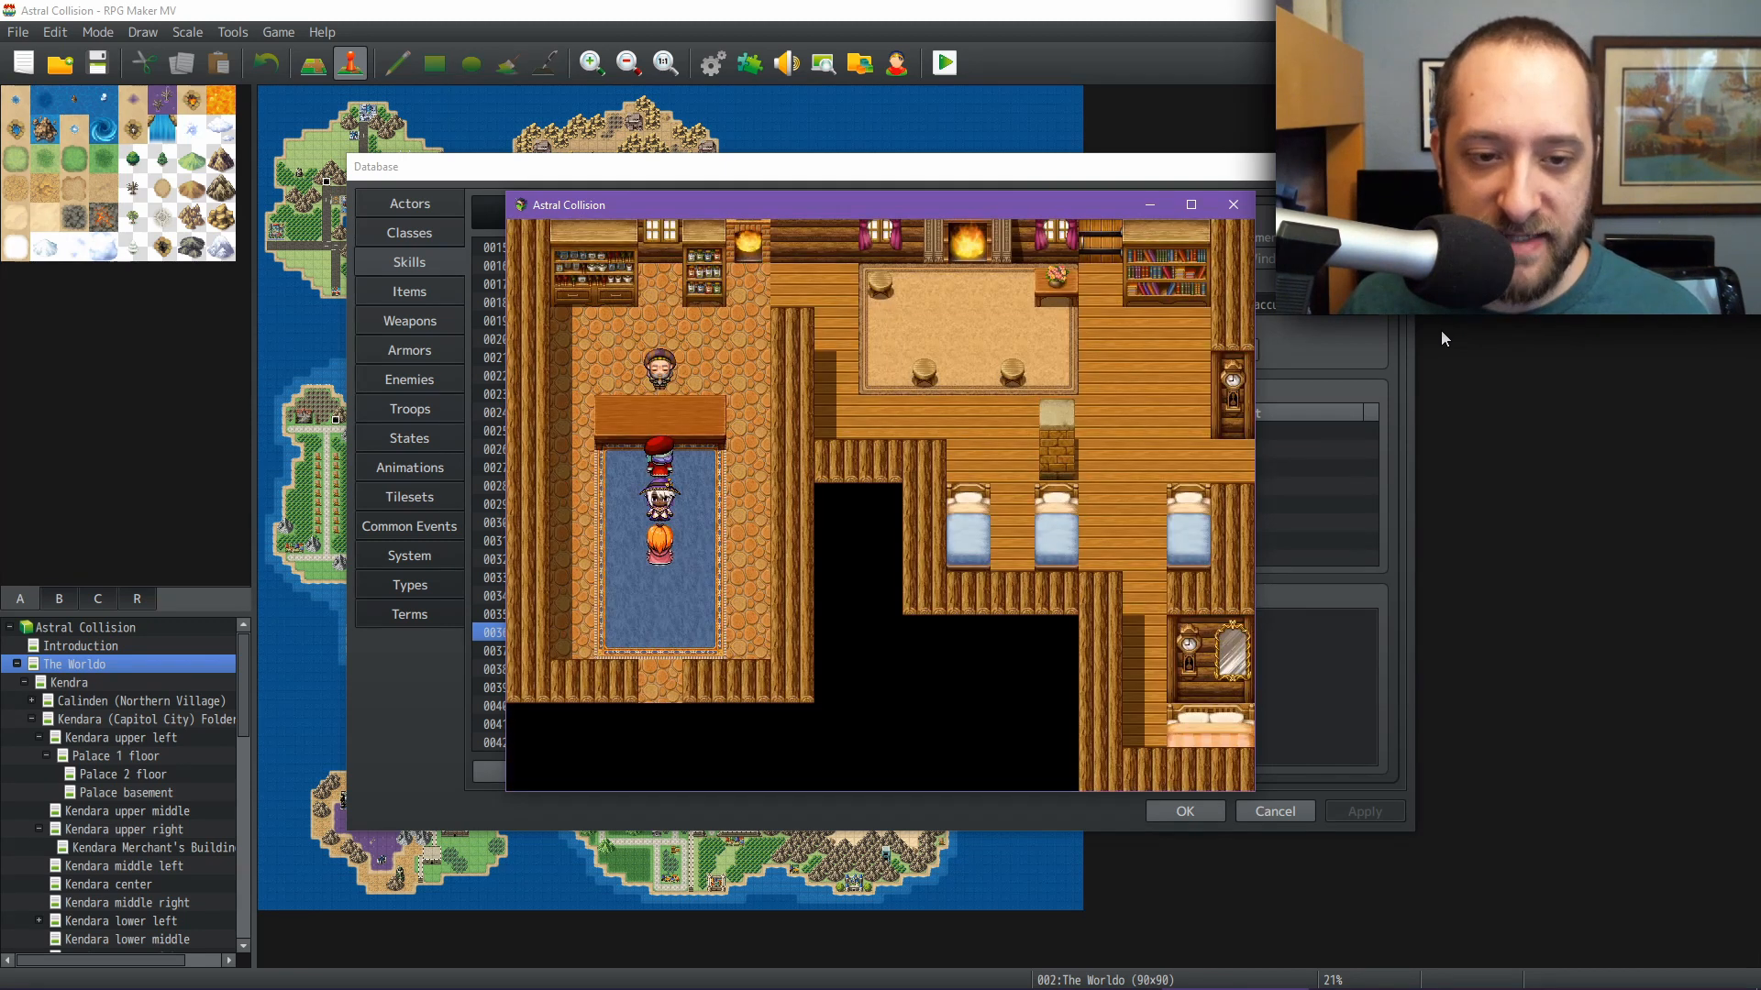
Visit the save screen again from the party menu and close the Astral Collision playtest
key(Escape)
key(Up)
key(Up)
key(Return)
key(Escape)
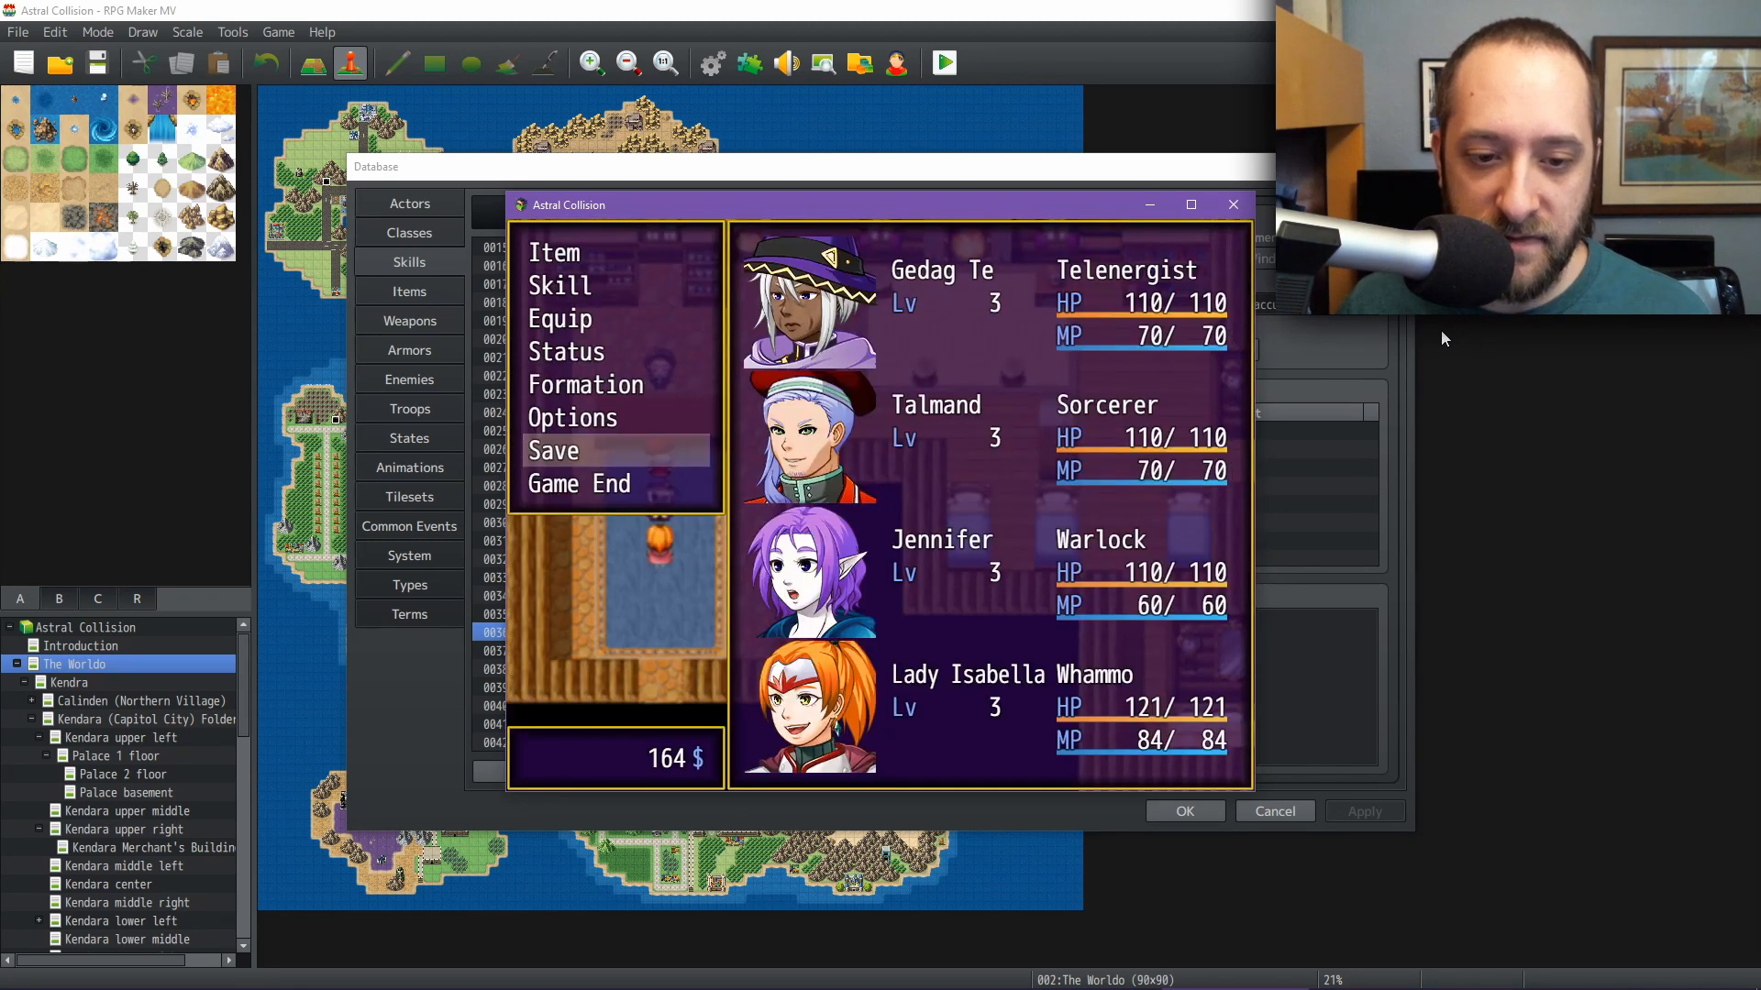
click(1231, 205)
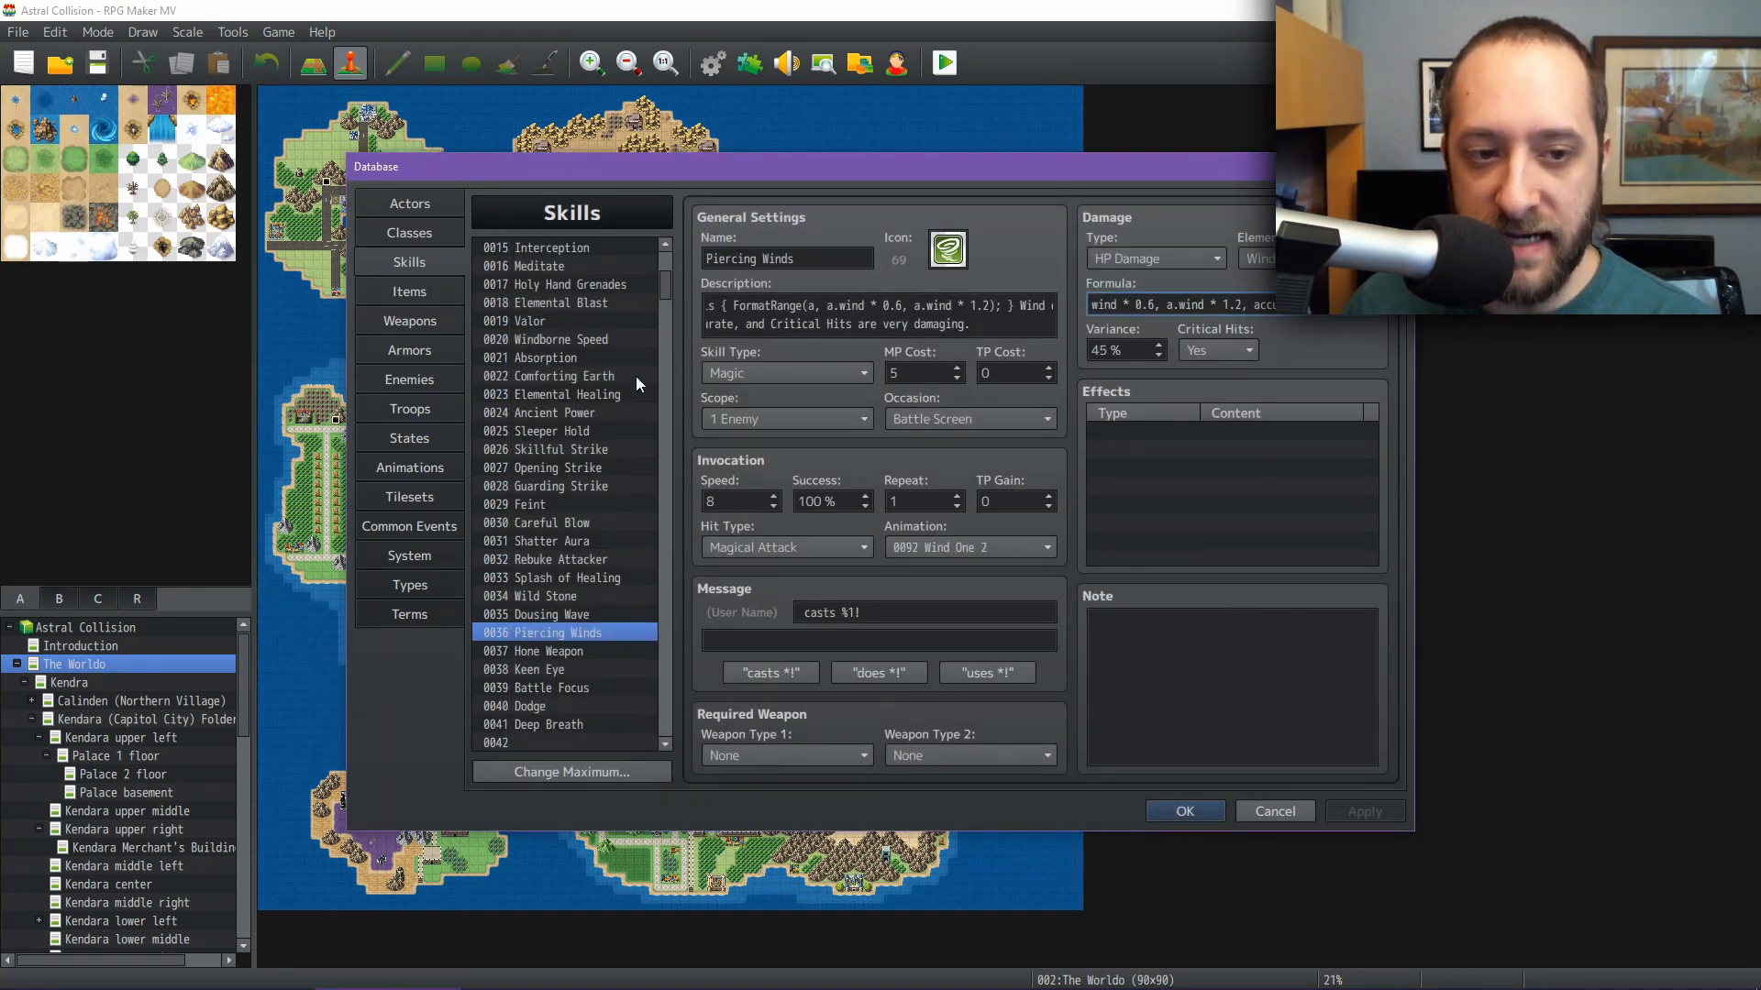
Correct the spelling of the armor 0074 name in the database to Faded Divine Rebuker
click(596, 285)
click(535, 319)
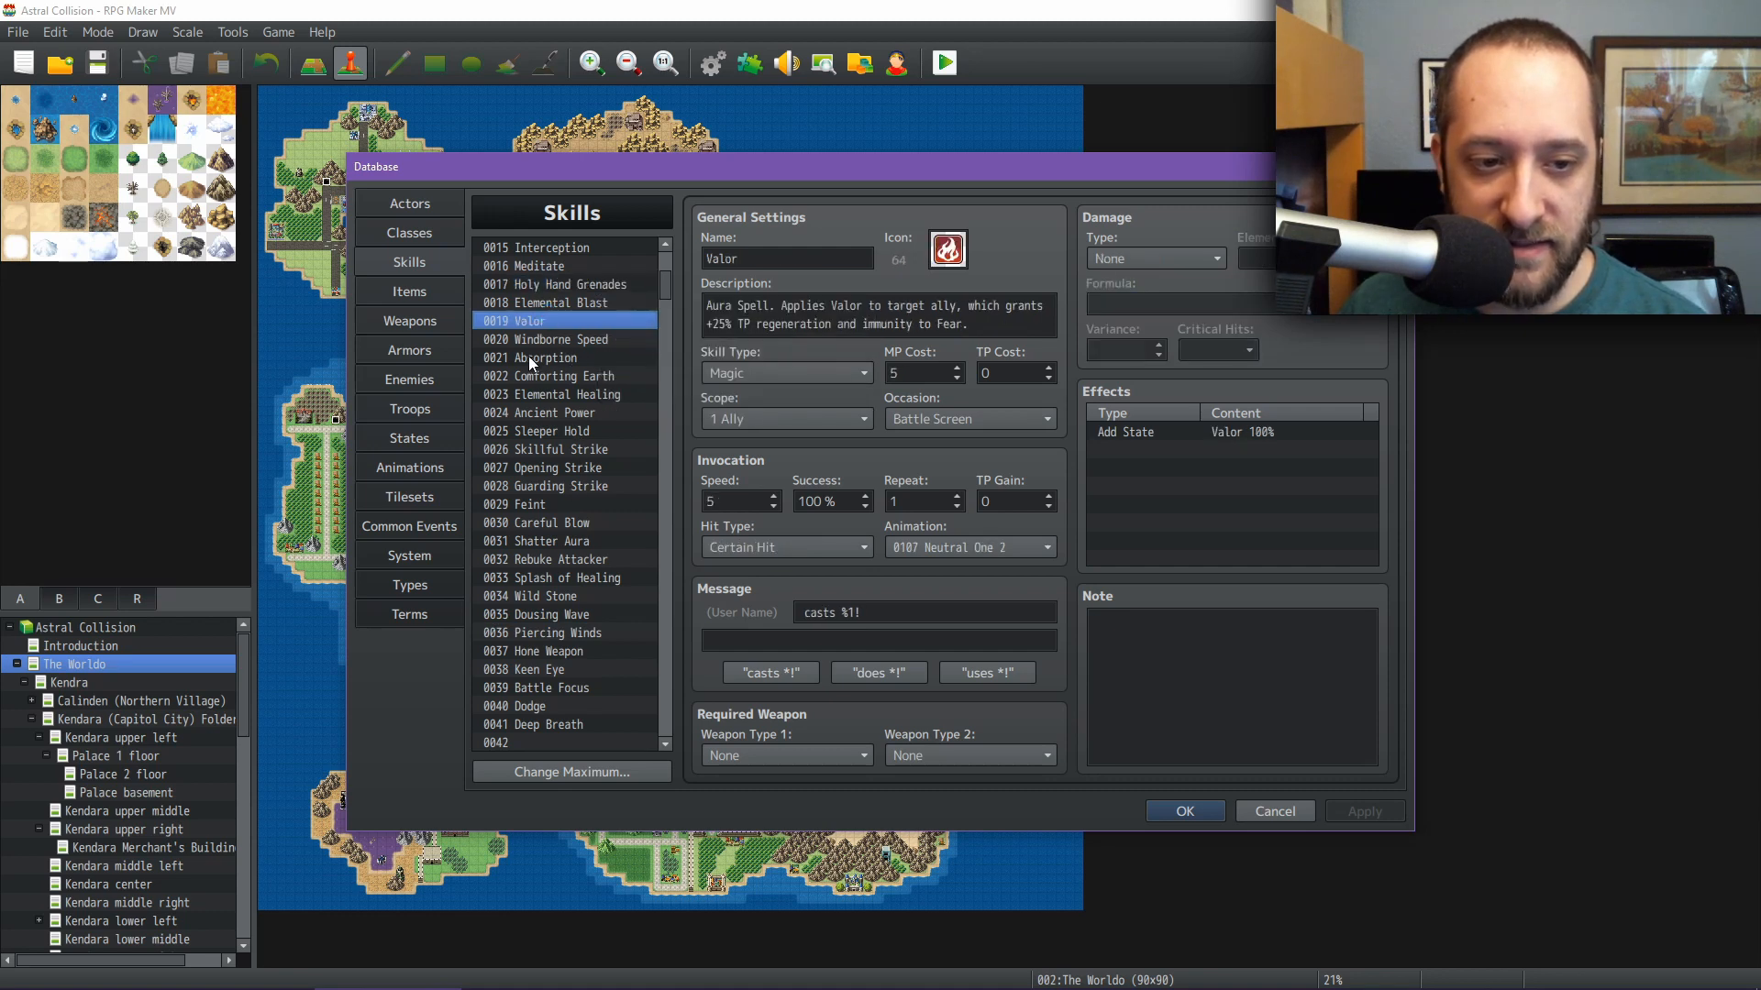
click(413, 353)
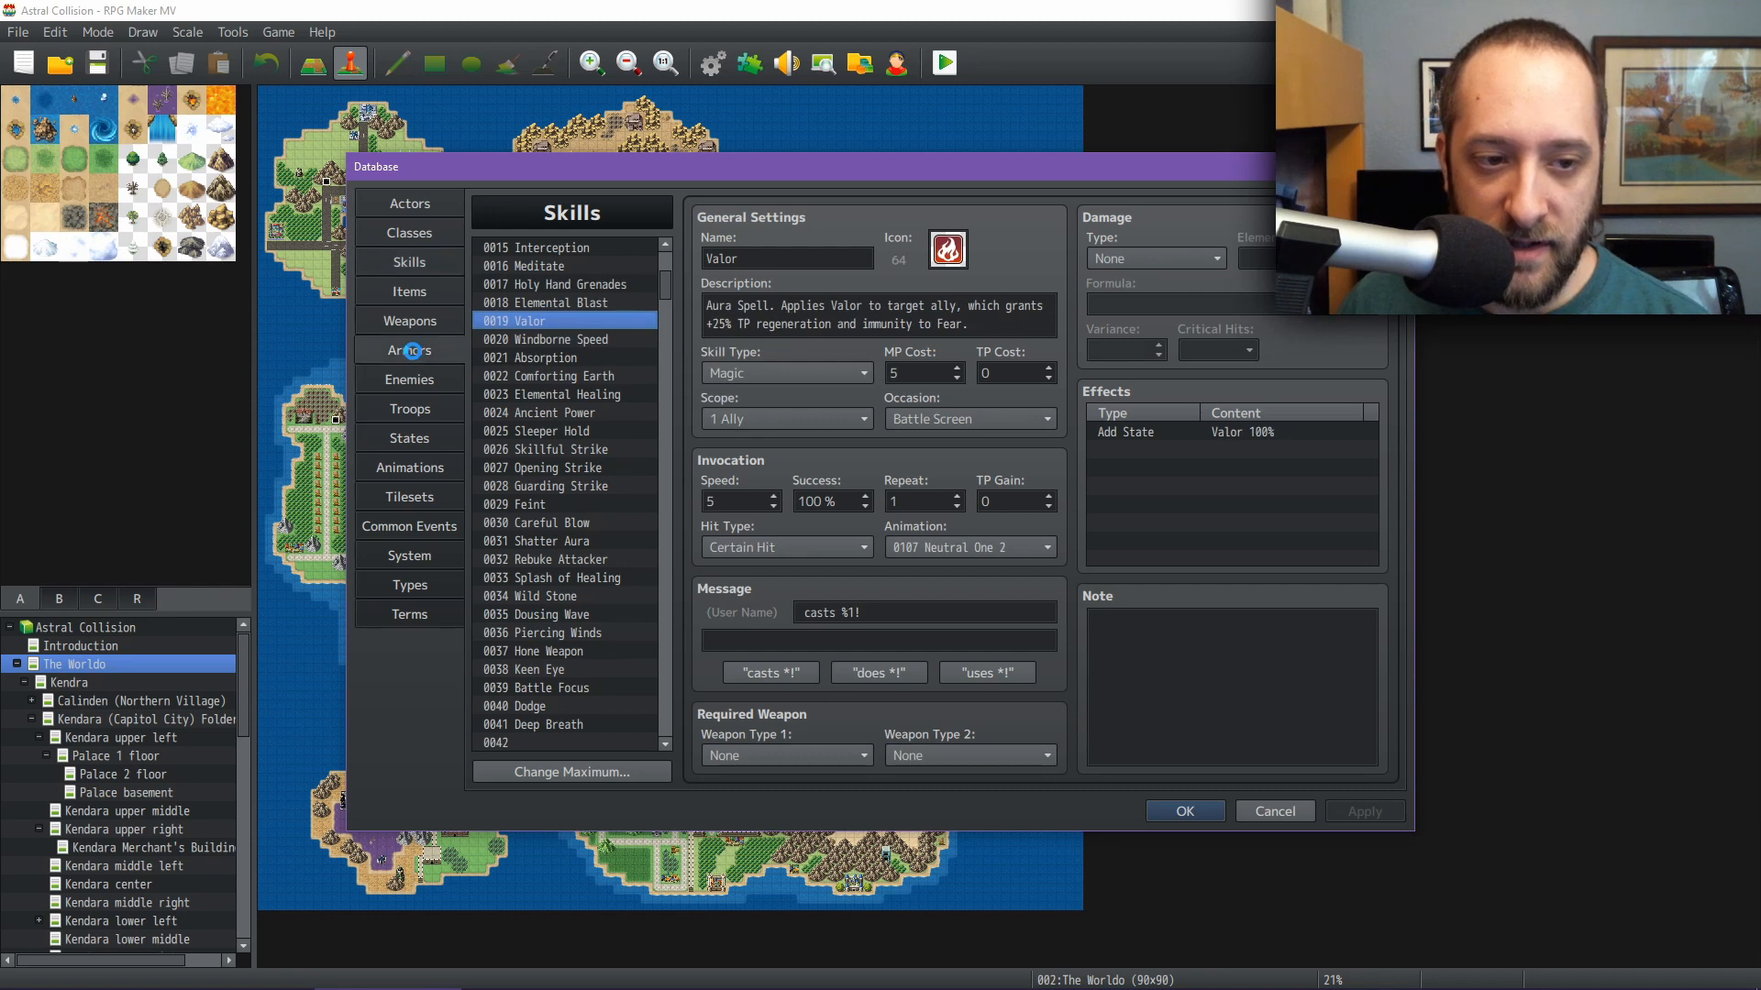
scroll(596, 367, down, 4)
scroll(636, 451, down, 10)
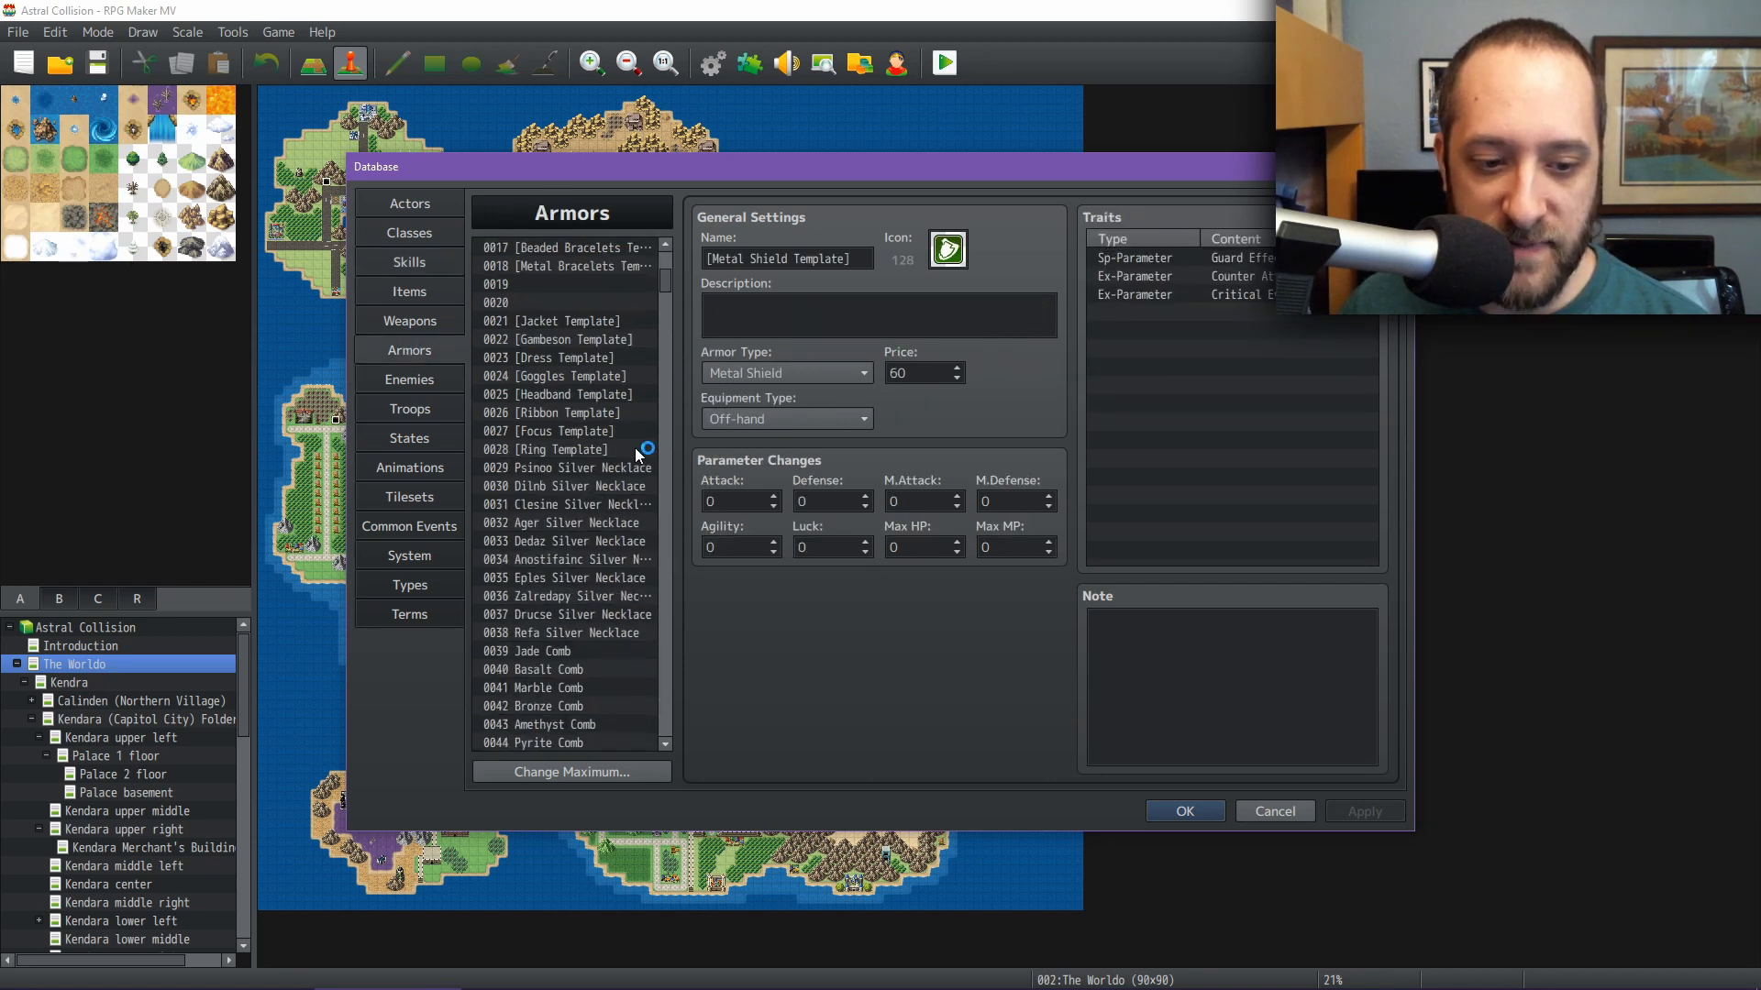
scroll(635, 448, down, 3)
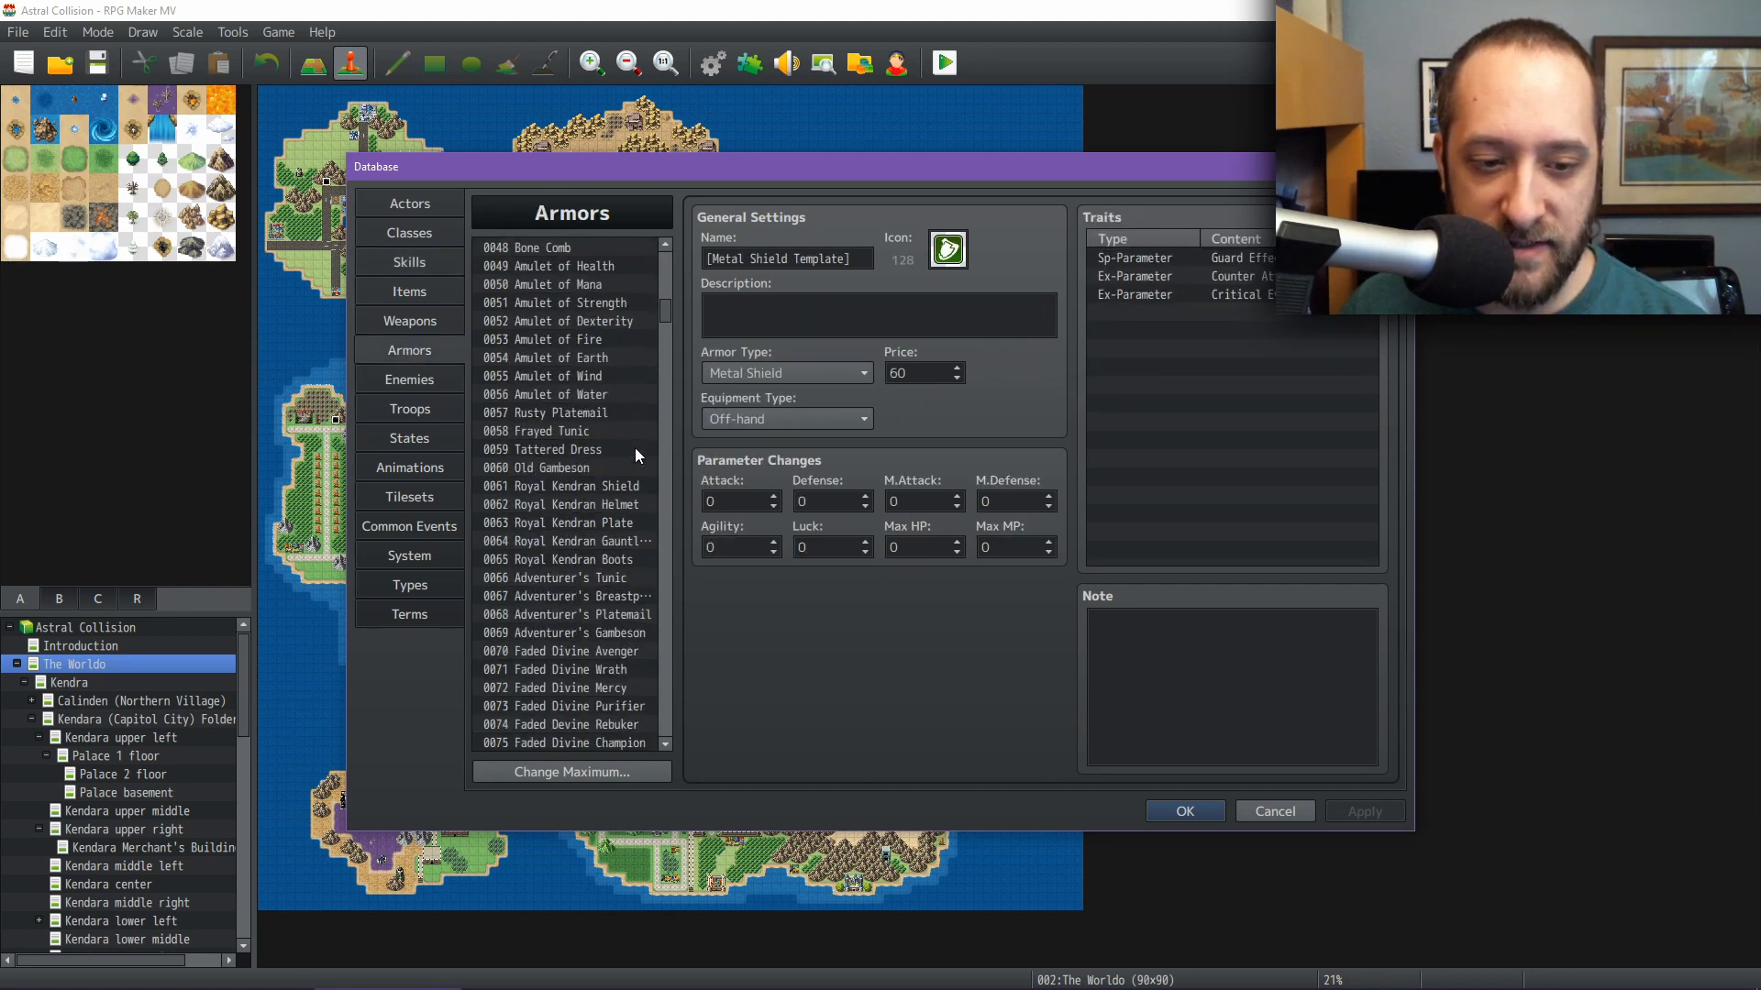
scroll(619, 496, down, 1)
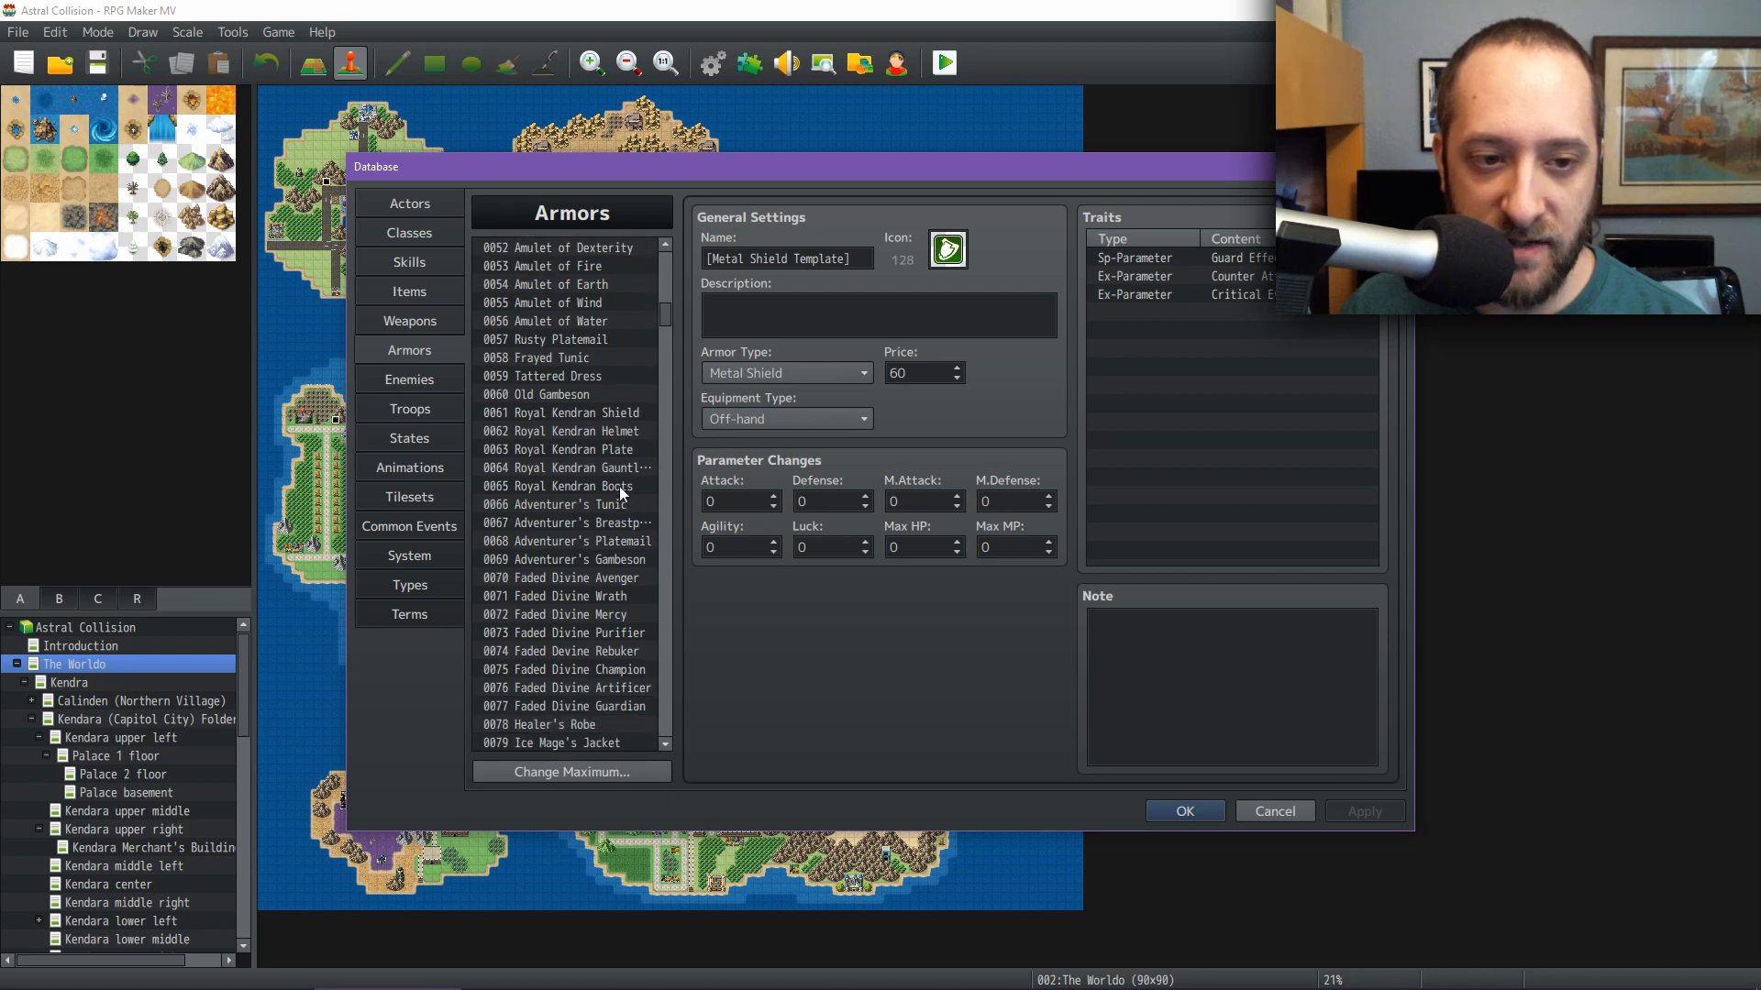
click(583, 652)
click(750, 260)
key(Delete)
text(ivine Rebuker)
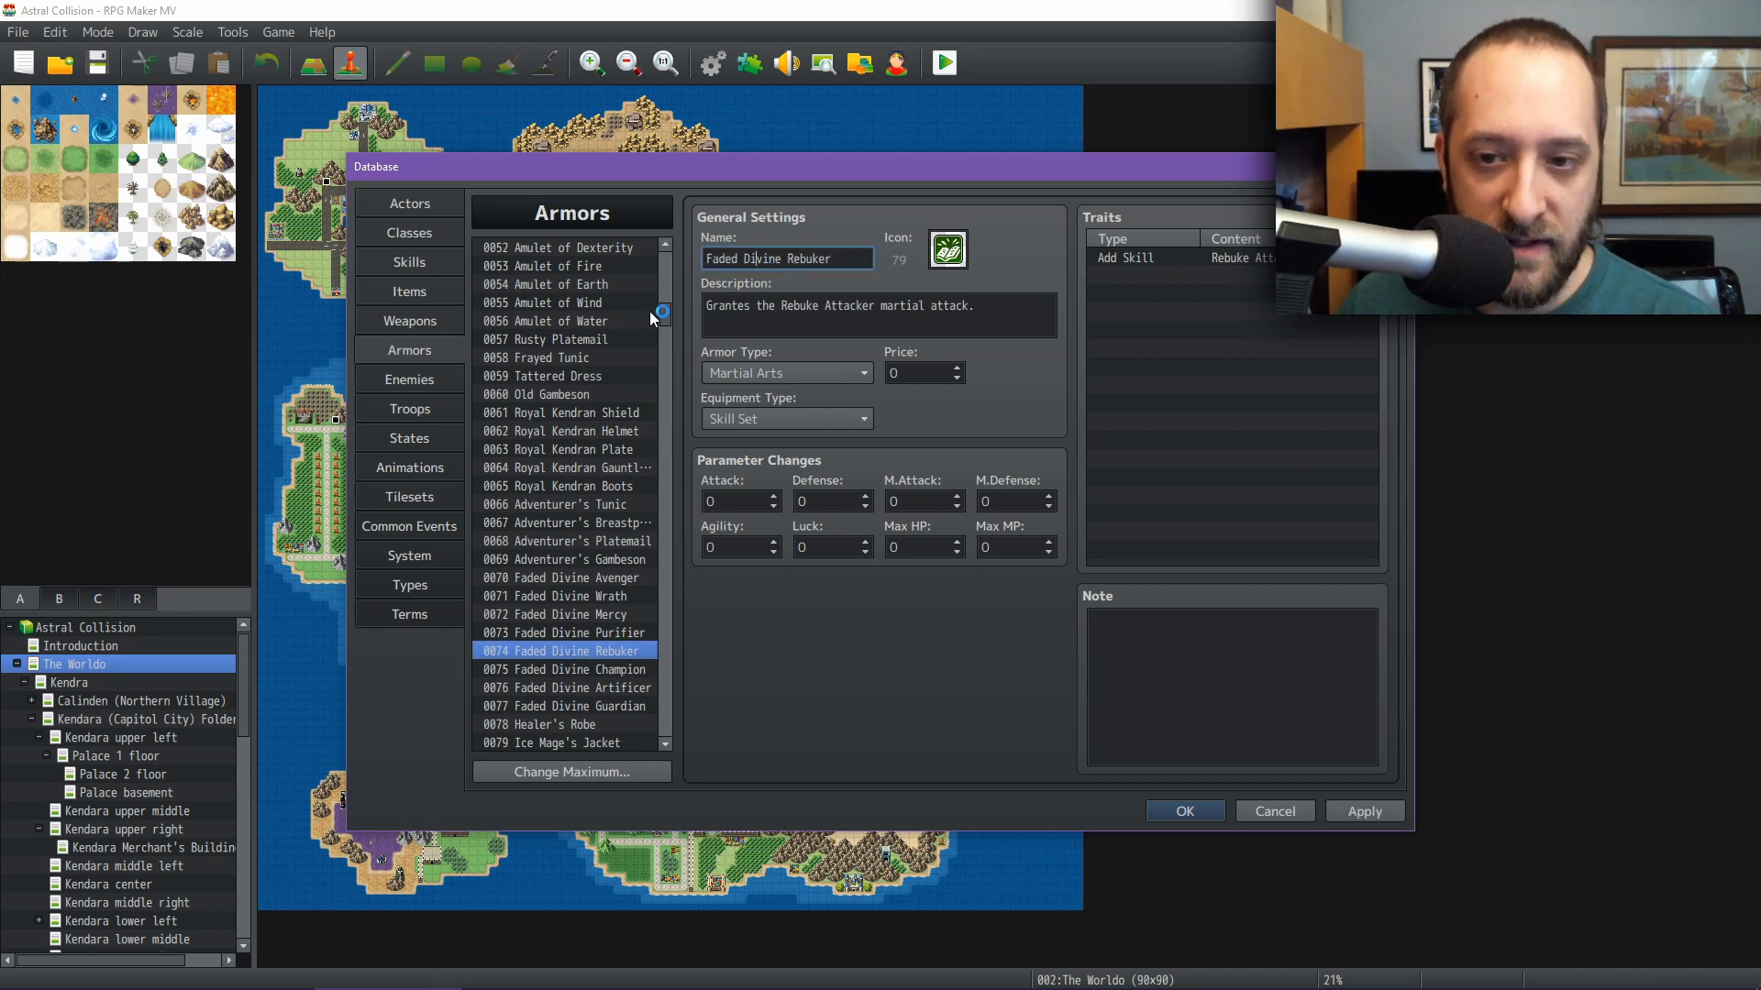
Review the Faded Divine Champion, Healer's Expertise and Healer's Ribbon armor entries and the Splash of Healing skill
click(543, 667)
scroll(560, 656, down, 6)
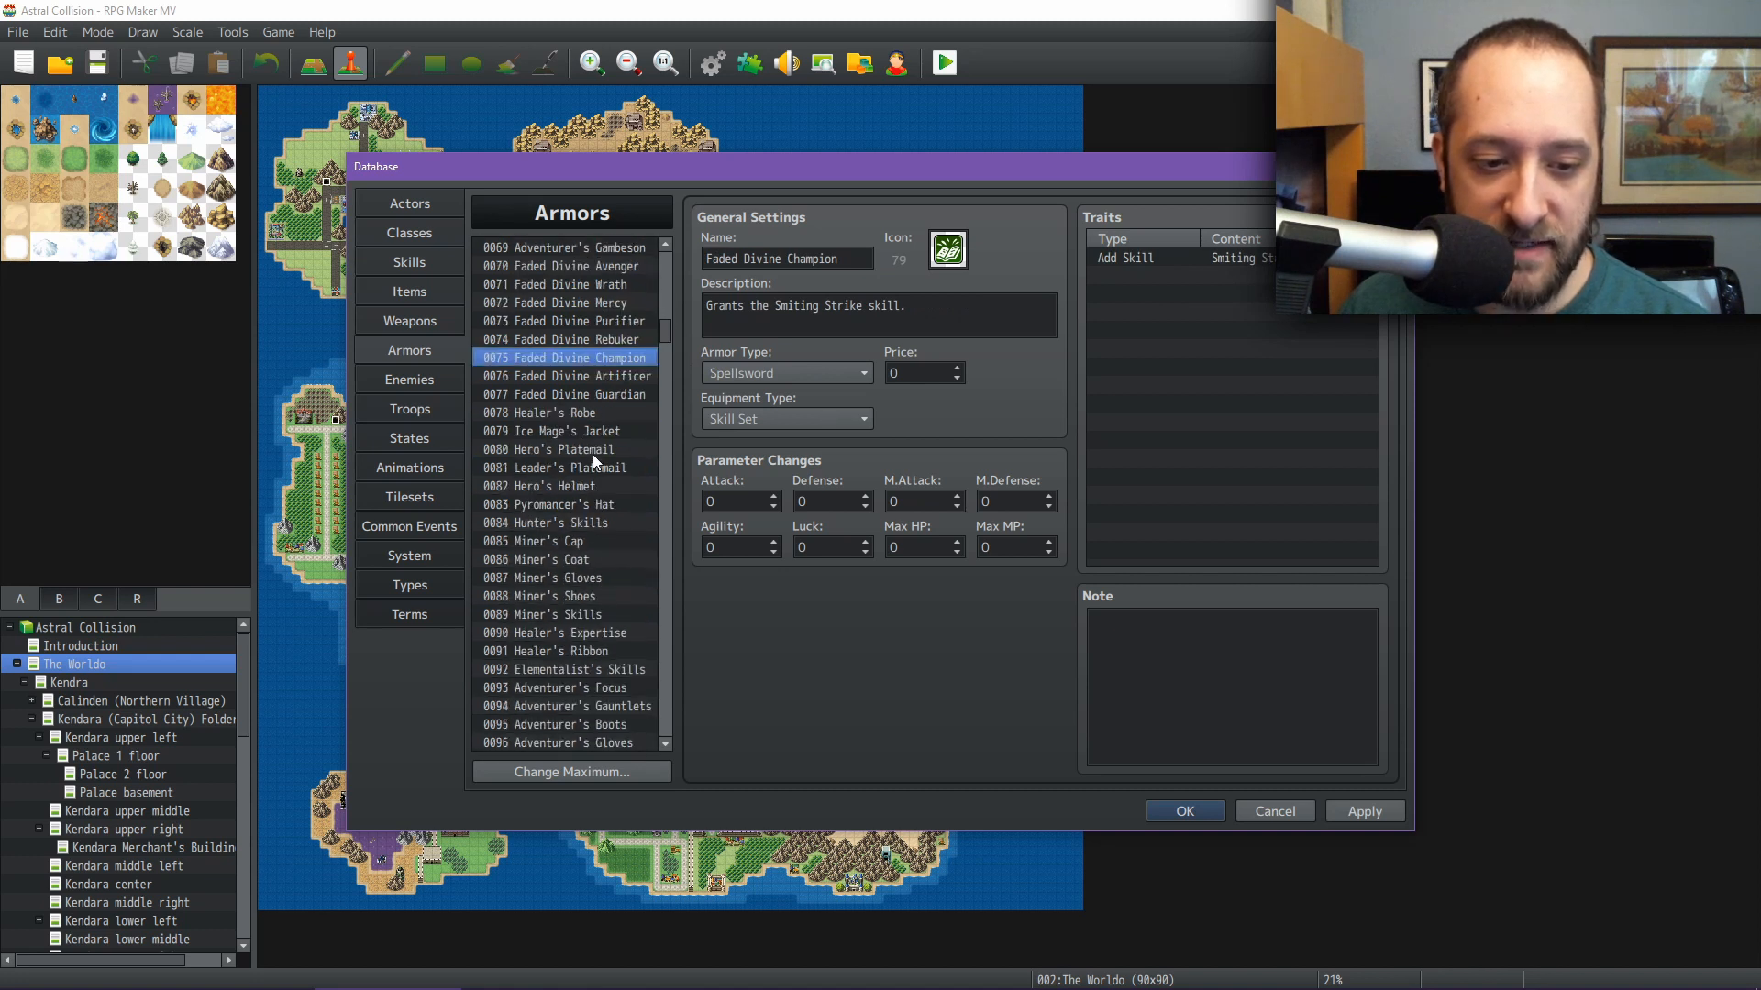
click(574, 633)
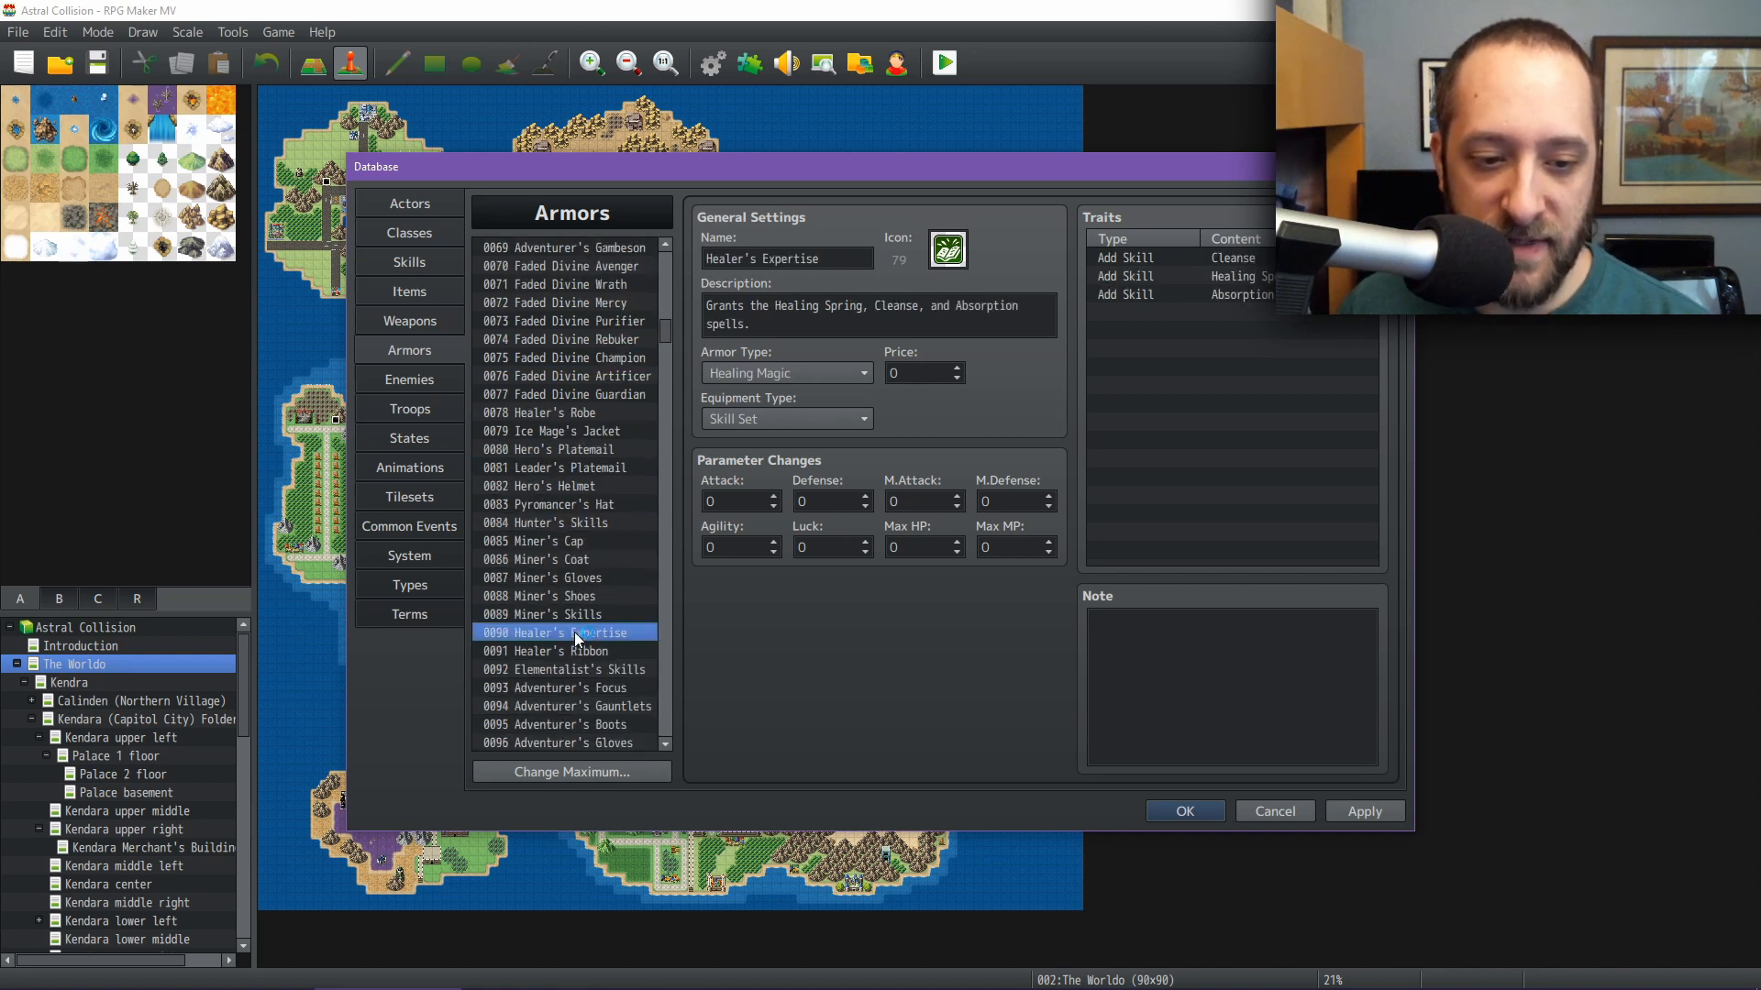
click(577, 652)
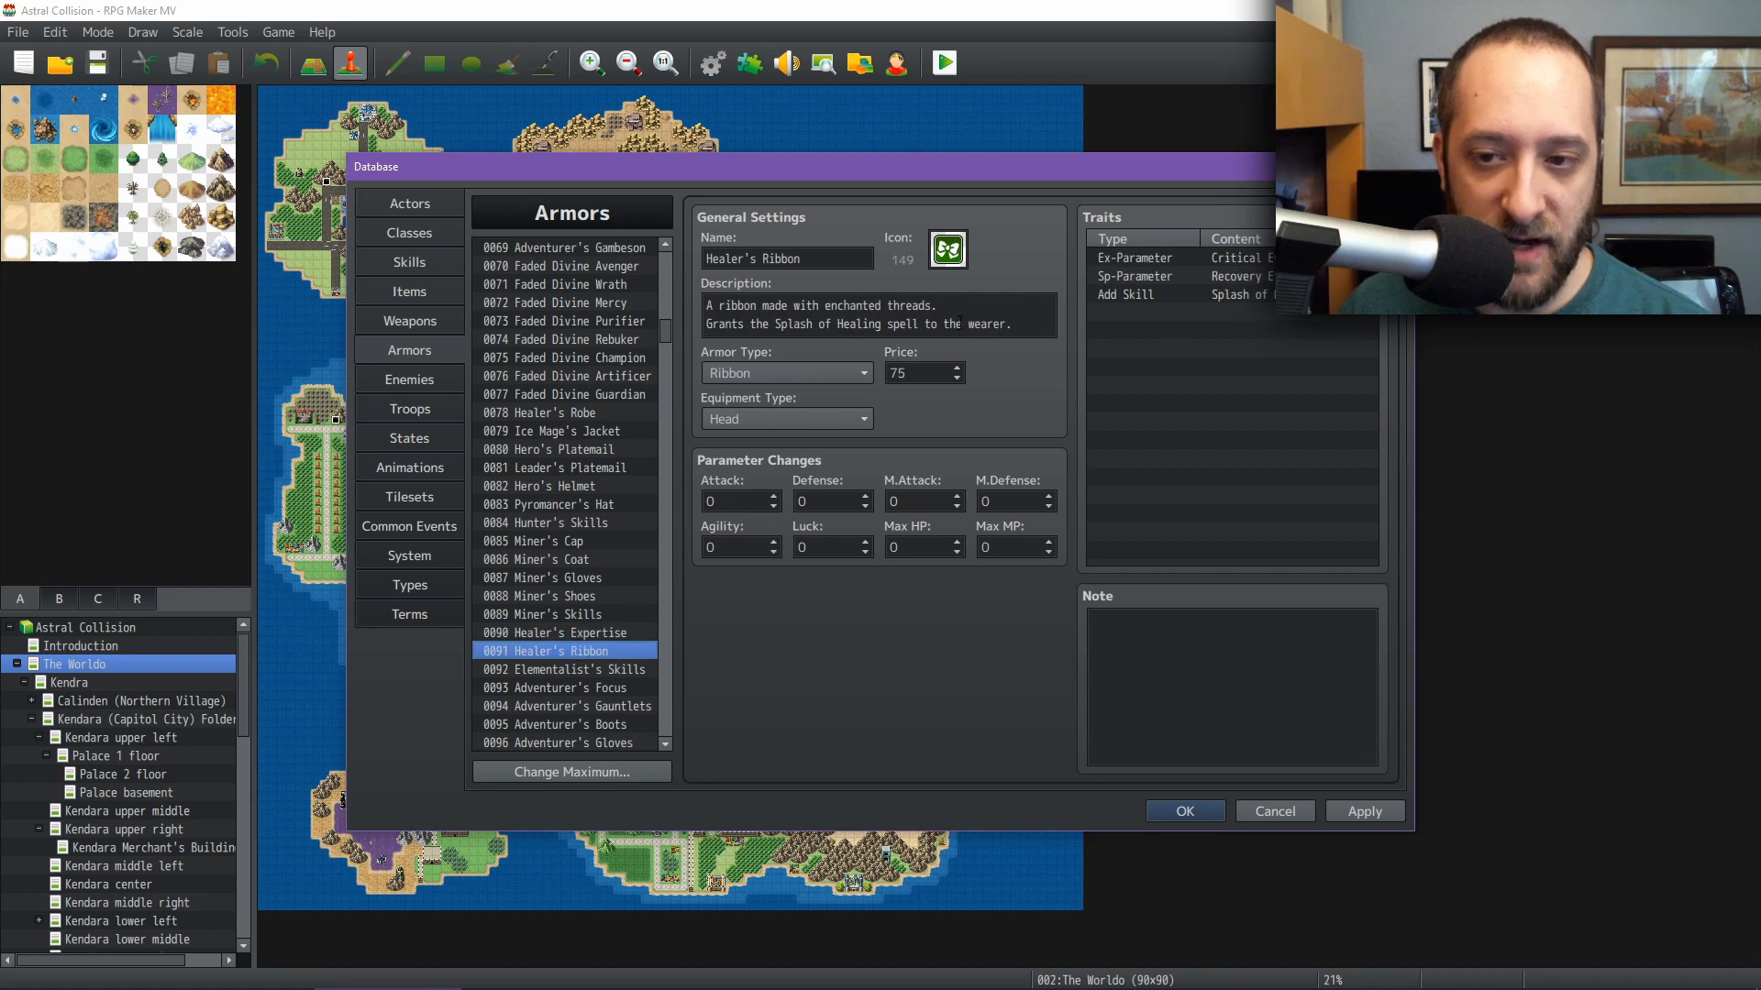
click(406, 270)
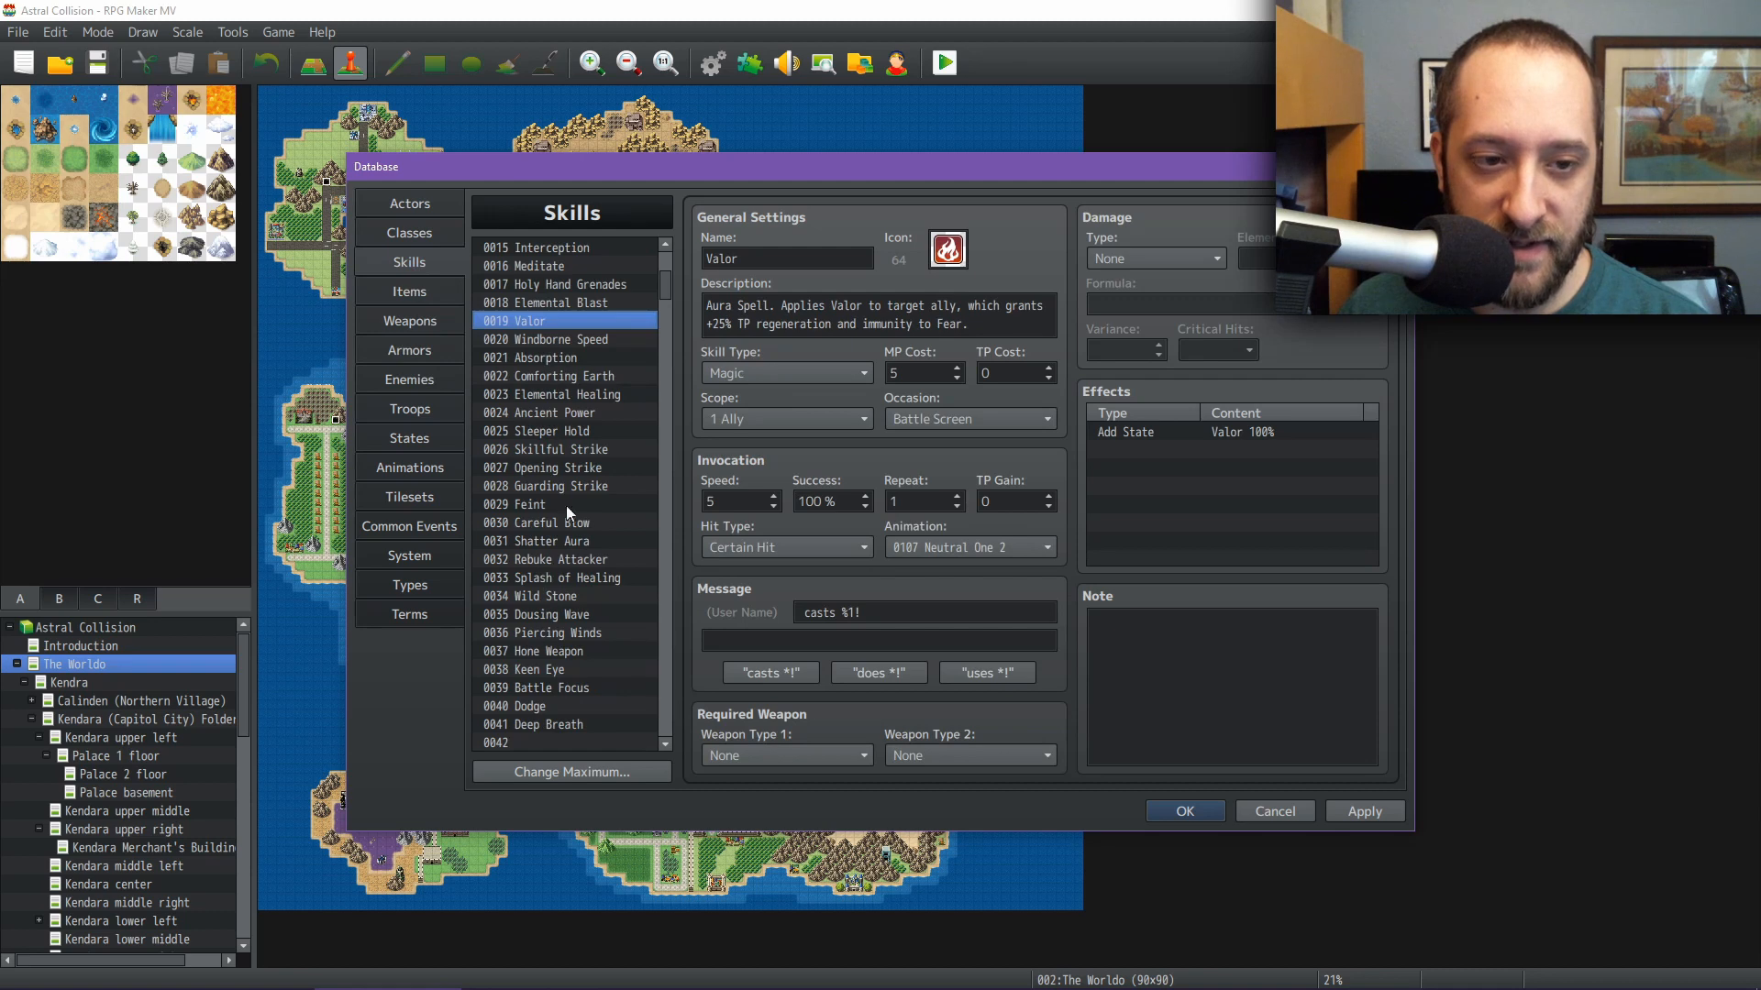
click(585, 574)
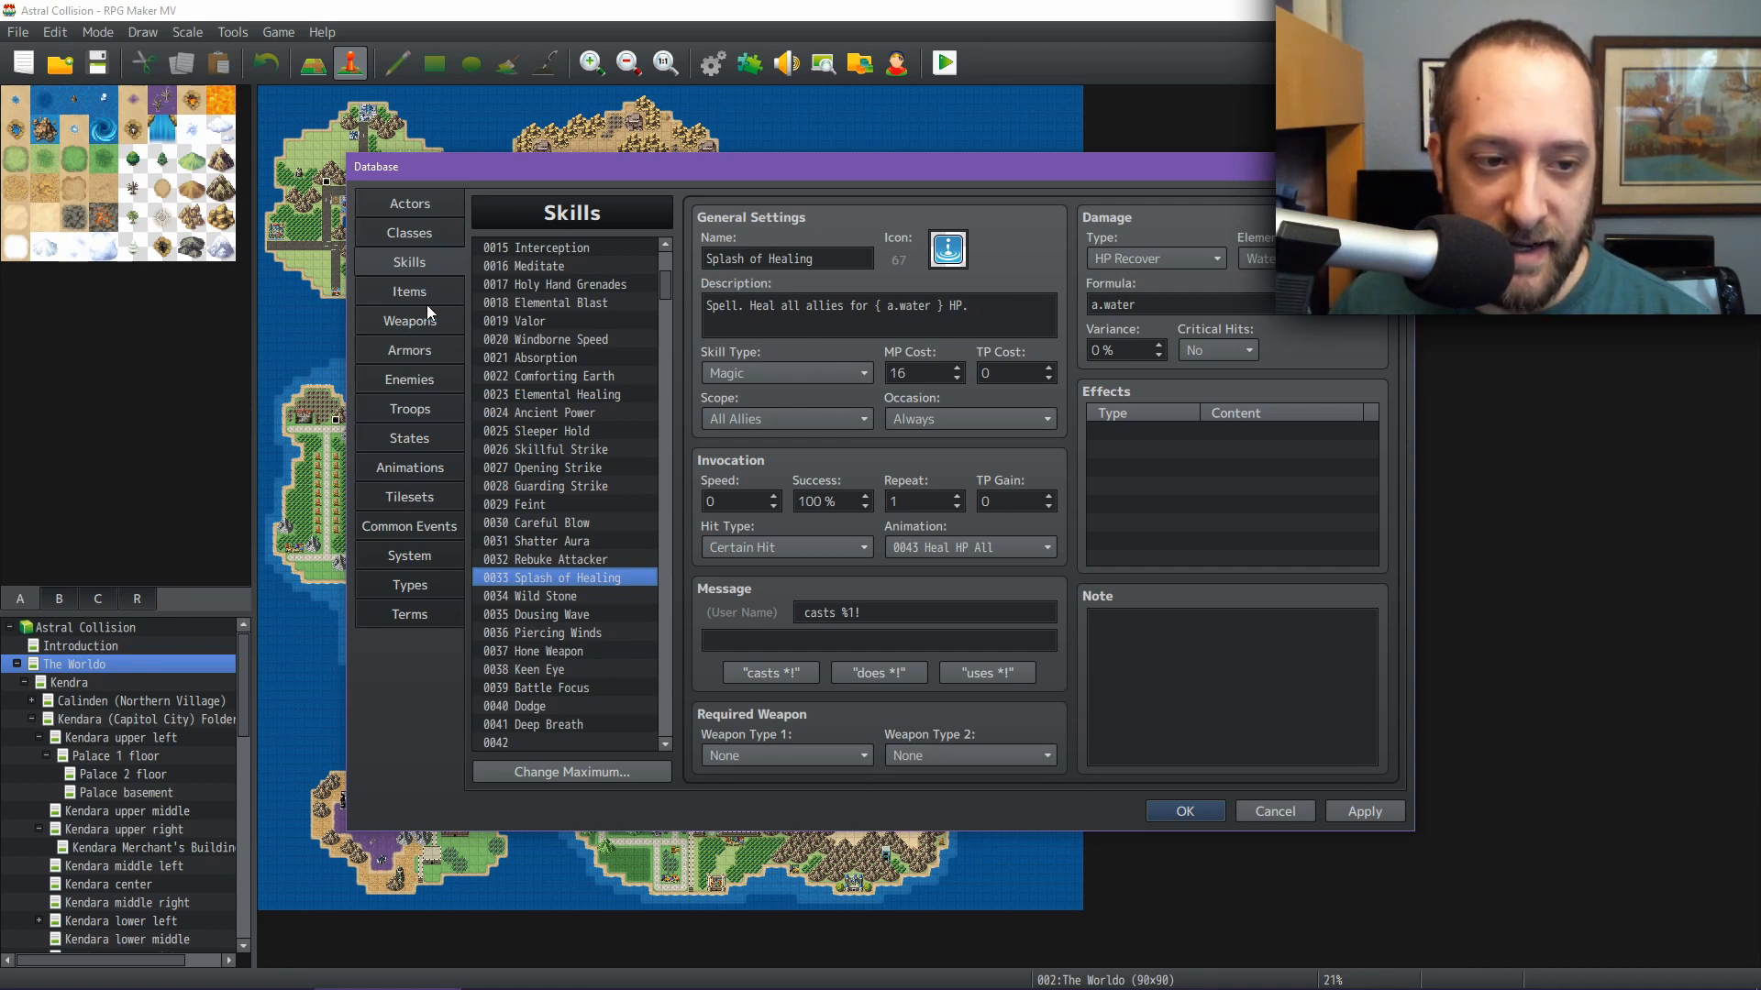
Look through the armor entries, checking kendra martial arts and the Shoes Template
click(409, 350)
scroll(612, 477, down, 3)
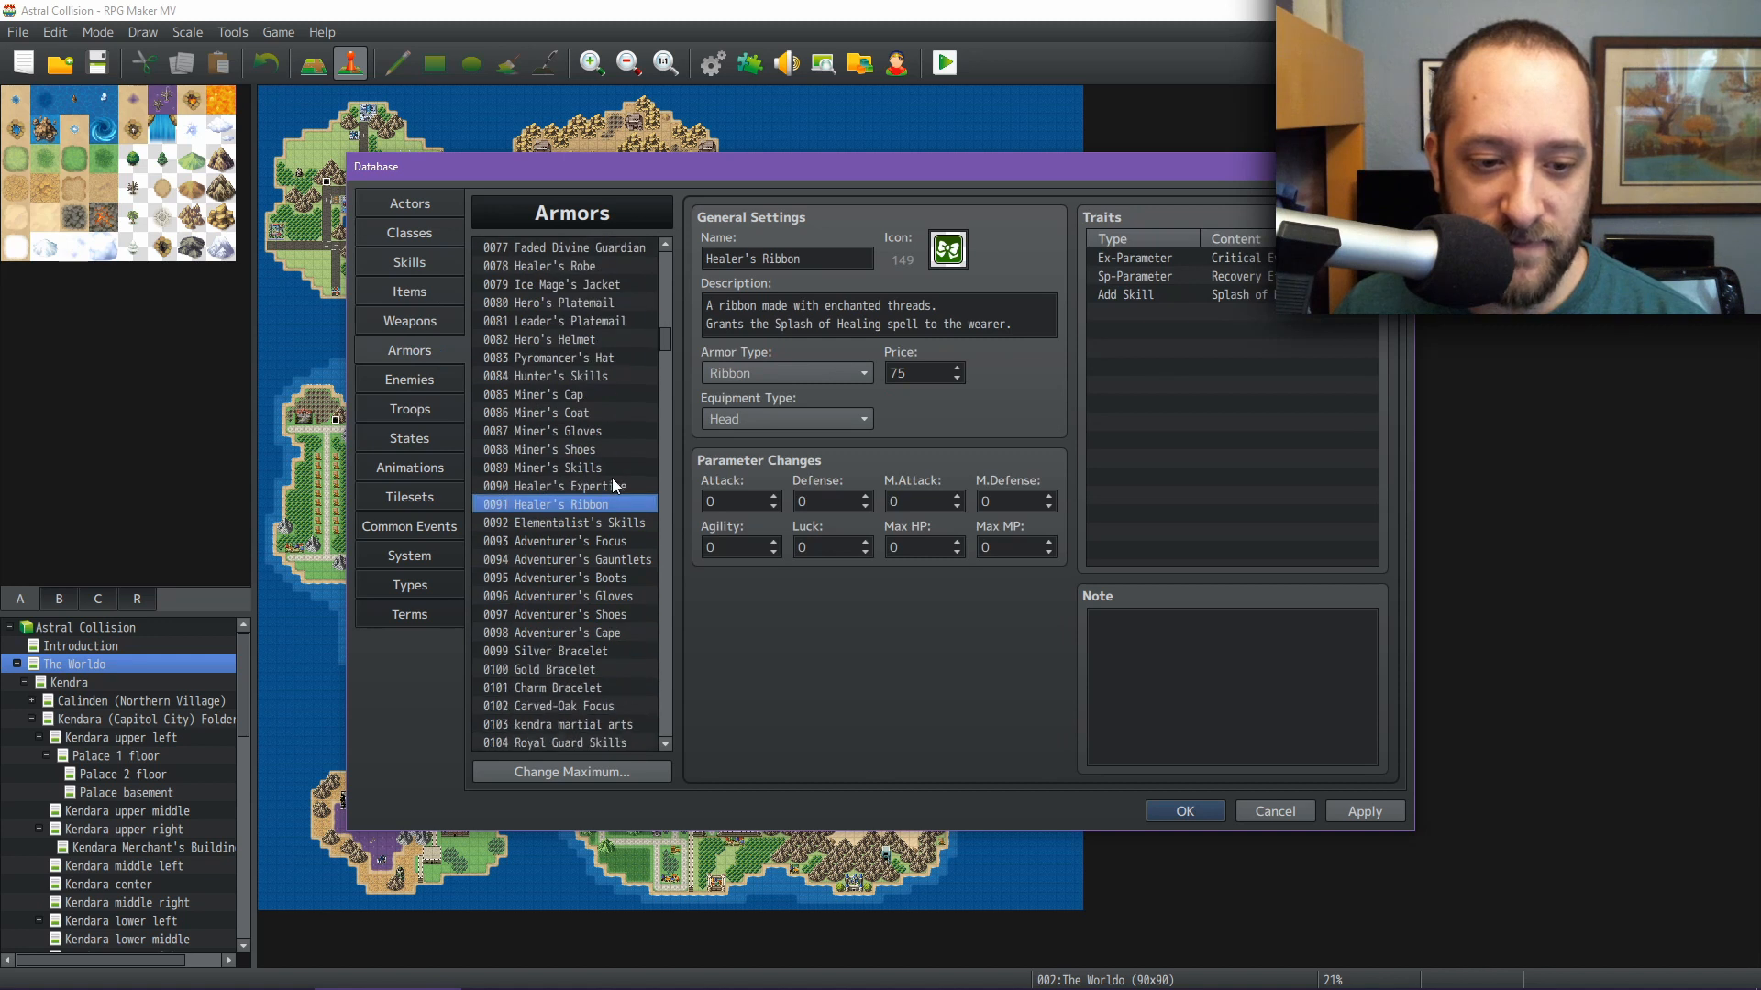
scroll(612, 485, down, 2)
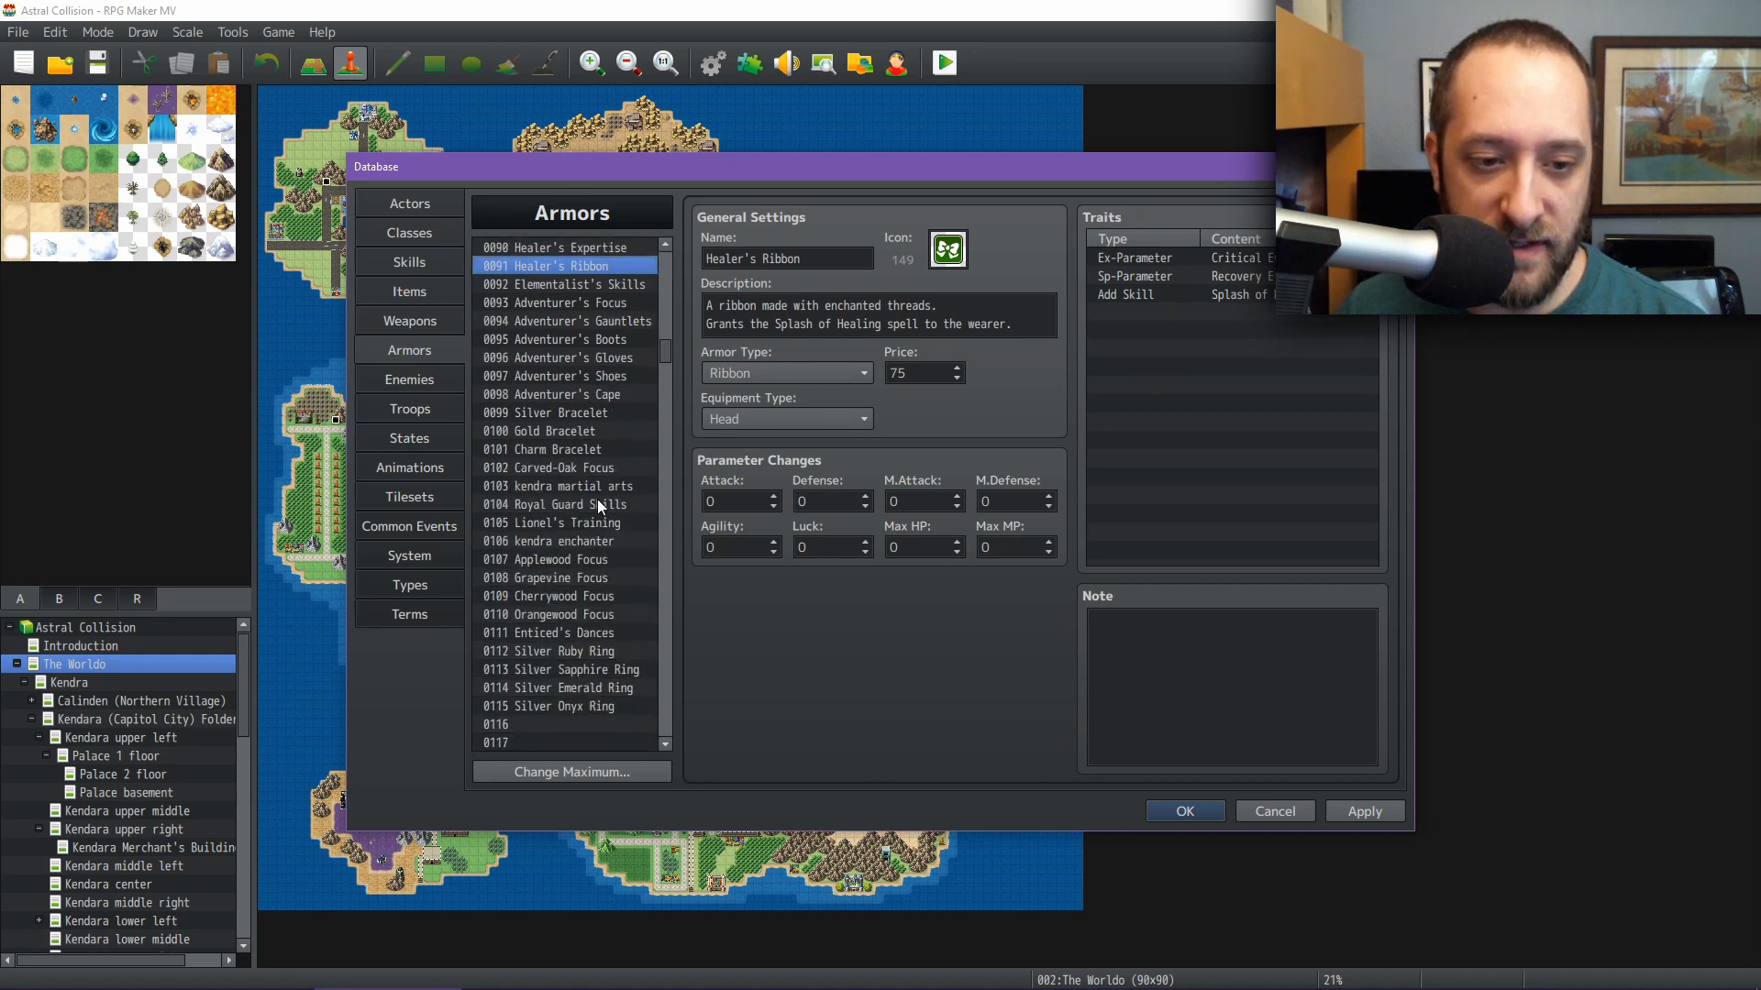
click(597, 491)
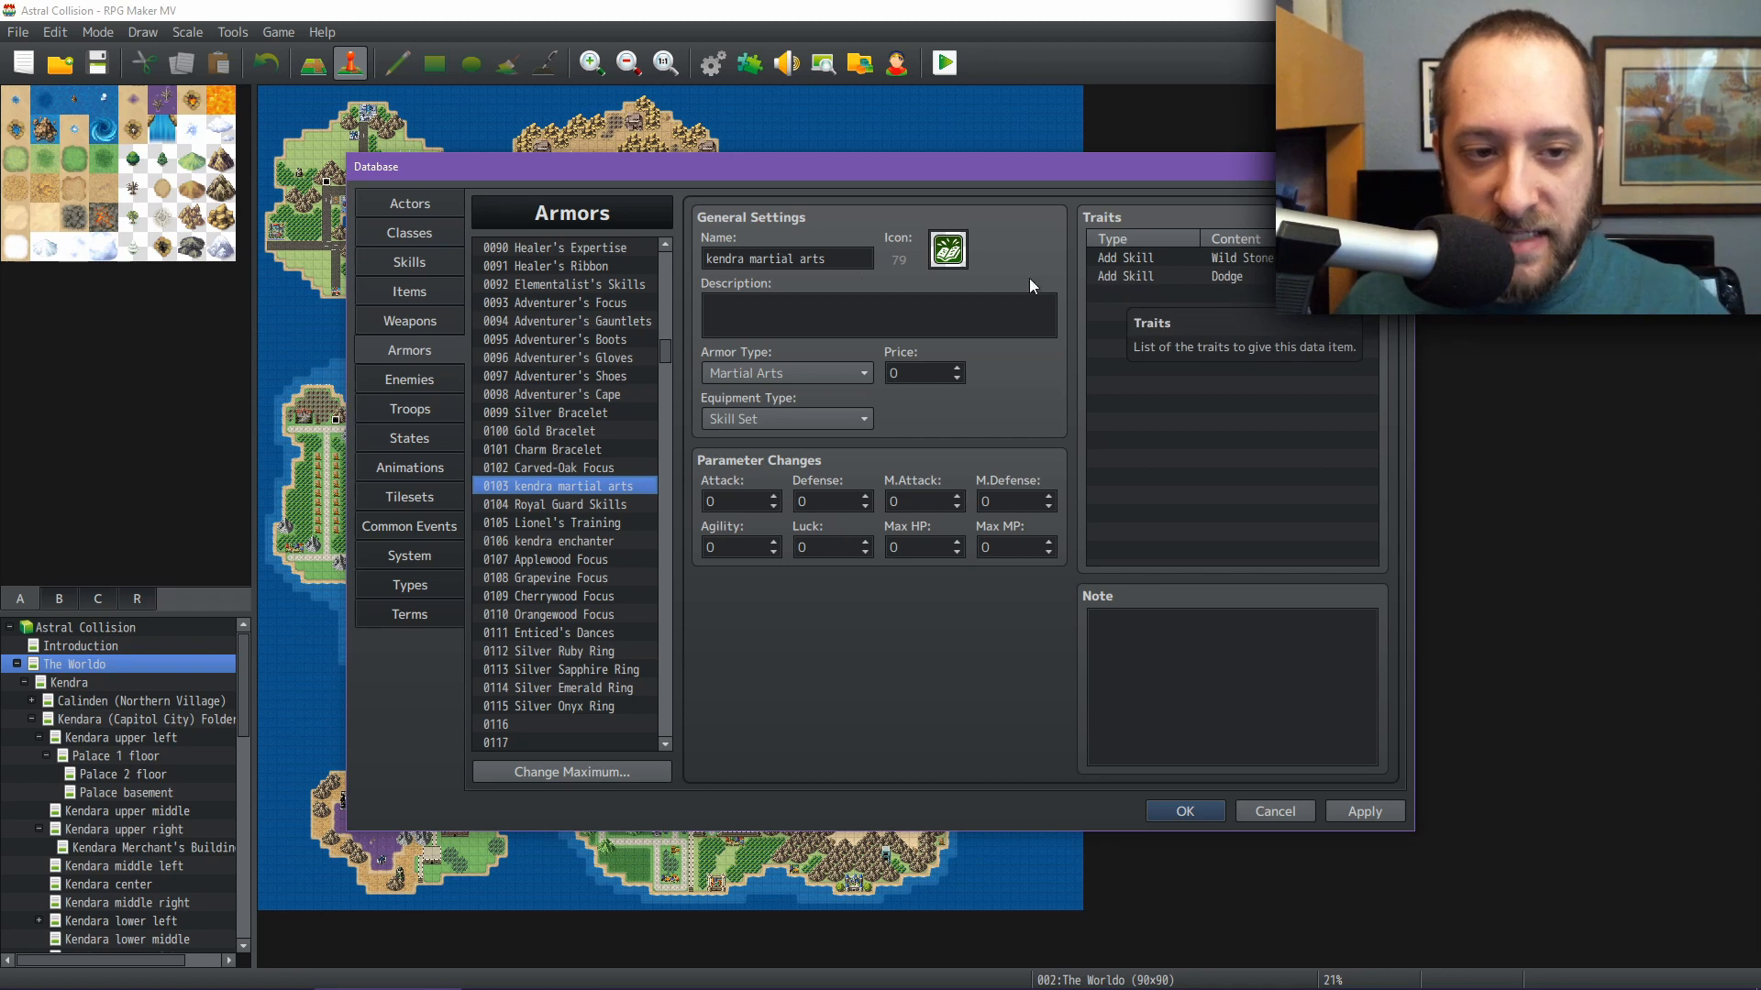
mouse_move(666, 354)
mouse_down()
mouse_move(664, 290)
mouse_move(656, 371)
mouse_move(653, 354)
mouse_up()
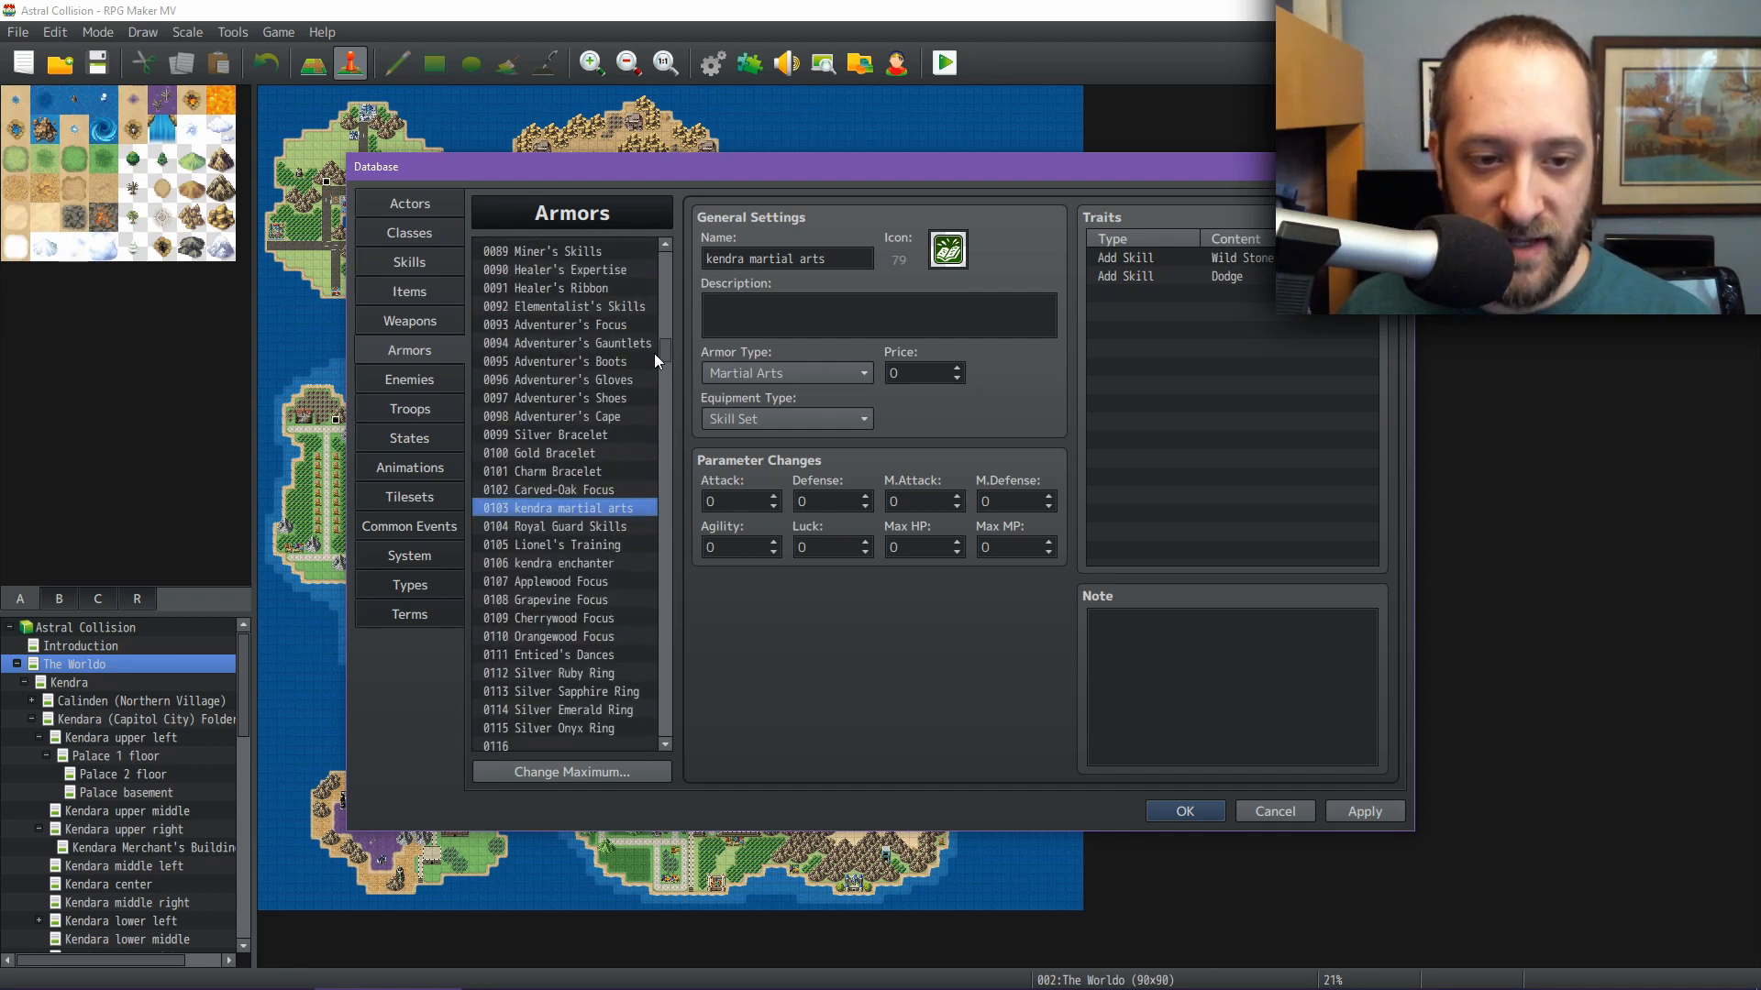
drag(653, 354, 655, 262)
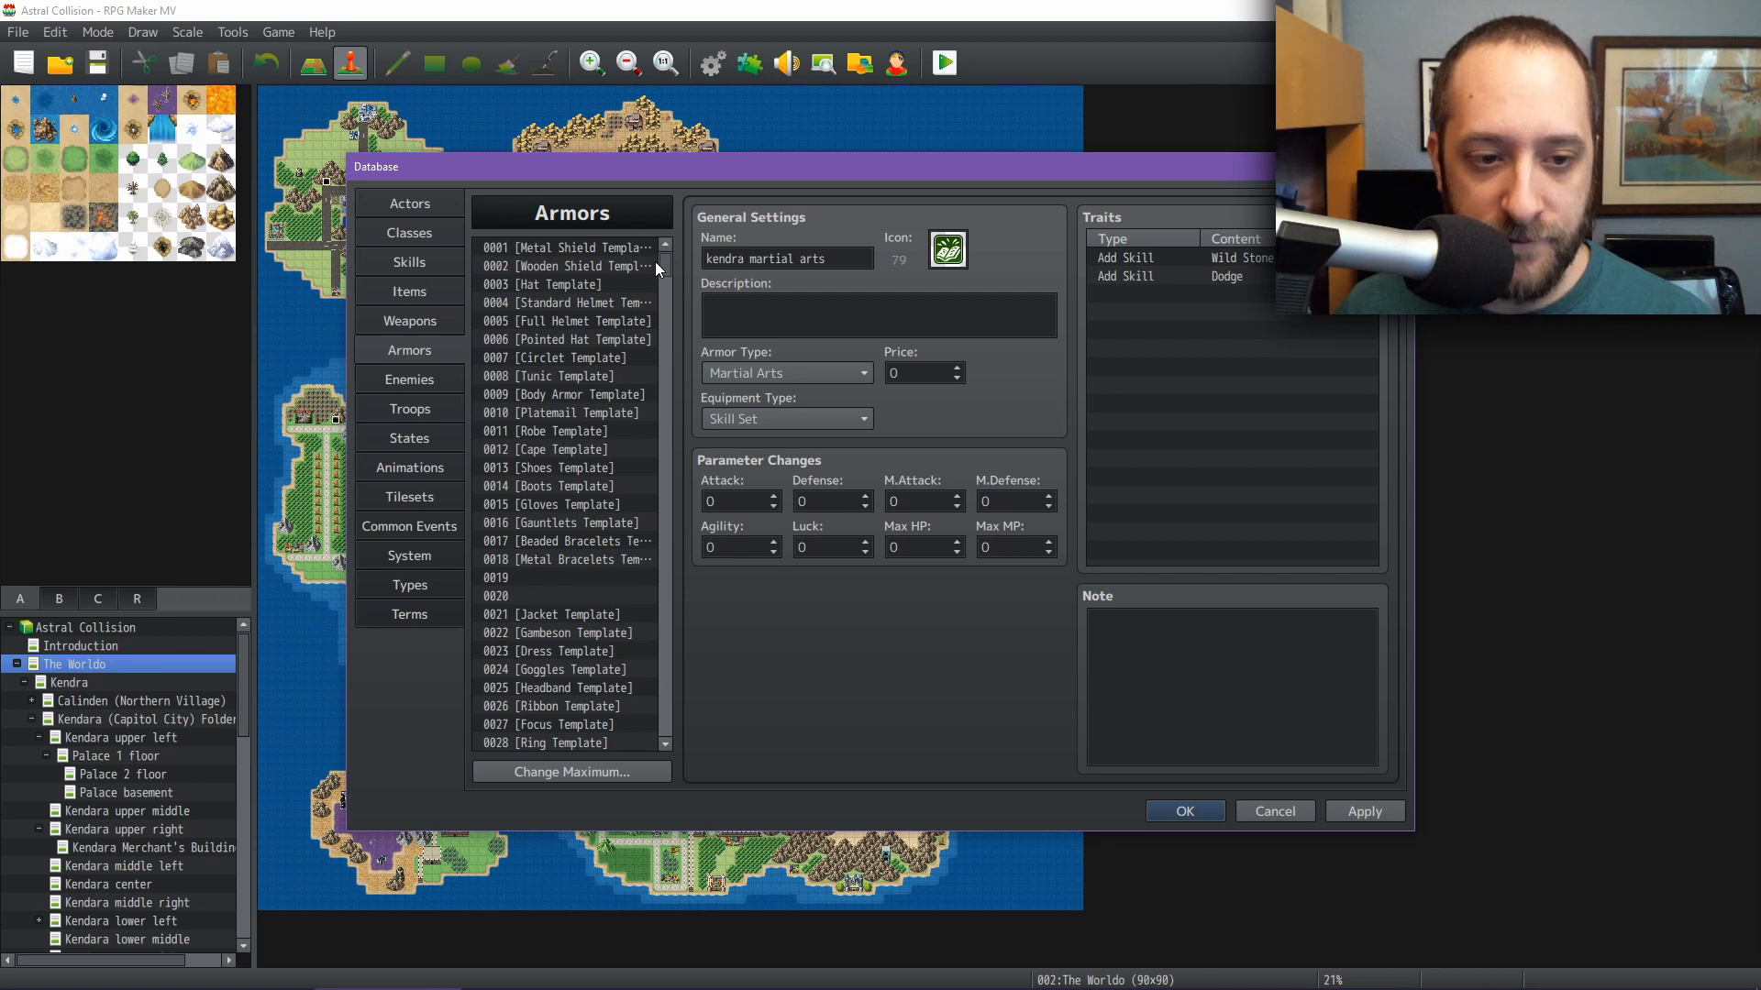
click(594, 468)
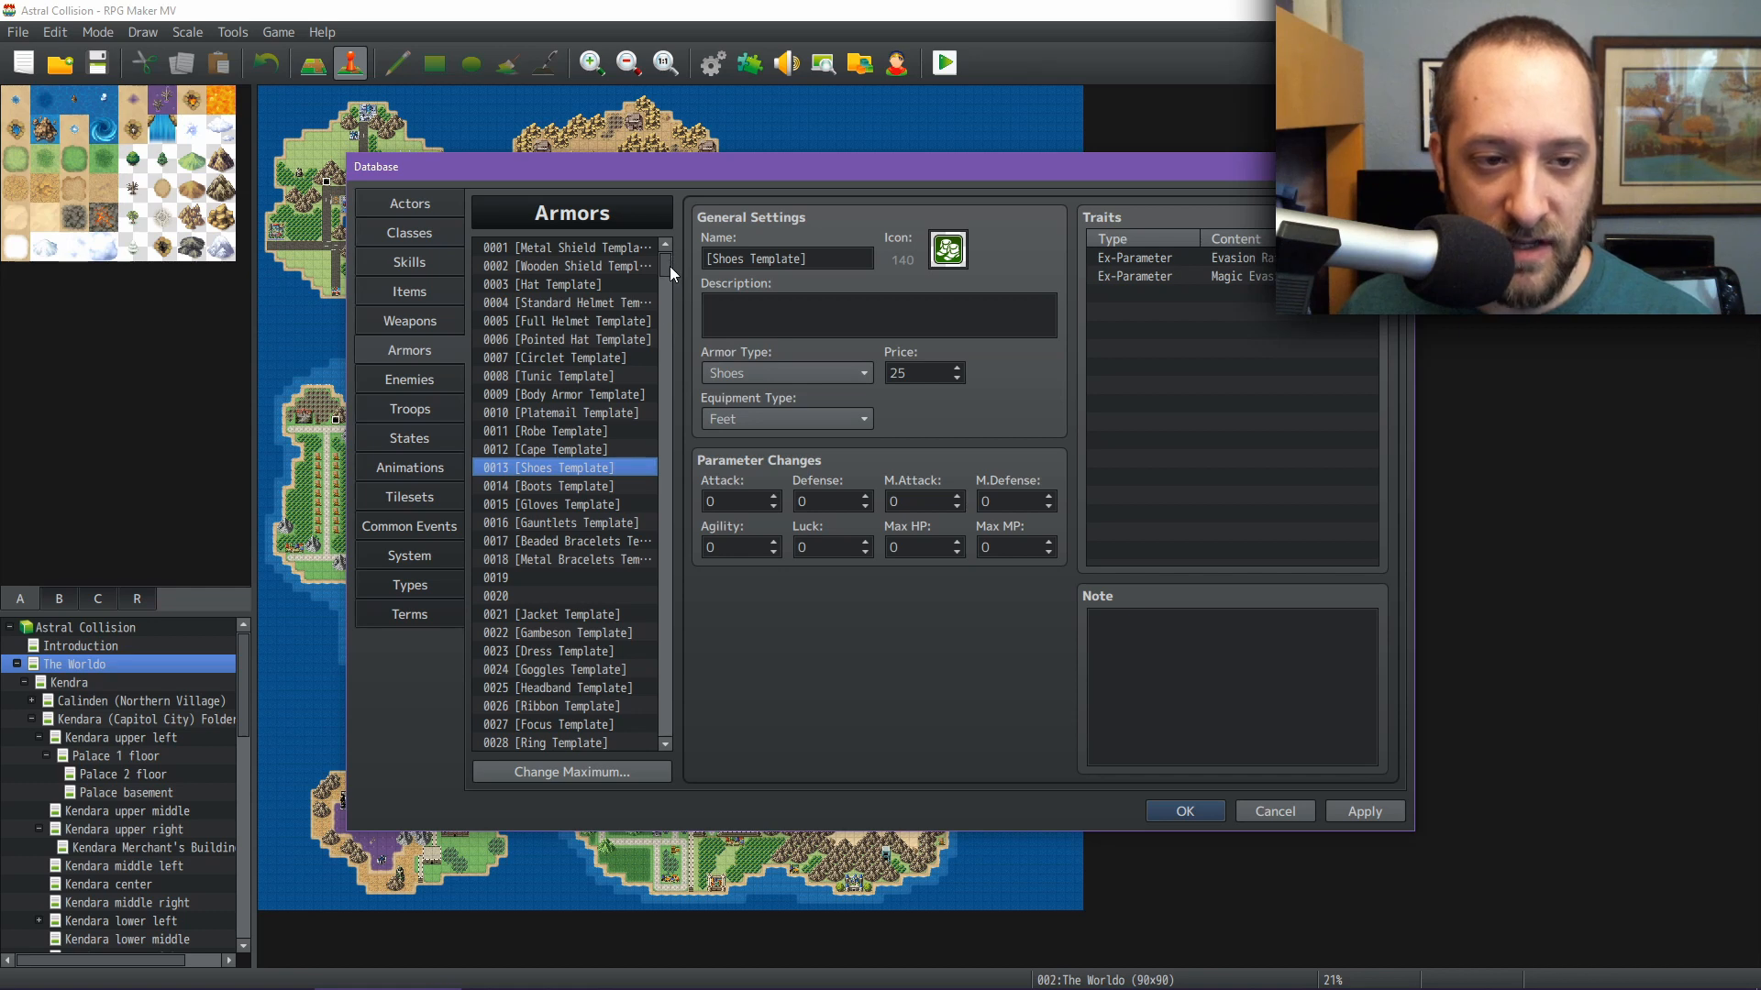
drag(670, 268, 670, 277)
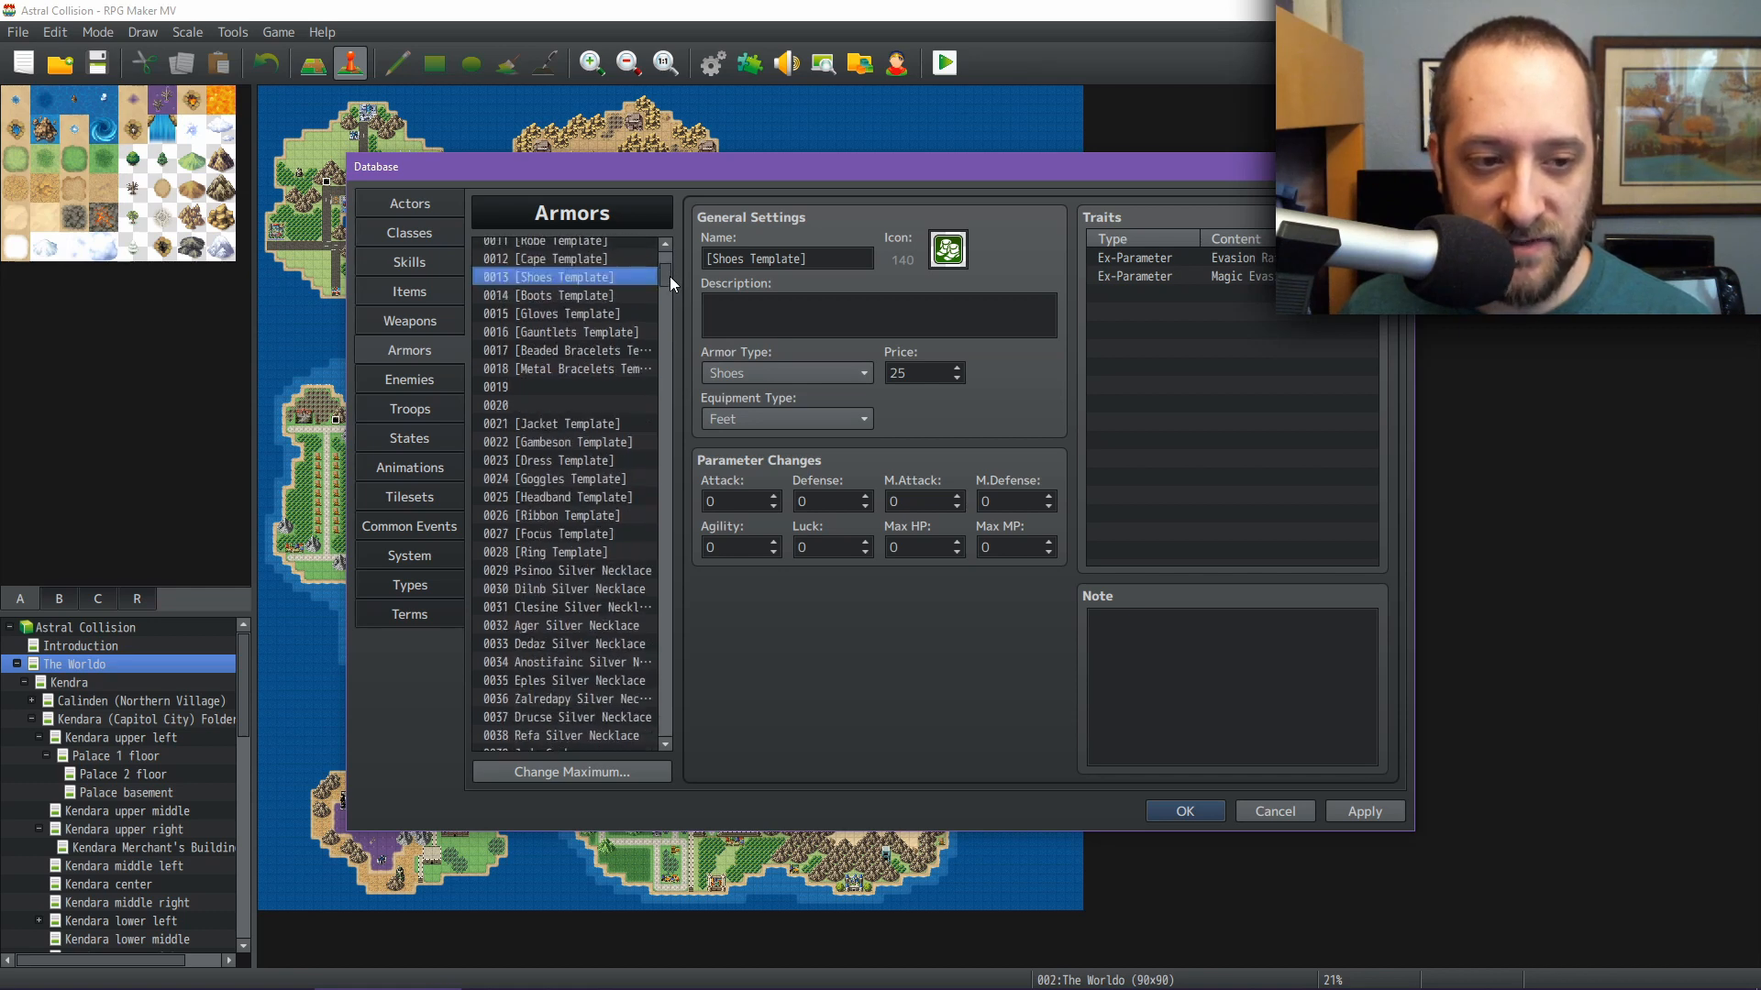
Review the stats and action patterns of the Plains Scorpion, Buzzkill and Harrower enemies
click(398, 385)
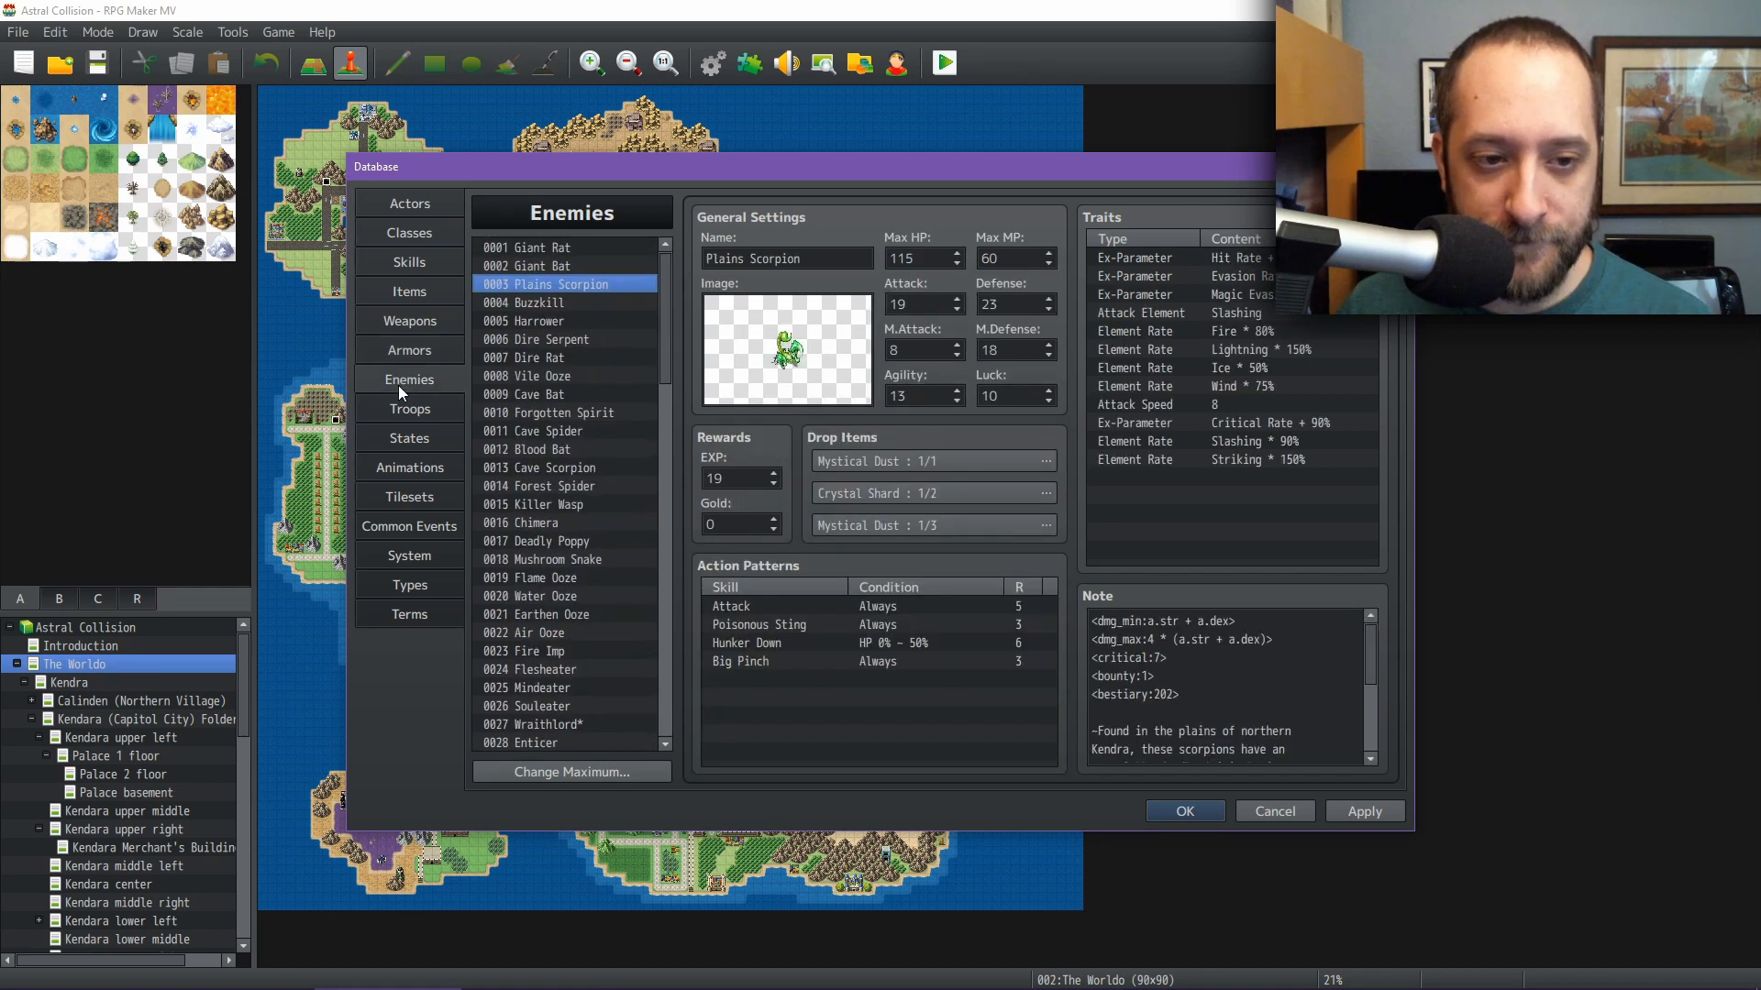
click(570, 301)
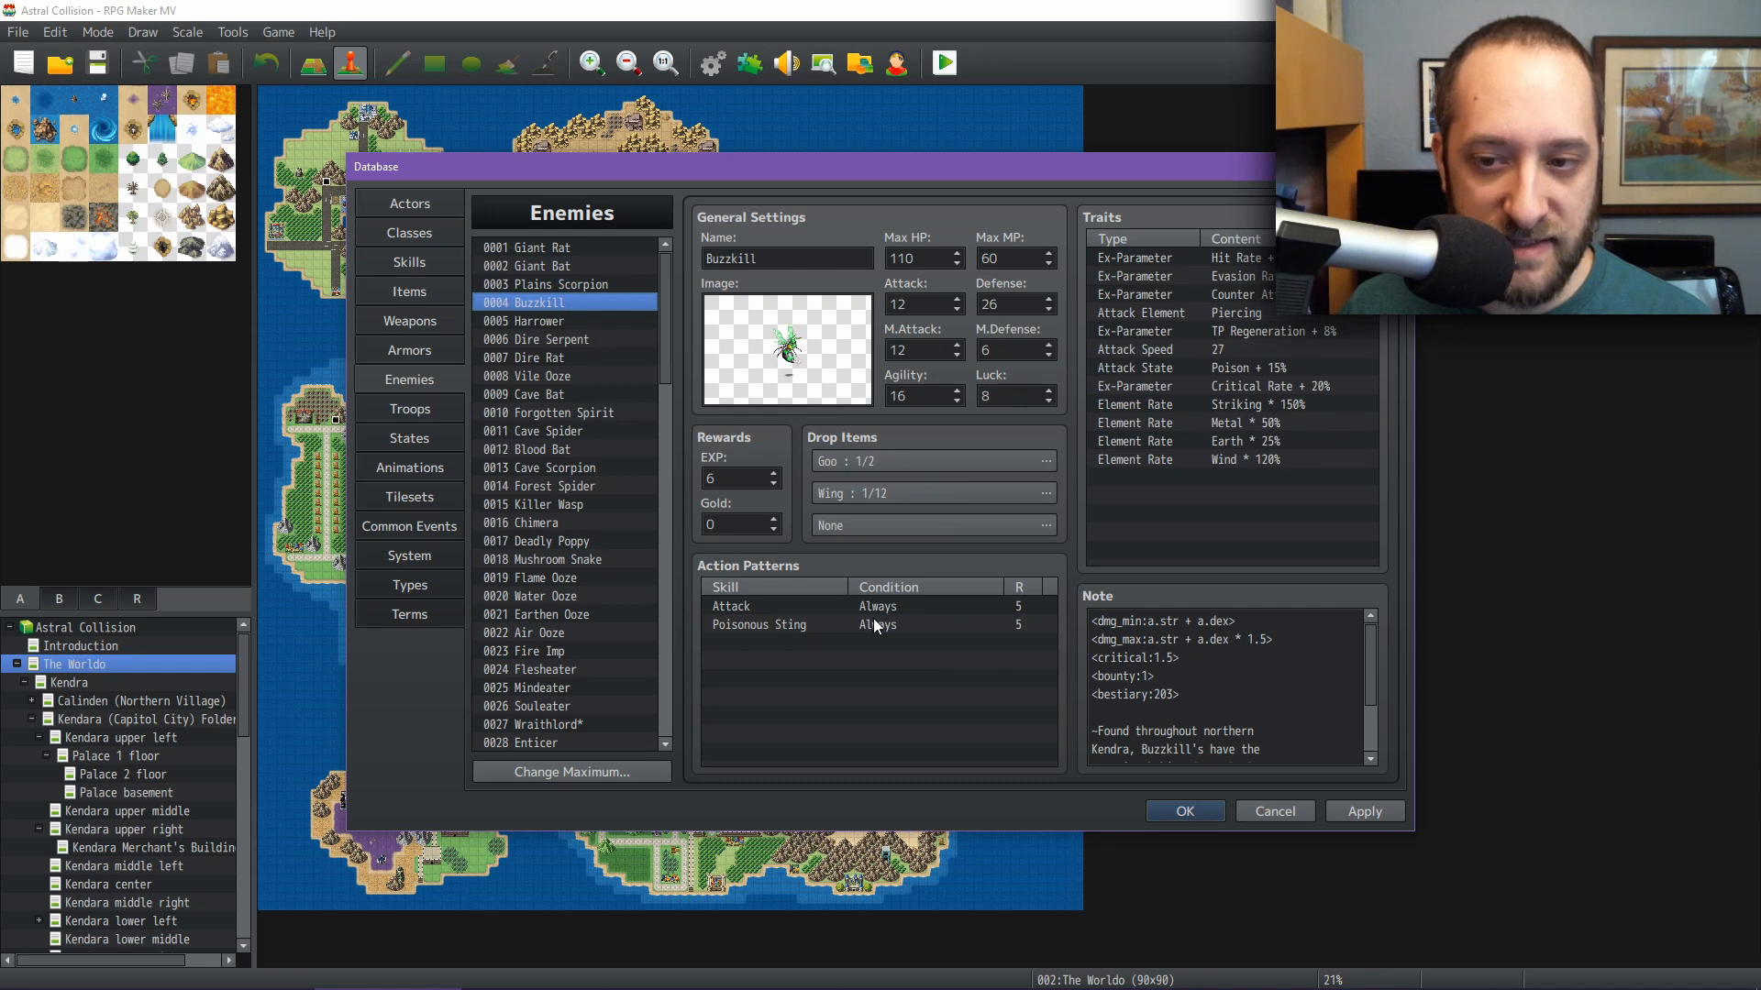
click(558, 320)
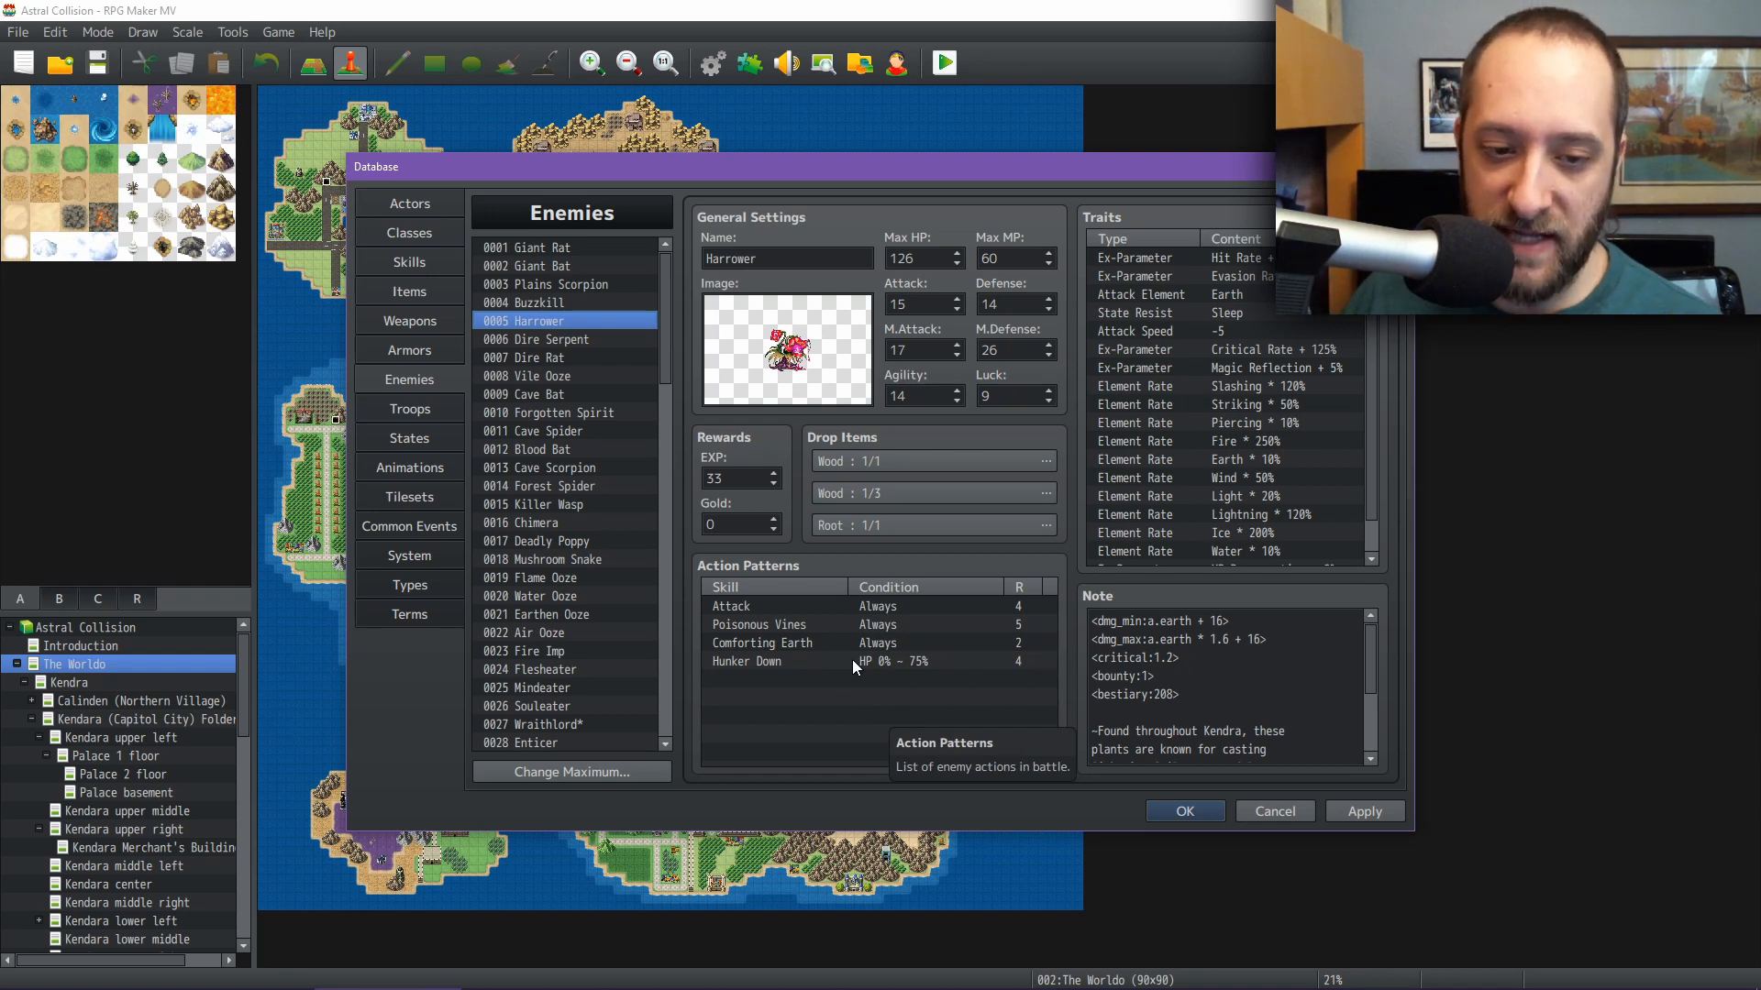
Examine the Poisonous Vines skill and read its damage formula from end to end
click(403, 263)
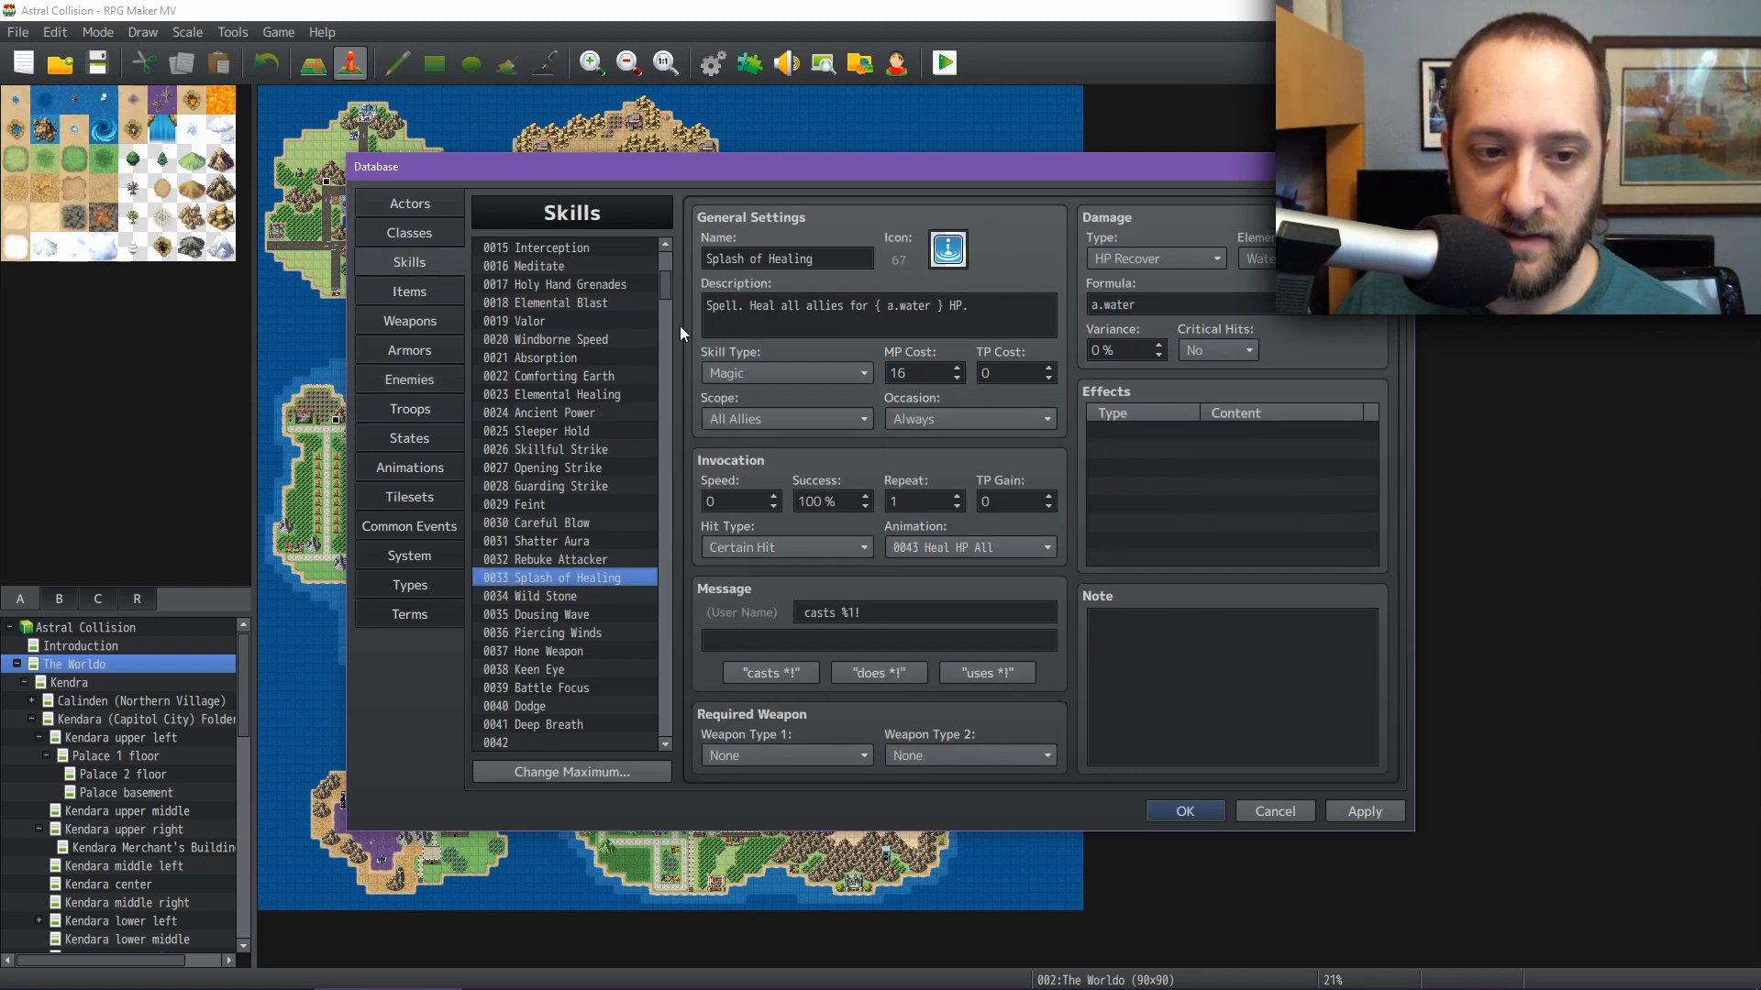
drag(665, 289, 665, 248)
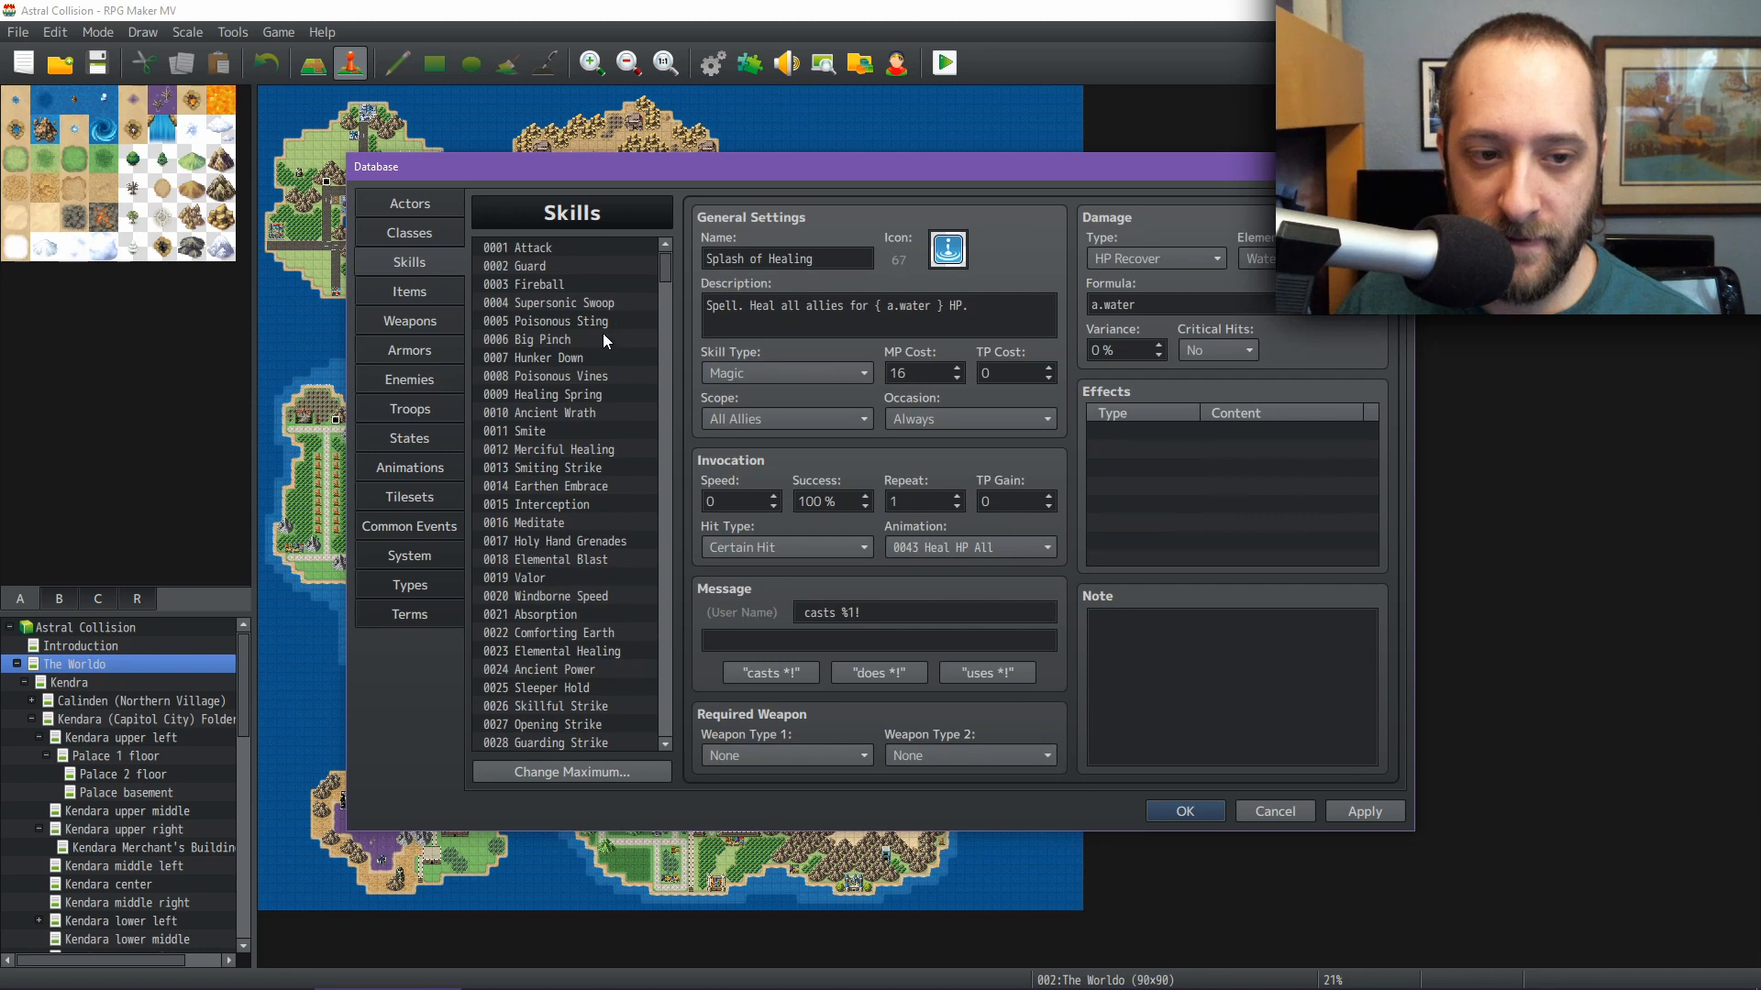
click(581, 376)
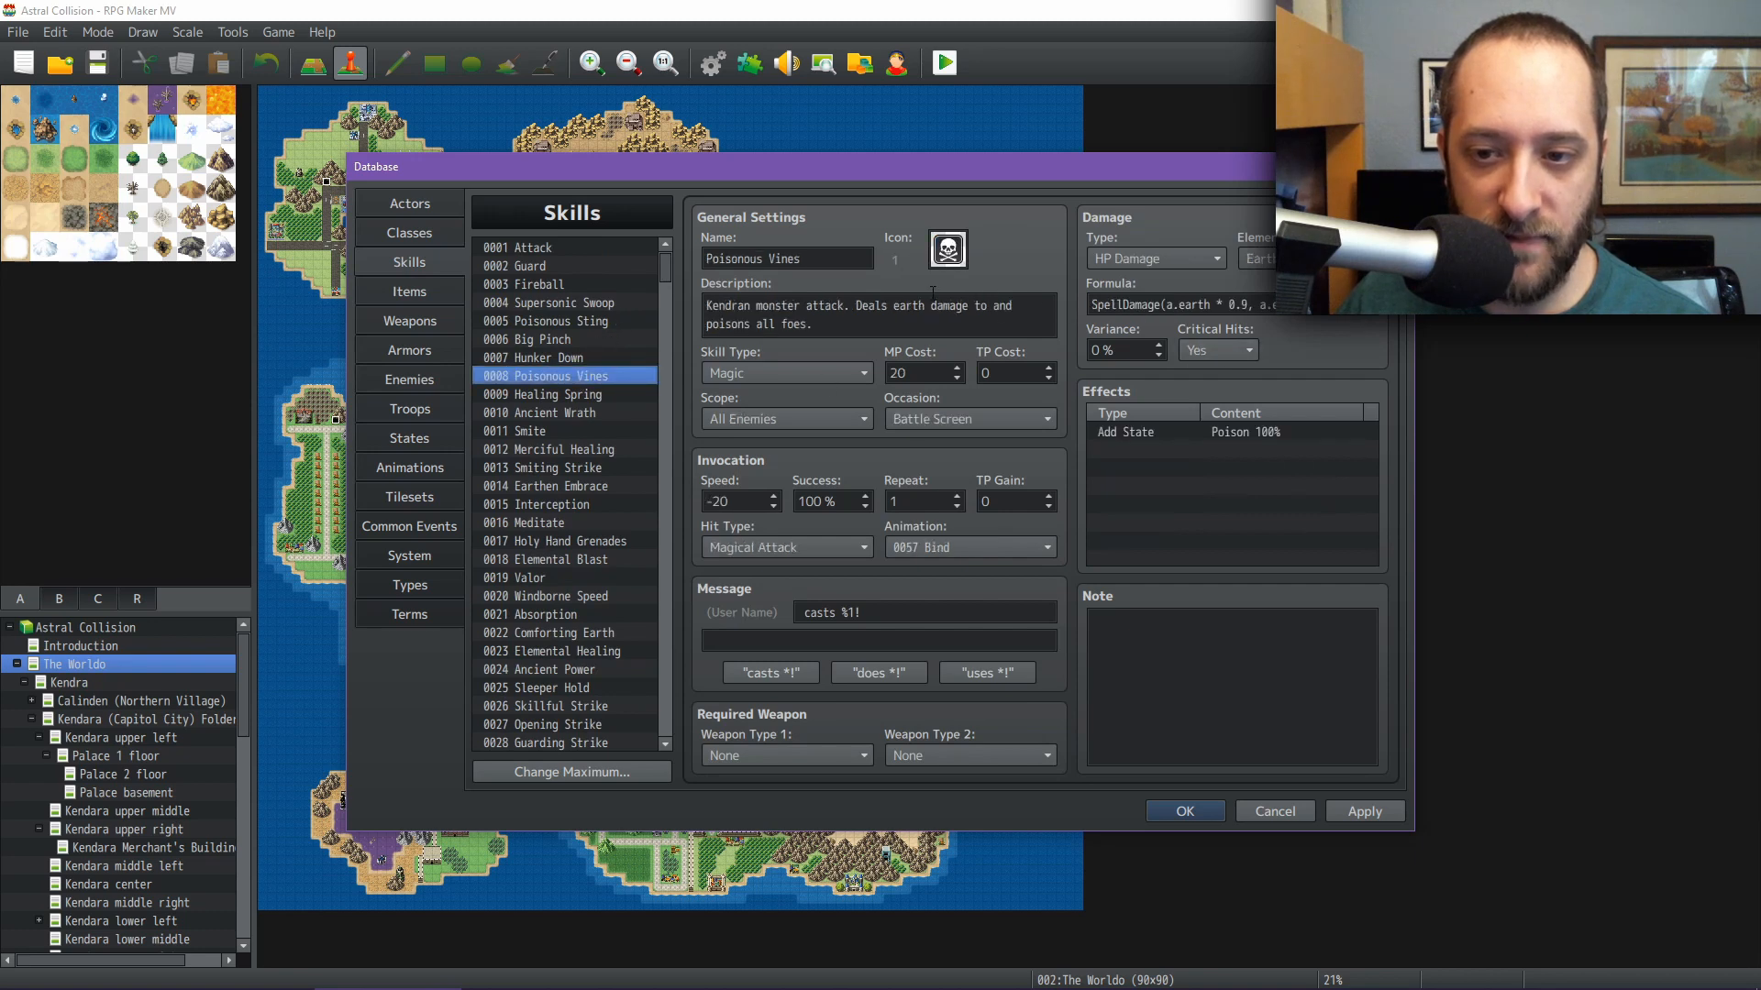
click(1314, 311)
click(1315, 312)
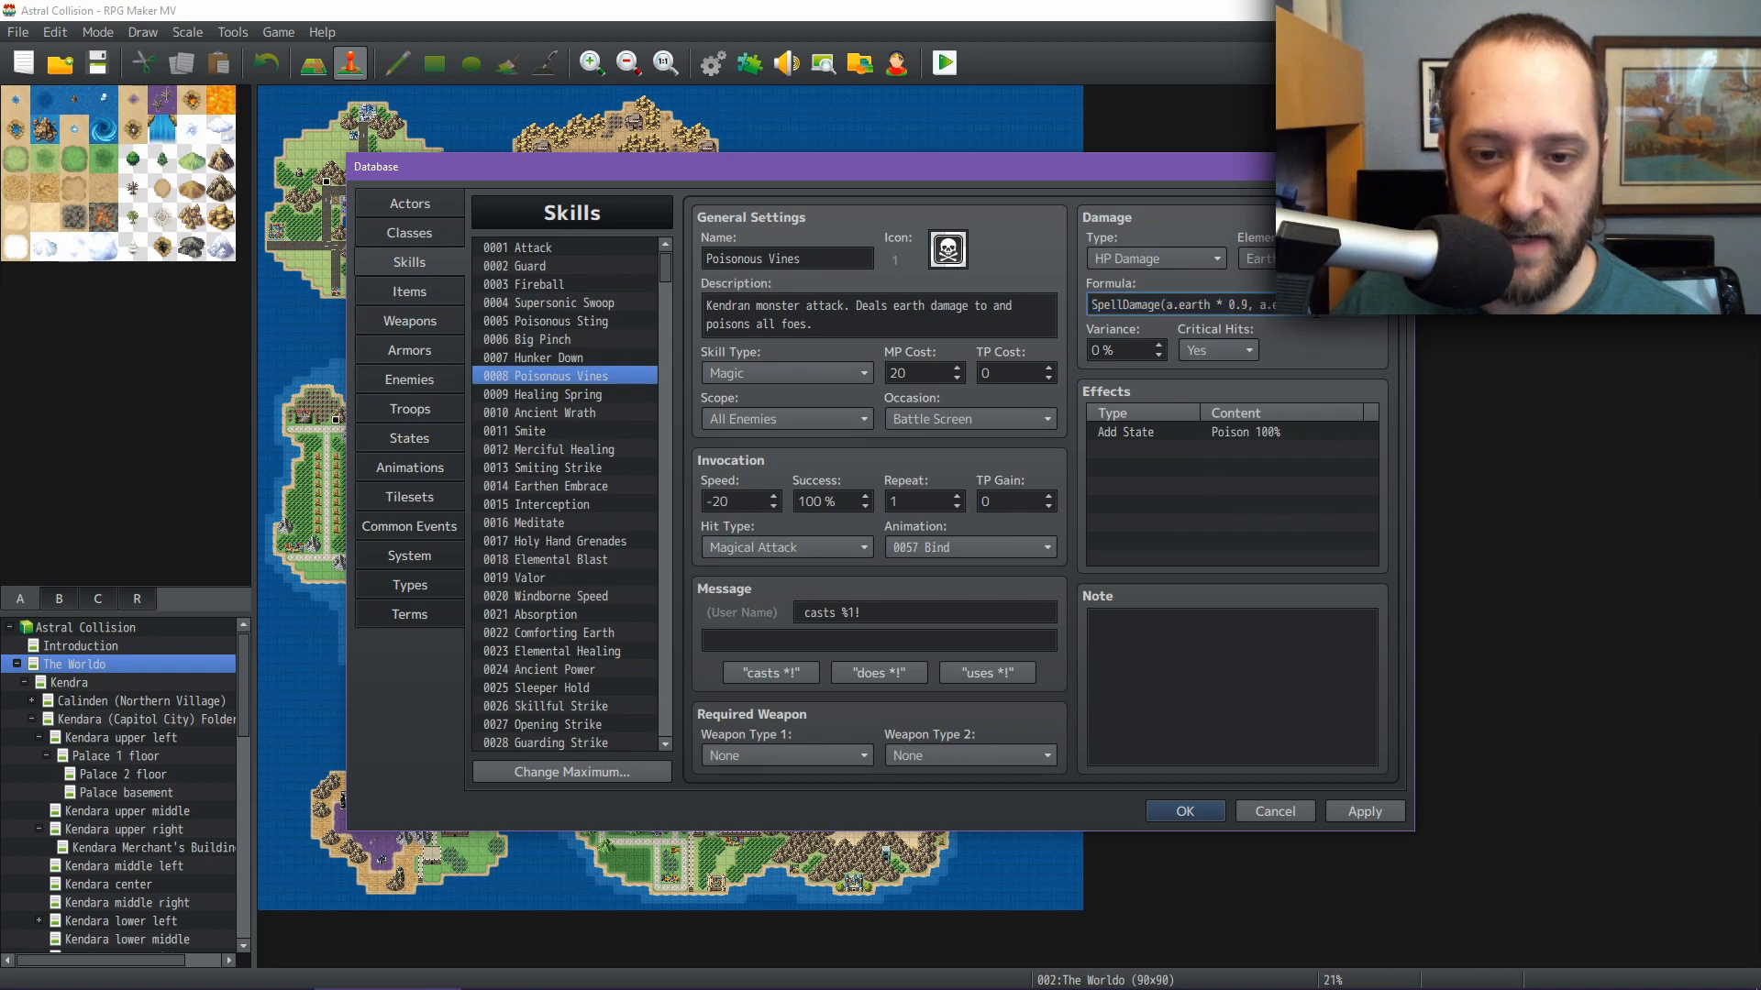
key(End)
key(Home)
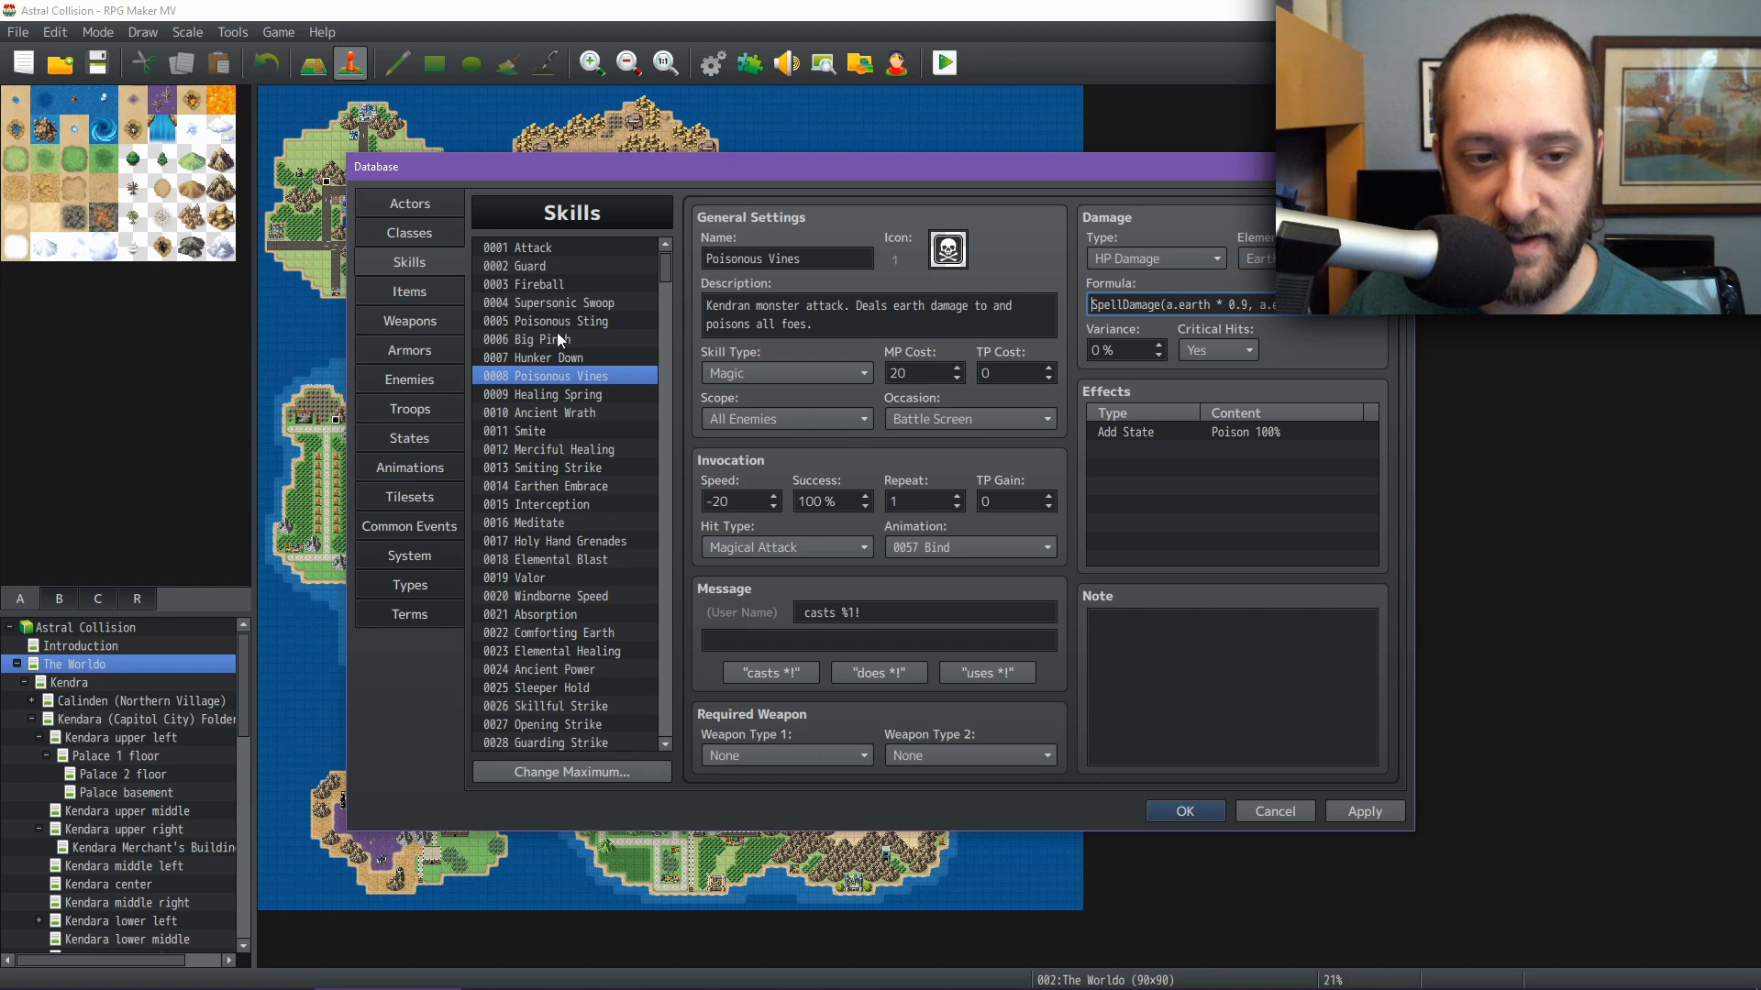
Examine the Ancient Wrath skill and read its full damage formula
click(548, 413)
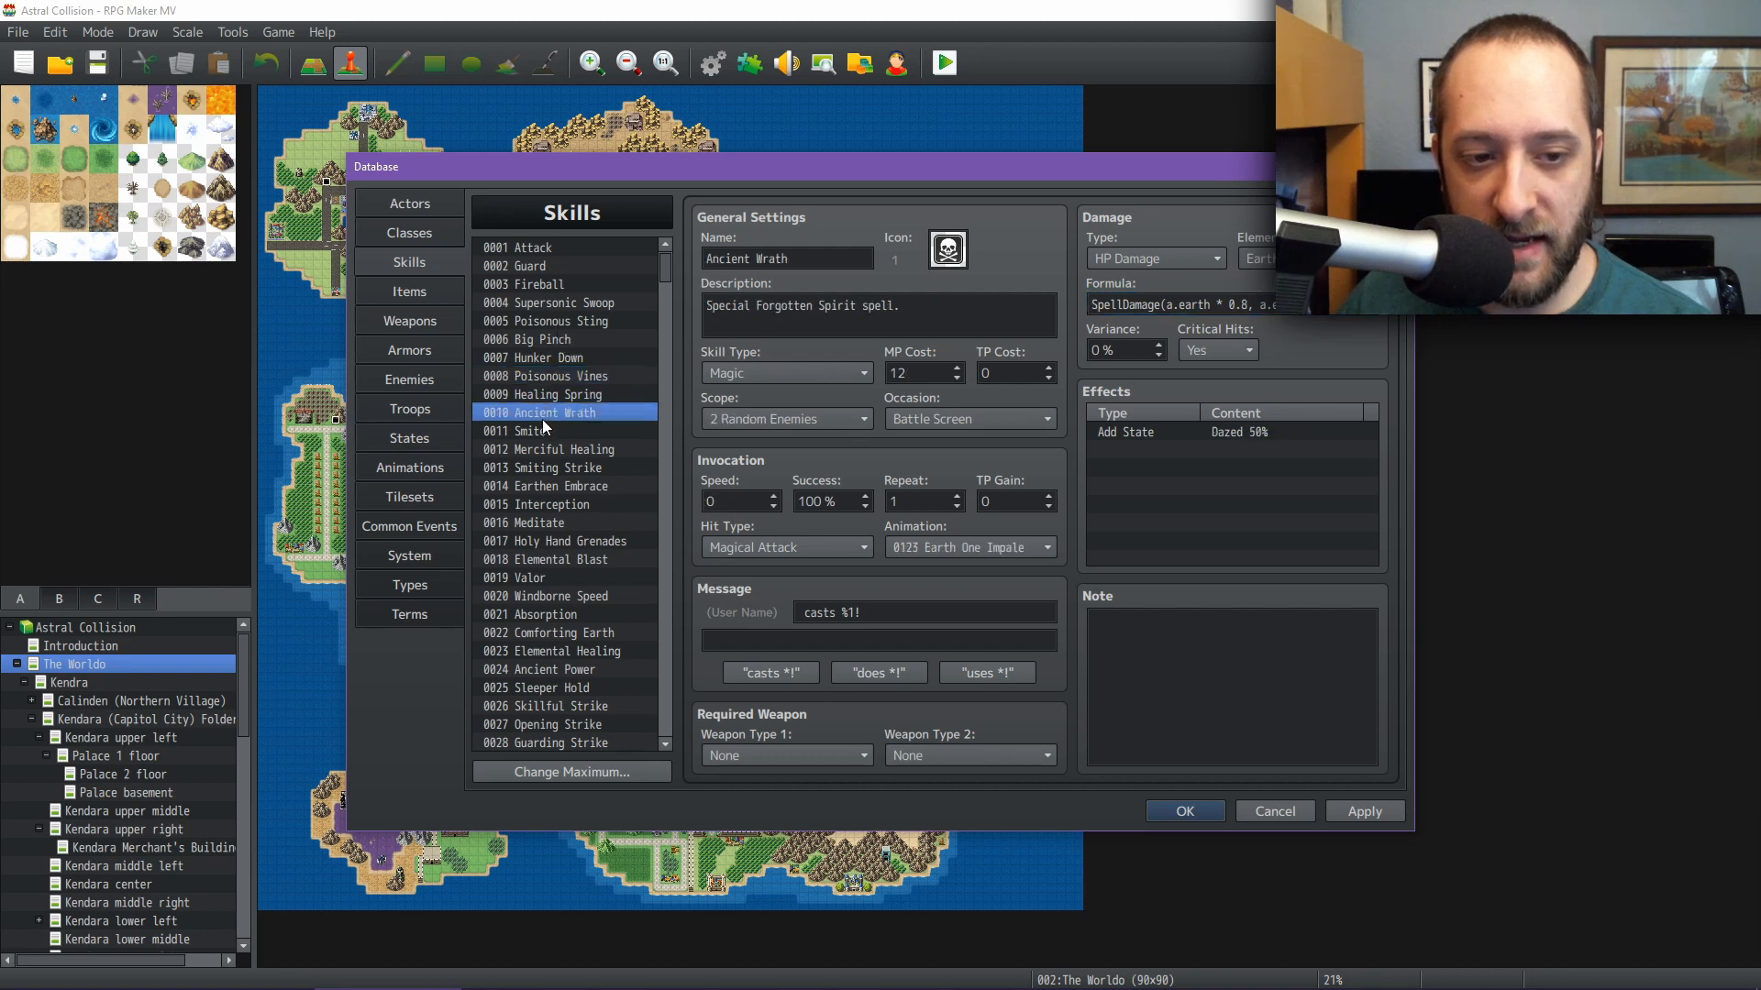
triple_click(1246, 312)
click(1318, 308)
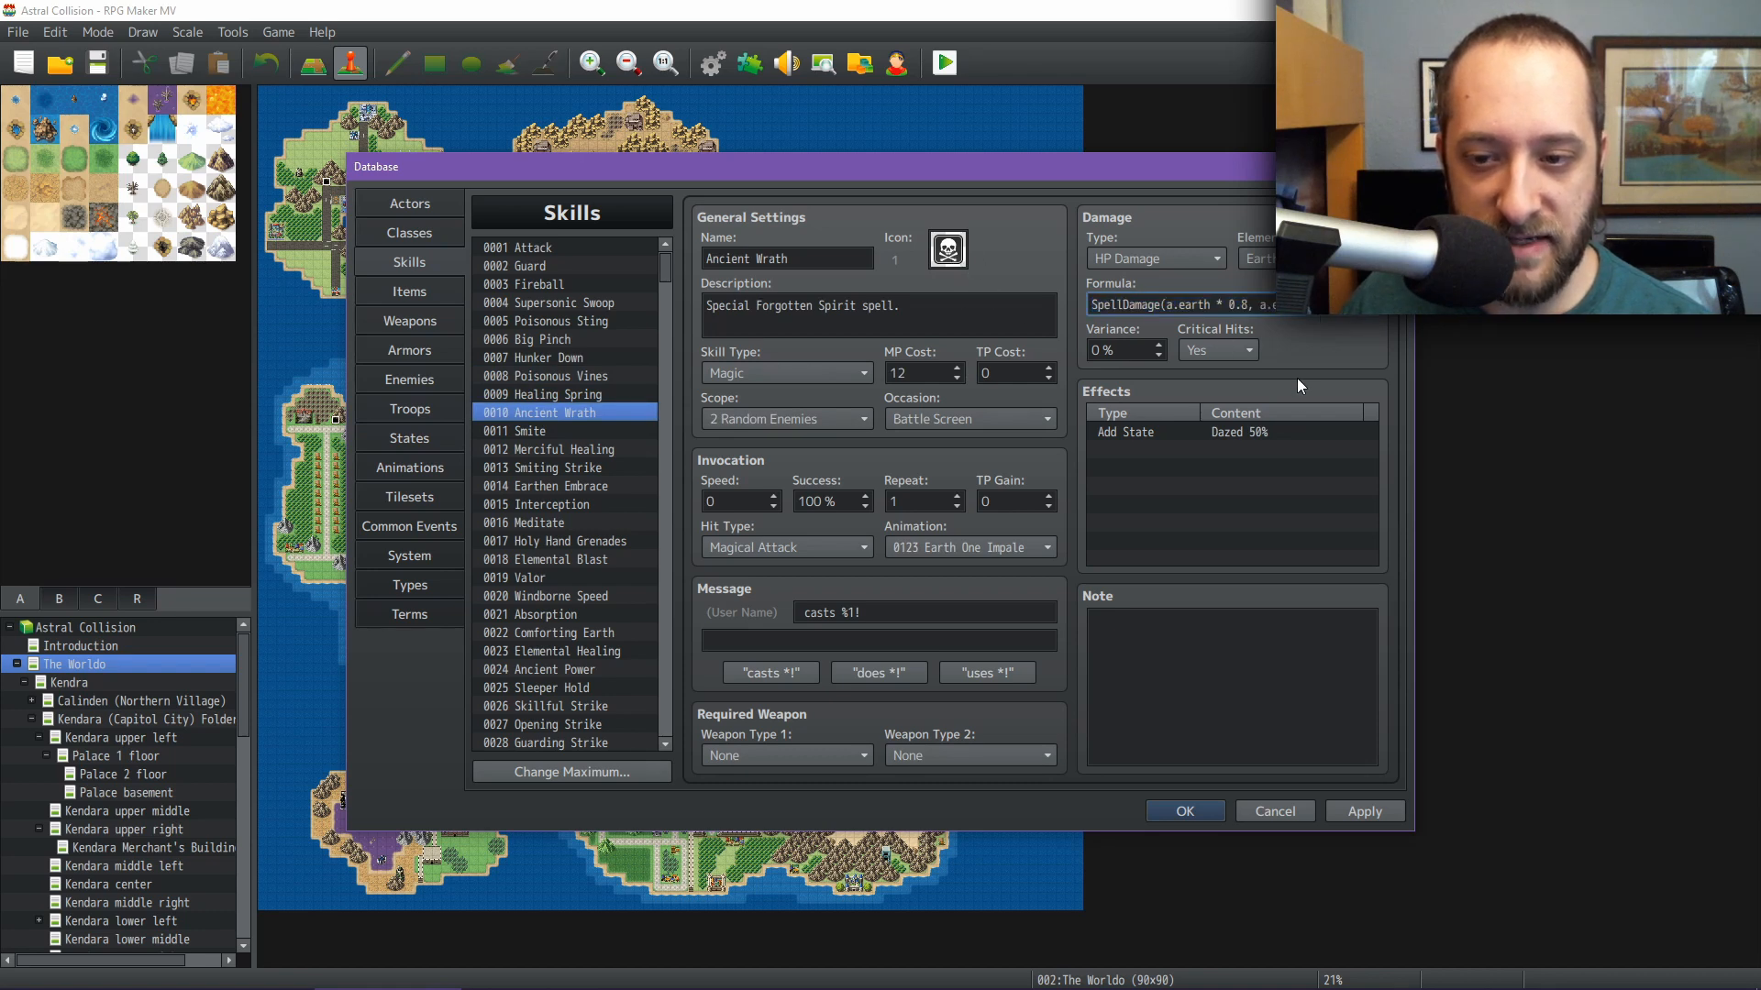
key(End)
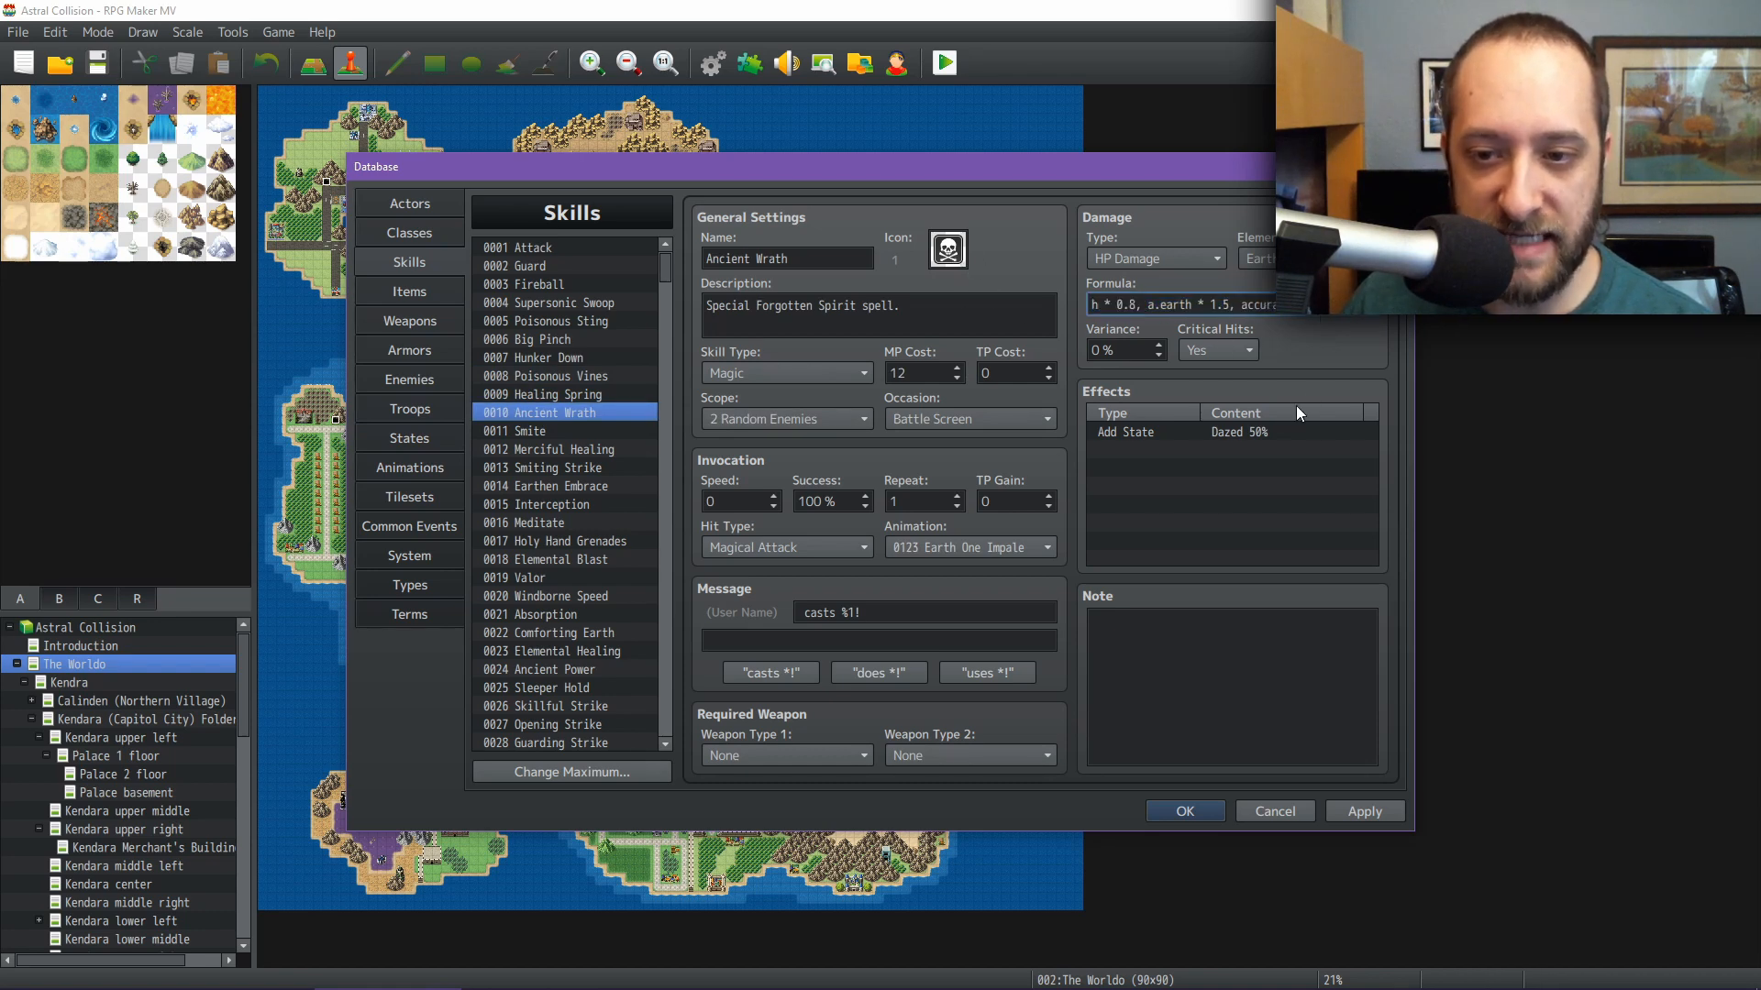
key(Home)
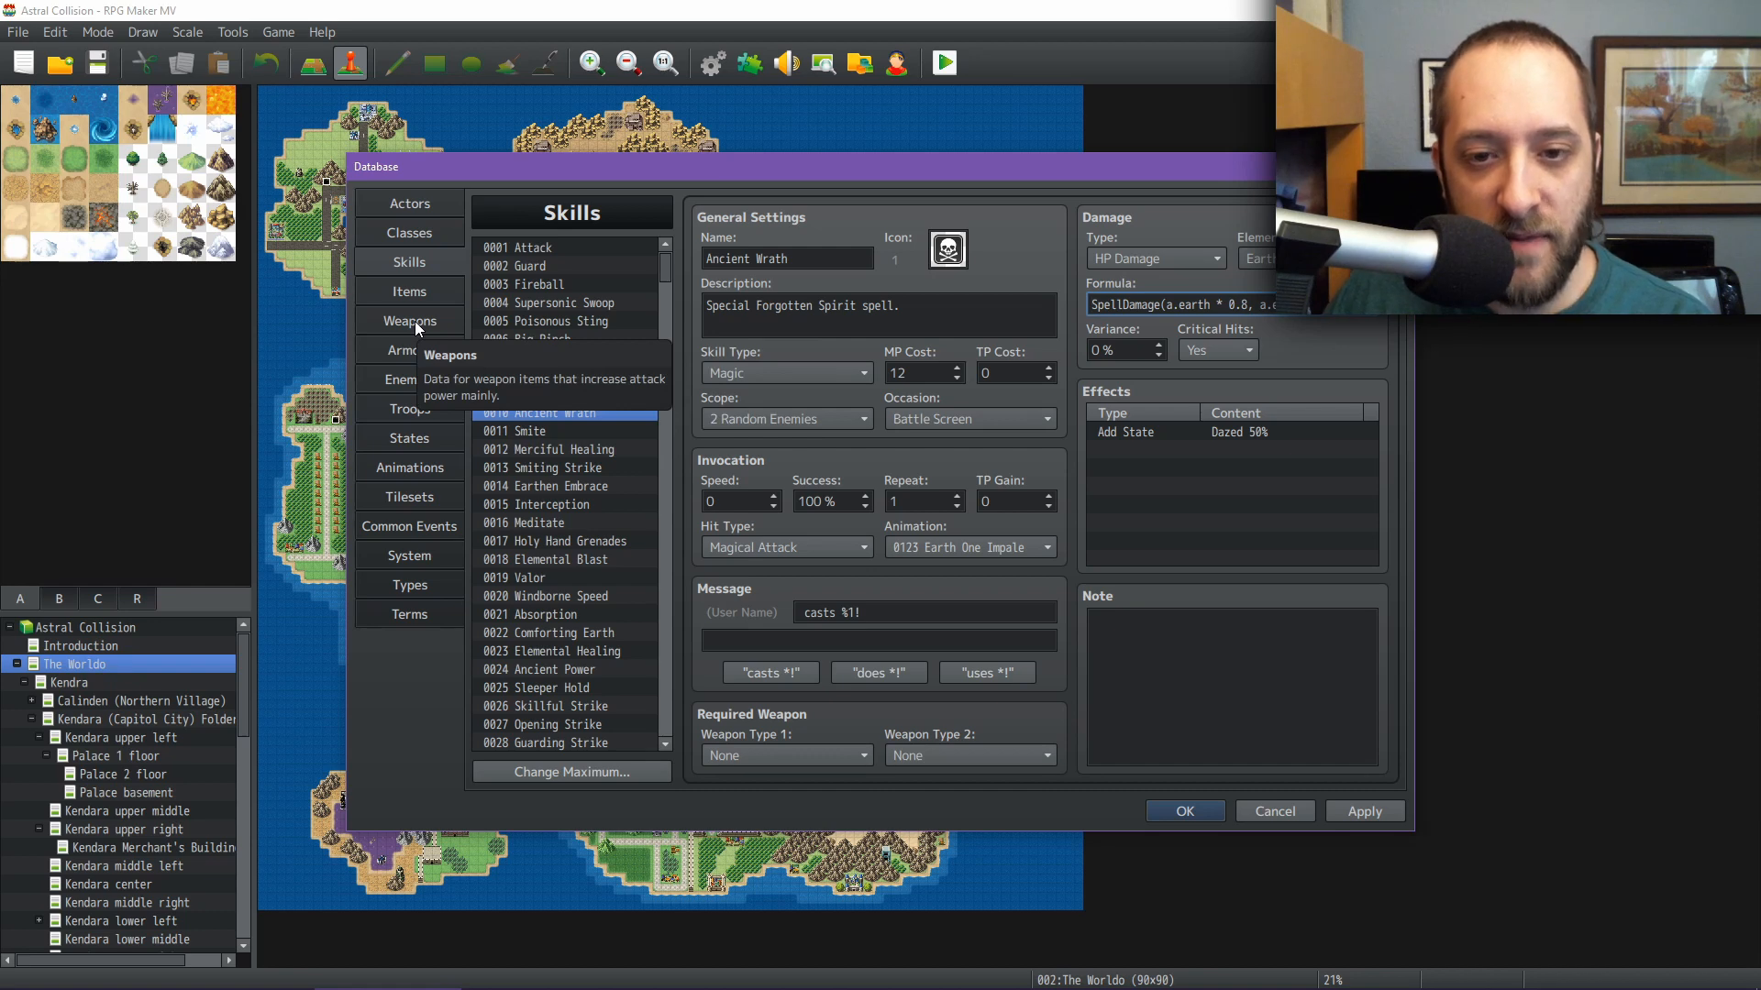
Apply the database changes, glance over the skill list, close the database and save the project
click(1367, 813)
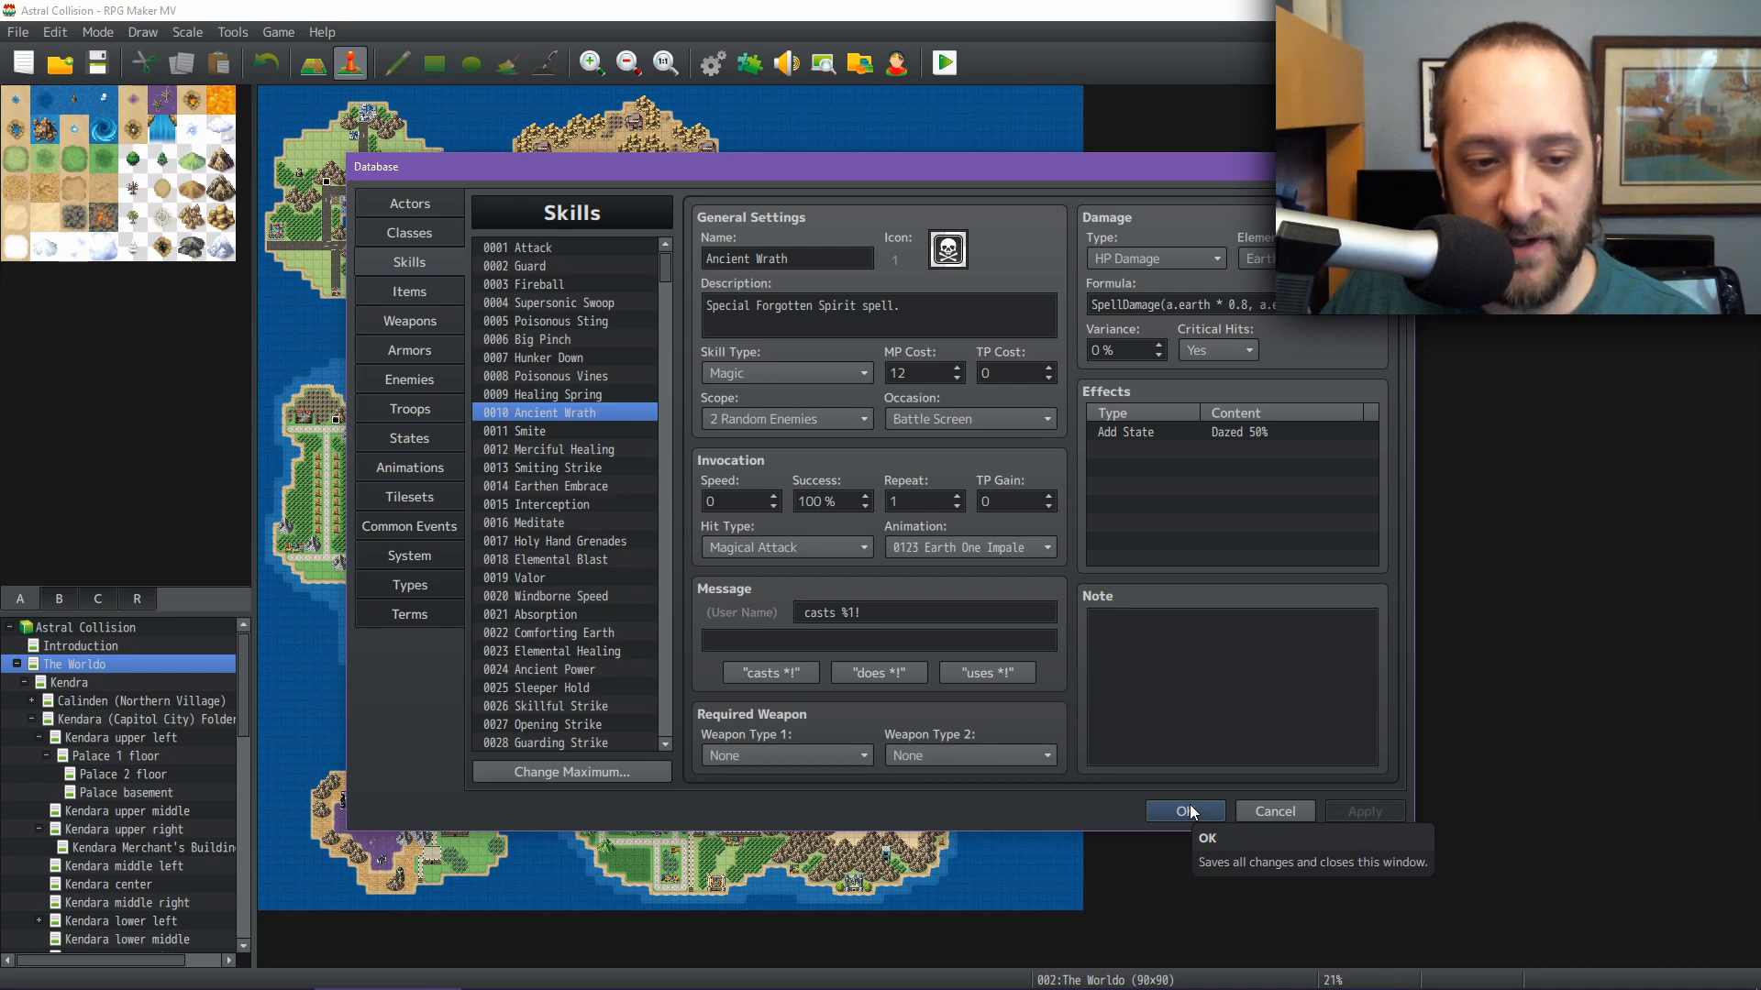
scroll(579, 514, down, 6)
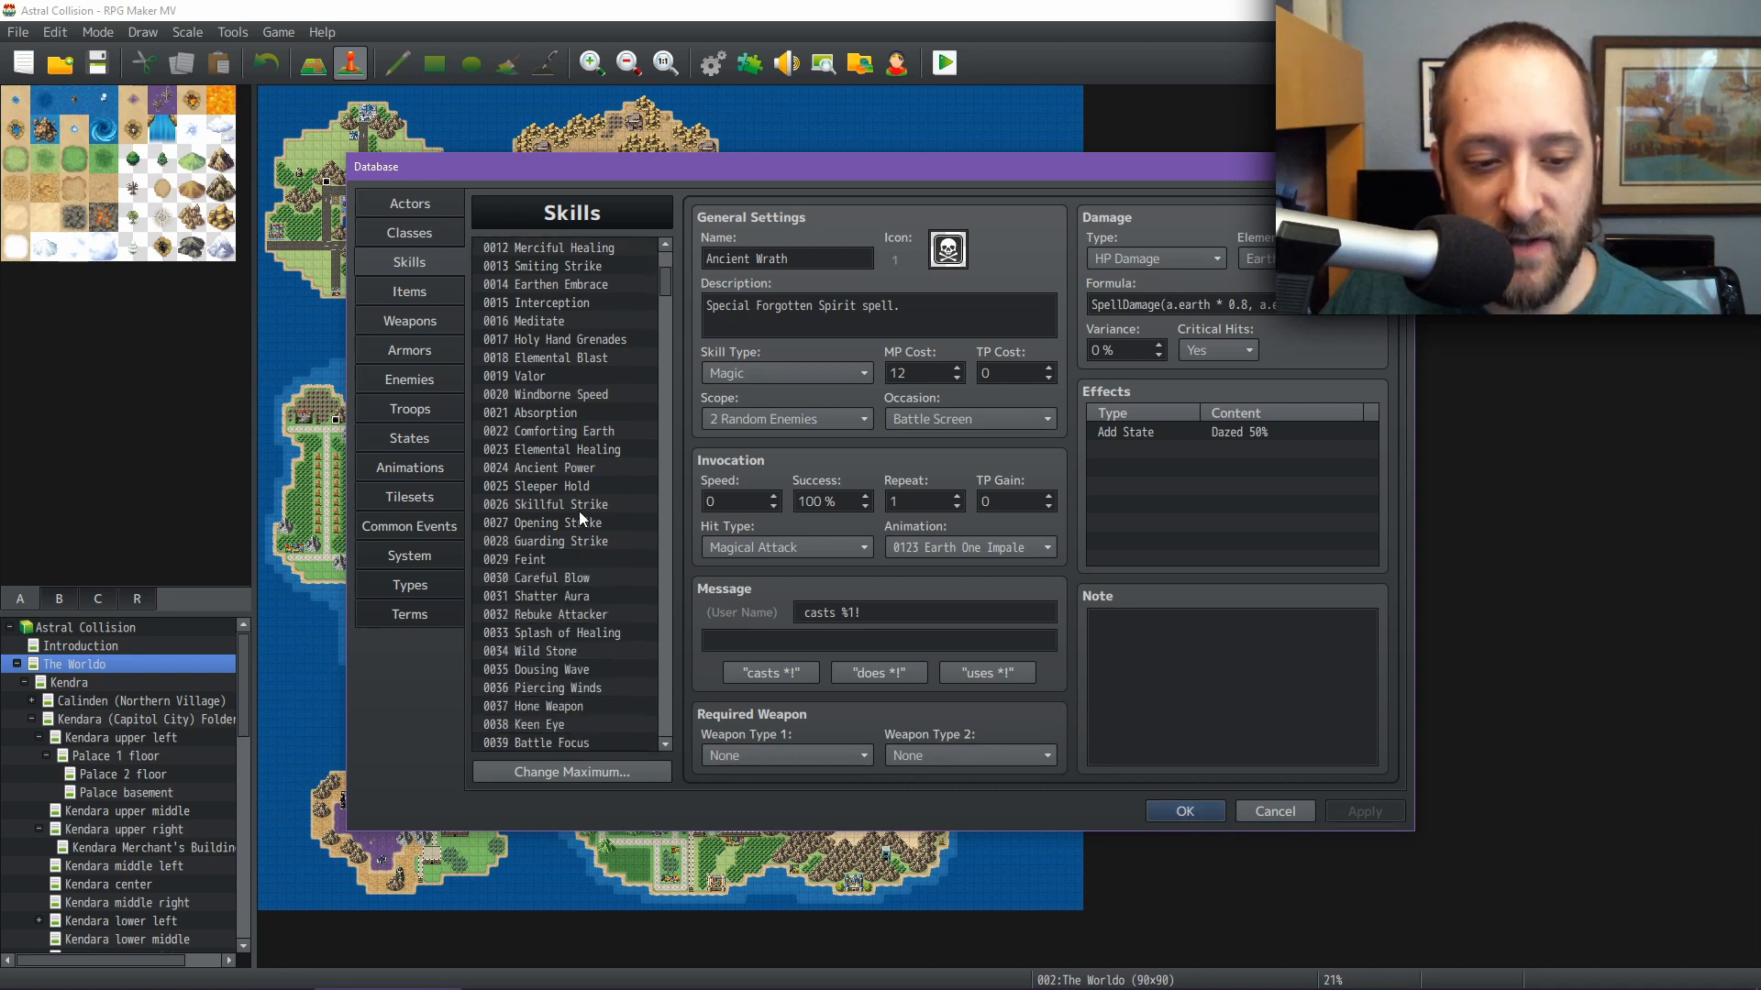
scroll(580, 519, down, 3)
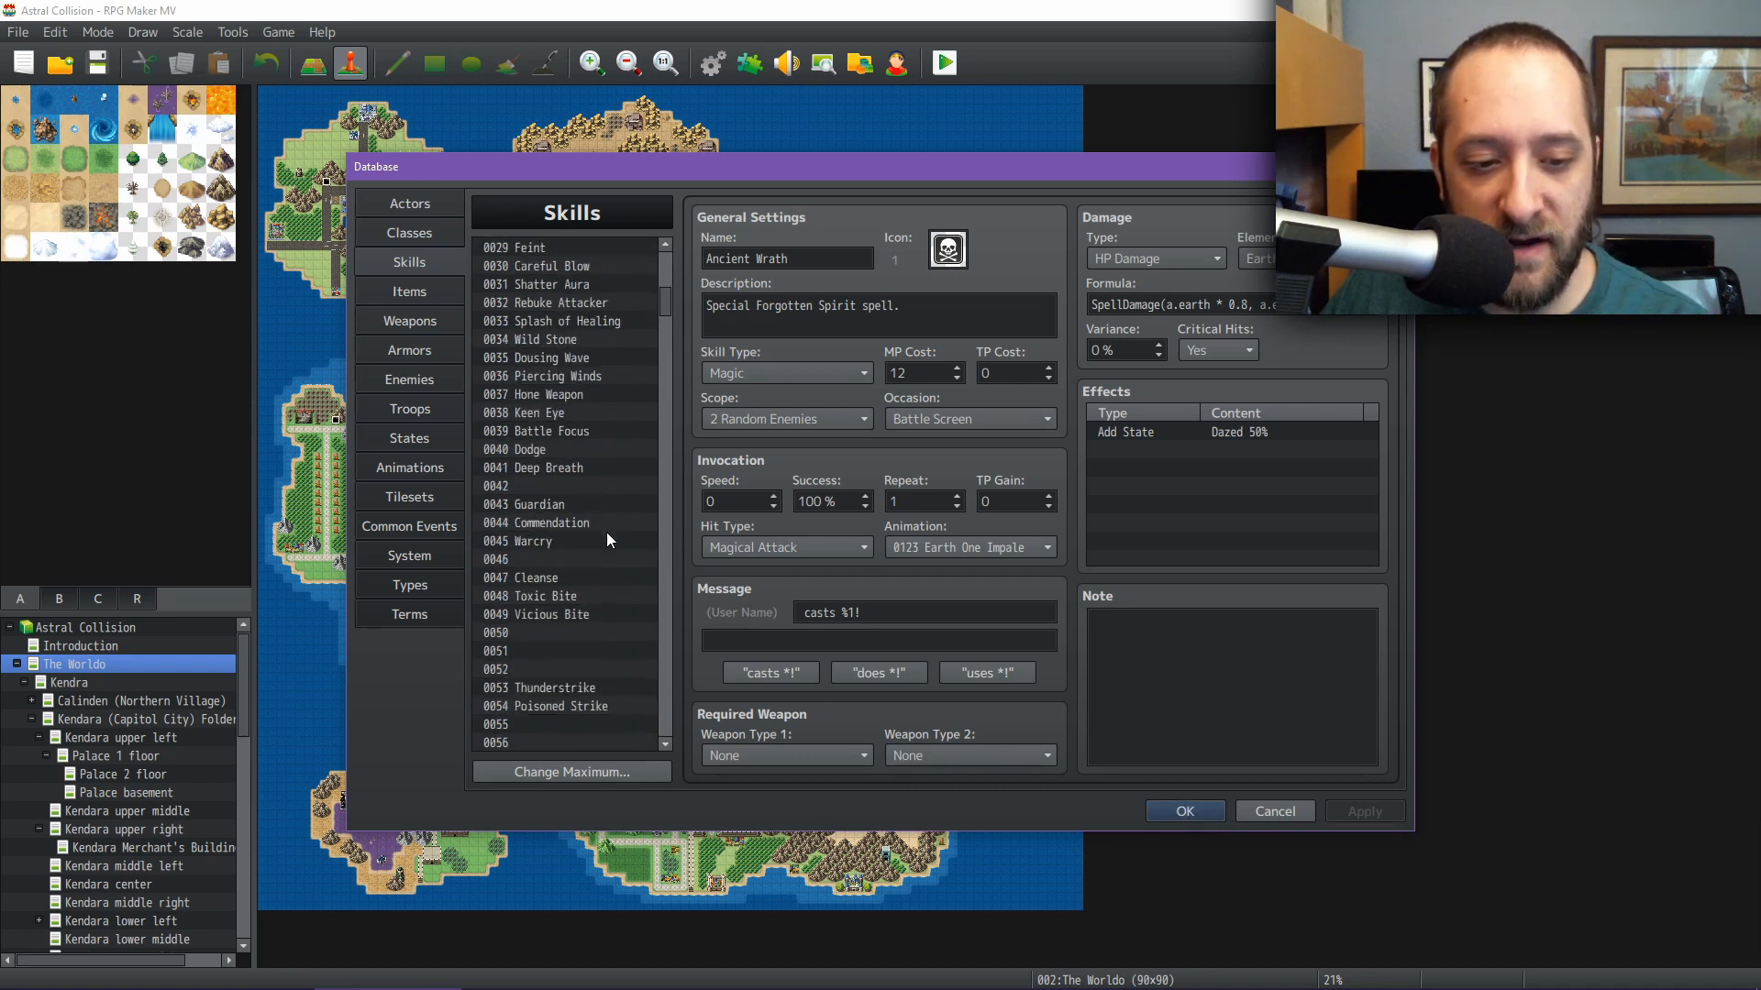
scroll(605, 549, up, 5)
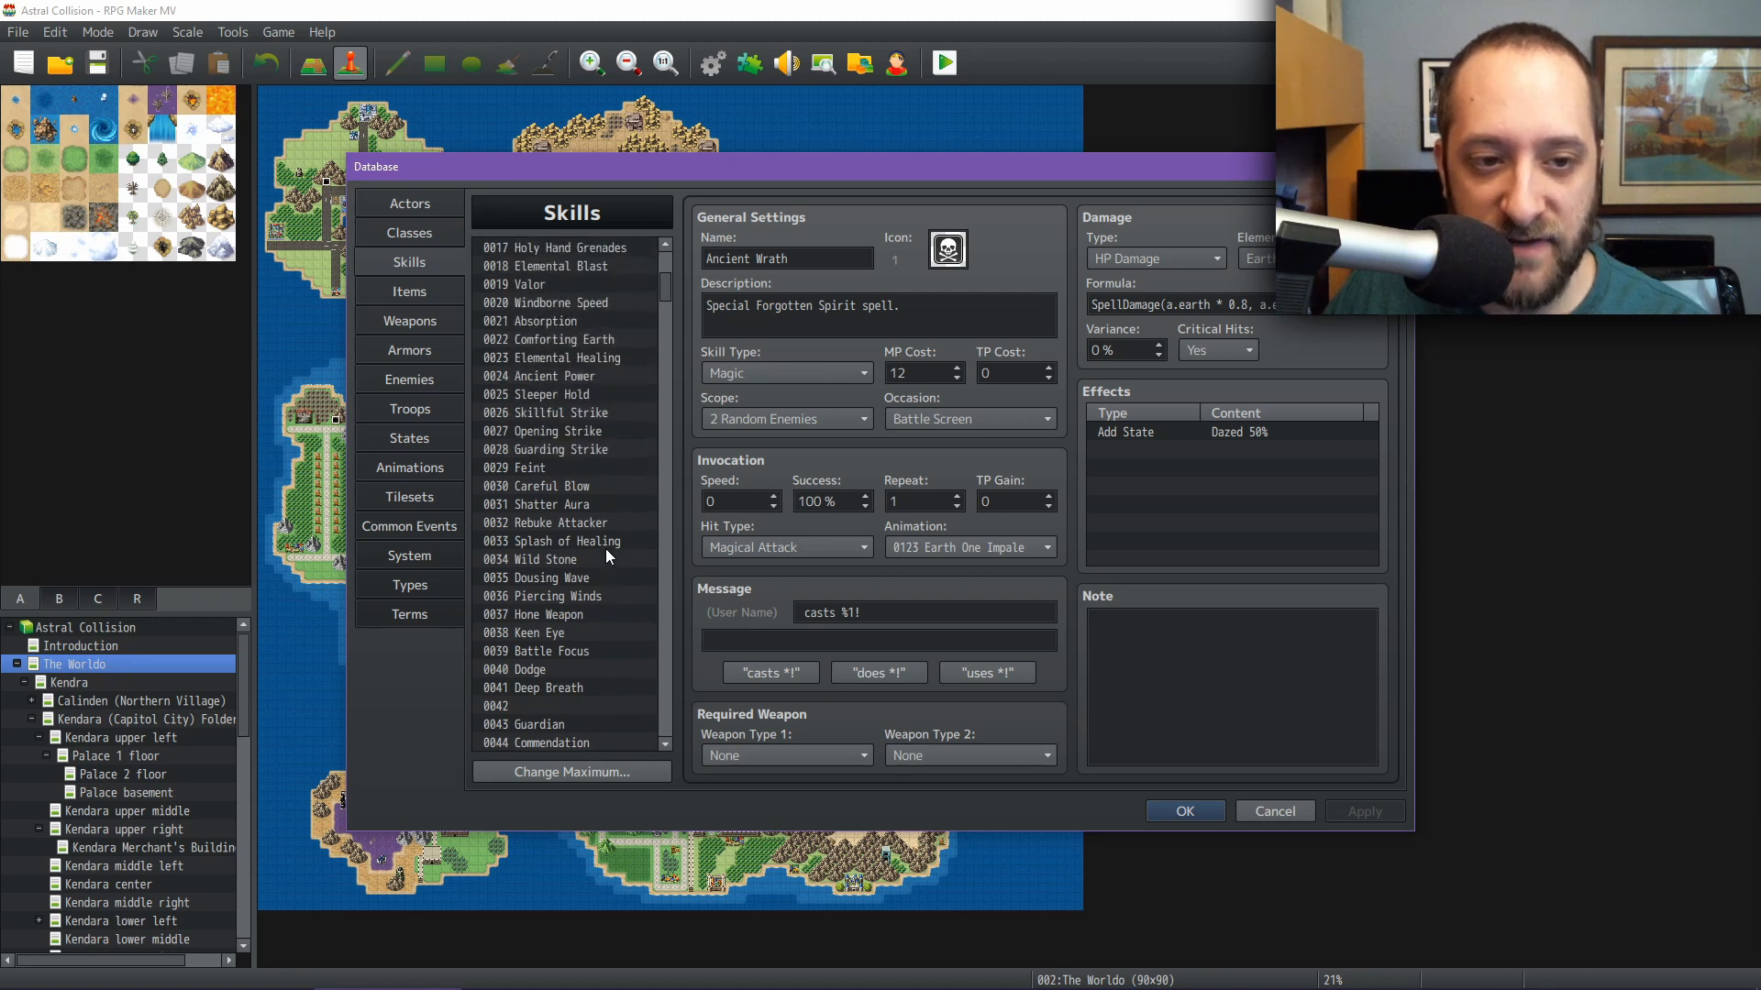
click(1185, 812)
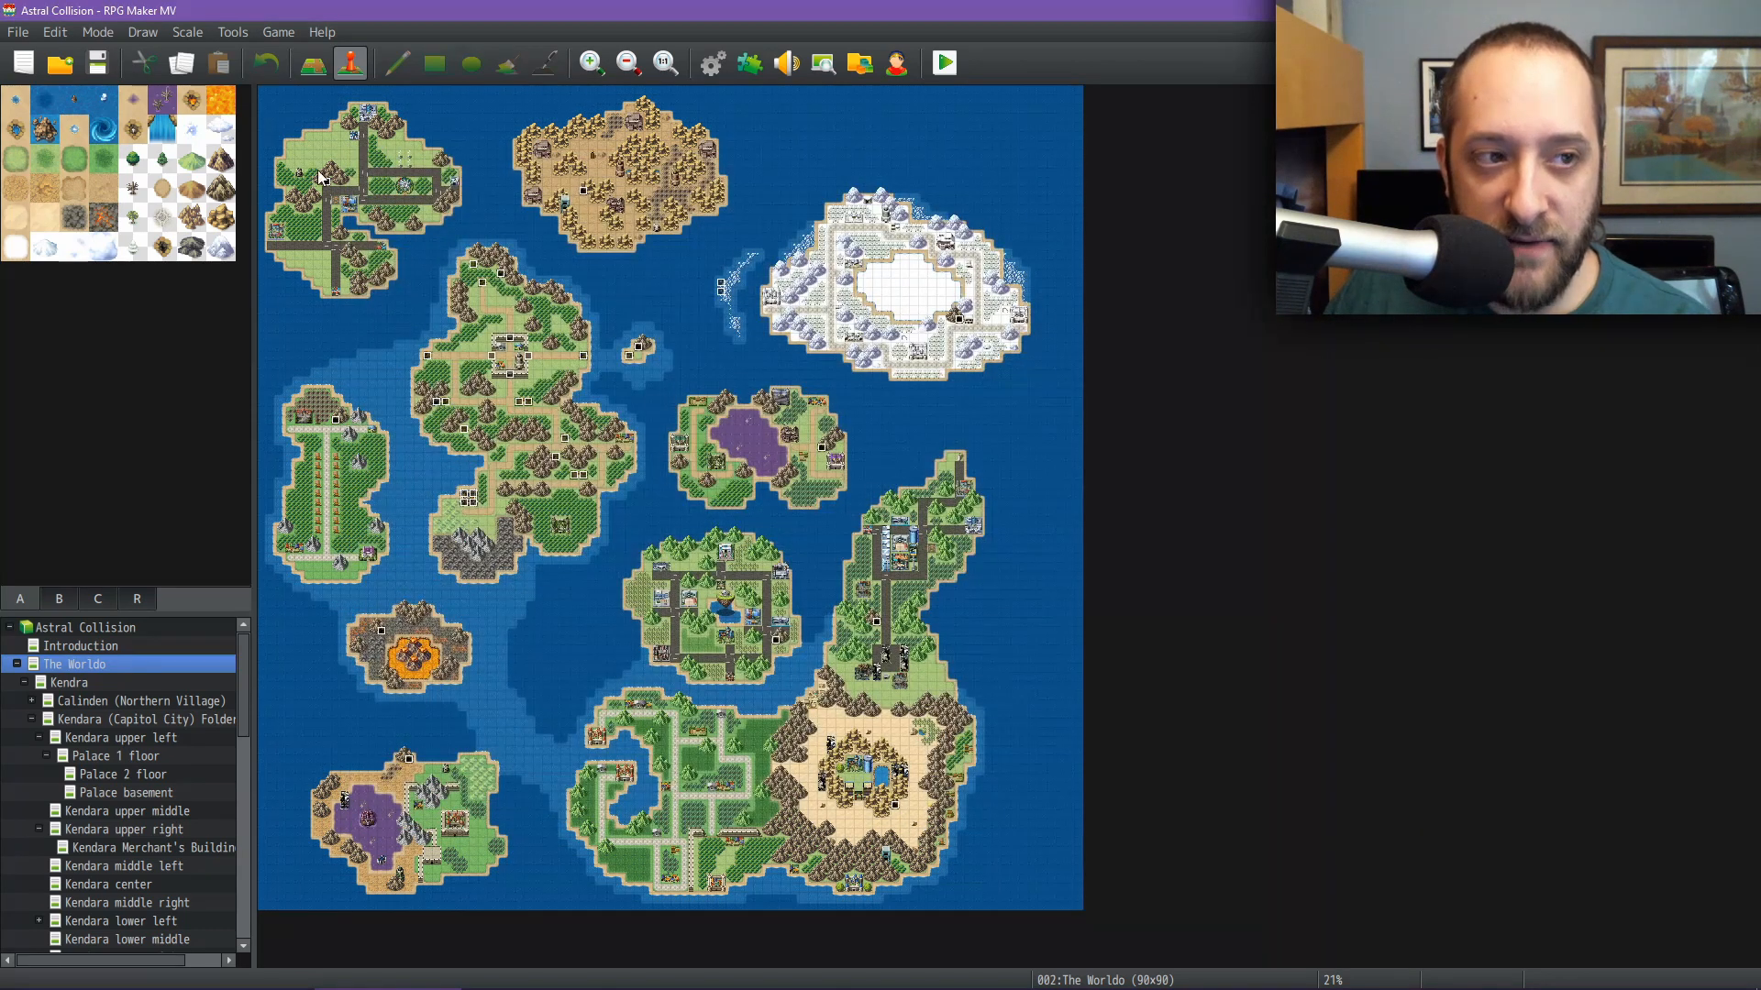
click(95, 68)
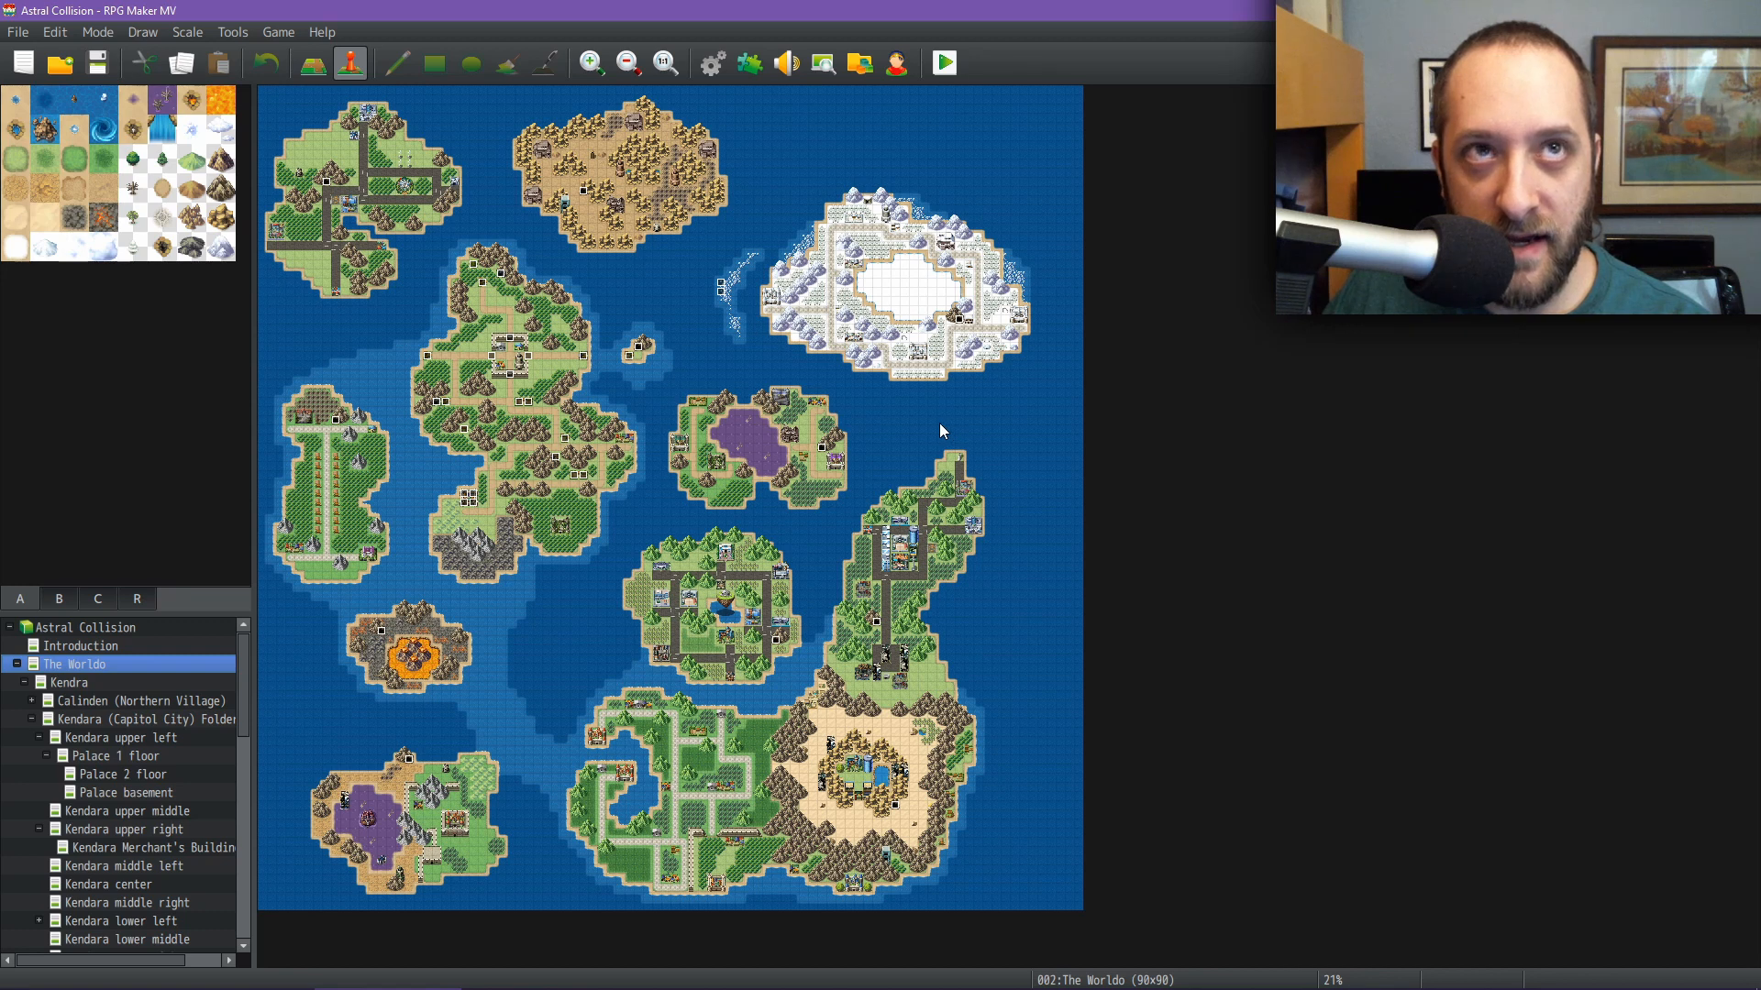
Look through the Recipes parameter of the Sientir_Crafting plugin and leave it without changes
click(750, 65)
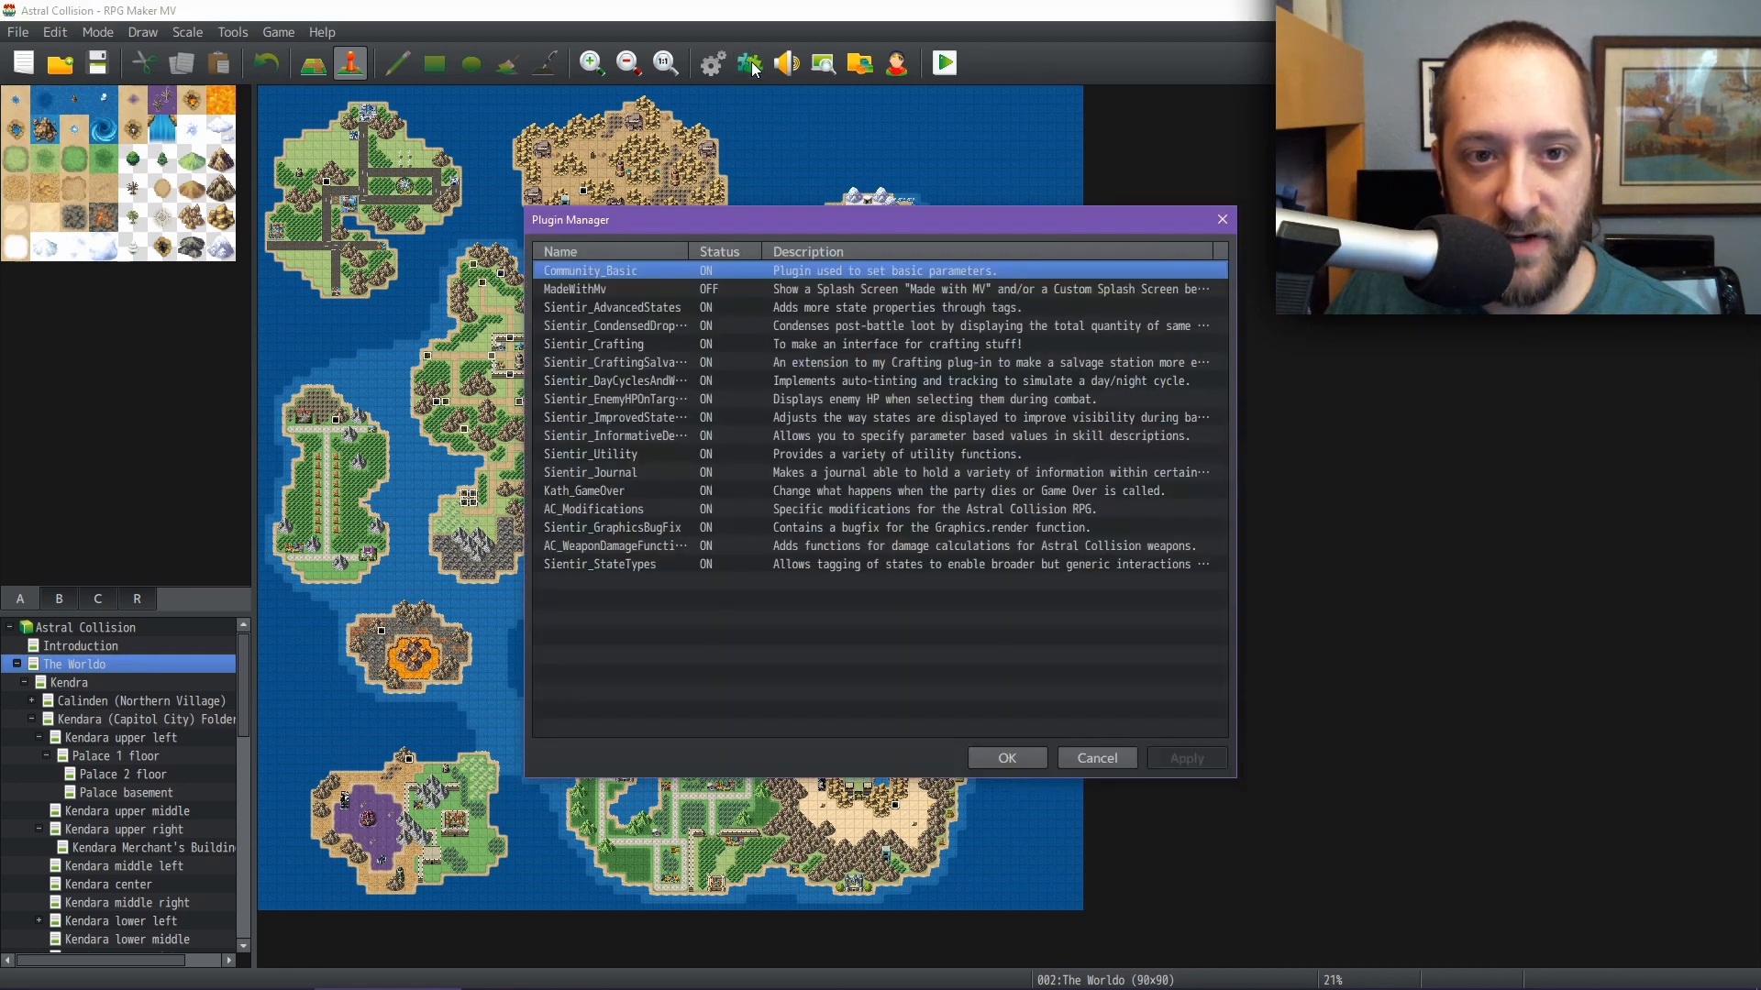
double_click(708, 347)
double_click(1029, 278)
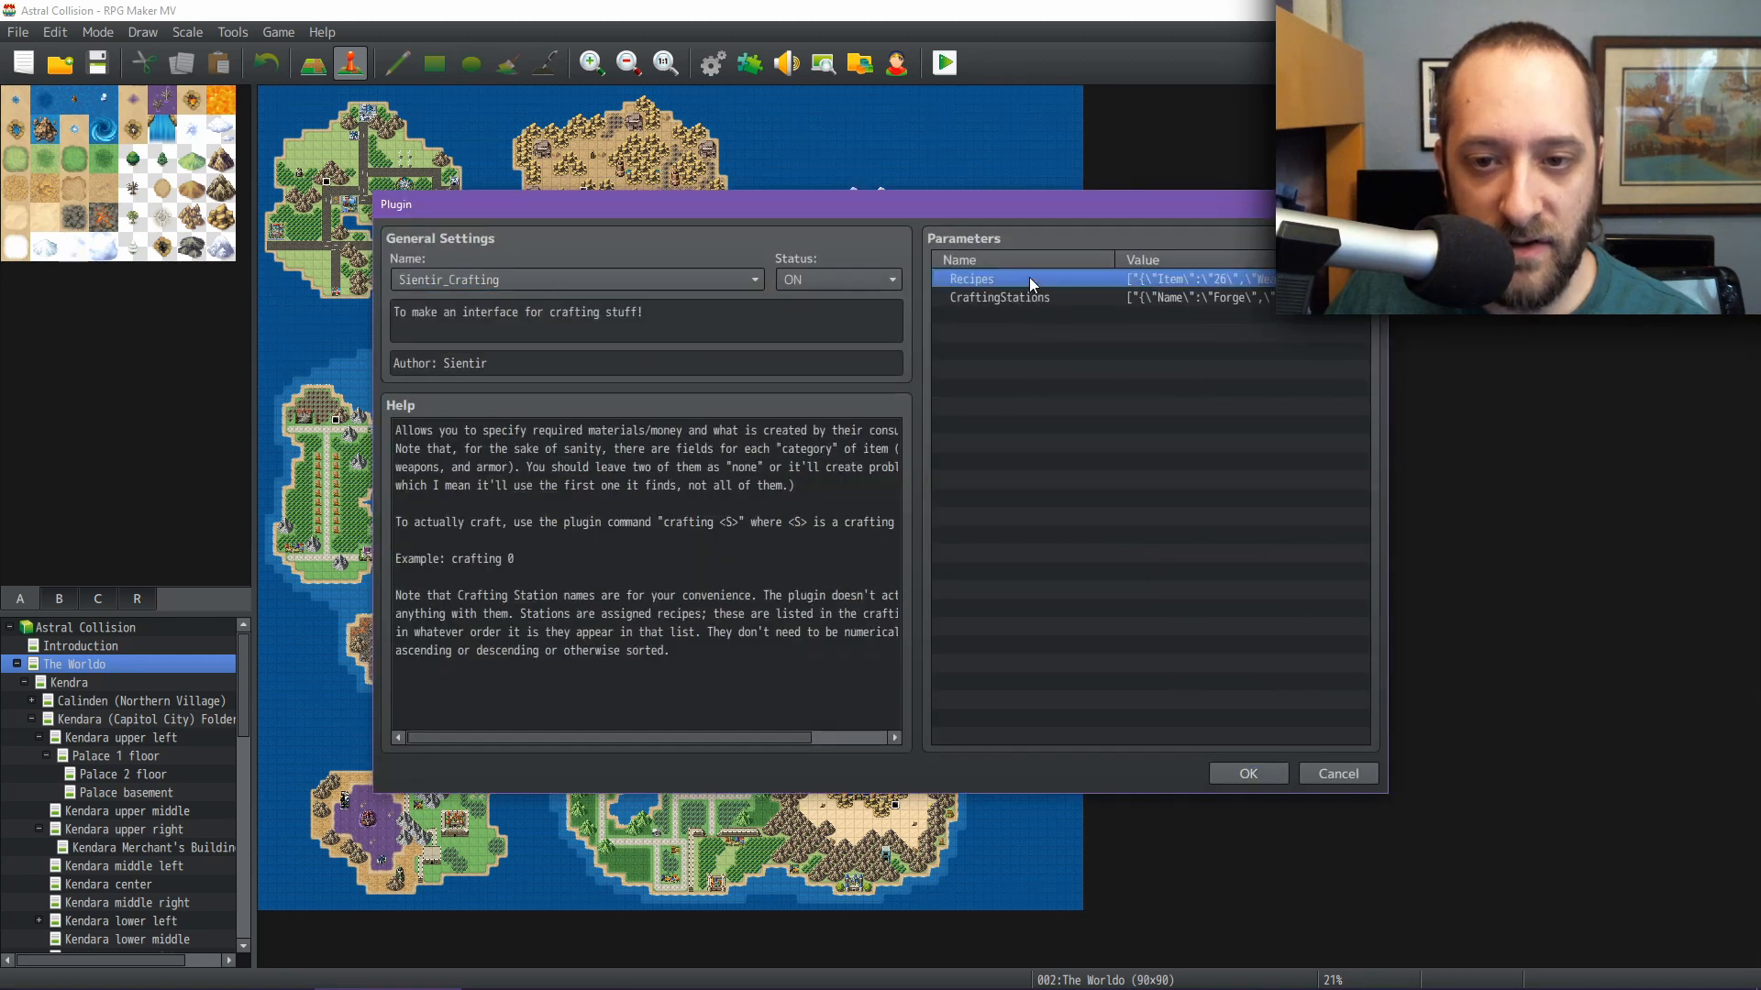
drag(1054, 423, 1059, 532)
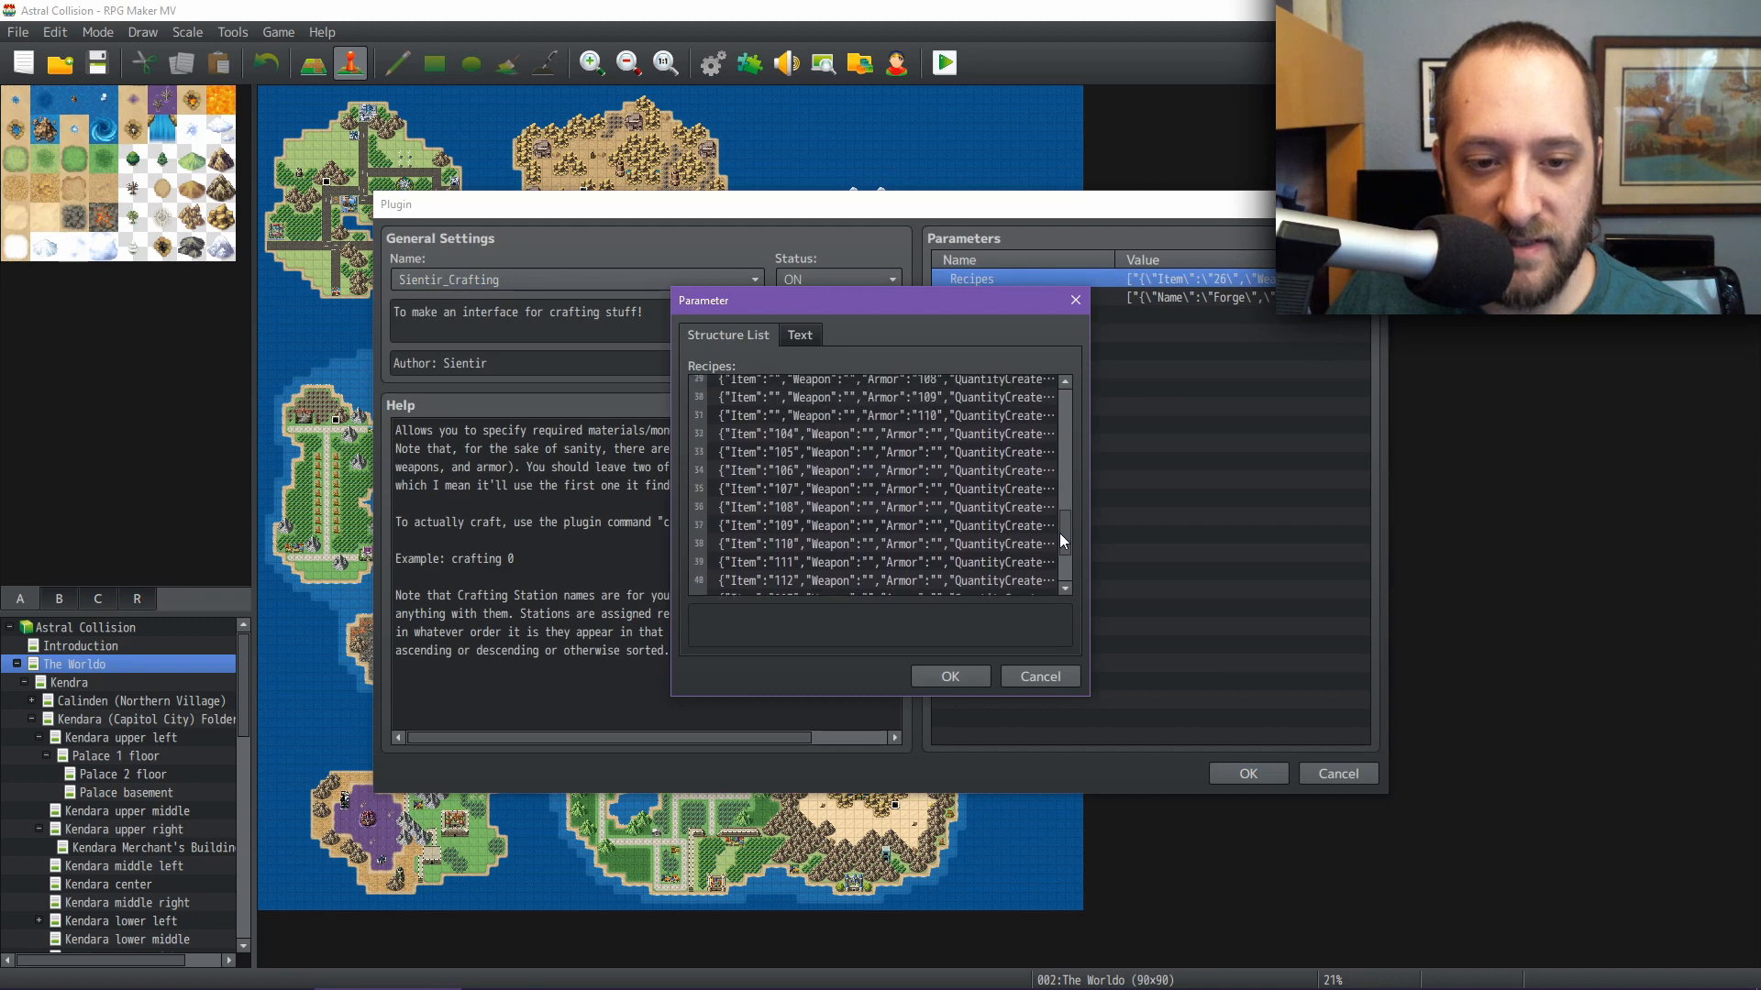
scroll(848, 444, down, 1)
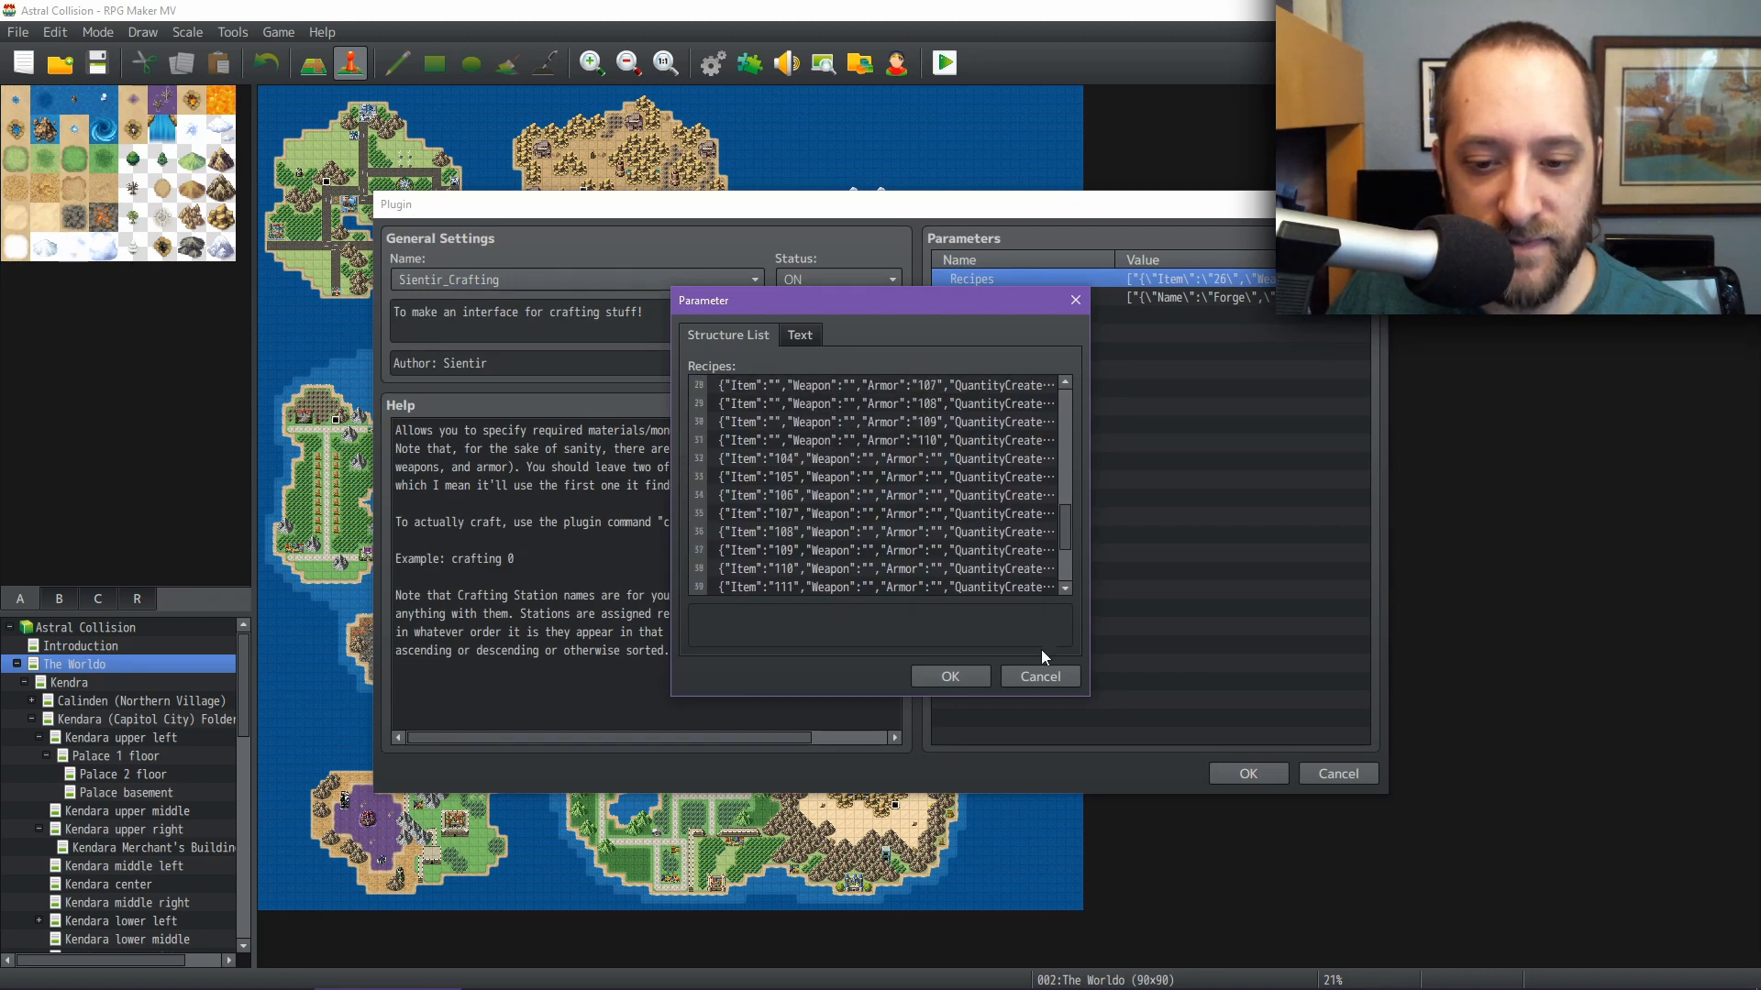
click(1042, 678)
Look through the CraftingStations parameter of the Sientir_Crafting plugin and leave it without changes
double_click(1071, 294)
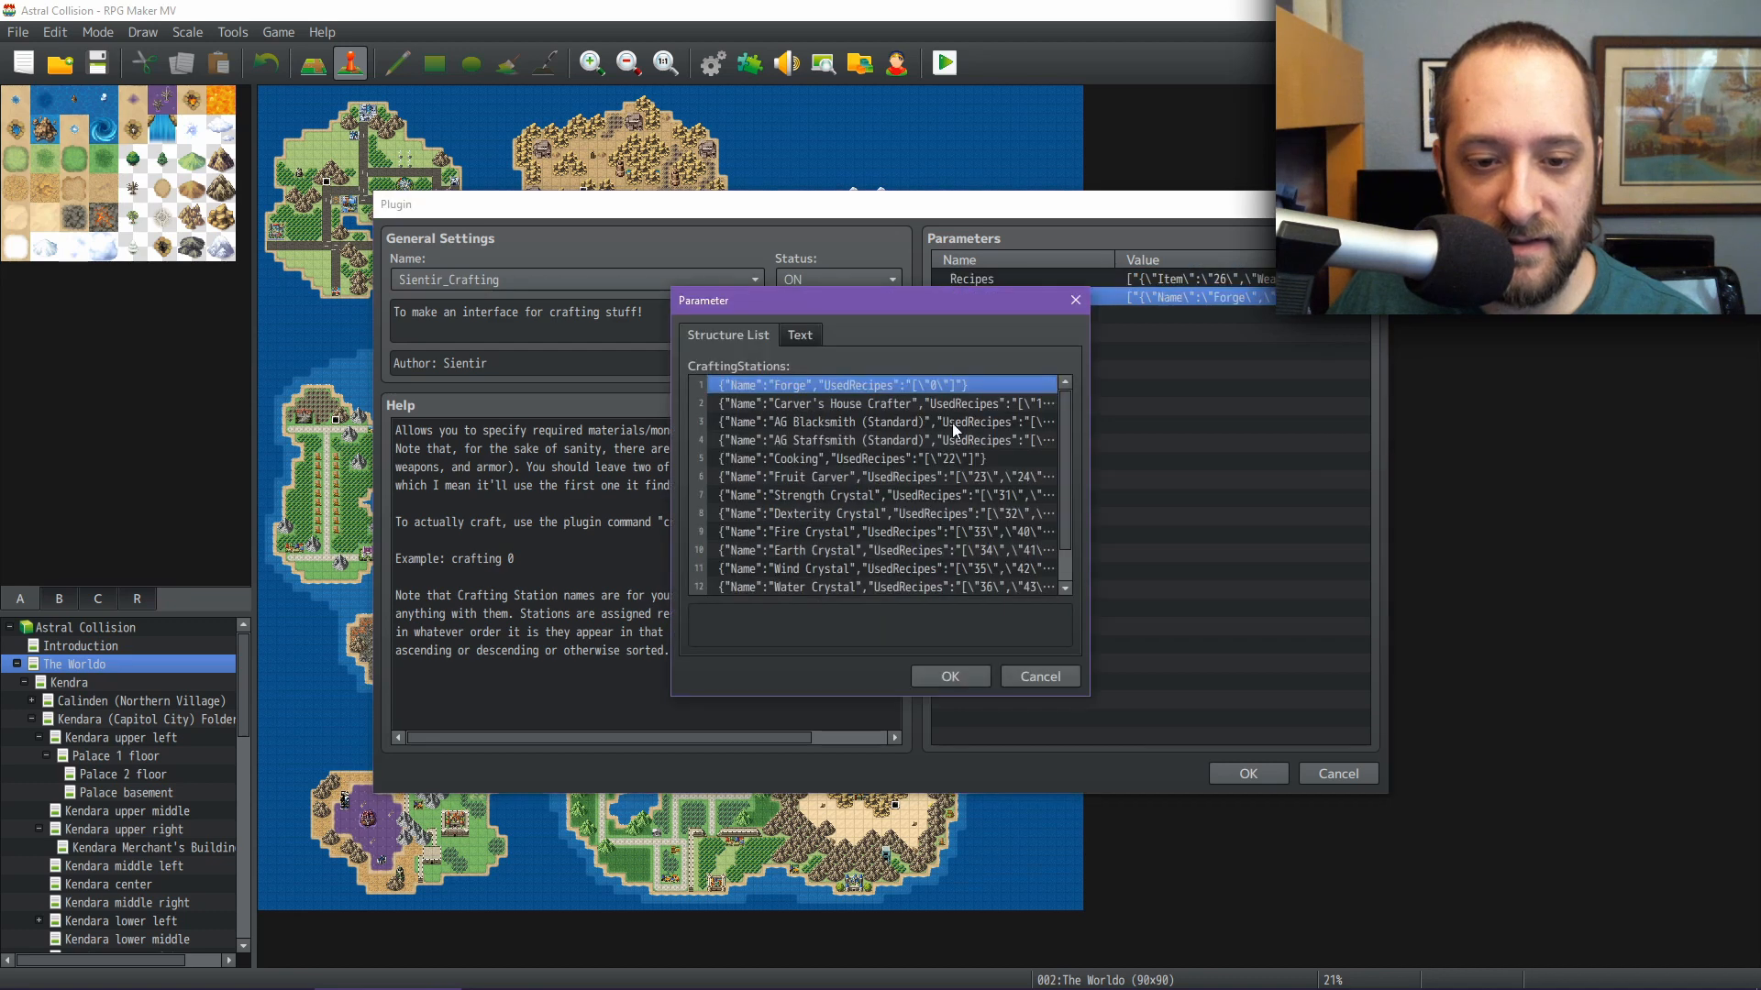
scroll(856, 549, down, 1)
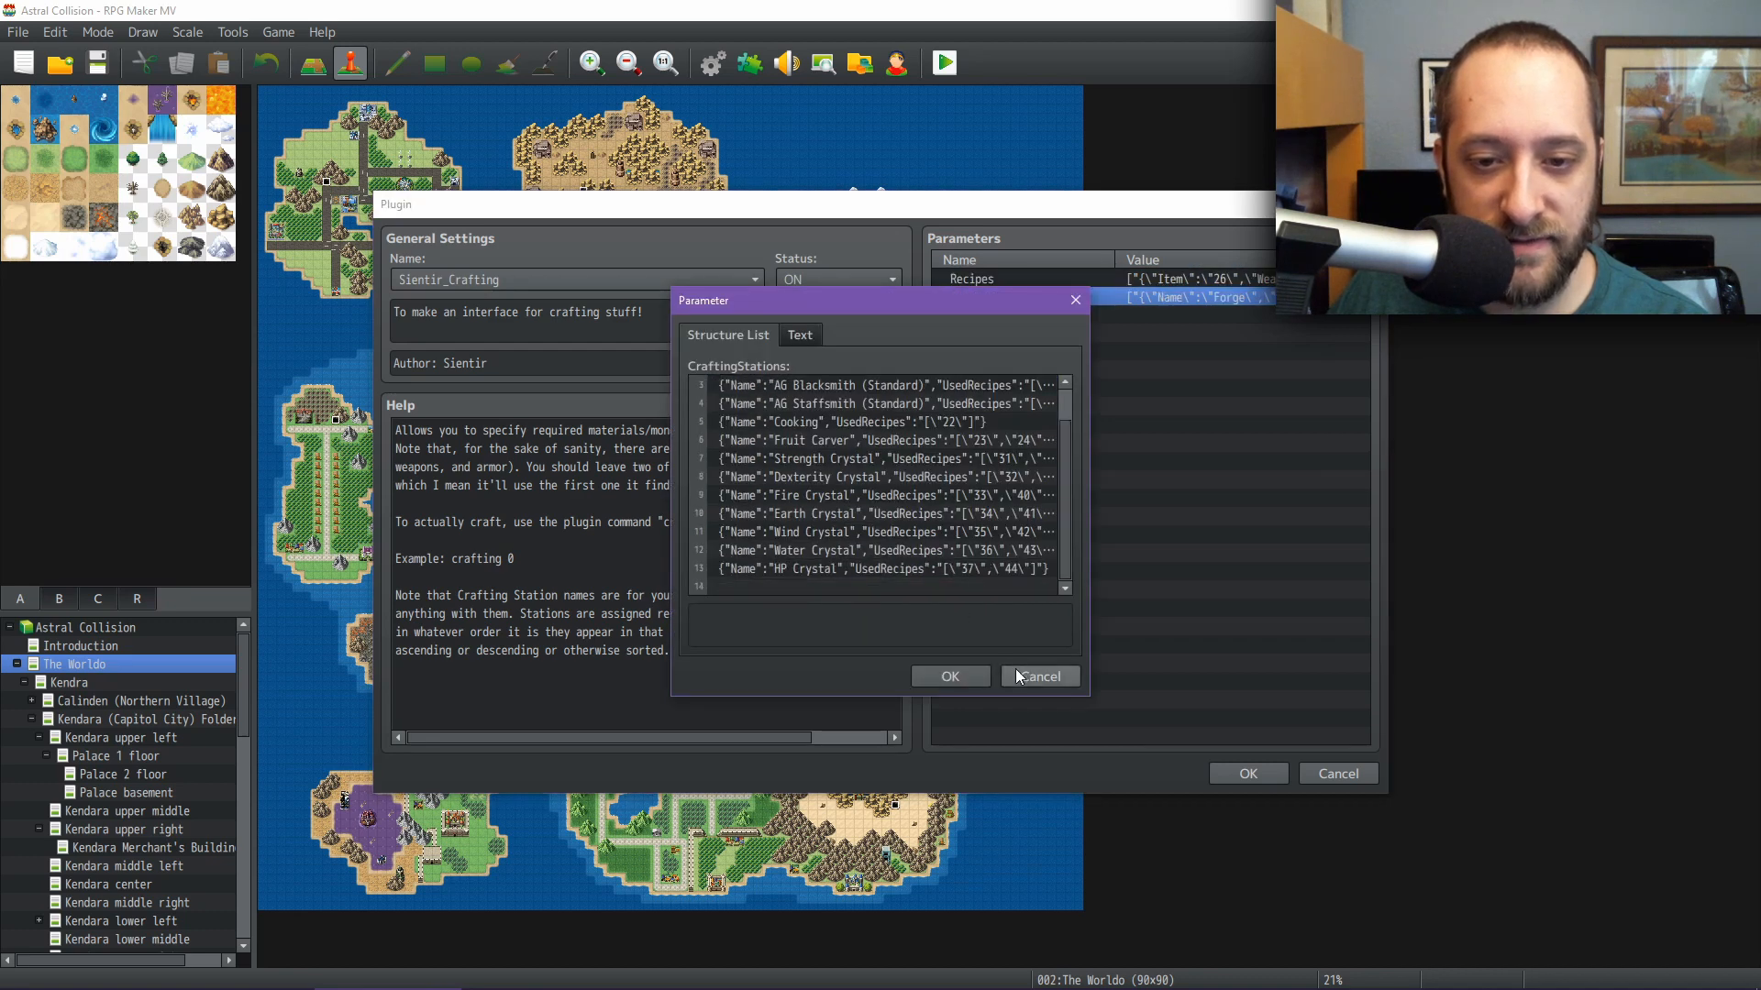
click(1037, 677)
Accept and apply the plugin settings, close the Plugin Manager and save the project
click(1244, 773)
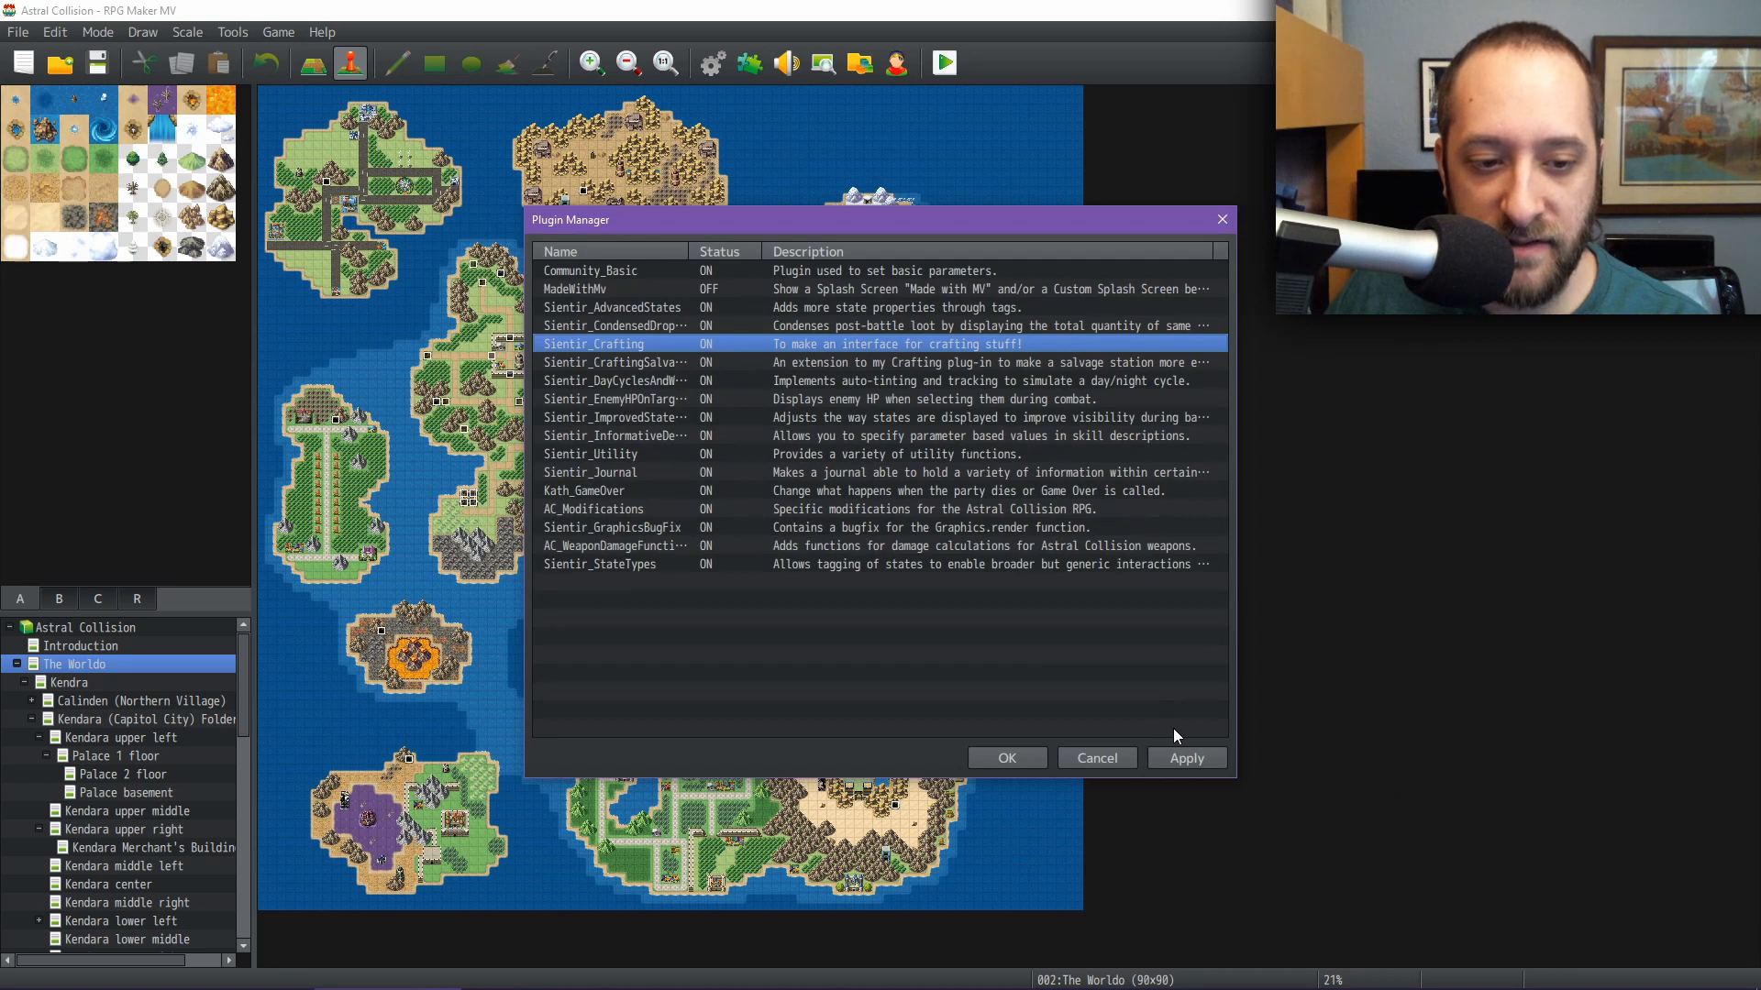
click(1183, 758)
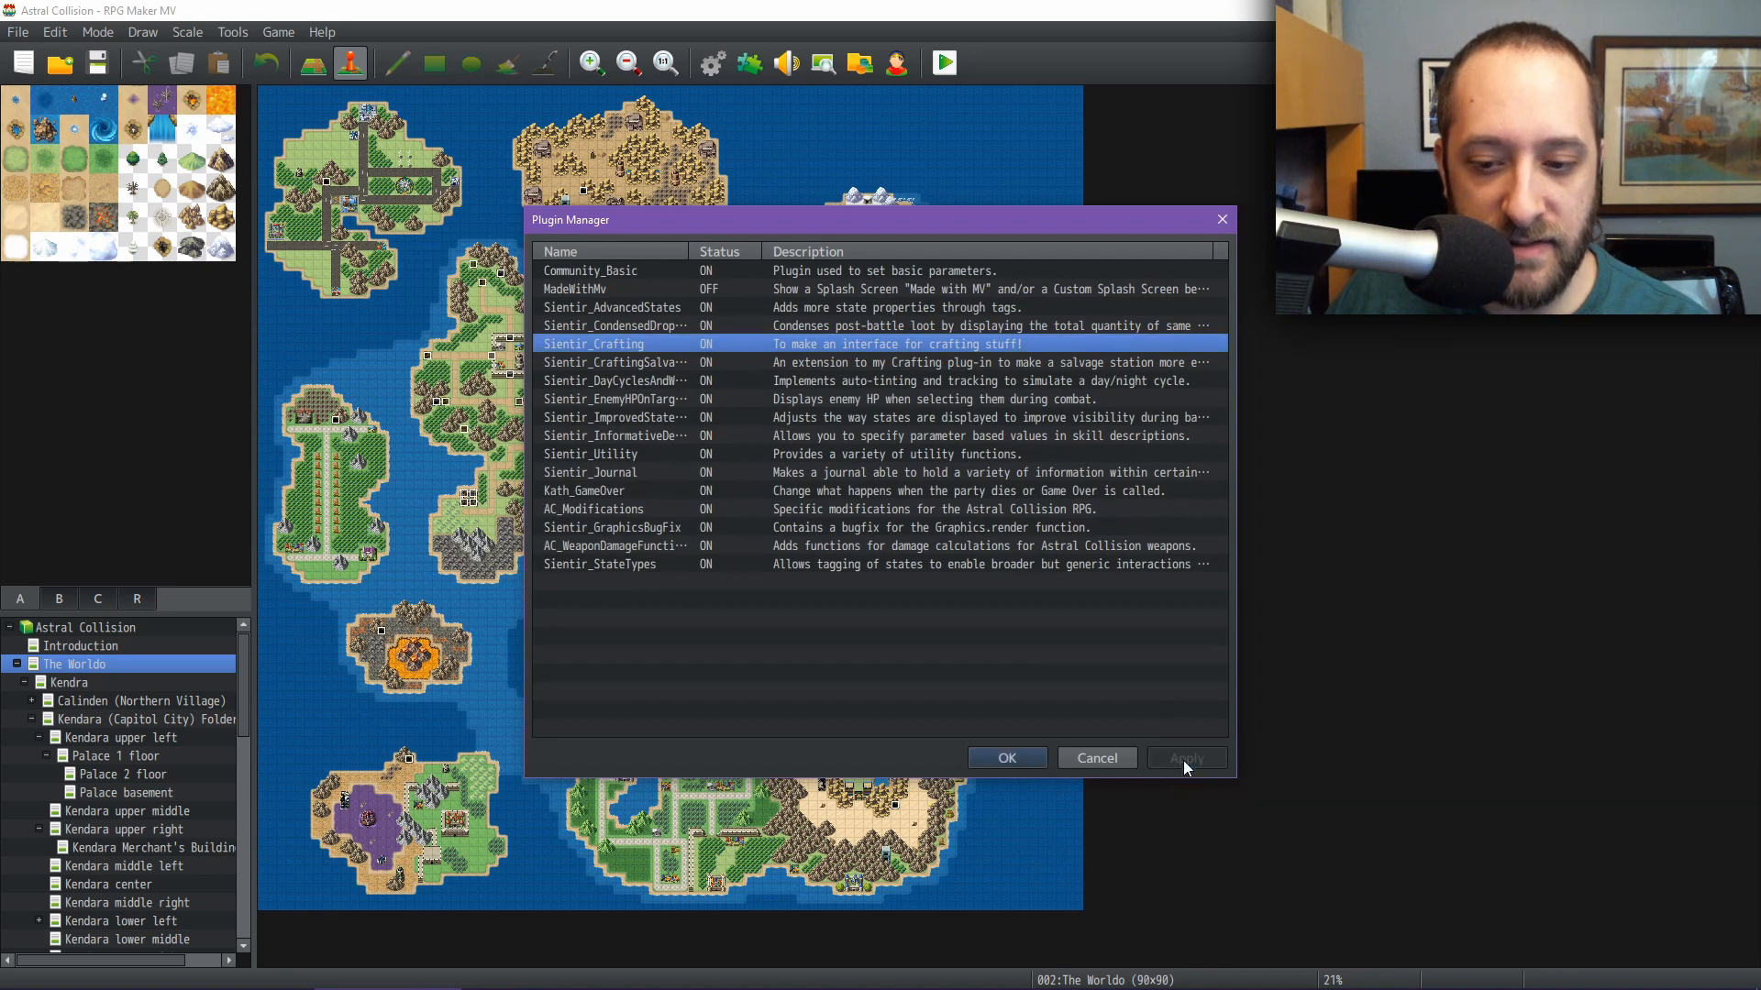
click(1007, 759)
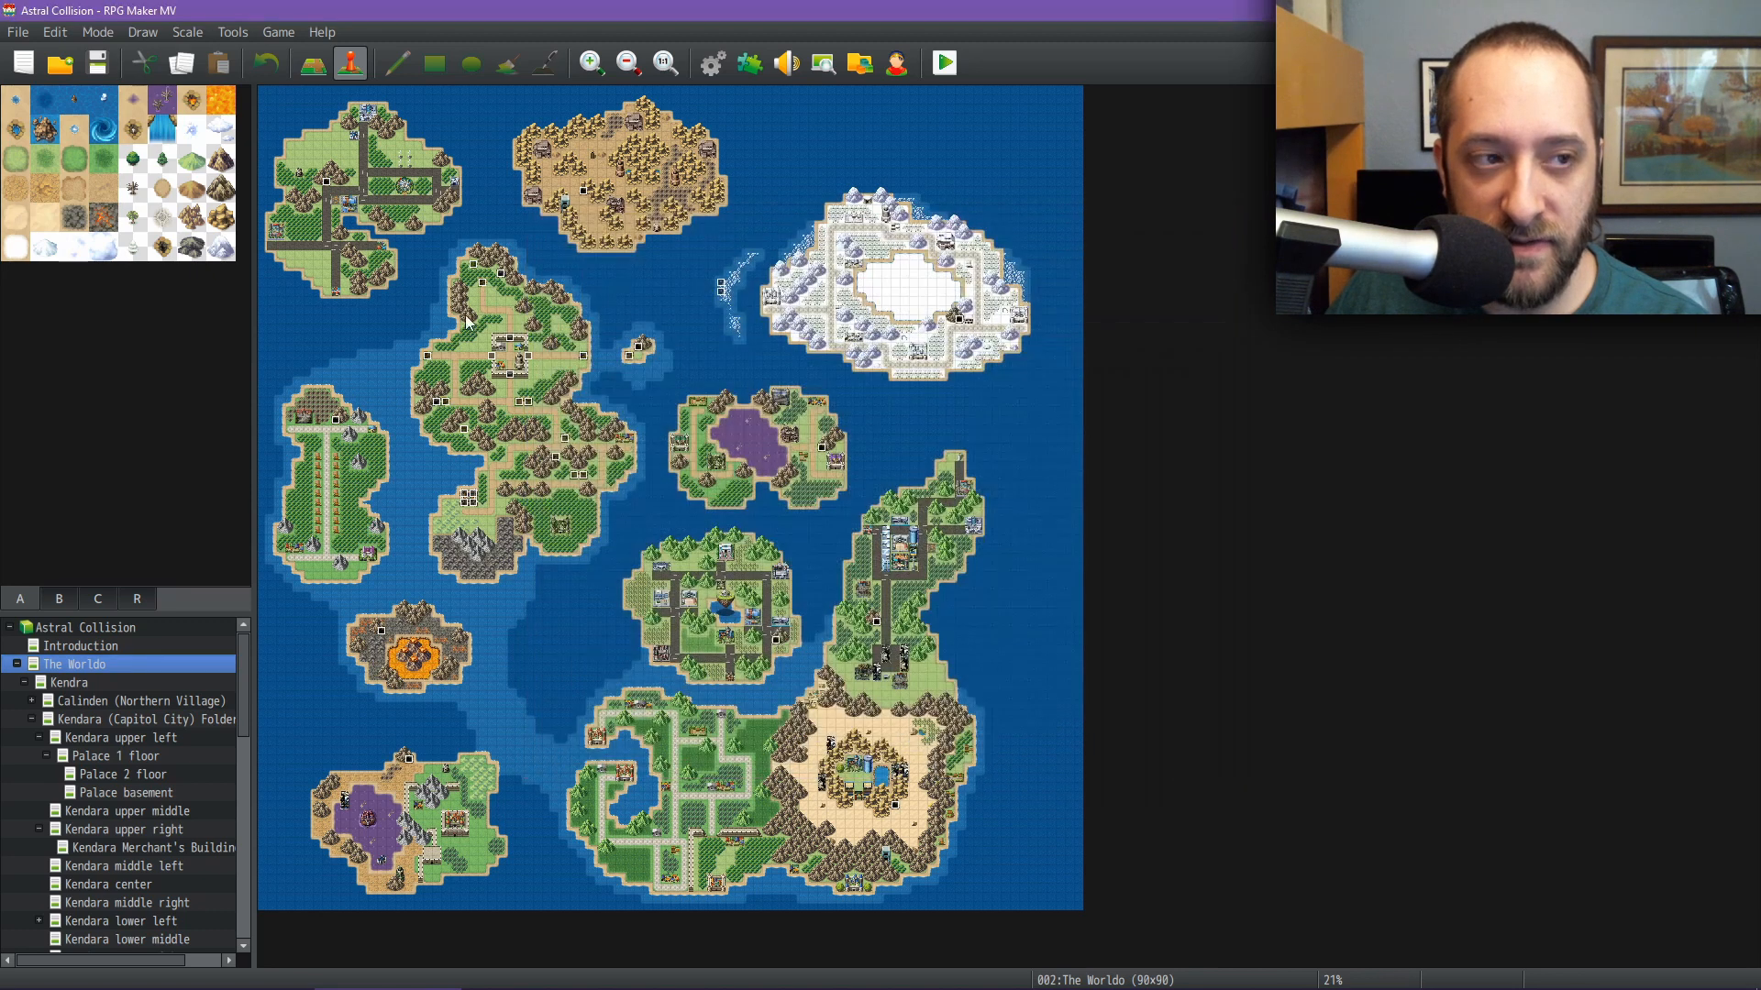
click(98, 64)
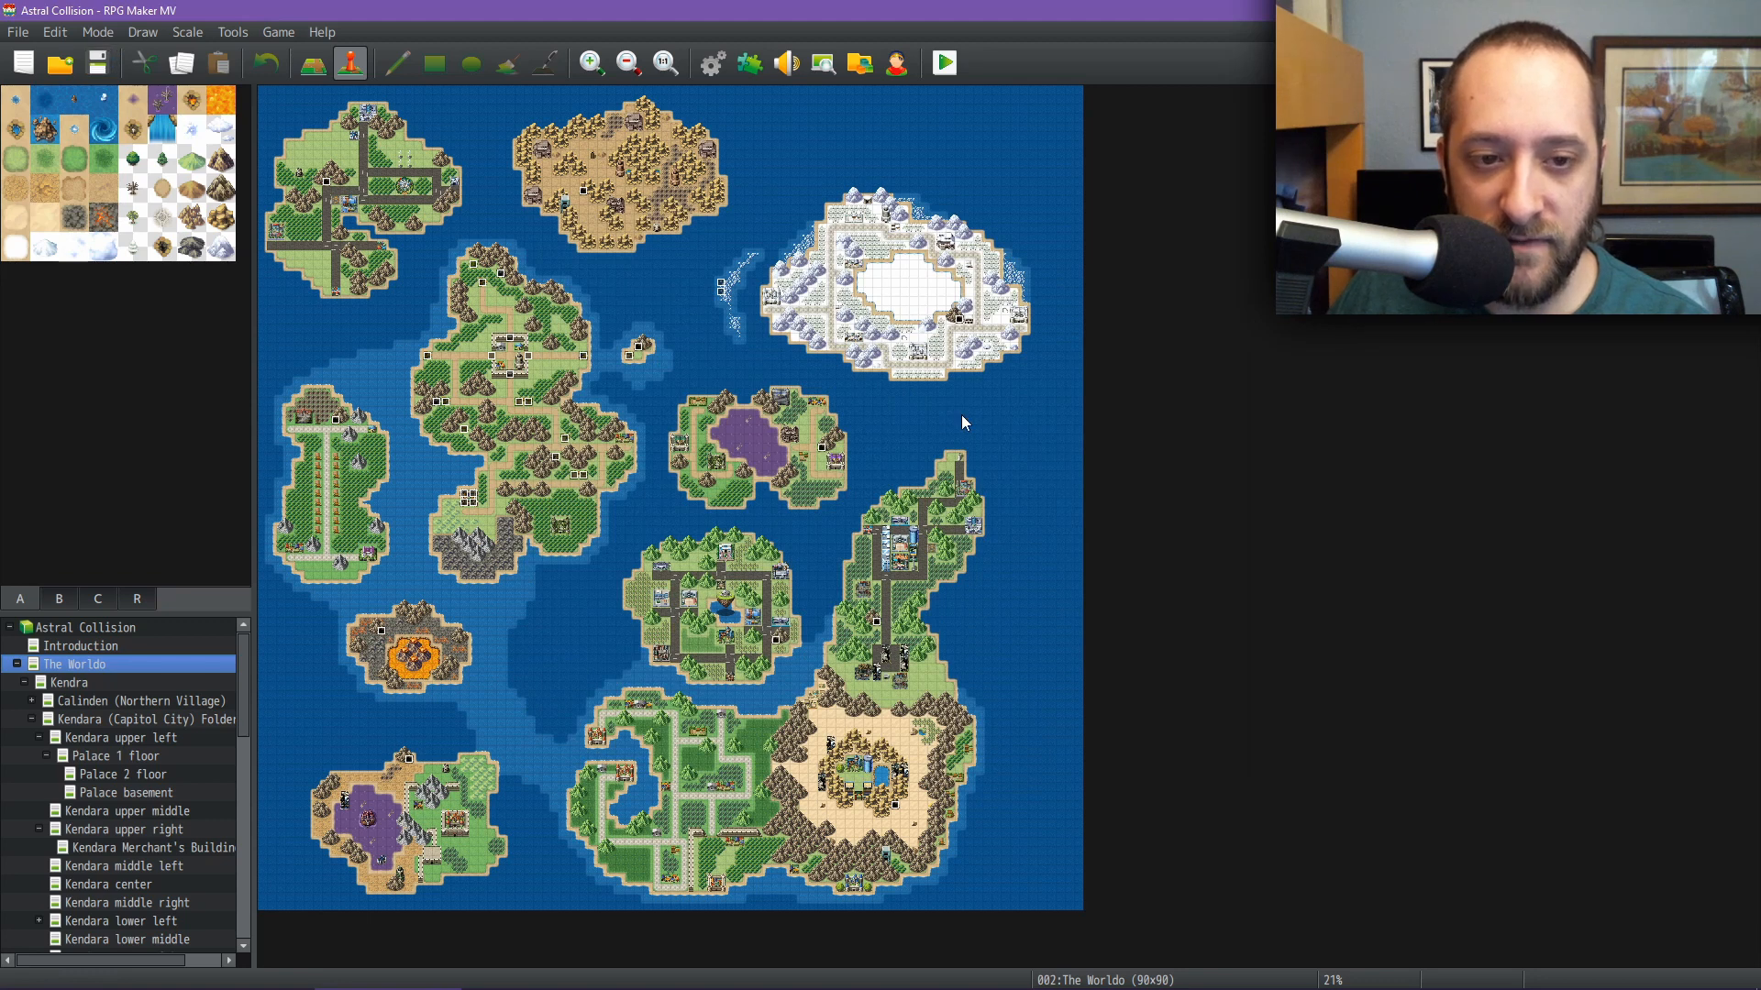